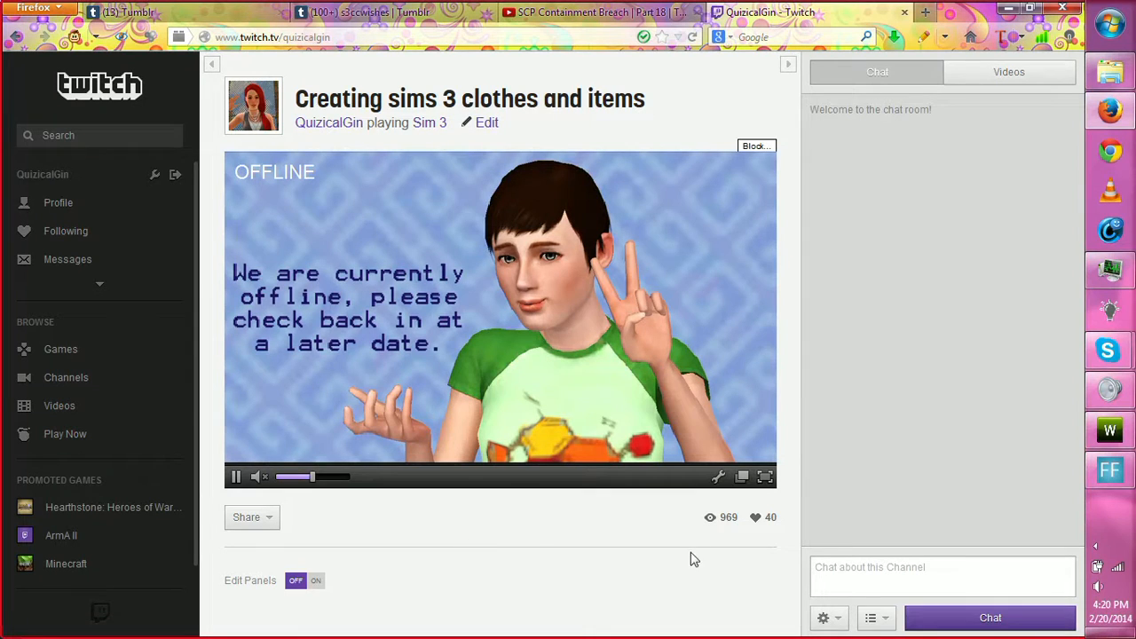
Step: Pop the Twitch channel's chat out into its own window and close the channel's browser tab
left_click(823, 620)
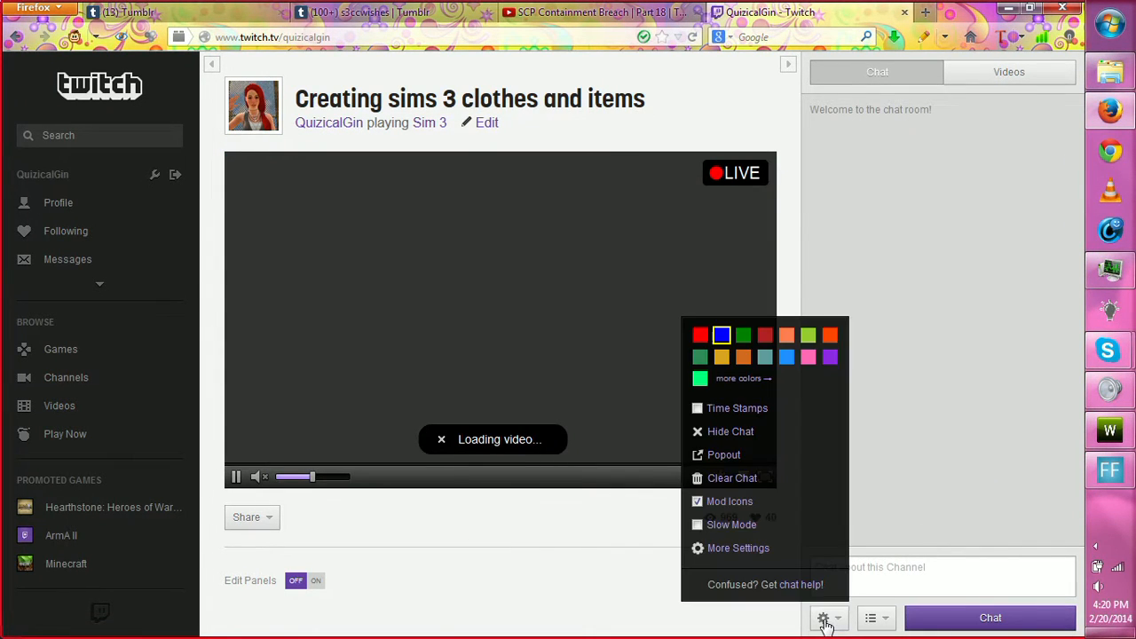
left_click(726, 454)
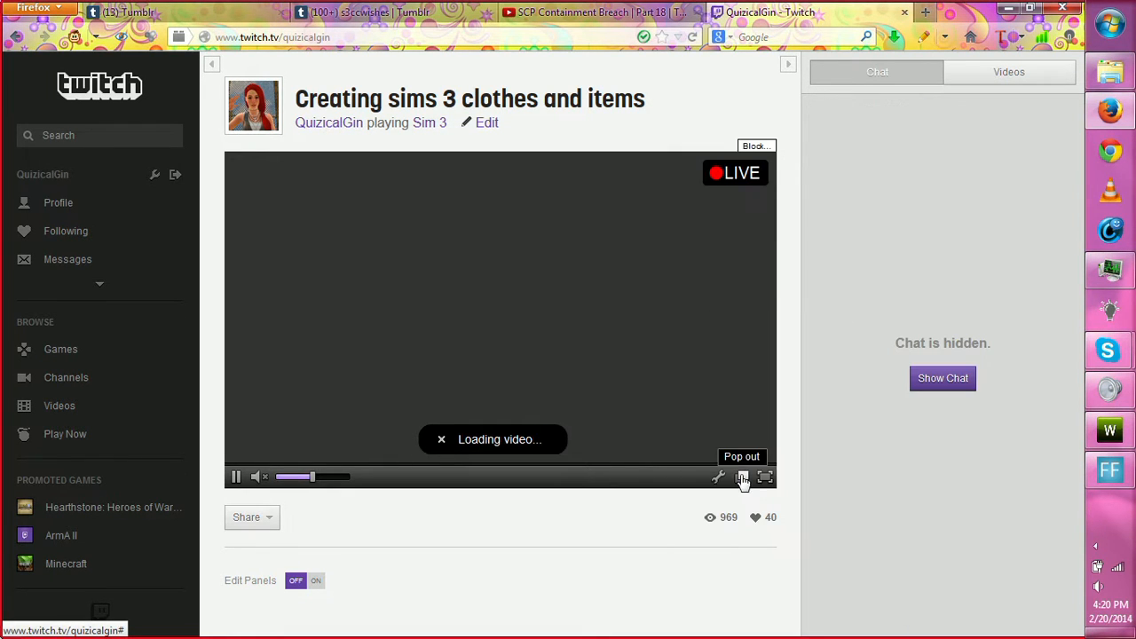
left_click(909, 25)
left_click(904, 12)
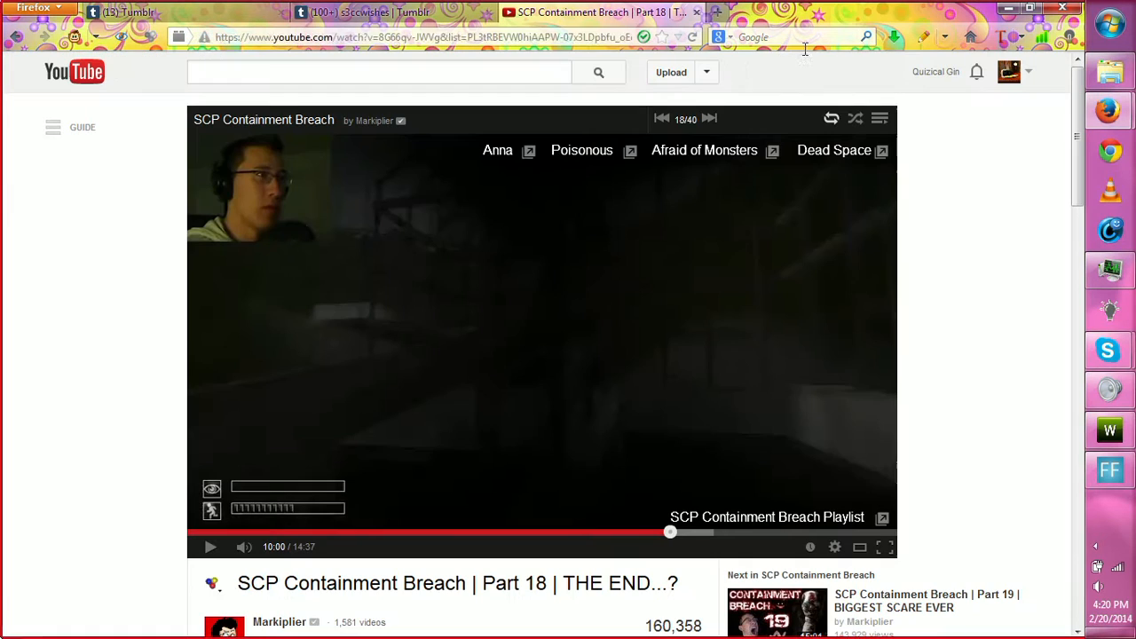
Step: Close the SCP Containment Breach YouTube video tab
left_click(429, 15)
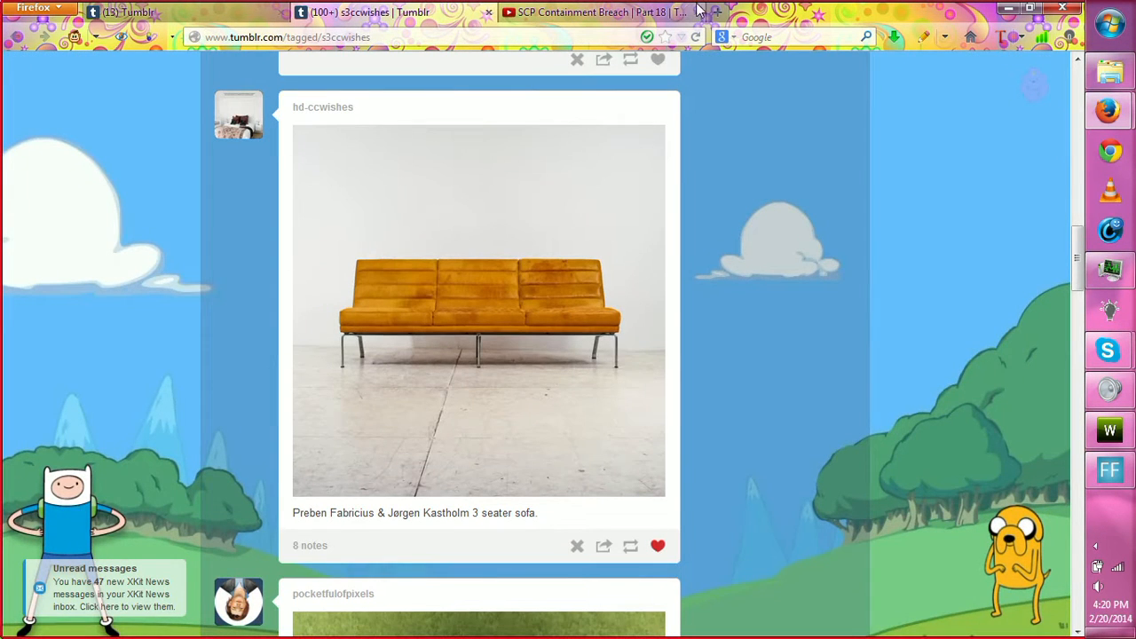
left_click(658, 14)
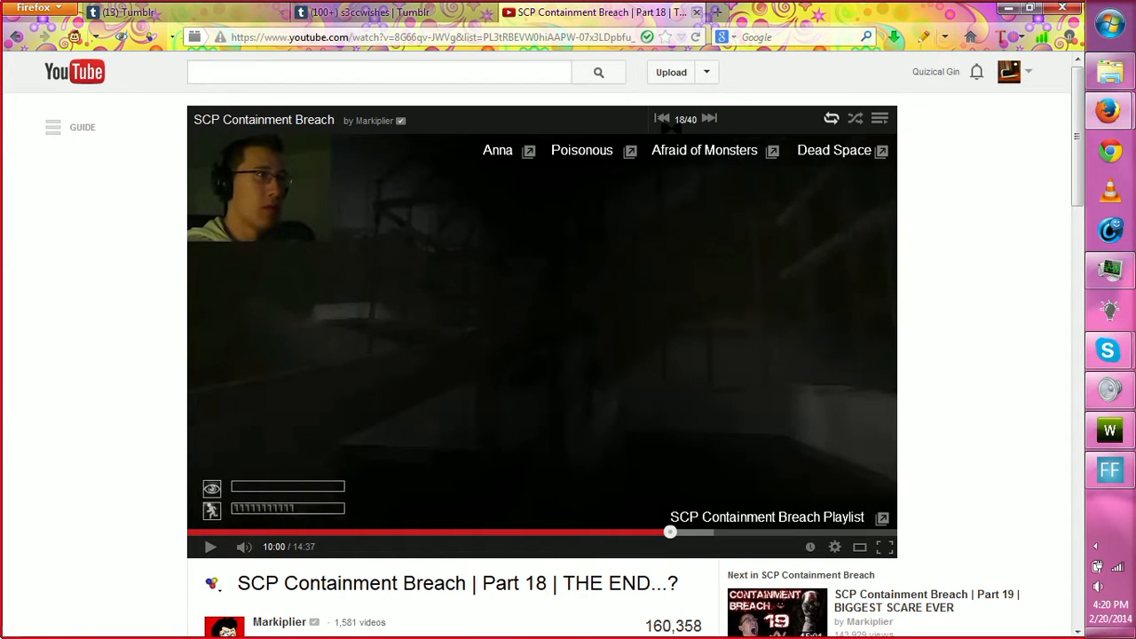
left_click(696, 13)
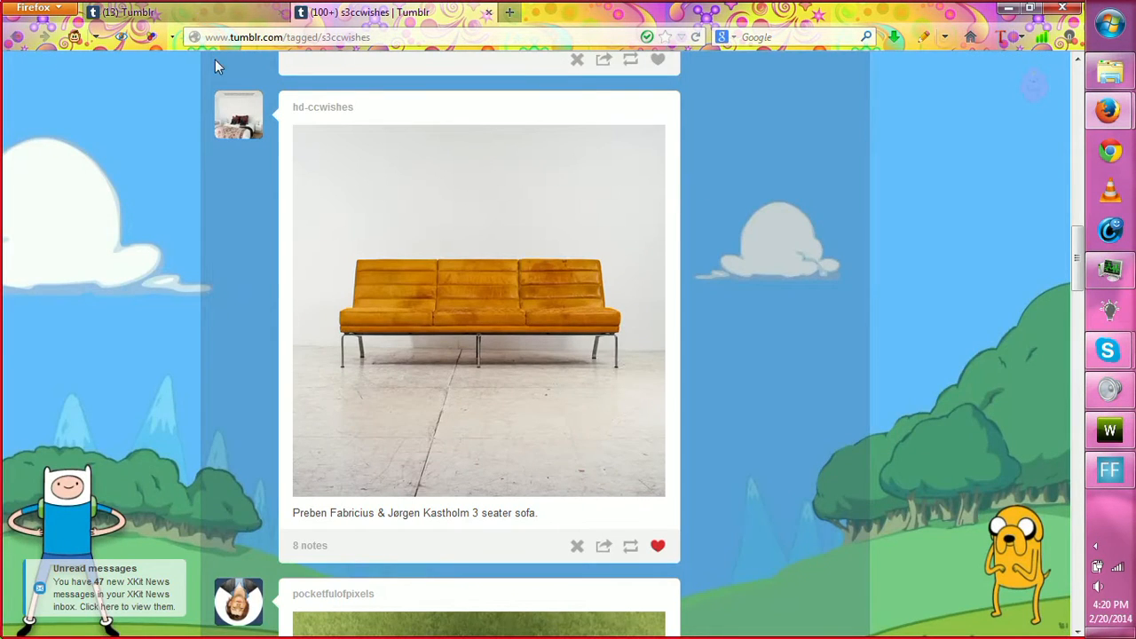
Step: Add the line "quizicalgin.twitch.tv" below the text of the "Starting up another stream" Tumblr post
left_click(124, 13)
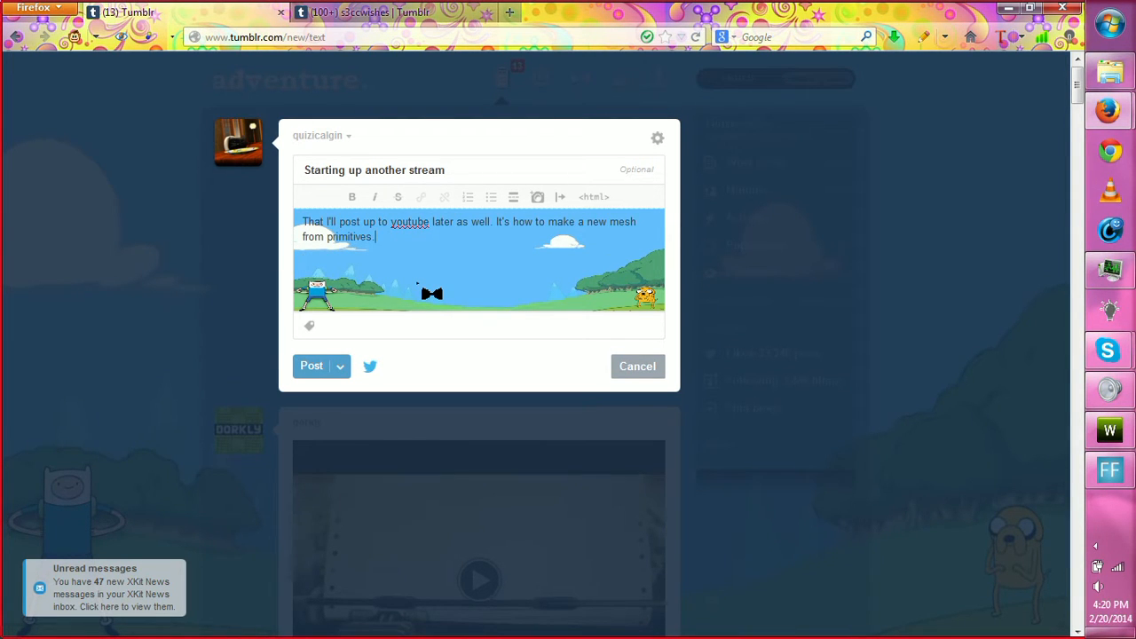
key("Return")
type("quizicalgin")
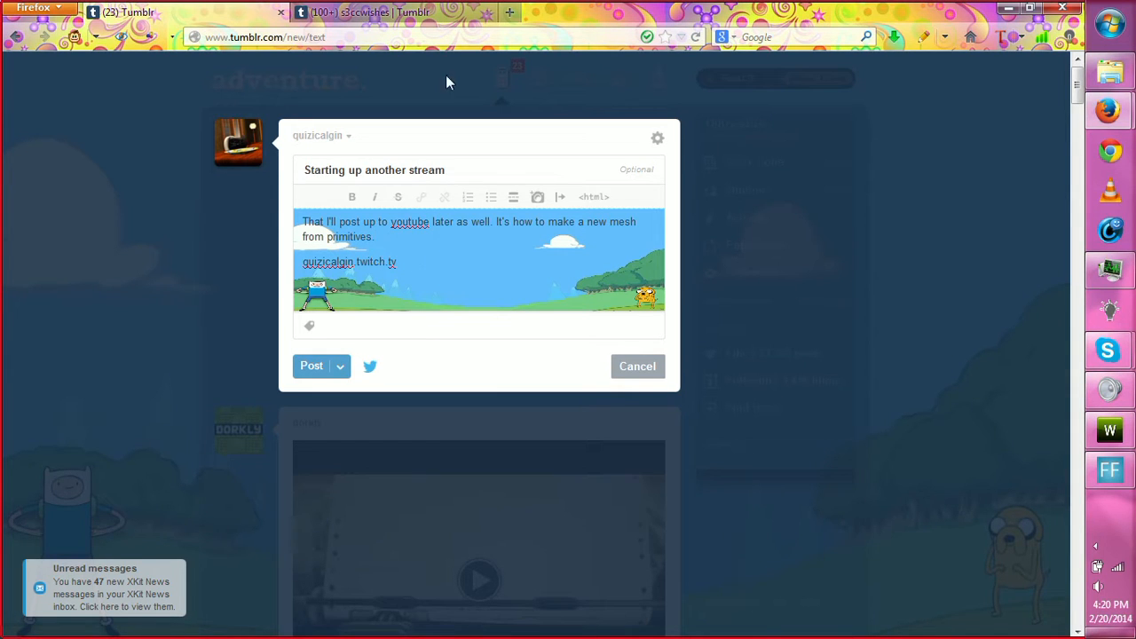
Step: Open a new browser tab
key("ctrl+t")
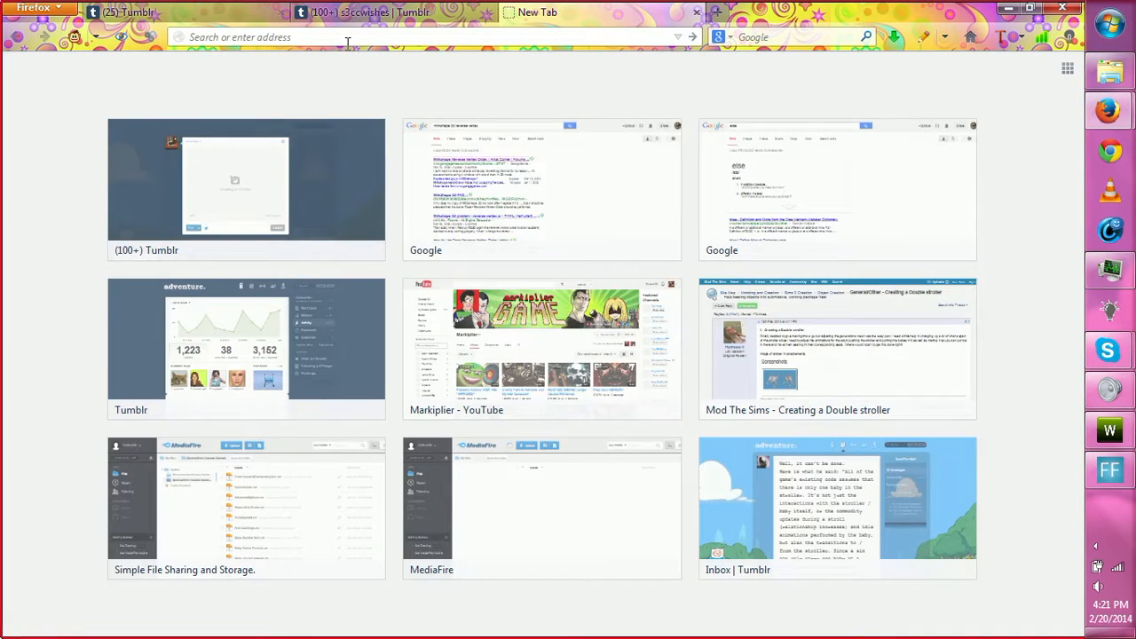
type("chane")
key("Escape")
key("BackSpace")
type("ne")
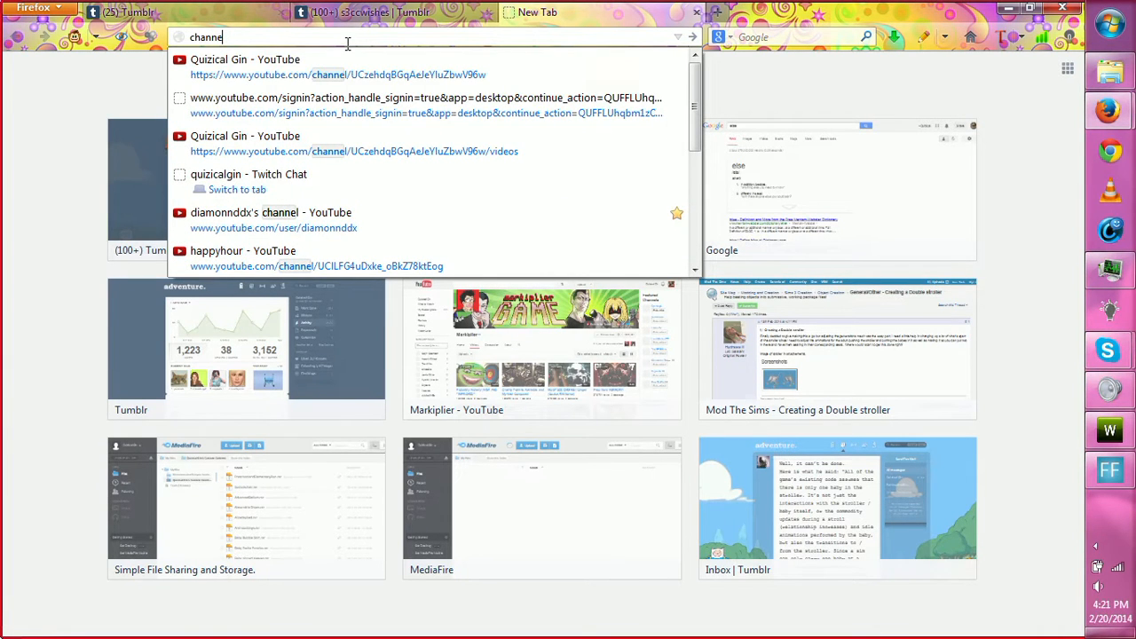
scroll(337, 170, "down", 3)
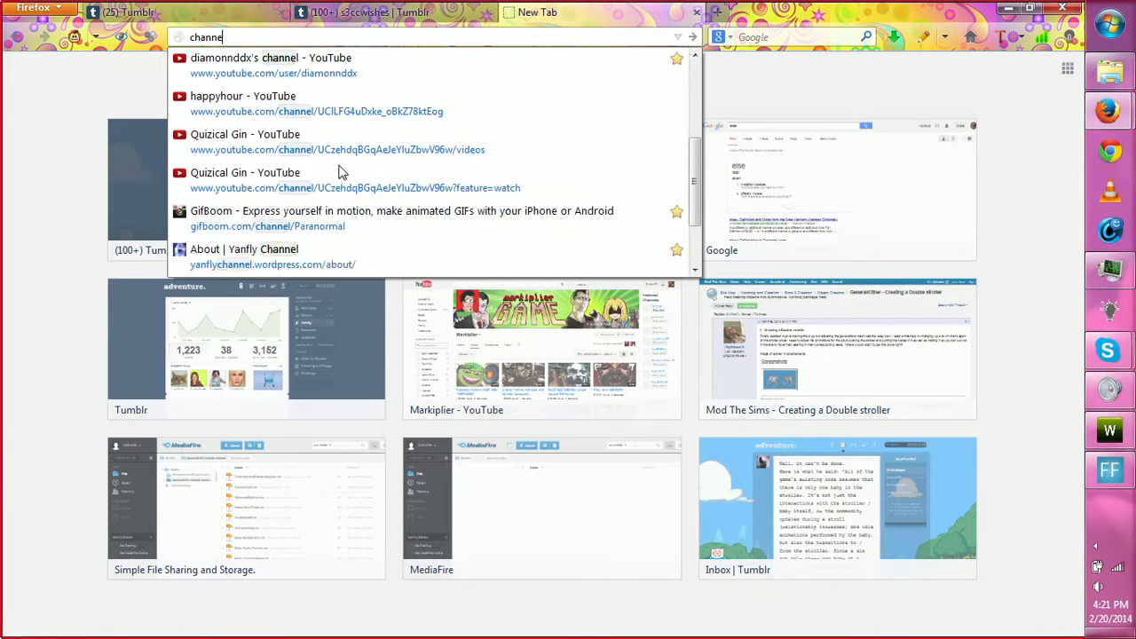
scroll(342, 171, "down", 2)
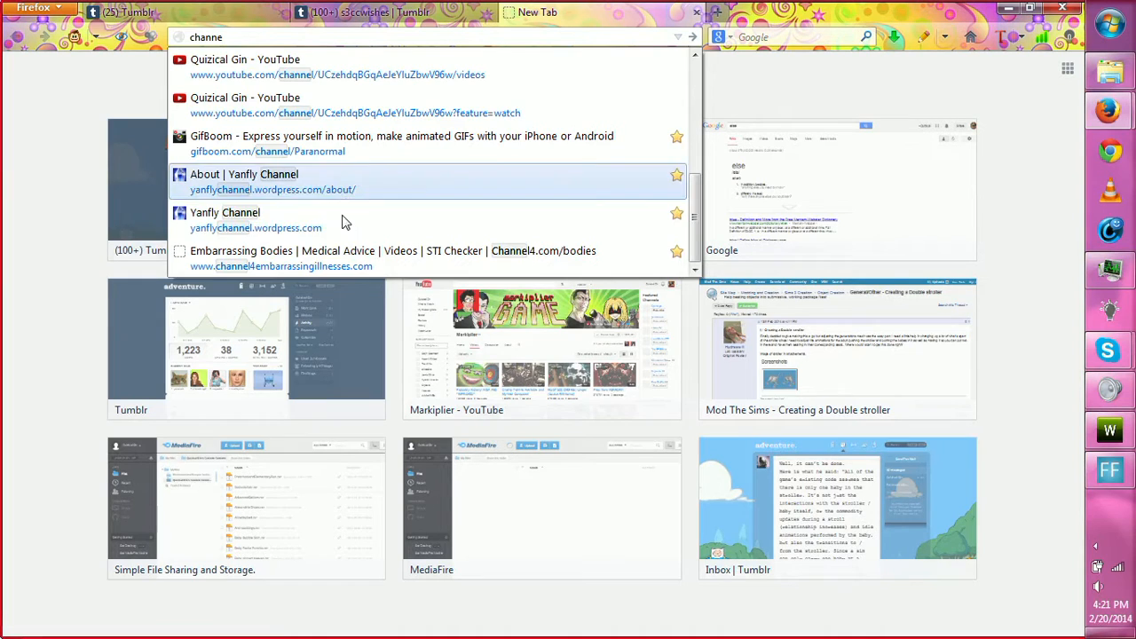
left_click_drag(253, 37, 182, 36)
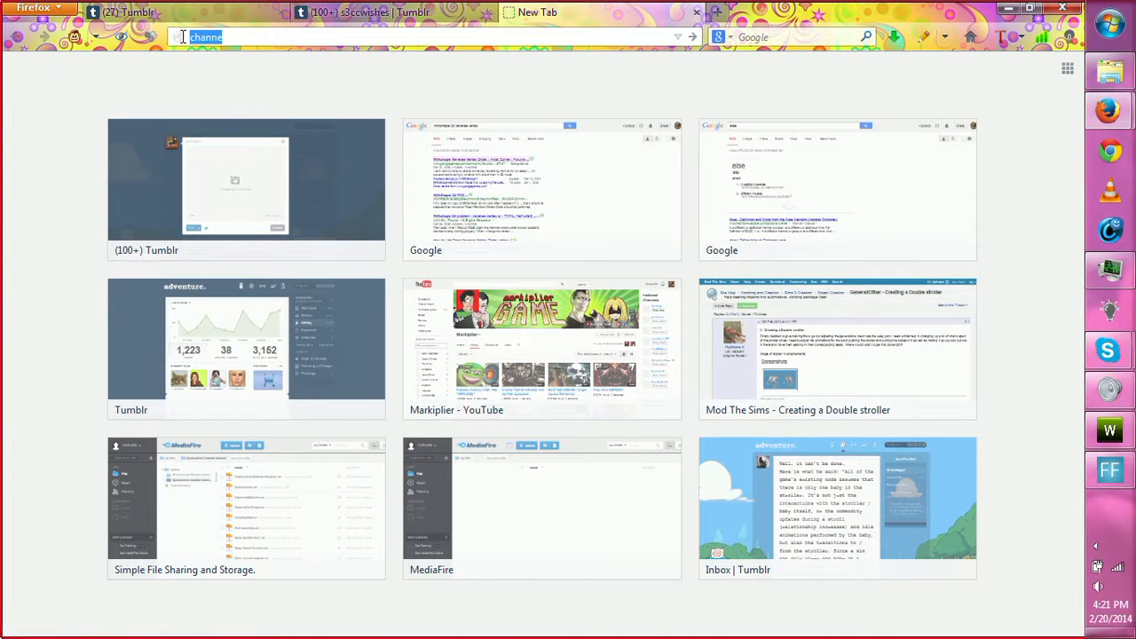
type("twitch.tv/")
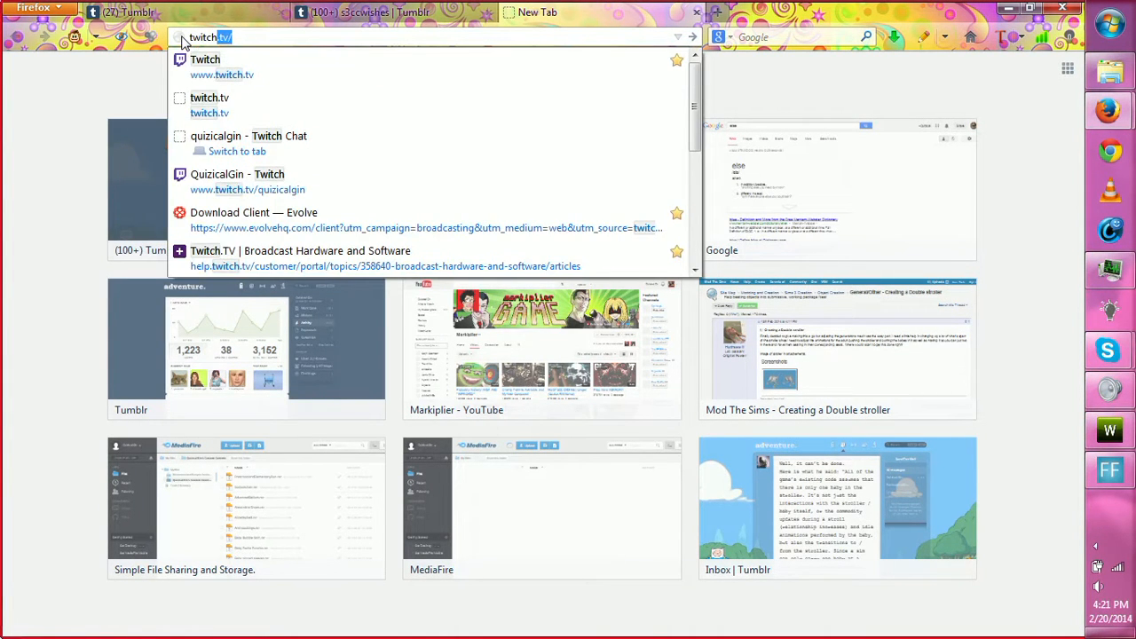
left_click(240, 56)
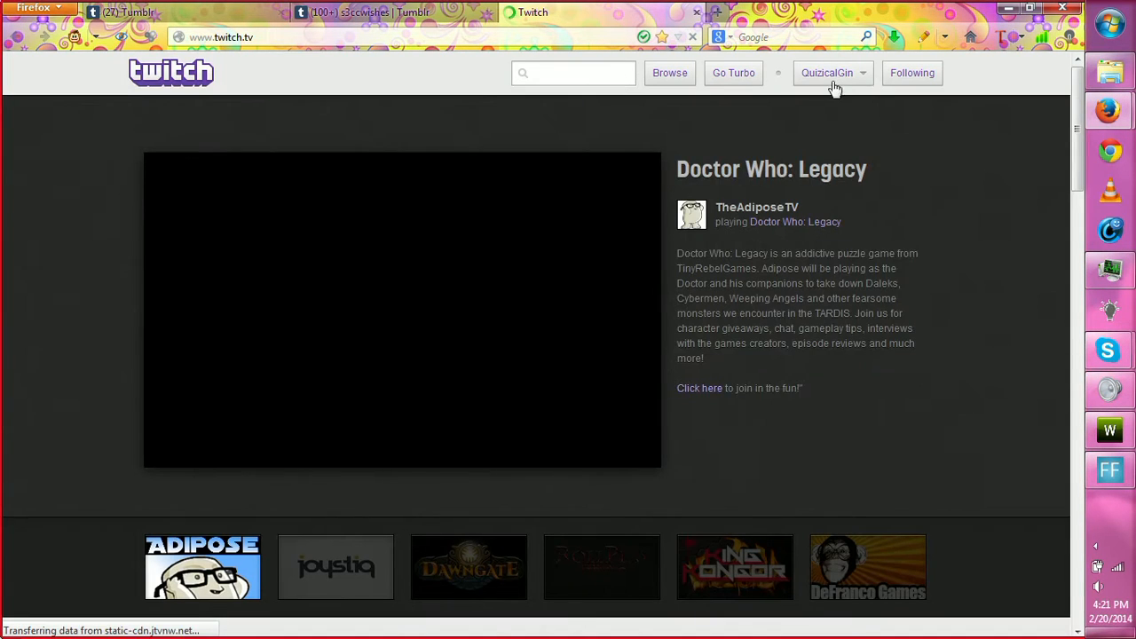
left_click(841, 77)
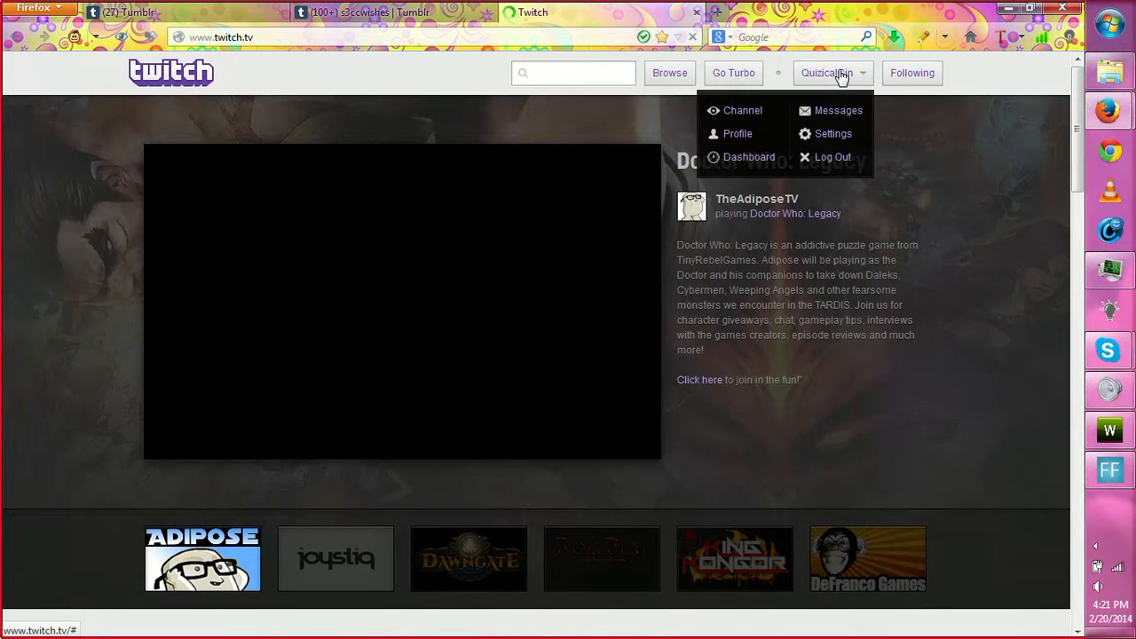
left_click(742, 112)
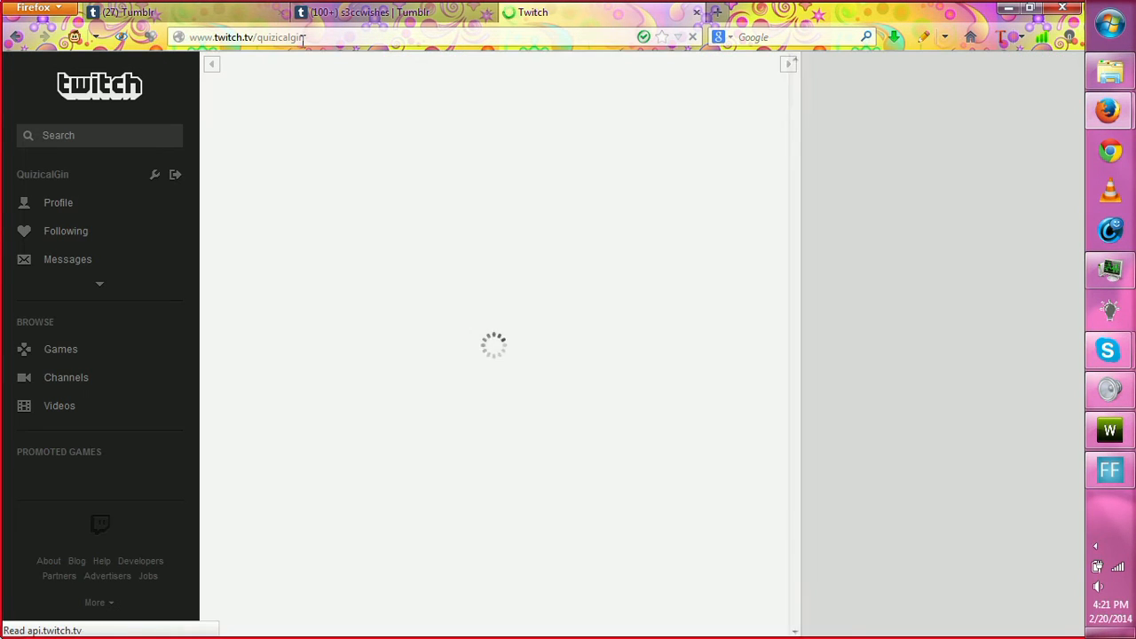
Step: Try to copy the Twitch channel page's address and close its tab
left_click(302, 37)
right_click(304, 39)
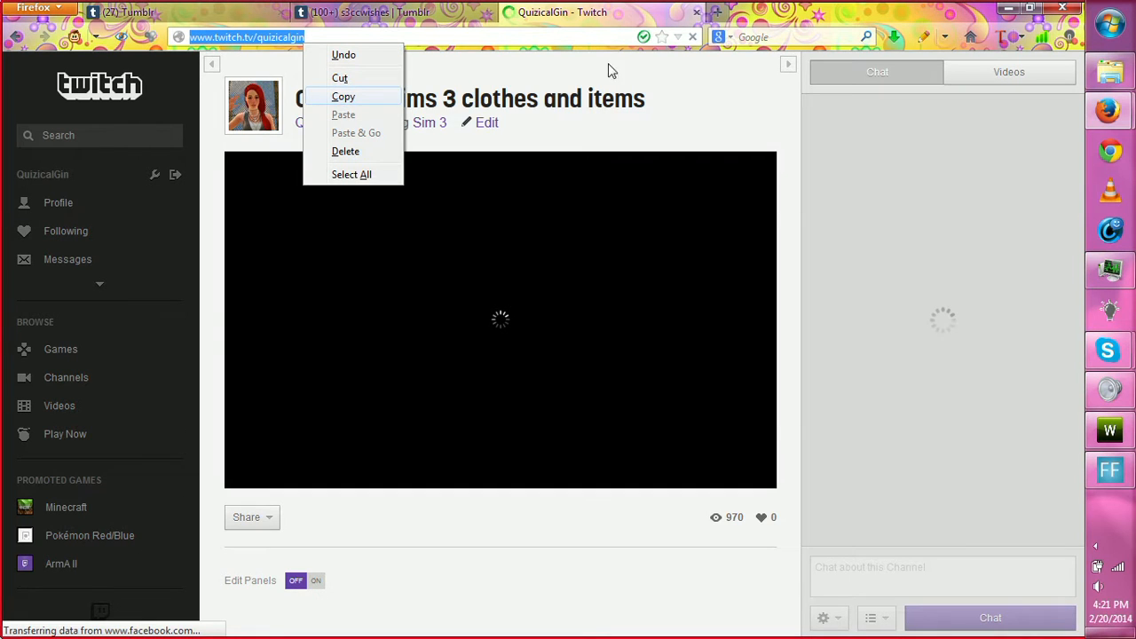
left_click(703, 22)
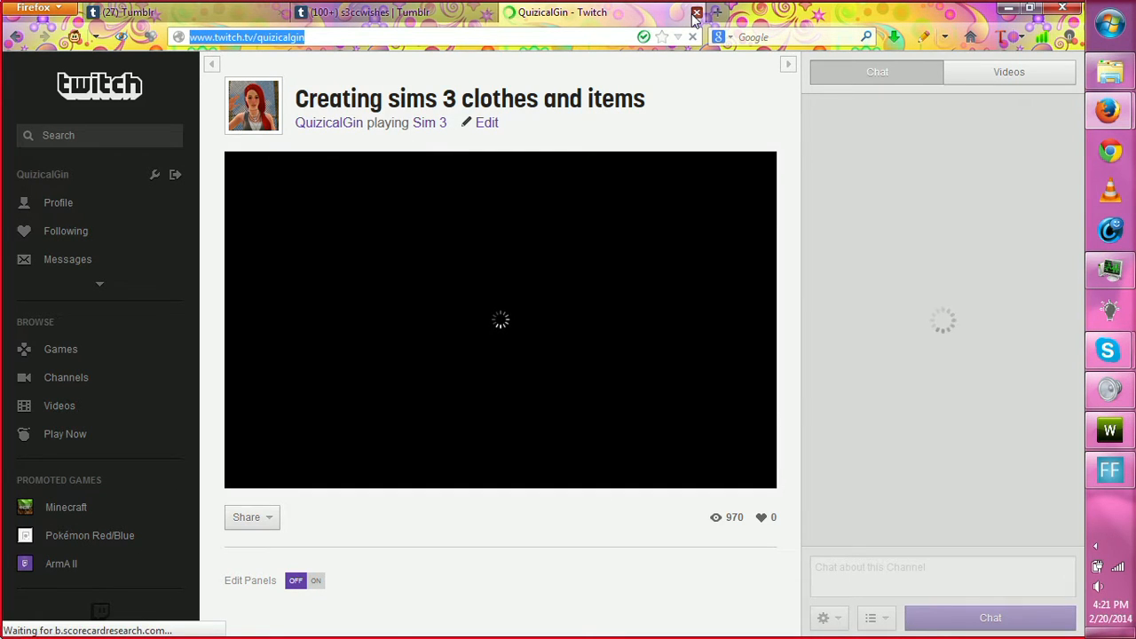
left_click(697, 13)
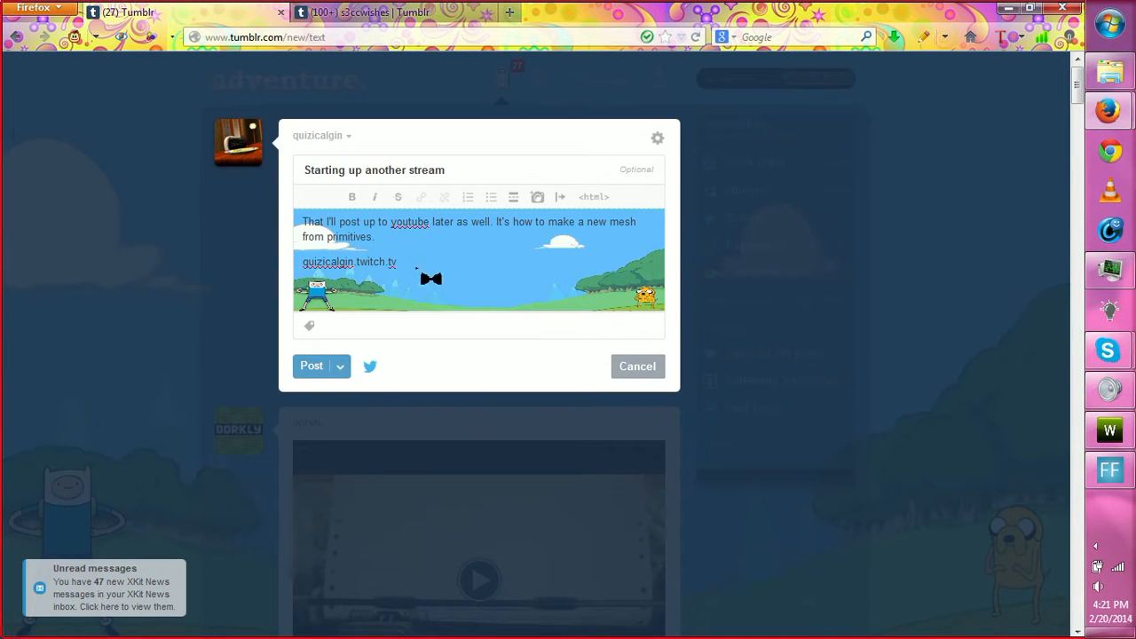
Step: Delete the quizicalgin.twitch.tv line from the Tumblr post and try to paste the copied channel address there
left_click_drag(397, 262, 303, 263)
key("BackSpace")
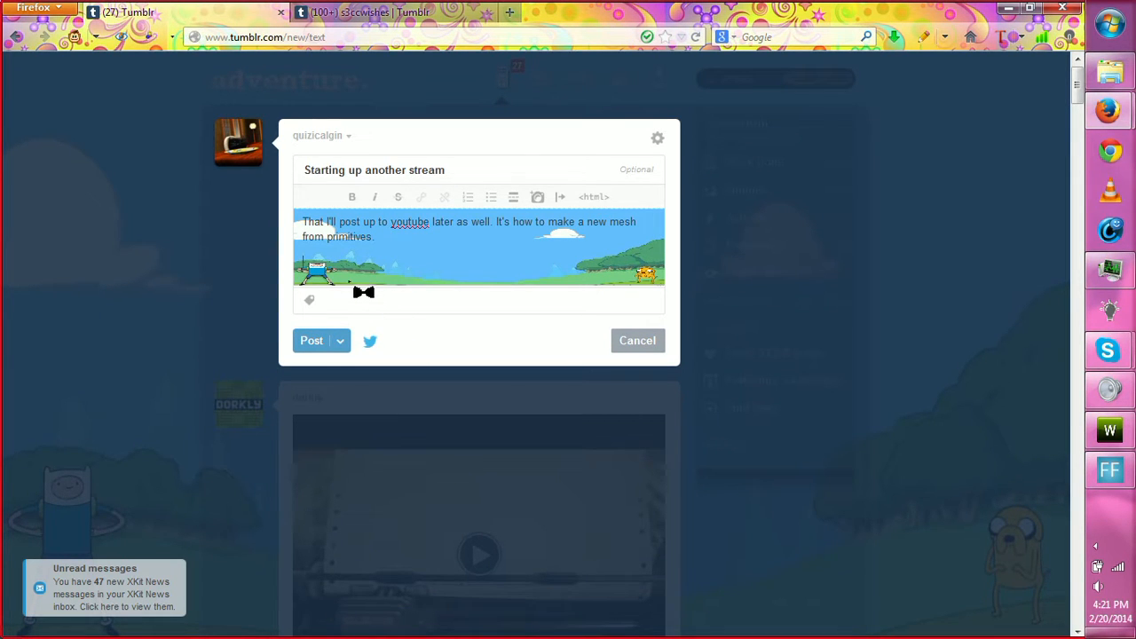
right_click(334, 265)
left_click(324, 278)
Step: Reopen the closed Twitch channel tab and copy the page's full address
right_click(236, 21)
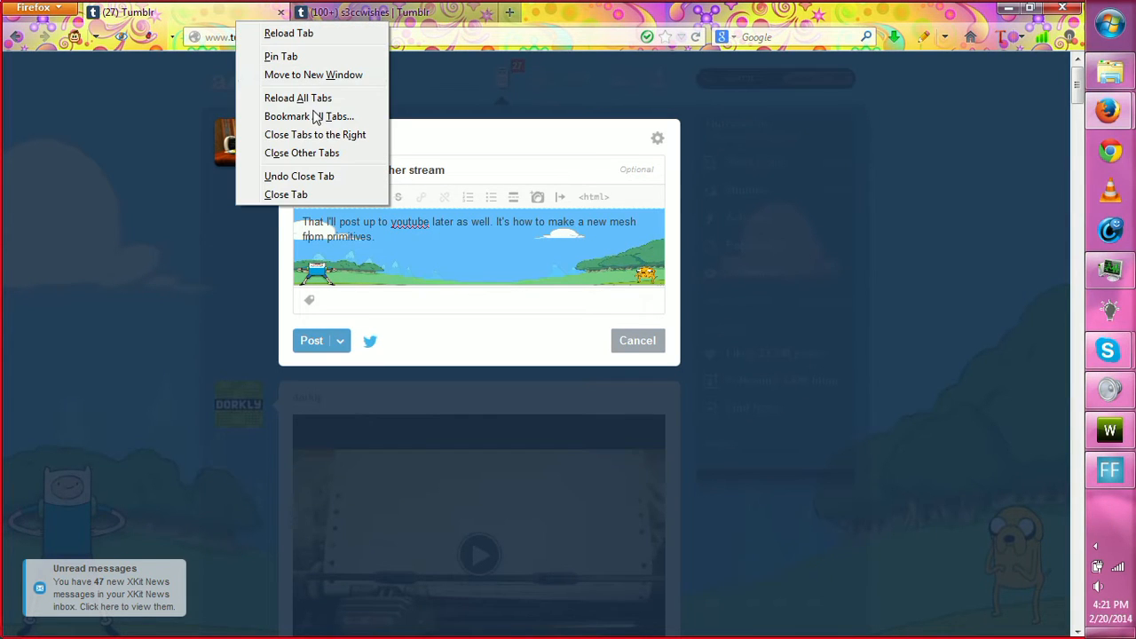
left_click(299, 176)
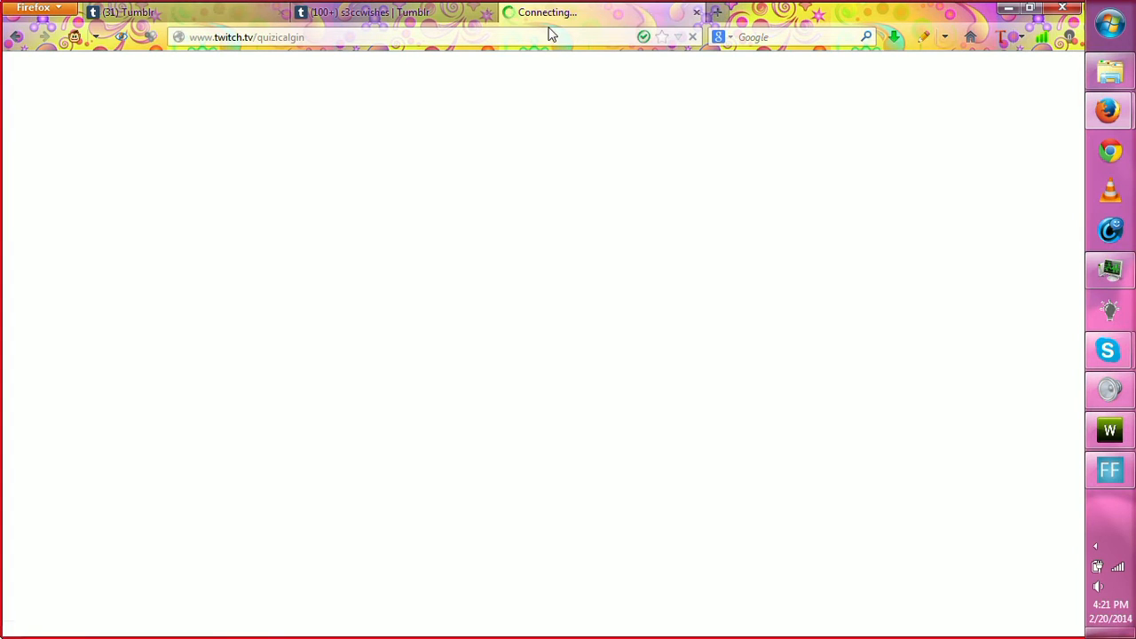
left_click(399, 37)
left_click(308, 37)
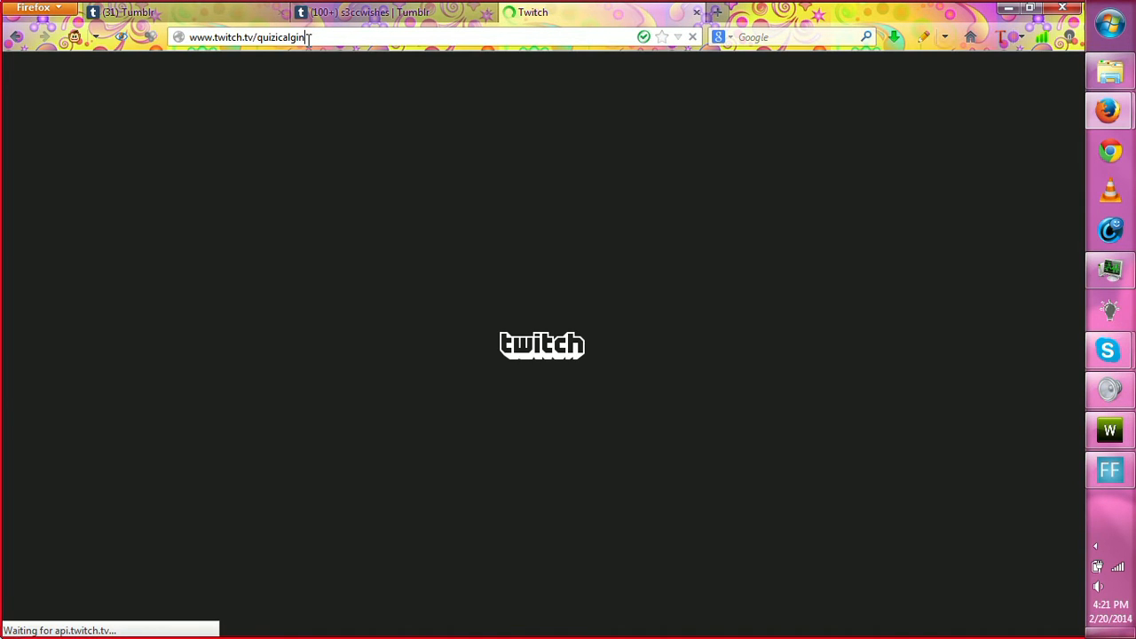
left_click_drag(309, 37, 213, 95)
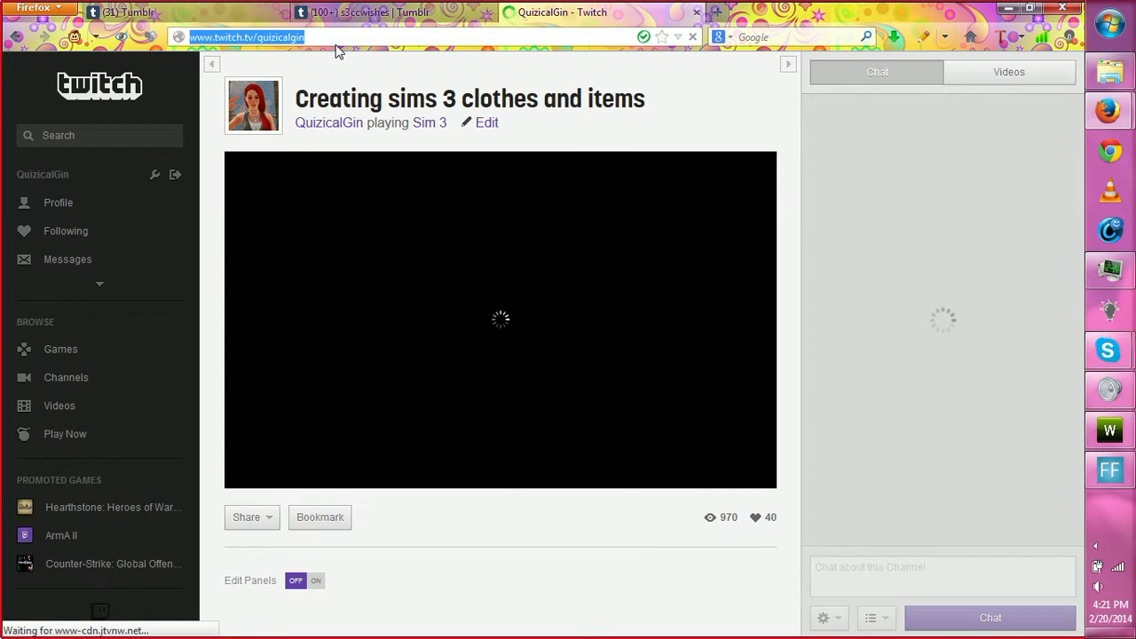
left_click(235, 14)
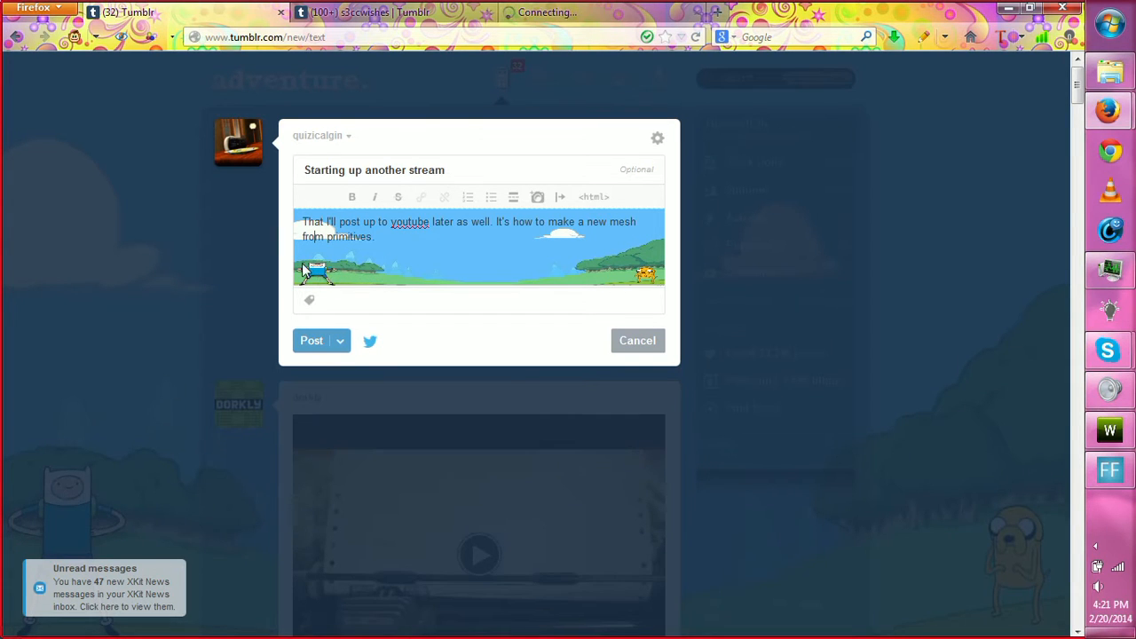
key("Return")
key("Return")
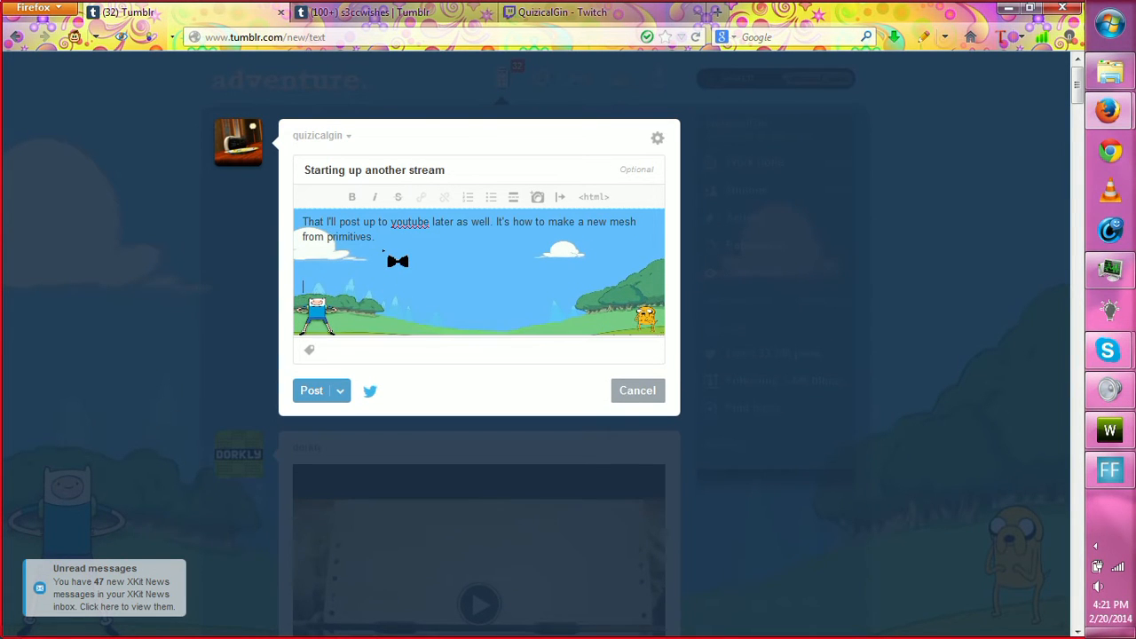
key("ctrl+v")
key("Delete")
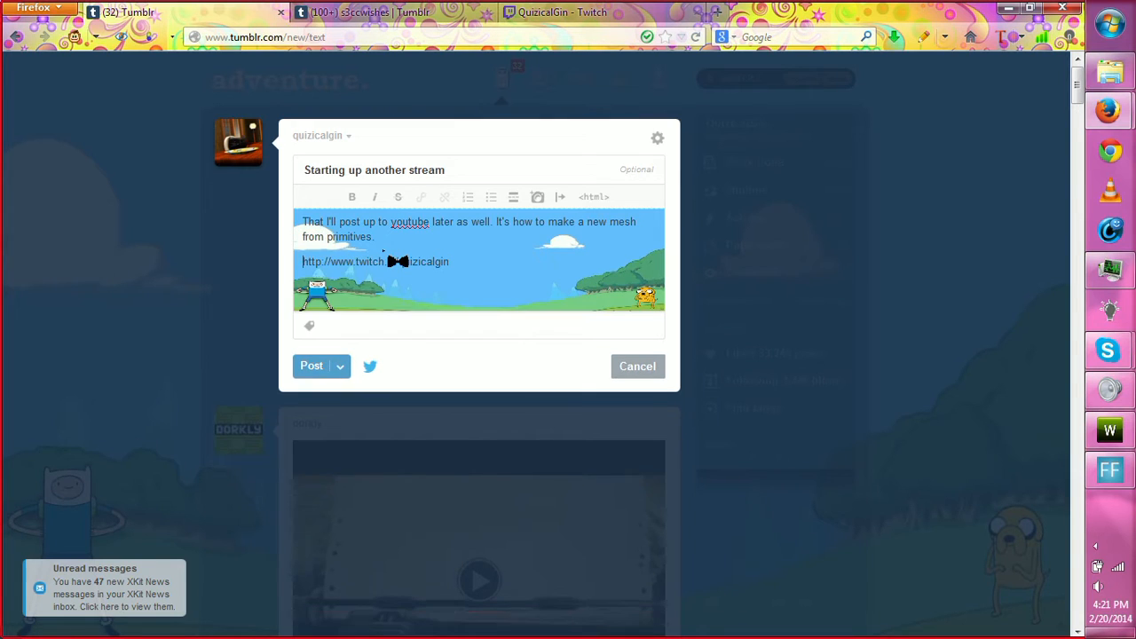
left_click(696, 12)
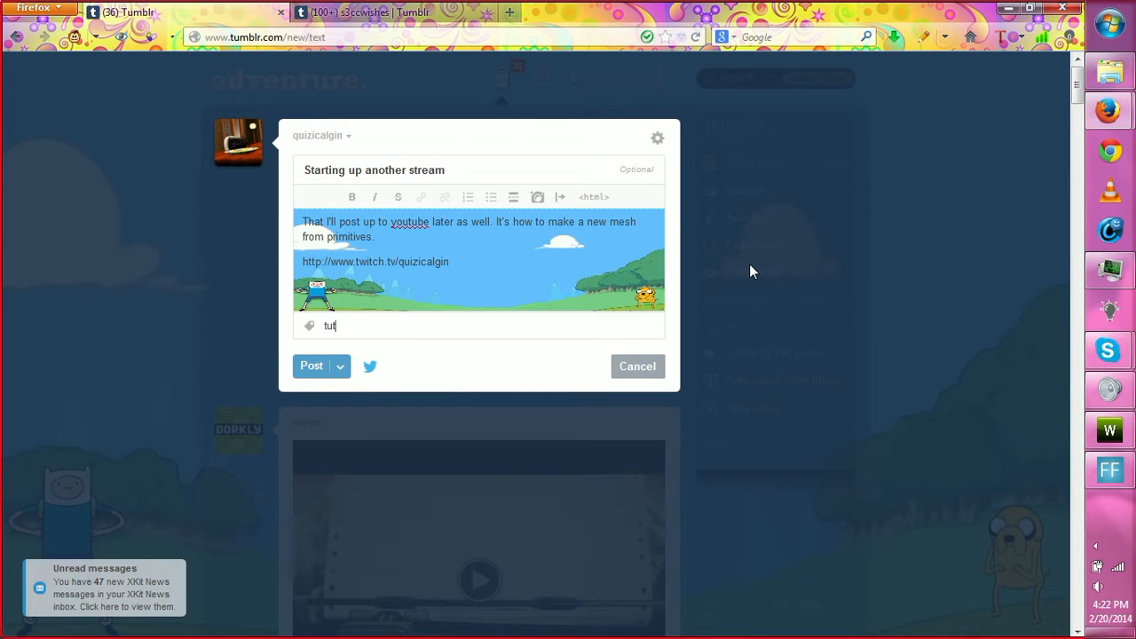
Step: Tag the Tumblr post with tutorial, livestream and twitch.tv
type("al")
key("Return")
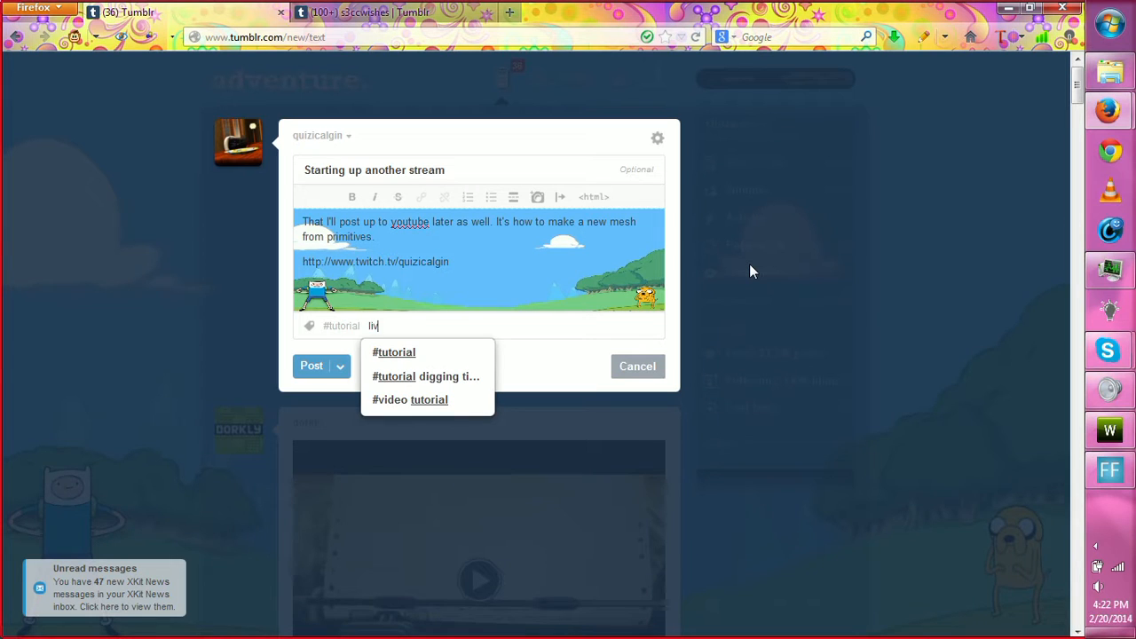
type("livestream")
key("Return")
type("t")
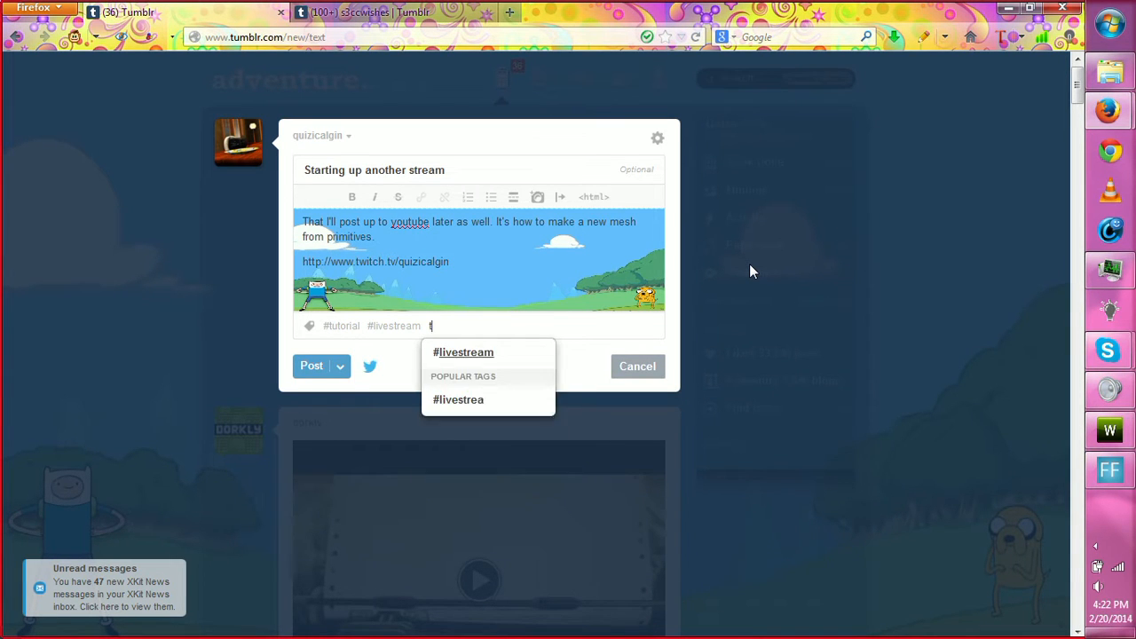
type("witch.t")
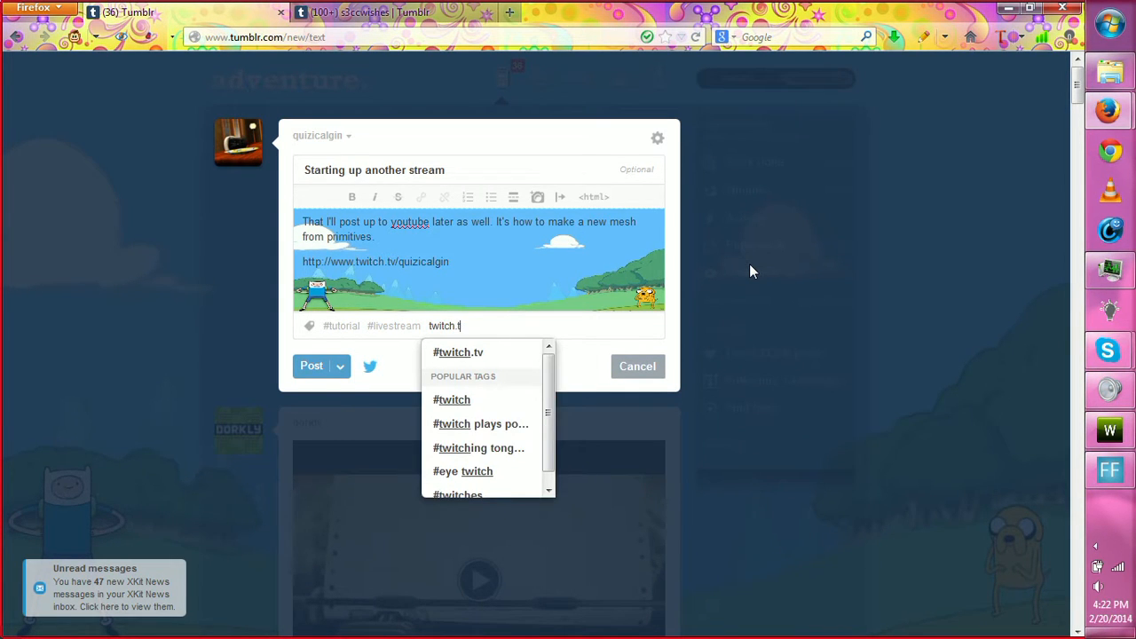
type("v")
key("Return")
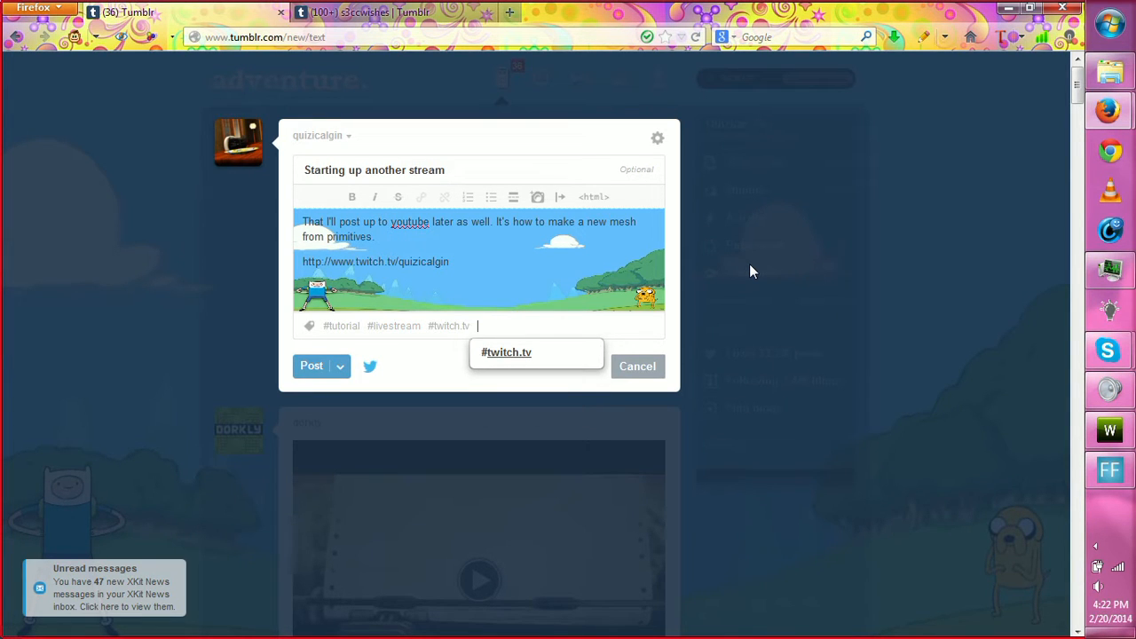
Step: Add the tag milkshape 3d to the post and publish it
type("milk")
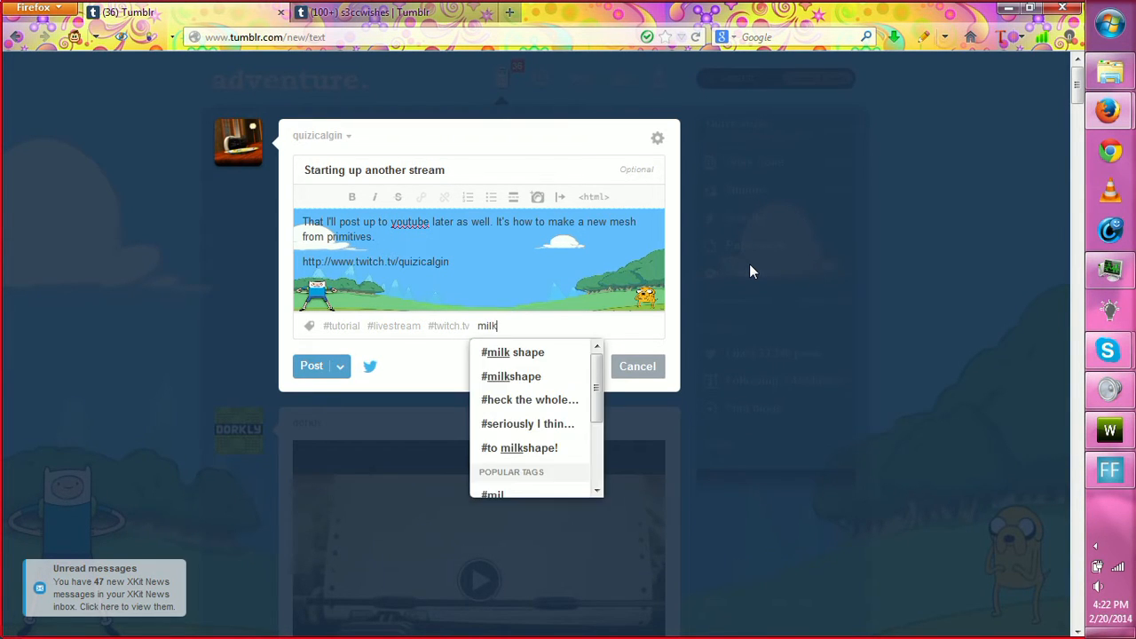
type("shape ")
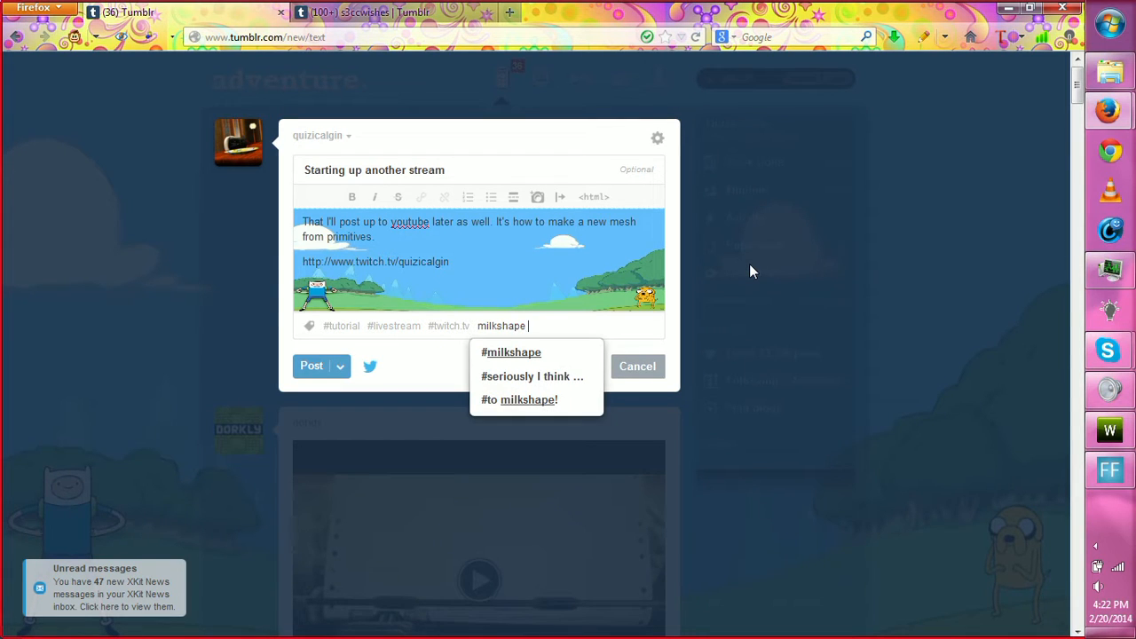
type("3d")
key("Return")
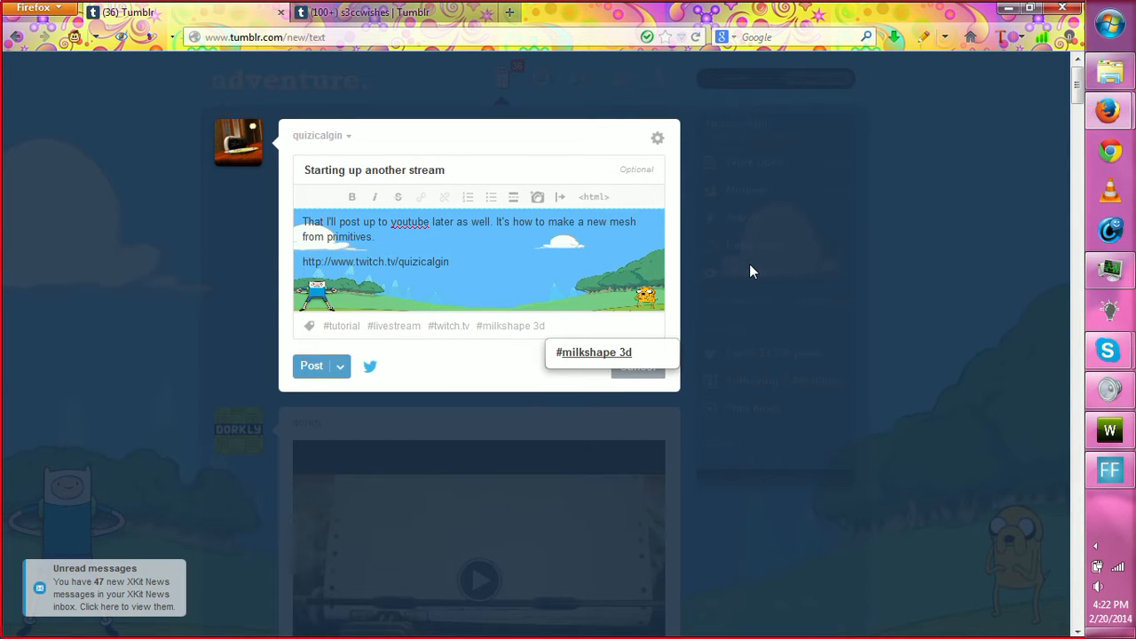
left_click(311, 367)
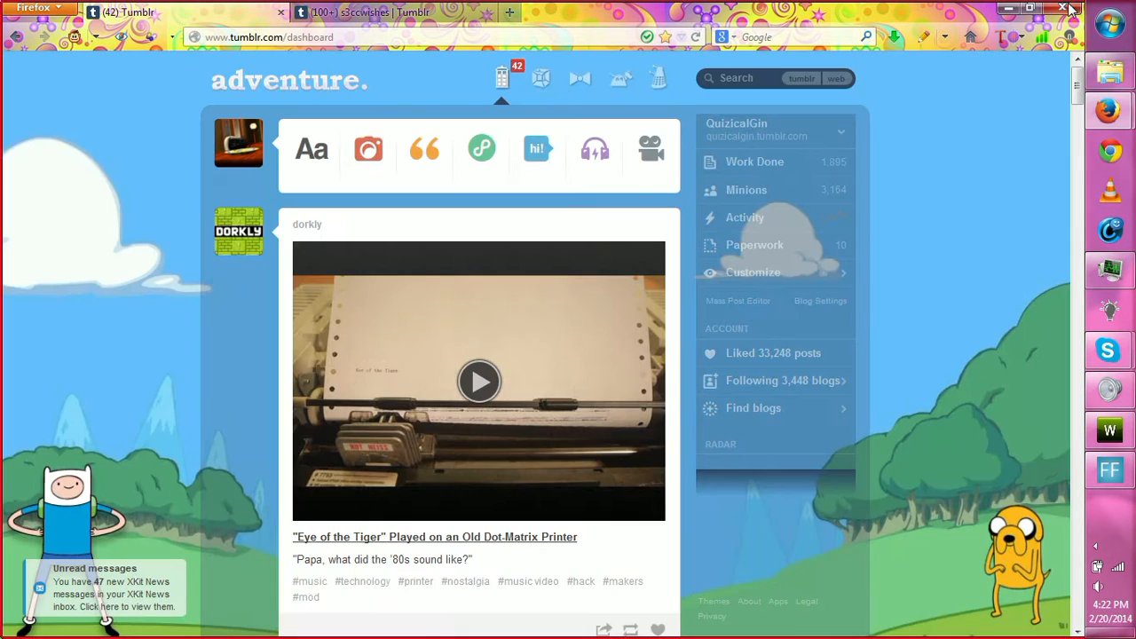
Step: Close the Tumblr browser window with both its tabs and minimize the Skype and Task Manager windows
left_click(1069, 9)
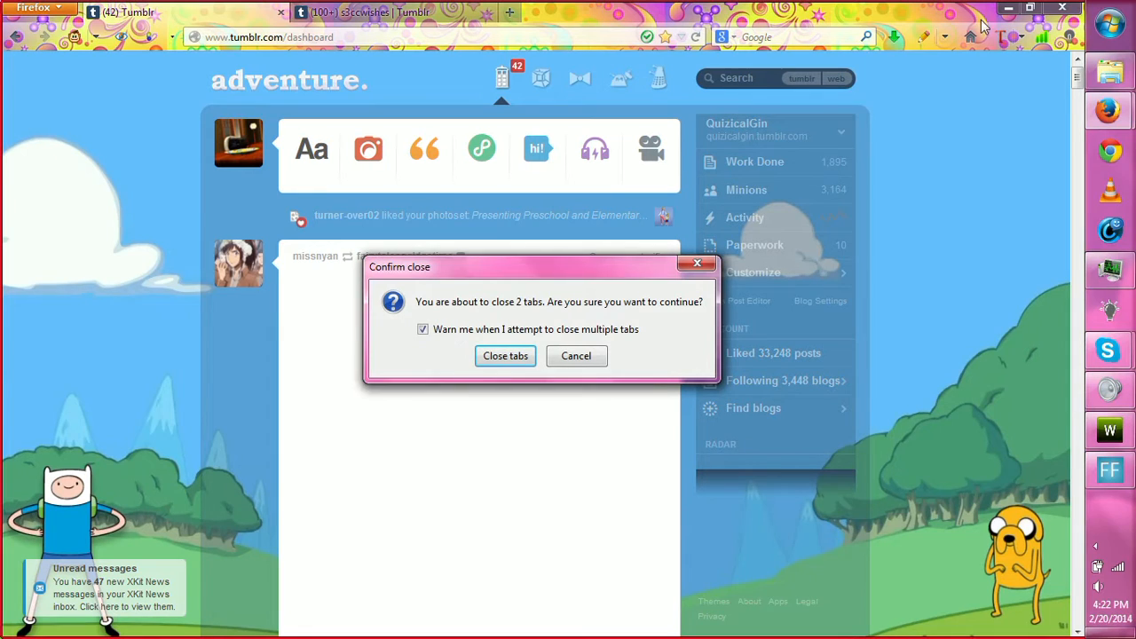
left_click(505, 356)
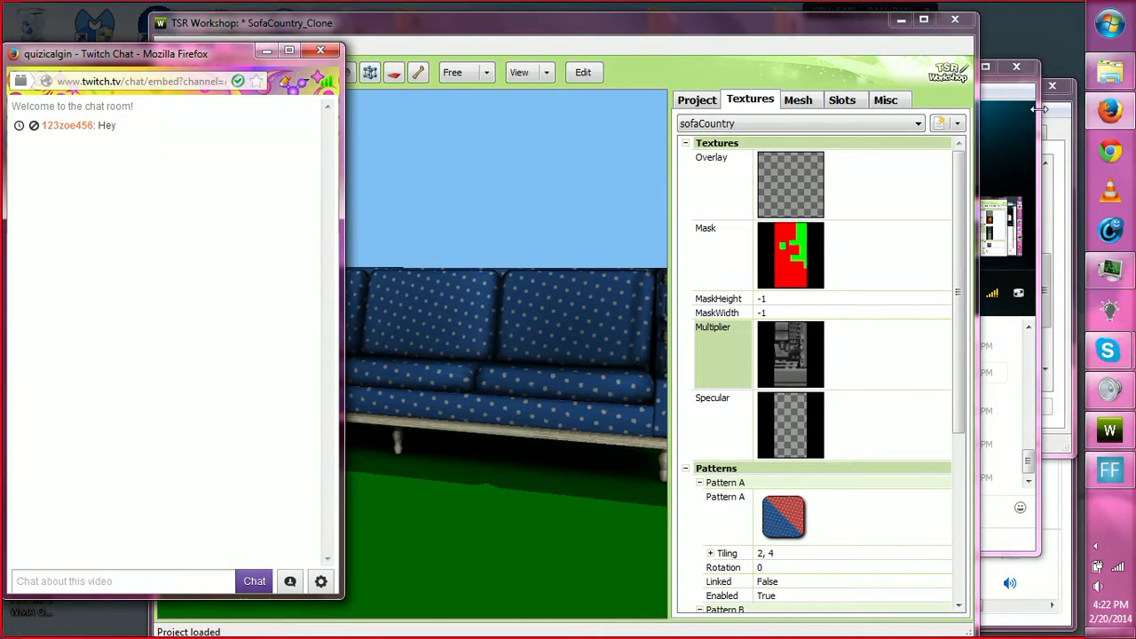
left_click(1001, 95)
left_click(963, 66)
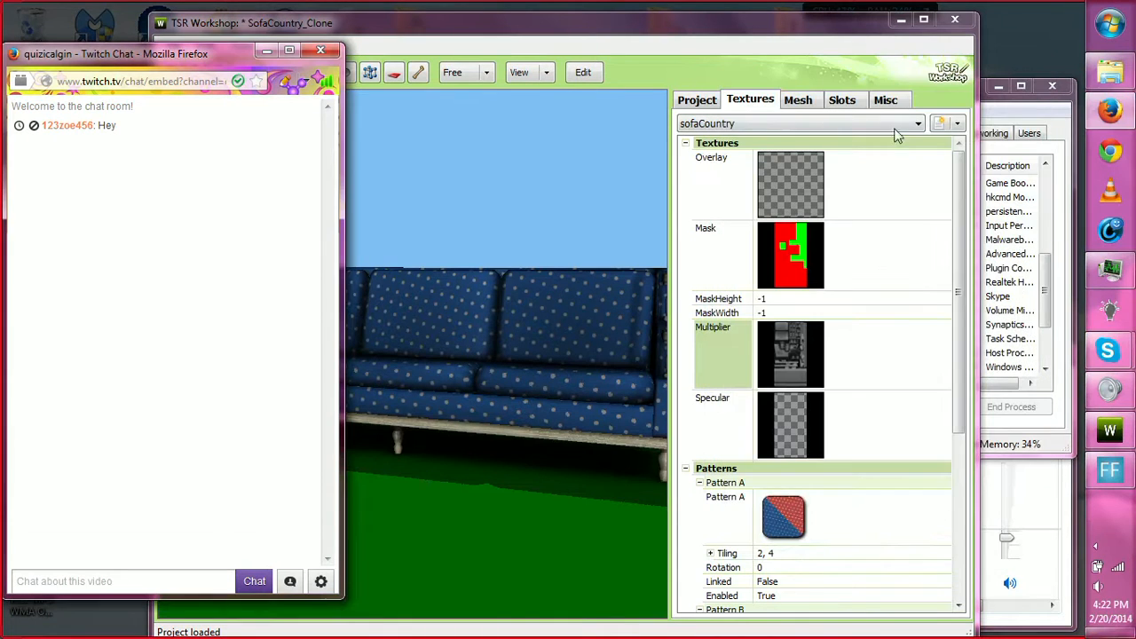
left_click(1076, 123)
left_click(998, 88)
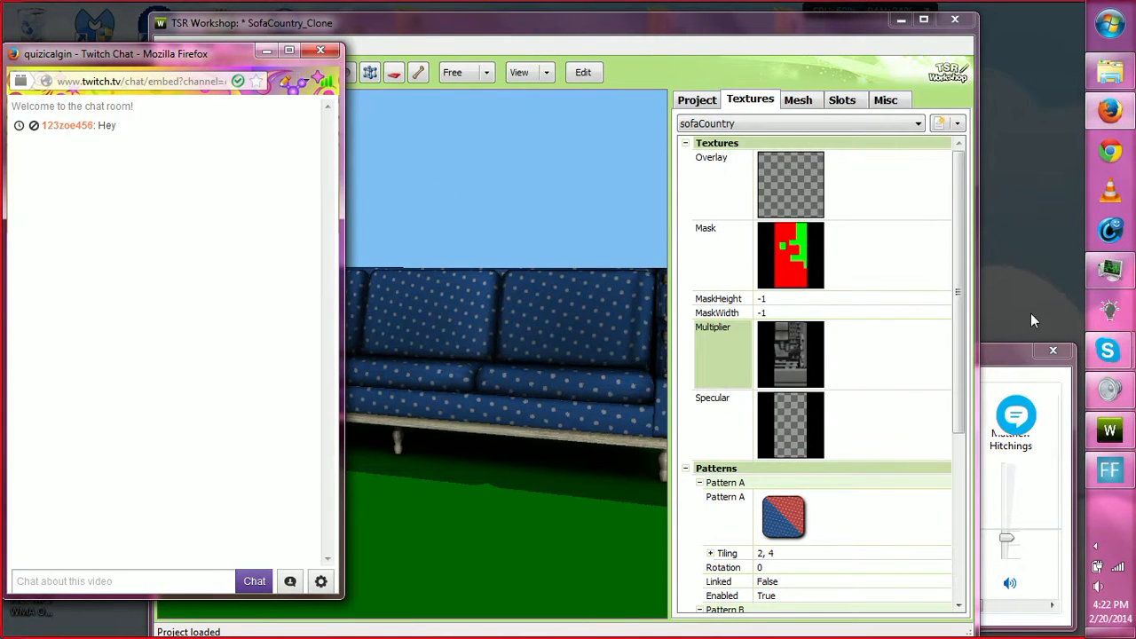
Step: Set the screen dimmer's dimness to Normal and bring the TSR Workshop sofa project to the front
left_click(1095, 547)
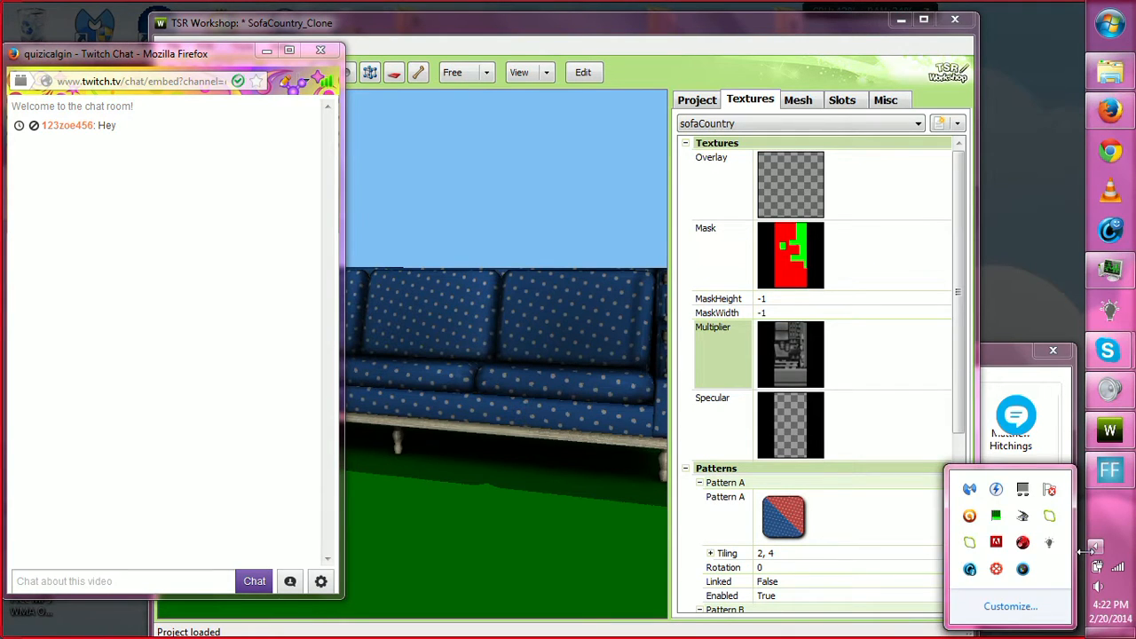
right_click(1052, 548)
mouse_move(1011, 512)
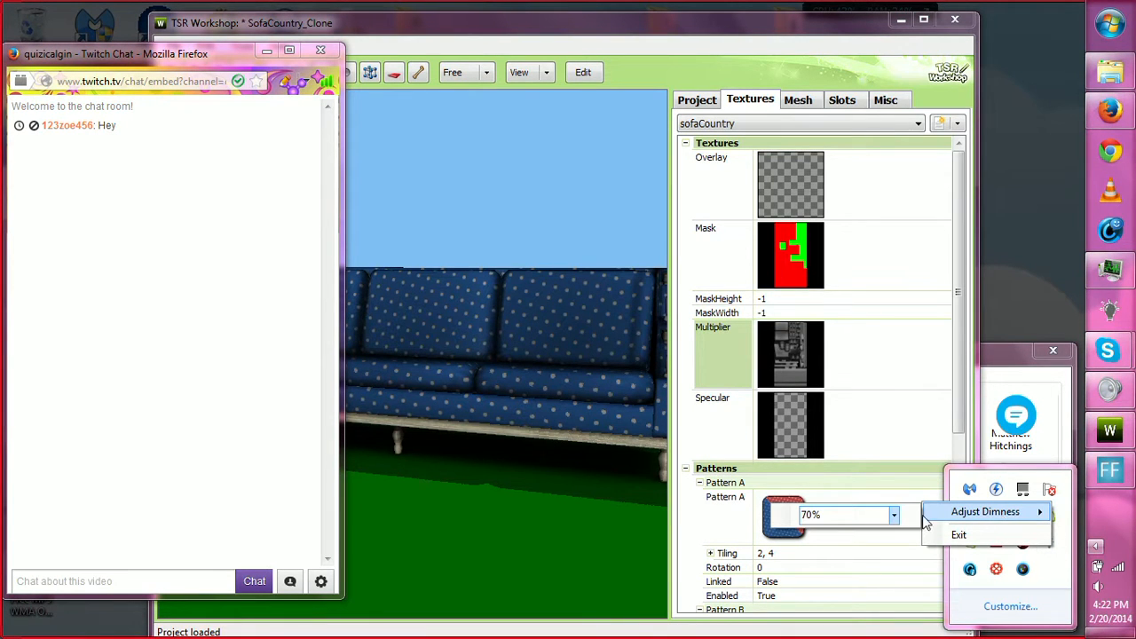
left_click(901, 522)
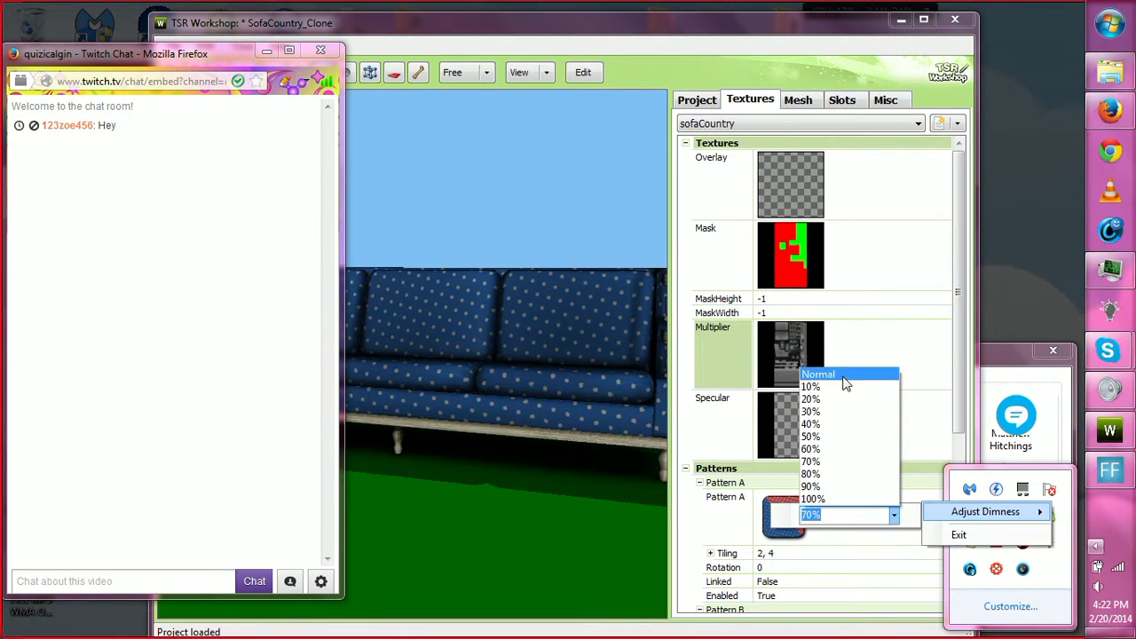
left_click(845, 383)
left_click(429, 307)
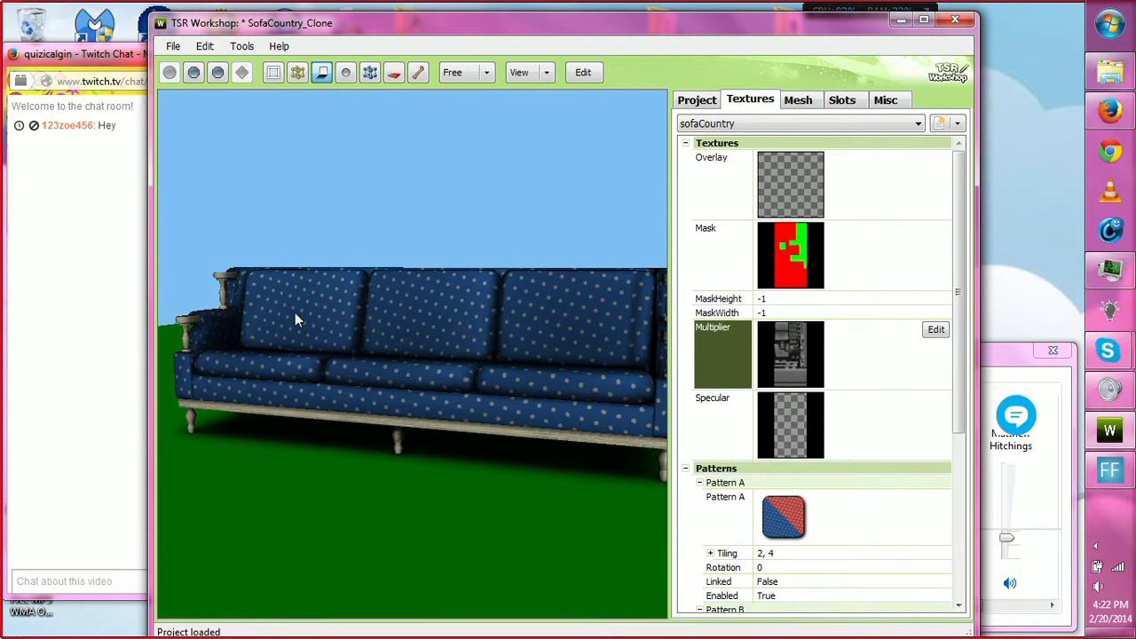
left_click_drag(284, 256, 523, 293)
Step: Switch to Windows Explorer and open the couch image from the Pictures library
left_click(1109, 71)
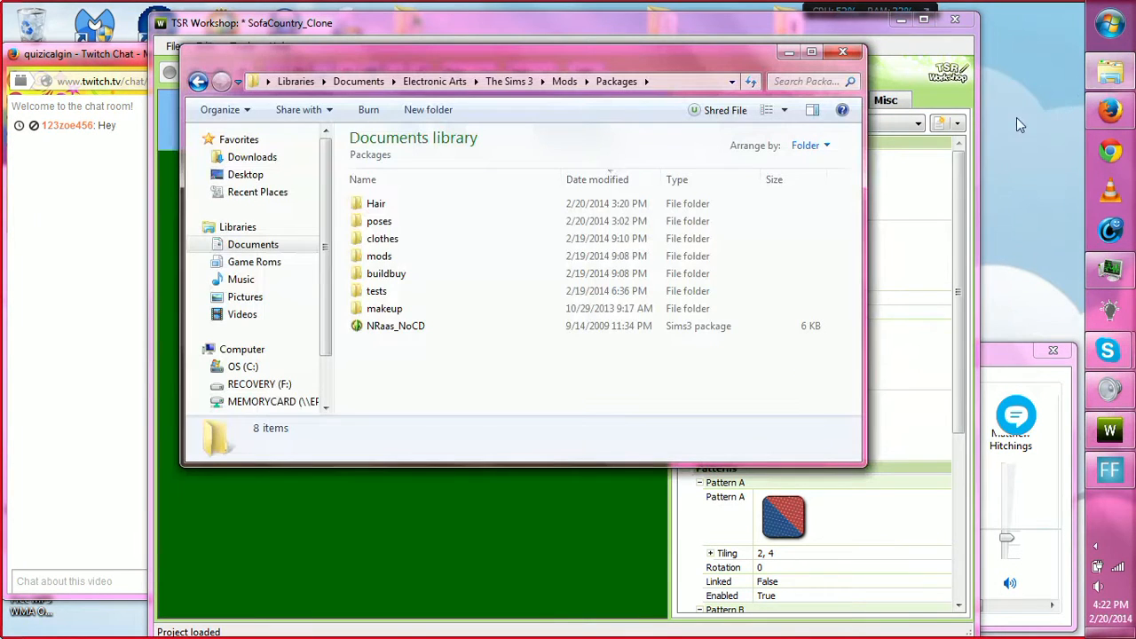
left_click(213, 298)
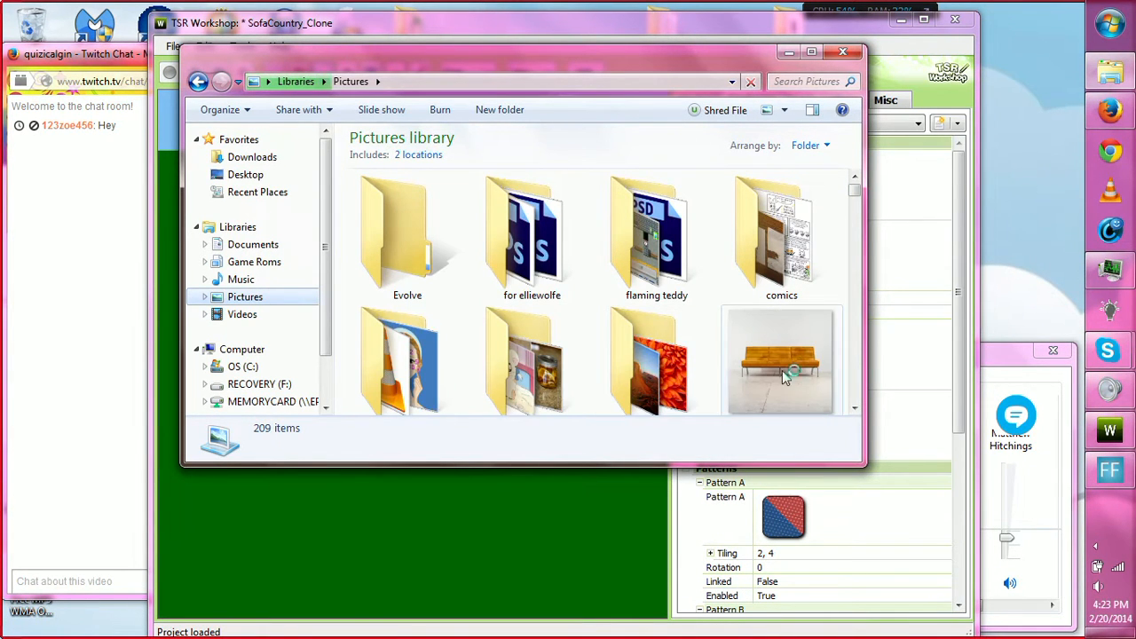
left_click(795, 369)
double_click(789, 353)
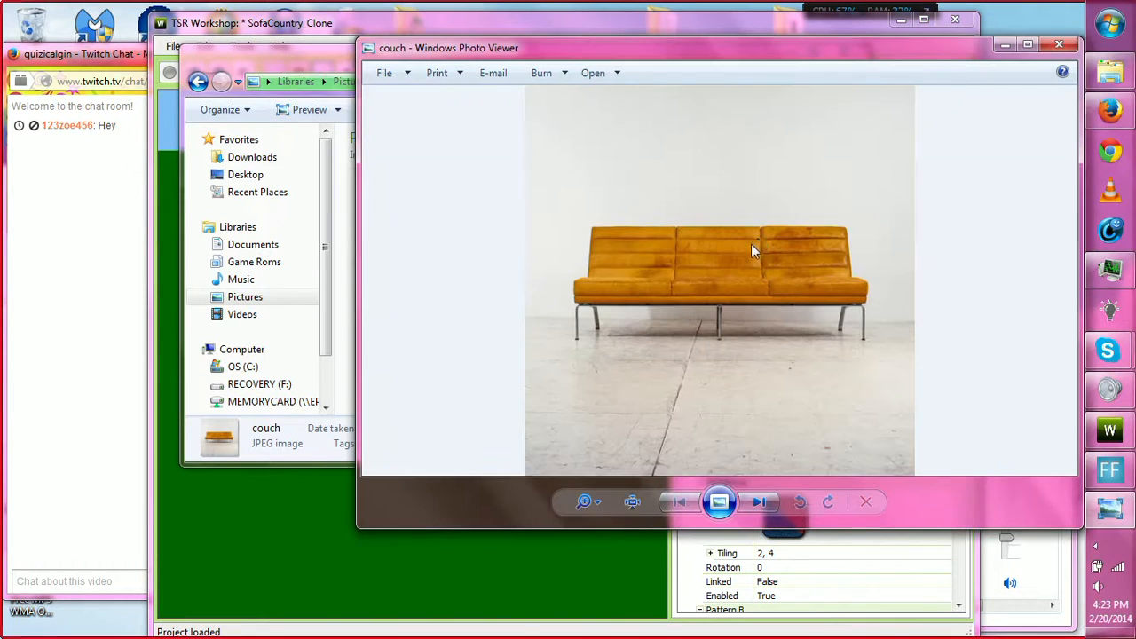
Step: Minimize the Explorer window and narrow the couch photo's window so it sits beside the sofa in TSR Workshop
left_click(898, 21)
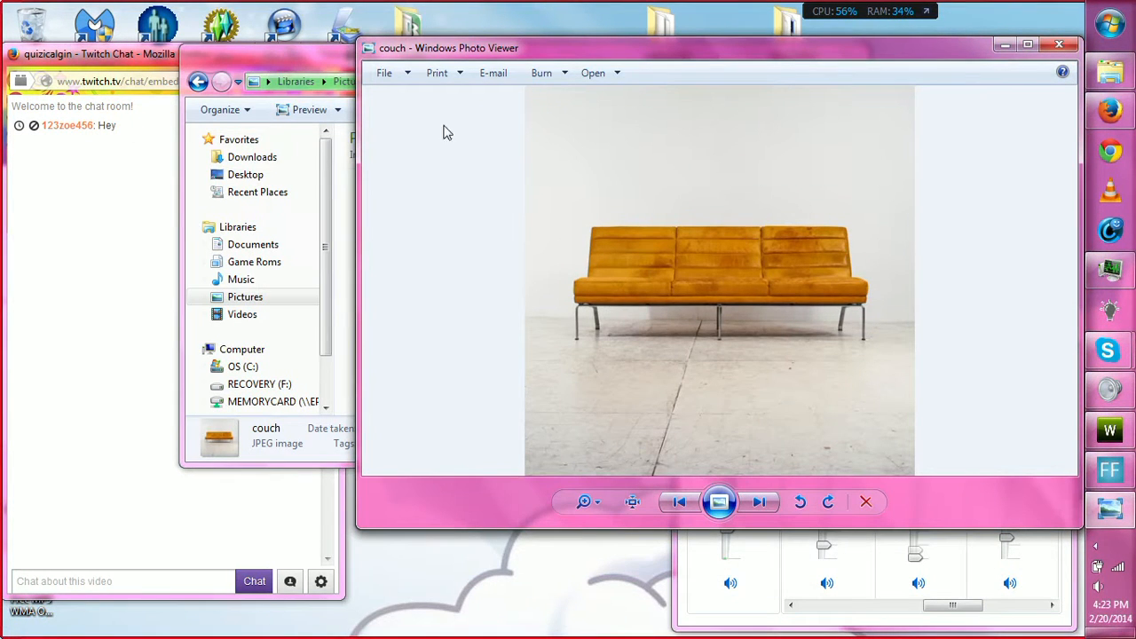
left_click(278, 58)
left_click(840, 44)
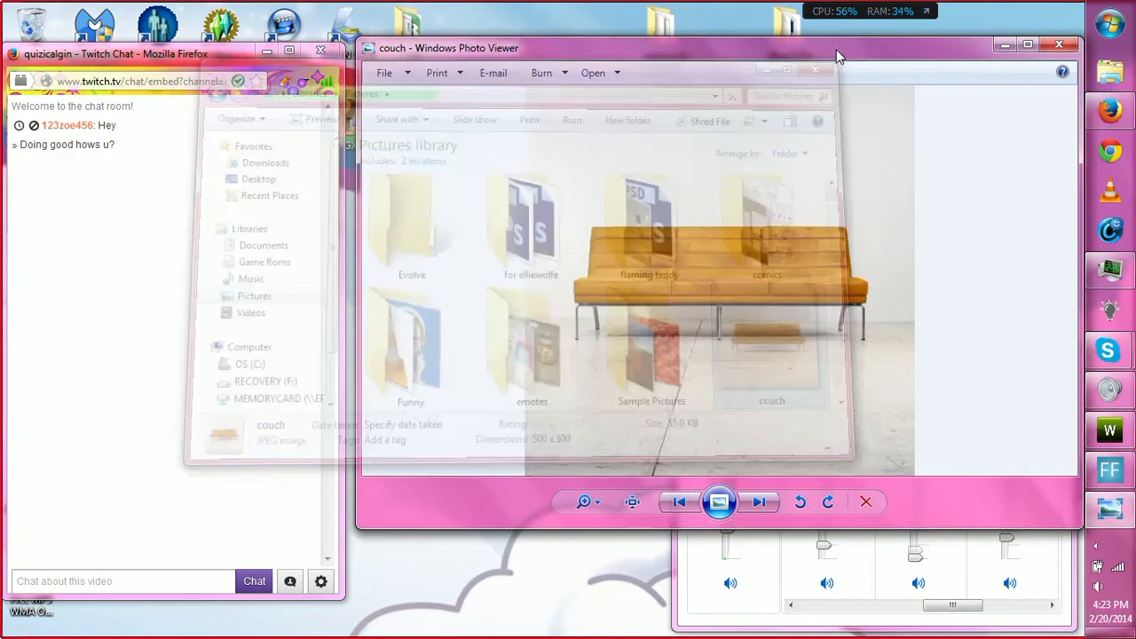
left_click(1109, 431)
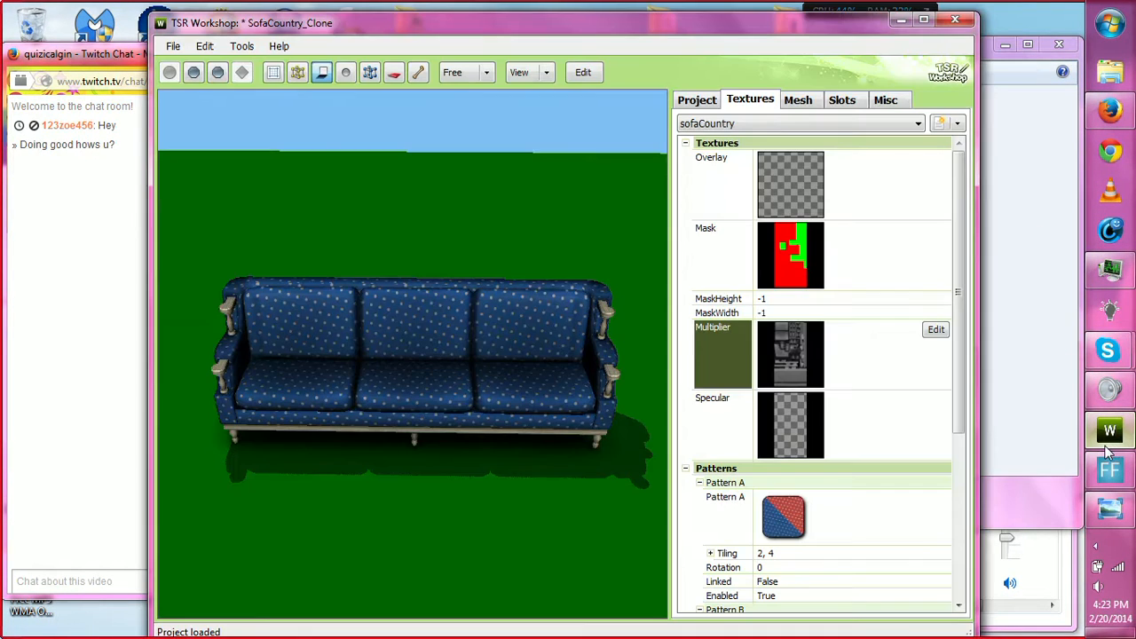
left_click(1004, 185)
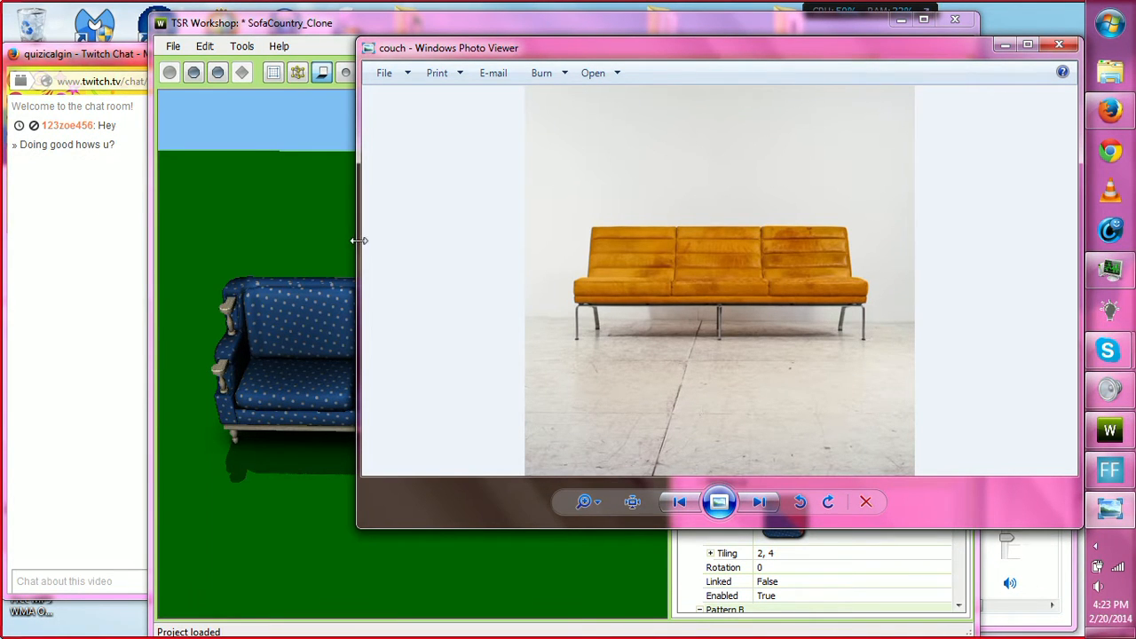
left_click_drag(358, 241, 684, 329)
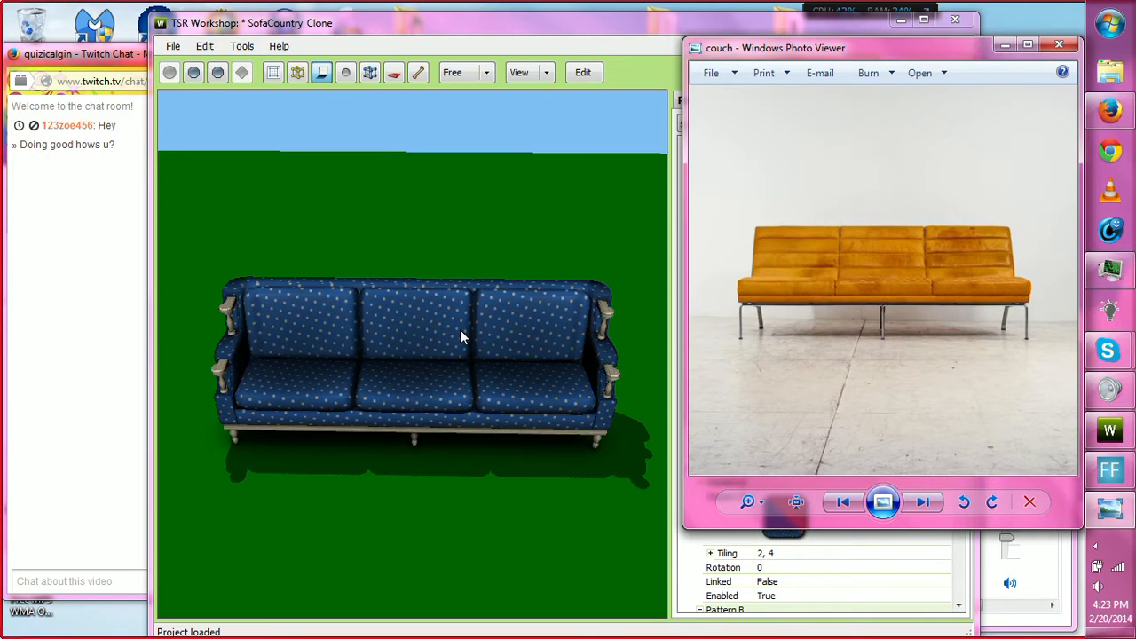
Step: Compare the sofa model with the couch photo and open the sofa's Multiplier texture for editing
left_click_drag(460, 329, 551, 347)
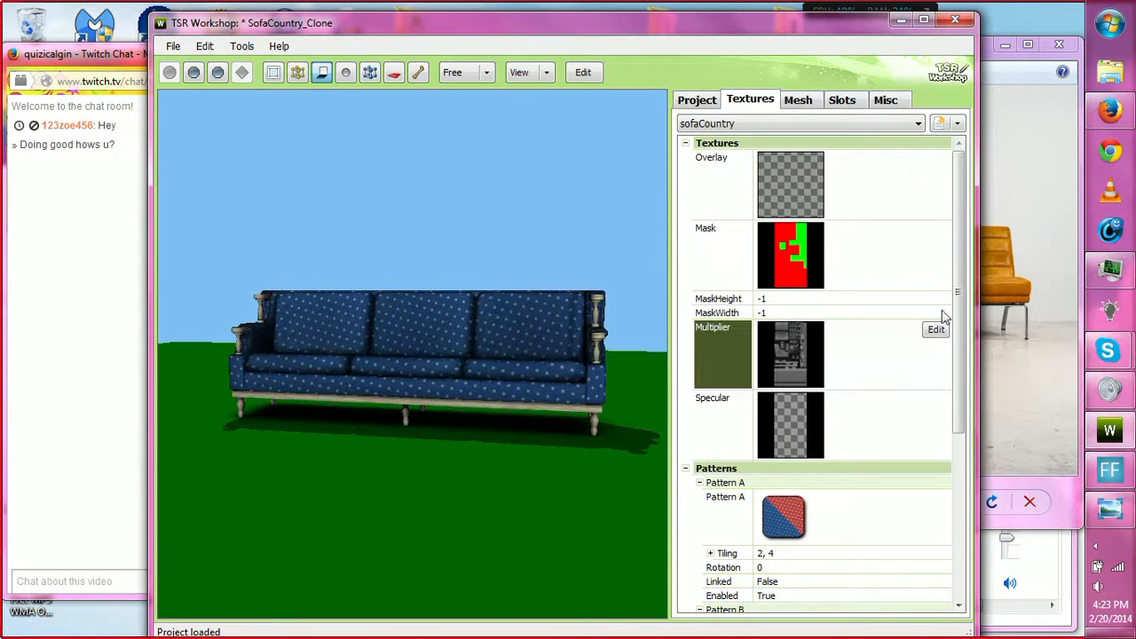
left_click(1025, 302)
left_click(431, 435)
left_click_drag(431, 435, 295, 366)
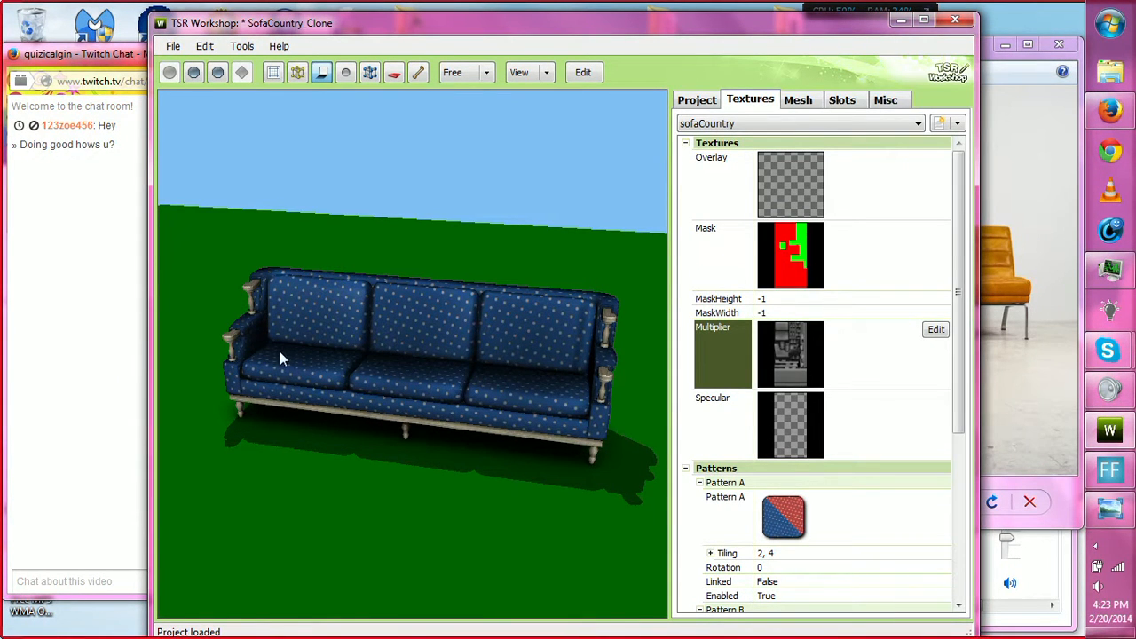
left_click(803, 100)
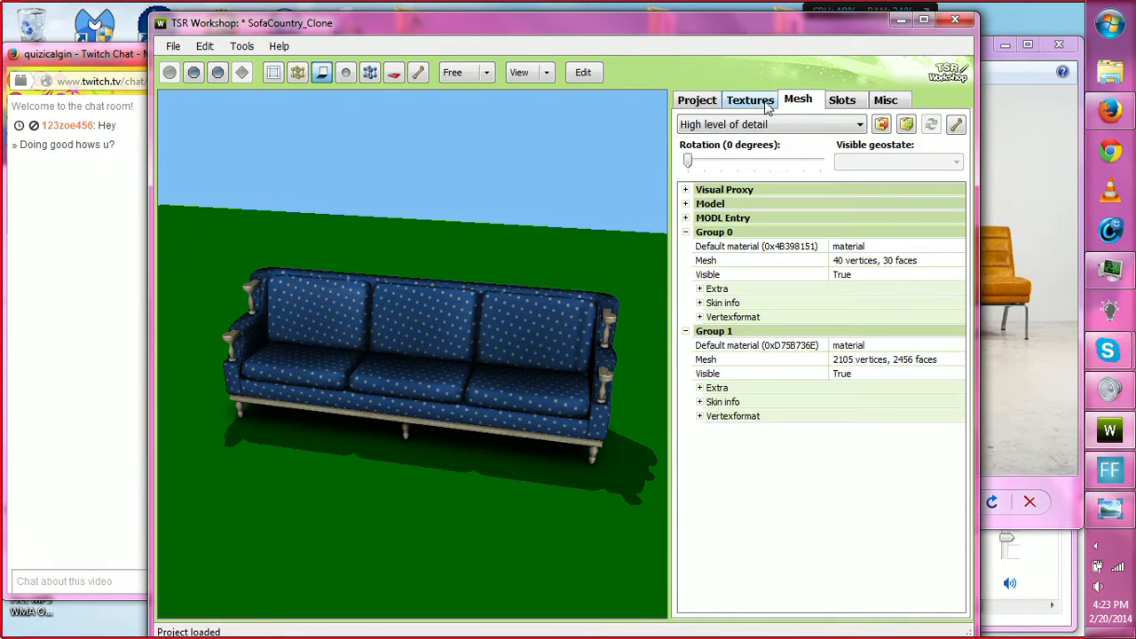
left_click(767, 105)
left_click(935, 330)
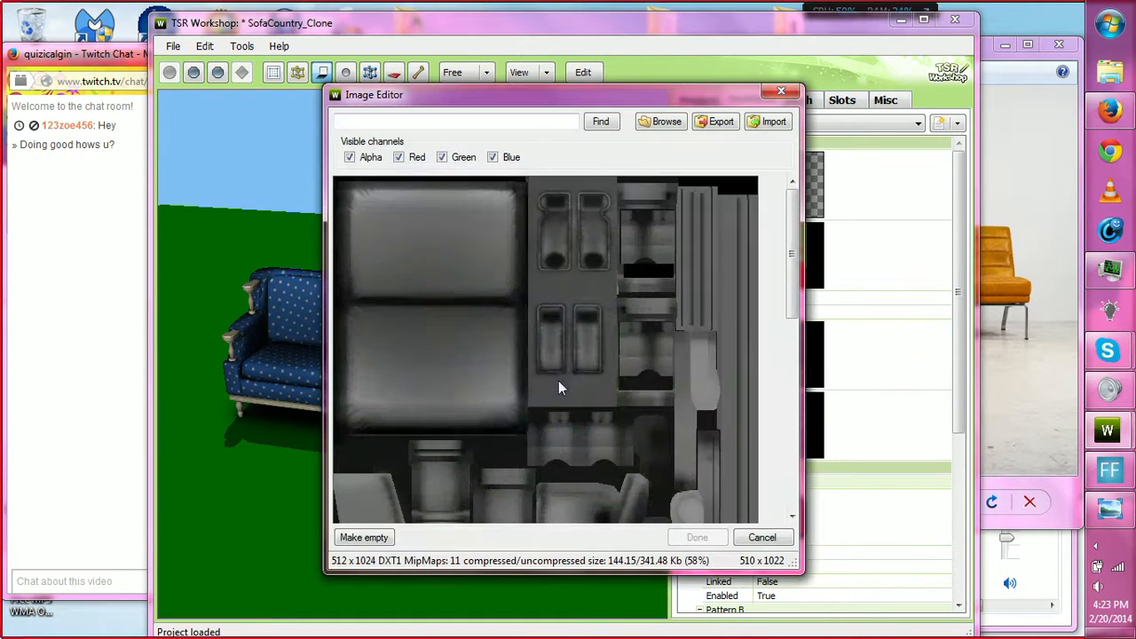
Step: Start exporting the Multiplier texture and create and open a folder named Couch inside the Workshop documents folder
left_click(714, 122)
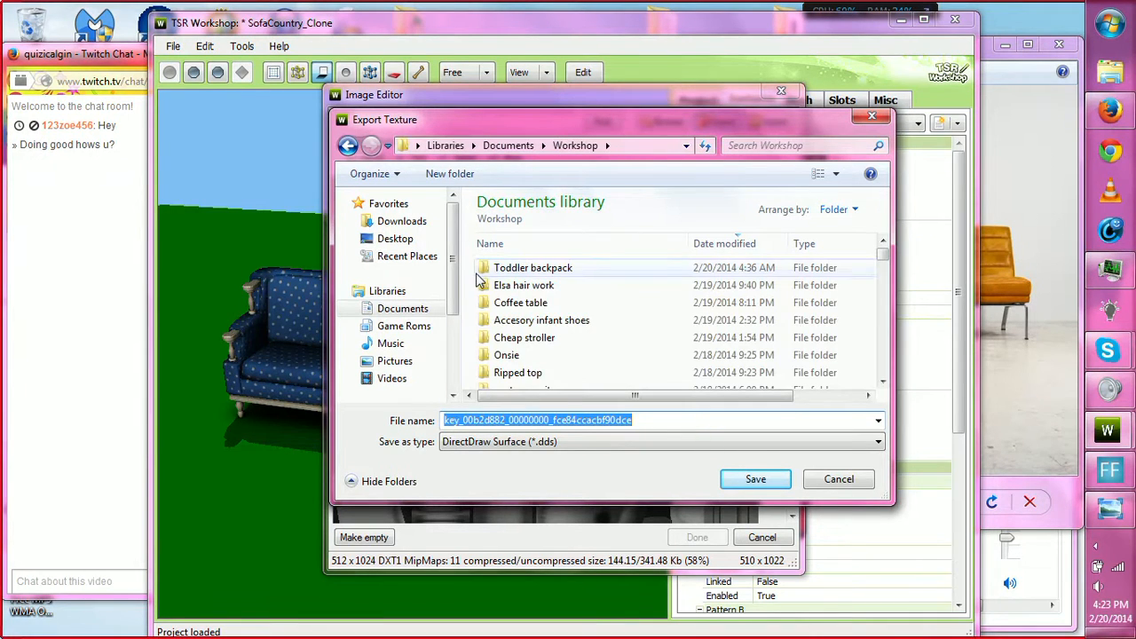
right_click(469, 273)
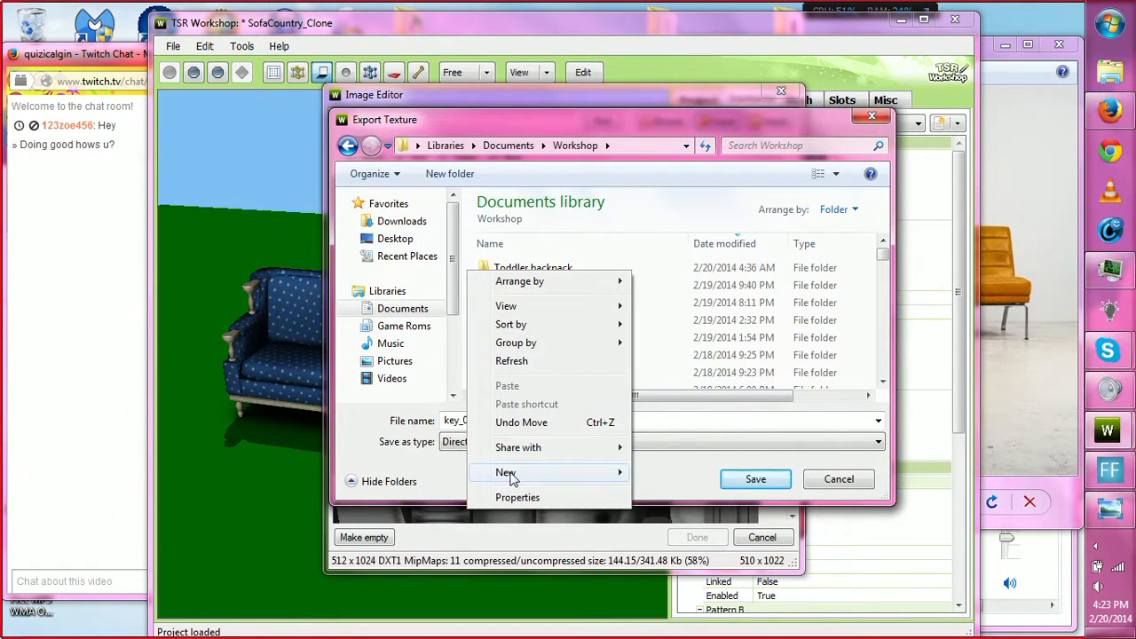
mouse_move(507, 472)
left_click(668, 302)
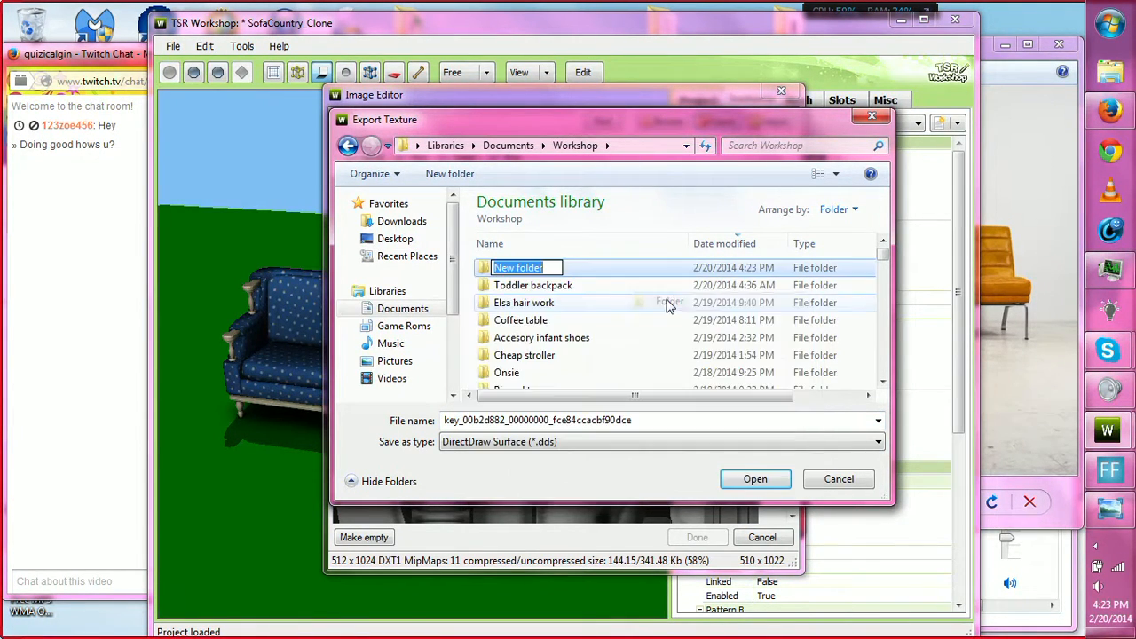
type("Couch")
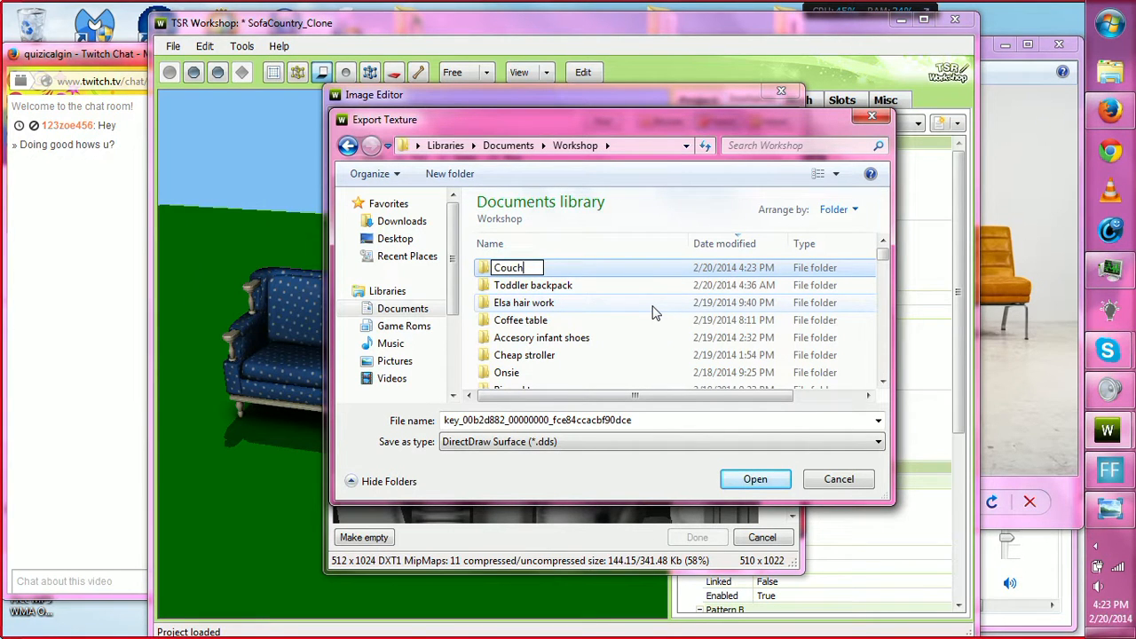
key("Return")
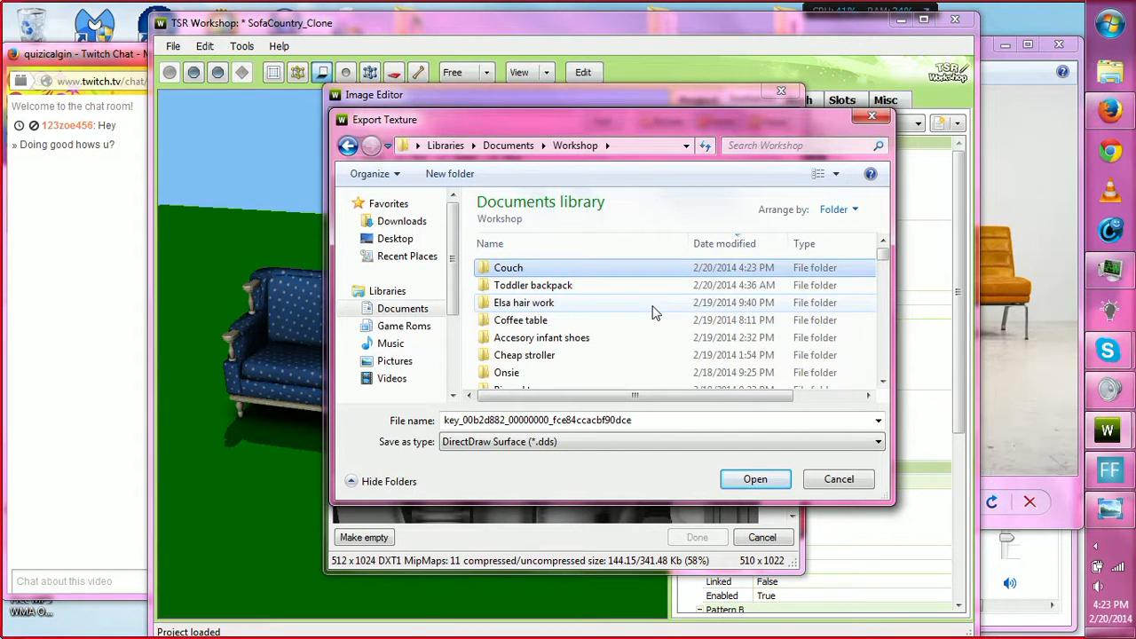
double_click(533, 268)
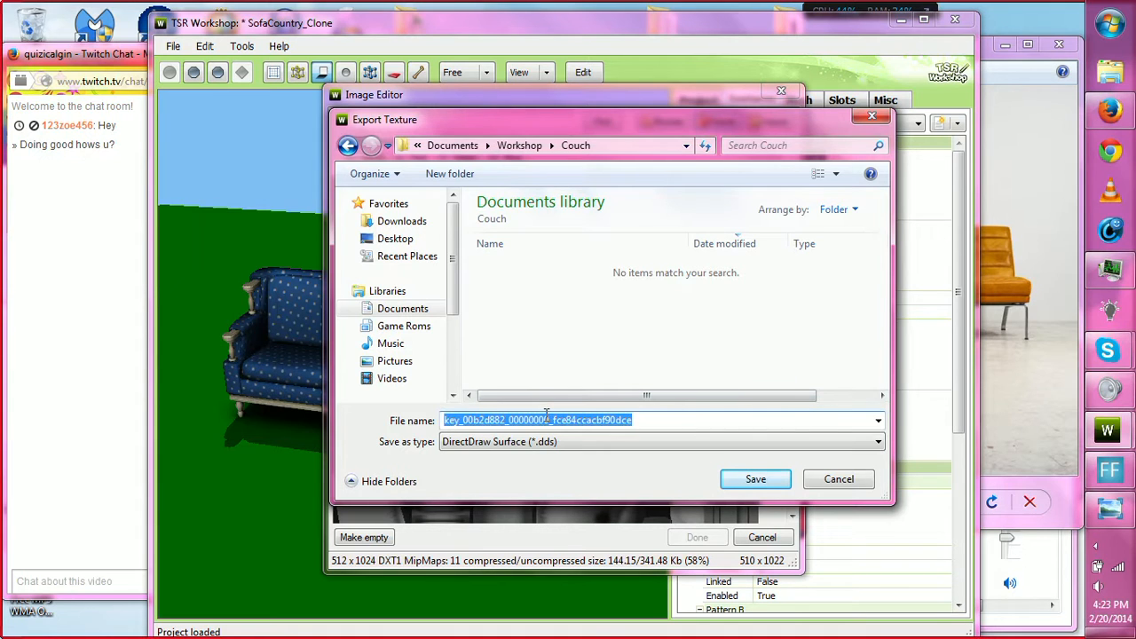
Step: Save the Multiplier texture as orig multi in DirectDraw Surface format in the Couch folder and close the Image Editor
type("c")
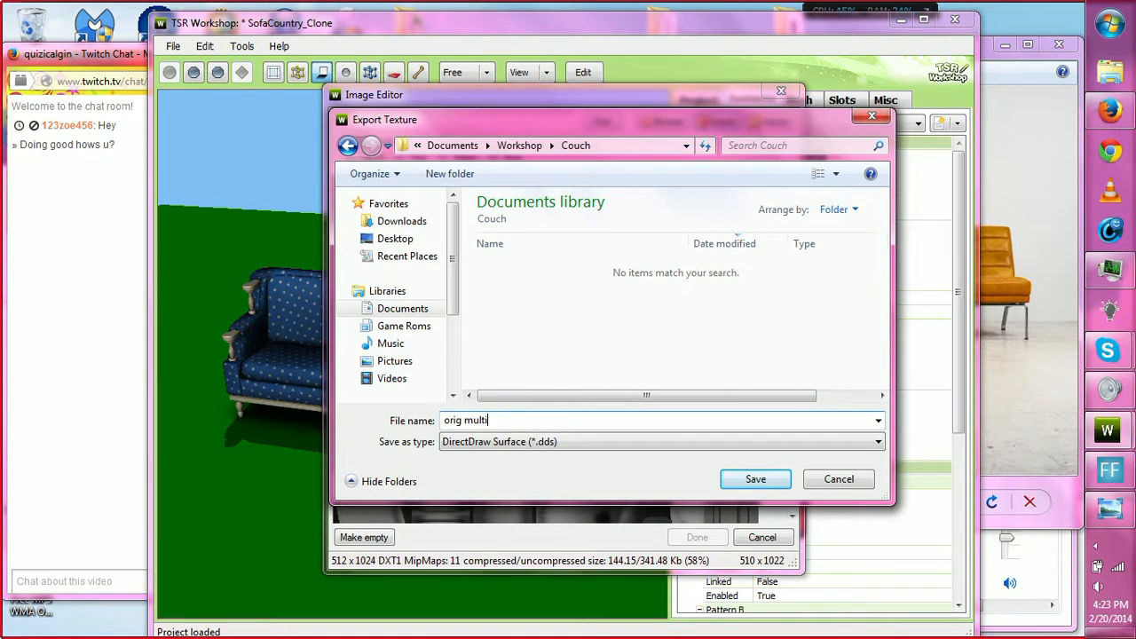
key("Return")
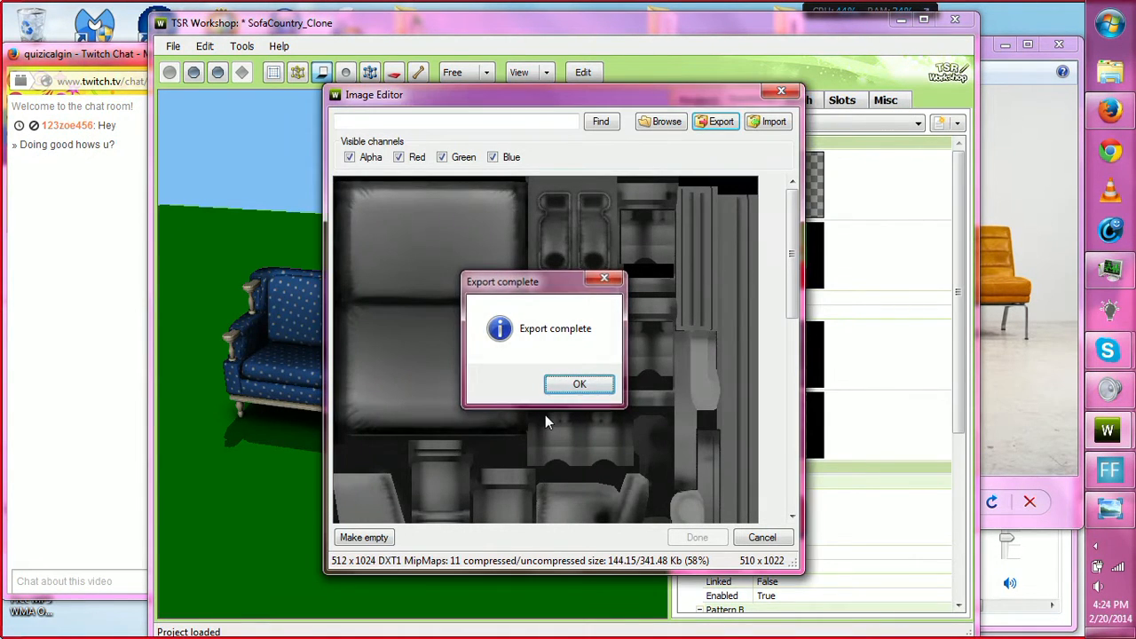
key("Return")
left_click(781, 92)
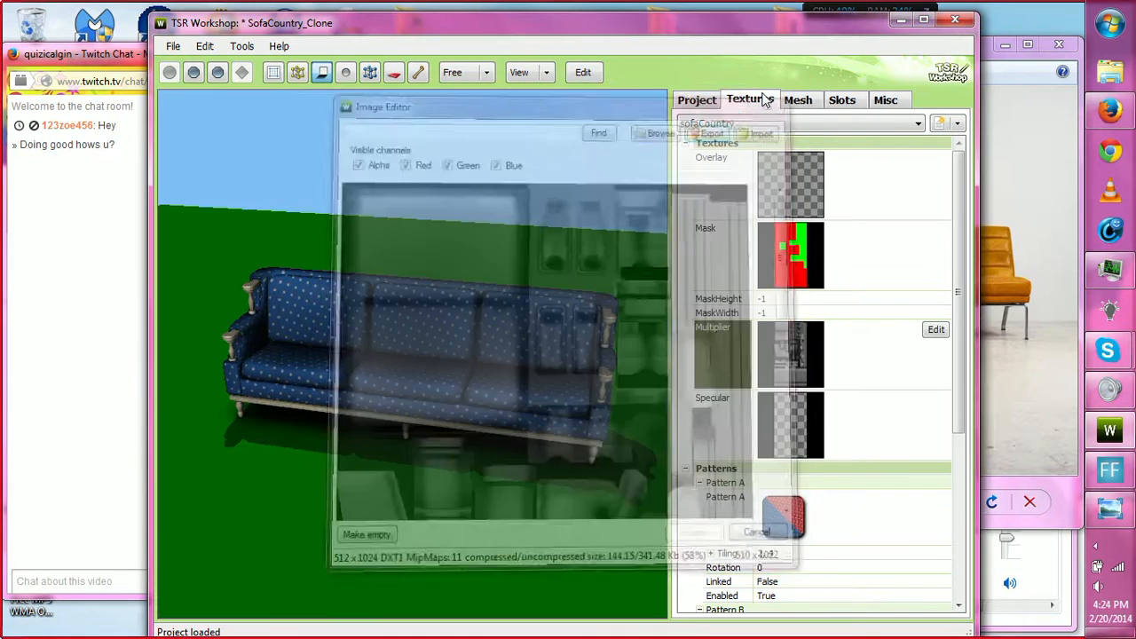
Step: Export the sofa's high level of detail mesh as the Workshop Object orig couch reference, continuing despite the normal map data loss
left_click(796, 101)
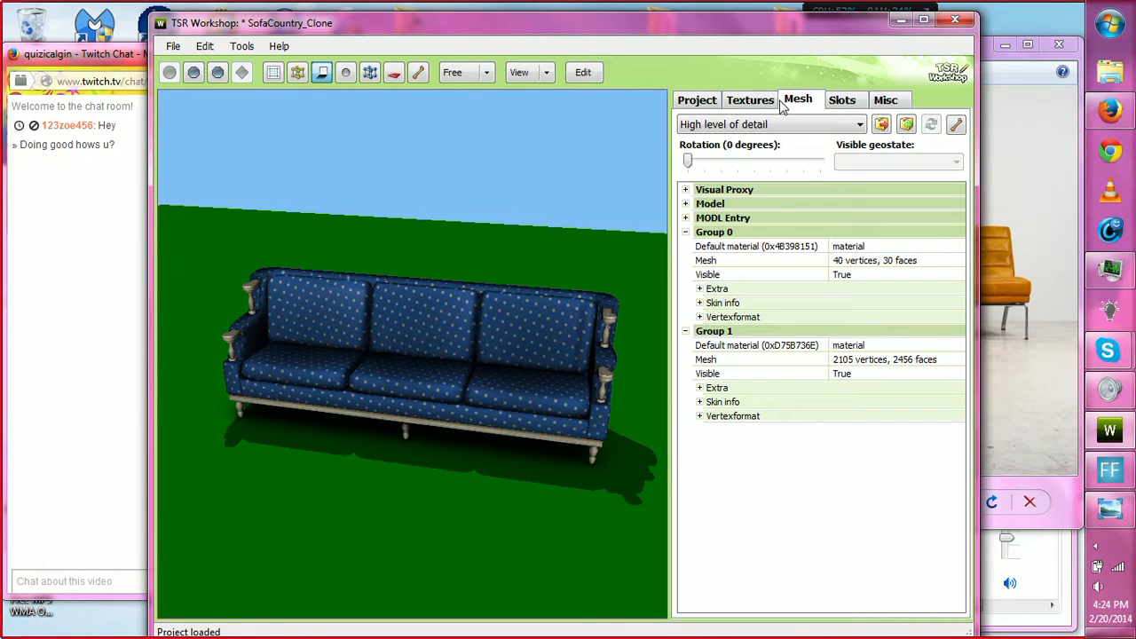
left_click(882, 126)
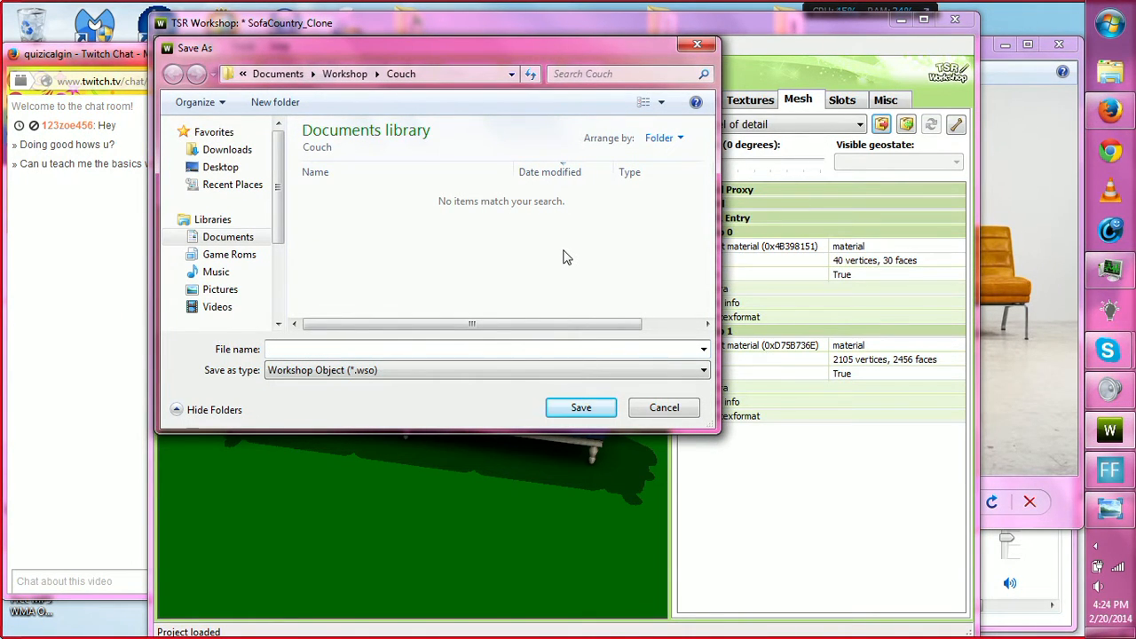
left_click(36, 251)
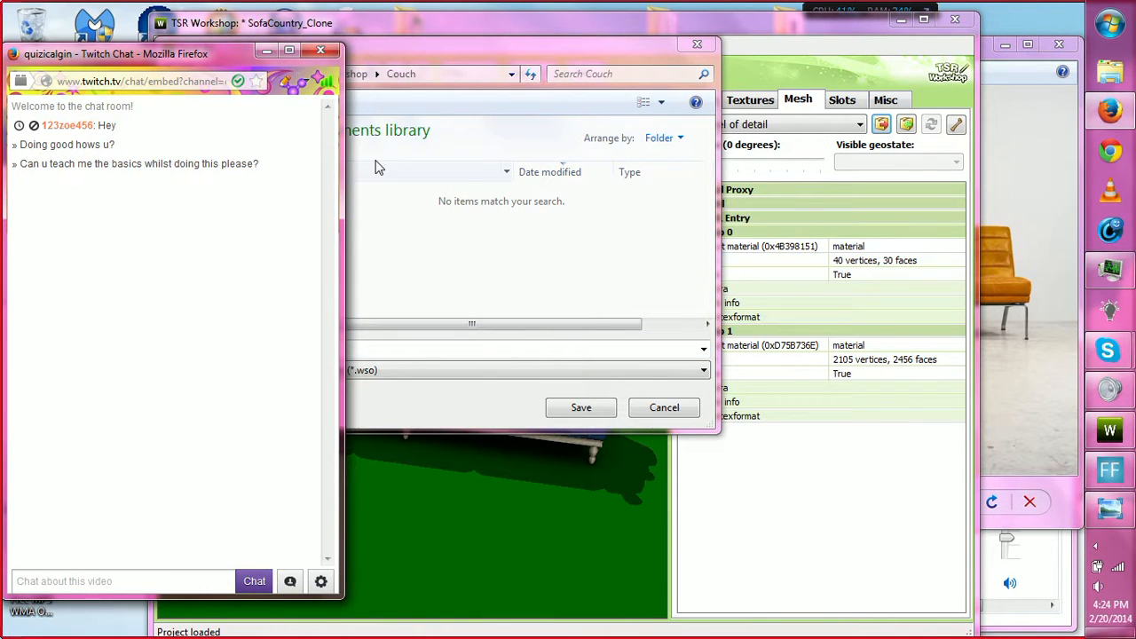
left_click(456, 396)
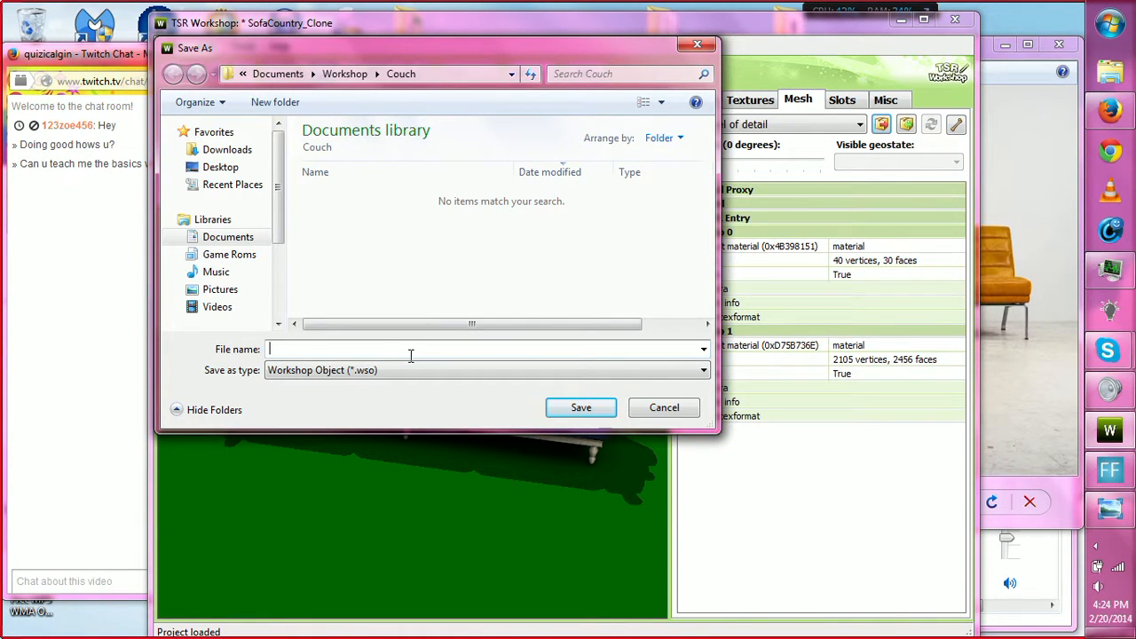
type("orig couch reference")
key("Return")
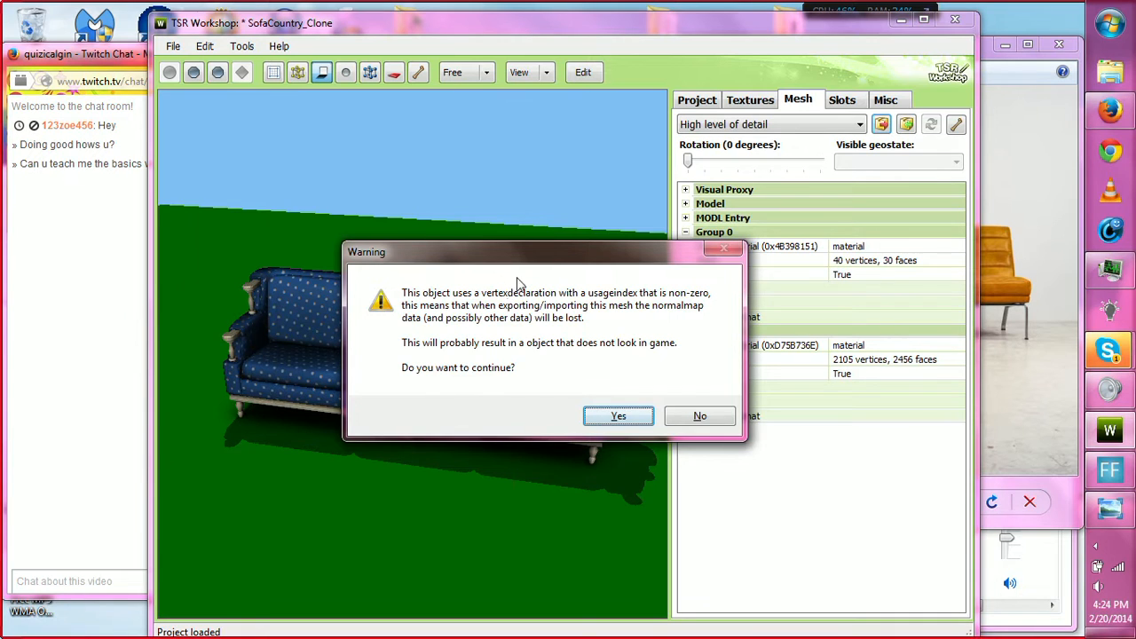
left_click_drag(548, 262, 432, 263)
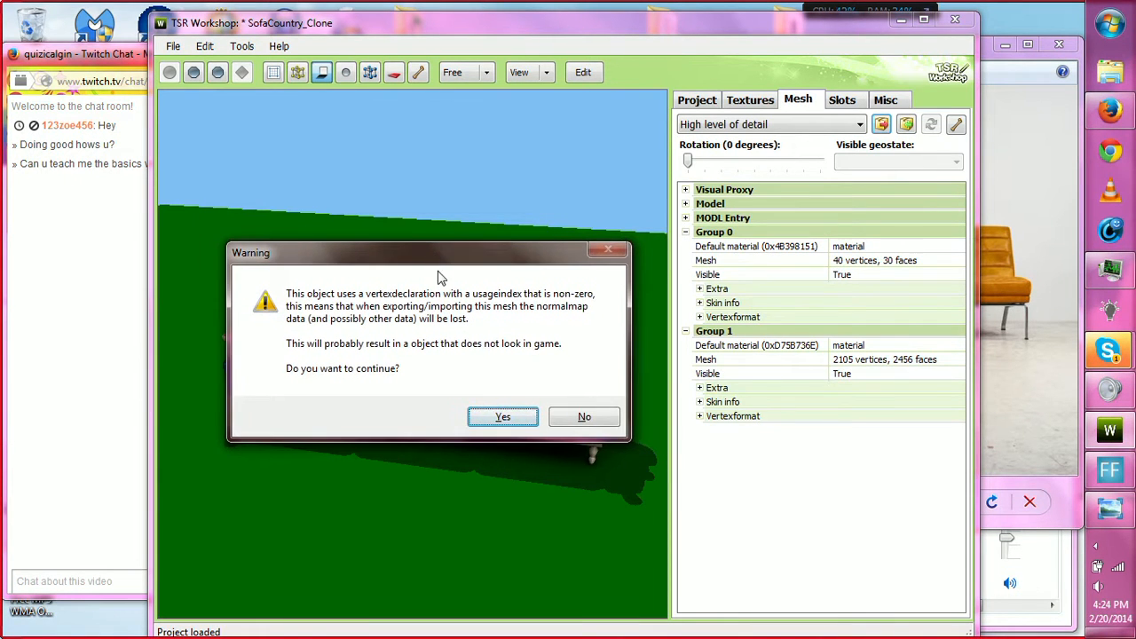
left_click(503, 417)
left_click(554, 388)
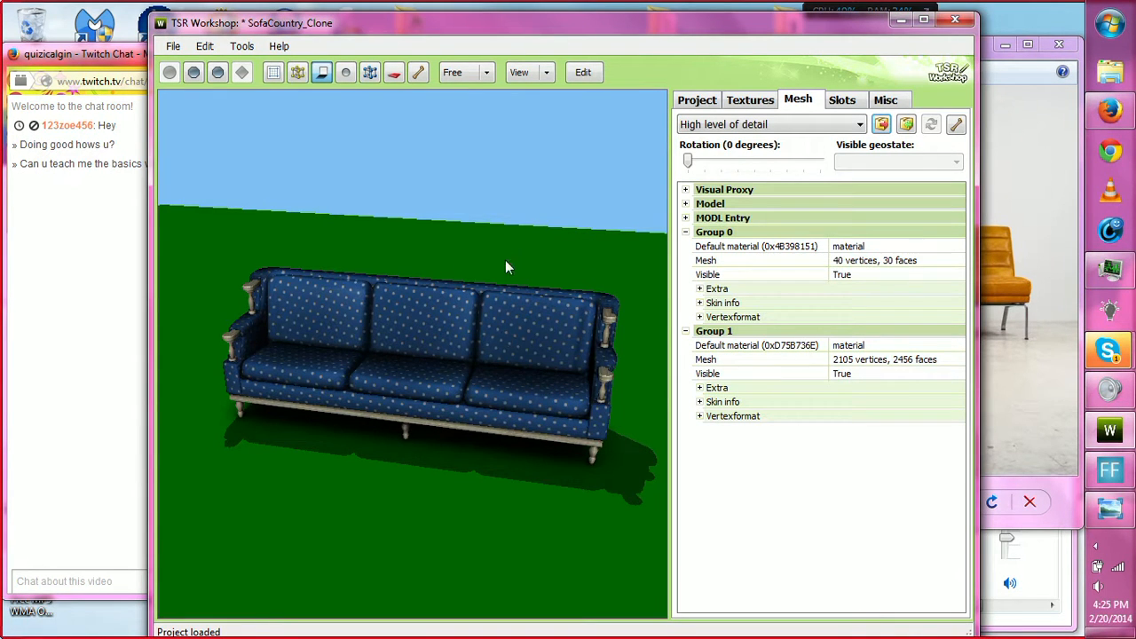
Step: Close TSR Workshop without saving the cloned sofa project
left_click(970, 20)
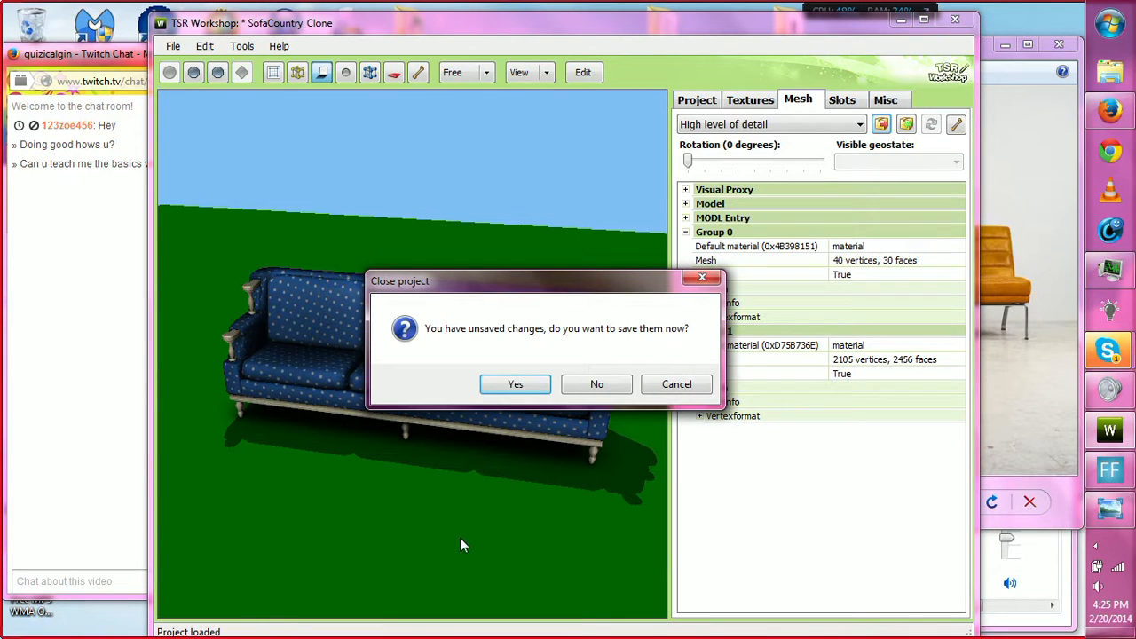
left_click(599, 398)
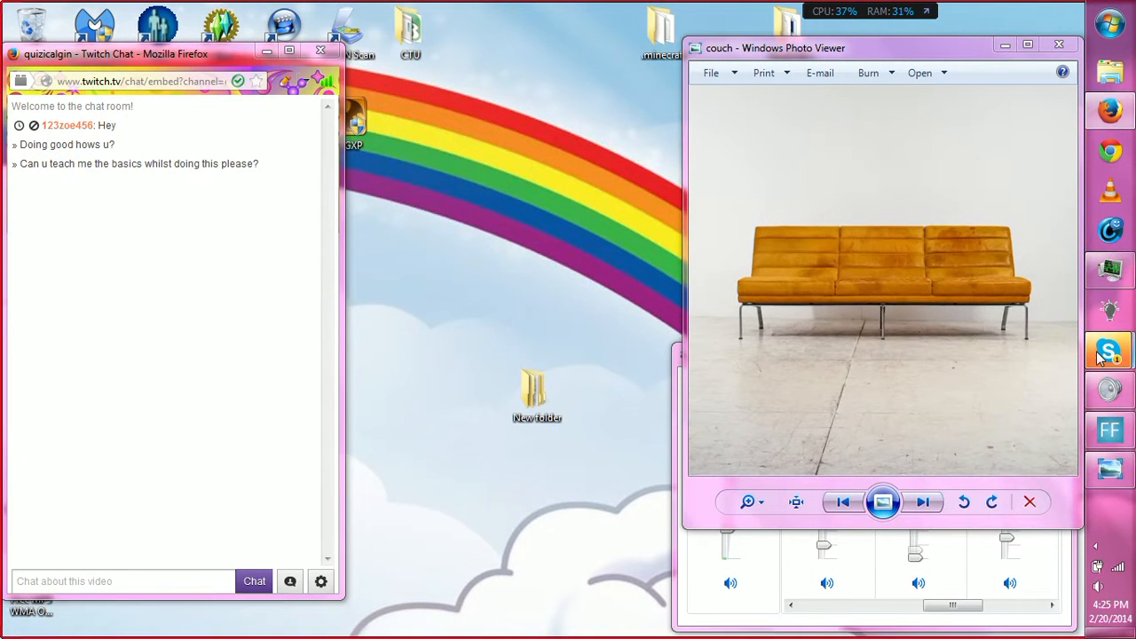
Step: Read the new Skype message, and minimize the Skype conversation and the couch photo window
mouse_move(1107, 351)
left_click(1025, 421)
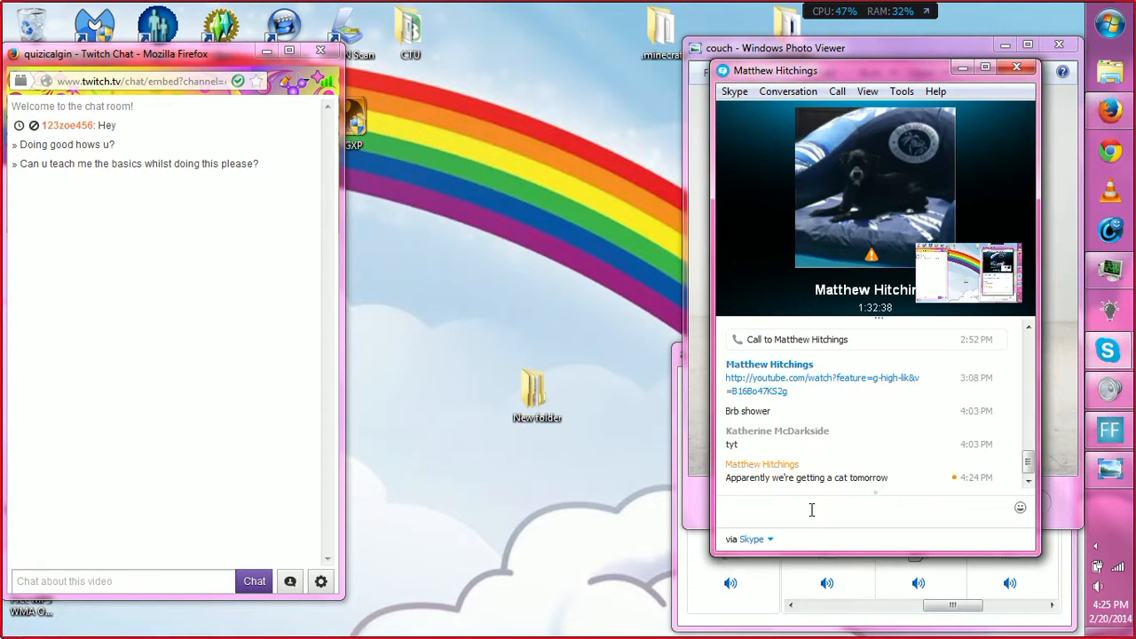
left_click(962, 68)
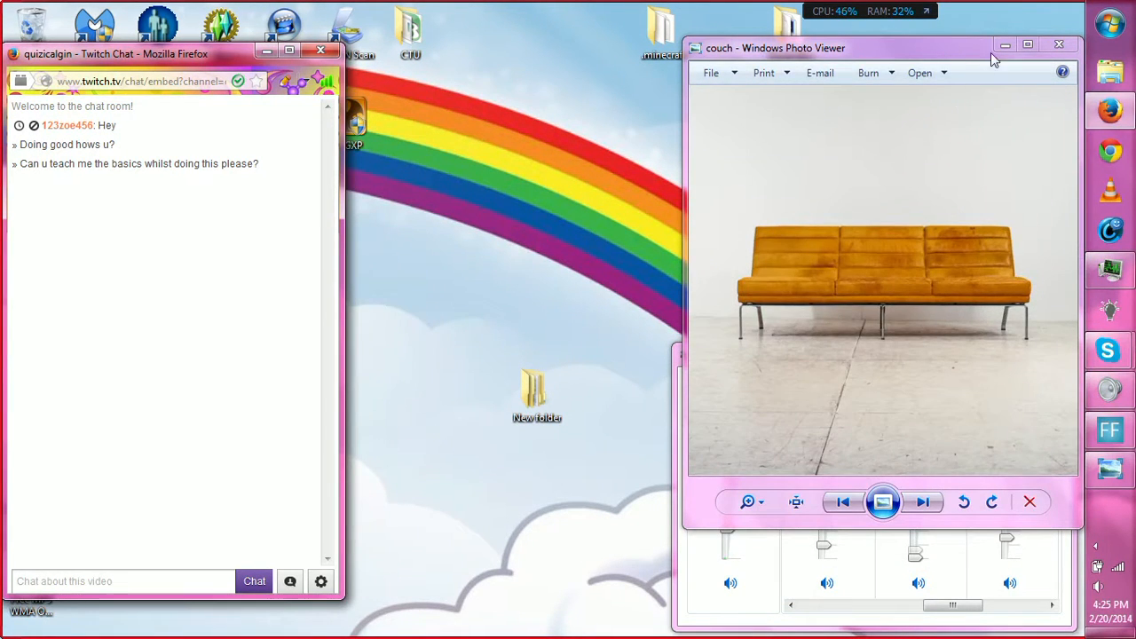
left_click(1003, 46)
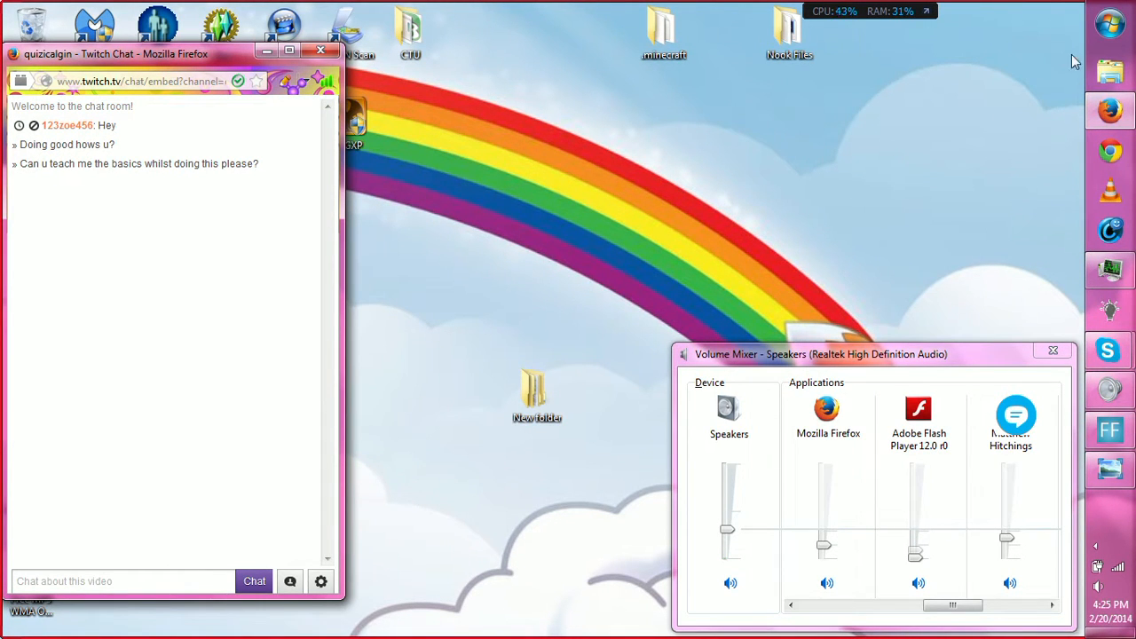
Step: Launch MilkShape 3D and bring its empty project in front of the Twitch chat window
left_click(1101, 33)
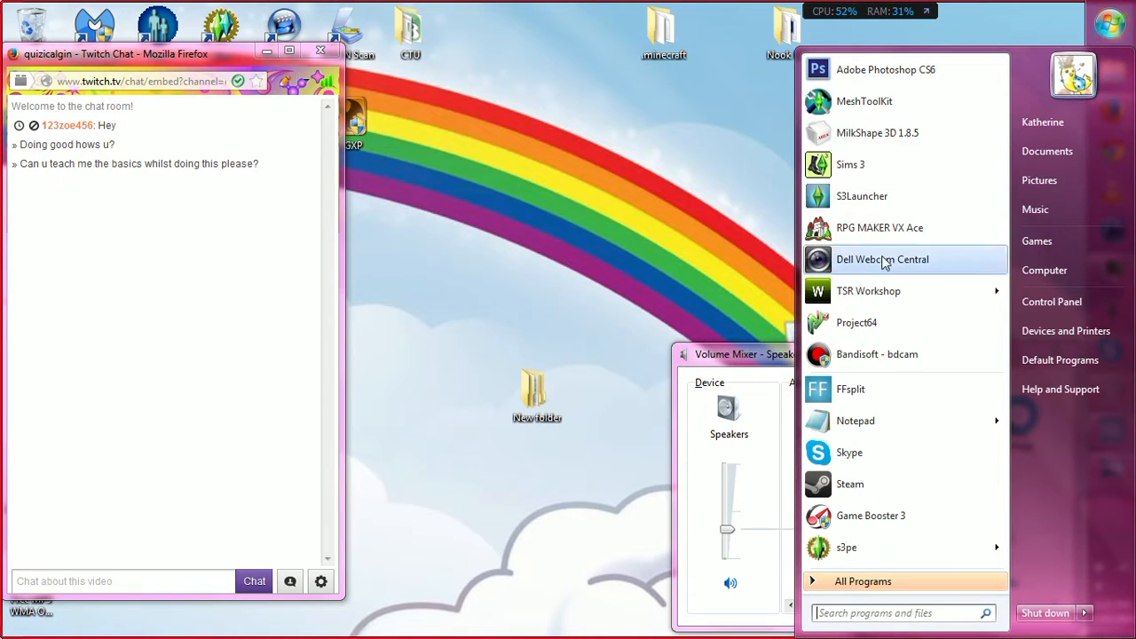
mouse_move(881, 308)
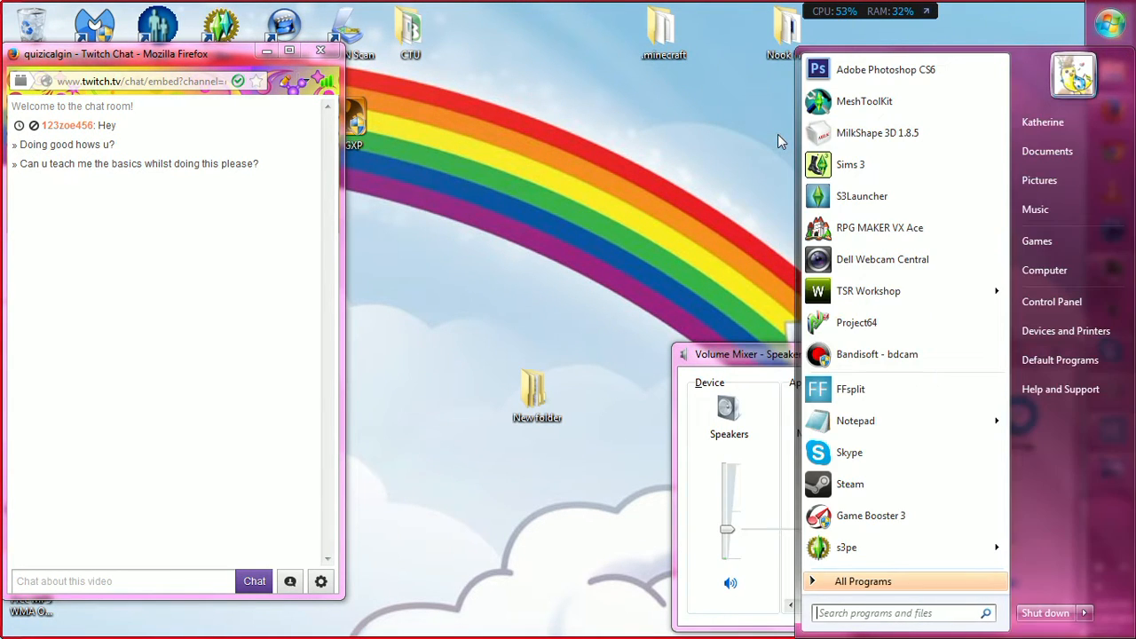
left_click(777, 134)
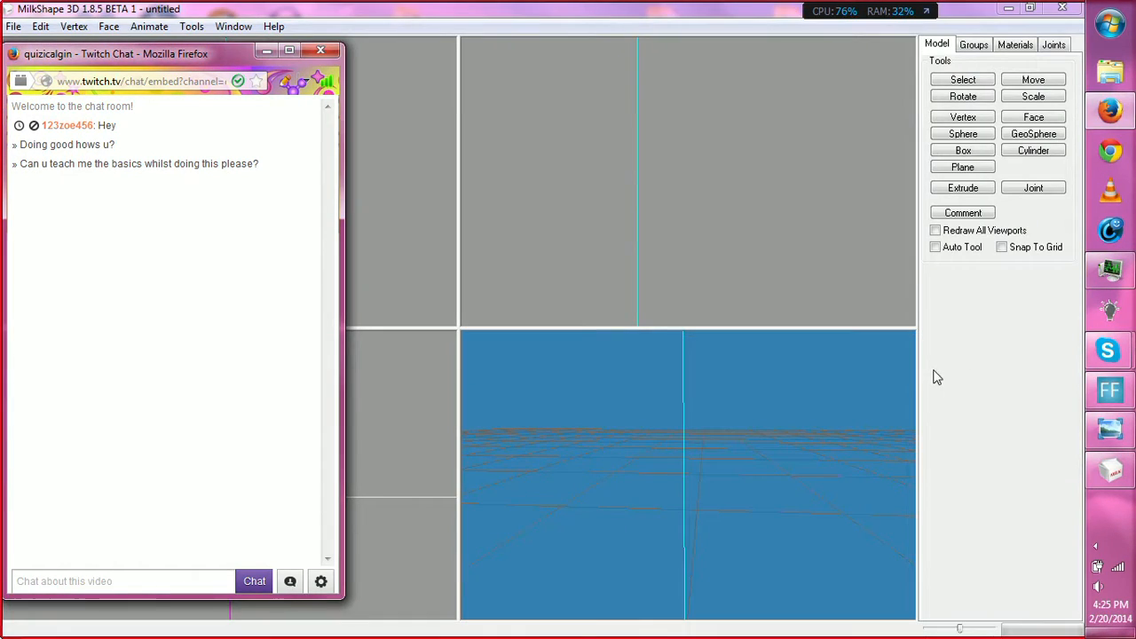
left_click(740, 385)
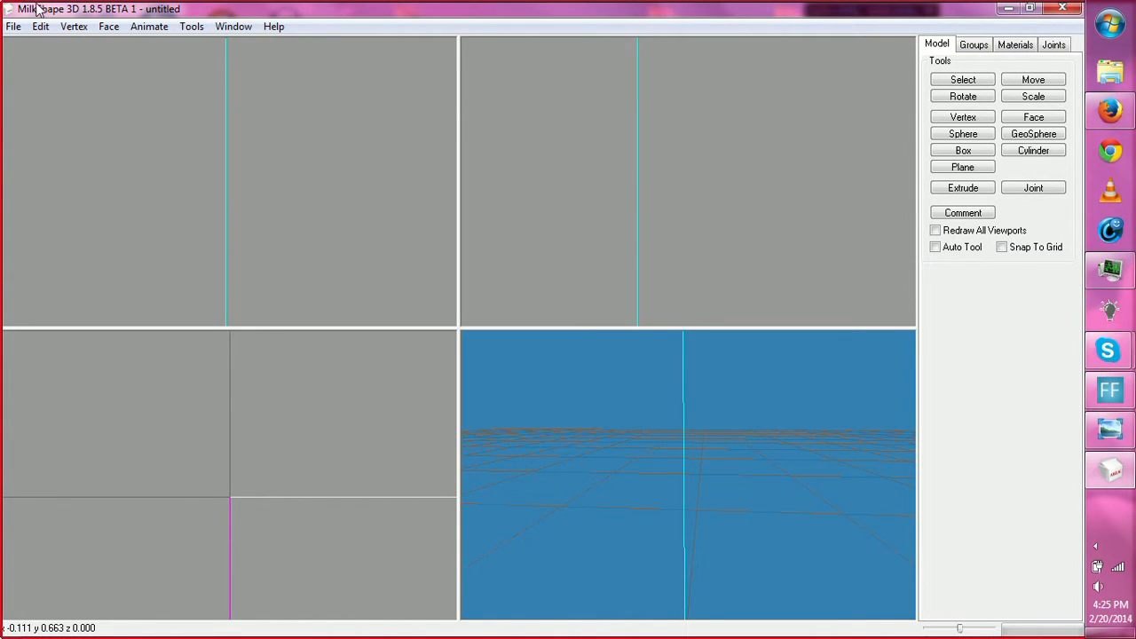
Step: Check the Twitch chat for viewer questions and return to MilkShape 3D
left_click(13, 26)
left_click(888, 233)
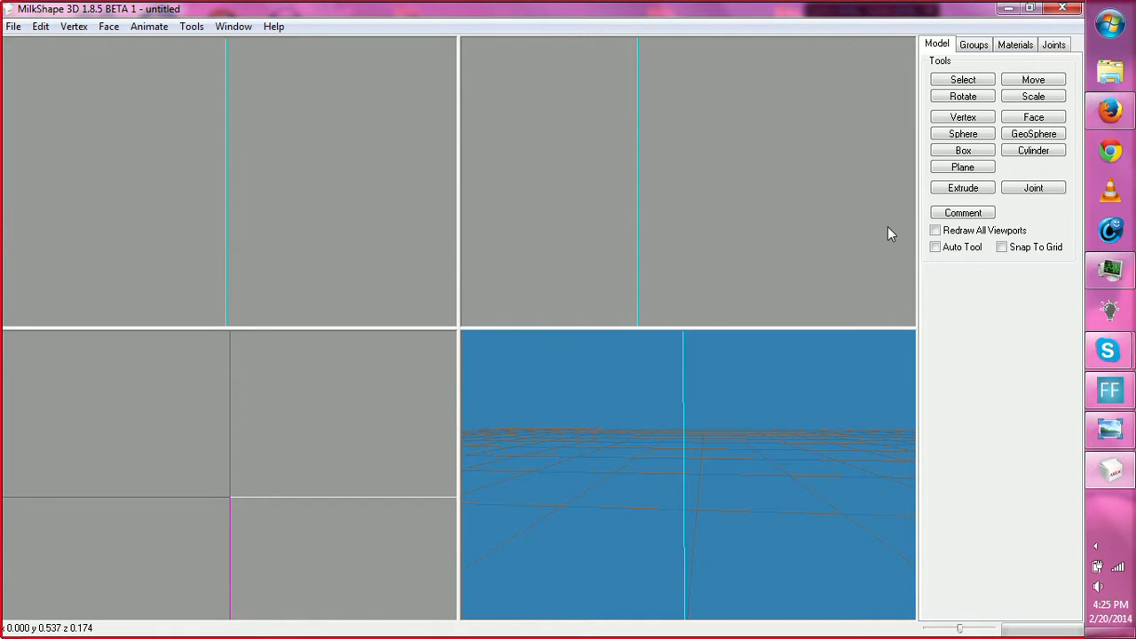
left_click(1110, 111)
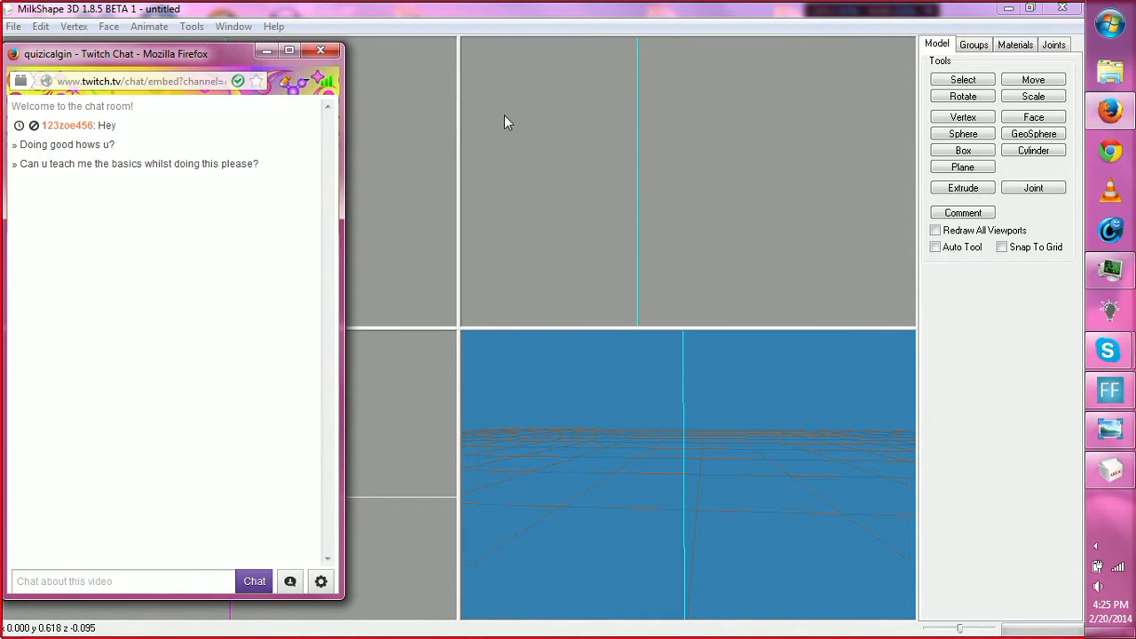
left_click(498, 189)
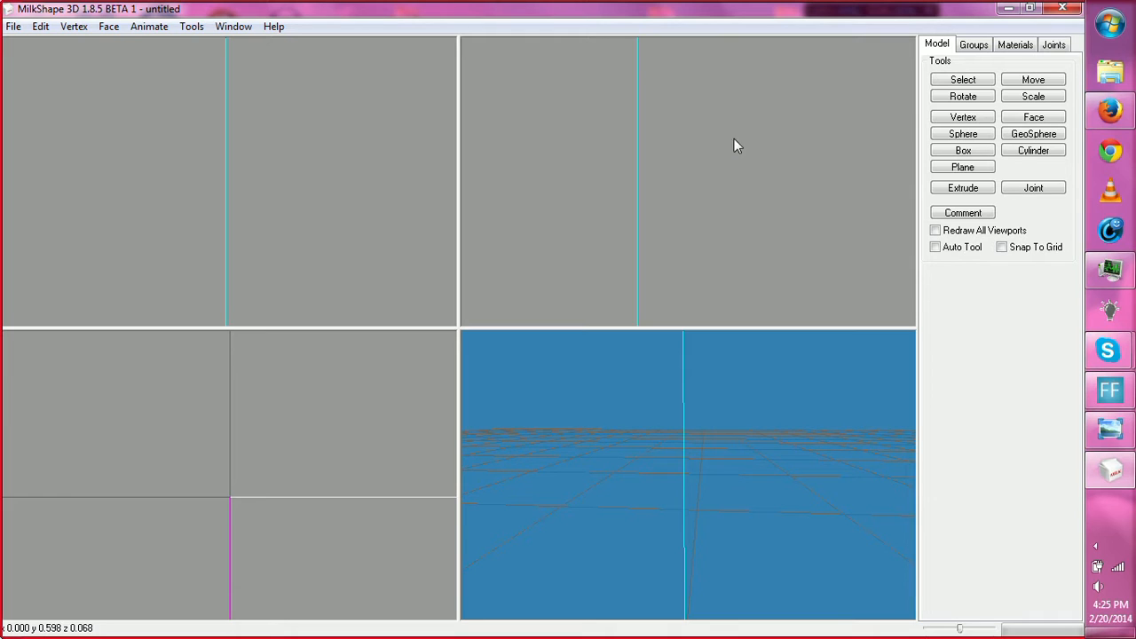
Step: Open another Firefox window and load the suggested Markiplier videos page on YouTube
left_click(1109, 110)
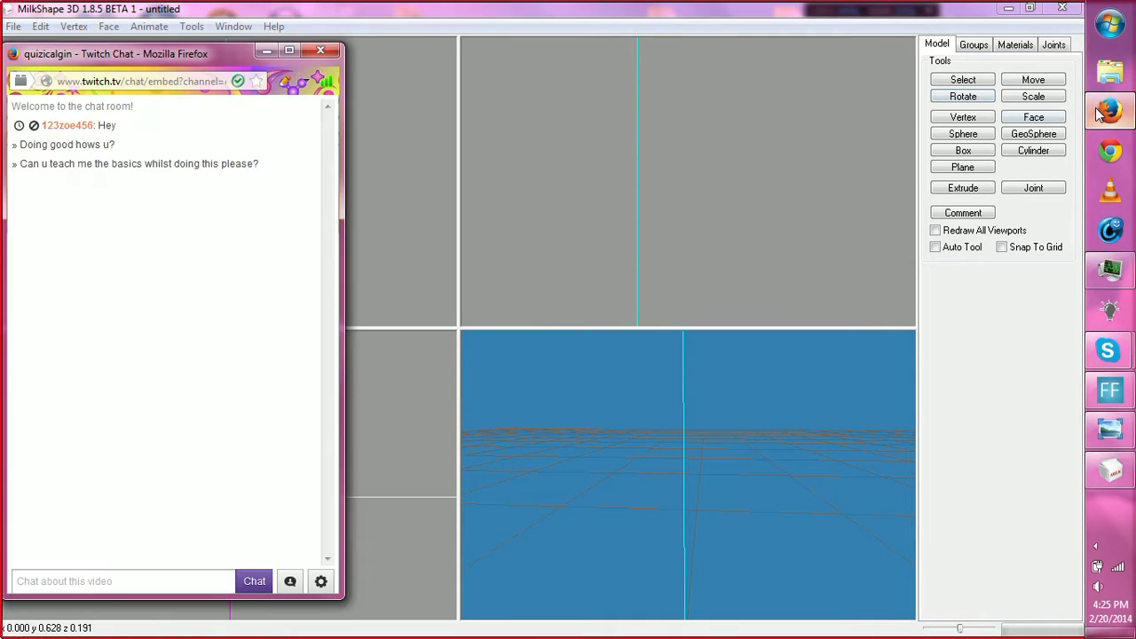
right_click(1109, 110)
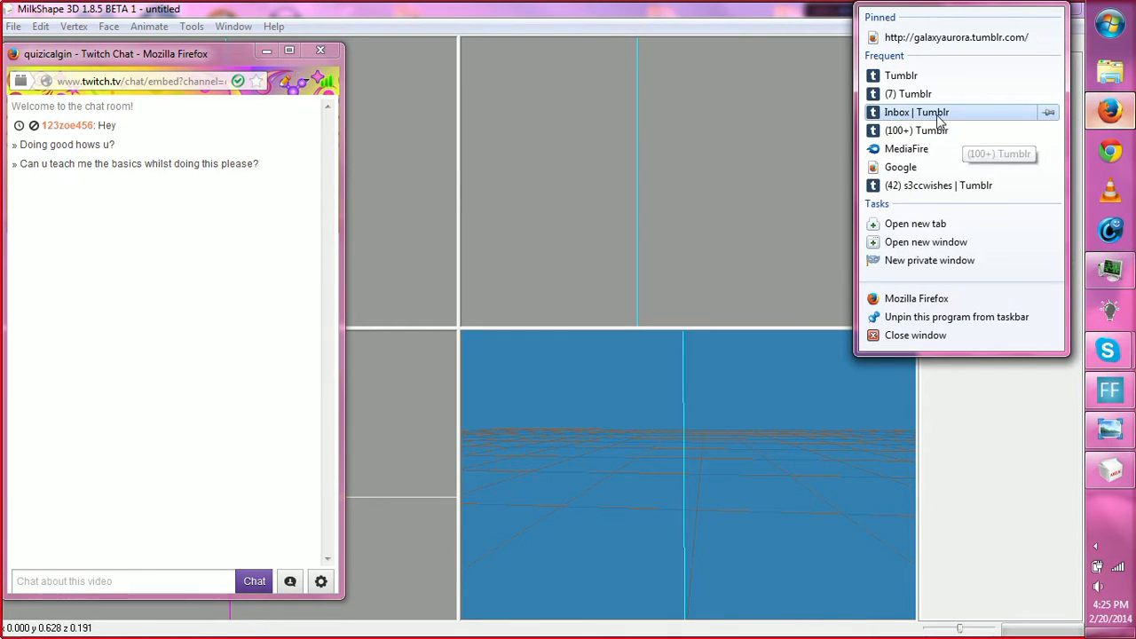
left_click(921, 180)
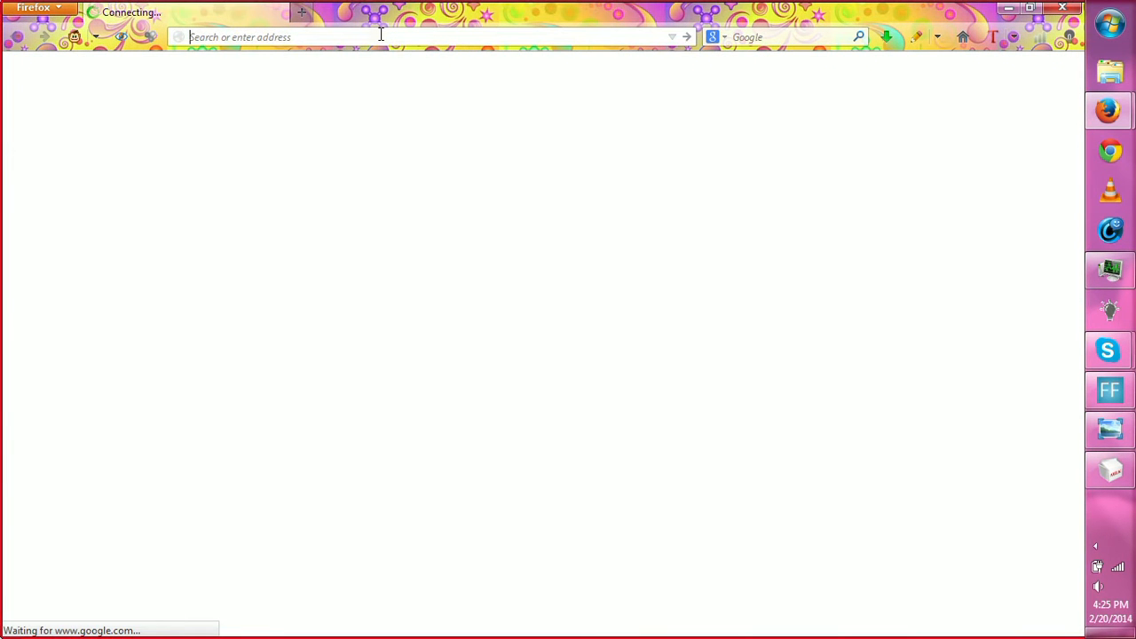
type("youtube")
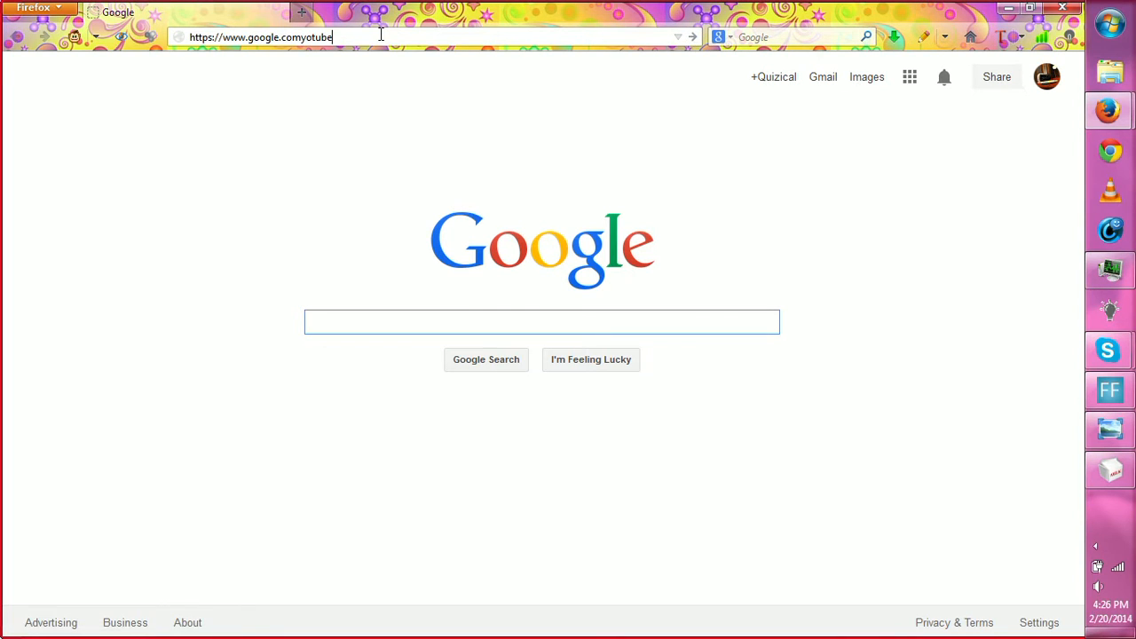
left_click_drag(373, 37, 145, 42)
type("you")
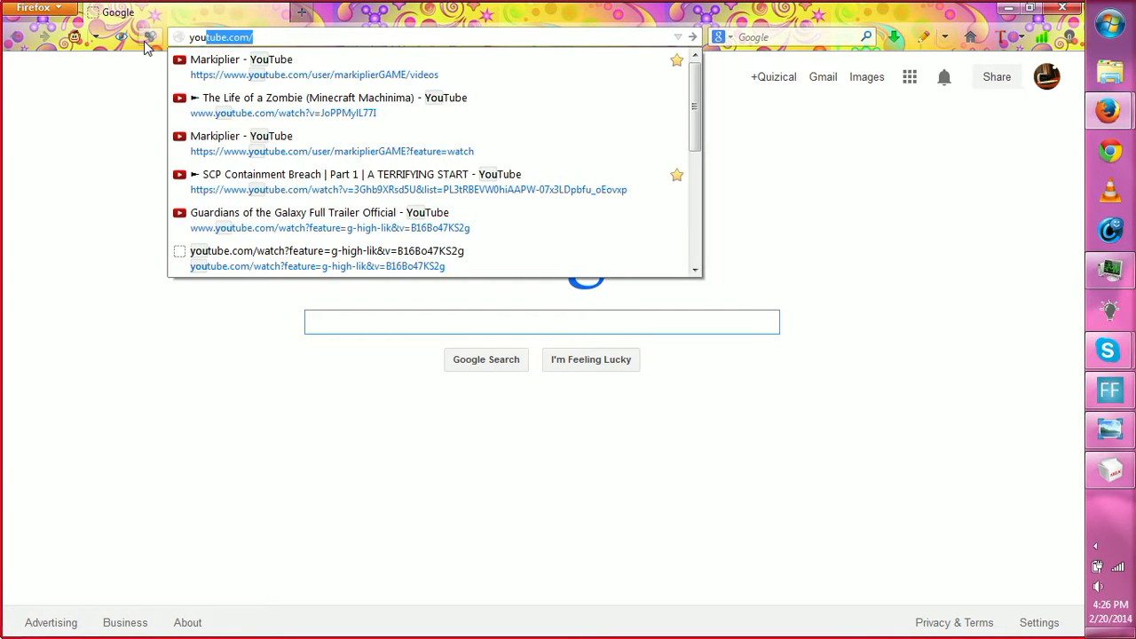
left_click(199, 64)
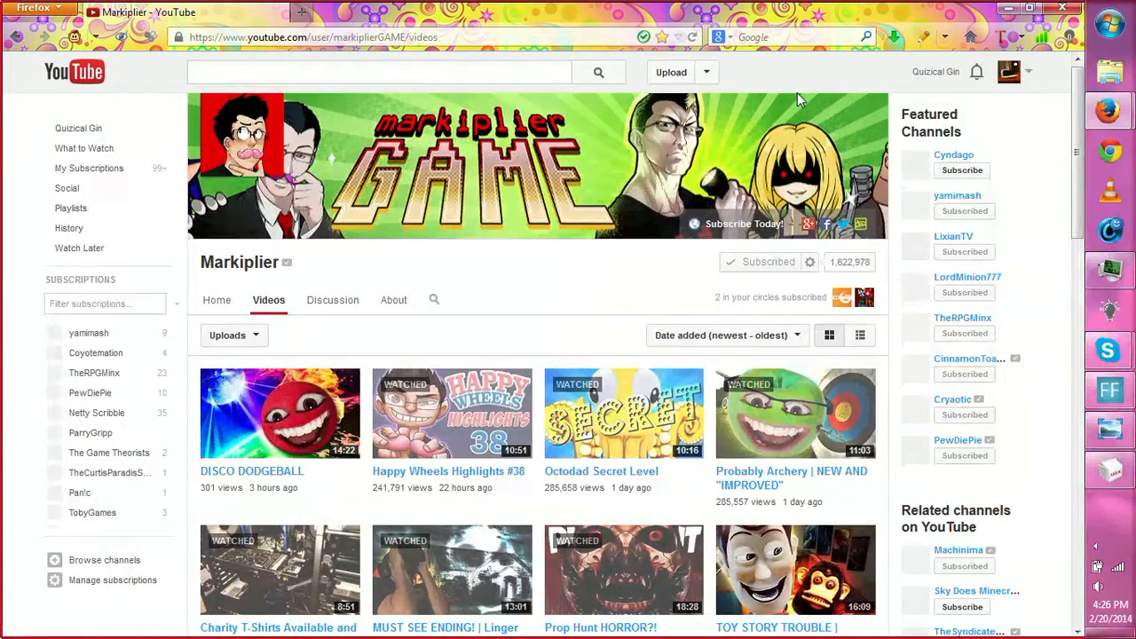
Step: Go to the signed-in account's own YouTube channel and open the uploaded video Milkshape basics
left_click(1020, 76)
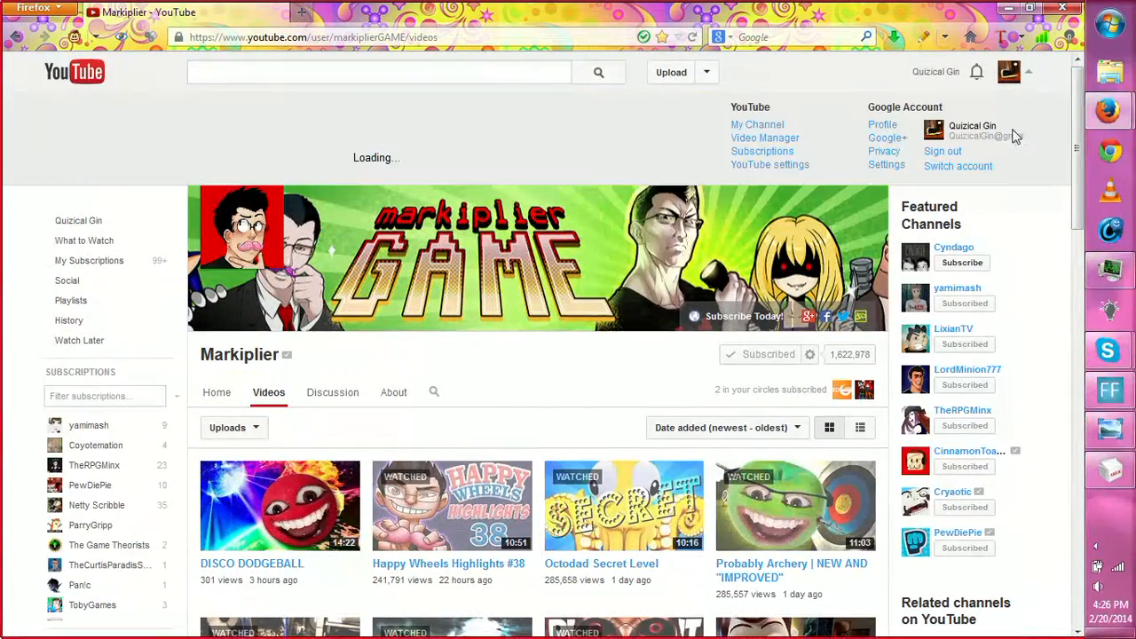
left_click(752, 127)
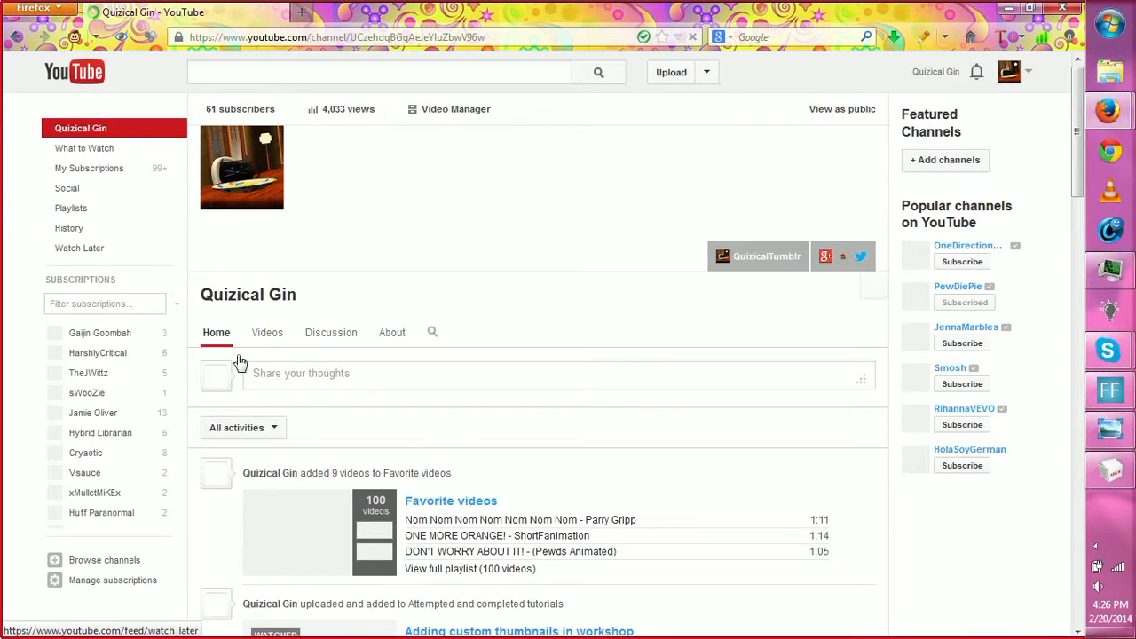
left_click(272, 337)
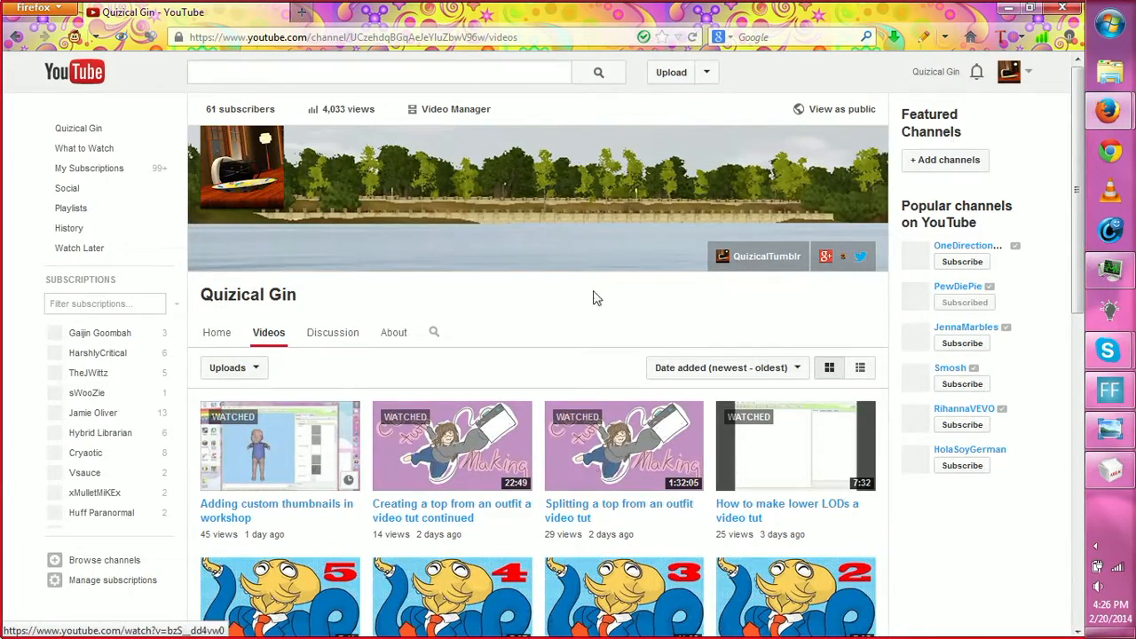
scroll(707, 379, "down", 15)
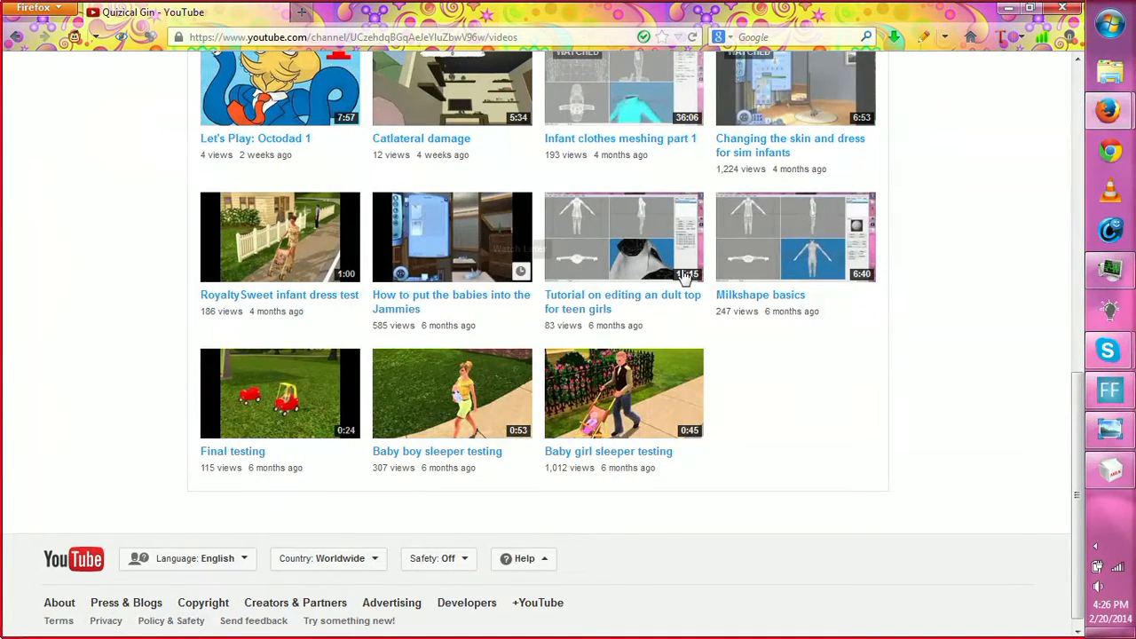
left_click(777, 250)
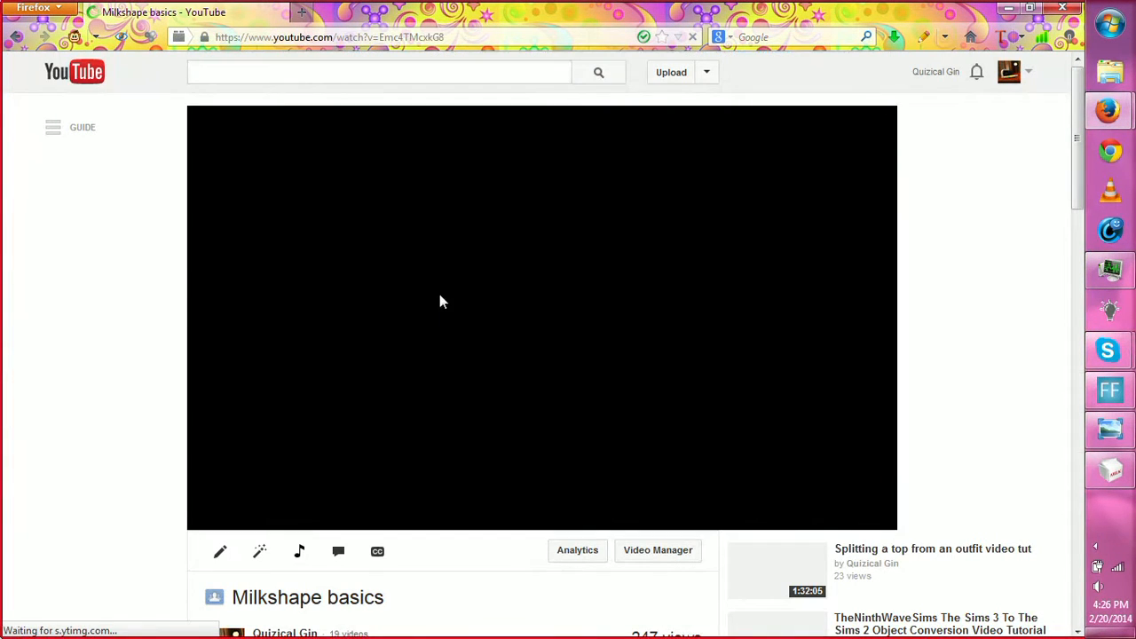
Step: Copy the web address of the Milkshape basics video
left_click(329, 37)
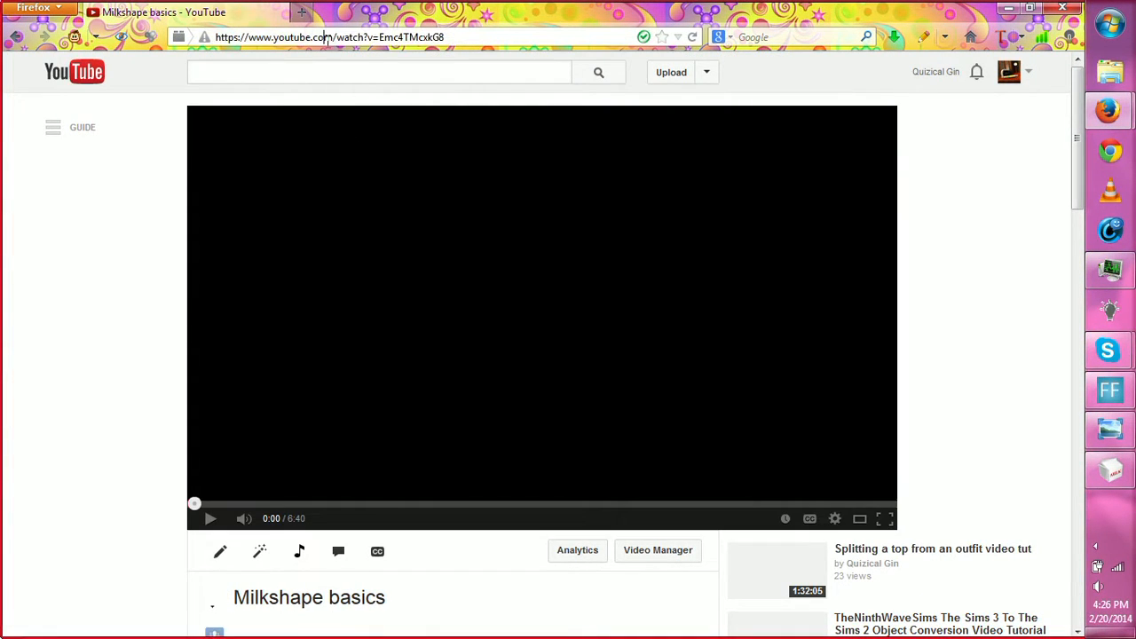
right_click(329, 41)
left_click(360, 95)
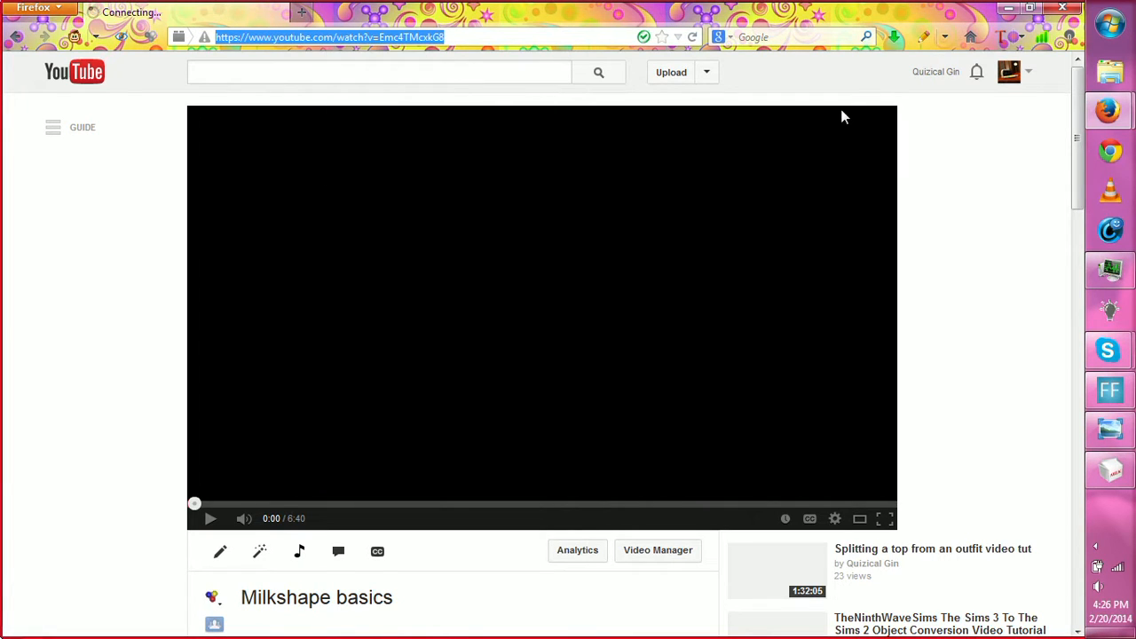
Step: Post the copied Milkshape basics video link in the Twitch chat and return to the YouTube page
mouse_move(1108, 110)
left_click(979, 89)
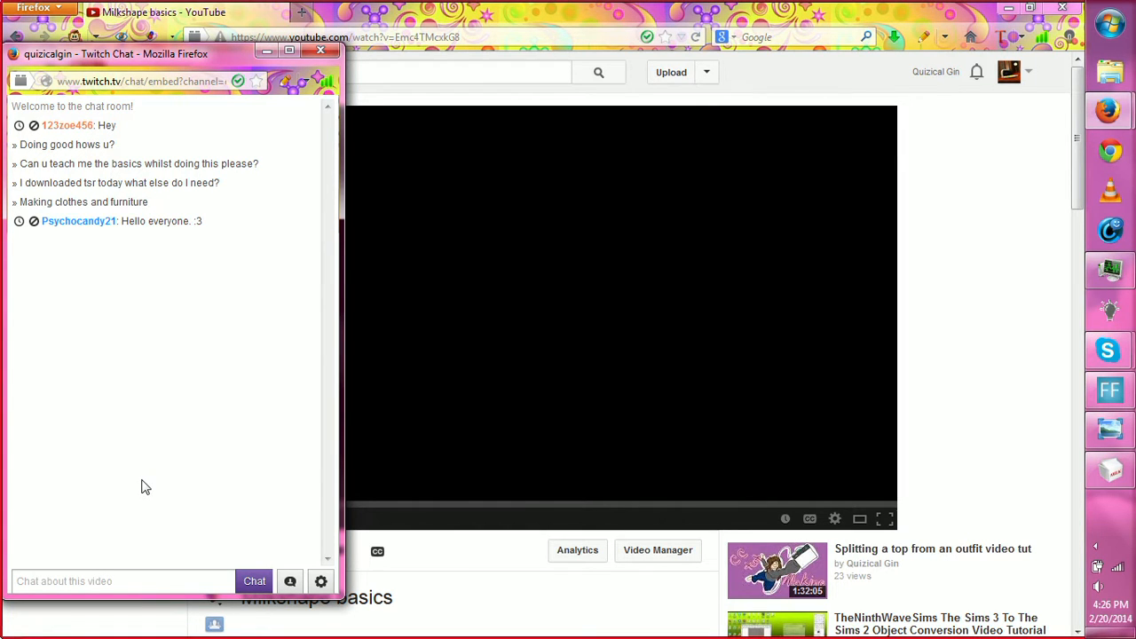
left_click(95, 580)
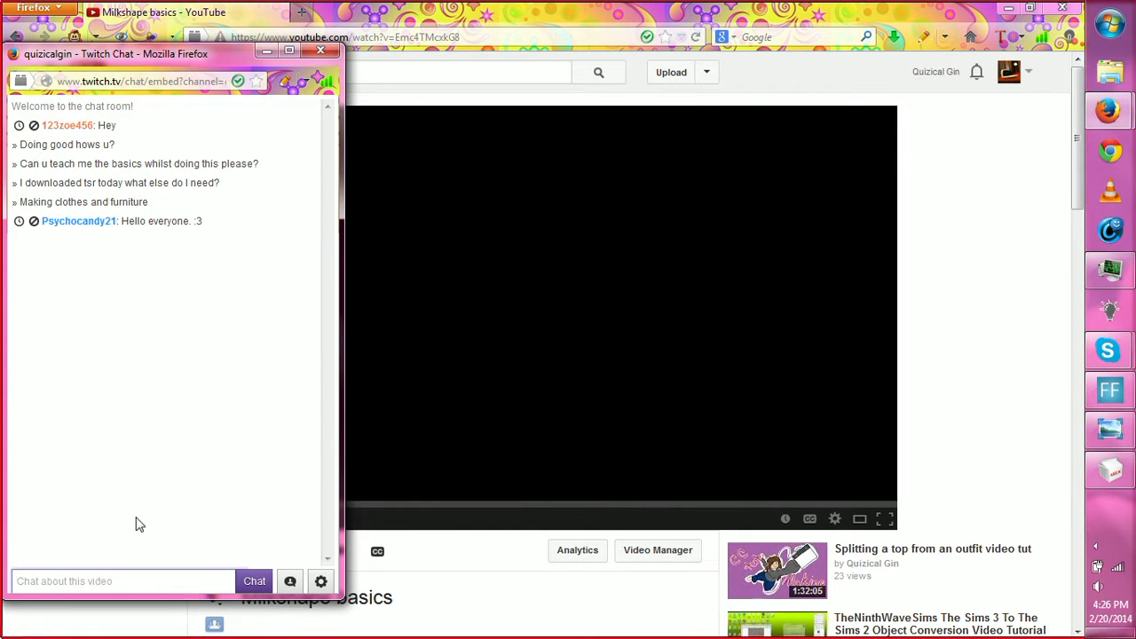
key("ctrl+v")
key("Return")
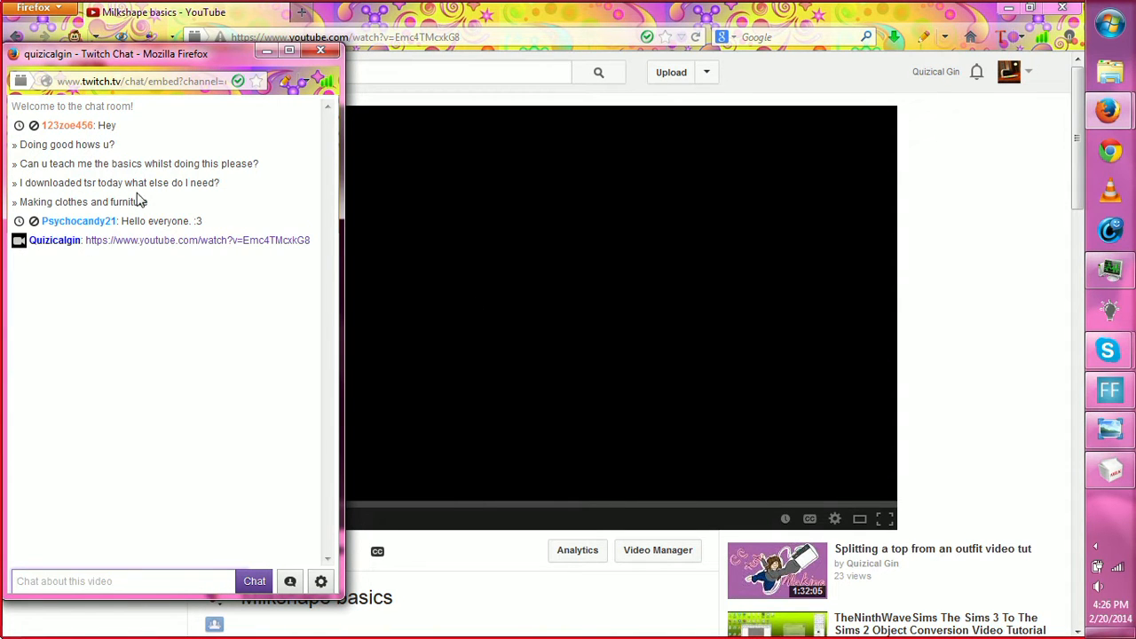
left_click(1013, 257)
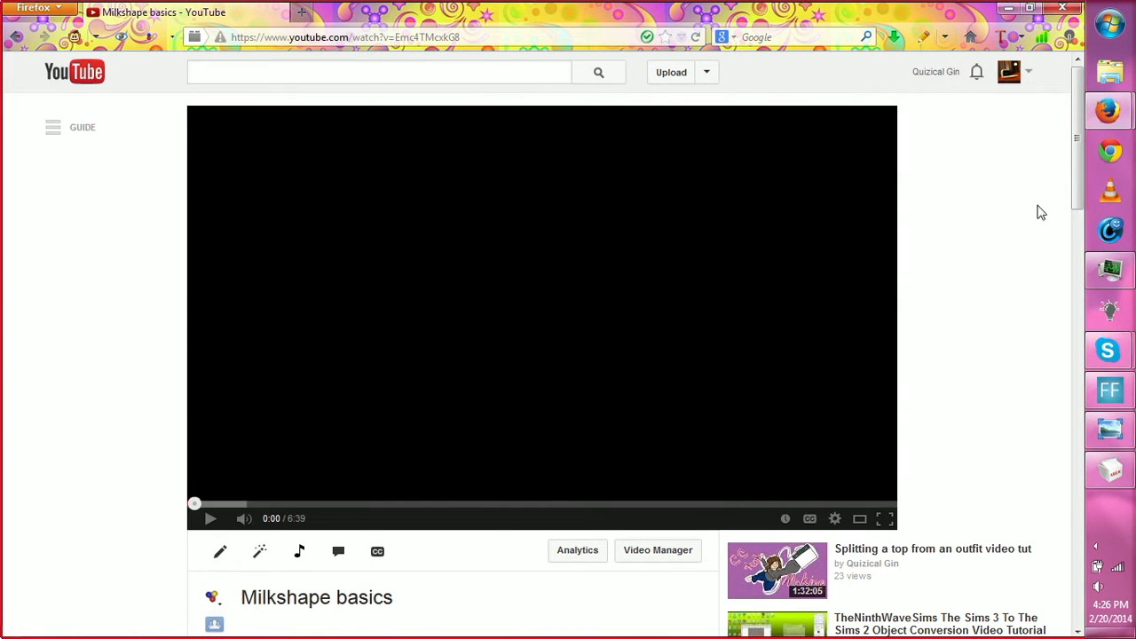
Step: Expand the Milkshape basics video's description and examine the tutorial site link in it
left_click_drag(1072, 165, 1072, 257)
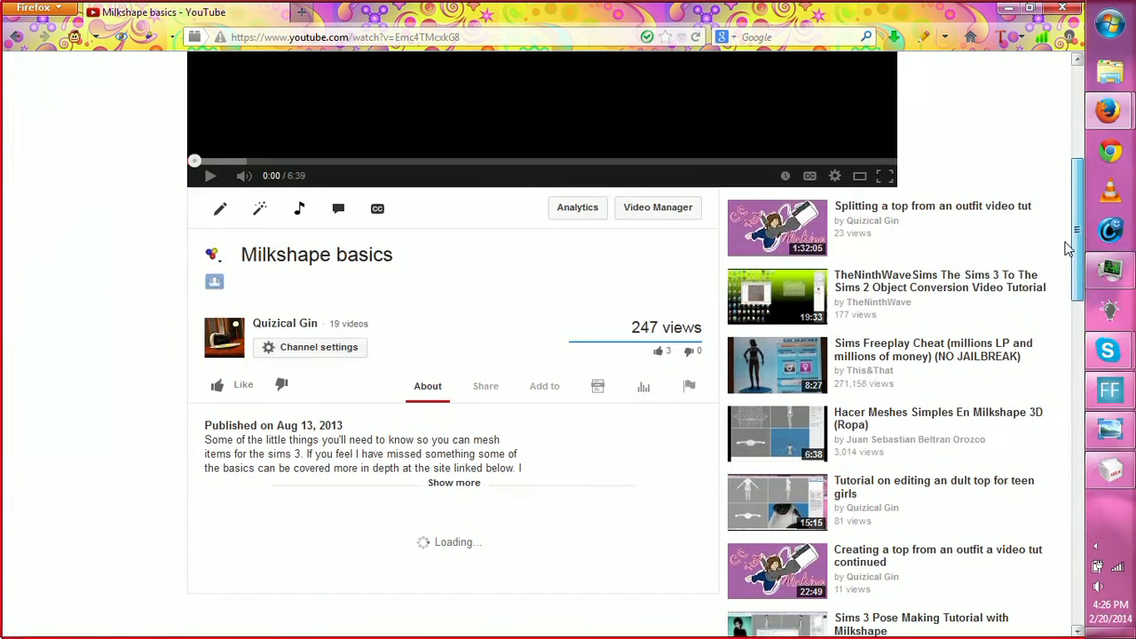
left_click(466, 486)
scroll(471, 452, "down", 4)
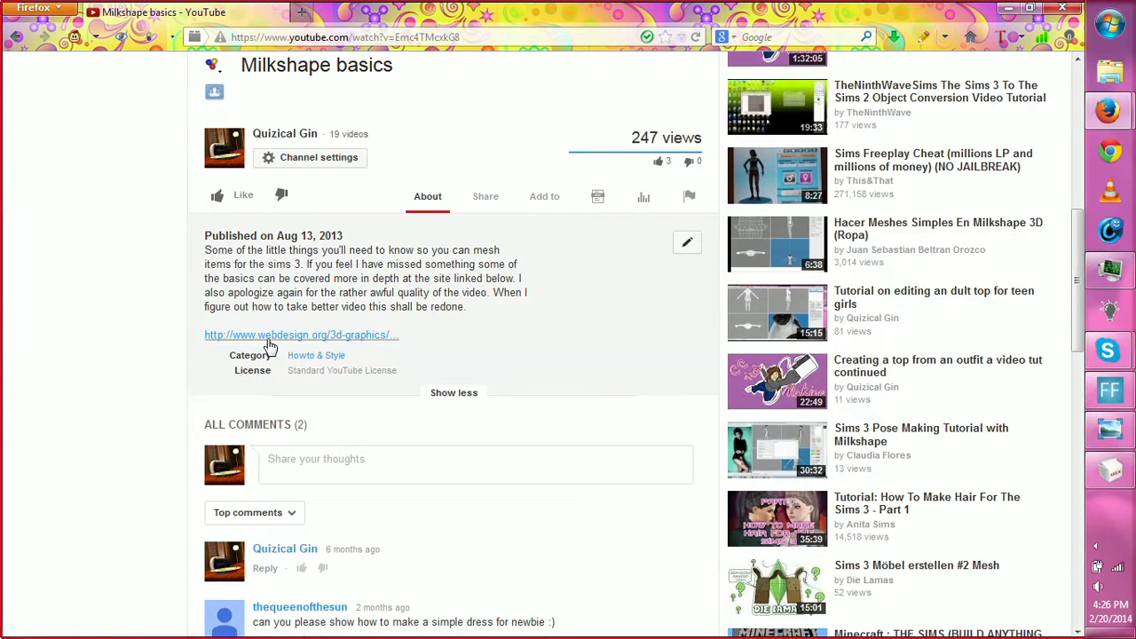
Step: Load the QuizicalGin Tumblr downloads page from the address suggestions for "download"
left_click(410, 35)
type("guf")
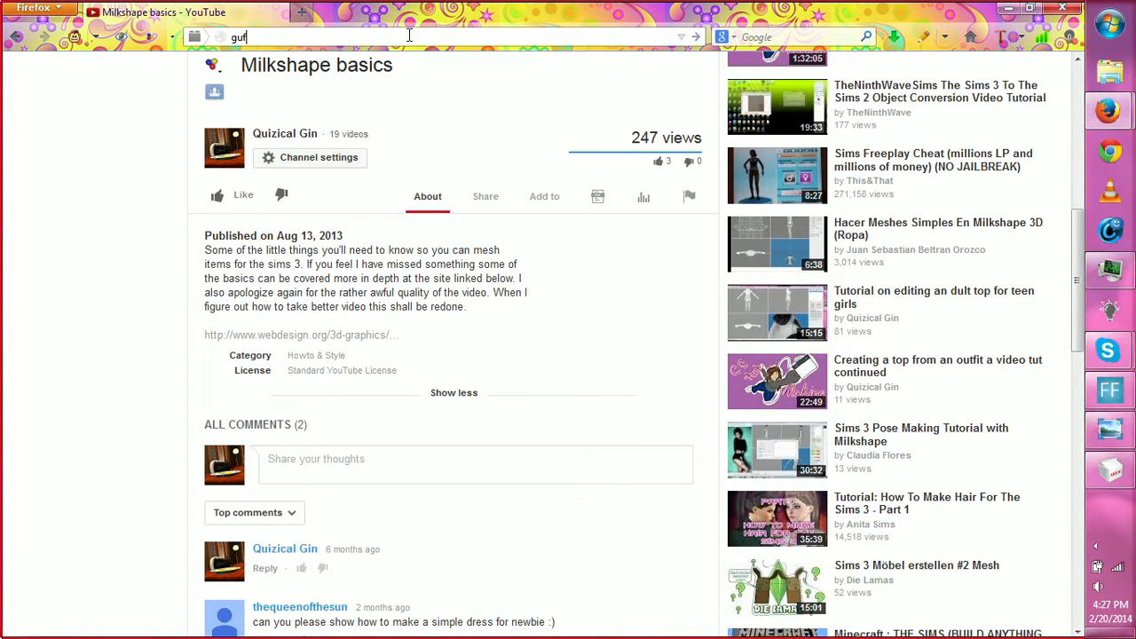
key("BackSpace")
type("download")
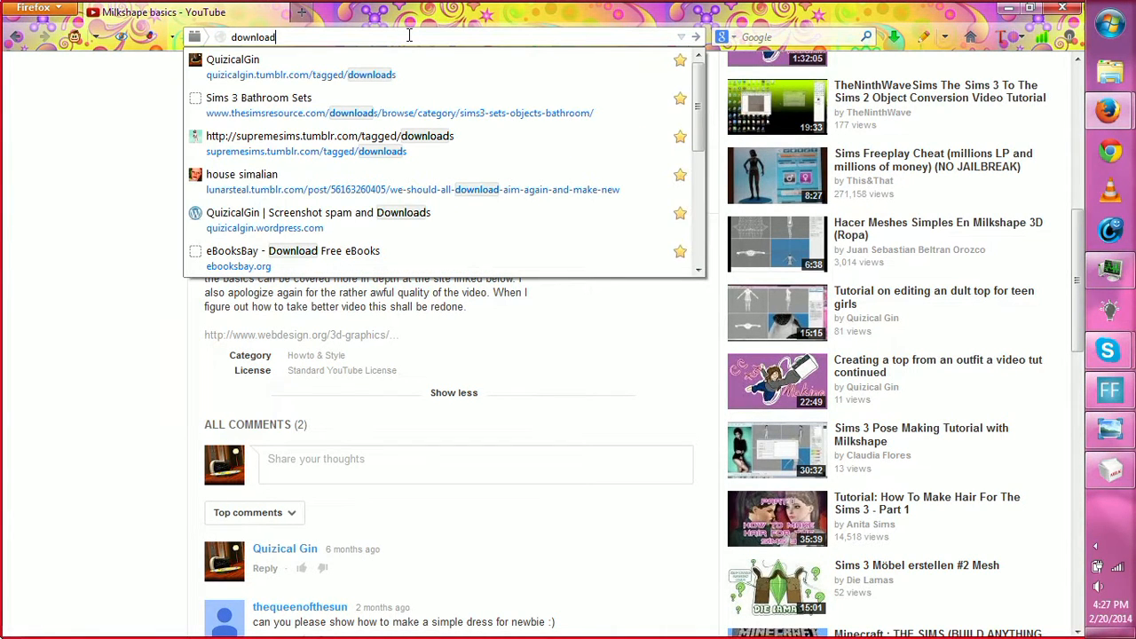
left_click(388, 67)
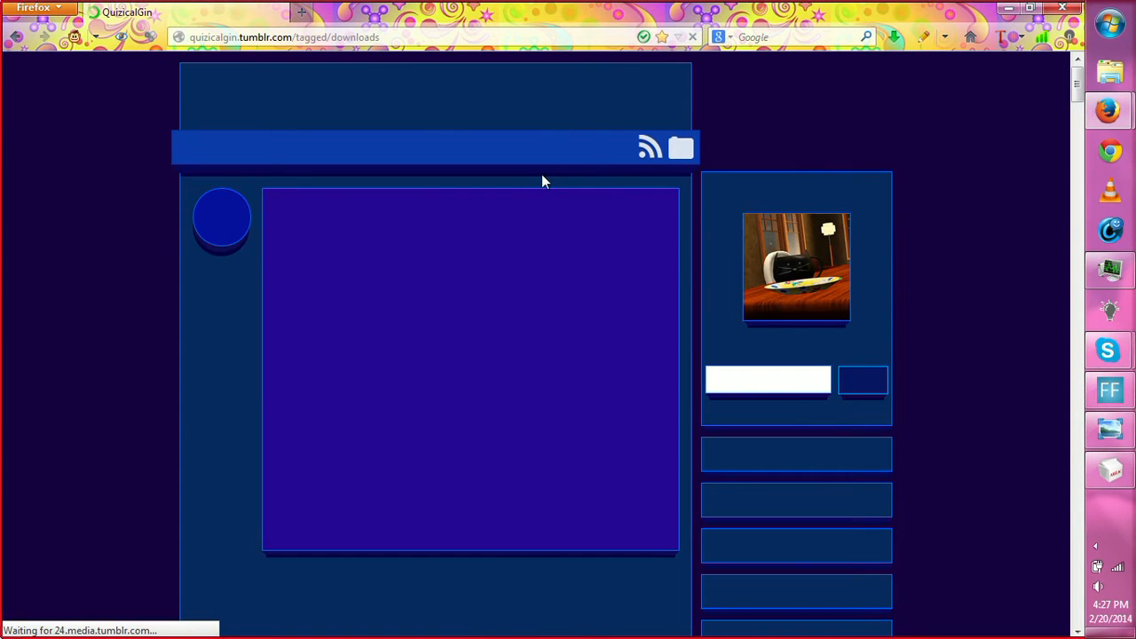
Step: Open the blog's "Where I get my guffies from" page, review its For Creating section and copy the page's web address
scroll(769, 219, "down", 4)
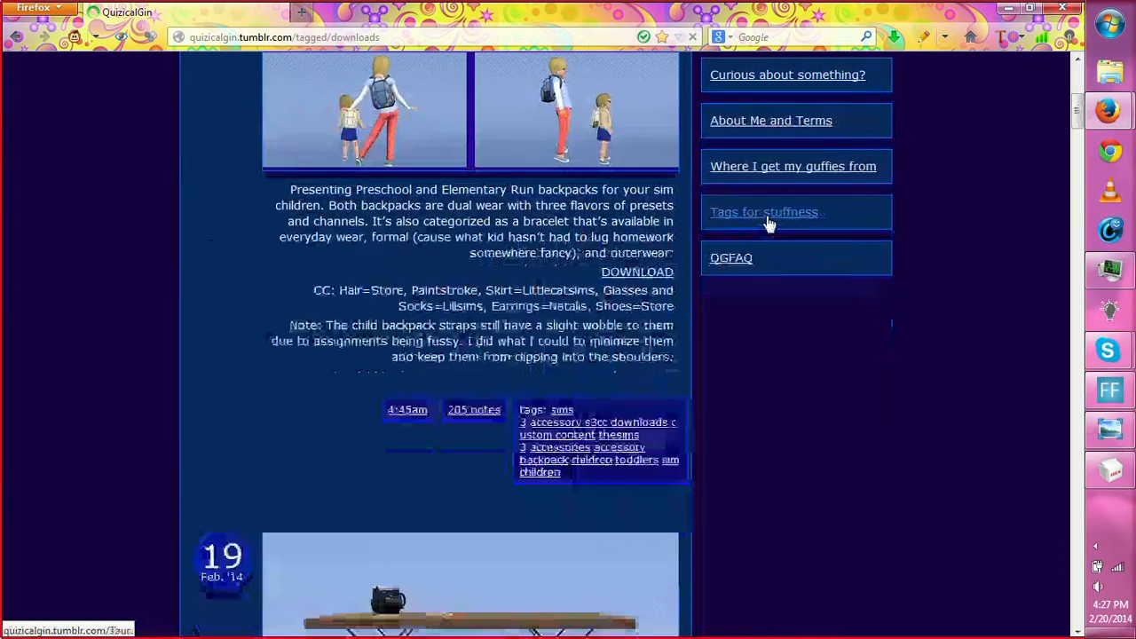
left_click(772, 213)
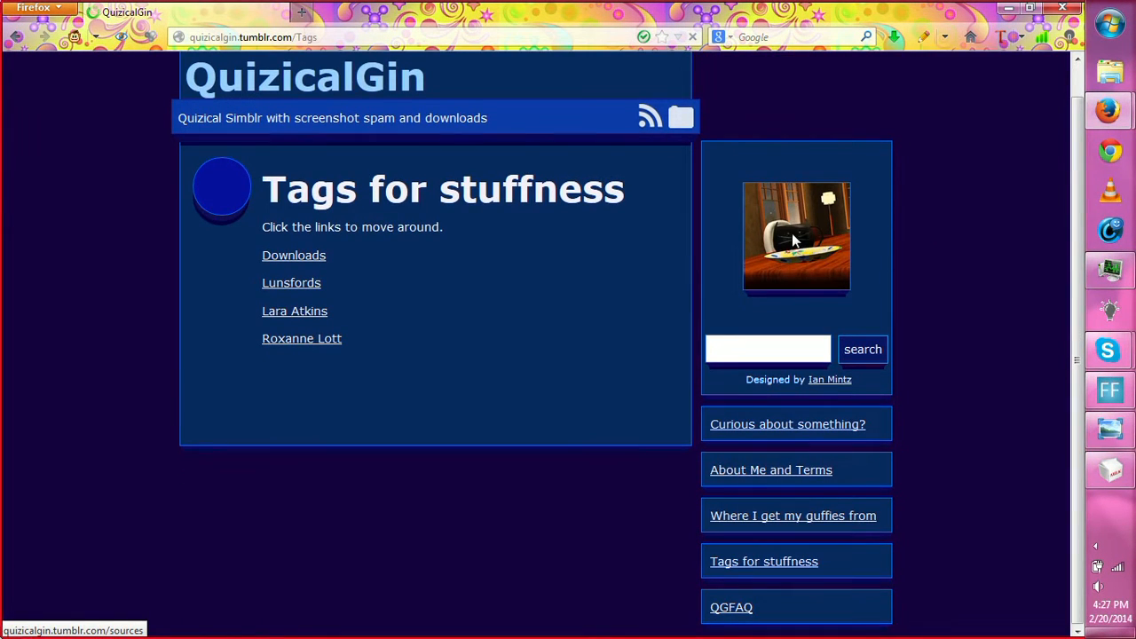
left_click(861, 519)
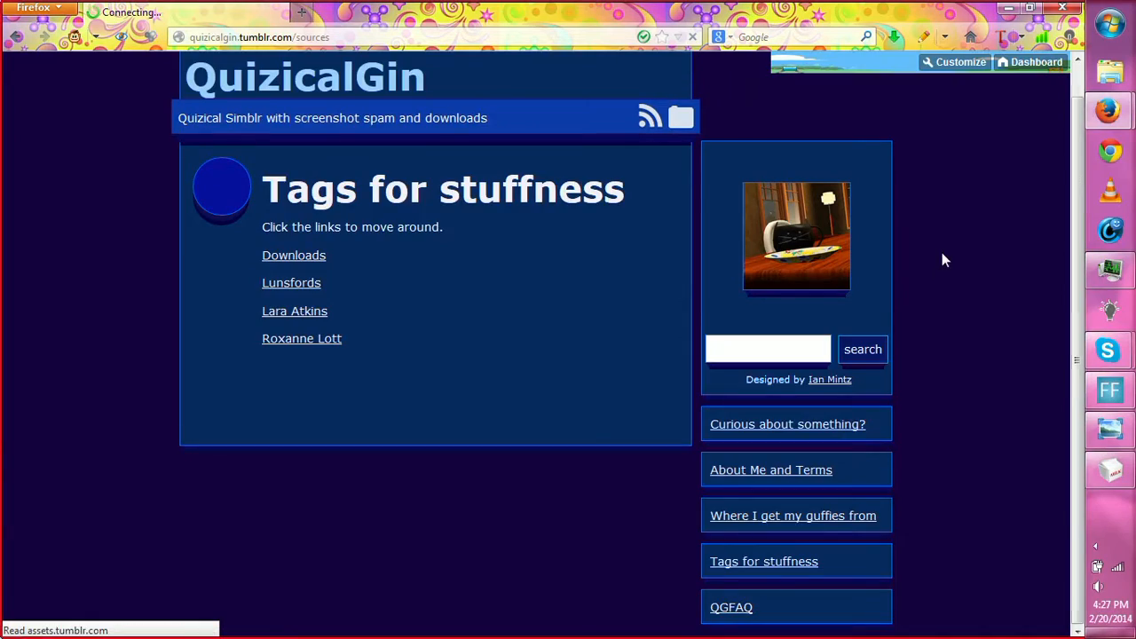
scroll(938, 259, "down", 3)
scroll(940, 250, "down", 5)
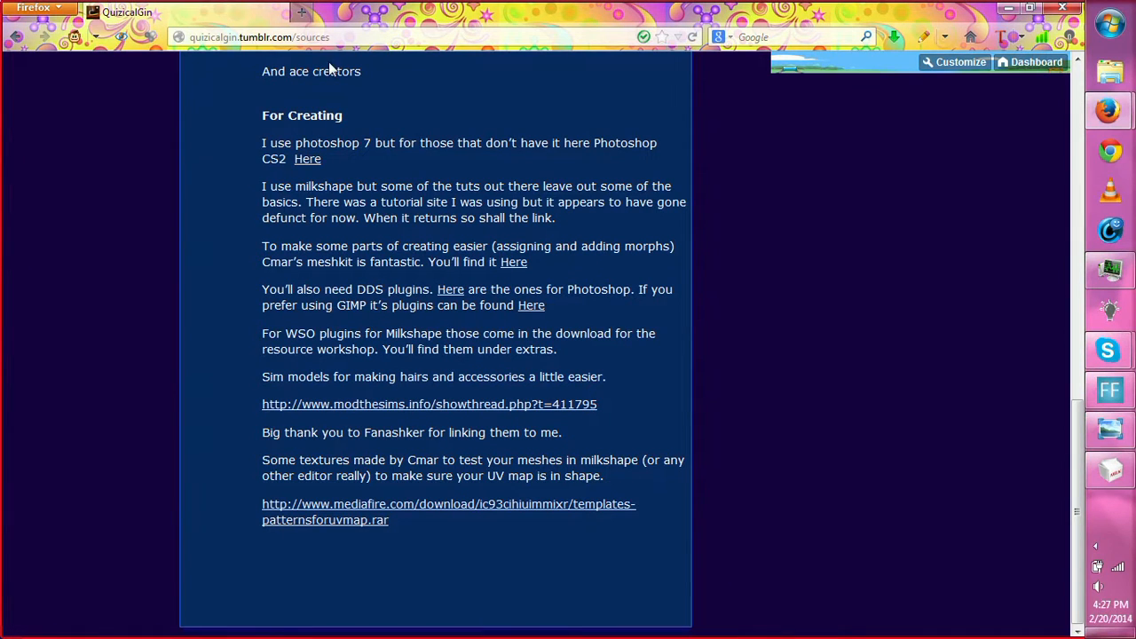
left_click(341, 37)
right_click(343, 39)
left_click(374, 94)
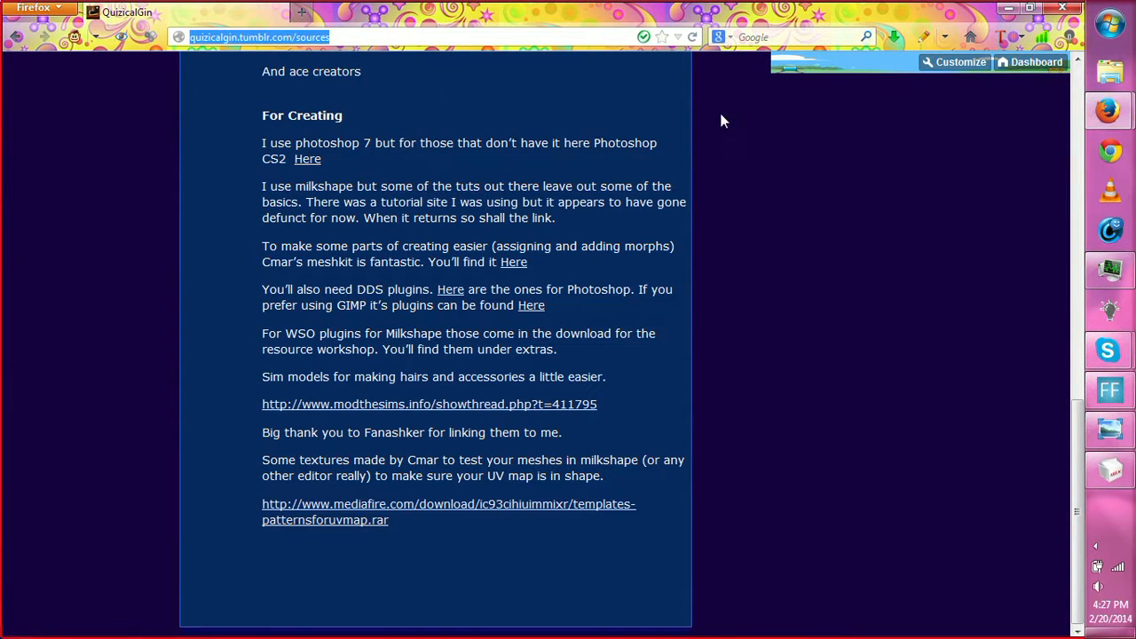
Step: Post the copied sources page link in the Twitch chat and return to MilkShape 3D
mouse_move(1107, 110)
left_click(981, 84)
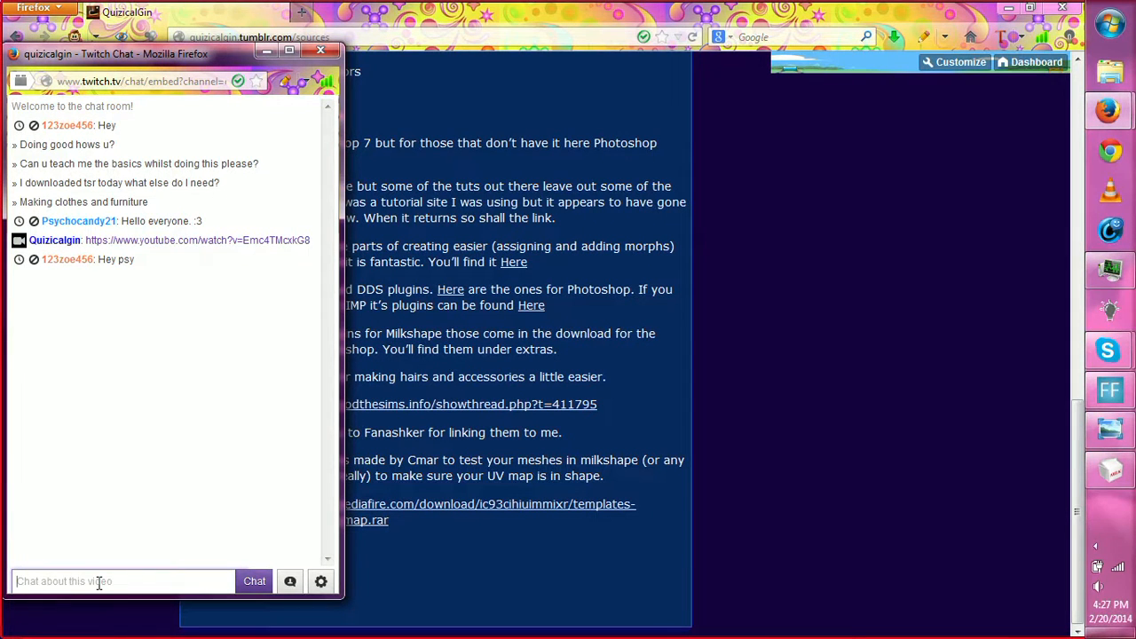
key("ctrl+v")
key("Return")
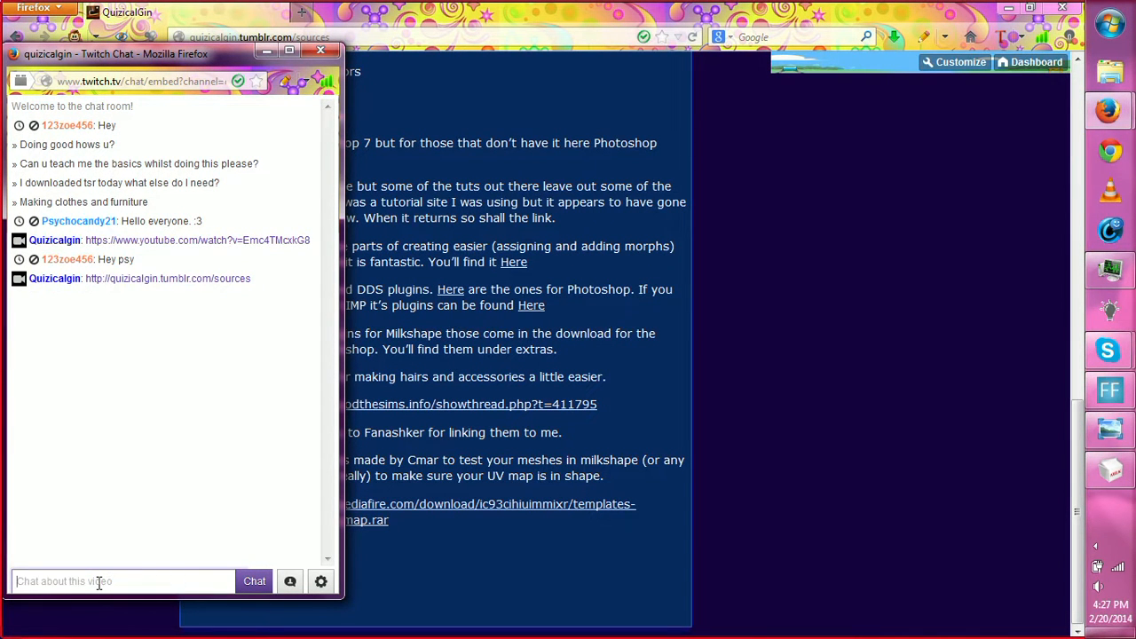
left_click(573, 158)
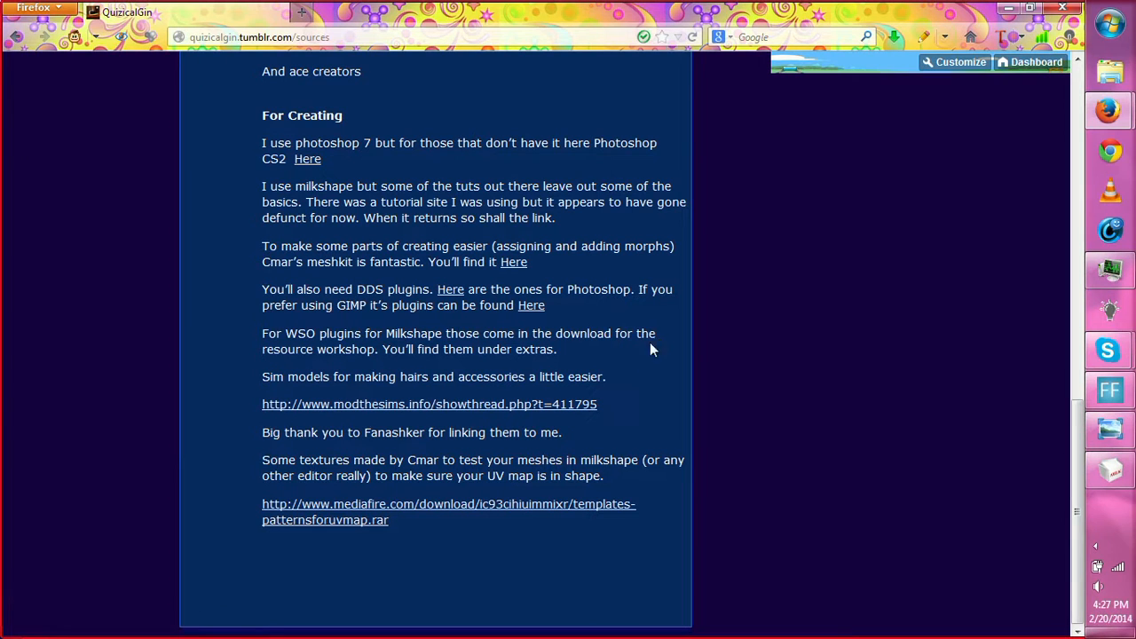
left_click(1051, 11)
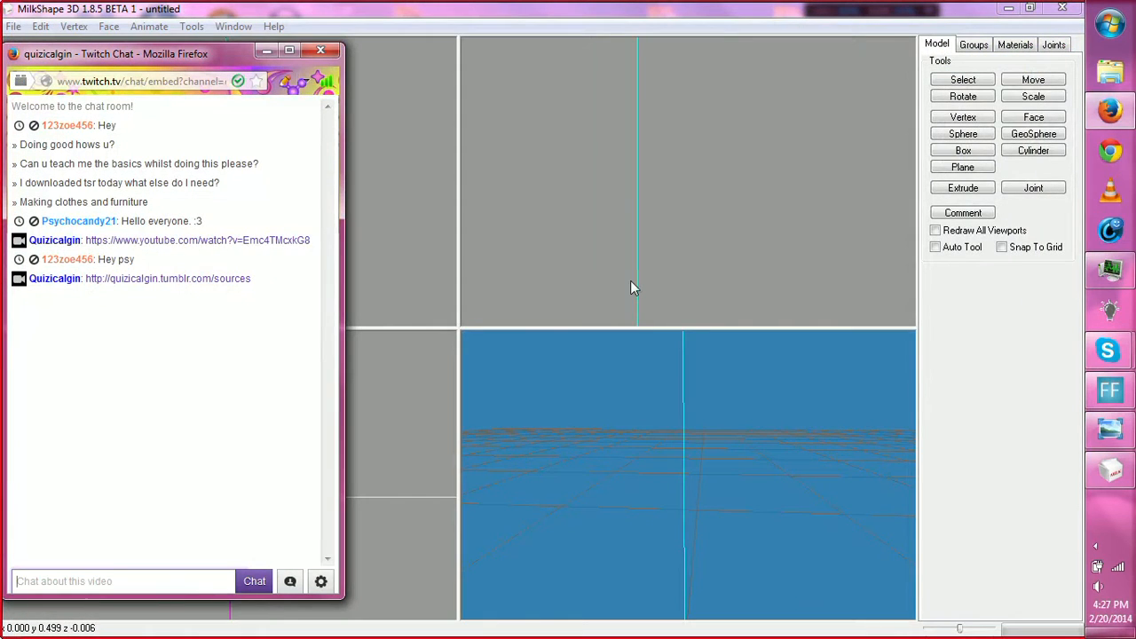
left_click(629, 281)
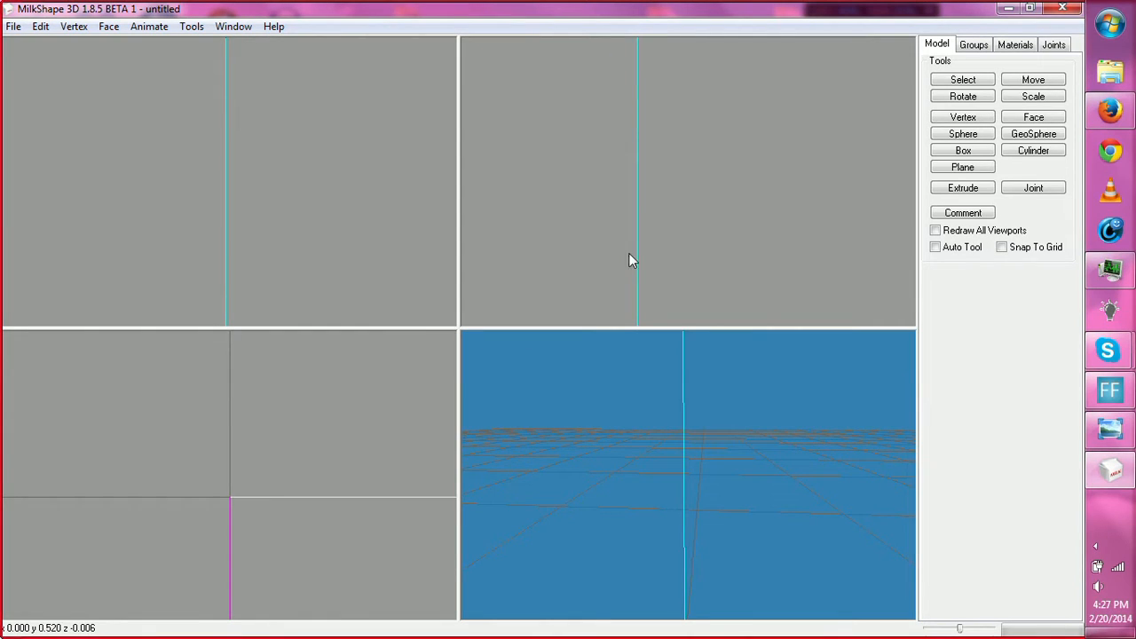
Step: Import orig couch reference.wso from the Workshop folder's Couch subfolder as a TSRW Object
left_click(18, 28)
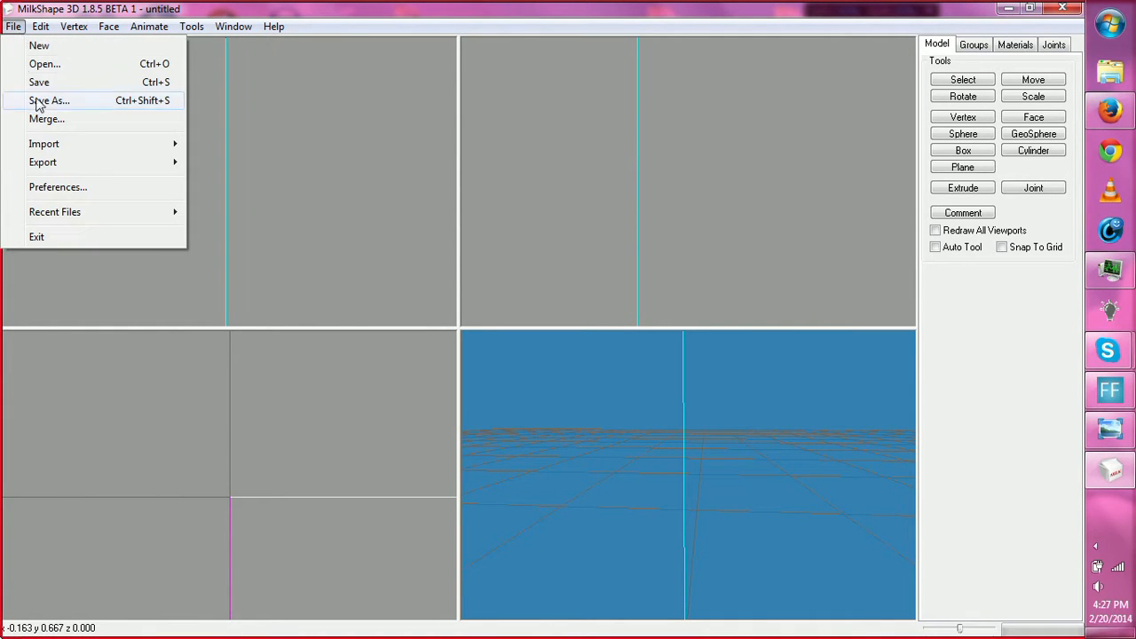
mouse_move(38, 143)
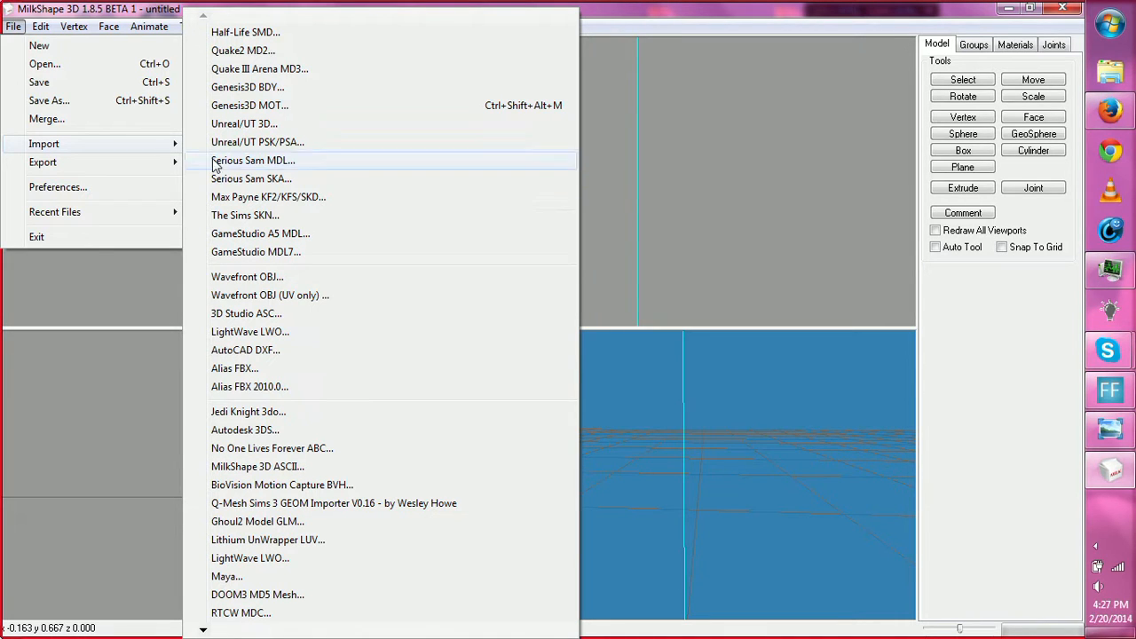
mouse_move(202, 630)
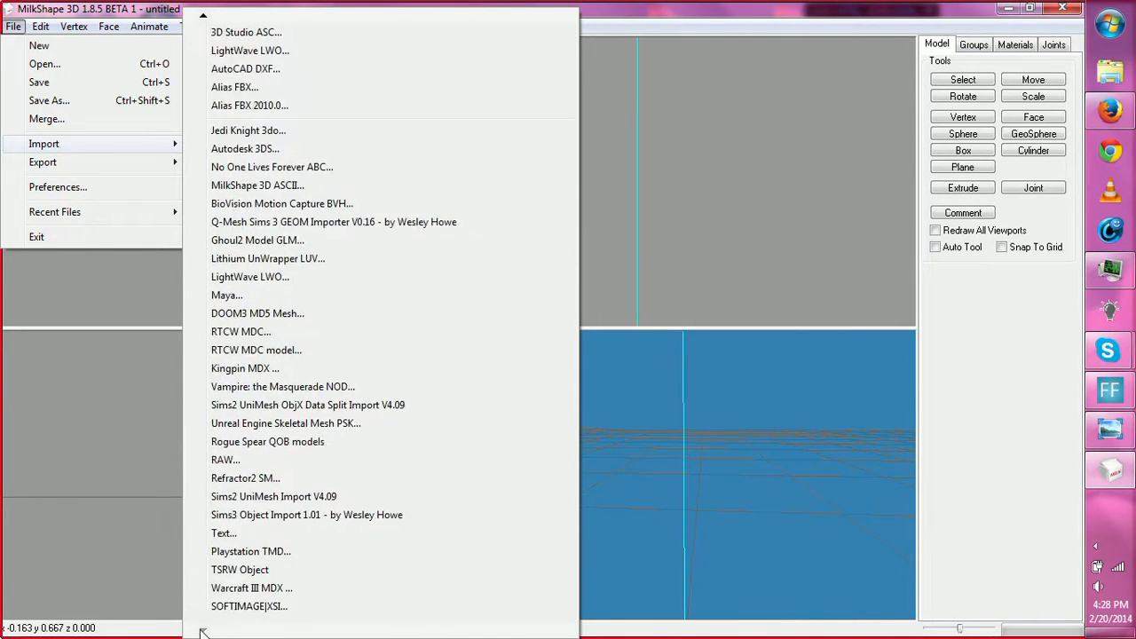
left_click(237, 575)
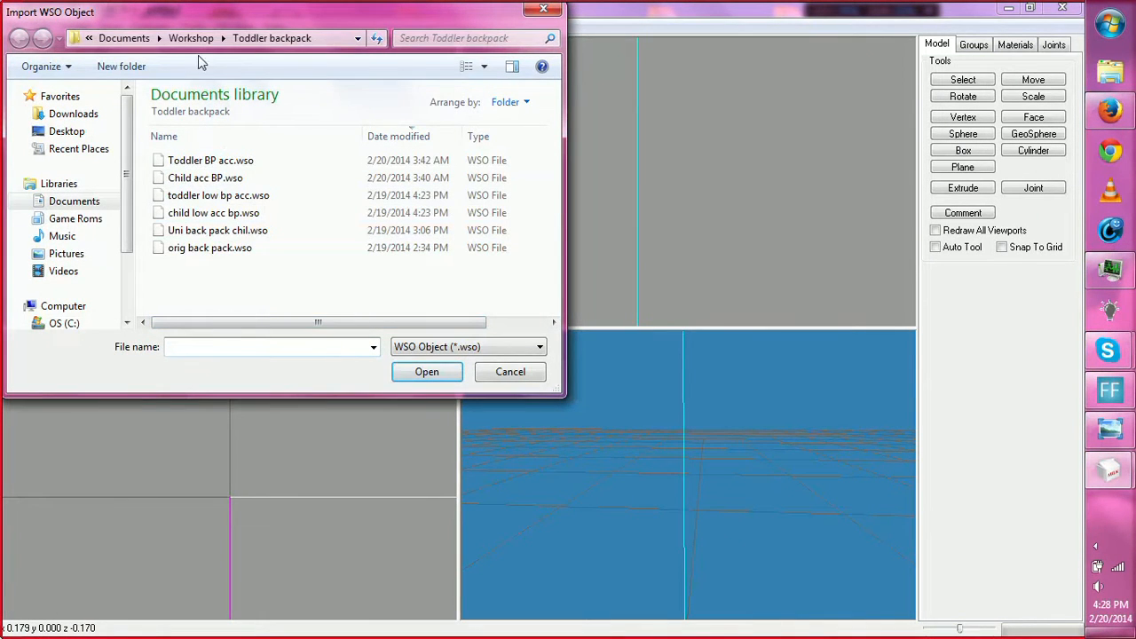
left_click(190, 38)
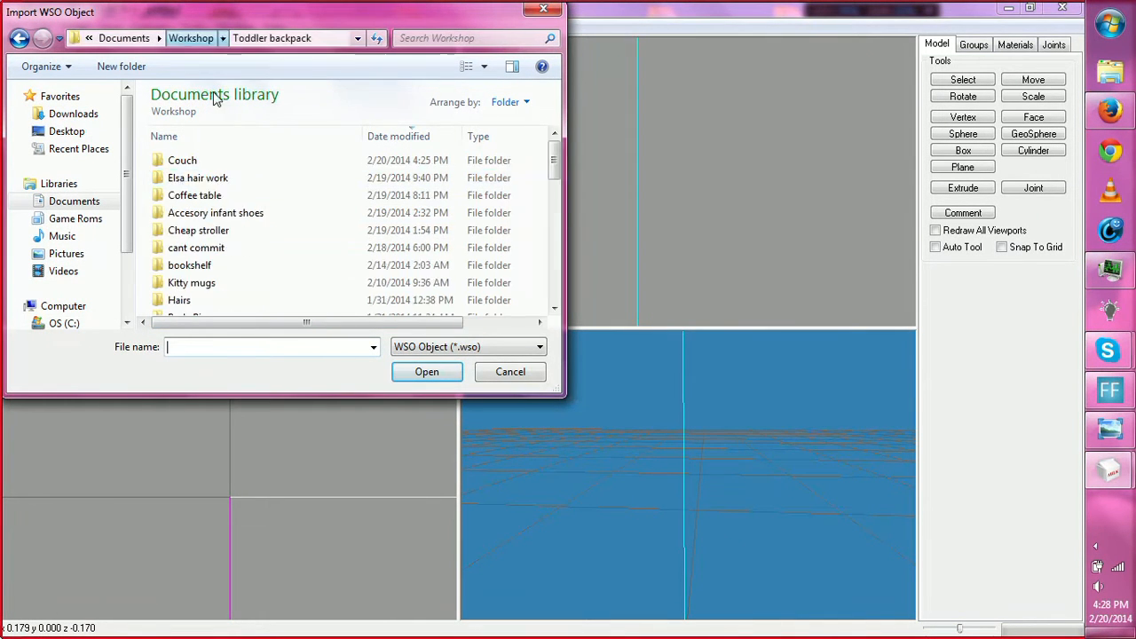
double_click(248, 160)
left_click(253, 160)
left_click(446, 373)
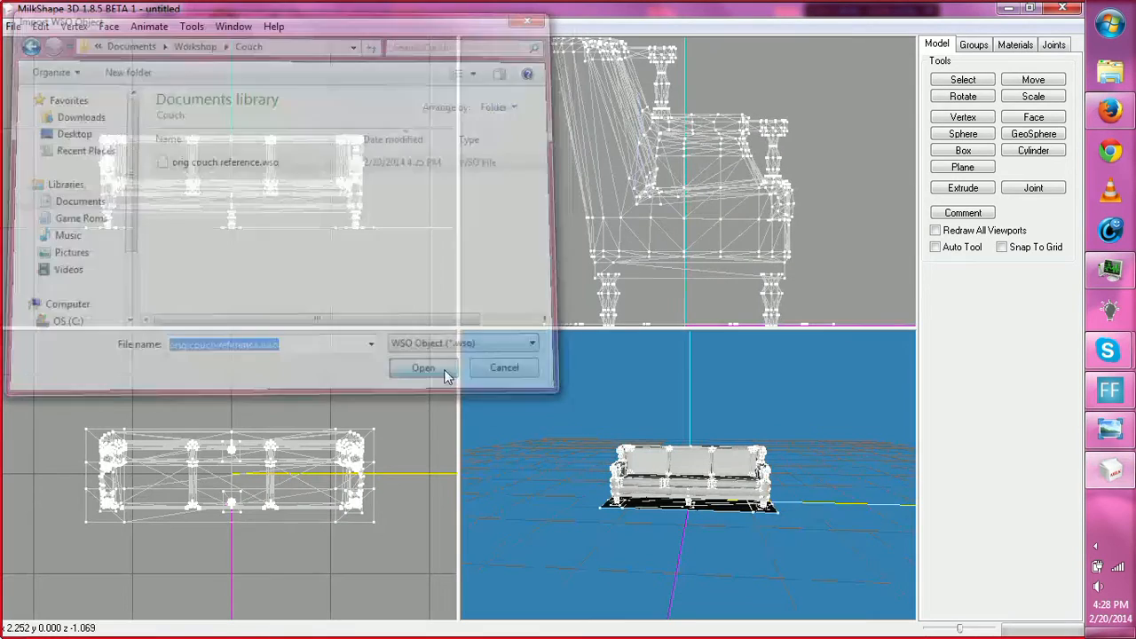
Step: Hide Group 0, the flat ground shadow beneath the imported sofa
left_click_drag(730, 521, 909, 290)
left_click(973, 44)
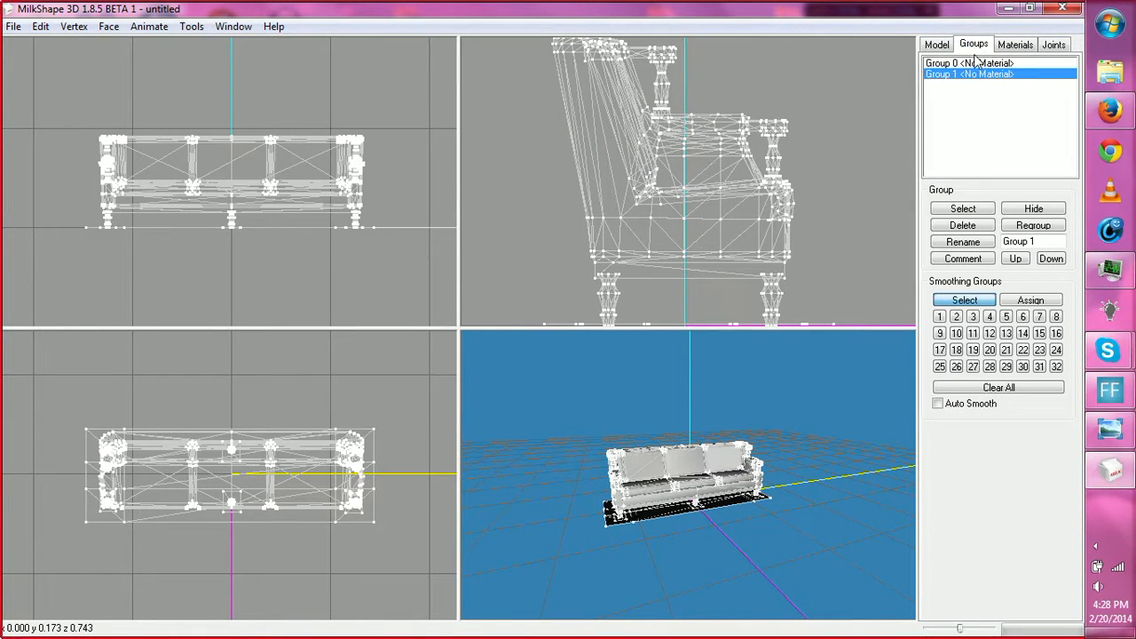
left_click(977, 63)
left_click(1023, 214)
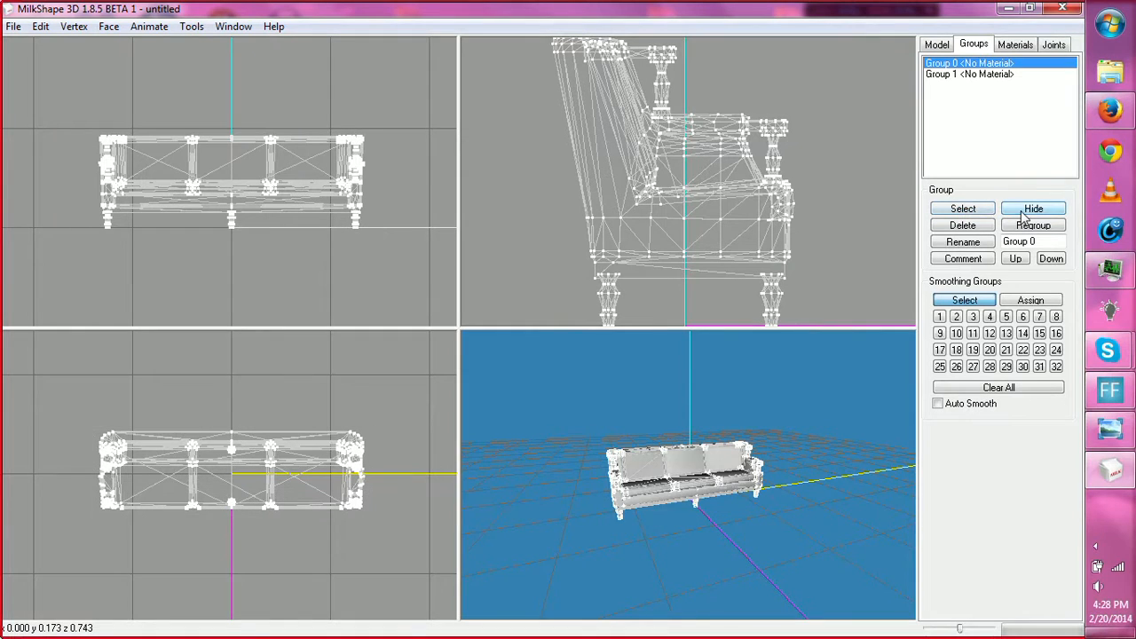
left_click_drag(695, 493, 700, 299)
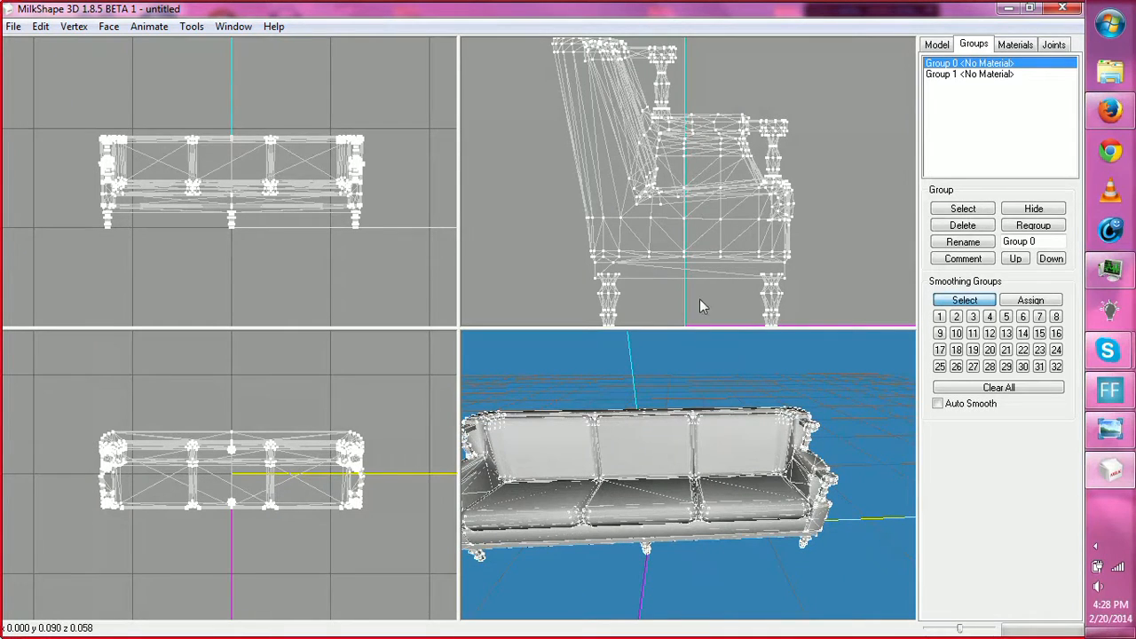
Step: Select the vertices of all the sofa's legs in the side view and hide them
left_click(938, 44)
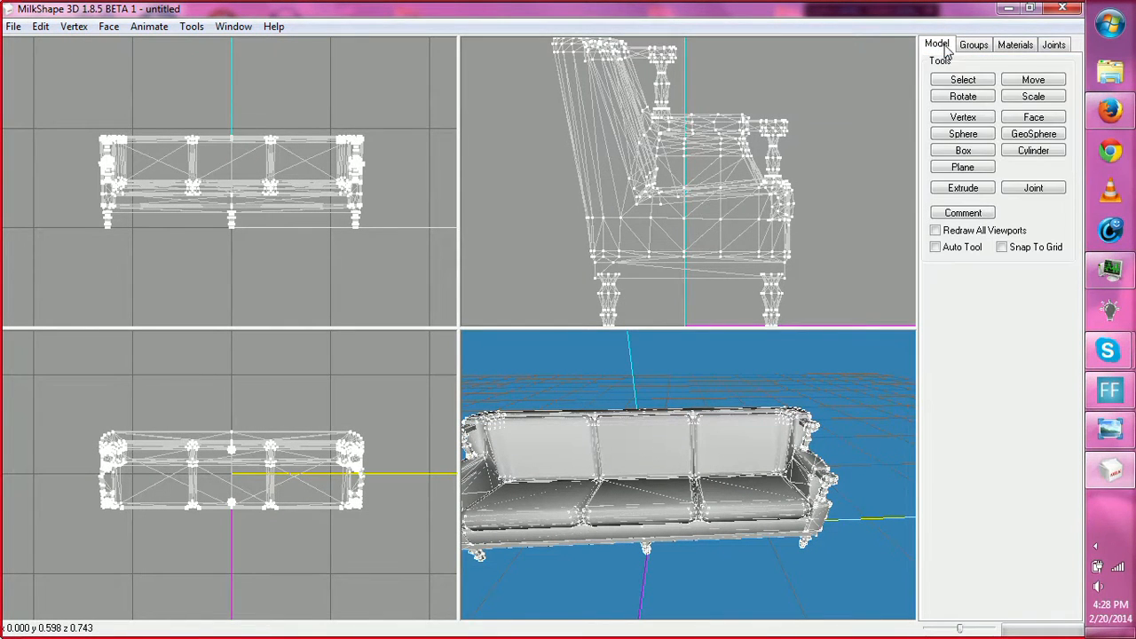
left_click(962, 79)
left_click_drag(725, 272, 708, 213, "ctrl")
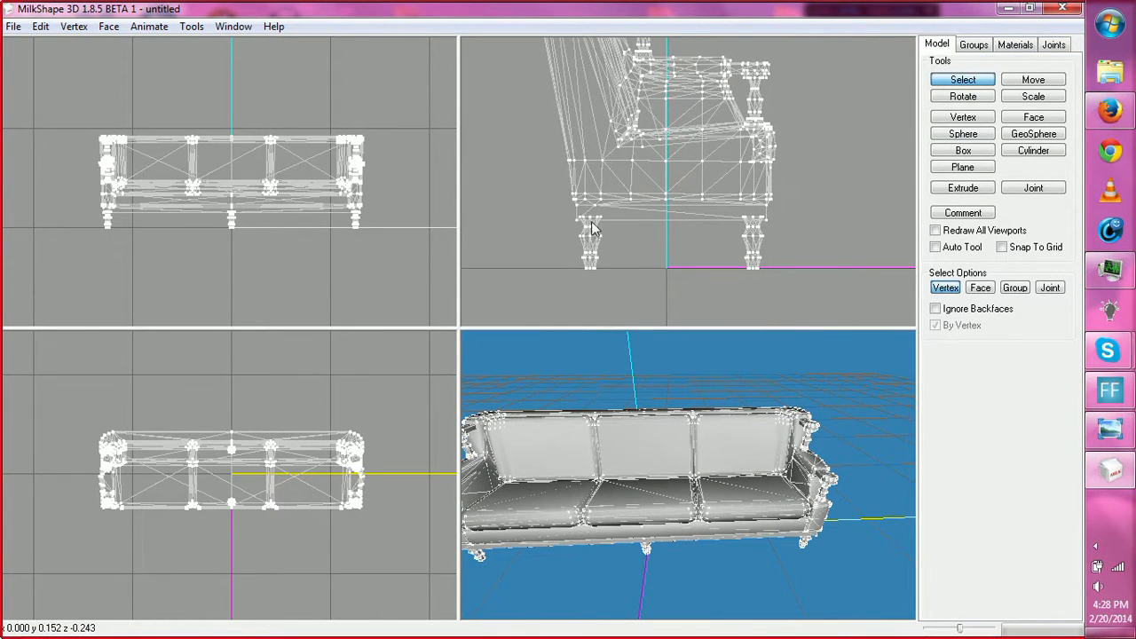
left_click_drag(579, 210, 764, 316)
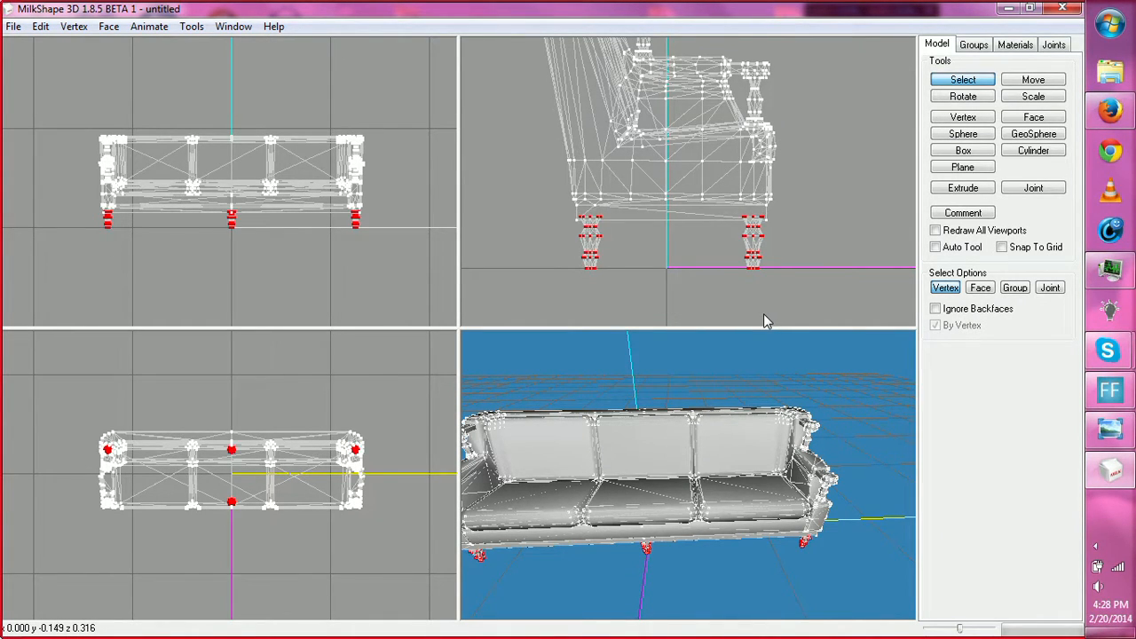
left_click(763, 313)
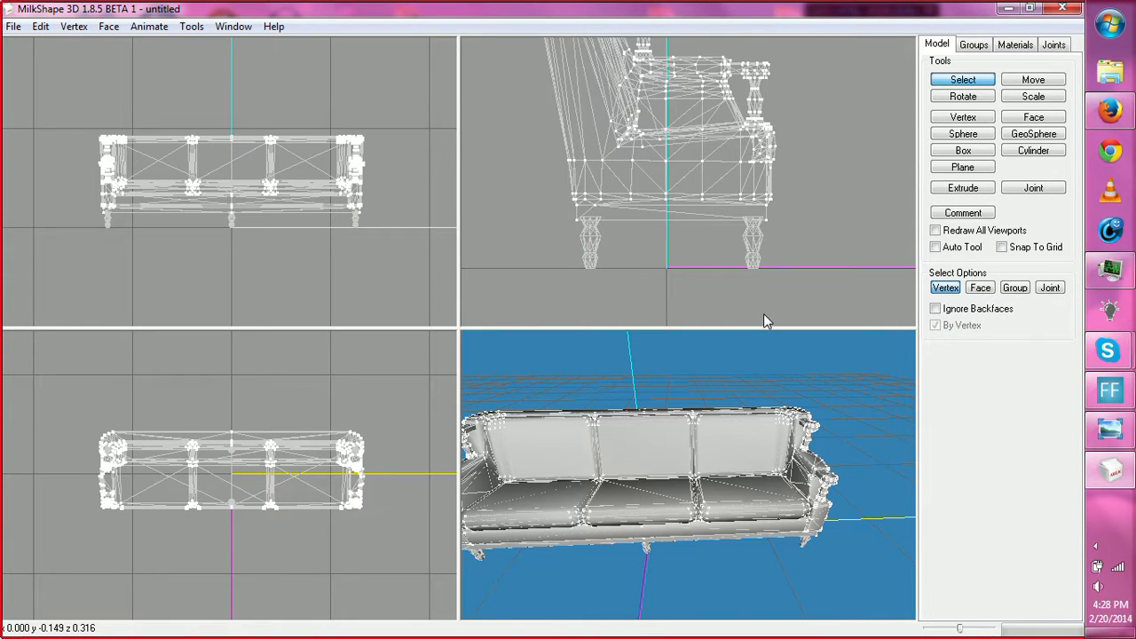
Step: Compare the couch reference photo with the backrest and seat cushions of the imported sofa mesh
left_click_drag(752, 458, 868, 407)
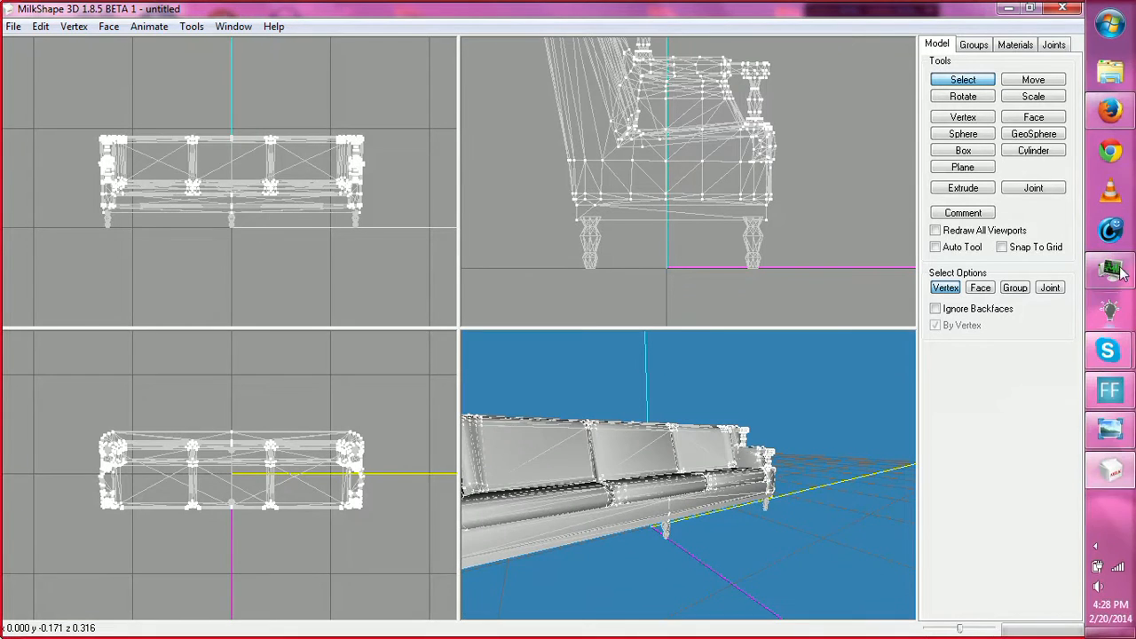
left_click(1111, 431)
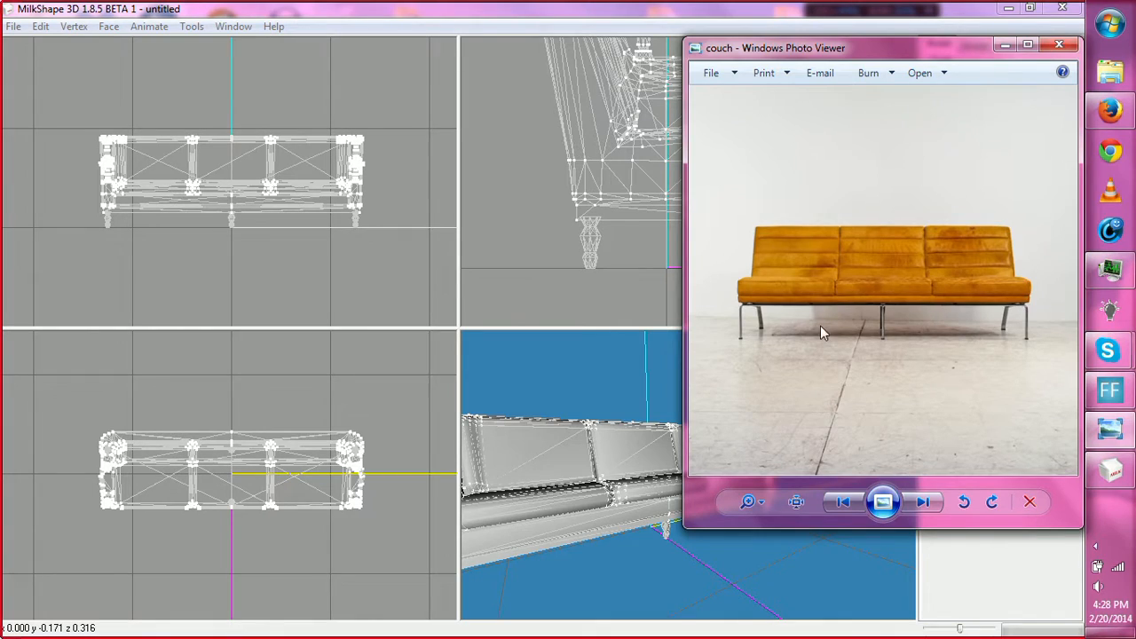
left_click(634, 410)
left_click_drag(635, 411, 753, 550)
scroll(753, 542, "up", 8)
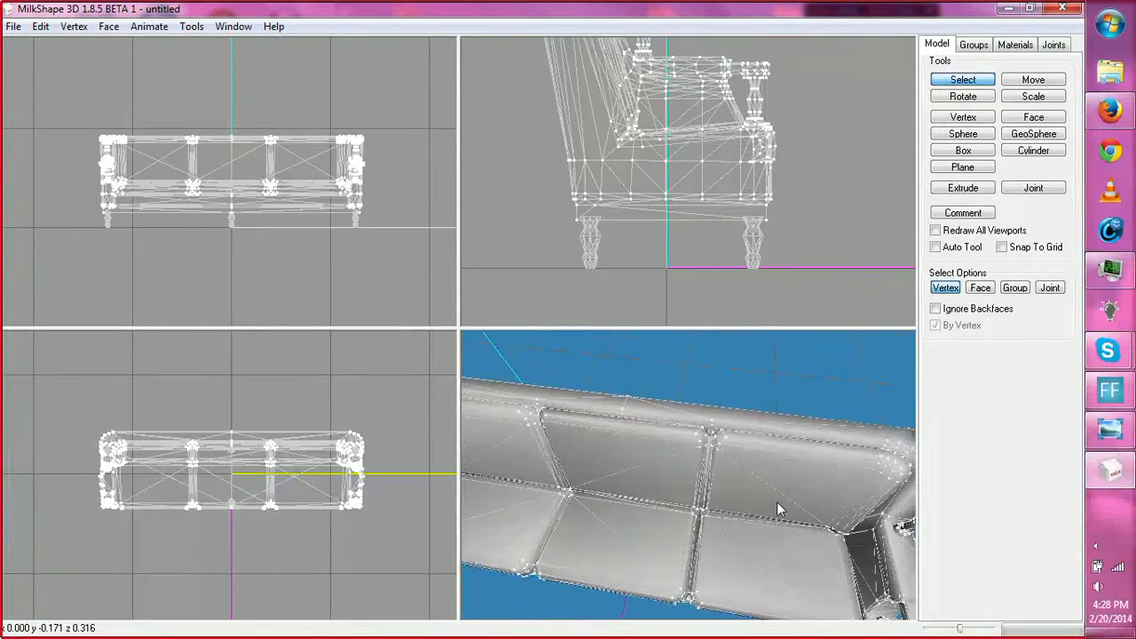
Step: Switch to selecting faces by vertex and select the faces at one upper corner of the middle backrest cushion in the front view
scroll(728, 526, "up", 4)
left_click_drag(831, 508, 1032, 487, "ctrl")
scroll(746, 452, "down", 4)
left_click_drag(741, 570, 709, 550)
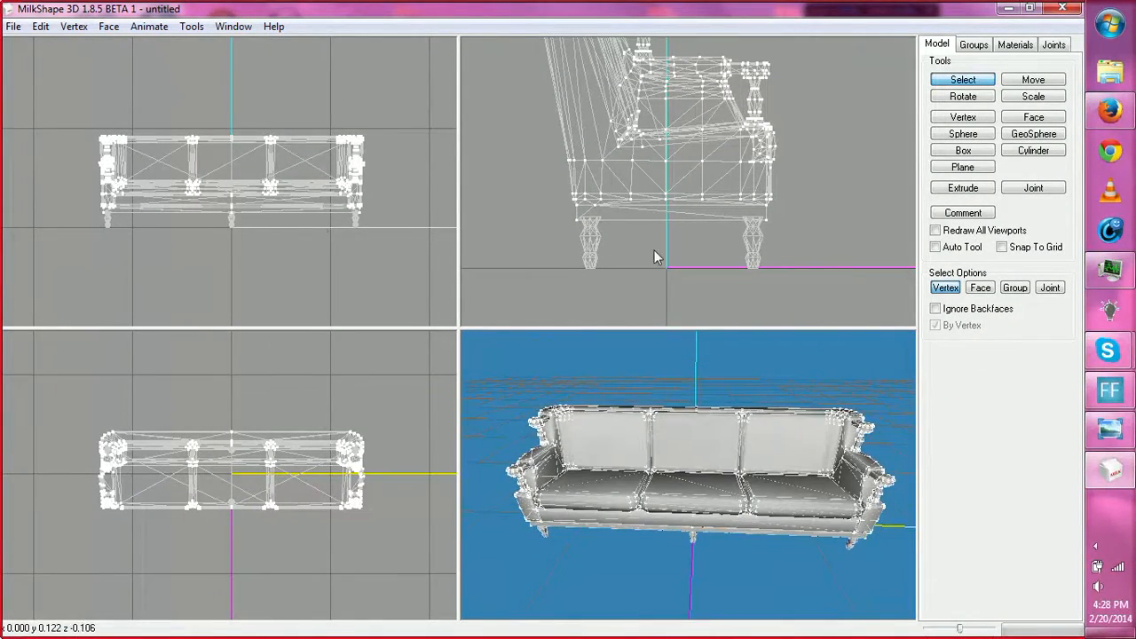
left_click(980, 288)
left_click_drag(600, 112, 600, 222, "ctrl")
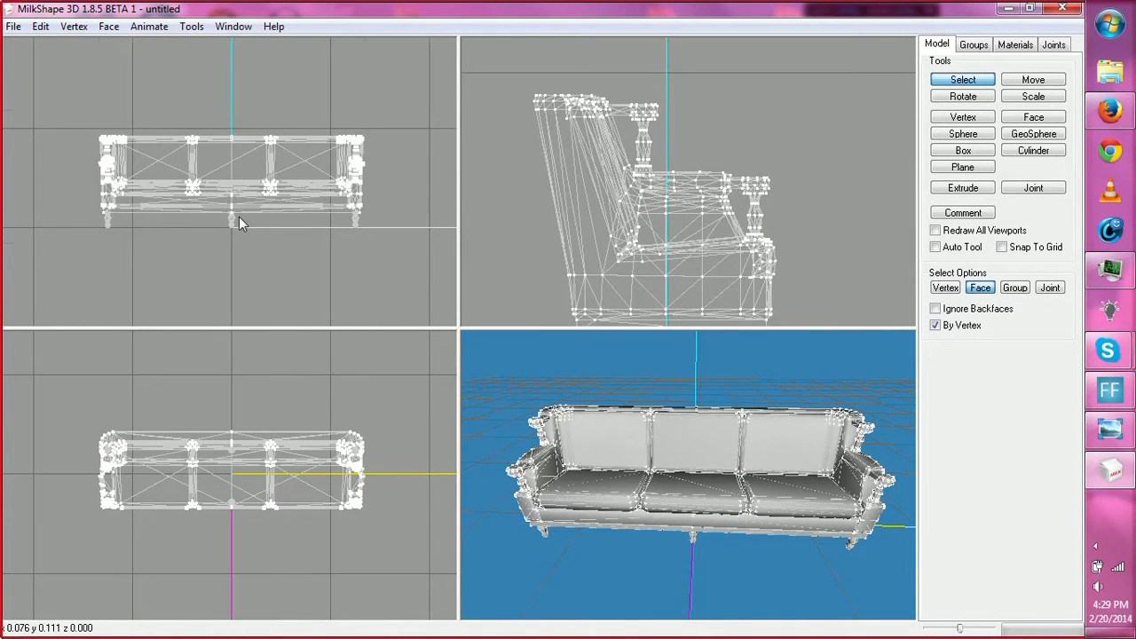
scroll(239, 218, "up", 4)
left_click_drag(185, 135, 190, 226, "ctrl")
scroll(189, 224, "up", 3)
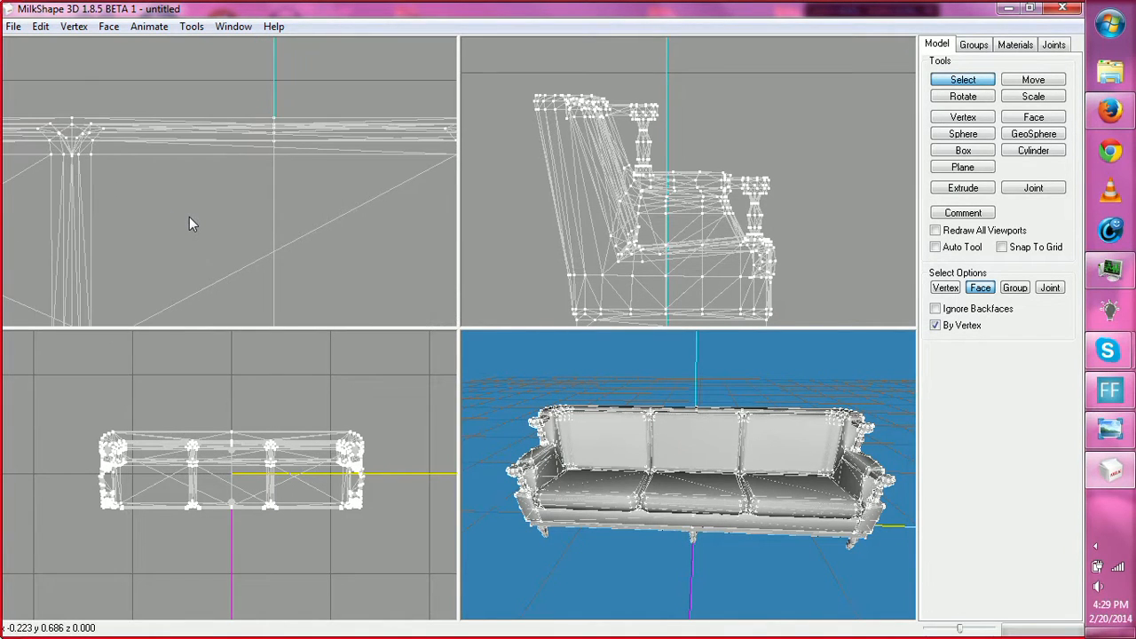
left_click_drag(87, 105, 103, 181)
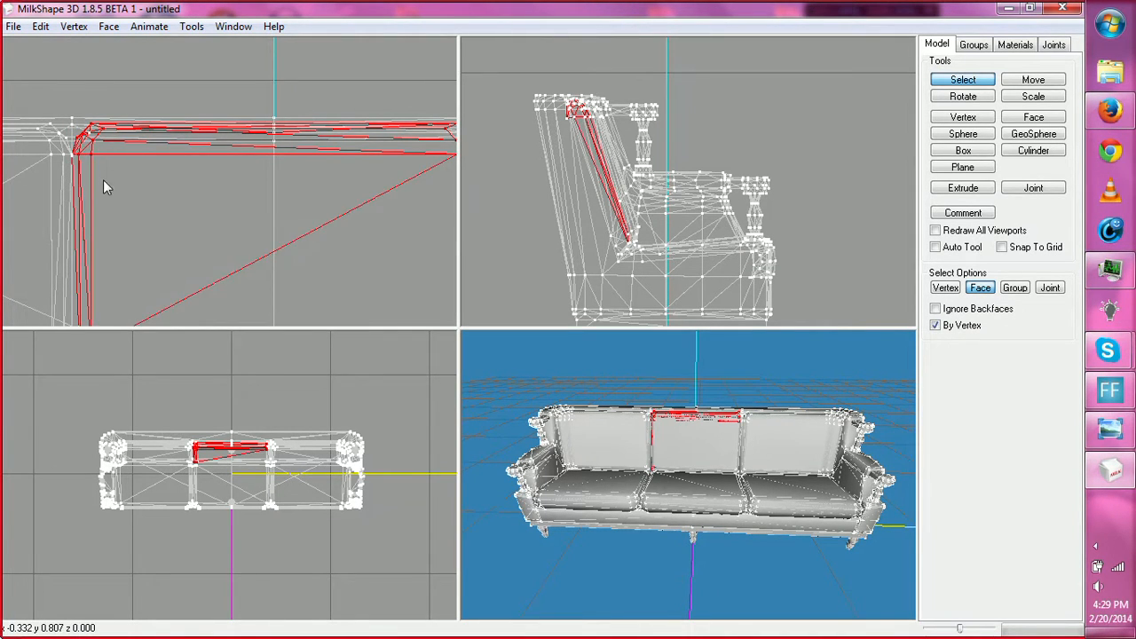
Step: Add the remaining faces of the middle backrest cushion and the middle seat cushion to the selection in the front view
left_click_drag(105, 252, 98, 83, "ctrl")
left_click_drag(76, 150, 131, 221, "shift")
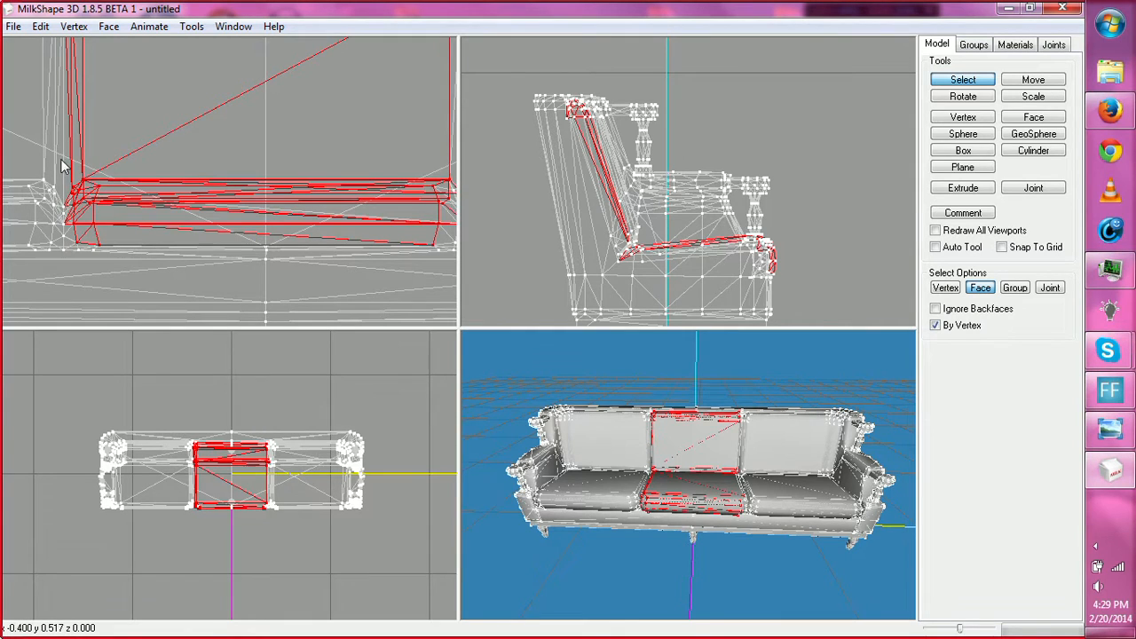
left_click_drag(67, 164, 381, 270, "shift")
left_click_drag(167, 179, 352, 271, "ctrl")
left_click_drag(322, 160, 350, 176, "ctrl")
key("ctrl+z")
key("ctrl+z")
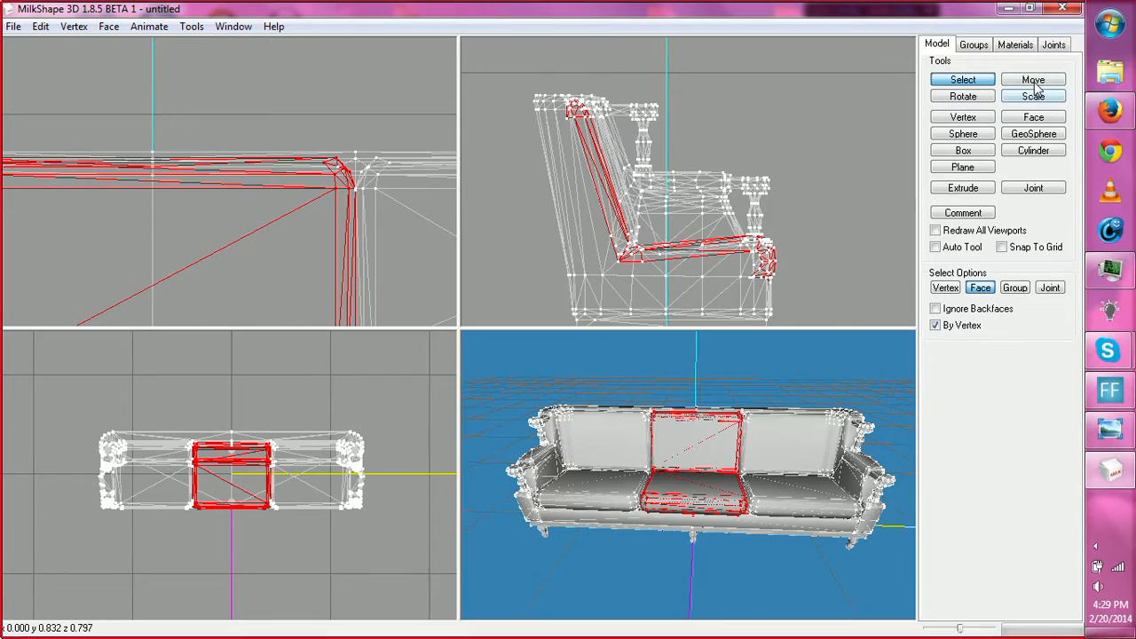
Step: Inspect the selected middle cushion faces up close in the 3D and front views, and check the Twitch chat for new messages
left_click_drag(578, 496, 730, 414)
left_click(1095, 129)
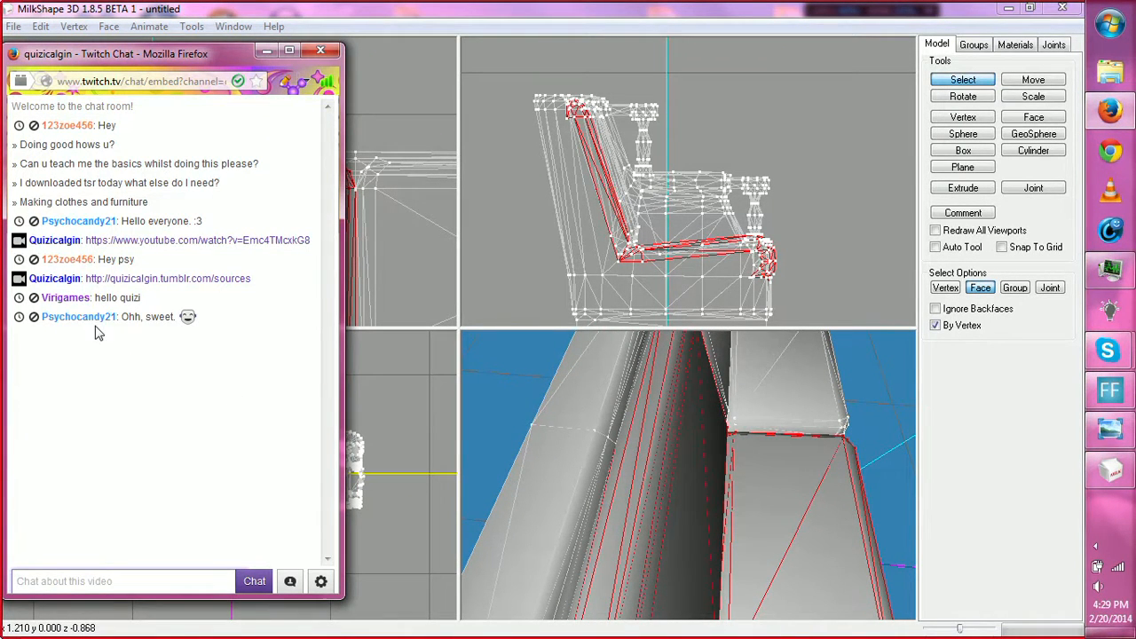
left_click(613, 473)
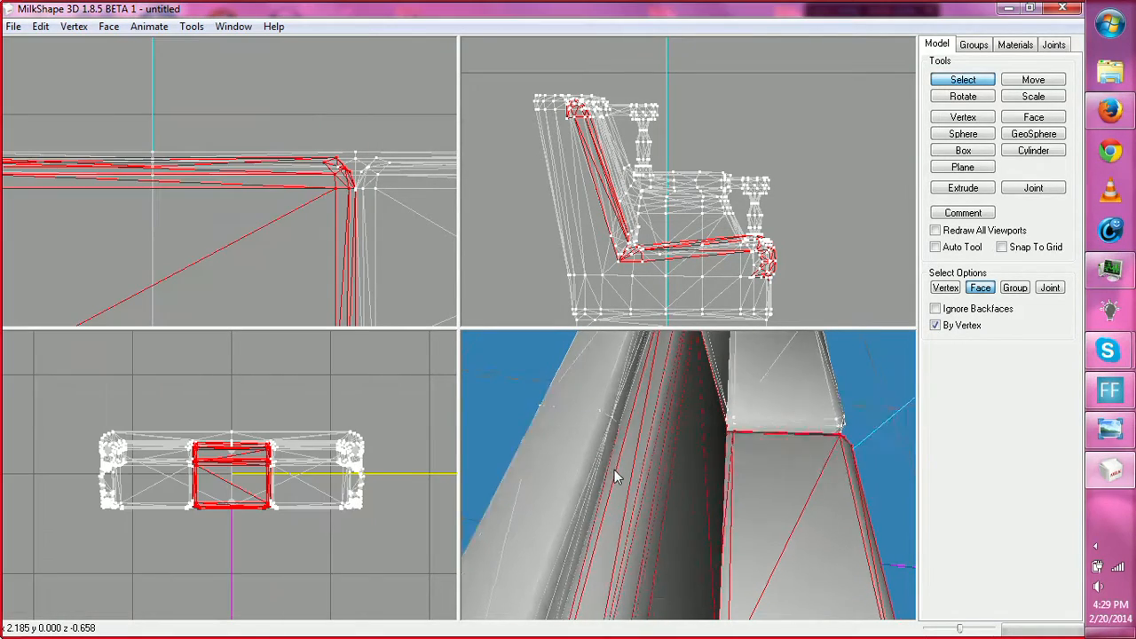
left_click_drag(615, 470, 713, 515)
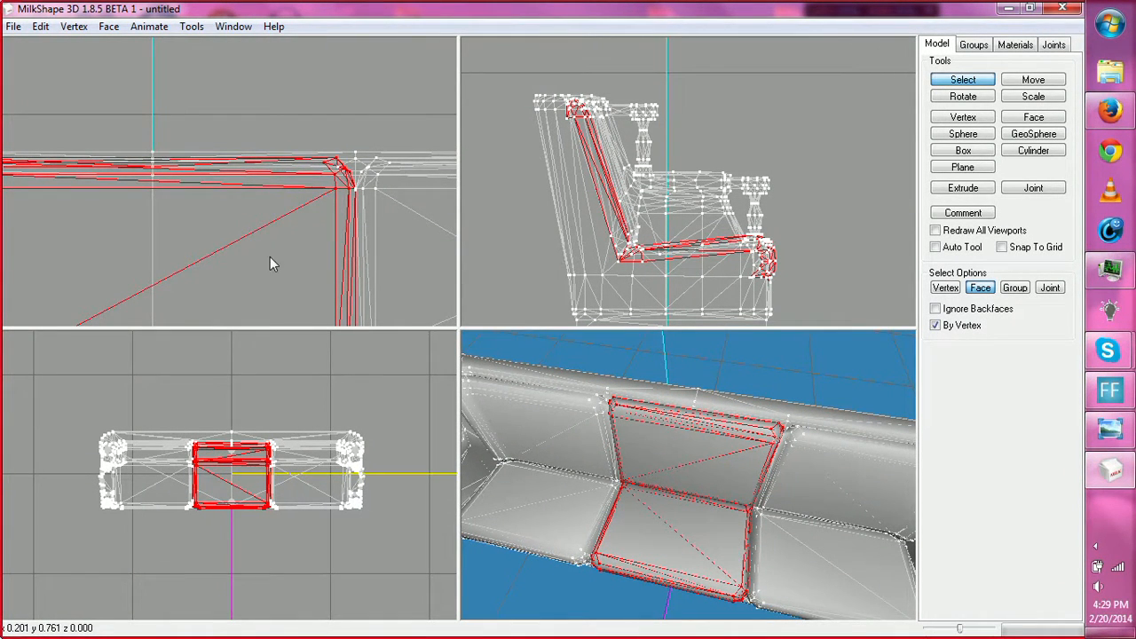
left_click_drag(248, 232, 377, 102, "ctrl")
left_click_drag(350, 191, 399, 287, "ctrl")
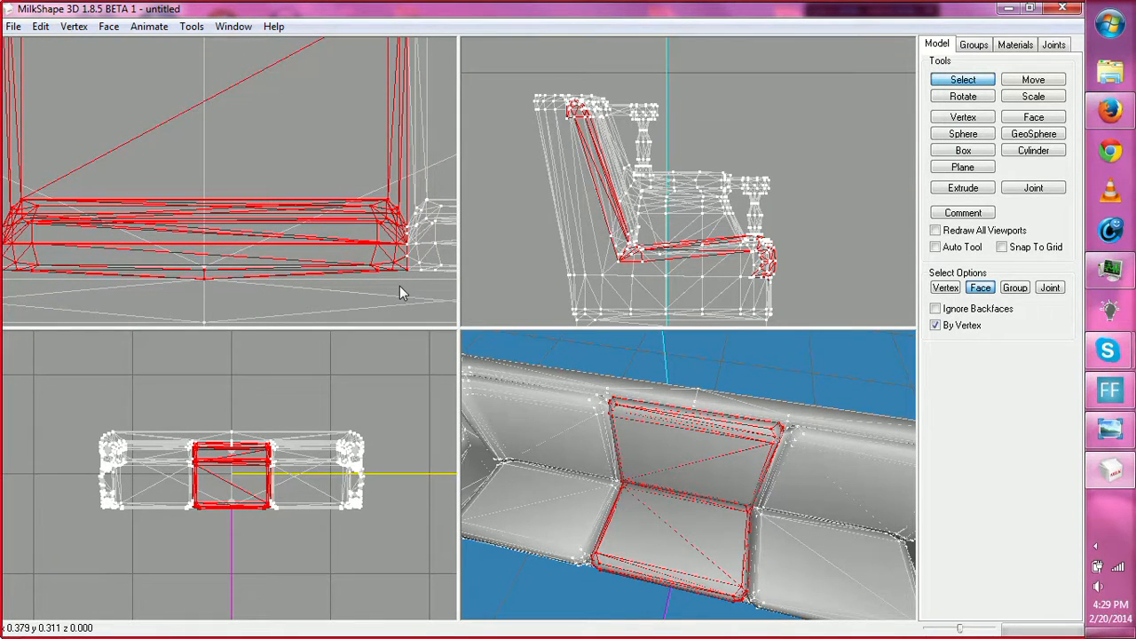
left_click_drag(123, 205, 197, 281, "ctrl")
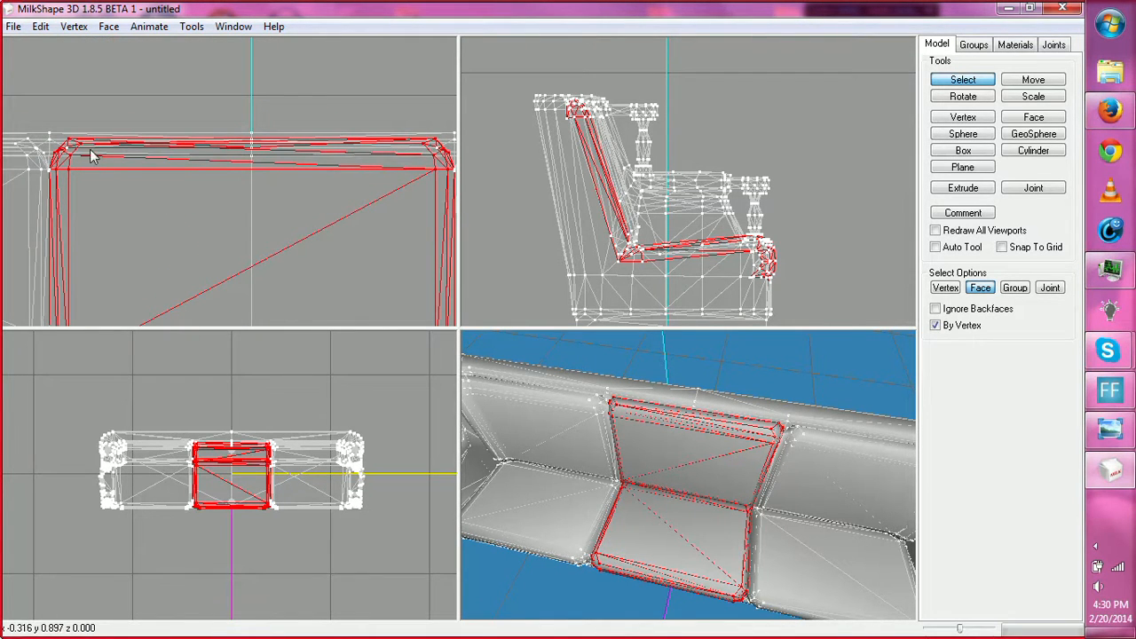
left_click_drag(346, 119, 427, 187)
mouse_move(429, 138)
left_mouse_down()
mouse_move(443, 158)
mouse_move(373, 173)
mouse_move(340, 207)
left_mouse_up()
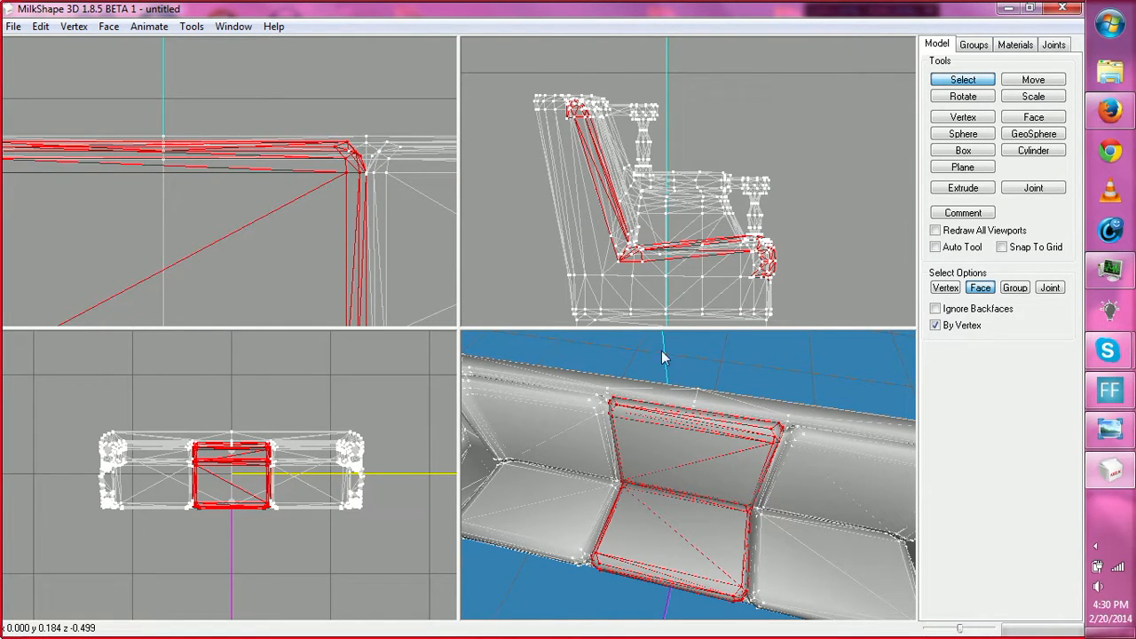
Step: Try to move the selected middle cushion faces in the side view with Z movement disabled
left_click(1056, 79)
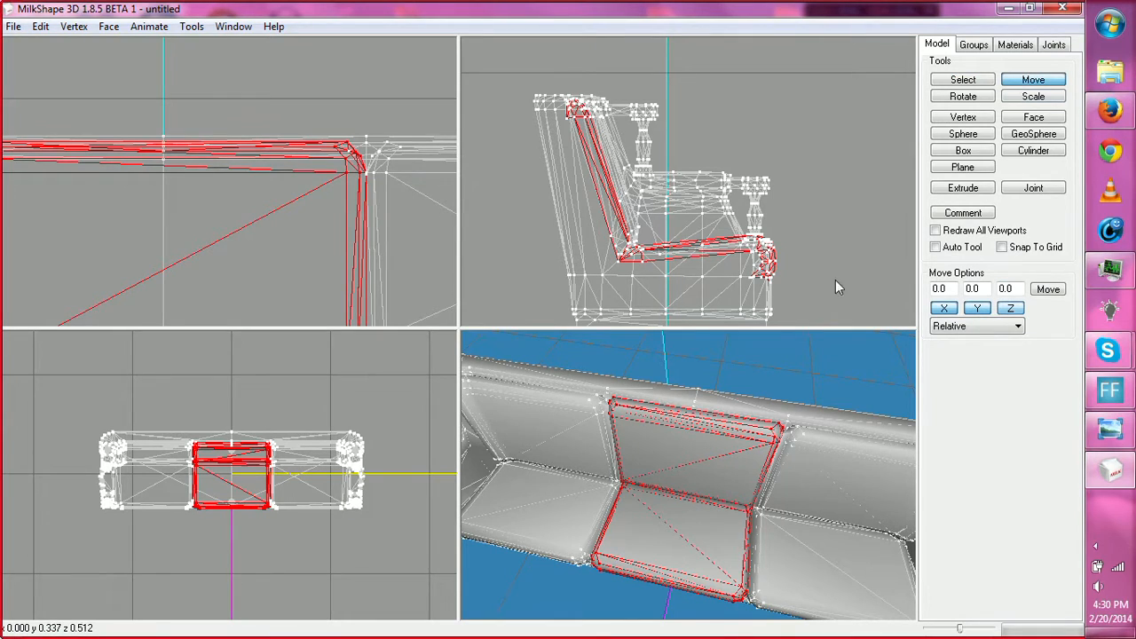
left_click_drag(836, 280, 830, 151)
left_click_drag(694, 600, 824, 570)
left_click_drag(820, 560, 682, 523)
key("ctrl+z")
scroll(717, 426, "up", 5)
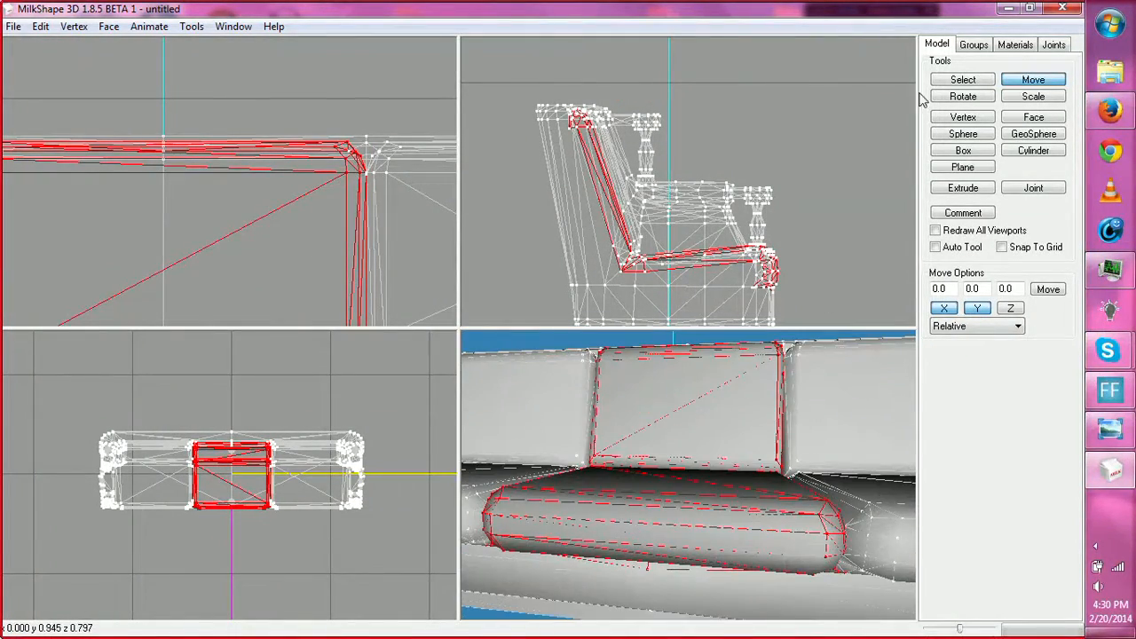
Step: Regroup the selected middle backrest and seat cushion faces out of Group 1 into their own group
left_click(974, 45)
left_click(991, 75)
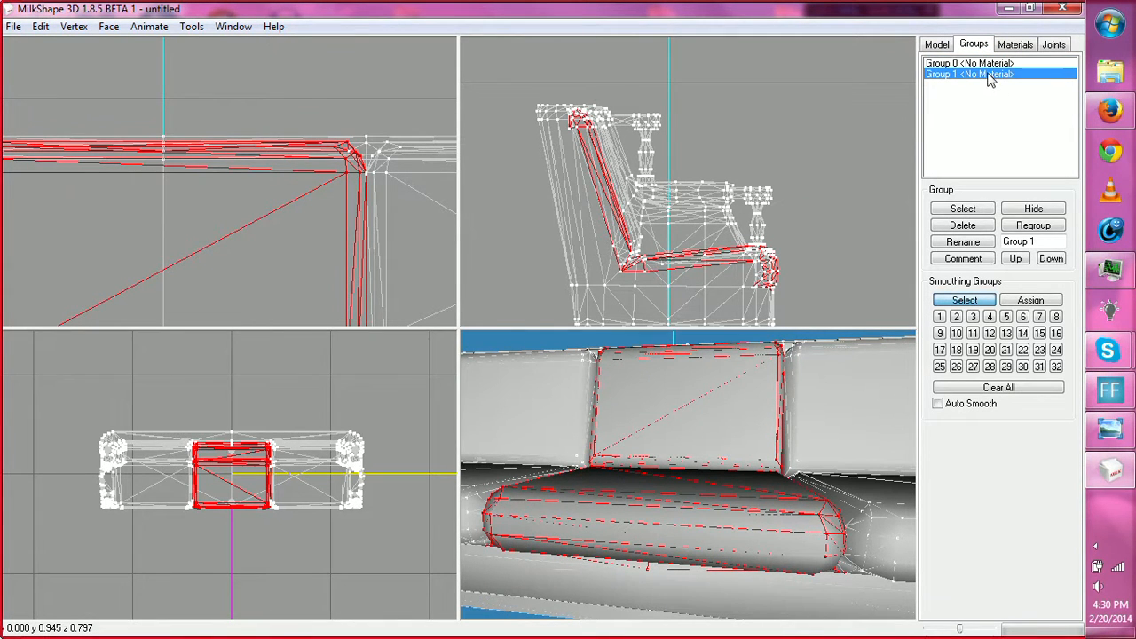
left_click(1030, 225)
Step: Hide the new middle cushion group to view the sofa without it, and undo the hiding
left_click(1031, 209)
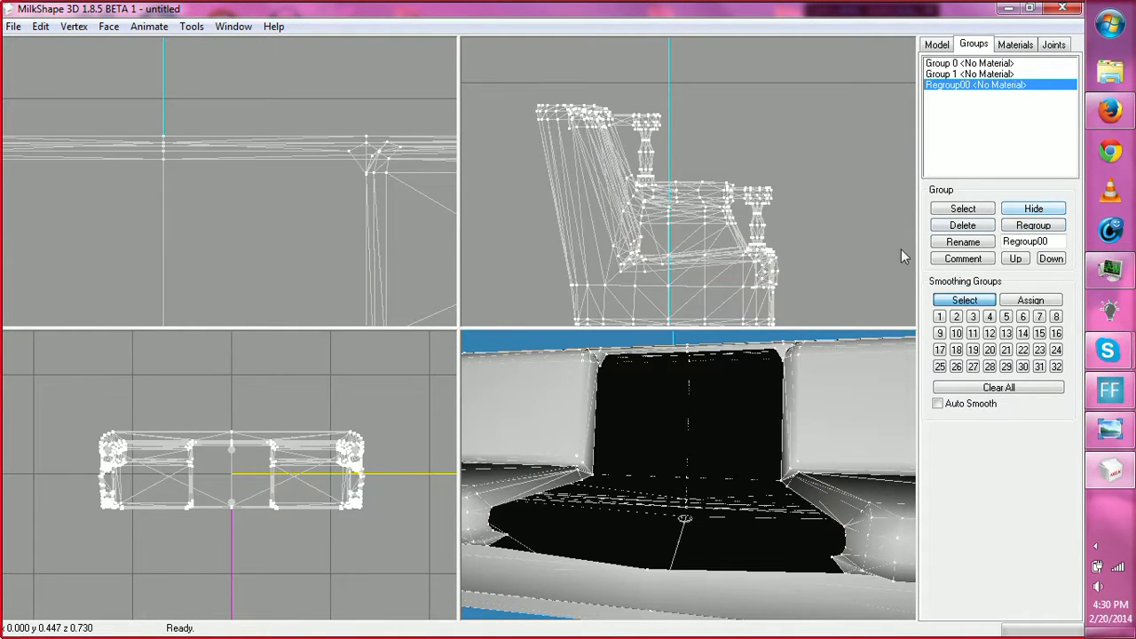
scroll(755, 520, "down", 5)
mouse_move(733, 516)
left_mouse_down()
mouse_move(765, 498)
mouse_move(816, 516)
mouse_move(800, 535)
mouse_move(752, 496)
mouse_move(740, 499)
mouse_move(761, 499)
mouse_move(719, 522)
left_mouse_up()
key("ctrl+z")
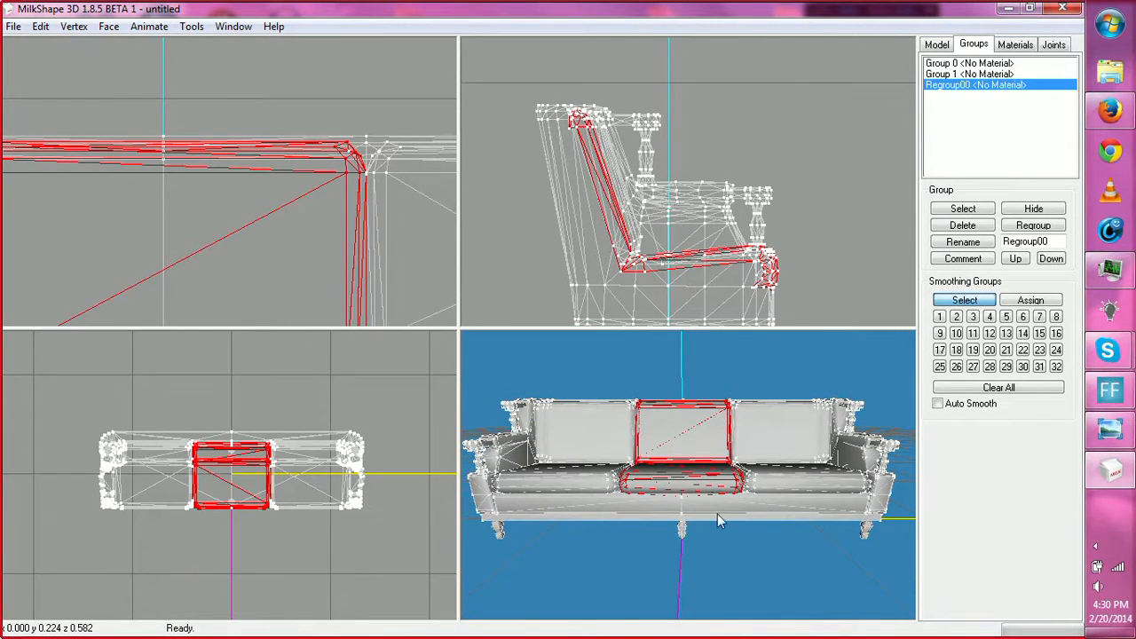
Step: Select Group 1 without the middle cushion faces and regroup the rest of the sofa into a second group
left_click(971, 74)
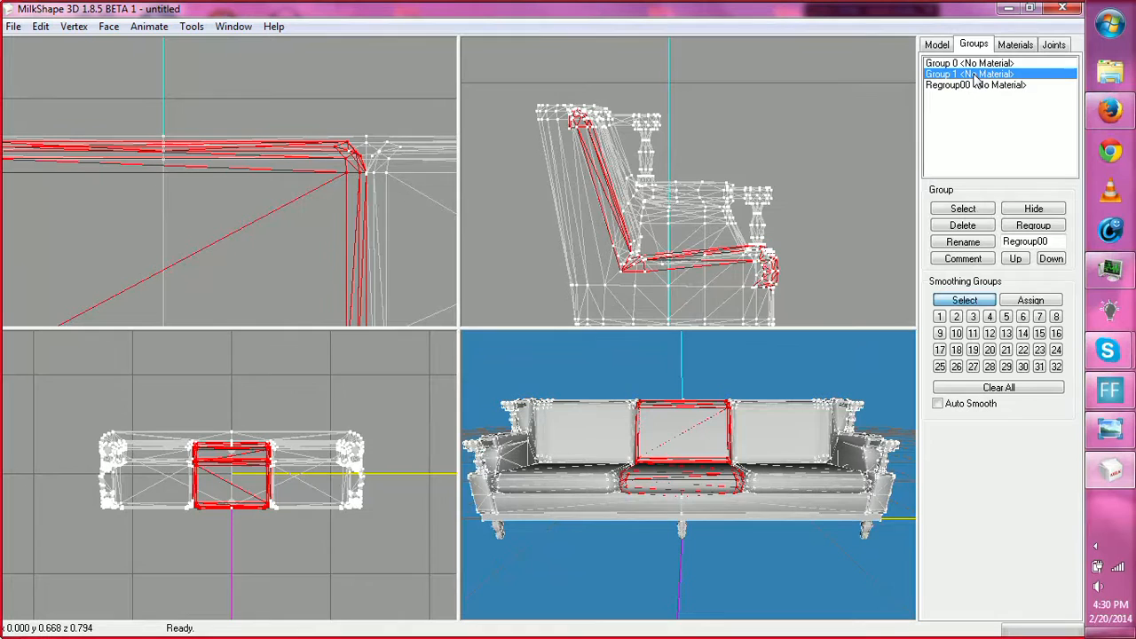
left_click(955, 209)
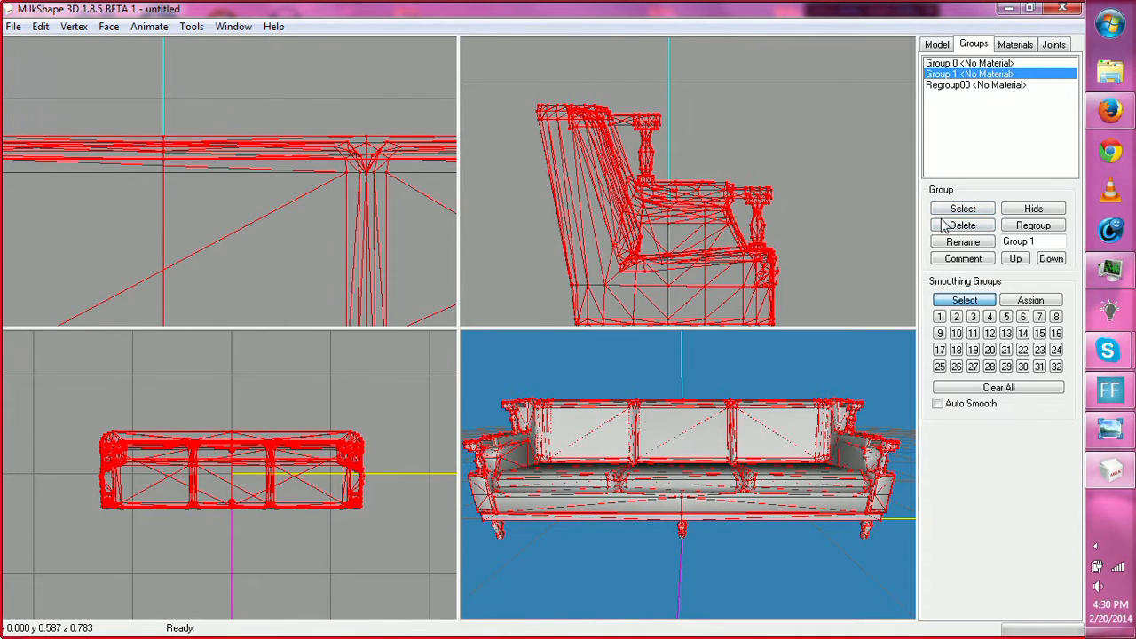
left_click(976, 107)
left_click(963, 210)
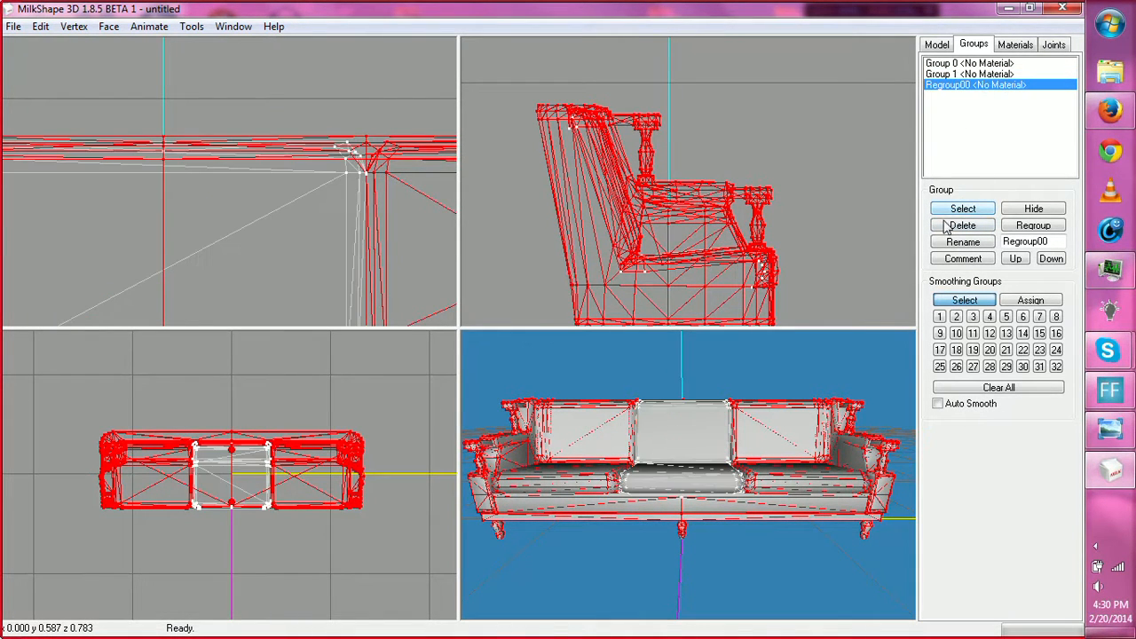
scroll(193, 100, "down", 5)
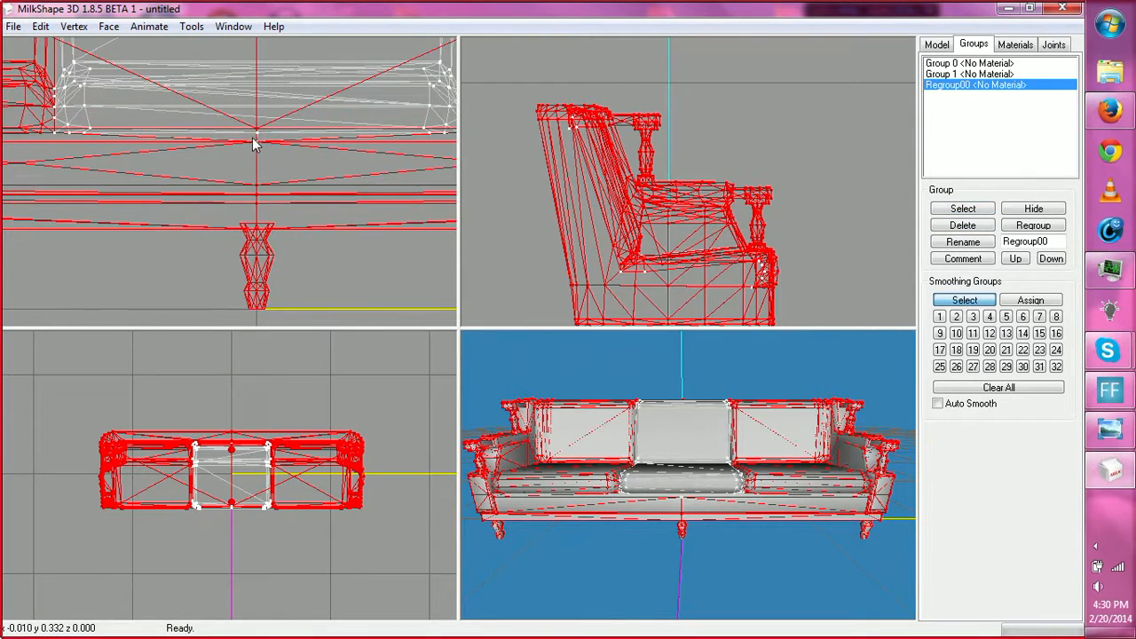
scroll(267, 158, "down", 1)
left_click(937, 44)
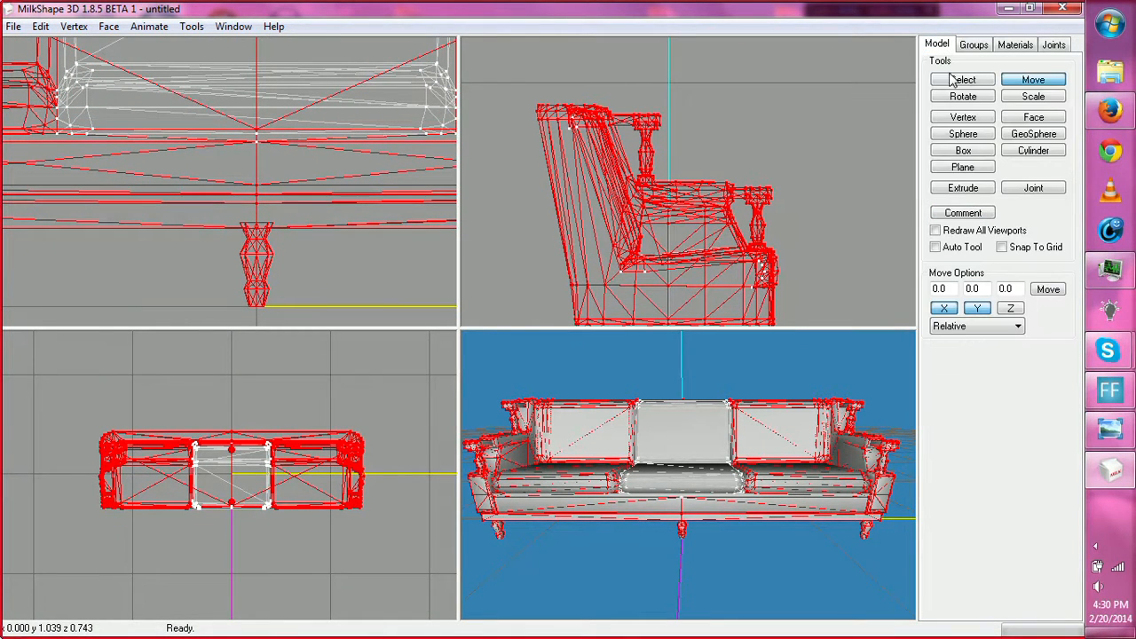
left_click(963, 79)
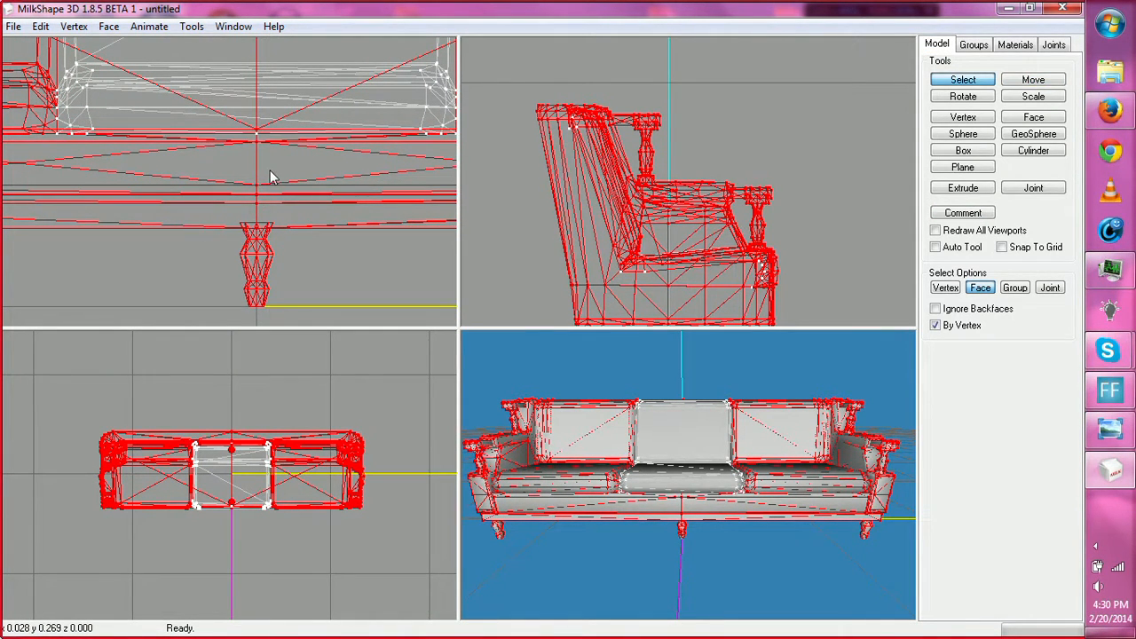
left_click(973, 45)
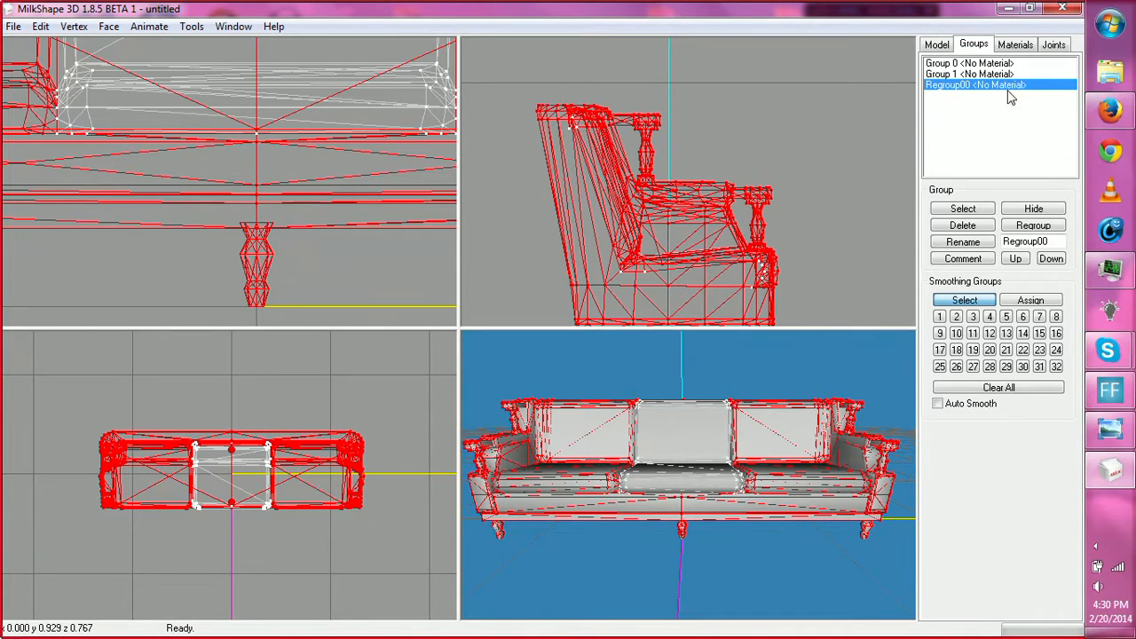
left_click(1022, 226)
left_click(975, 77)
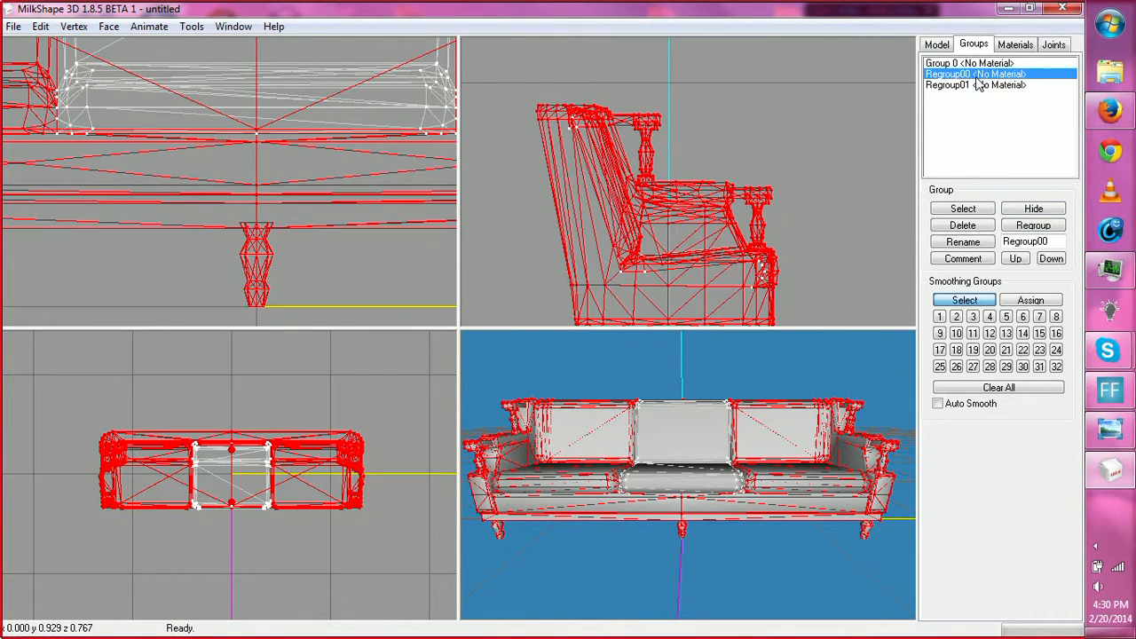
left_click(970, 86)
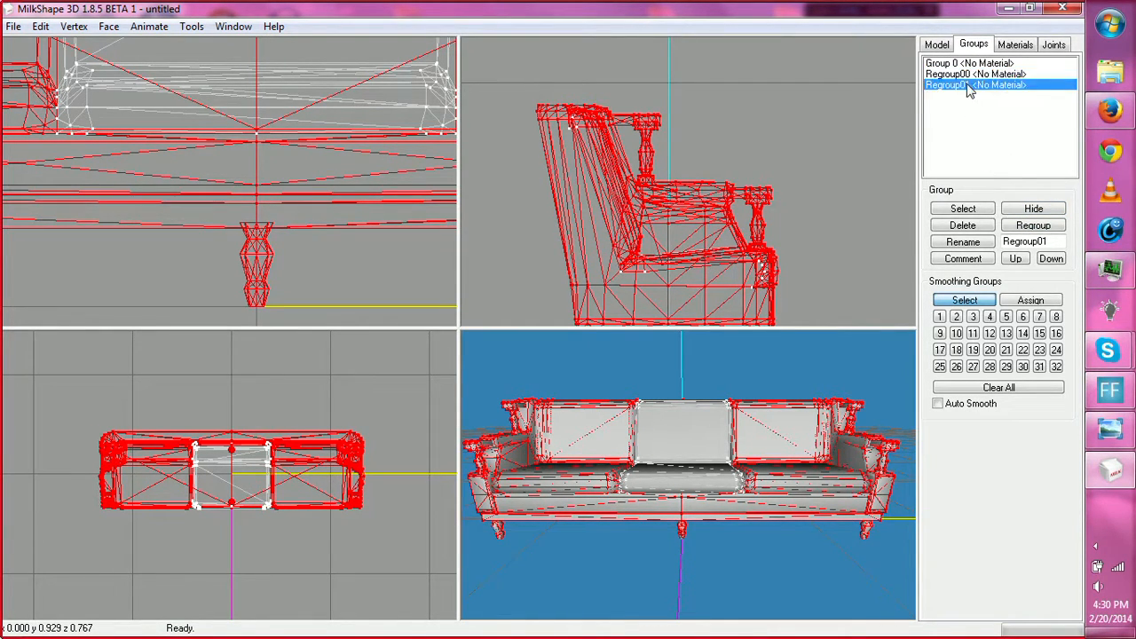
Step: Hide Regroup01 to check what it contains from another angle, and show it again
left_click(1033, 209)
mouse_move(794, 390)
left_mouse_down()
mouse_move(801, 402)
mouse_move(919, 384)
mouse_move(784, 402)
mouse_move(641, 389)
mouse_move(750, 409)
mouse_move(781, 381)
left_mouse_up()
left_click(1032, 210)
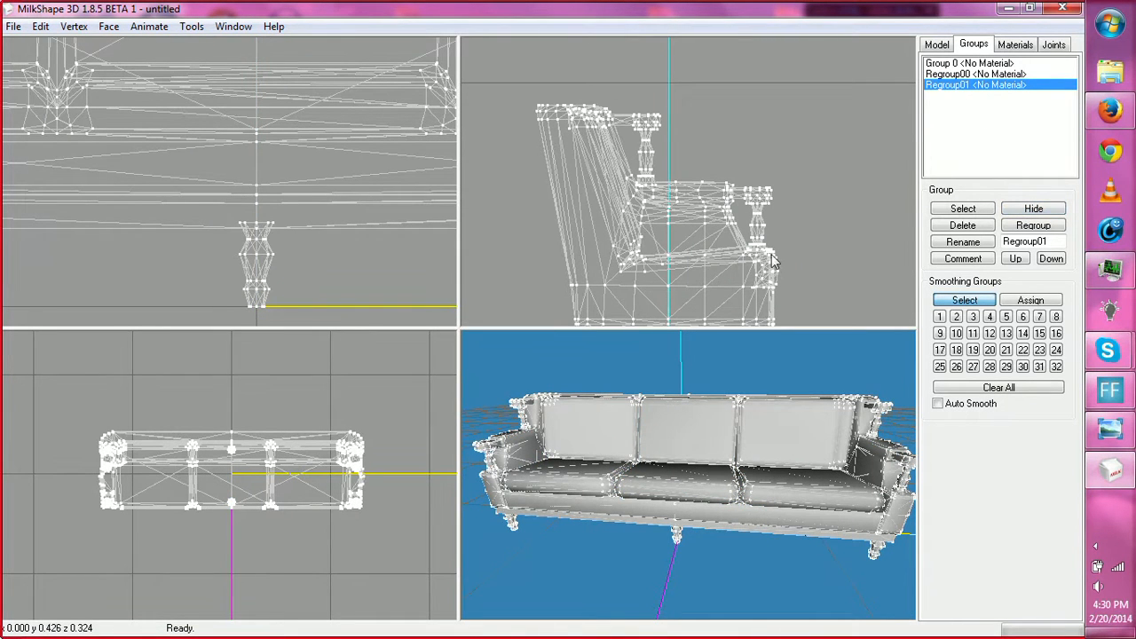
Step: Hide Regroup00, the group holding the middle backrest and seat cushions
left_click(951, 77)
left_click(1032, 210)
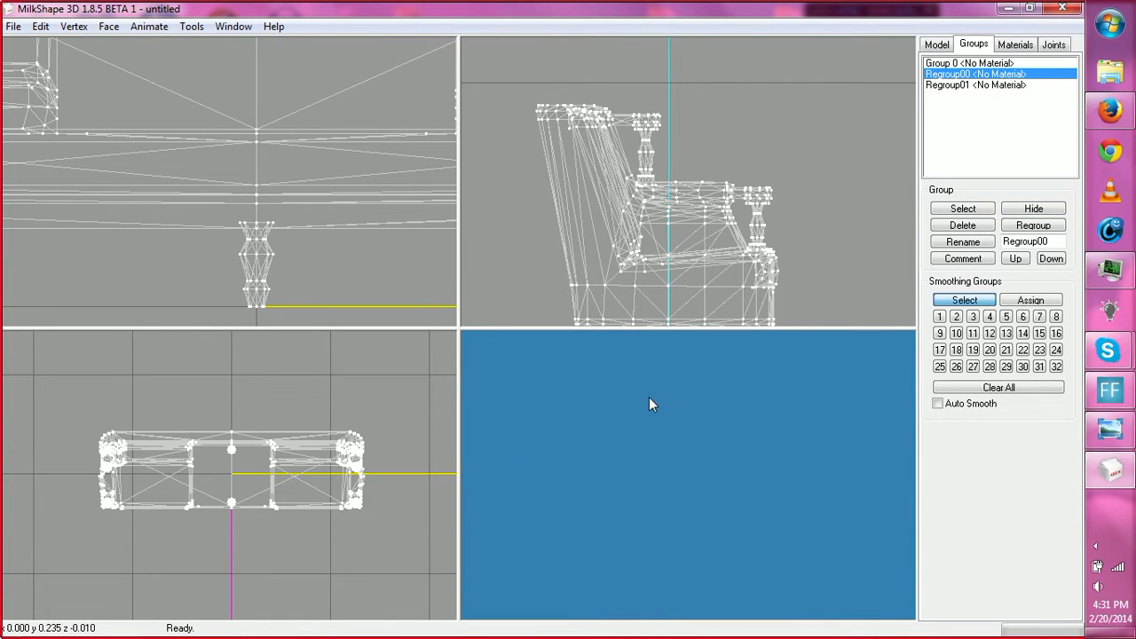
scroll(650, 397, "up", 5)
scroll(685, 477, "down", 4)
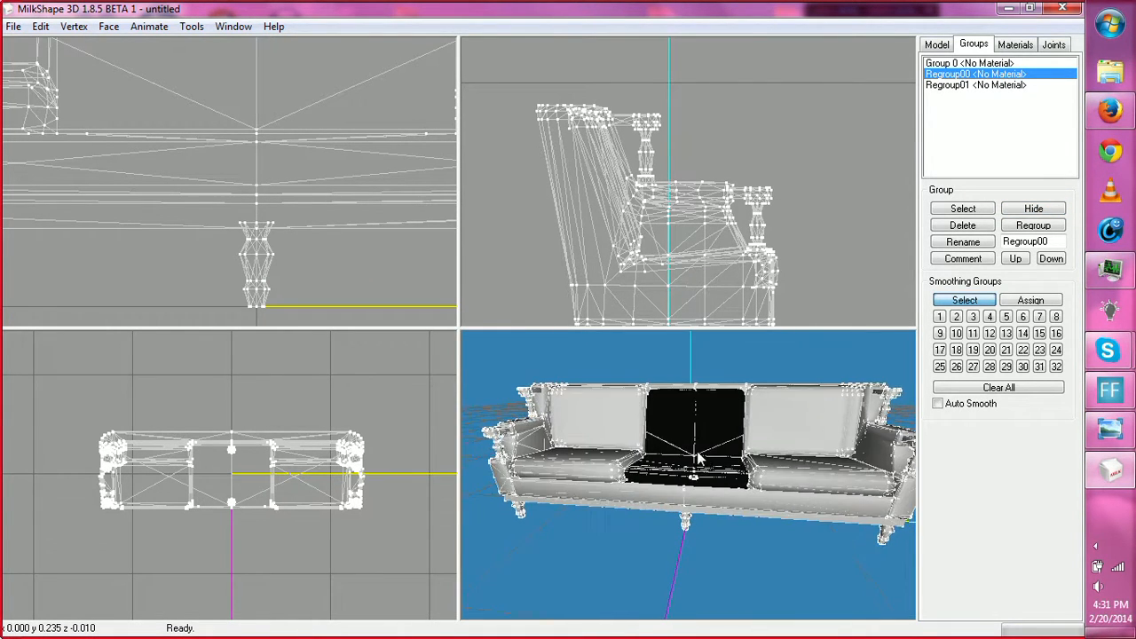
Step: Switch to vertex selection, select all visible vertices of the rest of the sofa in the top view, and hide them
left_click_drag(119, 402, 87, 437)
left_click(937, 45)
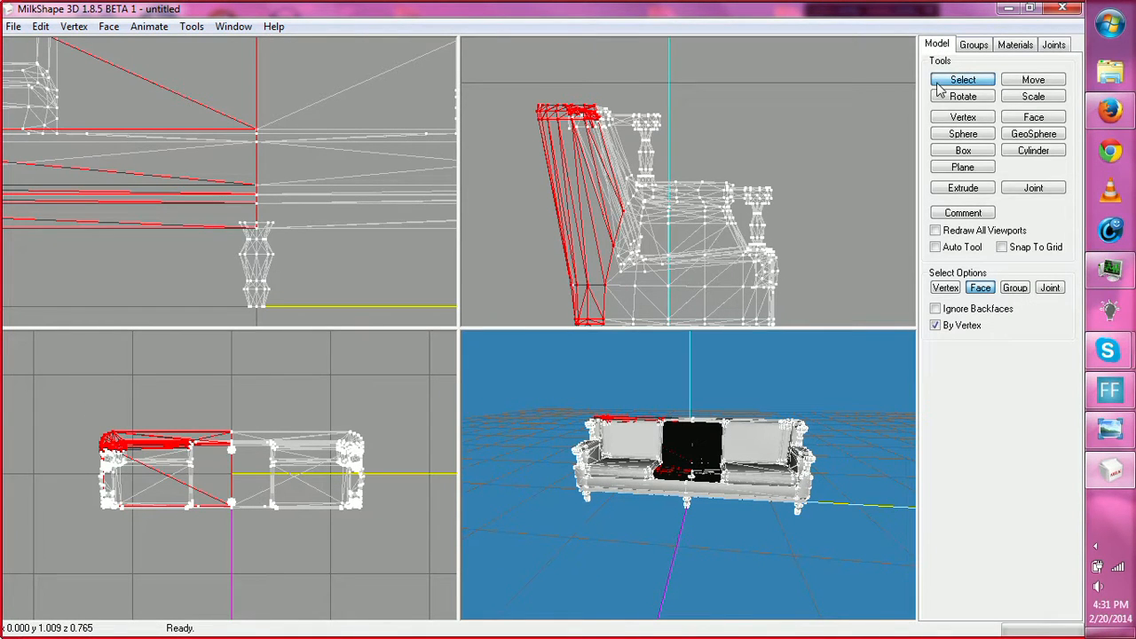
left_click(946, 288)
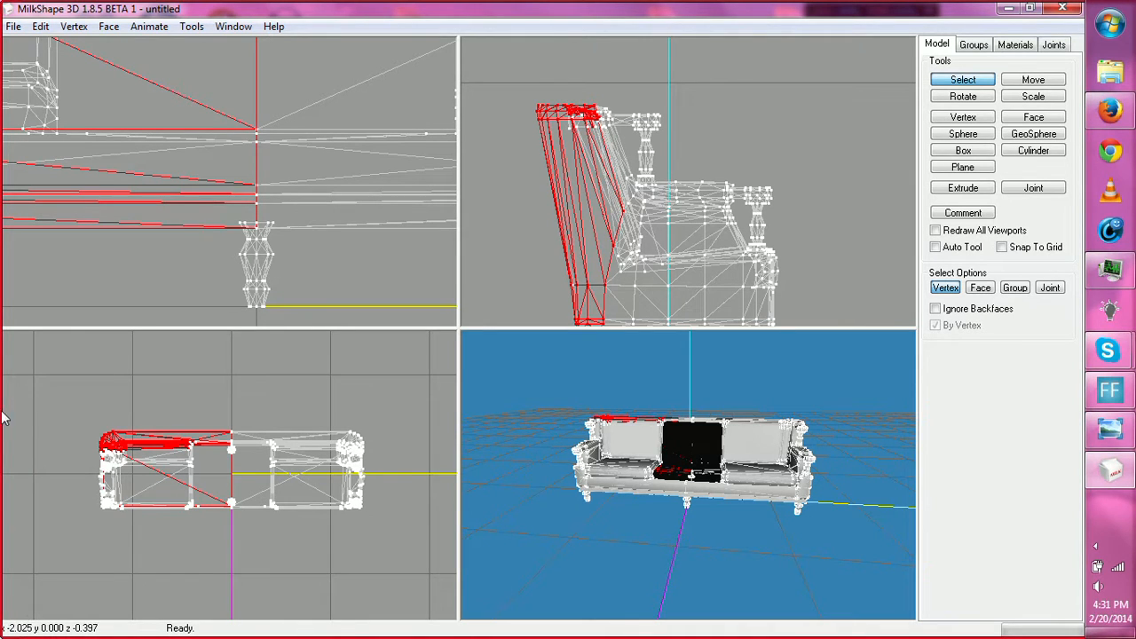
left_click_drag(51, 403, 386, 535)
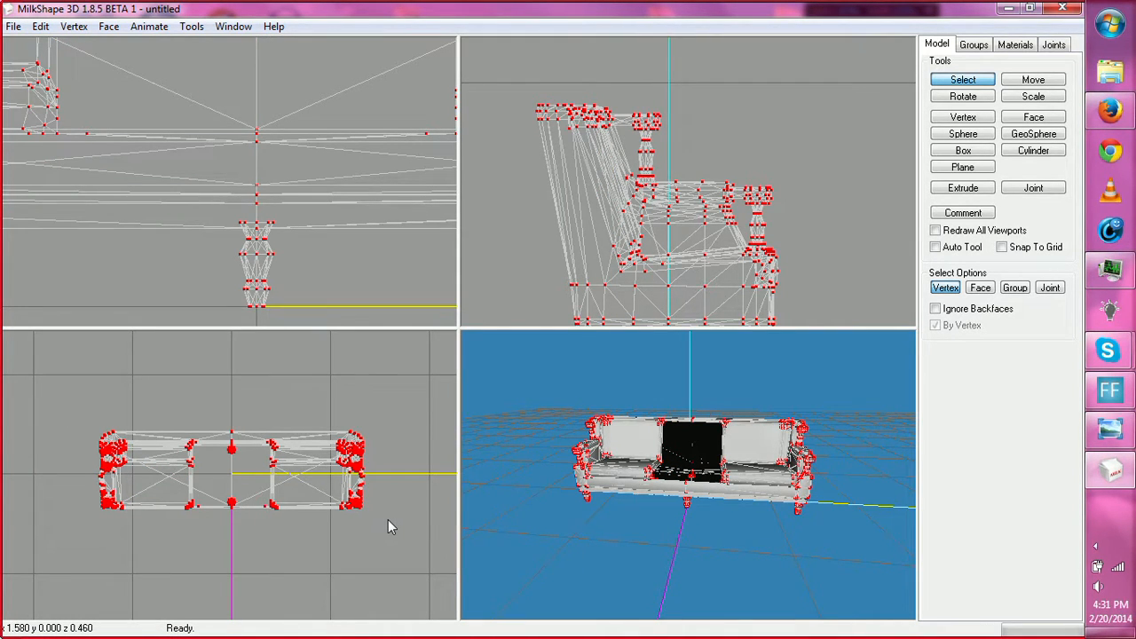
left_click(388, 519)
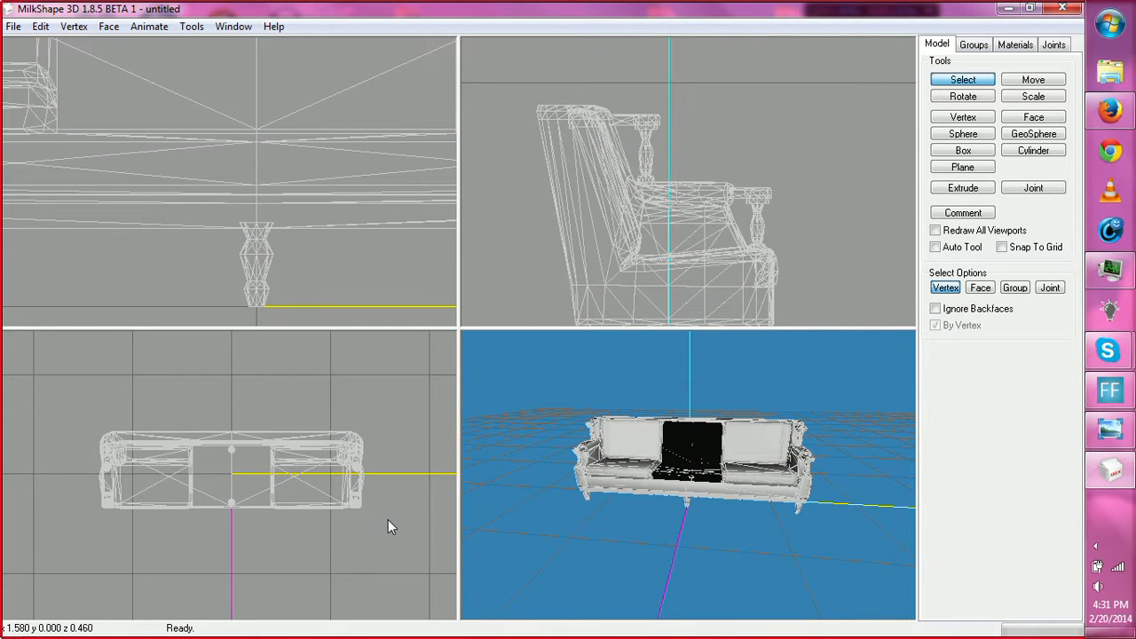
Step: Show Regroup00 again so only the middle cushion vertices are available for editing
left_click(963, 47)
left_click(1007, 213)
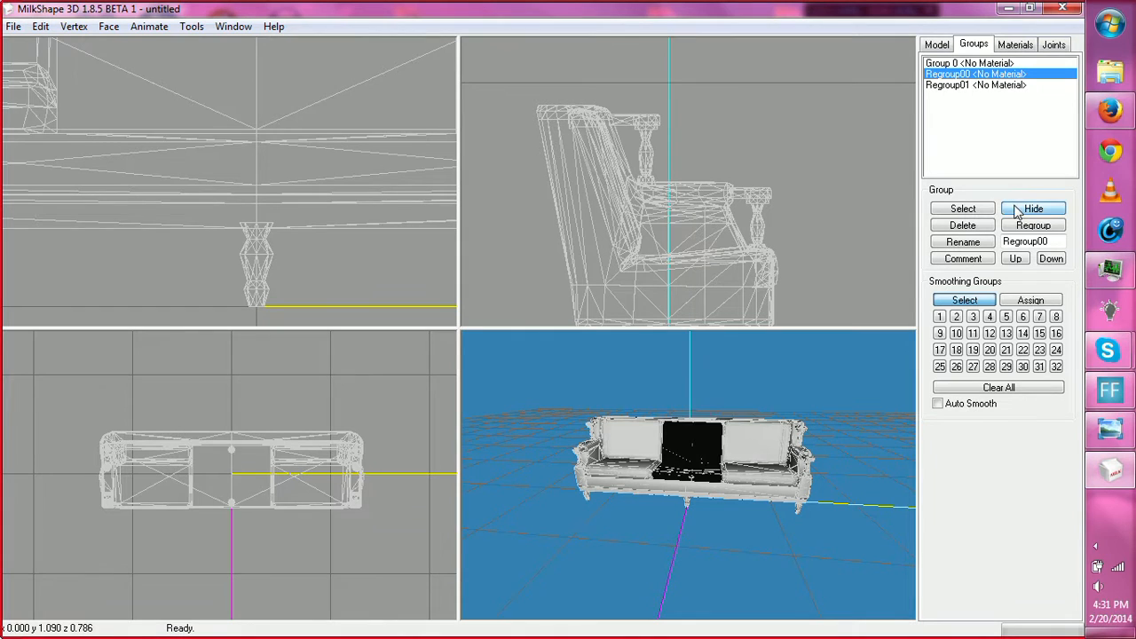
scroll(255, 146, "down", 4)
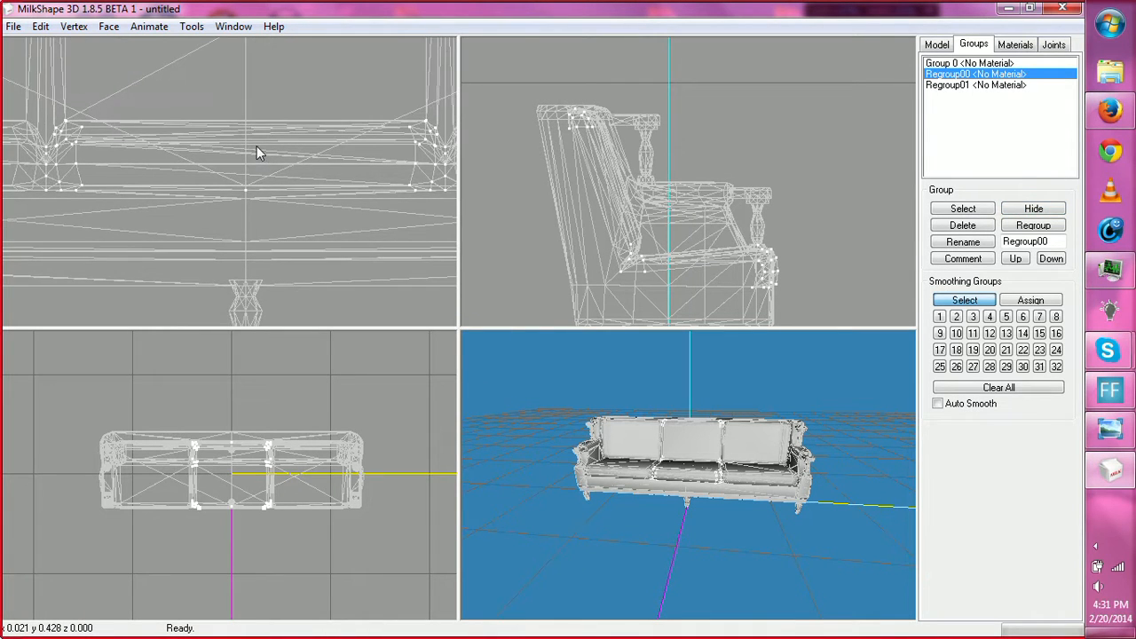
Step: Check the stream chat and examine the couch reference photo before returning to the sofa mesh
left_click_drag(251, 144, 254, 219, "ctrl")
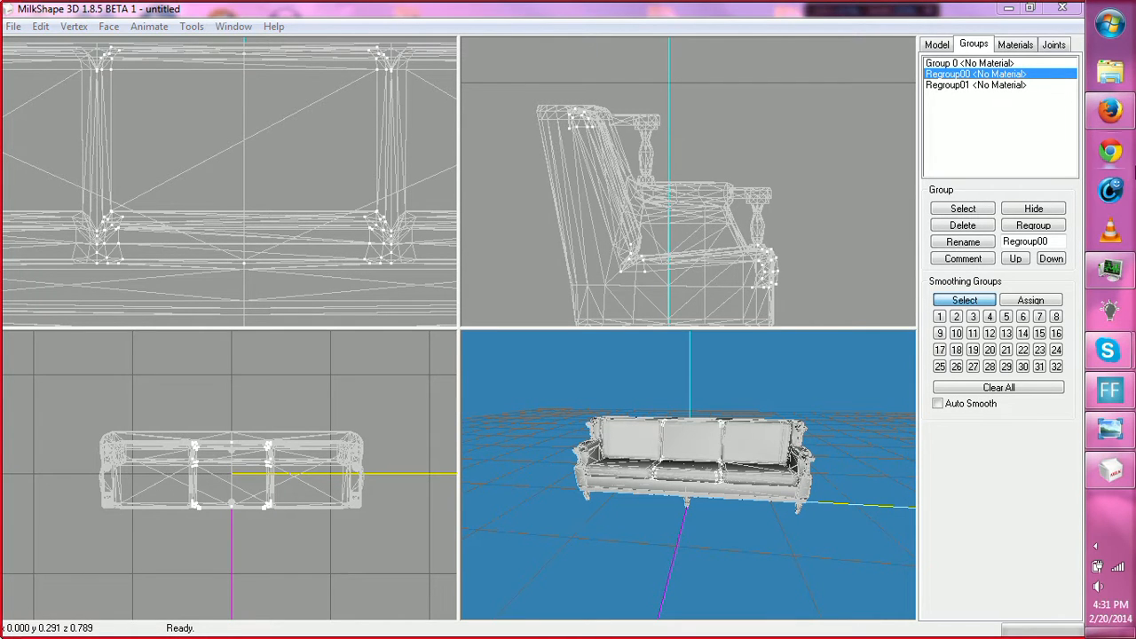
left_click(1109, 111)
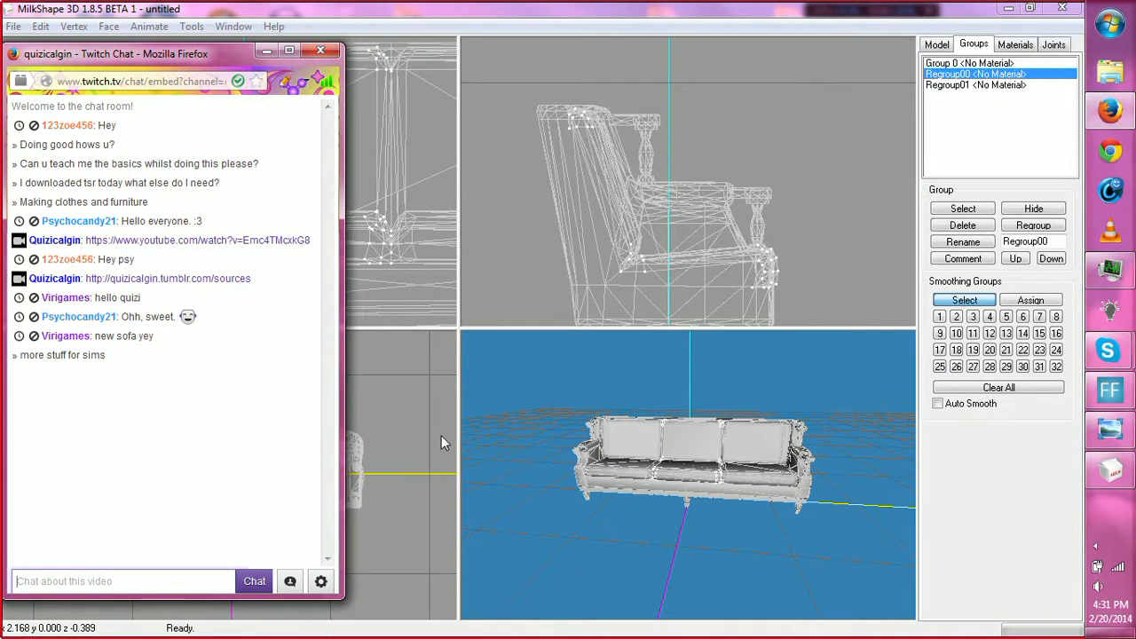
left_click(1110, 428)
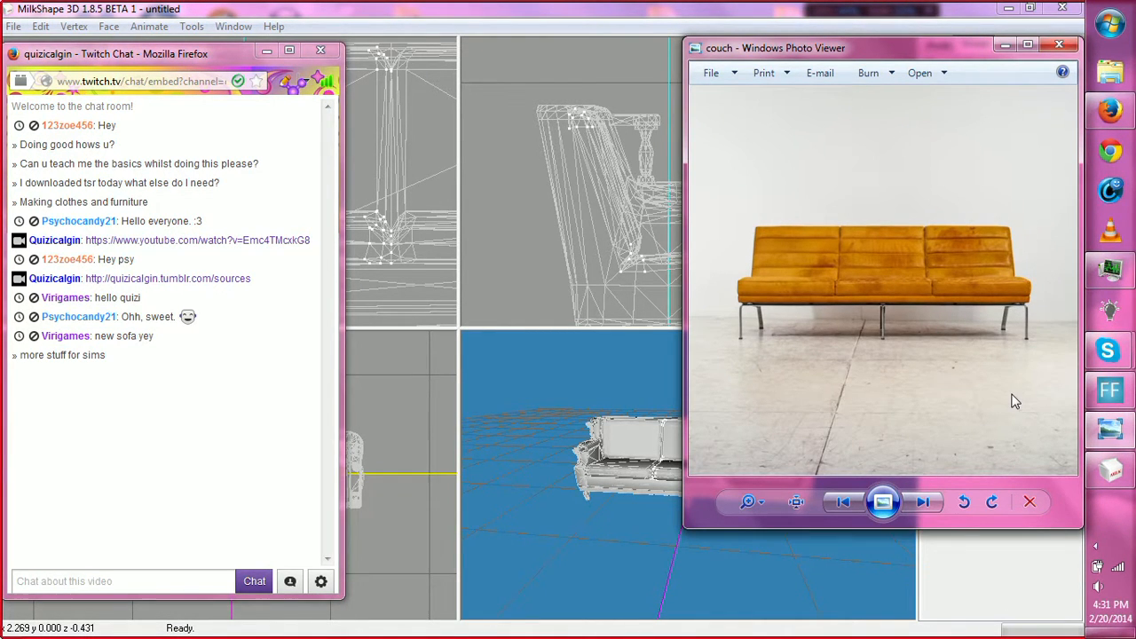
left_click(455, 406)
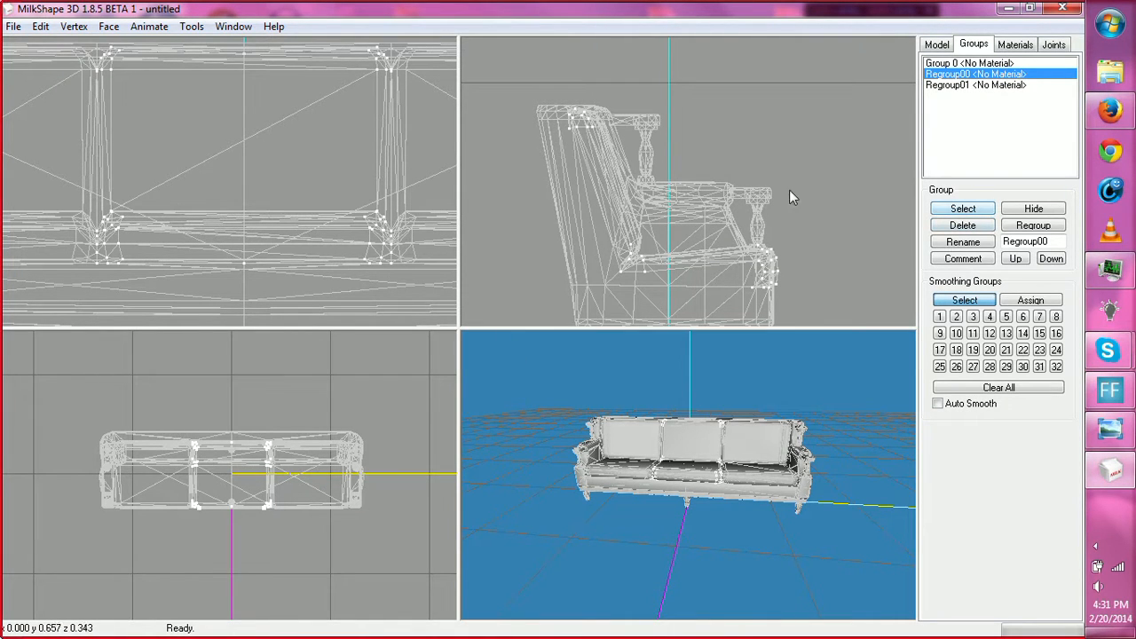
Step: Duplicate the middle cushion group Regroup00 and move the copy along X only, onto the sofa's right-hand cushion position
left_click(961, 211)
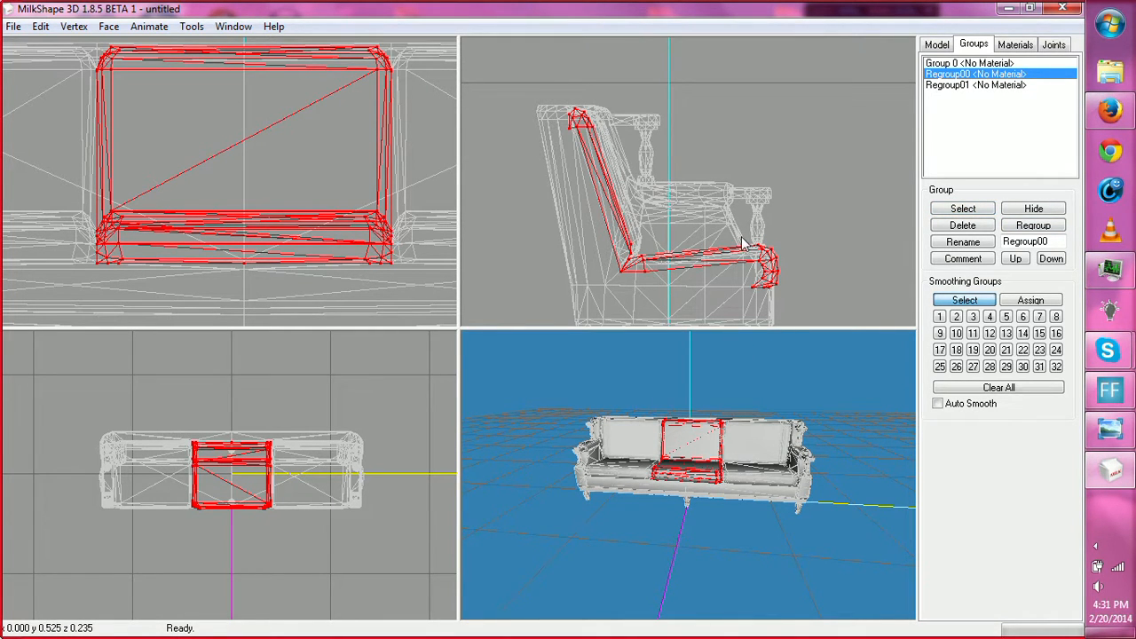
key("ctrl+d")
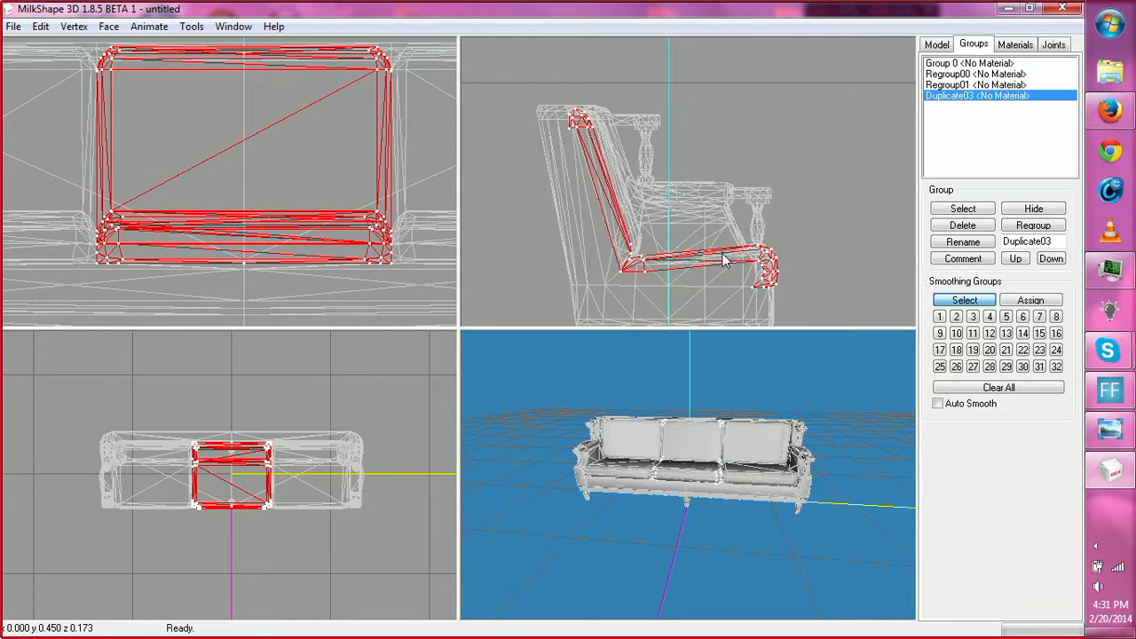
left_click(946, 44)
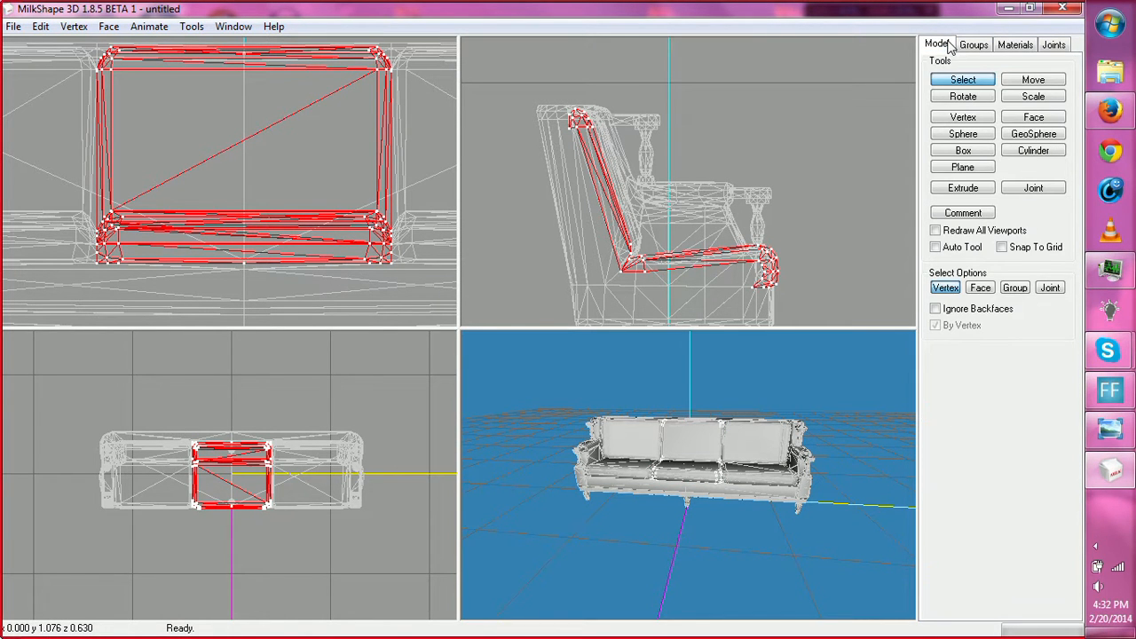
left_click(1012, 80)
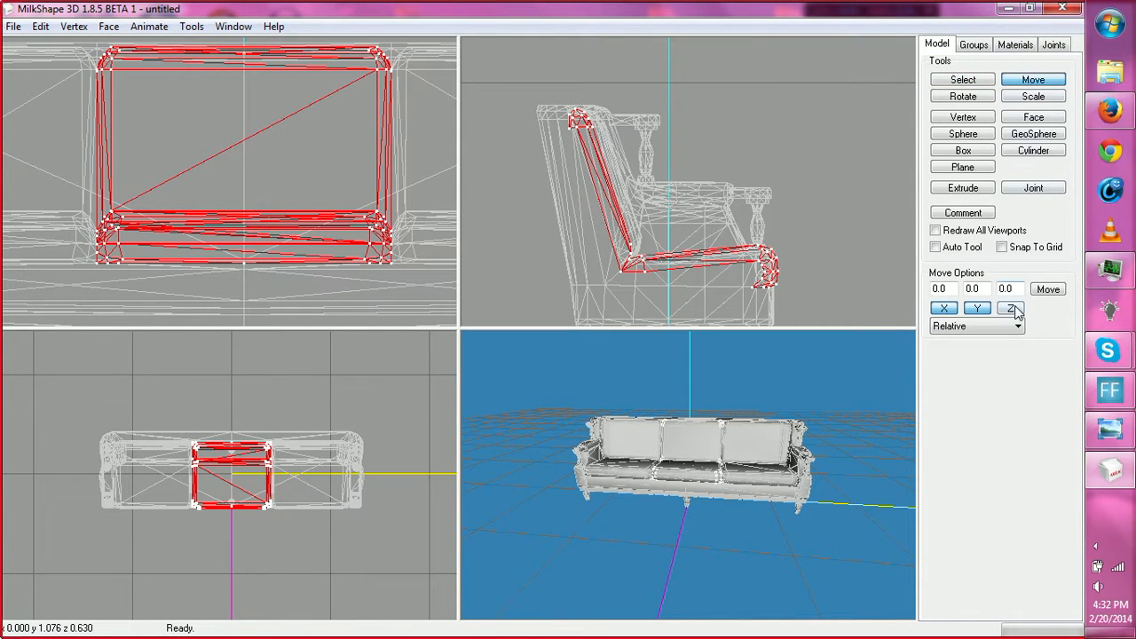
left_click_drag(126, 94, 444, 284)
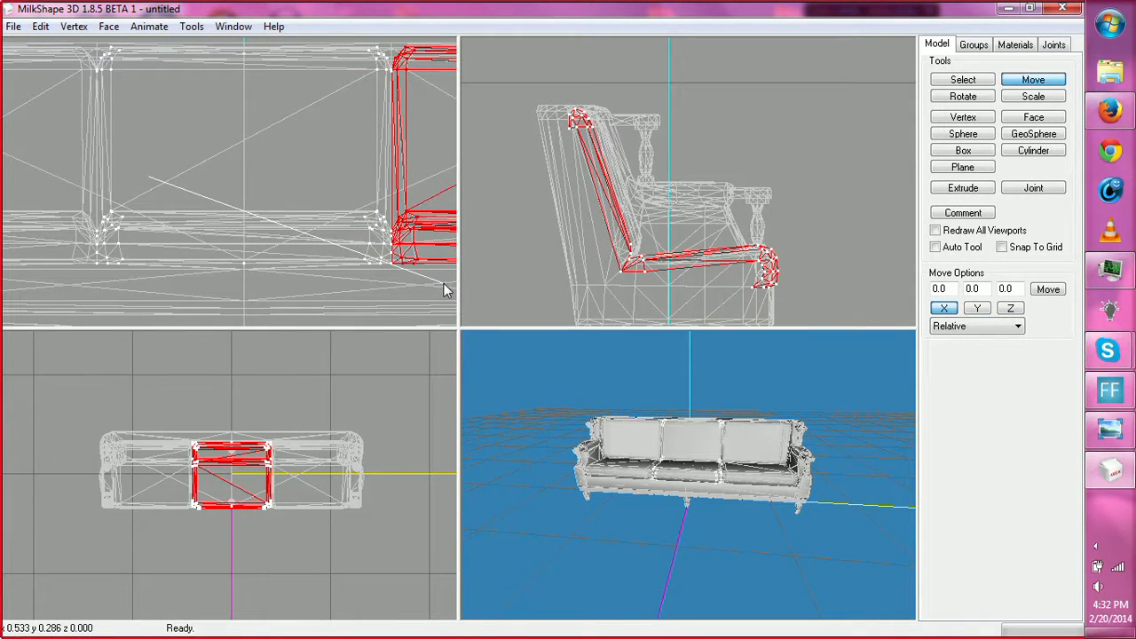
left_click_drag(690, 451, 785, 287)
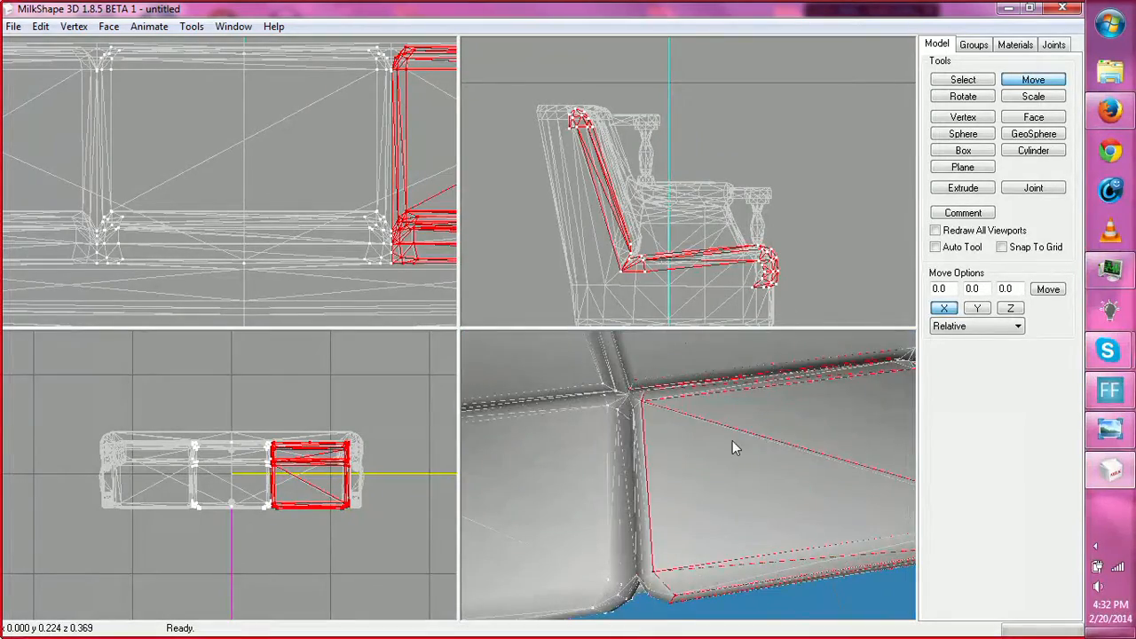
left_click_drag(732, 440, 715, 461)
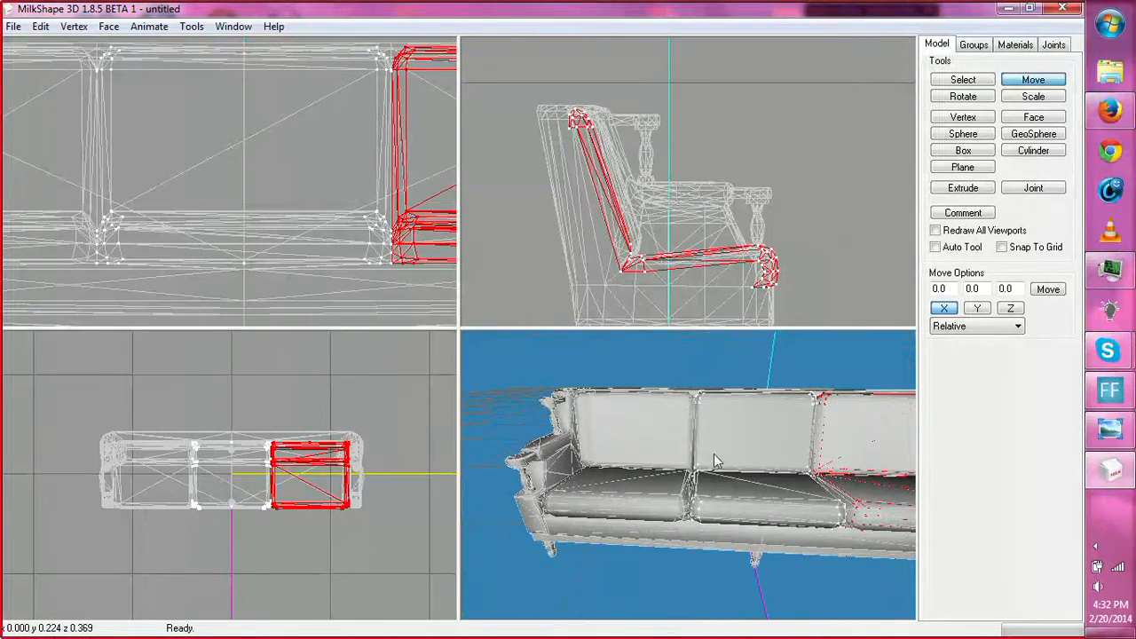
Step: Duplicate the right-hand cushion copy and move the new copy along X to the sofa's left-hand cushion position
key("ctrl+d")
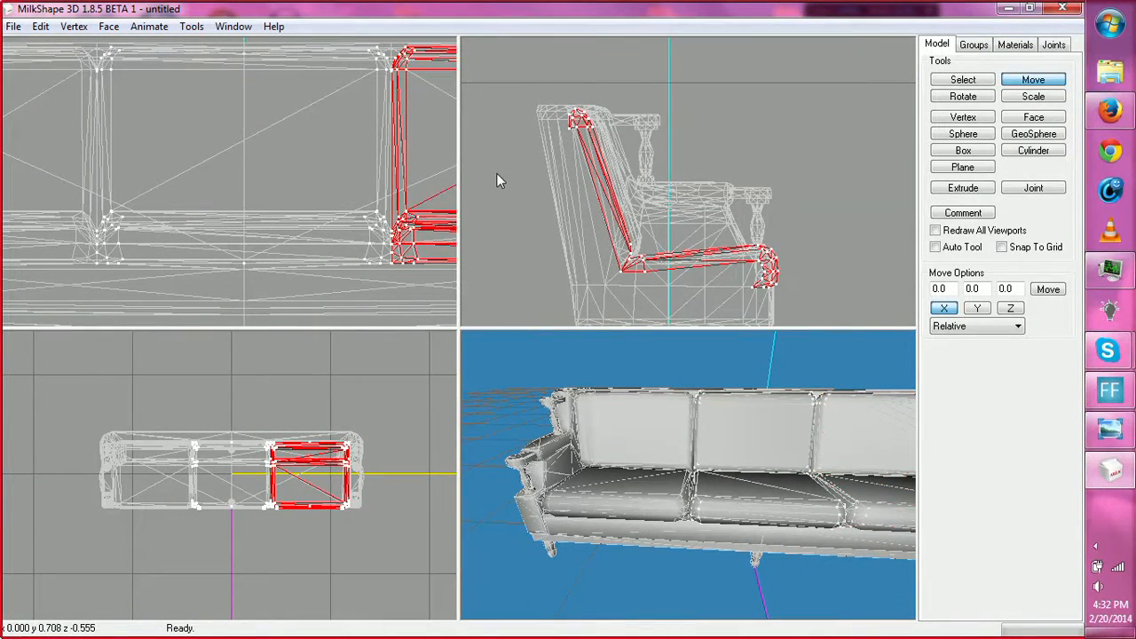
left_click_drag(420, 176, 104, 258)
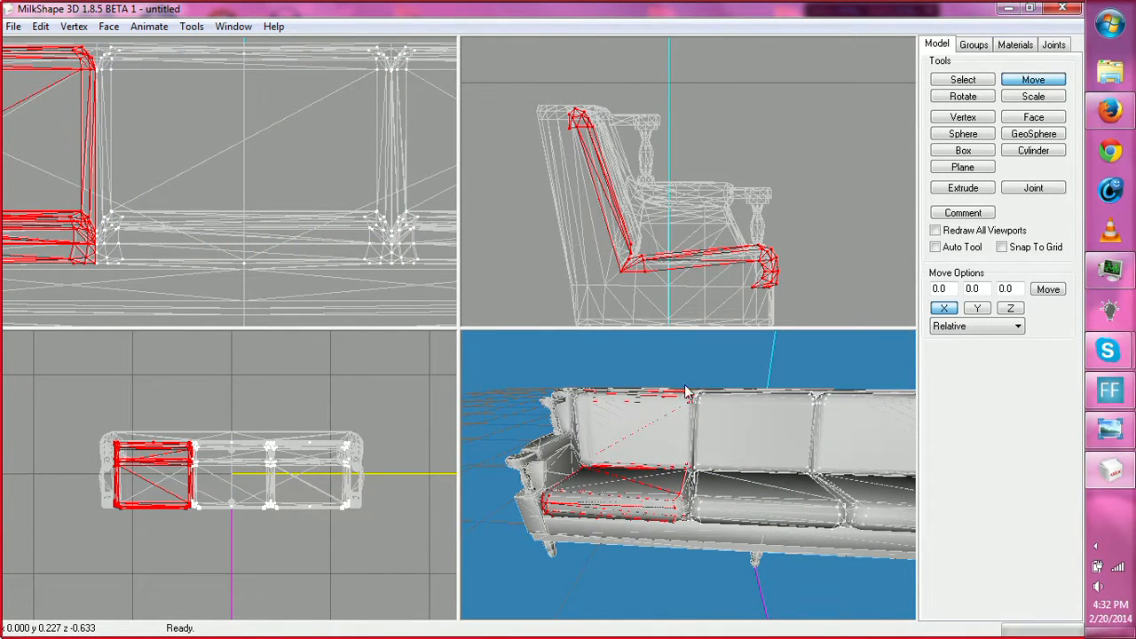
left_click_drag(686, 392, 689, 416)
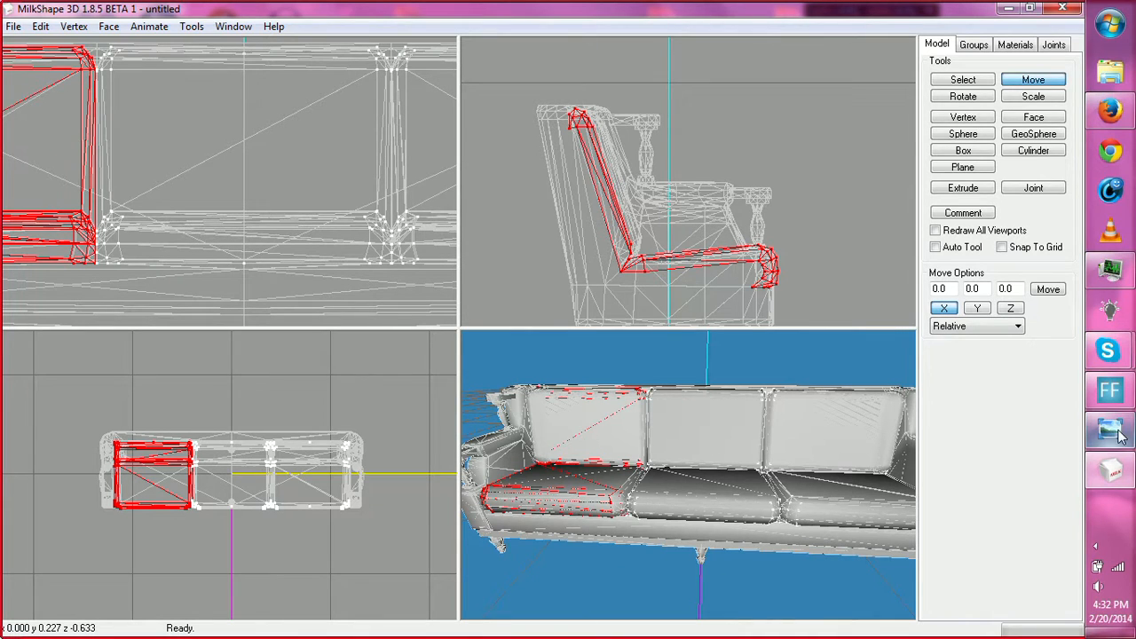
left_click(1110, 111)
left_click(753, 295)
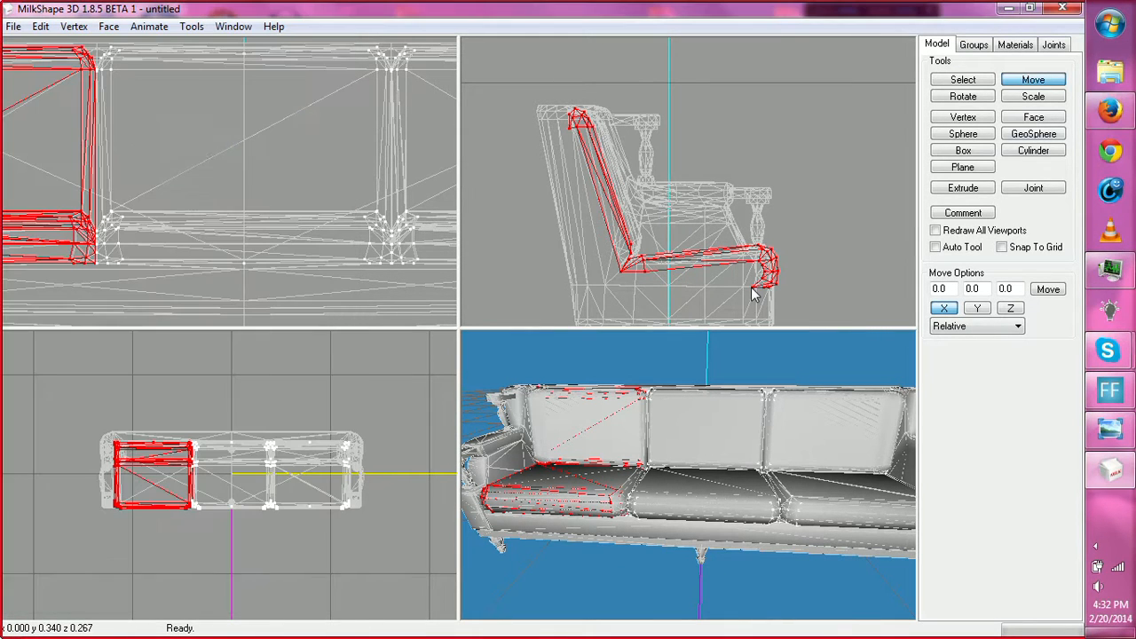
Step: Save the model as "couoch work" in the Couch folder inside Workshop
key("ctrl+s")
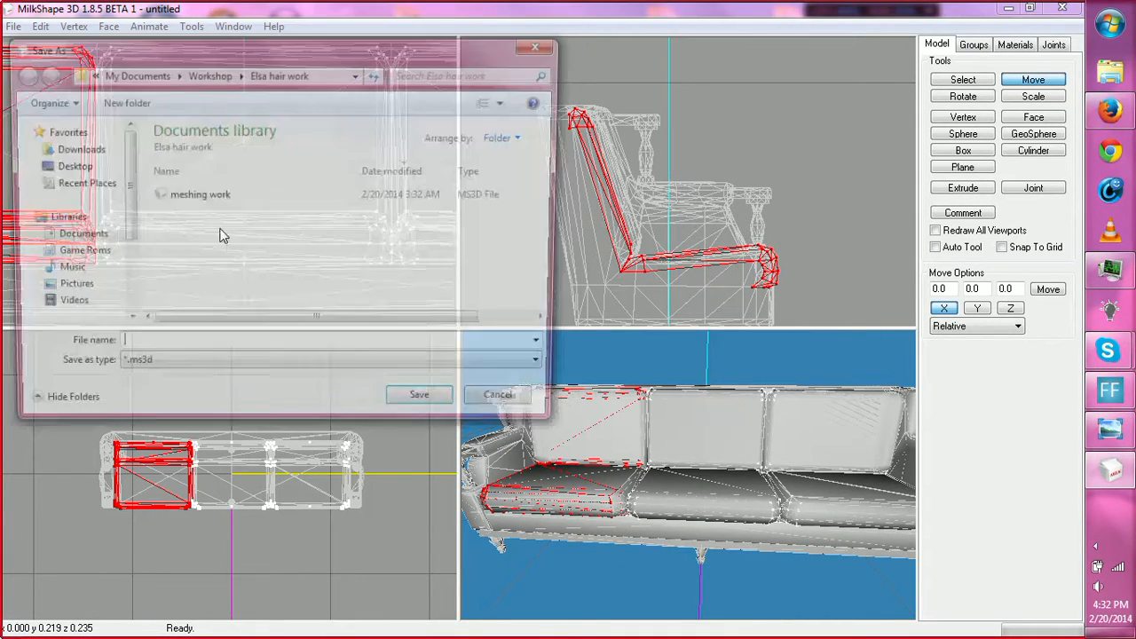
left_click(208, 73)
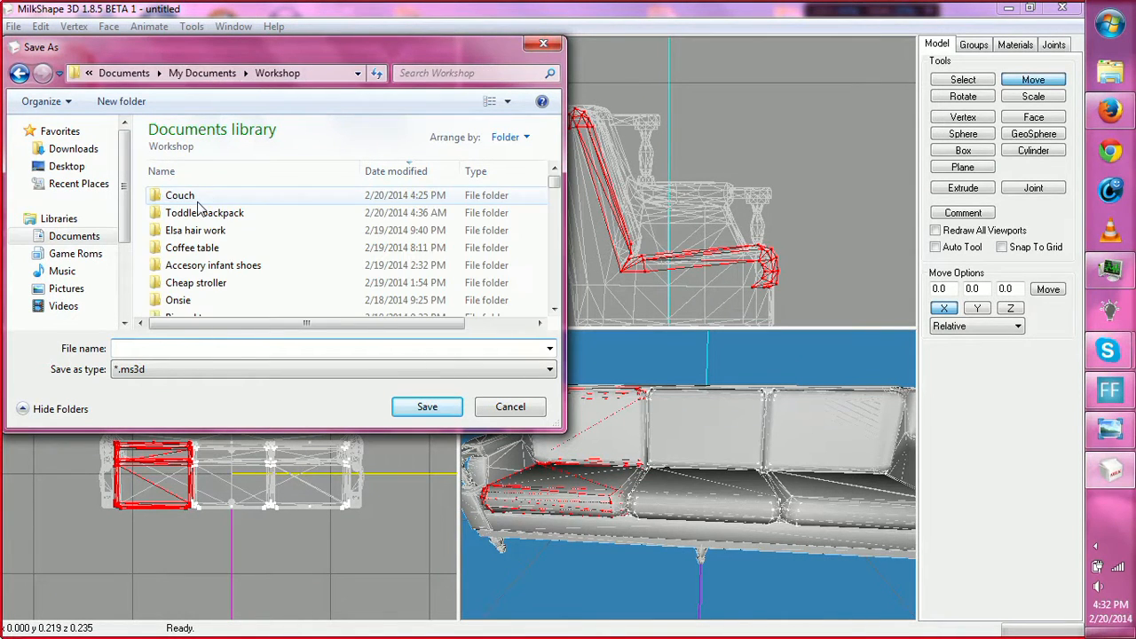
double_click(182, 195)
left_click(205, 347)
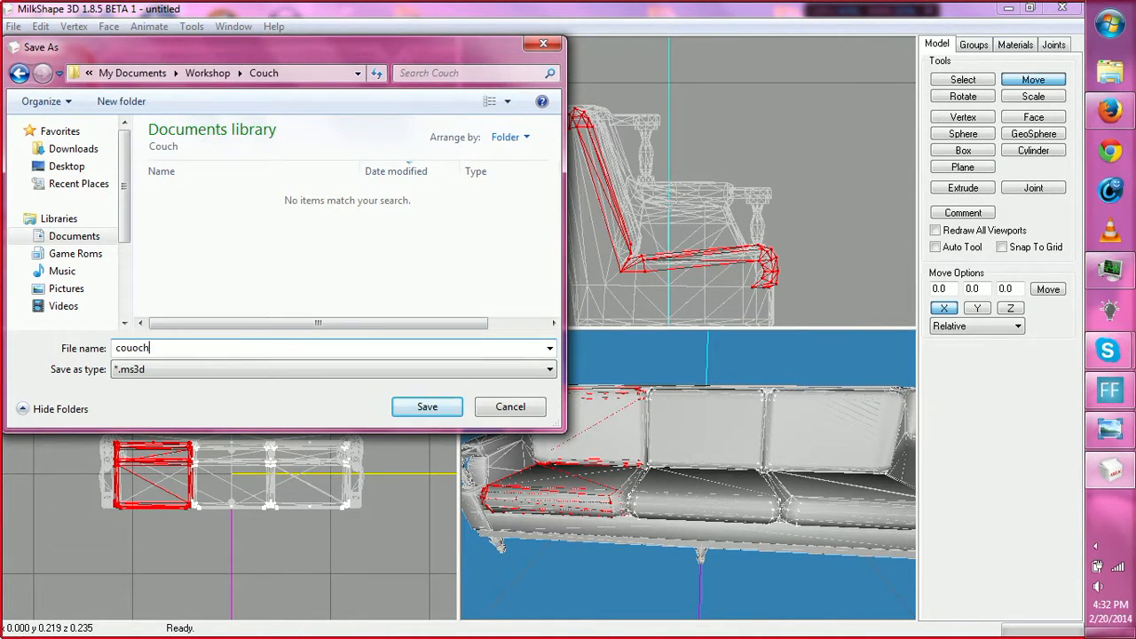
type("couoch work")
key("Return")
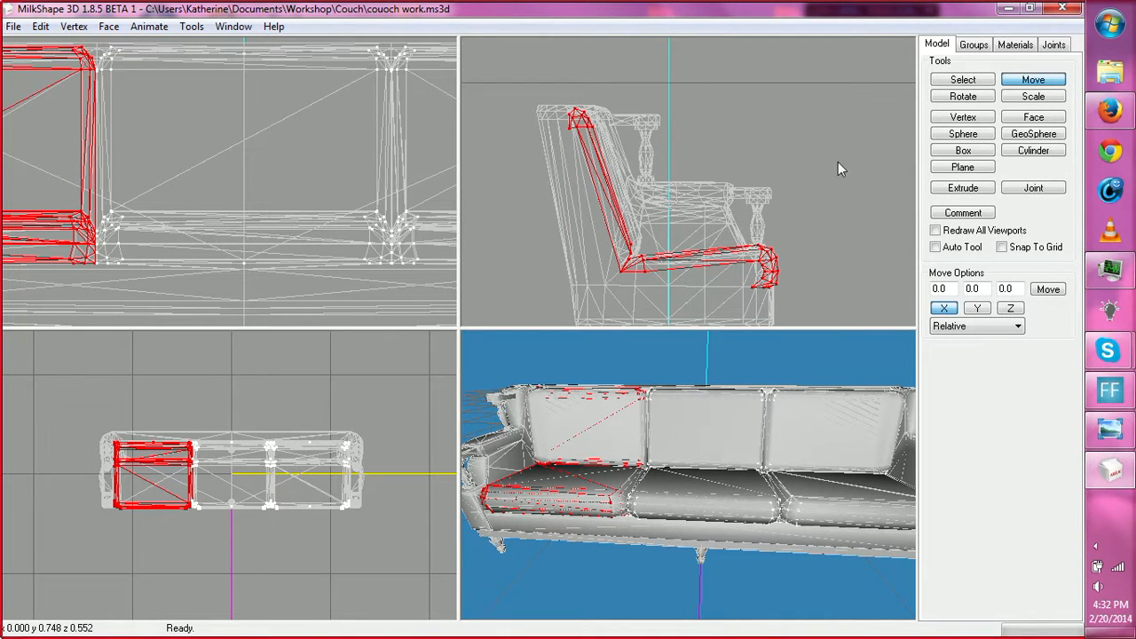
Step: Select all visible cushion vertices in the side view and hide them
left_click(949, 80)
left_click_drag(526, 71, 844, 318)
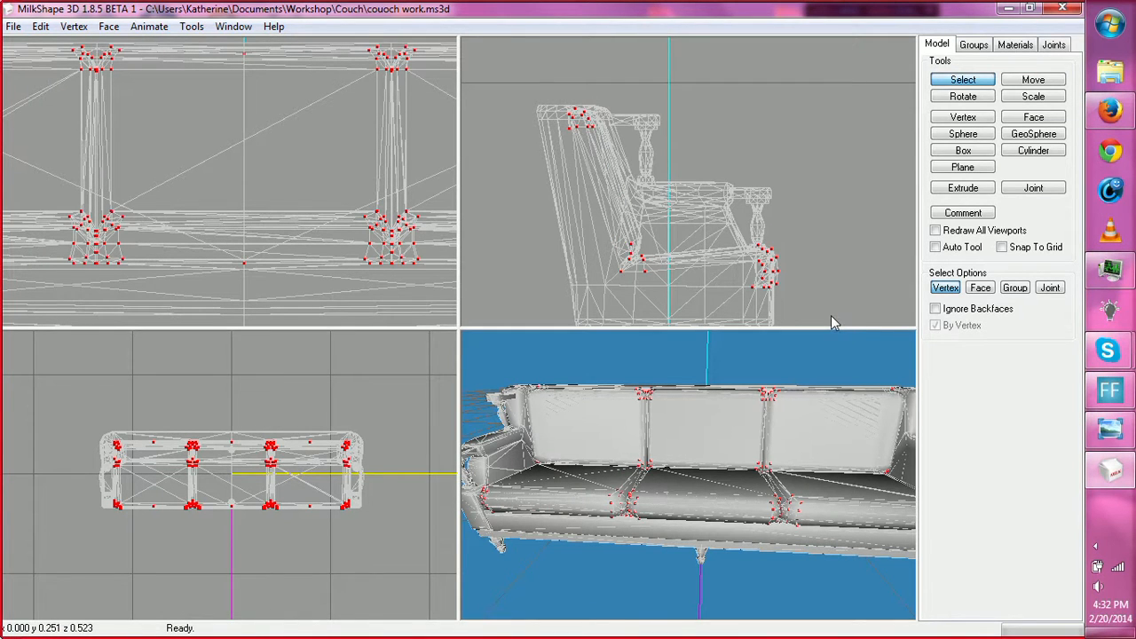
left_click(829, 312)
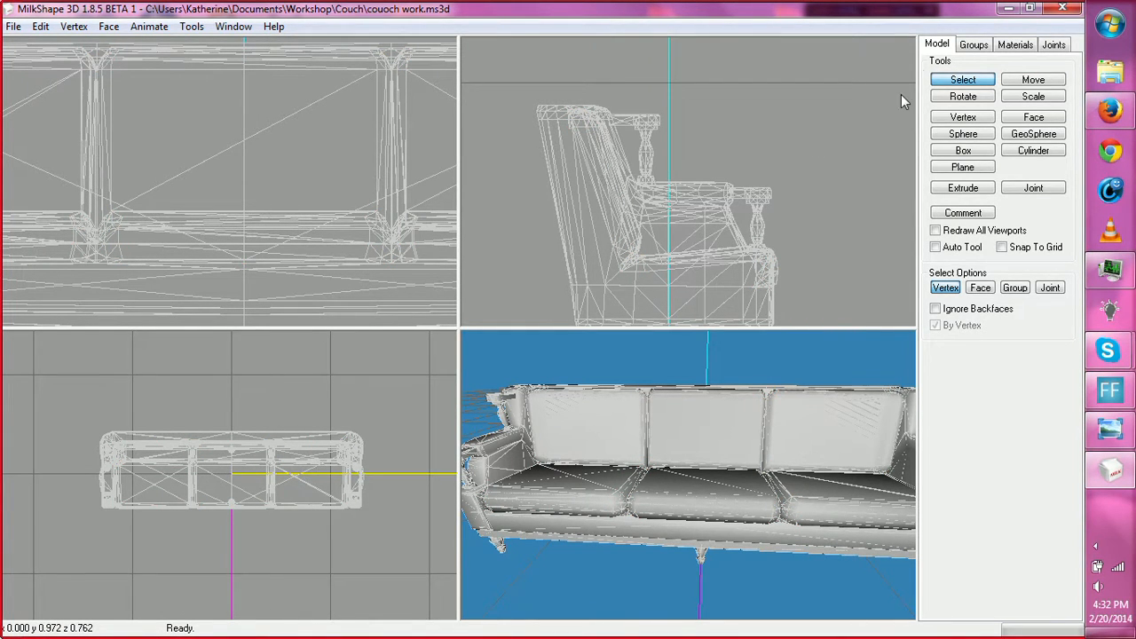
Step: Select the groups Regroup00, Duplicate03 and Duplicate04 together and regroup the three cushions into one group
left_click(974, 46)
left_click(970, 85)
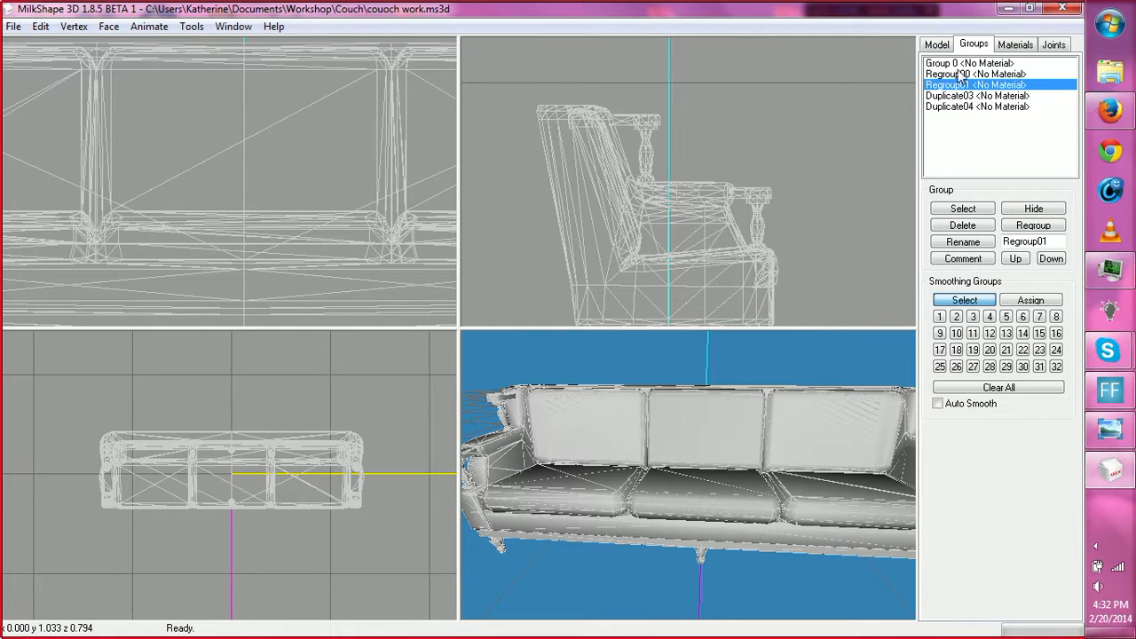
left_click(960, 75)
left_click(963, 208)
left_click(961, 96)
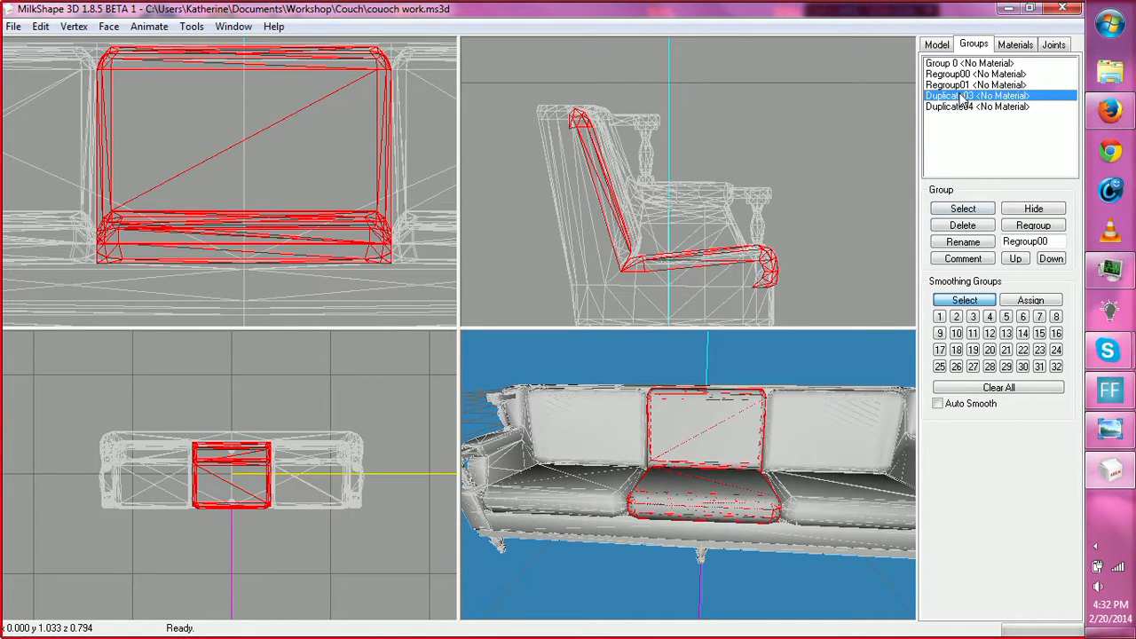
left_click(963, 209)
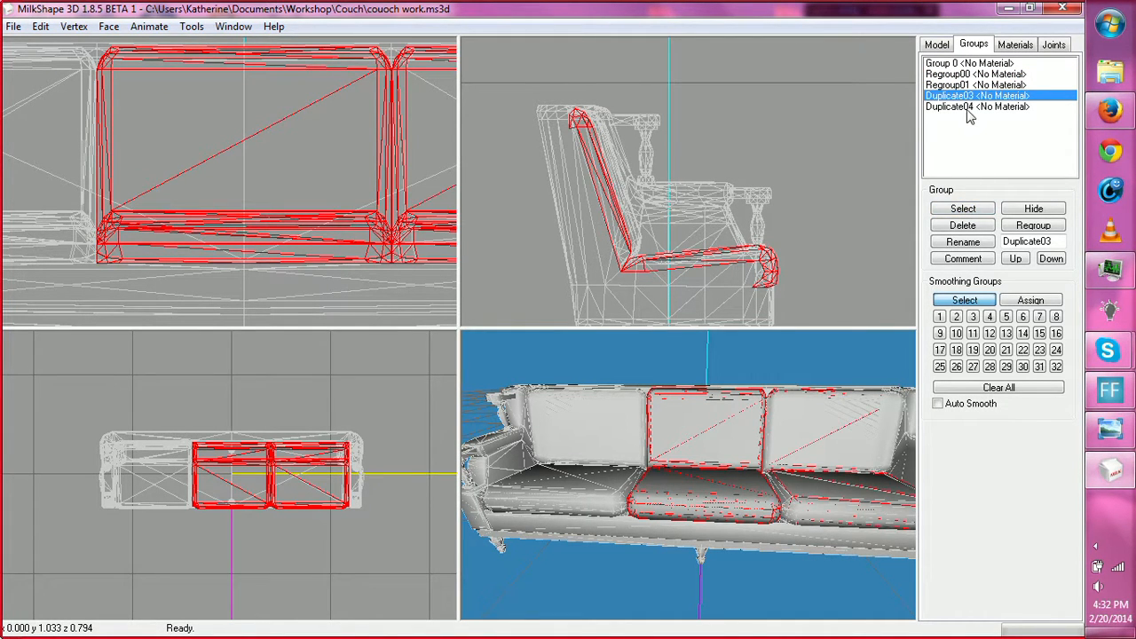
left_click(969, 108)
left_click(963, 210)
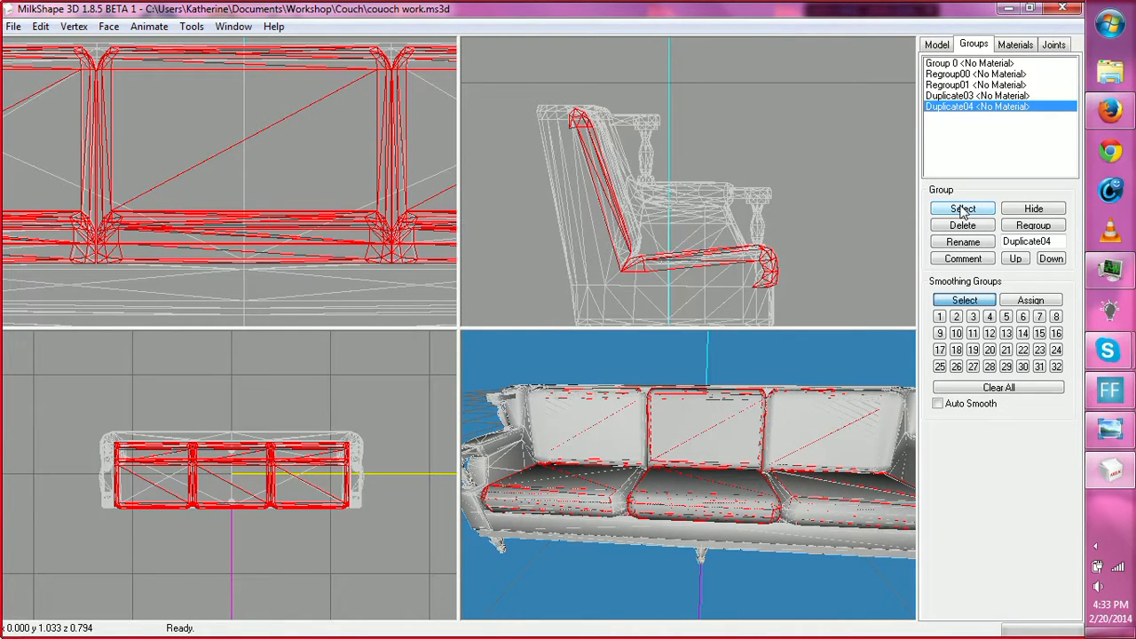
left_click(1030, 228)
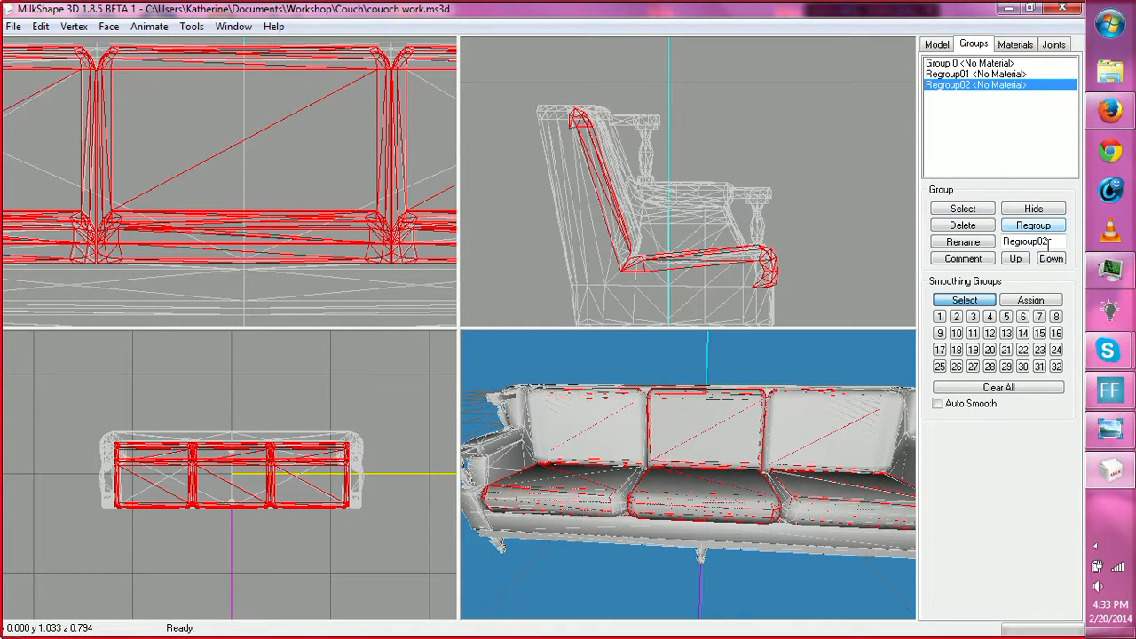
Step: Rename the combined cushion group as "cushion" and clear the selection
left_click_drag(1054, 244, 1007, 255)
type("cushion")
left_click(962, 242)
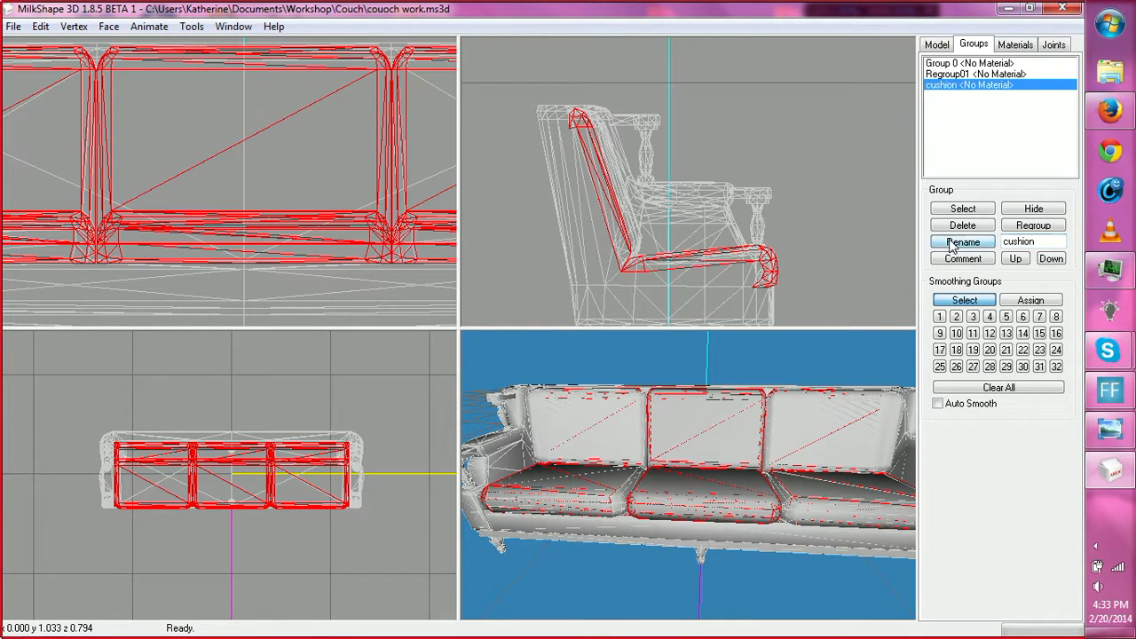
left_click(824, 203)
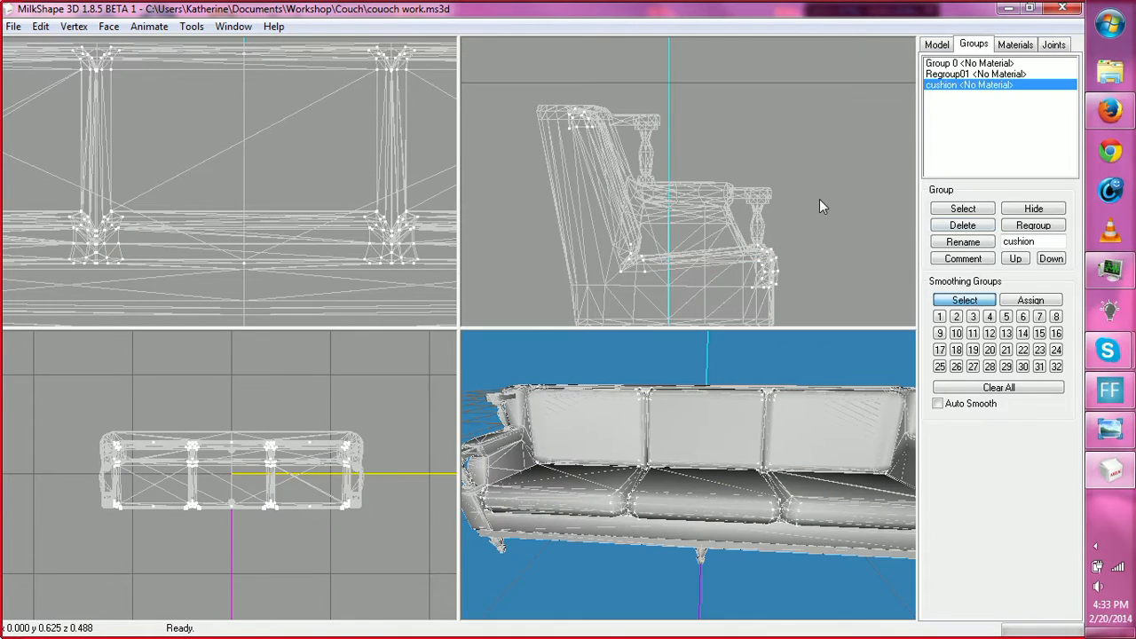
Step: Try hiding the cushion vertices selected in the side view, and undo the hiding
left_click(938, 44)
left_click_drag(548, 92, 825, 333)
key("ctrl+h")
left_click_drag(811, 284, 808, 229, "ctrl")
key("ctrl+z")
Step: Compare the sofa mesh from several angles in the 3D view with the couch reference photo
left_click_drag(674, 539, 722, 520)
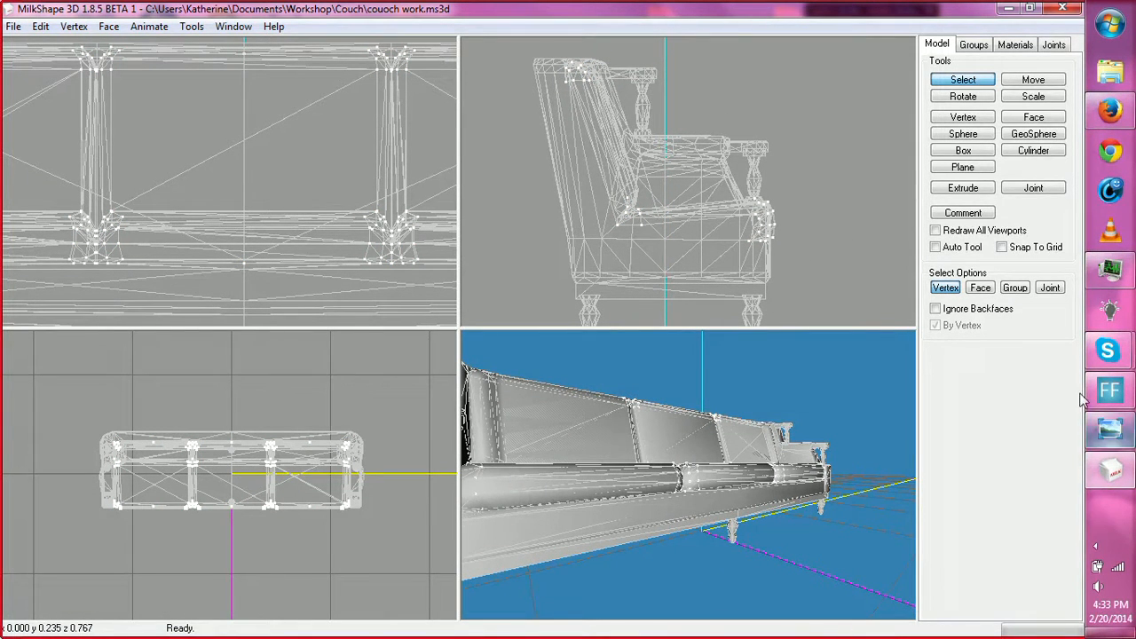
left_click(1100, 430)
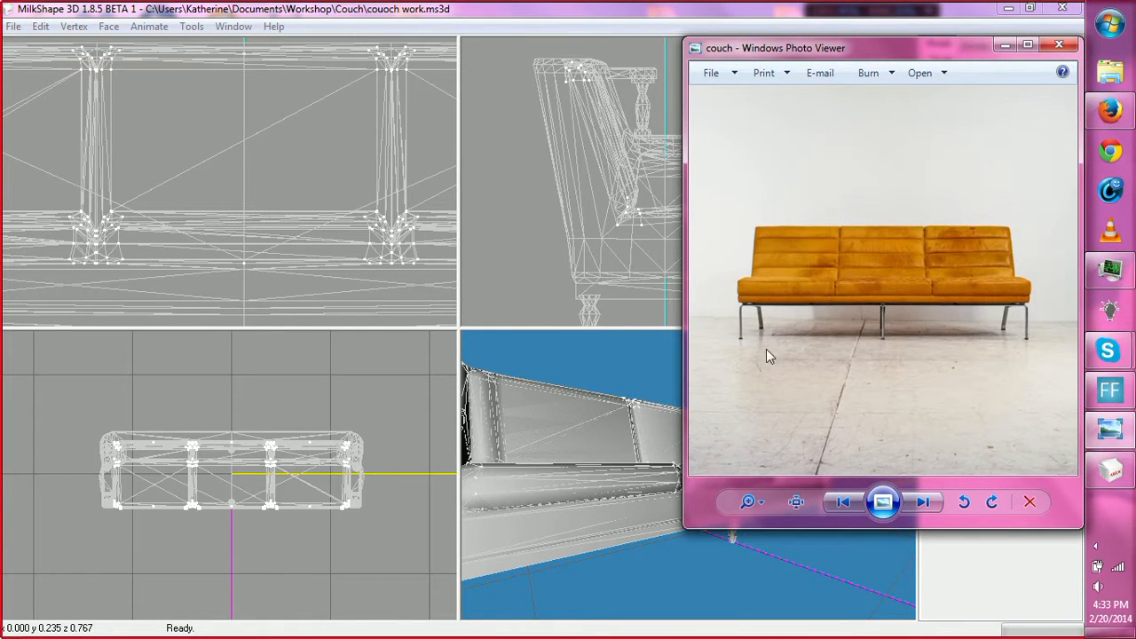
left_click_drag(557, 488, 616, 467)
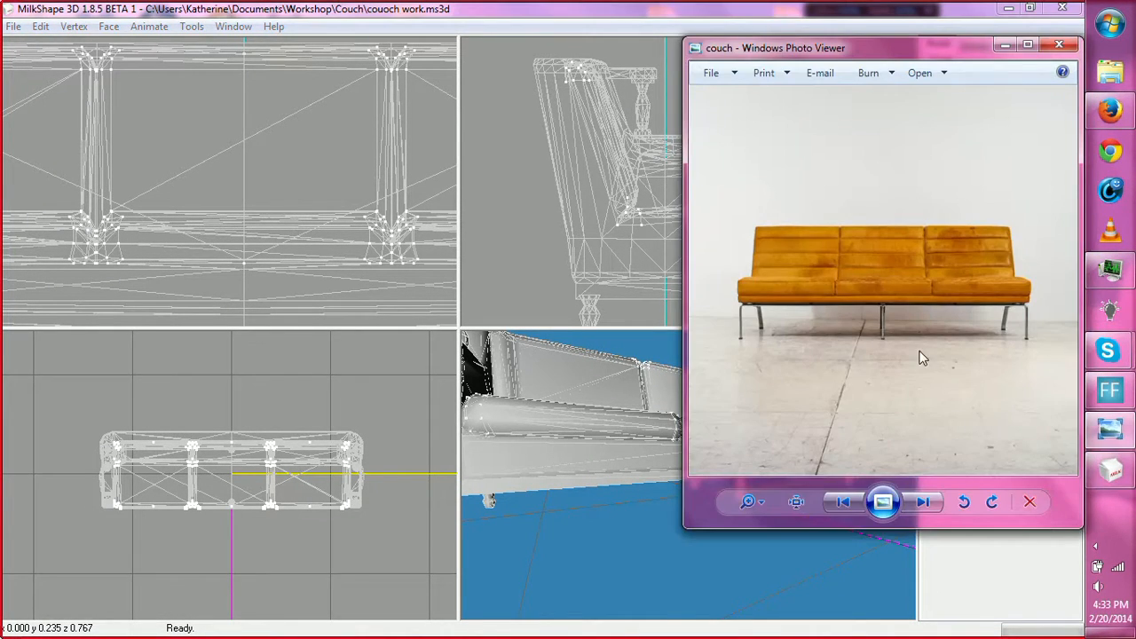
left_click_drag(587, 507, 724, 503)
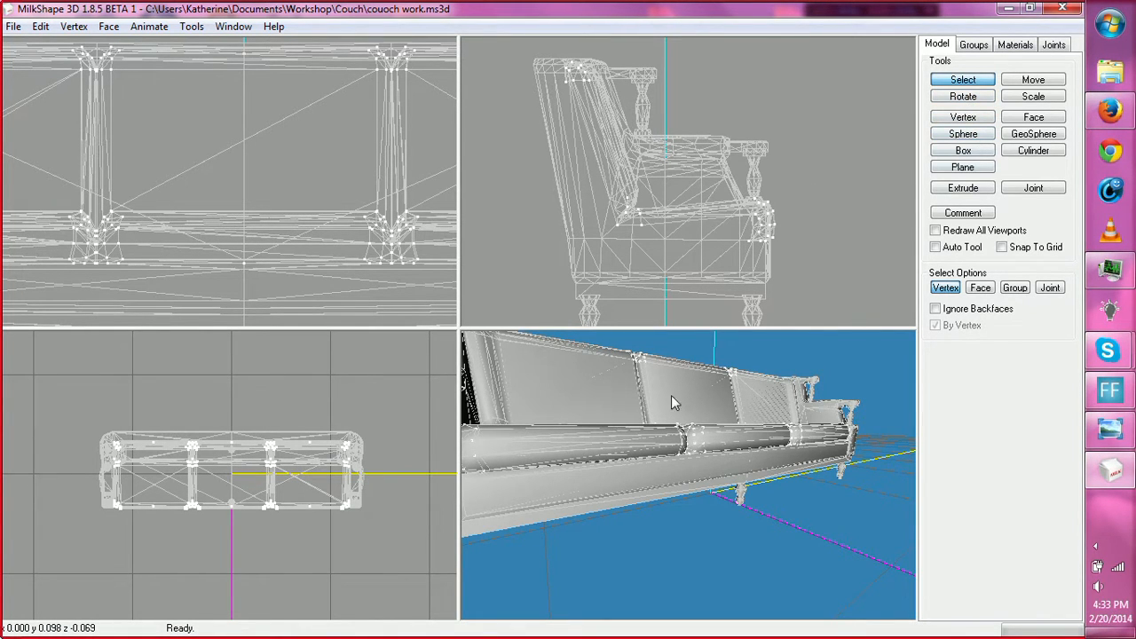
mouse_move(695, 434)
left_mouse_down()
mouse_move(621, 453)
mouse_move(667, 433)
mouse_move(710, 435)
left_mouse_up()
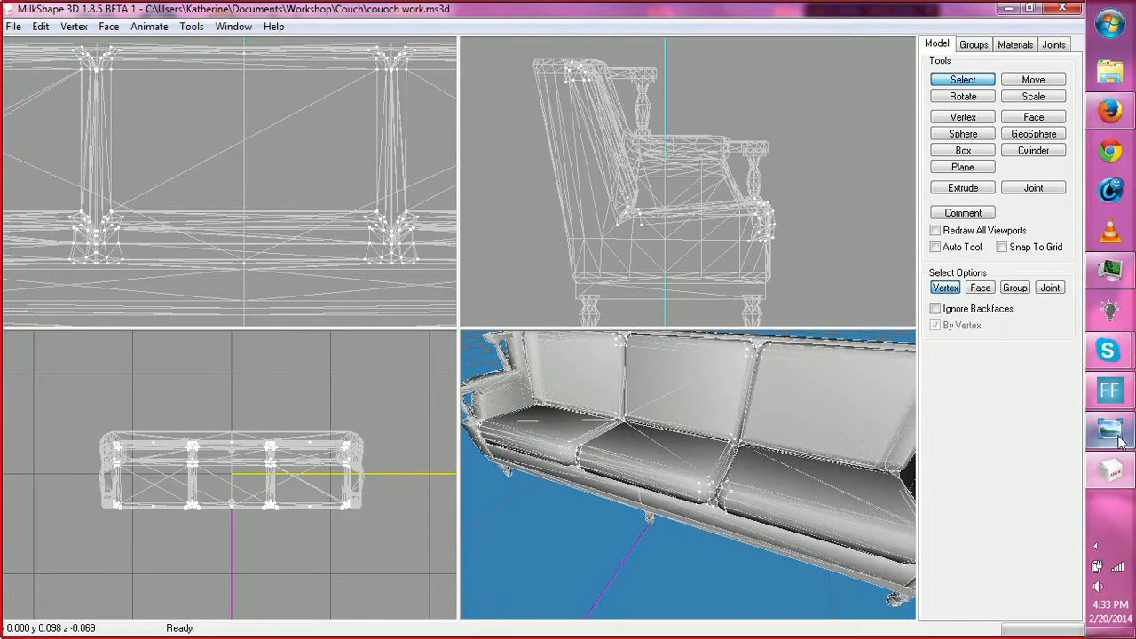
left_click(1110, 430)
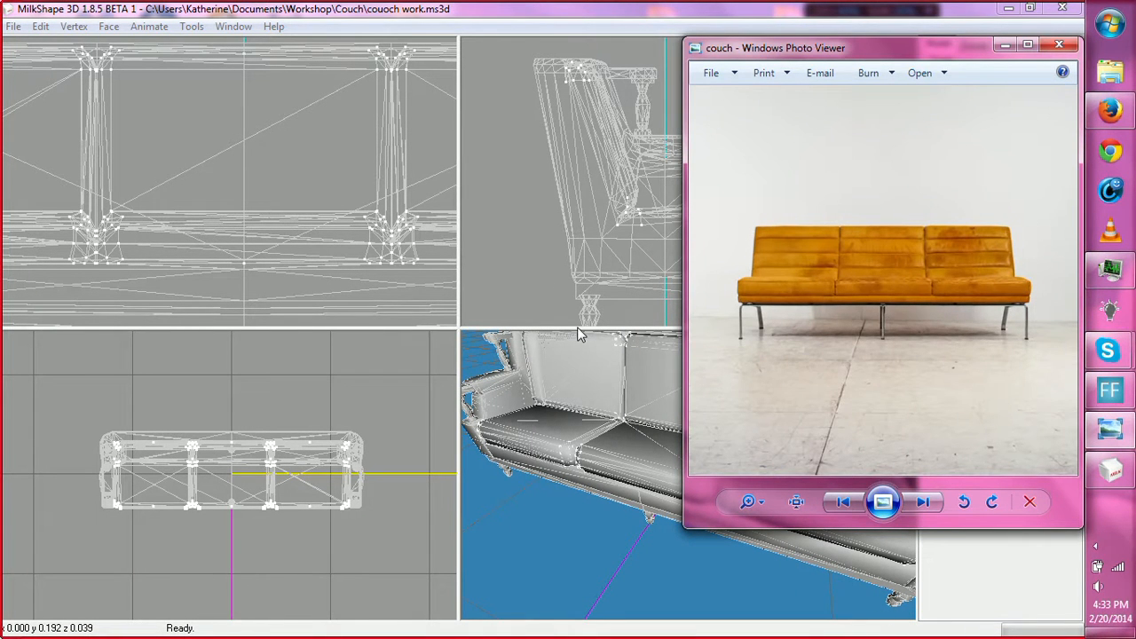
left_click(594, 370)
left_click_drag(594, 370, 605, 484)
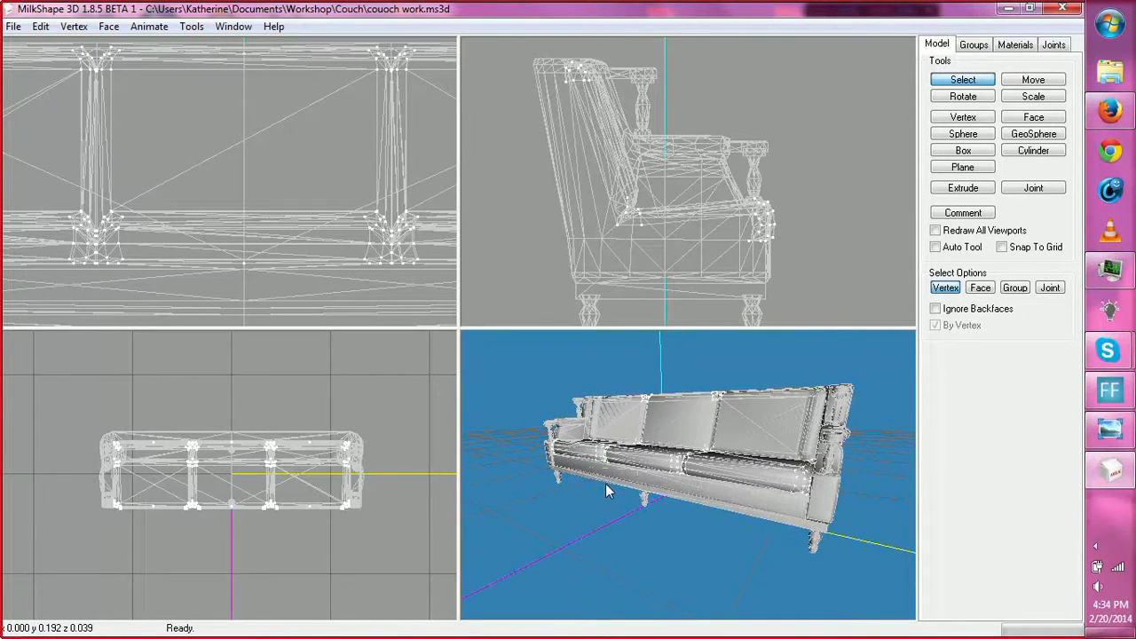
Step: Read the Twitch chat in Firefox and return to the sofa model in MilkShape 3D
left_click(1110, 110)
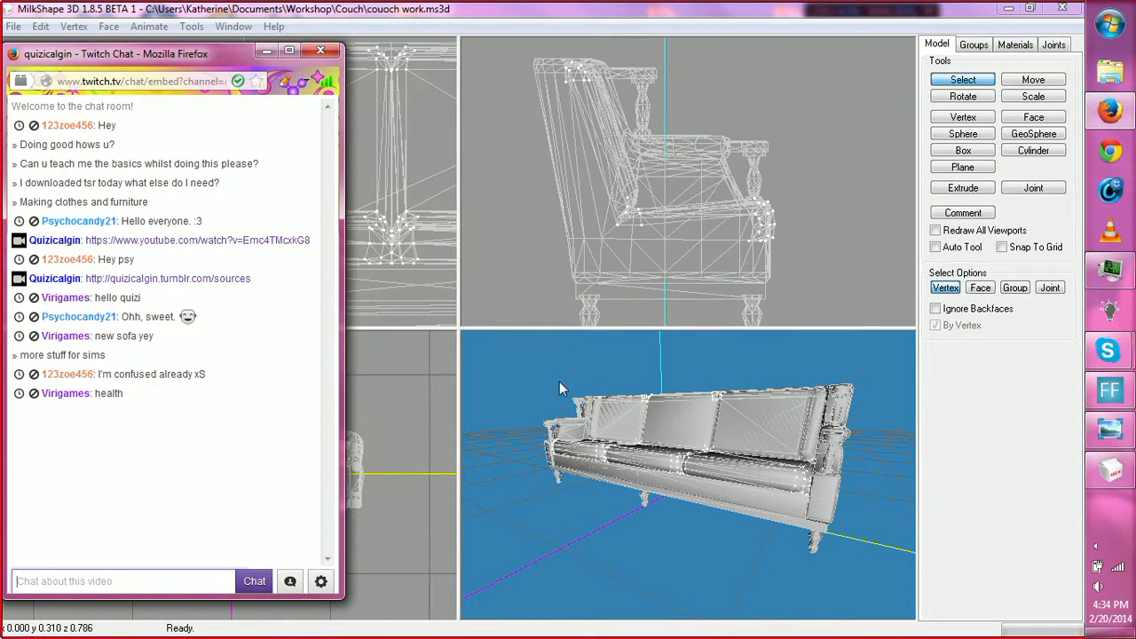
left_click(639, 543)
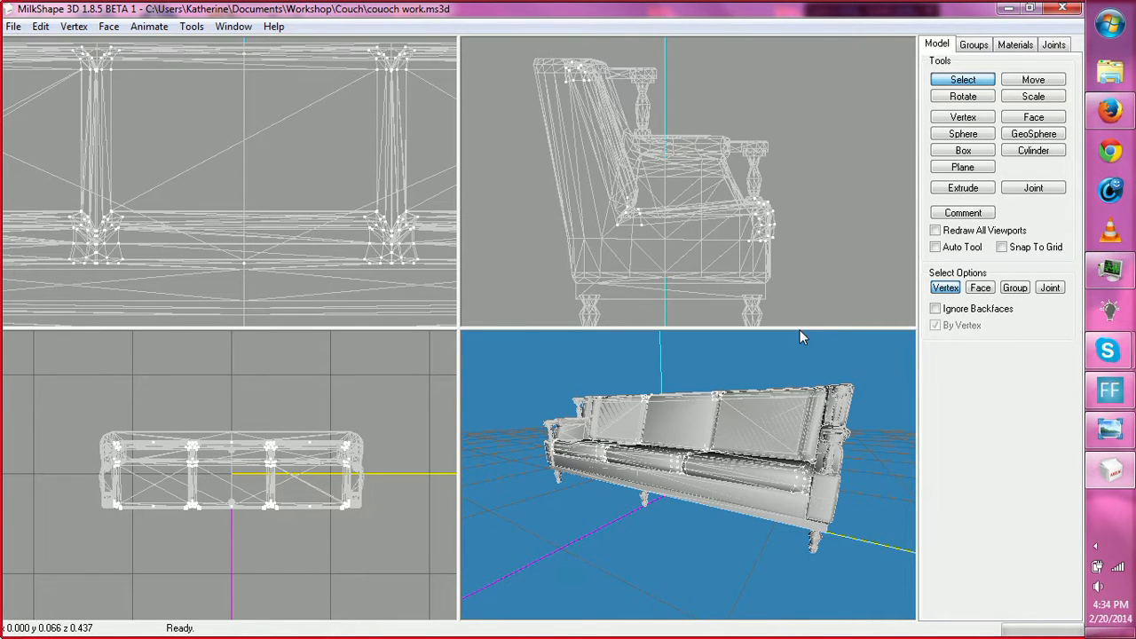
left_click_drag(693, 475, 670, 506)
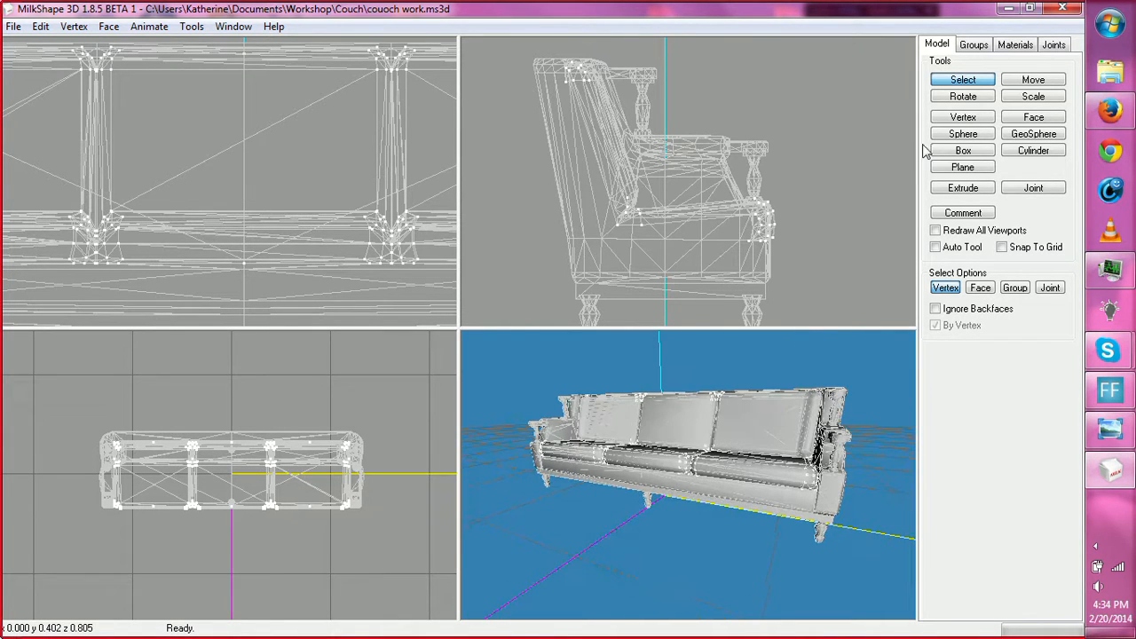
Step: Draw two trial boxes one after another in front of the sofa in the side view, deleting each one
left_click(963, 151)
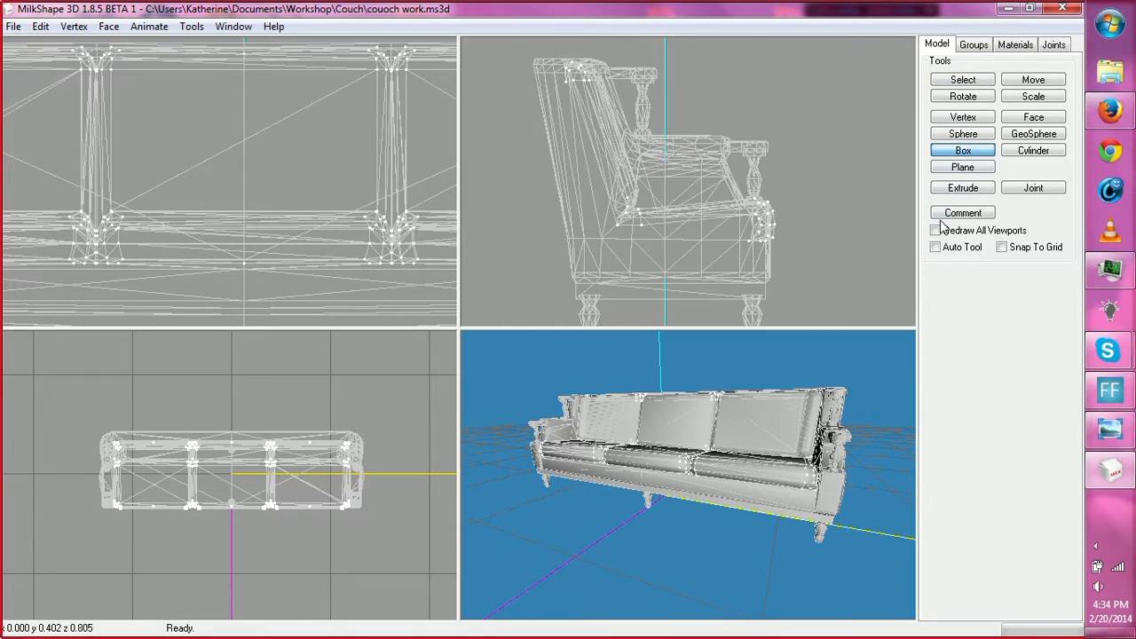
left_click_drag(775, 129, 815, 200)
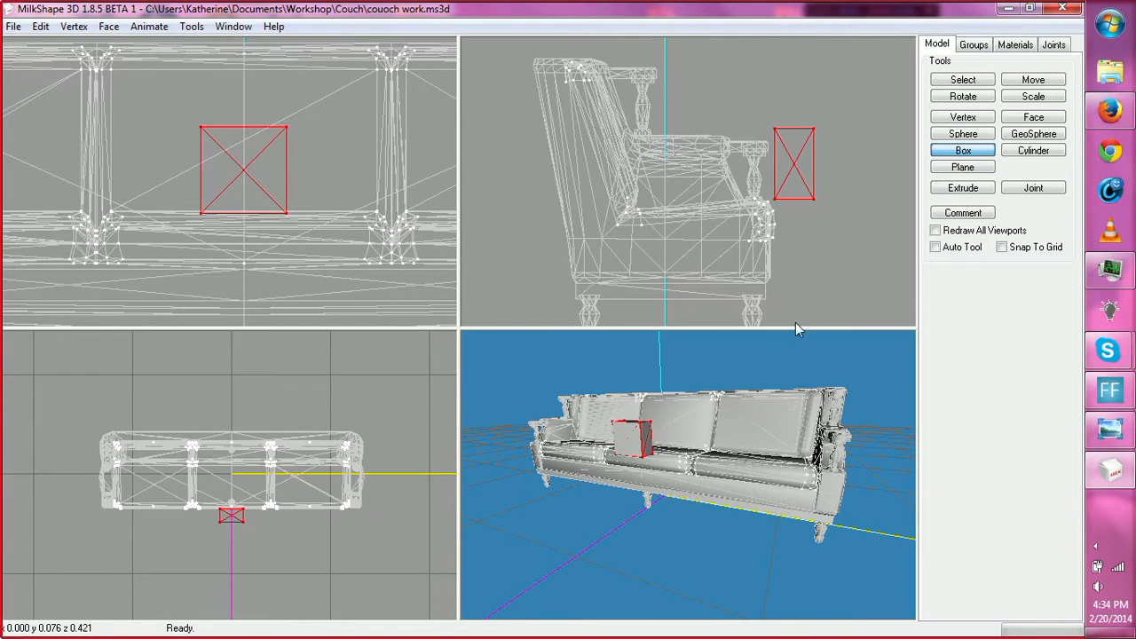
left_click_drag(746, 377, 744, 435)
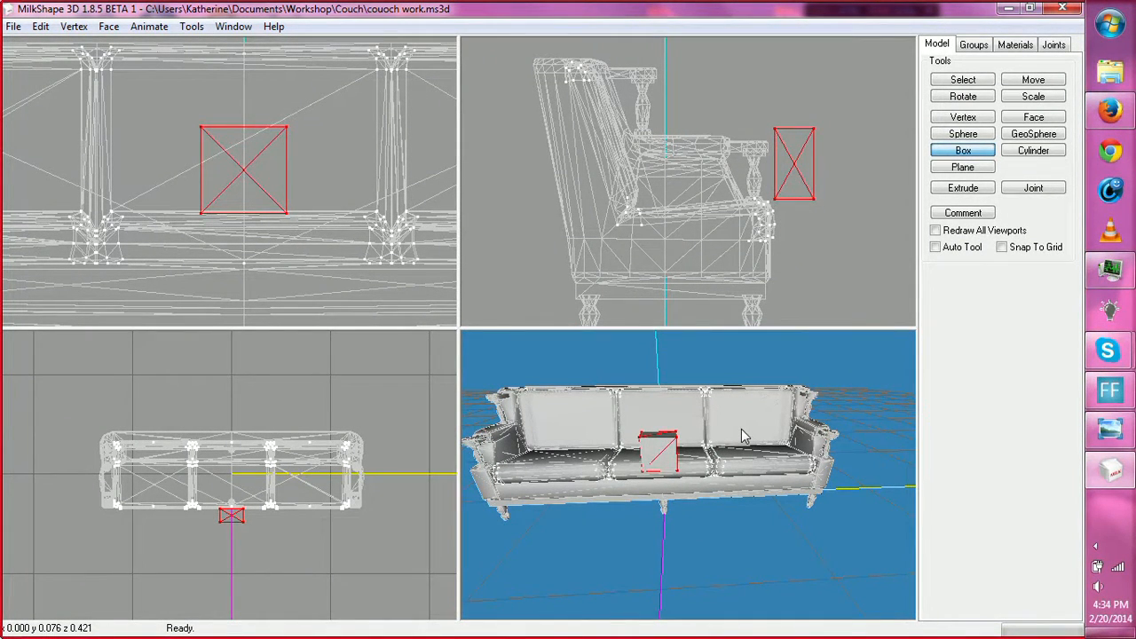
key("Delete")
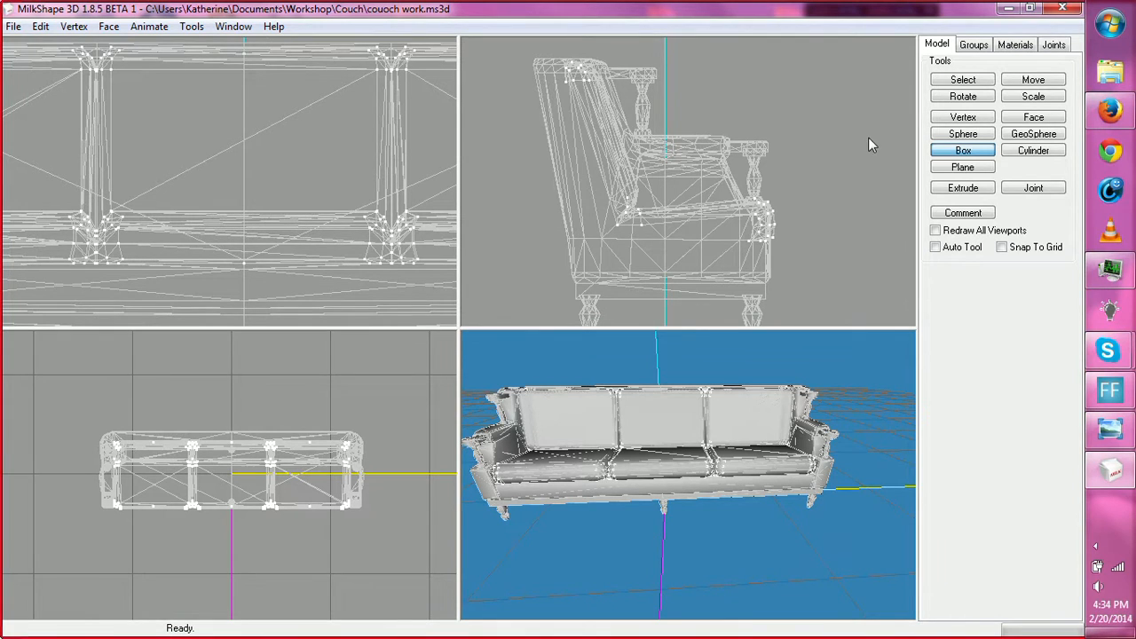
left_click_drag(859, 104, 899, 181)
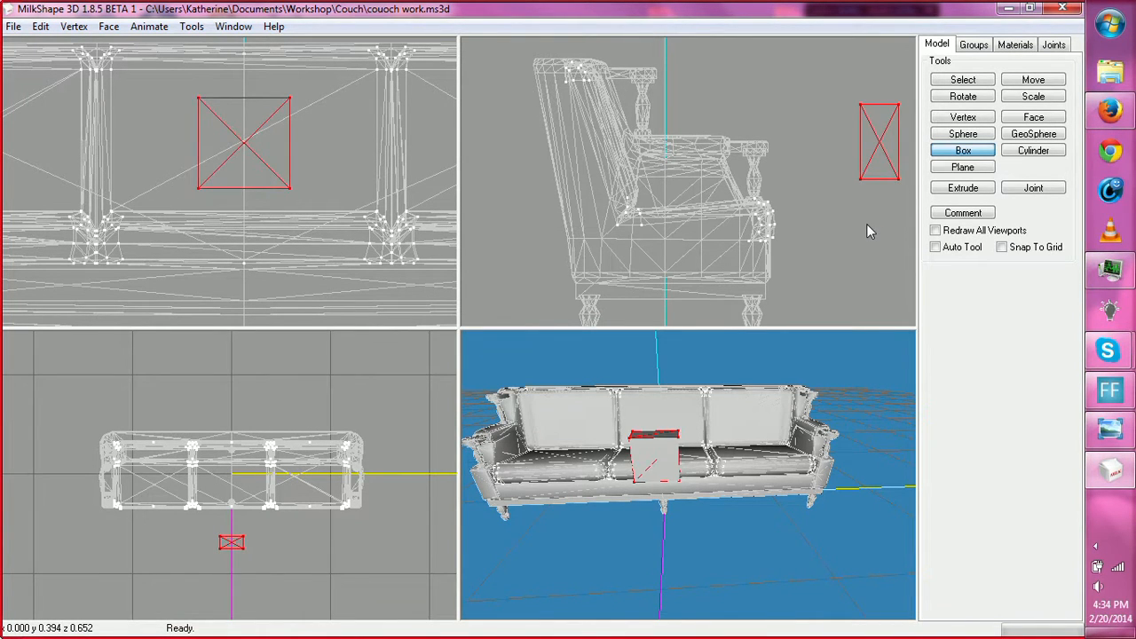
key("Delete")
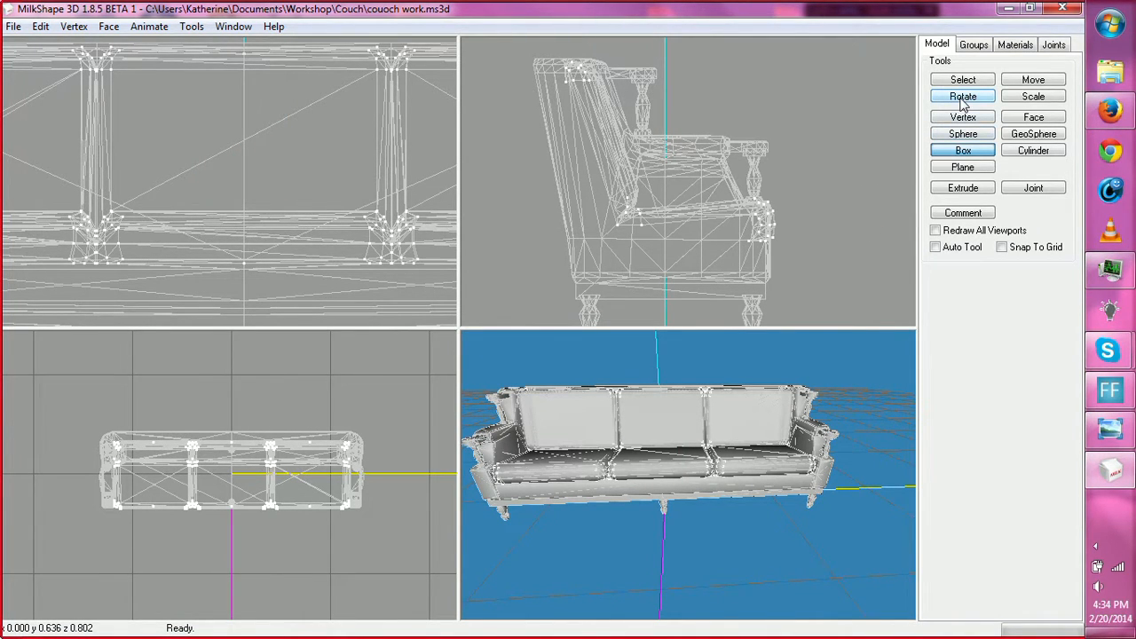
Step: Try drawing a small plane with 3 HDivs and 5 VDivs in front of the sofa, and undo it
left_click(956, 169)
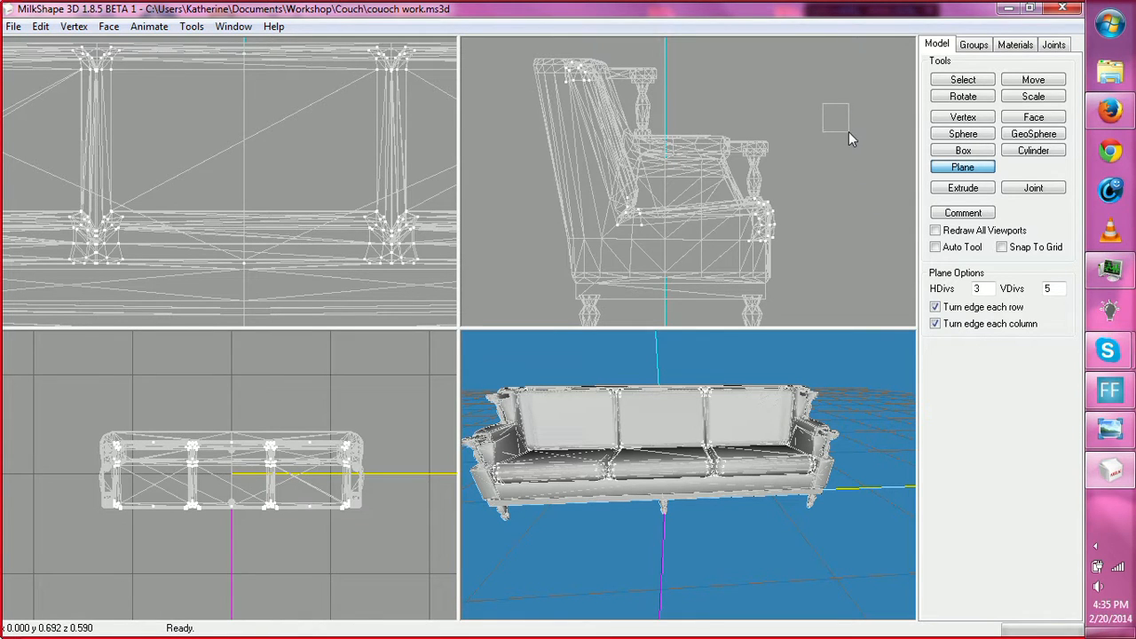
left_click_drag(848, 133, 848, 135)
key("ctrl+z")
Step: Open Tumblr in Firefox and browse the #s3ccwishes tag down to the orange three-seater sofa post
right_click(1100, 111)
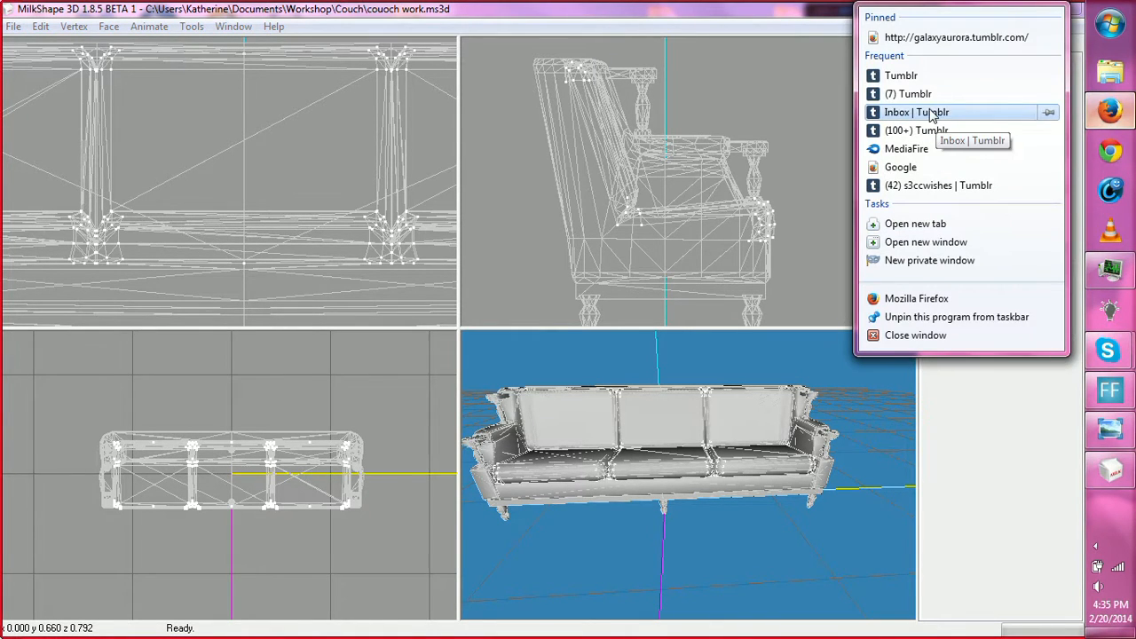
left_click(914, 78)
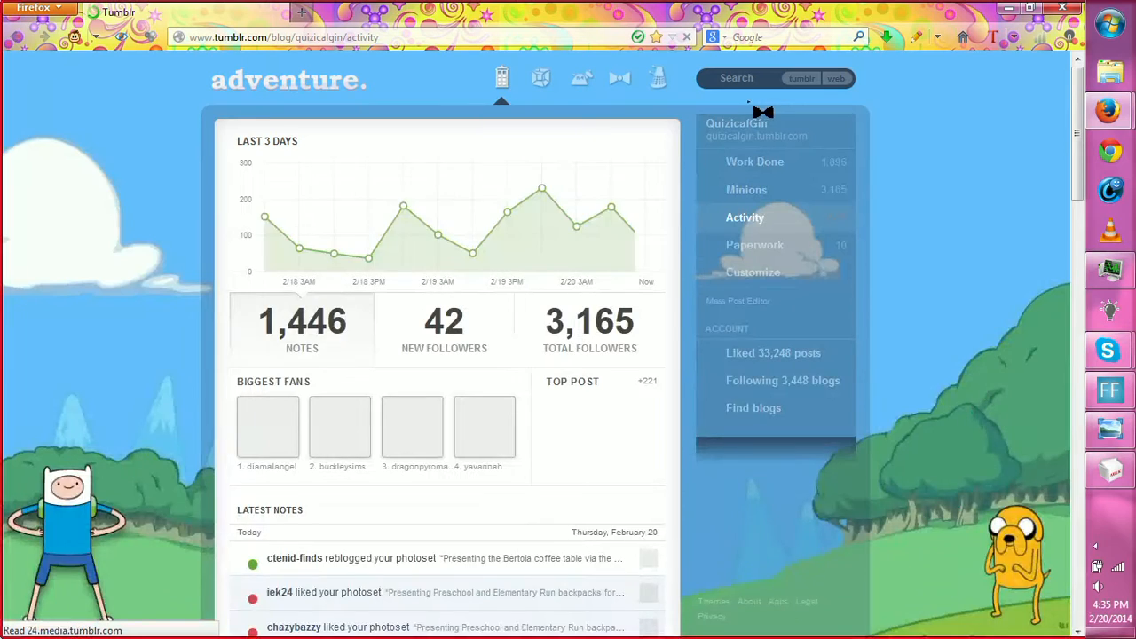
left_click(754, 78)
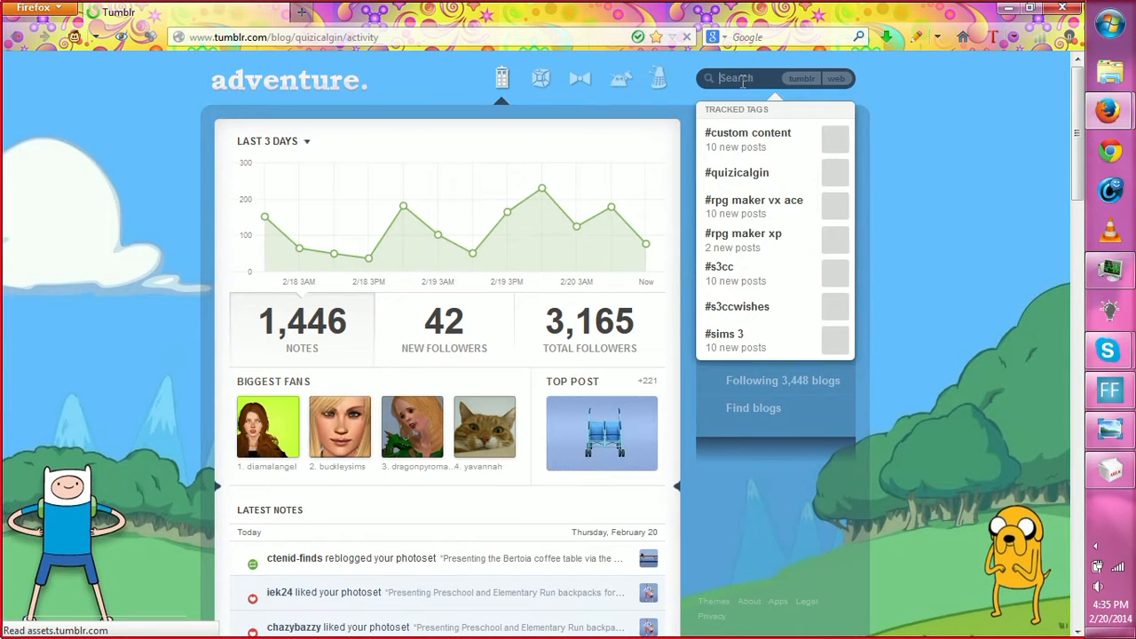
left_click(736, 307)
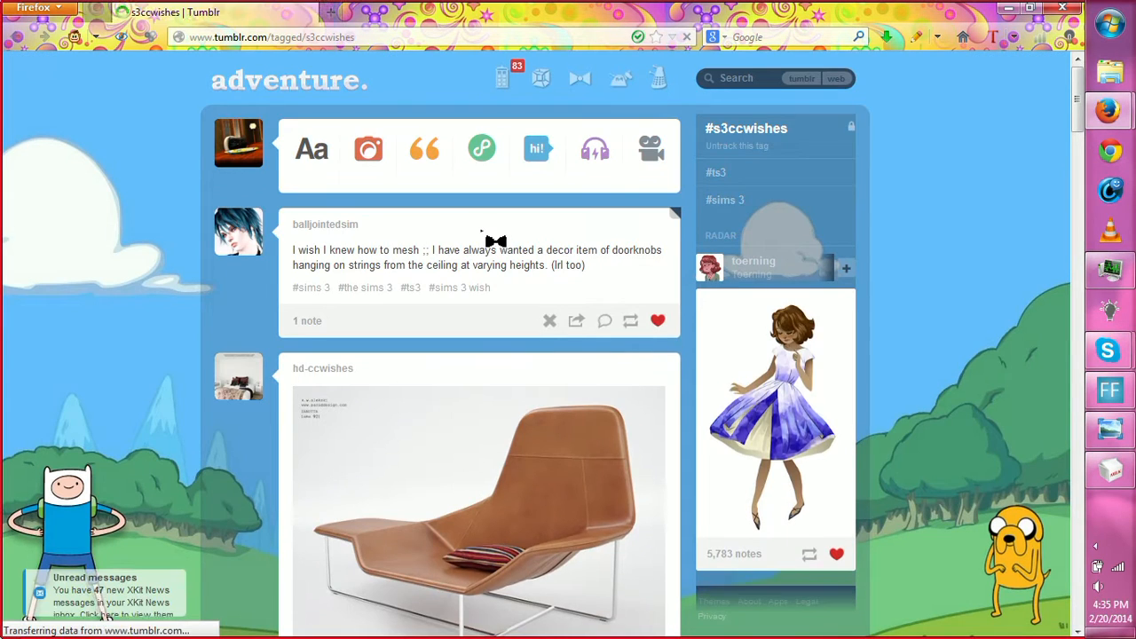
scroll(479, 240, "down", 9)
scroll(495, 242, "down", 10)
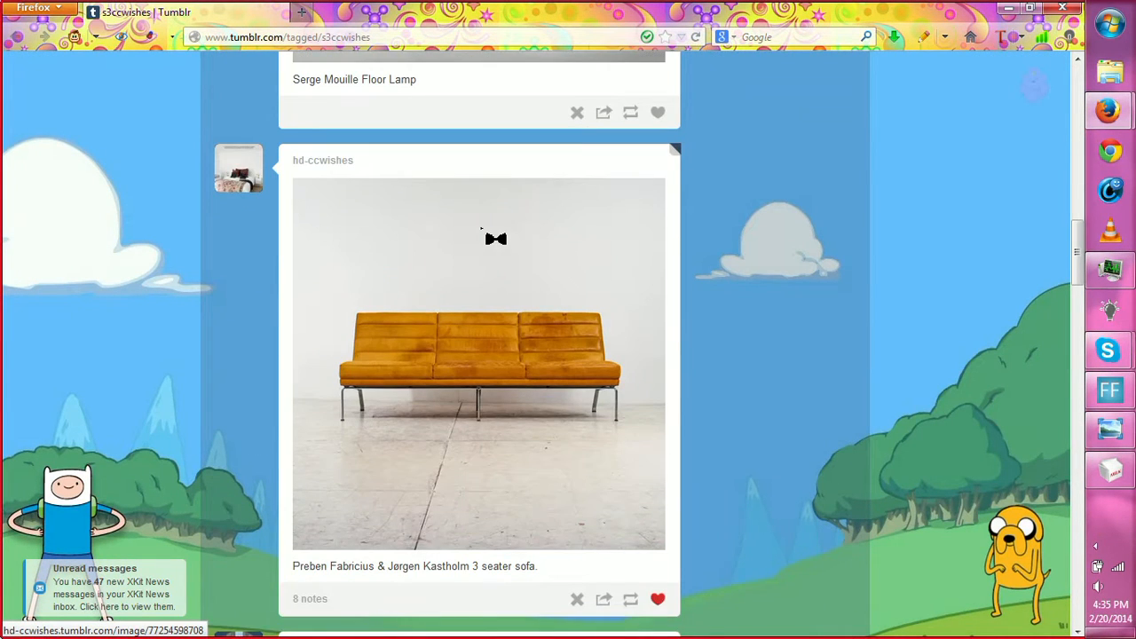
scroll(497, 232, "down", 1)
scroll(497, 231, "down", 1)
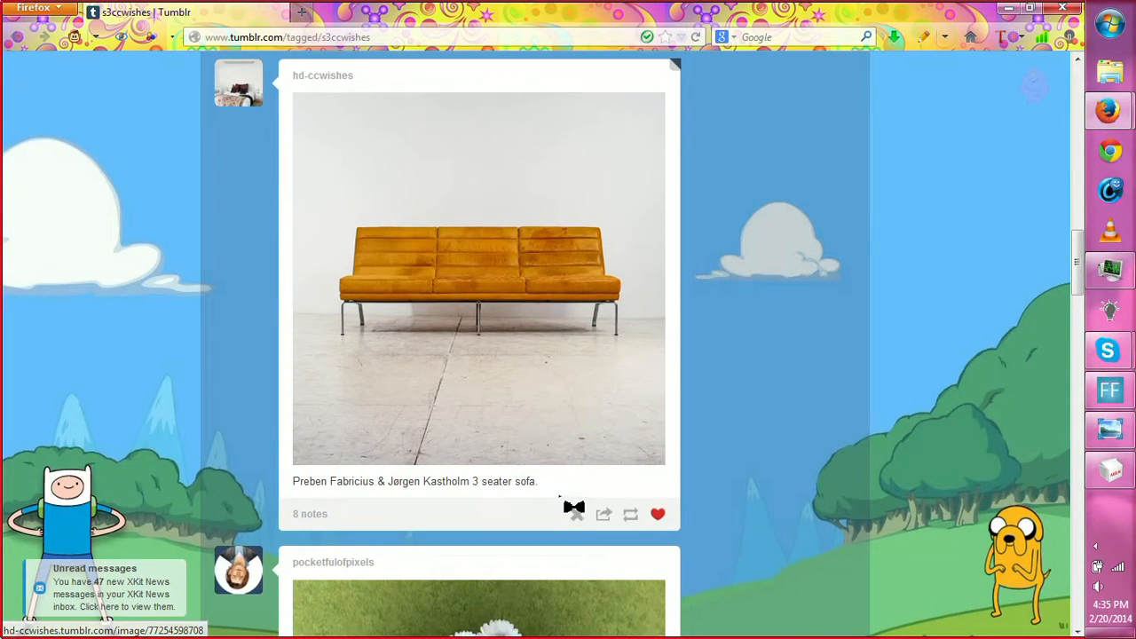
Step: Copy the sofa post's caption "Preben Fabricius & Jørgen Kastholm 3 seater sofa."
left_click_drag(559, 499, 309, 495)
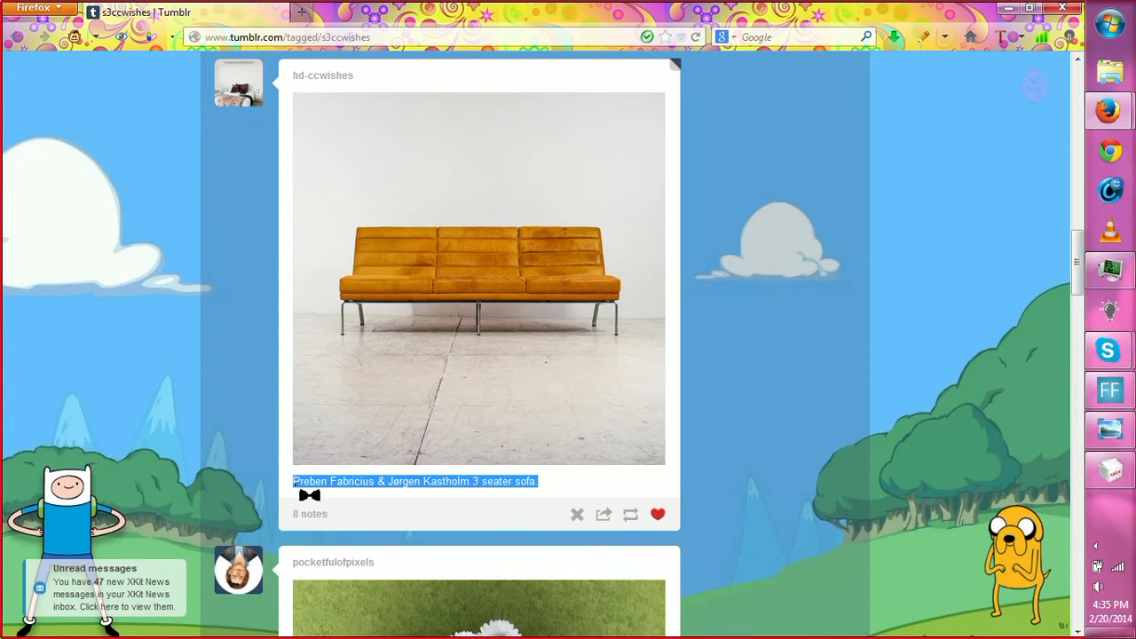
right_click(309, 496)
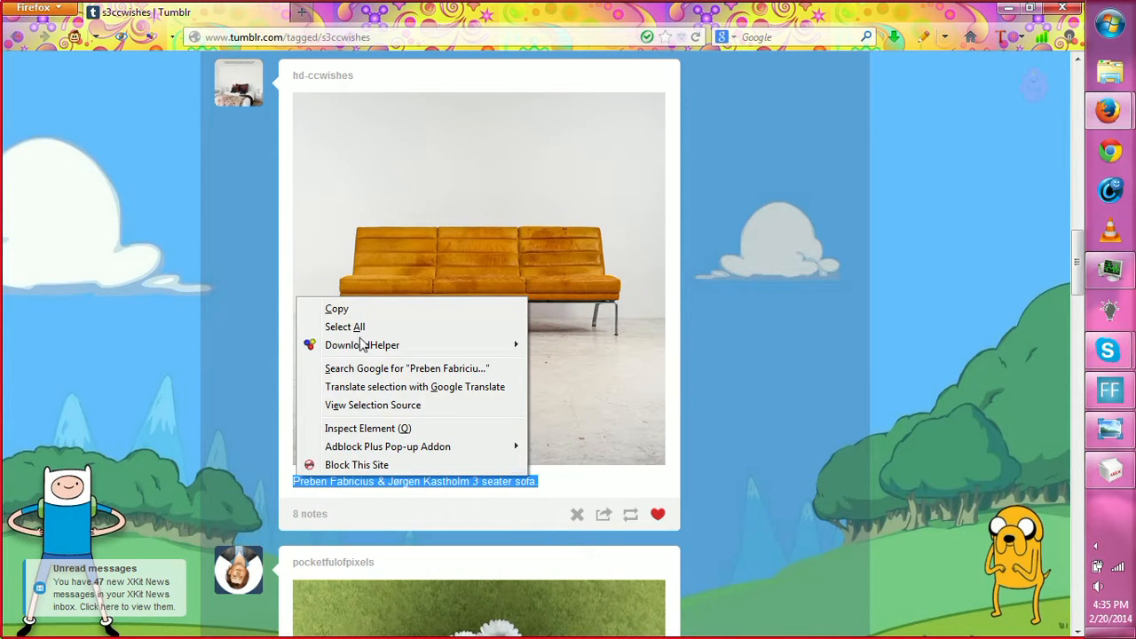
left_click(351, 311)
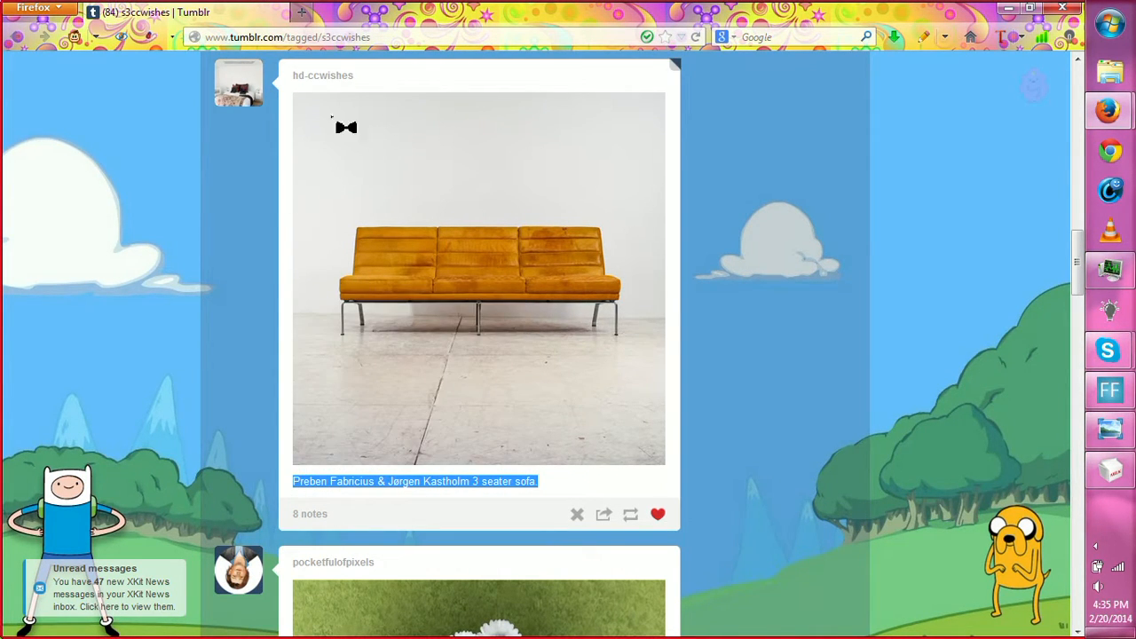
Step: Search Google Images for the copied sofa caption in a new tab and preview the orange chair seen from the side
left_click(302, 13)
left_click(566, 245)
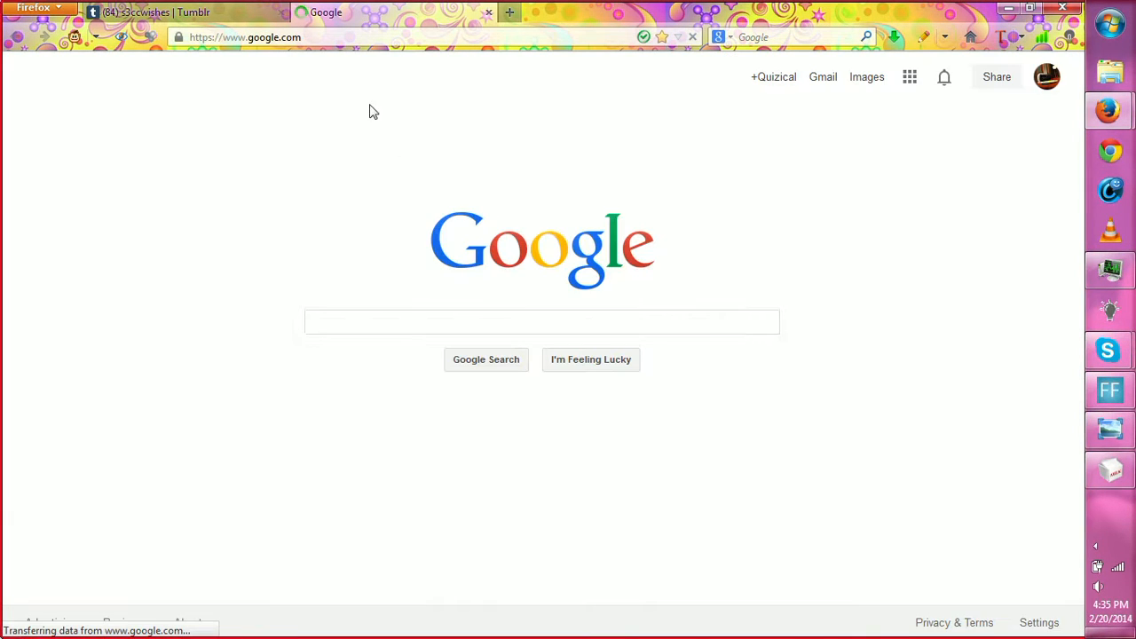
left_click(399, 332)
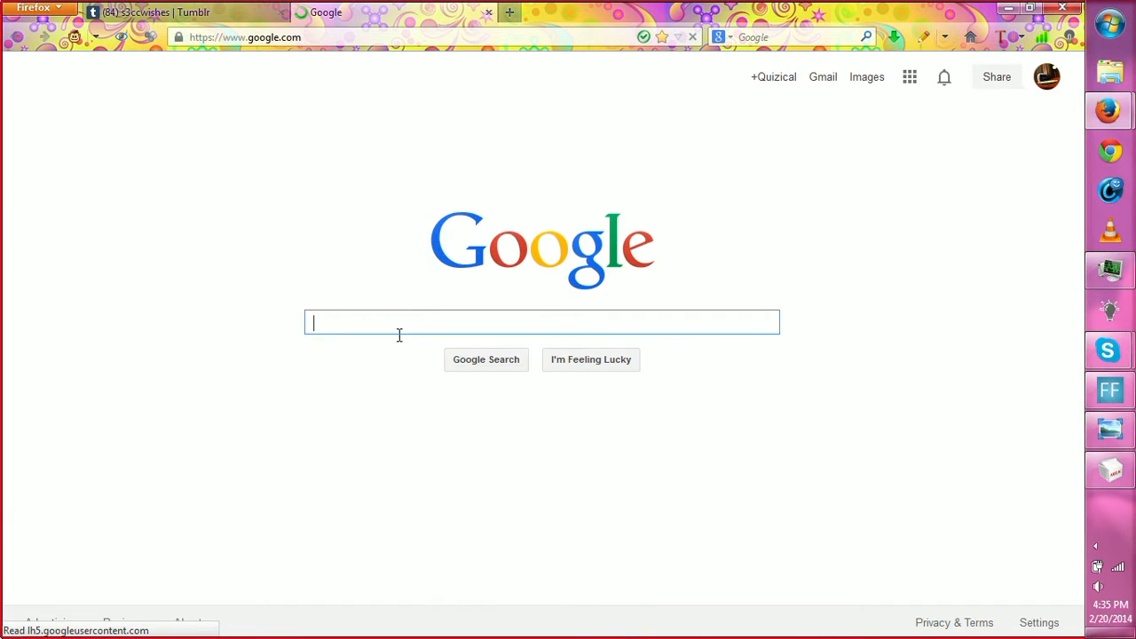
key("ctrl+v")
key("Return")
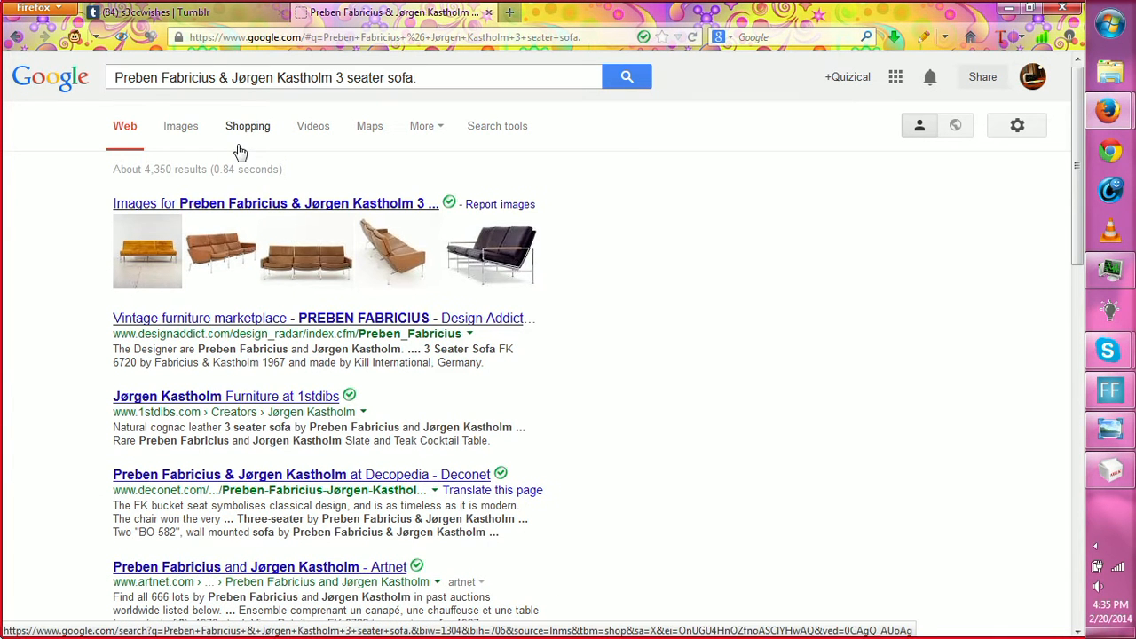
left_click(181, 131)
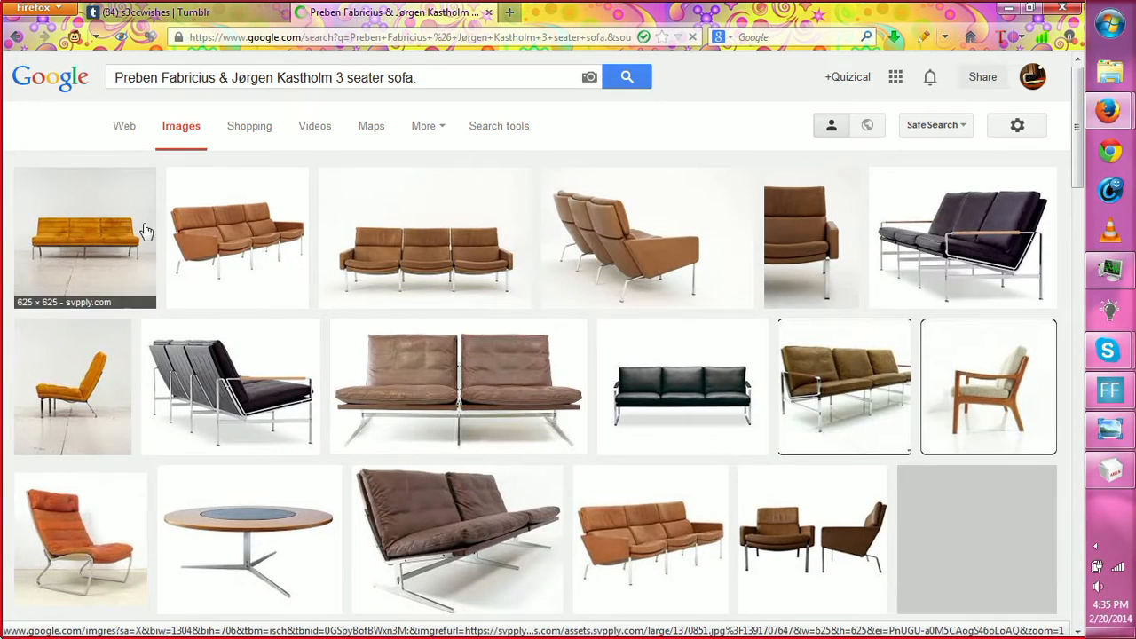
left_click(132, 359)
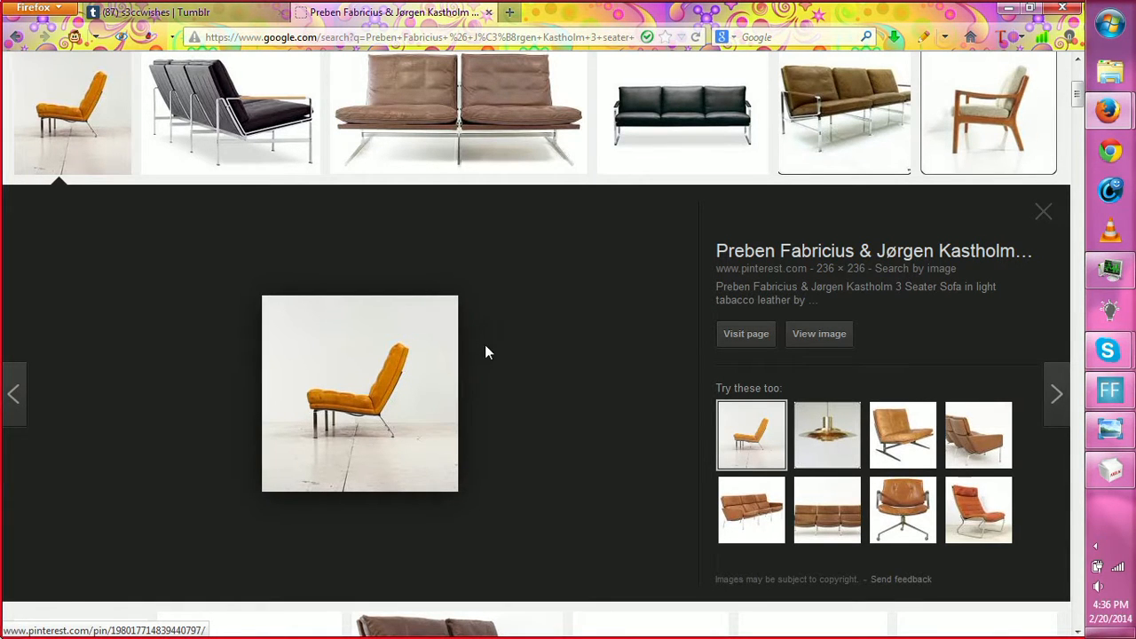
Step: Switch to MilkShape 3D and move the vertices at the top of the back cushions down and backward in the side view
left_click(1120, 476)
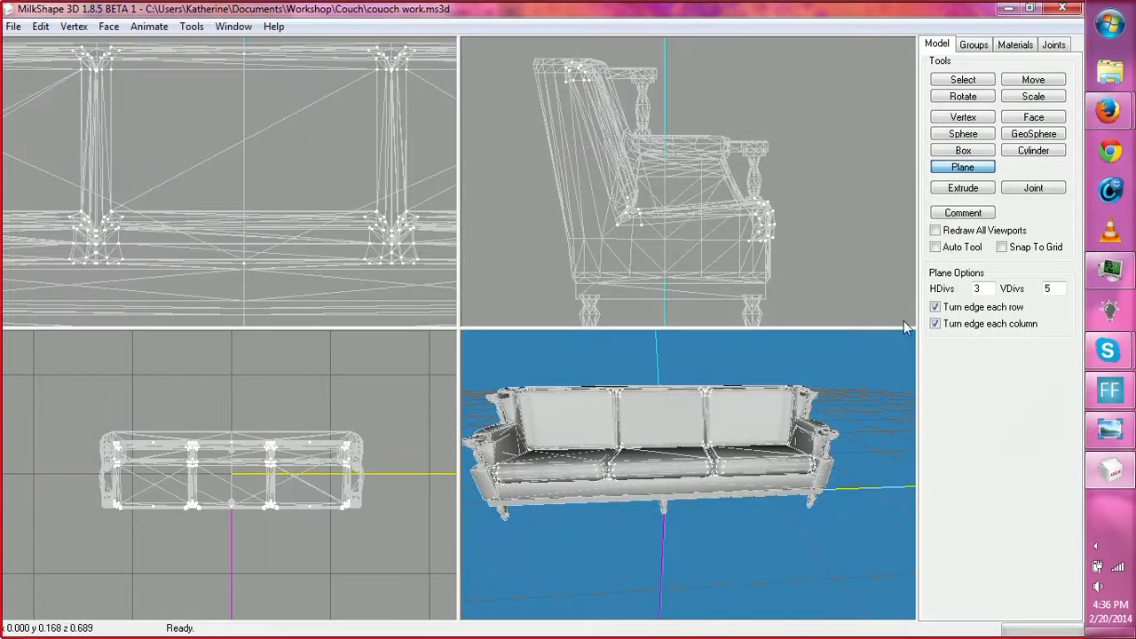
left_click(957, 82)
left_click_drag(528, 53, 595, 100)
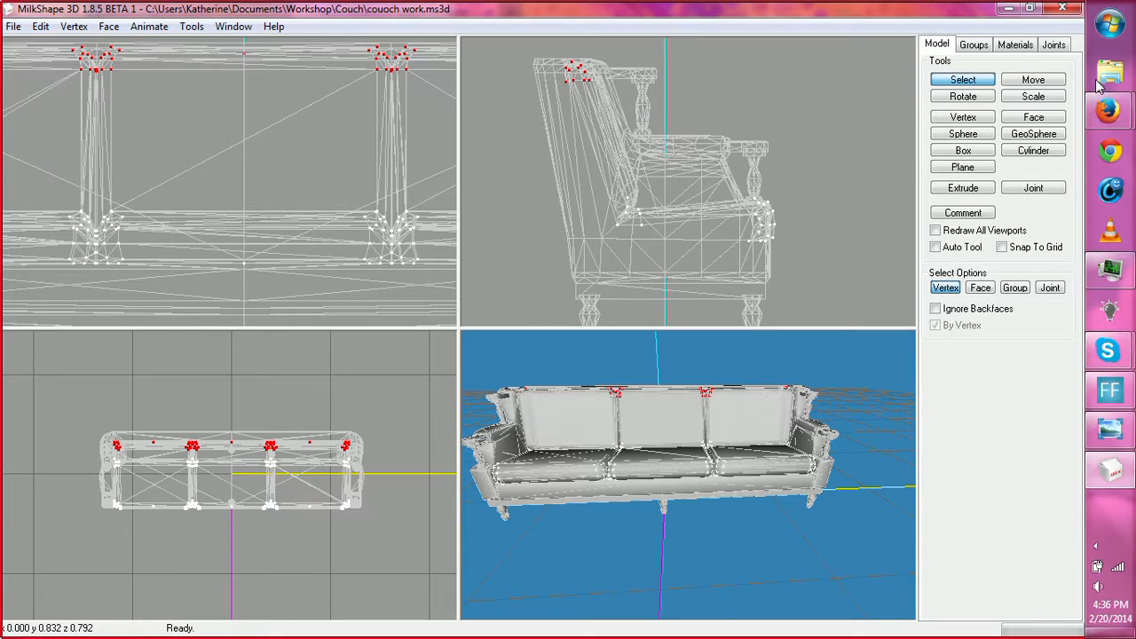
left_click(1033, 79)
left_click(976, 308)
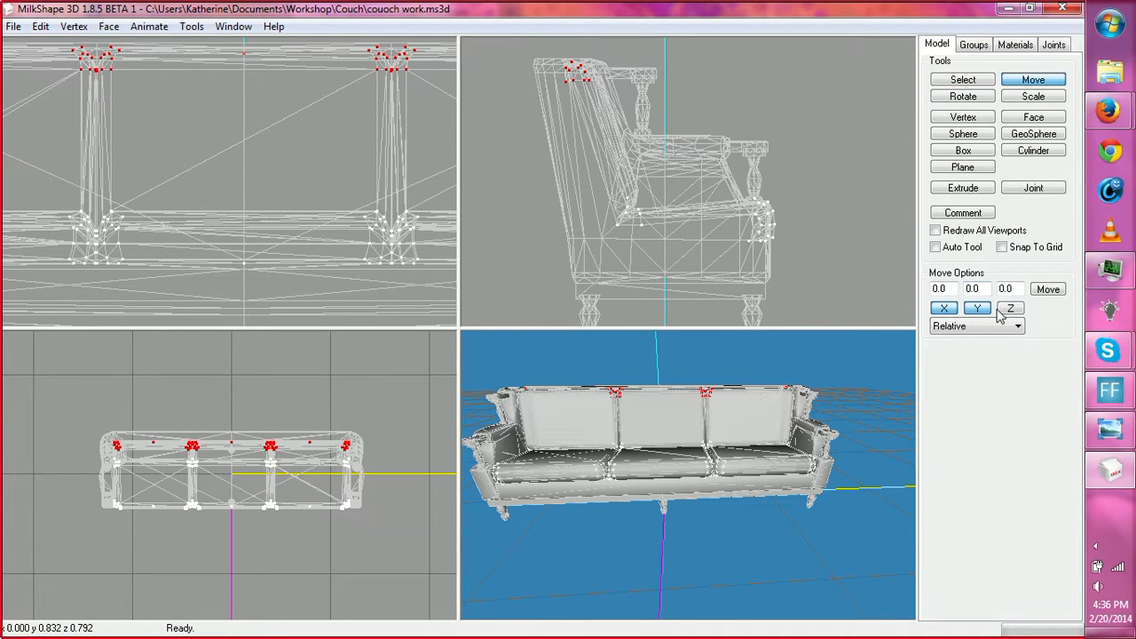
left_click(1010, 308)
left_click_drag(659, 89, 651, 101)
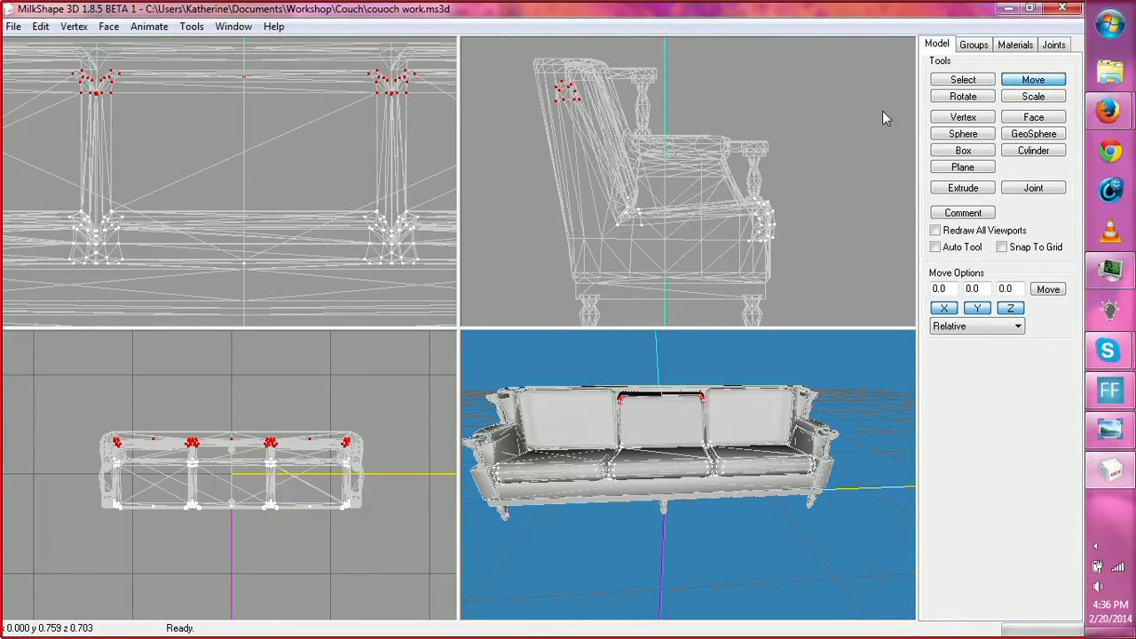
Step: Check the Twitch chat in Firefox for new viewer messages and switch back to MilkShape 3D
mouse_move(1108, 111)
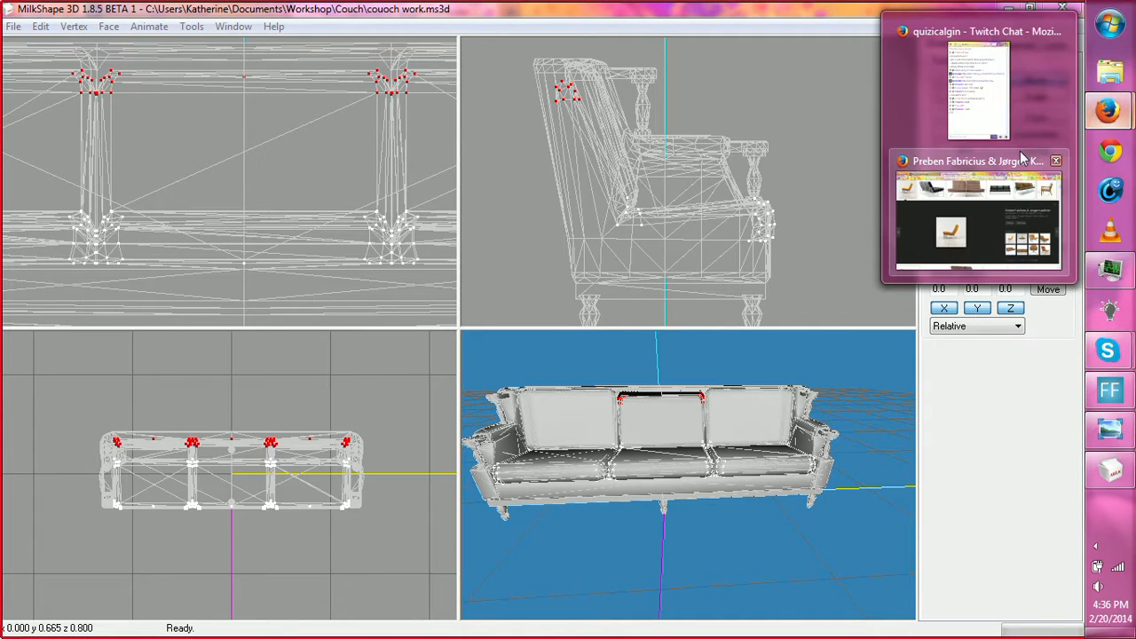
left_click(1051, 106)
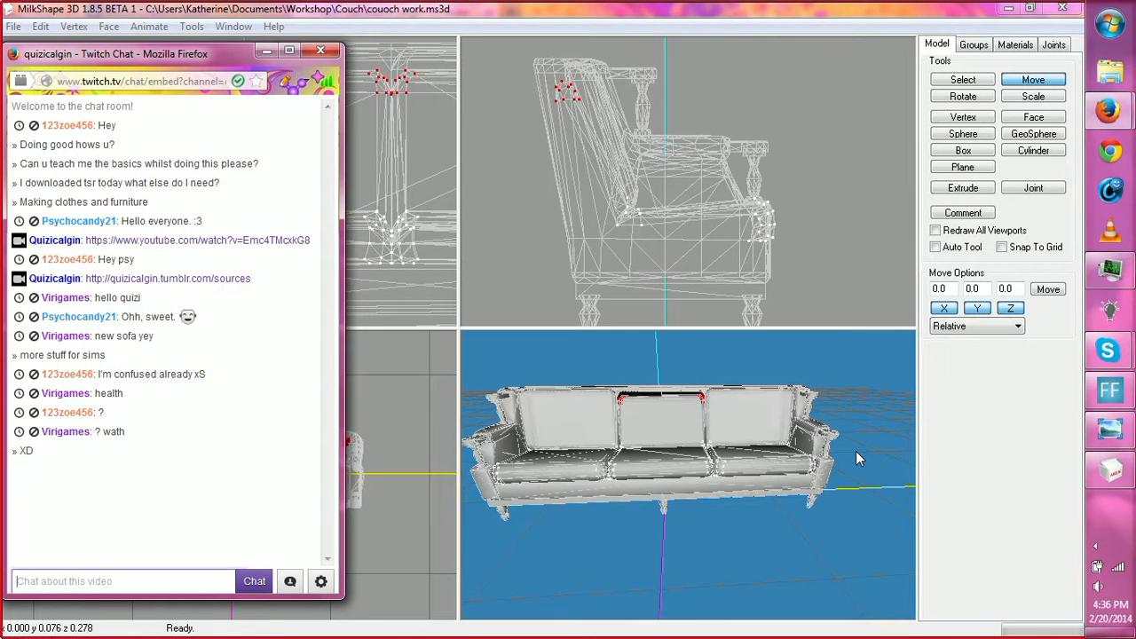
left_click(851, 390)
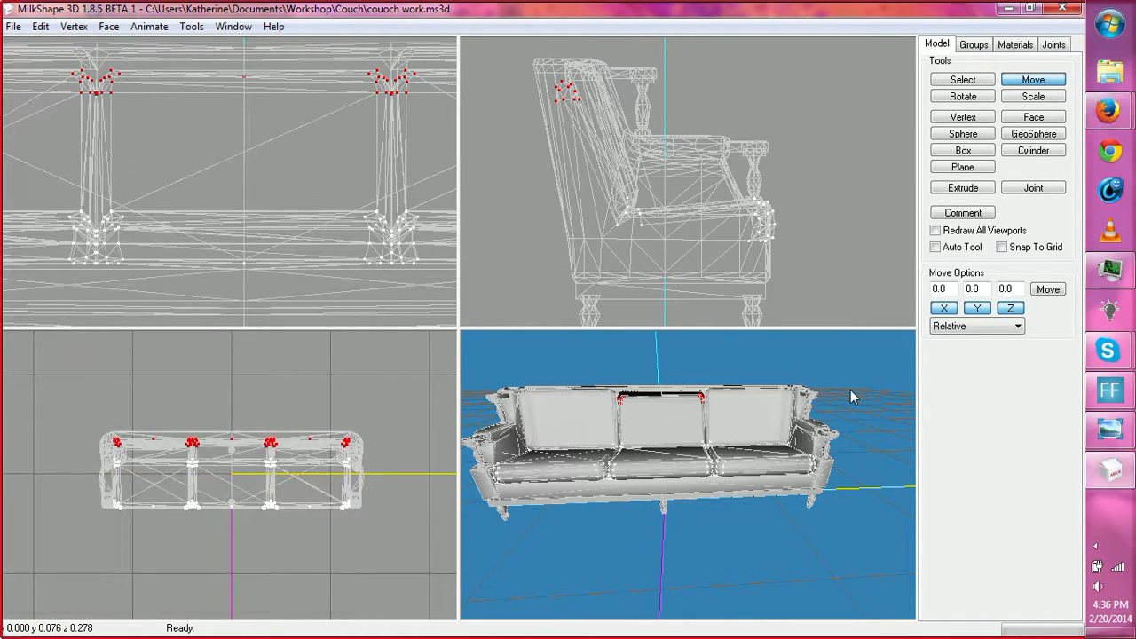
Step: Undo and restore the cushion vertex move to compare both backrest shapes from different angles in the 3D view
key("ctrl+z")
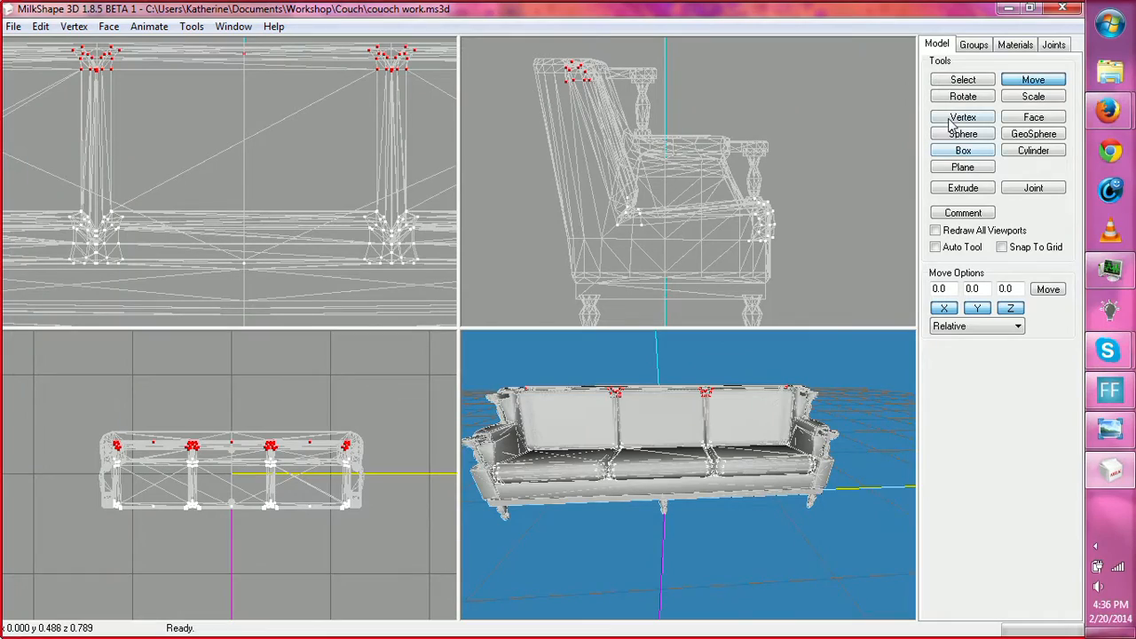
left_click_drag(721, 541, 826, 563)
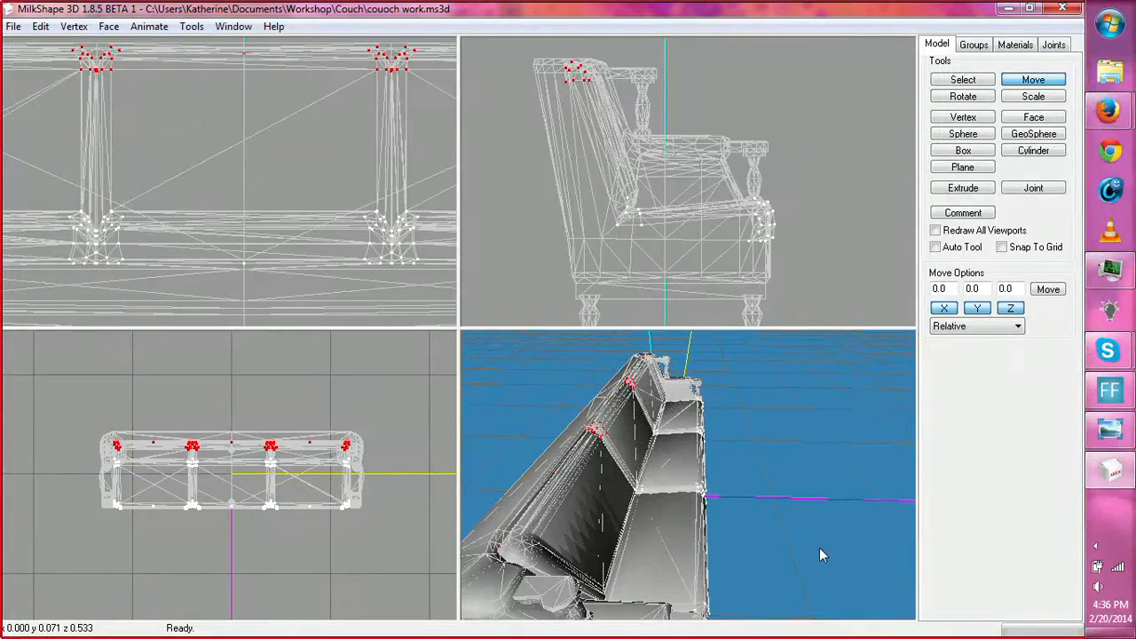
key("ctrl+z")
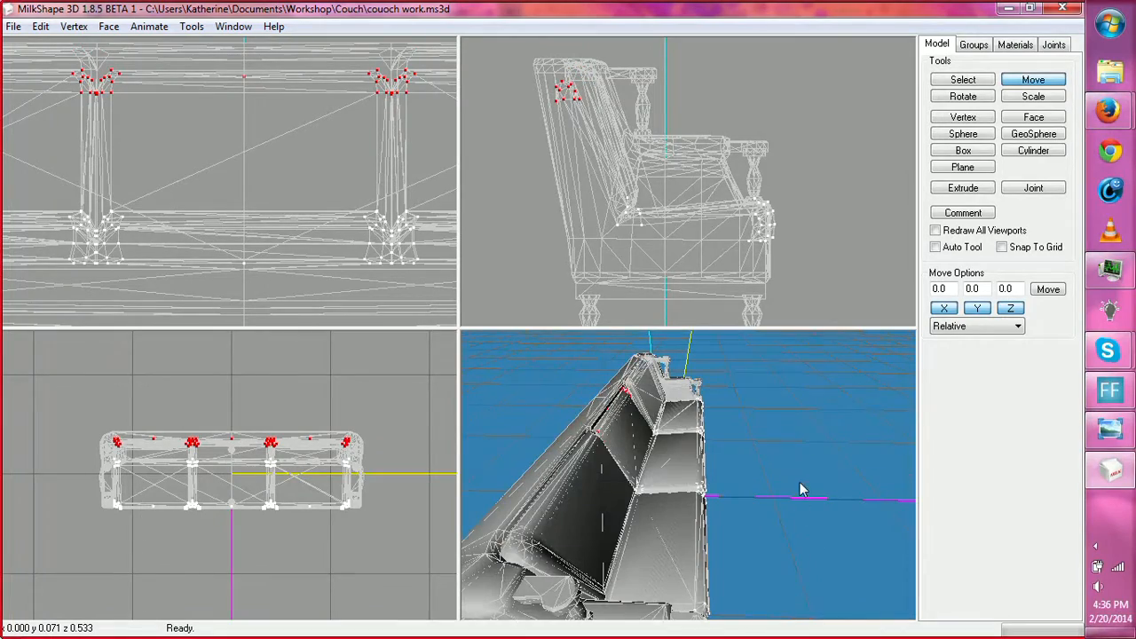
left_click_drag(799, 482, 733, 477)
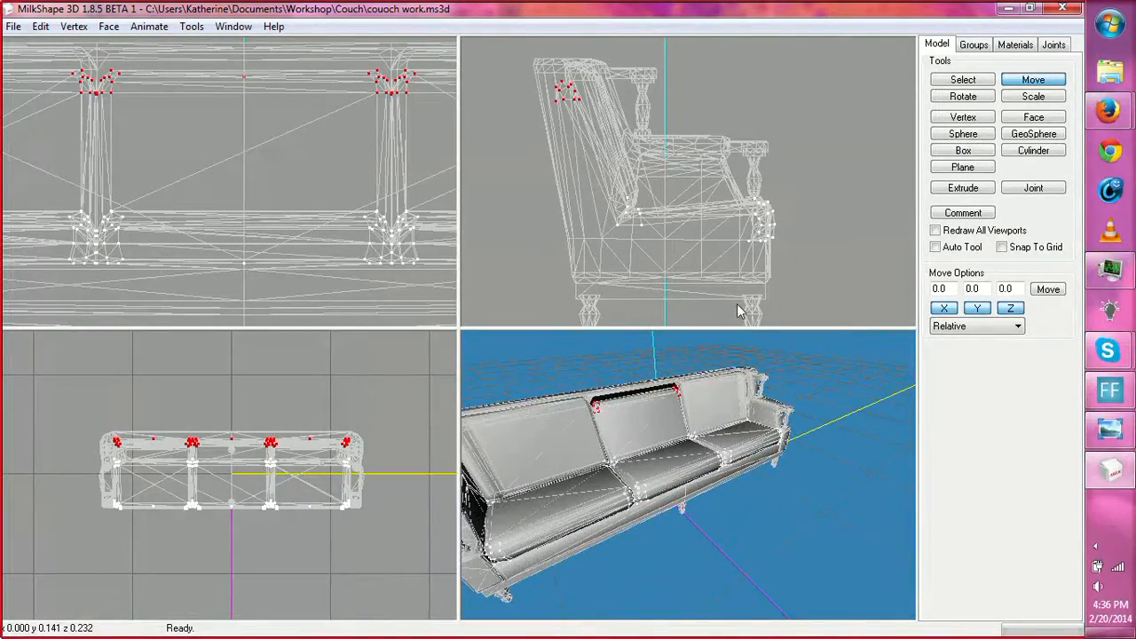
Step: Hide the vertices at the top of the back cushions and the seat cushion vertices in the side view
key("ctrl+h")
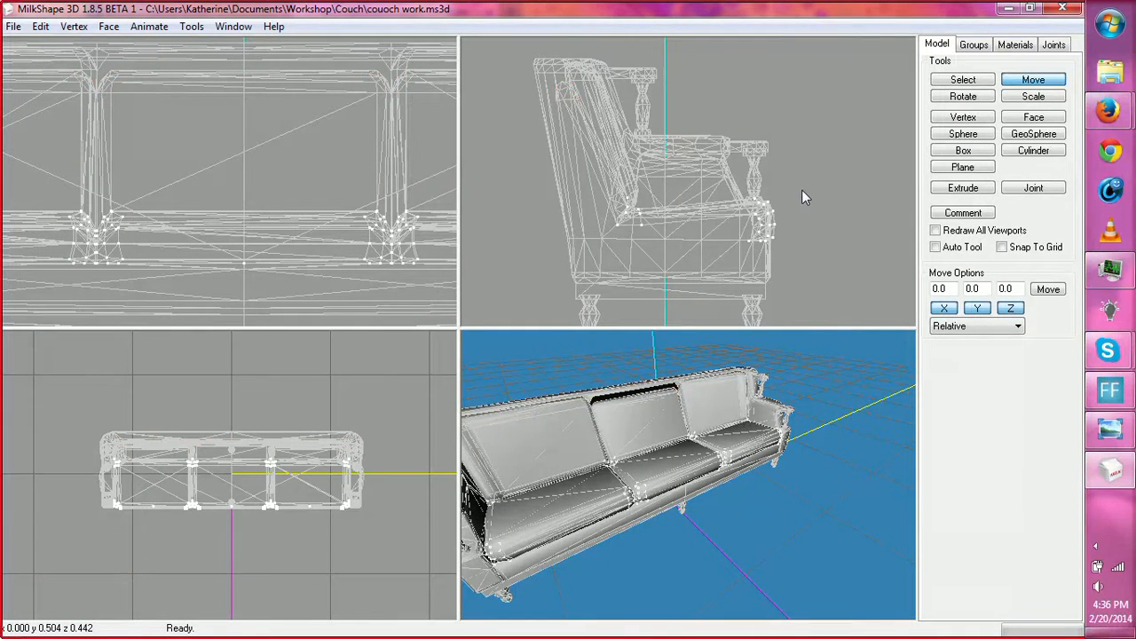
left_click(958, 82)
left_click_drag(601, 142, 817, 249)
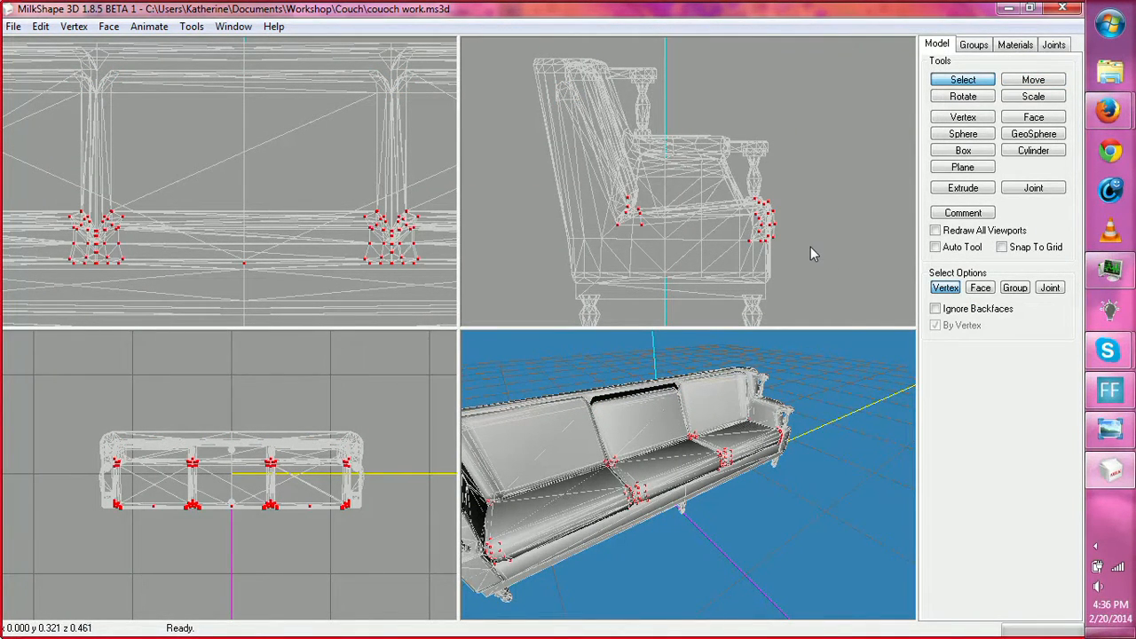
left_click(810, 248)
Step: Switch to Firefox to review the orange chair's side profile, and return to MilkShape 3D to compare the couch
left_click(1110, 111)
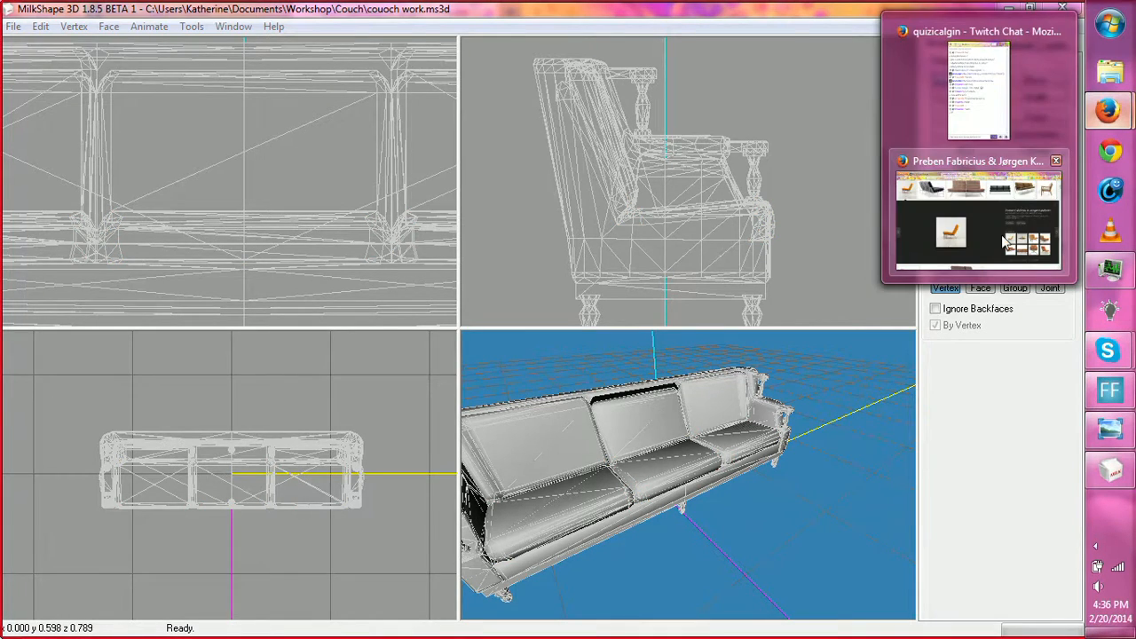
left_click(1006, 240)
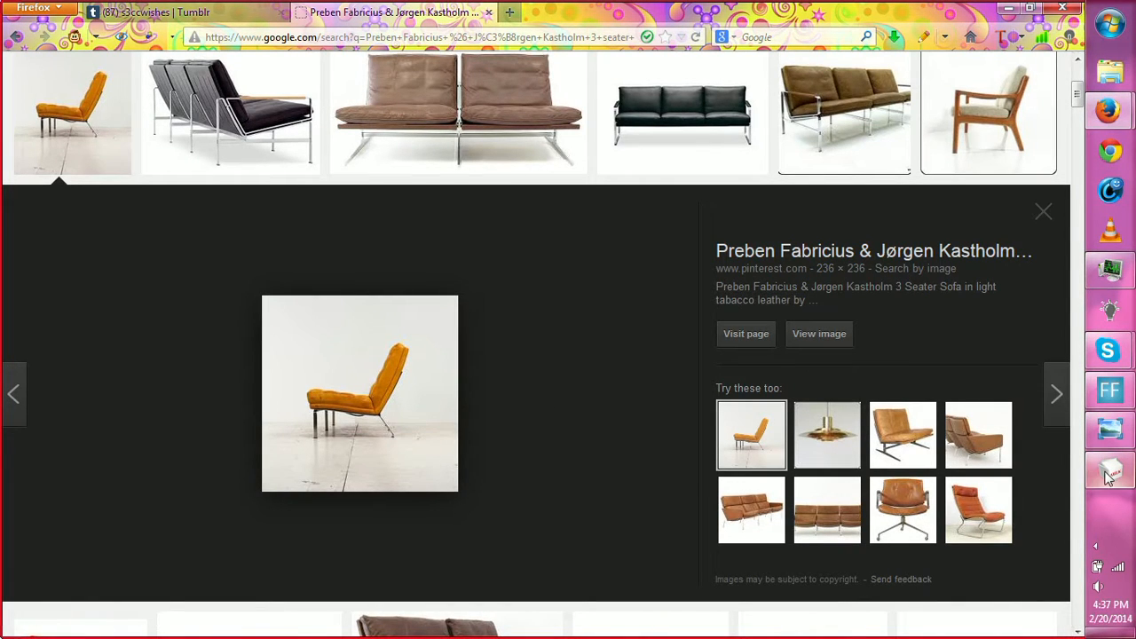
mouse_move(1108, 475)
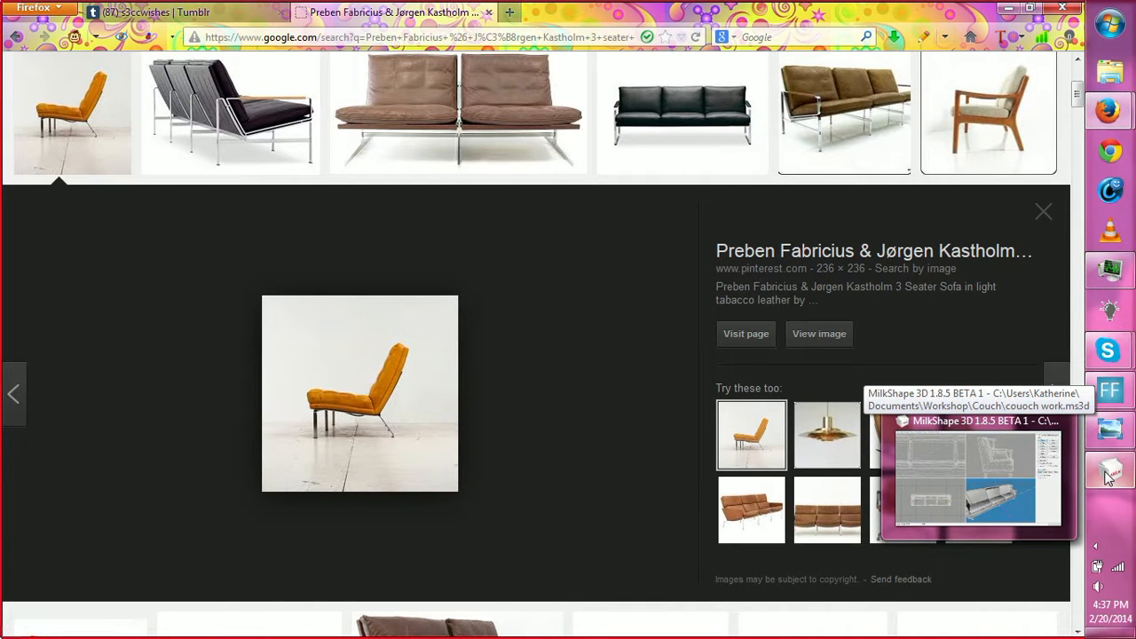
left_click(1109, 478)
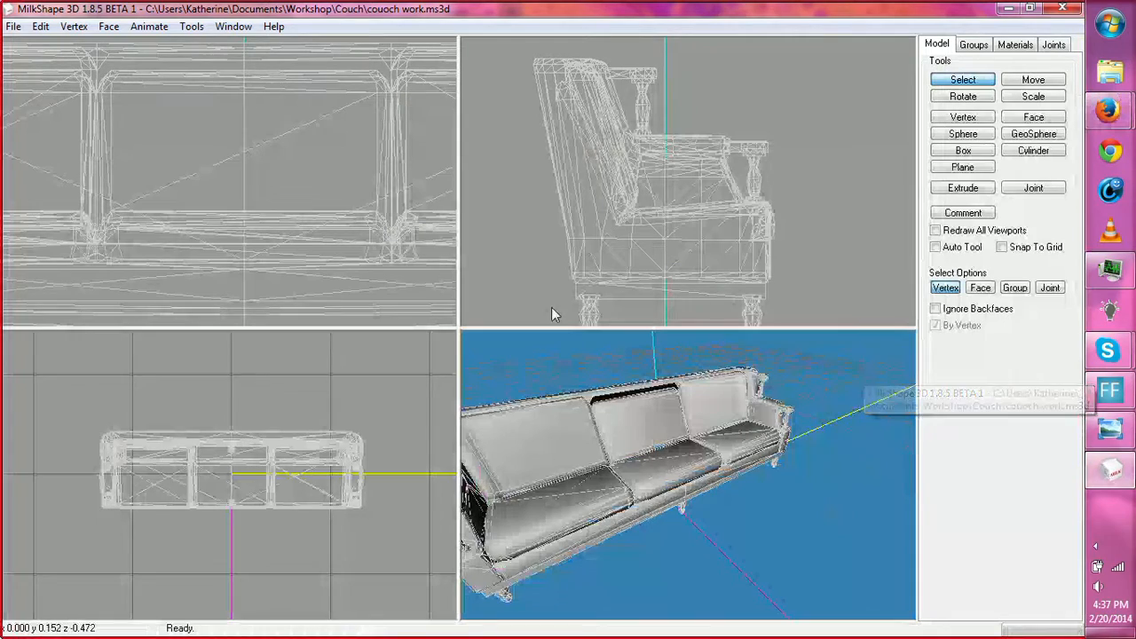
left_click_drag(793, 335, 672, 425)
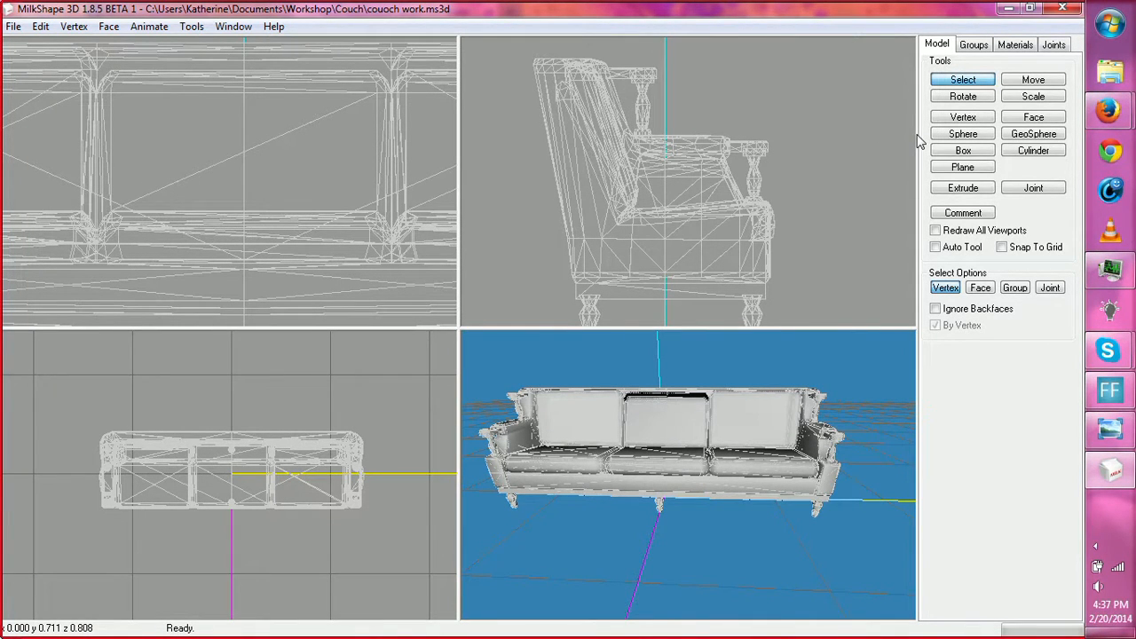
Step: Undo the hiding of the seat cushion vertices and hide them again
mouse_move(621, 466)
left_mouse_down()
mouse_move(674, 450)
mouse_move(628, 457)
left_mouse_up()
key("ctrl+z")
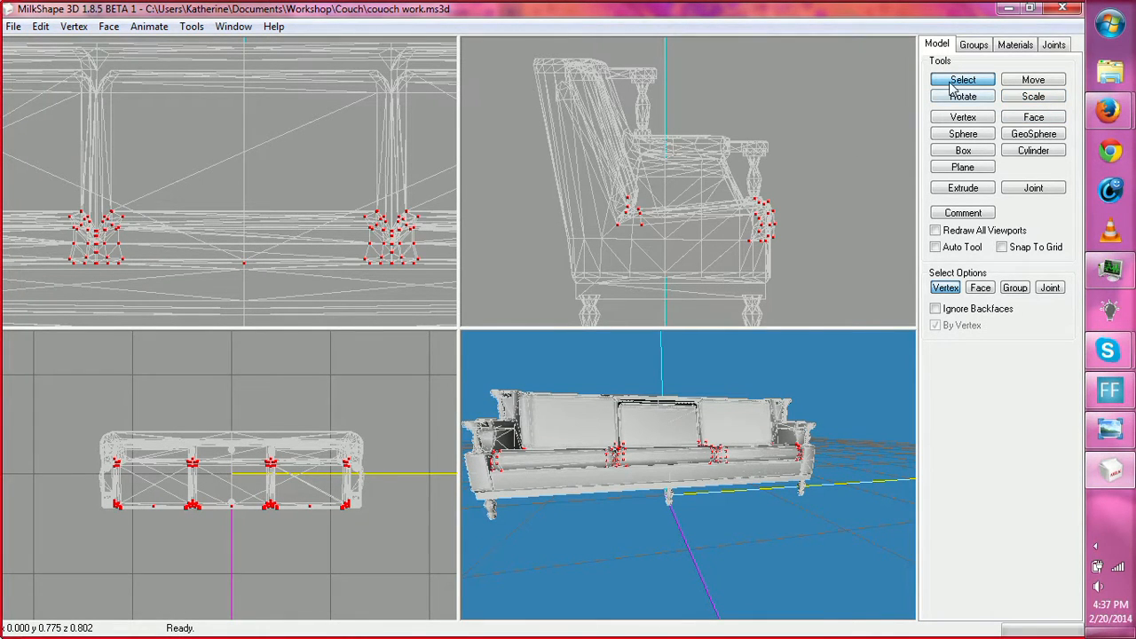
left_click(838, 156)
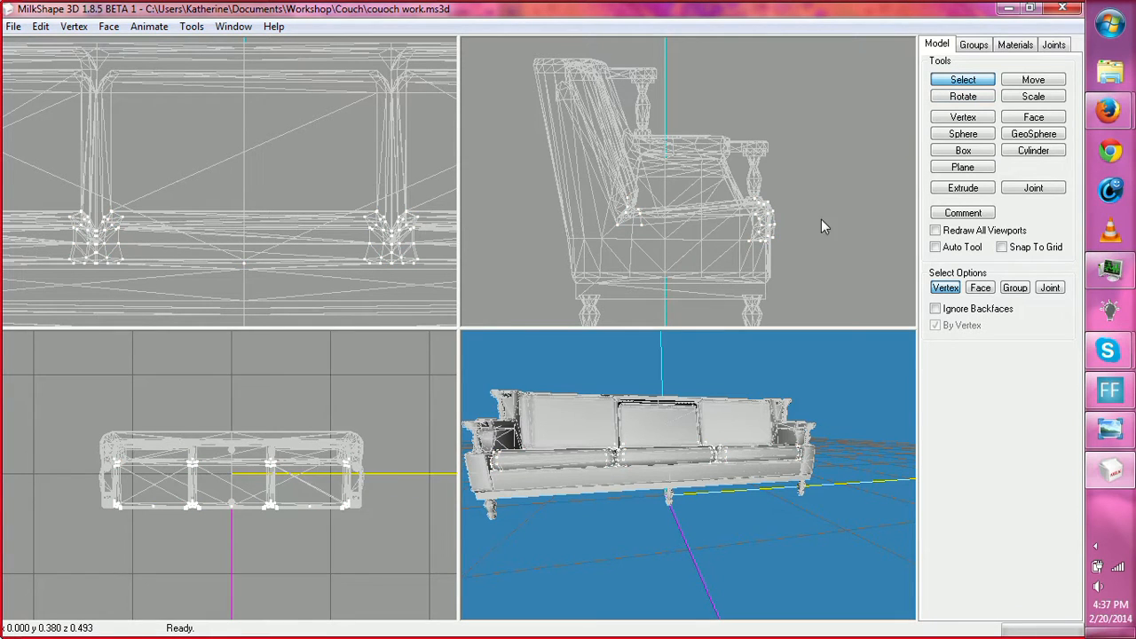
key("ctrl+z")
key("Delete")
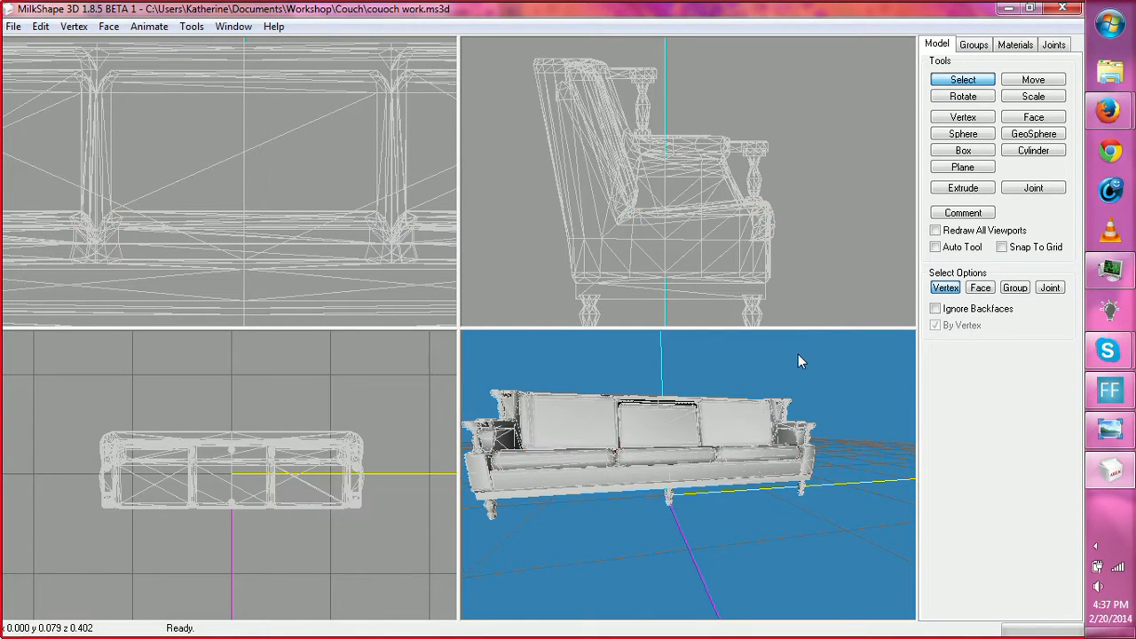
Step: Examine the couch's cushions and frame in the 3D view from the front, the end and inside the mesh
left_click_drag(799, 360, 821, 394)
scroll(821, 394, "up", 3)
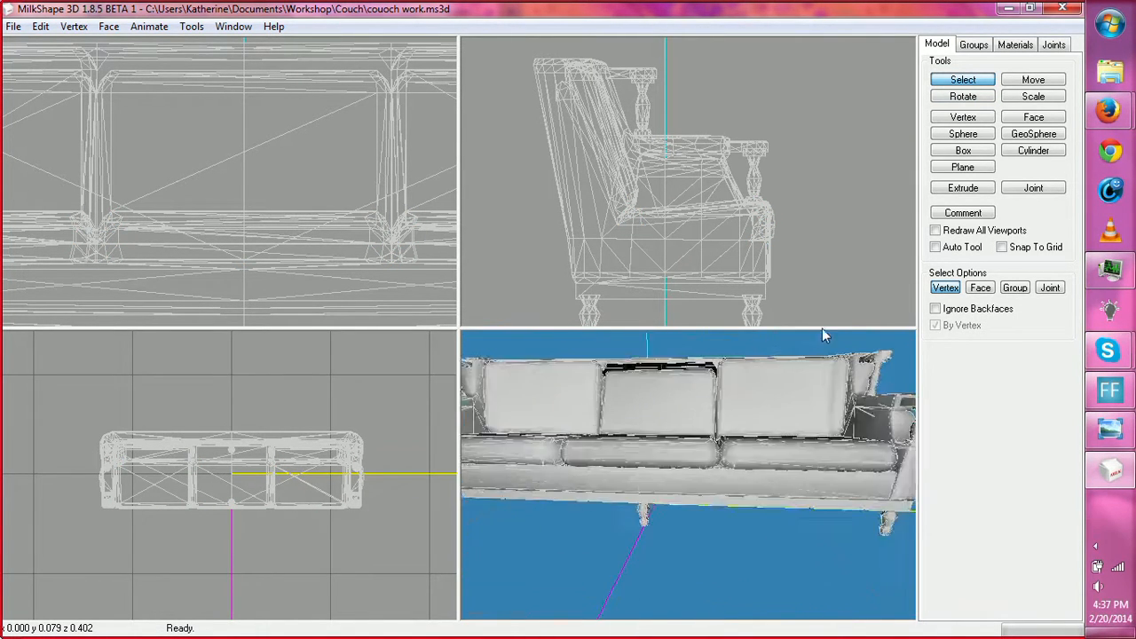
left_click_drag(822, 329, 727, 412)
scroll(726, 410, "up", 4)
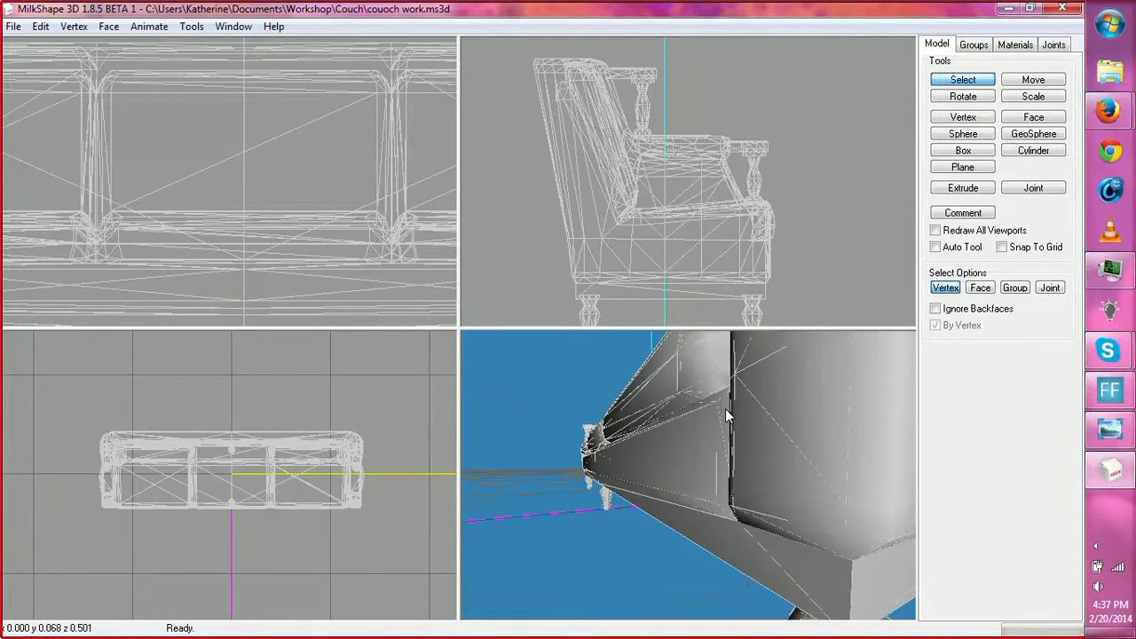
scroll(721, 414, "up", 3)
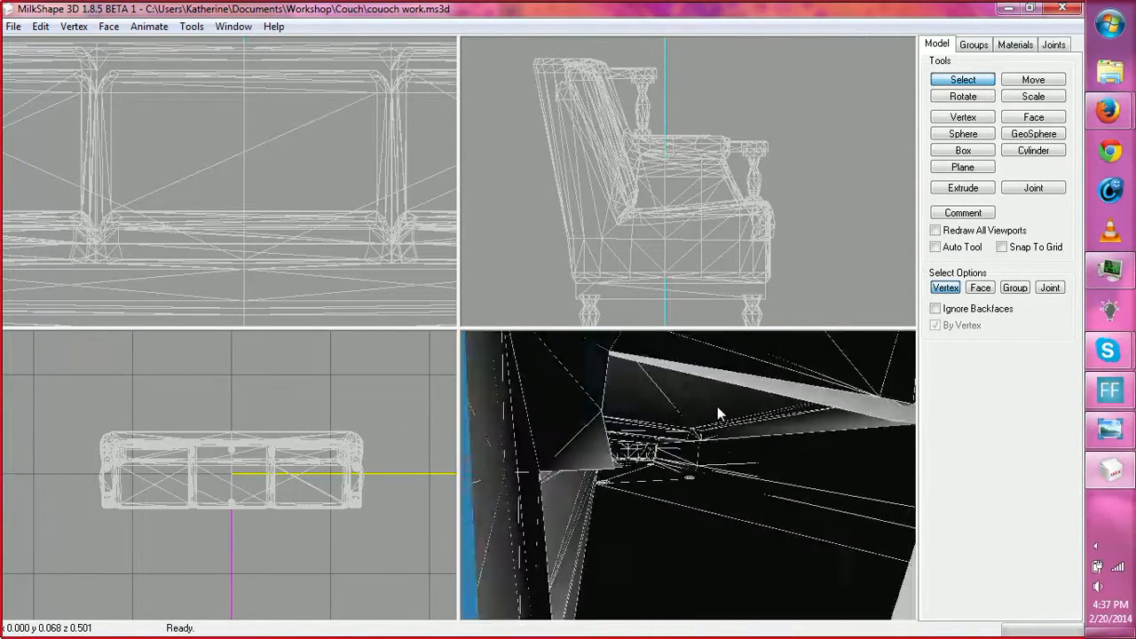
scroll(717, 406, "down", 4)
scroll(724, 457, "down", 2)
left_click_drag(732, 456, 839, 429)
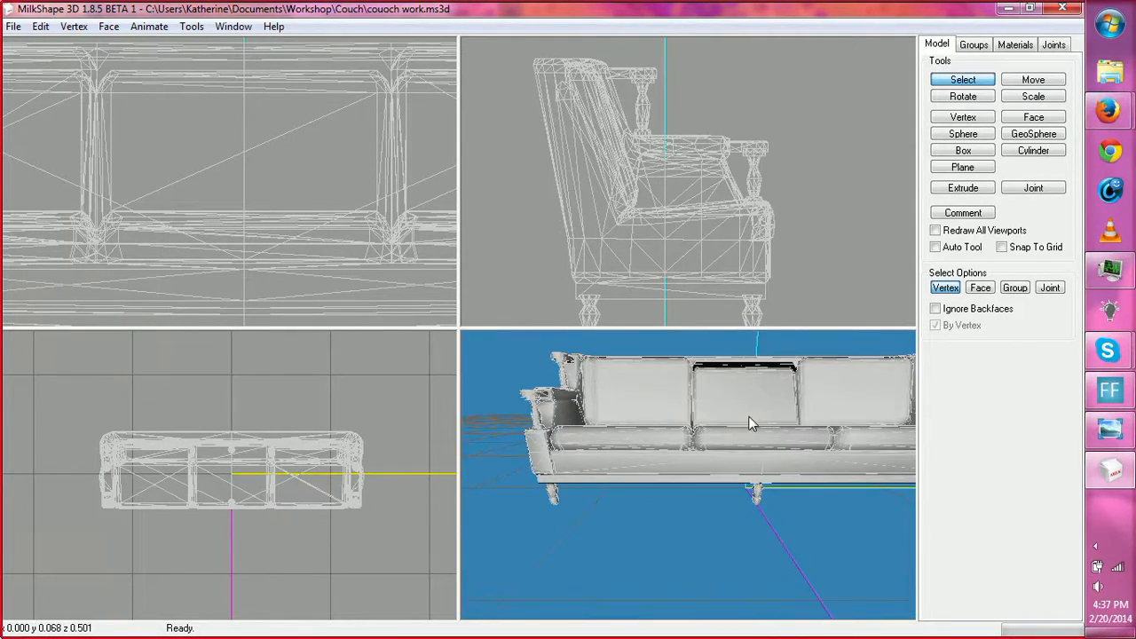
left_click_drag(750, 423, 803, 406)
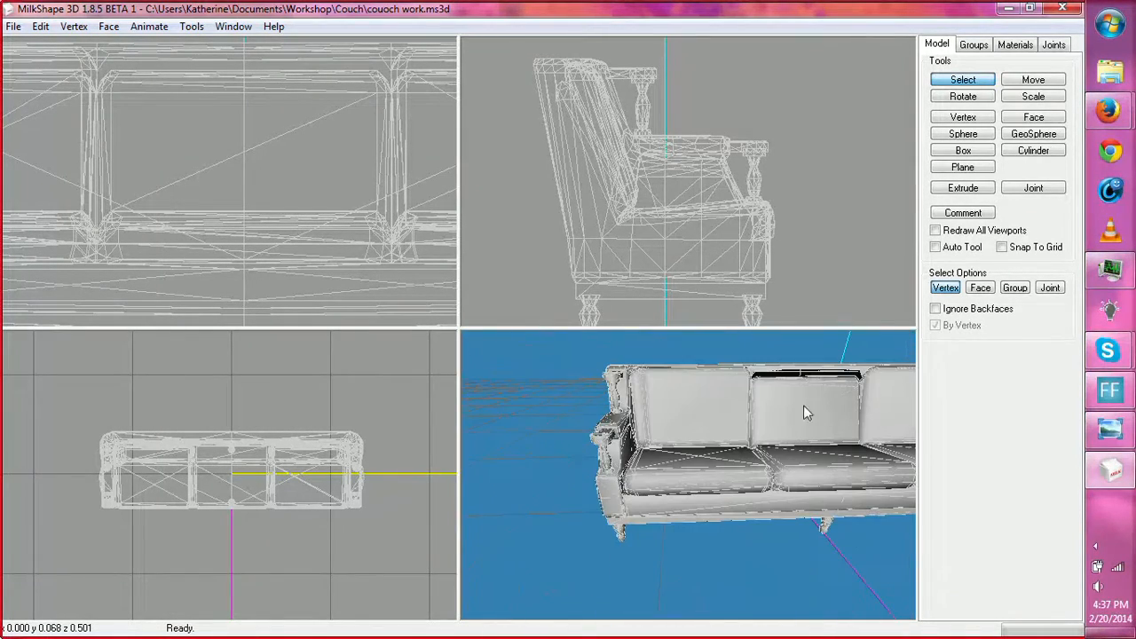
Step: Hide and unhide the Regroup01 group to bring back its hidden vertices
left_click(971, 46)
left_click(971, 75)
left_click(971, 66)
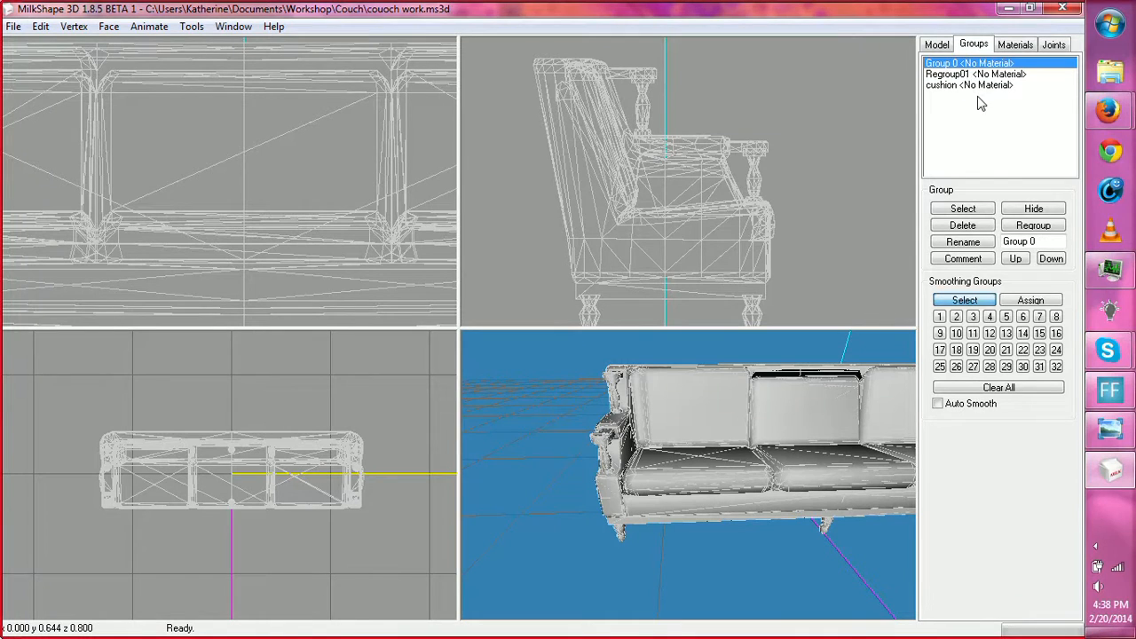
left_click(1003, 75)
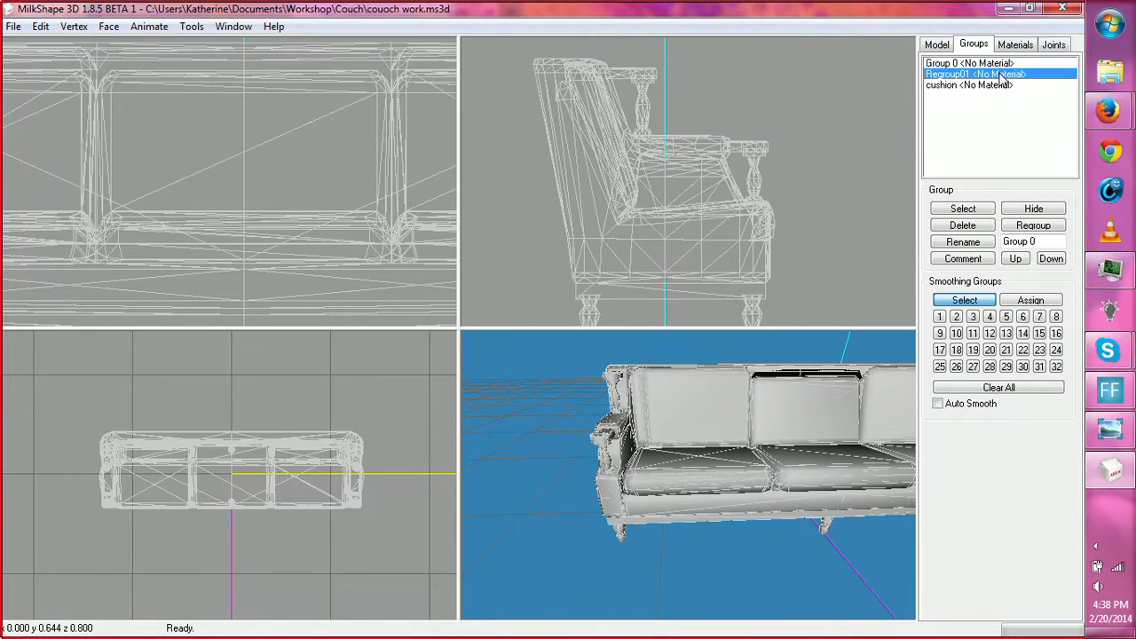
left_click(1048, 211)
left_click(1047, 211)
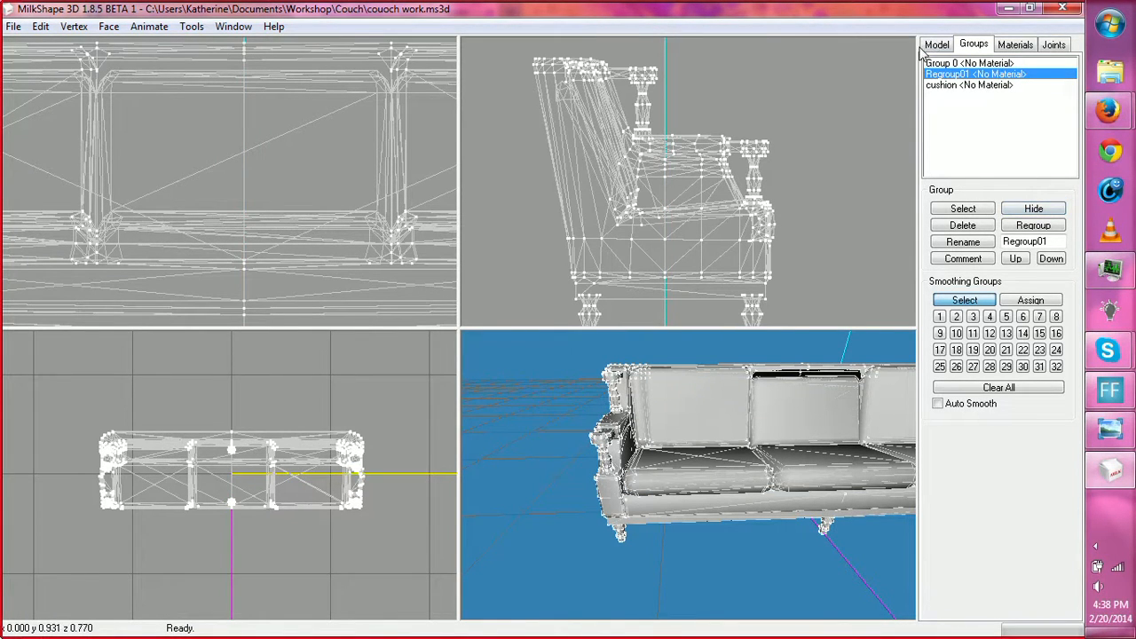
Step: Try selecting the couch frame's backrest, armrest and side vertices by area
left_click_drag(224, 253, 339, 208, "ctrl")
scroll(257, 197, "down", 5)
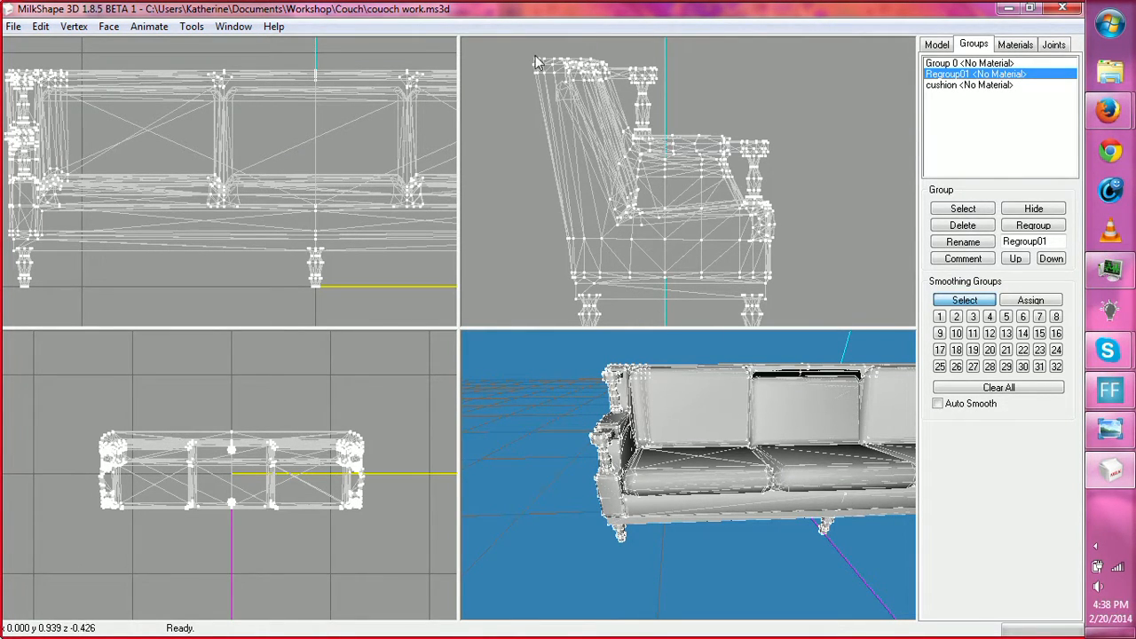
left_click_drag(550, 79, 693, 197)
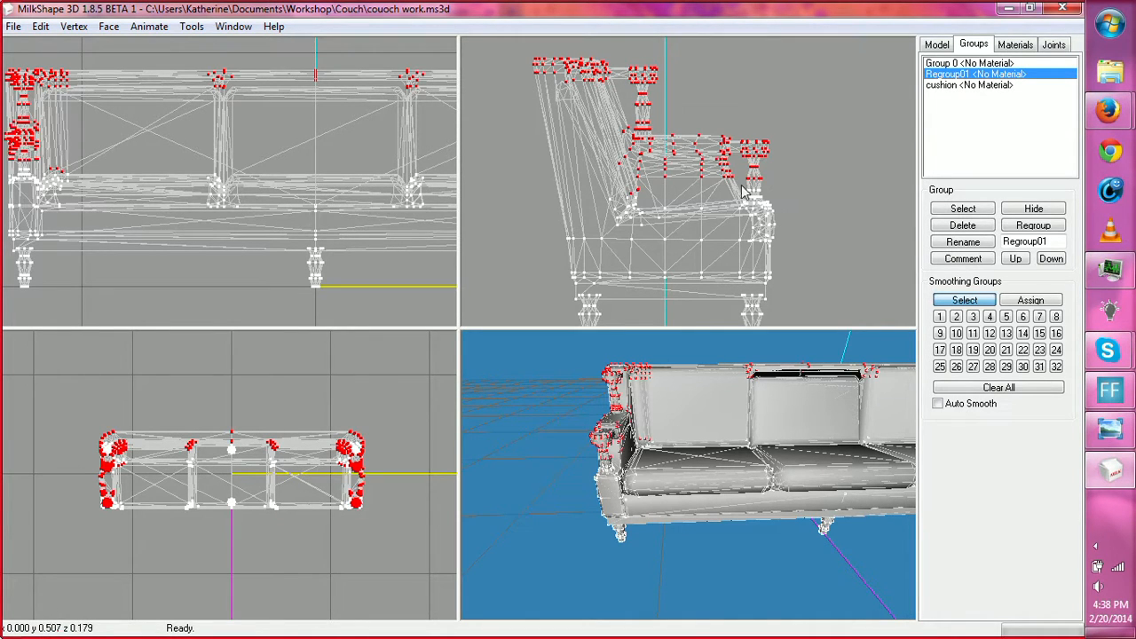
right_click_drag(191, 193, 311, 154)
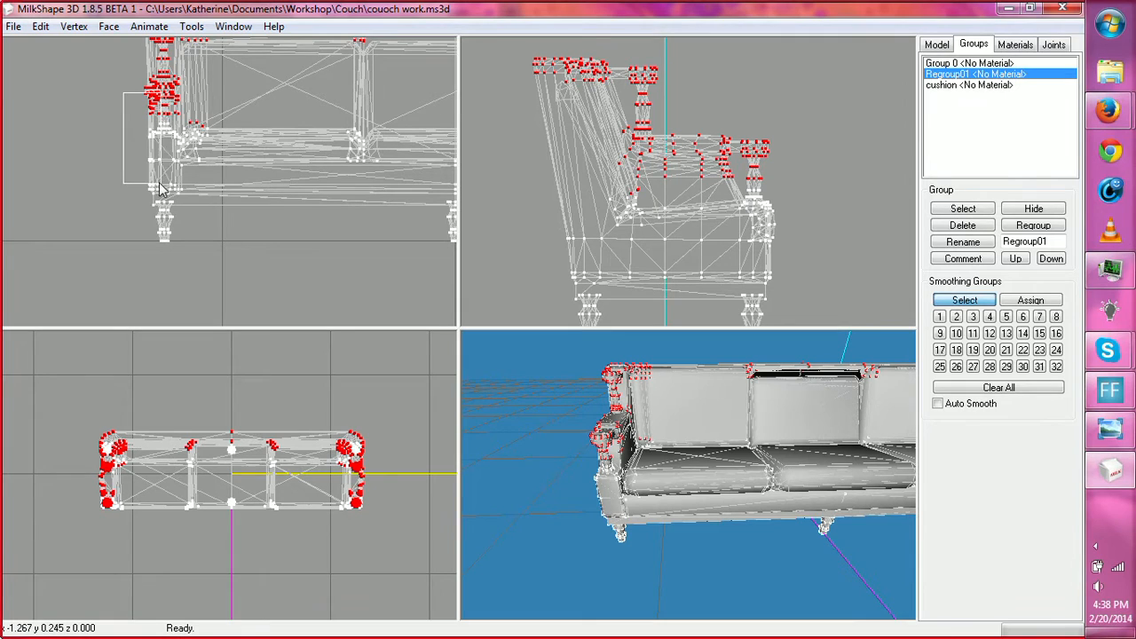
Step: Use face selection by vertex to select the backrest frame, armrests, and the seat surround and base on the couch's negative-X side
left_click(942, 47)
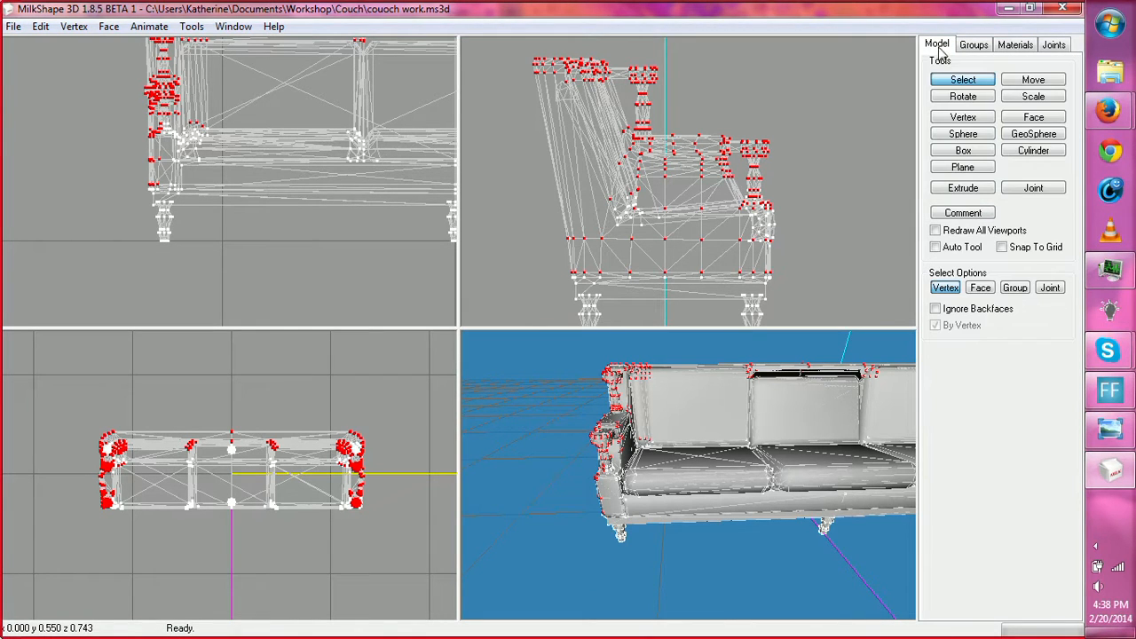
left_click(982, 290)
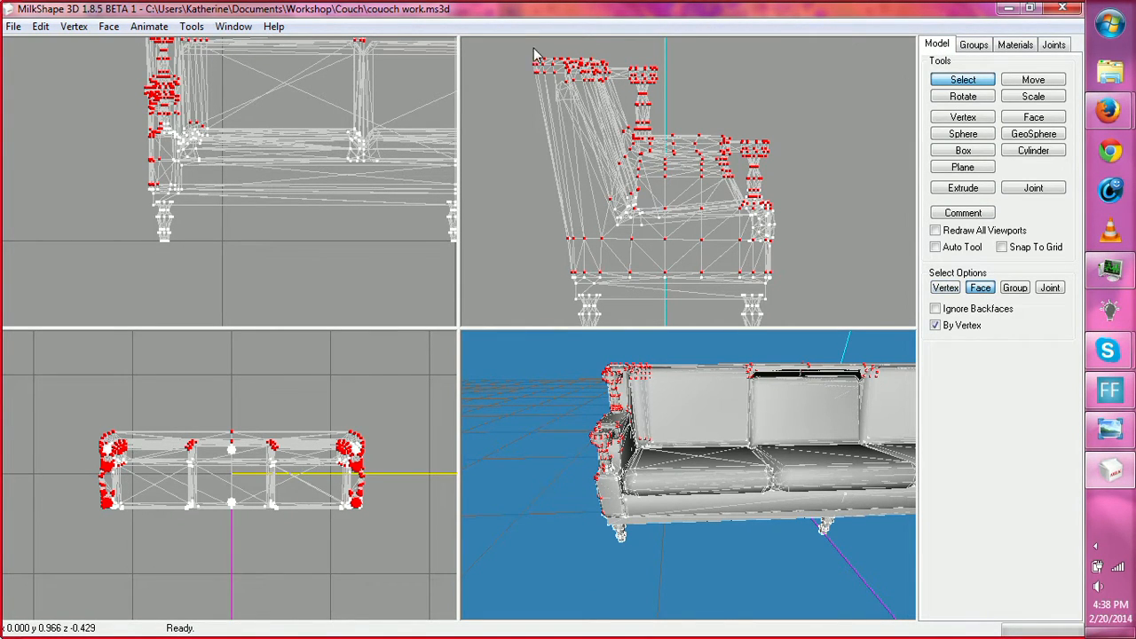
left_click_drag(533, 55, 779, 188)
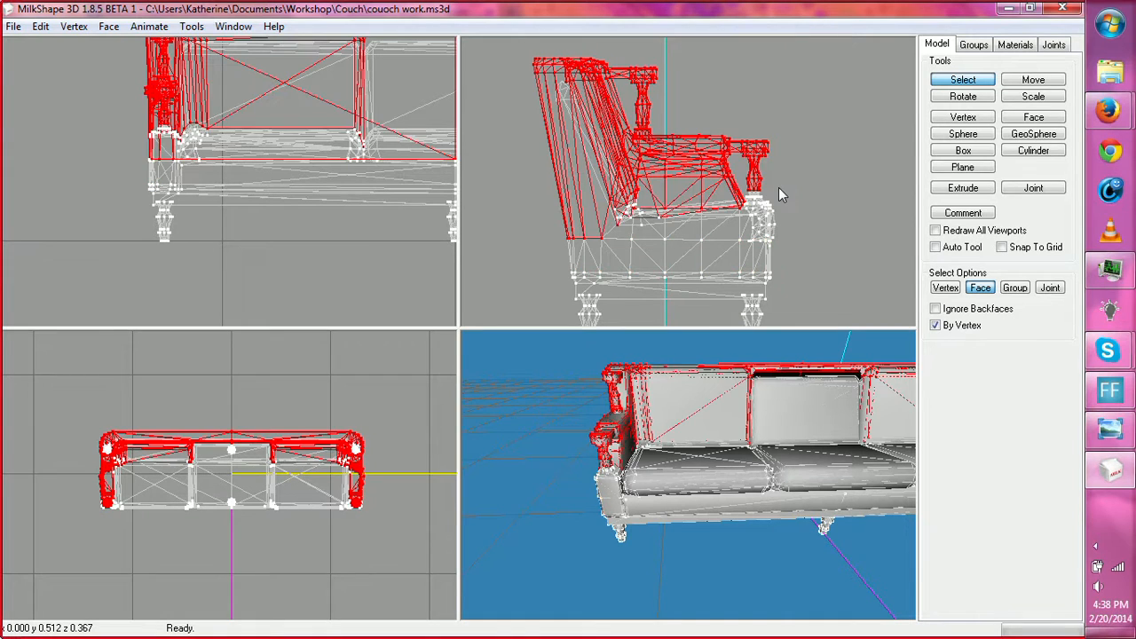
left_click_drag(356, 108, 332, 119, "ctrl")
left_click_drag(81, 106, 359, 169)
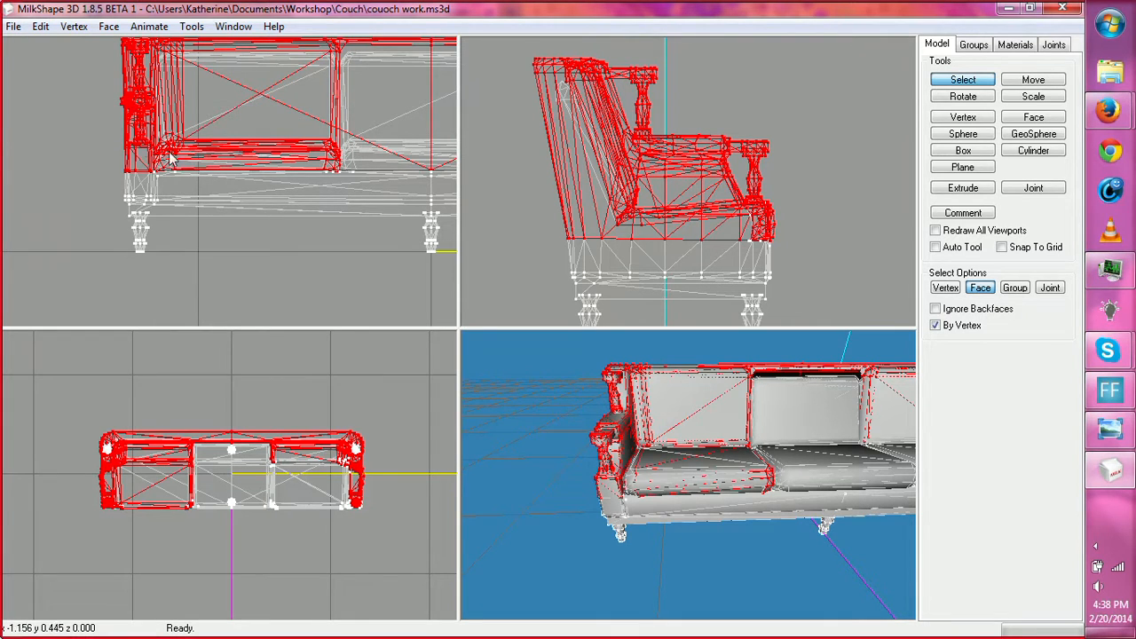
left_click_drag(108, 135, 153, 210, "shift")
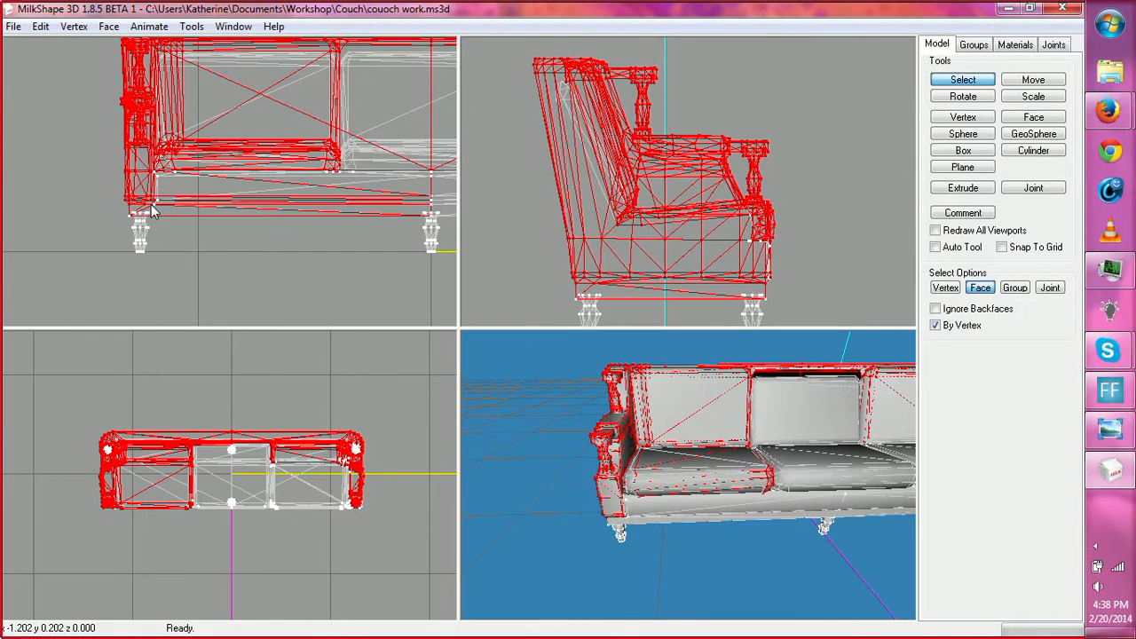
Step: Add the faces along the bottom of the couch base to the selection and check for unselected frame parts
left_click_drag(837, 413, 761, 382)
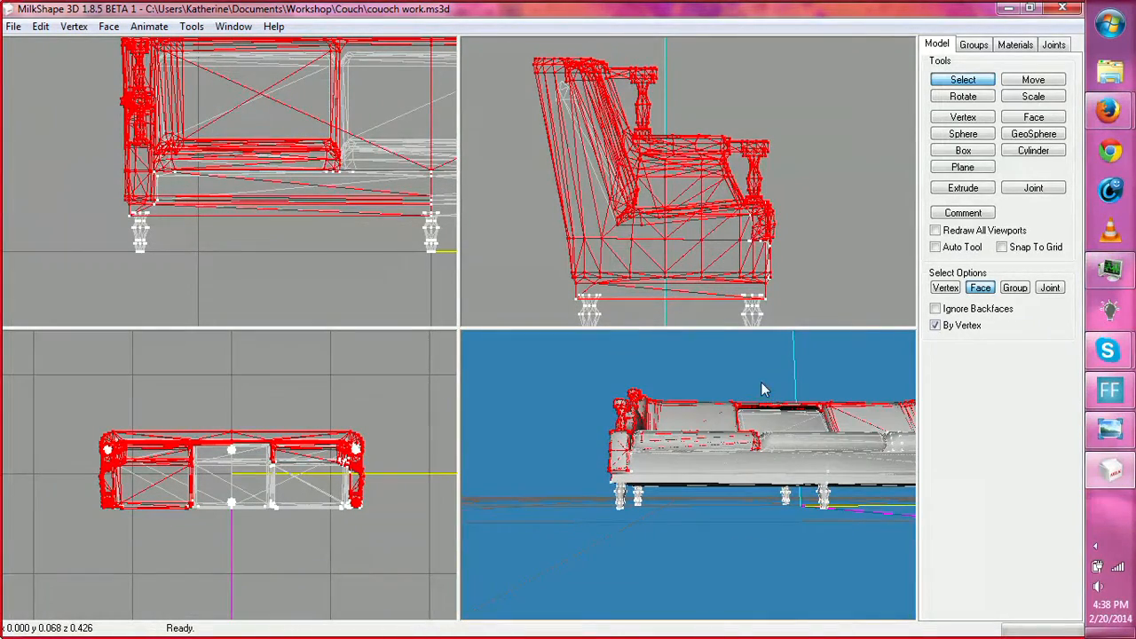
left_click_drag(561, 279, 580, 308)
left_click_drag(766, 297, 767, 287, "shift")
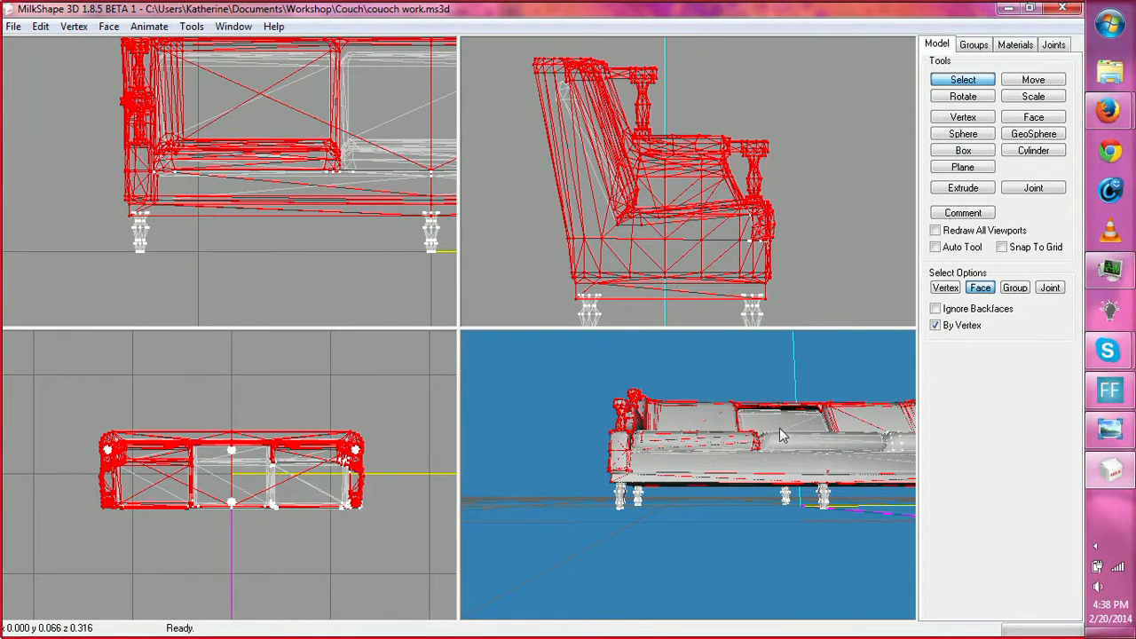
left_click_drag(779, 428, 691, 429)
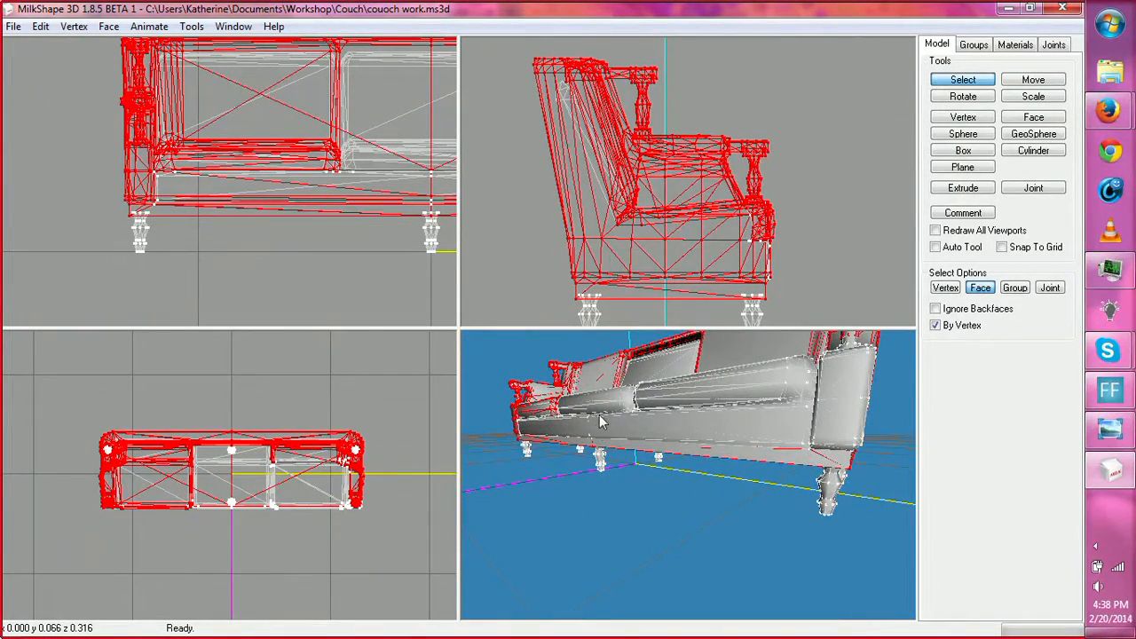
left_click_drag(847, 509, 873, 469)
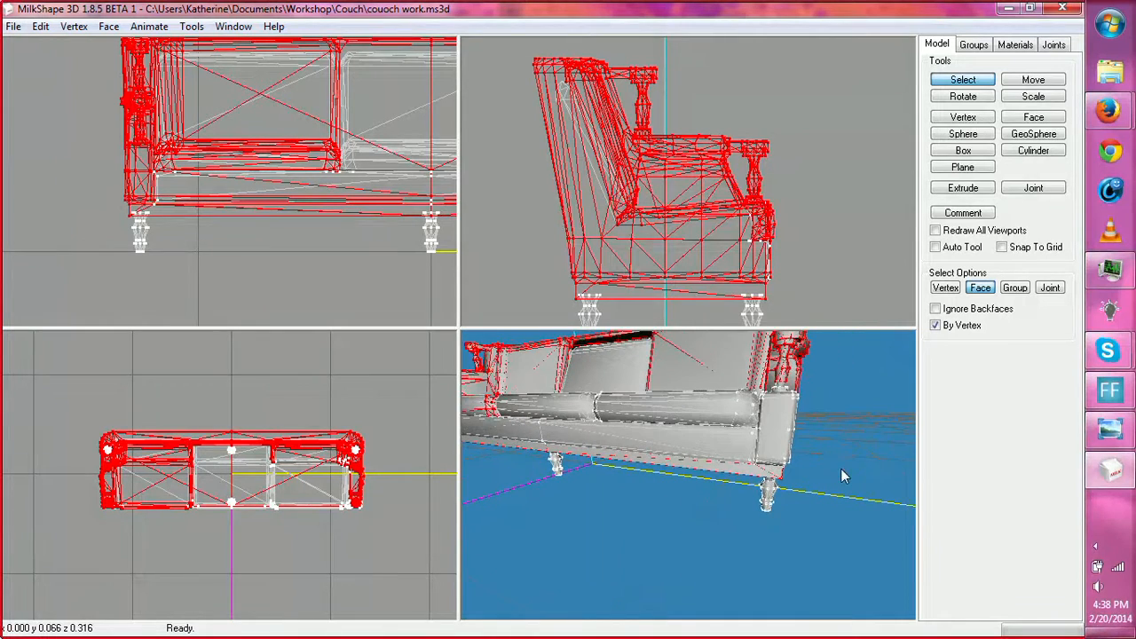
Step: Add the remaining seat surround faces on the positive-X side and delete the selected frame faces
left_click_drag(390, 130, 397, 233, "ctrl")
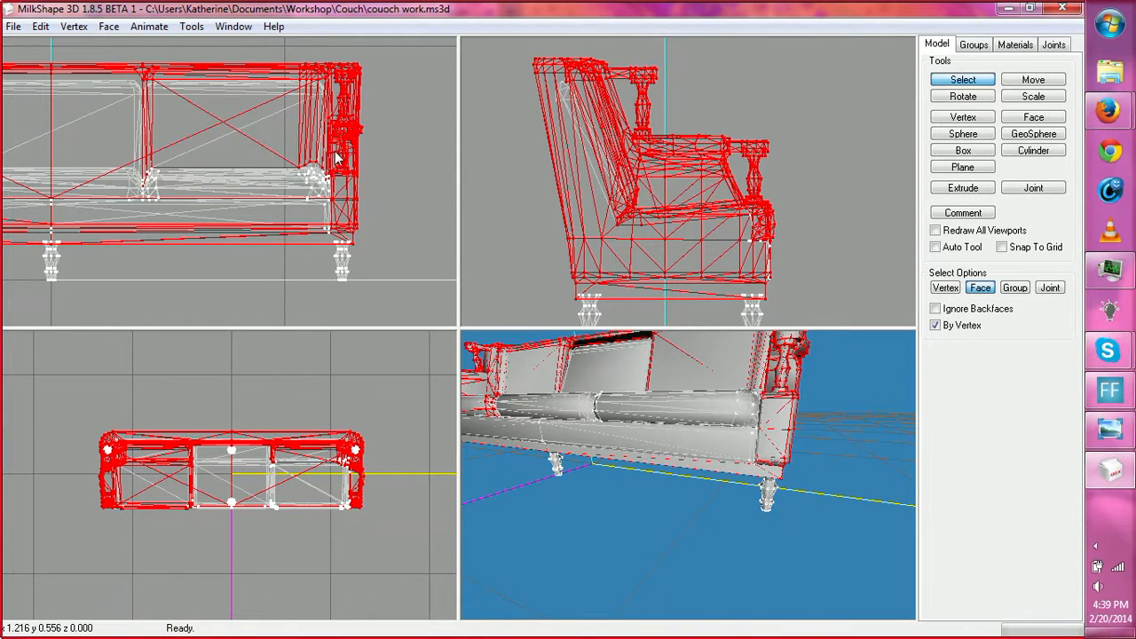
left_click_drag(111, 139, 359, 199, "shift")
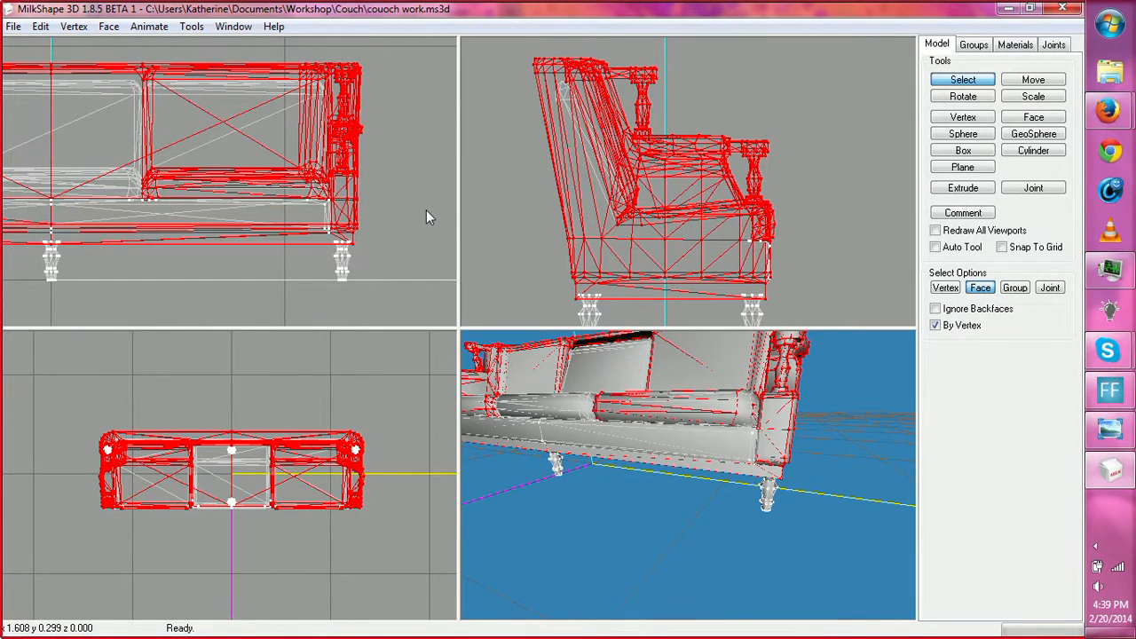
key("Delete")
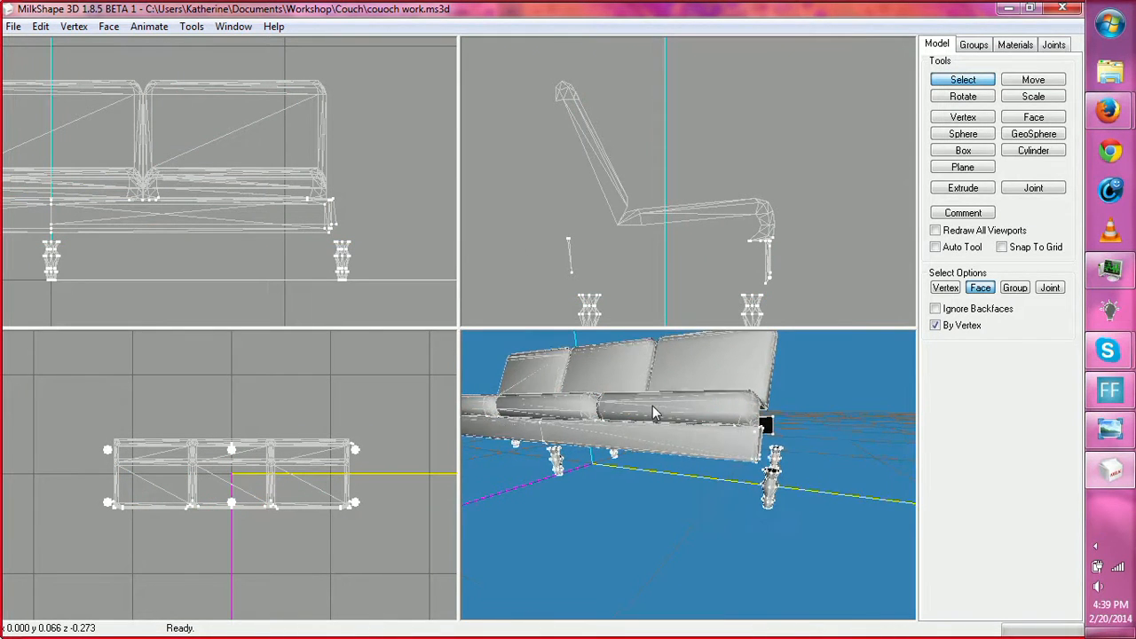
left_click_drag(653, 406, 786, 470)
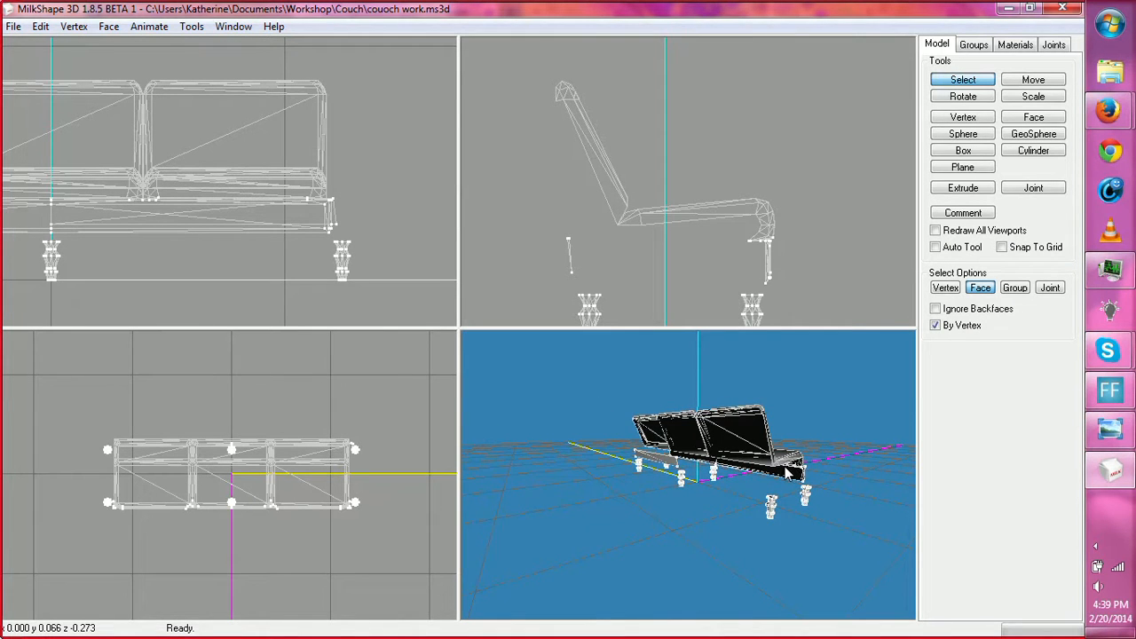
left_click_drag(724, 500, 539, 490)
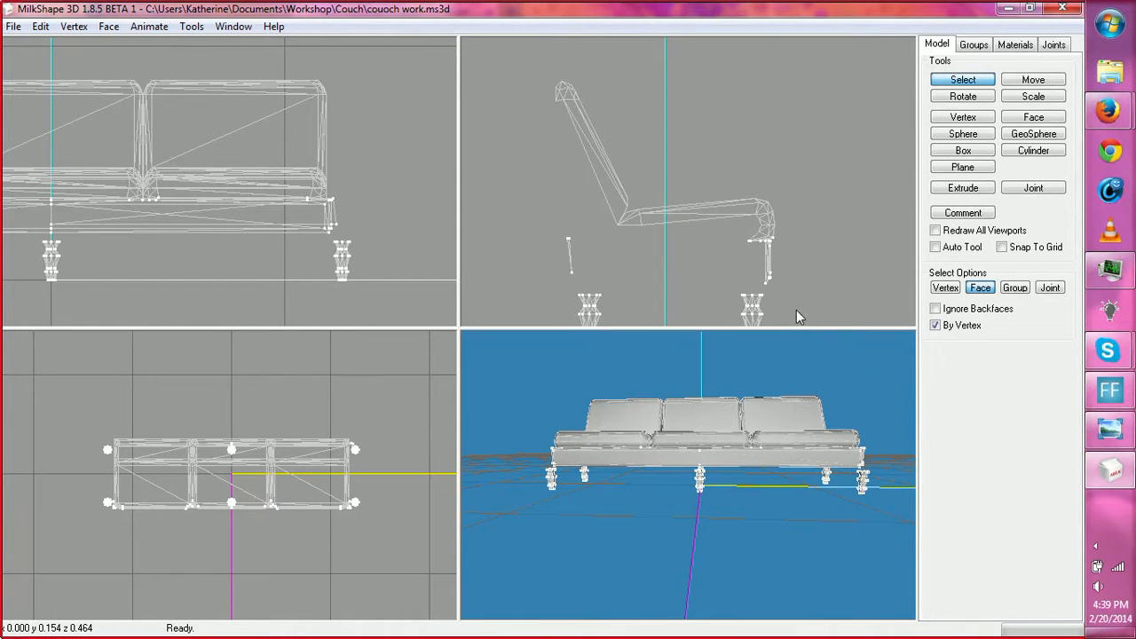
Step: Undo the deletion of the selected frame faces to restore the couch's old backrest, armrests and sides
left_click(945, 288)
left_click_drag(736, 262, 780, 283)
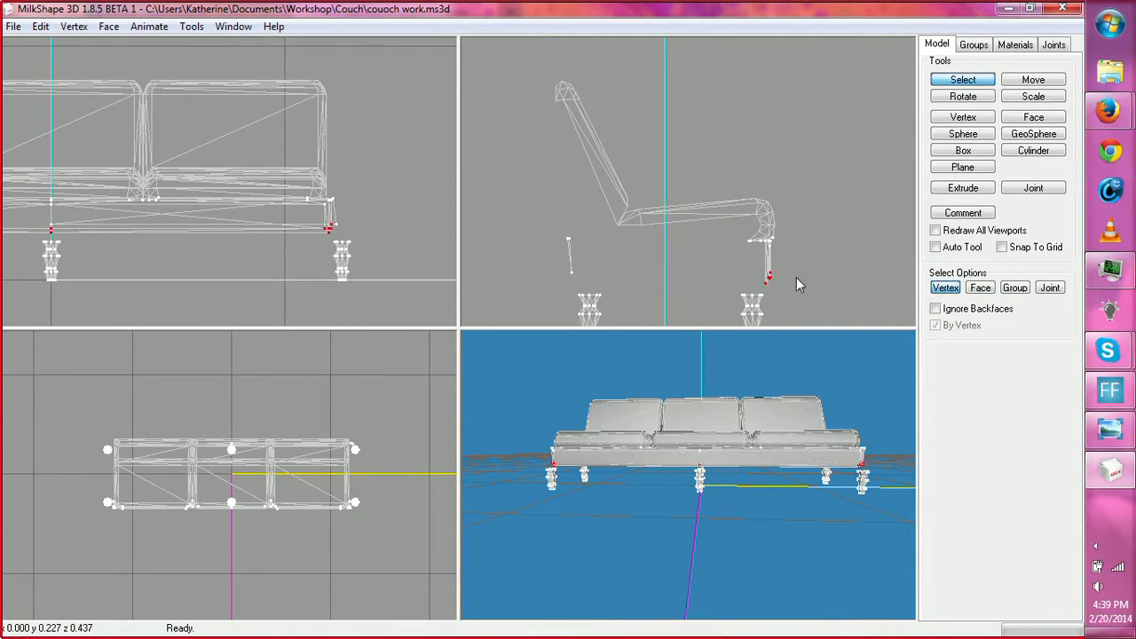
left_click(1035, 81)
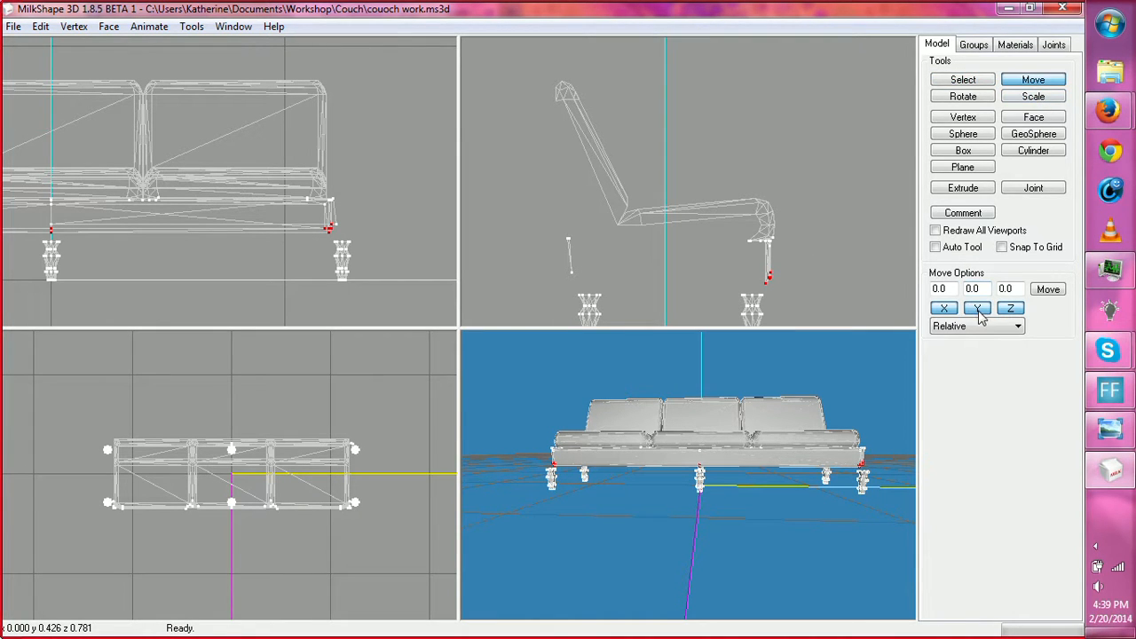
key("ctrl+v")
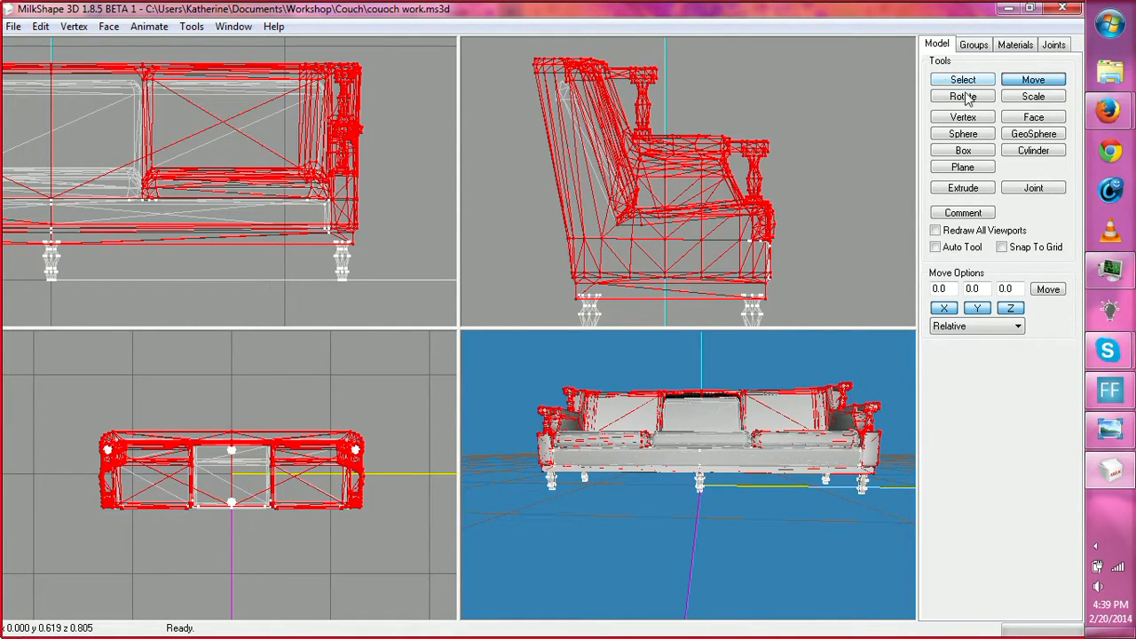
Step: Check the Twitch chat window in Firefox for viewer messages and return to the couch model
mouse_move(1108, 110)
left_click(1017, 97)
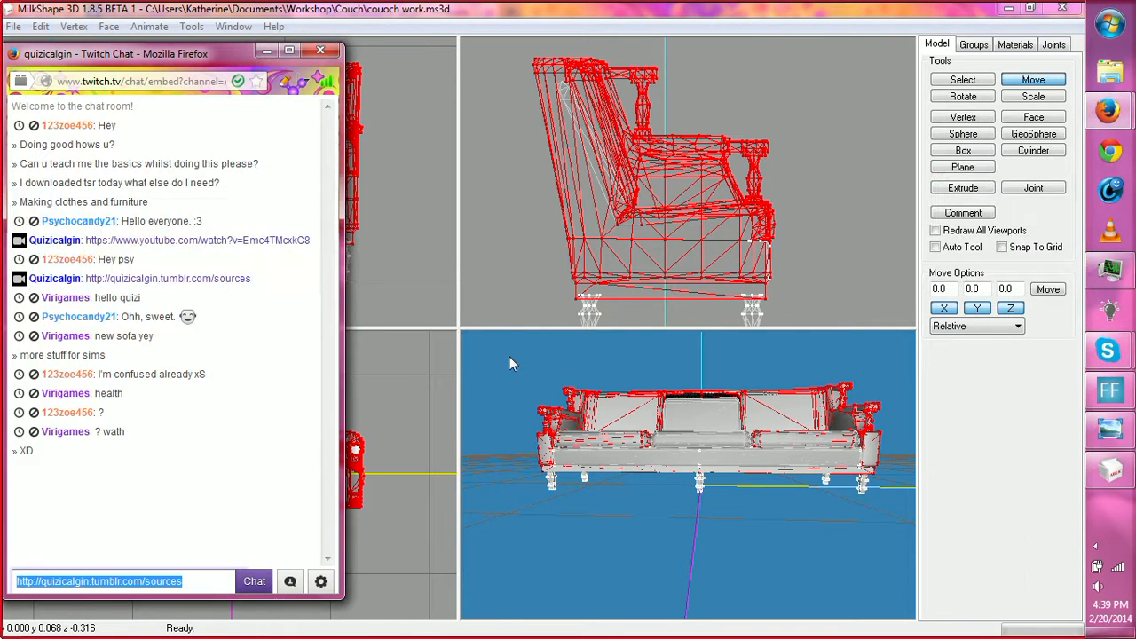
left_click(497, 481)
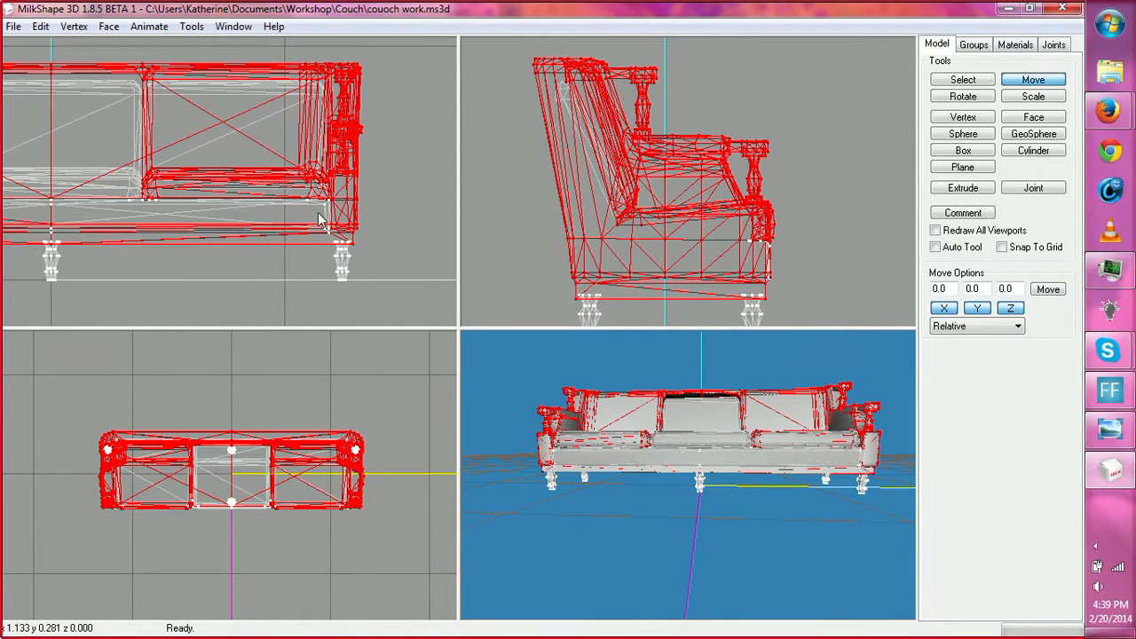
Step: Undo the stray move of the selected geometry, switch back to face selection, and clear the current selection
left_click_drag(320, 220, 627, 226, "ctrl")
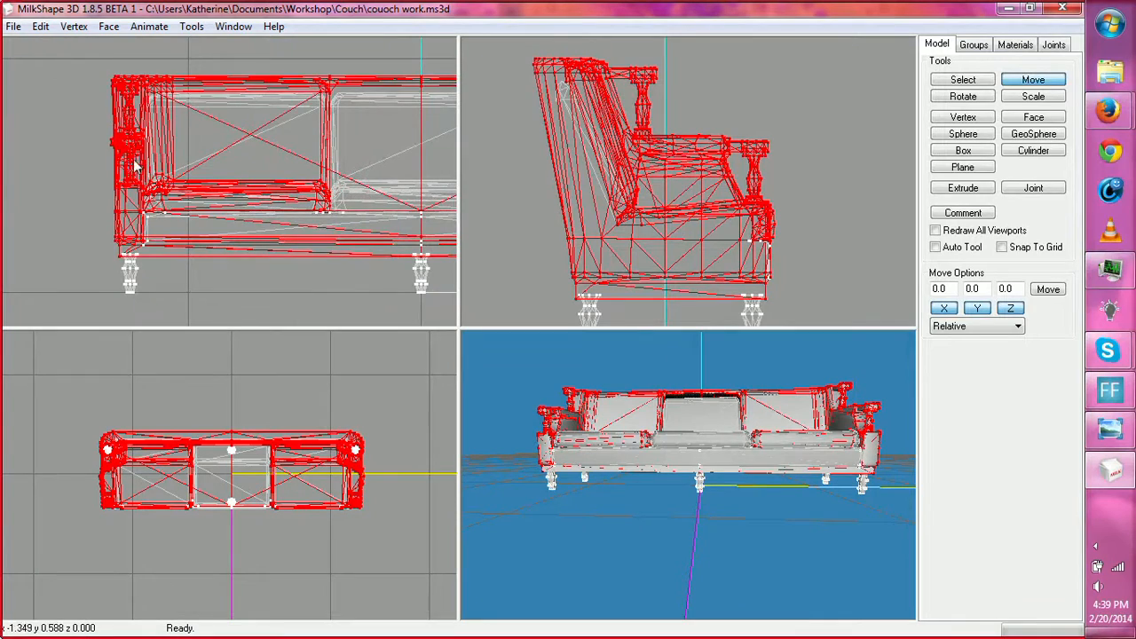
left_click_drag(66, 72, 177, 126)
key("ctrl+z")
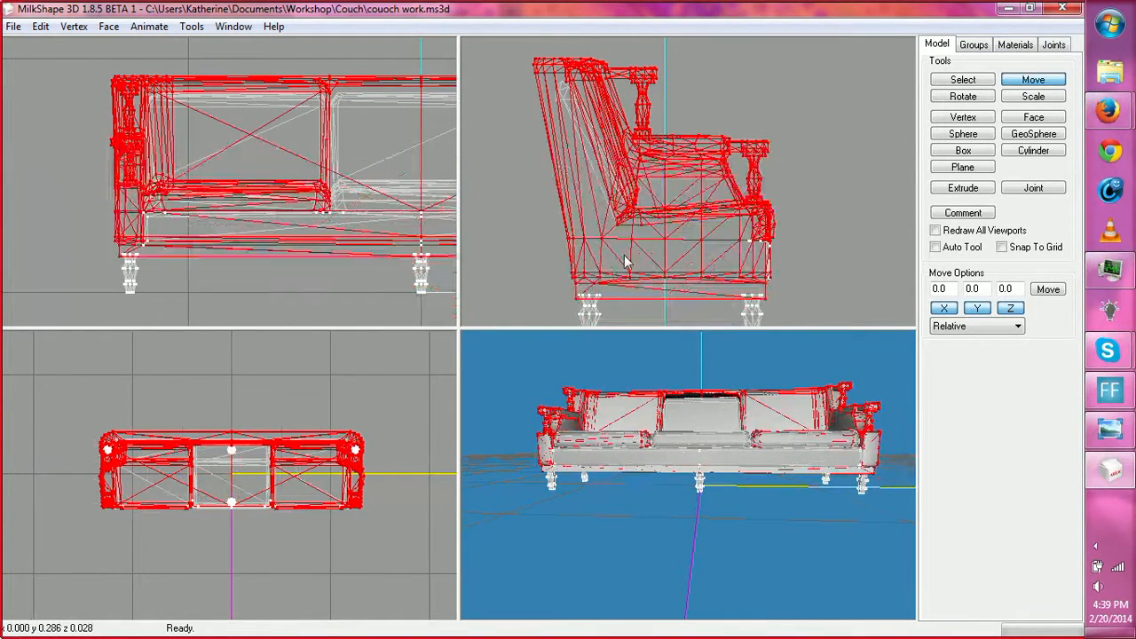
left_click(963, 80)
left_click(981, 288)
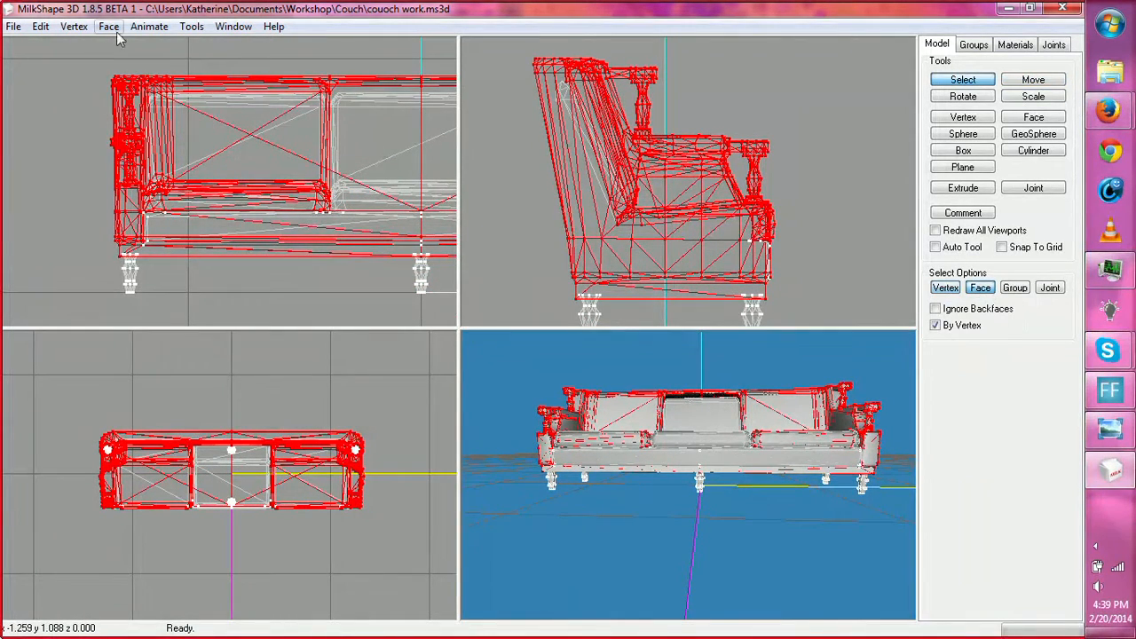
left_click_drag(69, 57, 76, 124)
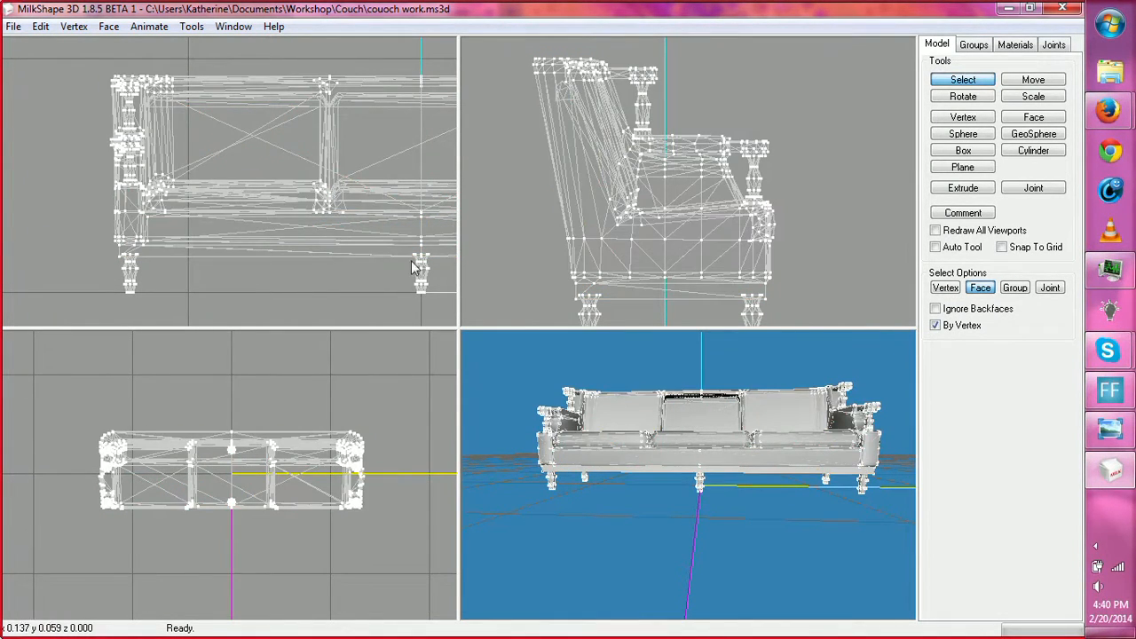
Step: Select the rear corner faces of the backrest and add the front armrest posts and front seat surround faces
left_click_drag(538, 56, 566, 92)
left_click_drag(693, 497, 609, 481)
left_click_drag(619, 484, 728, 513)
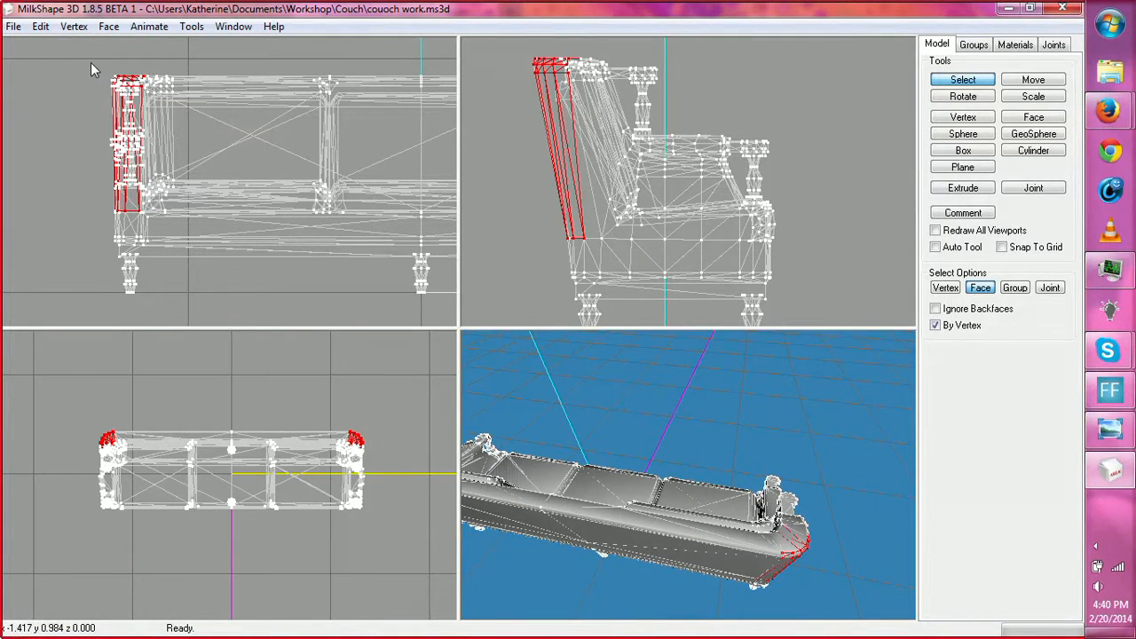
left_click_drag(89, 61, 87, 108)
scroll(120, 527, "up", 5)
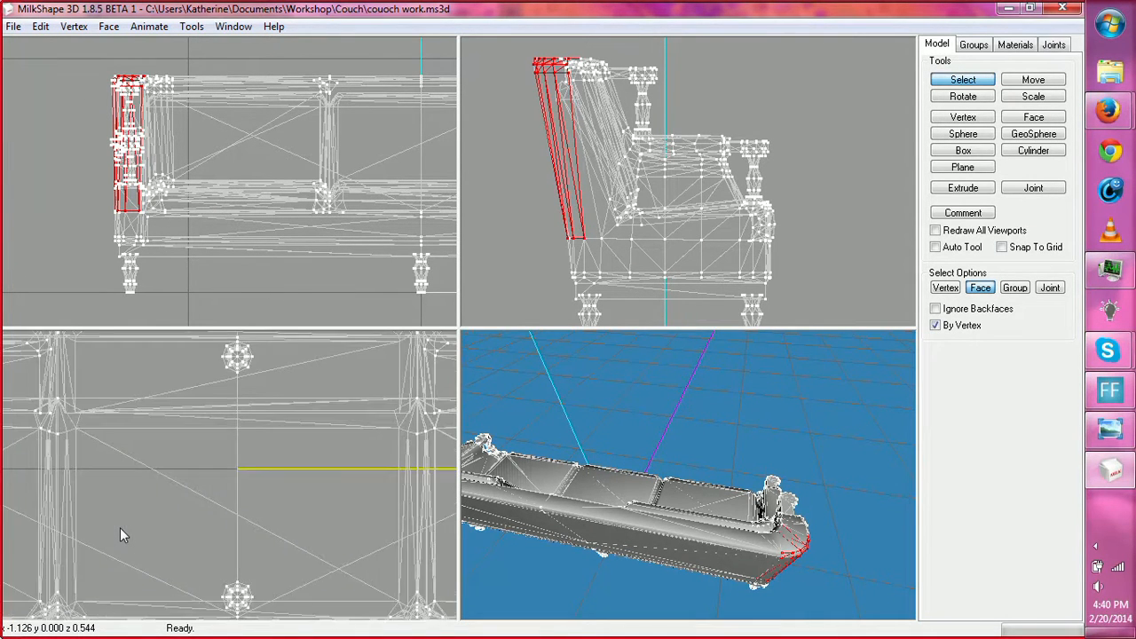
left_click_drag(131, 520, 479, 425, "ctrl")
left_click_drag(229, 482, 345, 454, "ctrl")
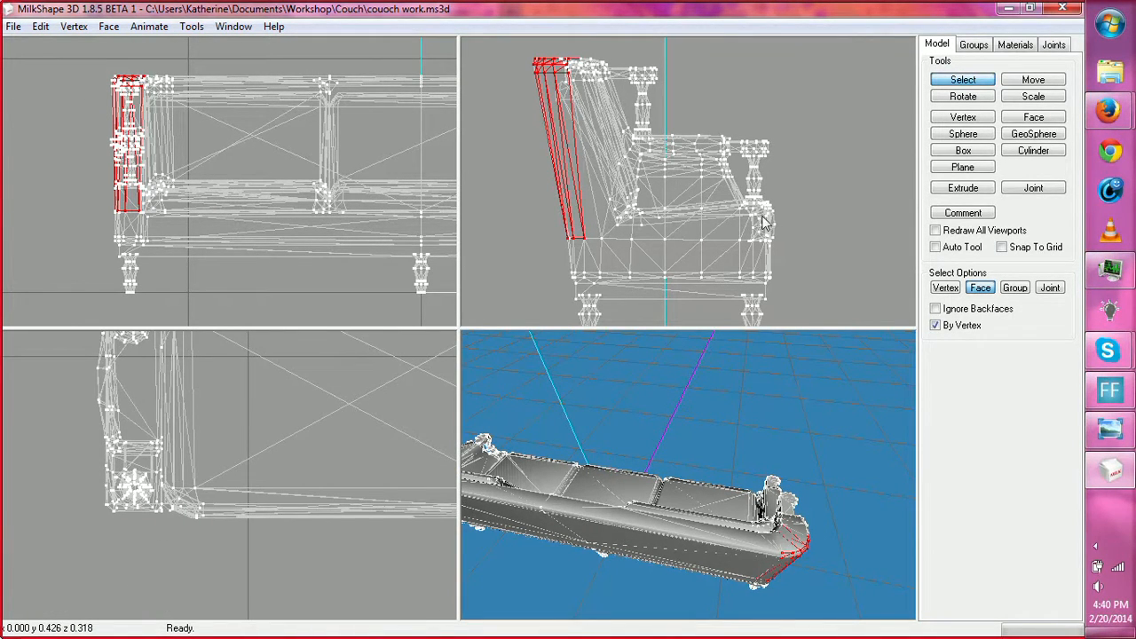
left_click_drag(746, 112, 795, 239)
left_click_drag(799, 426, 752, 354)
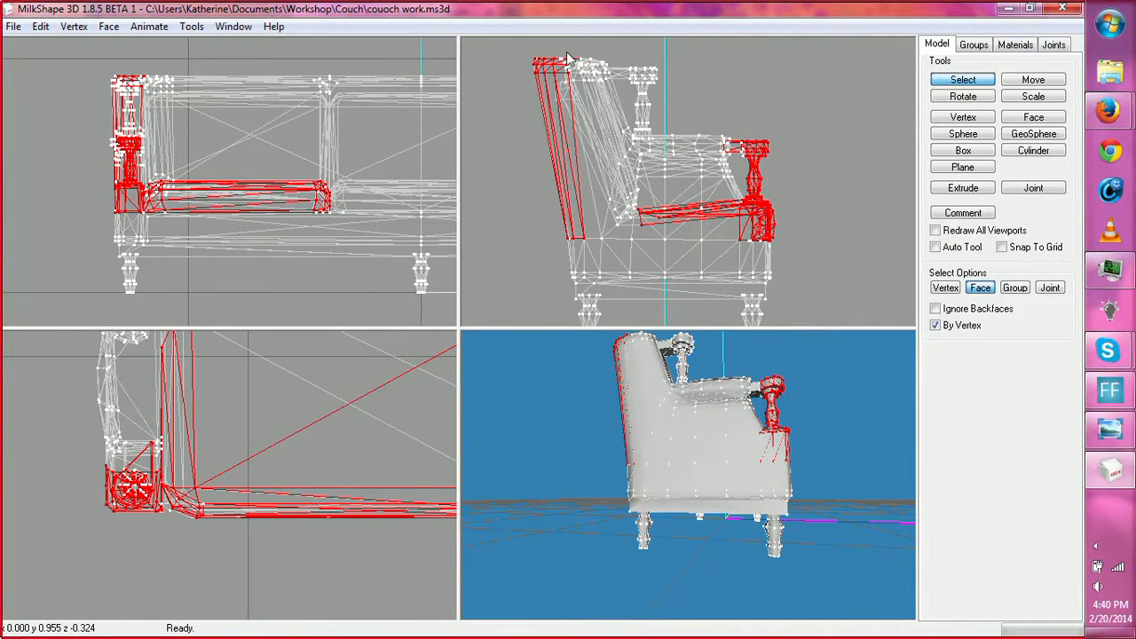
Step: Try adding the whole upper frame to the selection, inspect the faces around the cushions, and undo that selection
left_click_drag(564, 52, 776, 240)
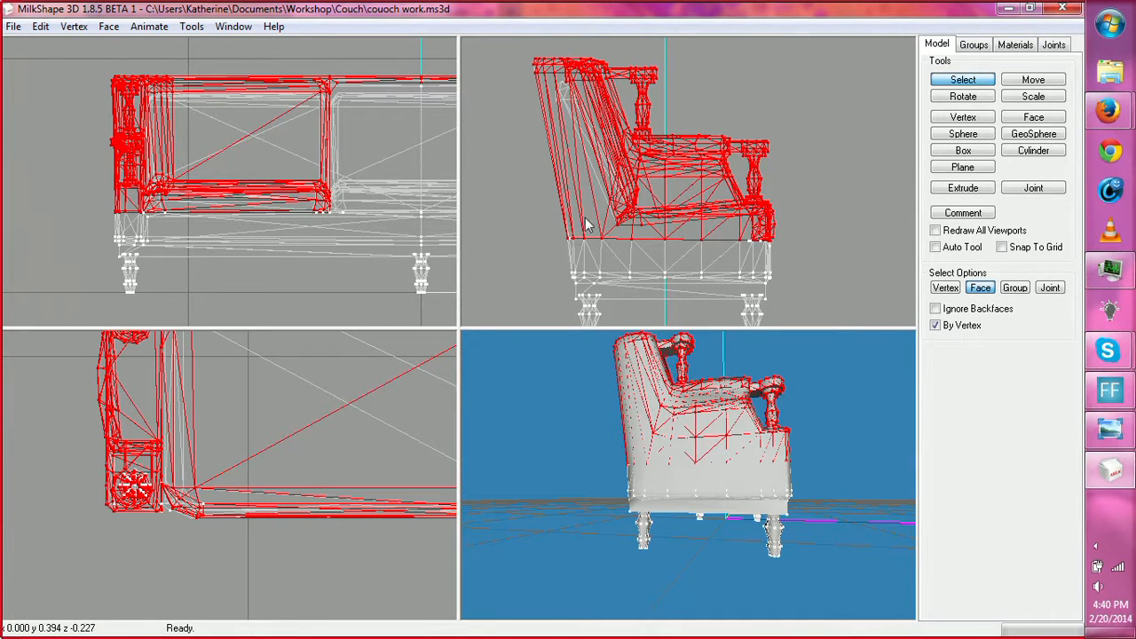
left_click_drag(613, 396, 743, 444)
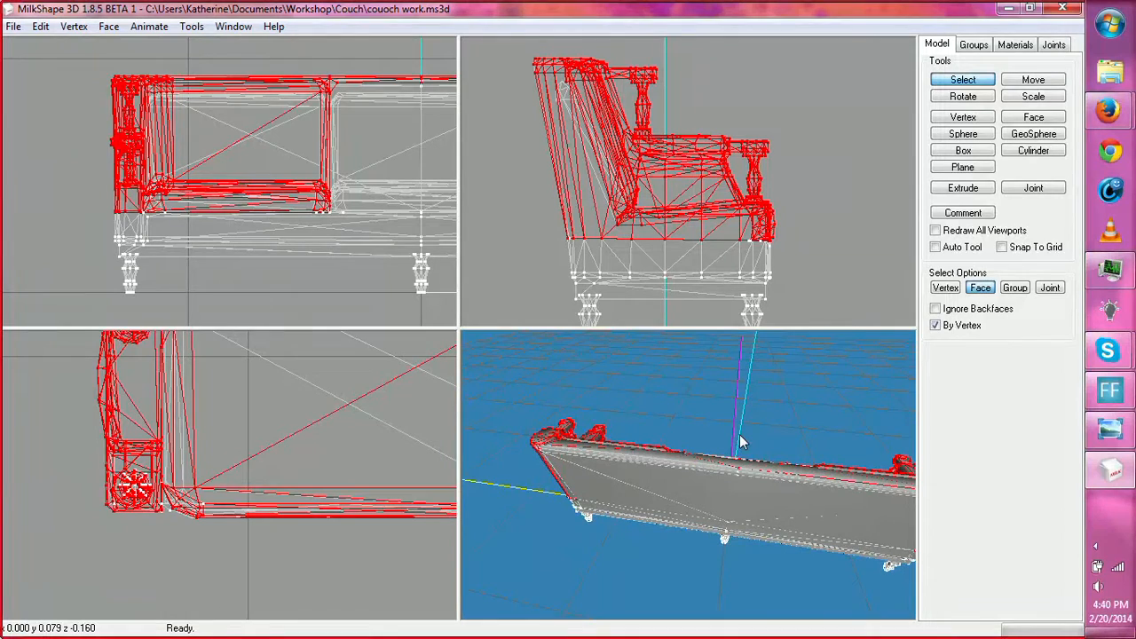
left_click_drag(735, 451, 653, 457)
scroll(664, 446, "up", 4)
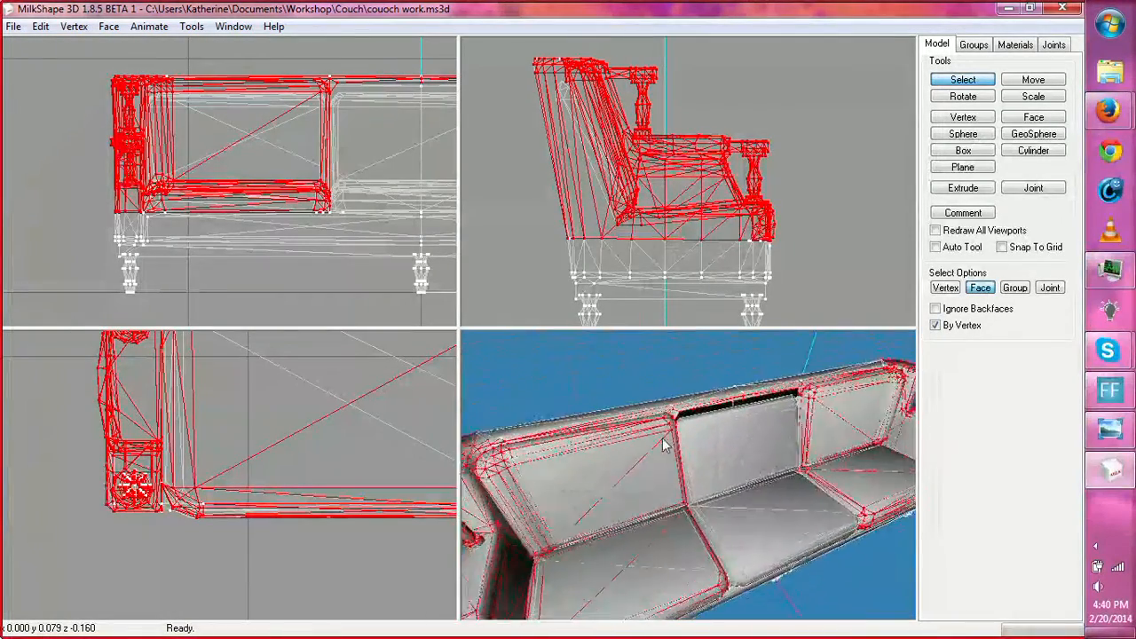
scroll(663, 446, "up", 6)
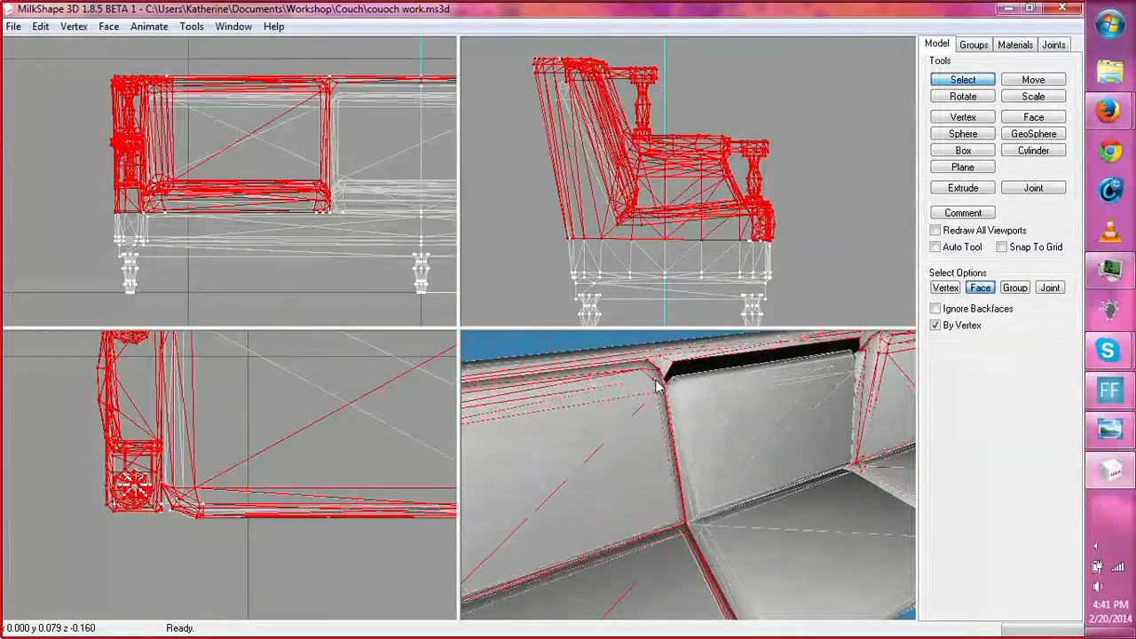
left_click_drag(656, 380, 696, 423, "shift")
key("ctrl+z")
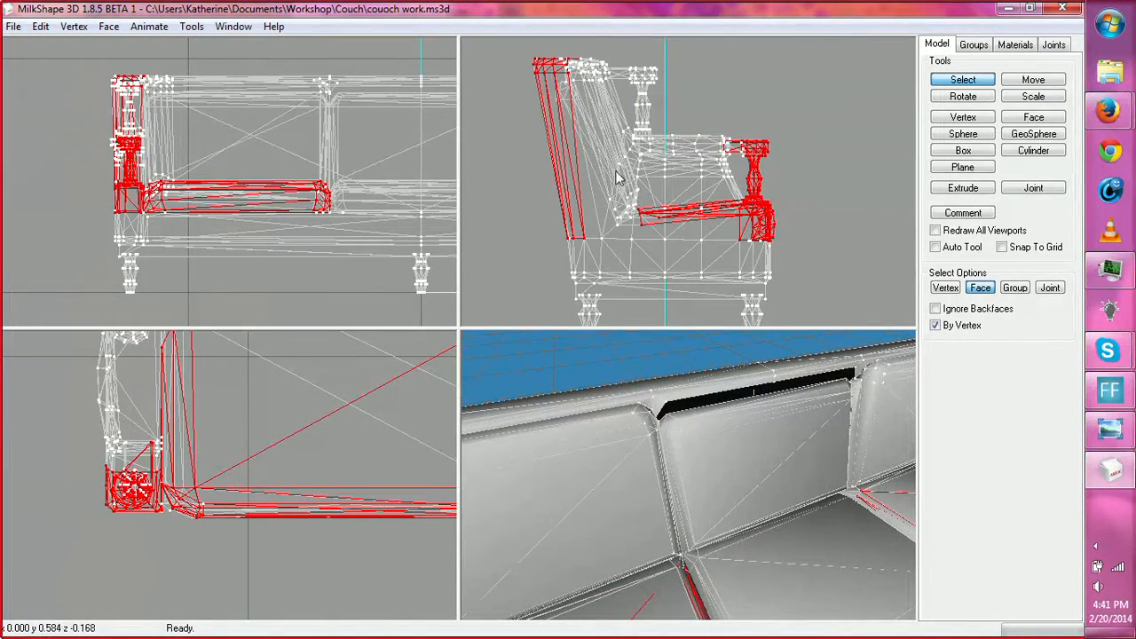
Step: Add the inner backrest, armrest and seat-side faces to the selection in smaller areas and delete the selected frame faces
left_click_drag(571, 142, 674, 233, "shift")
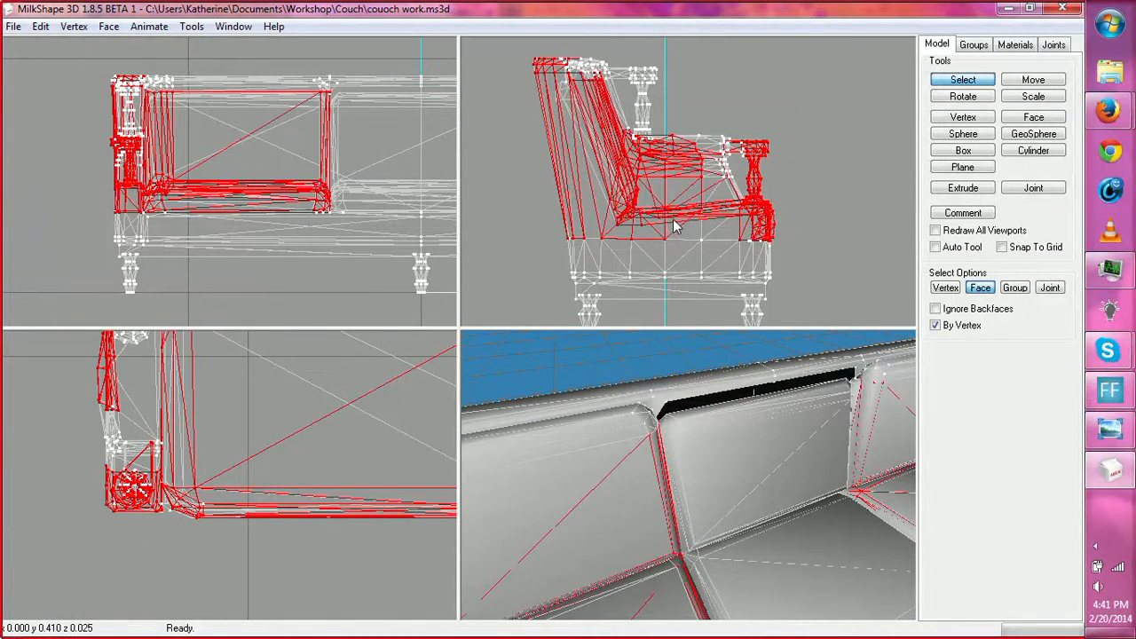
left_click_drag(561, 82, 691, 172, "shift")
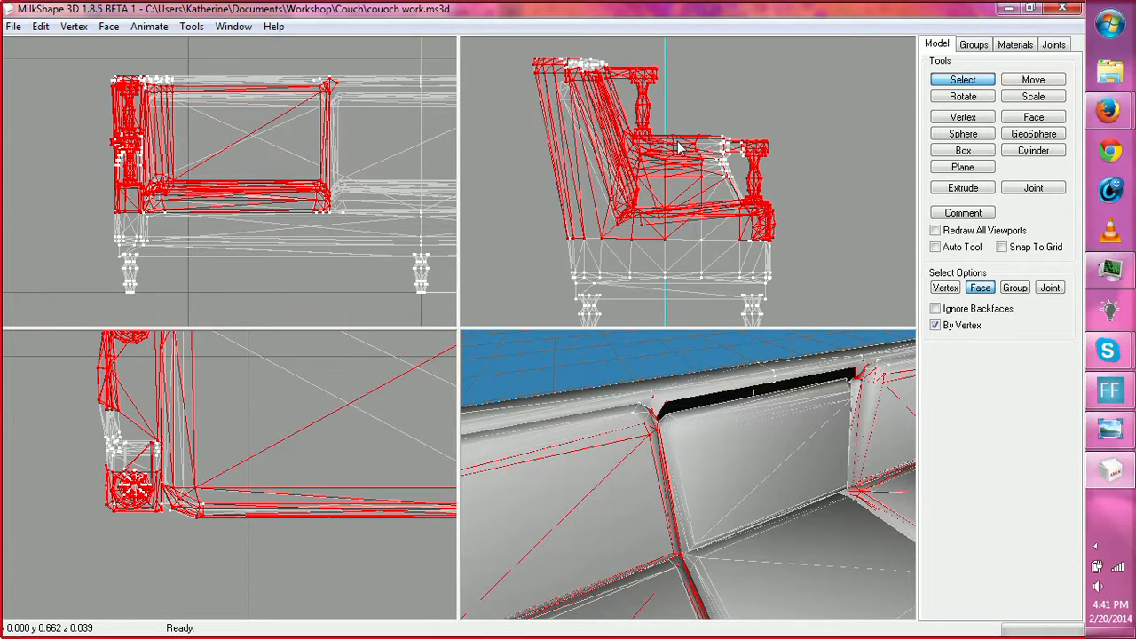
left_click(774, 381, "shift")
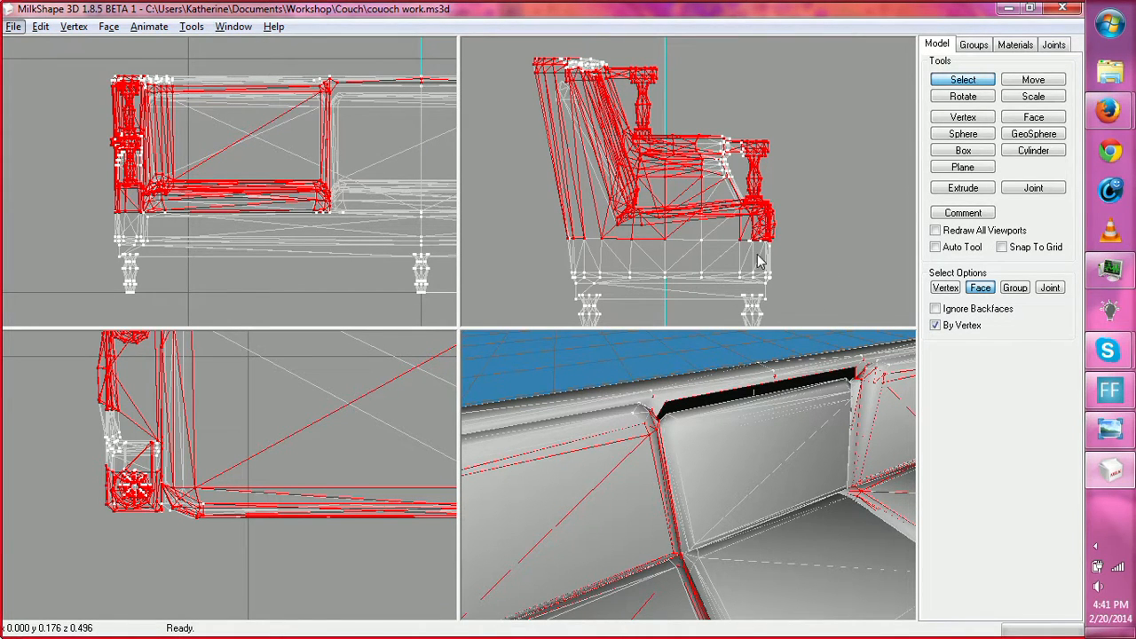
left_click_drag(604, 167, 655, 247)
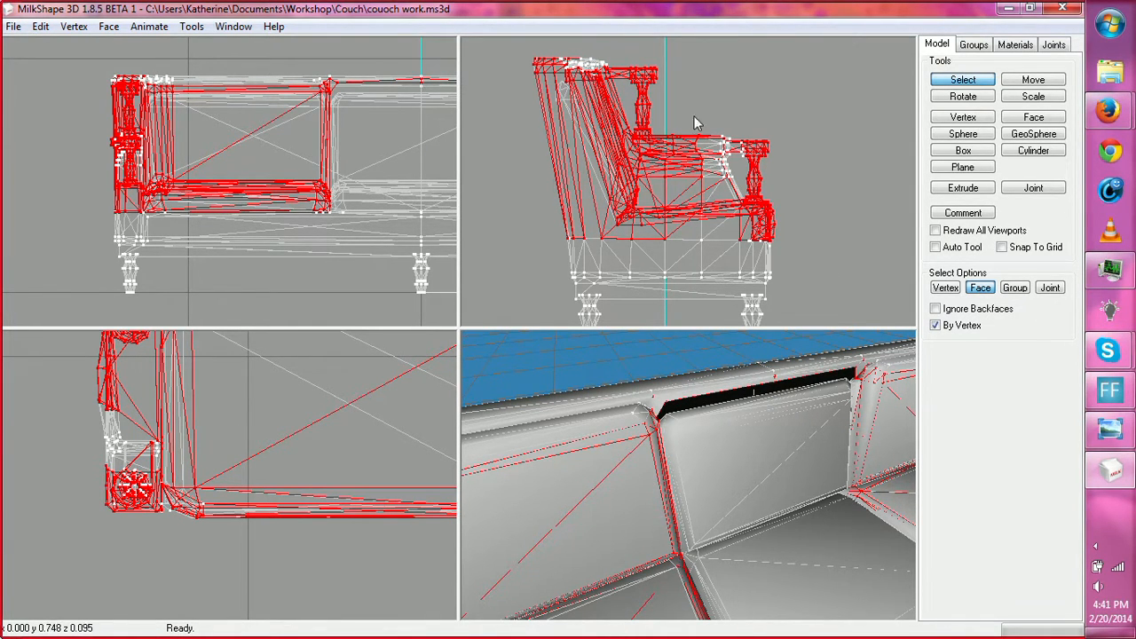
left_click_drag(694, 111, 765, 216)
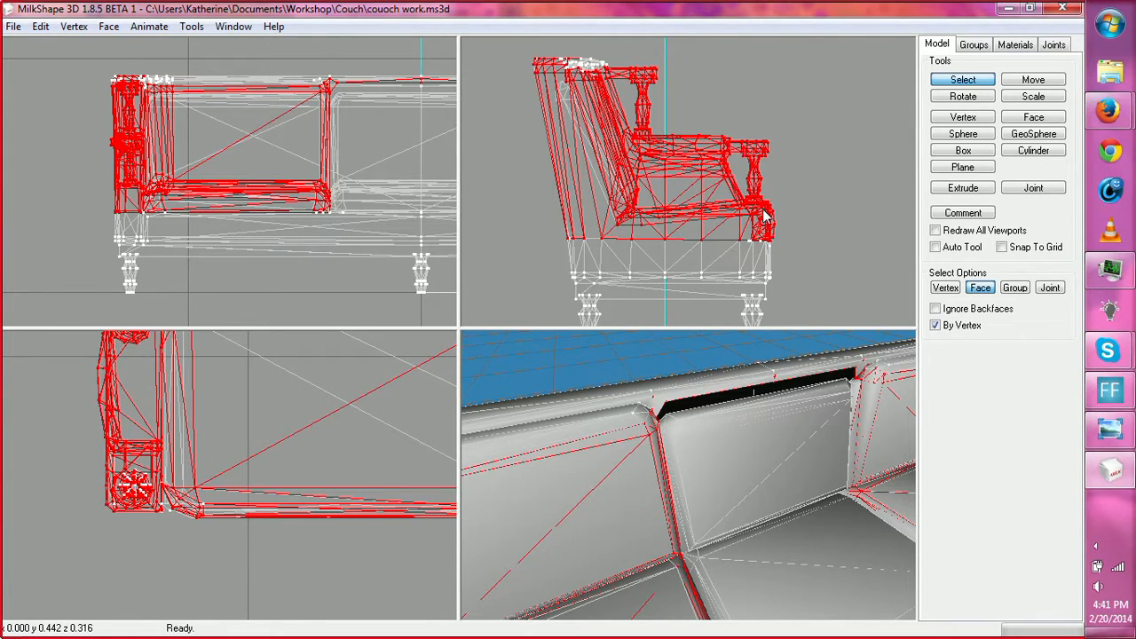
key("Delete")
Step: Inspect the leftover frame pieces and try selecting the armrest-top remnants above the negative-X rear leg from above
left_click_drag(706, 460, 685, 358)
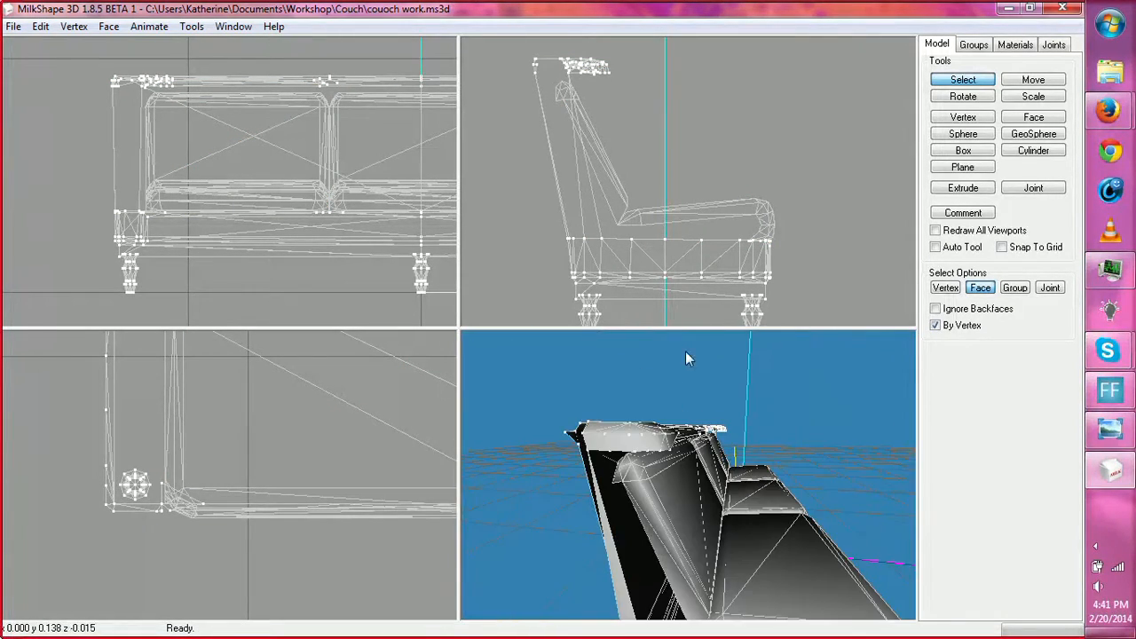
left_click_drag(625, 137, 640, 174, "ctrl")
left_click_drag(629, 347, 658, 476)
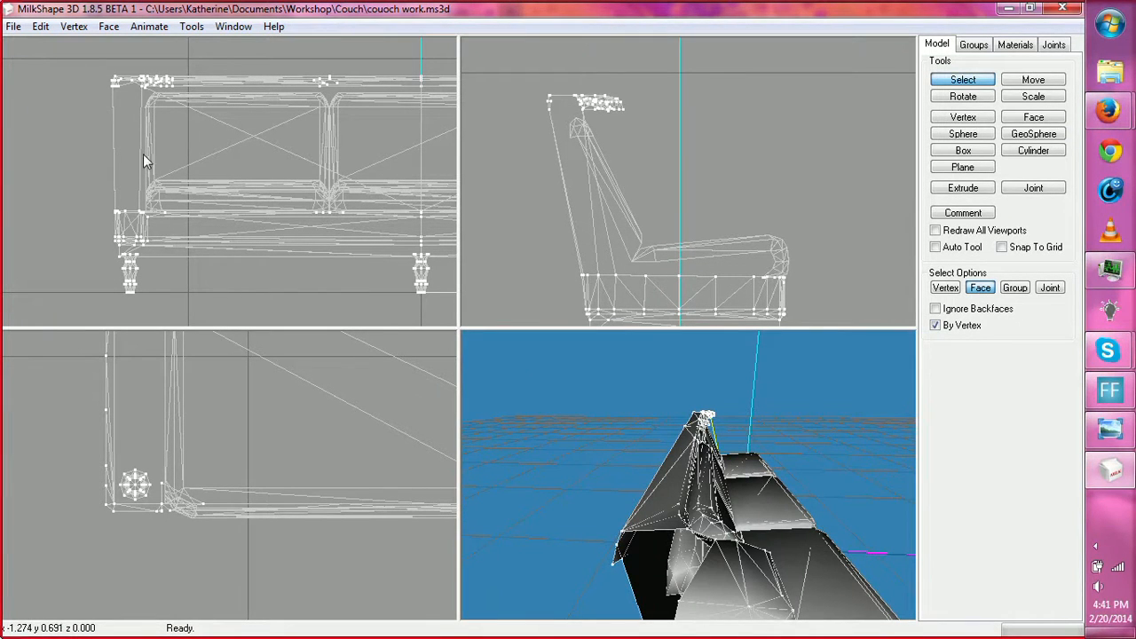
left_click_drag(245, 355, 229, 587, "ctrl")
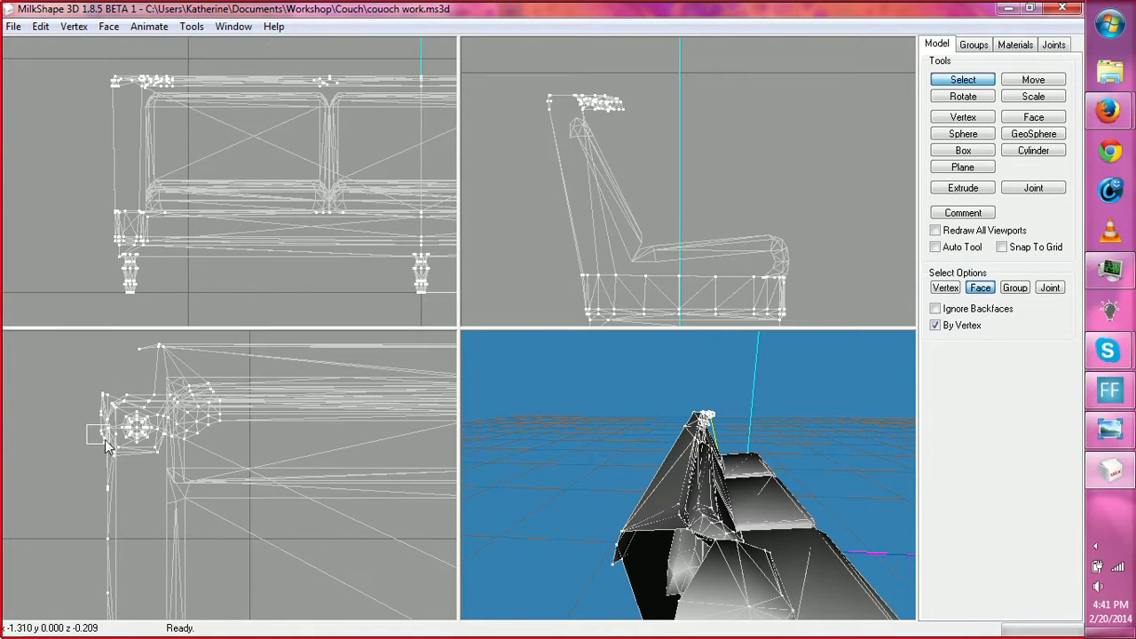
left_click_drag(105, 439, 151, 448)
left_click(178, 432)
Step: Select the leftover backrest corner face and armrest-top faces on the negative-X end and delete them
left_click_drag(738, 550, 849, 469)
left_click(831, 434)
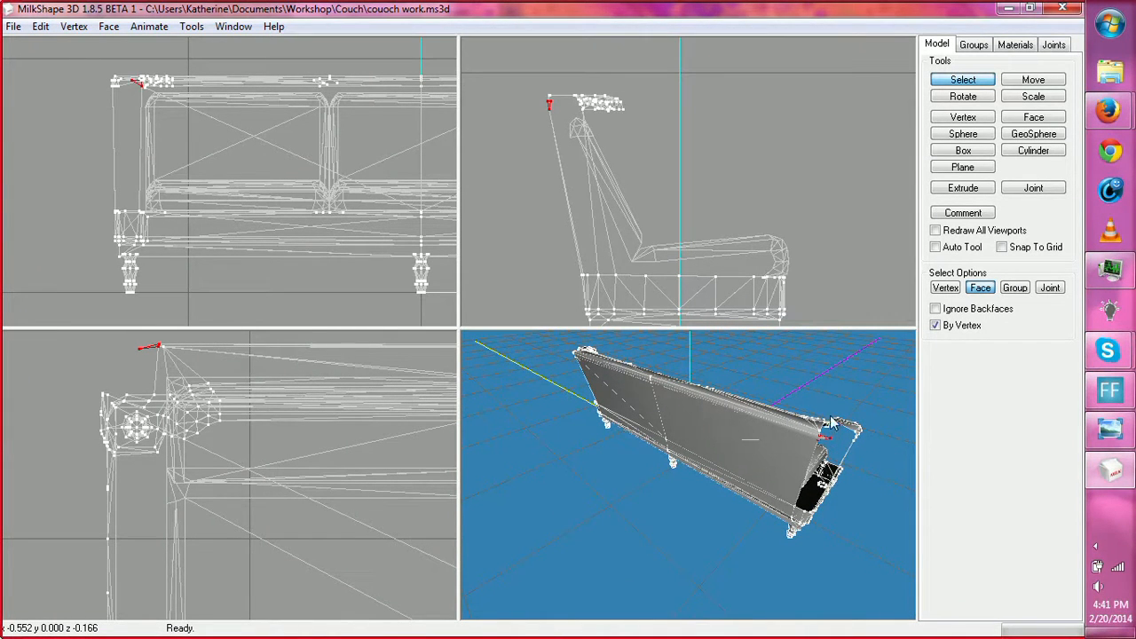
left_click_drag(831, 423, 867, 446, "shift")
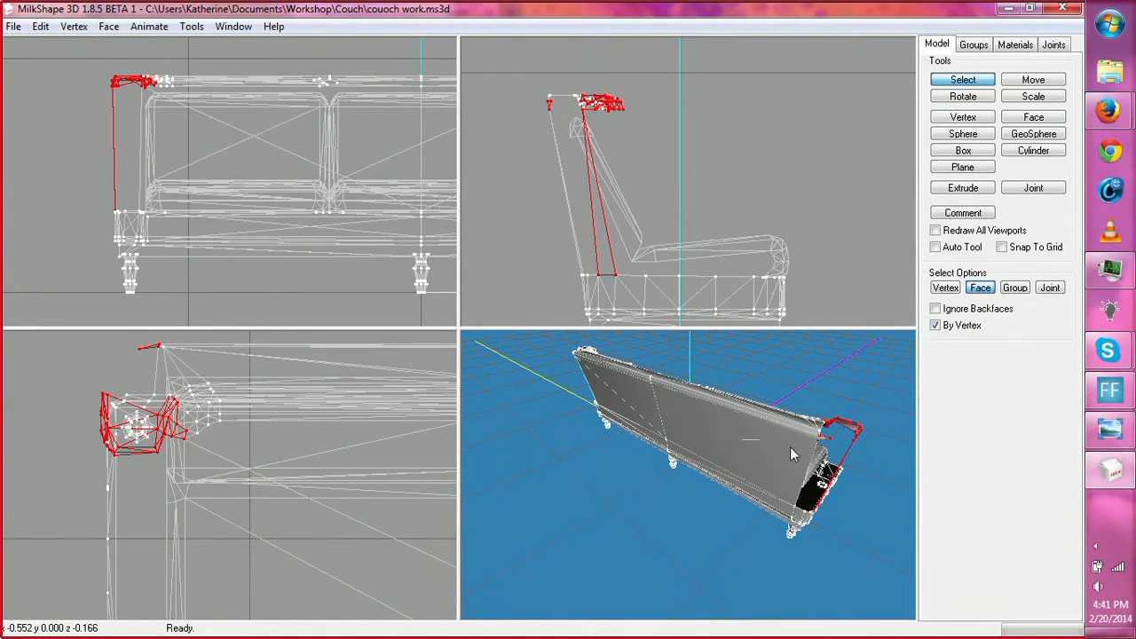
left_click_drag(790, 447, 747, 461, "shift")
key("ctrl+z")
middle_click_drag(794, 452, 751, 491)
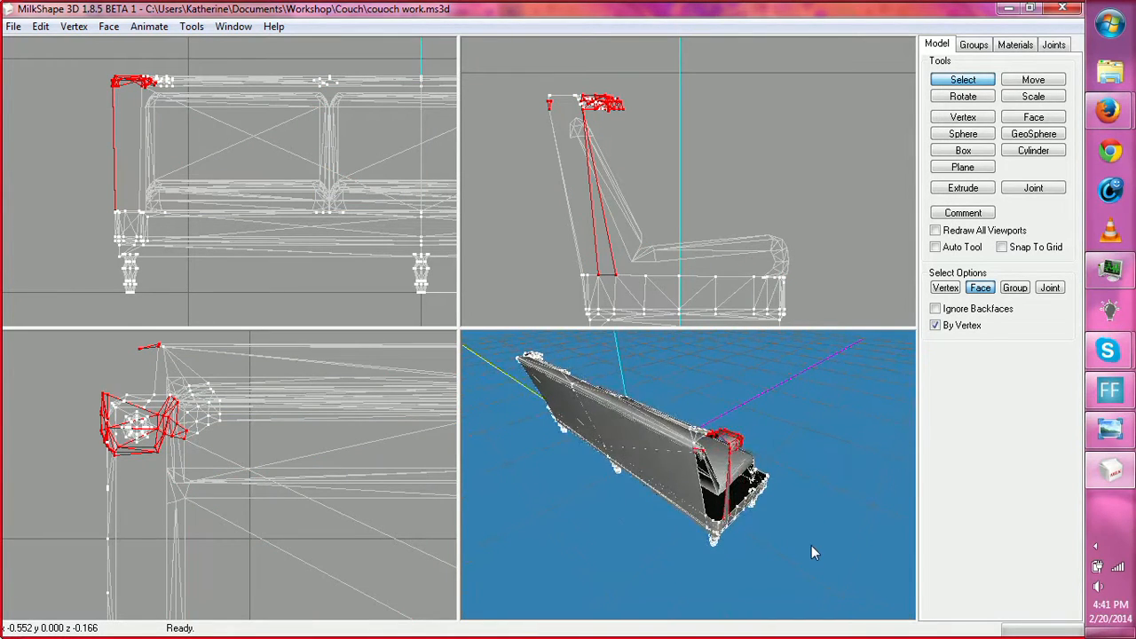
mouse_move(811, 545)
middle_mouse_down("shift")
mouse_move(828, 483)
mouse_move(802, 524)
middle_mouse_up("shift")
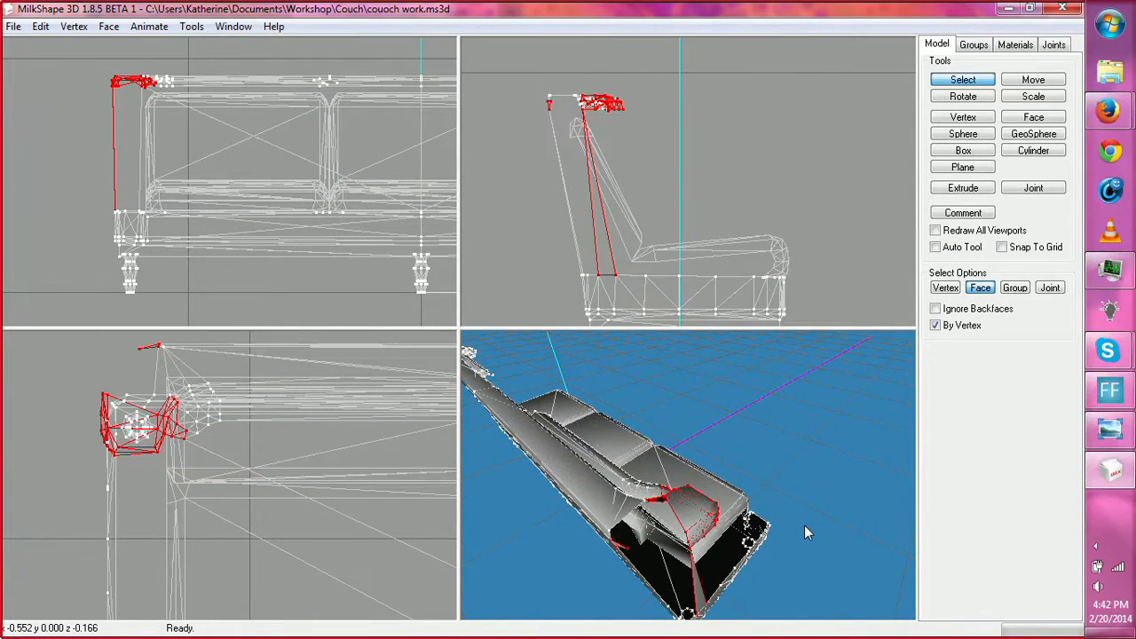
left_click(804, 525)
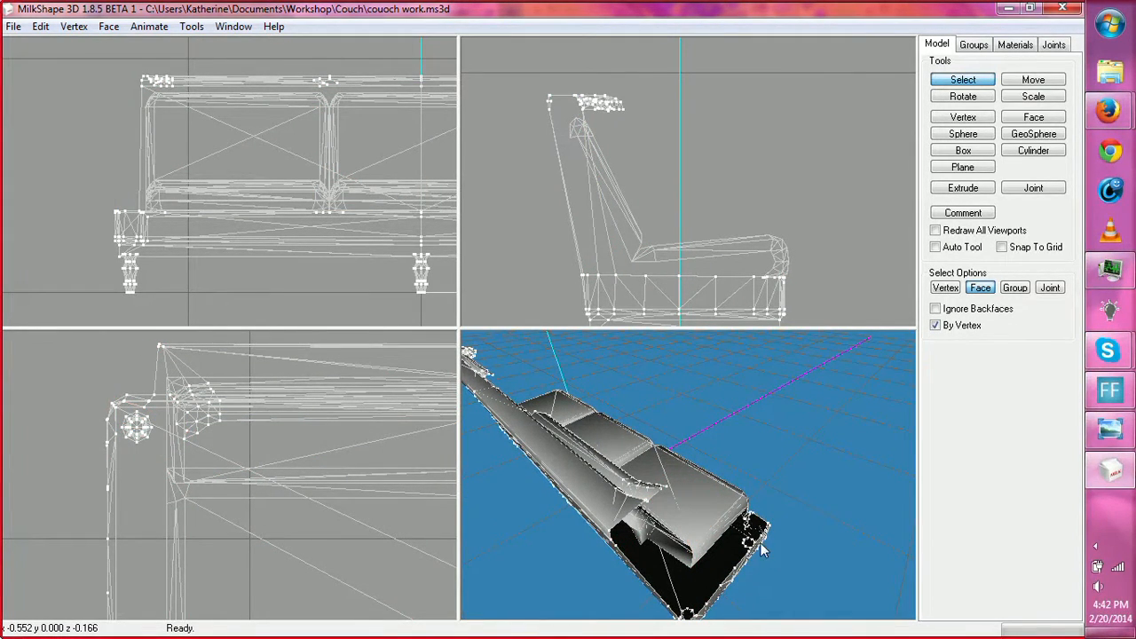
Step: Select the matching armrest-top remnants on the positive-X end, delete them, and check the couch base
middle_click_drag(763, 546, 777, 484)
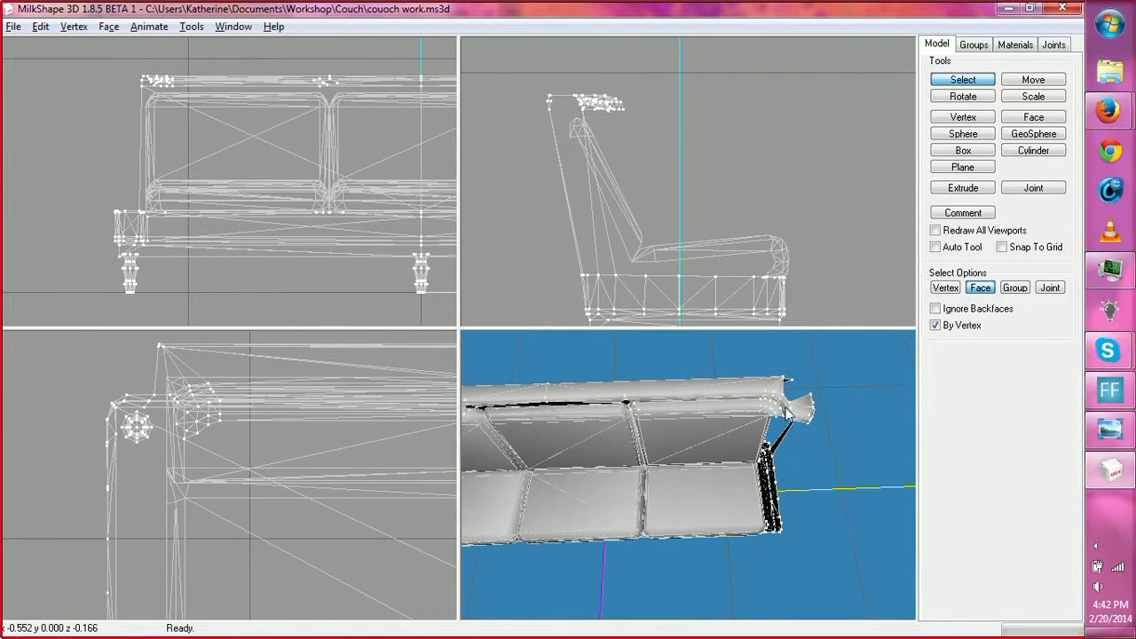
mouse_move(787, 406)
left_mouse_down()
mouse_move(809, 428)
mouse_move(821, 421)
left_mouse_up()
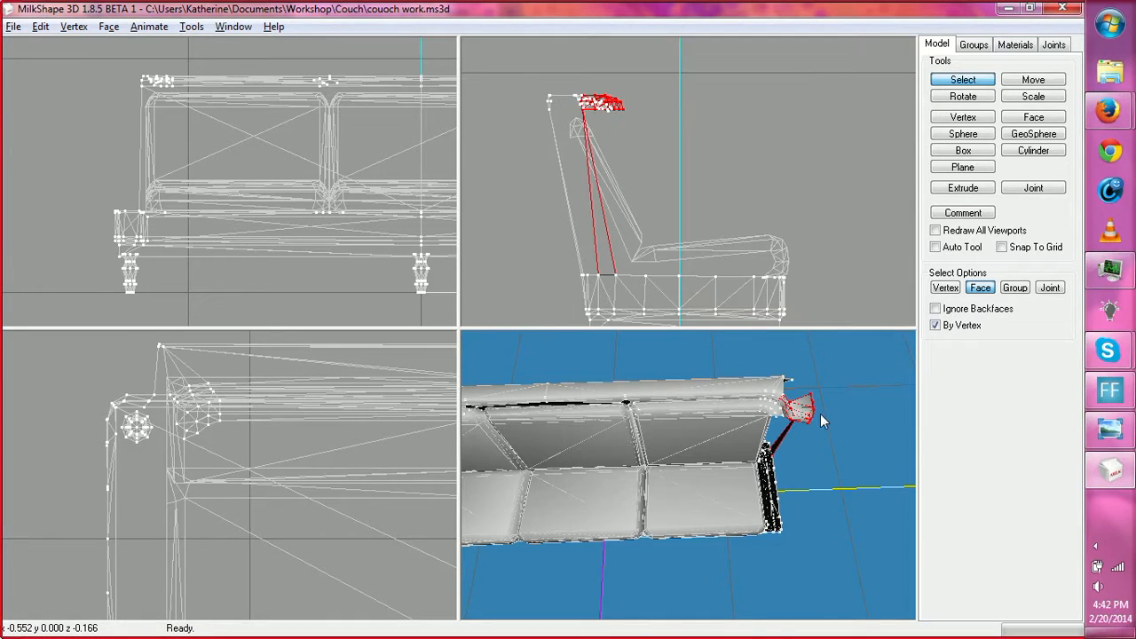
left_click(813, 403)
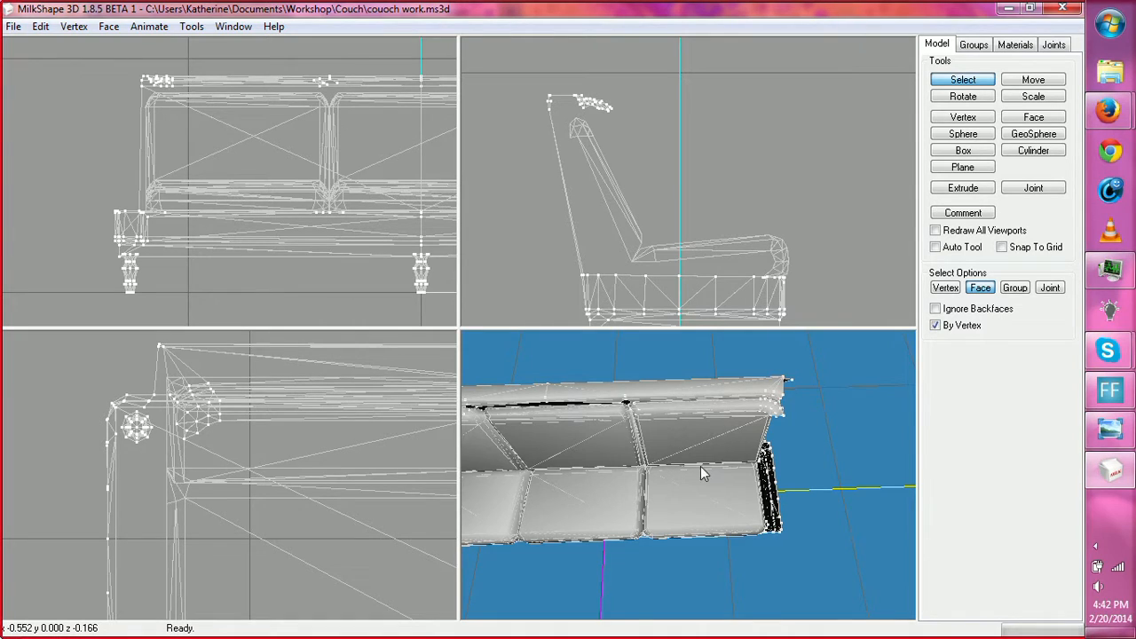
left_click_drag(684, 500, 712, 471)
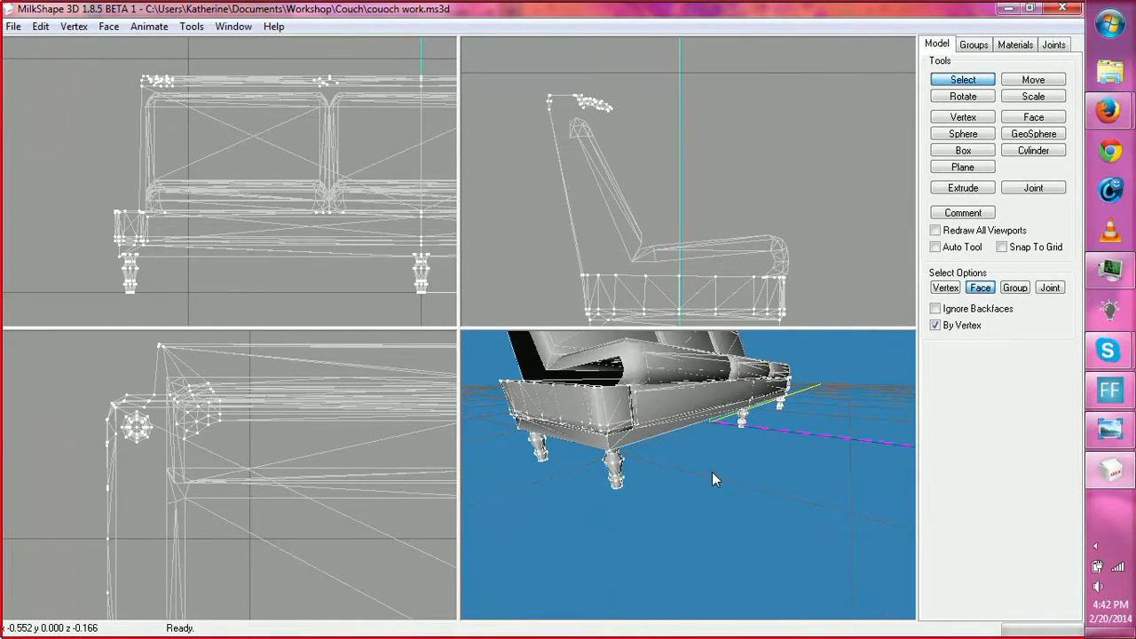
Step: Select the leftover lower armrest side-panel faces above the base on the negative-X end
left_click_drag(81, 193, 131, 241)
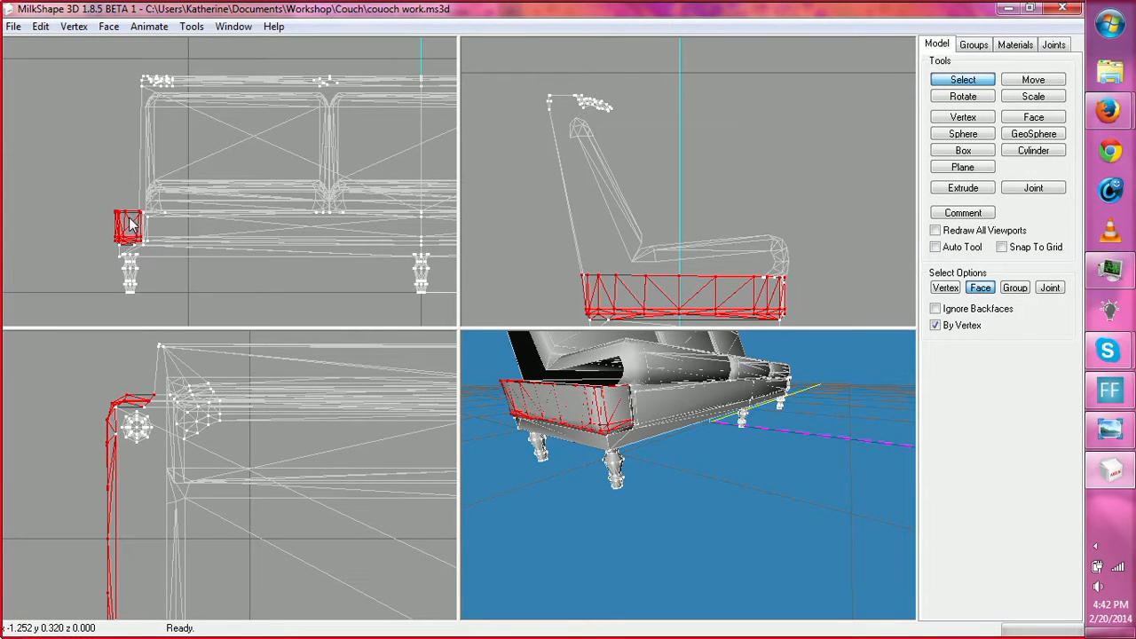
left_click_drag(656, 438, 519, 437)
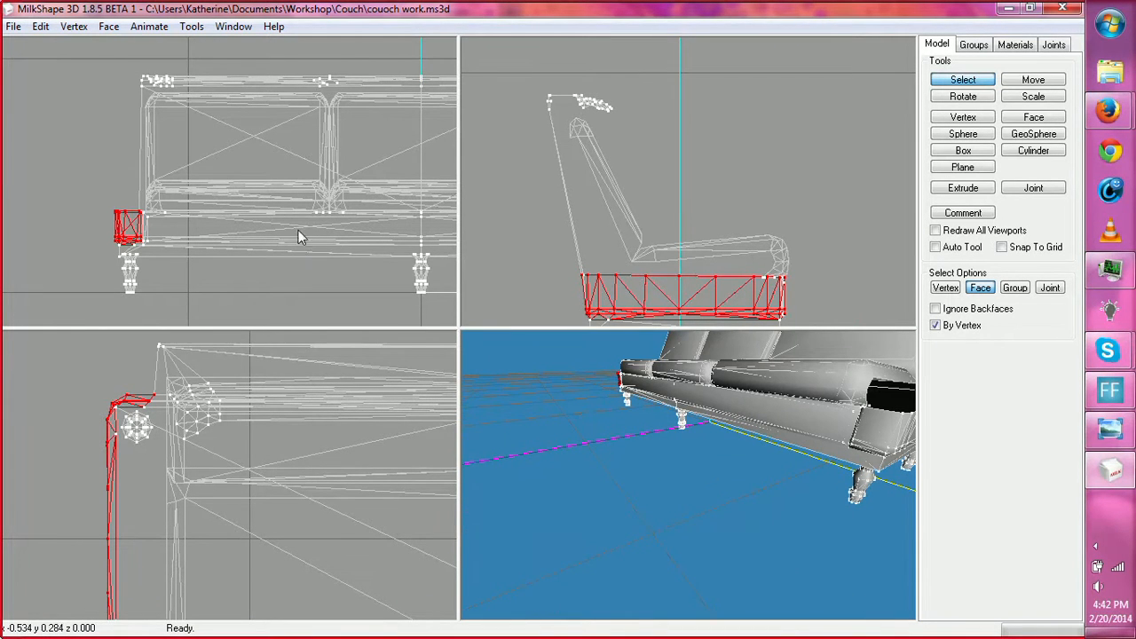
left_click_drag(296, 209, 63, 221, "ctrl")
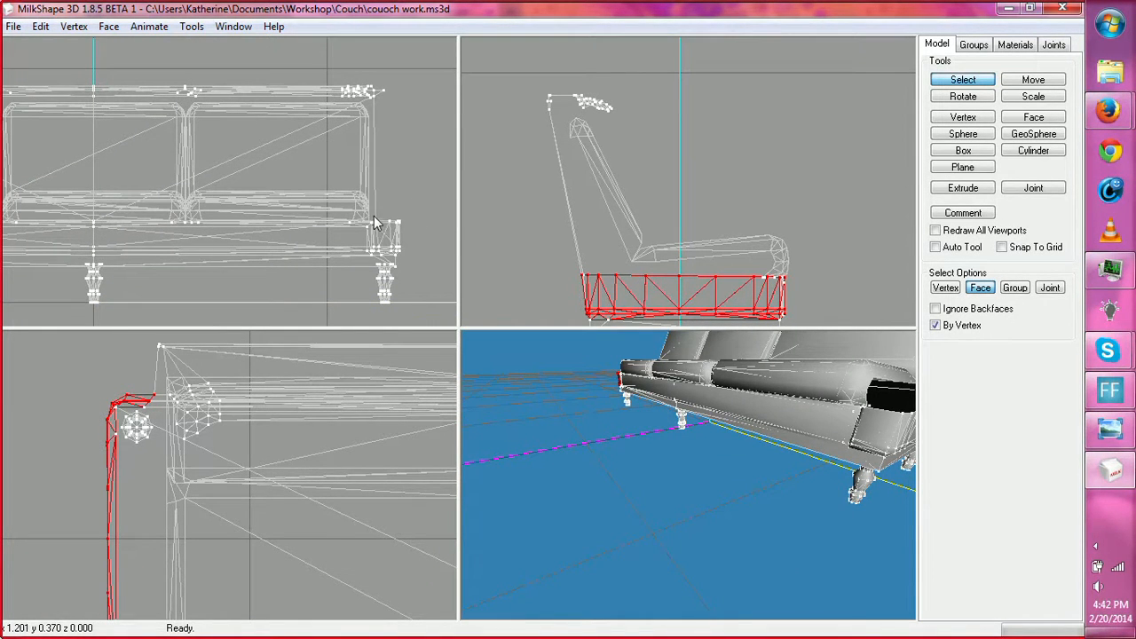
left_click_drag(373, 222, 410, 260, "shift")
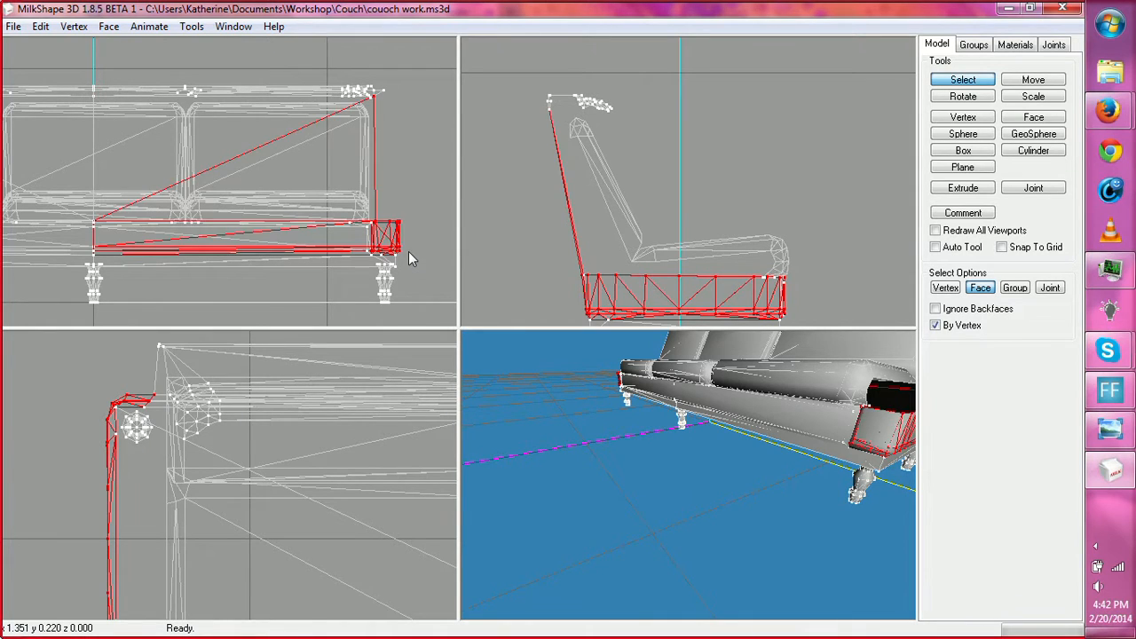
key("ctrl+z")
left_click_drag(379, 212, 413, 255, "shift")
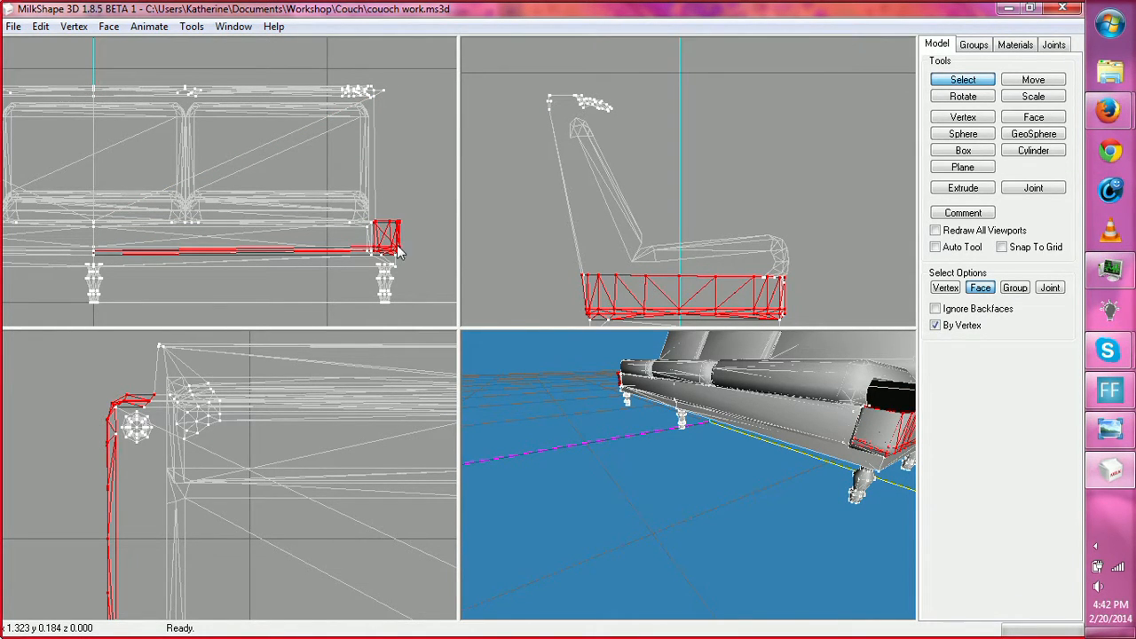
left_click_drag(597, 435, 678, 438)
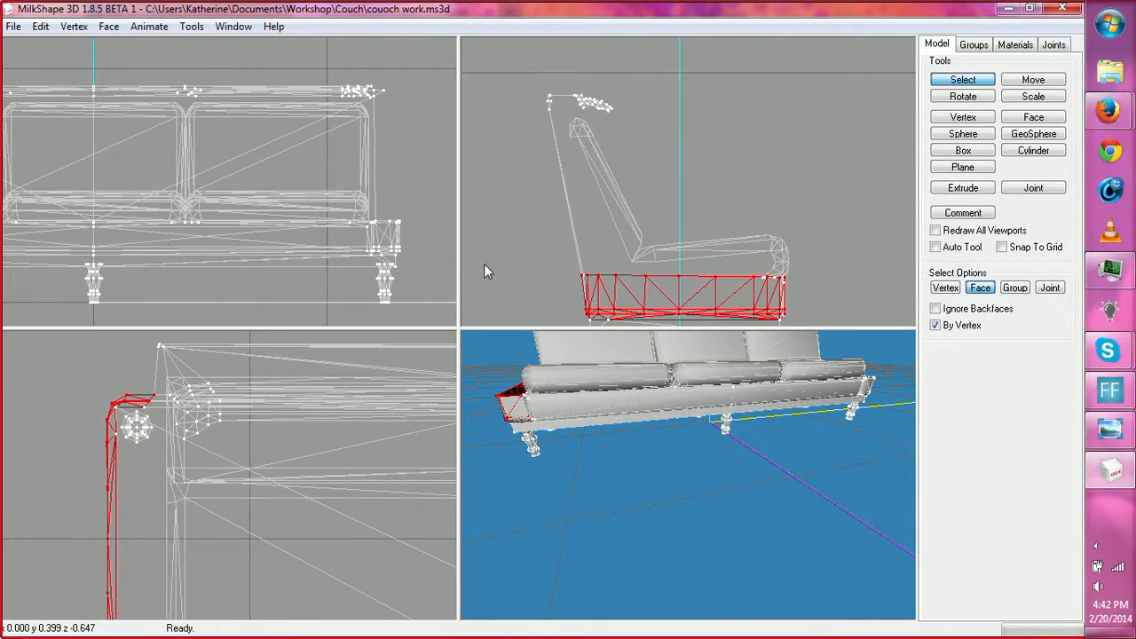
Step: Add the matching lower armrest side-panel faces on the positive-X end to the selection and delete both panels
left_click_drag(389, 224, 400, 235)
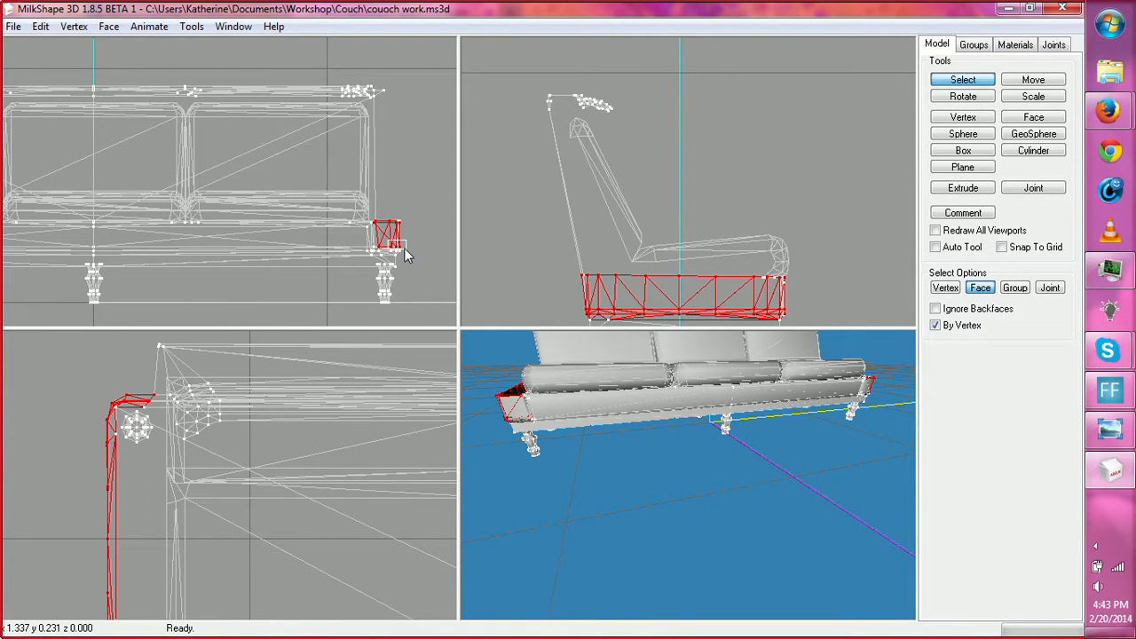
left_click_drag(372, 209, 415, 252)
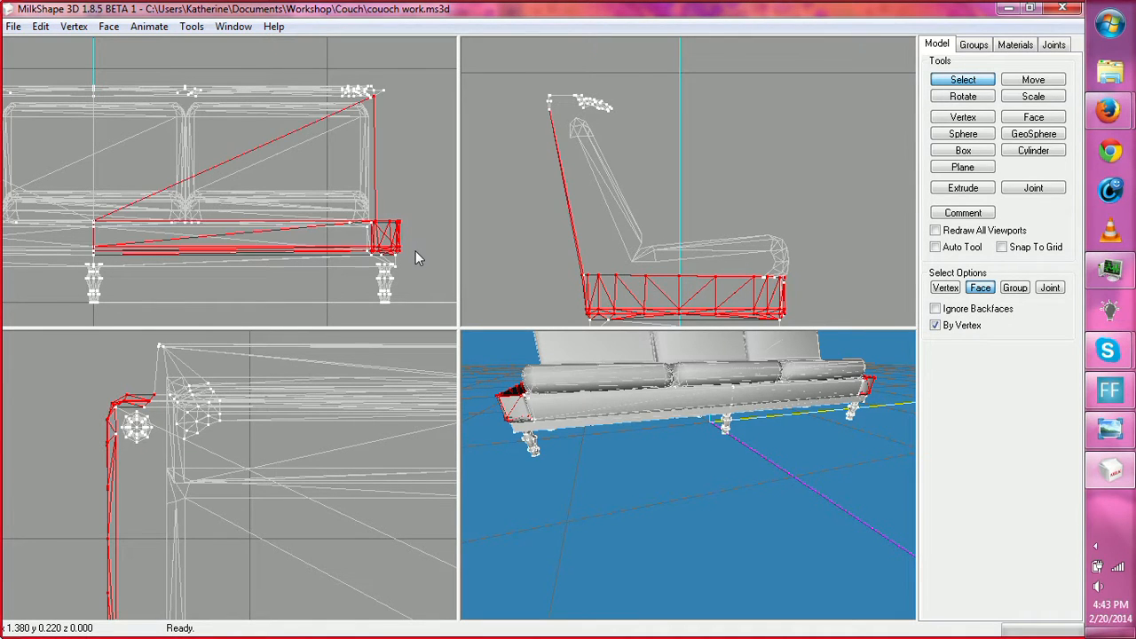
key("ctrl+z")
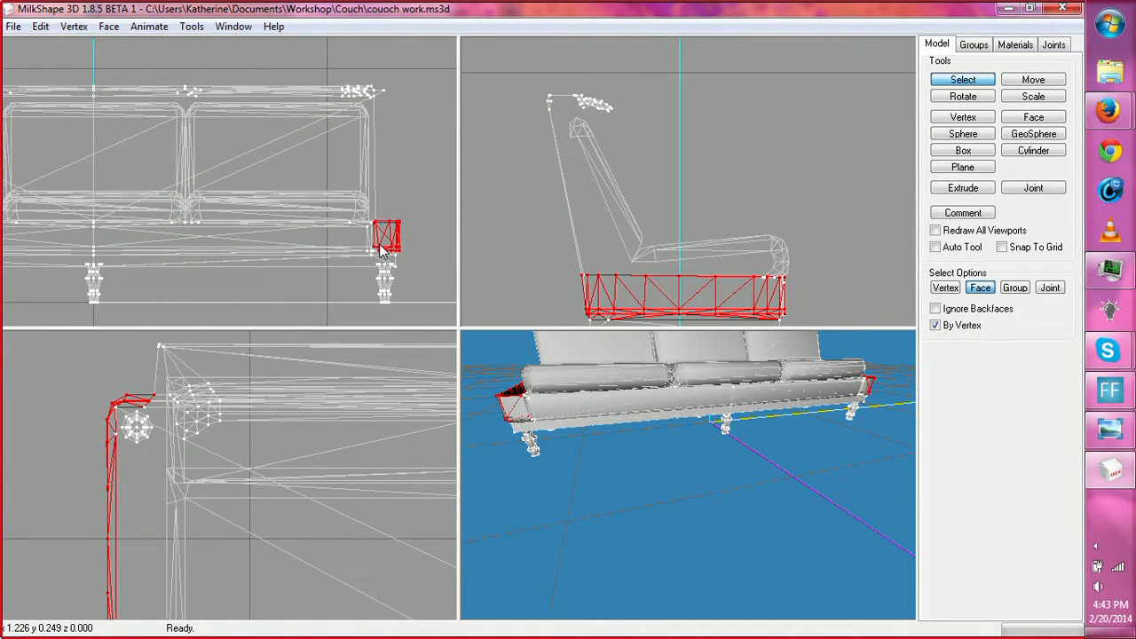
left_click(376, 255, "shift")
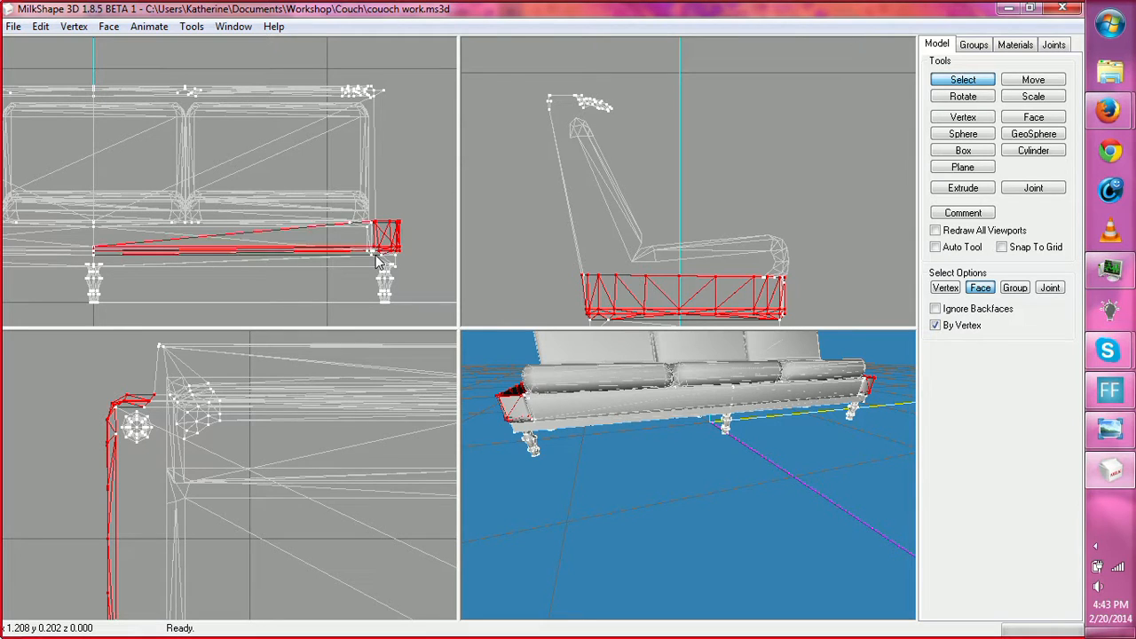
key("ctrl+z")
left_click(446, 248)
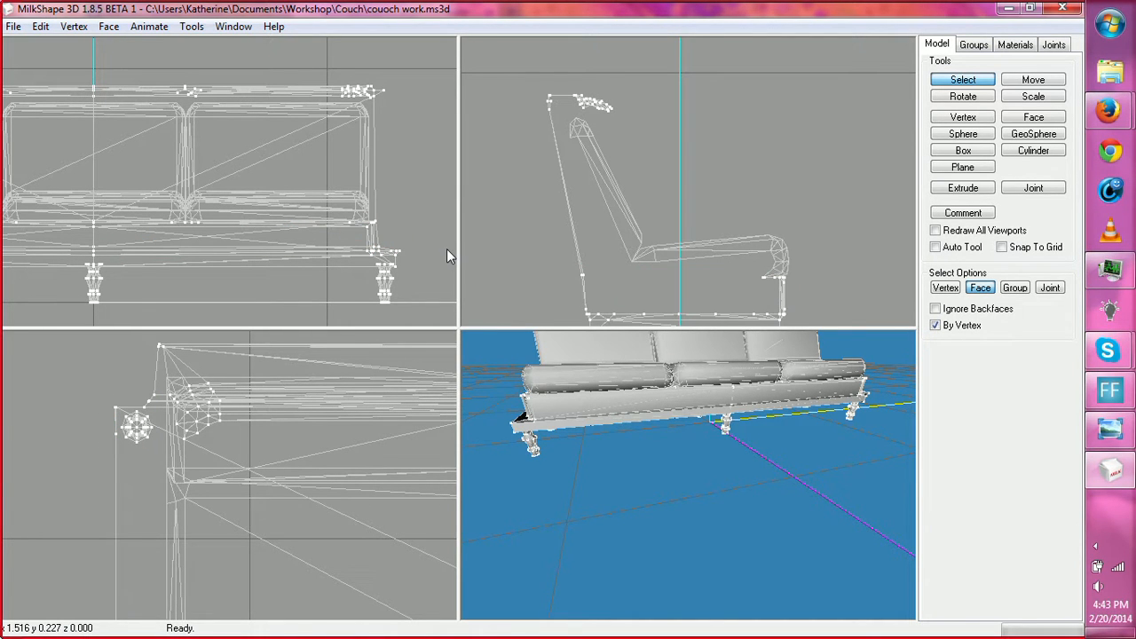
Step: Select the leftover sliver faces at the base's front corner on the negative-X end and delete them
left_click_drag(559, 422, 578, 404)
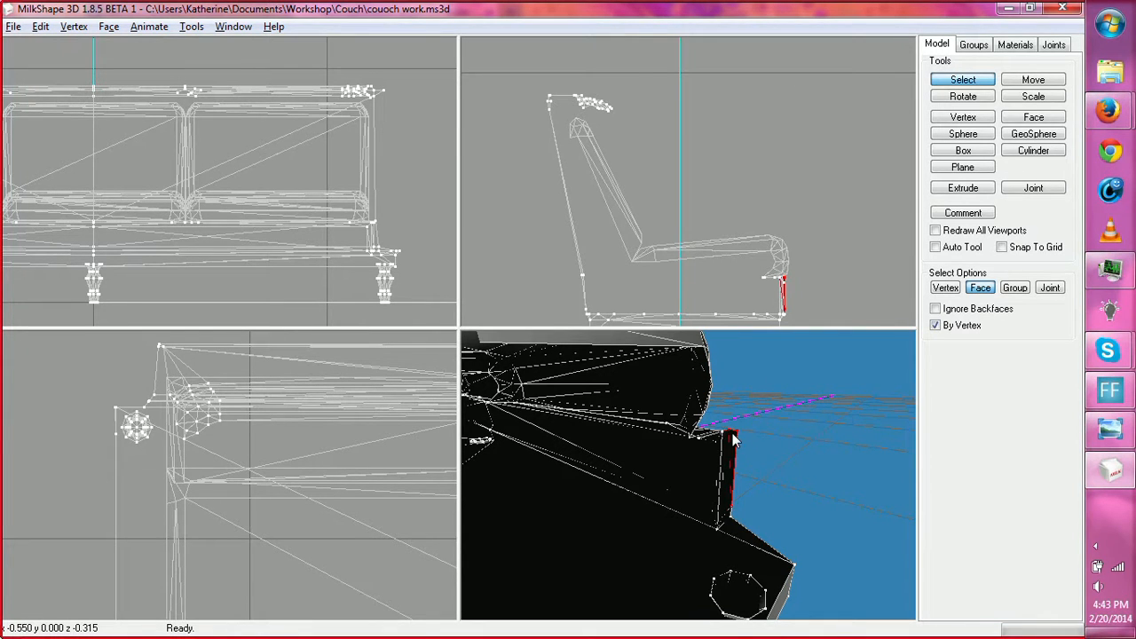
left_click(805, 393)
left_click_drag(753, 531, 733, 485)
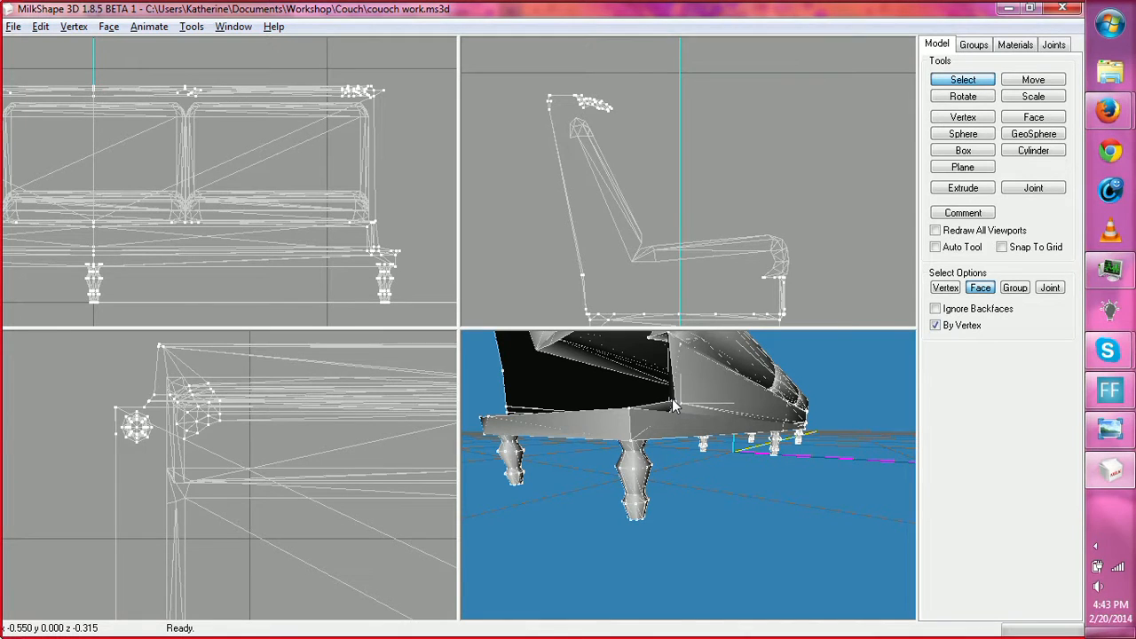
key("Delete")
left_click_drag(698, 447, 675, 479)
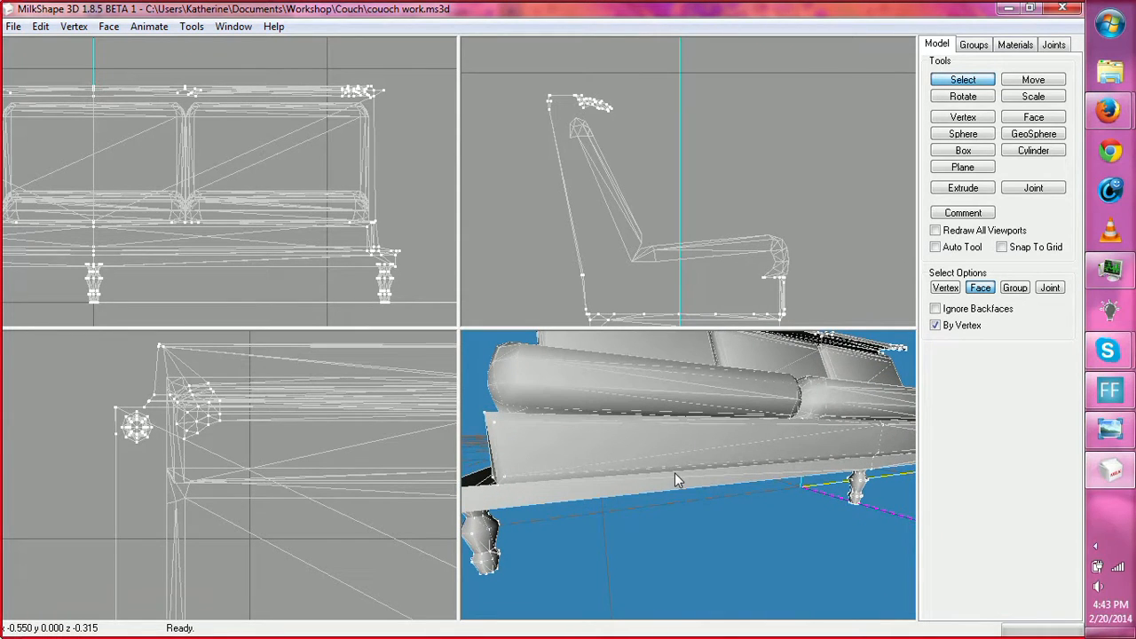
left_click(490, 484)
key("Delete")
Step: Select the narrow leftover strip of faces at the base's front corner on the positive-X end
left_click_drag(662, 503, 728, 522)
left_click_drag(743, 569, 811, 549)
left_click(804, 527)
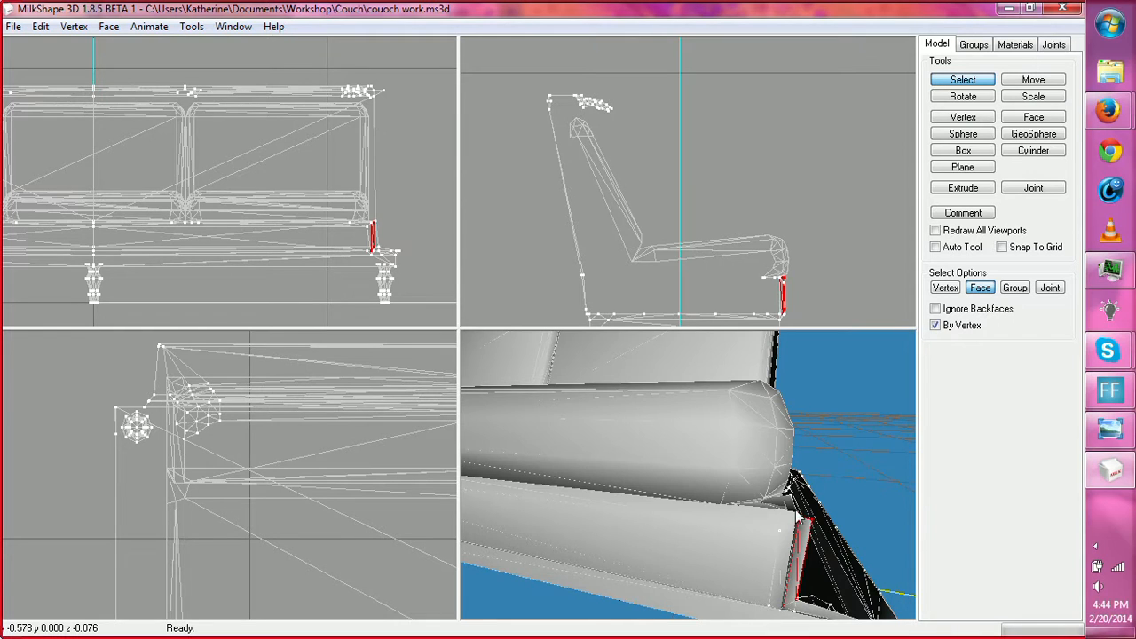
left_click(797, 512)
left_click(808, 525)
left_click_drag(845, 554, 820, 367)
scroll(834, 518, "down", 3)
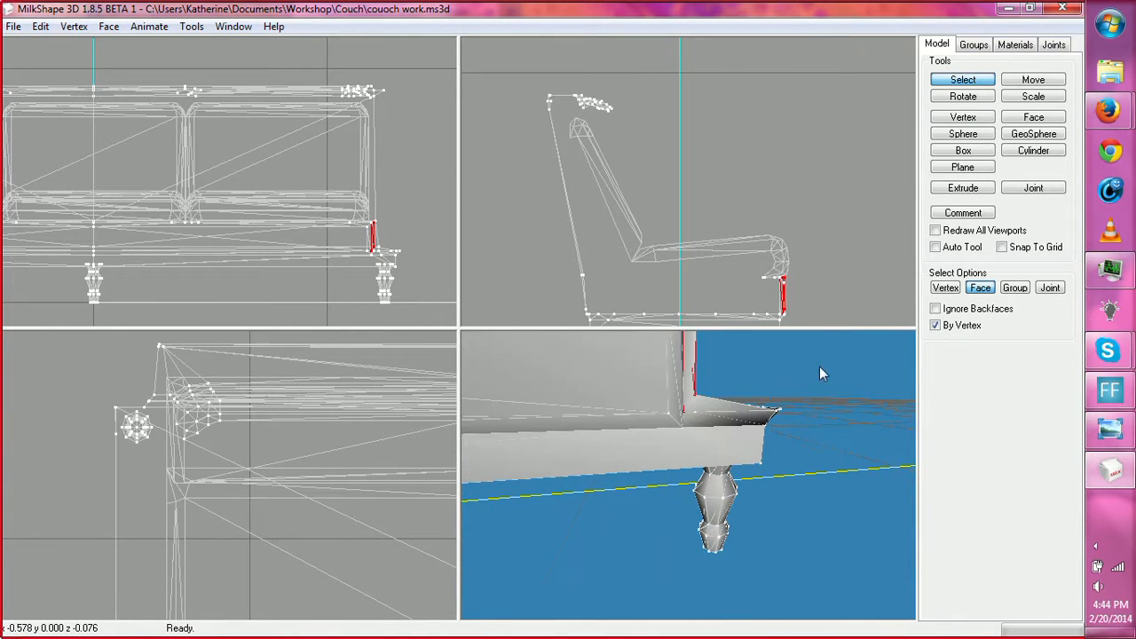
Step: Add the leftover ledge faces along the base's positive-X end to the selection and delete them all
left_click(699, 415, "shift")
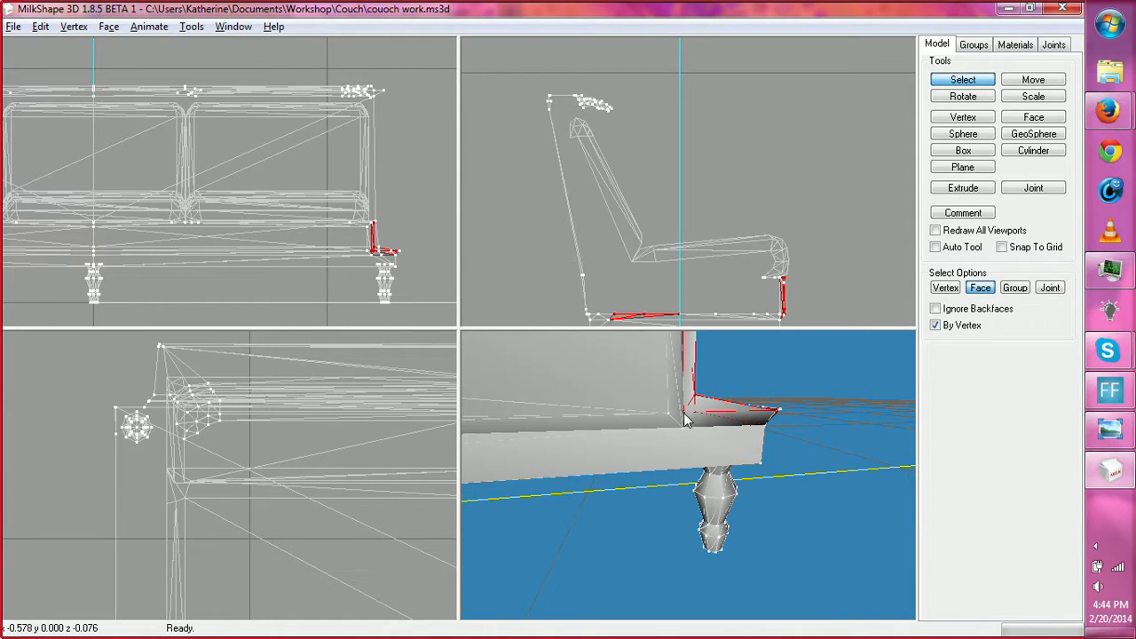
left_click(777, 424, "shift")
scroll(418, 259, "up", 10)
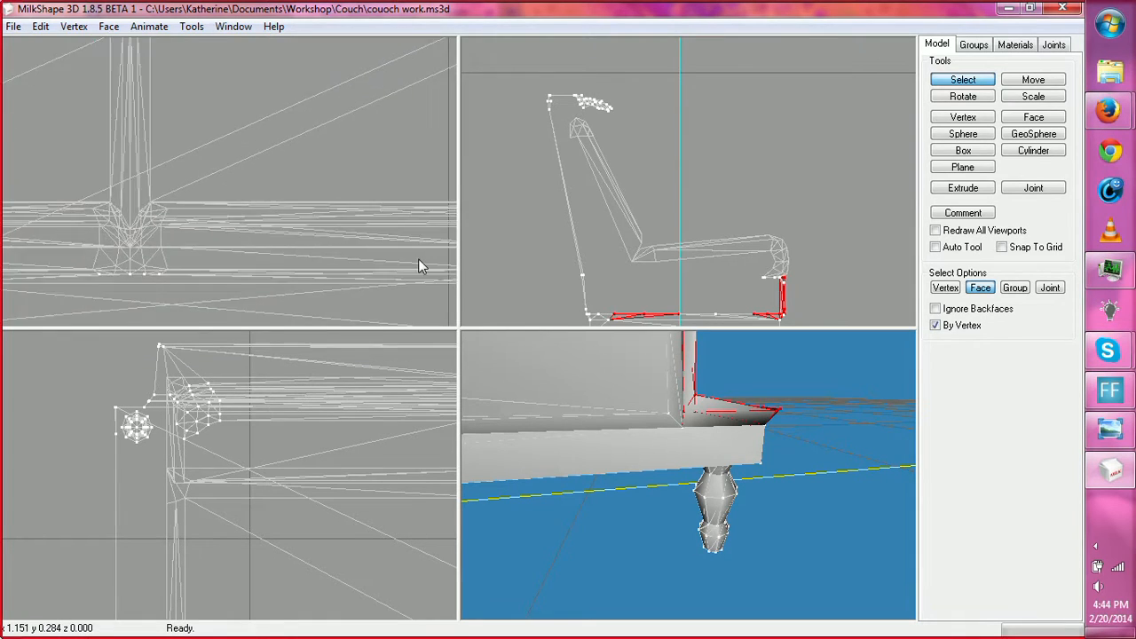
scroll(406, 248, "up", 5)
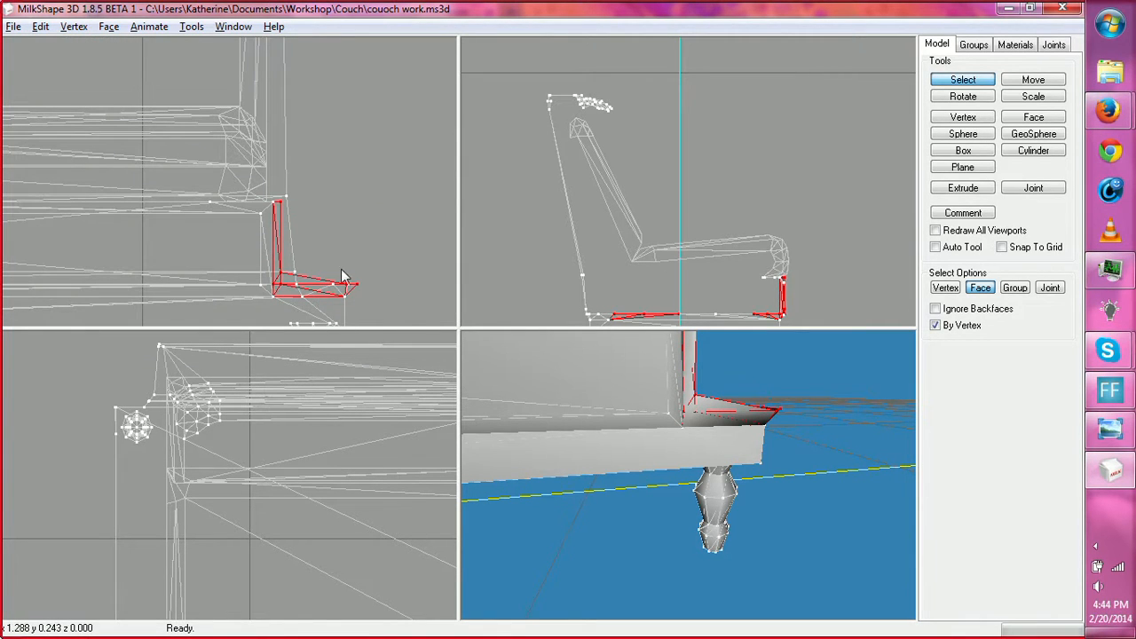
left_click_drag(359, 291, 358, 284, "shift")
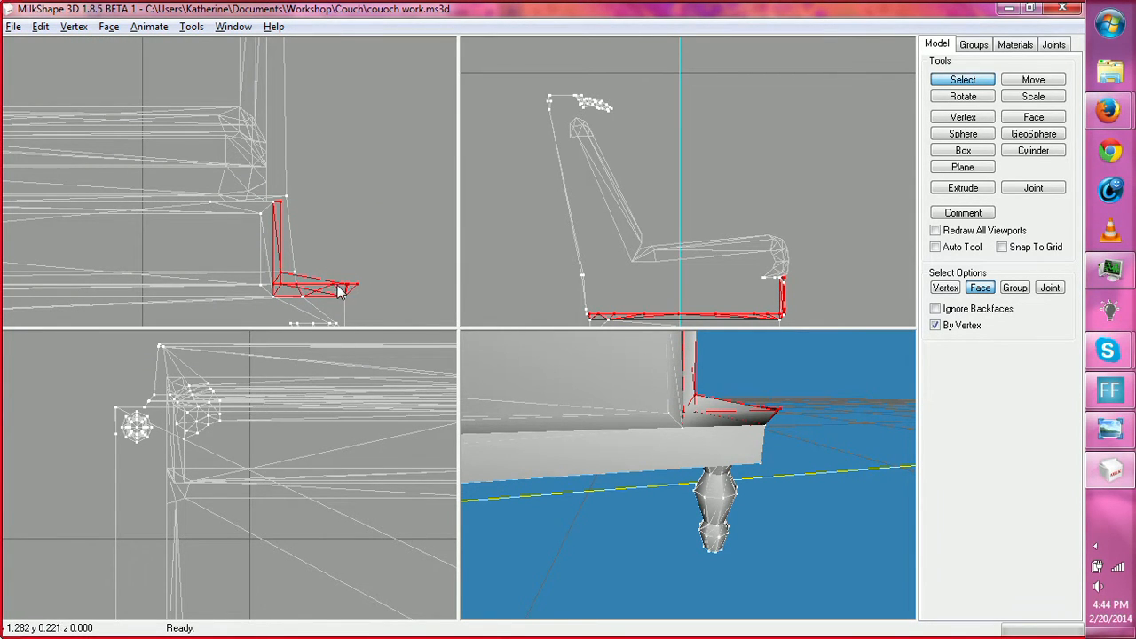
left_click(348, 276)
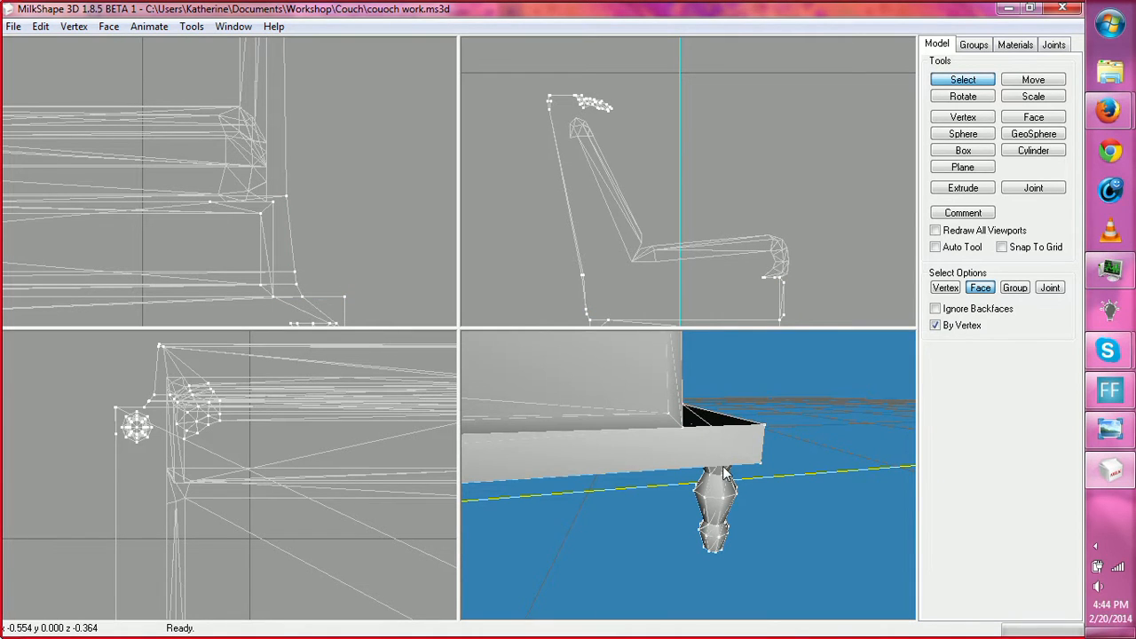
Step: Switch to vertex selection, select the vertices of all the legs in the side view, and hide them
left_click_drag(722, 469, 690, 470)
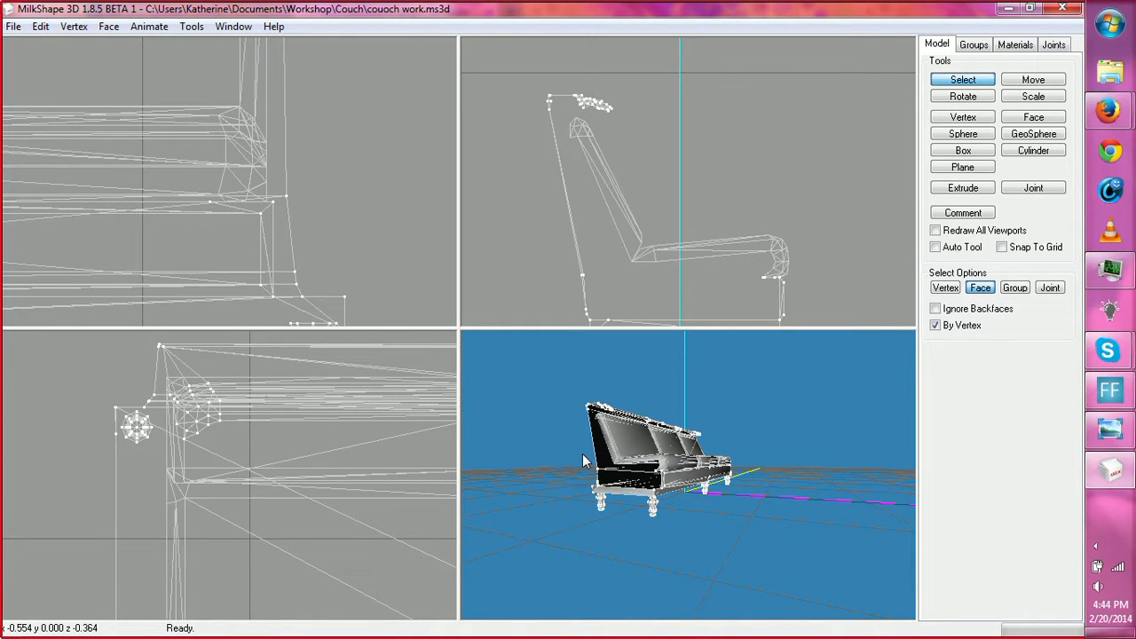
right_click_drag(886, 267, 827, 193)
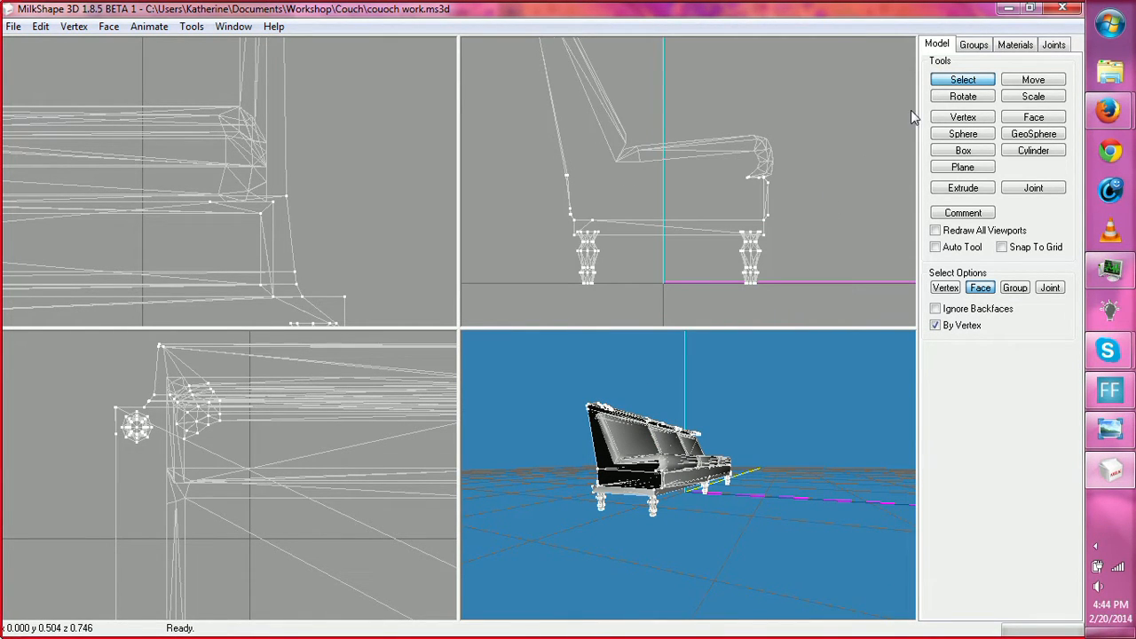
left_click(945, 288)
left_click_drag(574, 224, 612, 288)
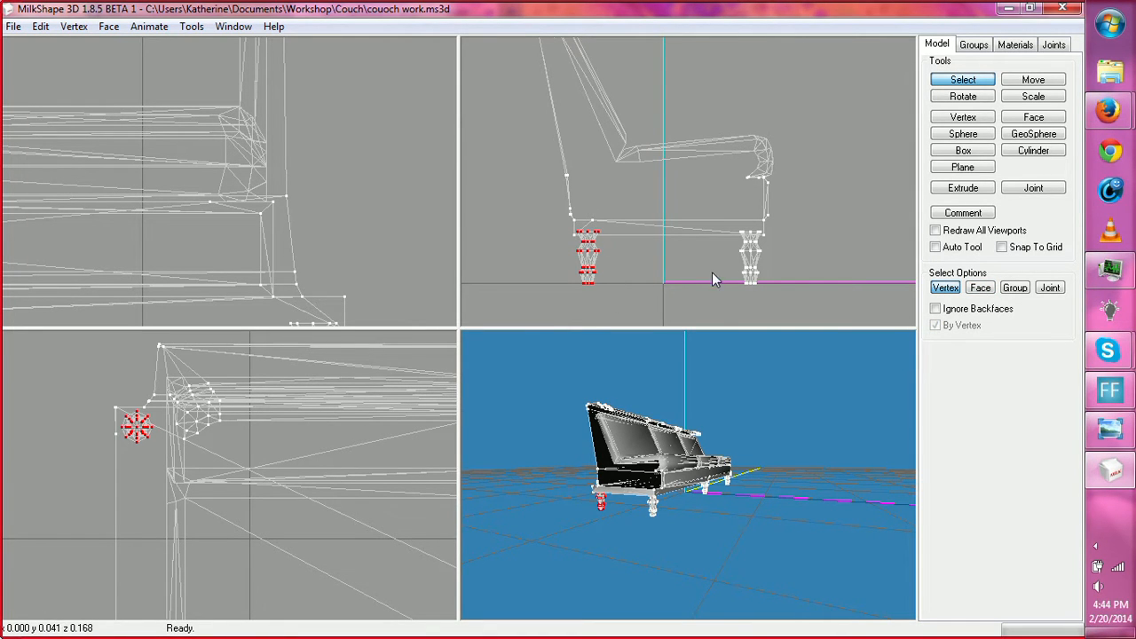
left_click_drag(720, 222, 760, 290)
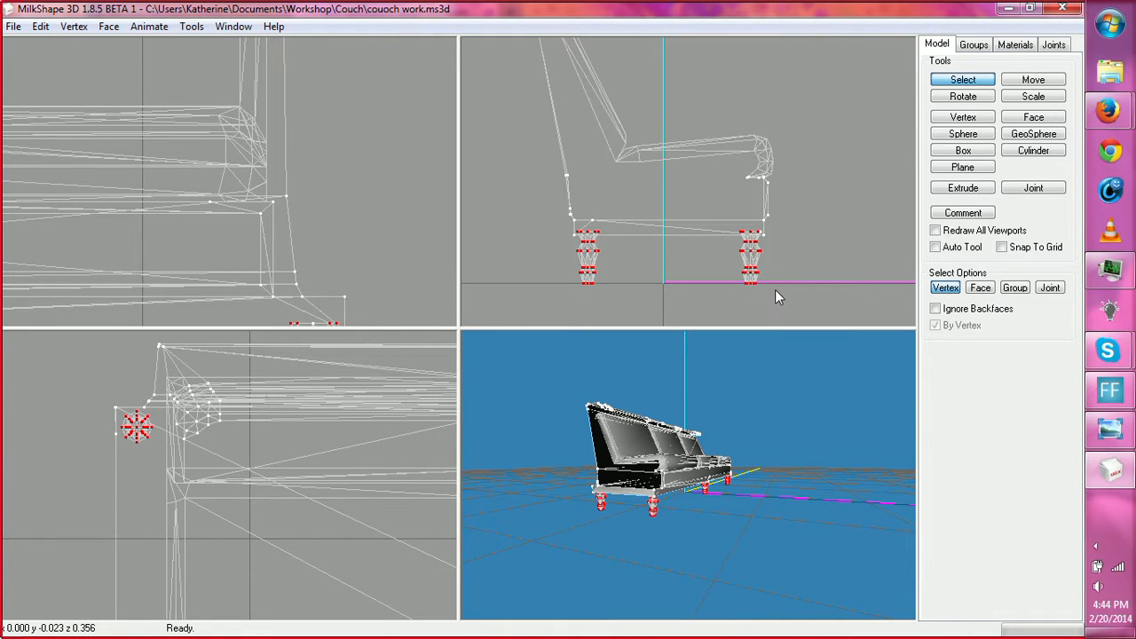
left_click(767, 290)
left_click(953, 82)
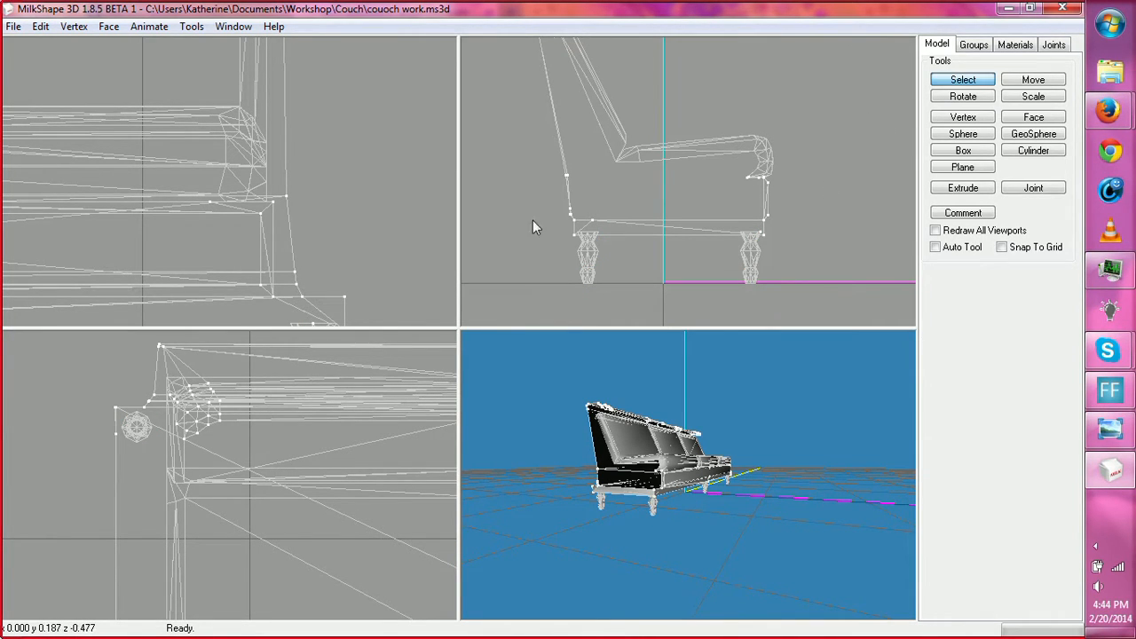
Step: Select the couch base's lower vertices in the side view and move them straight up, clear of the legs
left_click(950, 80)
left_click_drag(534, 197, 794, 257)
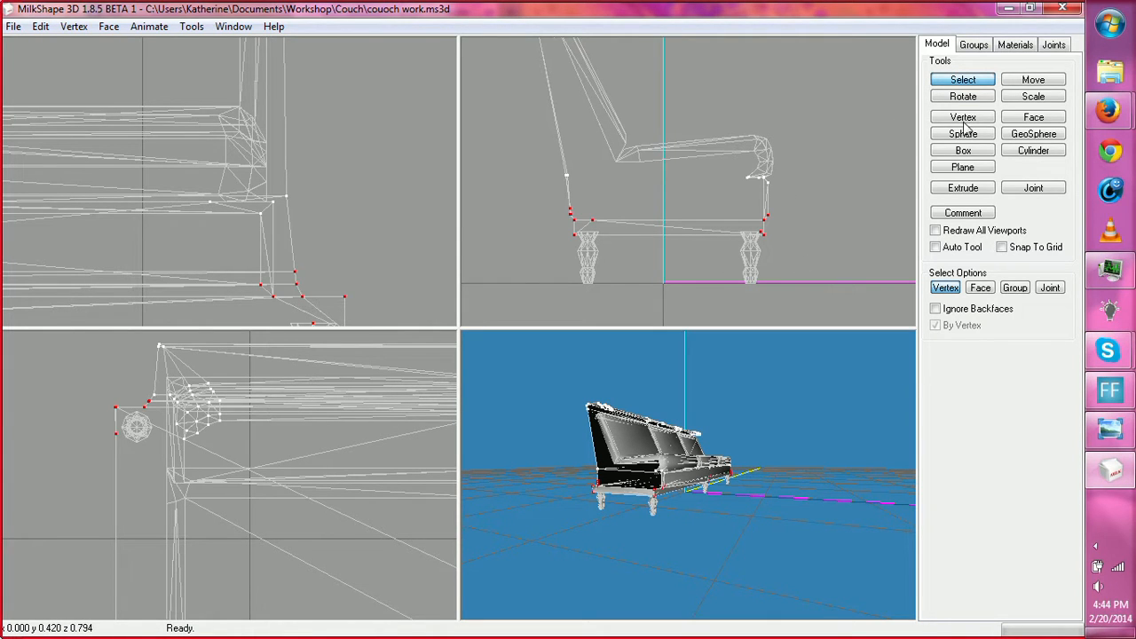
left_click(1029, 82)
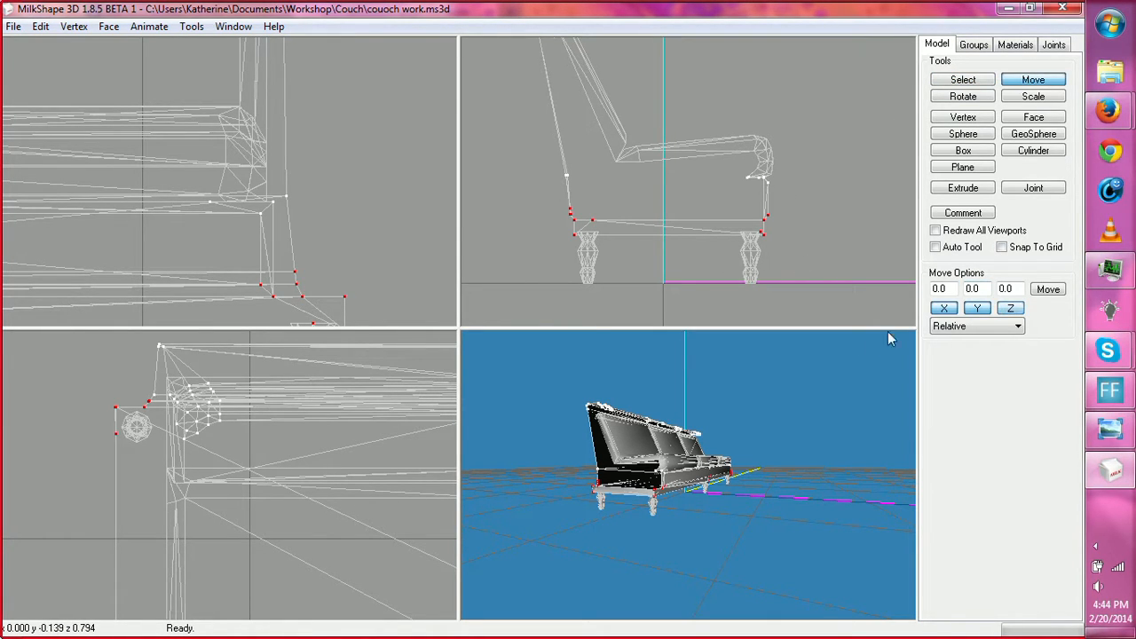
left_click_drag(737, 271, 738, 246)
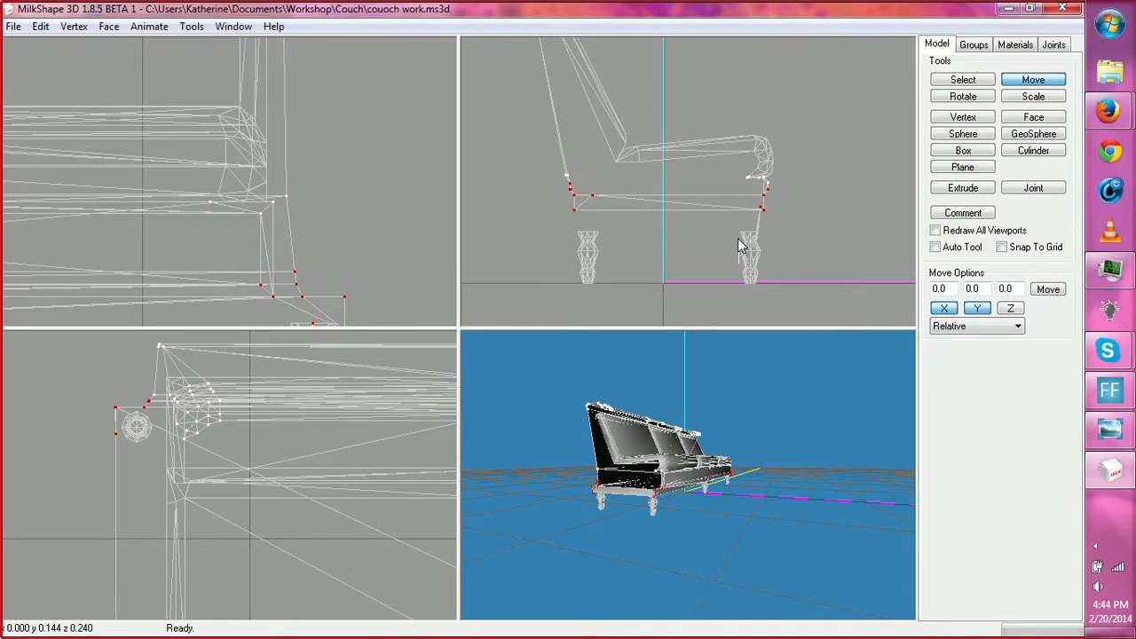
left_click_drag(713, 489, 794, 324)
scroll(695, 492, "up", 3)
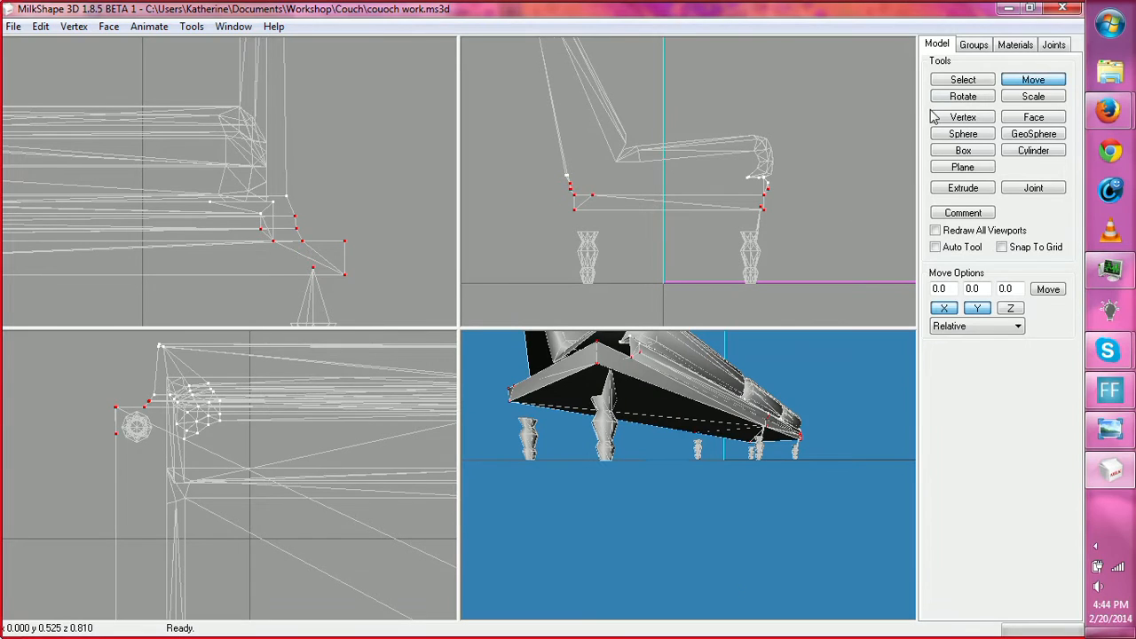
Step: Select the stray leg-top vertex that was raised along with the base and delete it
left_click(963, 80)
left_click_drag(756, 193, 761, 217)
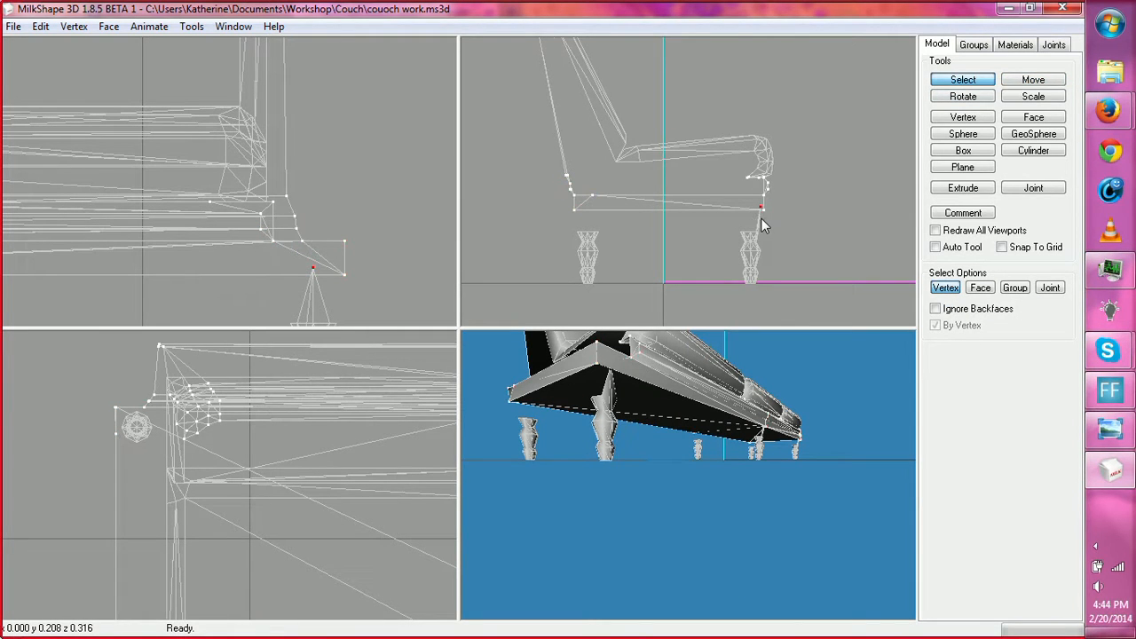
left_click(818, 247)
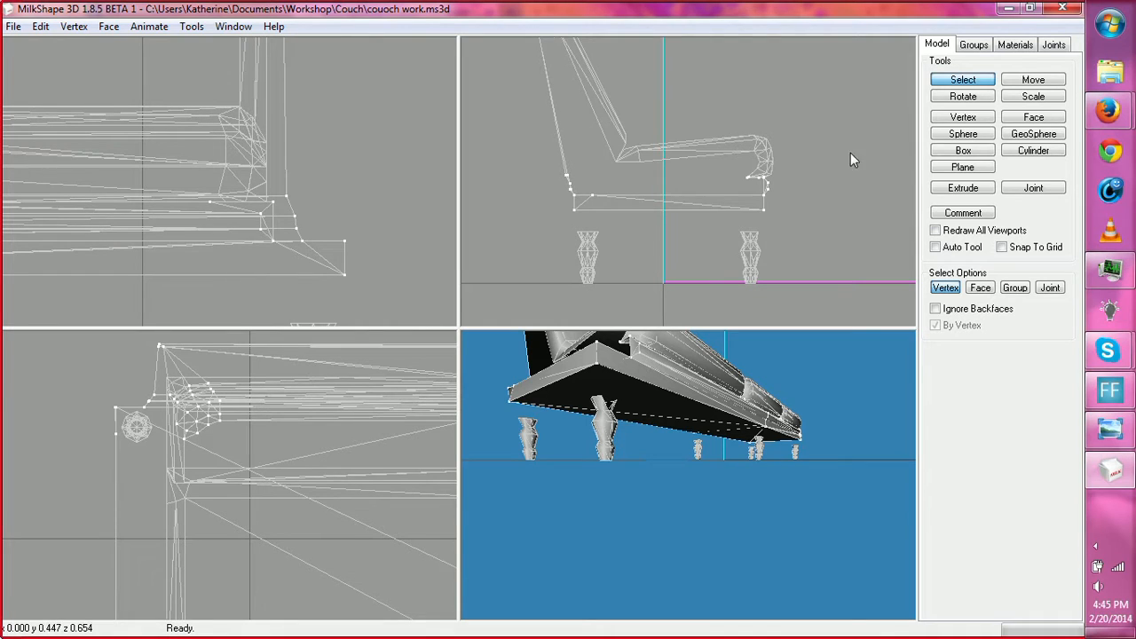
Step: Select the bottom-edge vertices of the base slab, move them up to make the slab thinner, and check the result
left_click_drag(536, 203, 766, 233)
left_click(1030, 81)
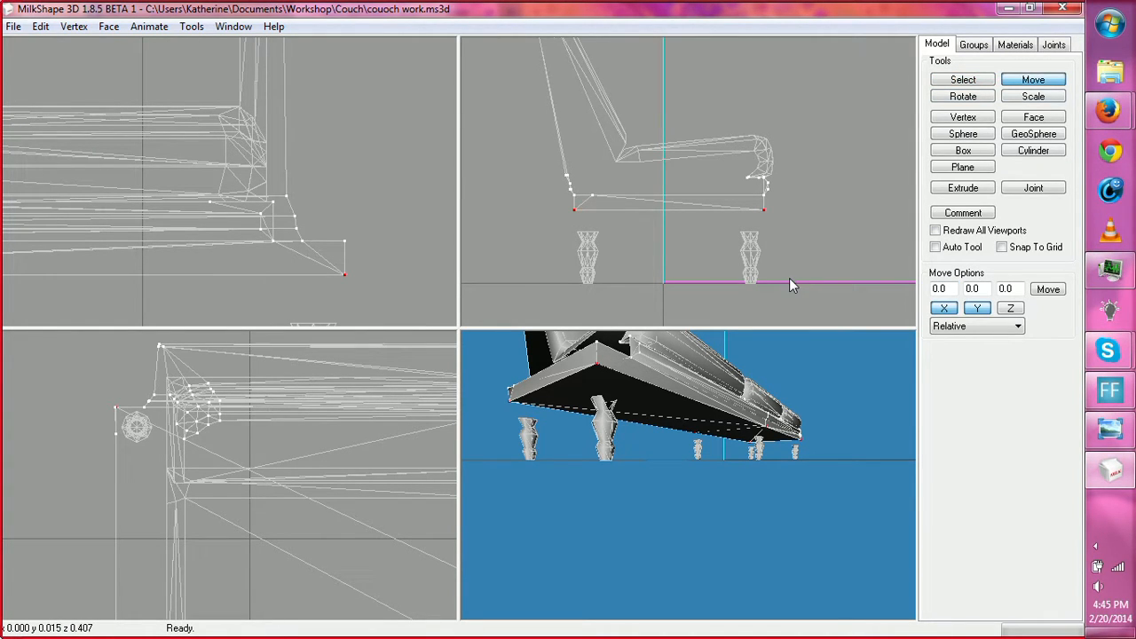
left_click_drag(789, 278, 790, 267)
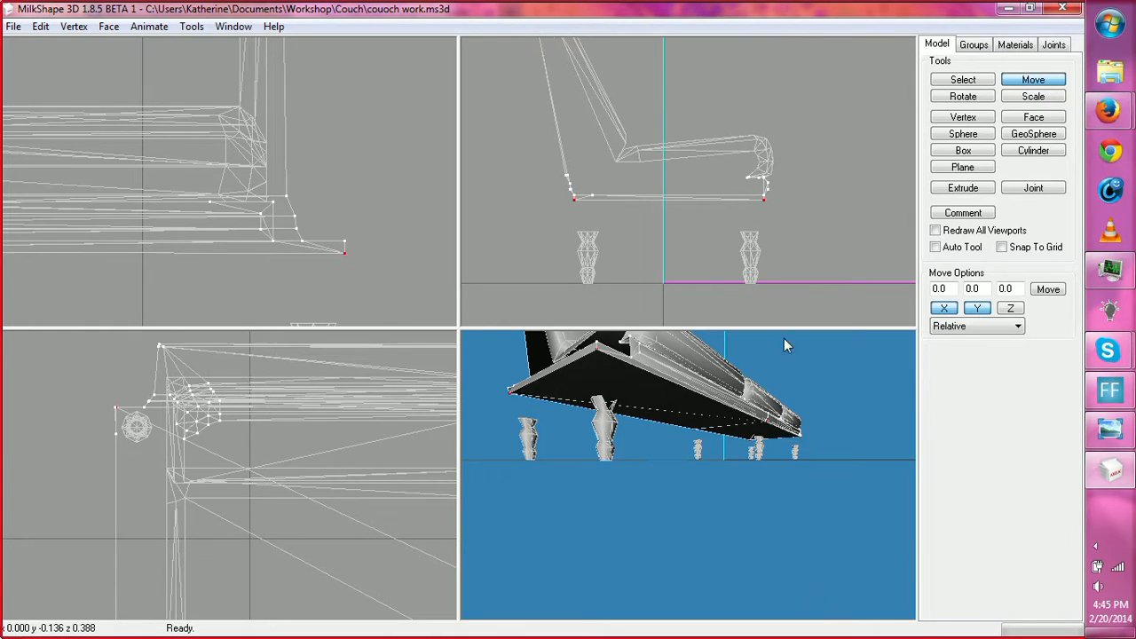
left_click_drag(784, 339, 811, 397)
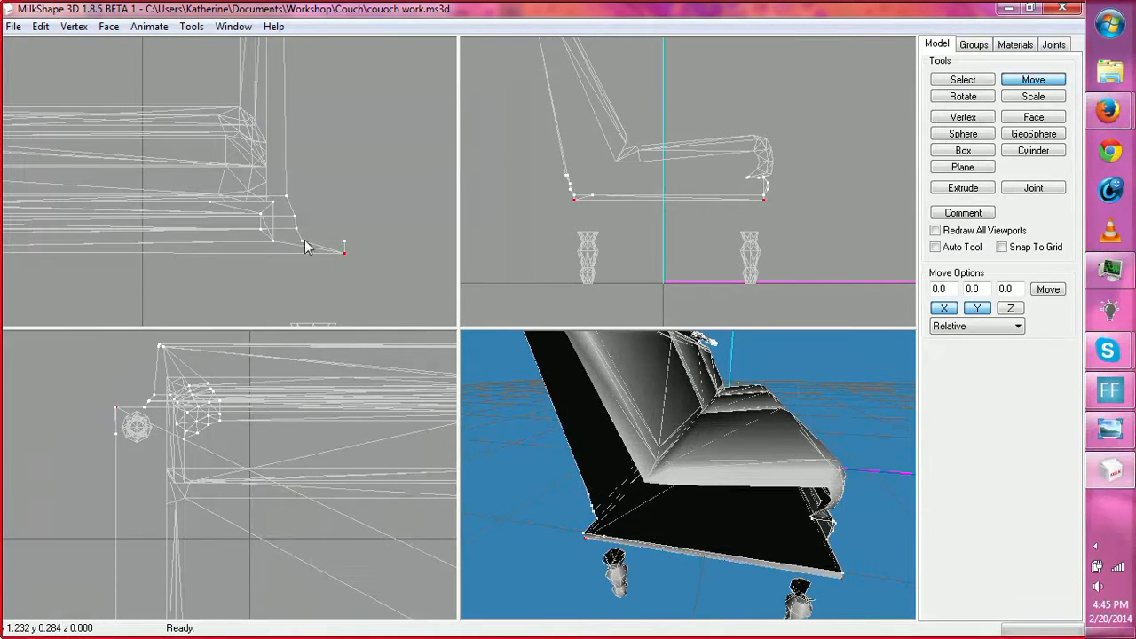
left_click_drag(342, 214, 359, 254)
key("ctrl+z")
left_click(978, 82)
left_click_drag(323, 213, 381, 285)
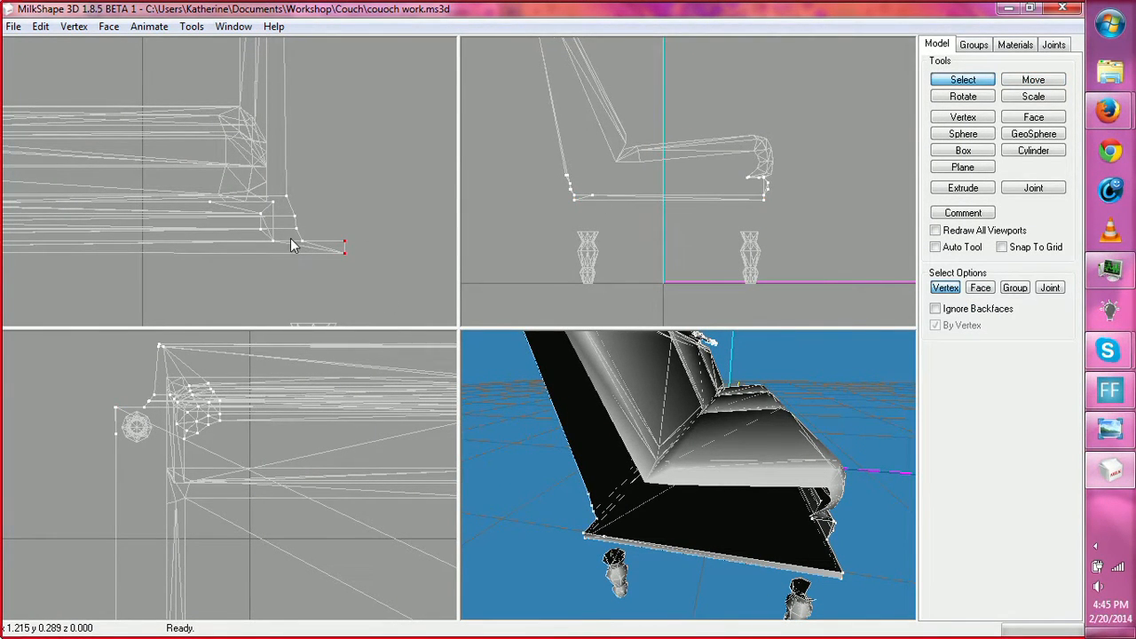
left_click_drag(292, 192, 311, 249, "shift")
left_click(1035, 81)
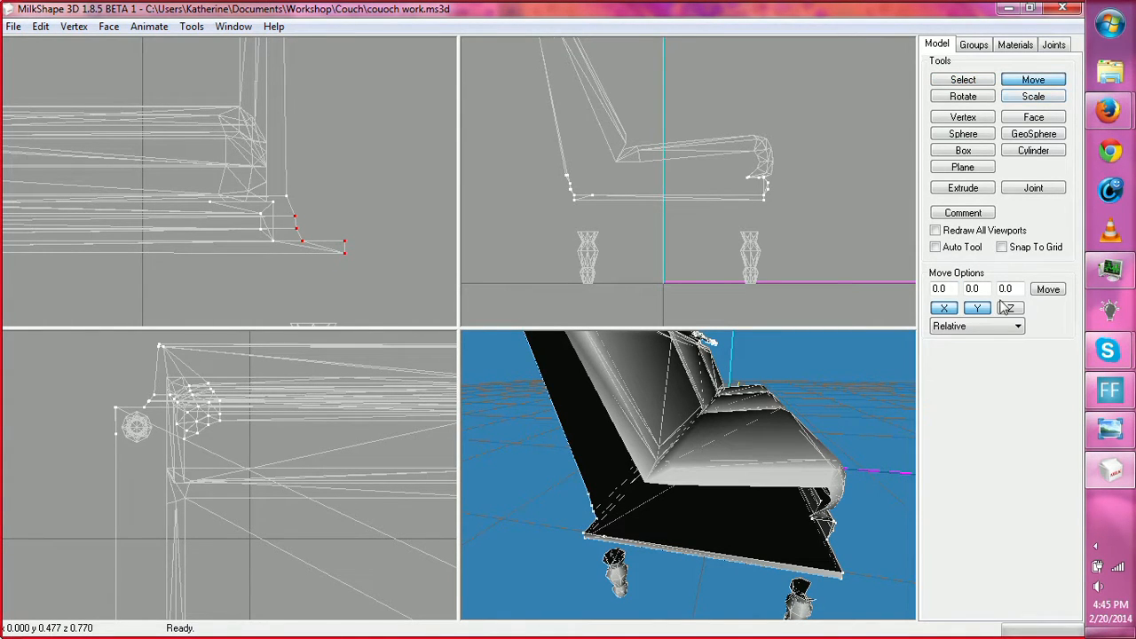
left_click(961, 81)
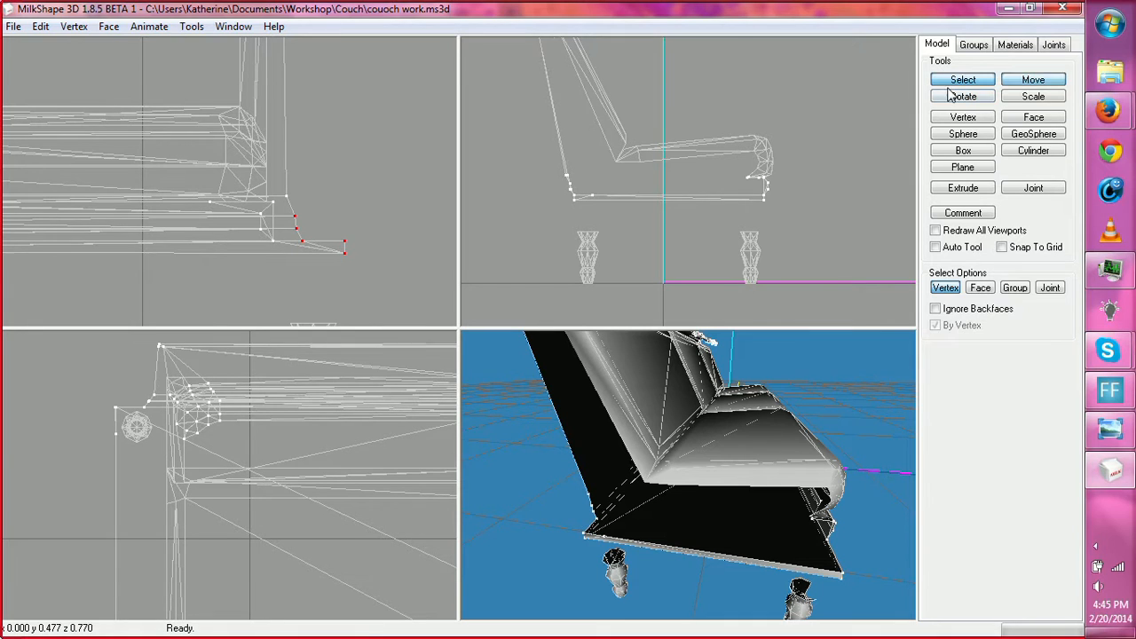
left_click_drag(562, 196, 781, 219)
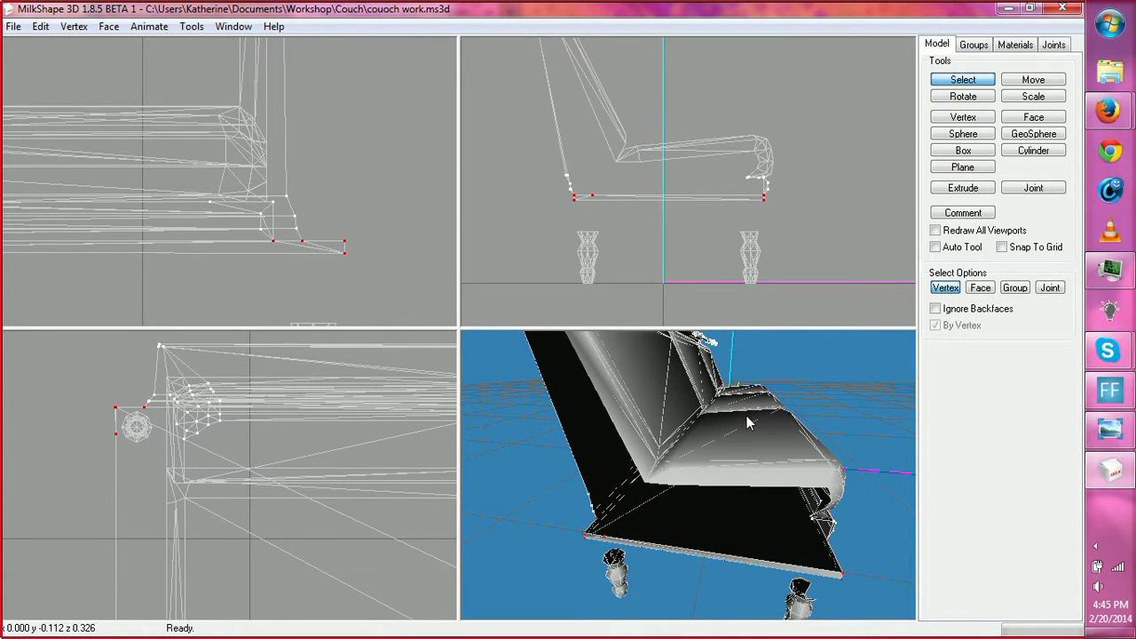
left_click_drag(746, 416, 751, 418)
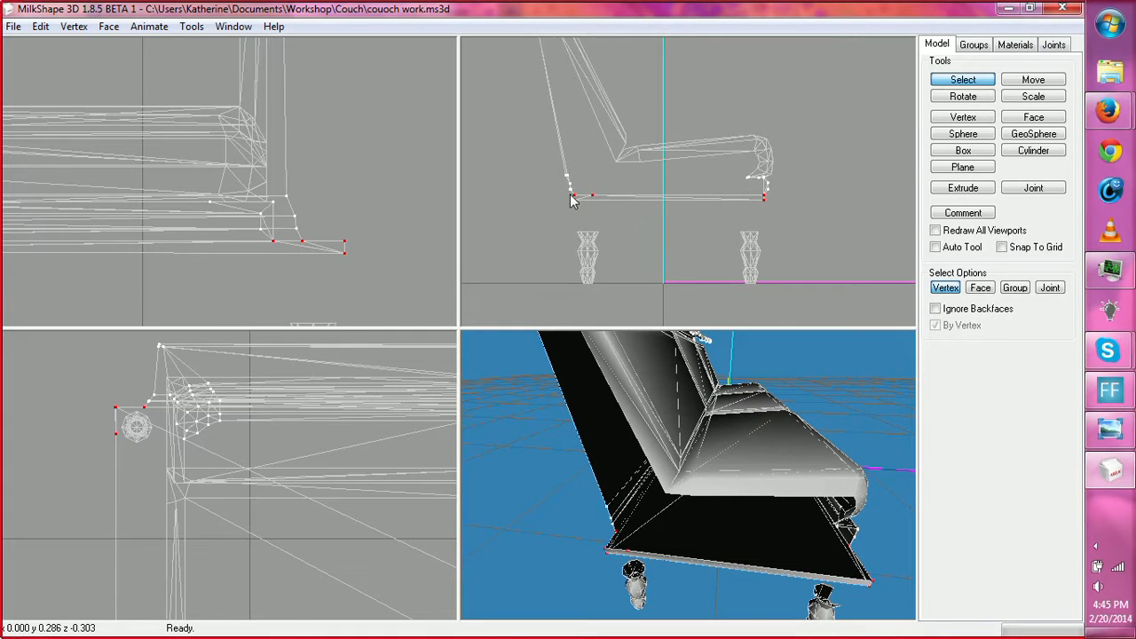
left_click_drag(570, 194, 572, 201)
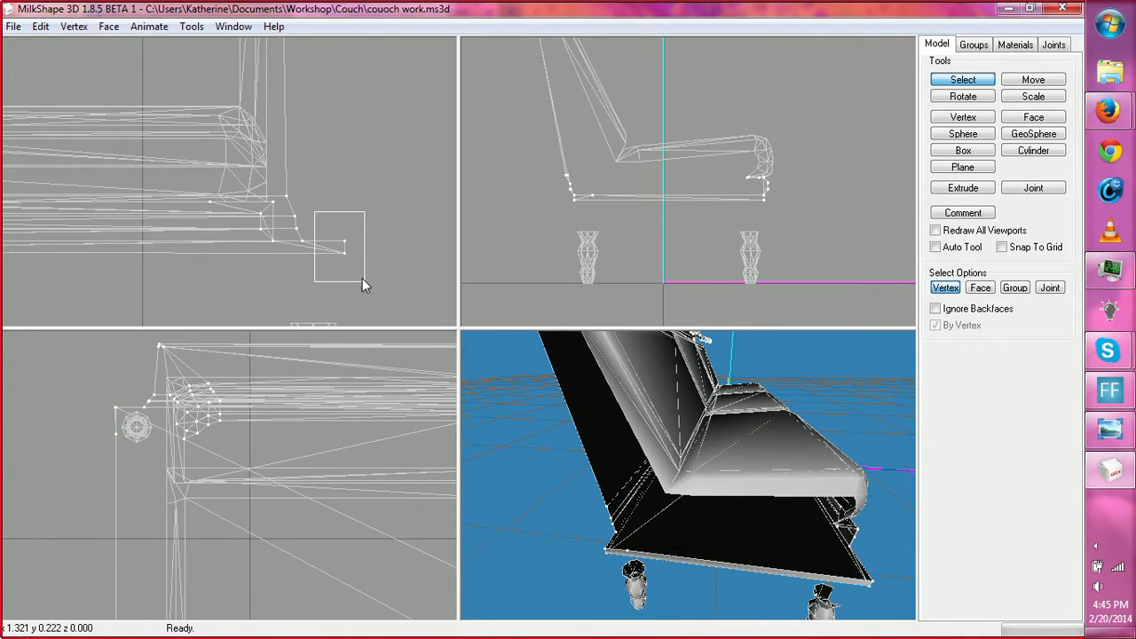
Step: Select the outer vertices at both ends of the thin base slab and, after trying 0.90, scale them along X by 0.97 twice
left_click_drag(362, 279, 364, 282)
left_click_drag(212, 244, 892, 197, "ctrl")
left_click_drag(59, 210, 619, 229, "ctrl")
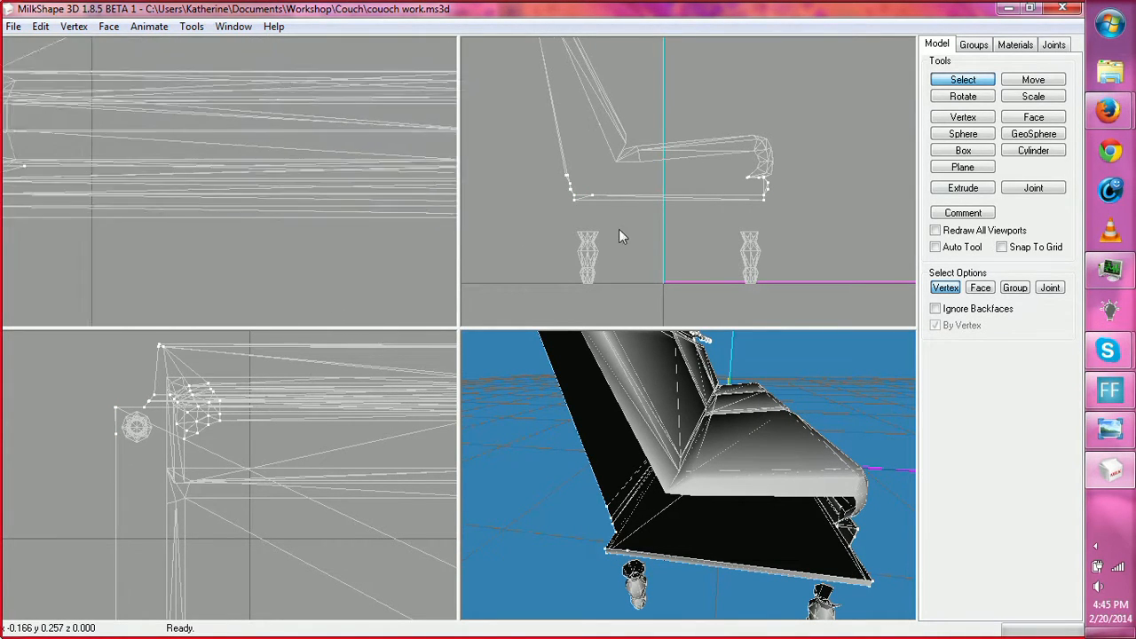
left_click_drag(87, 138, 144, 250)
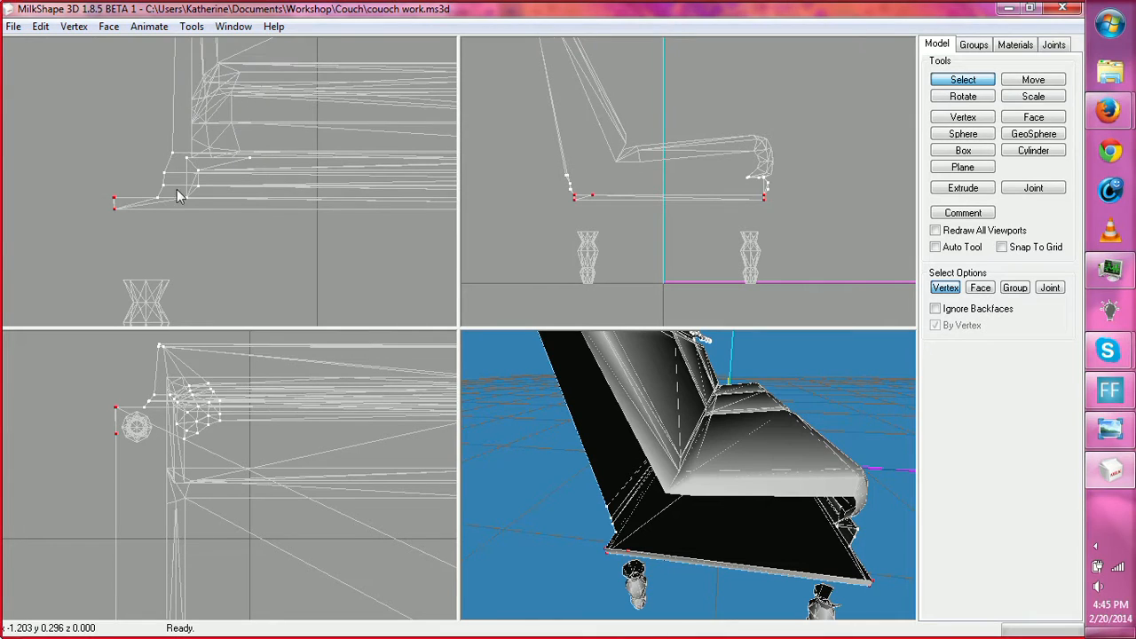
left_click(1060, 96)
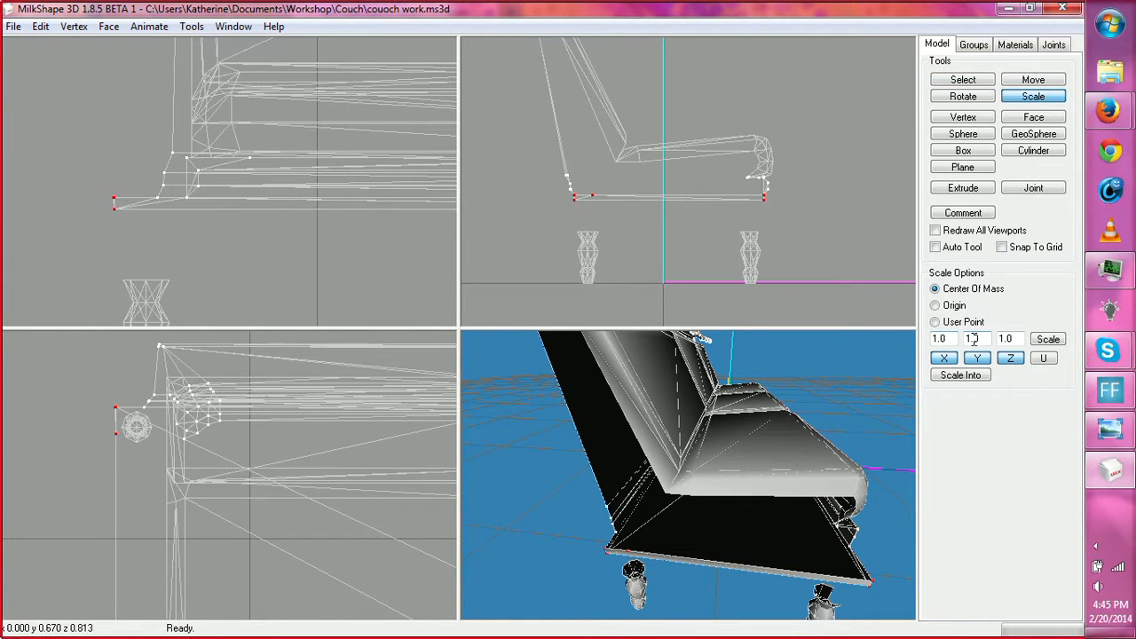
left_click_drag(956, 338, 917, 339)
key("BackSpace")
left_click(1056, 343)
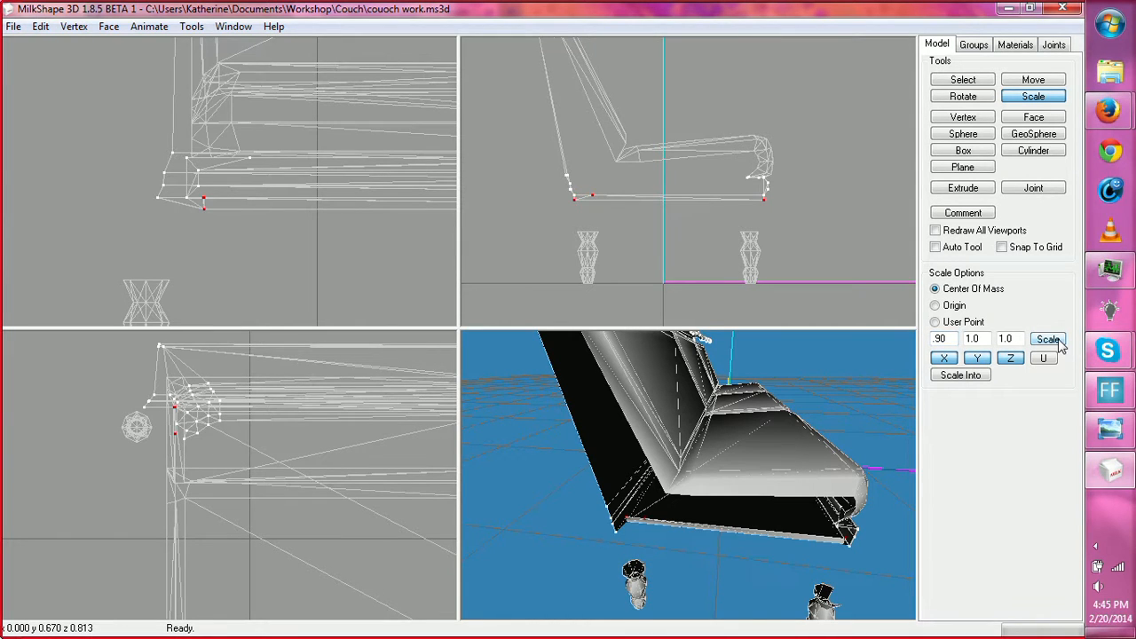
left_click(1039, 345)
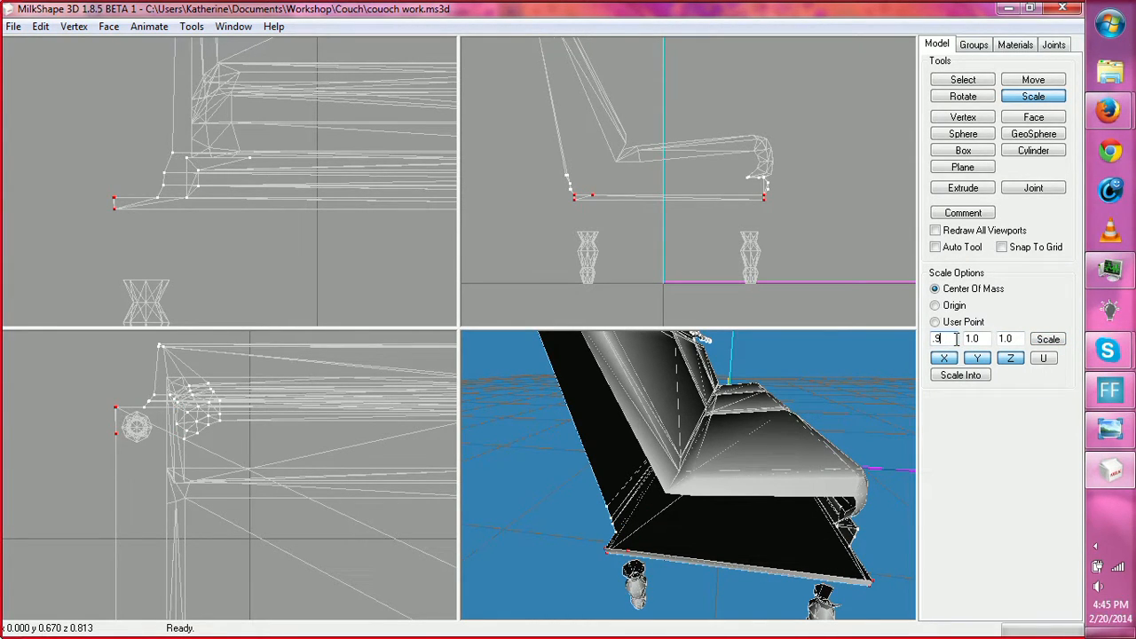
left_click(1058, 346)
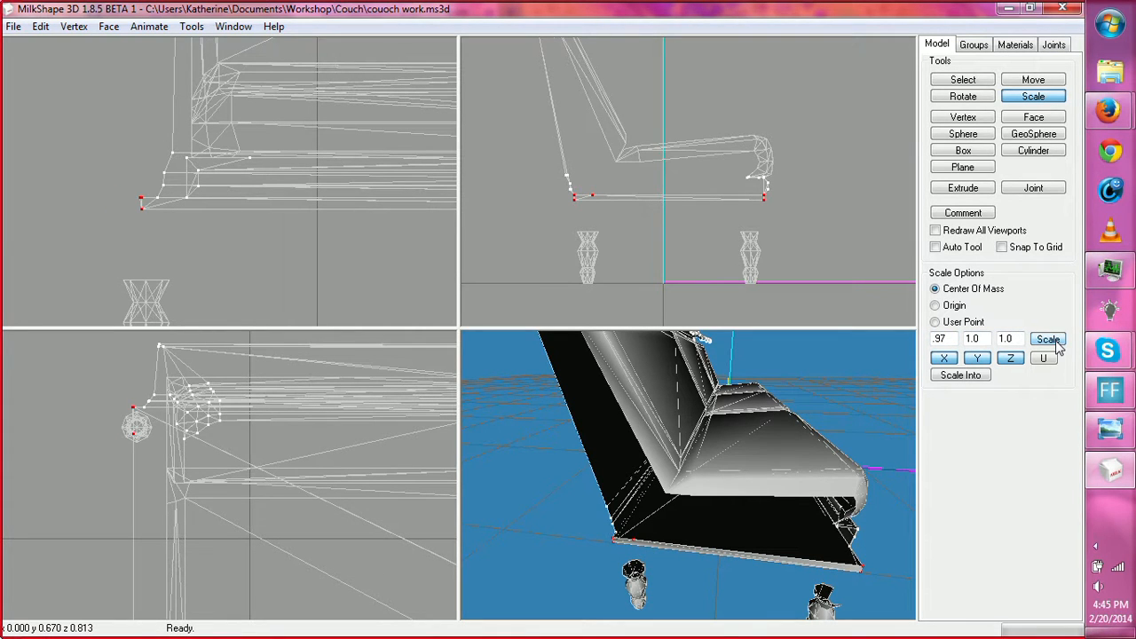
left_click(1058, 346)
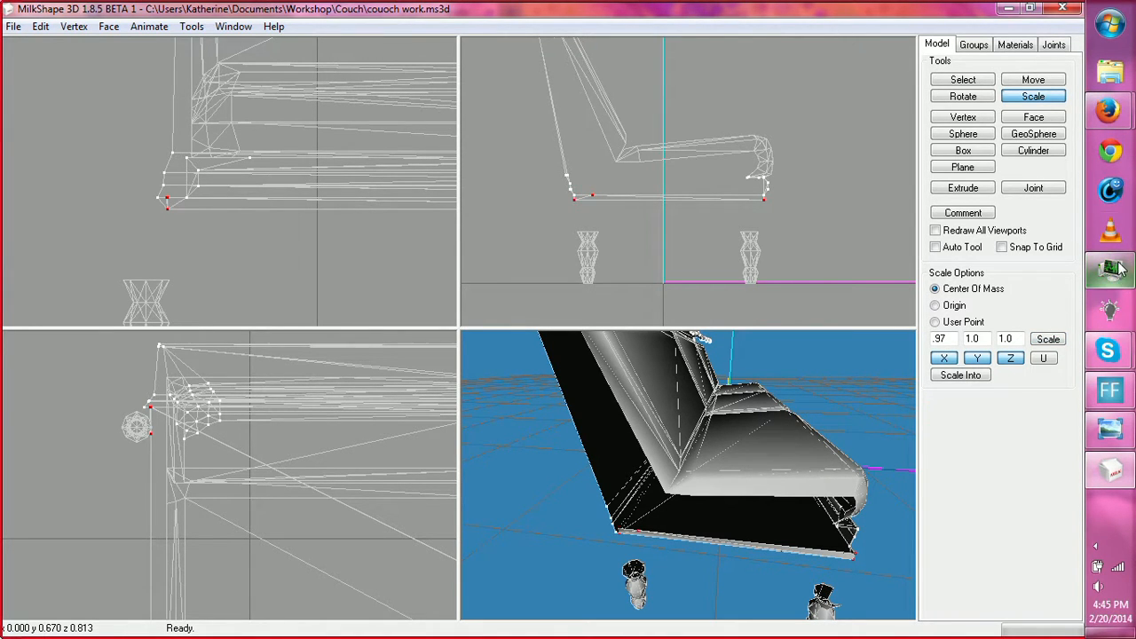
Step: Select the three protruding edge vertices above the slab at the base's left end and move them inward along X, level with the slab
left_click(963, 80)
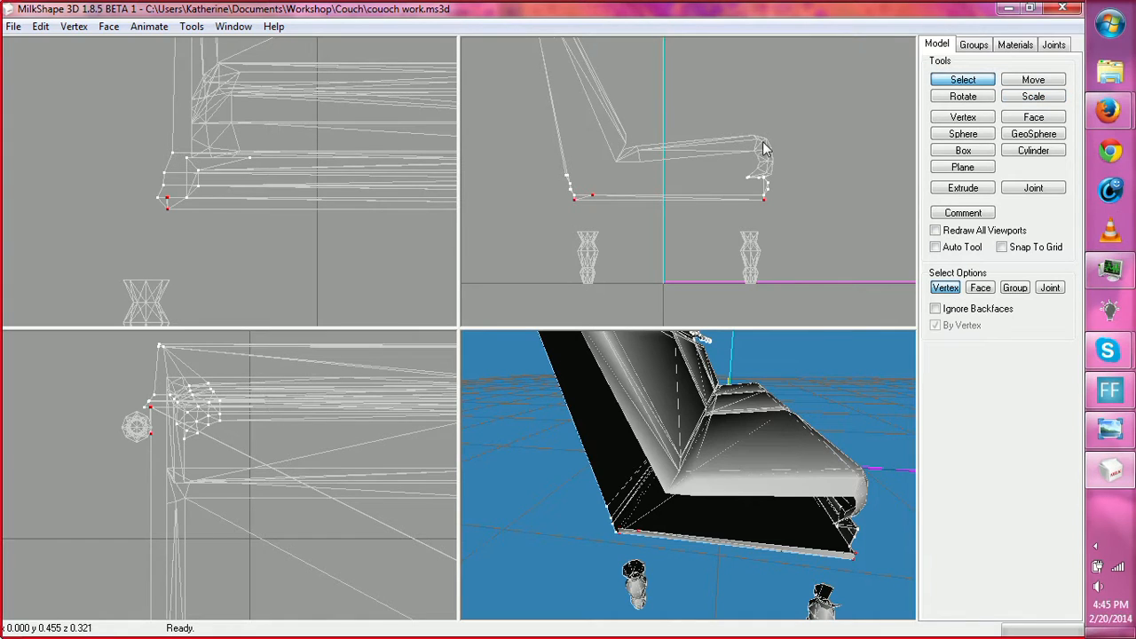
left_click_drag(138, 183, 163, 244)
left_click_drag(146, 160, 170, 198, "shift")
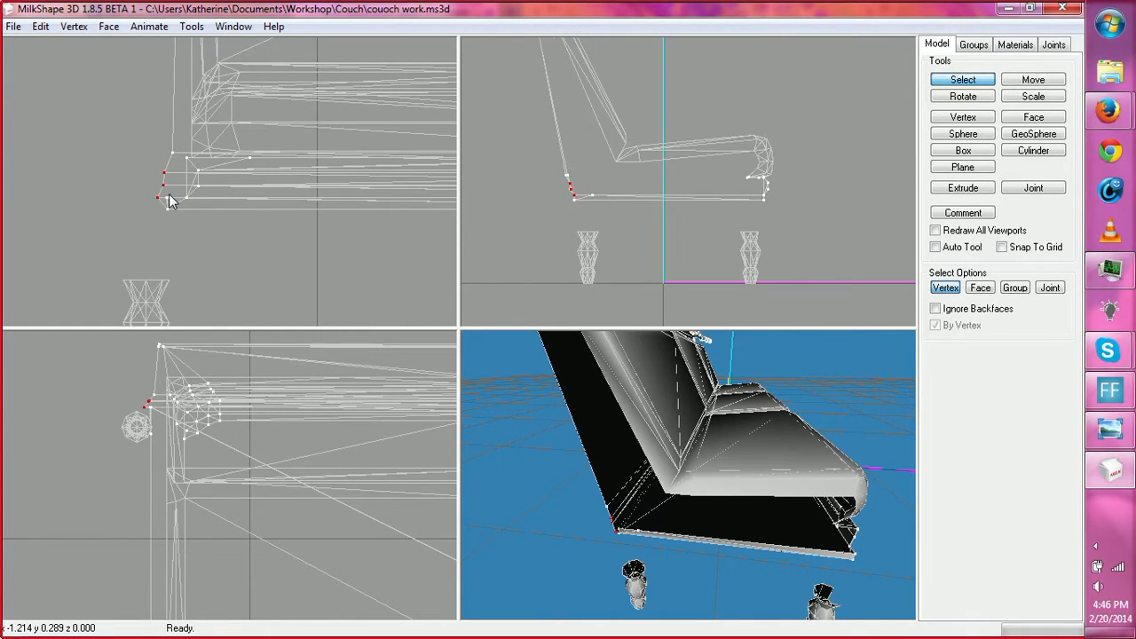
left_click(1026, 82)
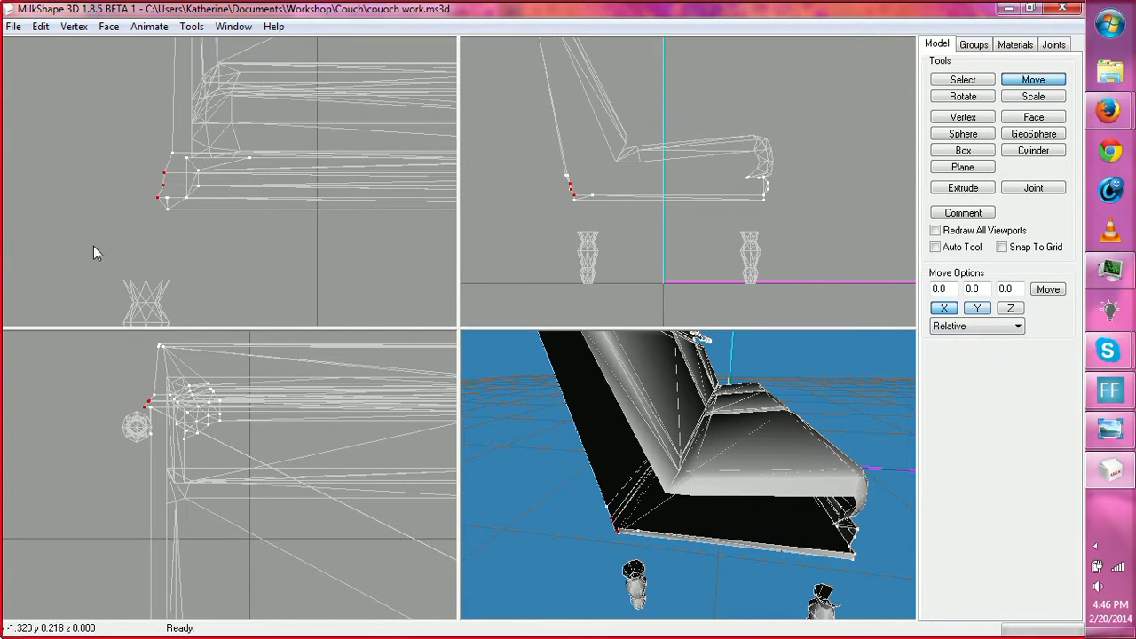
left_click_drag(125, 233, 136, 233)
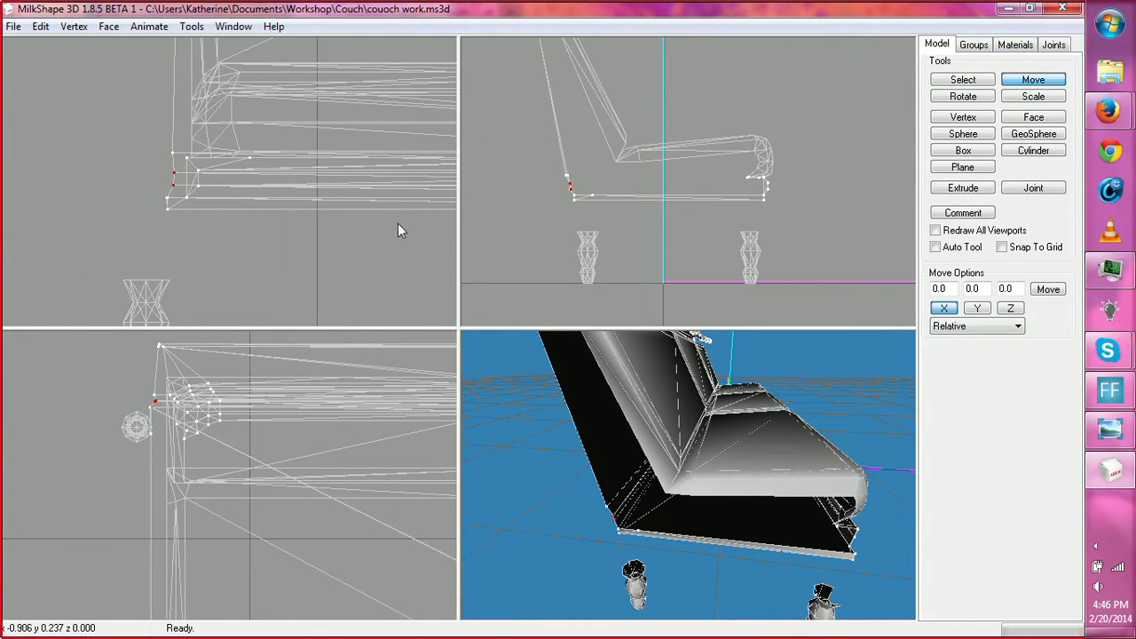
Step: Select the top corner vertex at the base's left end in the front view and move it inward along X
left_click(970, 82)
mouse_move(155, 237)
left_mouse_down("ctrl")
mouse_move(126, 544)
mouse_move(152, 254)
left_mouse_up("ctrl")
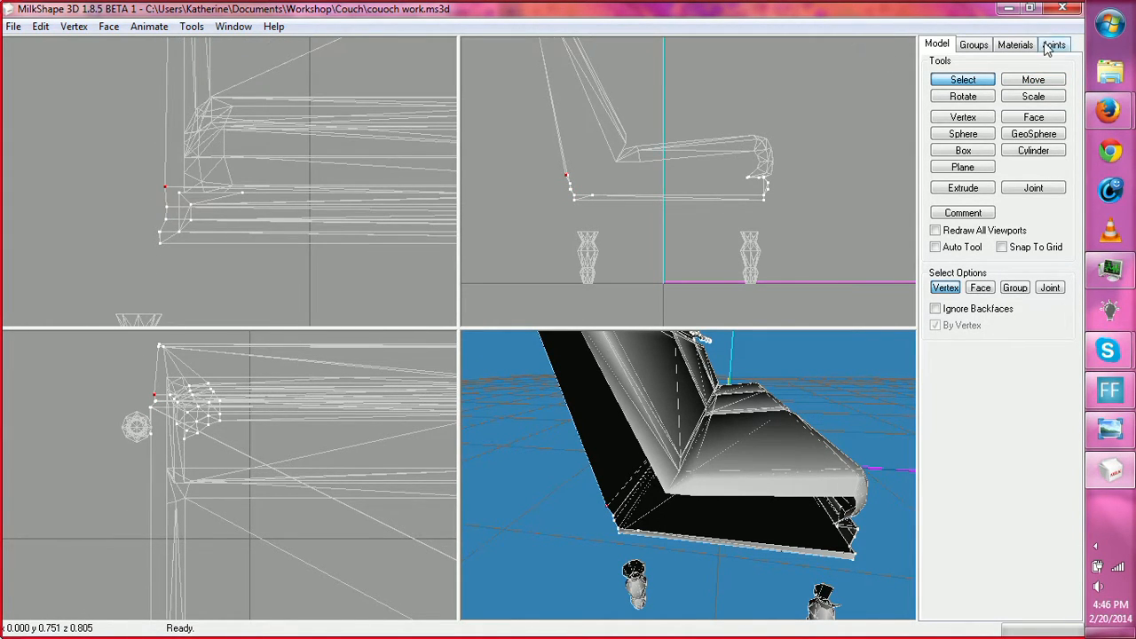
left_click(1033, 79)
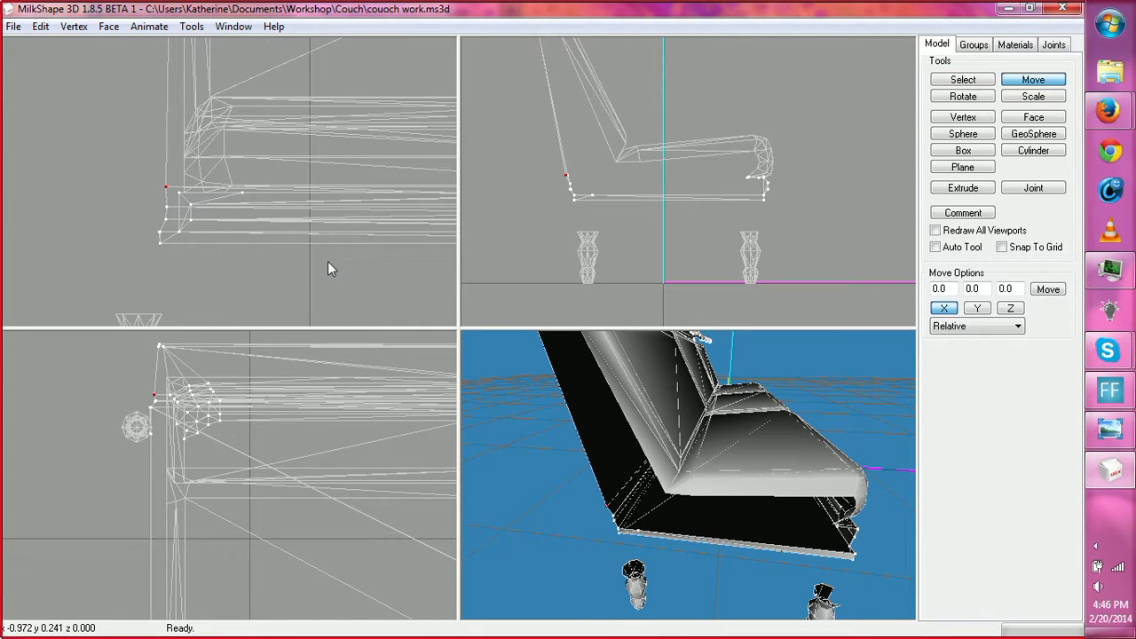
left_click_drag(327, 261, 335, 277)
mouse_move(369, 142)
left_mouse_down("ctrl")
mouse_move(374, 175)
mouse_move(341, 377)
mouse_move(318, 447)
mouse_move(378, 126)
left_mouse_up("ctrl")
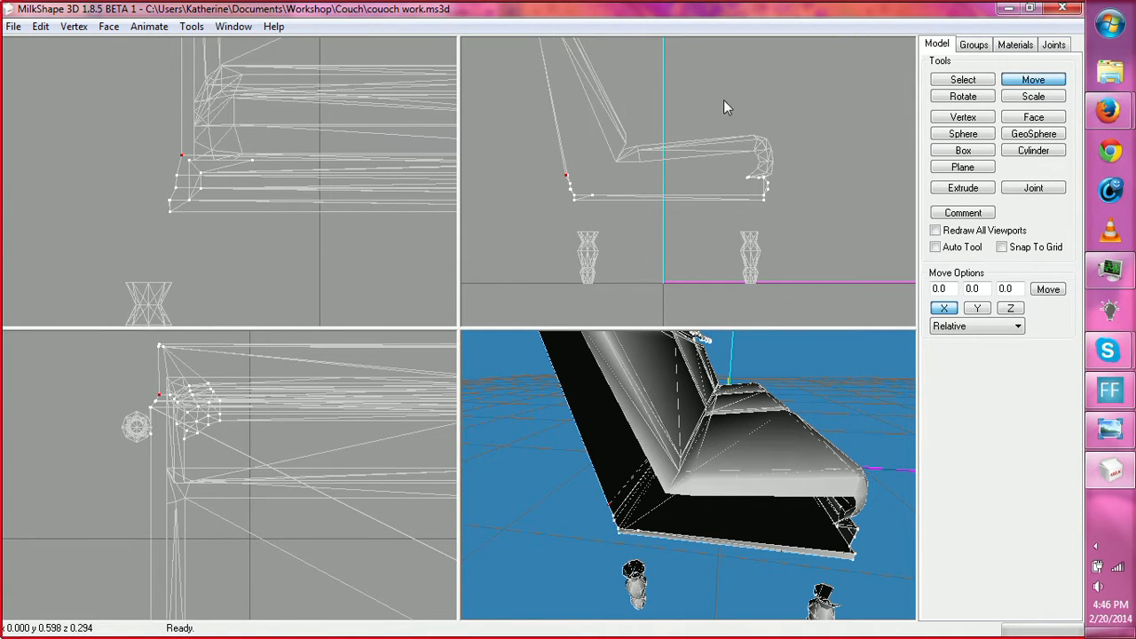
Step: Select the left-end edge vertices below the top corner and move them inward along X until the upper ones align with it
left_click(963, 80)
left_click_drag(117, 167, 152, 262)
left_click(1032, 82)
left_click(943, 82)
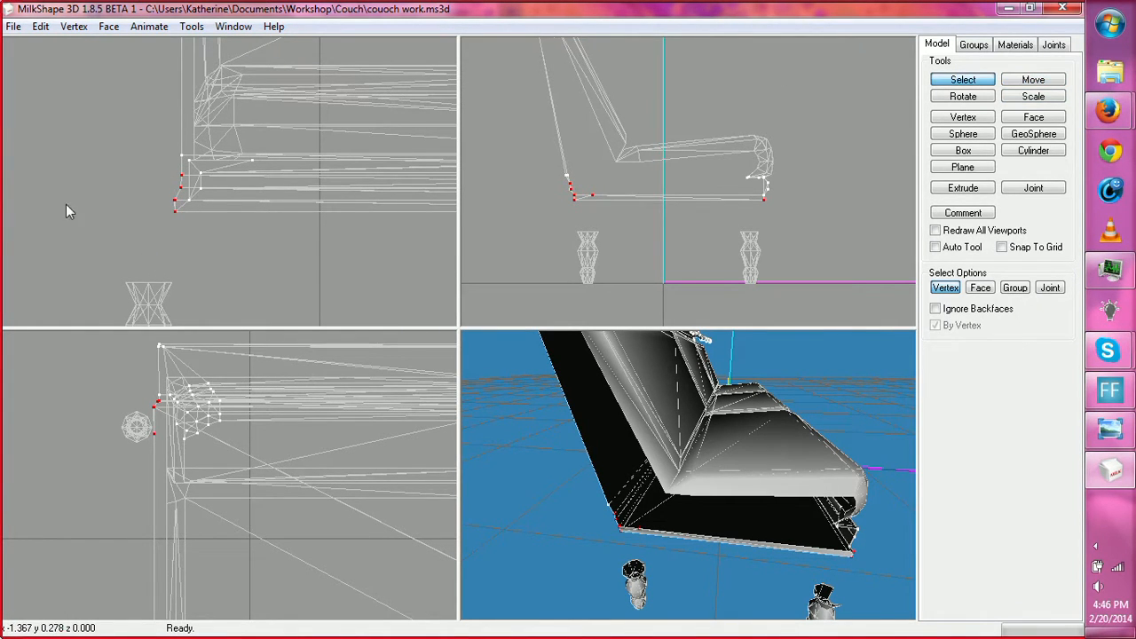
Step: Narrow the selection to the lower left-end vertices and move them inward along X, lining the slab end up with the edge above
left_click_drag(110, 193, 180, 233)
mouse_move(165, 188)
left_mouse_down()
mouse_move(183, 213)
mouse_move(178, 196)
mouse_move(183, 236)
left_mouse_up()
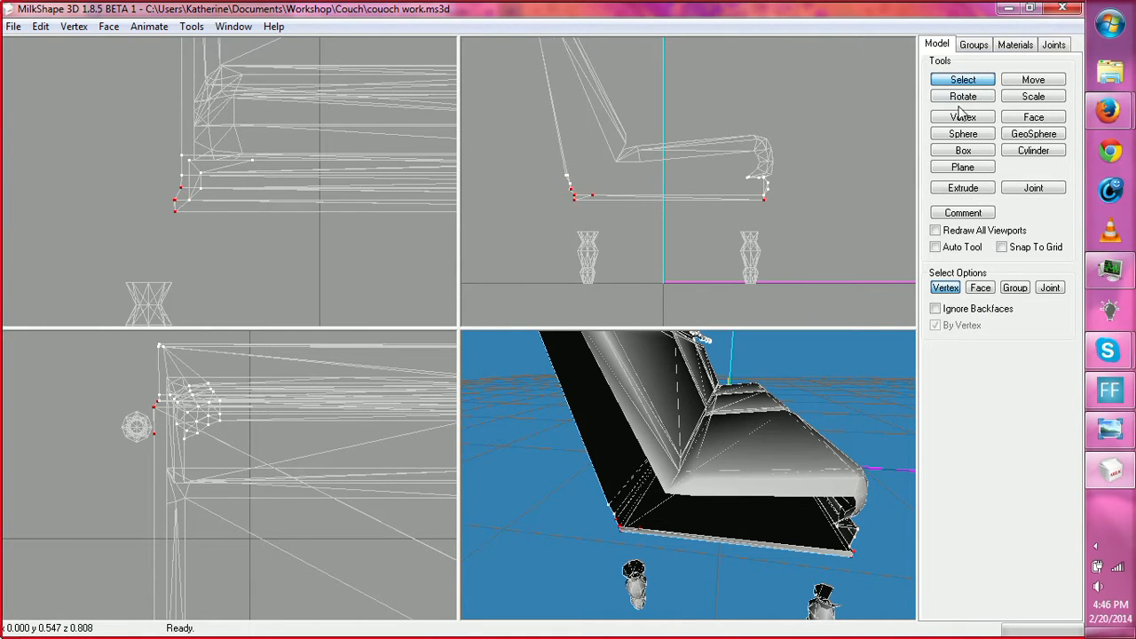
left_click(1021, 80)
left_click_drag(102, 226, 100, 225)
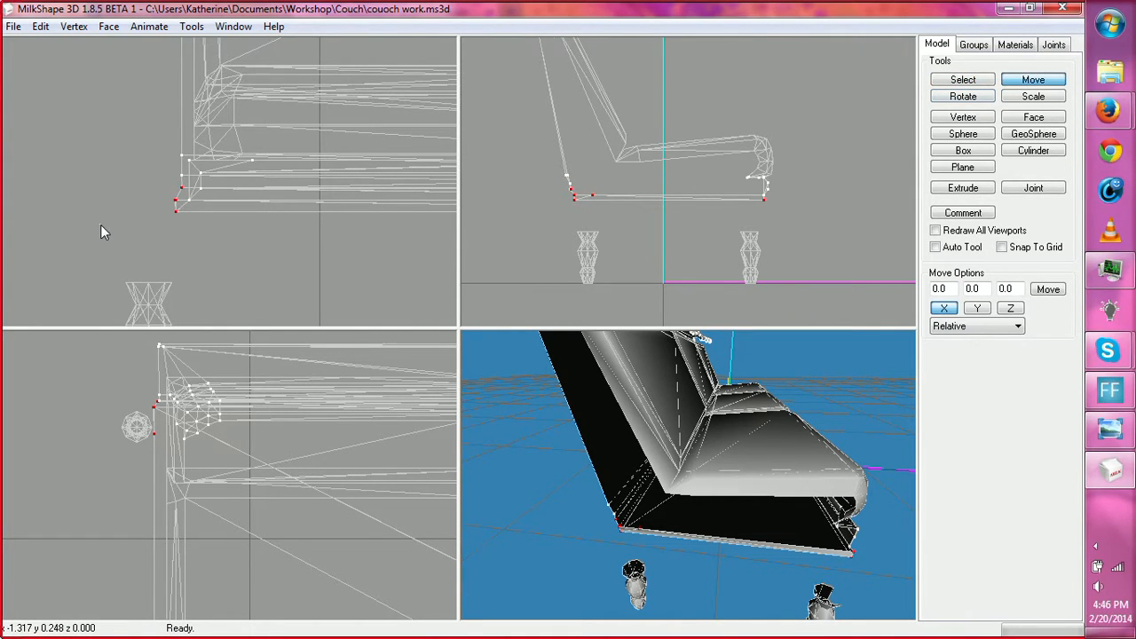
left_click(963, 80)
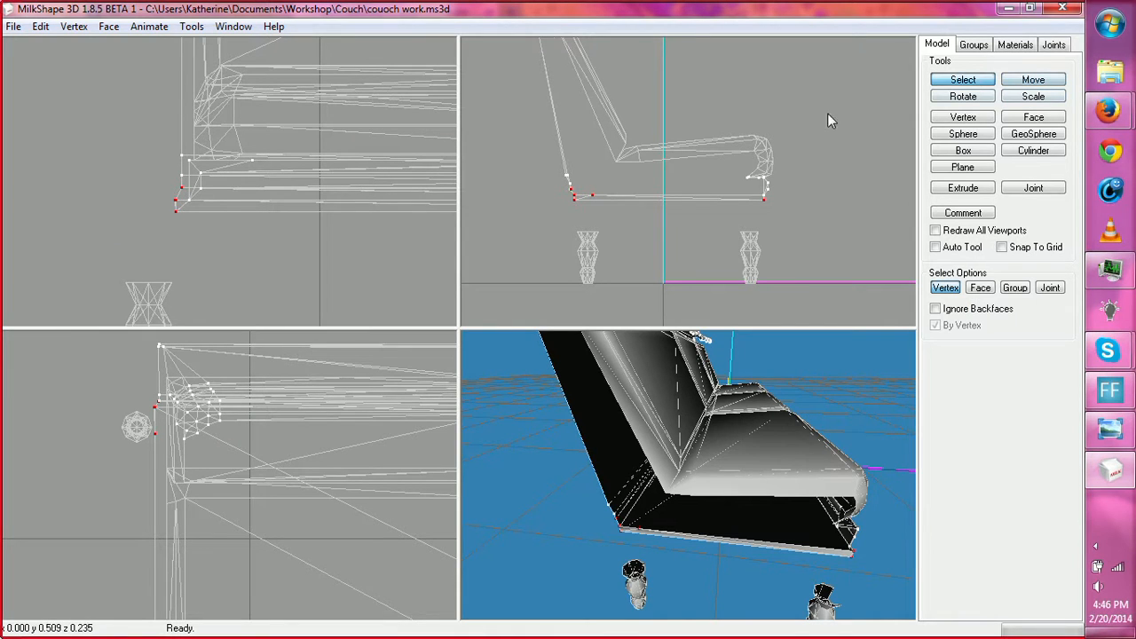
left_click(1023, 82)
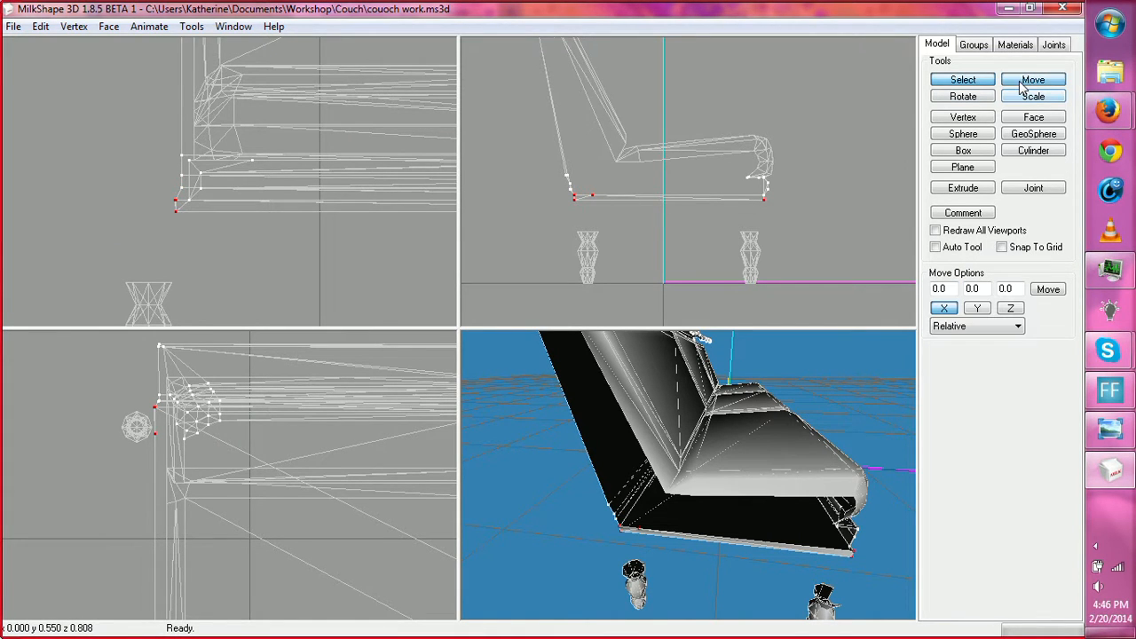
left_click_drag(218, 267, 223, 274)
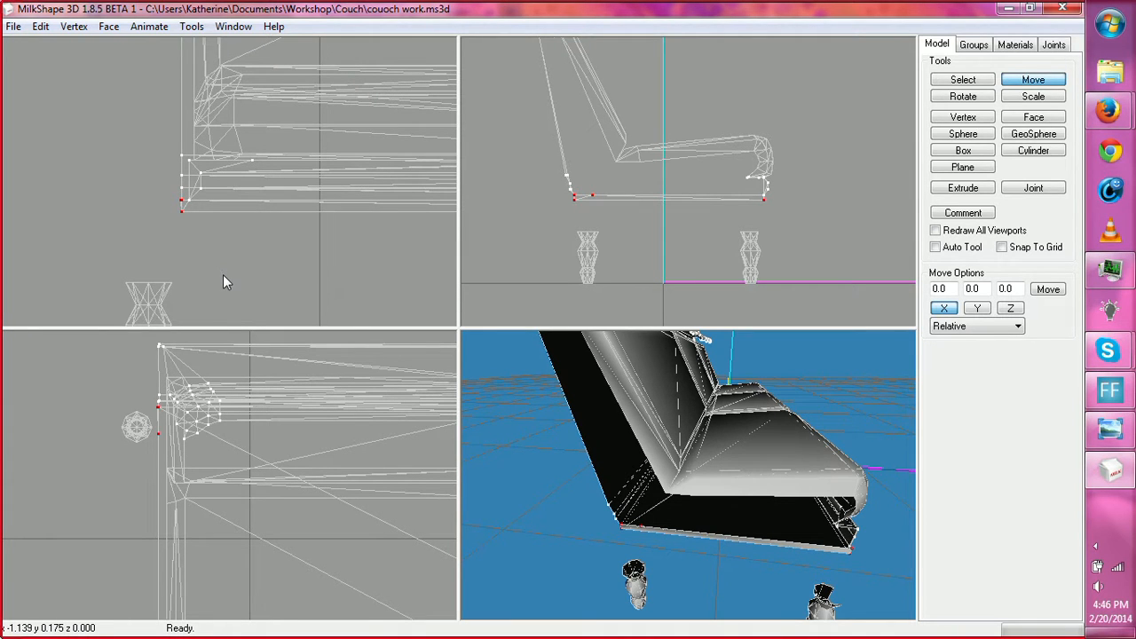
Step: Check the messages in the Twitch chat window and minimize it
mouse_move(1107, 109)
left_click(1027, 106)
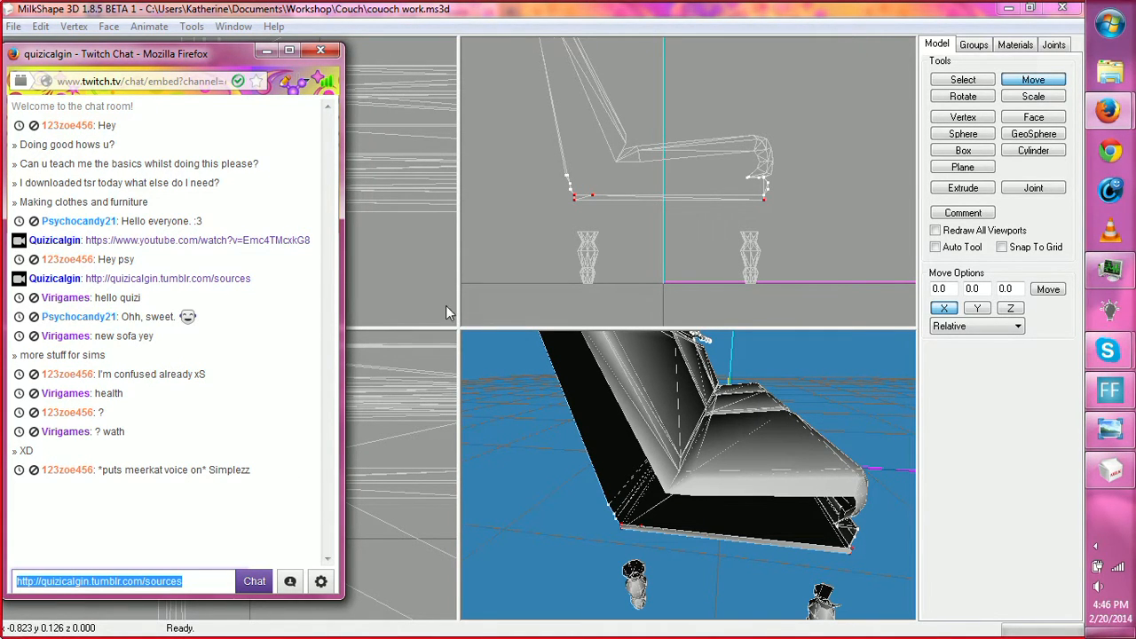
left_click(266, 51)
Step: Select the top corner vertex at the base's right end in the front view and move it inward along X
left_click(948, 82)
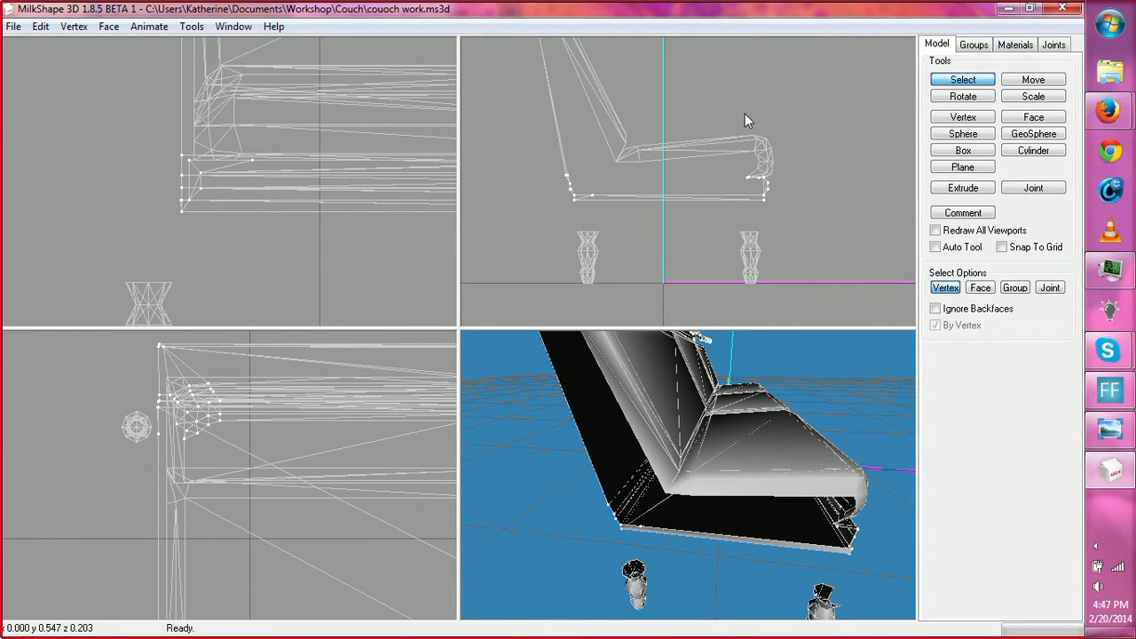
left_click_drag(351, 235, 32, 168, "ctrl")
left_click_drag(293, 164, 70, 159, "ctrl")
left_click_drag(407, 158, 139, 183, "ctrl")
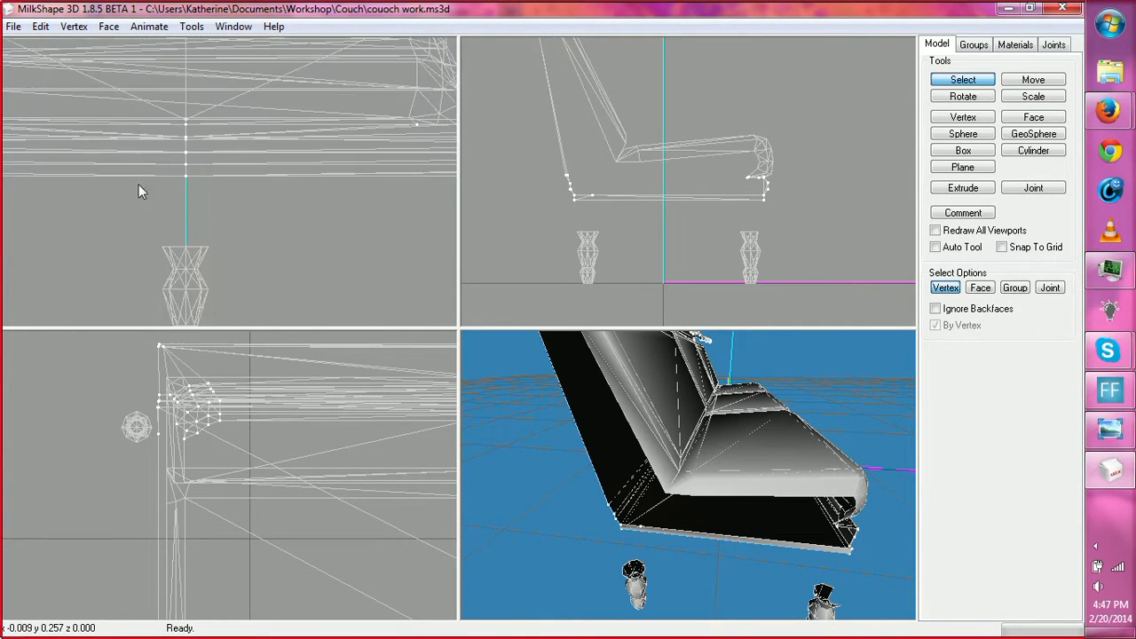
left_click_drag(375, 176, 194, 165, "ctrl")
left_click_drag(367, 154, 180, 173, "ctrl")
left_click_drag(265, 155, 234, 147, "ctrl")
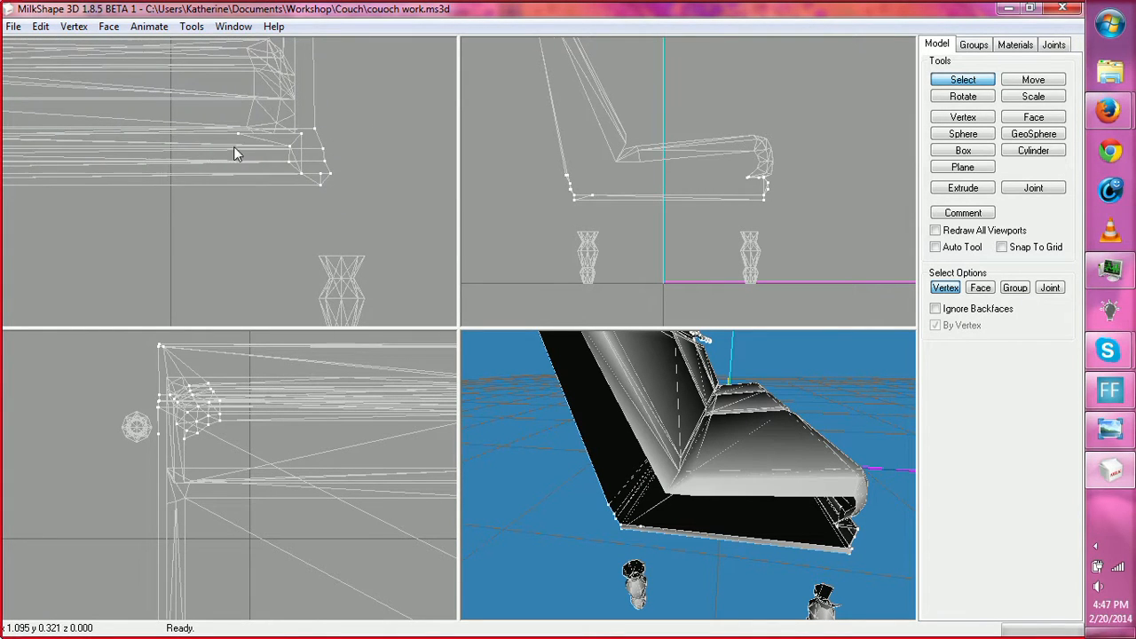
mouse_move(330, 201)
left_mouse_down("ctrl")
mouse_move(322, 225)
mouse_move(332, 206)
left_mouse_up("ctrl")
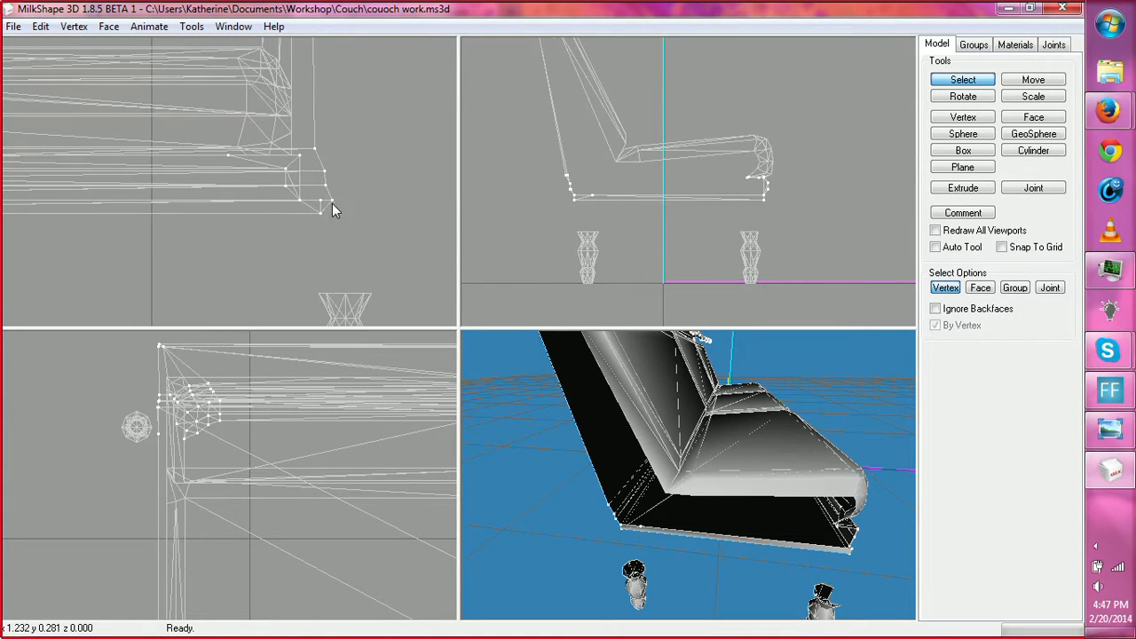
left_click(325, 172)
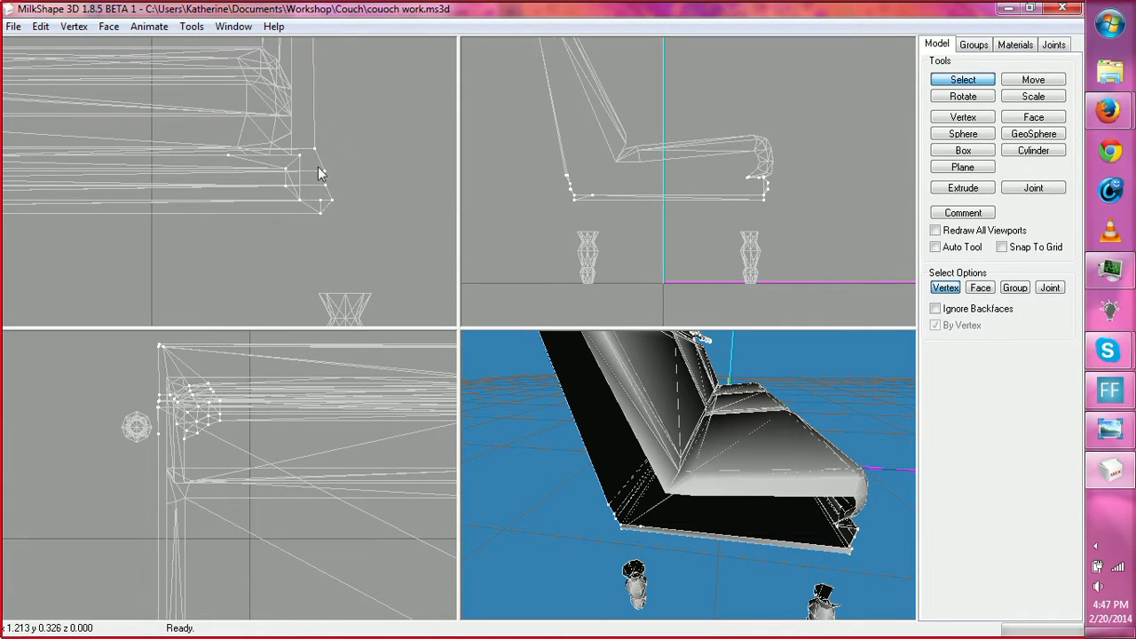
left_click(1061, 82)
left_click(976, 81)
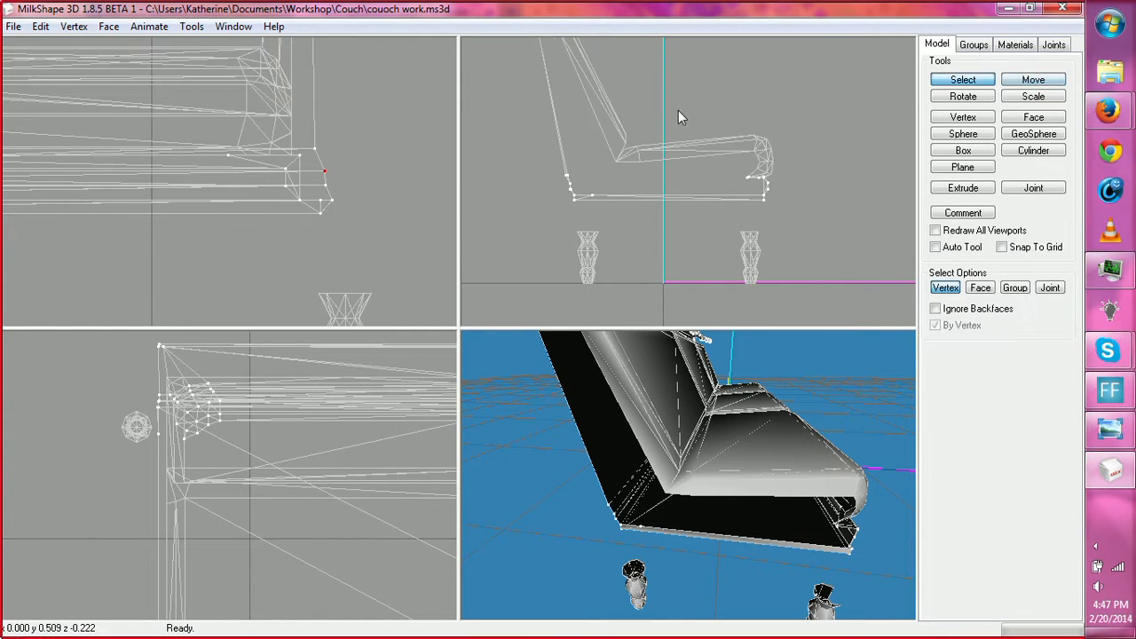
left_click_drag(312, 136, 320, 154)
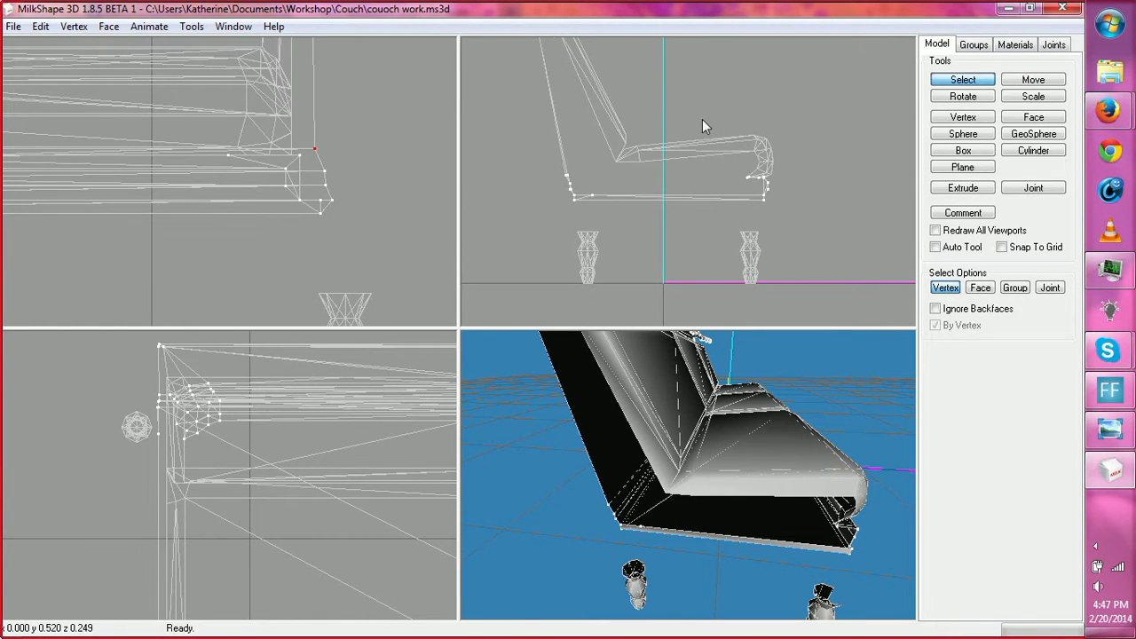
left_click(1033, 79)
left_click_drag(368, 233, 362, 240)
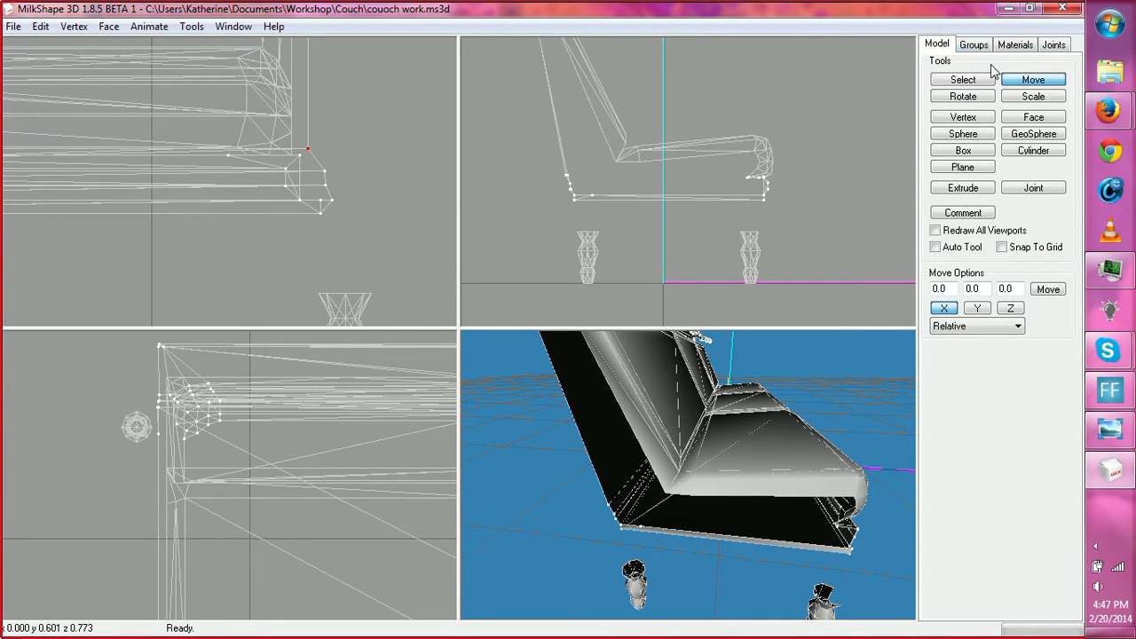
Step: Select the edge vertex just below the top corner at the base's right end and move it inward along X
left_click(958, 81)
left_click_drag(317, 169, 331, 182)
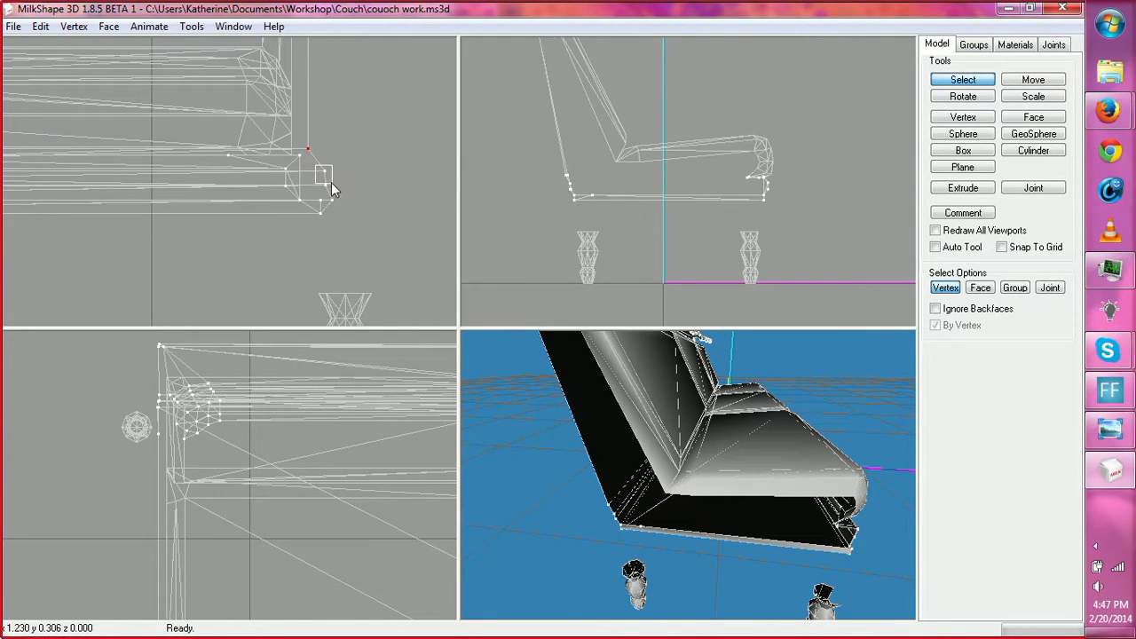
left_click(1055, 80)
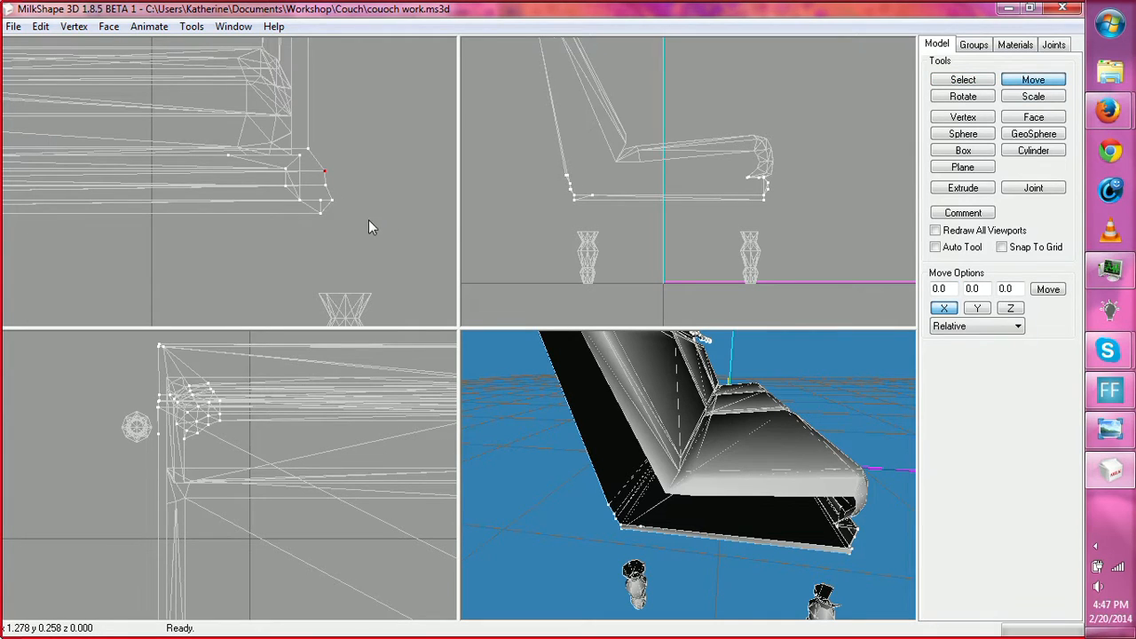
left_click_drag(369, 220, 352, 238)
Step: Select the protruding outer vertex at the upper right end of the couch's back in the front view
left_click(963, 80)
left_click_drag(274, 119, 256, 483, "ctrl")
left_click_drag(320, 56, 345, 117)
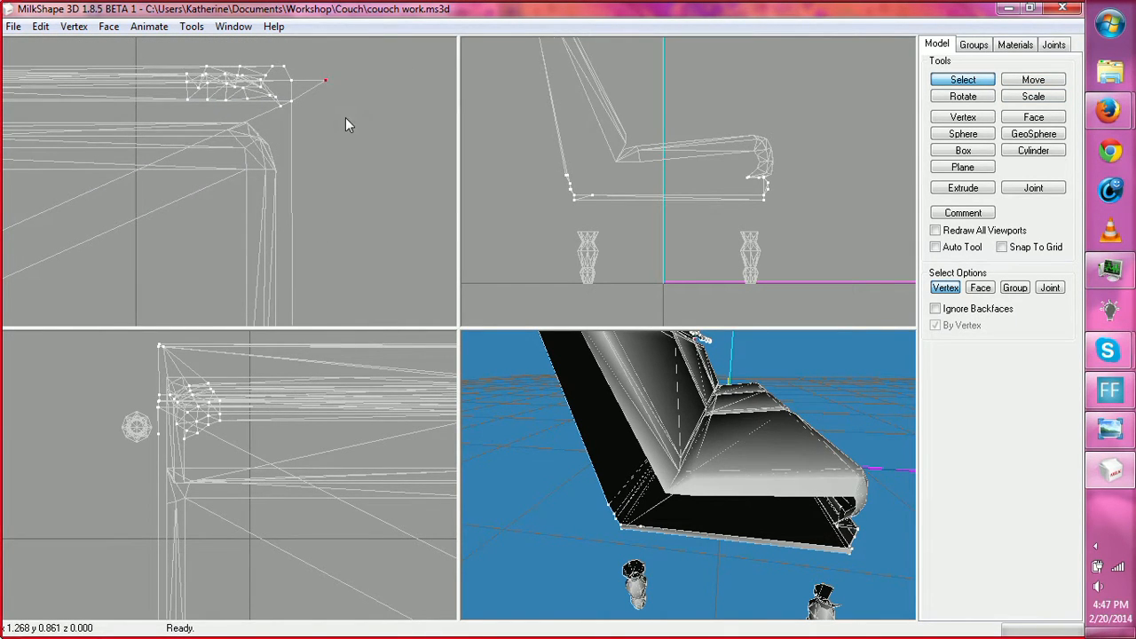
Step: Delete the stray vertex sticking out beyond the top right corner of the couch's back frame
key("Delete")
left_click_drag(552, 458, 591, 477)
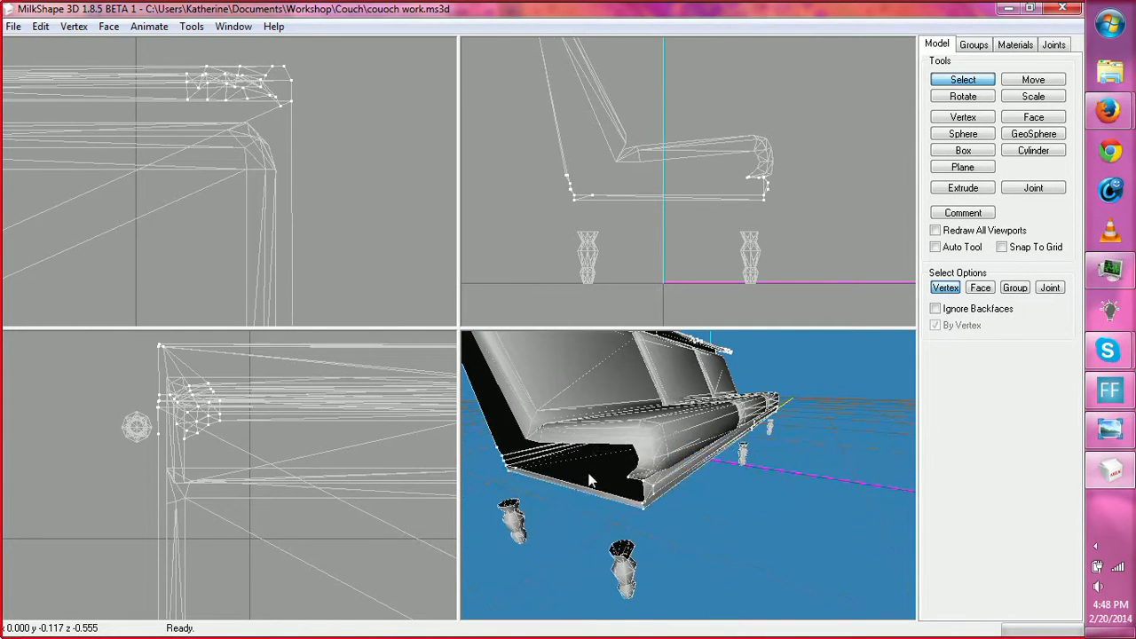
left_click_drag(324, 518, 338, 423, "ctrl")
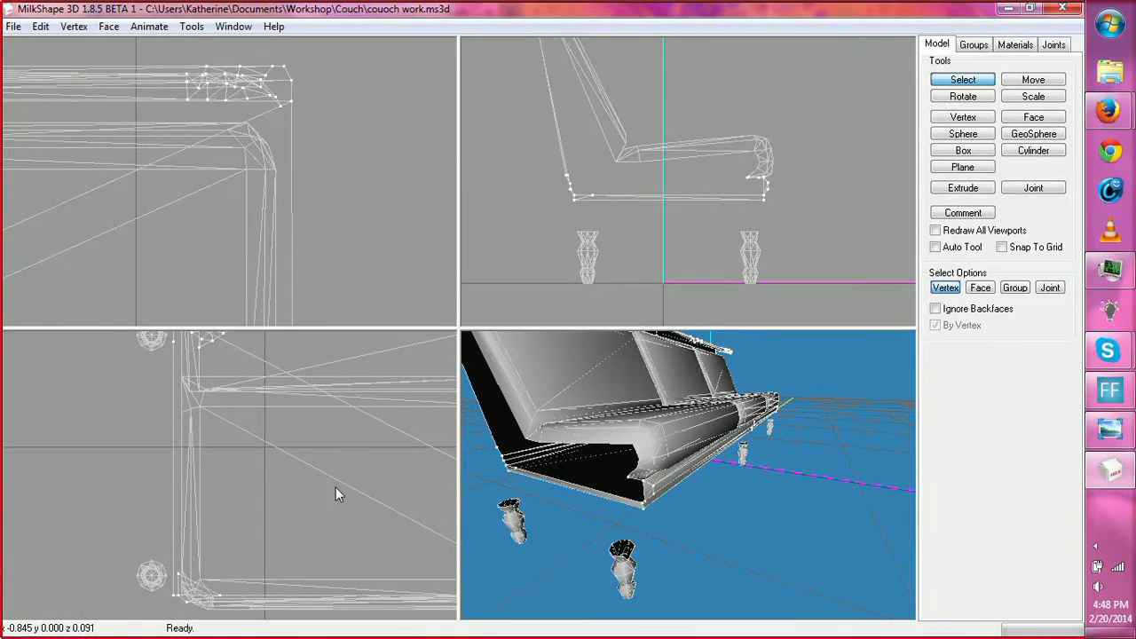
left_click_drag(320, 520, 304, 436, "ctrl")
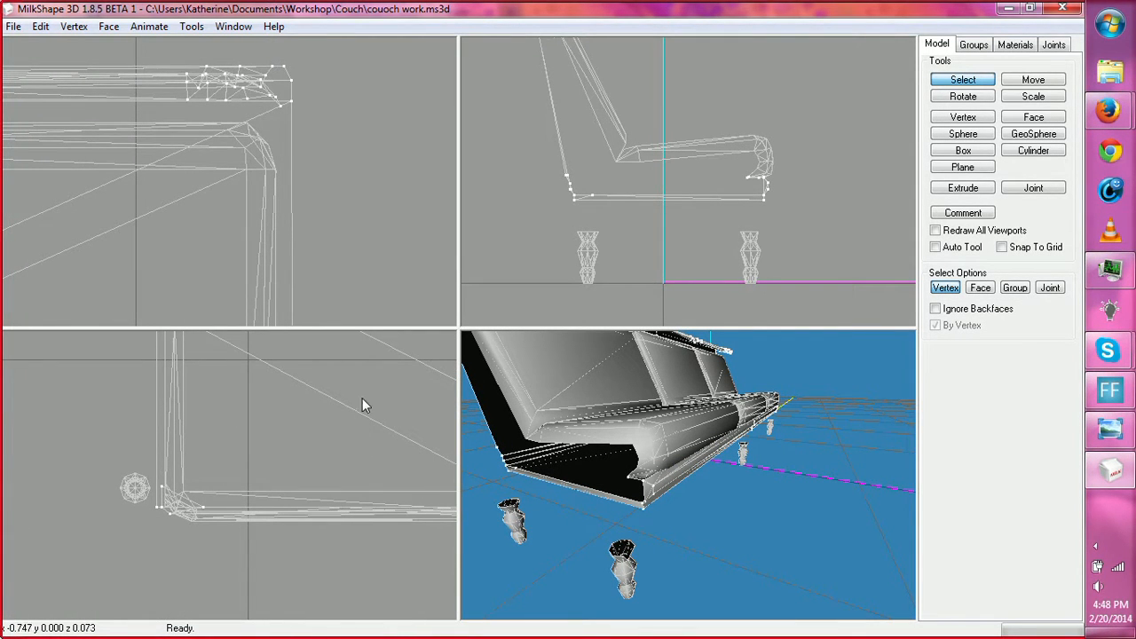
Step: Nudge the two uppermost outer vertices at the base's right end in line with the frame's vertical edge
left_click_drag(363, 253, 429, 61, "ctrl")
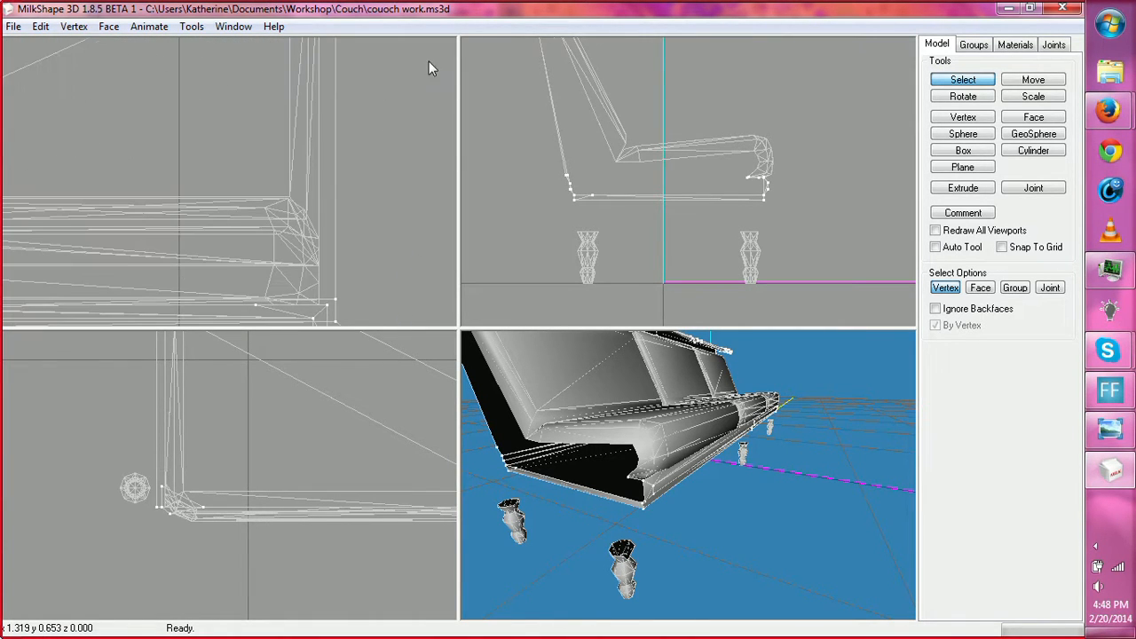
left_click(336, 298)
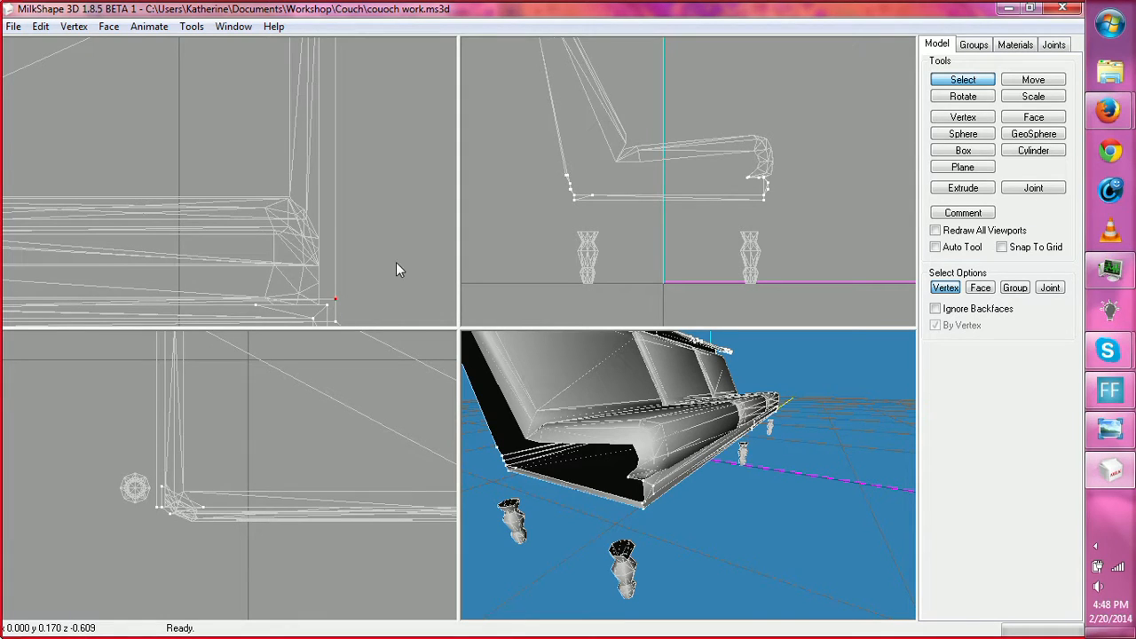
left_click(1056, 82)
left_click_drag(430, 283, 429, 284)
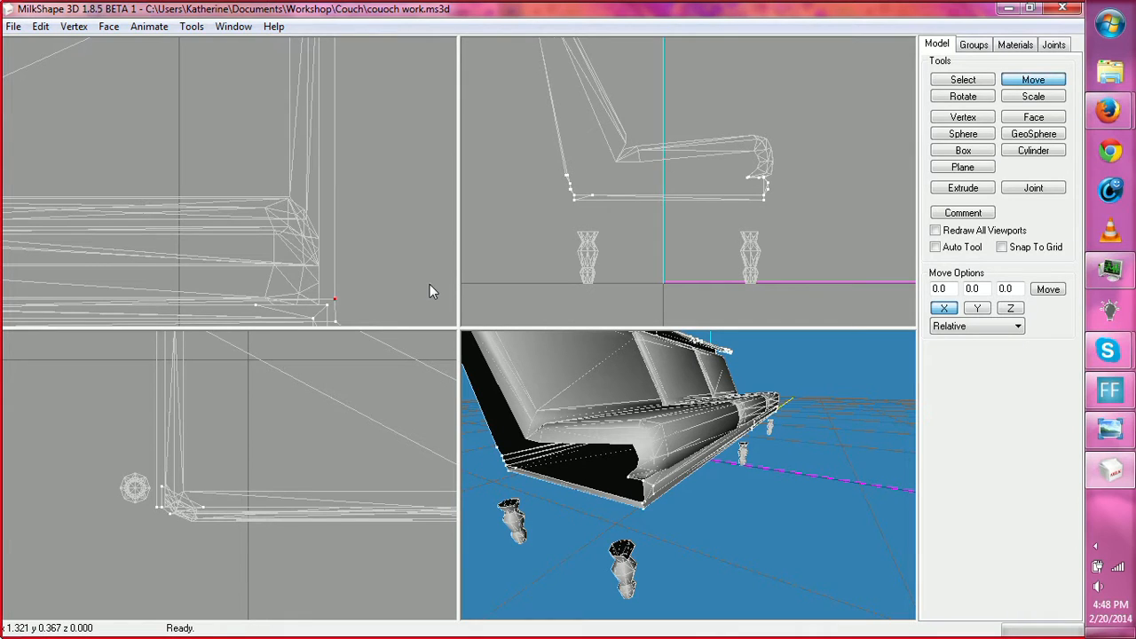
left_click_drag(405, 150, 434, 223, "ctrl")
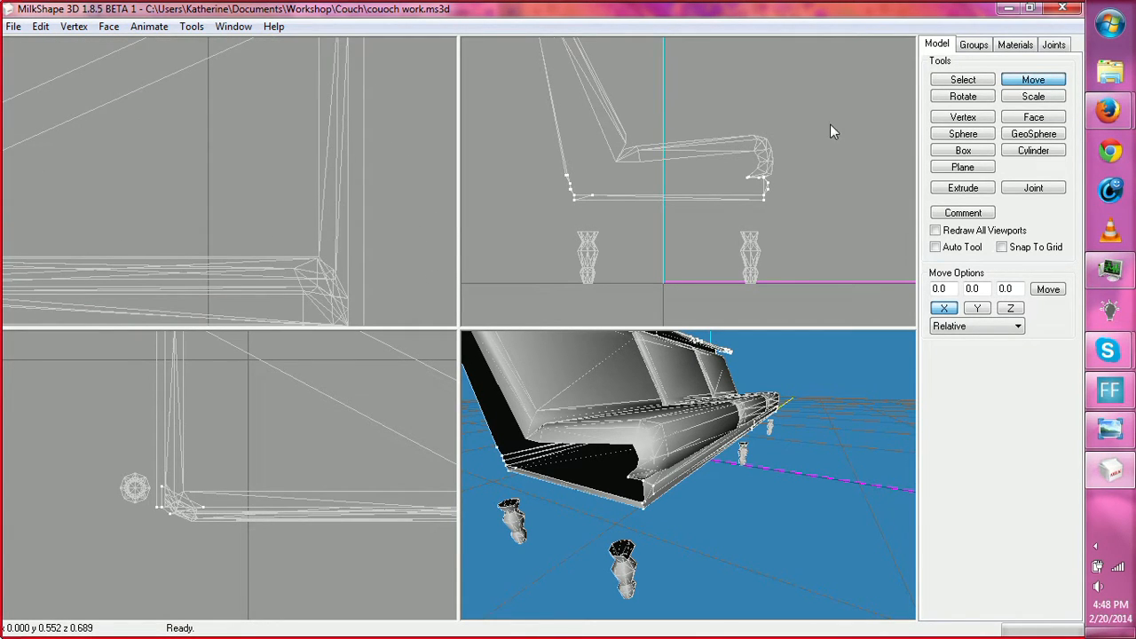
left_click(978, 80)
left_click_drag(409, 99, 389, 198, "ctrl")
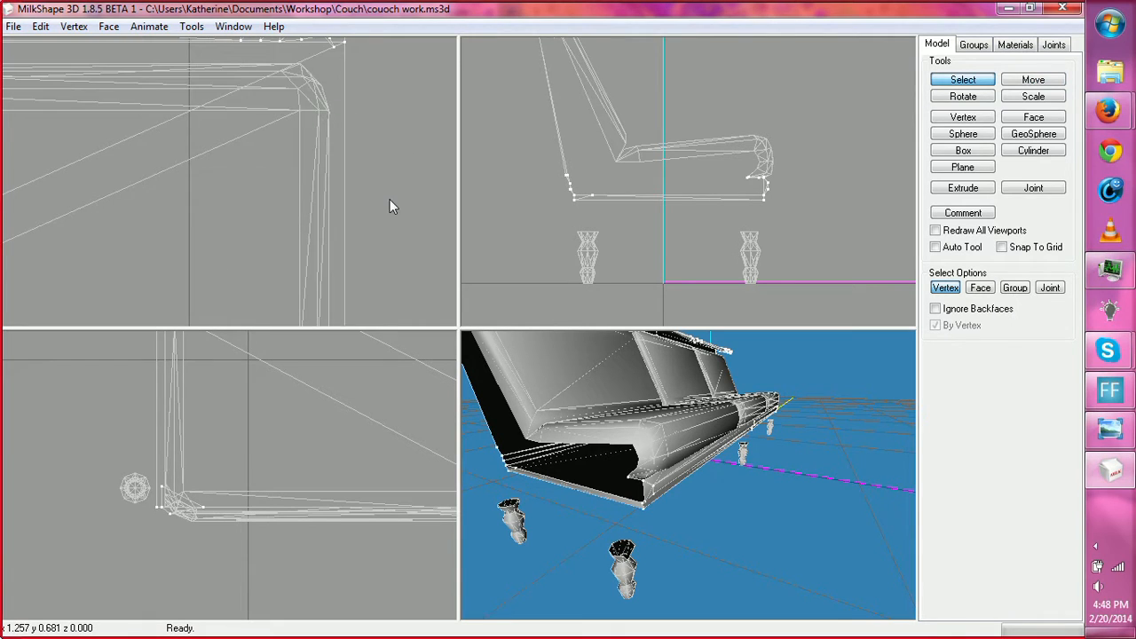
left_click_drag(363, 246, 375, 152, "ctrl")
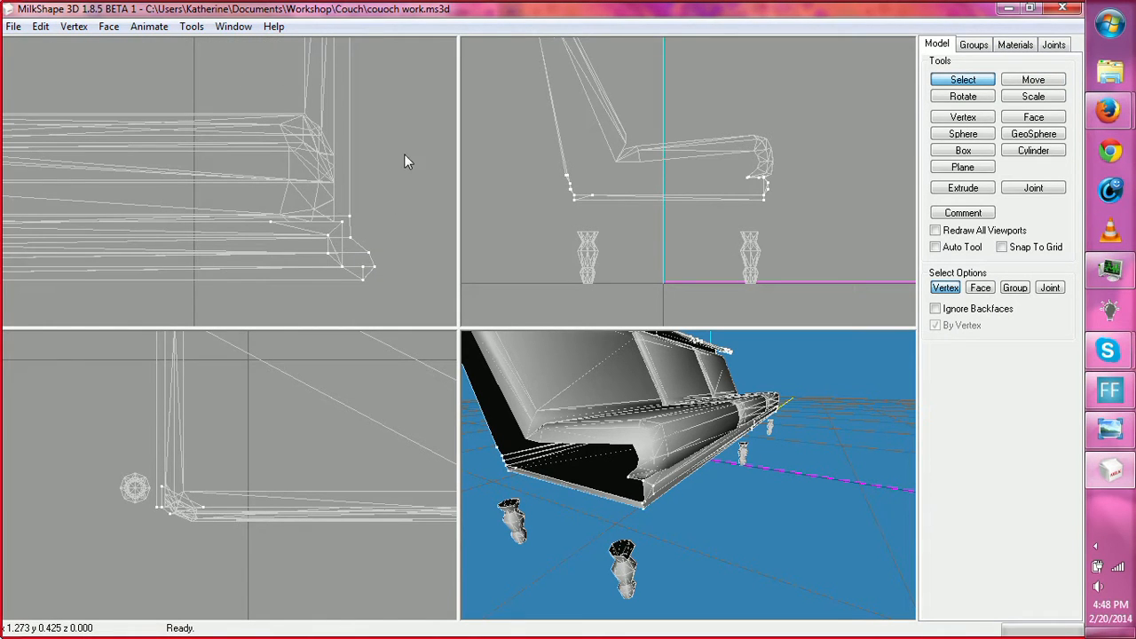
left_click_drag(347, 227, 364, 244)
left_click(1024, 85)
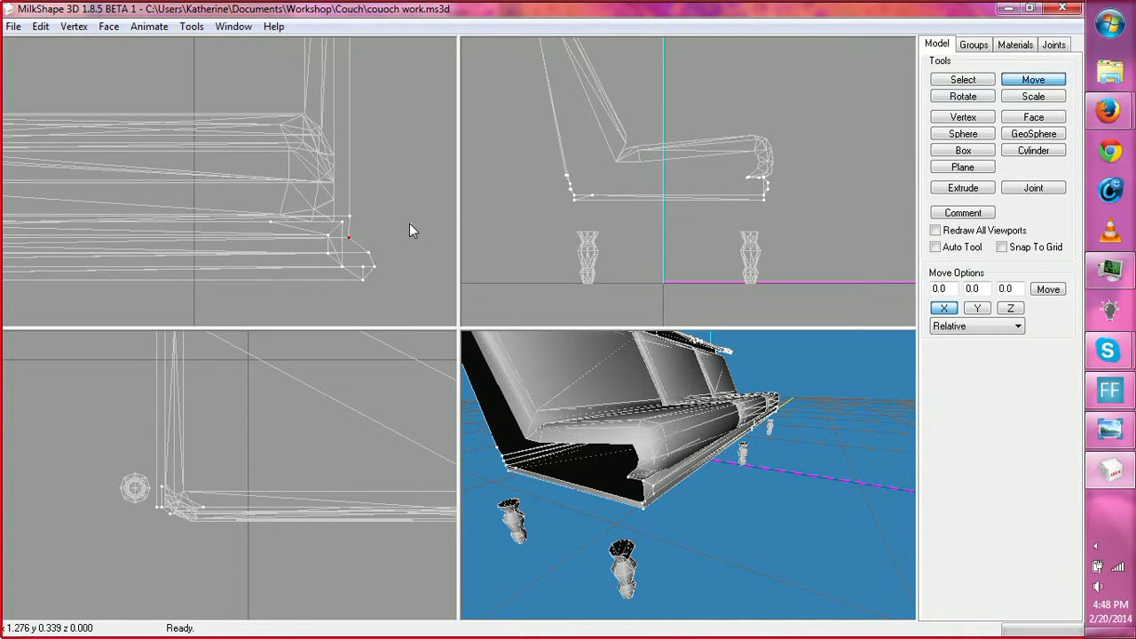
Step: Bring in the next two vertices protruding beyond the base's right end, the upper one flush with the frame's vertical edge
left_click(963, 80)
left_click_drag(369, 249, 380, 261)
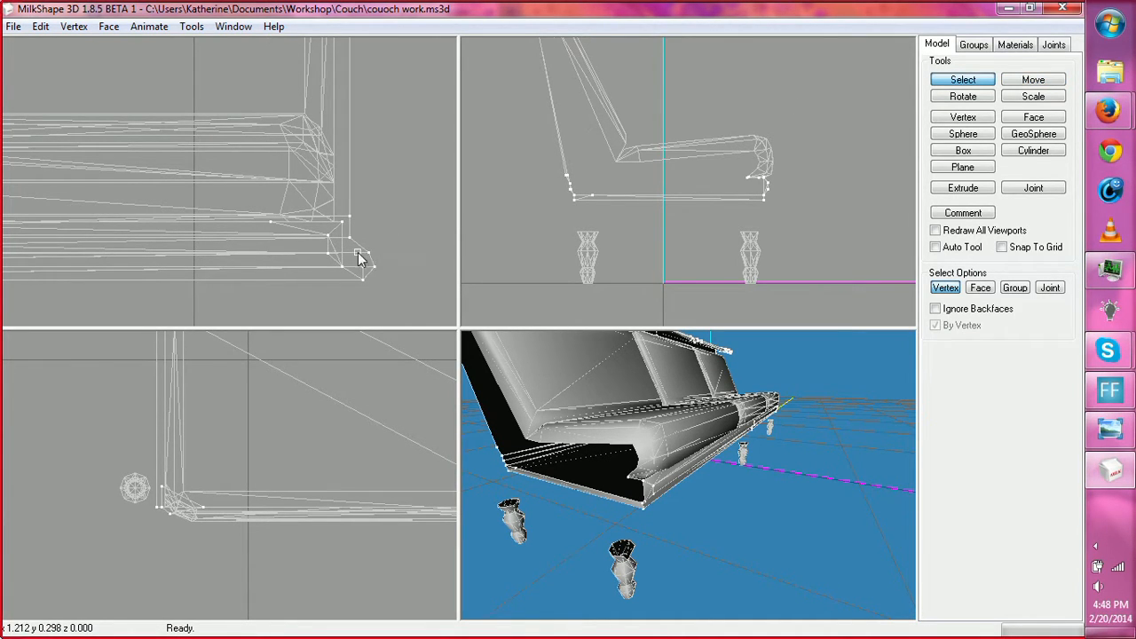
left_click(1022, 87)
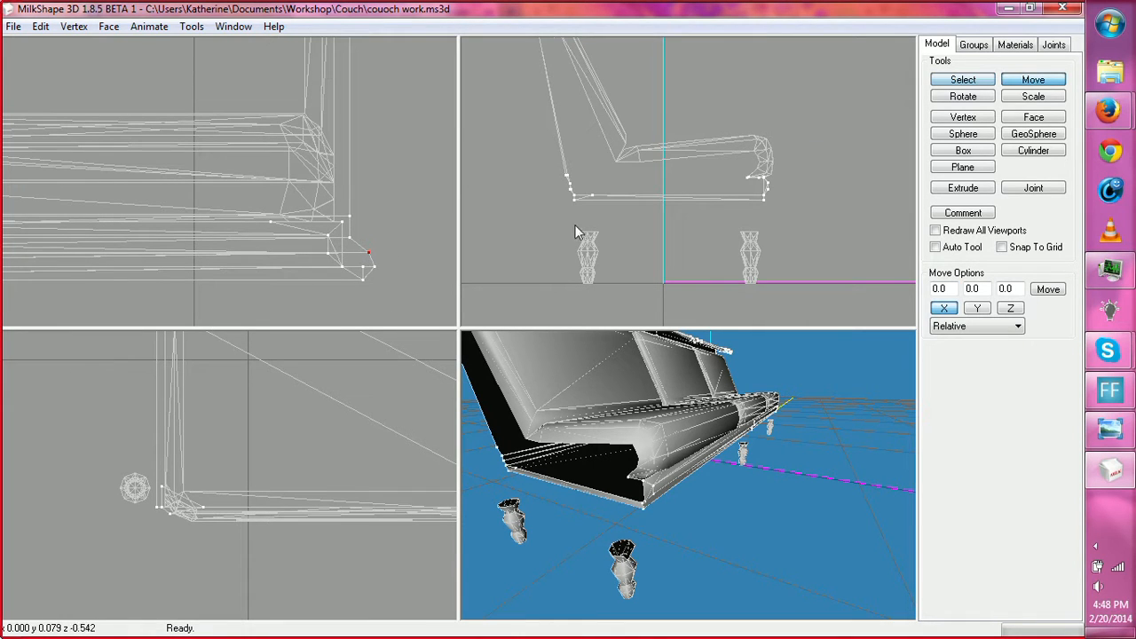
left_click_drag(405, 254, 383, 277)
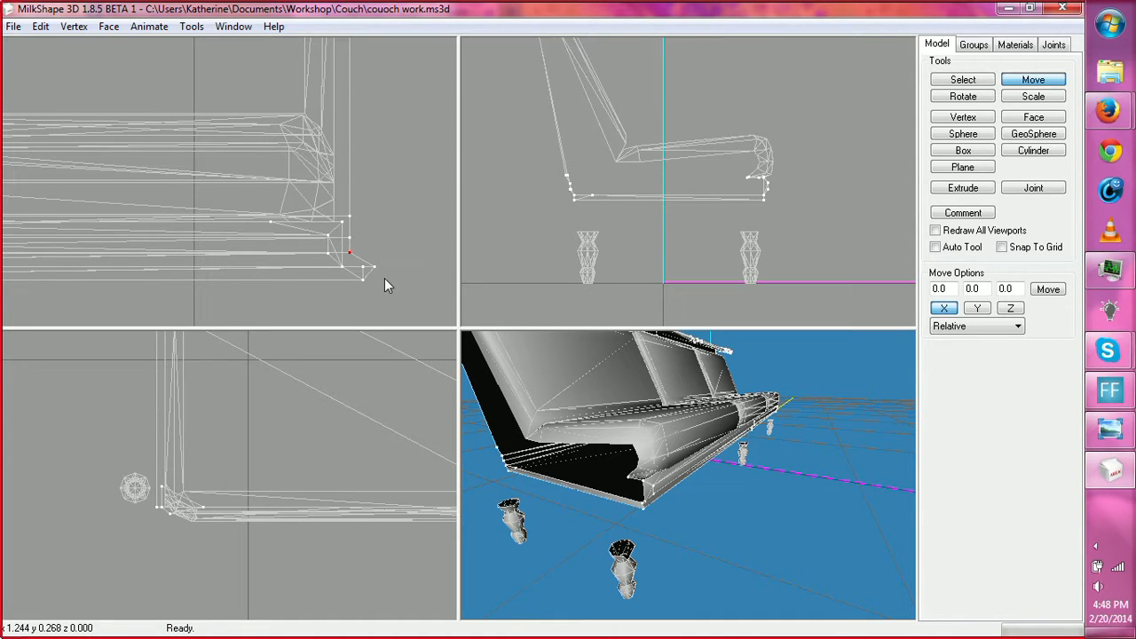
left_click(955, 83)
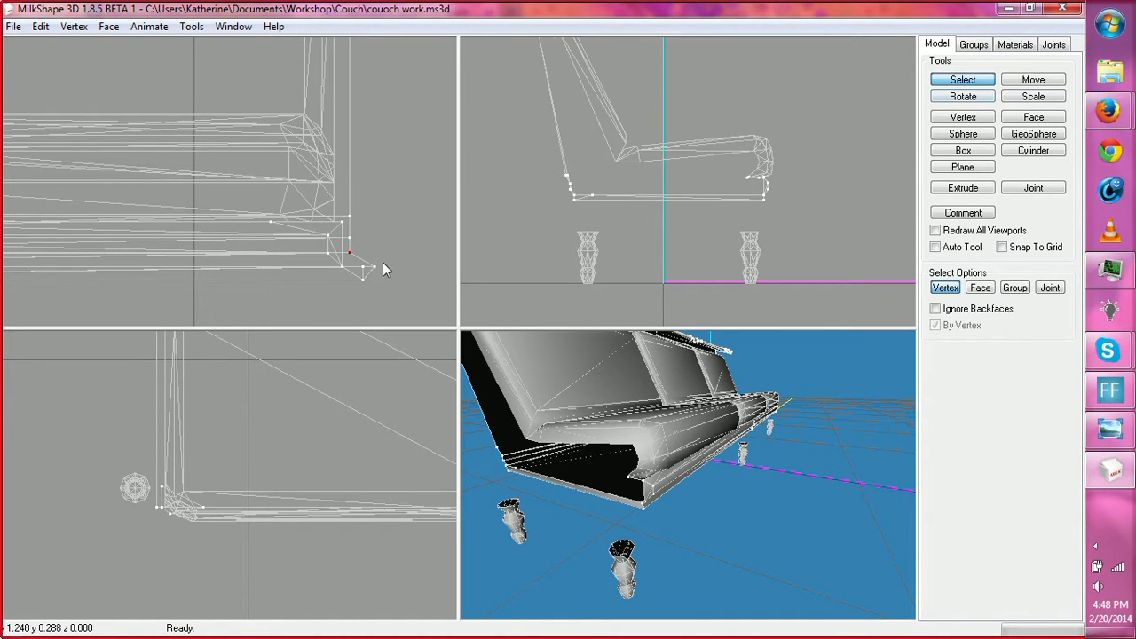
left_click_drag(368, 260, 396, 241)
left_click(1014, 85)
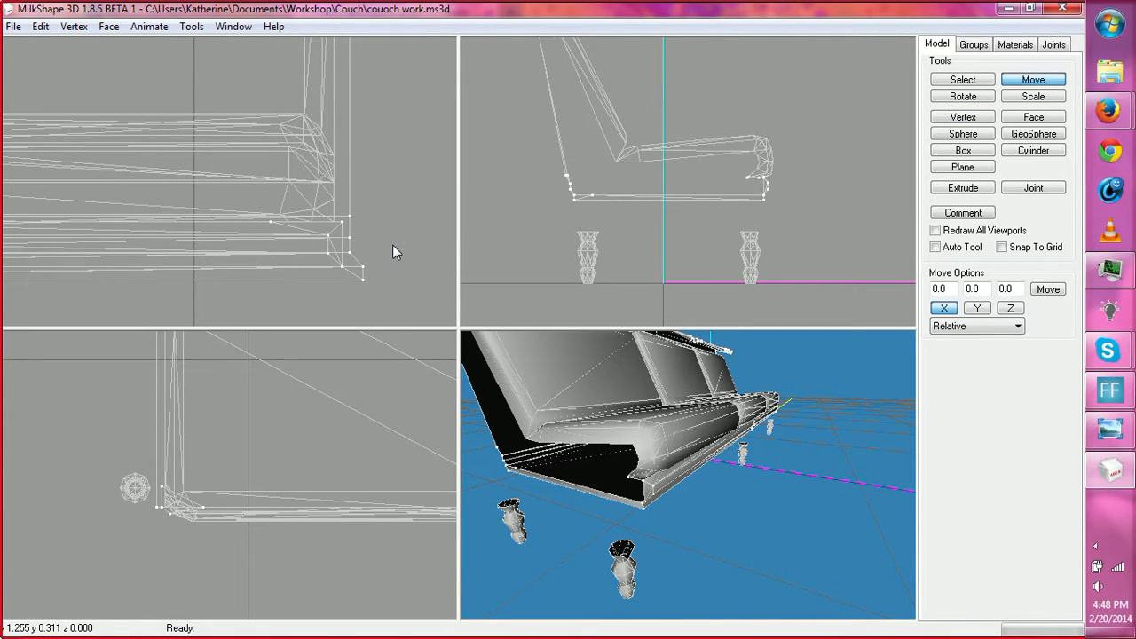
Step: Move the bottom two corner vertices at the base's right end inward, in line with the vertices above
left_click(971, 83)
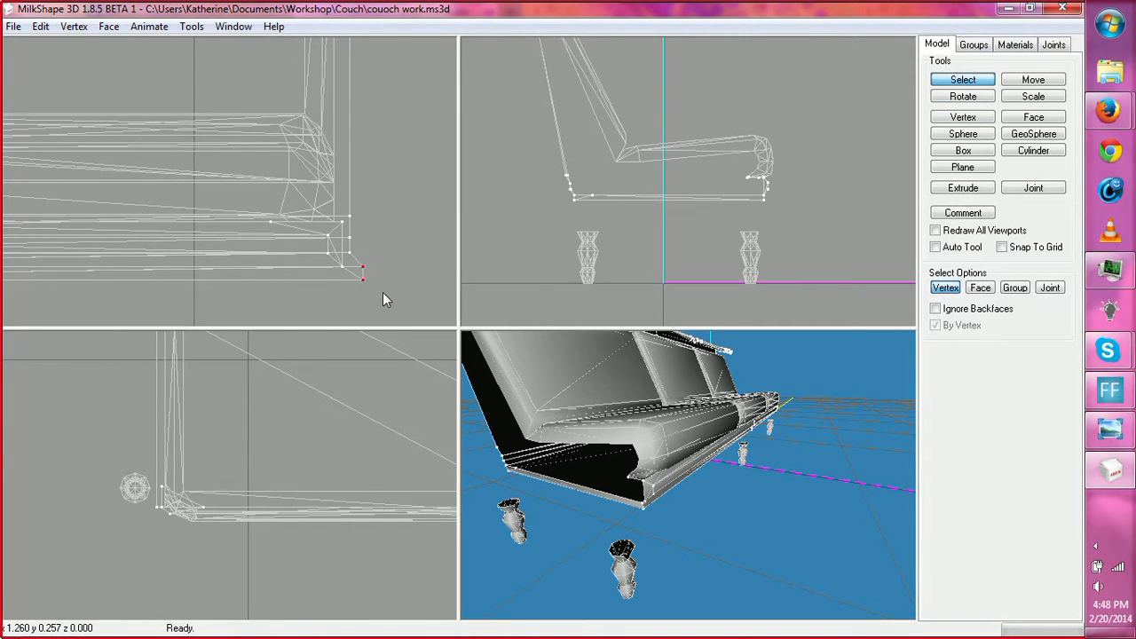
left_click(1038, 84)
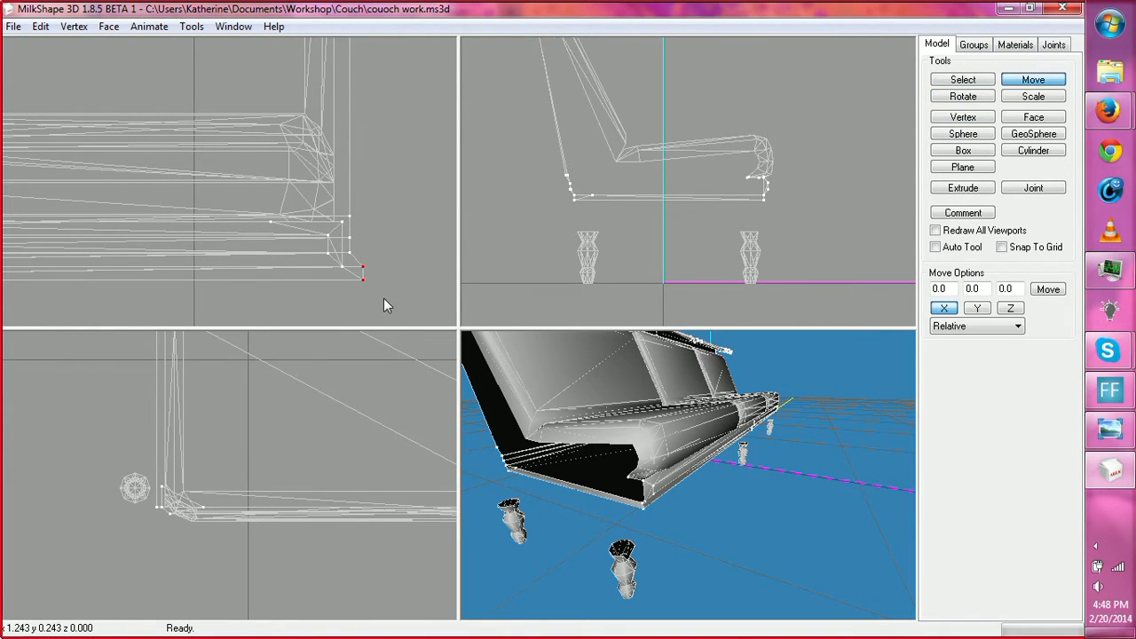
left_click_drag(383, 299, 372, 300)
left_click(963, 80)
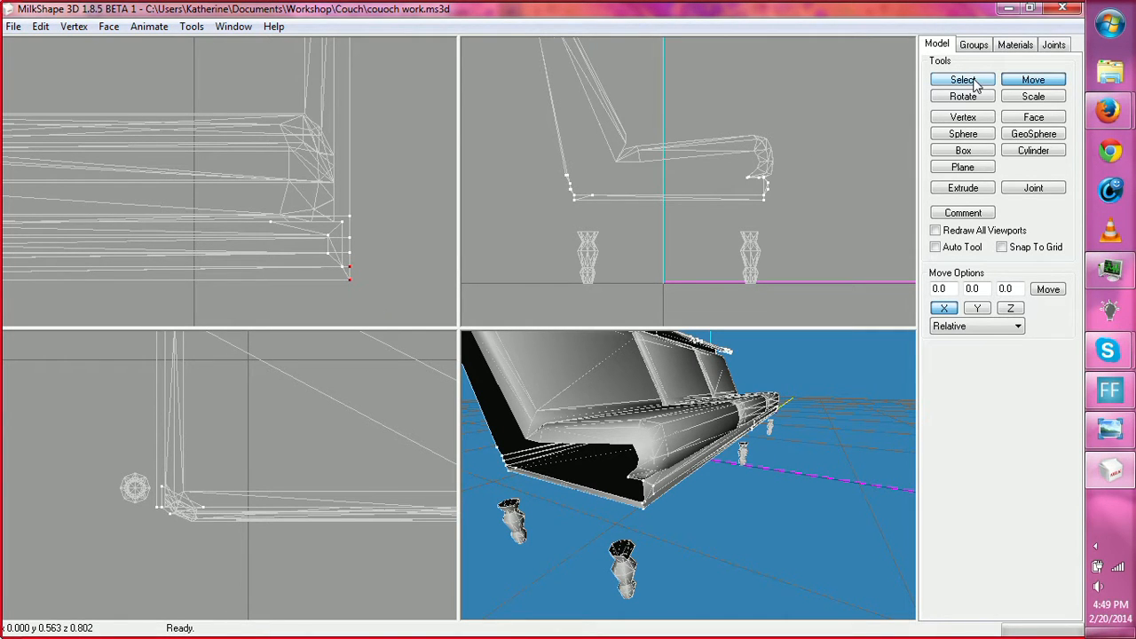
Step: Select the top frame and base vertices at the couch's right end and move them inward, flush with the cushions
left_click_drag(679, 392, 658, 428)
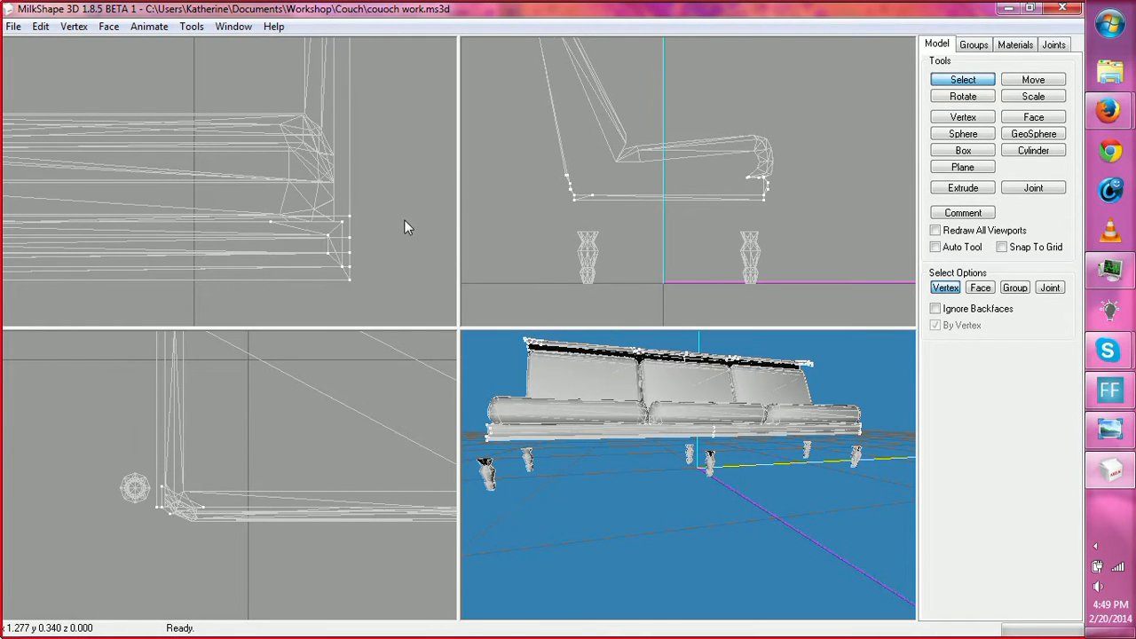
left_click(976, 81)
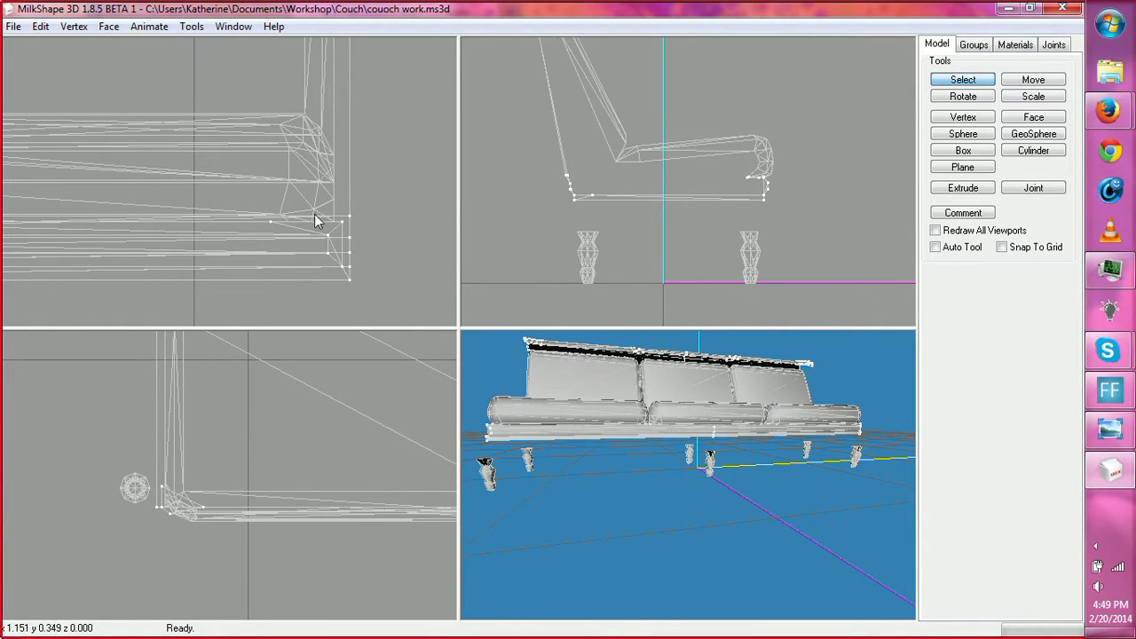
left_click(976, 80)
left_click_drag(326, 159, 385, 254)
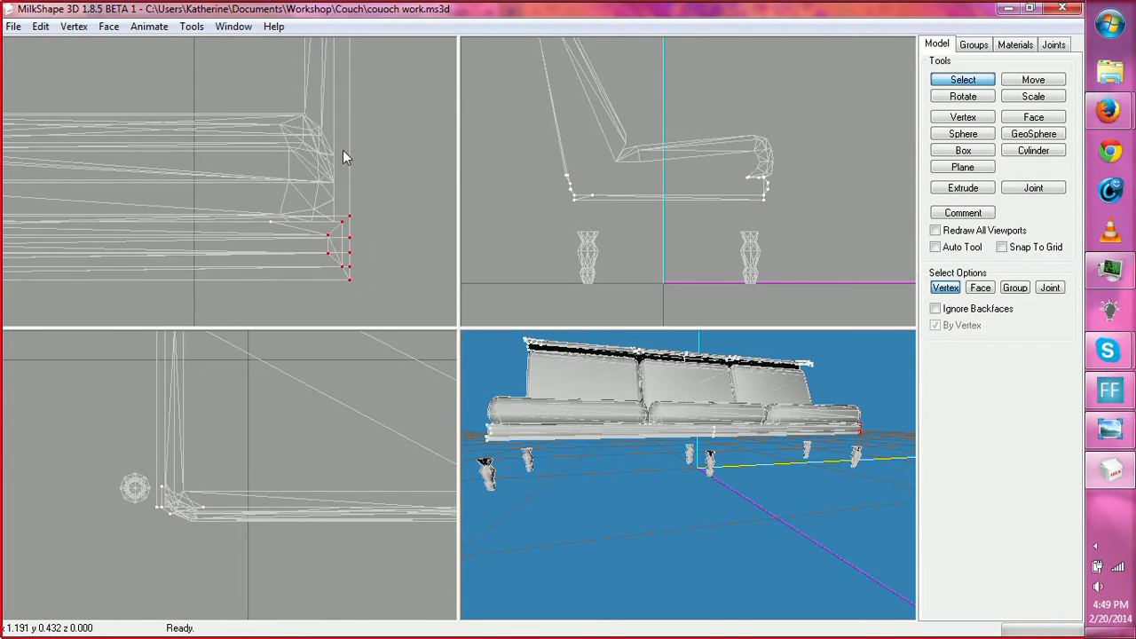
left_click_drag(343, 150, 346, 320, "ctrl")
left_click_drag(222, 105, 368, 202)
left_click(1033, 80)
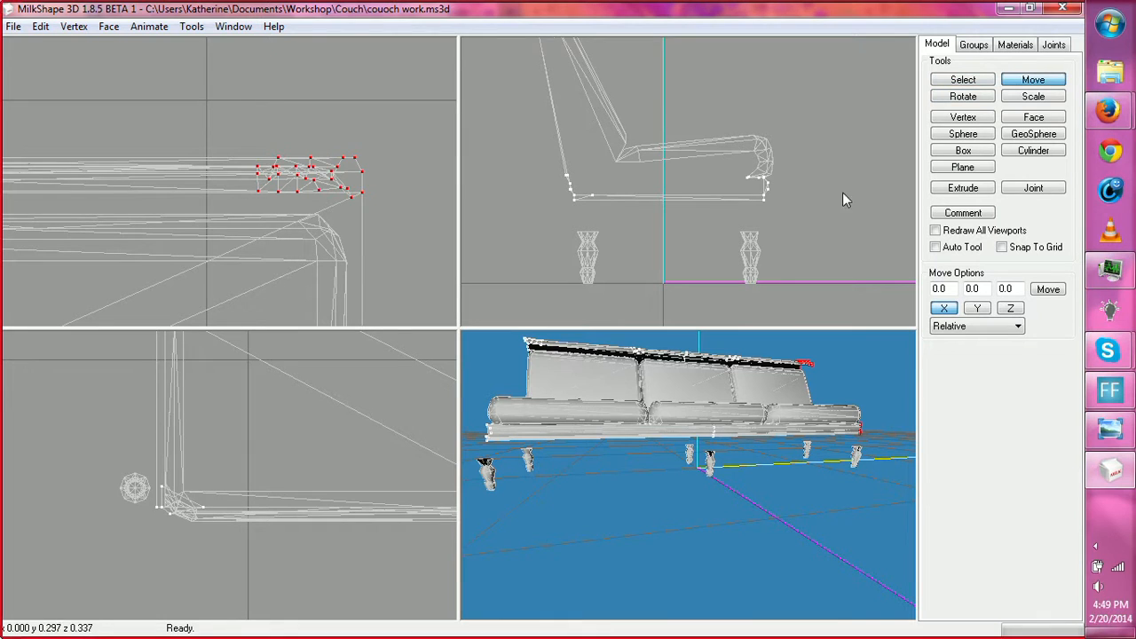
left_click_drag(436, 179, 420, 179)
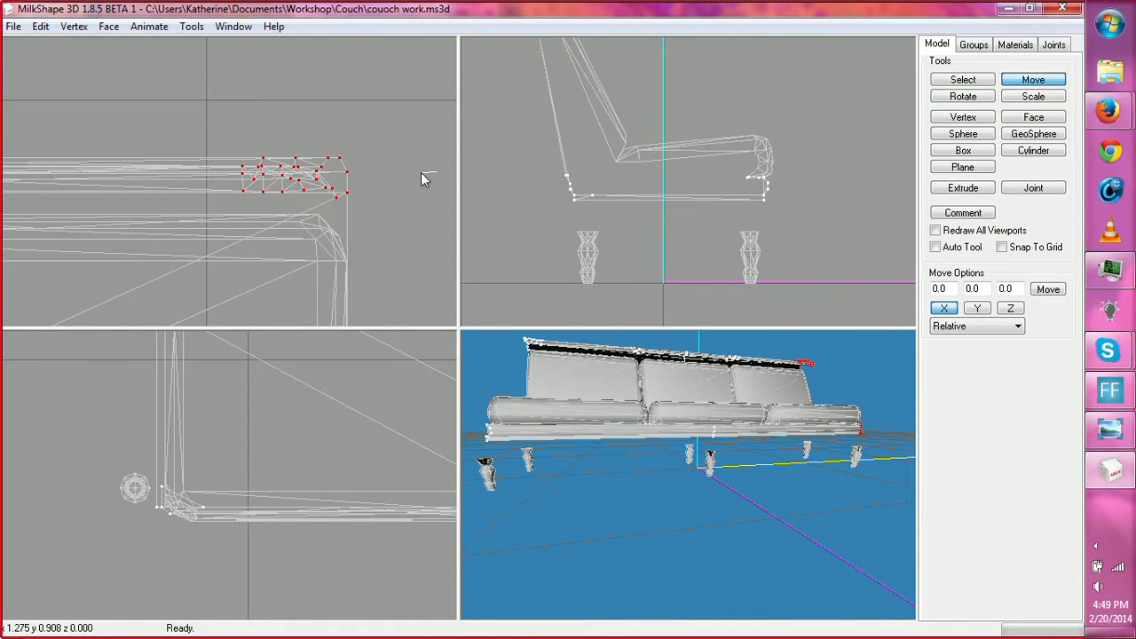
Step: Check the couch reference photo and move the left end's top frame and base vertices inward, flush with the cushions
left_click(1109, 429)
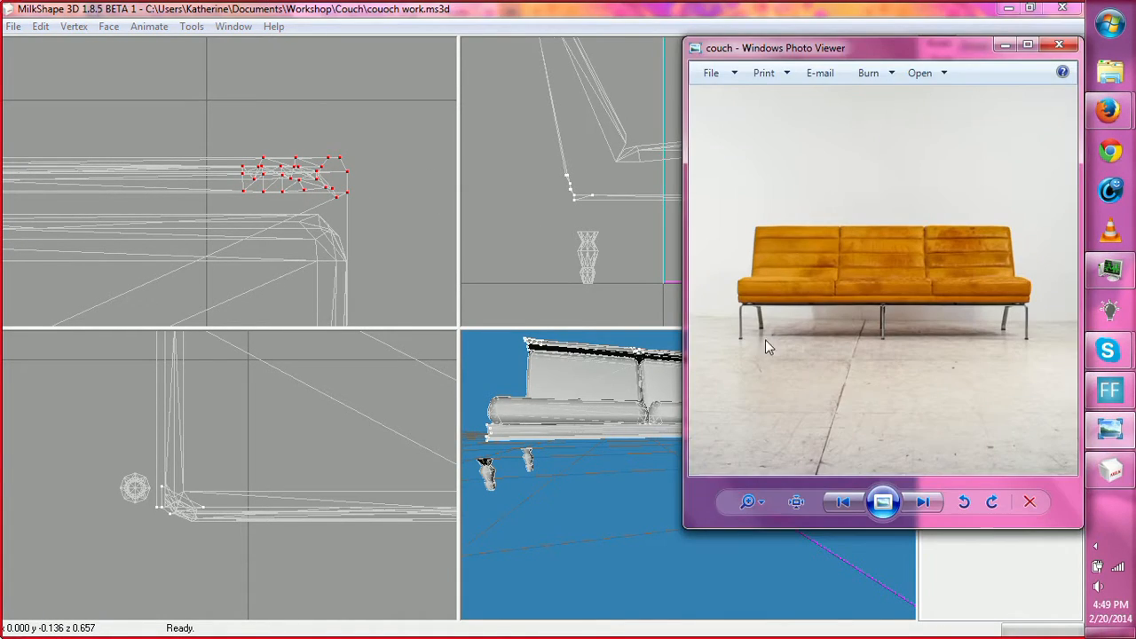
left_click(315, 227)
left_click_drag(765, 429, 711, 431)
left_click(972, 82)
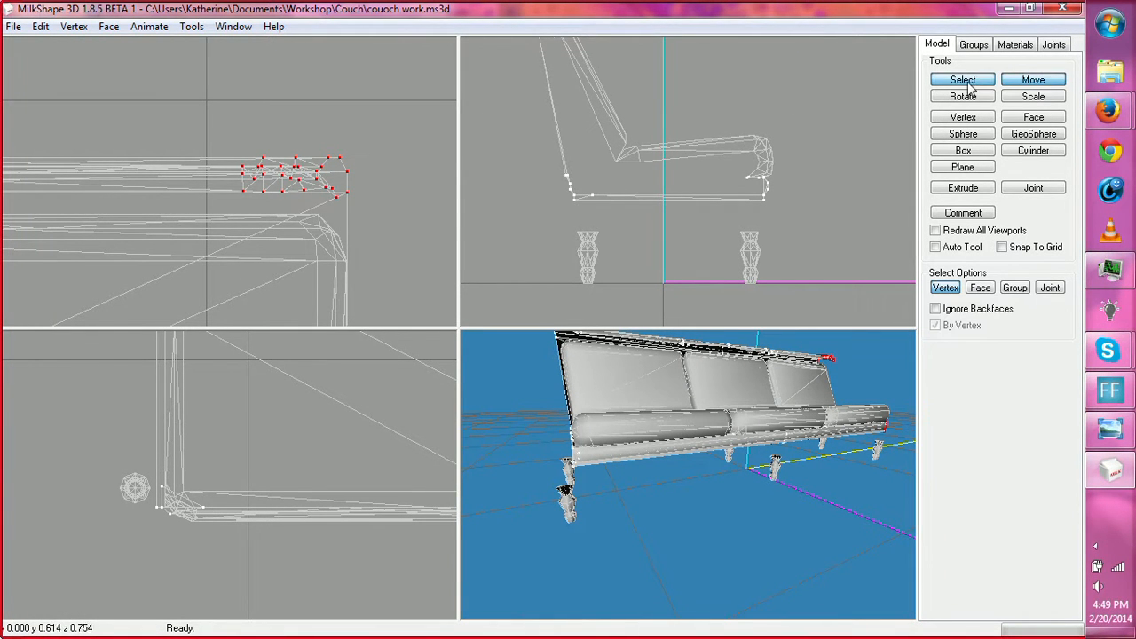
left_click(163, 215)
left_click_drag(163, 215, 645, 173, "ctrl")
left_click_drag(162, 164, 523, 166, "ctrl")
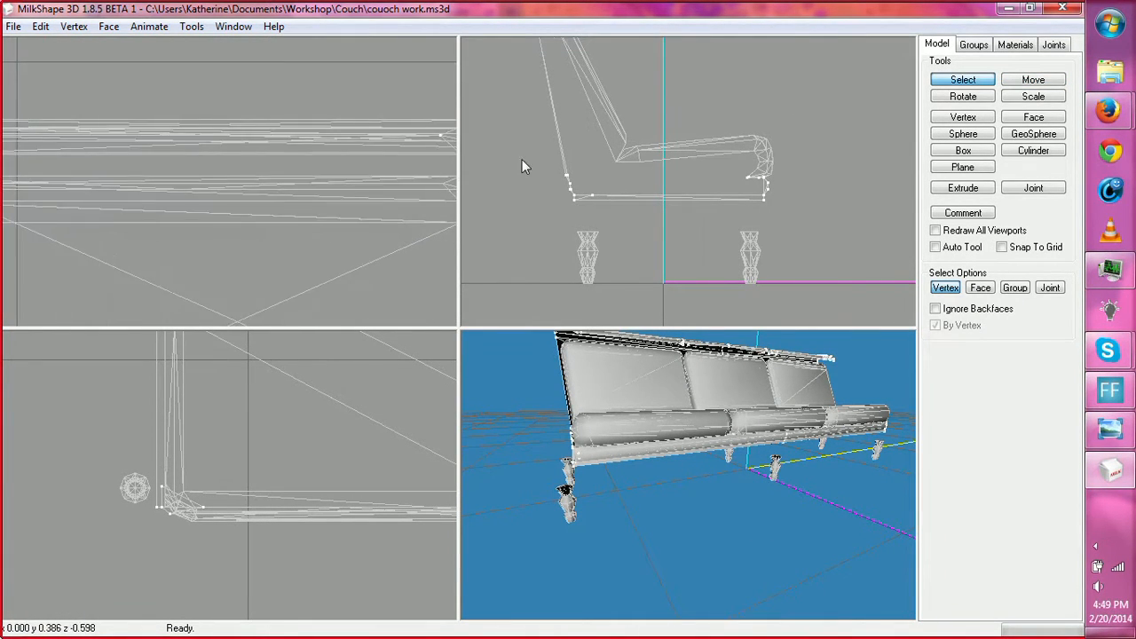
left_click_drag(133, 178, 531, 150, "ctrl")
left_click_drag(353, 132, 299, 126, "ctrl")
left_click_drag(264, 72, 426, 192)
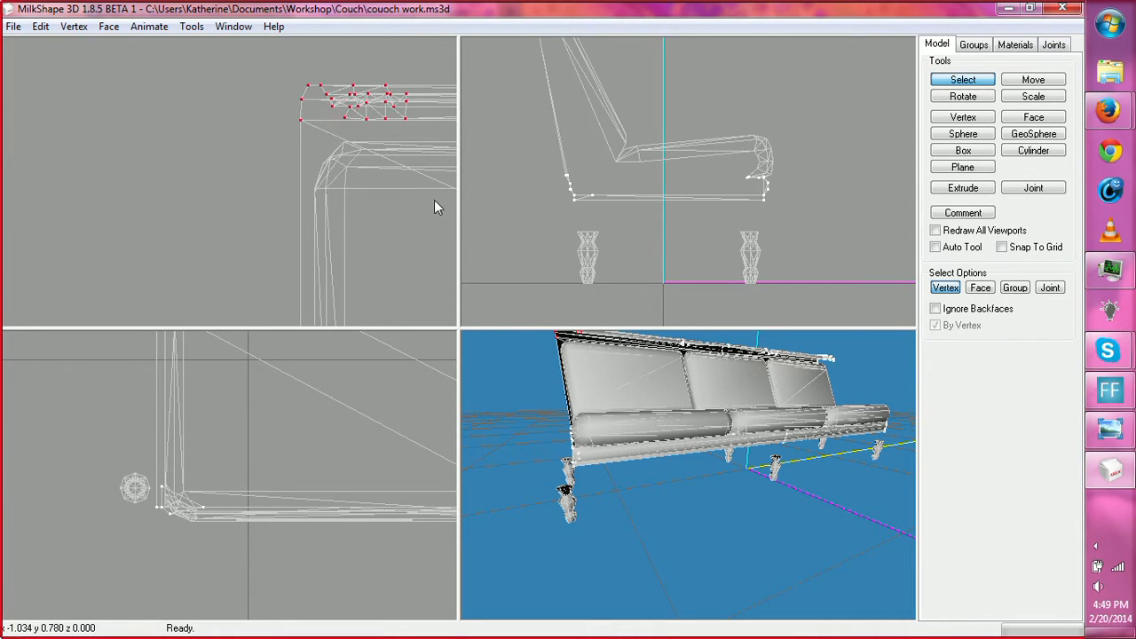
left_click_drag(389, 257, 290, 245, "ctrl")
left_click(1033, 80)
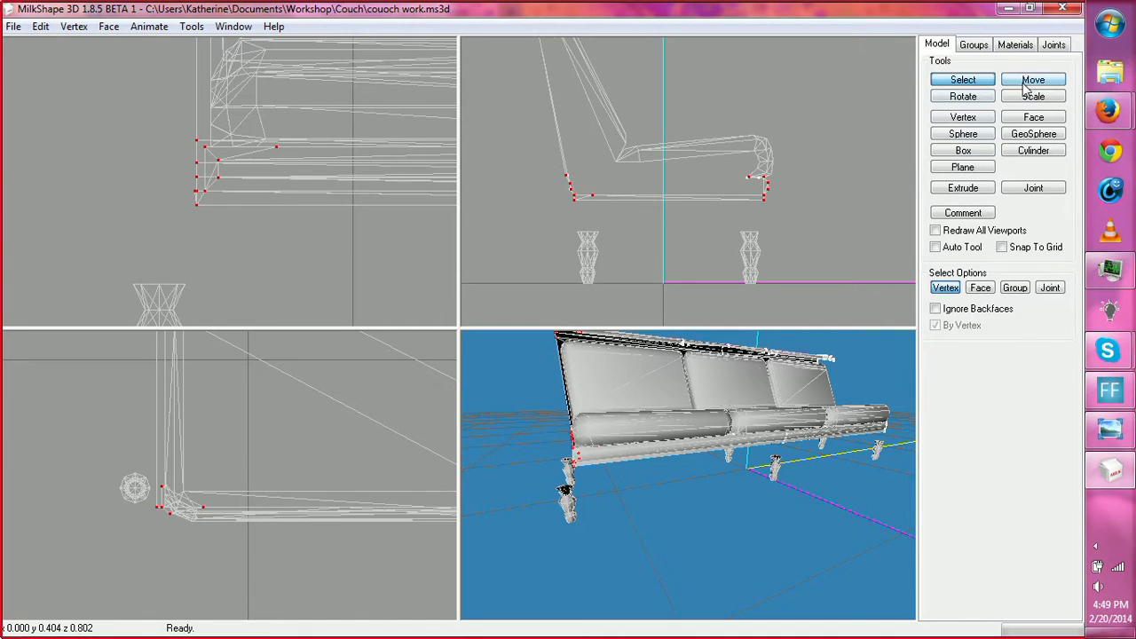
left_click_drag(219, 94, 234, 114)
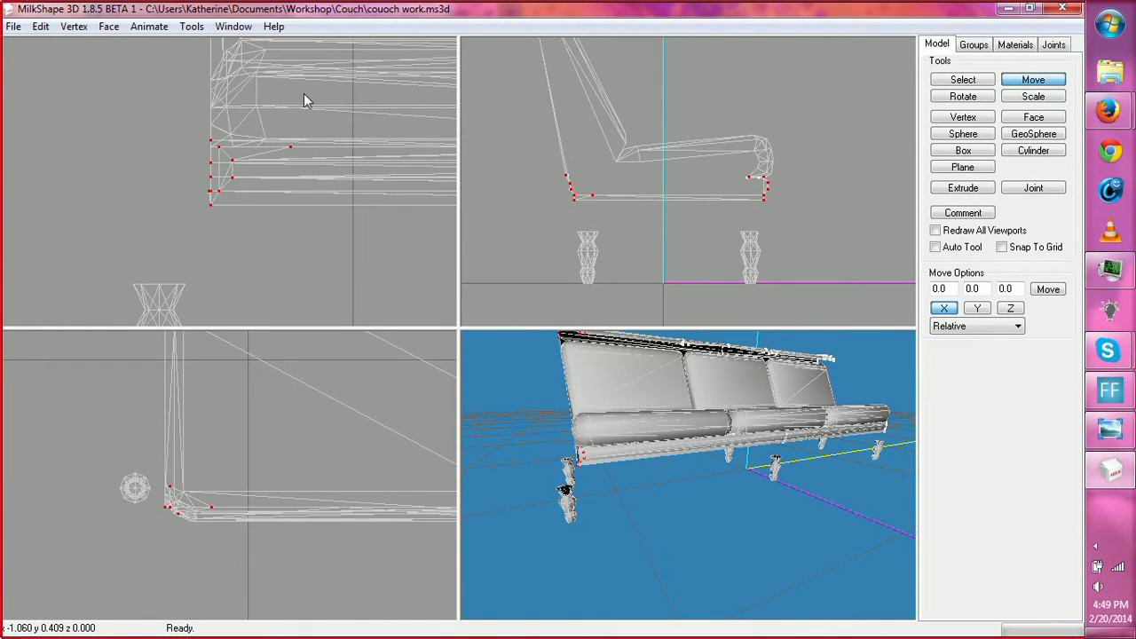
Step: Delete the forward vertices of the overhang on top of the backrest, keeping those nearest the back frame
left_click(976, 79)
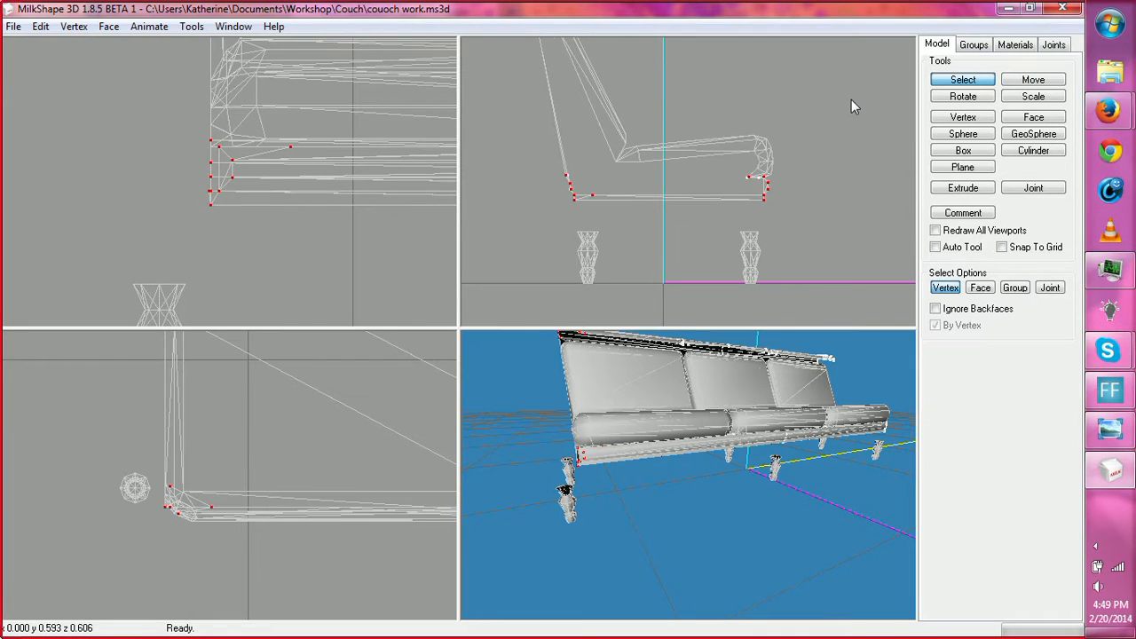
left_click(852, 99)
left_click_drag(652, 105, 670, 234, "ctrl")
scroll(648, 243, "up", 4)
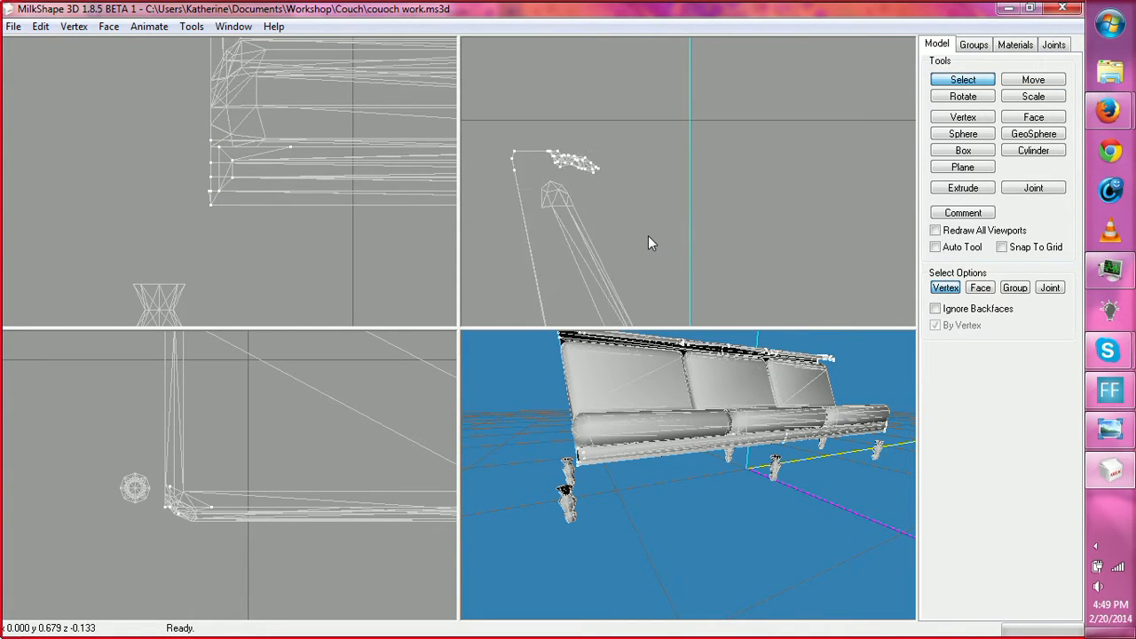
scroll(648, 236, "up", 2)
left_click_drag(648, 236, 782, 238, "ctrl")
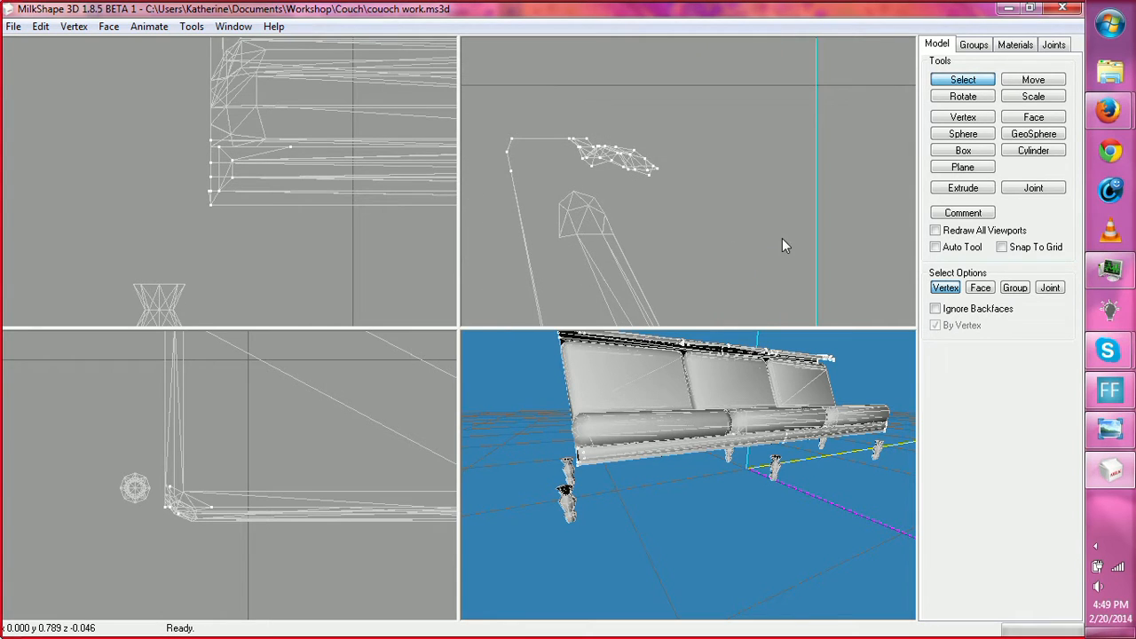
left_click_drag(304, 123, 277, 234, "ctrl")
left_click_drag(310, 89, 280, 229, "ctrl")
left_click_drag(634, 421, 695, 439)
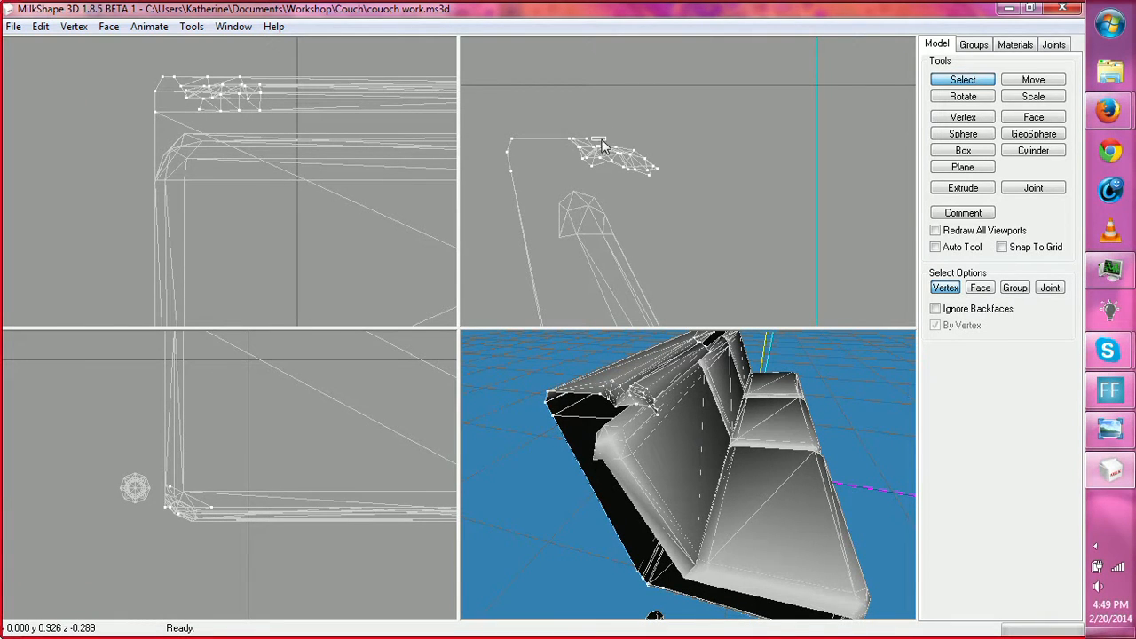
left_click_drag(592, 137, 657, 205)
key("Delete")
Step: Delete the remaining forward vertices of the overhang on the backrest top, keeping only the row of lip vertices nearest the back frame
mouse_move(655, 346)
left_mouse_down()
mouse_move(675, 421)
mouse_move(663, 457)
mouse_move(707, 443)
left_mouse_up()
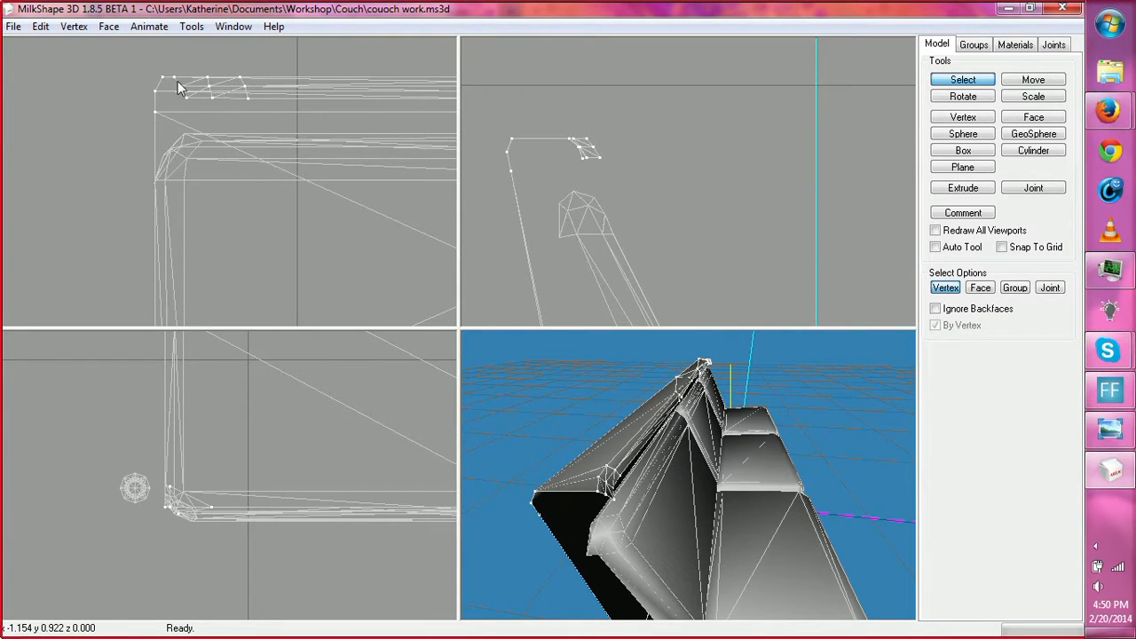
left_click_drag(171, 74, 216, 112)
left_click_drag(571, 117, 590, 149)
left_click_drag(584, 148, 611, 173)
scroll(273, 420, "up", 6)
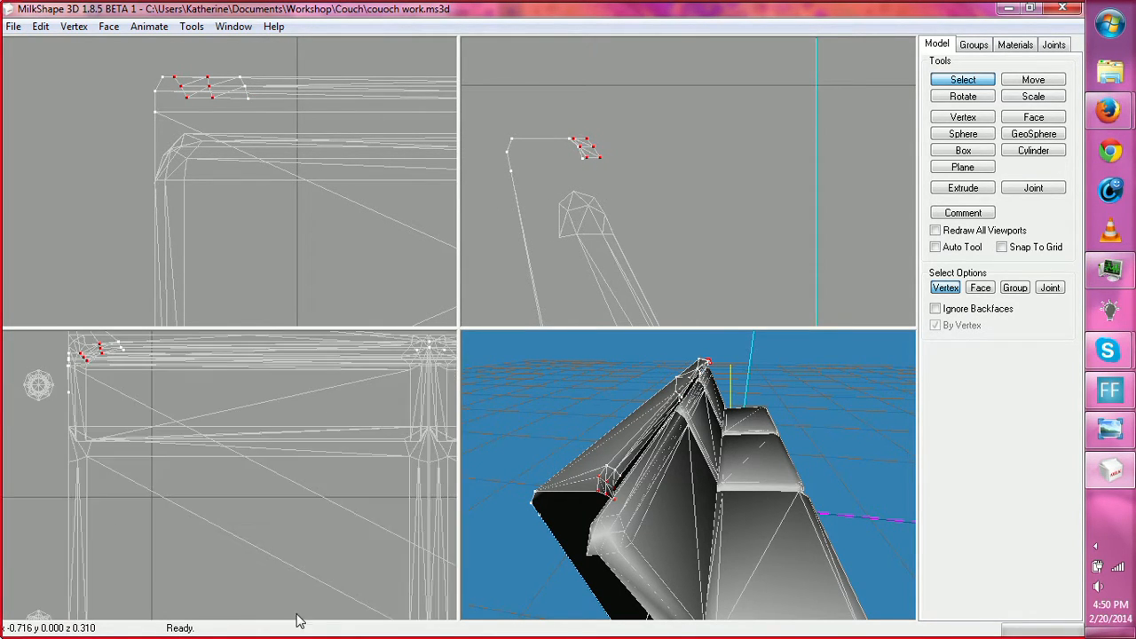
left_click_drag(404, 431, 84, 431, "ctrl")
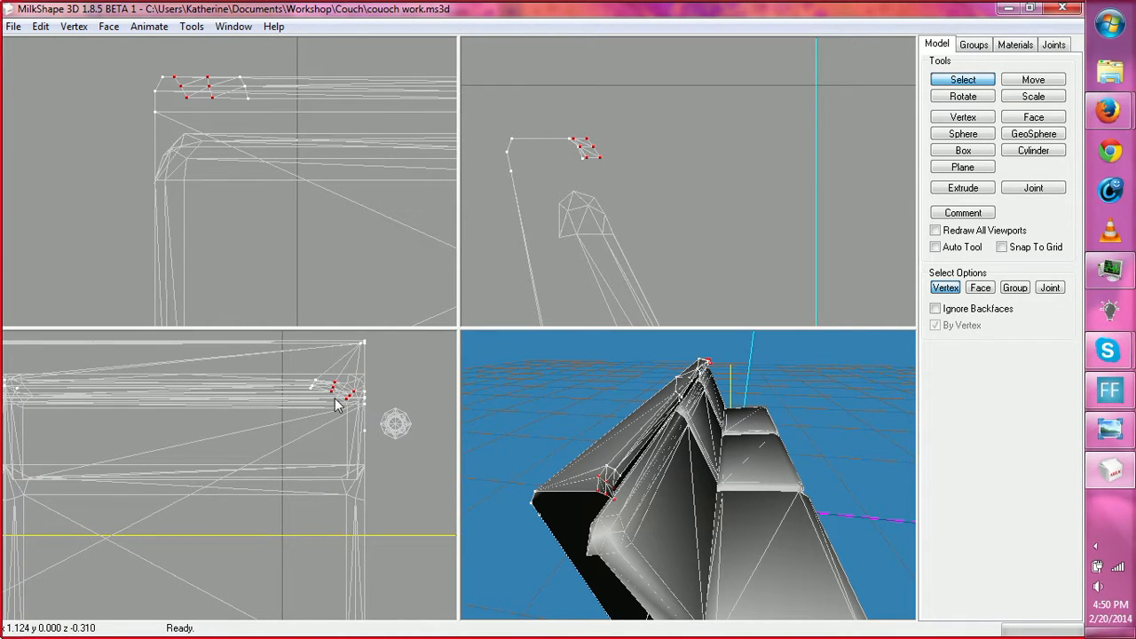
key("Delete")
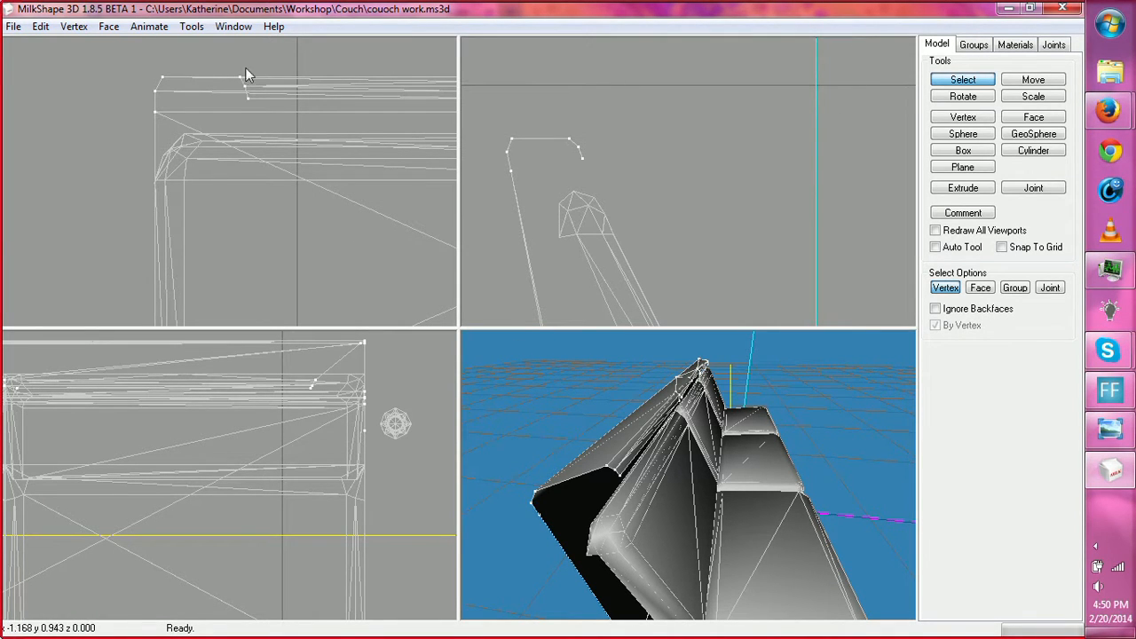
Step: Select the three lip vertices at the backrest top's left end and move them outward along X to the frame's end
left_click_drag(268, 120, 269, 119)
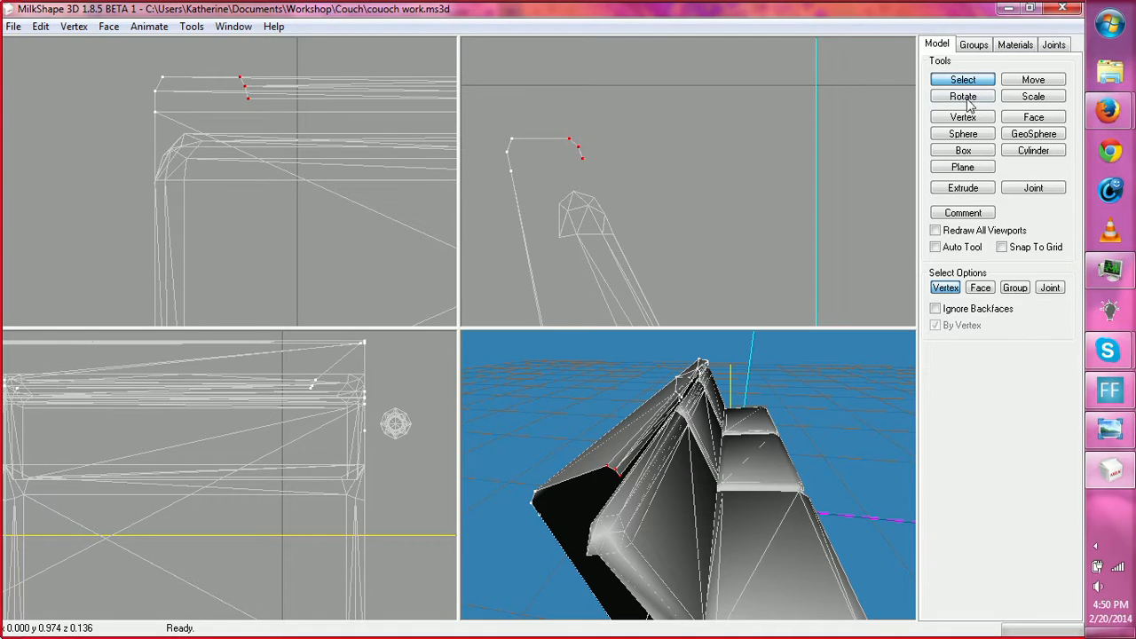
left_click(1031, 81)
left_click_drag(365, 173, 288, 210)
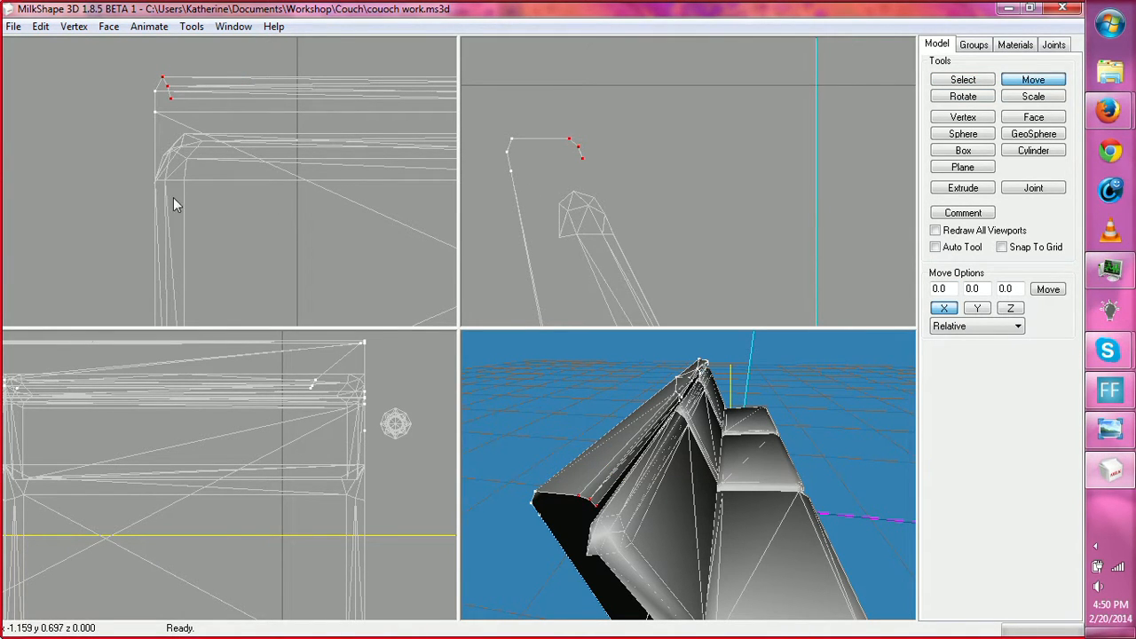
Step: Rotate the three left-end lip vertices into a straight line and move them flush with the frame's end edge
left_click_drag(156, 421, 568, 533, "ctrl")
left_click_drag(390, 492, 767, 407, "ctrl")
left_click_drag(383, 415, 466, 421, "ctrl")
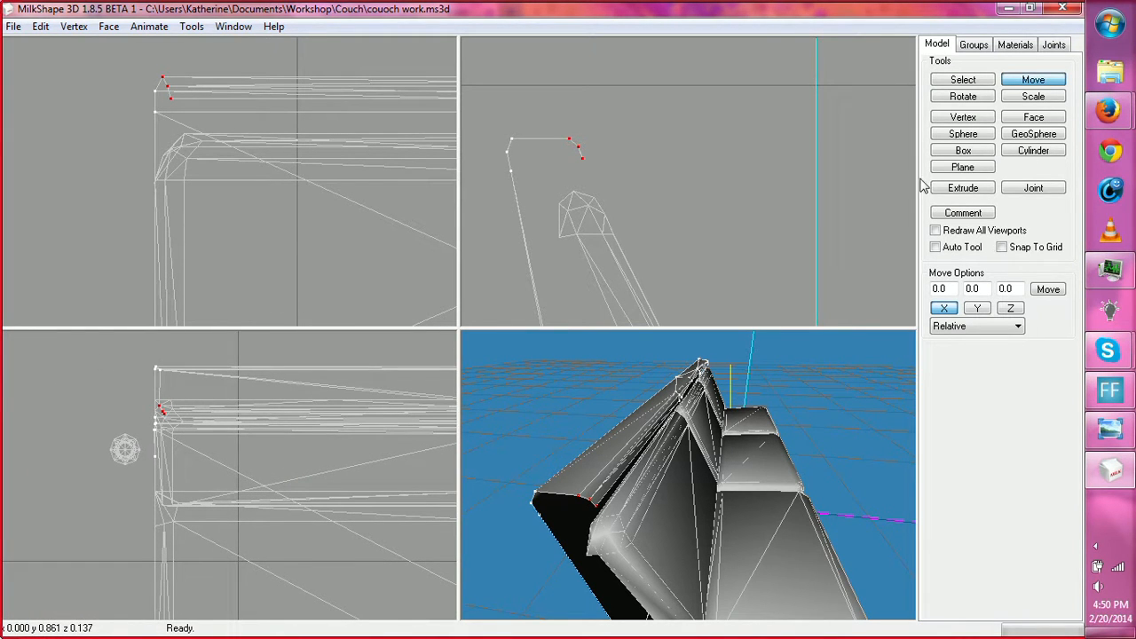
left_click(963, 96)
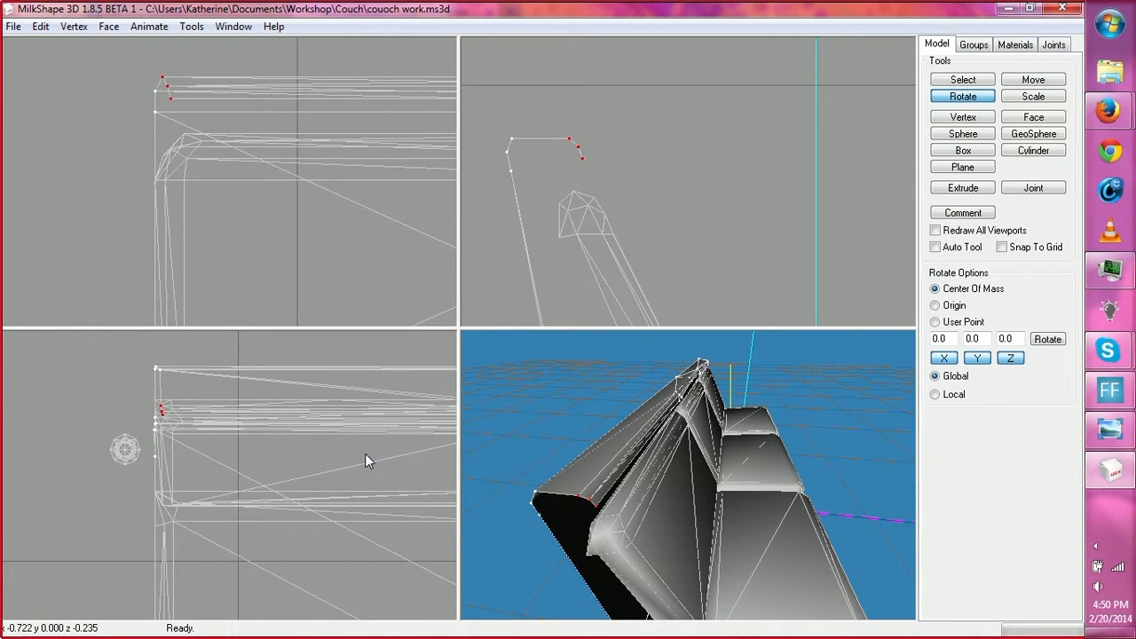
left_click_drag(365, 459, 365, 461)
left_click(1019, 88)
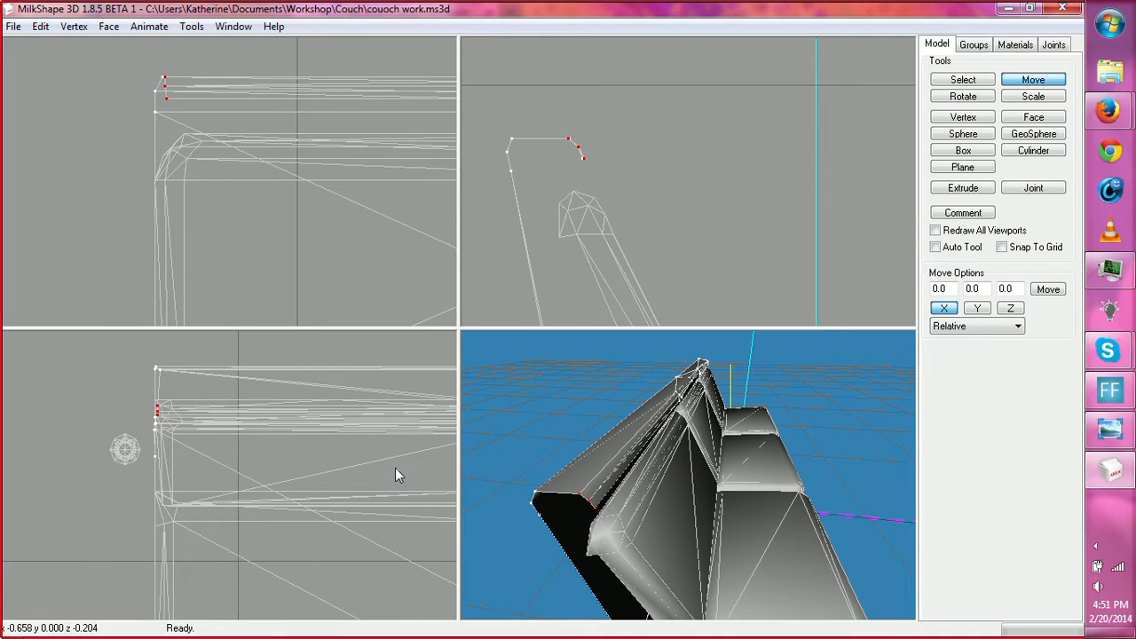
left_click_drag(391, 467, 393, 471)
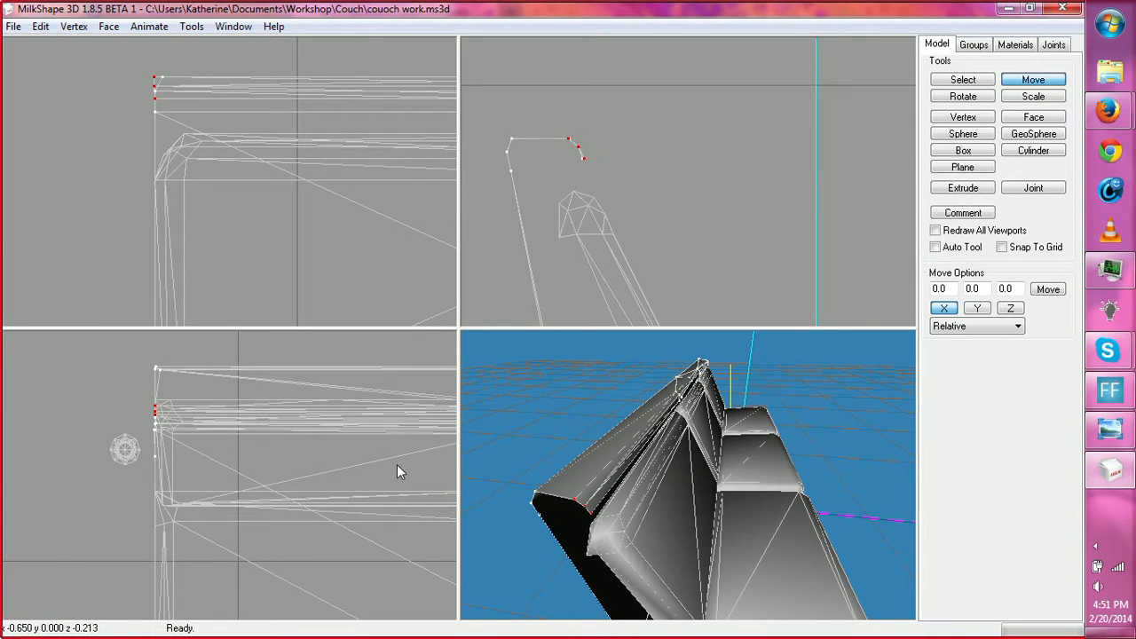
Step: Move the upper back corner vertex at the frame's left end outward, in line with the end vertices
left_click(978, 81)
left_click_drag(174, 95, 174, 104)
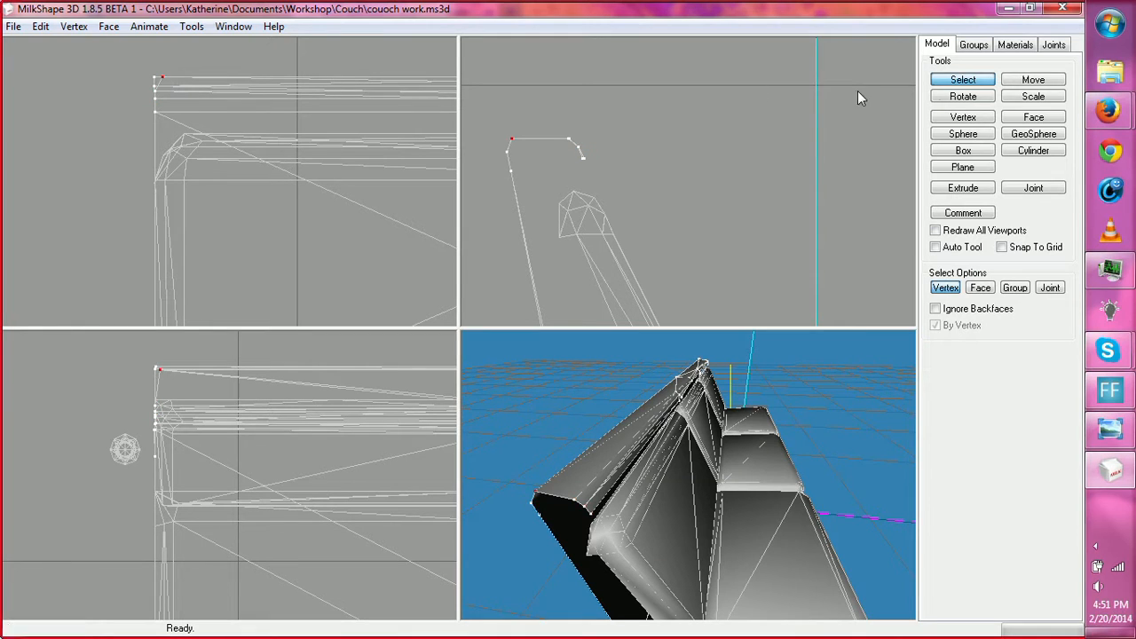
left_click(1033, 81)
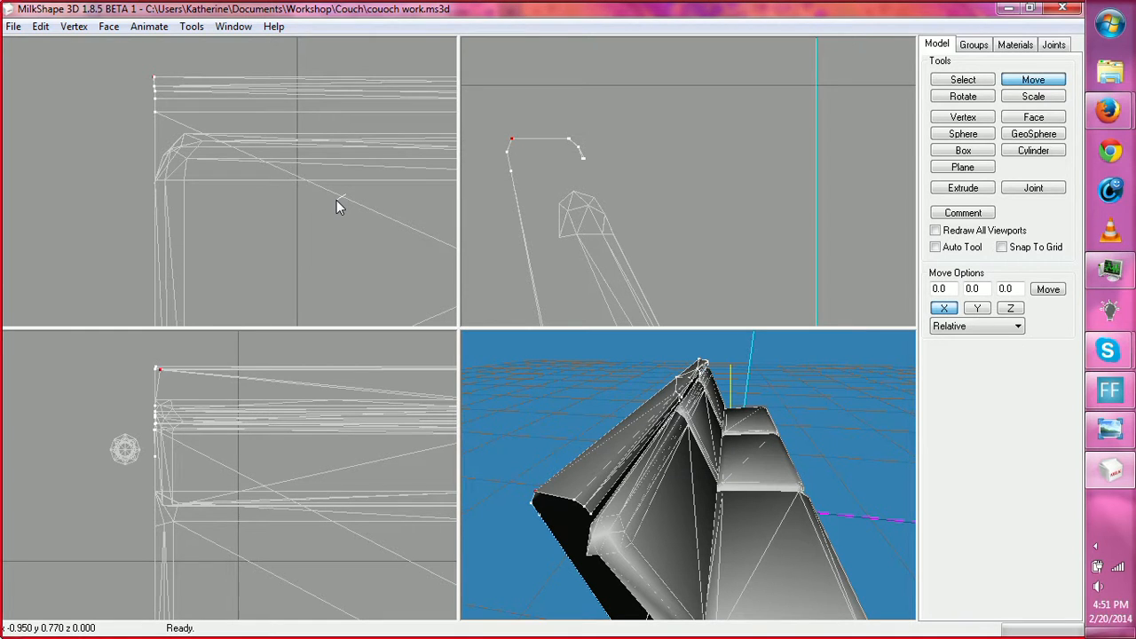
left_click(968, 81)
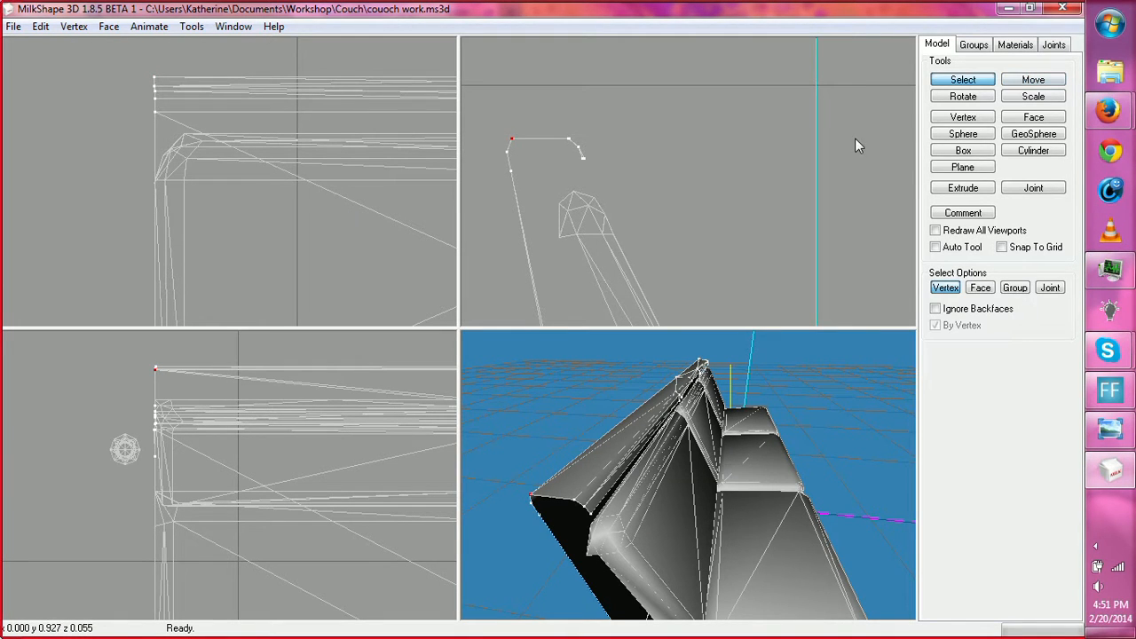
Step: Straighten the lip vertices at the backrest top's right end with Rotate and move them outward, flush with the frame's end
left_click_drag(721, 494, 548, 448)
left_click_drag(266, 426, 5, 417, "ctrl")
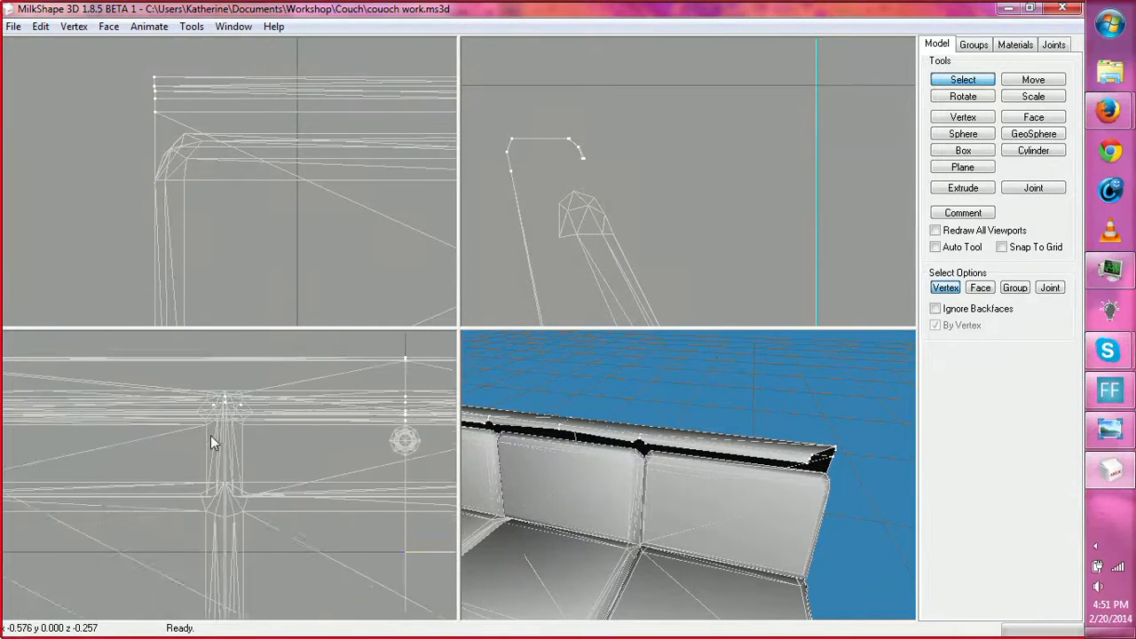
mouse_move(451, 412)
left_mouse_down("ctrl")
mouse_move(127, 430)
mouse_move(431, 408)
left_mouse_up("ctrl")
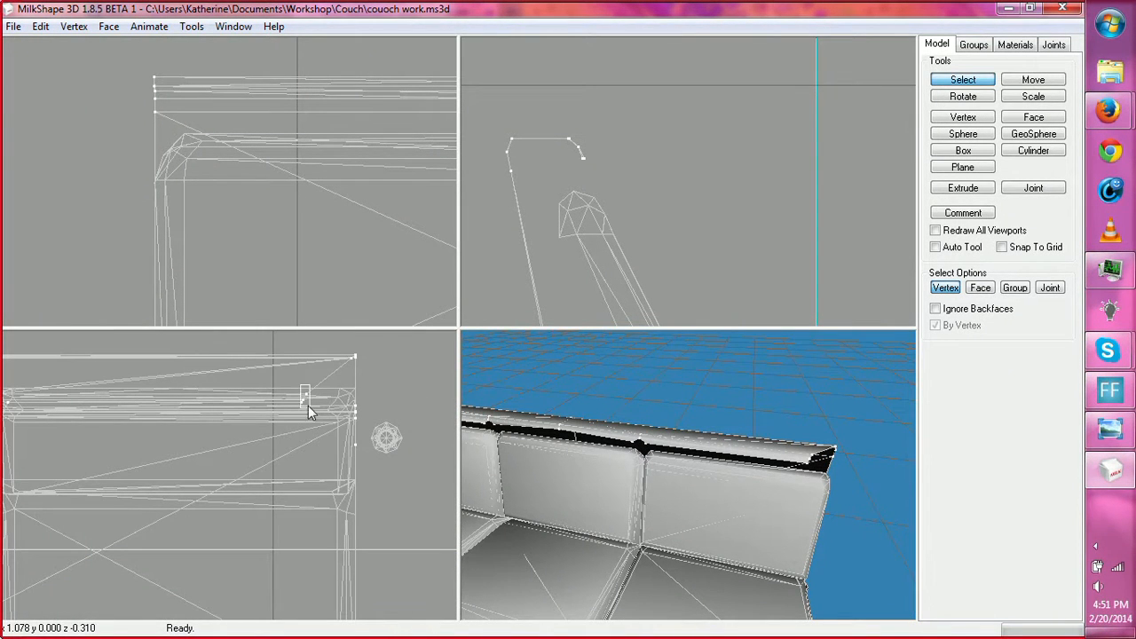
left_click_drag(308, 406, 309, 407)
left_click(993, 96)
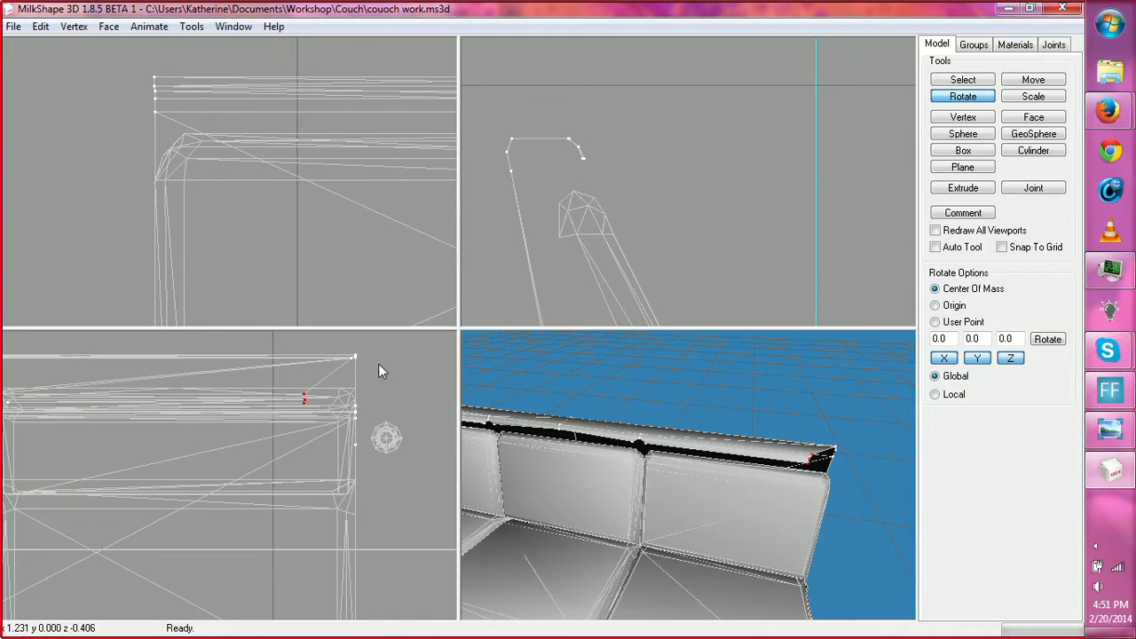
left_click(965, 82)
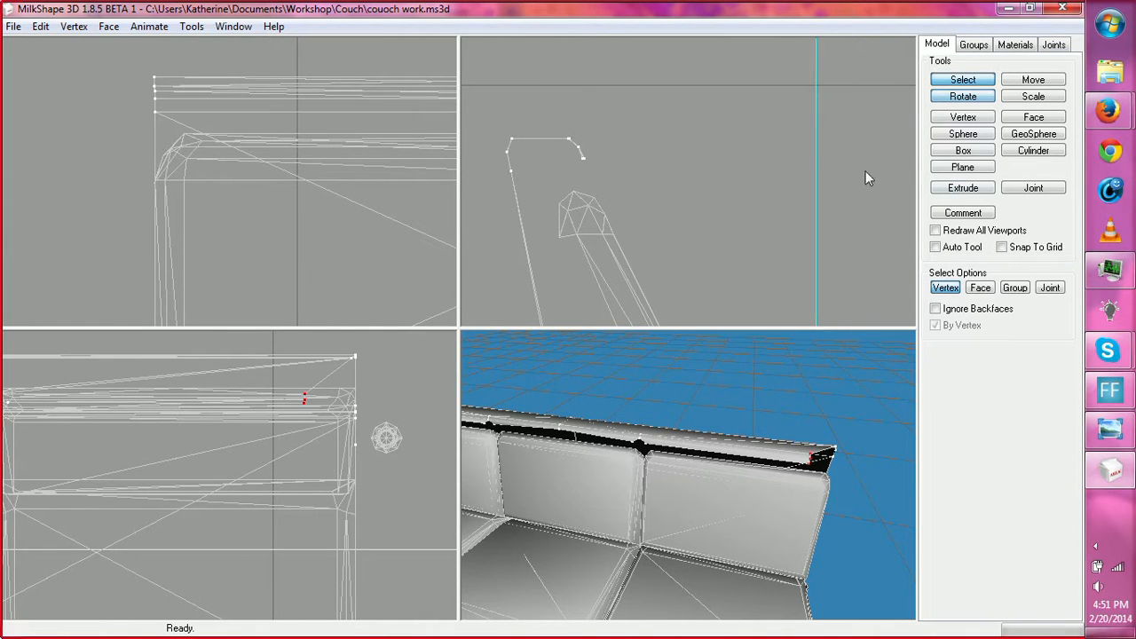
left_click(1037, 86)
left_click_drag(244, 477, 298, 511)
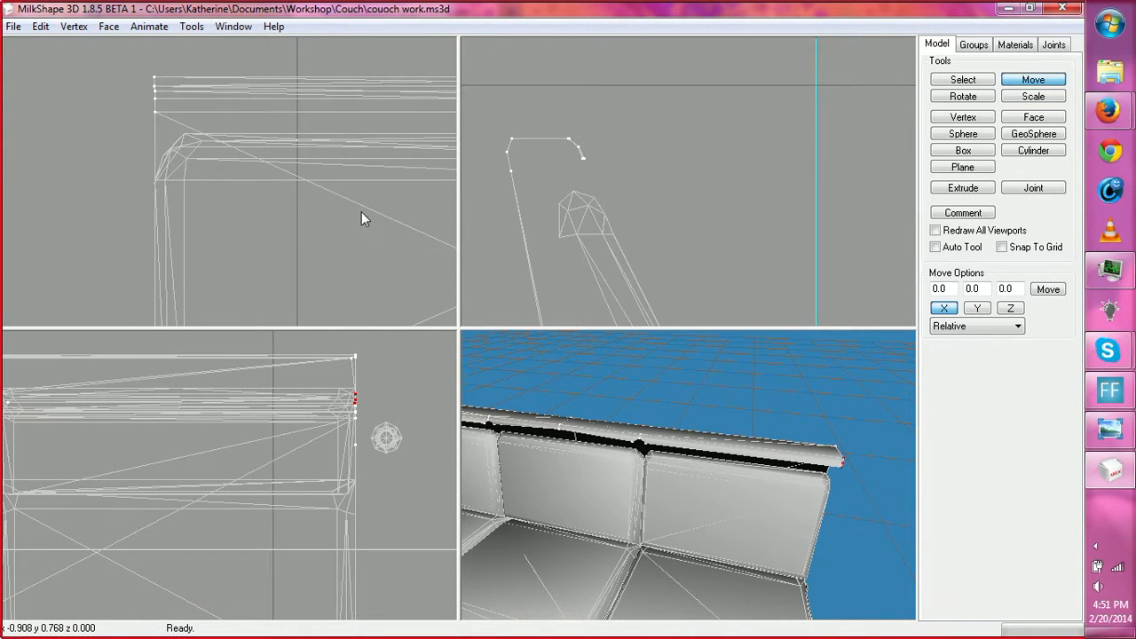
Step: Move the upper back corner vertex at the frame's right end outward, in line with the end vertices
left_click_drag(361, 211, 261, 190, "ctrl")
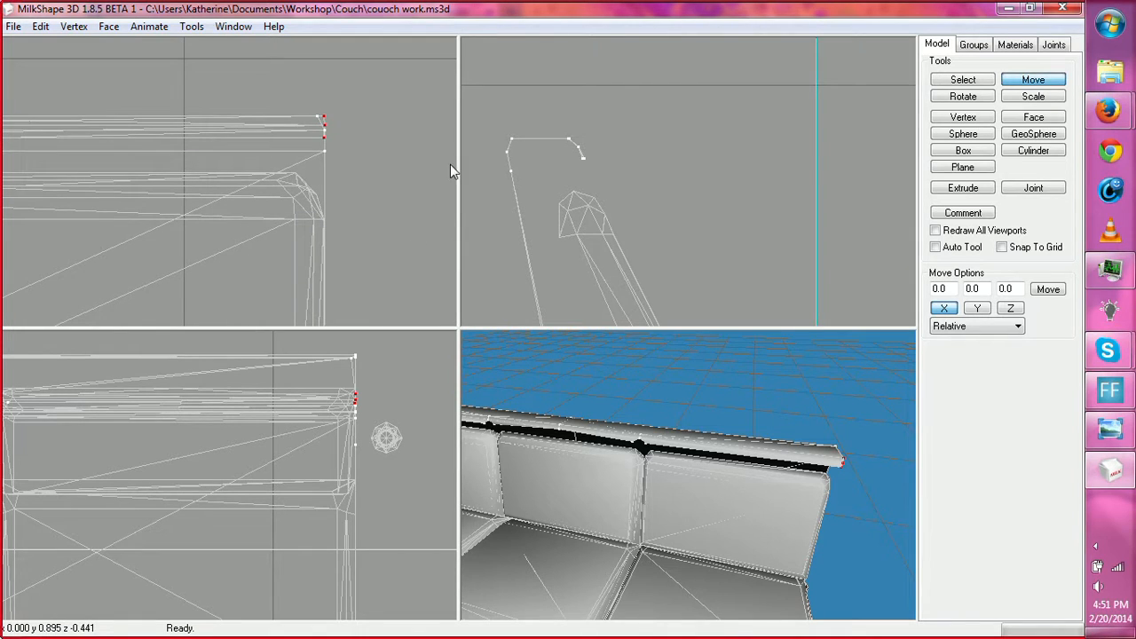
left_click(950, 85)
left_click_drag(266, 82, 318, 161)
left_click(1030, 85)
left_click(950, 81)
Step: Select the lowest strip of faces along the backrest top's front lip by vertex and delete it
left_click_drag(799, 479, 620, 531)
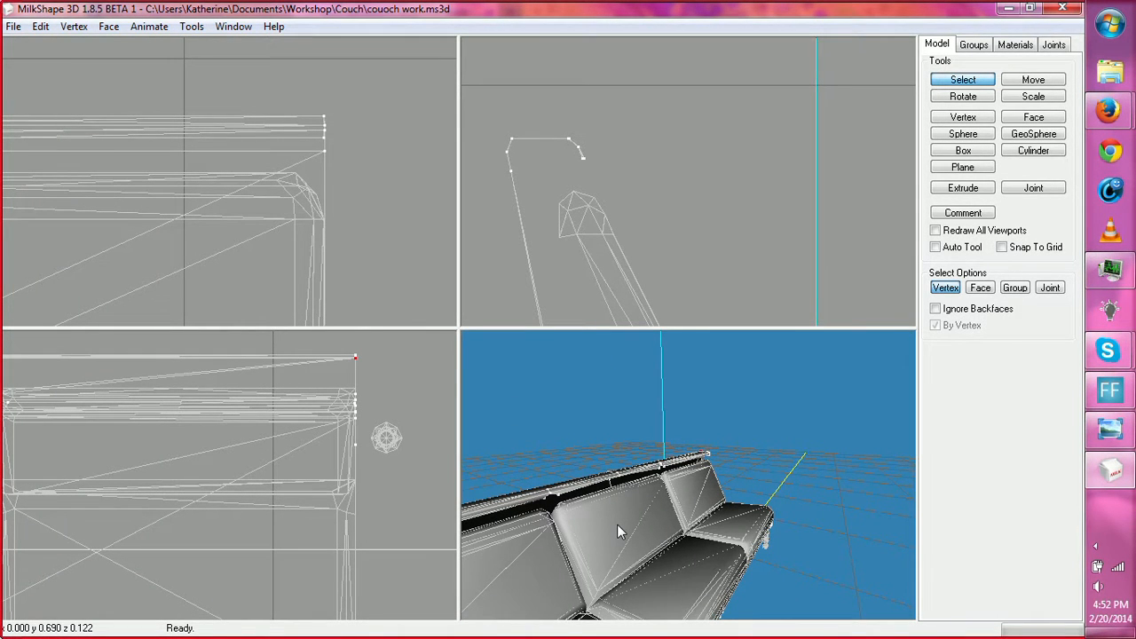
left_click_drag(612, 528, 625, 518)
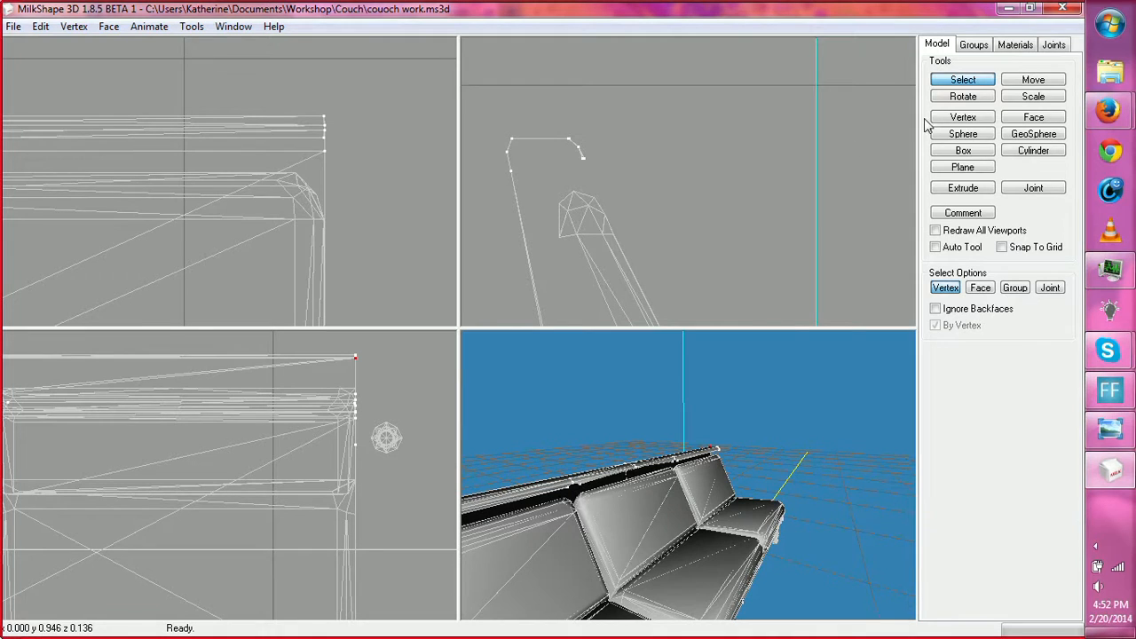
left_click(949, 83)
left_click_drag(207, 211, 732, 199, "ctrl")
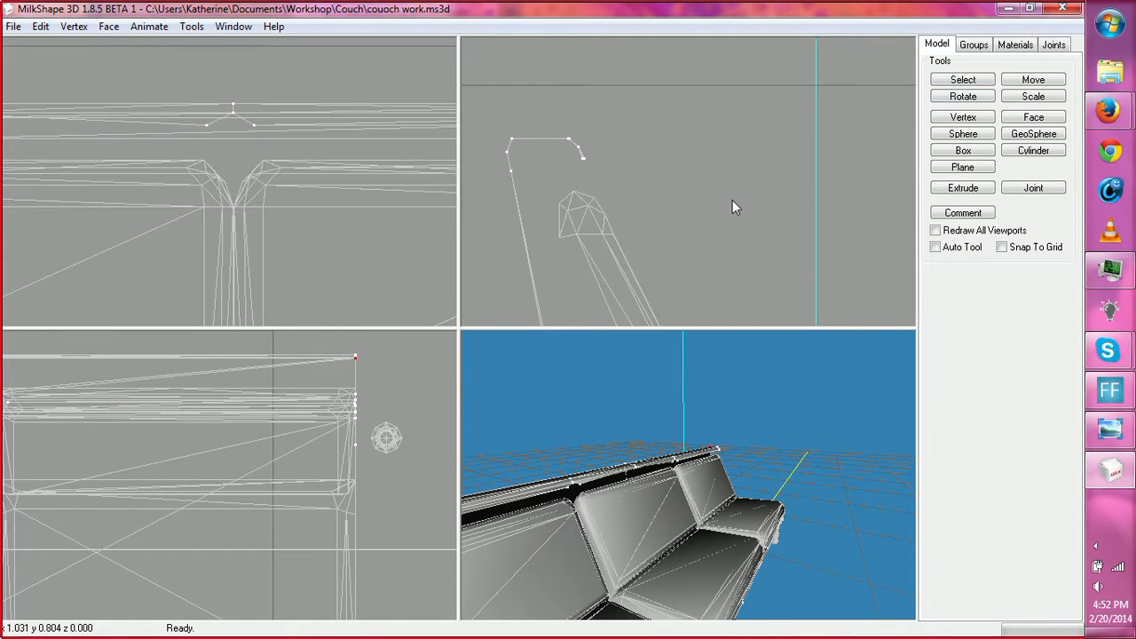
left_click(963, 81)
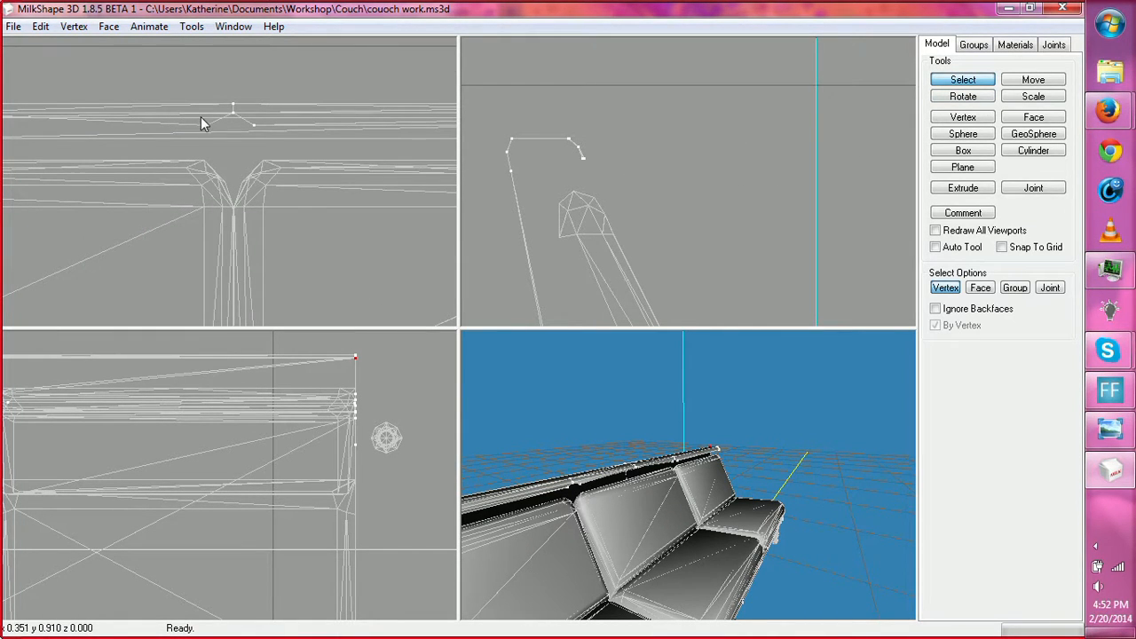
left_click_drag(195, 125, 270, 171)
left_click(979, 287)
left_click_drag(205, 120, 279, 157)
mouse_move(665, 471)
left_mouse_down()
mouse_move(569, 492)
mouse_move(586, 328)
mouse_move(610, 419)
mouse_move(632, 424)
mouse_move(612, 431)
mouse_move(700, 431)
mouse_move(760, 411)
mouse_move(701, 426)
mouse_move(586, 498)
mouse_move(752, 445)
mouse_move(754, 484)
mouse_move(653, 466)
mouse_move(643, 475)
mouse_move(687, 469)
mouse_move(755, 400)
mouse_move(655, 458)
mouse_move(678, 484)
left_mouse_up()
left_click_drag(162, 430, 625, 434, "ctrl")
left_click_drag(60, 177, 144, 204, "ctrl")
left_click_drag(280, 148, 375, 186)
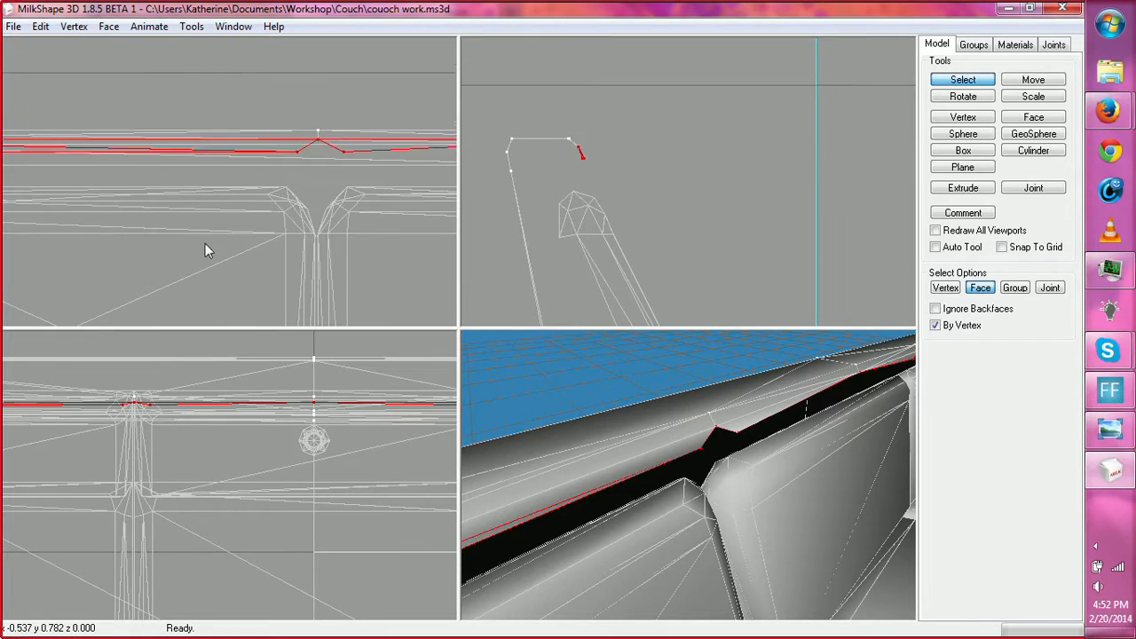
left_click_drag(208, 246, 183, 216, "ctrl")
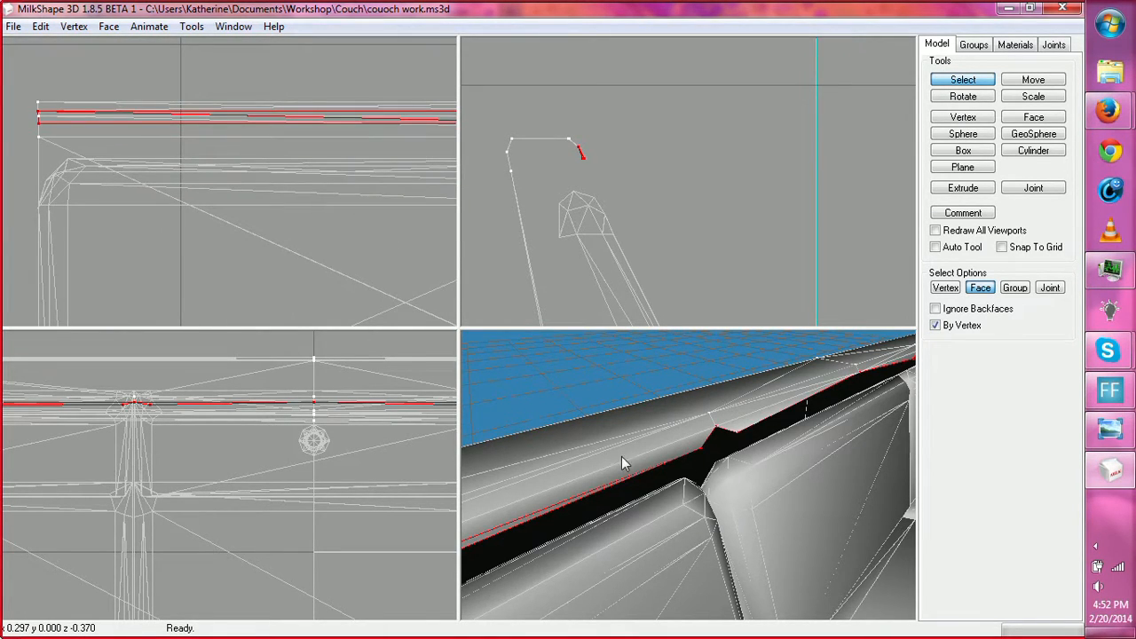
left_click_drag(685, 508, 723, 519)
left_click(726, 515)
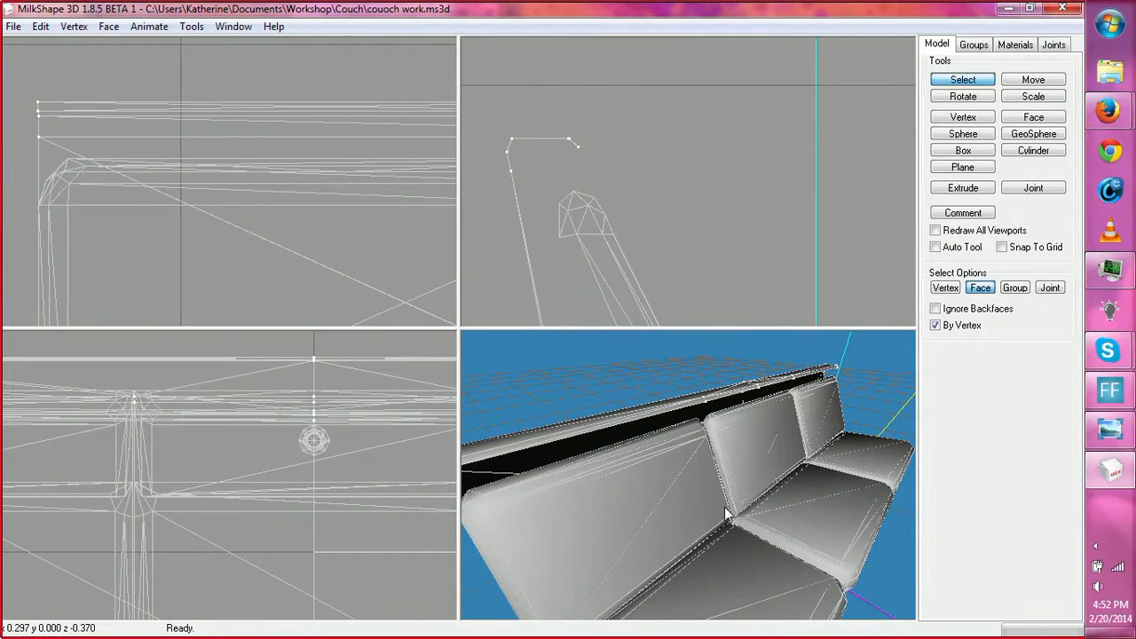
left_click_drag(719, 474, 759, 459)
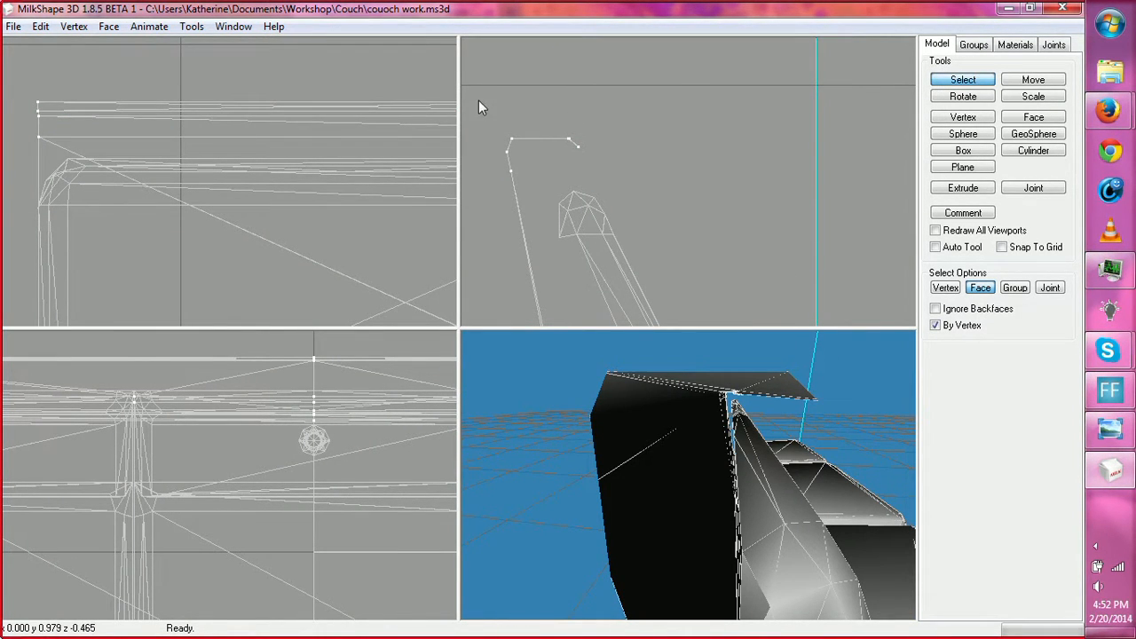
left_click_drag(582, 133, 584, 138)
left_click_drag(468, 96, 524, 177, "shift")
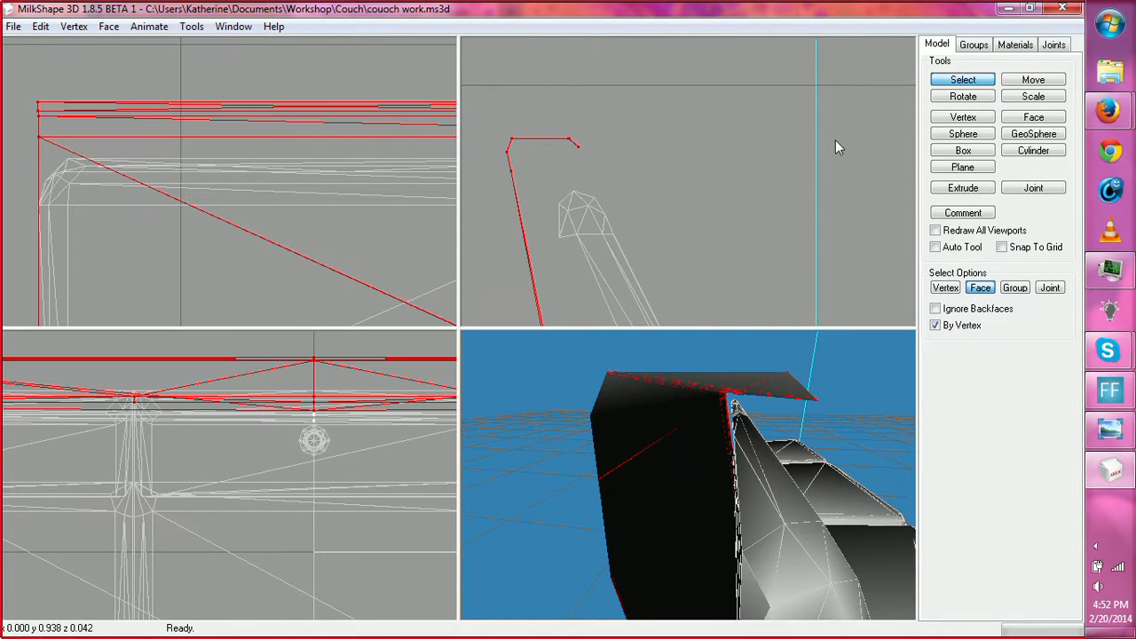
left_click(1023, 82)
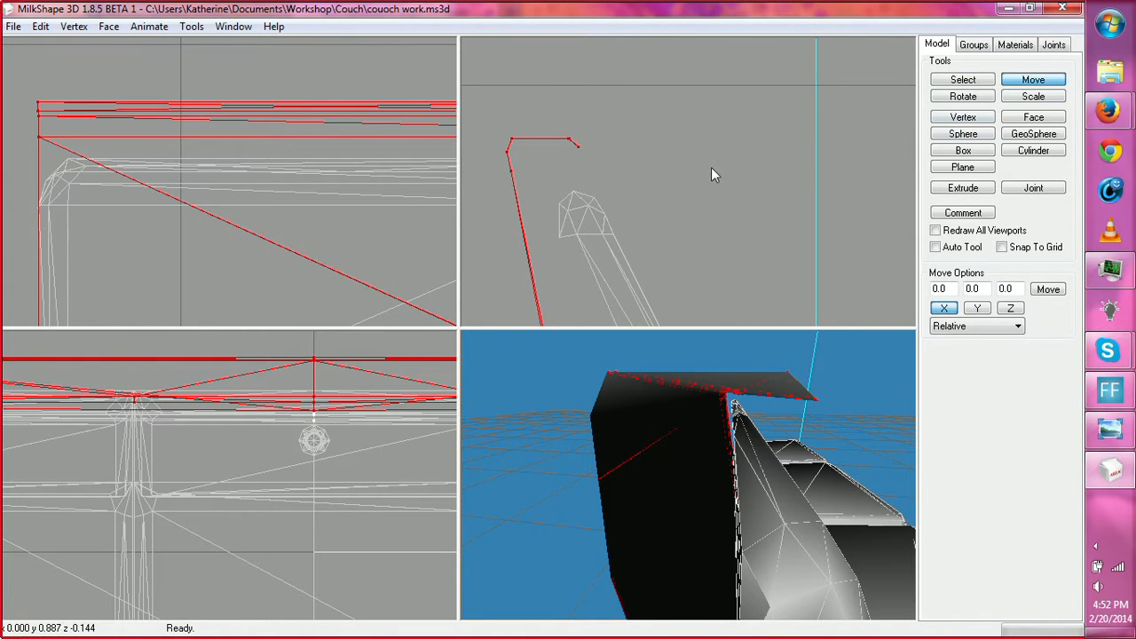
Step: Select all top frame vertices, enable movement on Y and Z as well, and lower them slightly backward to the top of the back cushions
left_click(963, 80)
left_click(945, 288)
left_click_drag(486, 90, 675, 212)
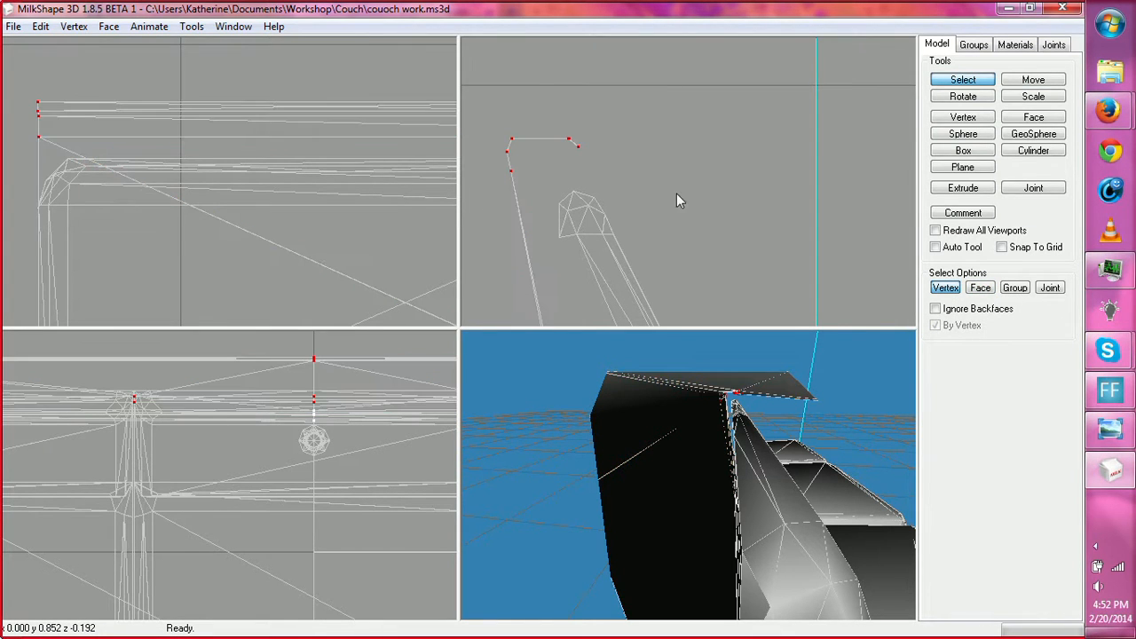
left_click(1032, 79)
mouse_move(1106, 109)
left_click(1020, 89)
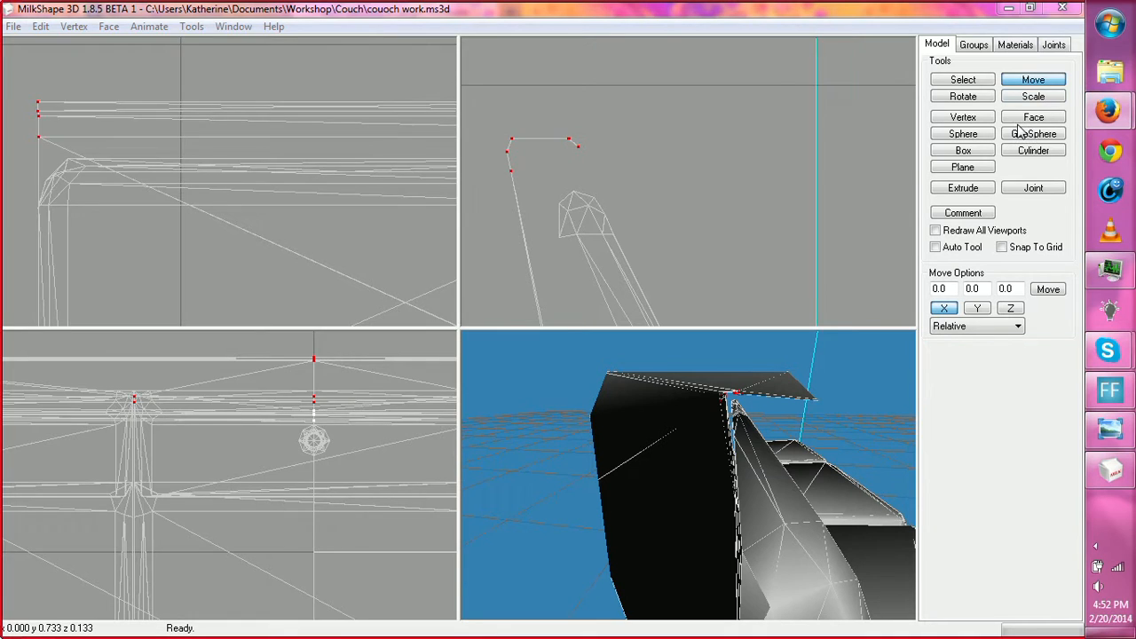
left_click(556, 348)
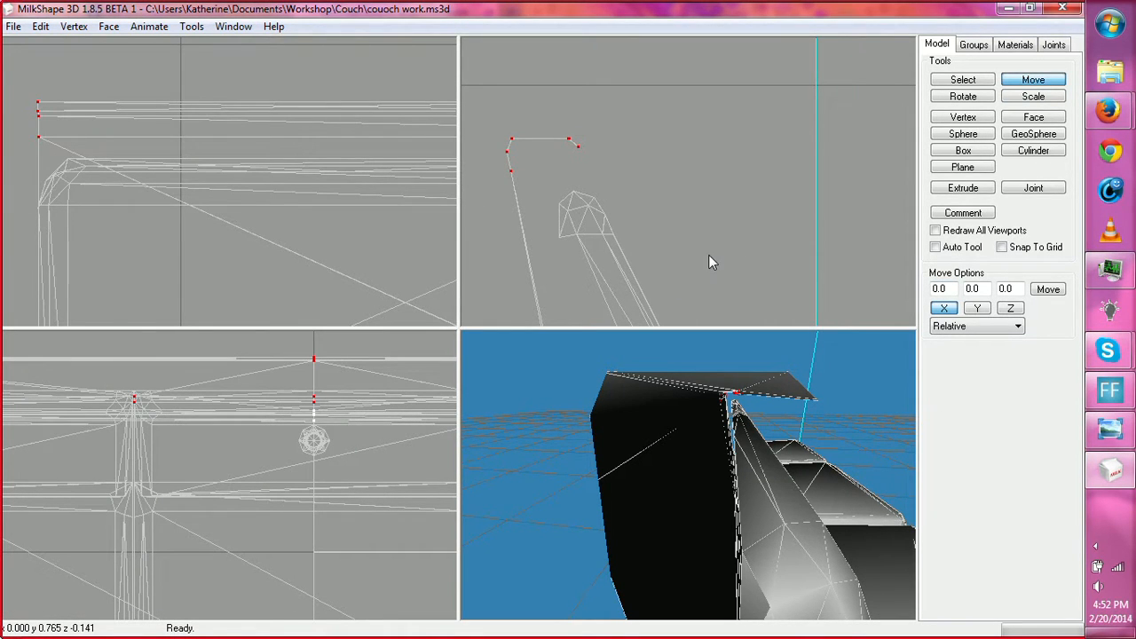
left_click(976, 308)
left_click(1010, 308)
left_click_drag(749, 176, 733, 221)
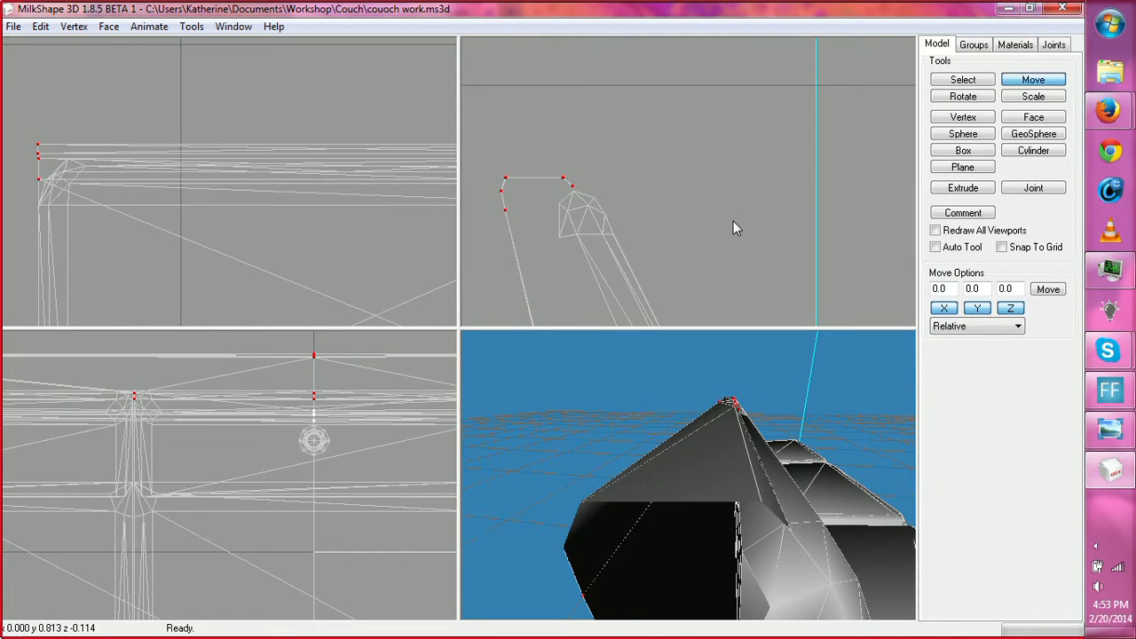
Step: Select the three rear vertices of the frame's top profile and move them down and forward toward the cushions
left_click_drag(779, 381, 781, 439)
left_click(963, 80)
left_click_drag(495, 152, 531, 223)
left_click(1033, 80)
Step: Move the two front vertices of the frame's top profile down and back against the cushion's rear edge, and check the couch in 3D
left_click(963, 80)
left_click_drag(549, 156, 586, 184)
left_click(1033, 80)
left_click_drag(657, 186, 647, 203)
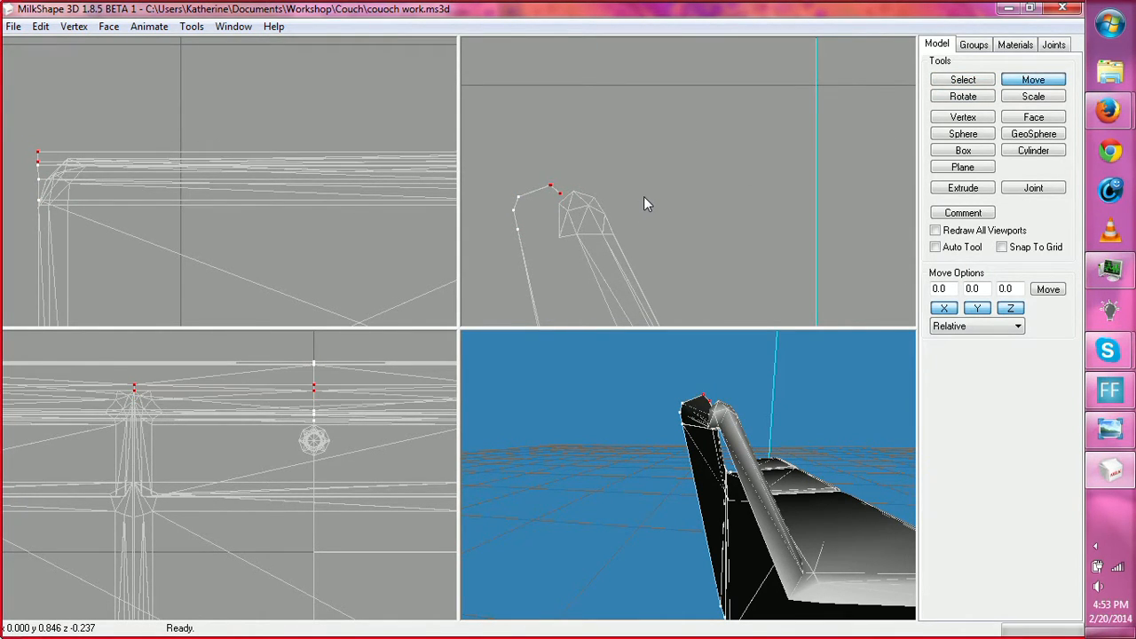
left_click_drag(726, 444, 653, 430)
left_click(987, 81)
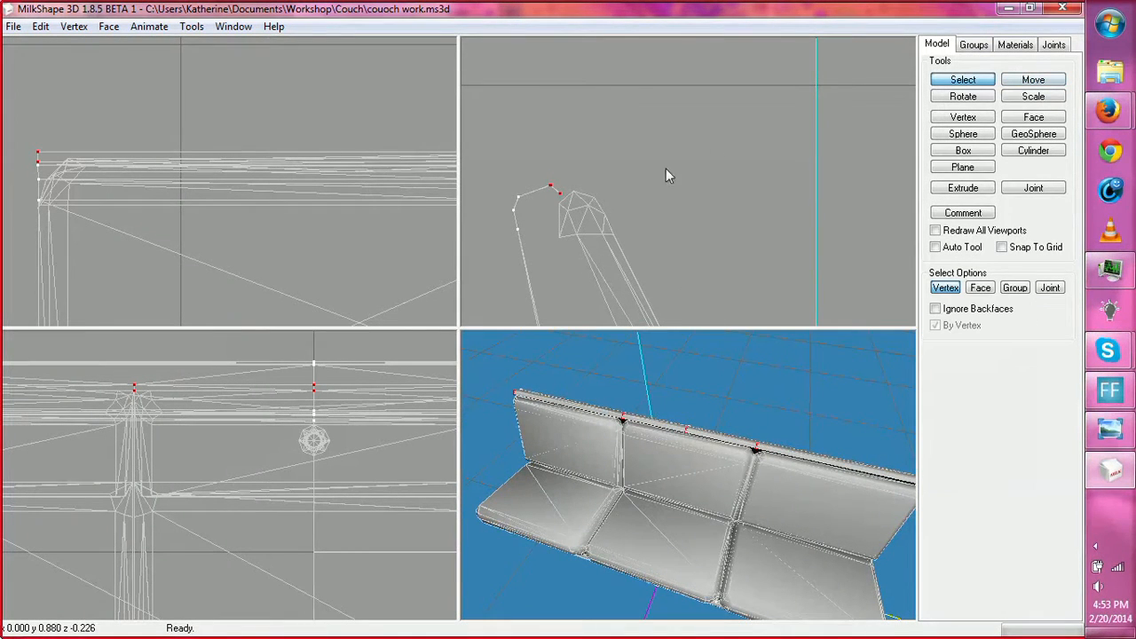
Step: Move the frame top's frontmost vertex down and forward into the back cushion, and the vertex behind it down to the cushion's rear edge
left_click(1013, 85)
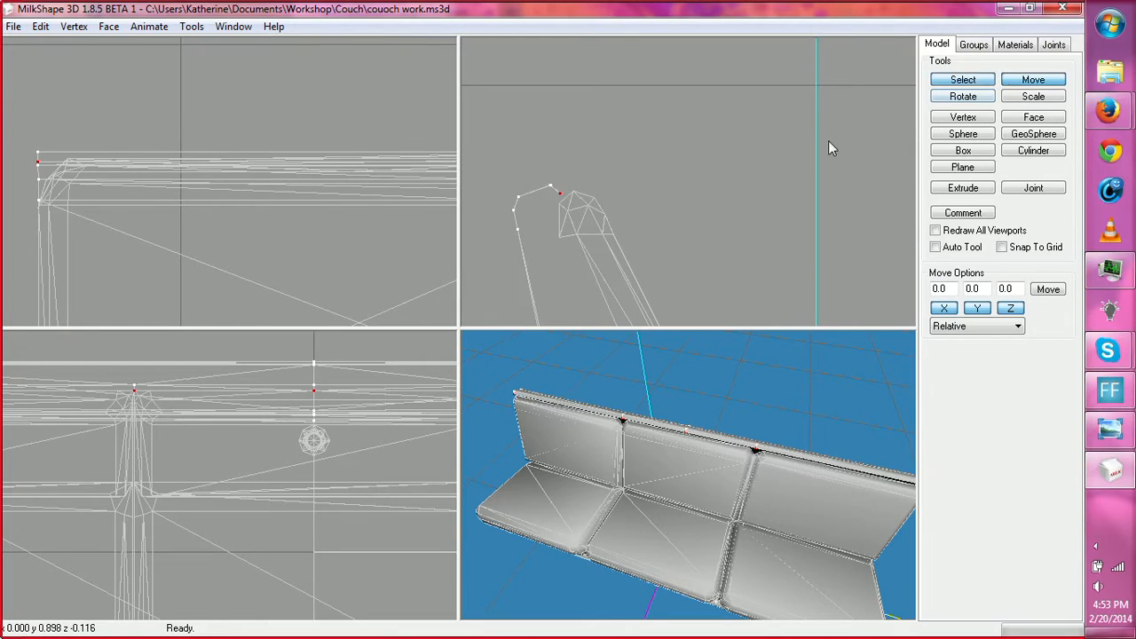
left_click_drag(626, 210, 639, 244)
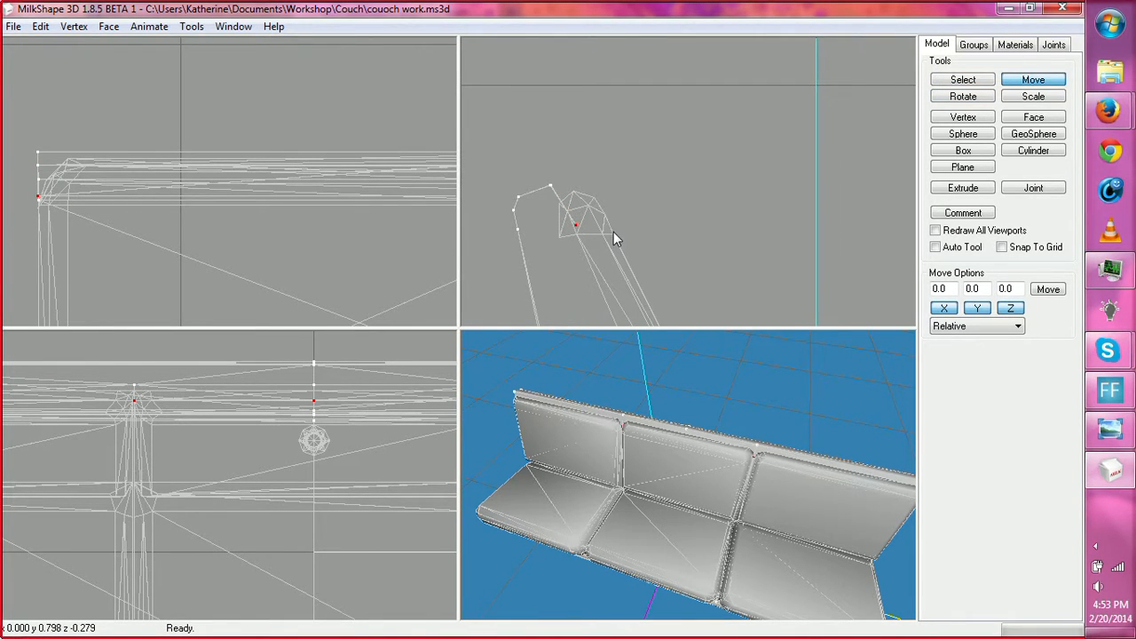
left_click(983, 84)
left_click_drag(535, 159, 563, 188)
left_click(1023, 81)
left_click_drag(623, 166, 637, 180)
Step: Select the two upper rear vertices of the frame's top profile, rotate them slightly and move them forward and up toward the cushion
left_click(985, 83)
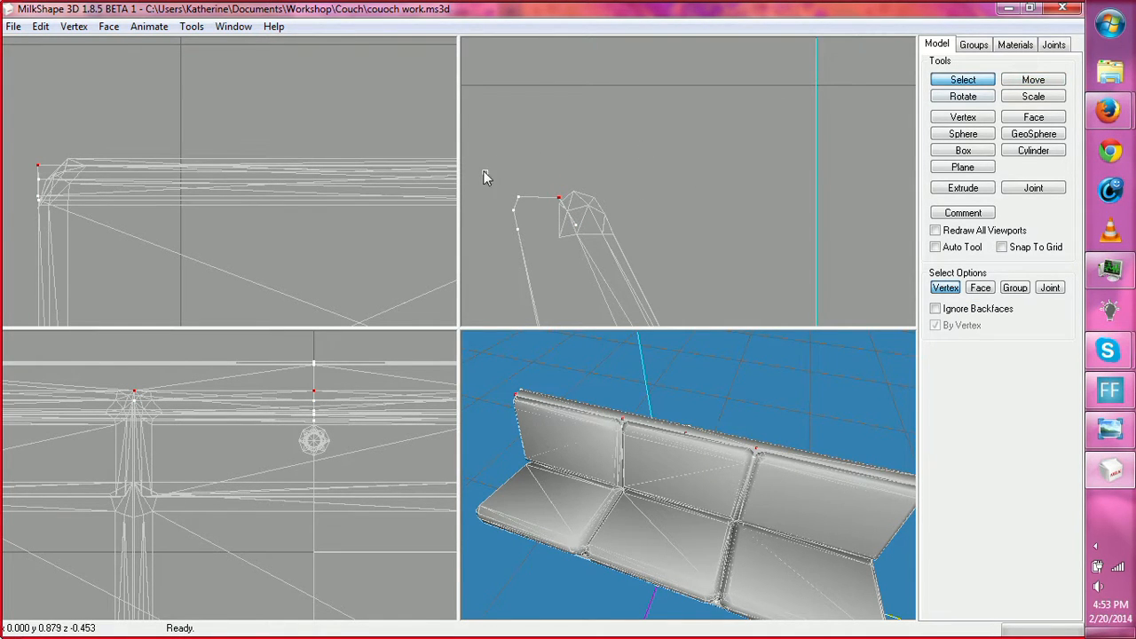
left_click_drag(486, 178, 528, 206)
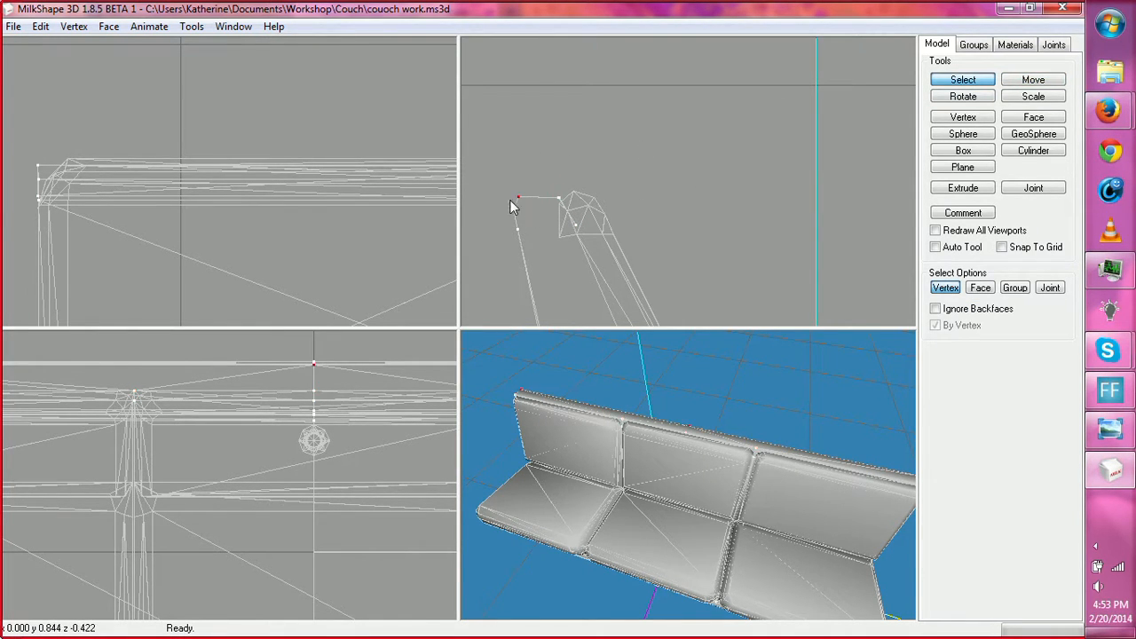
left_click(963, 96)
left_click_drag(702, 104, 723, 122)
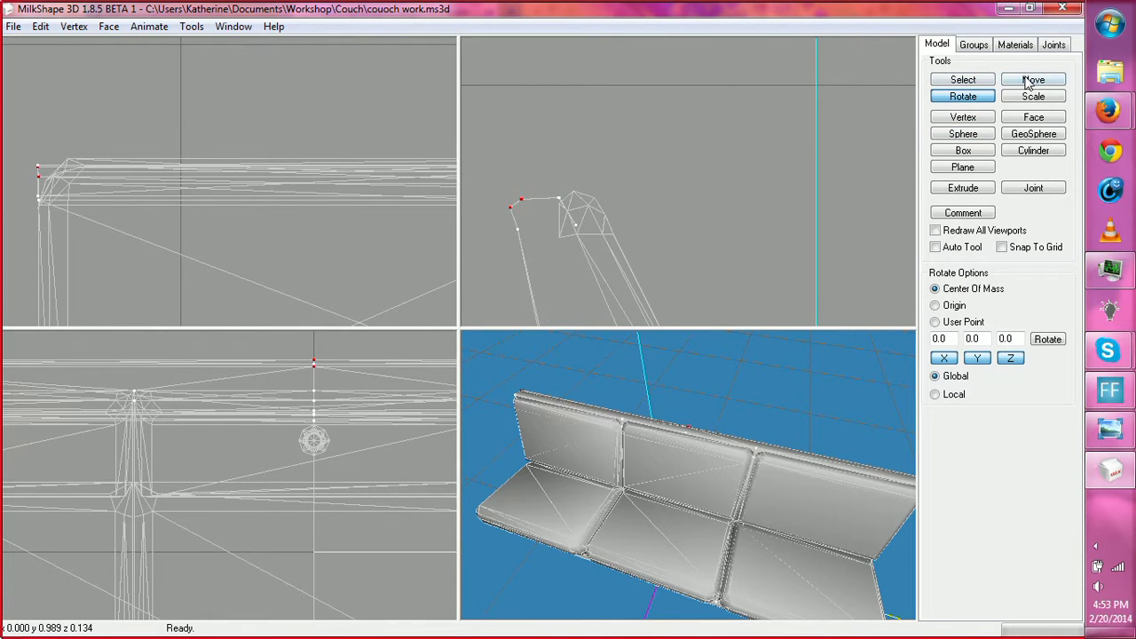
left_click(1029, 82)
left_click_drag(646, 175, 659, 170)
Step: Select the lower of the two upper rear vertices and move it back in line with the frame's rear edge
left_click(963, 80)
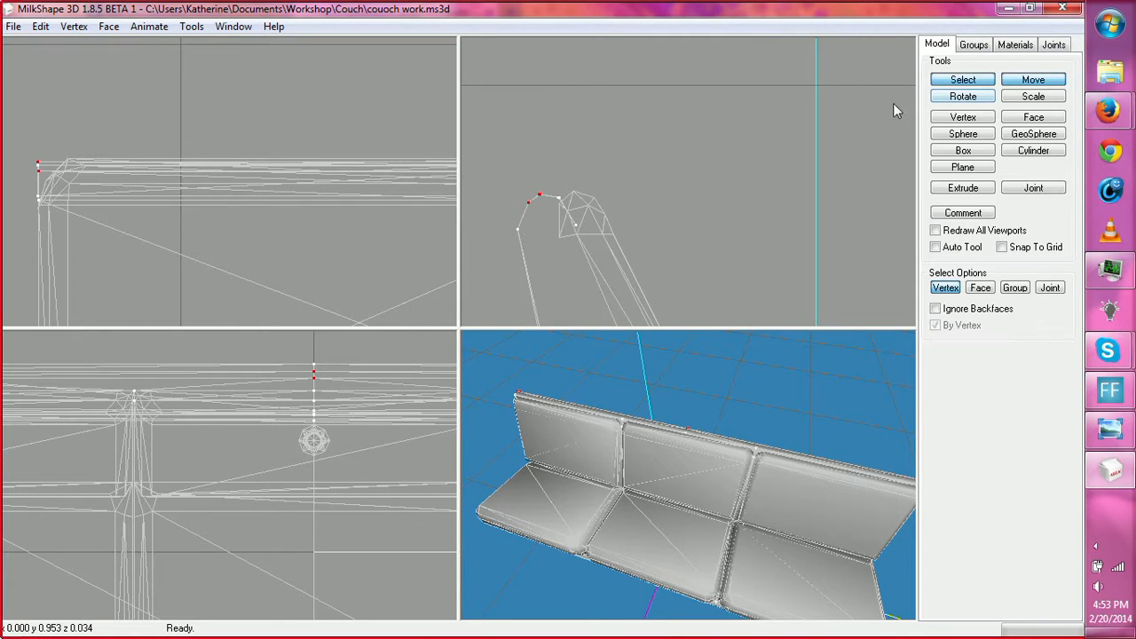
left_click_drag(523, 197, 538, 213)
left_click(1032, 81)
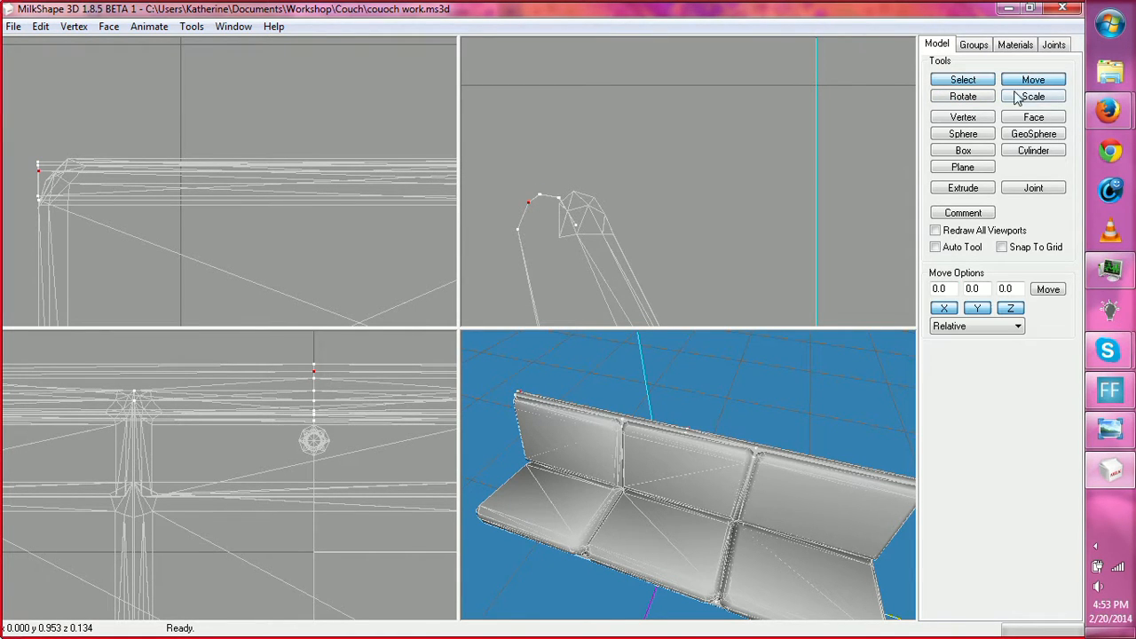
left_click_drag(634, 168, 619, 182)
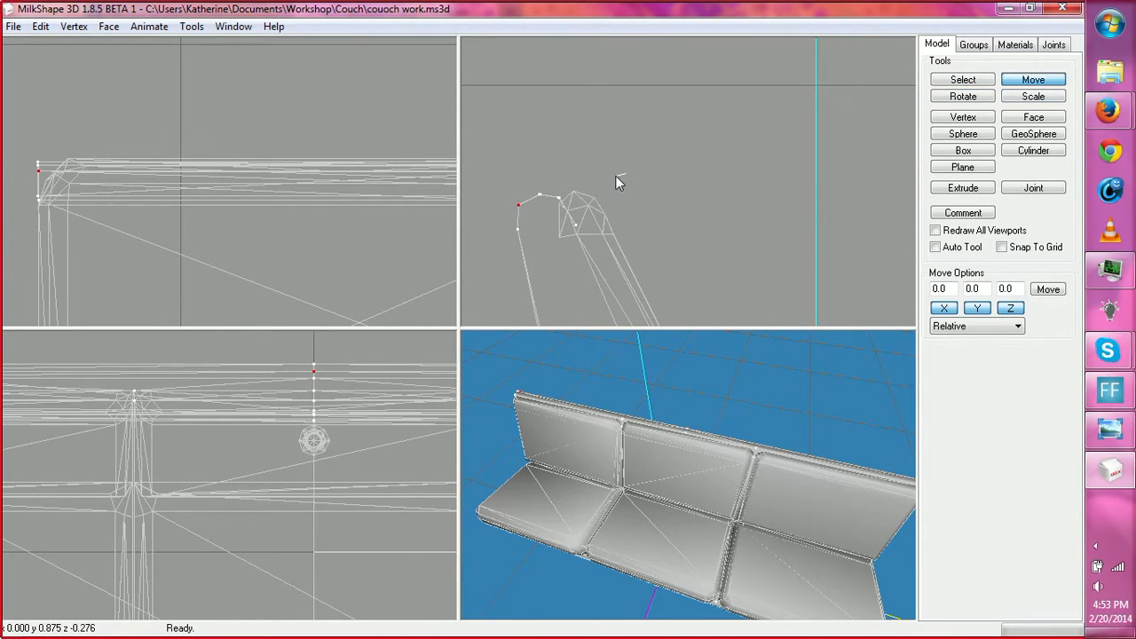
Step: Turn off the wireframe overlay and inspect the whole couch from the front in a maximized 3D view
left_click_drag(655, 338, 634, 437)
right_click(633, 436)
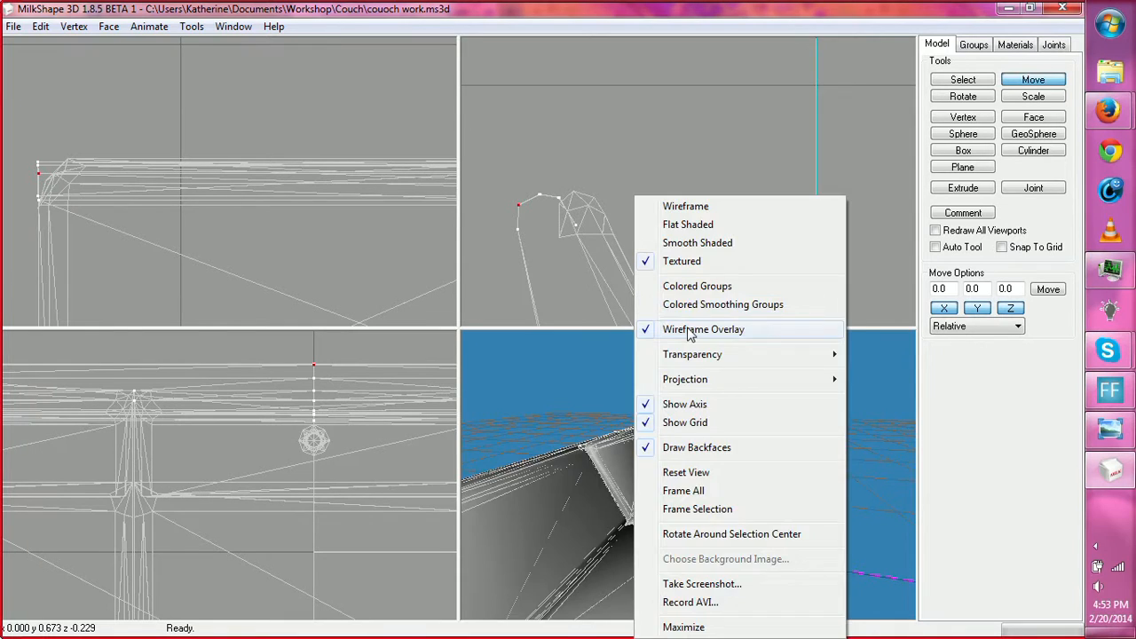
left_click(690, 332)
left_click_drag(708, 478, 661, 482)
key("space")
left_click_drag(570, 370, 588, 427)
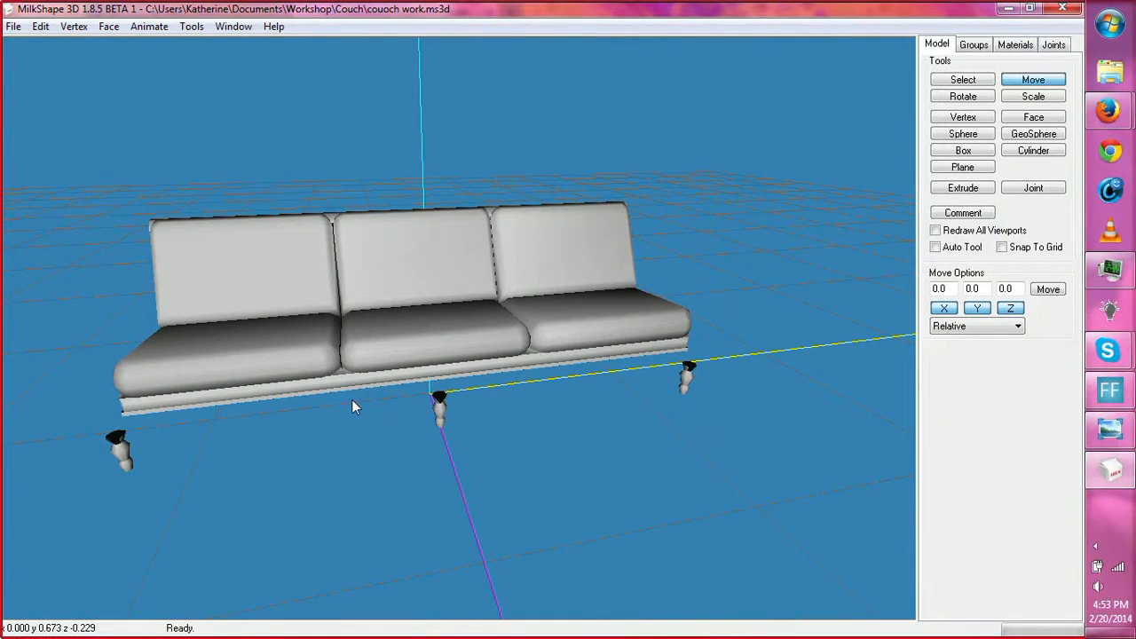
right_click_drag(311, 406, 391, 399)
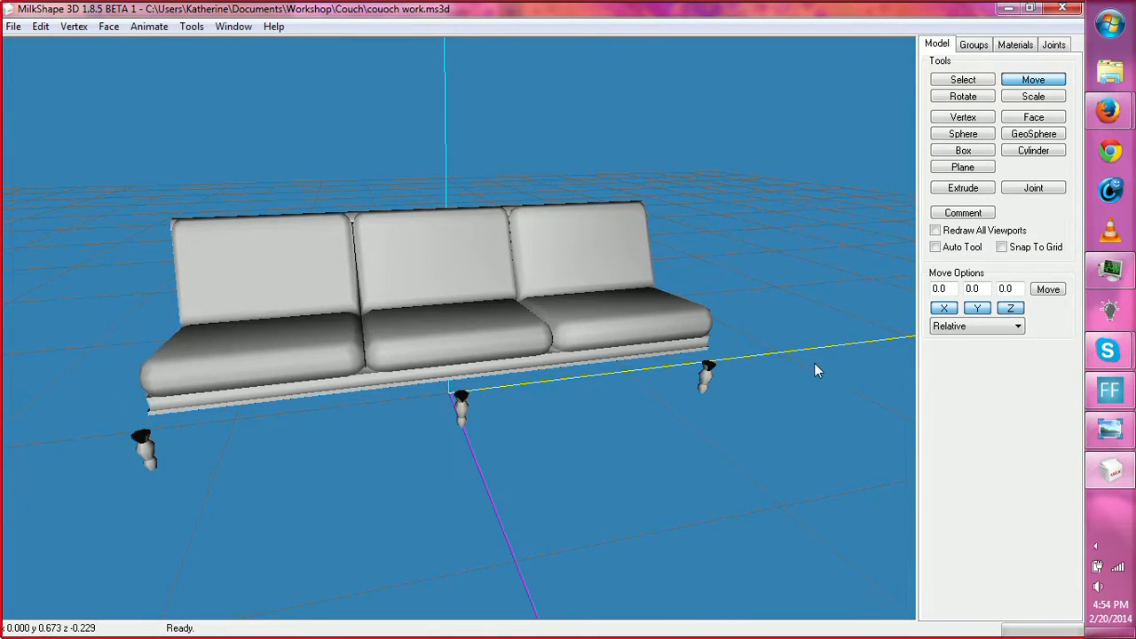
Step: Compare the couch with the reference photo in Windows Photo Viewer, then restore the wireframe overlay and the four-viewport layout in MilkShape 3D
left_click(1108, 431)
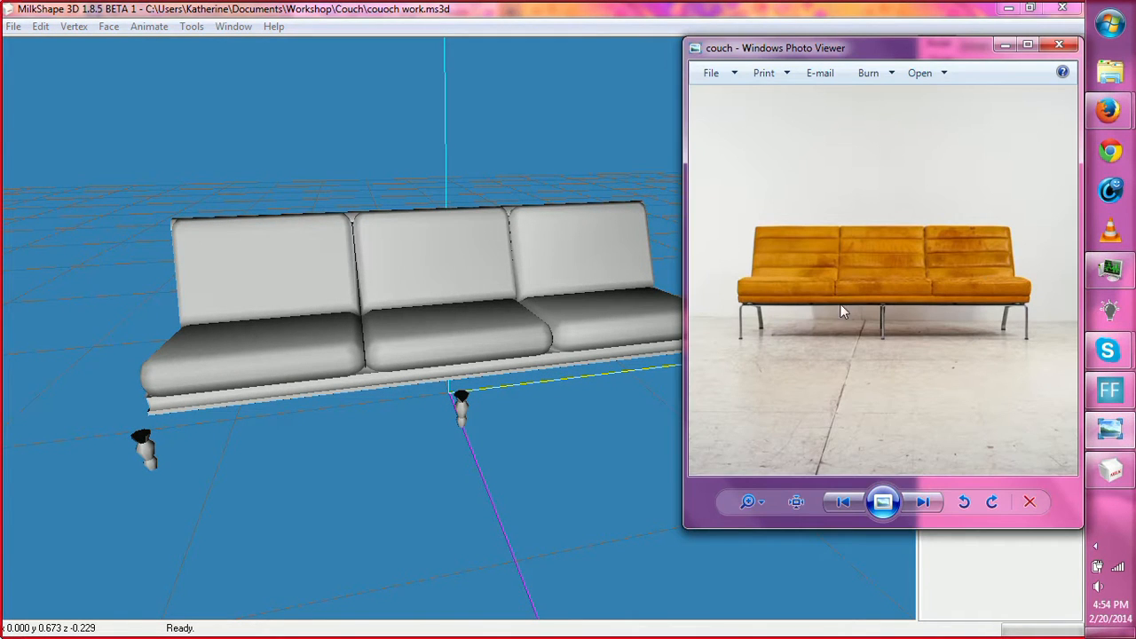
left_click(626, 396)
left_click_drag(626, 396, 472, 325)
right_click(472, 325)
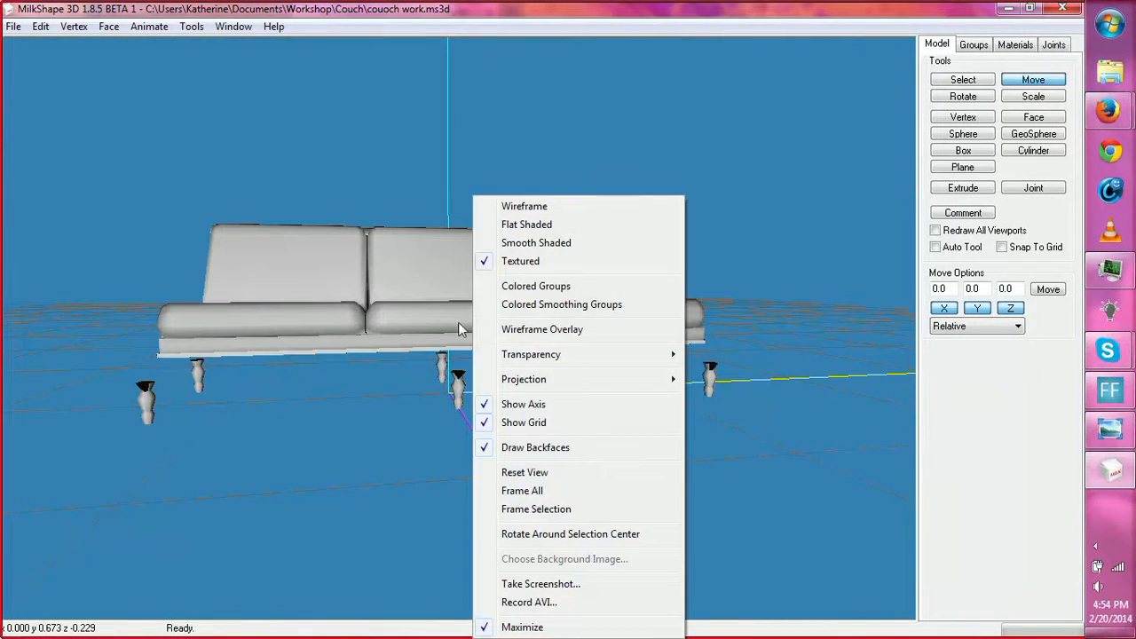
left_click(526, 331)
key("Return")
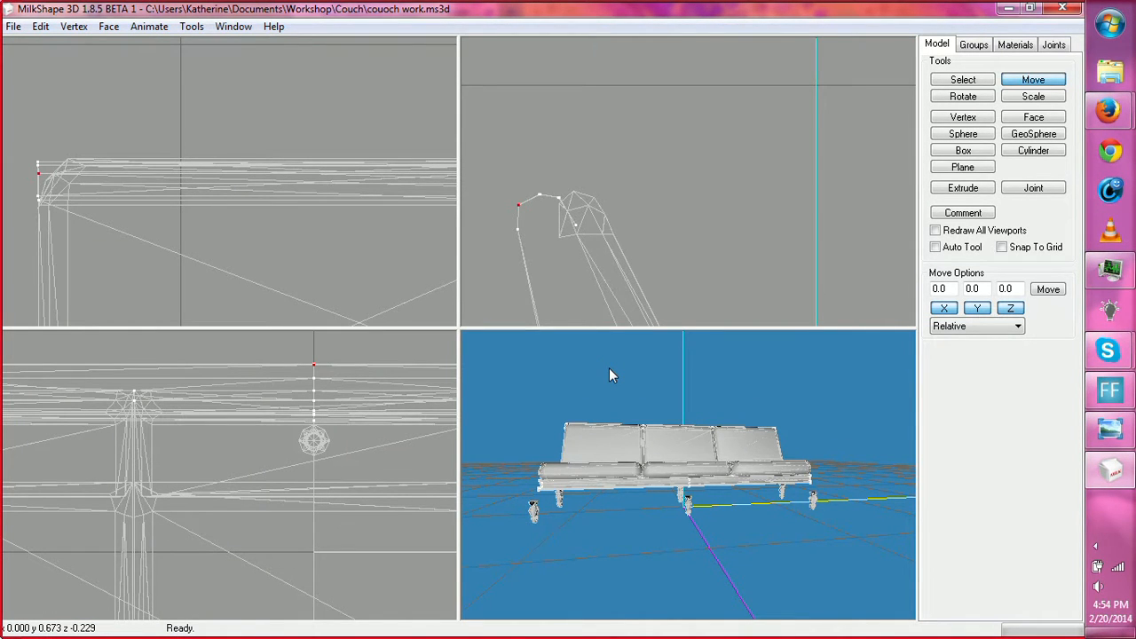
key("Return")
key("Return")
left_click(943, 83)
left_click_drag(494, 141, 625, 282)
scroll(677, 253, "down", 3)
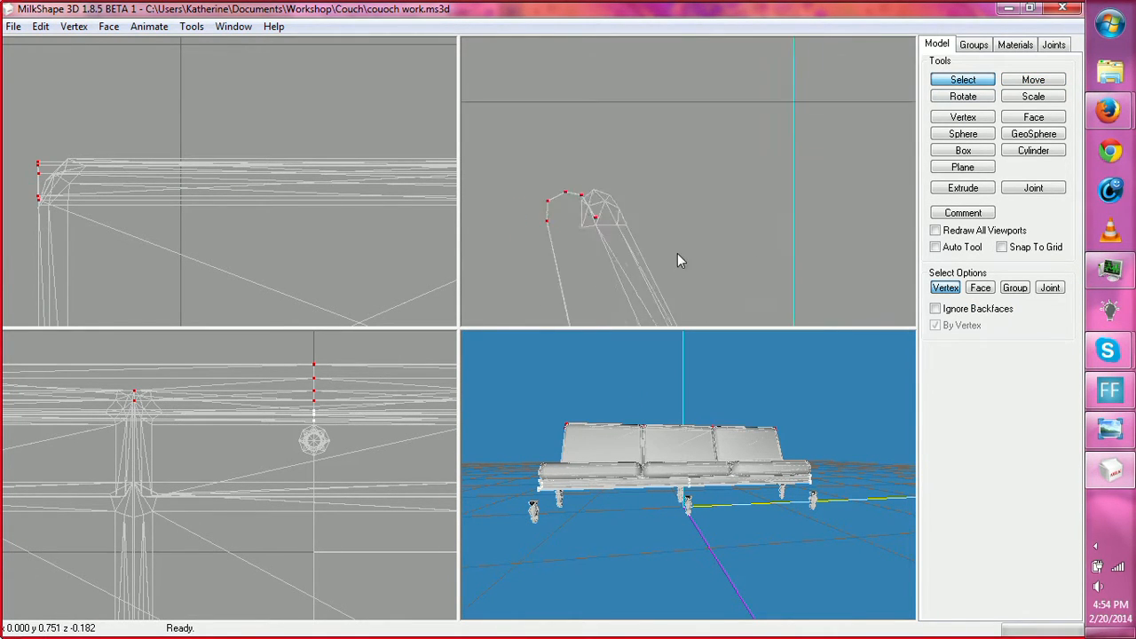
left_click_drag(771, 253, 640, 50, "ctrl")
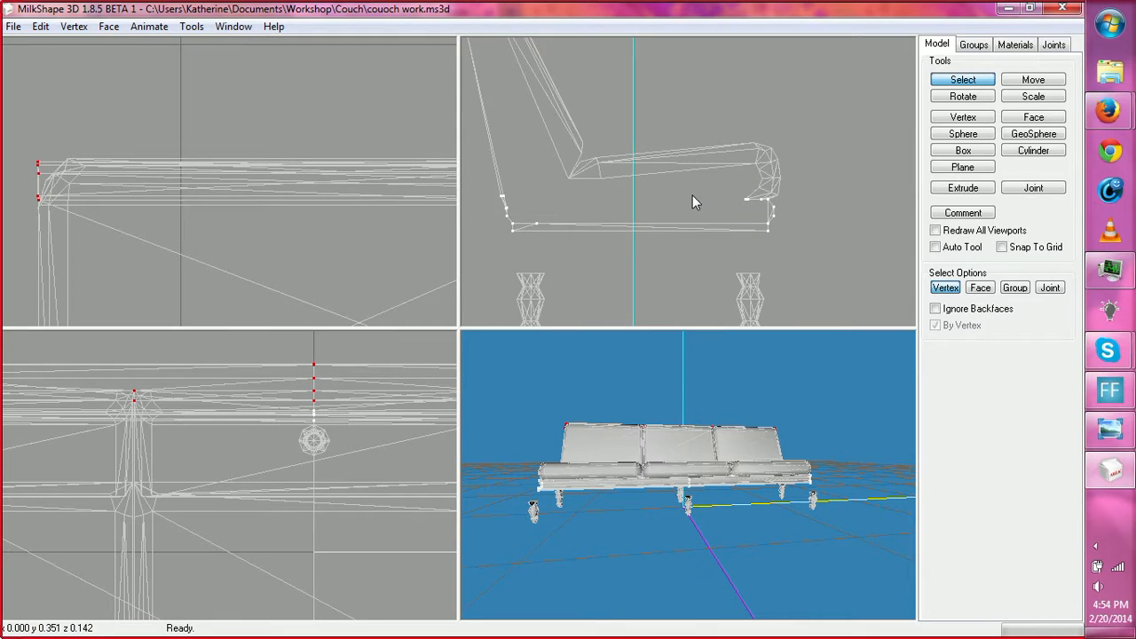
Step: Toggle the hidden state of the cushion group to bring its vertices back into the viewports
left_click(974, 45)
left_click(969, 85)
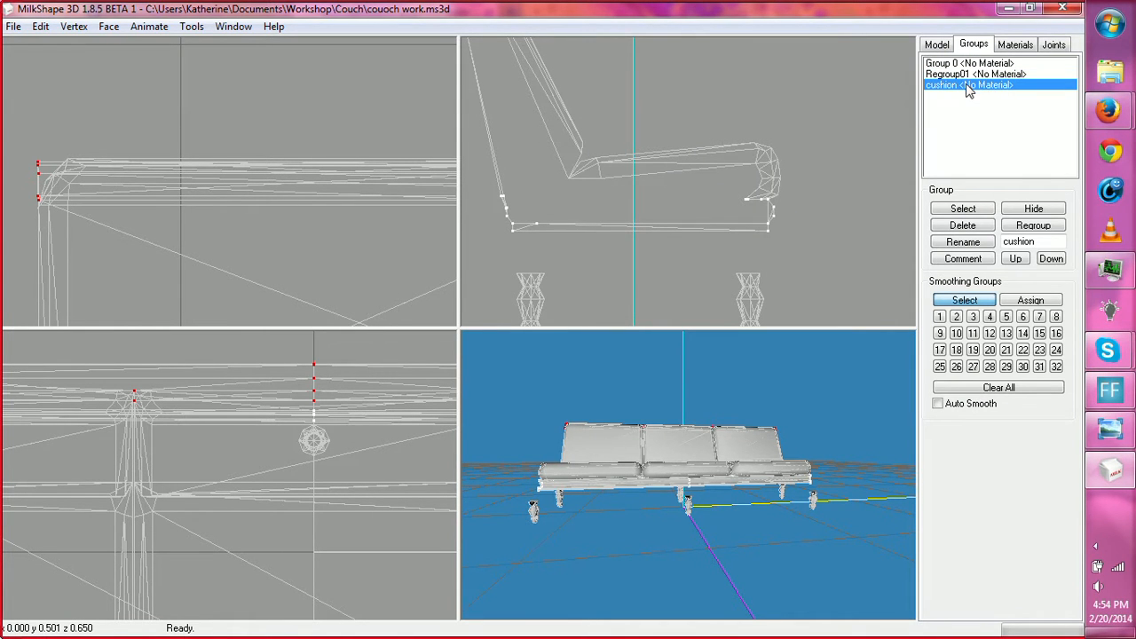
left_click(1037, 210)
left_click(1037, 209)
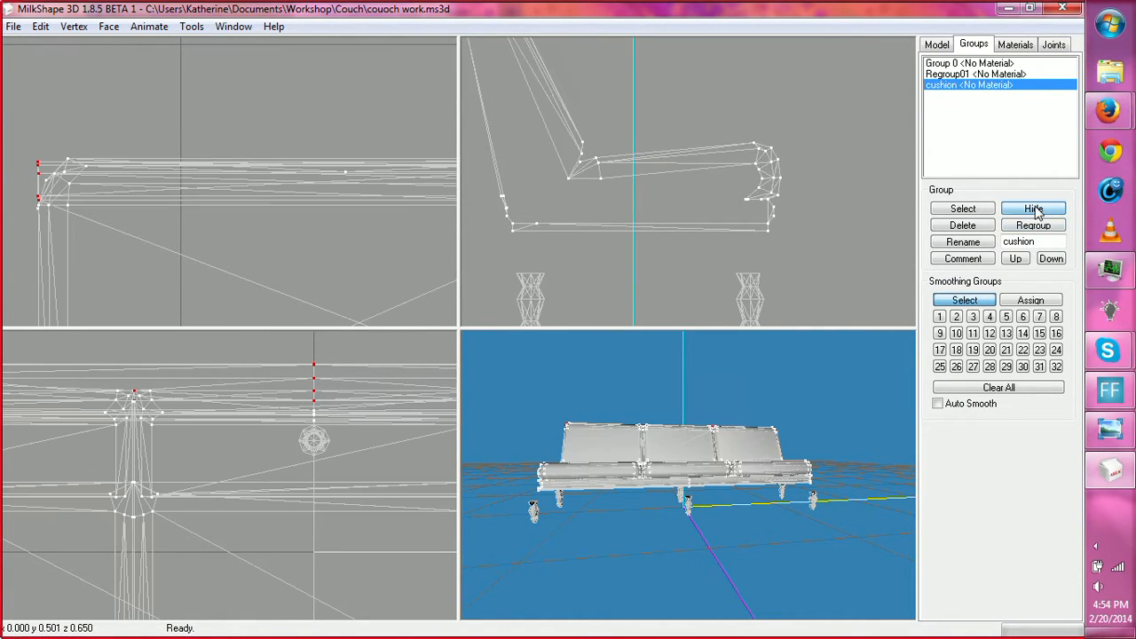
left_click(946, 47)
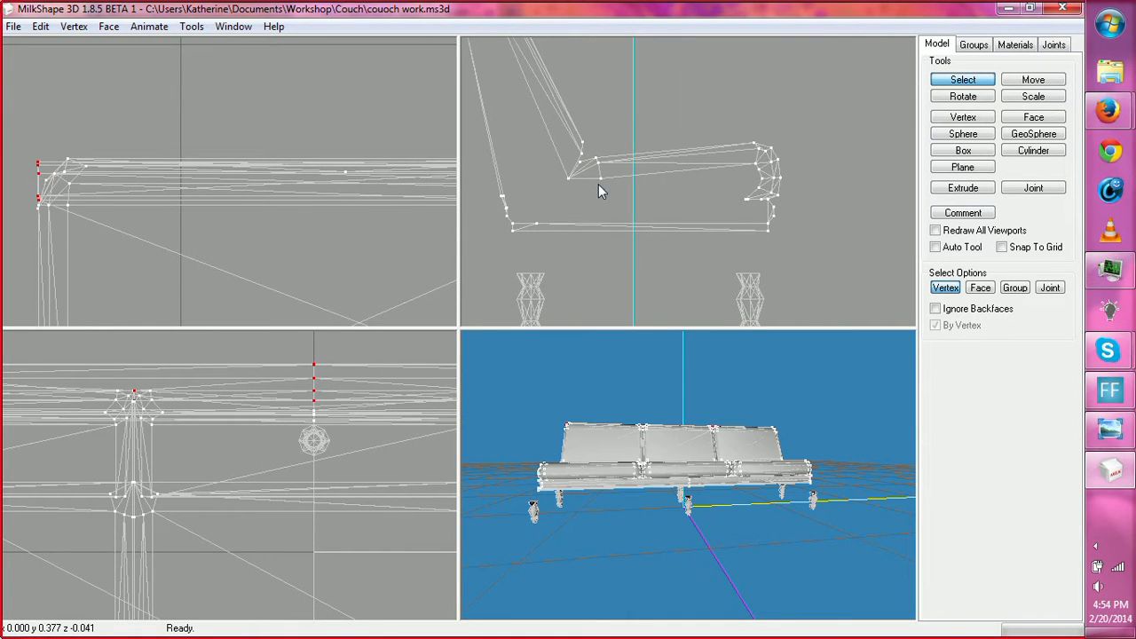
left_click_drag(596, 183, 906, 294, "ctrl")
left_click_drag(797, 220, 677, 168, "ctrl")
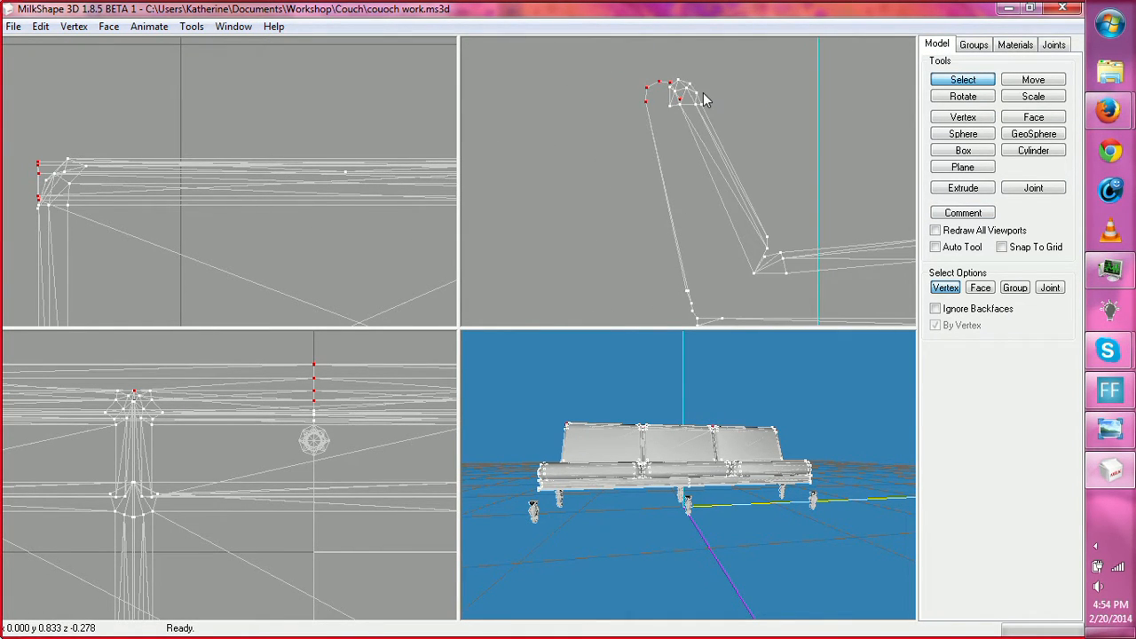
left_click_drag(674, 71, 702, 104)
left_click_drag(765, 404, 732, 403)
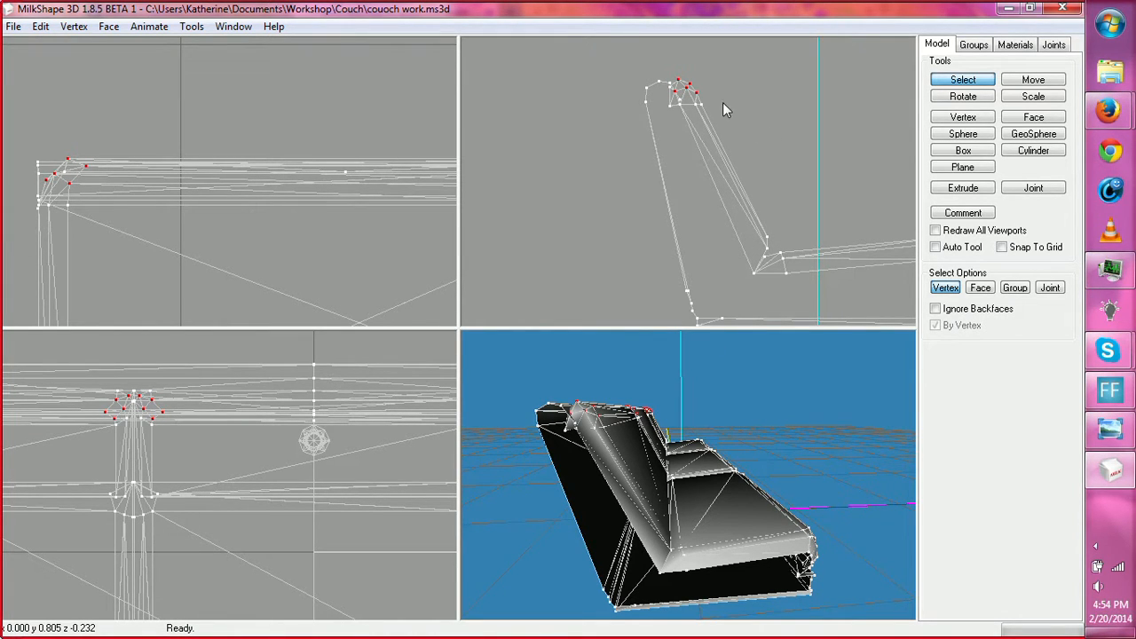
left_click_drag(726, 147, 680, 246)
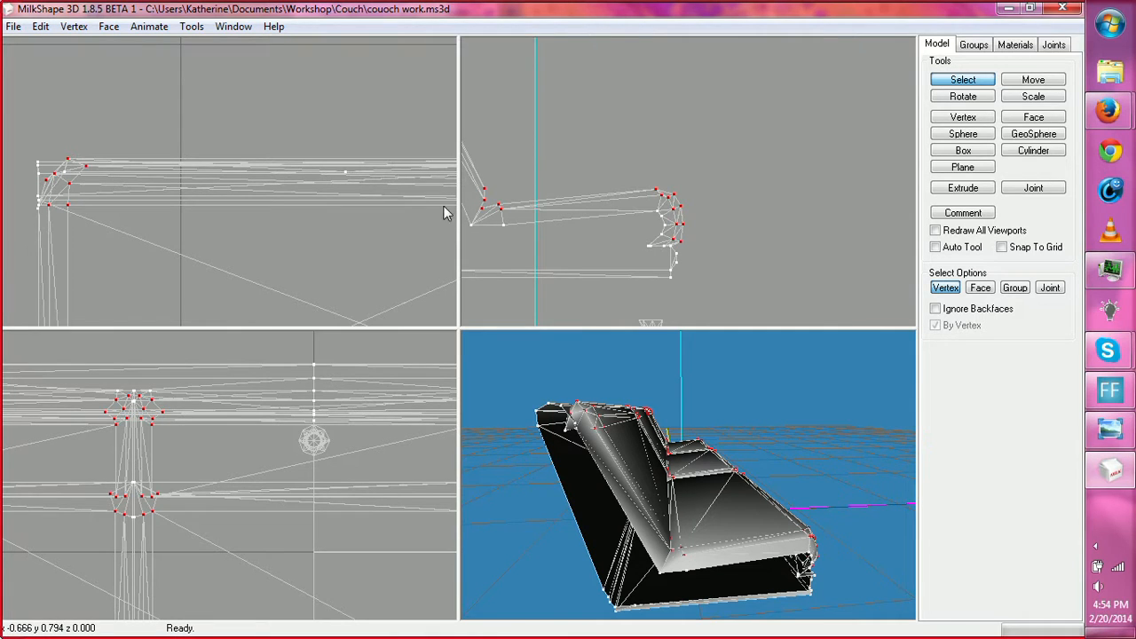
Step: Select all couch vertices except those at one end in the top view and hide them
scroll(301, 472, "down", 5)
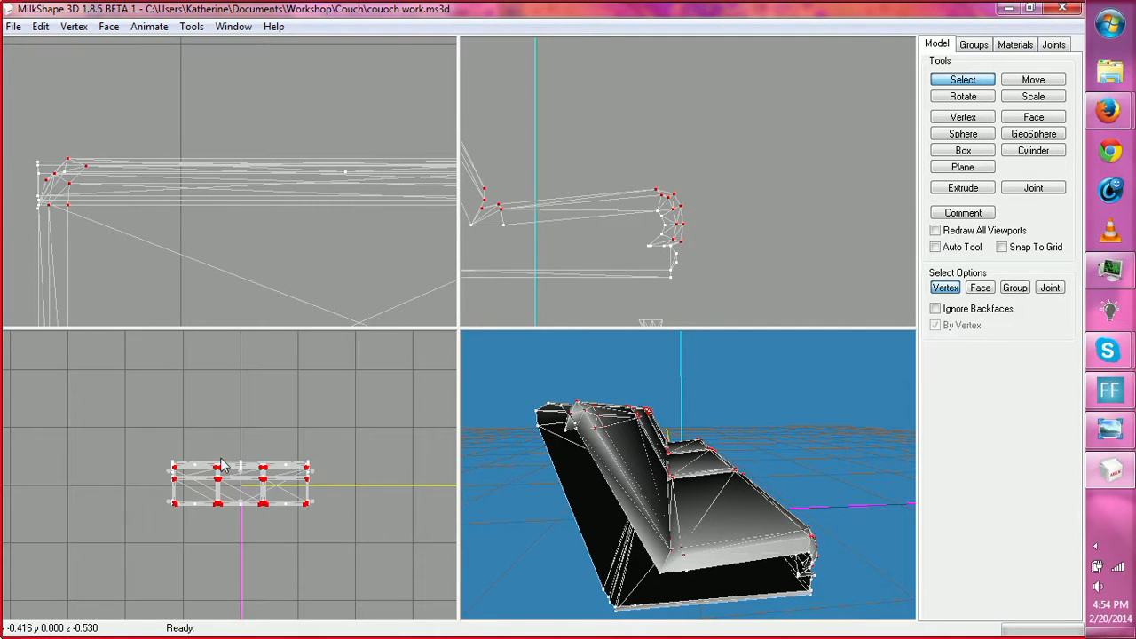
left_click_drag(179, 441, 369, 553, "shift")
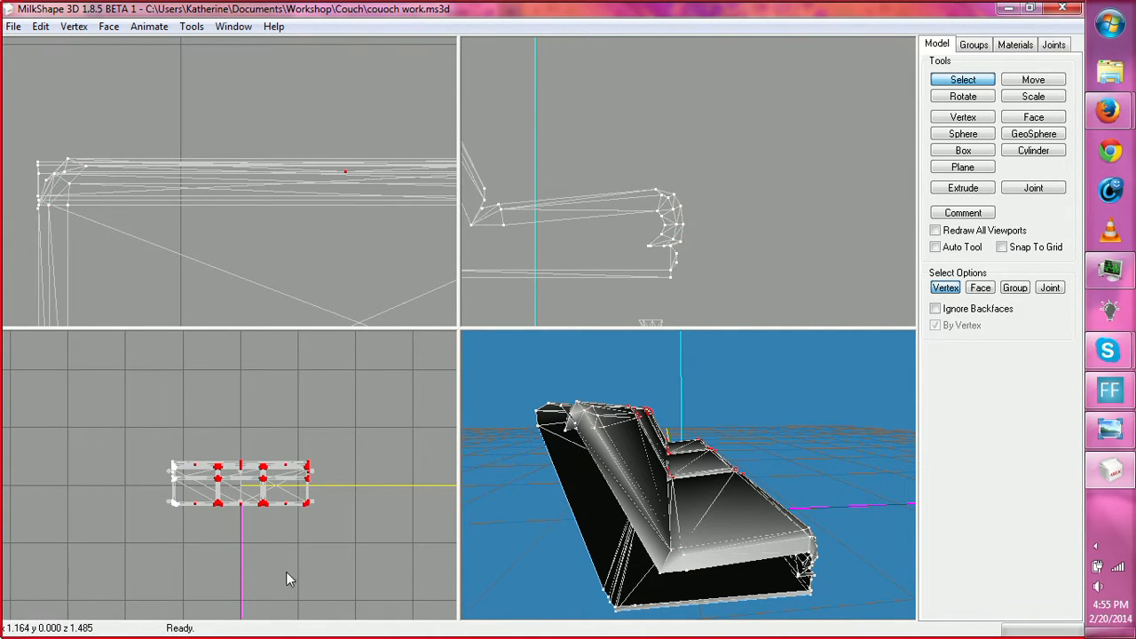
left_click(347, 476)
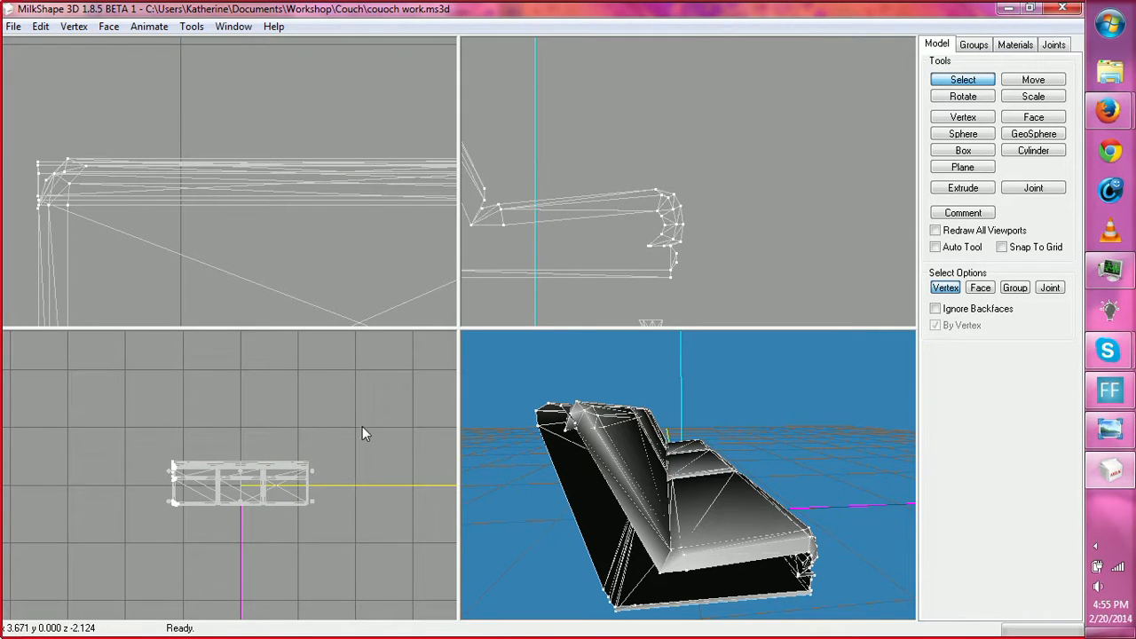
Step: Select the outer vertices along the seat cushion's front edge and the frame's lower corners in the side view
left_click_drag(697, 201, 698, 201)
left_click_drag(675, 246, 750, 219, "shift")
left_click(670, 277, "shift")
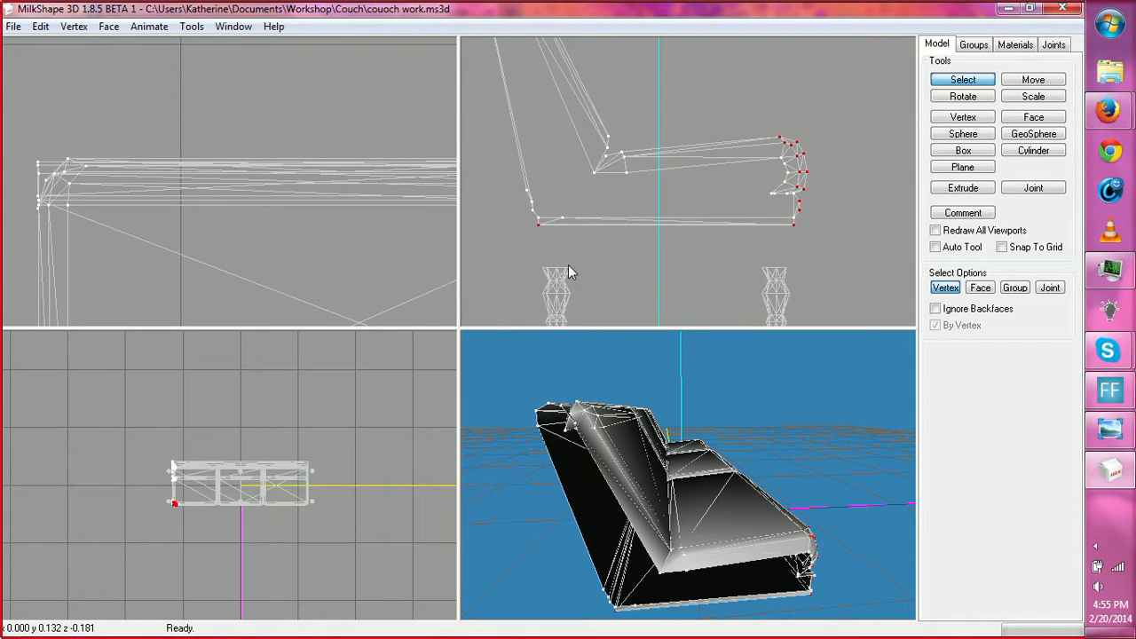
left_click_drag(646, 593, 645, 493)
left_click_drag(665, 444, 738, 485)
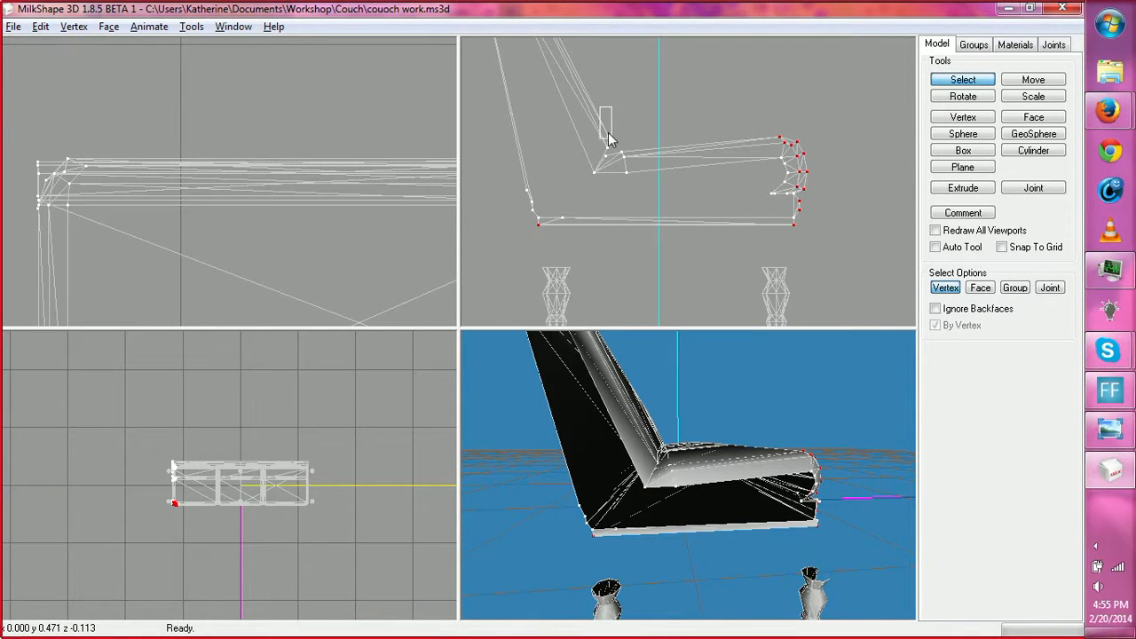
Step: Add the inner corner vertices between seat and back and the rounded back cushion top vertices to the selection, and hide the selection
left_click_drag(608, 136, 627, 168)
left_click_drag(638, 109, 690, 208, "ctrl")
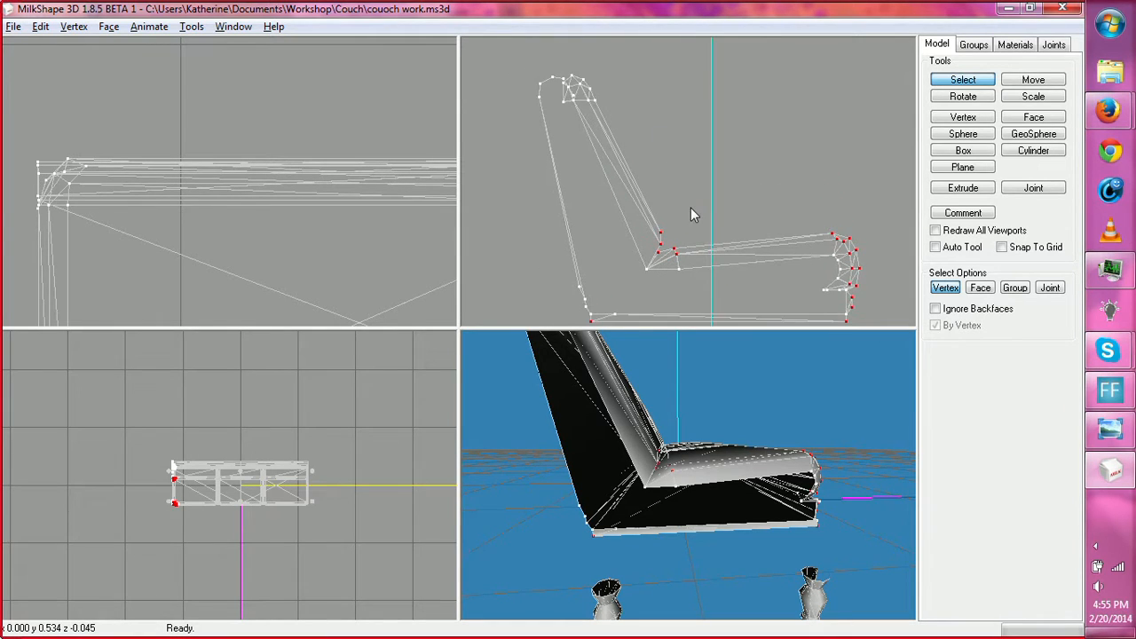
left_click_drag(581, 70, 586, 86, "shift")
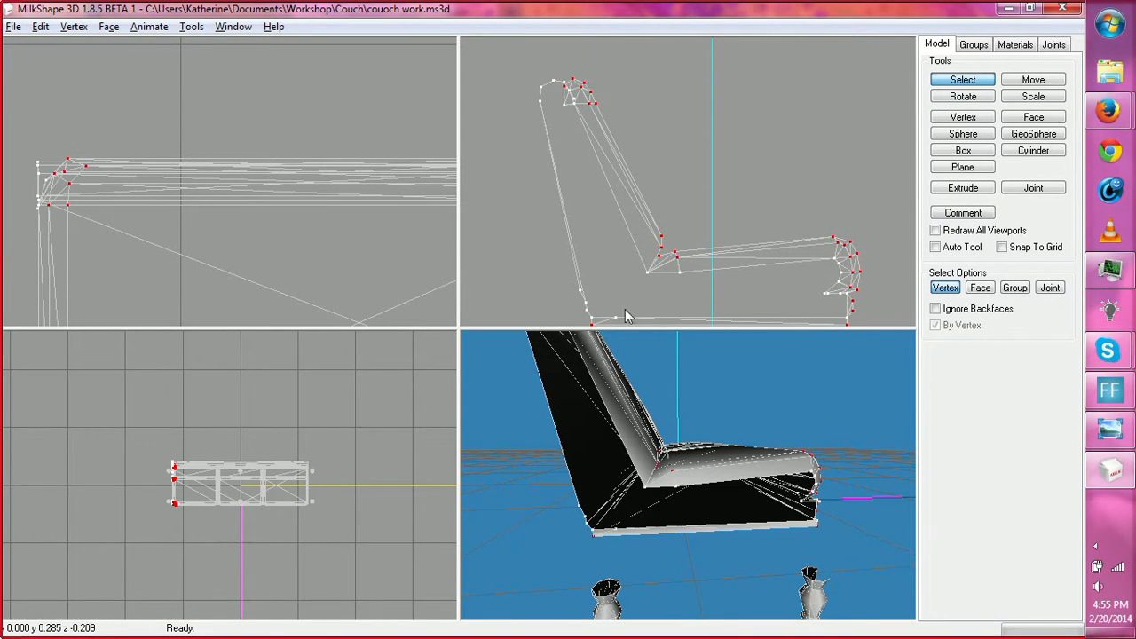
left_click_drag(640, 403, 677, 471)
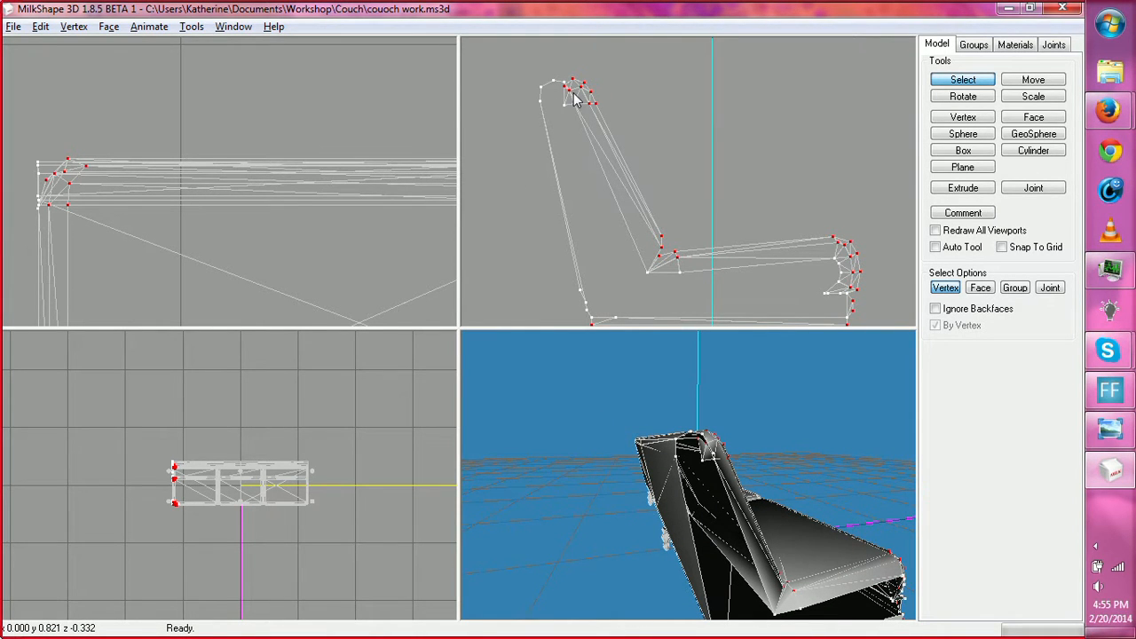
mouse_move(672, 477)
left_mouse_down()
mouse_move(650, 504)
mouse_move(638, 496)
mouse_move(651, 477)
mouse_move(599, 494)
mouse_move(653, 475)
left_mouse_up()
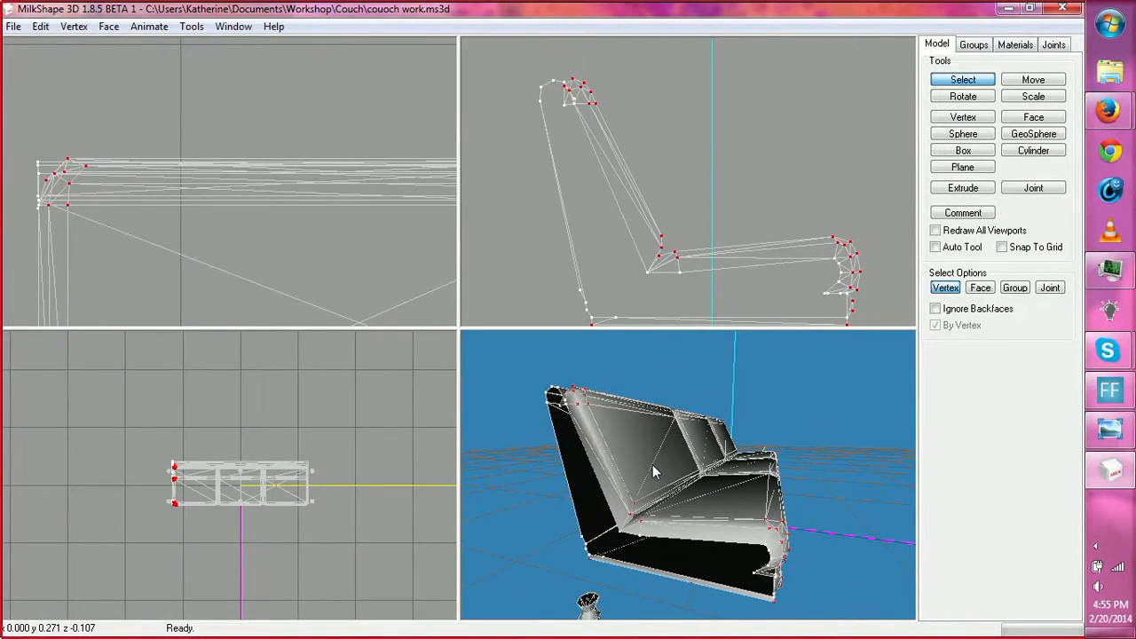
left_click_drag(444, 248, 347, 131)
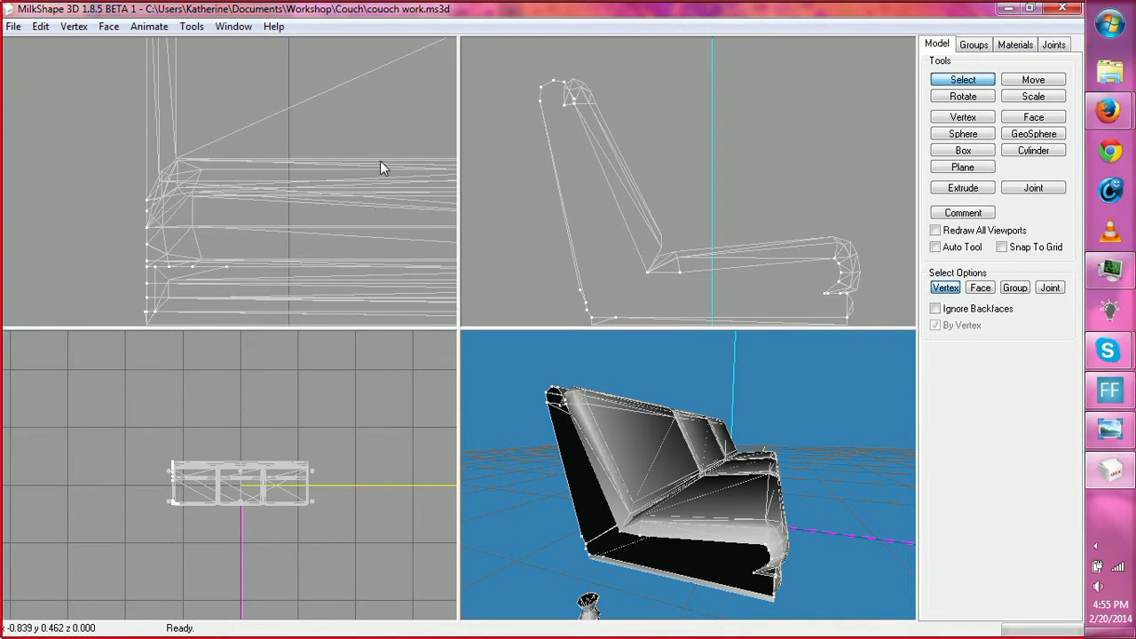
left_click(964, 82)
left_click(962, 82)
left_click_drag(178, 134, 182, 161, "ctrl")
left_click_drag(113, 149, 186, 248)
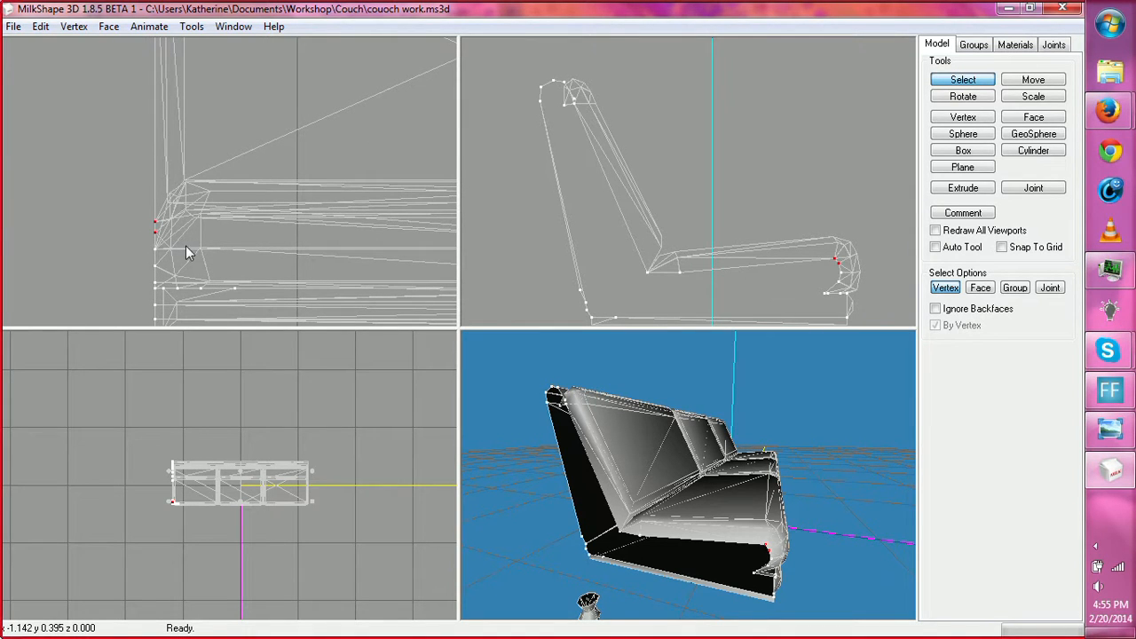
Step: Select the inner corner vertices between seat and back and move them toward the couch's open end, ending with them deselected
left_click_drag(614, 227, 703, 308)
left_click(1028, 82)
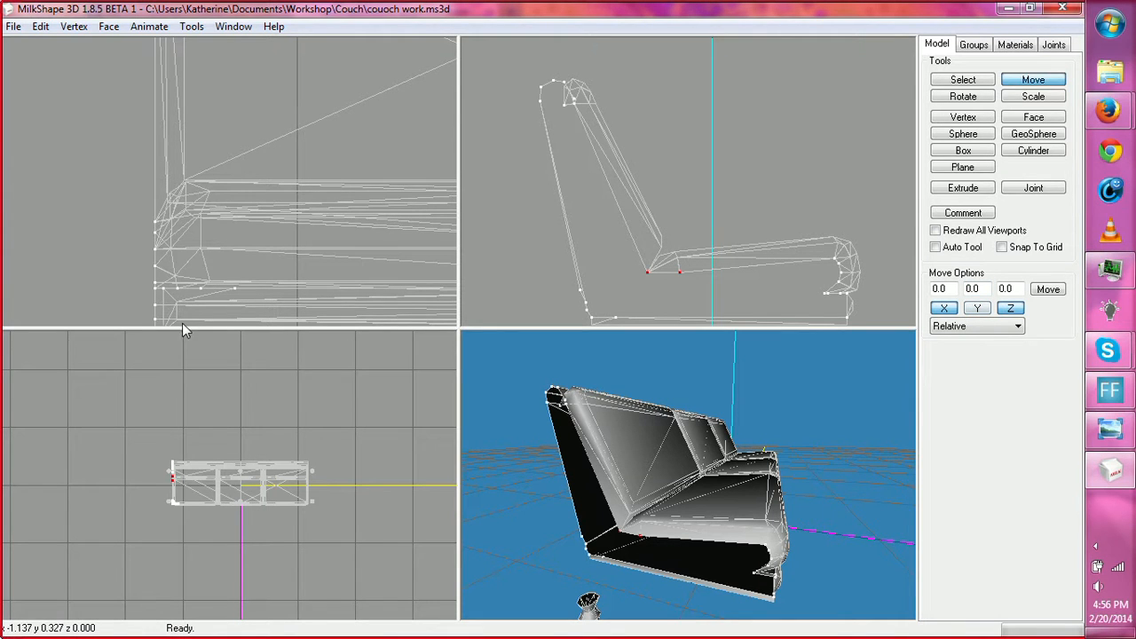
left_click_drag(235, 261, 233, 296)
left_click_drag(621, 506, 582, 516)
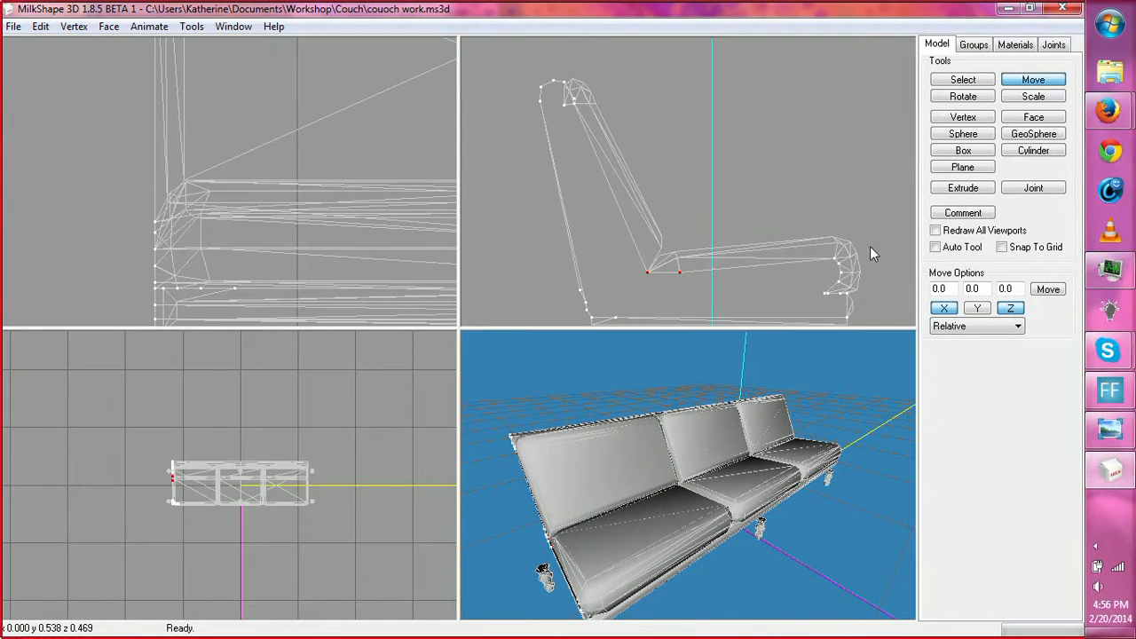
left_click(974, 79)
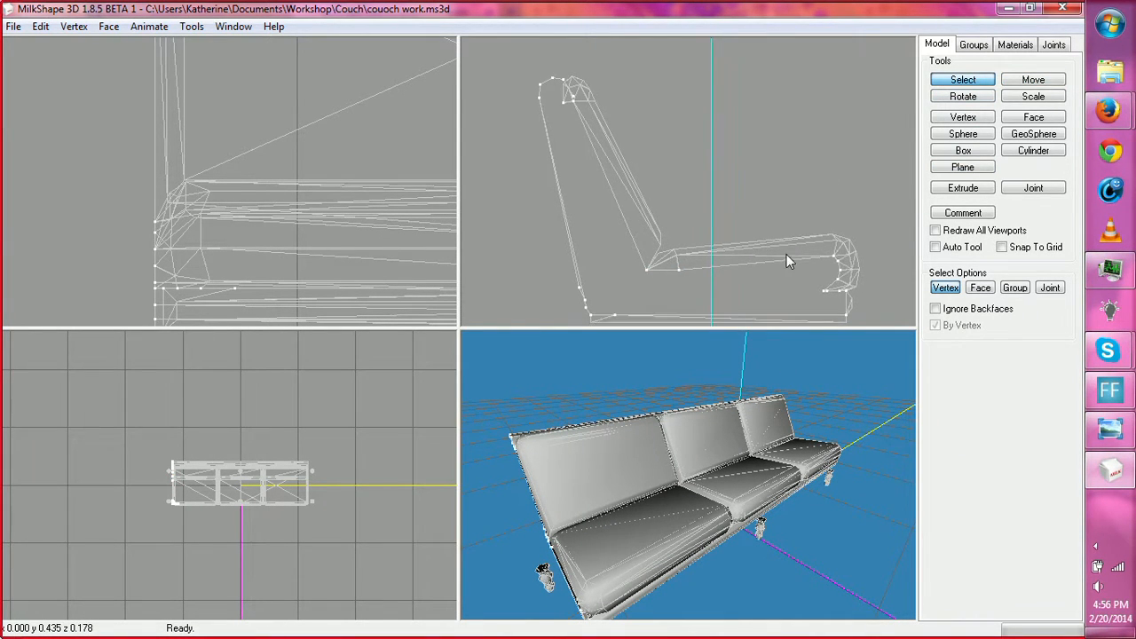
Step: Try to build a triangular face from the frame's lower rear corner vertices to the inner seat corner in the side view
right_click_drag(767, 252, 754, 185)
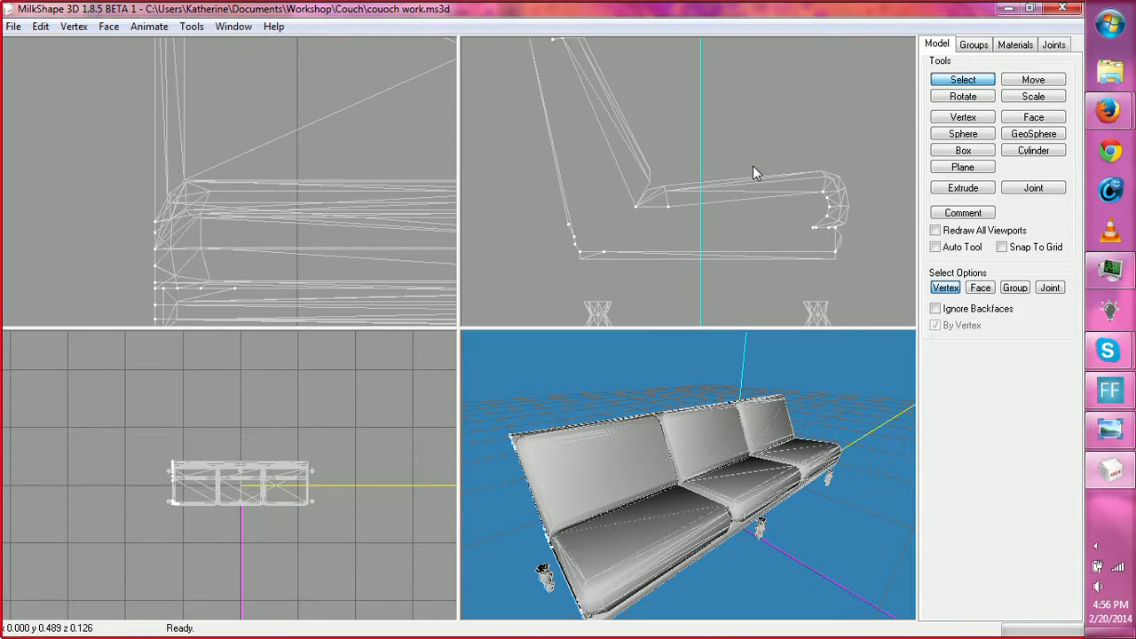
left_click(1034, 122)
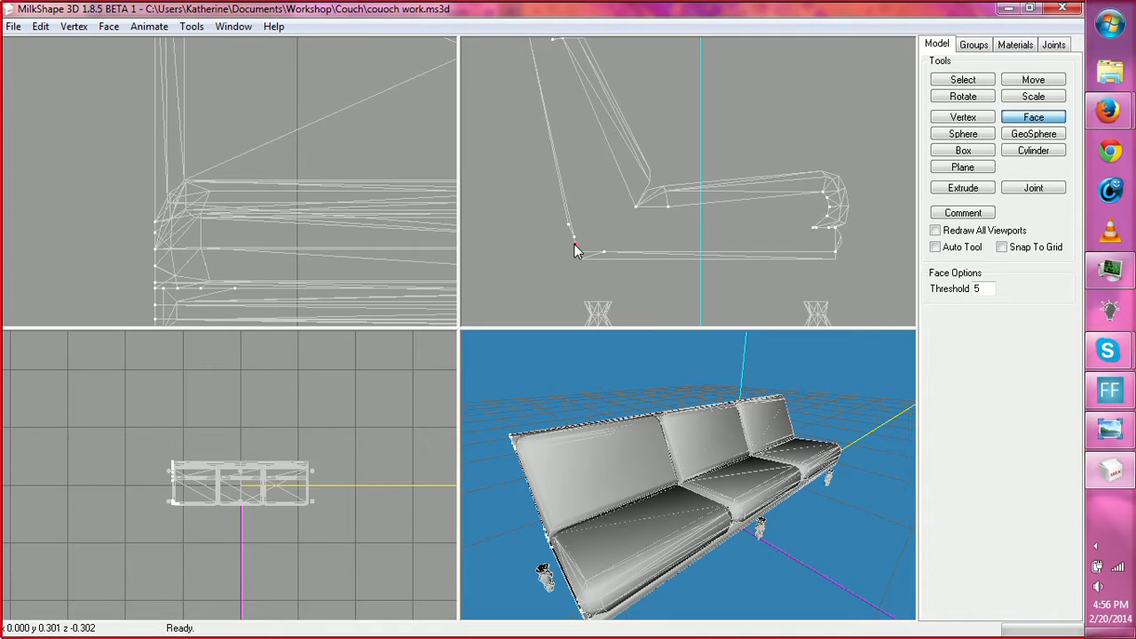
left_click(635, 209)
left_click(580, 252)
Step: Reset the 3D view and examine the new corner face from the couch's open end to check its direction
left_click_drag(602, 486, 679, 456)
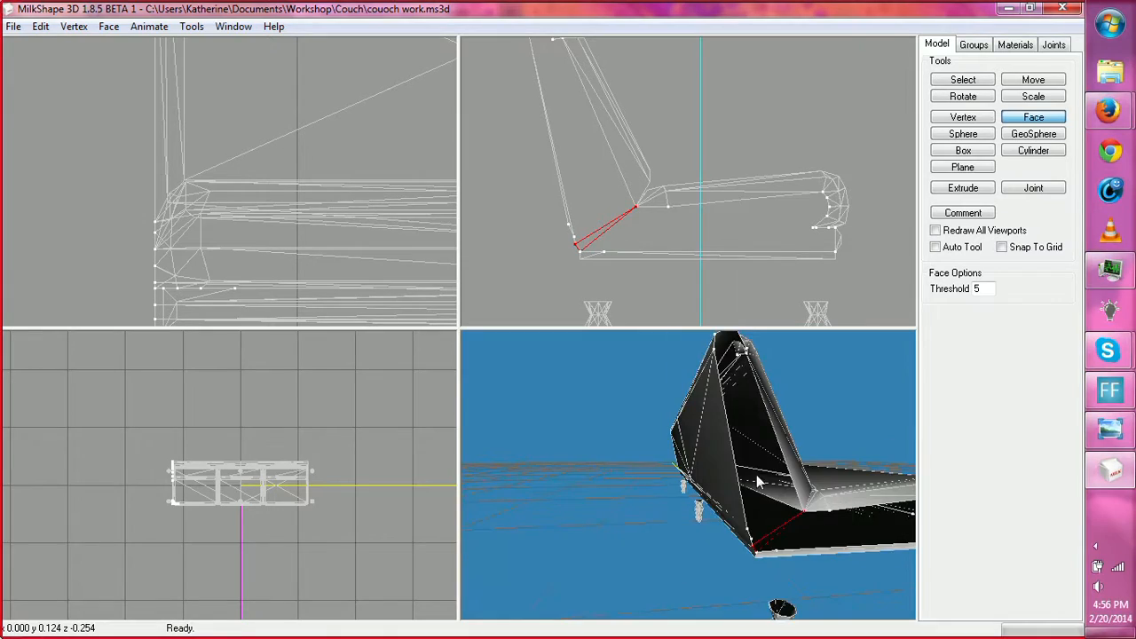
left_click_drag(757, 480, 724, 502)
scroll(683, 514, "up", 3)
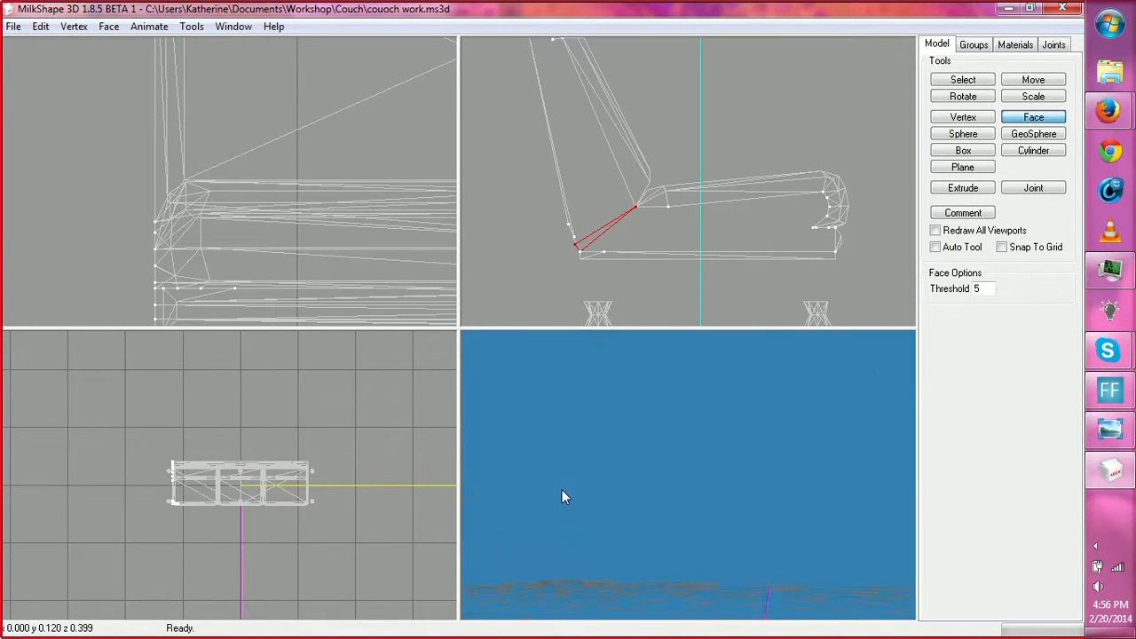
right_click(575, 480)
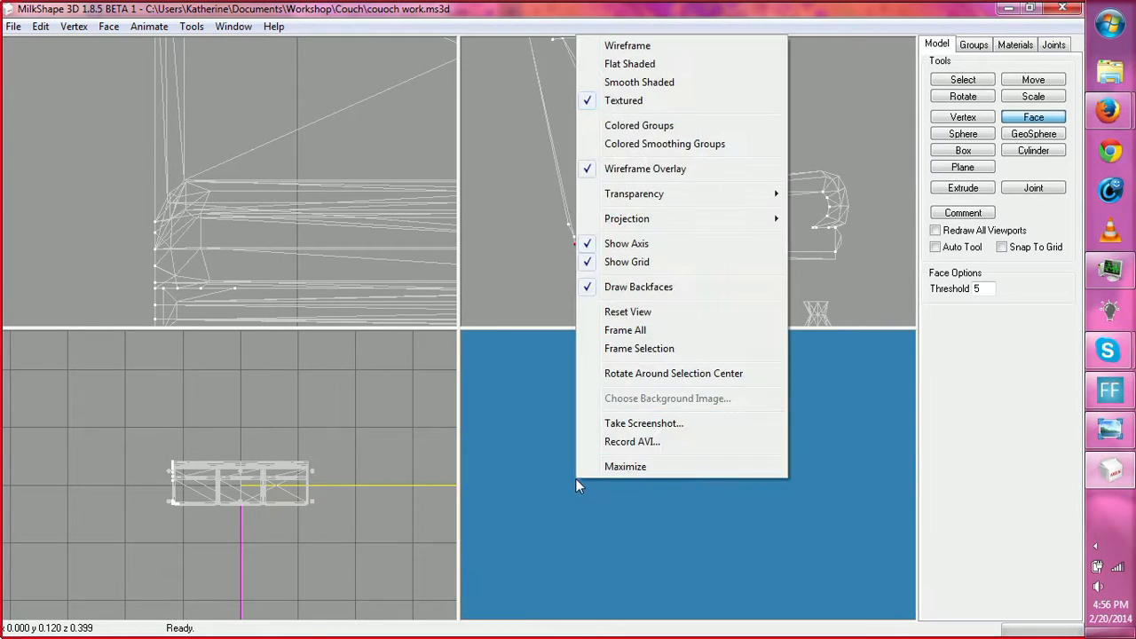
left_click(621, 312)
scroll(651, 254, "up", 3)
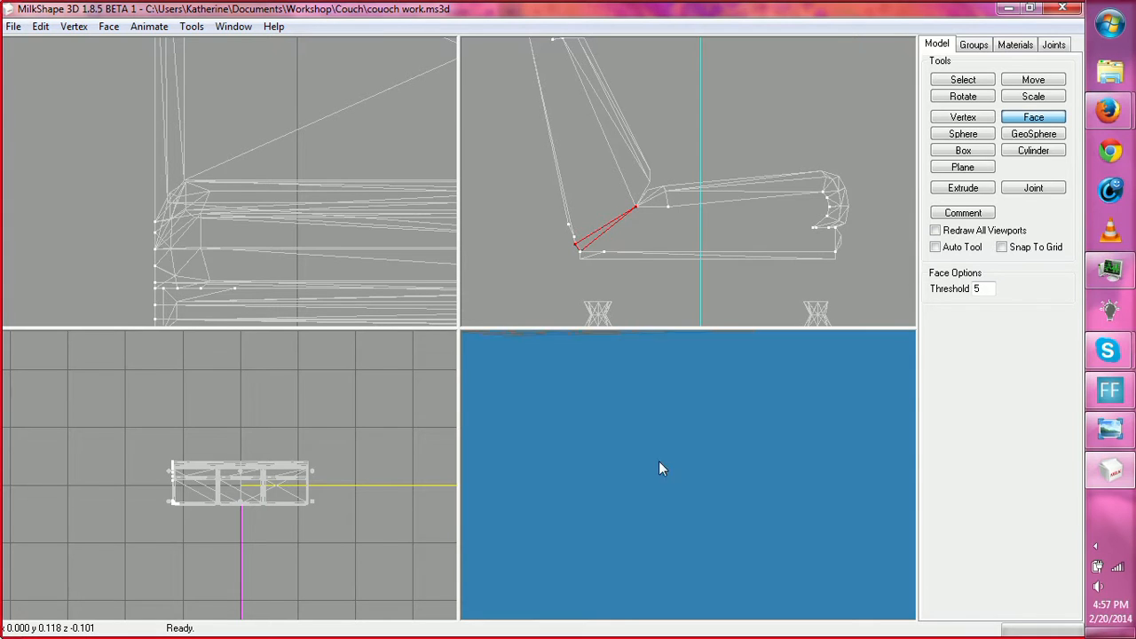
scroll(658, 468, "down", 3)
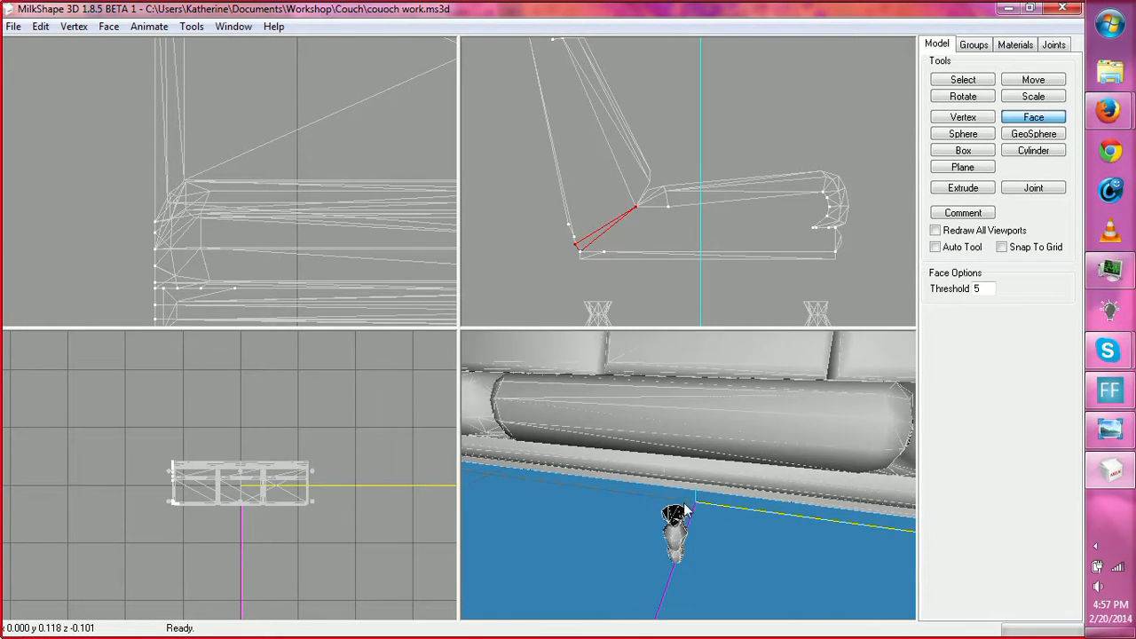
mouse_move(636, 498)
left_mouse_down()
mouse_move(736, 480)
mouse_move(704, 576)
mouse_move(692, 532)
mouse_move(721, 515)
mouse_move(646, 519)
mouse_move(644, 506)
left_mouse_up()
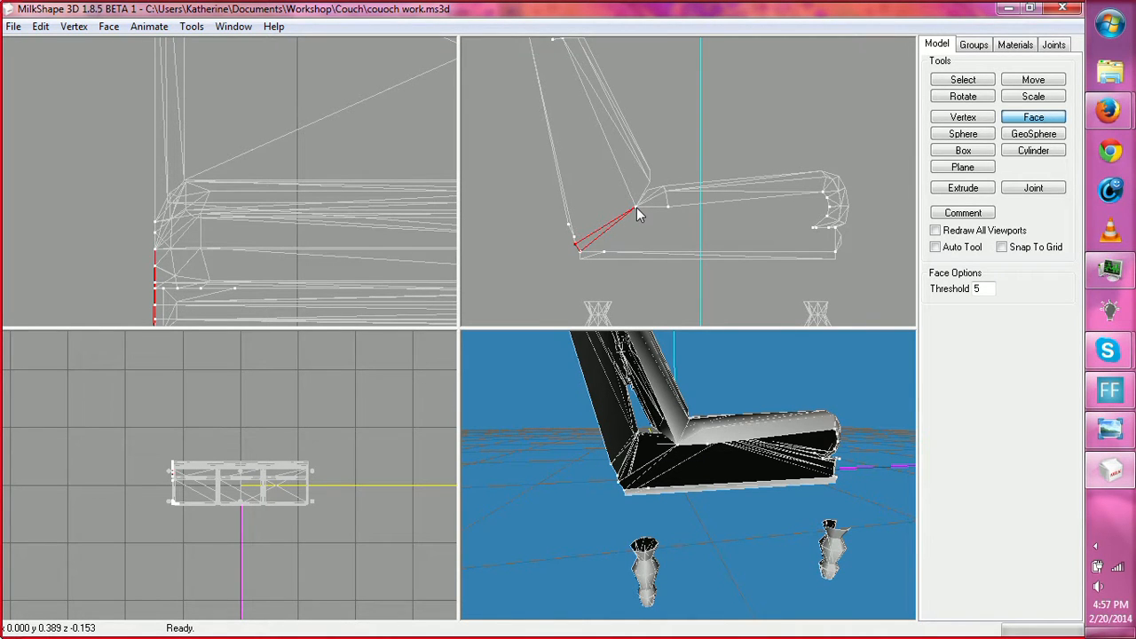
left_click_drag(681, 394, 686, 417)
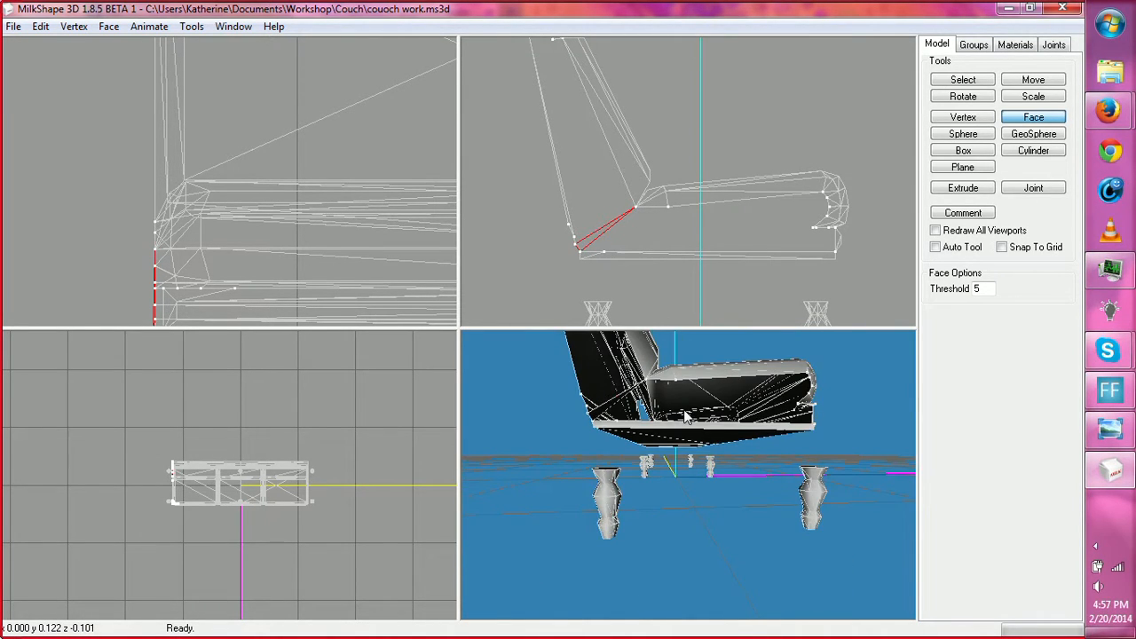
Step: Undo the triangular rear corner face and rebuild it between the same vertices so that it faces outward
key("ctrl+z")
key("ctrl+z")
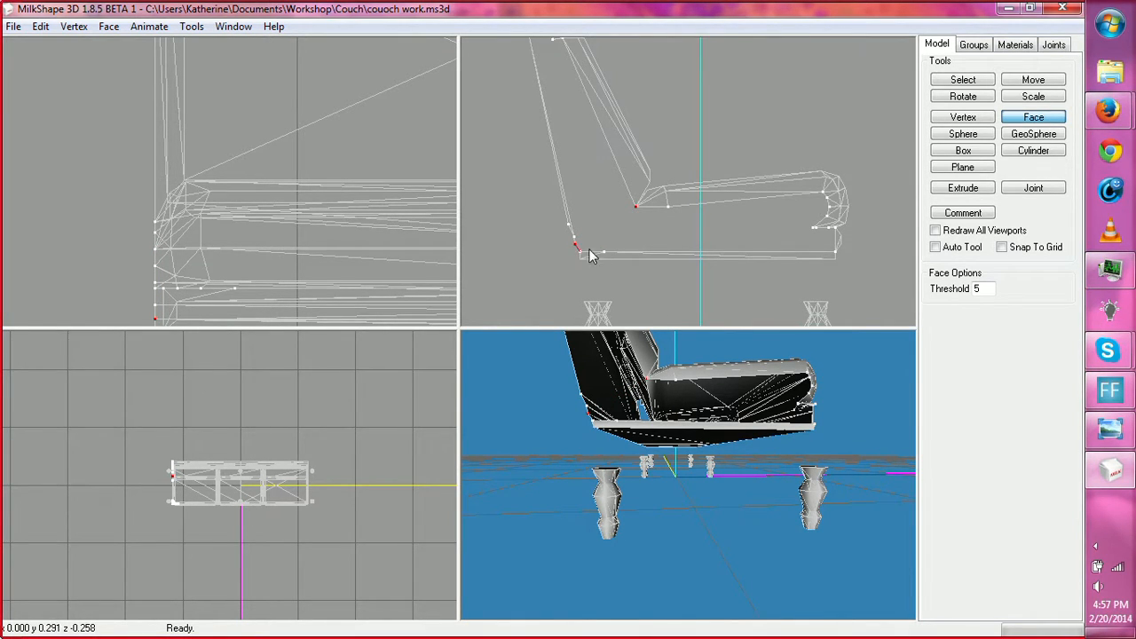
mouse_move(672, 381)
left_mouse_down()
mouse_move(695, 396)
mouse_move(688, 378)
mouse_move(693, 391)
left_mouse_up()
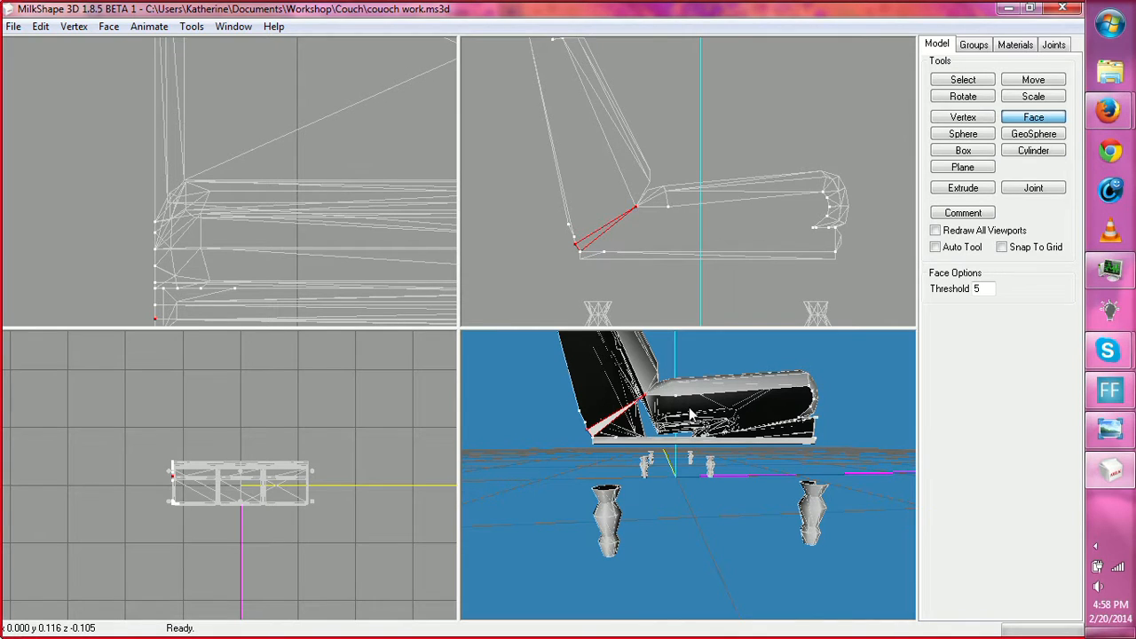
Step: Switch to the Twitch chat window in Firefox to read the messages, and return to MilkShape 3D
mouse_move(1109, 110)
left_click(1050, 142)
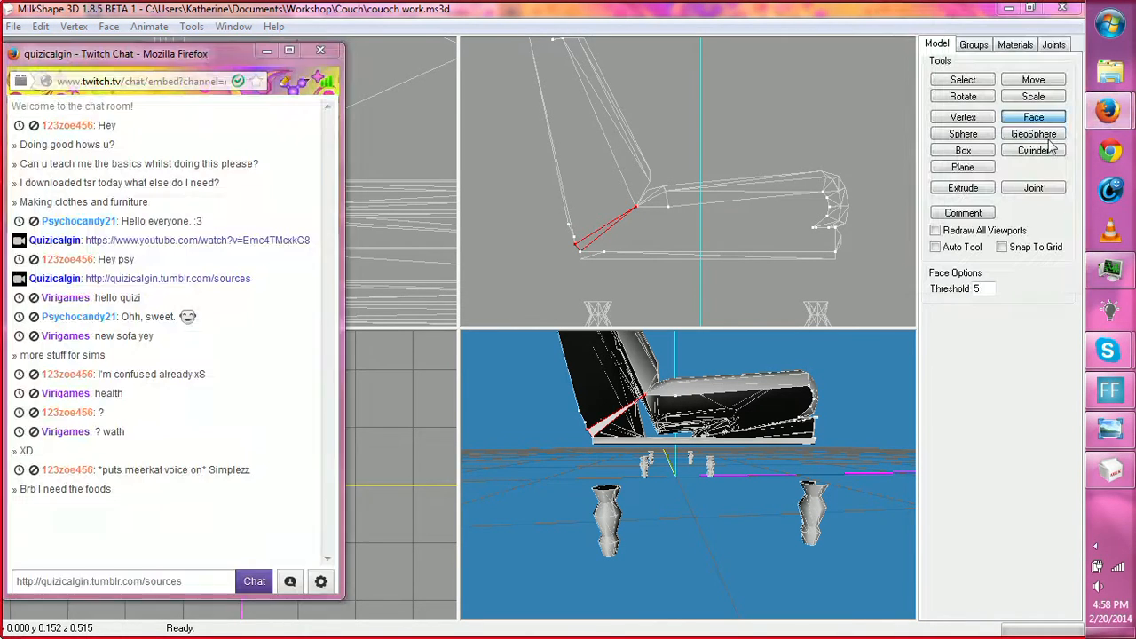
left_click(963, 377)
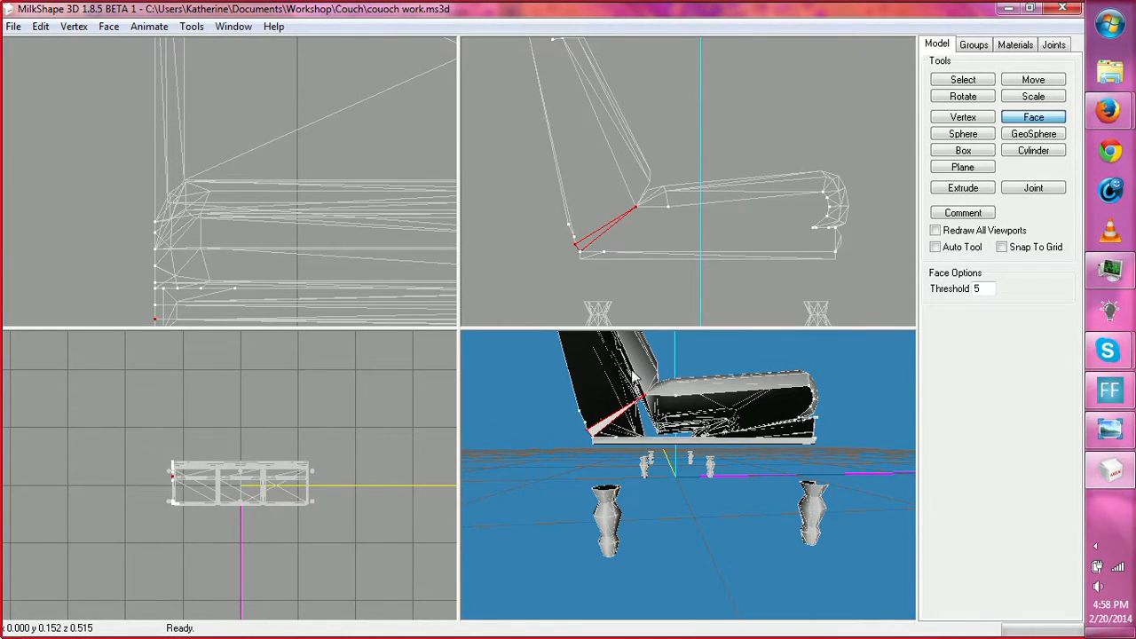
Step: Add a triangular face joining the inner seat corner to the frame's lower rear corner and the adjacent bottom edge vertex
left_click(604, 252)
left_click_drag(677, 415, 682, 433)
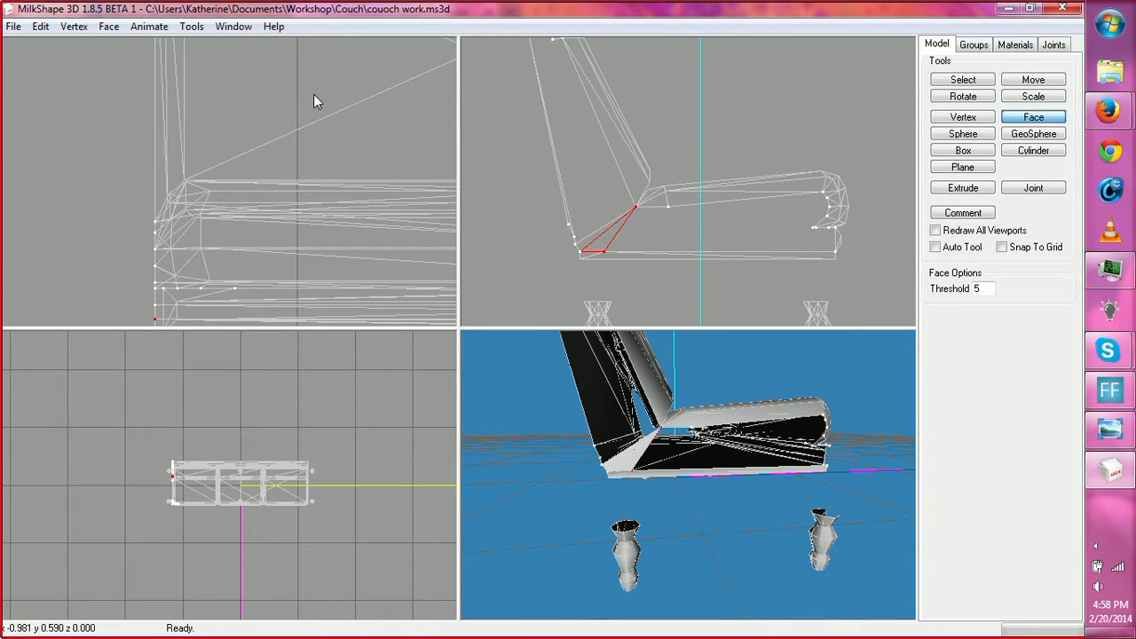
left_click(98, 30)
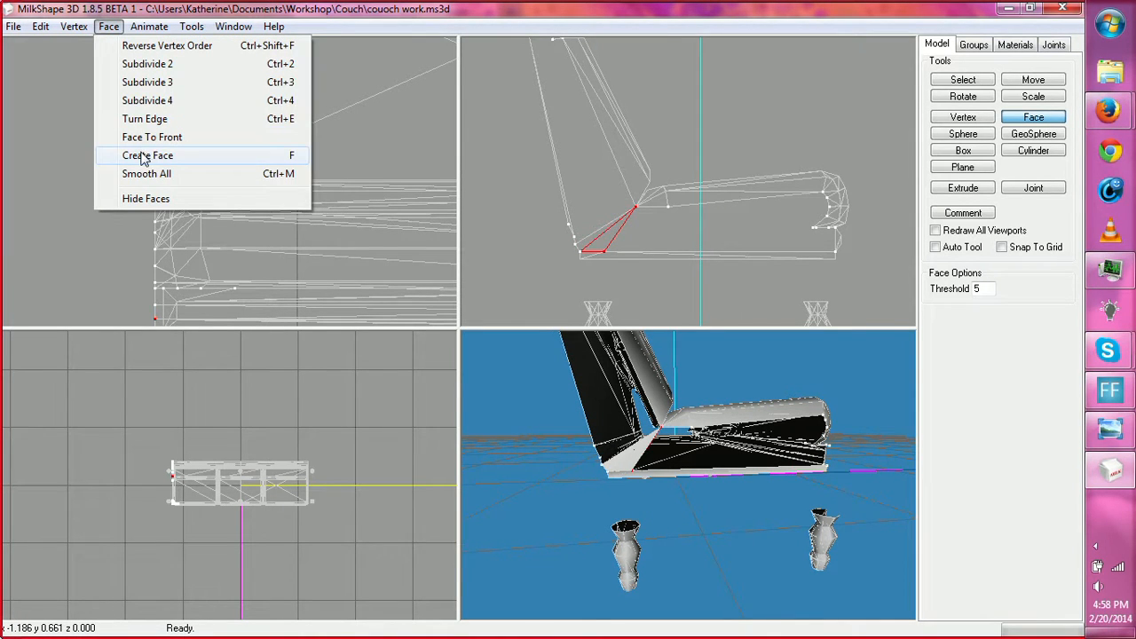
left_click(728, 268)
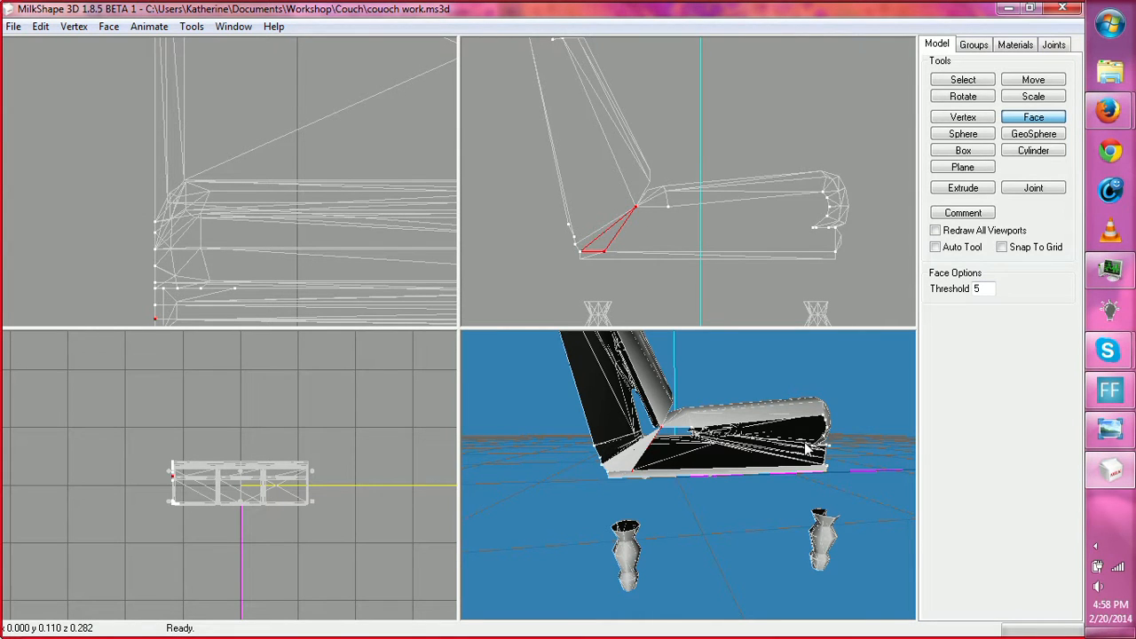
Step: Isolate the frame's upper front corner vertex below the seat cushion and move it in line with the couch's end in the front view
left_click_drag(806, 448, 732, 360)
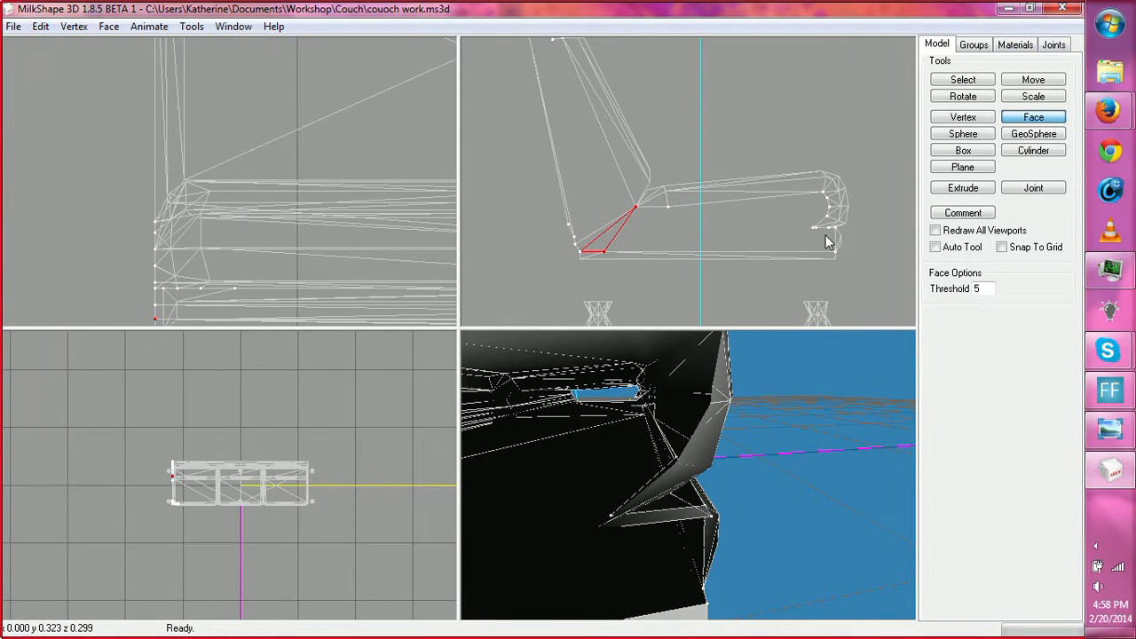
left_click(969, 81)
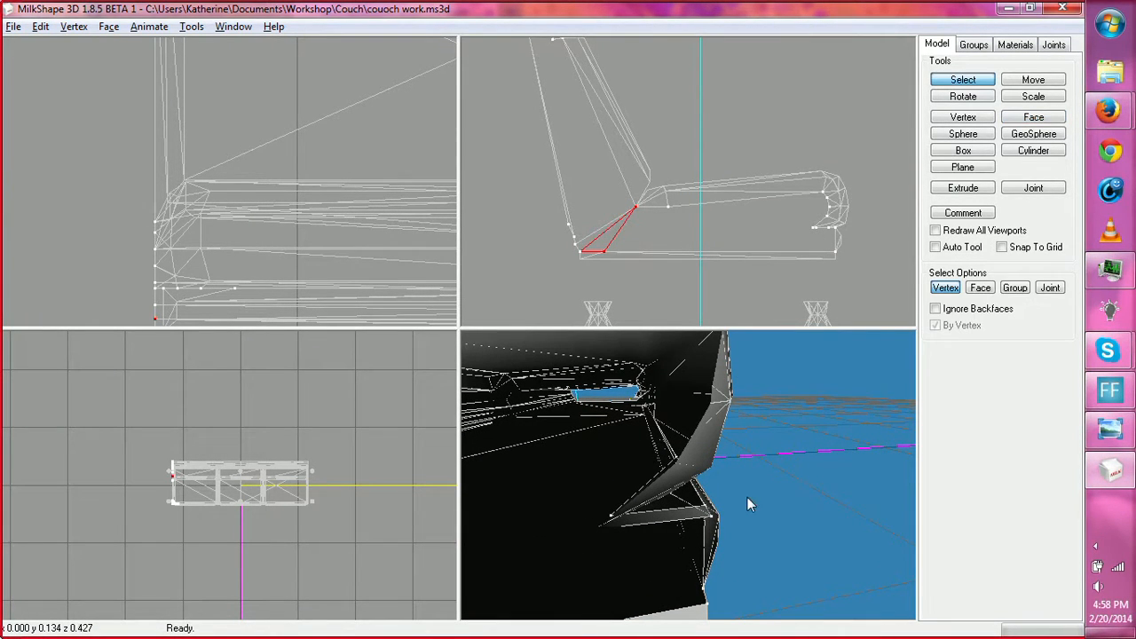
left_click(710, 514)
left_click_drag(737, 511, 735, 539, "ctrl")
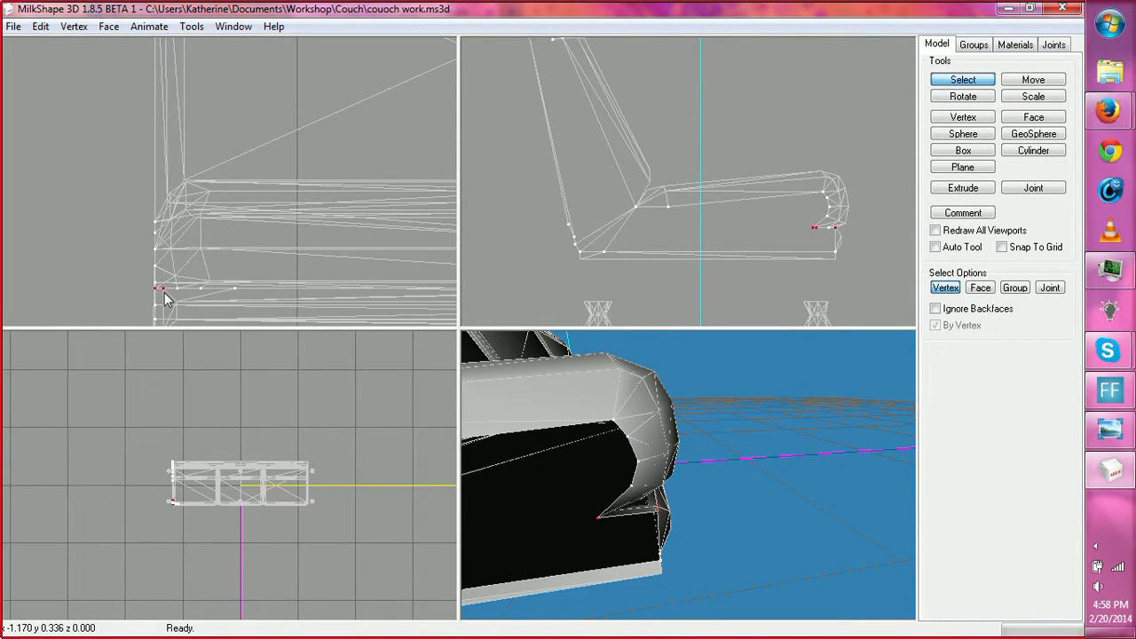
left_click(839, 232)
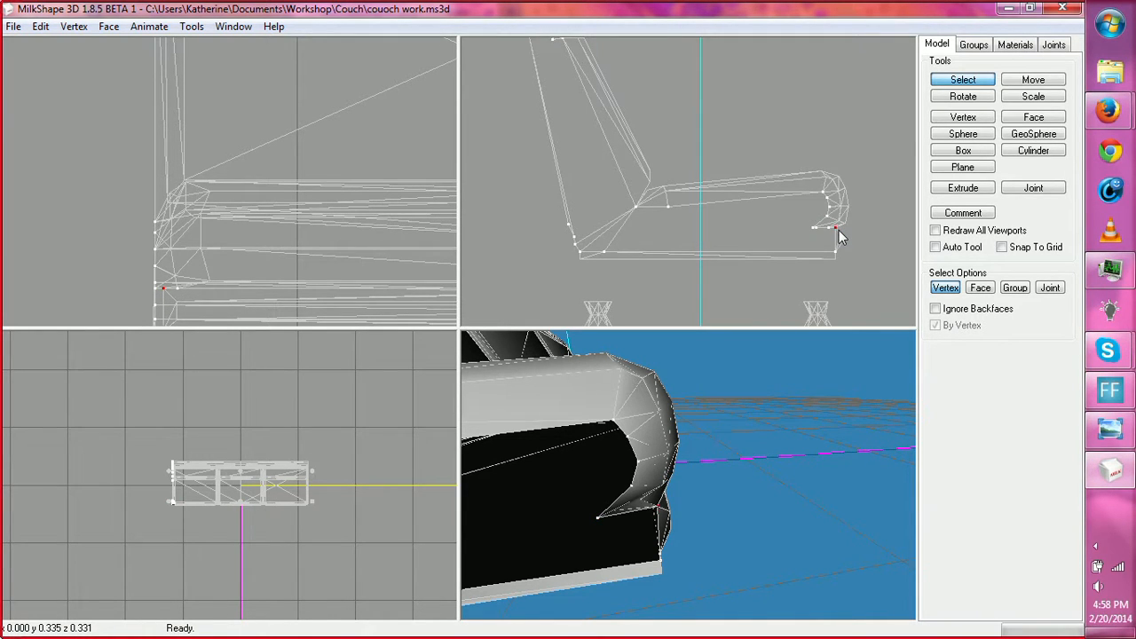
left_click(1013, 83)
left_click_drag(407, 270, 391, 275)
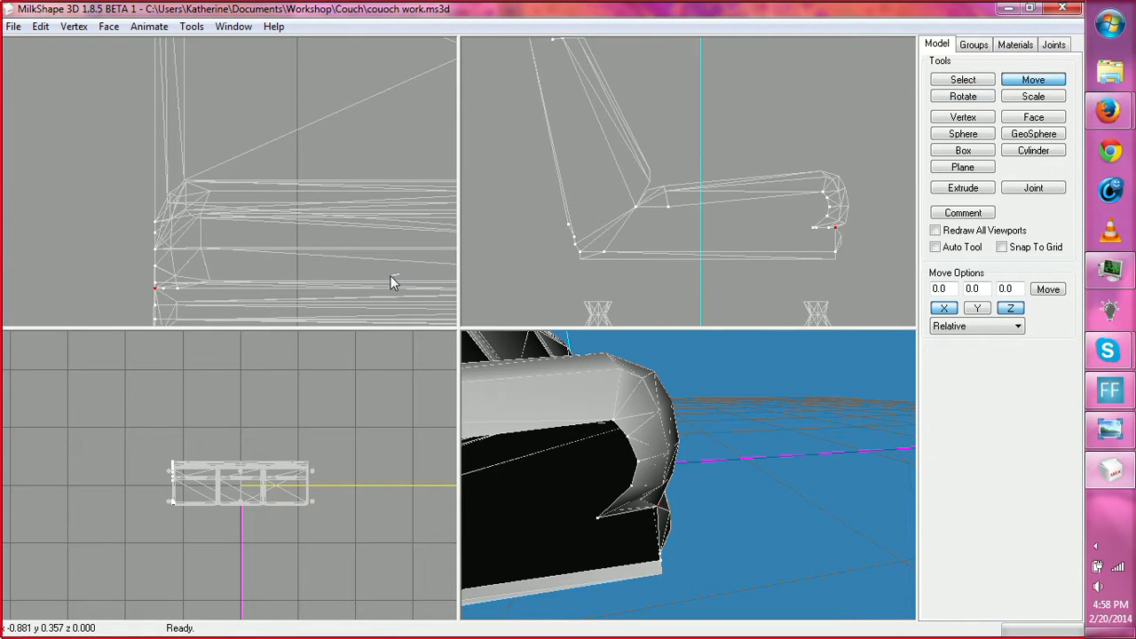
left_click_drag(642, 504, 613, 390)
right_click_drag(328, 301, 320, 246)
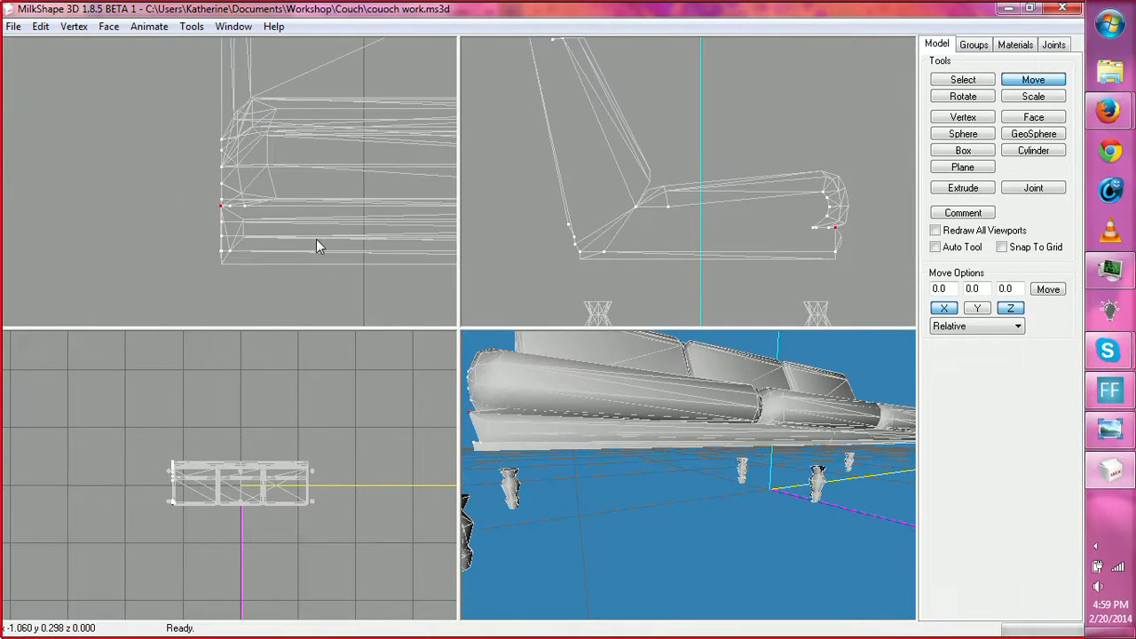
Step: Select the frame's lower front corner vertex and try to build a face between it and the upper front corner vertices
left_click(974, 84)
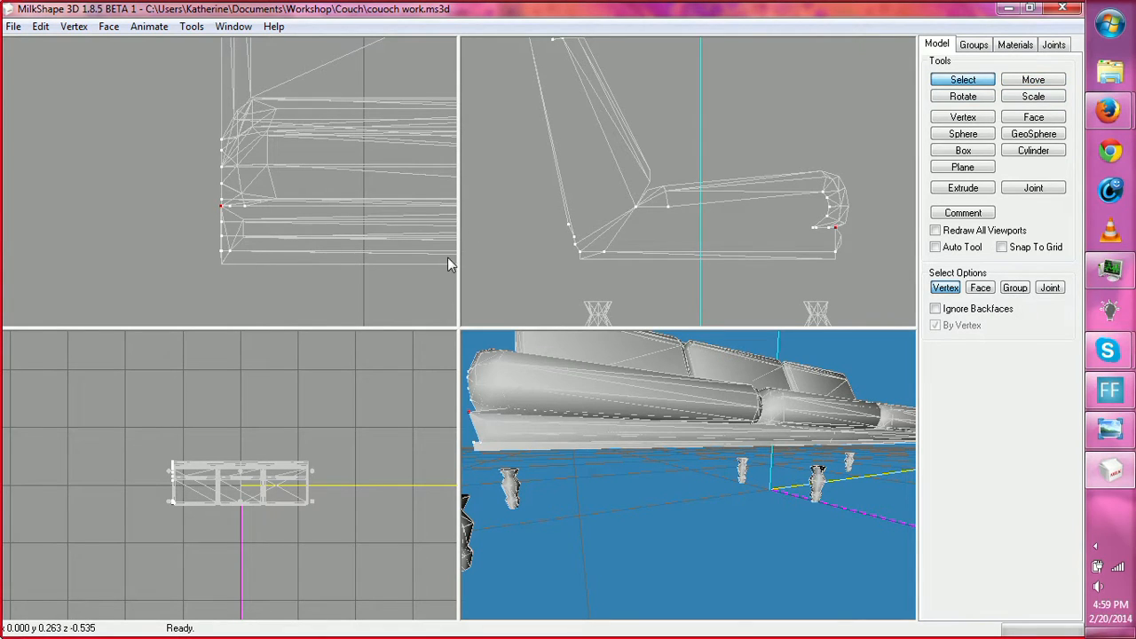
left_click_drag(832, 248, 839, 258)
left_click_drag(691, 568, 745, 497)
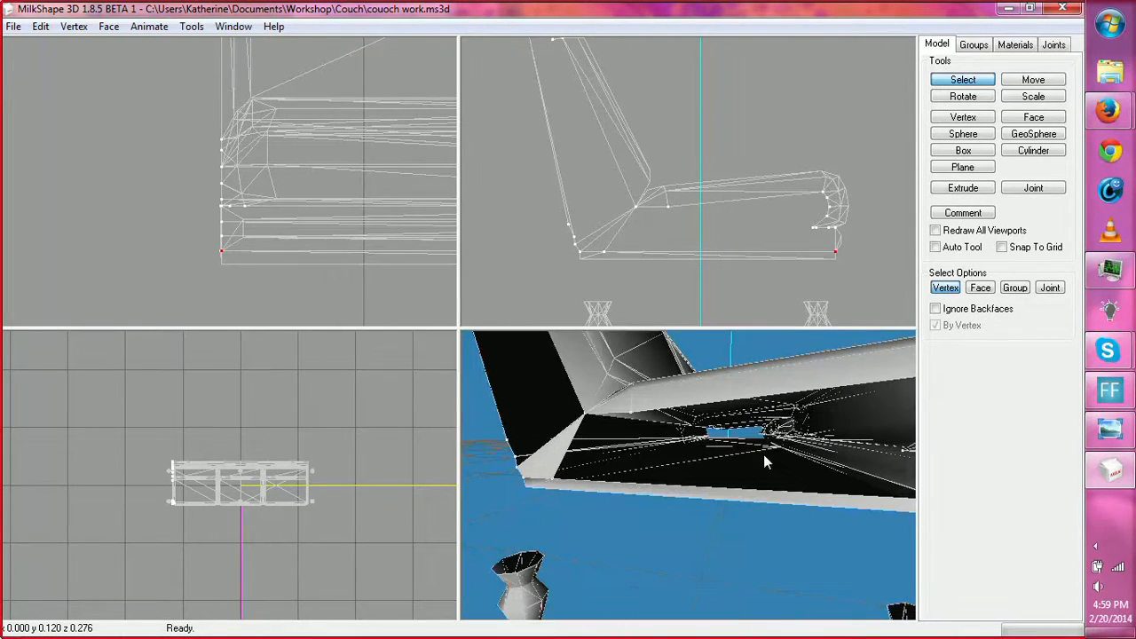
left_click(1006, 119)
left_click_drag(850, 234, 823, 235, "ctrl")
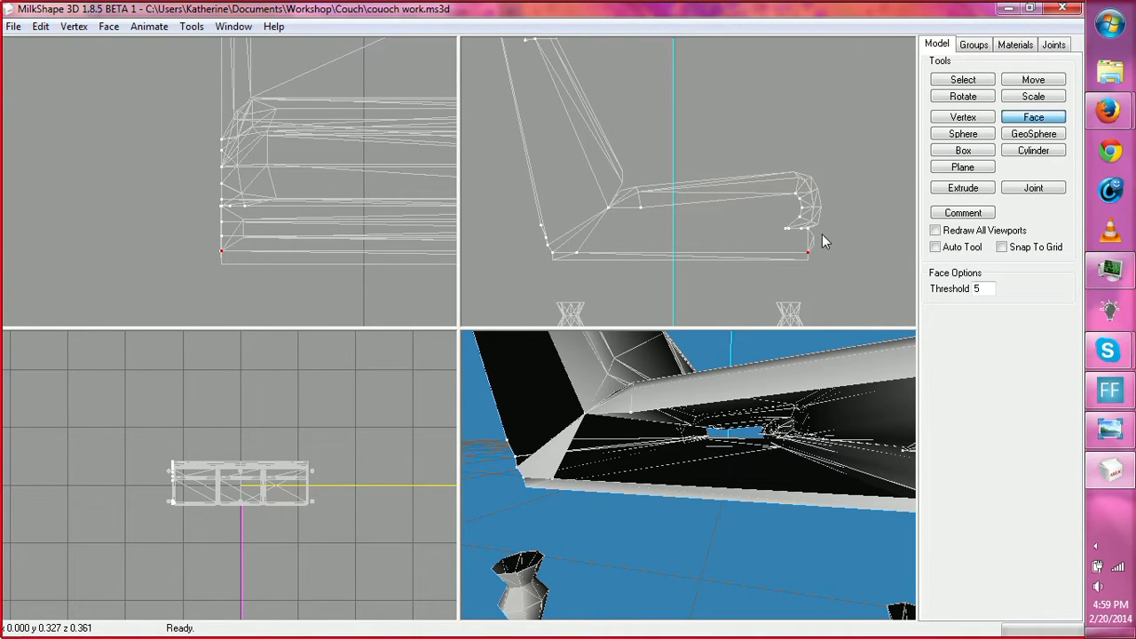
left_click(801, 229)
left_click(807, 253)
left_click(809, 229)
mouse_move(809, 432)
left_mouse_down()
mouse_move(756, 426)
mouse_move(791, 454)
mouse_move(756, 458)
mouse_move(803, 421)
left_mouse_up()
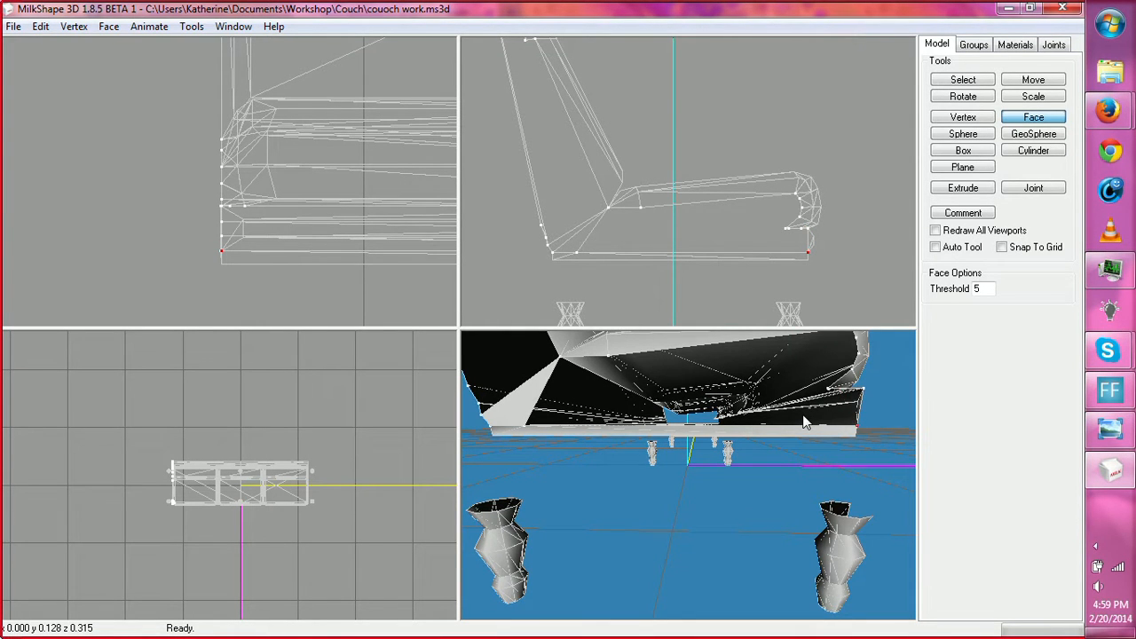
left_click_drag(811, 426, 756, 442)
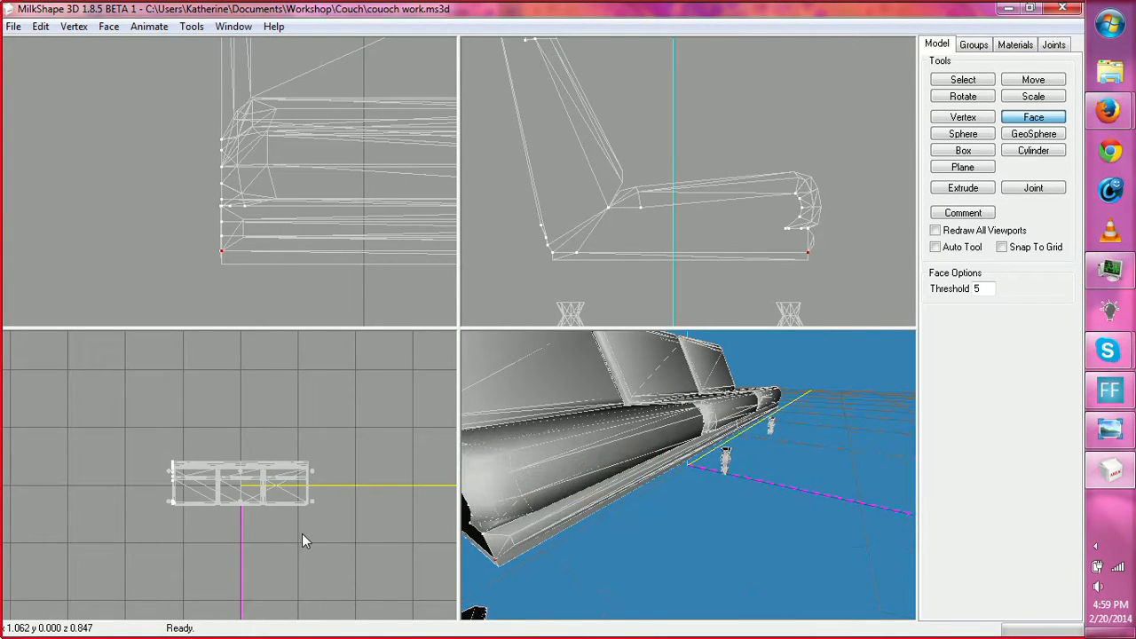
Step: Select the vertices at the seat cushion's front underside one at a time to compare their positions across the views
scroll(300, 533, "up", 5)
scroll(300, 533, "up", 5)
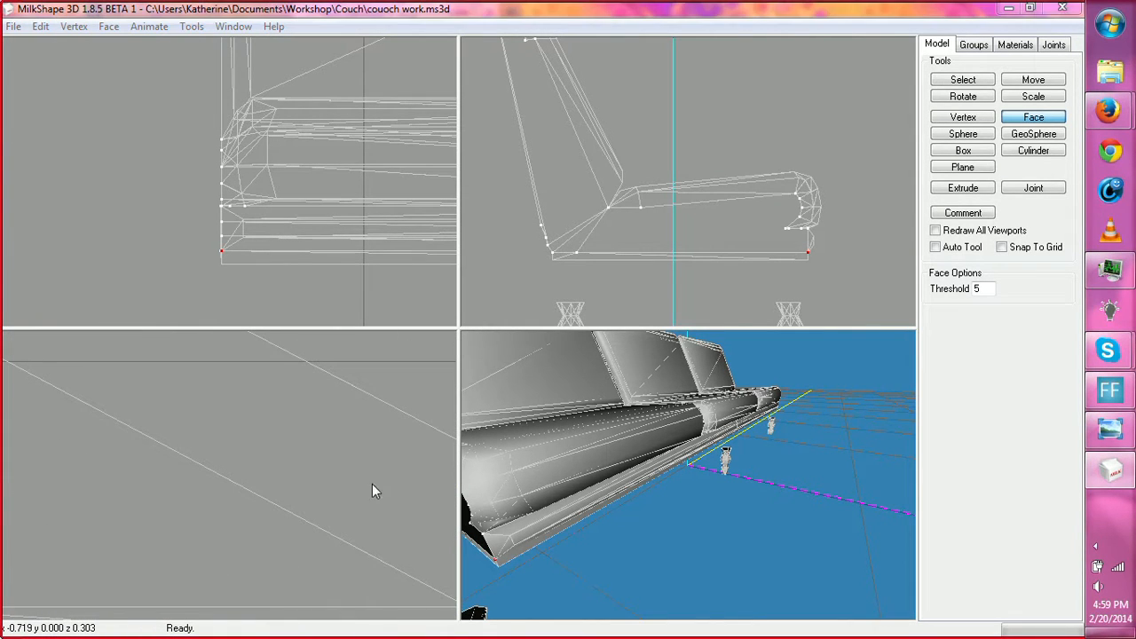
scroll(165, 518, "down", 5)
scroll(286, 489, "up", 6)
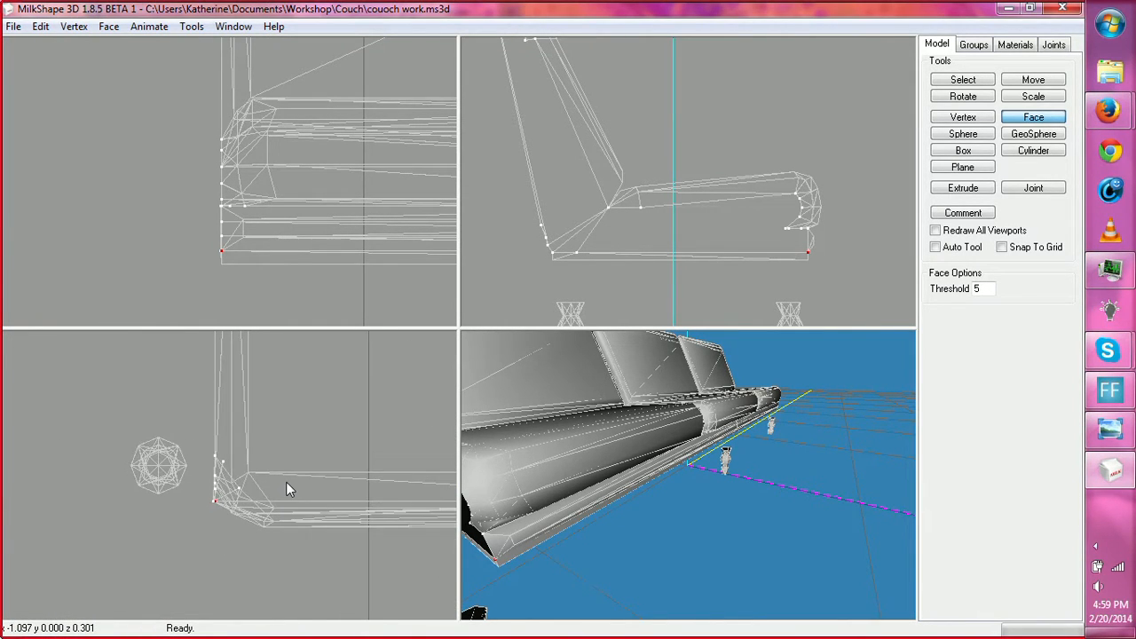
scroll(286, 488, "up", 5)
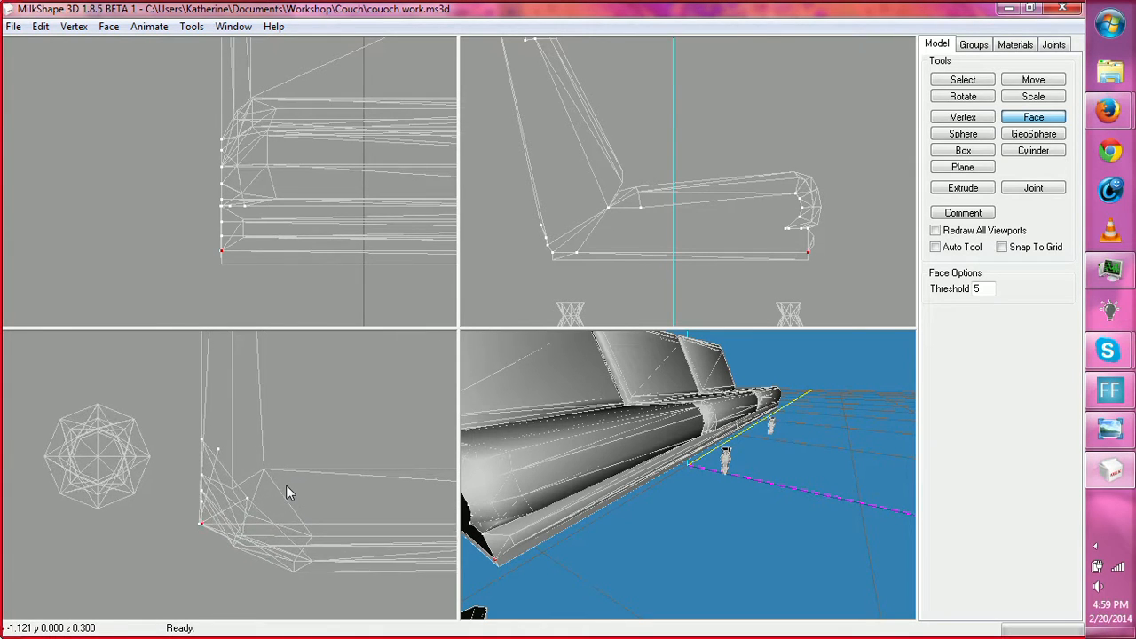
scroll(286, 493, "up", 2)
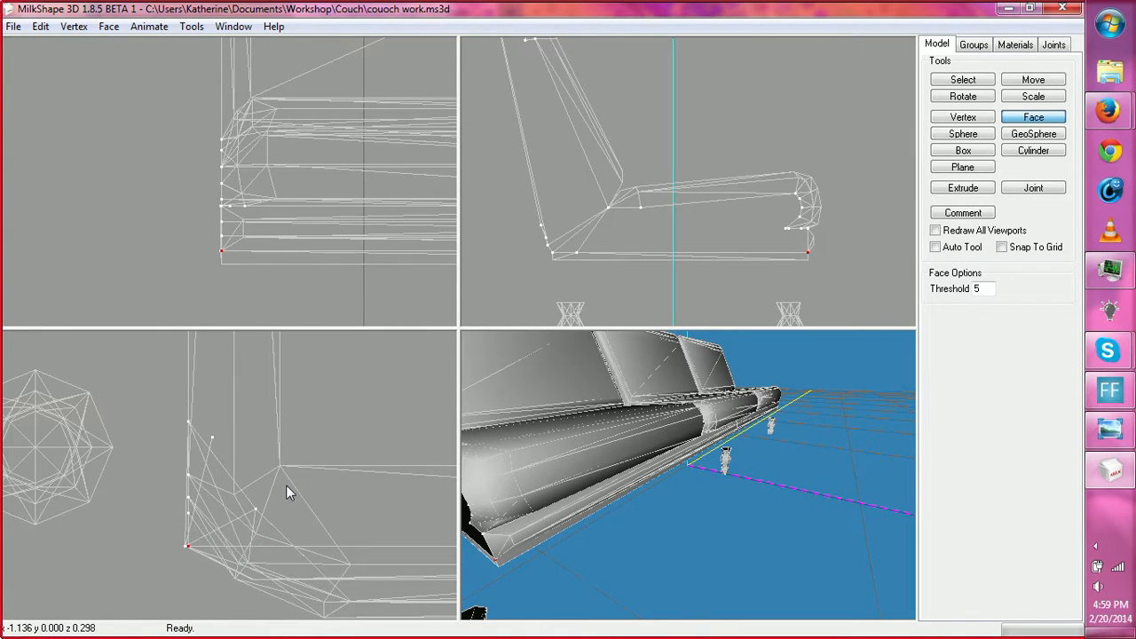
left_click(959, 82)
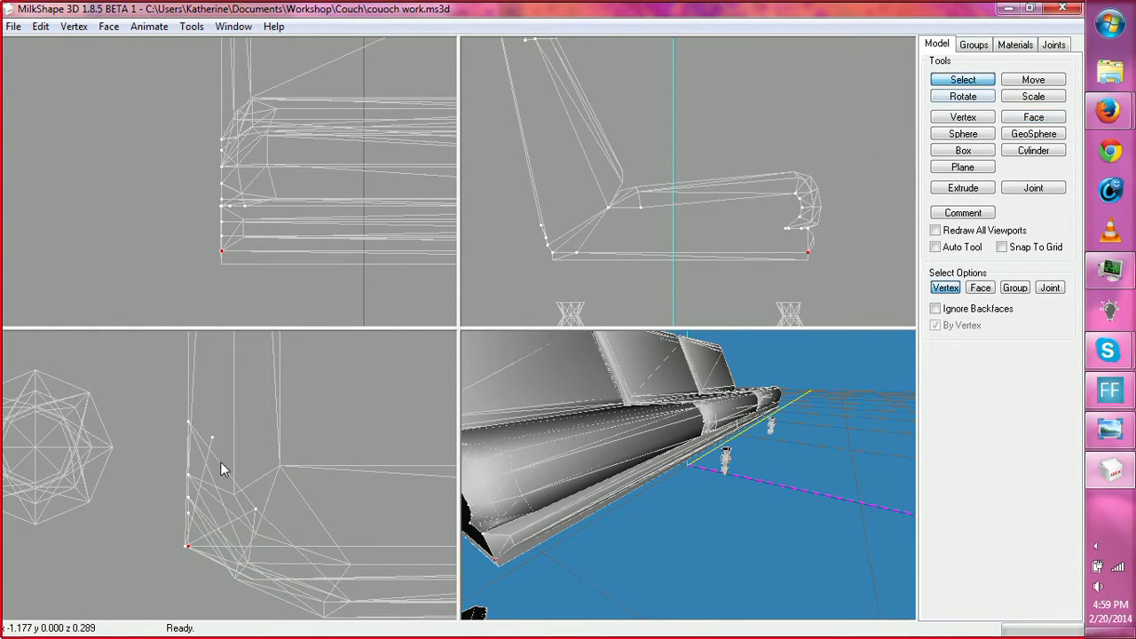
left_click_drag(520, 522, 658, 481)
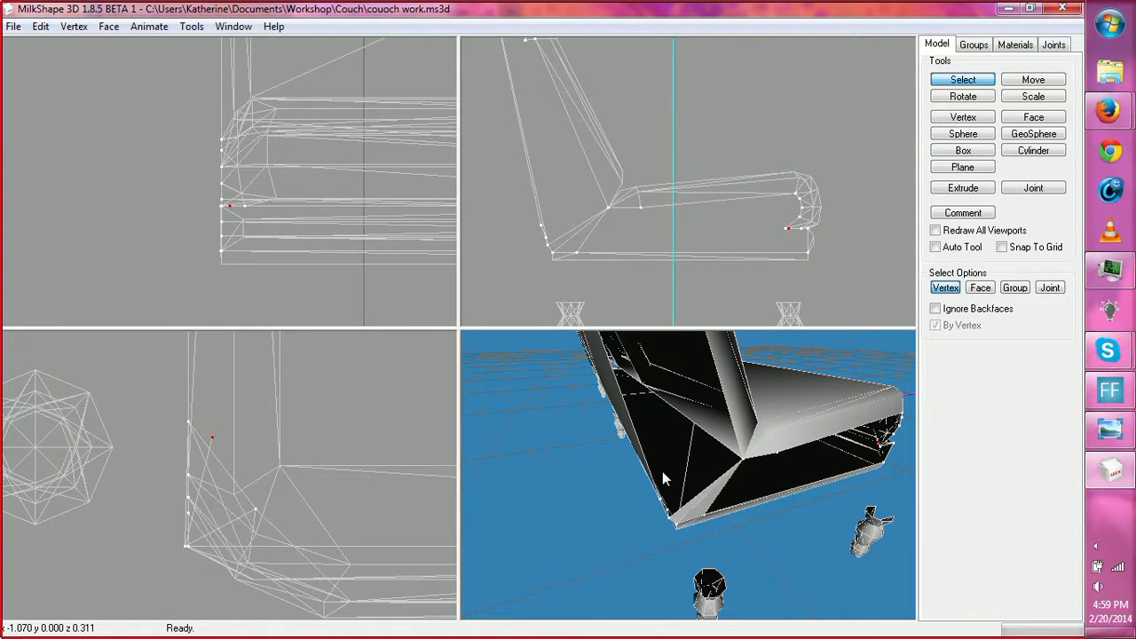
left_click_drag(821, 493, 743, 428)
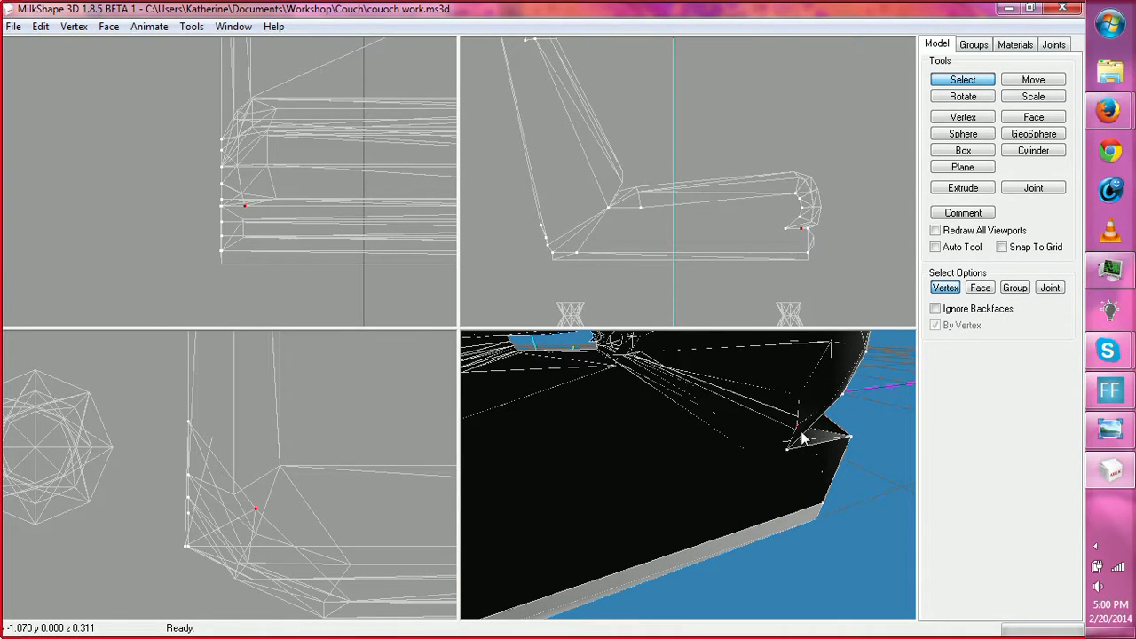
left_click_drag(803, 437, 702, 515)
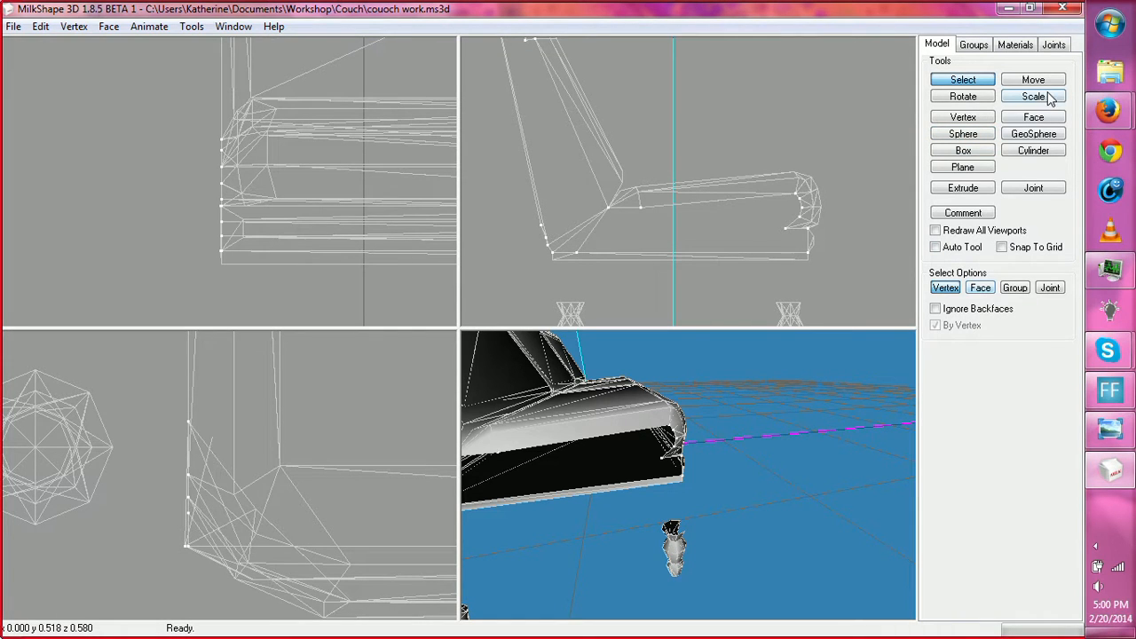
Step: Build a triangular face joining the frame's lower and upper front corners to the inner vertex under the cushion's front lip
left_click(1035, 119)
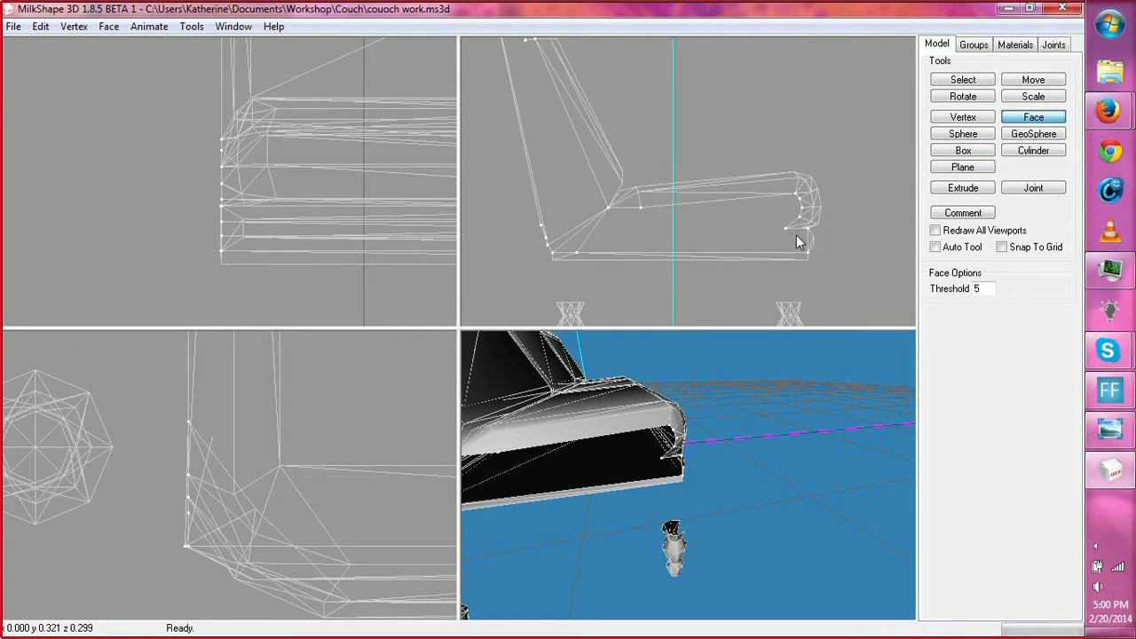
left_click(808, 251)
left_click(808, 231)
left_click(785, 229)
left_click_drag(808, 335, 755, 338)
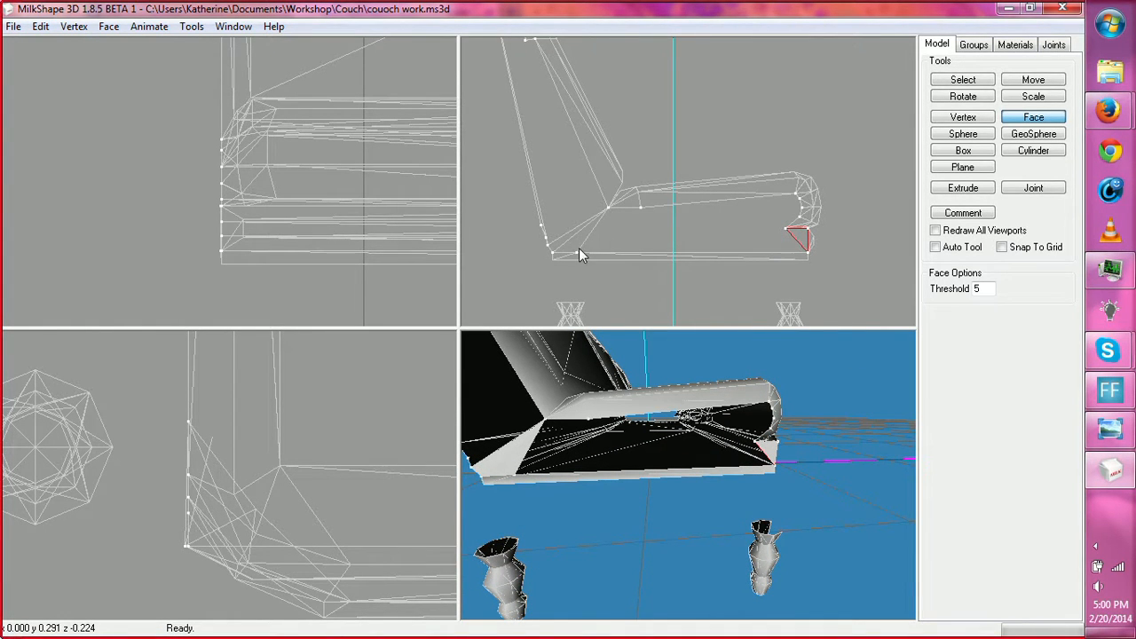
Step: Build end faces from the front corner and cushion lip to the rear bottom vertex, and from there to the two rear seat vertices
left_click(807, 252)
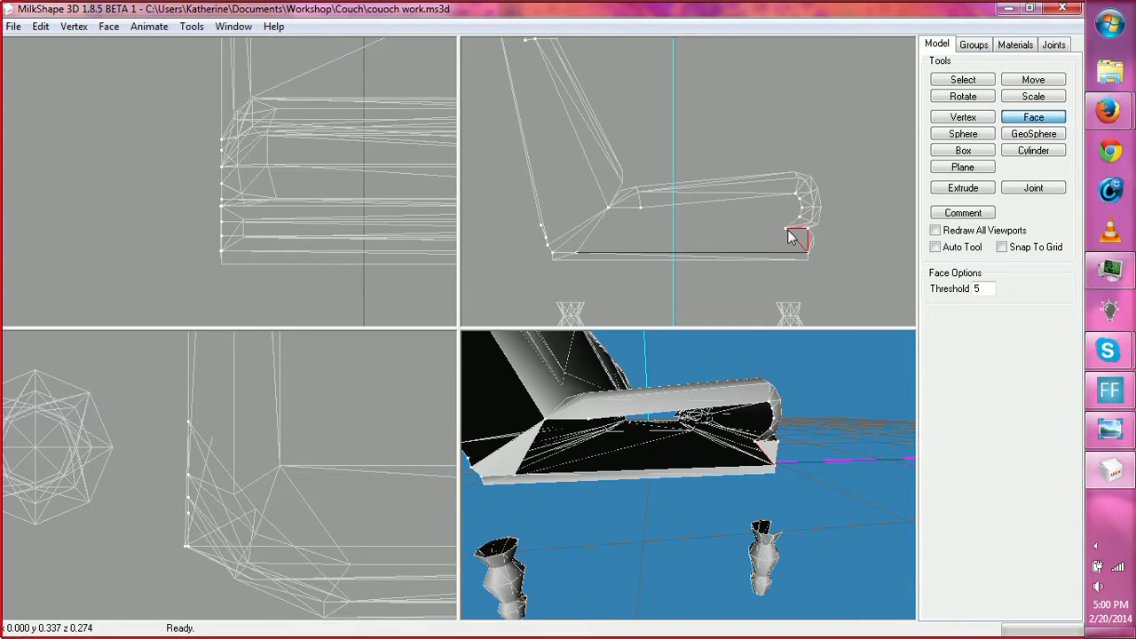
left_click(786, 230)
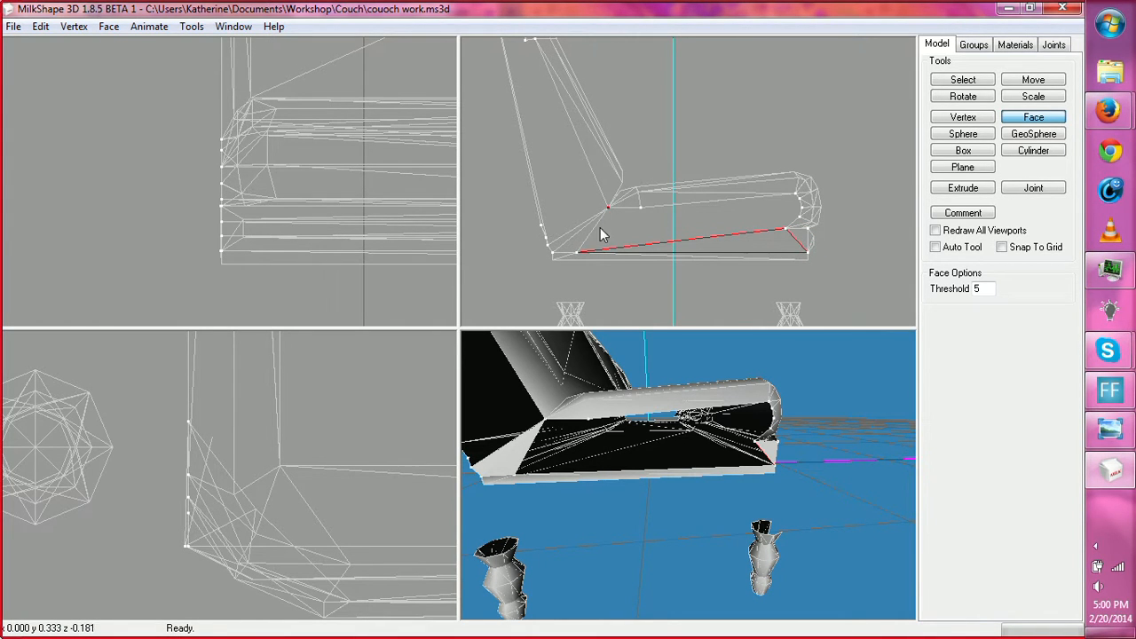
left_click(578, 252)
left_click(639, 208)
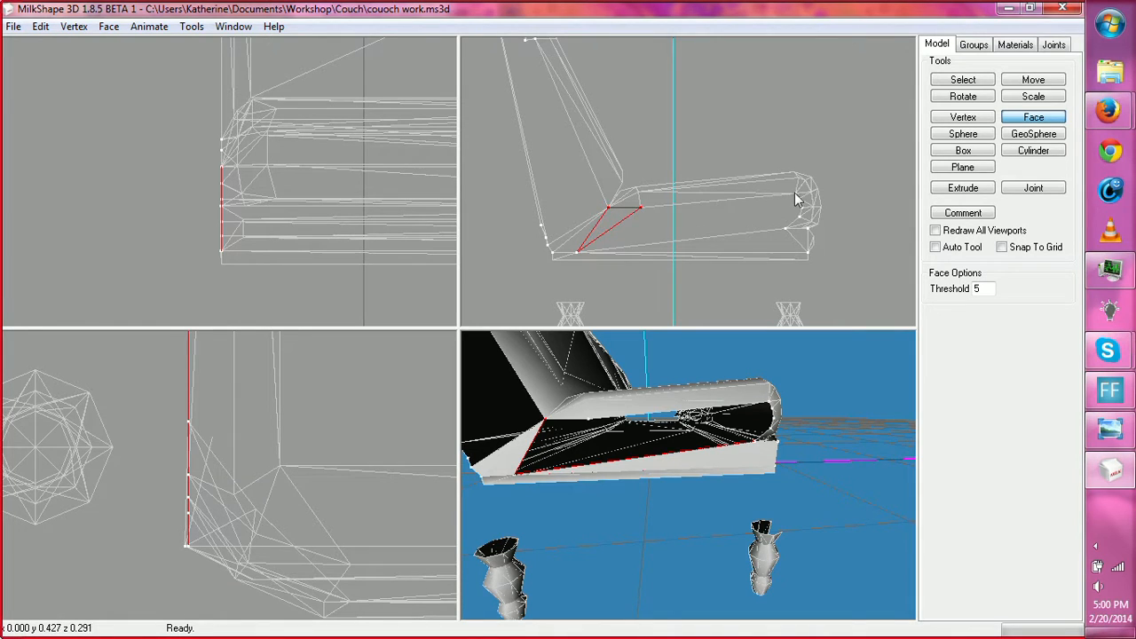
Step: Build two small triangular faces closing the inside of the cushion's curved front edge down to the inner lip vertex
left_click(786, 228)
left_click(799, 217)
key("ctrl+z")
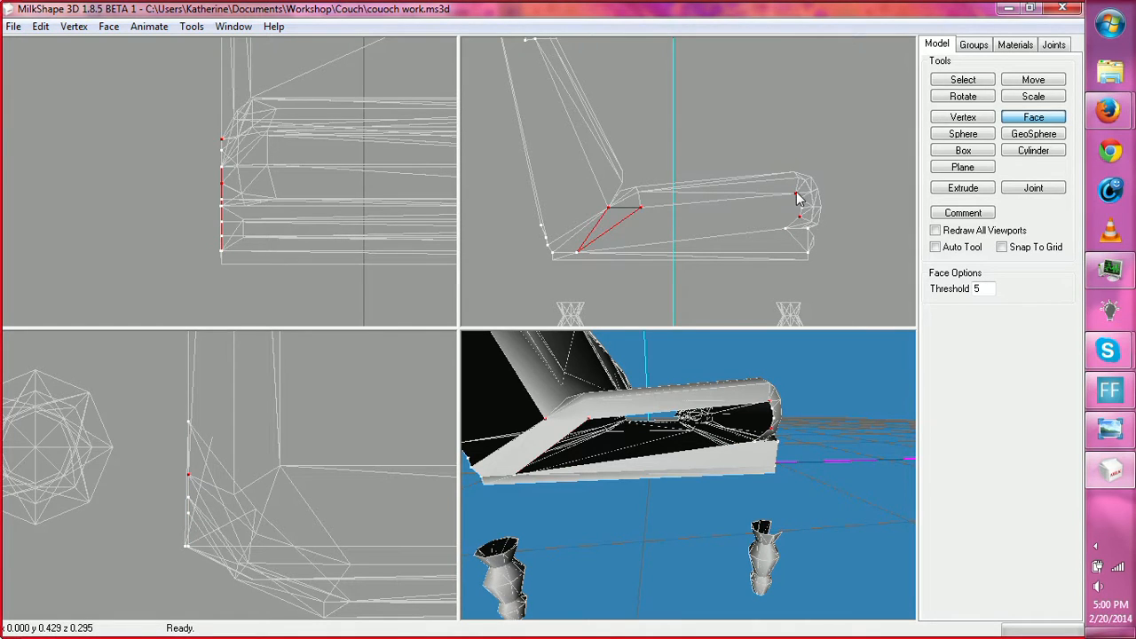
left_click(796, 193)
left_click(800, 198)
left_click_drag(794, 190, 808, 233)
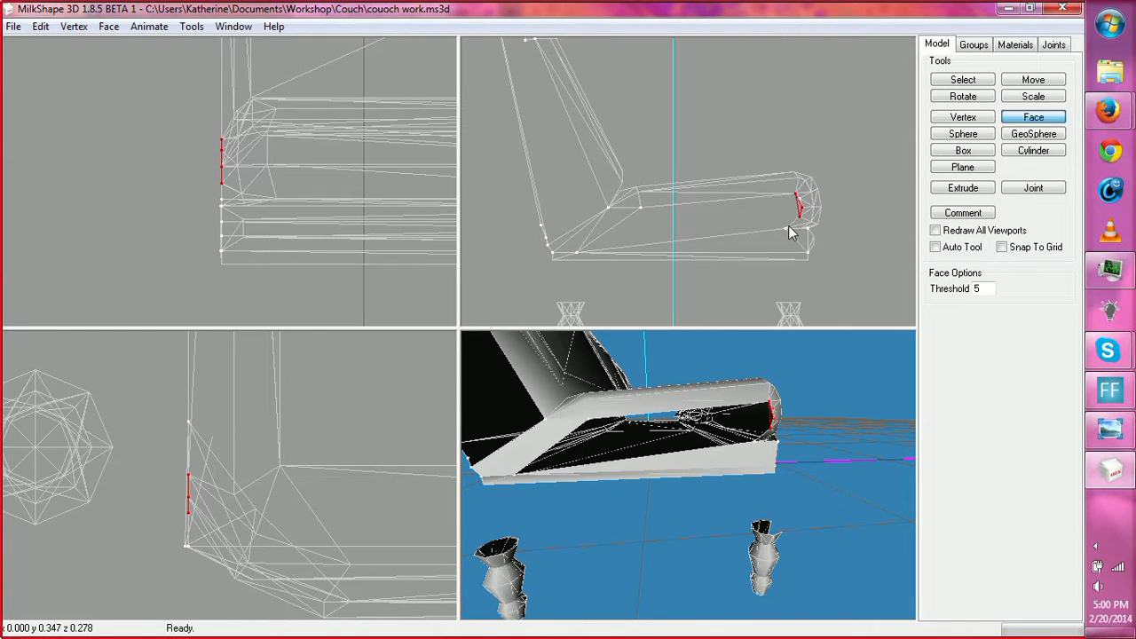
left_click(786, 228)
left_click_drag(821, 355, 813, 365)
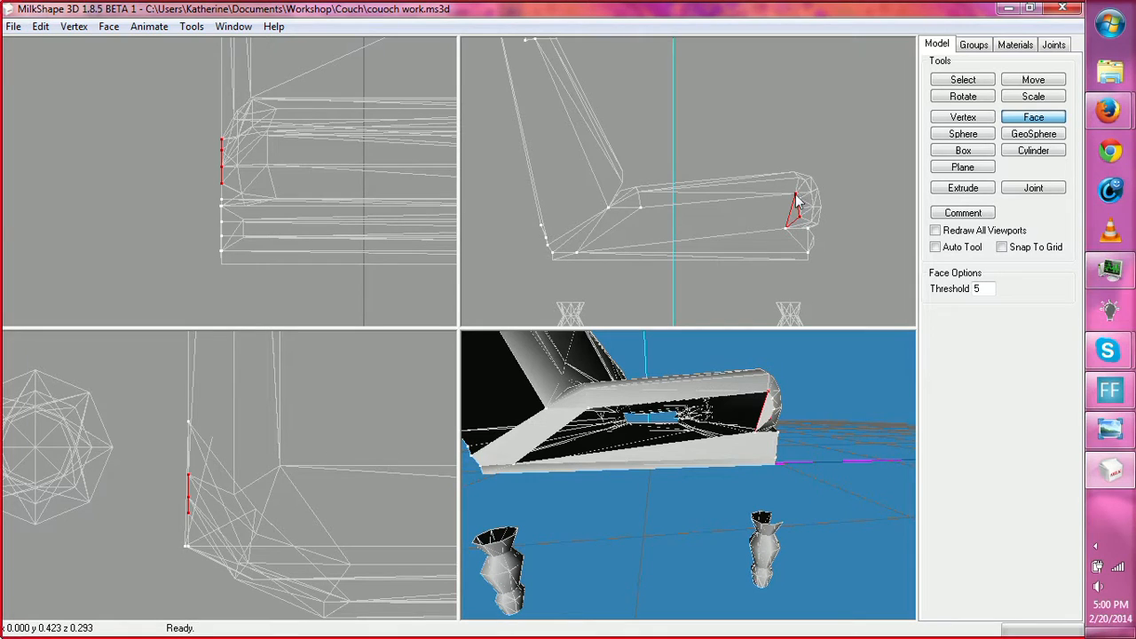
Step: Fill the remaining side opening with two triangular faces between the seat underside, rear bottom vertex and cushion front
left_click(639, 209)
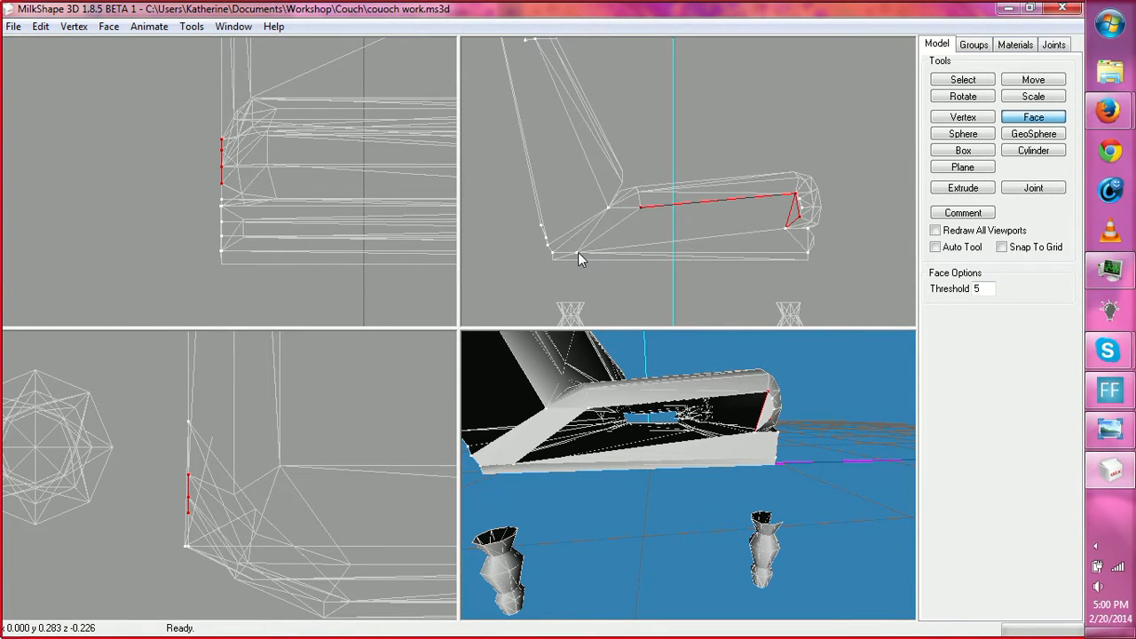
left_click(577, 252)
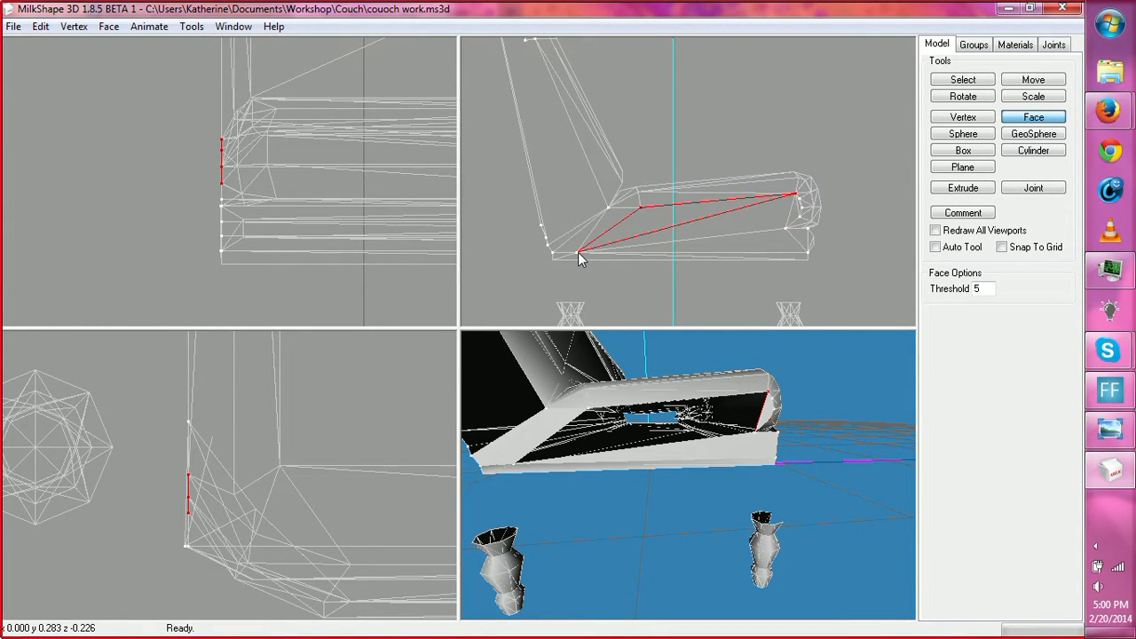
left_click(786, 230)
left_click(796, 195)
left_click_drag(779, 379, 604, 465)
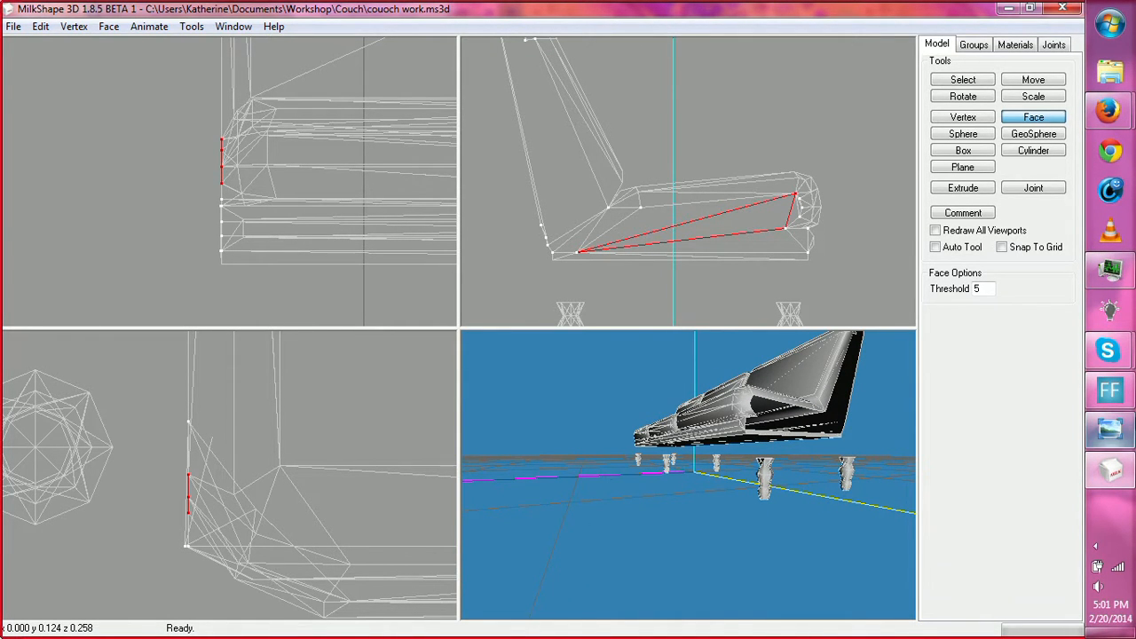
Step: Examine the couch photo in Windows Photo Viewer and the sofa image results in Firefox, and return to MilkShape 3D
left_click(1110, 430)
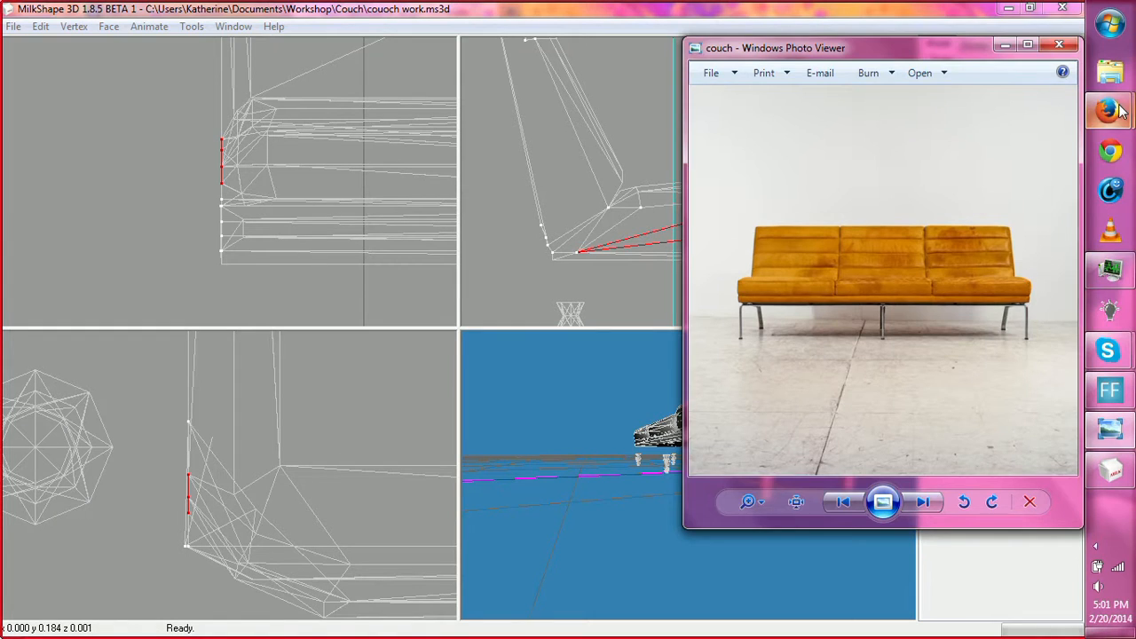
mouse_move(1109, 111)
left_click(976, 222)
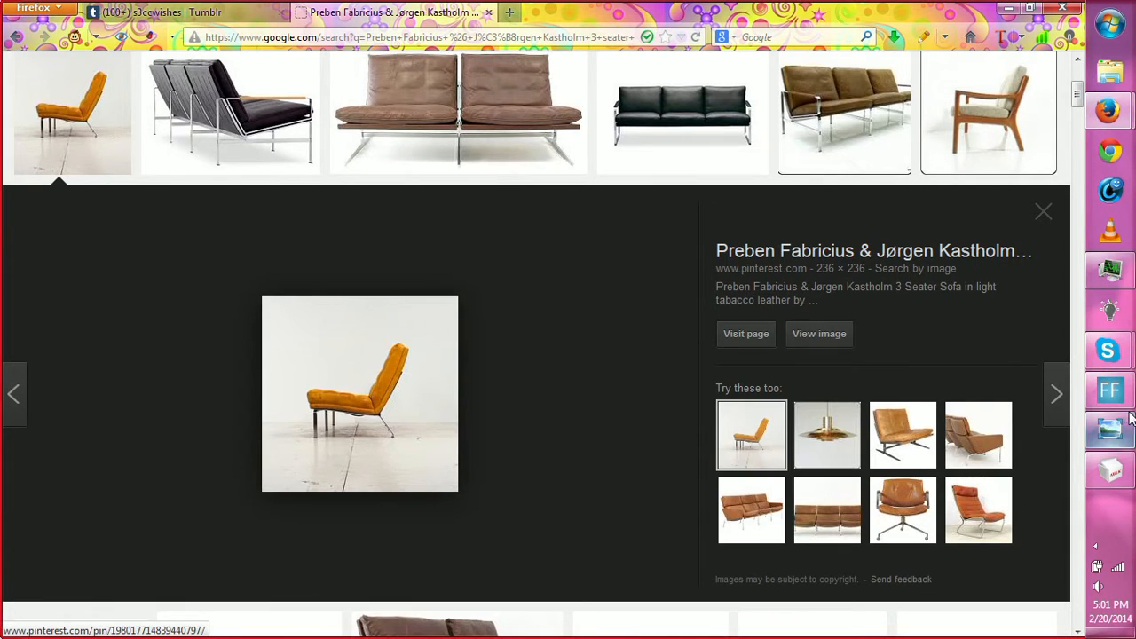
left_click(1108, 469)
left_click_drag(528, 493, 698, 477)
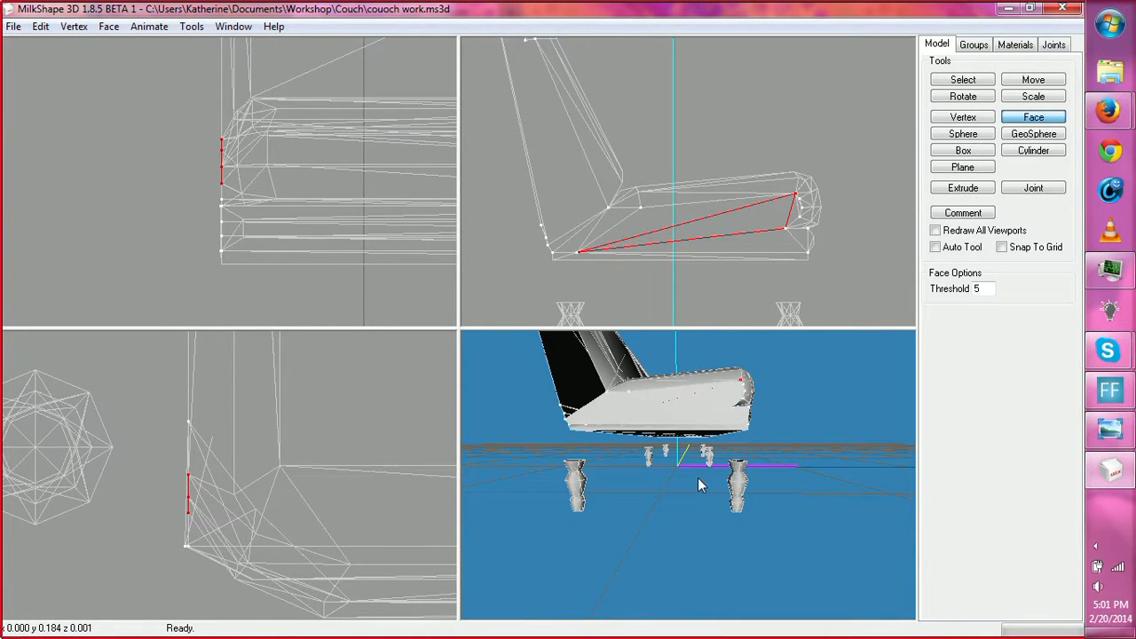
Step: Undo the newly built faces on the couch's end, back to the open side below the seat cushion
left_click(765, 249)
left_click(765, 250)
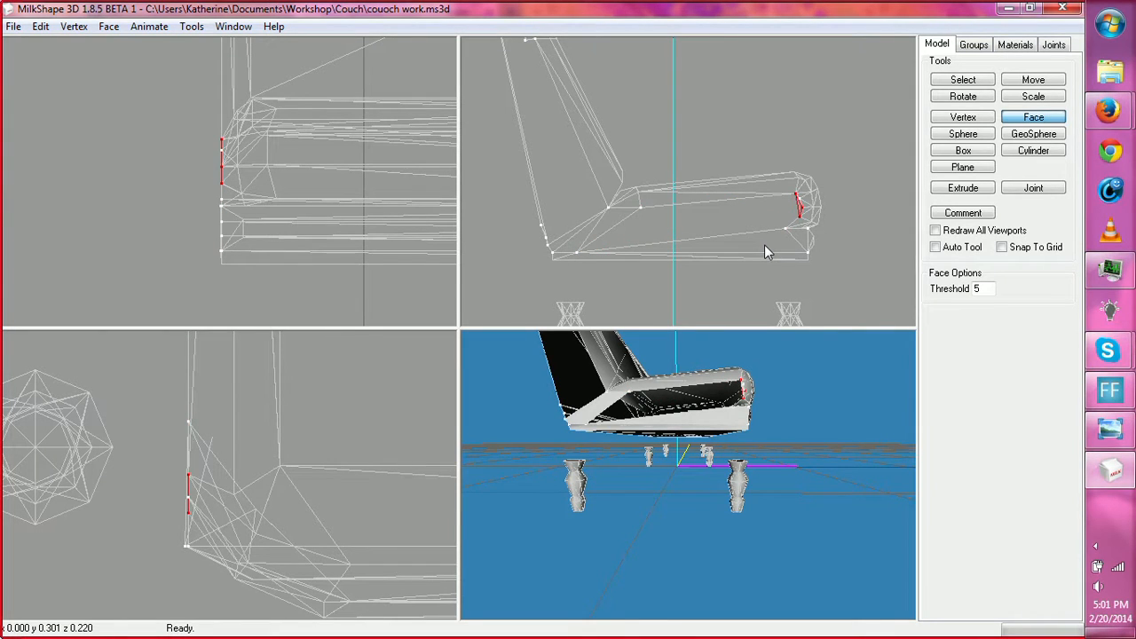
left_click(765, 250)
left_click(765, 249)
left_click(765, 250)
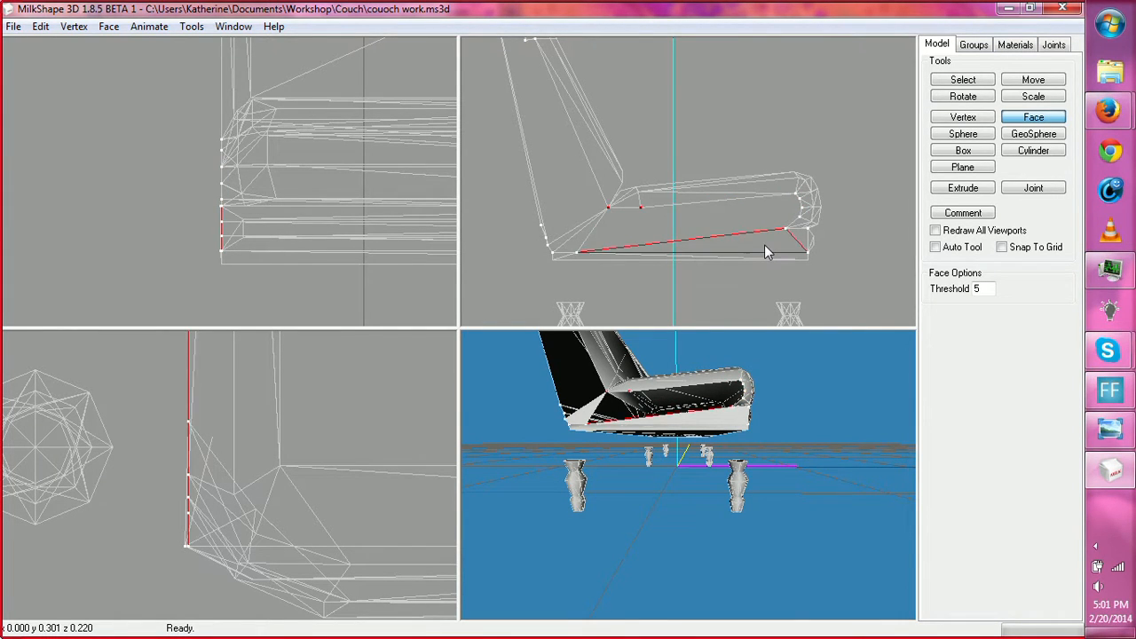
left_click(766, 249)
left_click(766, 249)
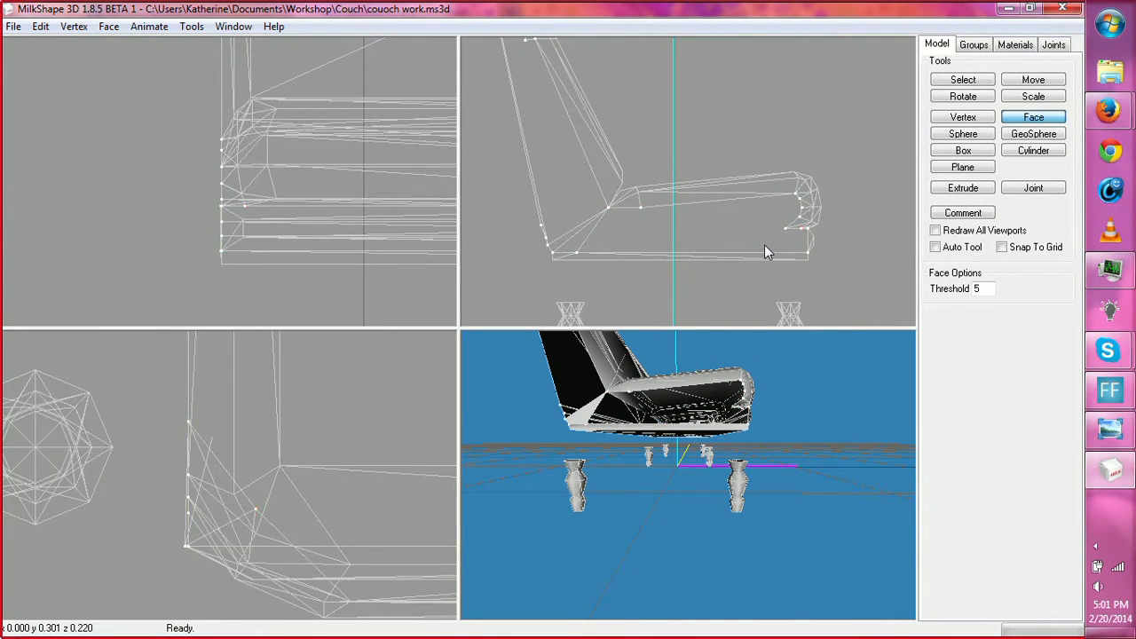
left_click(767, 252)
left_click(765, 249)
left_click_drag(741, 484, 670, 483)
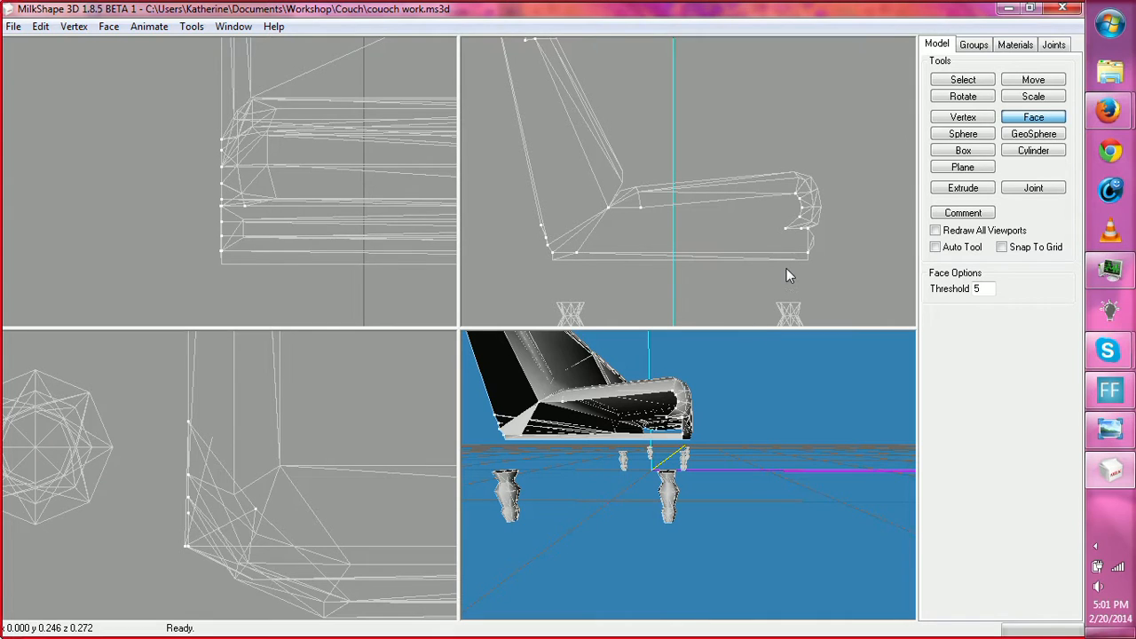
Step: Select faces by vertex around the seat's open end to examine the surrounding geometry, and clear the selection
left_click(971, 98)
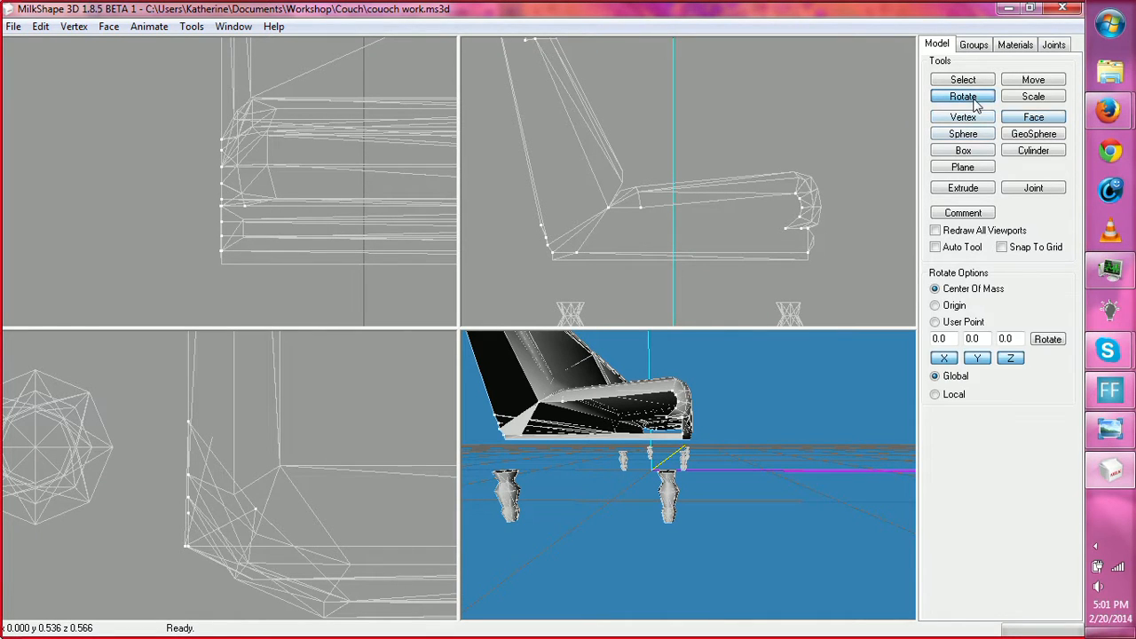
left_click(967, 82)
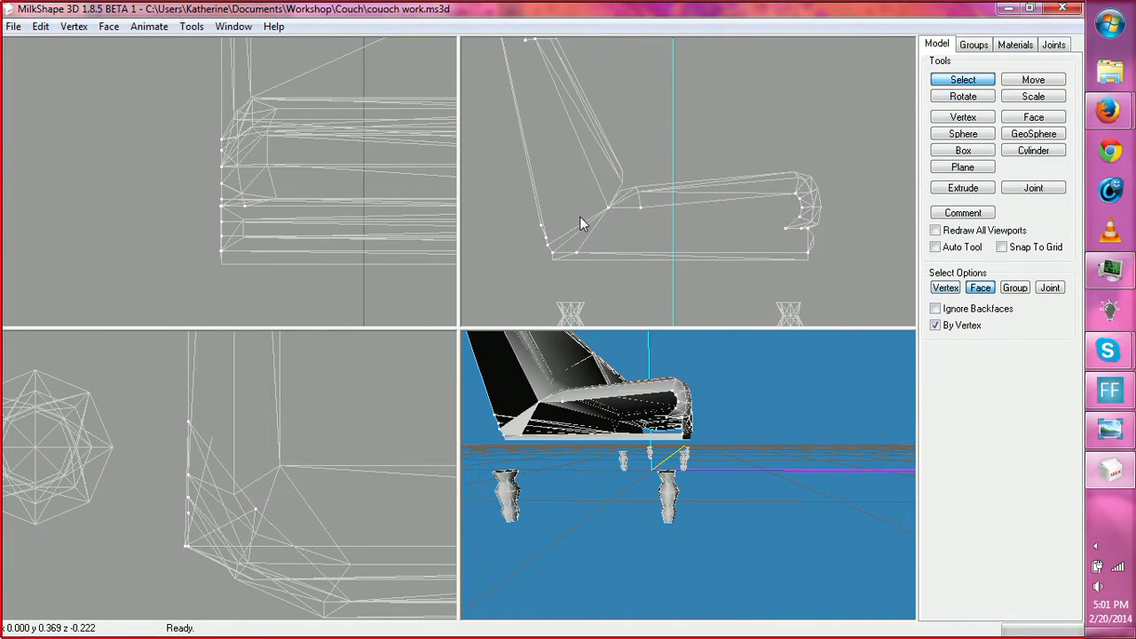
left_click_drag(570, 231, 603, 260)
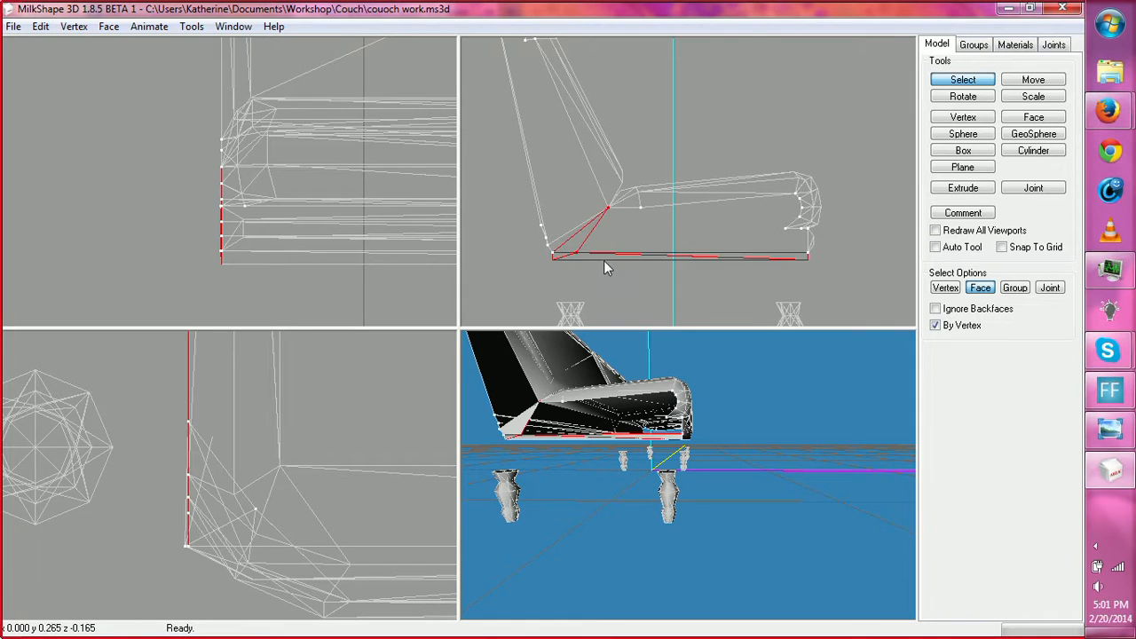
left_click(604, 256)
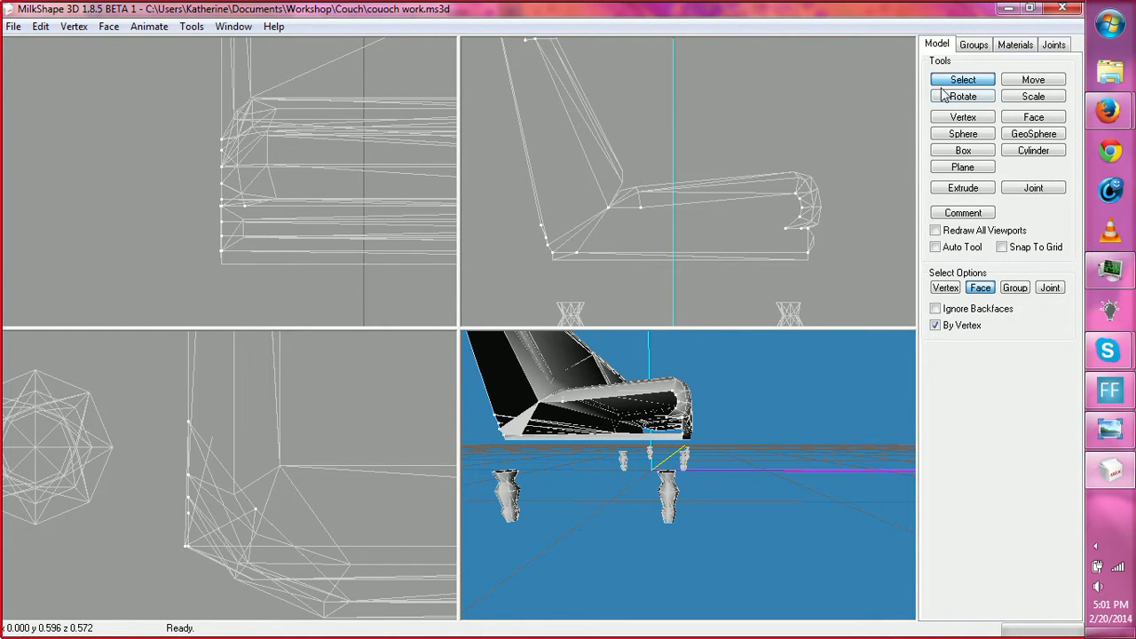
left_click_drag(626, 148, 868, 296)
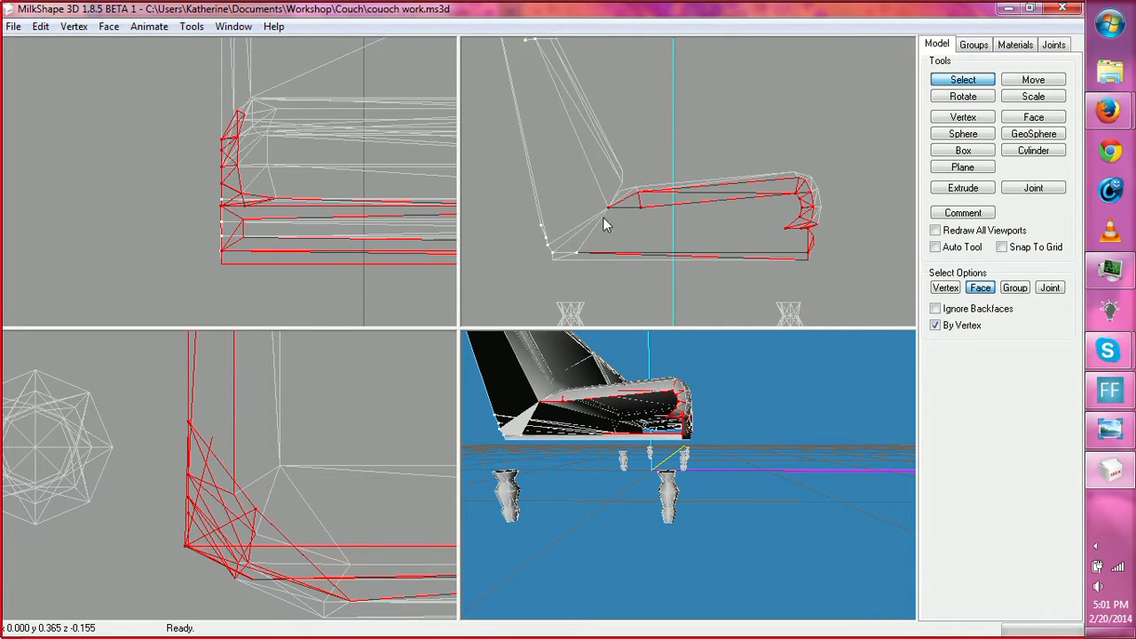
left_click_drag(523, 517, 571, 520)
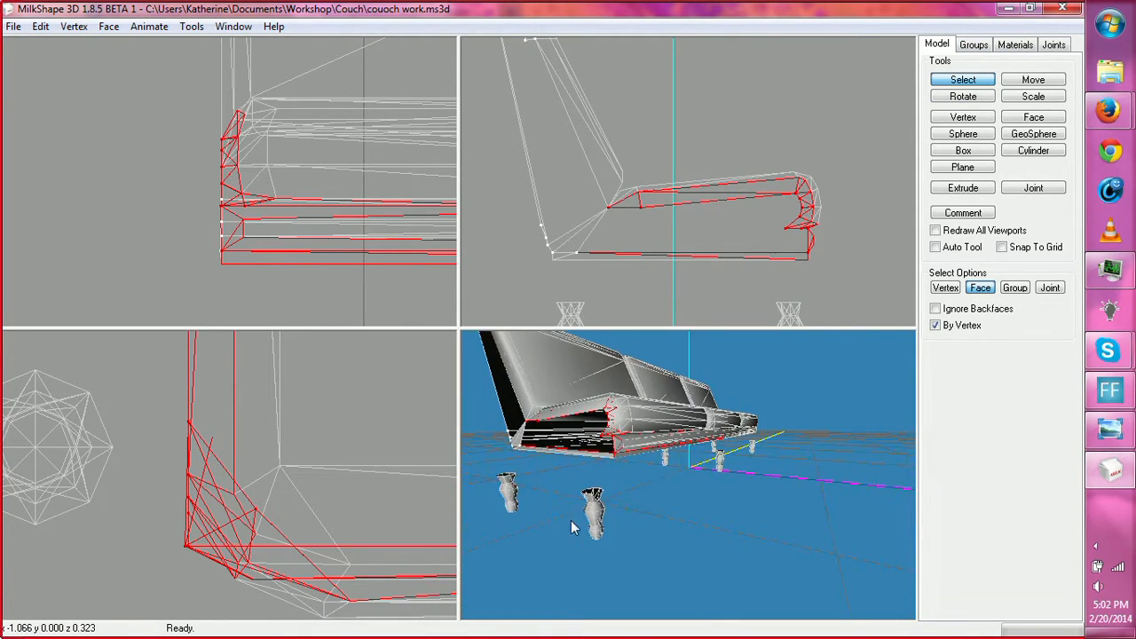
left_click(781, 226)
Step: Toggle the cushion group's visibility off and on, and hide the Regroup01 group to isolate the cushions
left_click(974, 44)
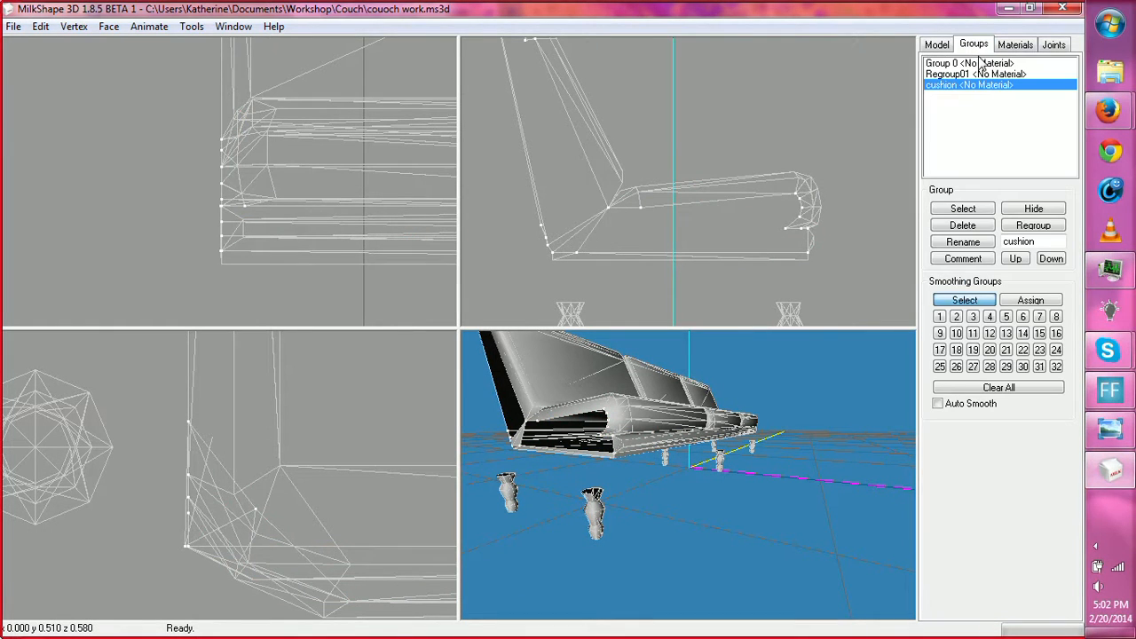
left_click(1035, 209)
left_click(1040, 210)
left_click(982, 76)
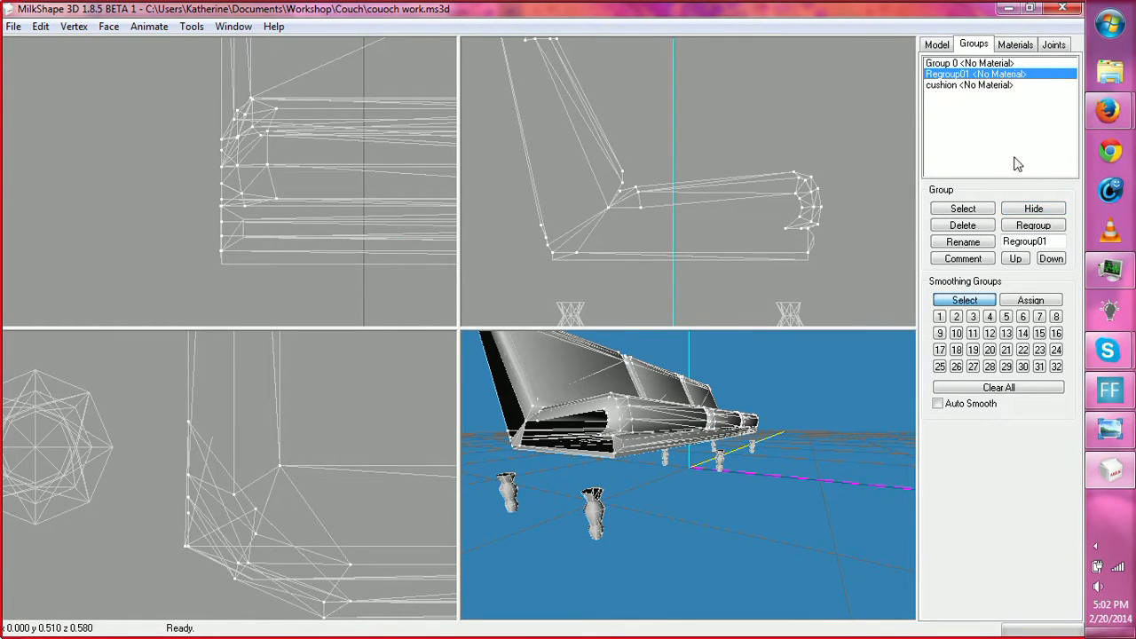
left_click(1031, 208)
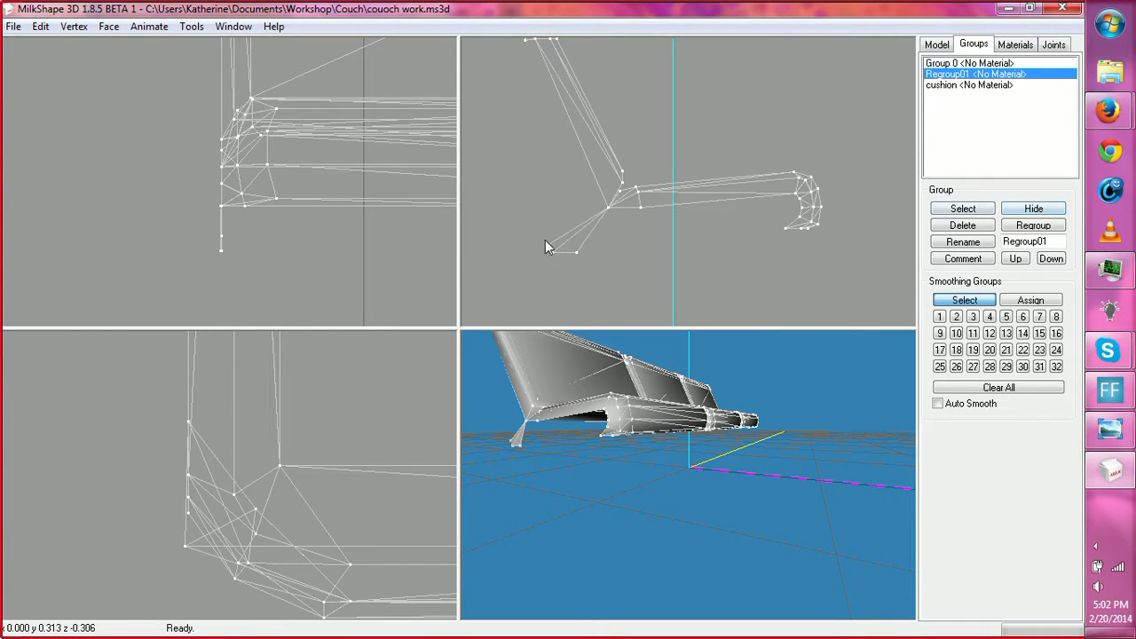
Step: Delete the leftover vertices below the rear of the seat cushion and show the Regroup01 group again
left_click_drag(545, 240, 603, 302)
key("Delete")
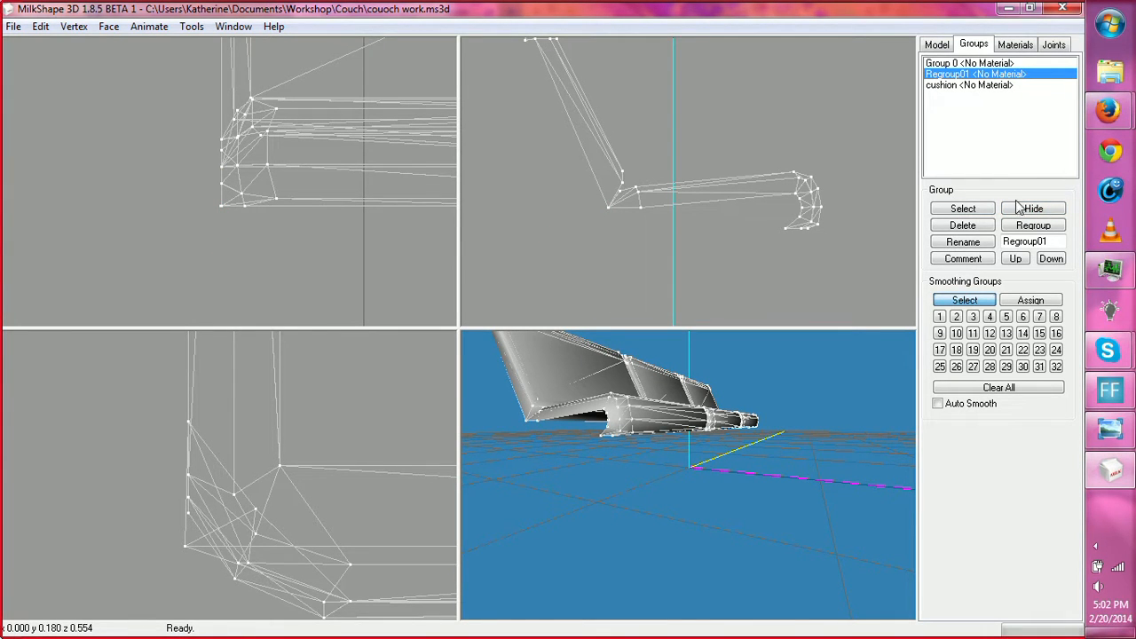
left_click(1061, 209)
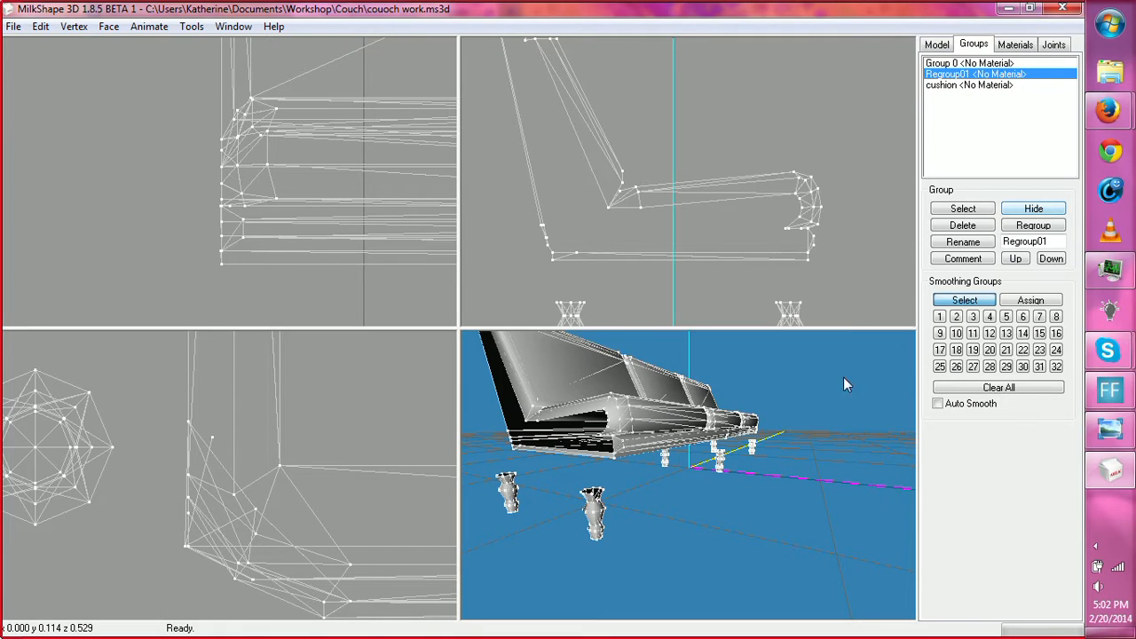
left_click_drag(704, 500, 725, 539)
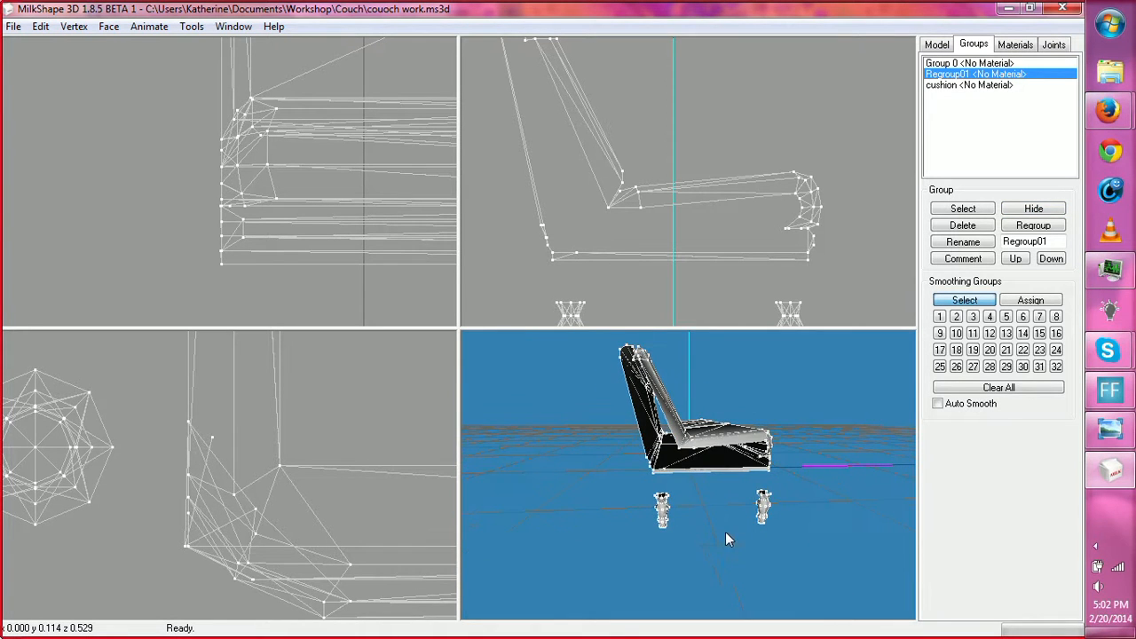
left_click_drag(742, 459, 745, 441)
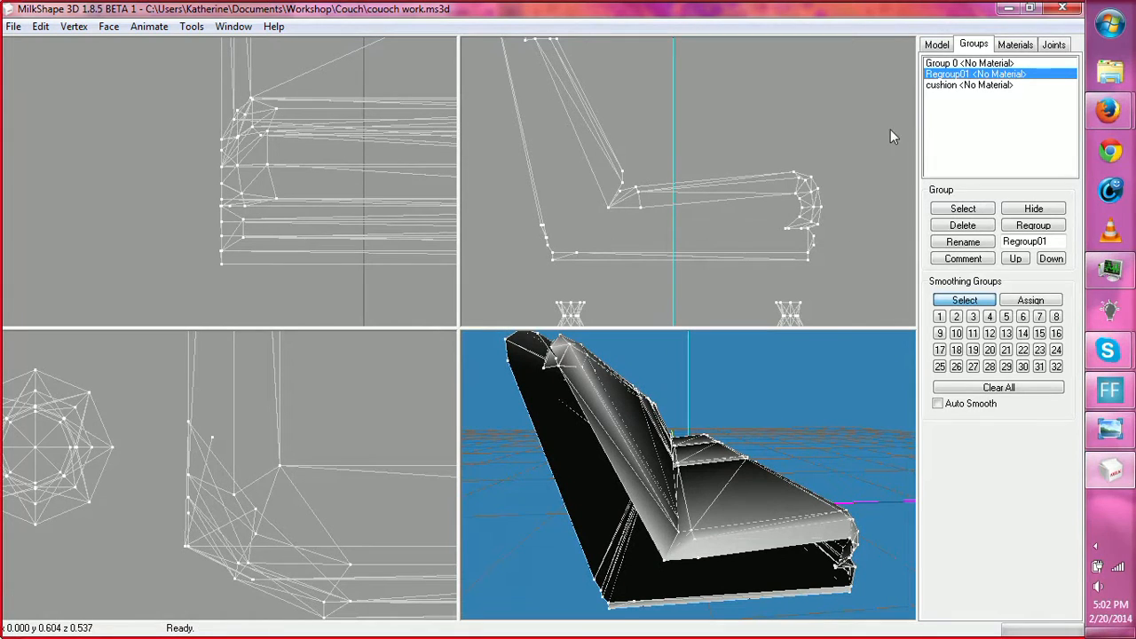
Step: Select the inset vertices along the rounded seat front, the seat-to-back corner and the top of the back cushion in the side view
left_click(939, 43)
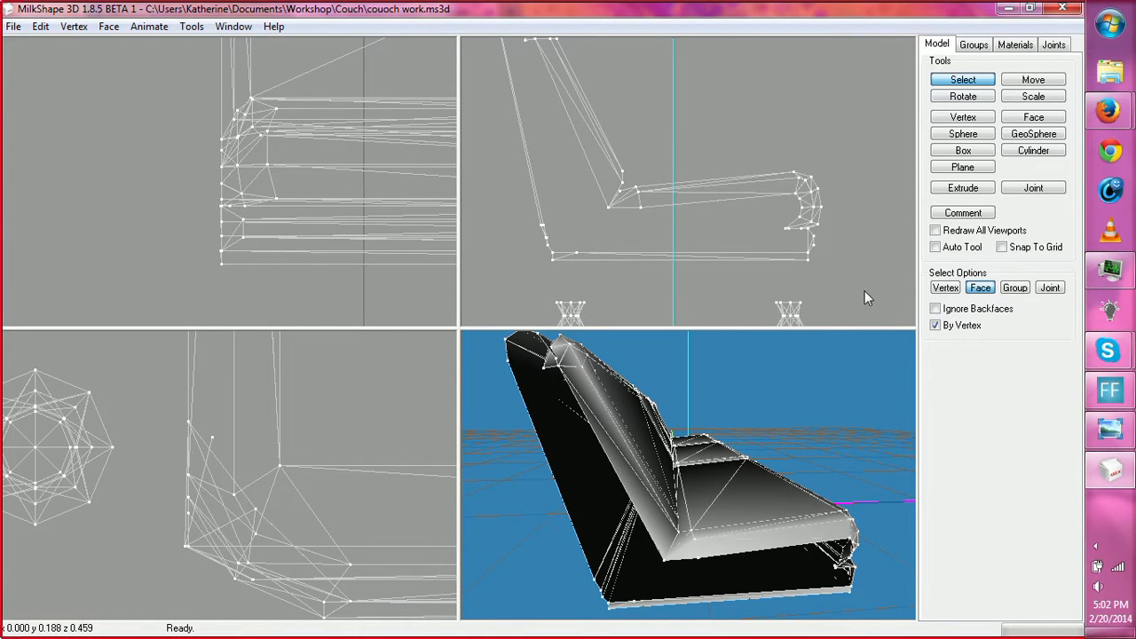
left_click(944, 289)
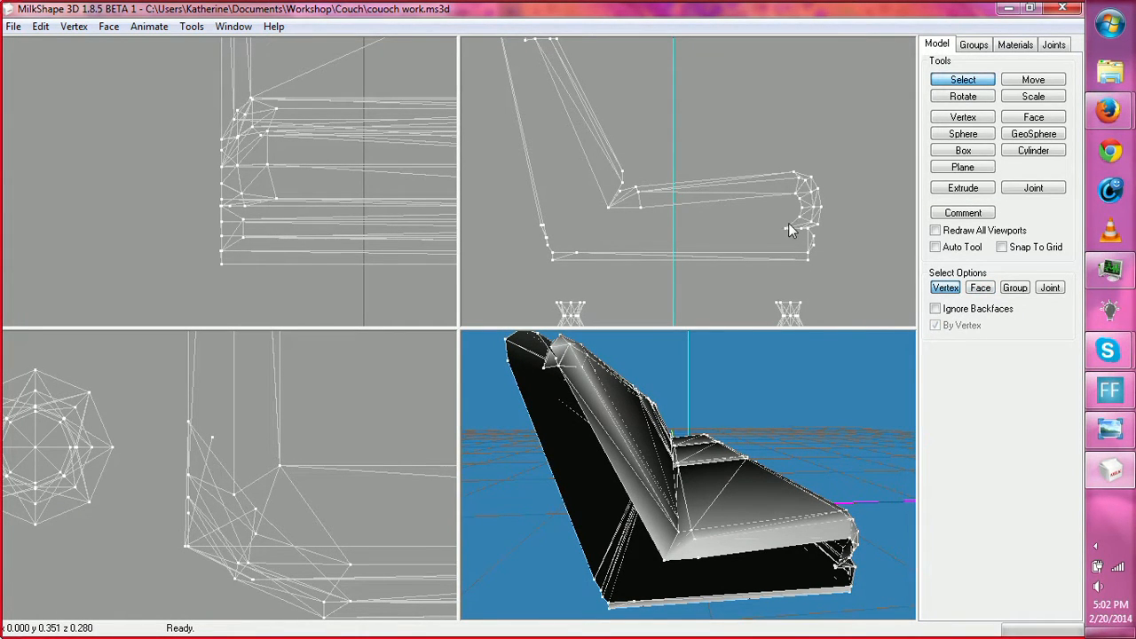
left_click_drag(802, 243, 822, 257)
mouse_move(814, 181)
left_mouse_down("shift")
mouse_move(821, 190)
mouse_move(811, 174)
mouse_move(800, 179)
left_mouse_up("shift")
left_click_drag(810, 182, 831, 210, "shift")
left_click_drag(642, 182, 648, 187, "shift")
left_click_drag(596, 138, 650, 197, "shift")
left_click_drag(665, 133, 610, 166, "ctrl")
left_click_drag(553, 106, 589, 156, "shift")
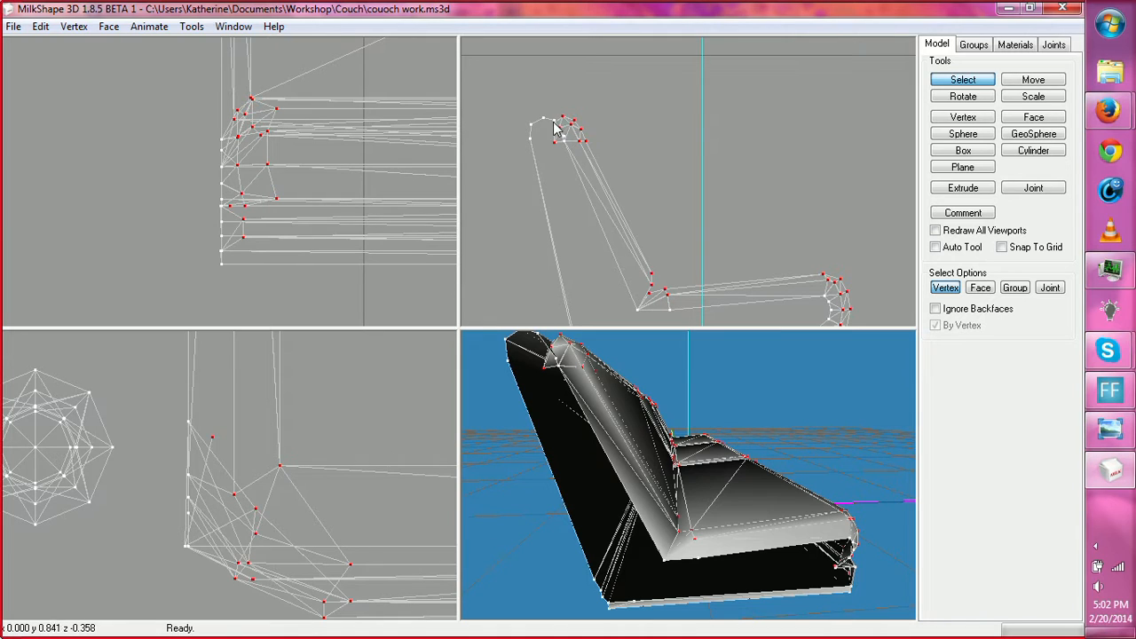
left_click_drag(610, 256, 603, 121, "ctrl")
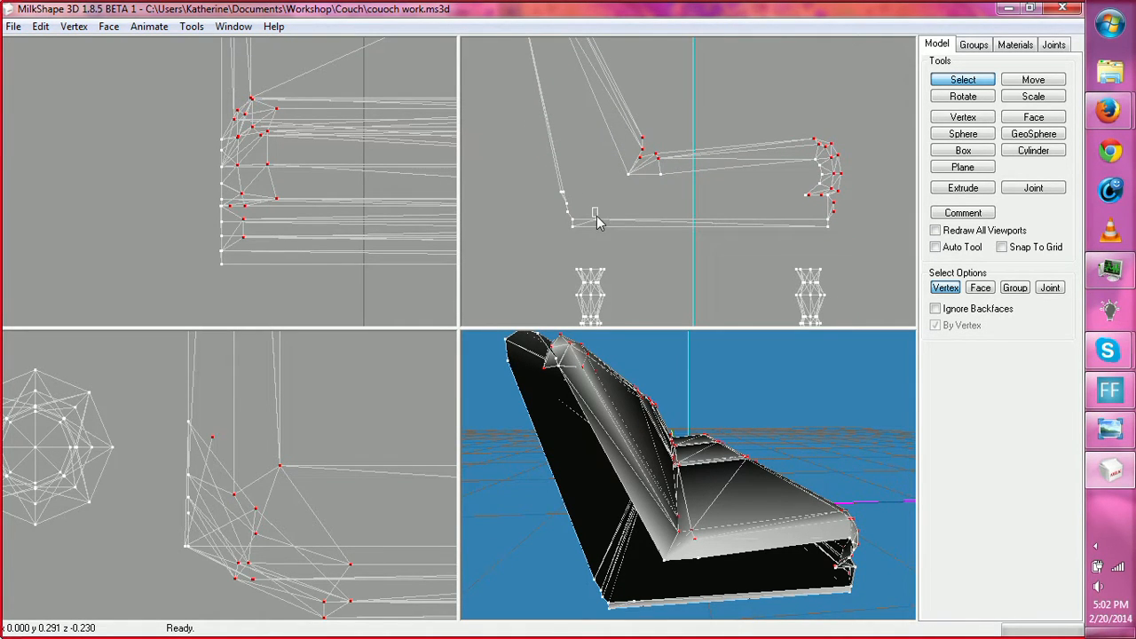
Step: Add the leg vertices to the selection and hide it, along with the middle and far-end vertices, leaving only the couch's open-end outline
left_click_drag(596, 216, 592, 196, "shift")
left_click_drag(693, 431, 622, 442)
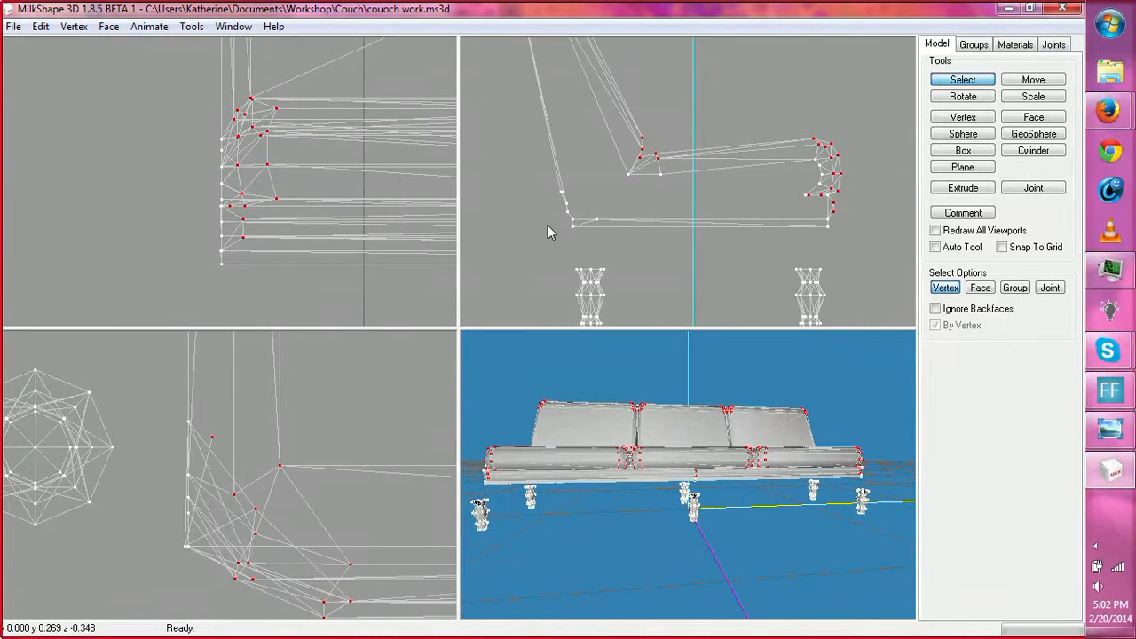
left_click_drag(533, 234, 876, 377)
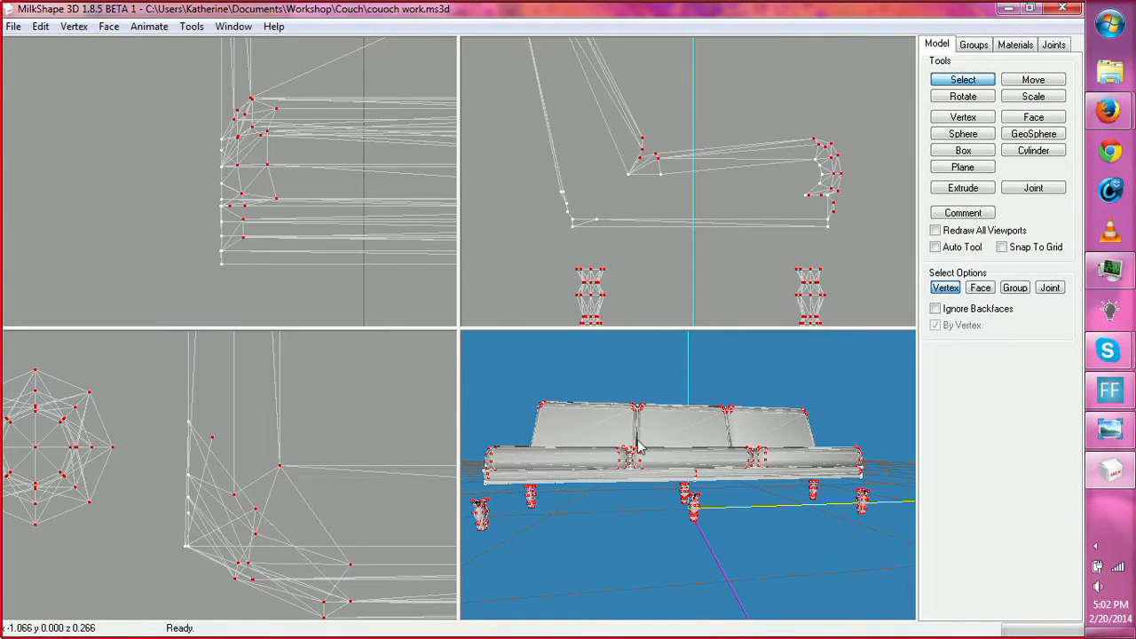
left_click_drag(750, 437, 552, 447)
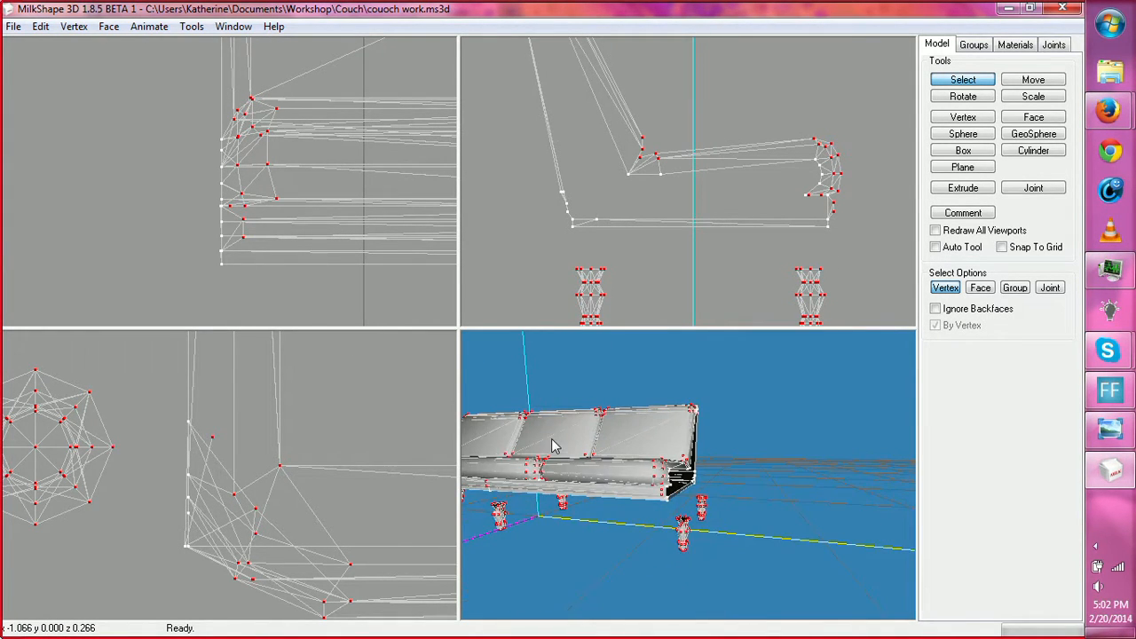
left_click_drag(387, 426, 336, 425, "ctrl")
scroll(380, 463, "up", 5)
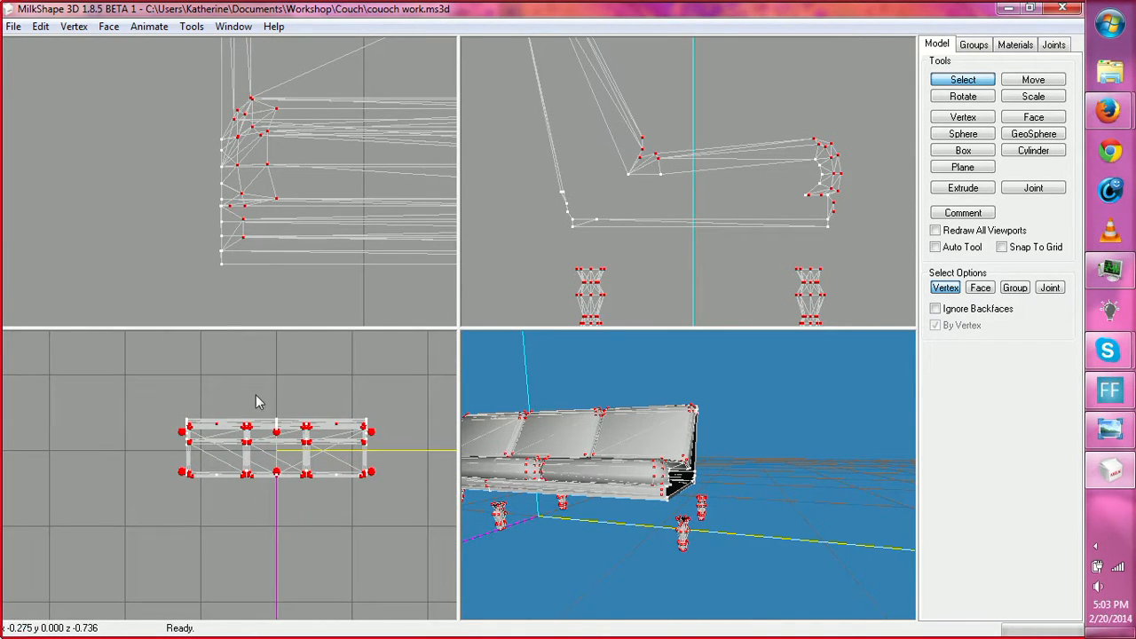
left_click_drag(256, 401, 414, 522)
left_click(413, 516)
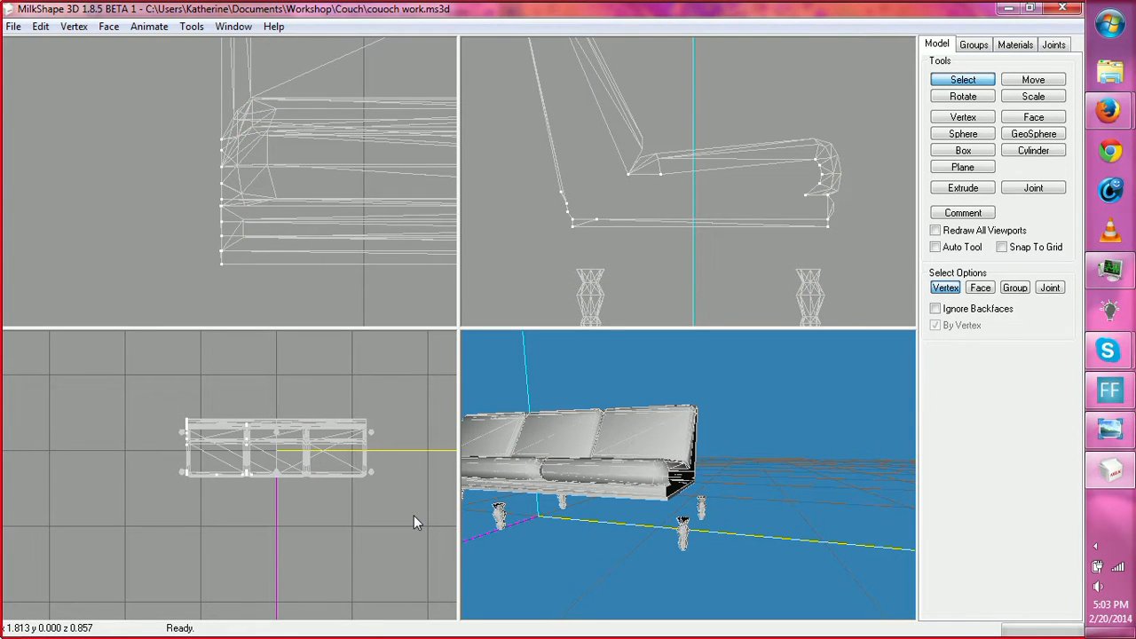
left_click_drag(207, 399, 305, 516)
key("Delete")
Step: Place three pairs of new vertices in the gap between the seat cushion and the frame's base in the side view
left_click_drag(612, 465, 771, 476)
left_click(963, 117)
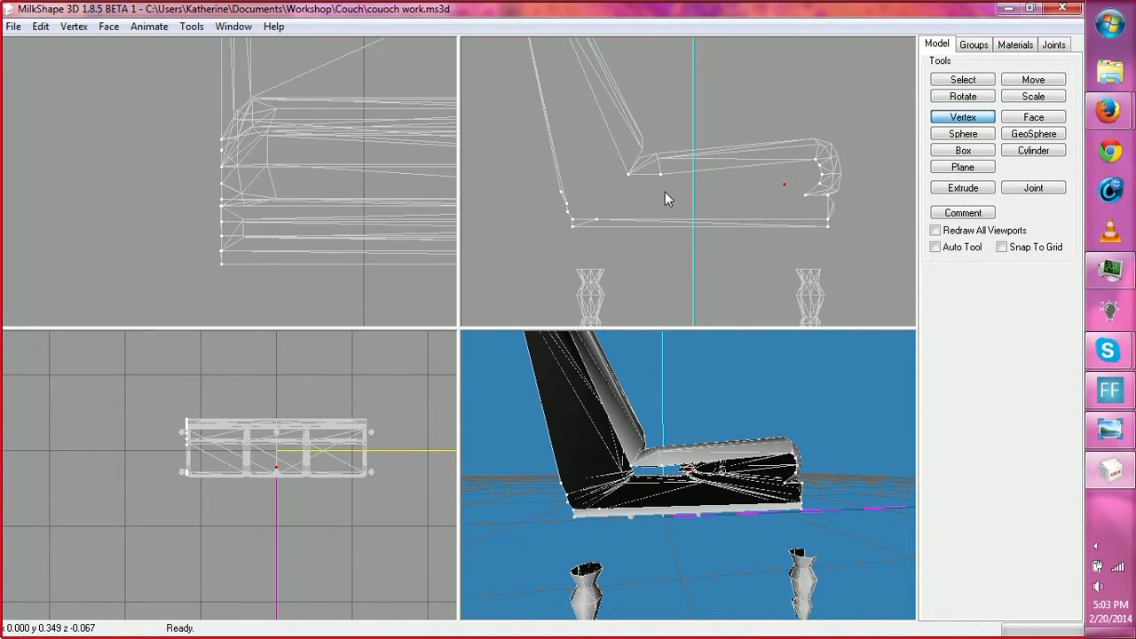
left_click(787, 198)
left_click_drag(625, 124, 618, 203, "ctrl")
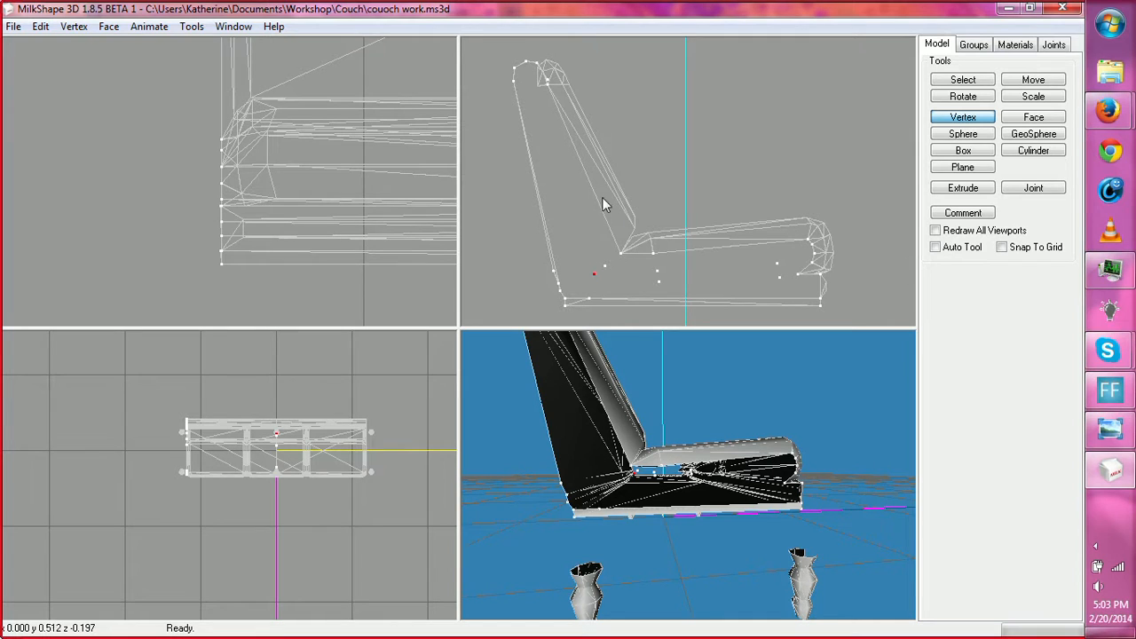
Step: Select the six new vertices and move them with the Y axis locked onto the couch's open end
left_click_drag(635, 408, 609, 397)
left_click(963, 80)
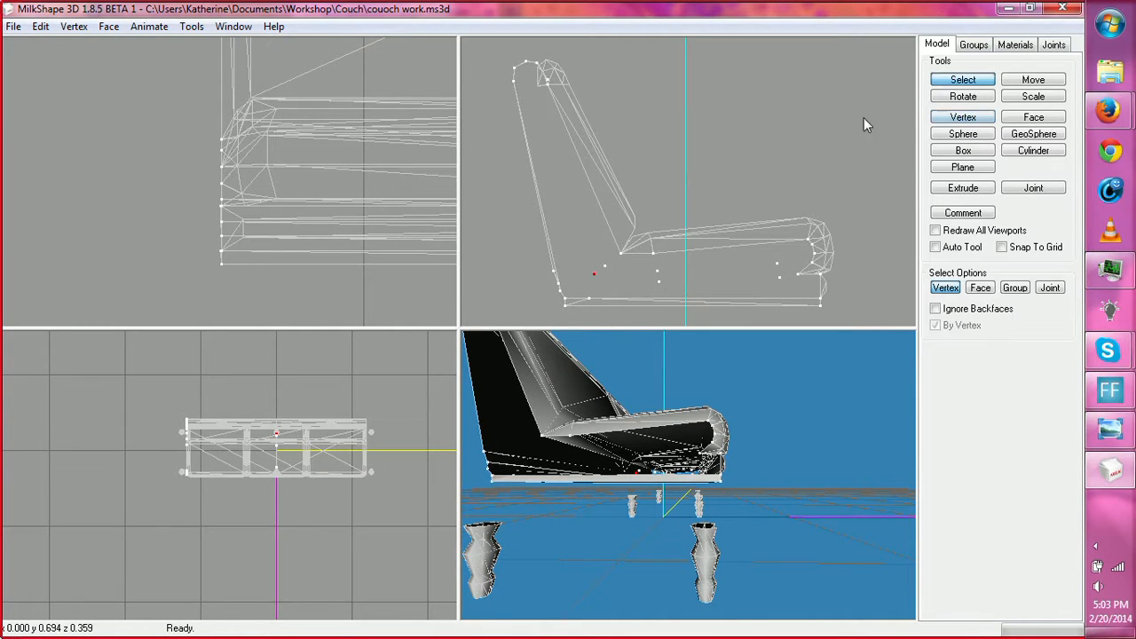
left_click_drag(562, 208, 808, 303)
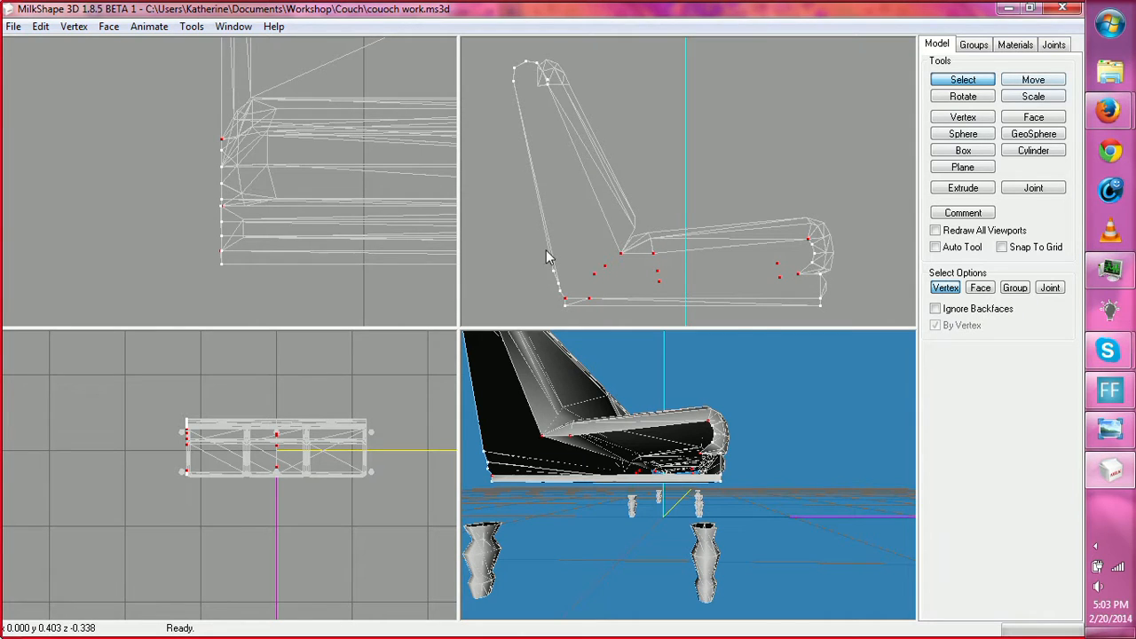
left_click_drag(586, 250, 689, 300)
left_click_drag(775, 296, 777, 300)
left_click(1033, 80)
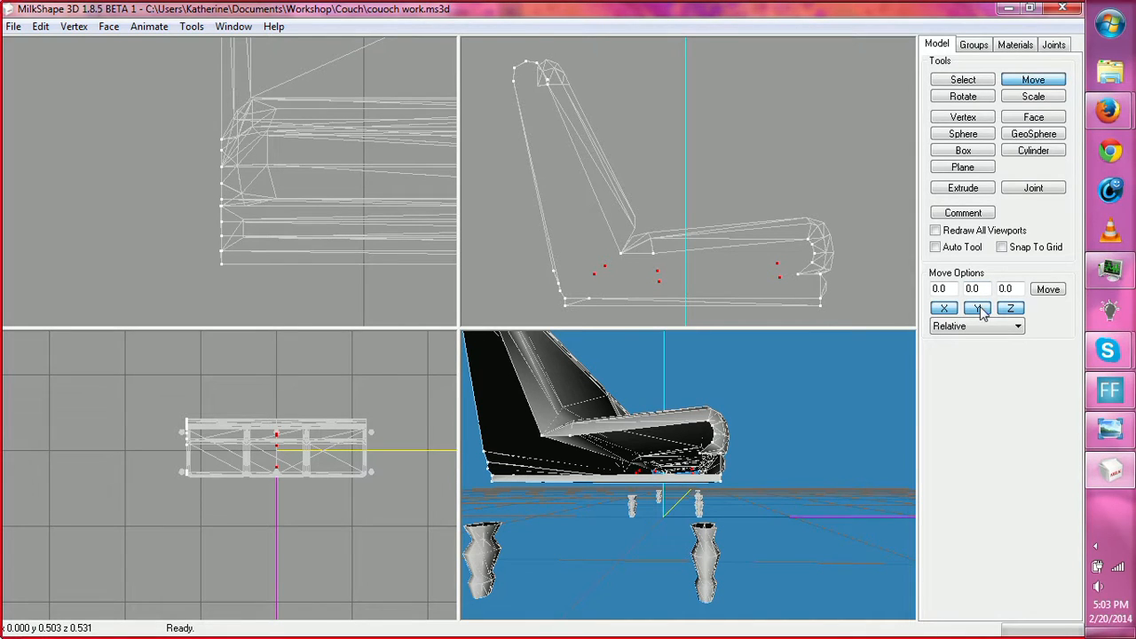
left_click_drag(290, 128, 265, 217)
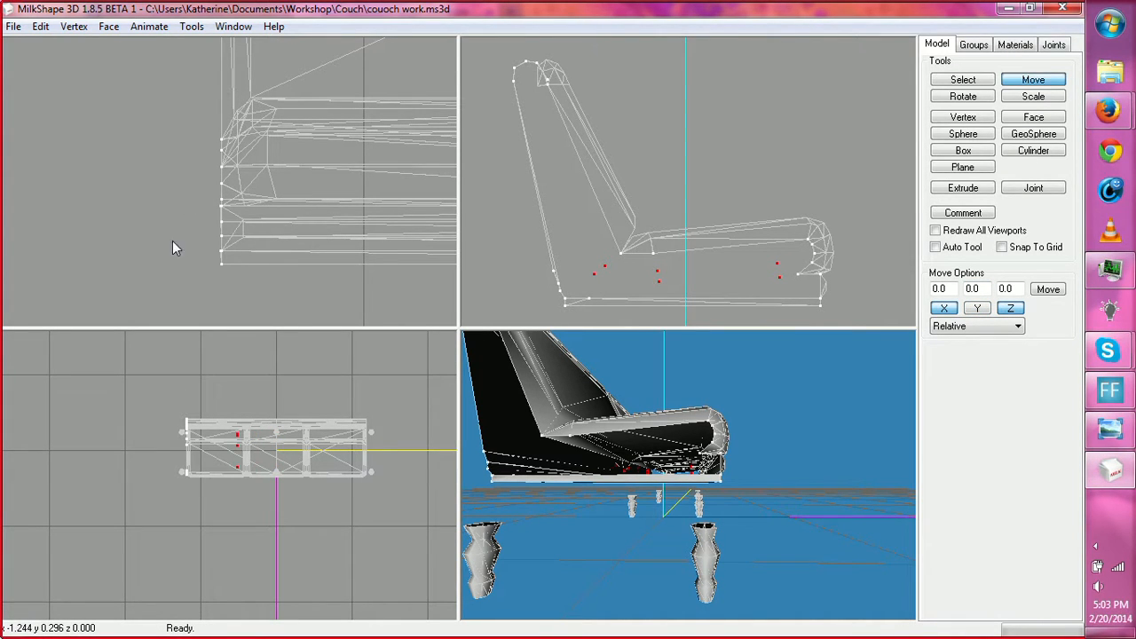
left_click_drag(174, 248, 155, 262)
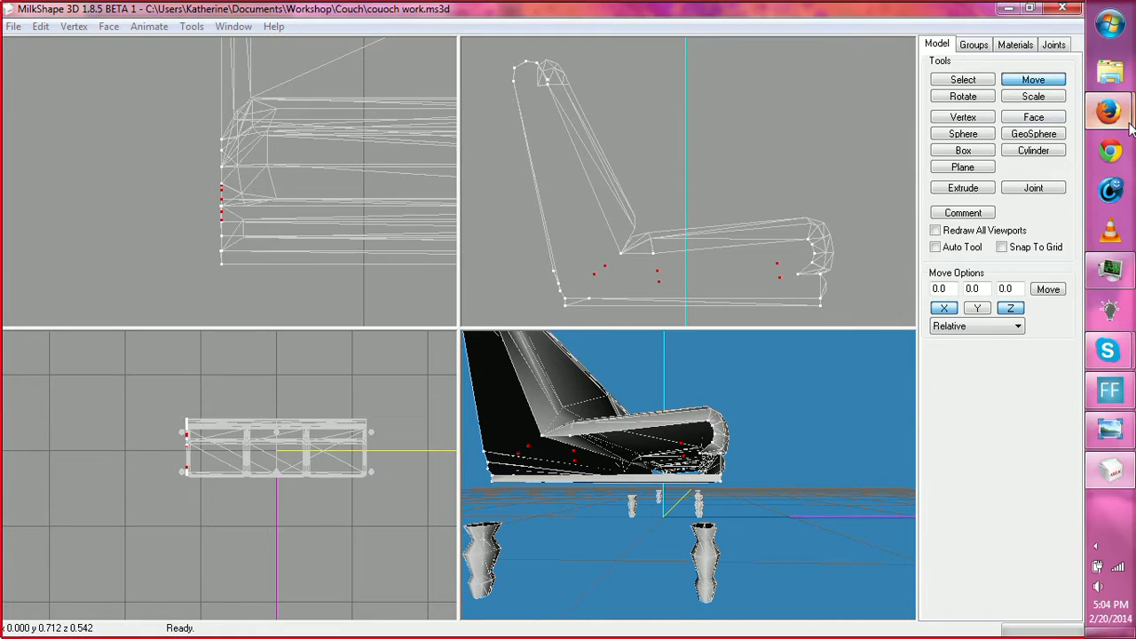
Step: Check the Twitch chat in Firefox and the couch photo in Windows Photo Viewer, and return to MilkShape 3D to examine the open end
mouse_move(1107, 110)
left_click(1030, 99)
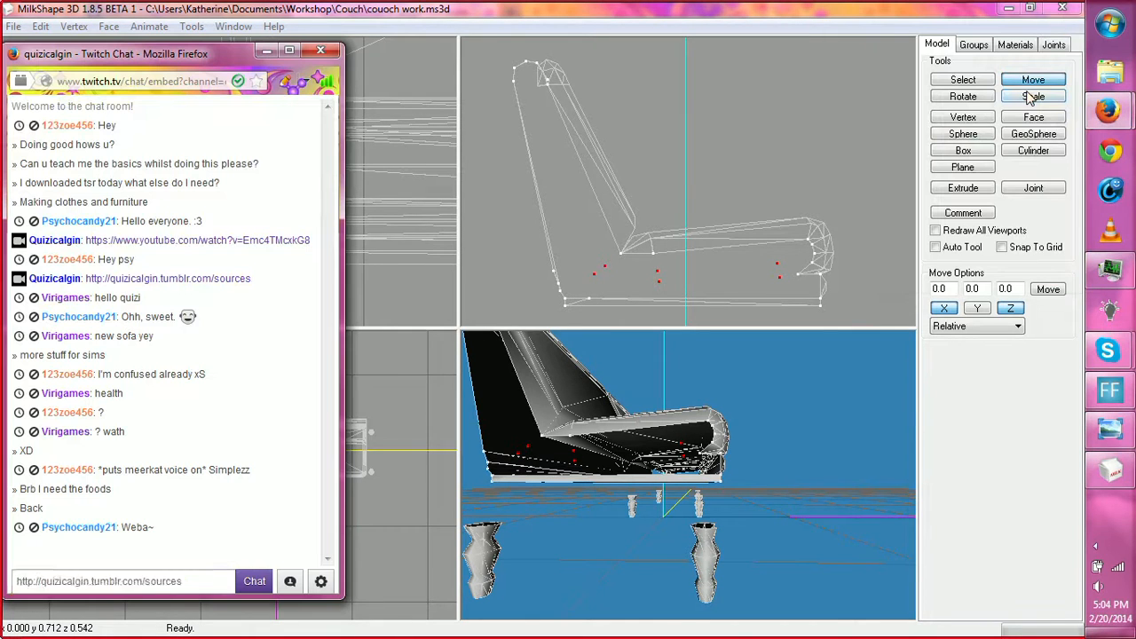
left_click(935, 397)
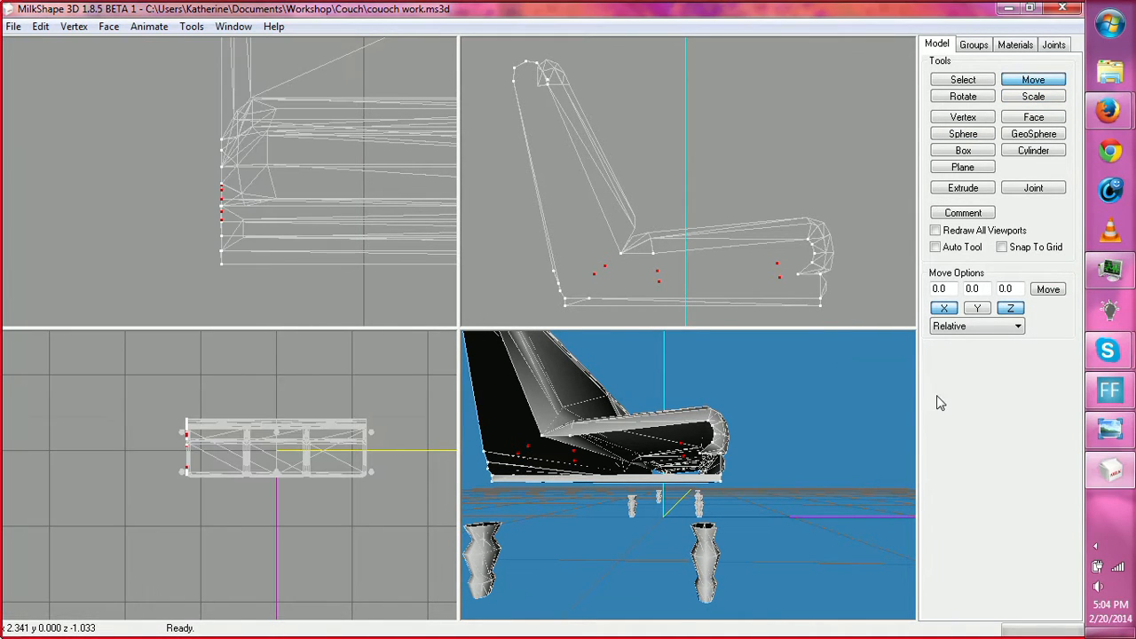
left_click(1021, 119)
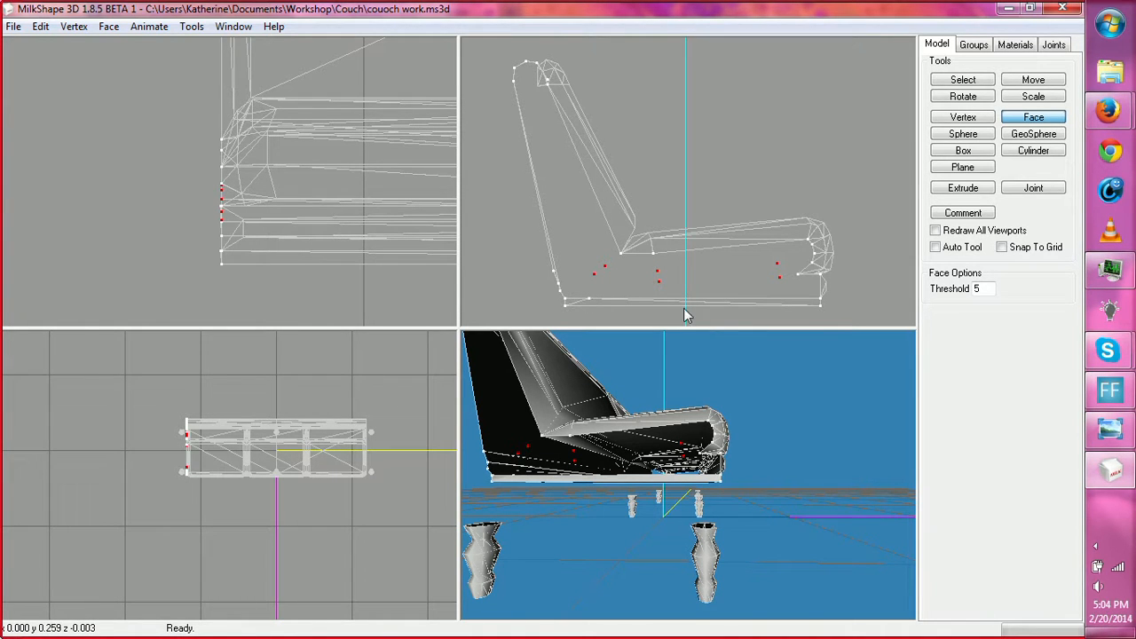
left_click_drag(729, 495, 914, 481)
mouse_move(1105, 475)
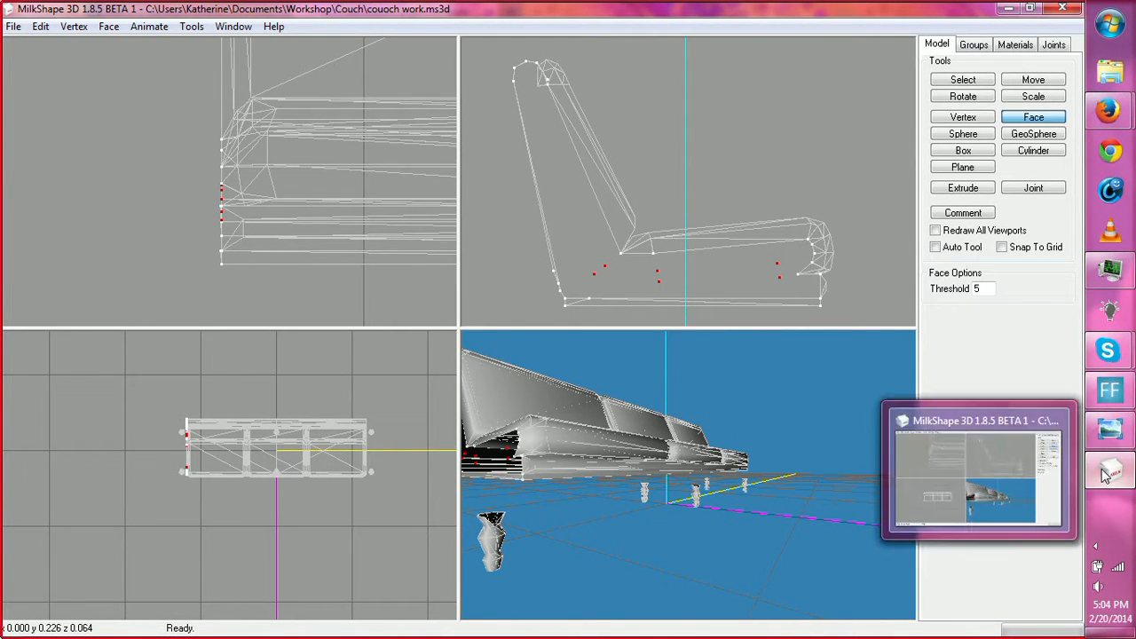
left_click(1109, 430)
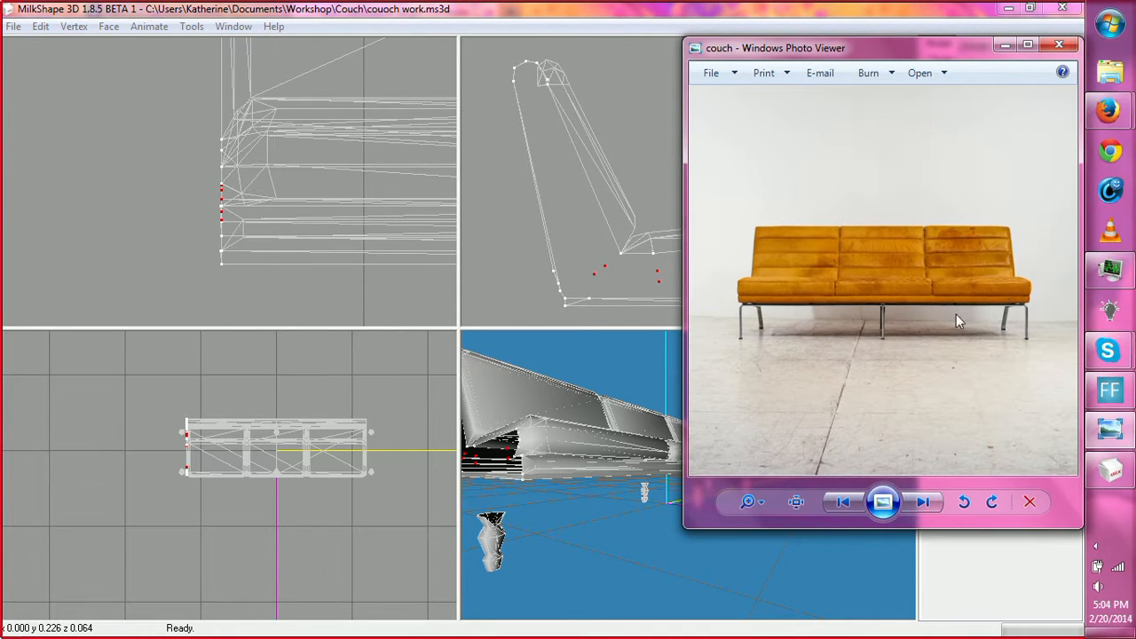
left_click(973, 574)
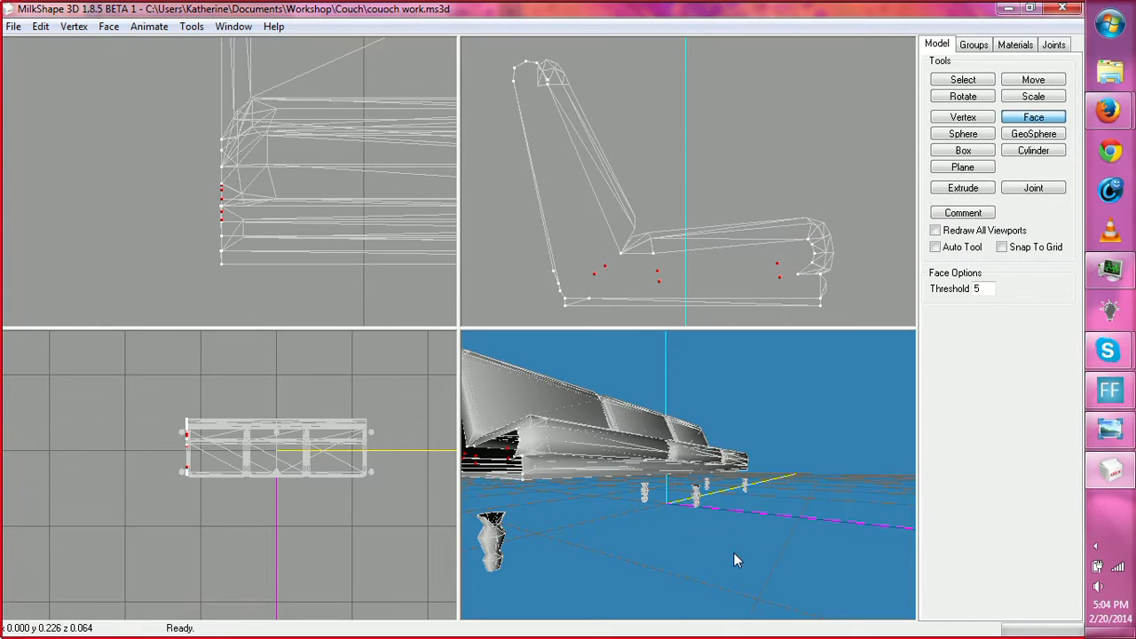
left_click_drag(734, 553, 773, 553)
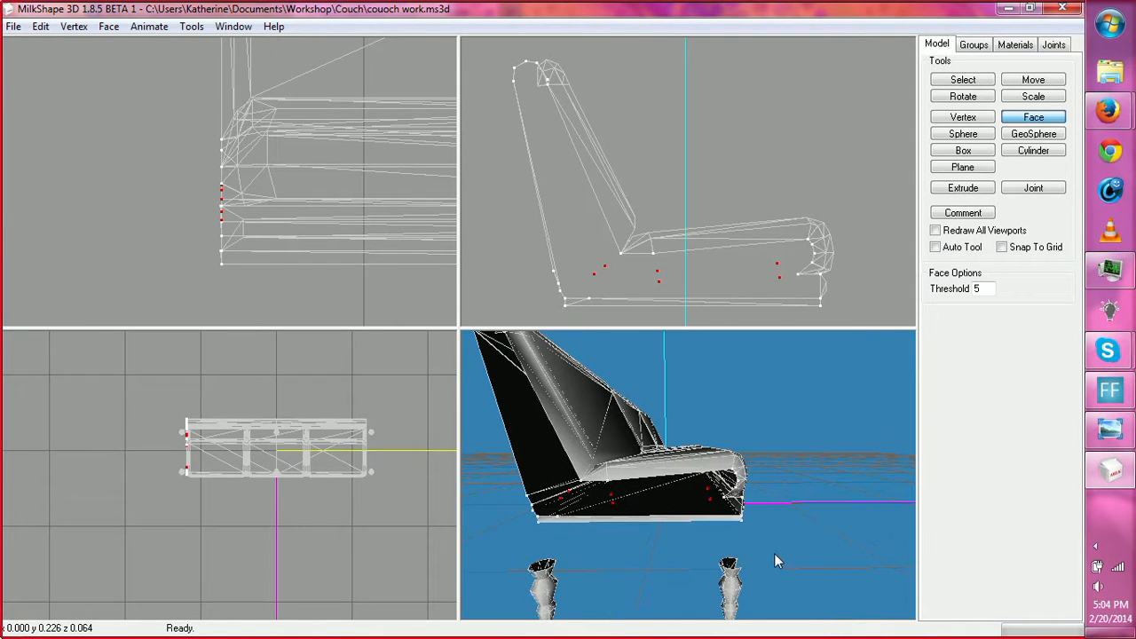
Step: Hide the frame's bottom-edge vertices and build triangular faces from the frame's base up to the lower row of new vertices
left_click(973, 80)
left_click_drag(543, 298, 830, 318)
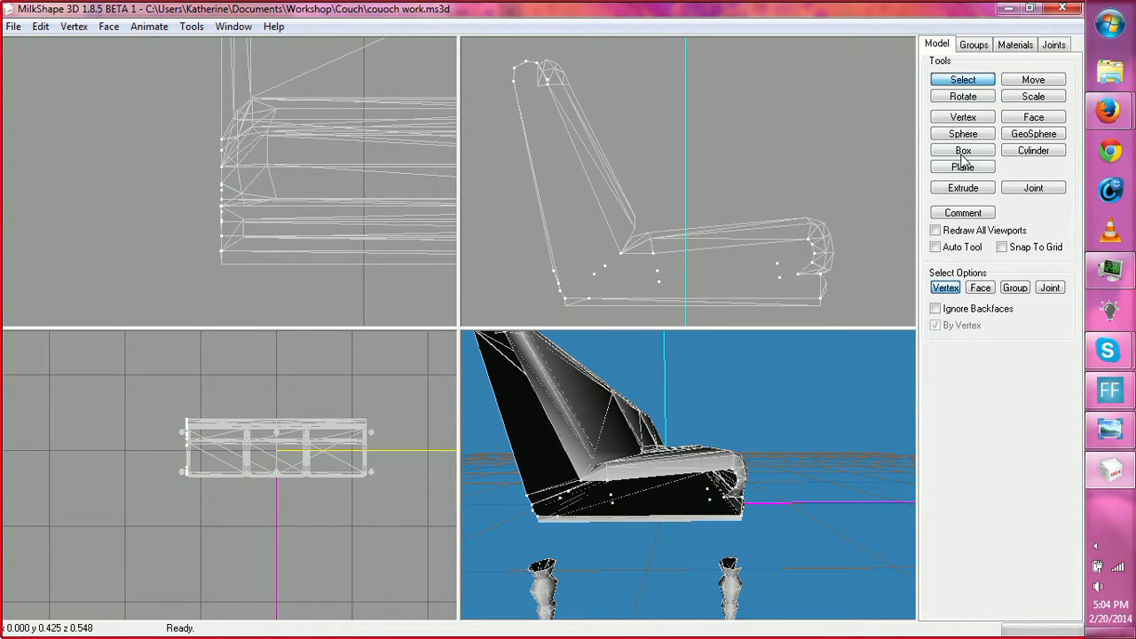
left_click(1034, 118)
left_click_drag(887, 232, 868, 230, "ctrl")
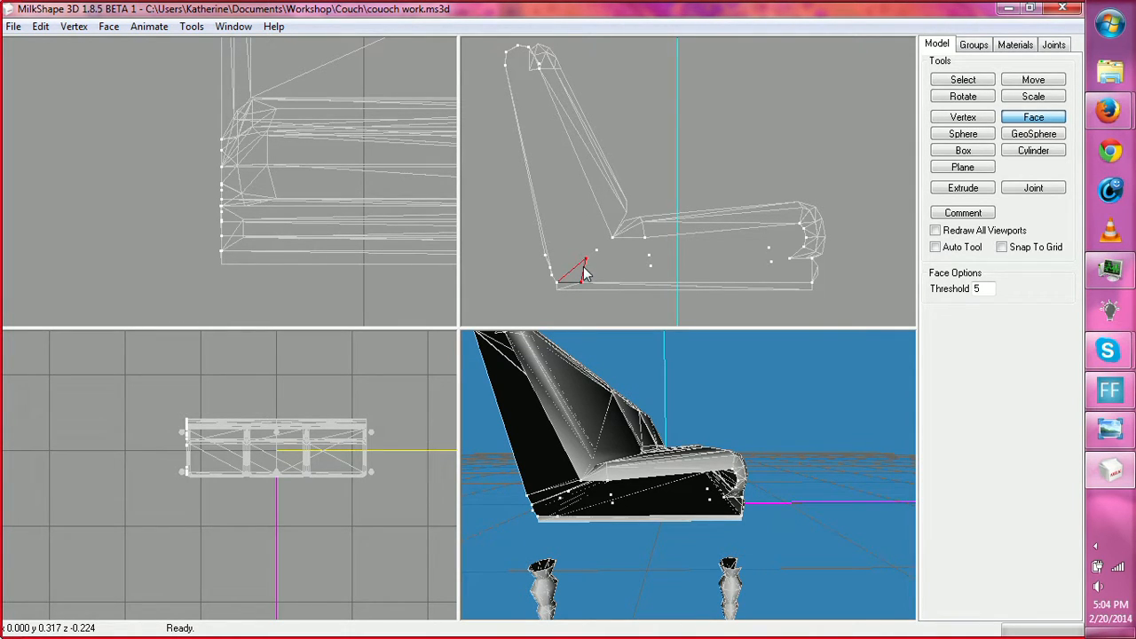
left_click(653, 268)
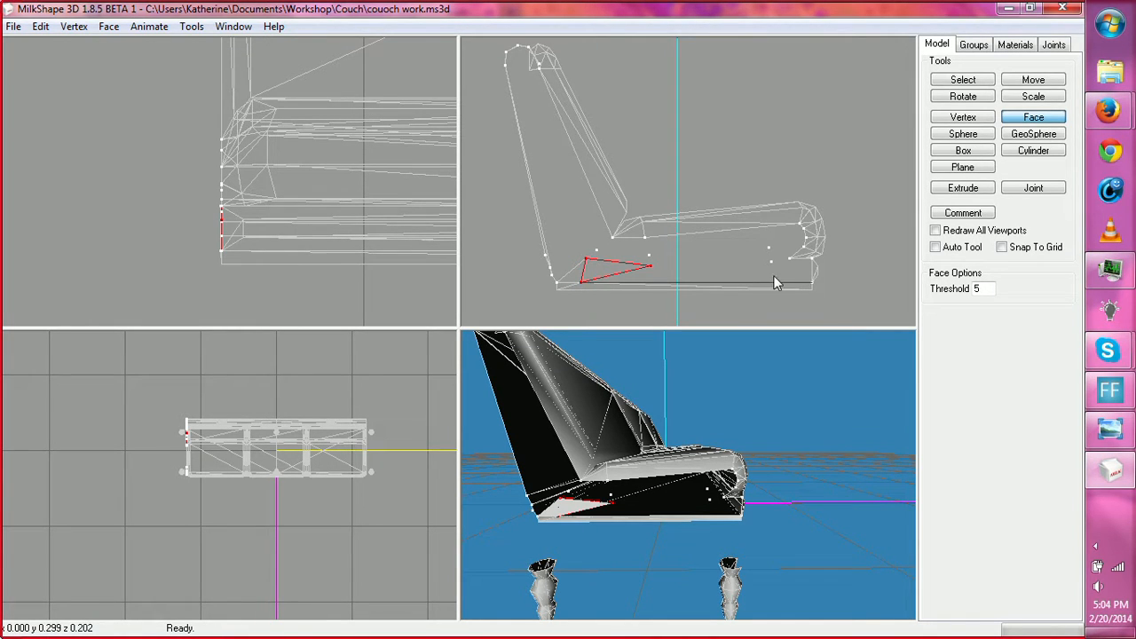
left_click(654, 274)
left_click(769, 267, "shift")
left_click(652, 268)
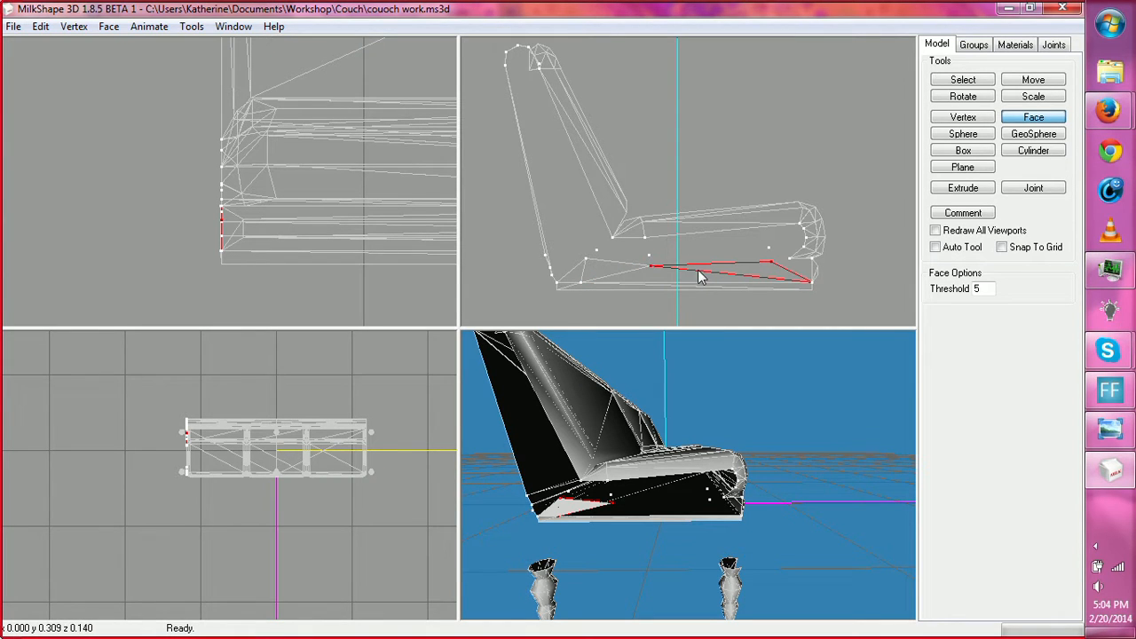
left_click(789, 267)
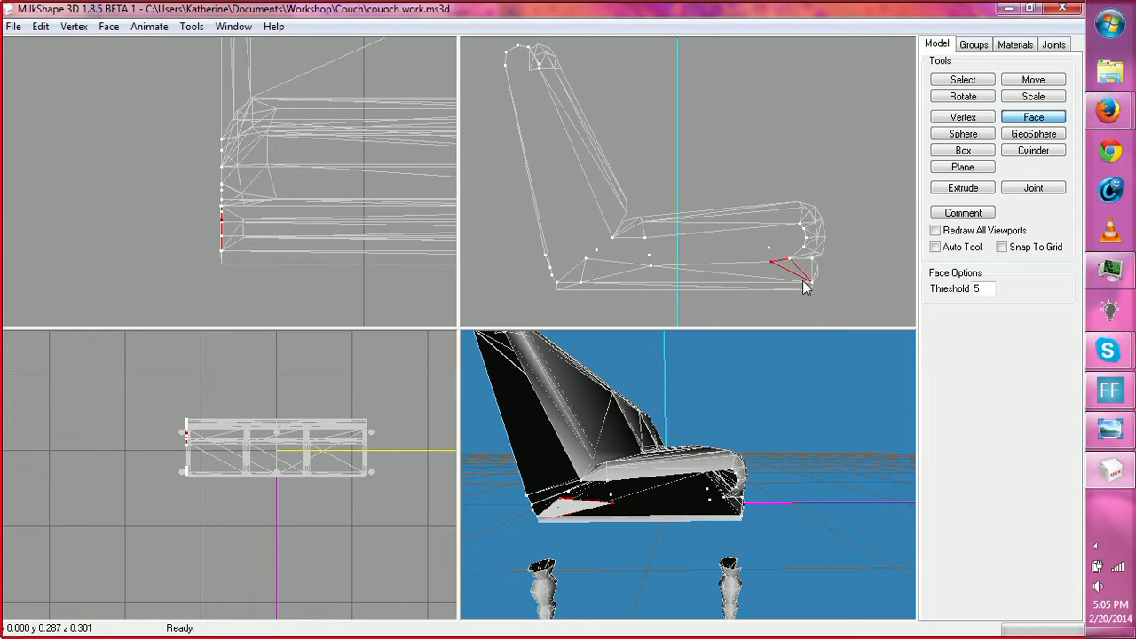
left_click(811, 268)
left_click_drag(785, 464, 870, 477)
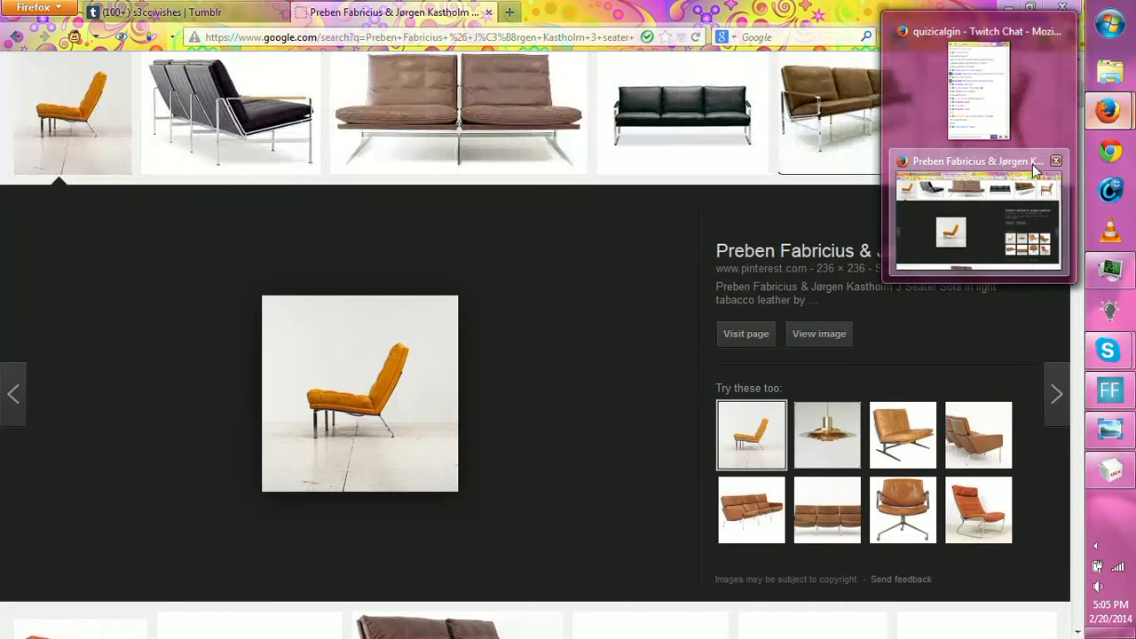
Step: Switch to Firefox to view the side photo of the orange sofa in the image results, and open the Twitch chat window
left_click(1003, 209)
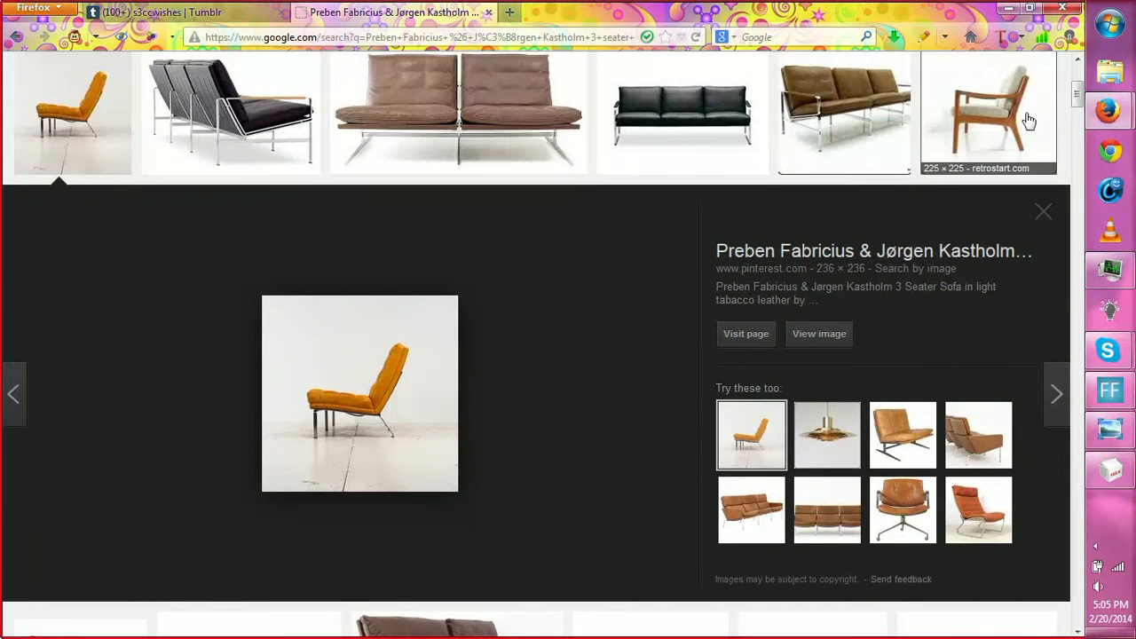
mouse_move(1106, 110)
left_click(1021, 113)
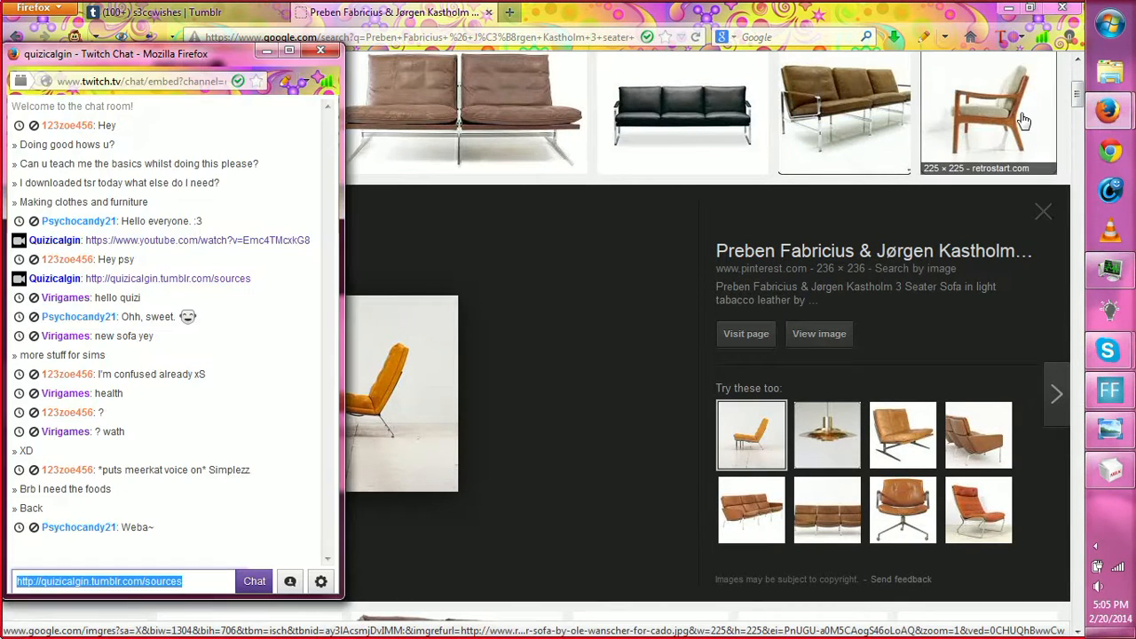
Step: Return to MilkShape 3D and lower the rearmost vertex of the lower new row, with Z movement disabled
left_click(1109, 471)
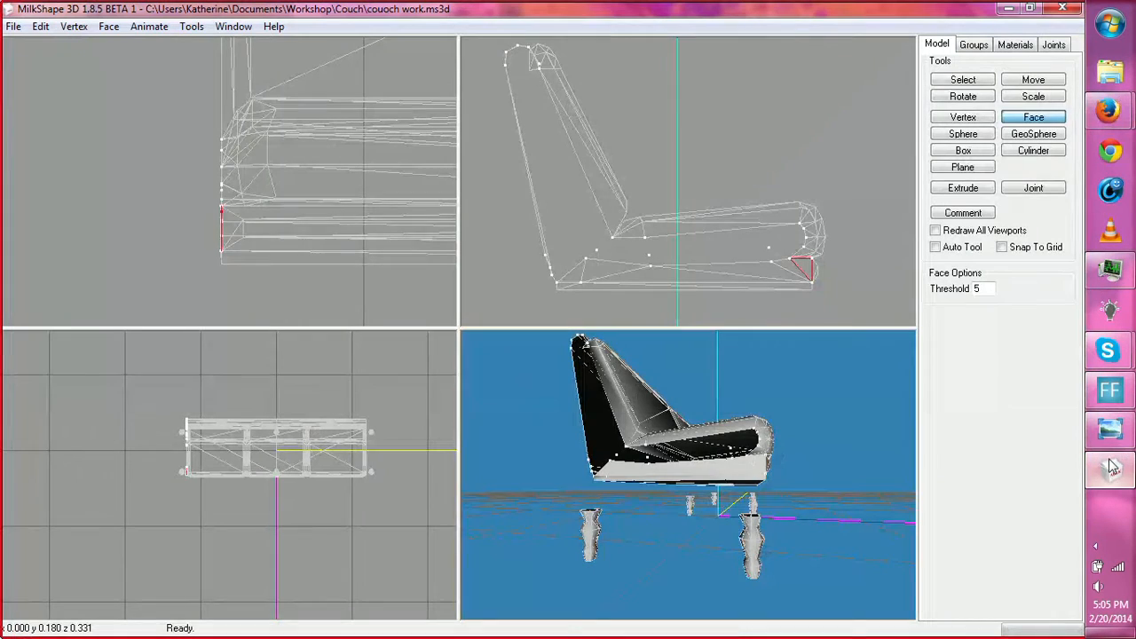
left_click_drag(855, 525, 818, 528)
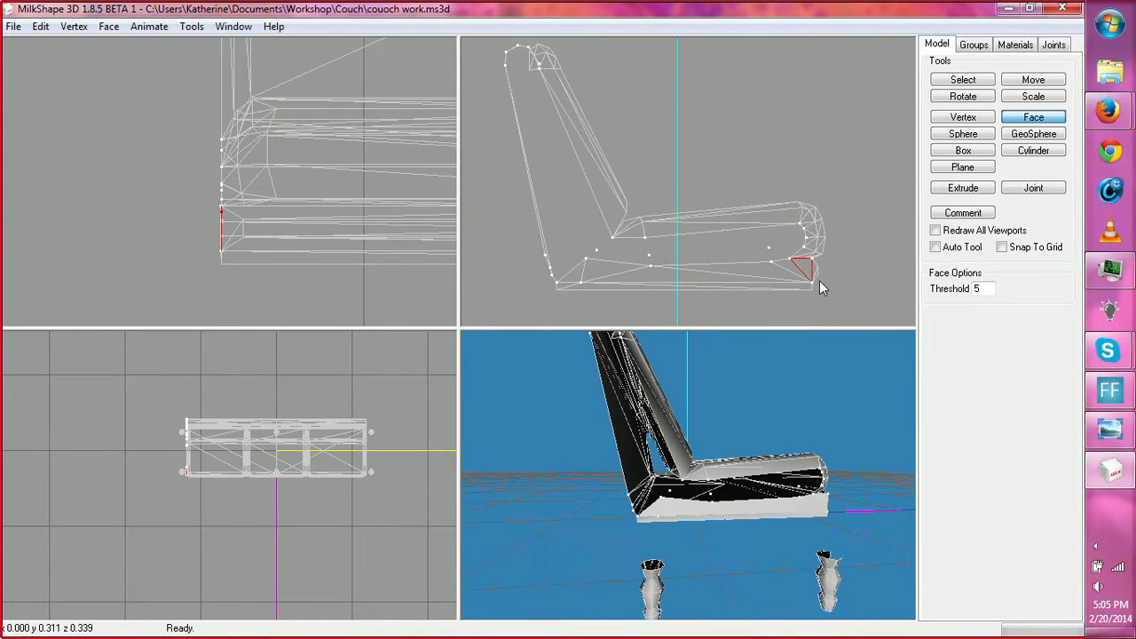
left_click(946, 86)
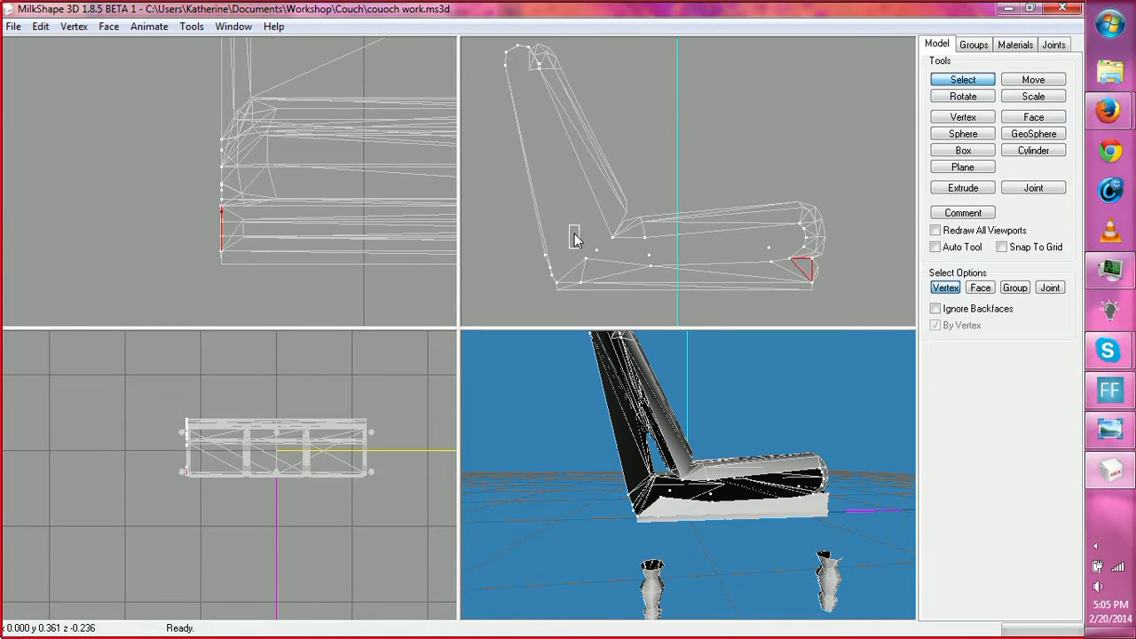
left_click_drag(575, 229, 595, 279)
left_click(1033, 79)
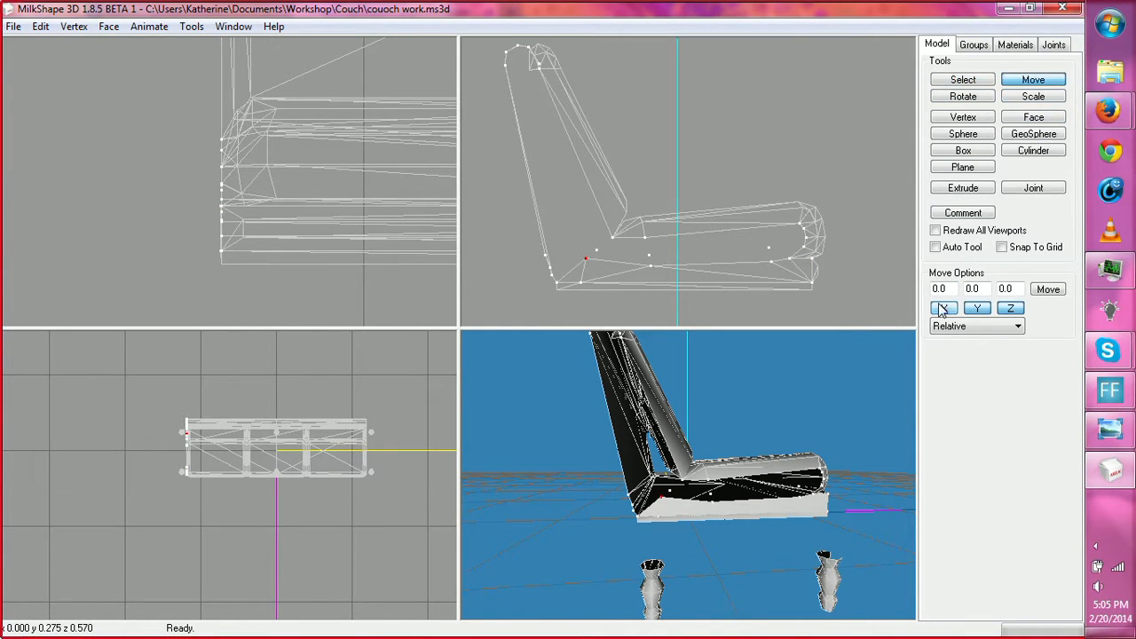
left_click(1004, 310)
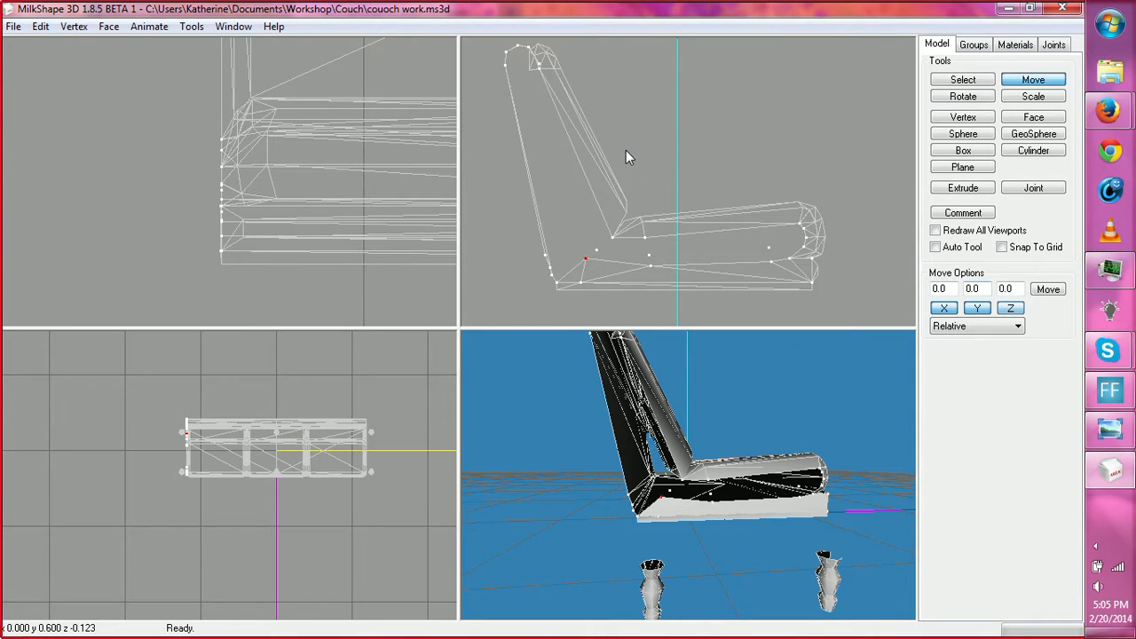
left_click_drag(626, 156, 630, 158)
Step: Select the middle vertex of the lower new row and nudge it slightly upward to straighten the edge
left_click(963, 80)
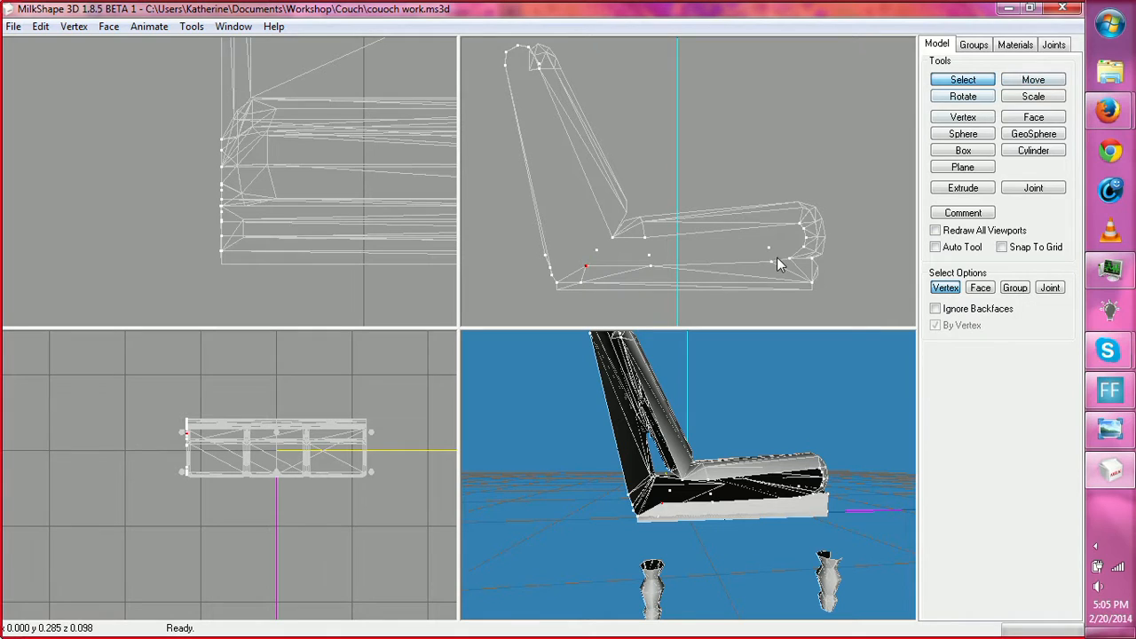
left_click(650, 265)
left_click(1033, 82)
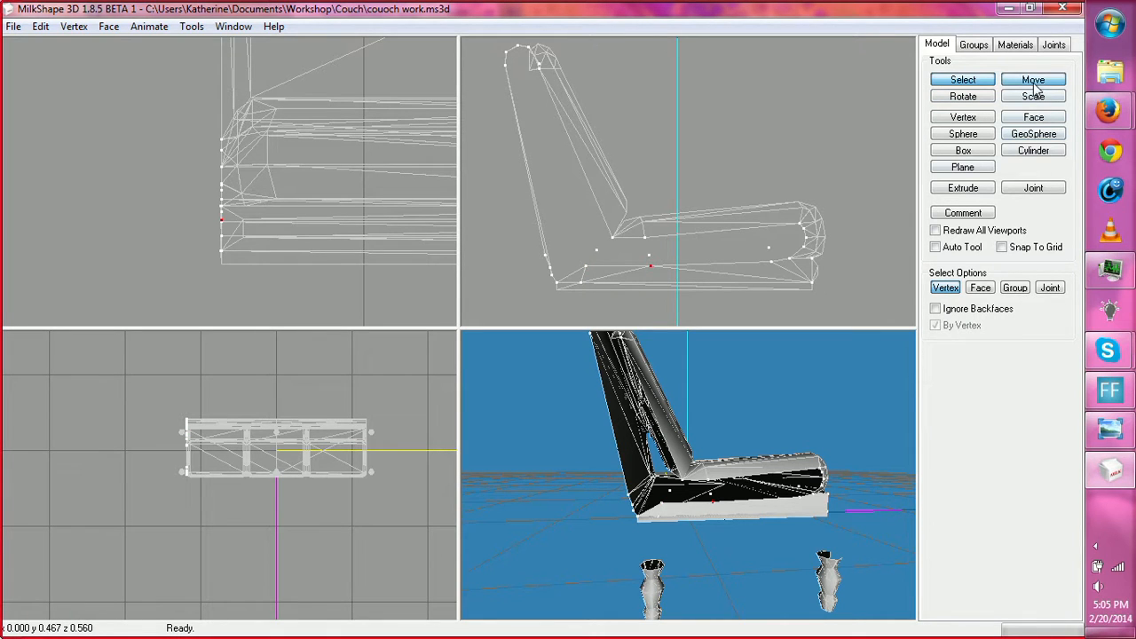
left_click_drag(755, 240, 755, 240)
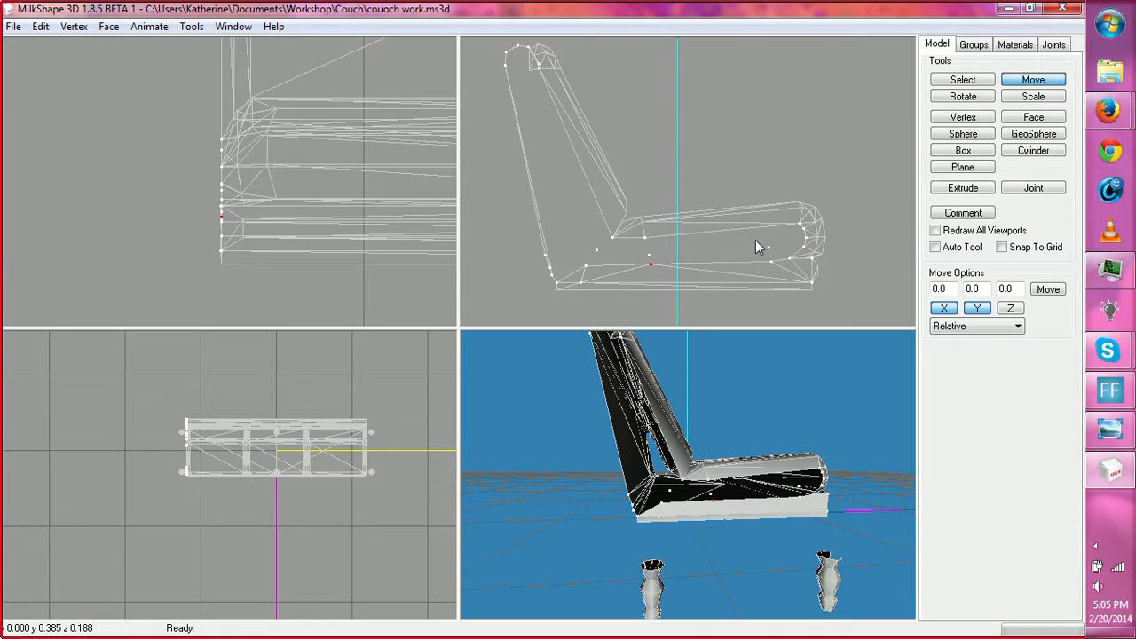
mouse_move(719, 464)
left_mouse_down()
mouse_move(703, 459)
mouse_move(713, 449)
left_mouse_up()
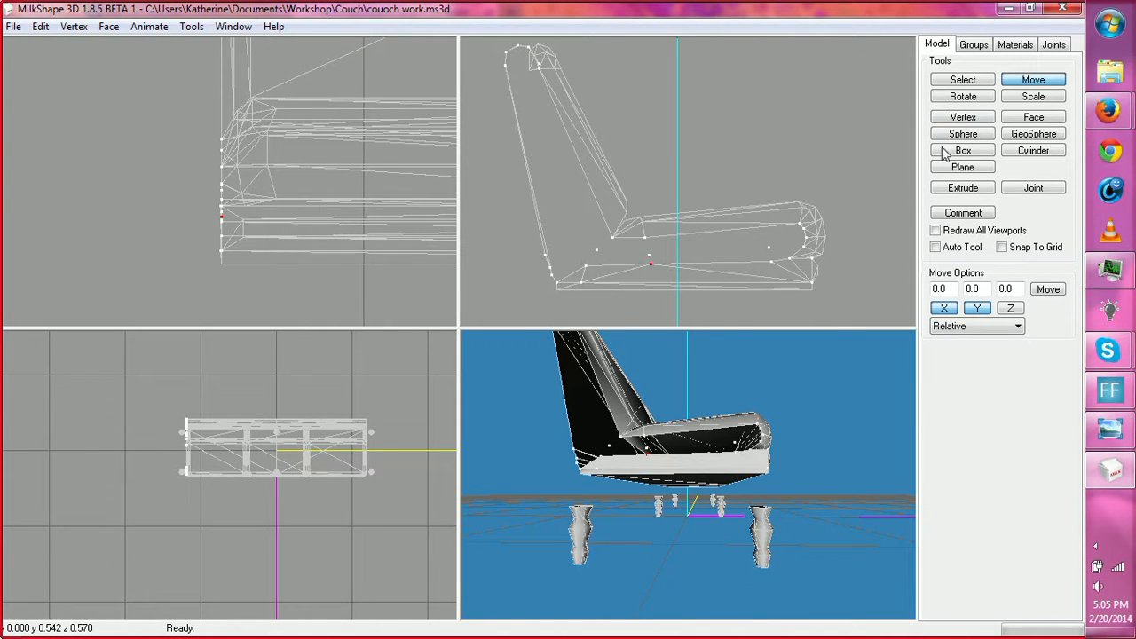
Step: Select all three vertices of the lower new row, rotate them slightly about their center of mass, and clear the selection
left_click(963, 81)
left_click_drag(573, 261, 615, 273, "shift")
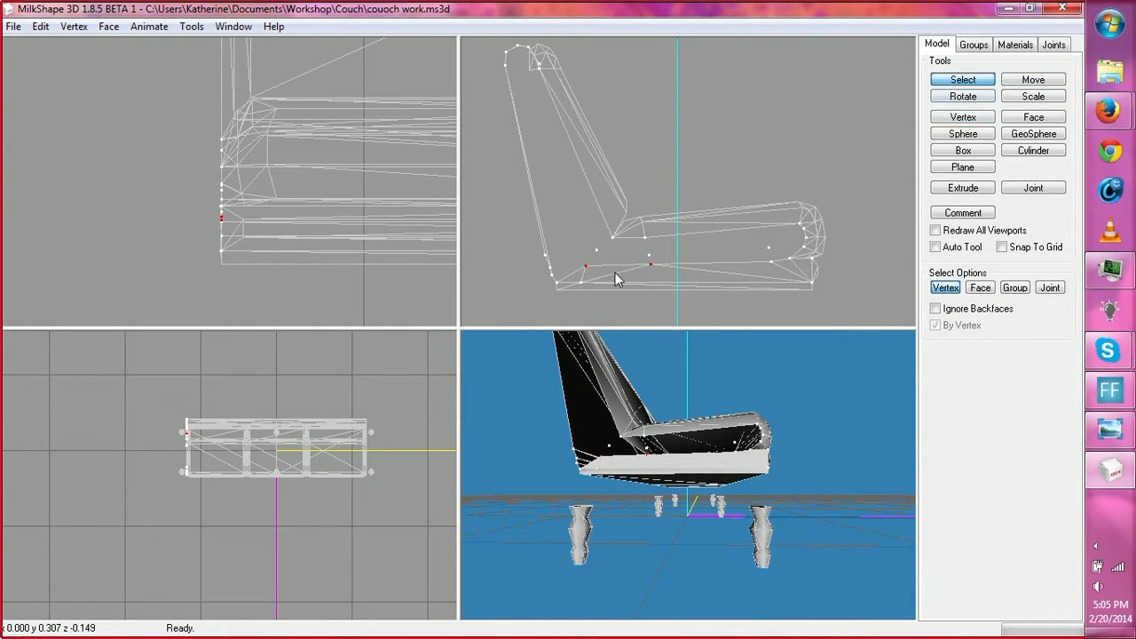
left_click_drag(759, 258, 773, 271, "shift")
left_click(963, 97)
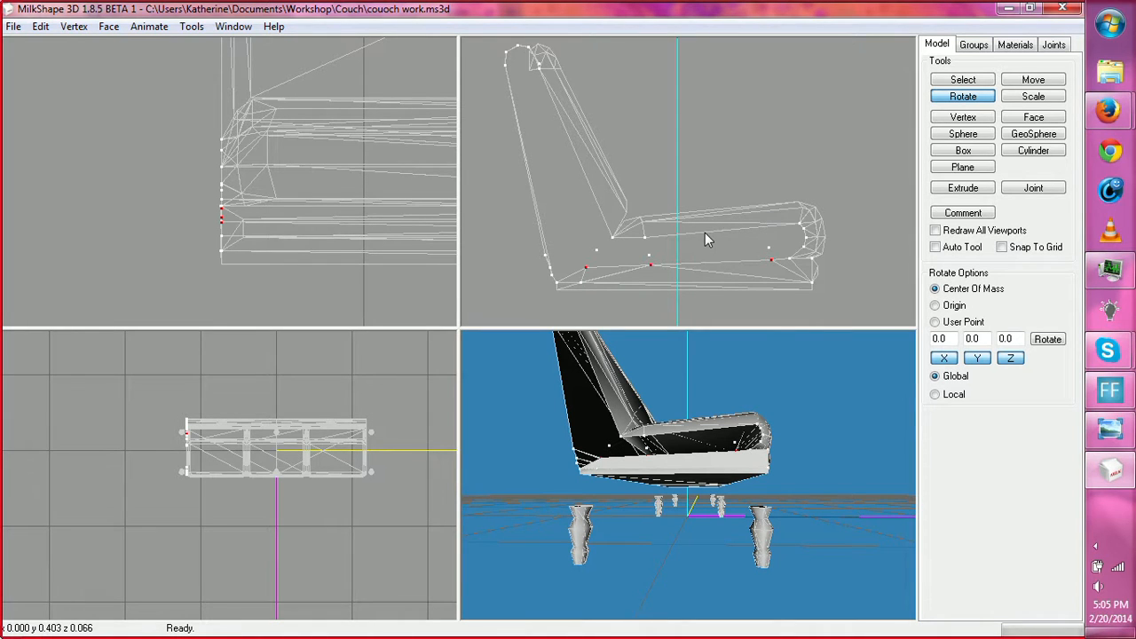
left_click(963, 80)
left_click(763, 124)
left_click_drag(710, 443, 772, 477)
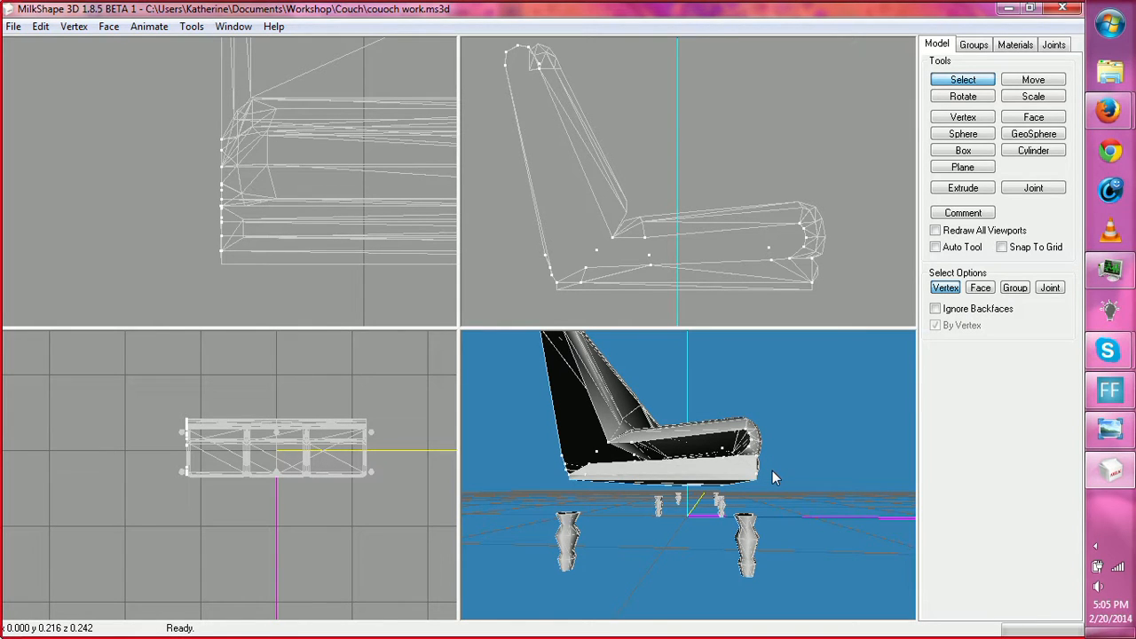
Step: Add a vertex just behind the seat cushion's rounded front and move it along X onto the couch's open end
left_click(961, 118)
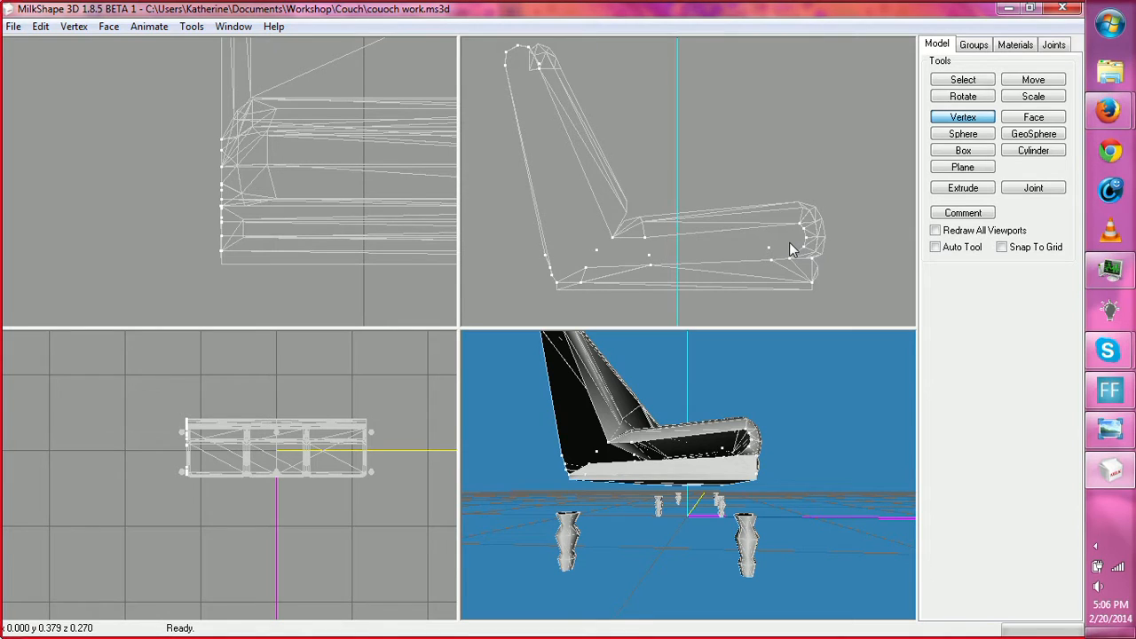
left_click(1033, 82)
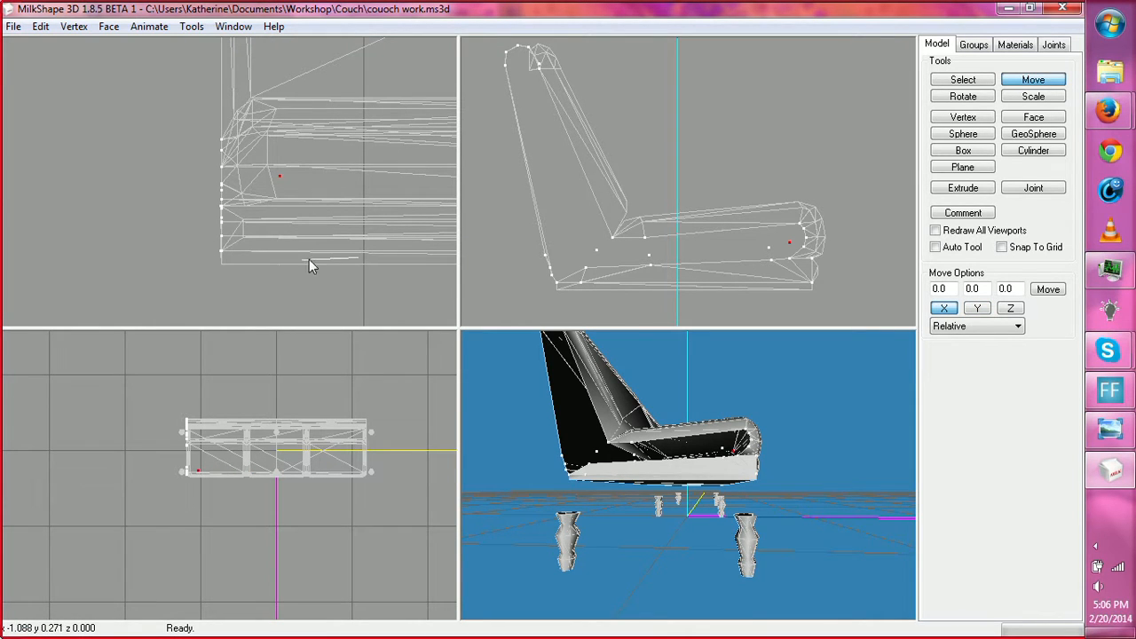
left_click_drag(309, 260, 243, 264)
left_click_drag(685, 503, 679, 478)
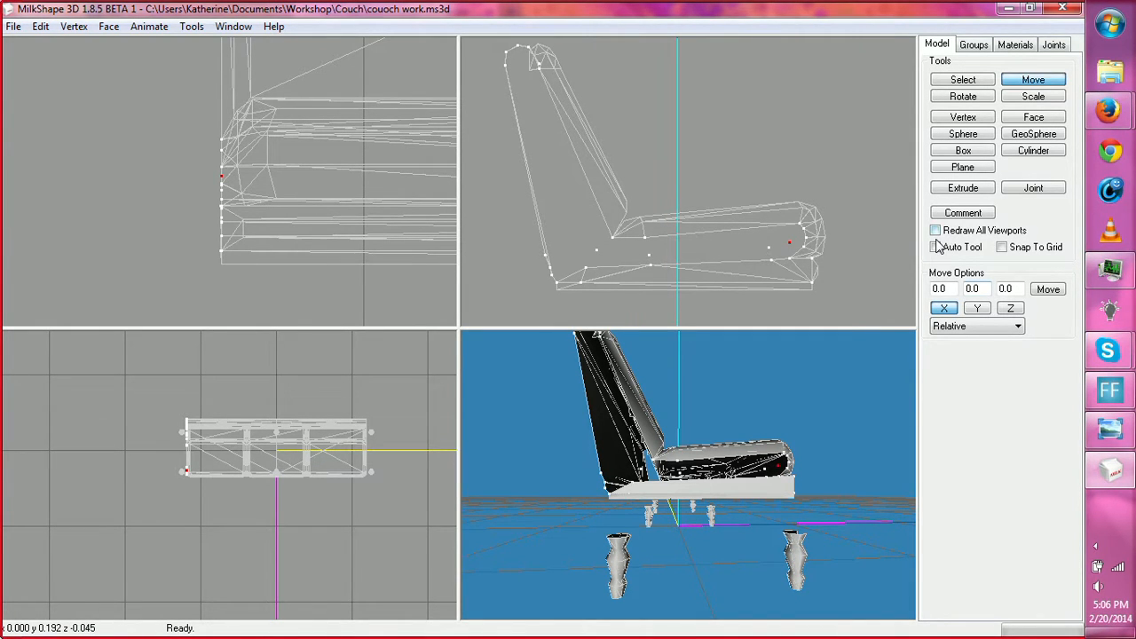
Step: Build triangular faces fanning from the added front vertex to the vertices along the seat cushion's rounded front edge
left_click(1013, 121)
left_click(799, 225)
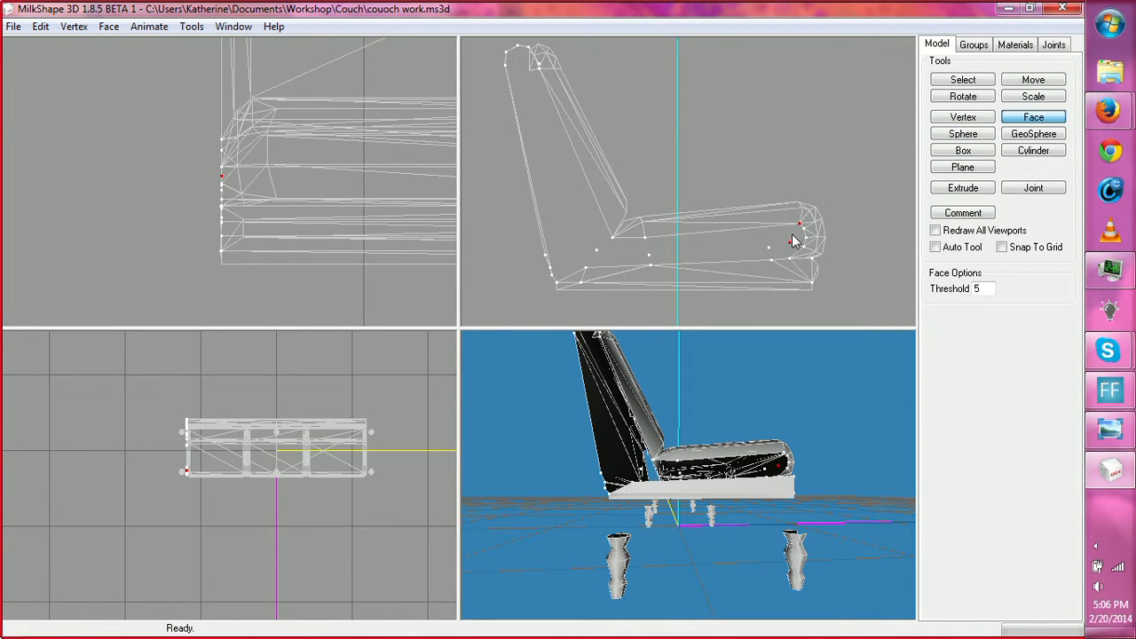
left_click(804, 228)
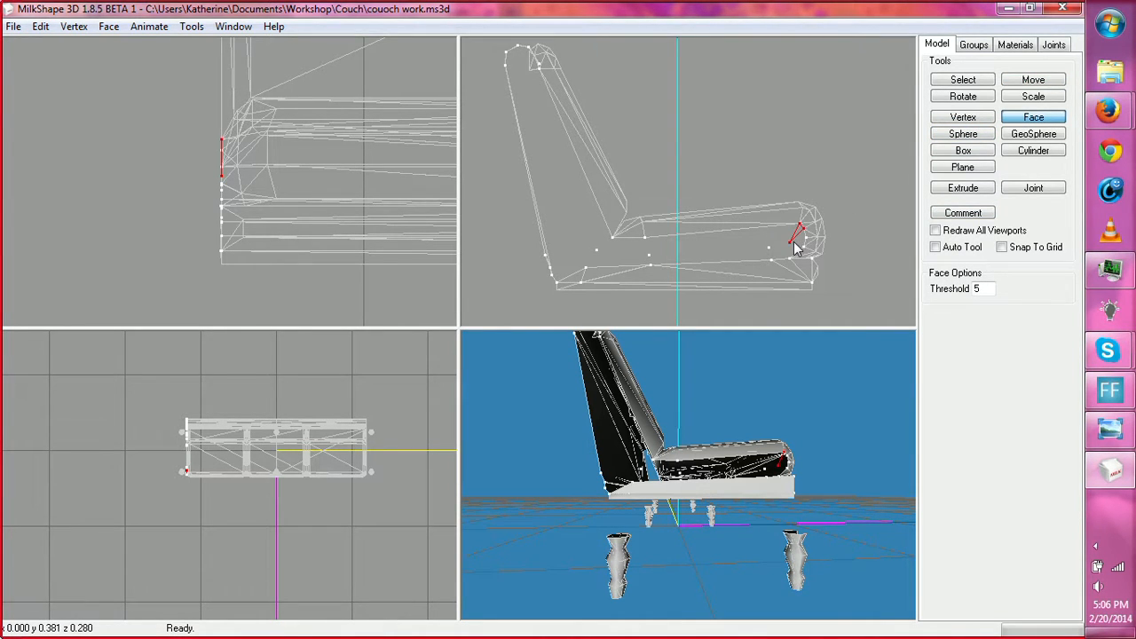
left_click(802, 238)
left_click(807, 246)
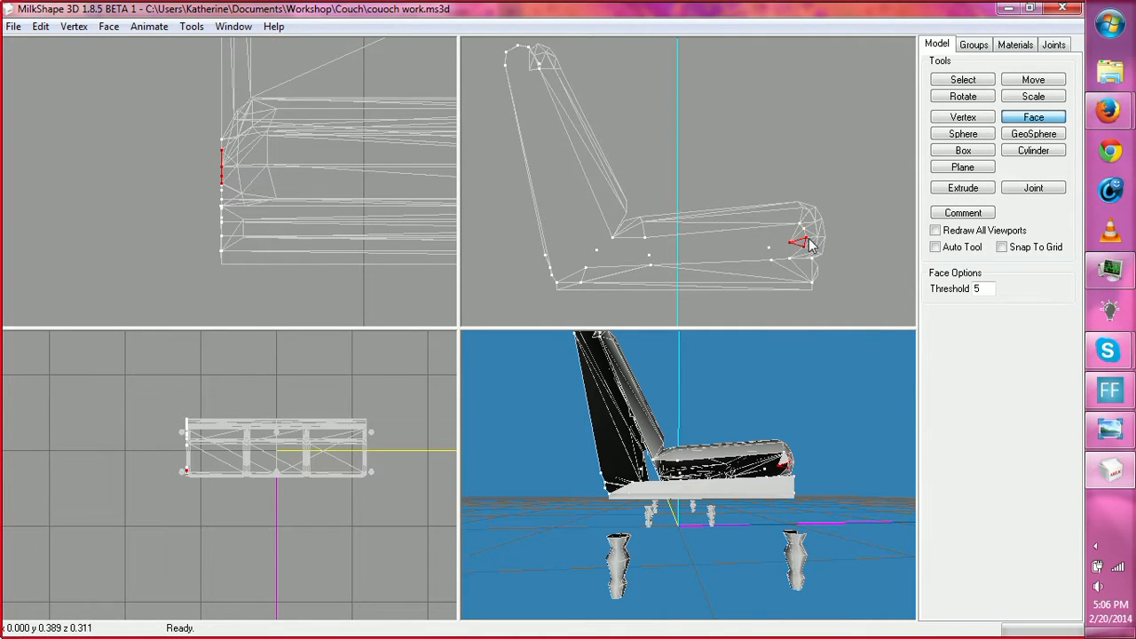
left_click(789, 242)
left_click(790, 258)
left_click(803, 247)
Step: Build triangular faces between the upper and lower vertex rows, from the cushion's front back to the middle vertices
left_click(769, 248)
left_click(771, 260)
left_click(788, 259)
left_click(790, 243)
left_click(768, 248)
left_click(789, 258)
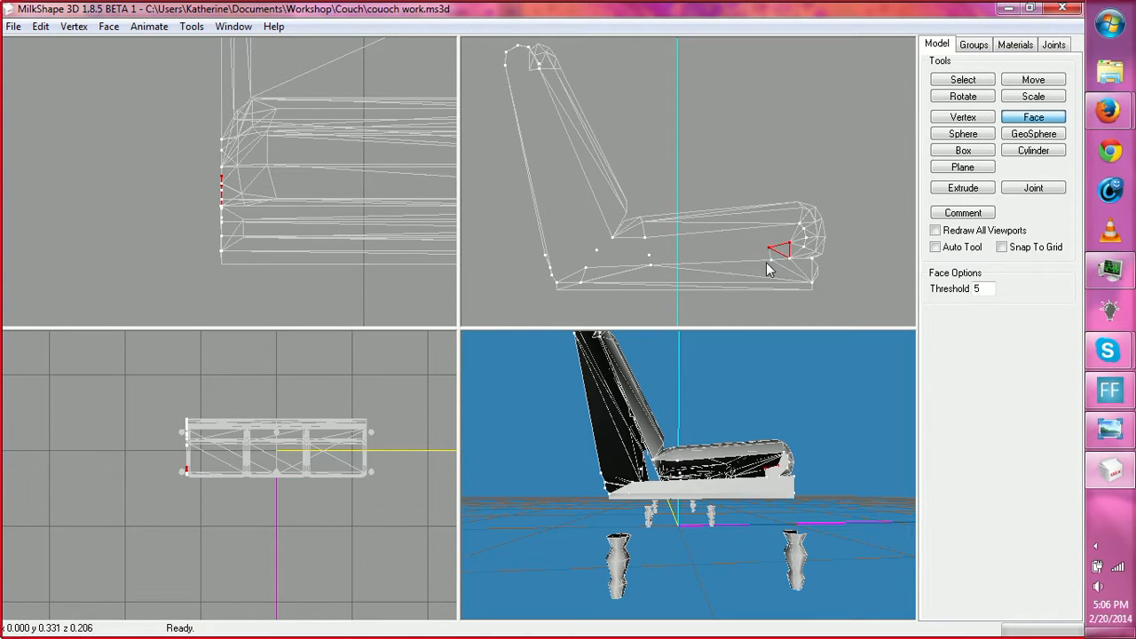
left_click(649, 254)
left_click(772, 259)
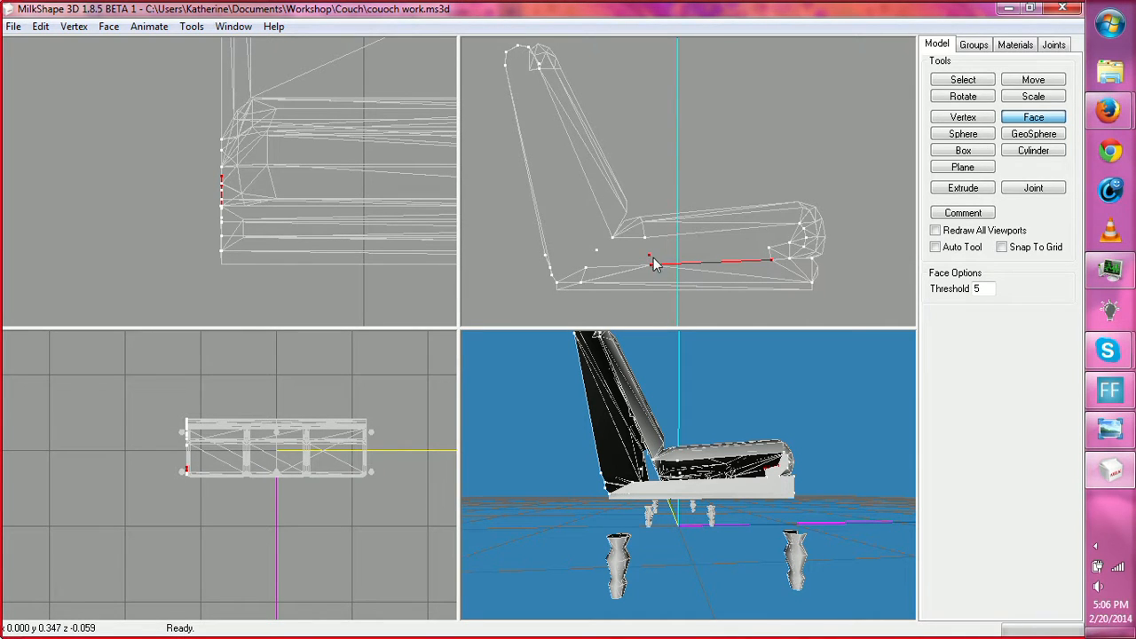
left_click(652, 258)
left_click(770, 250)
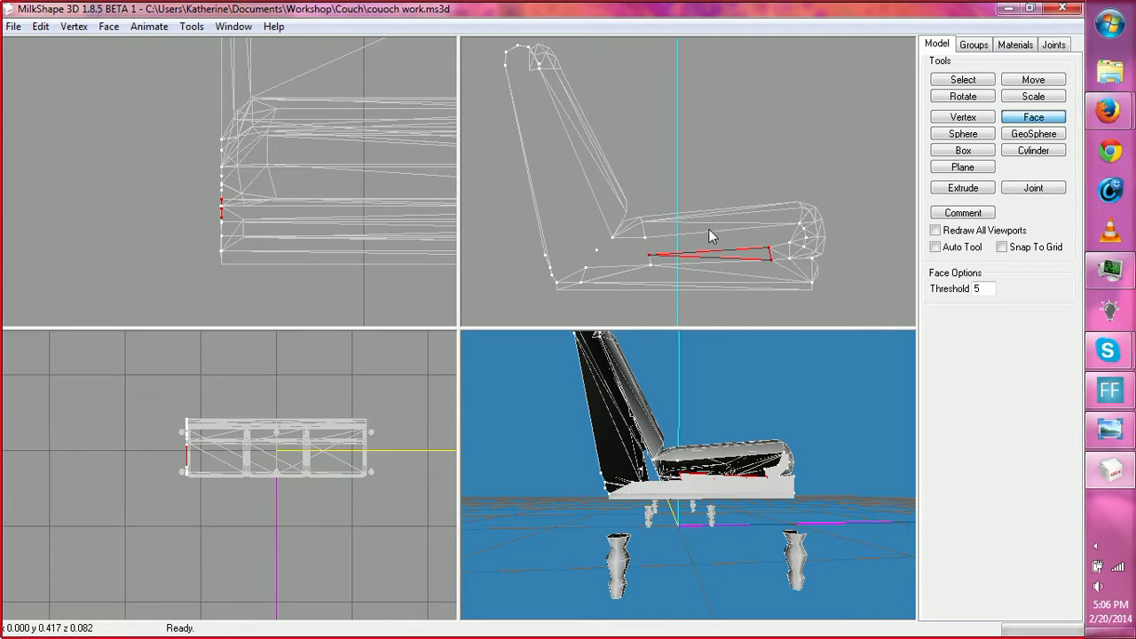
Step: Check the Twitch chat window in Firefox and return to MilkShape 3D
mouse_move(1108, 110)
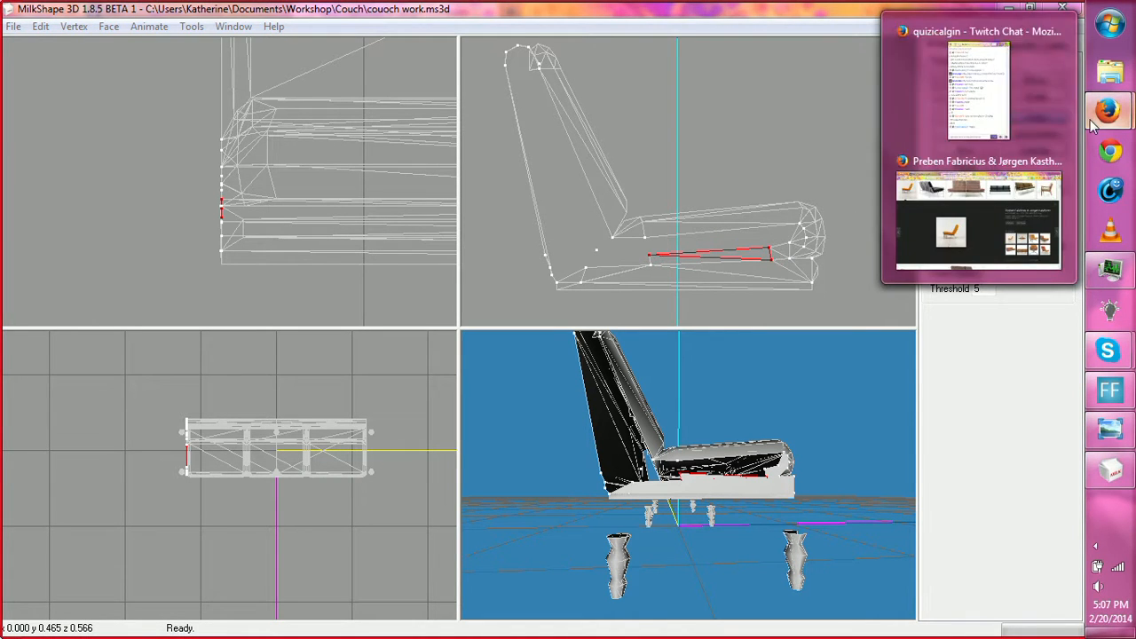
left_click(1036, 125)
left_click(959, 417)
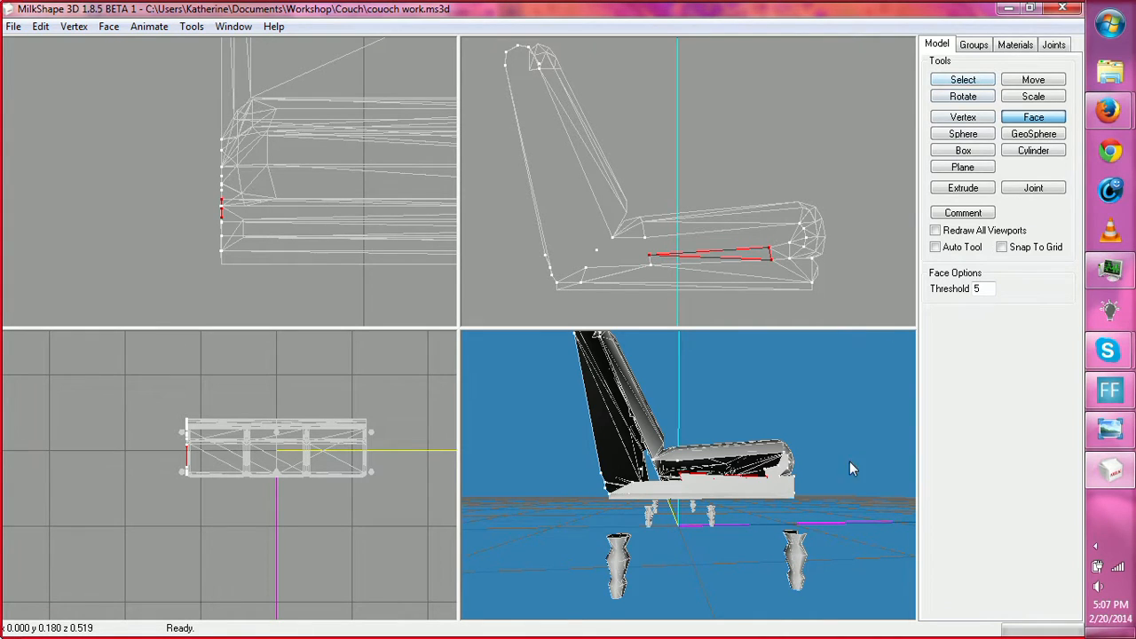
Step: Build triangular faces closing the gap between the upper vertex row and the seat cushion's side edge
left_click_drag(850, 461, 803, 500)
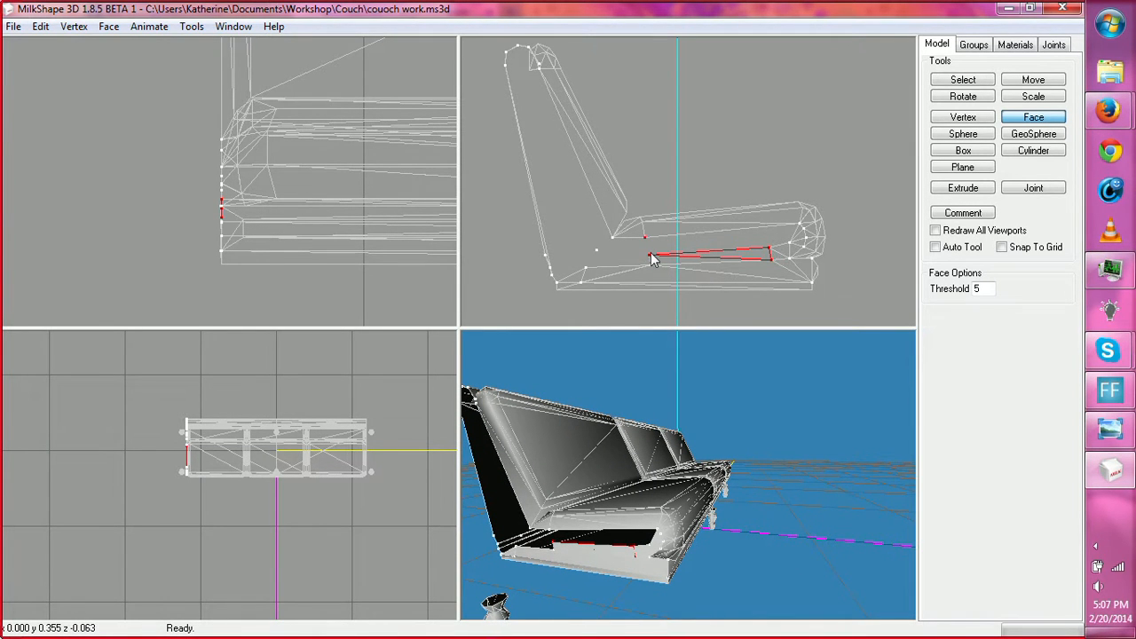
left_click(769, 249)
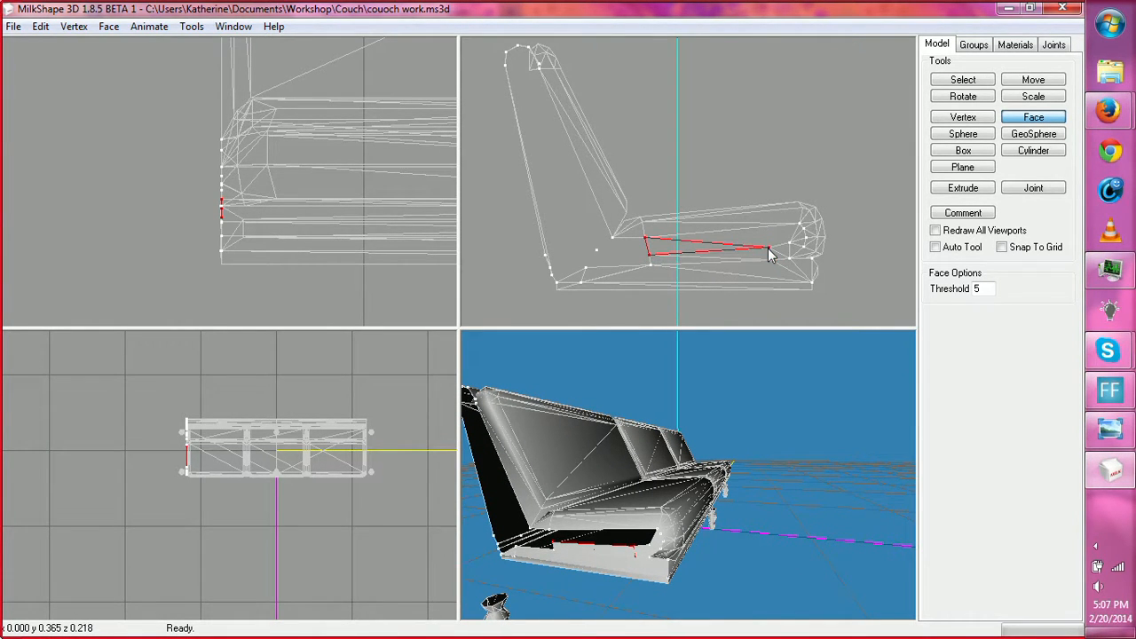
left_click(788, 243)
left_click(768, 246)
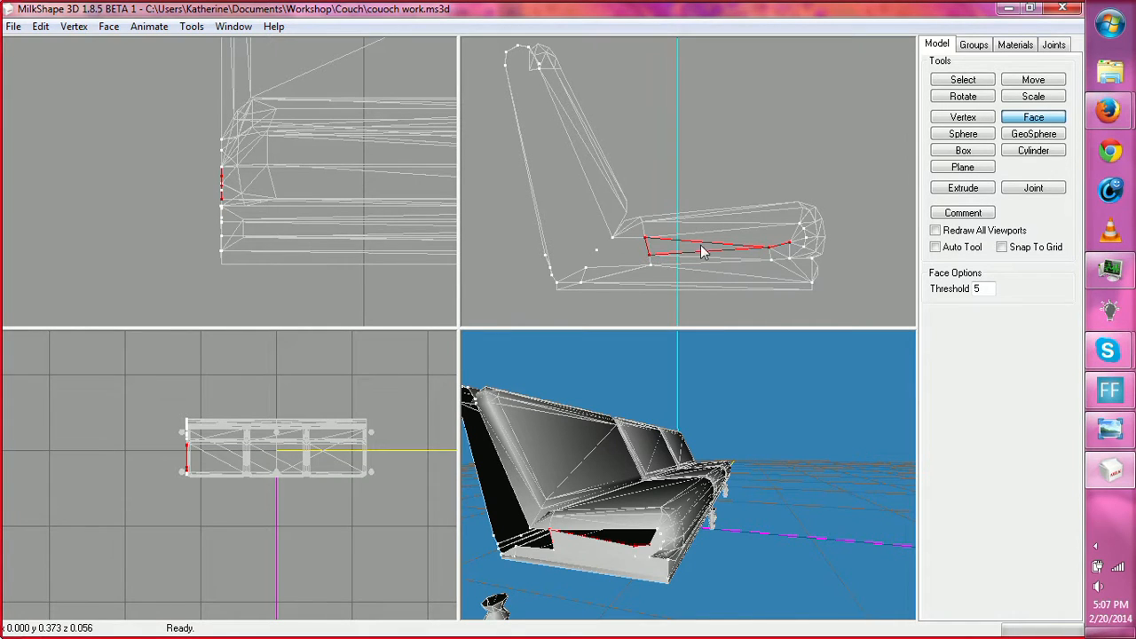
left_click(645, 237)
left_click(789, 242)
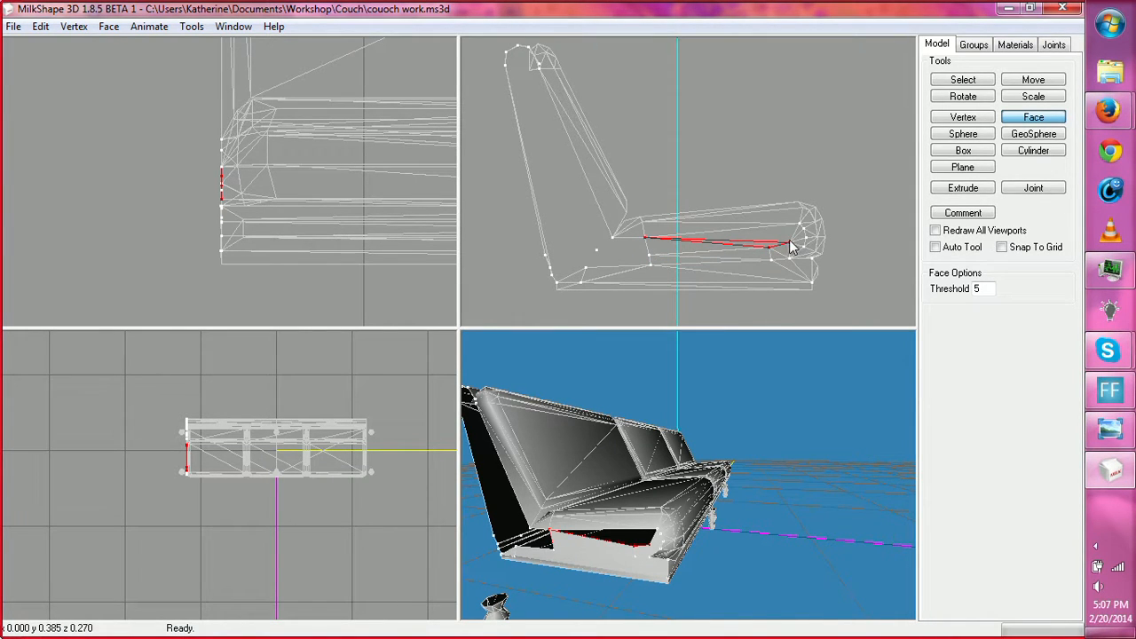
left_click(799, 224)
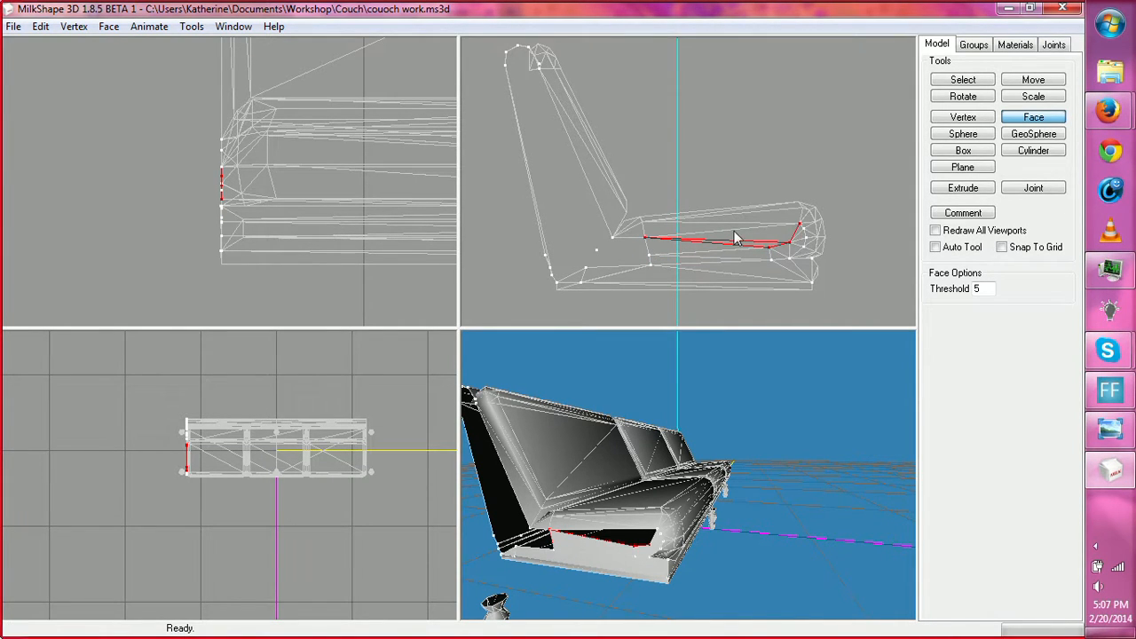
left_click(646, 239)
Step: Select the middle and front vertices of the upper new row, raise them toward the cushion, and rotate them slightly
left_click_drag(715, 407, 788, 400)
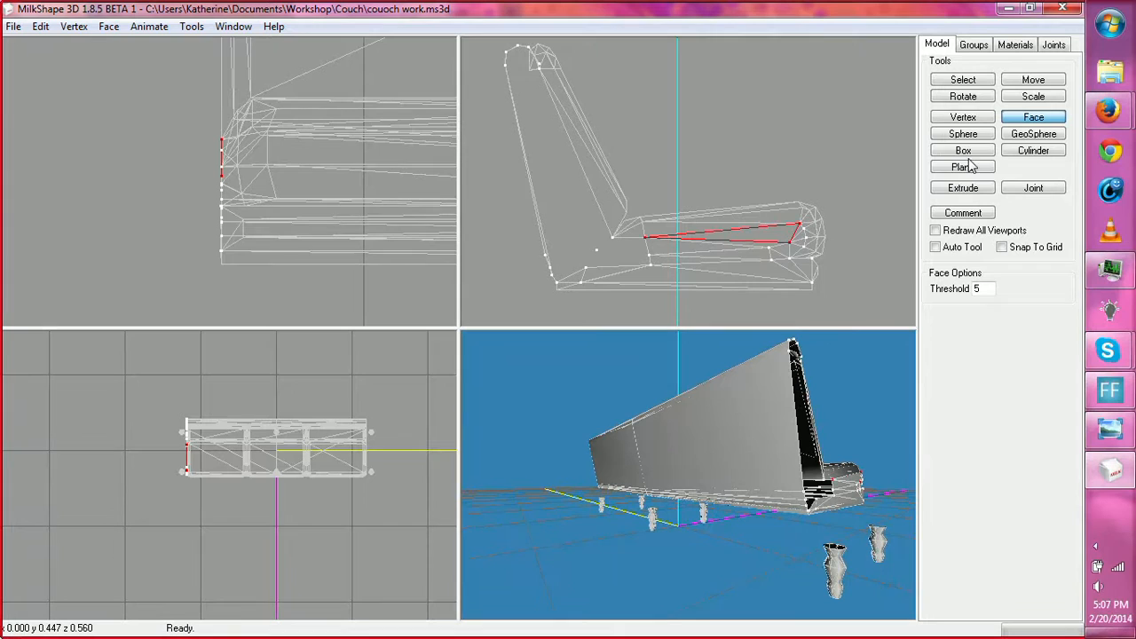
left_click(965, 81)
left_click_drag(644, 252, 687, 258)
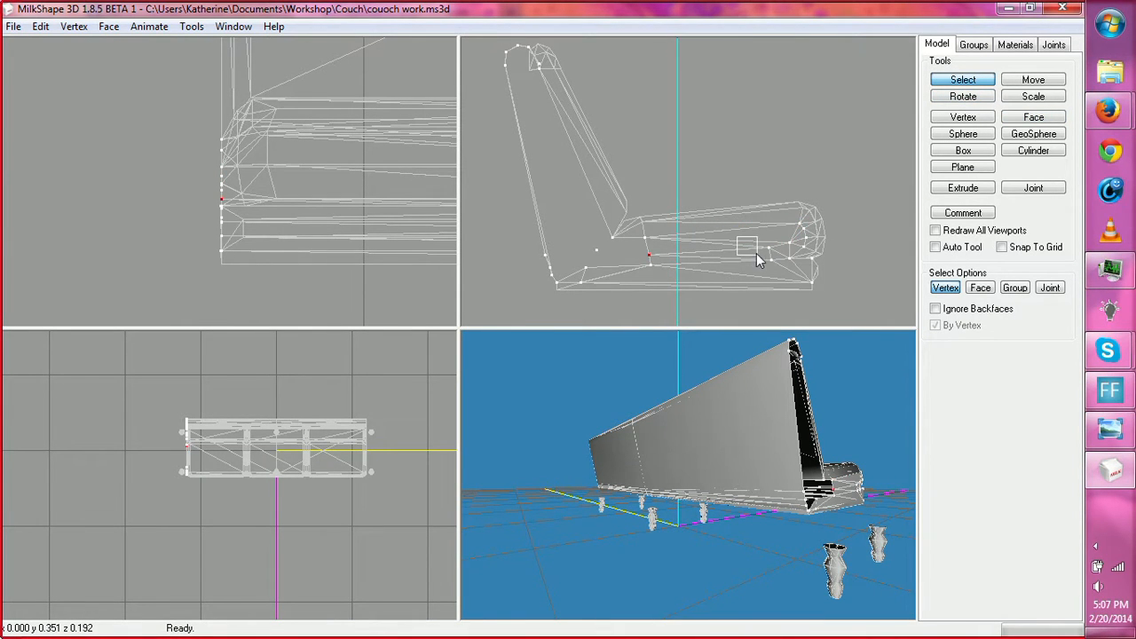
left_click_drag(779, 255, 780, 256, "shift")
left_click(1035, 81)
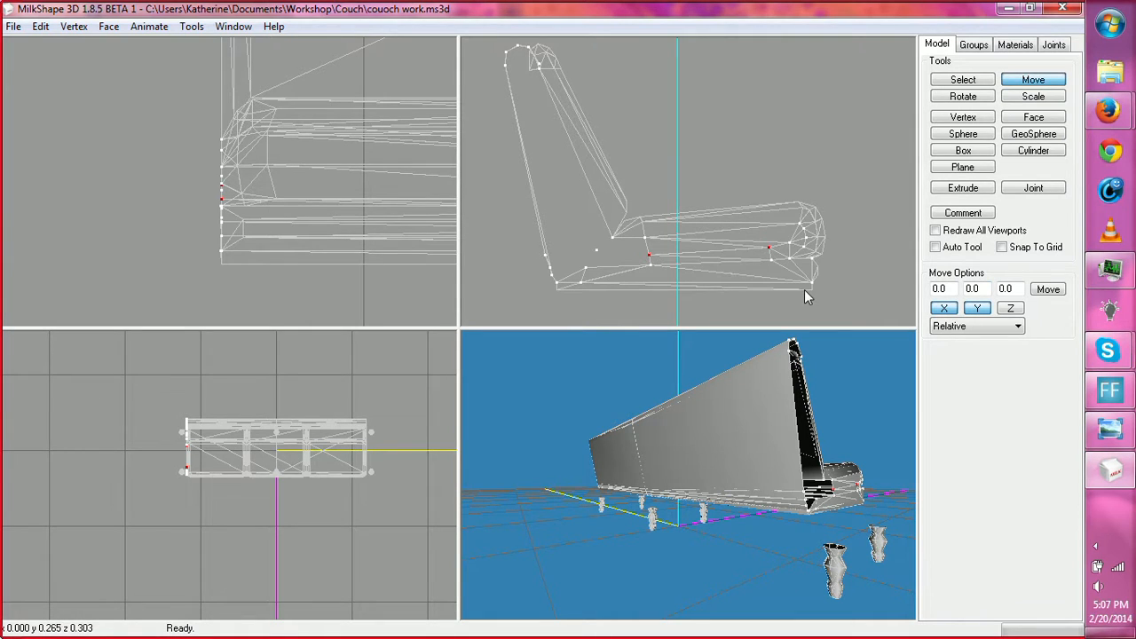
left_click_drag(805, 291, 825, 274)
left_click(959, 97)
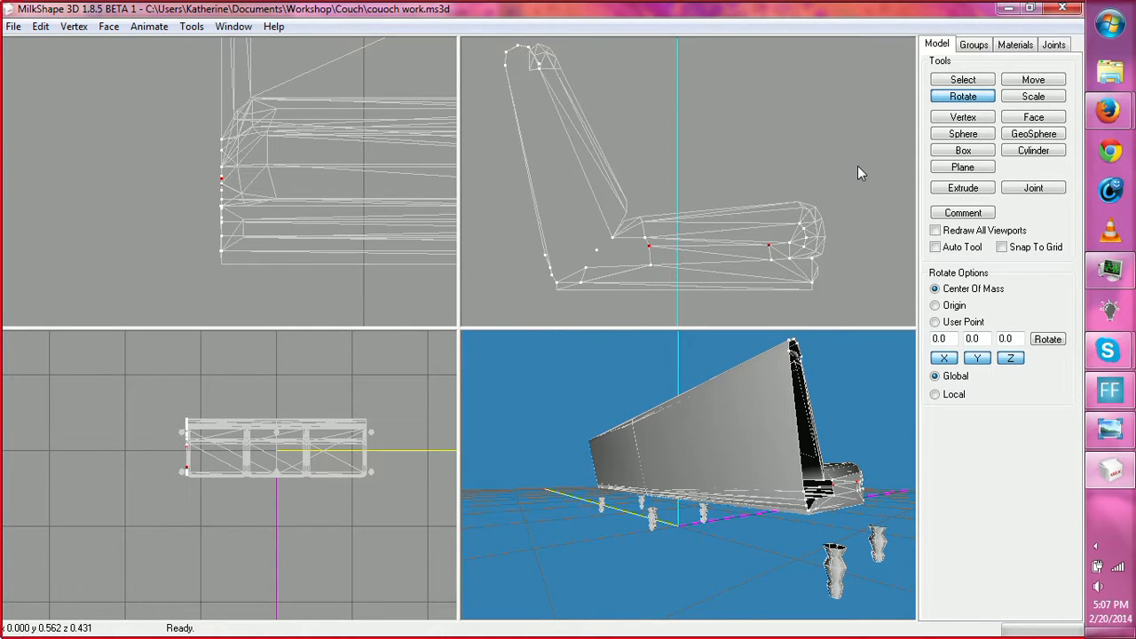
Step: Select the three vertices of the upper new row on the couch's open end and move them outward along X only
left_click(949, 82)
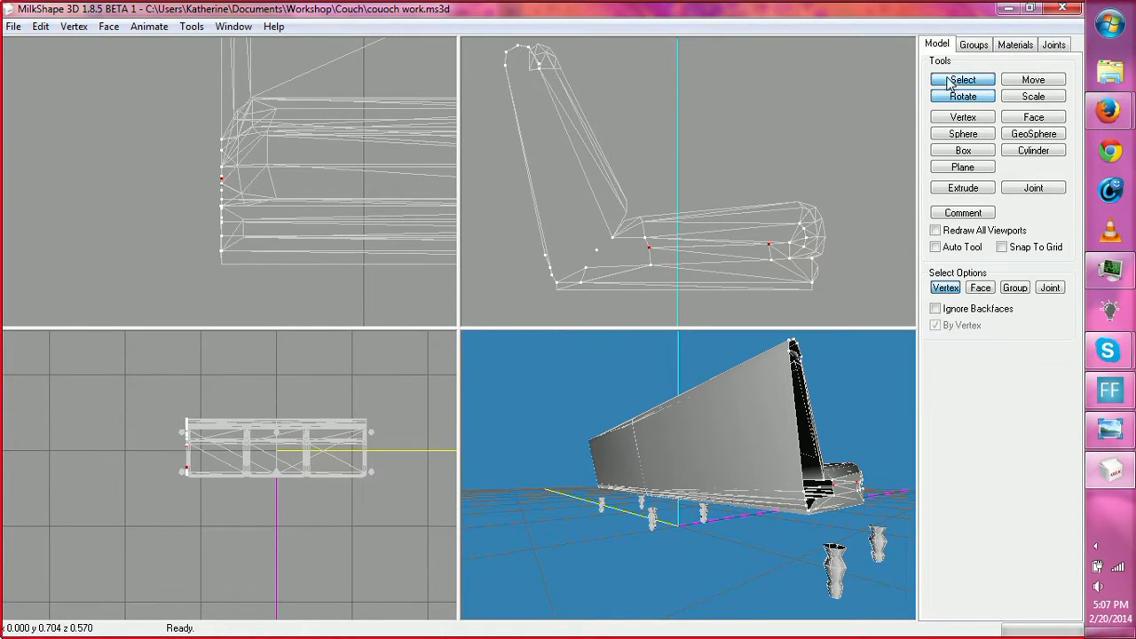
left_click_drag(775, 230, 773, 247)
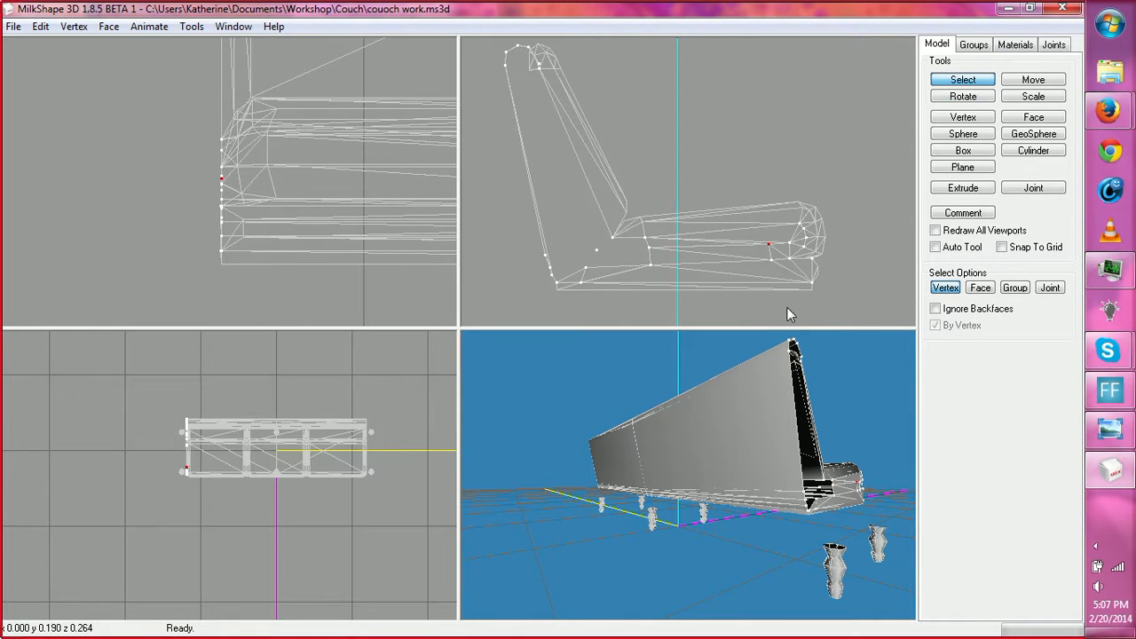
left_click_drag(776, 417, 720, 358)
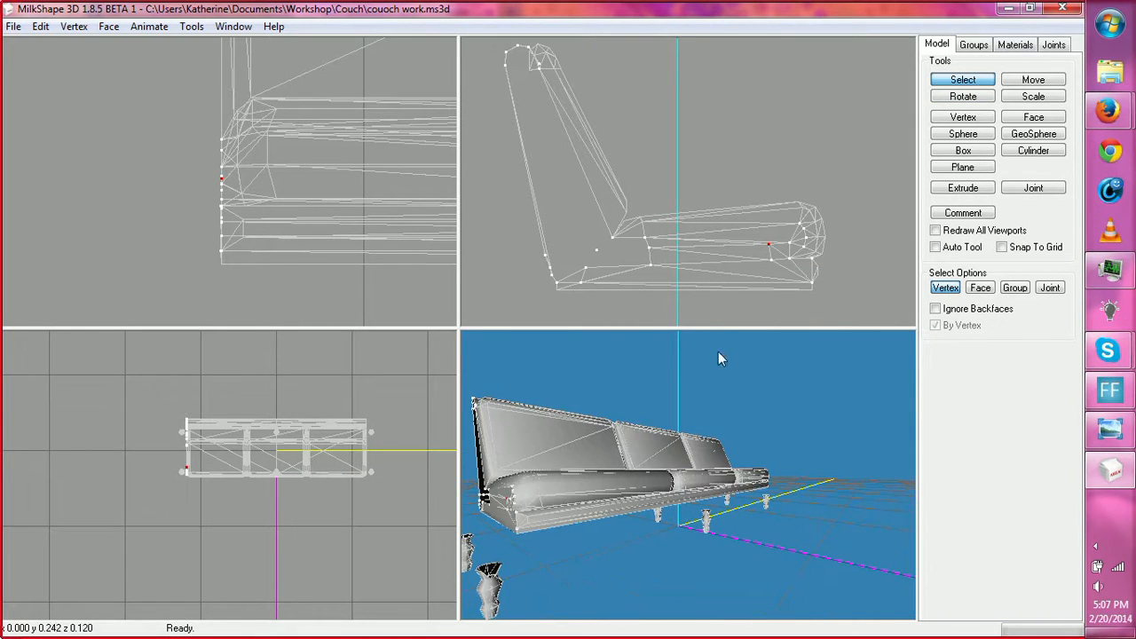
left_click_drag(648, 244, 688, 264, "shift")
left_click_drag(772, 234, 799, 261, "shift")
left_click(1020, 79)
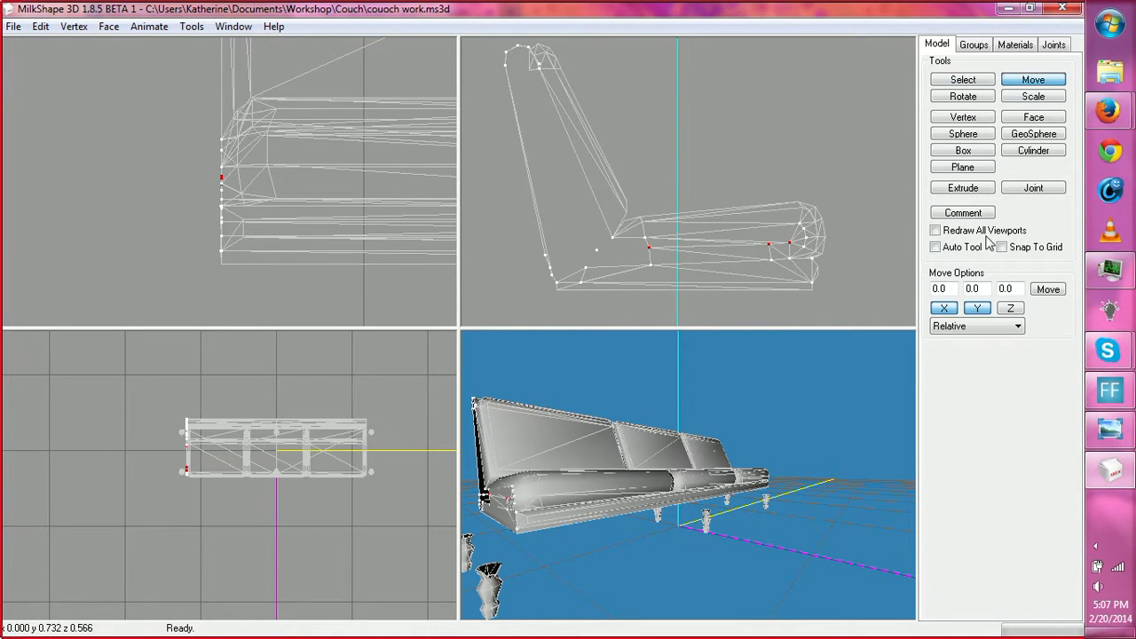
left_click(977, 308)
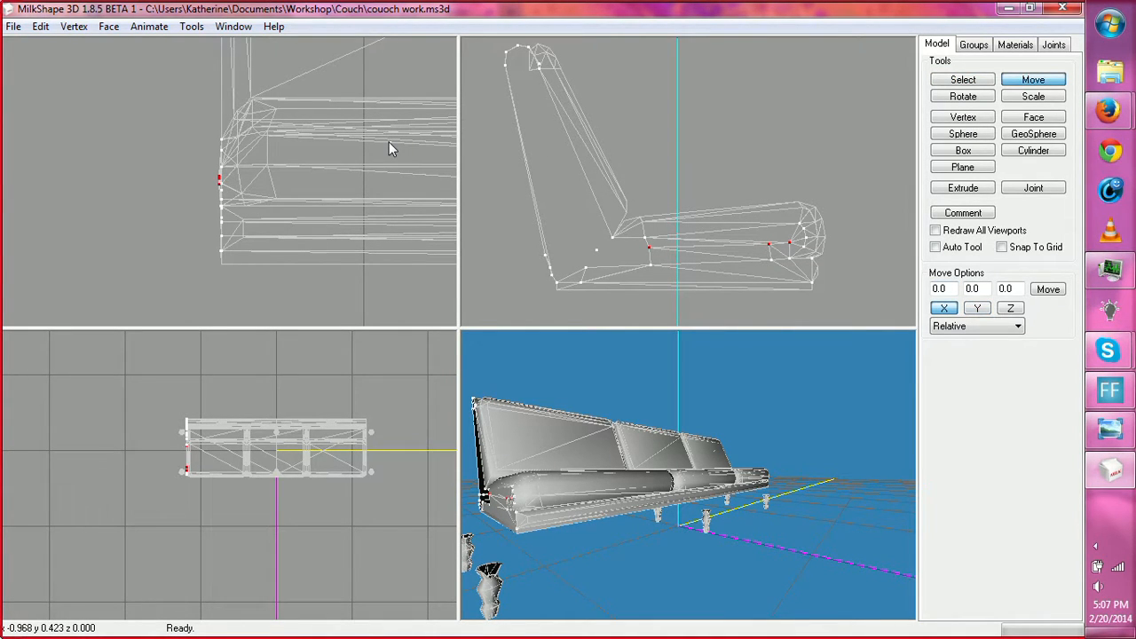
left_click_drag(542, 411, 520, 429)
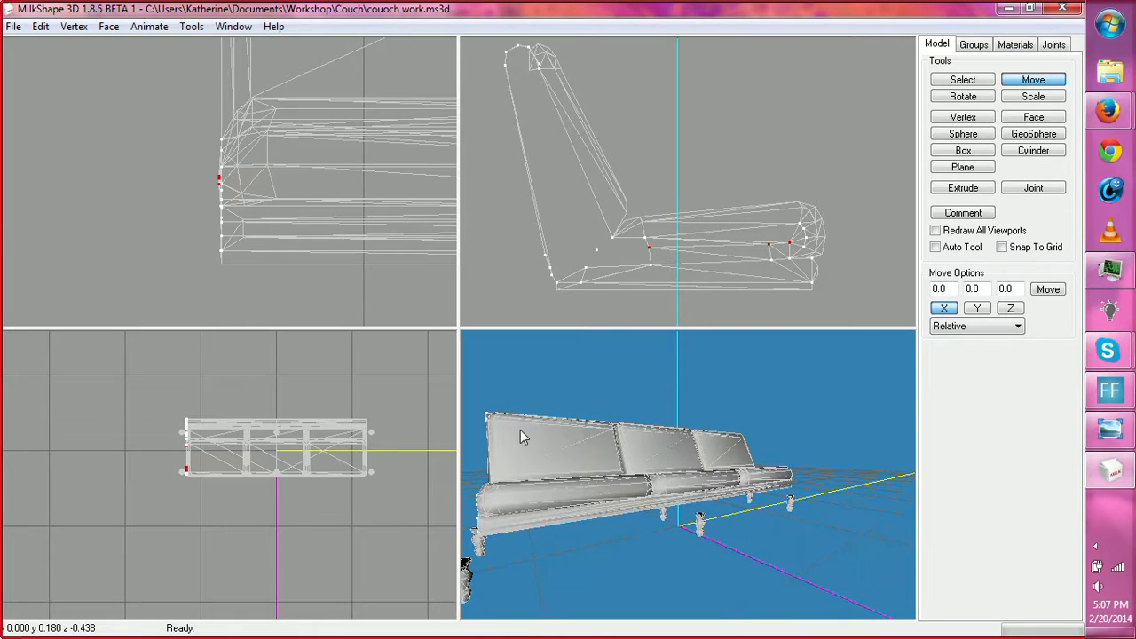
left_click_drag(371, 264, 369, 262)
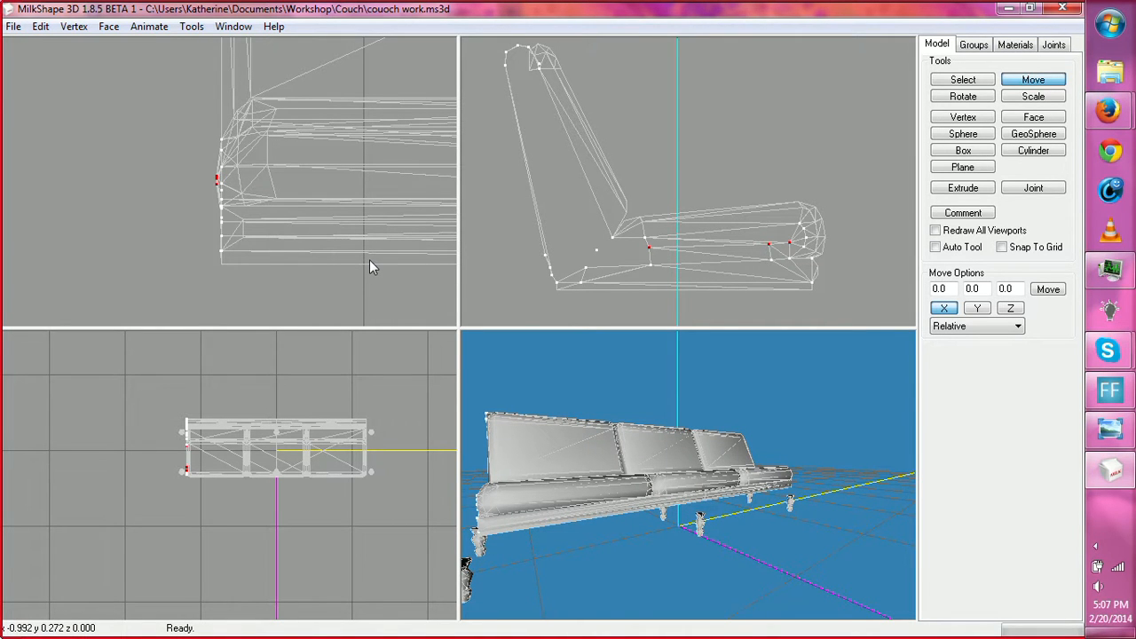
left_click_drag(474, 368, 652, 448)
Step: Select the curved column of vertices at the seat cushion's front end and move it slightly inward along X
left_click(962, 82)
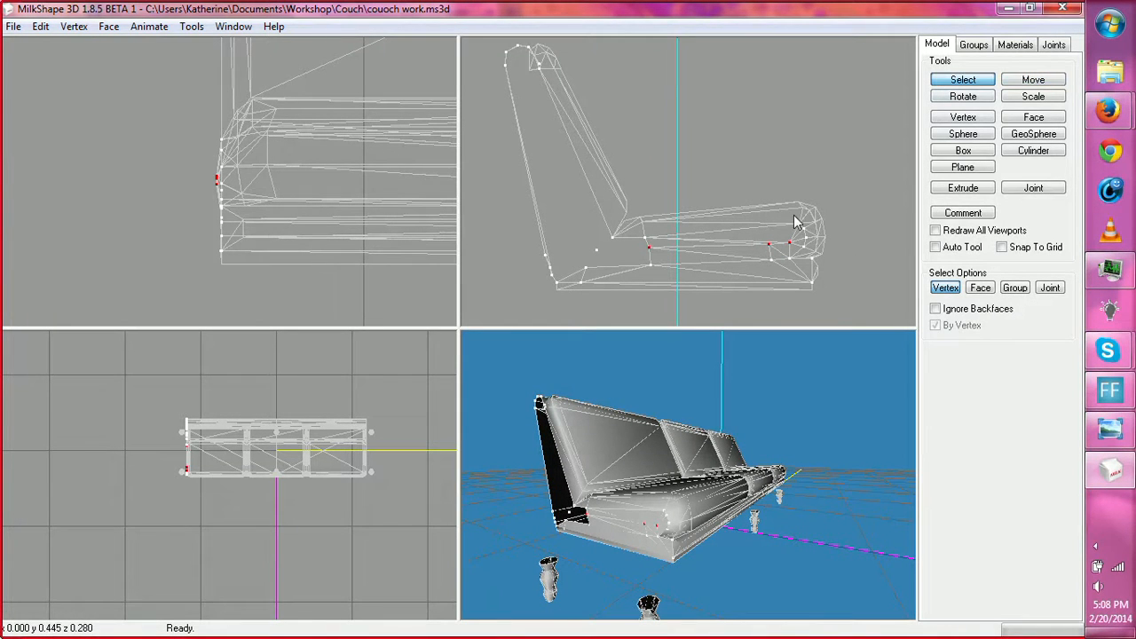
left_click_drag(792, 214, 831, 266)
left_click(1034, 80)
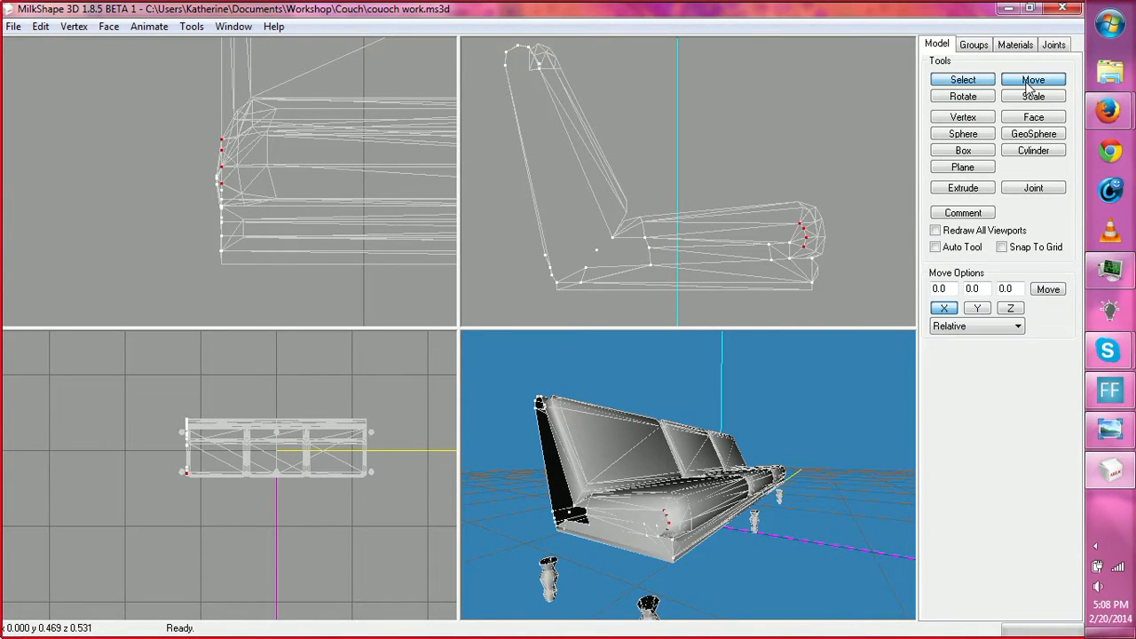
left_click_drag(351, 179, 353, 184)
Step: Inspect the couch's end in the 3D view with the wireframe overlay hidden, and turn the overlay back on
left_click_drag(572, 417, 576, 447)
right_click(576, 447)
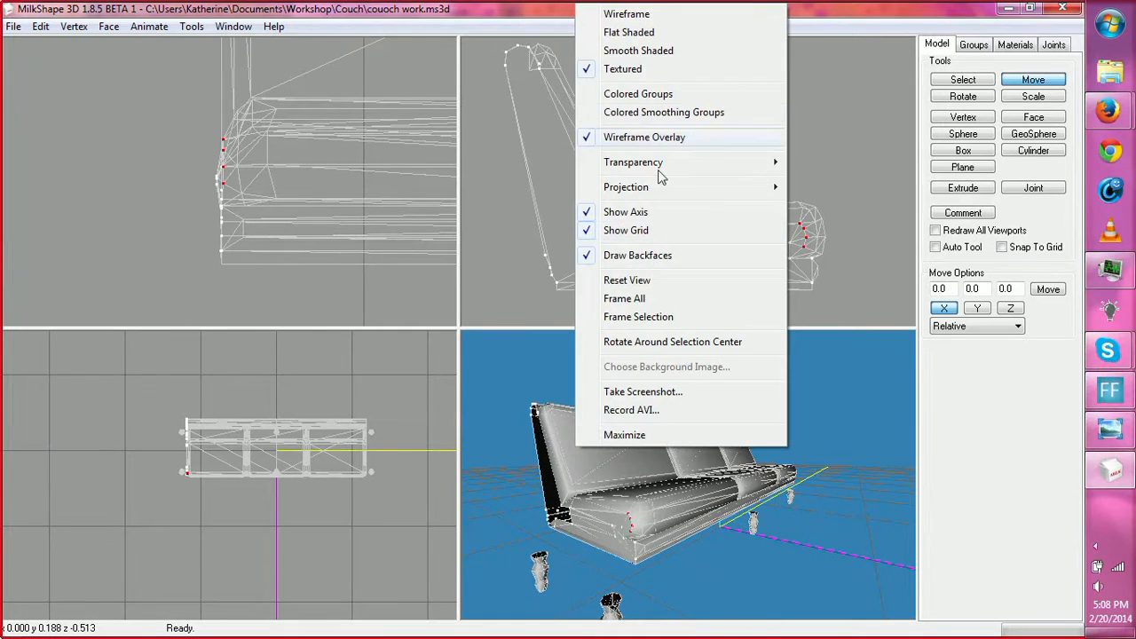
left_click(665, 139)
left_click_drag(662, 448, 715, 469)
right_click(715, 470)
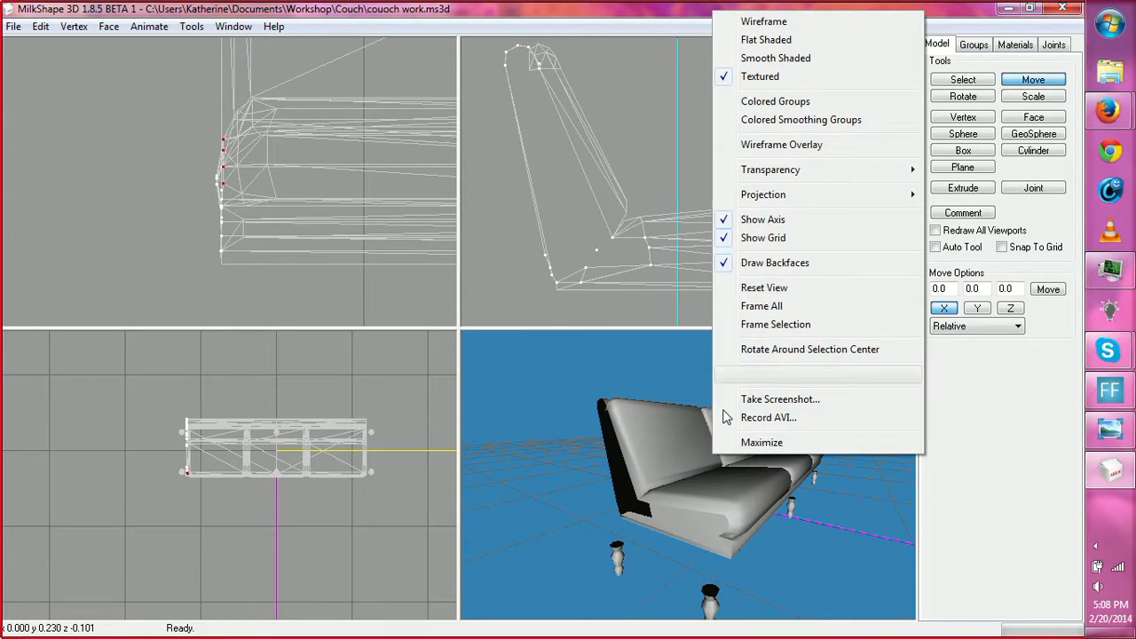
left_click(761, 144)
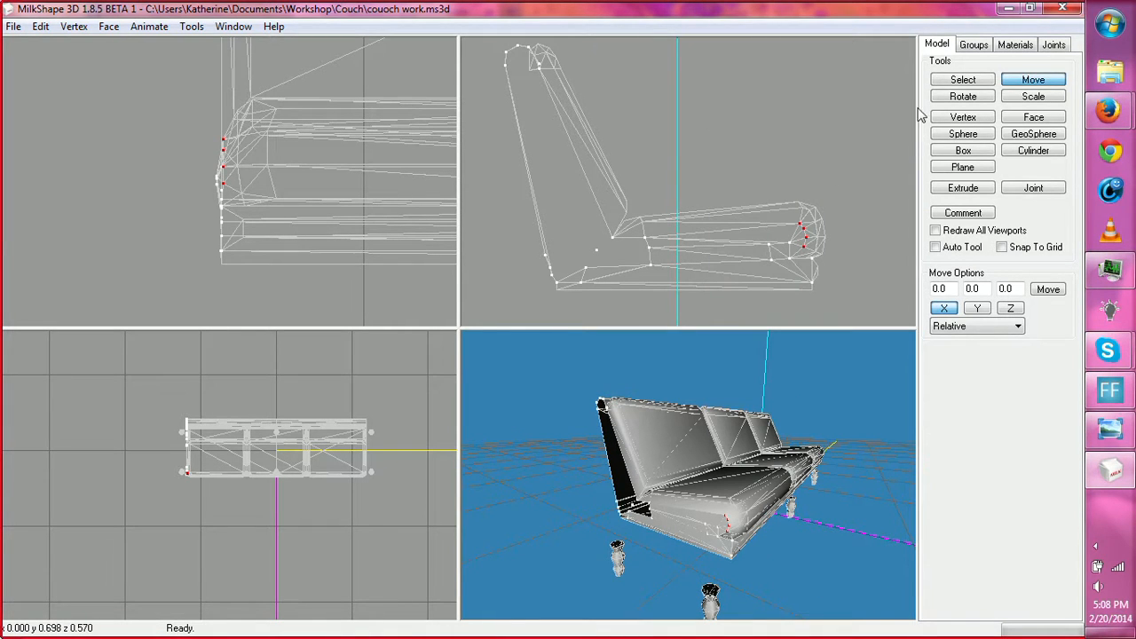
Step: Select the rear and upper front vertices of the seat cushion's side edge and move them outward along X
left_click(963, 80)
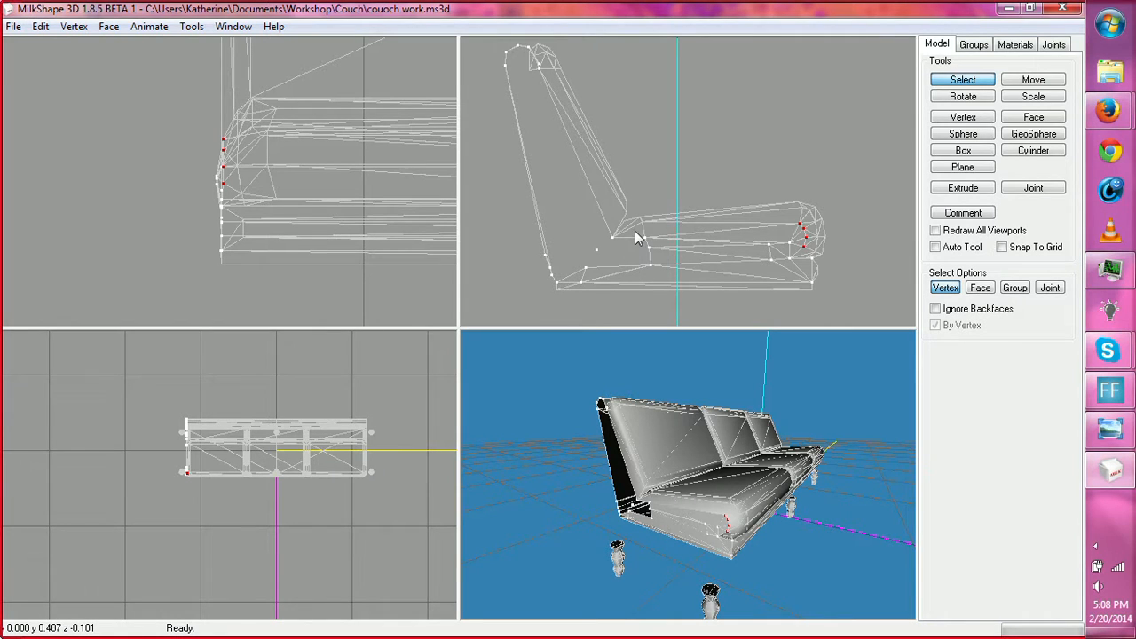
left_click_drag(634, 231, 799, 253)
left_click_drag(796, 210, 805, 230)
left_click_drag(636, 229, 660, 236)
left_click_drag(763, 219, 816, 233)
left_click(1033, 80)
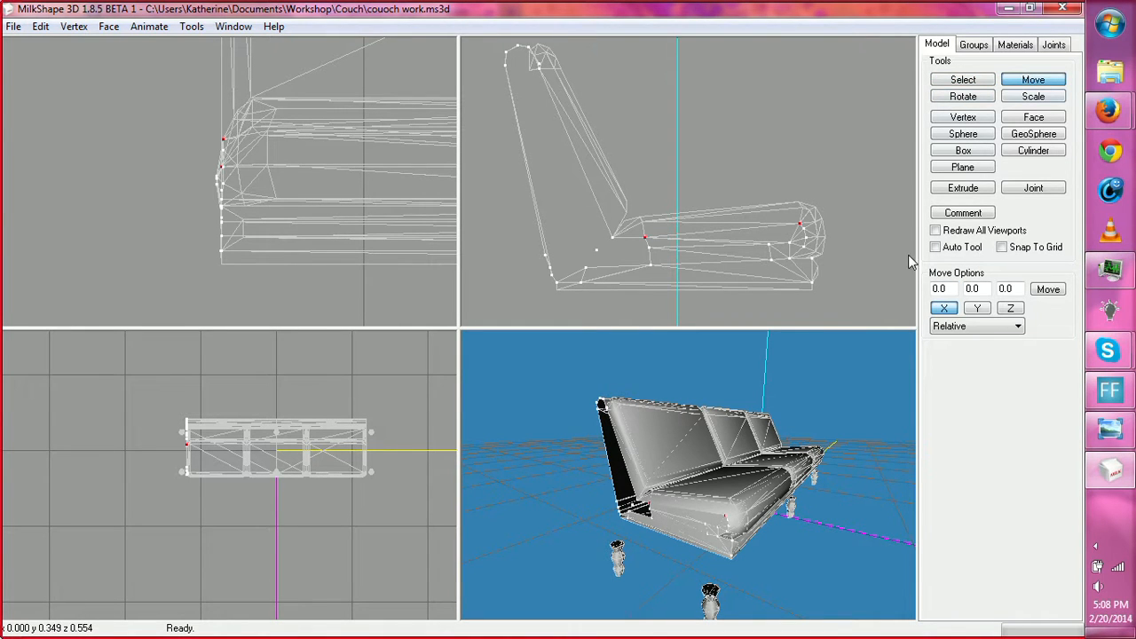
left_click_drag(292, 88, 282, 98)
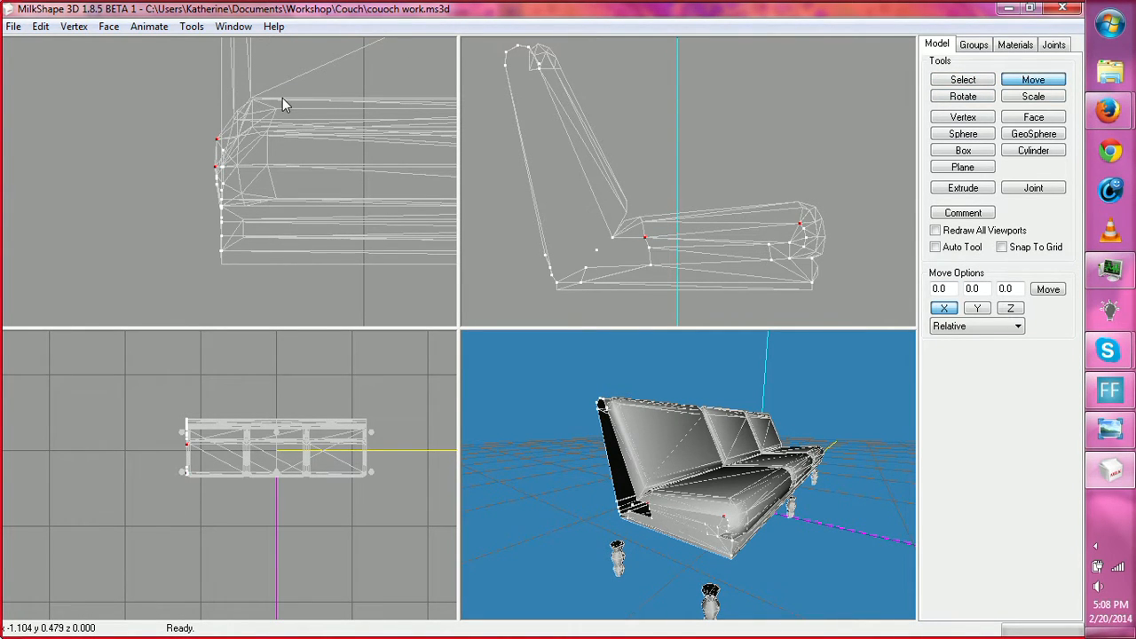
left_click_drag(559, 452, 773, 463)
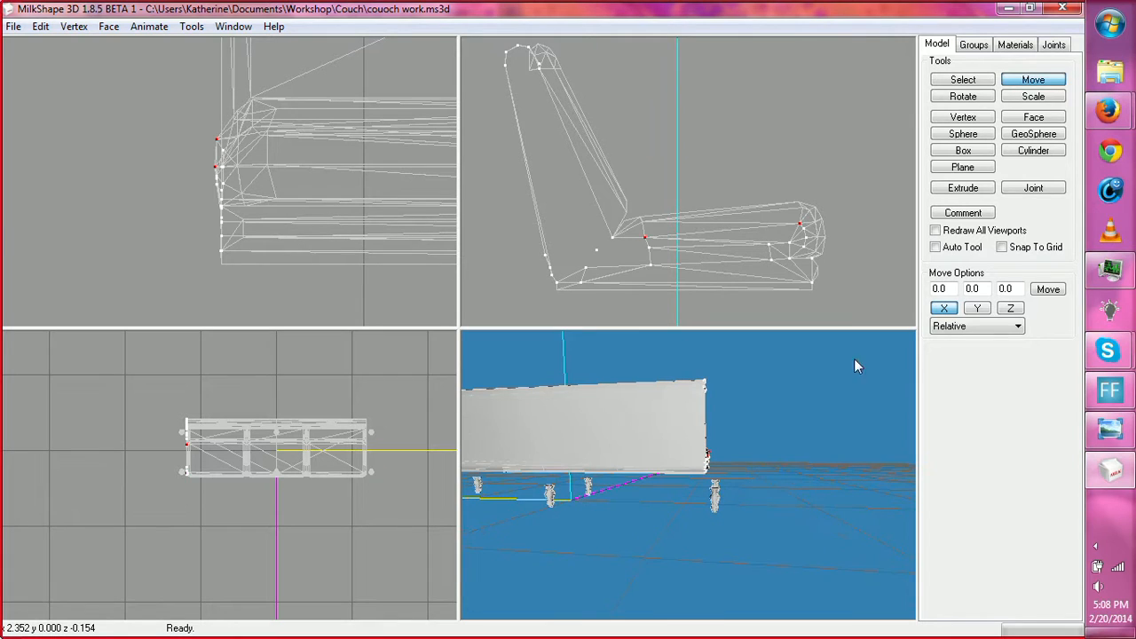
Step: Reselect the row of vertices below the cushion's side edge and move it slightly further outward along X
left_click(965, 83)
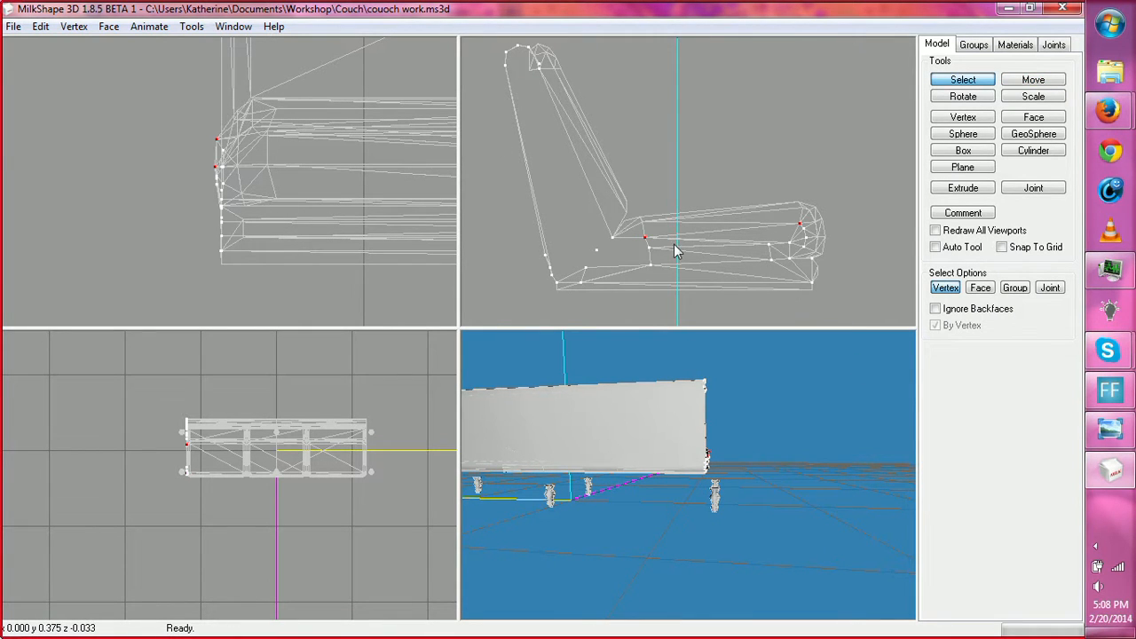
left_click_drag(646, 242, 793, 247)
left_click(1033, 80)
left_click_drag(309, 200, 303, 200)
left_click_drag(635, 501, 717, 471)
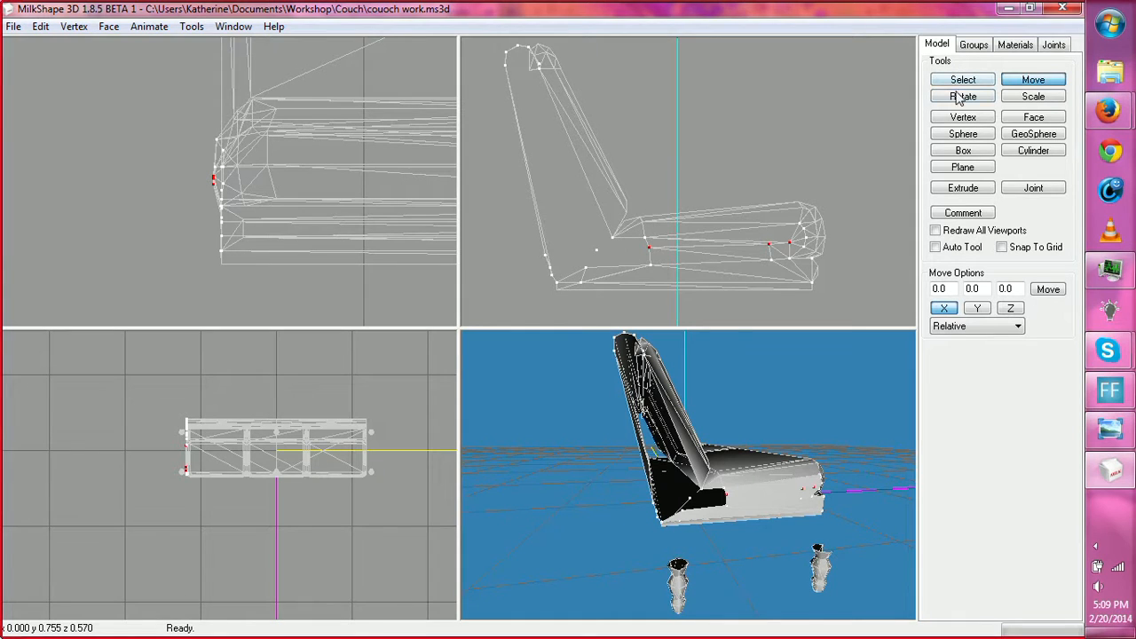
Step: Build triangular faces closing the gap between the rear of the seat's side and the vertices below the backrest joint
left_click(1033, 117)
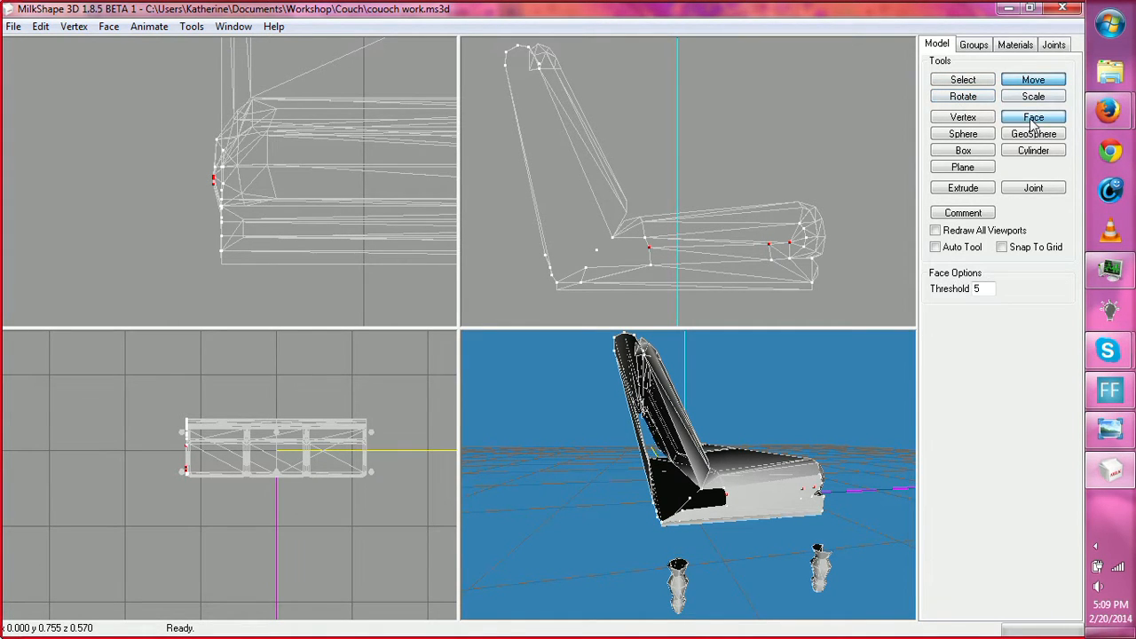
mouse_move(1108, 110)
left_click(897, 150)
left_click(980, 355)
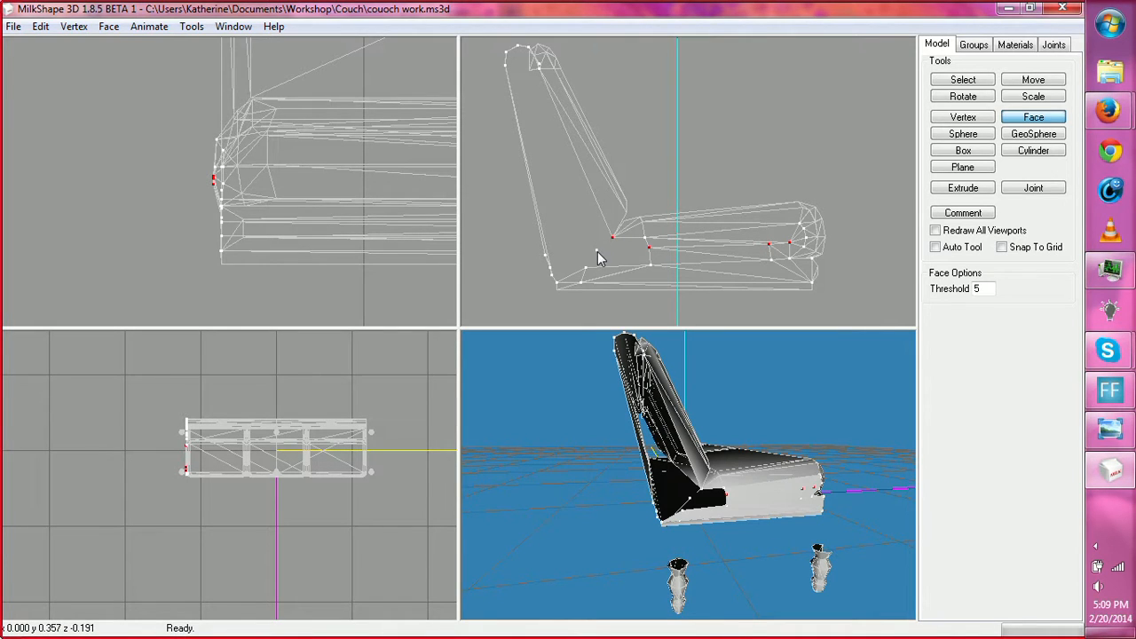
left_click(649, 249)
left_click(643, 237)
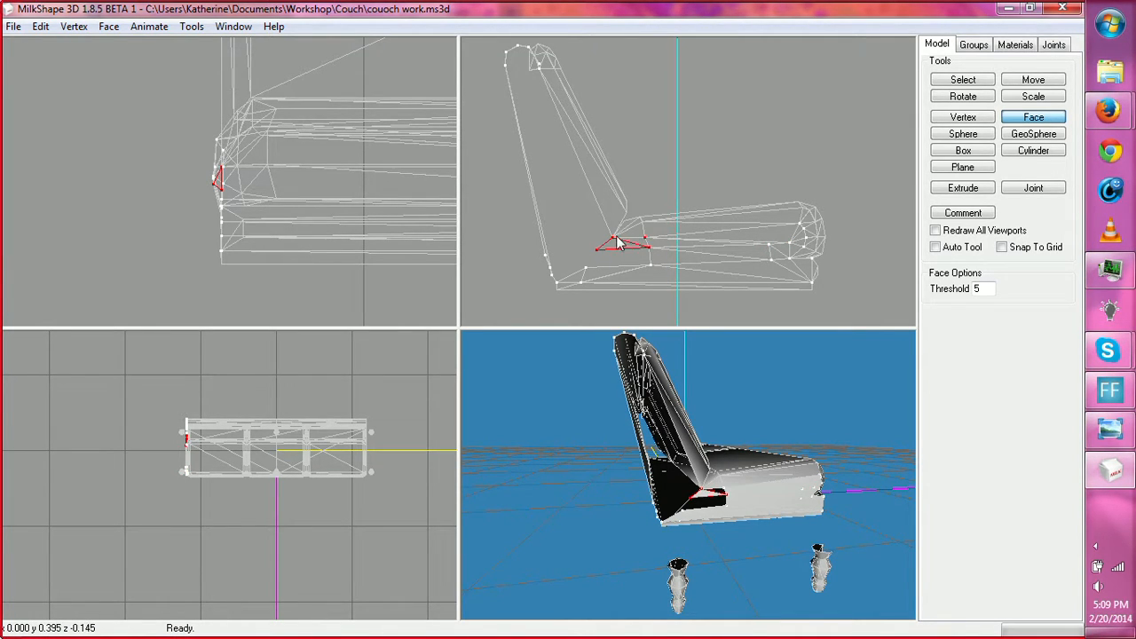
left_click(614, 237)
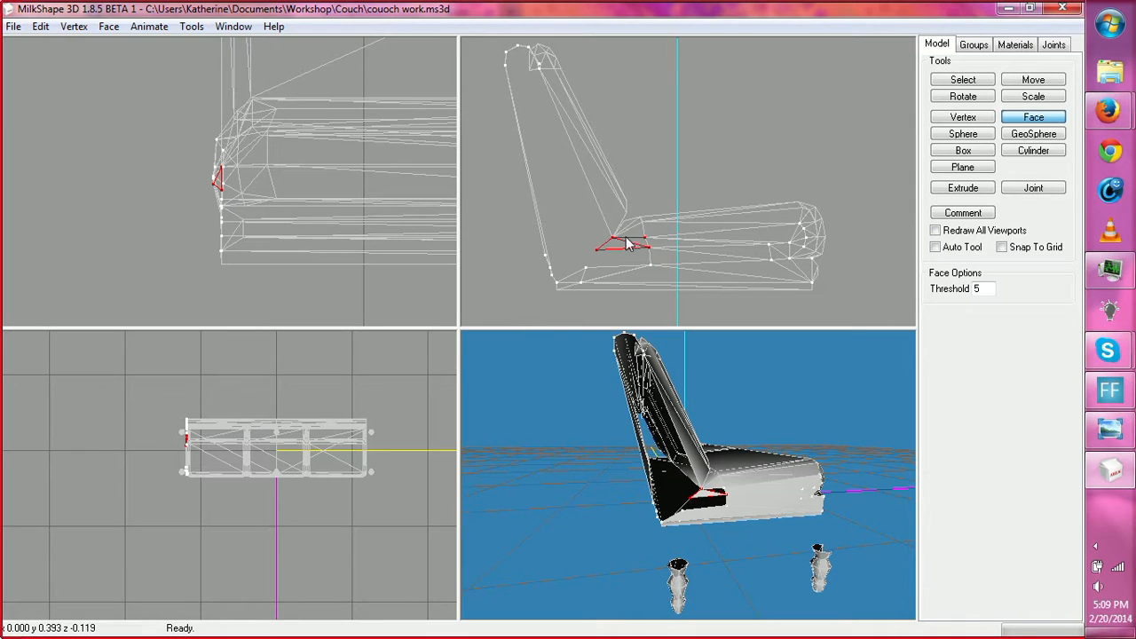
left_click(585, 269)
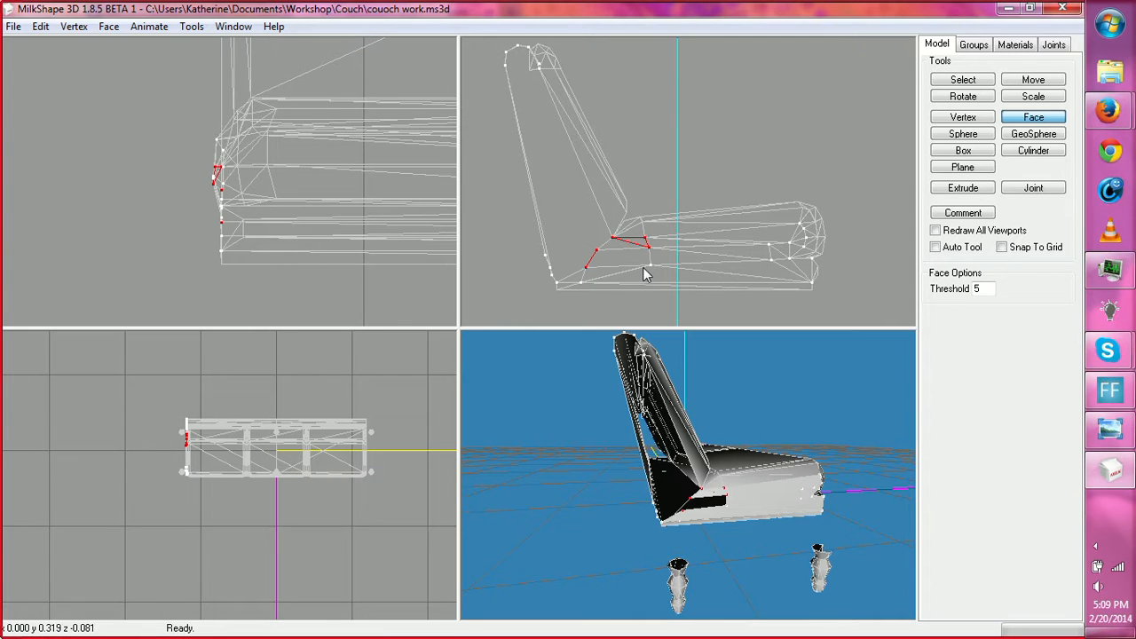
left_click(650, 267)
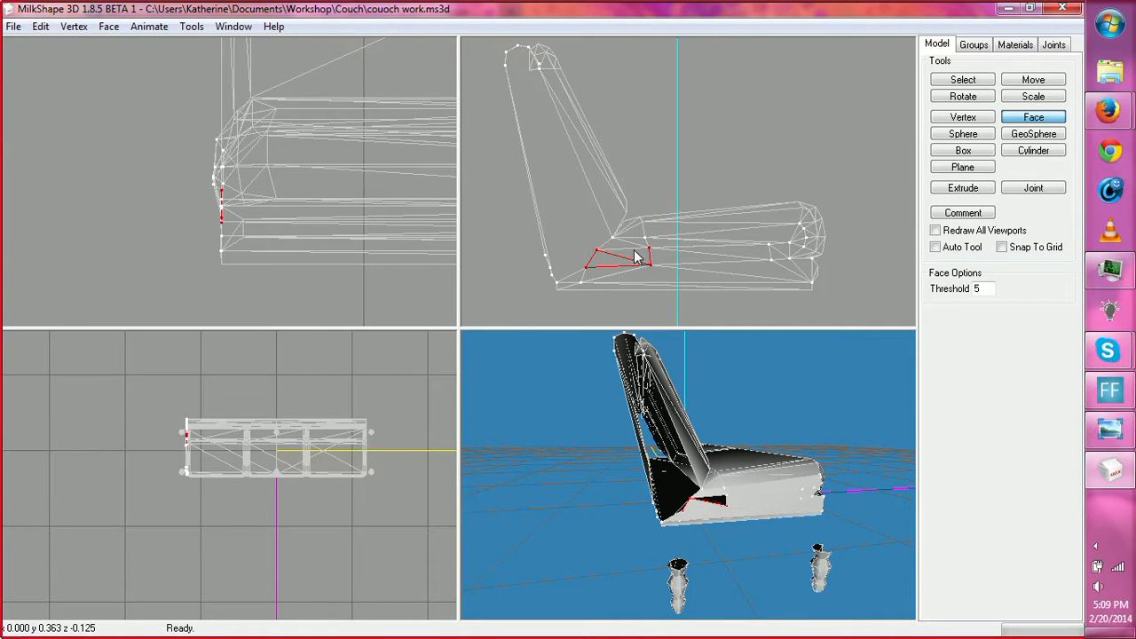
left_click(649, 249)
left_click_drag(765, 478, 726, 471)
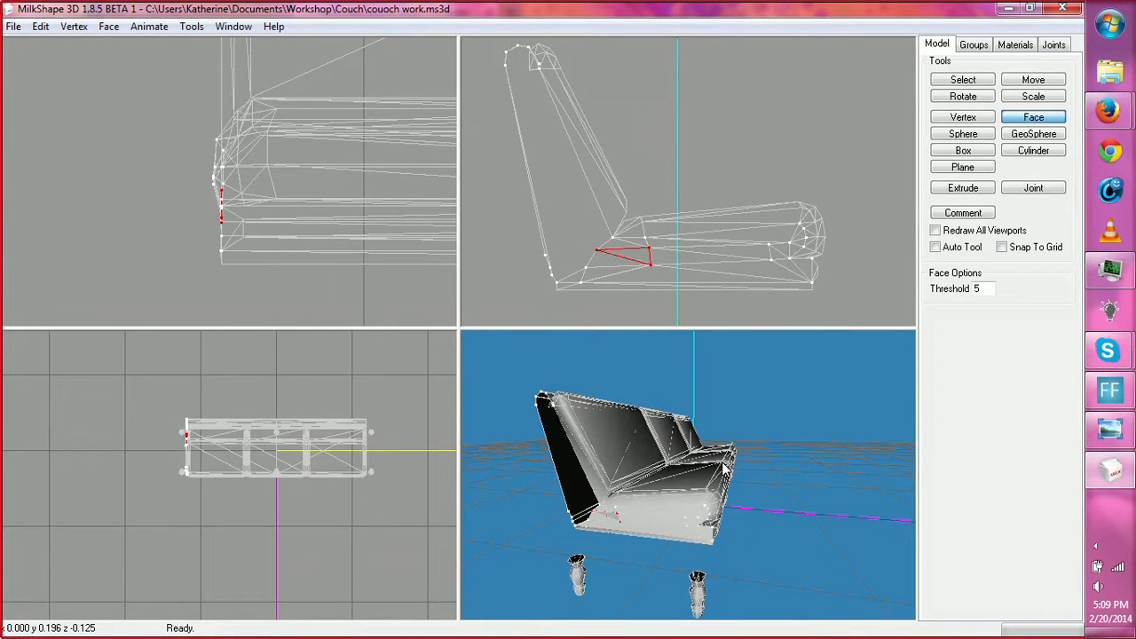
Step: Build triangular faces across the base of the backrest's open end, from the bottom rear corner up to the seat joint
left_click_drag(627, 231, 642, 247, "ctrl")
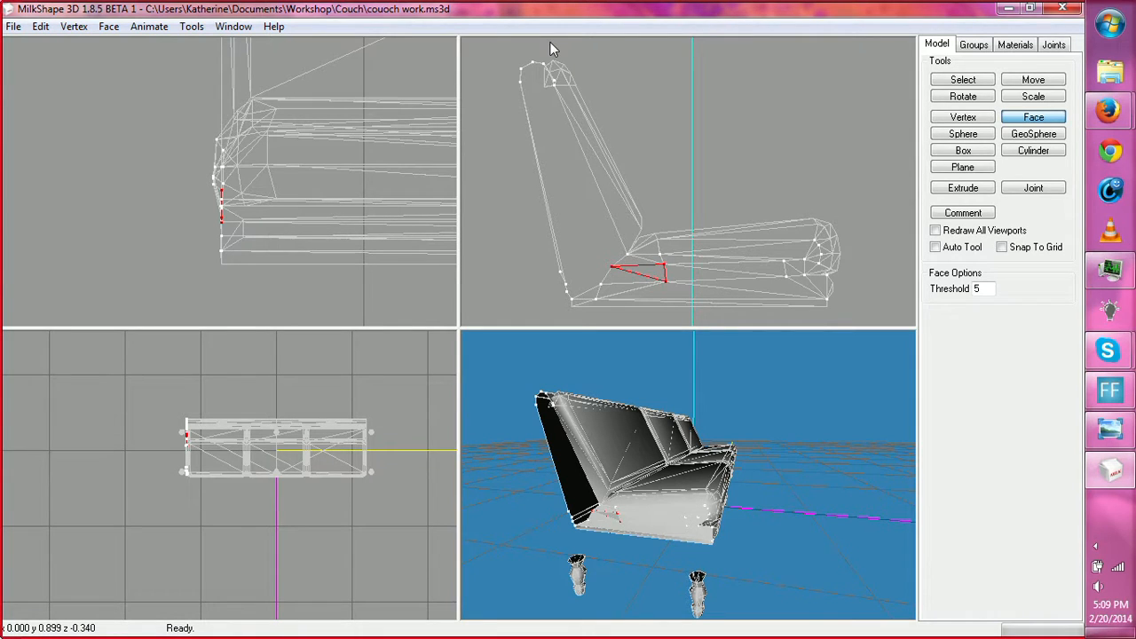
left_click_drag(628, 452, 575, 440)
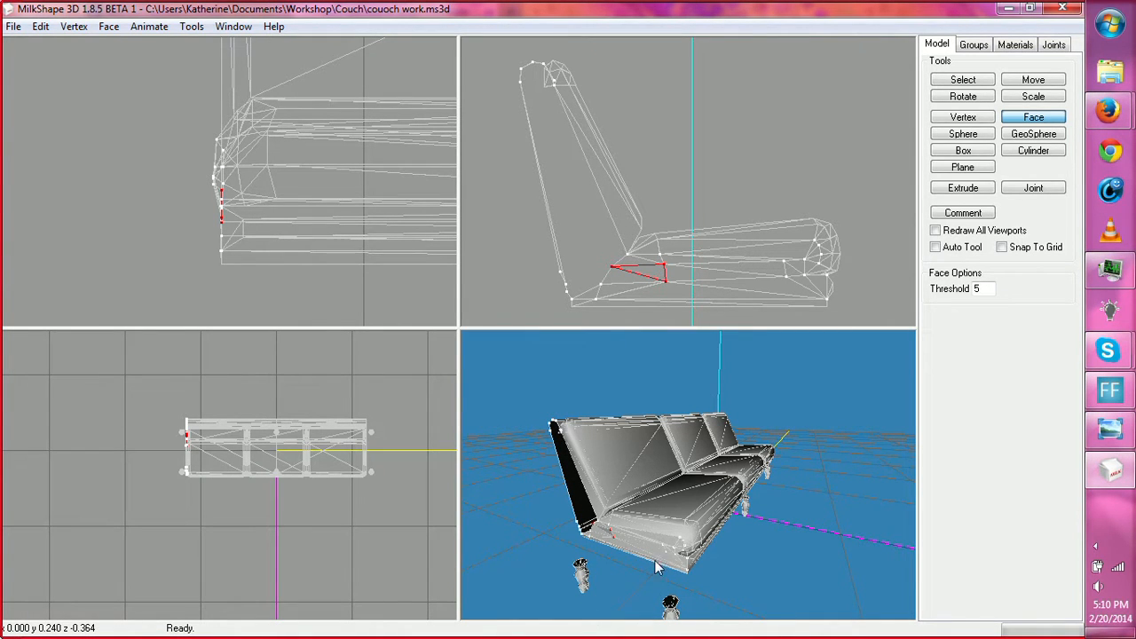
left_click_drag(650, 532, 726, 484)
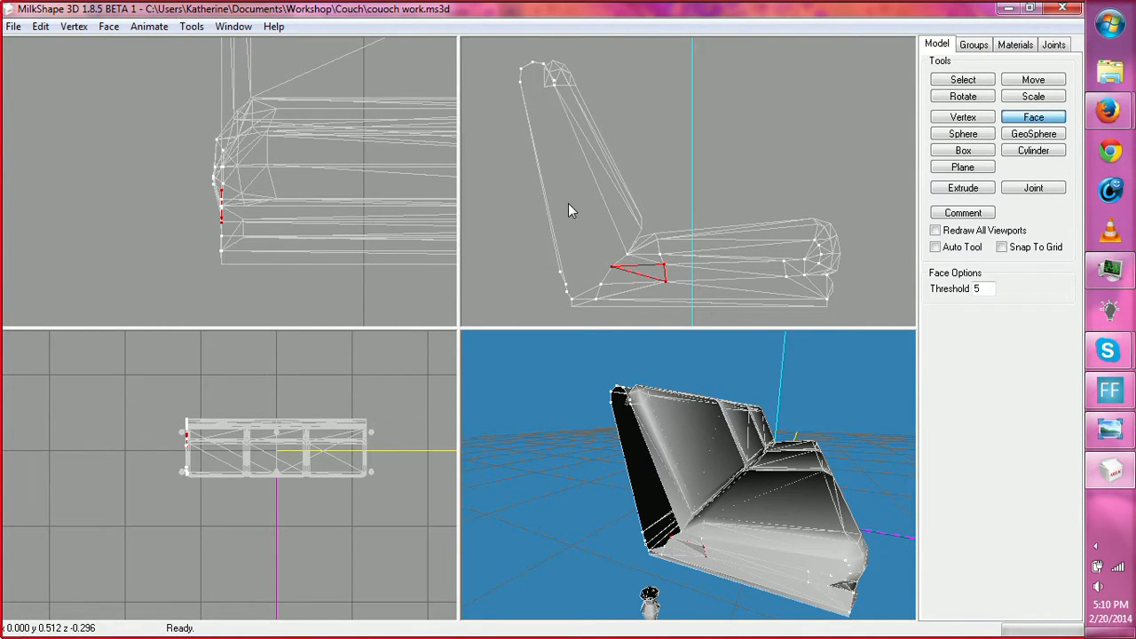
left_click(571, 299)
left_click(601, 284)
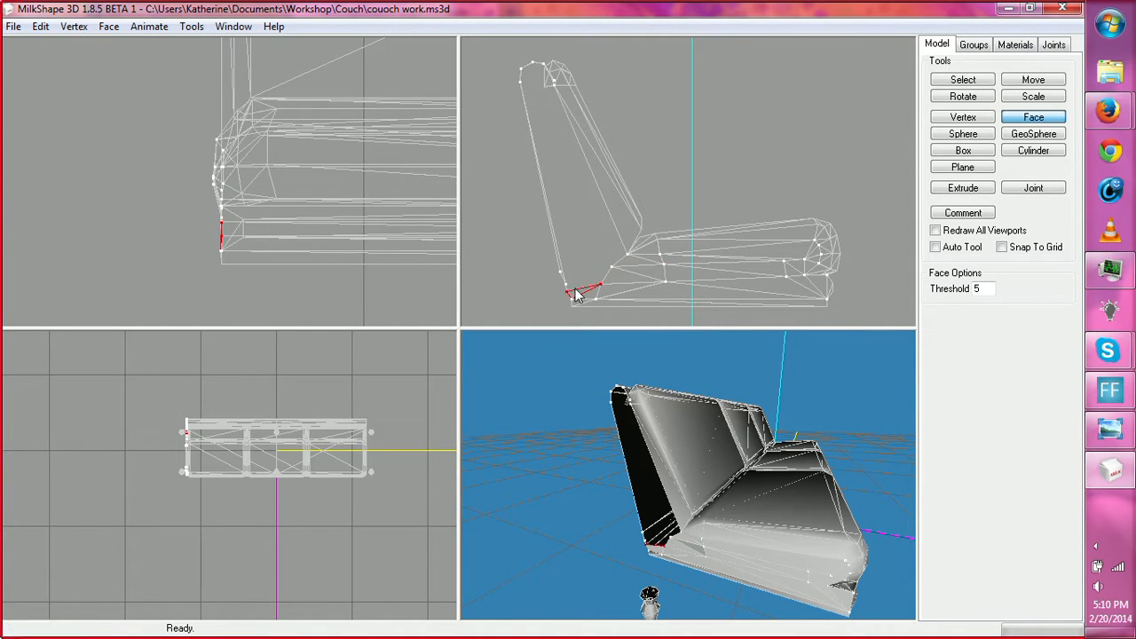
left_click(611, 266)
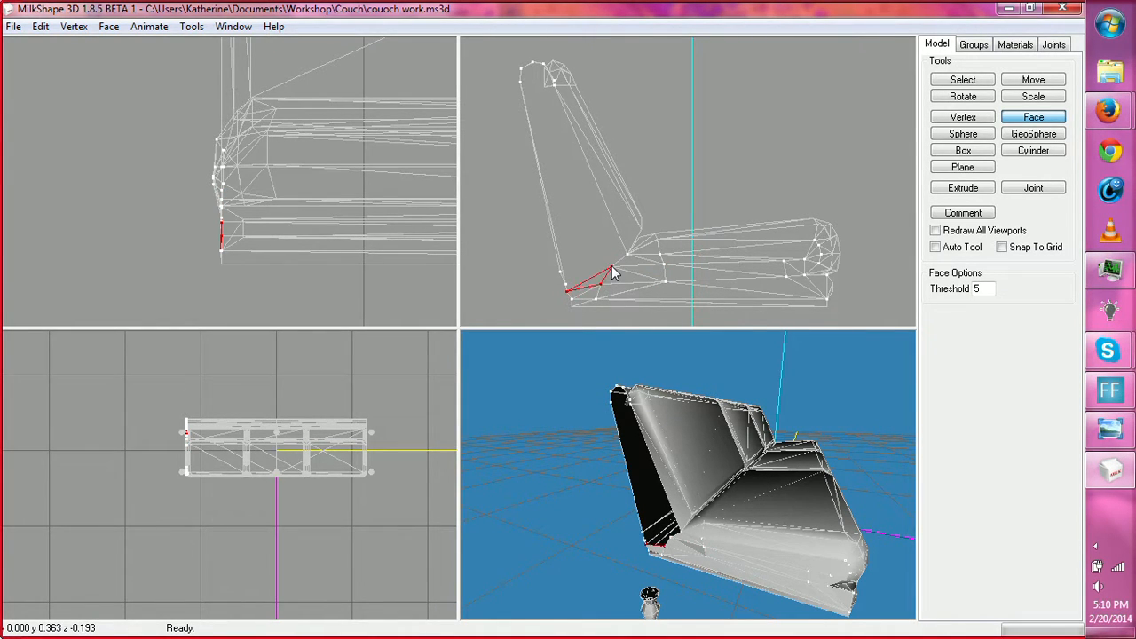
left_click(567, 284)
left_click(565, 286)
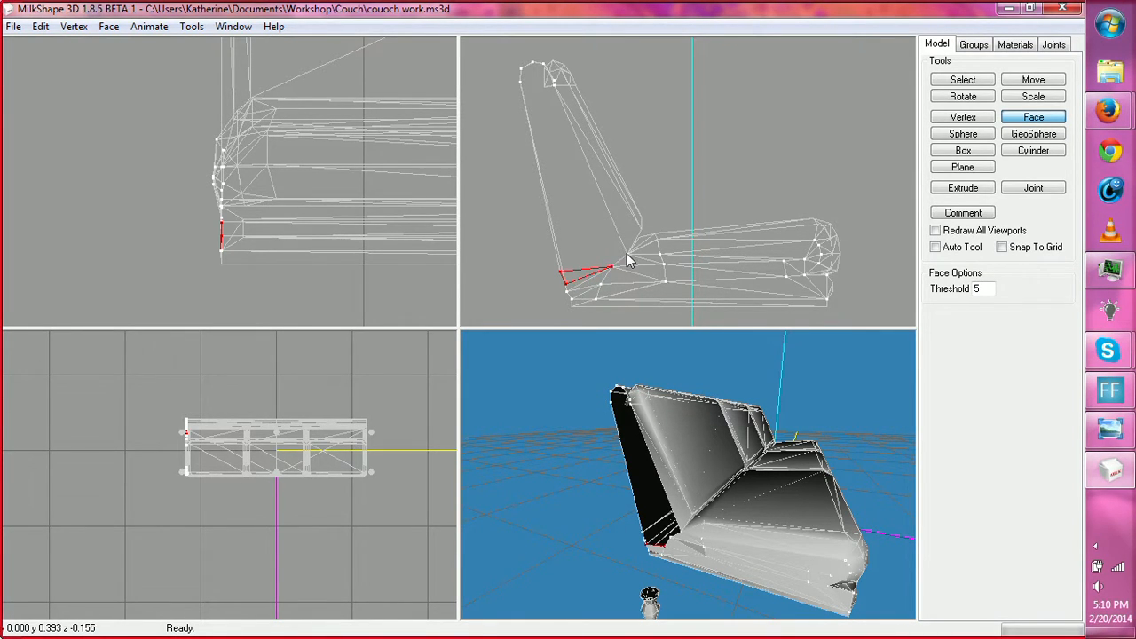
left_click(627, 255)
left_click(560, 273)
mouse_move(618, 403)
left_mouse_down()
mouse_move(618, 394)
mouse_move(611, 404)
mouse_move(629, 401)
left_mouse_up()
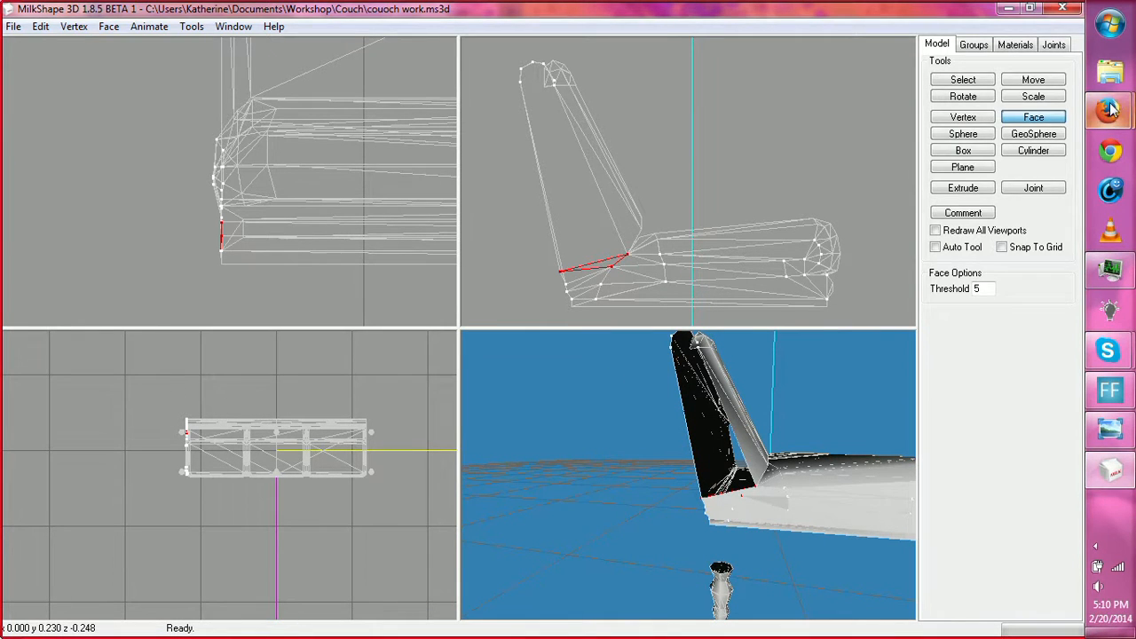
Step: Check the reference photo of the orange chair in Firefox and return to MilkShape 3D
mouse_move(1108, 110)
left_click(959, 233)
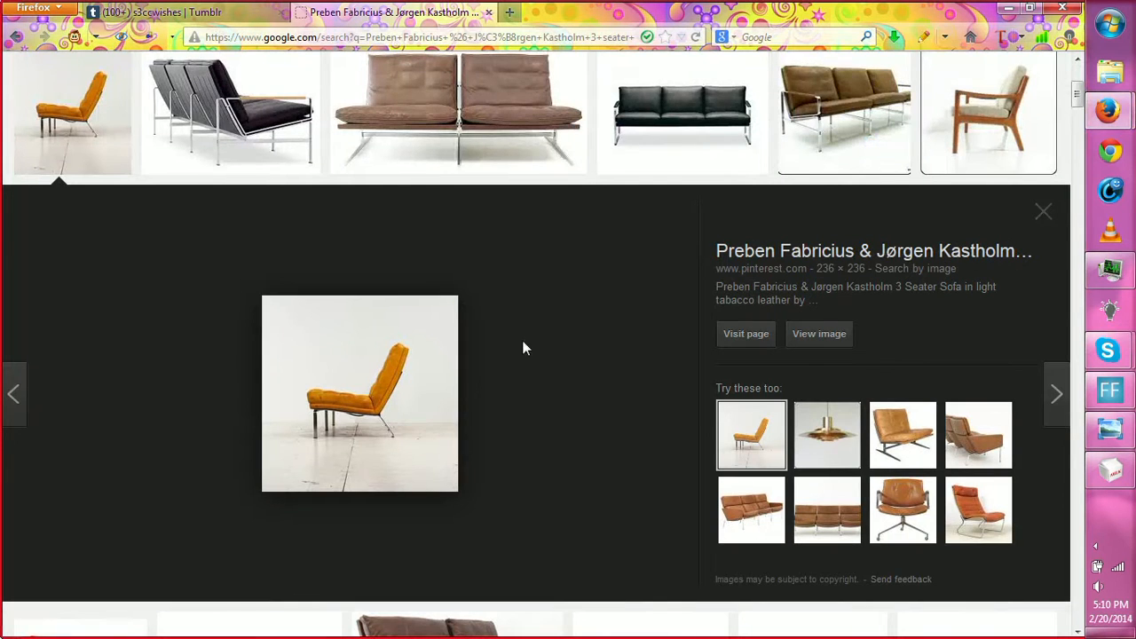
left_click(1113, 468)
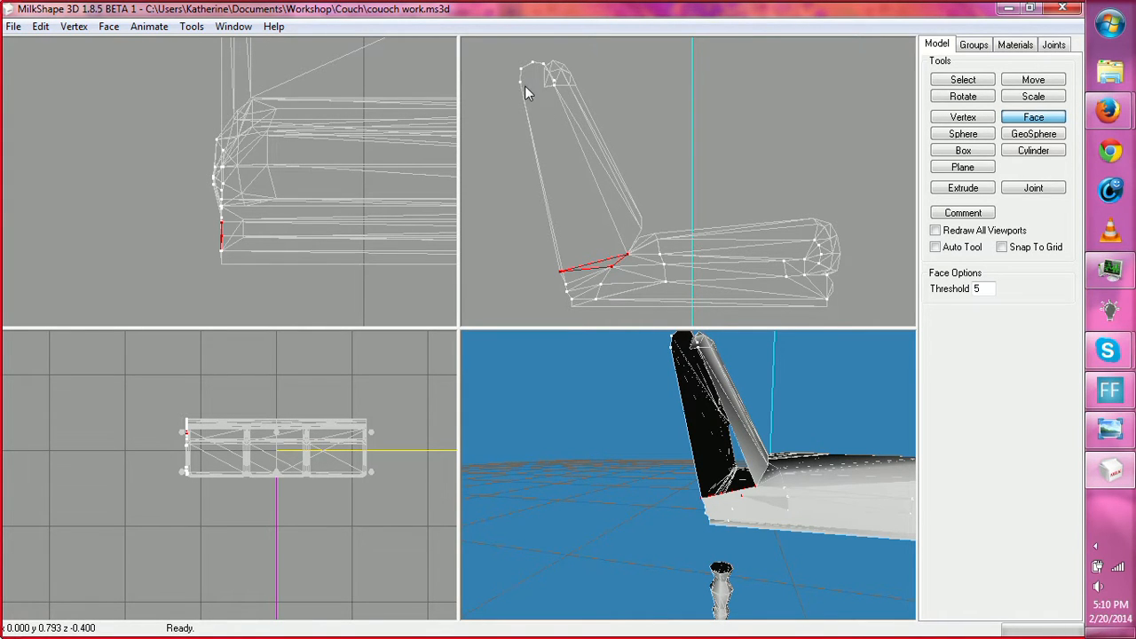
Step: Build large triangular faces across the backrest's open end, spanning from its base up to the upper rear and upper front vertices
left_click(561, 270)
left_click(626, 255)
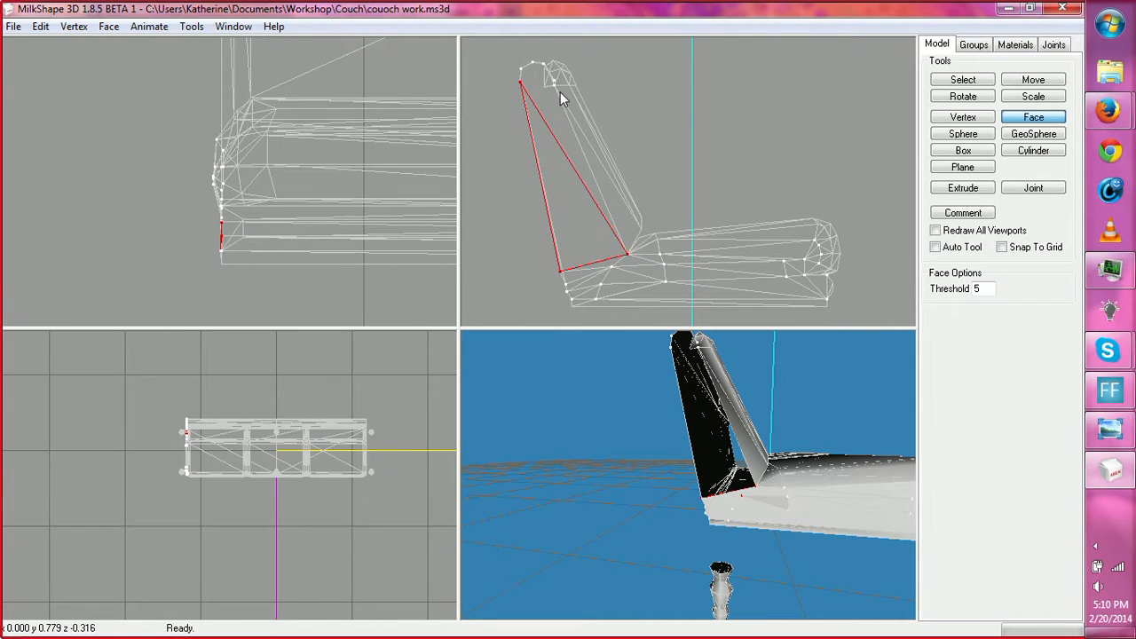
left_click_drag(764, 503, 746, 449)
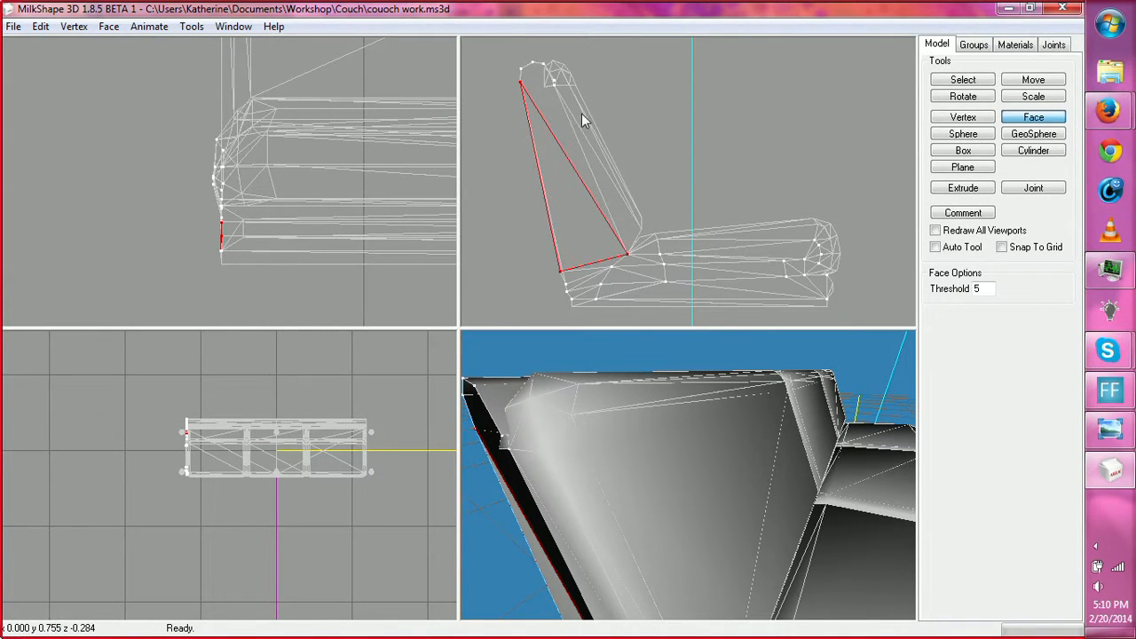
left_click(554, 85)
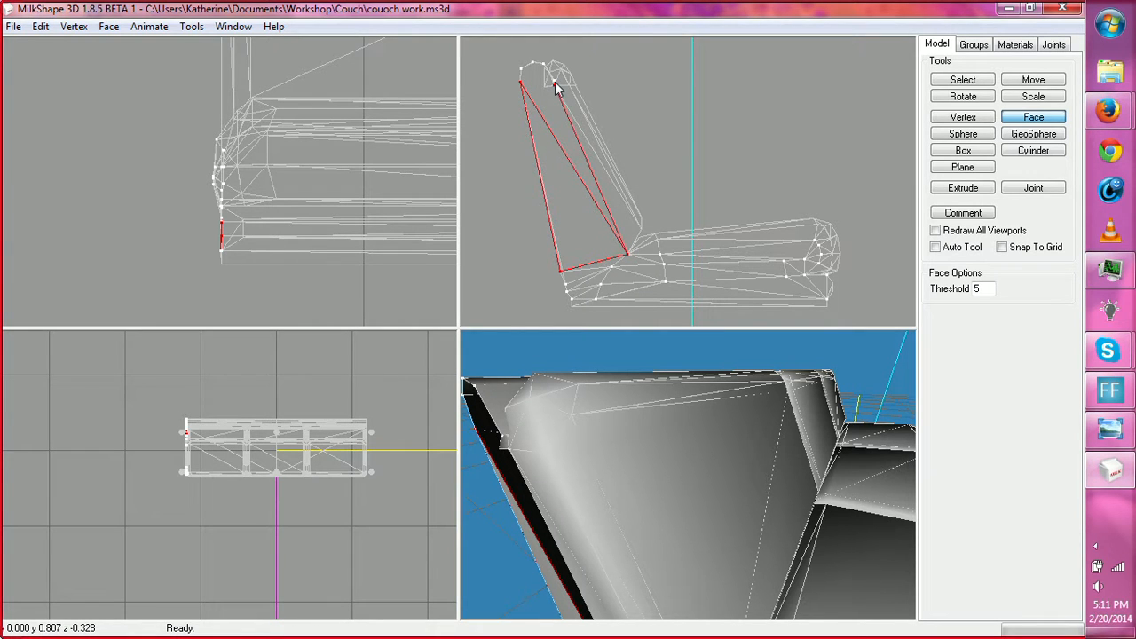
left_click(555, 89)
left_click_drag(625, 364, 622, 394)
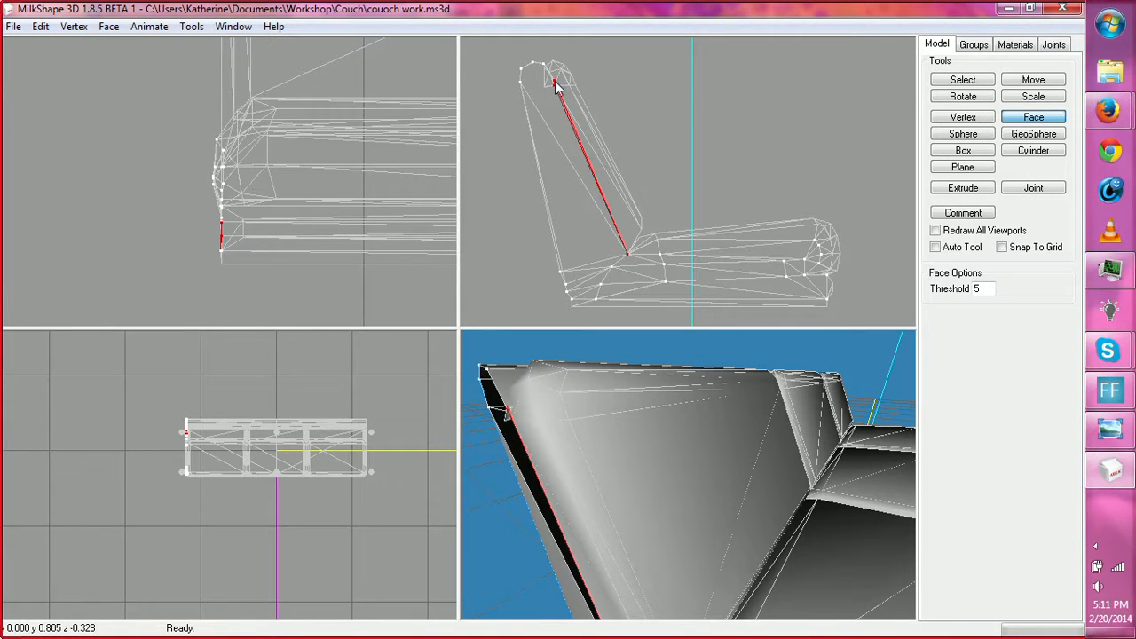
left_click(521, 82)
left_click(521, 85)
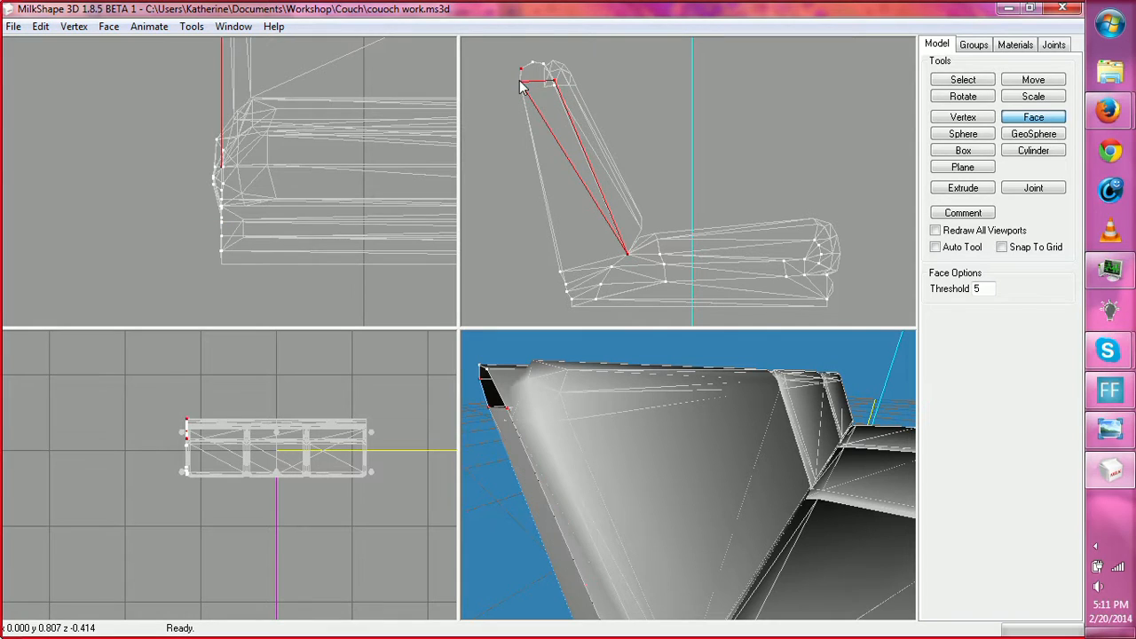
Step: Build small triangular faces closing the rounded top of the backrest's end
left_click(553, 80)
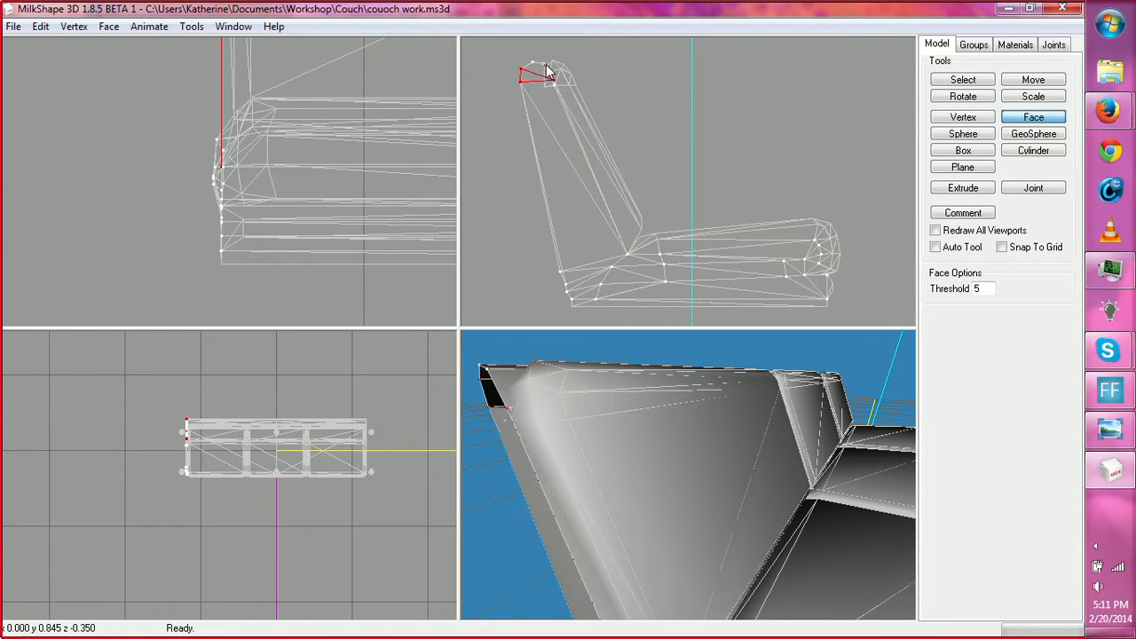
left_click(522, 69)
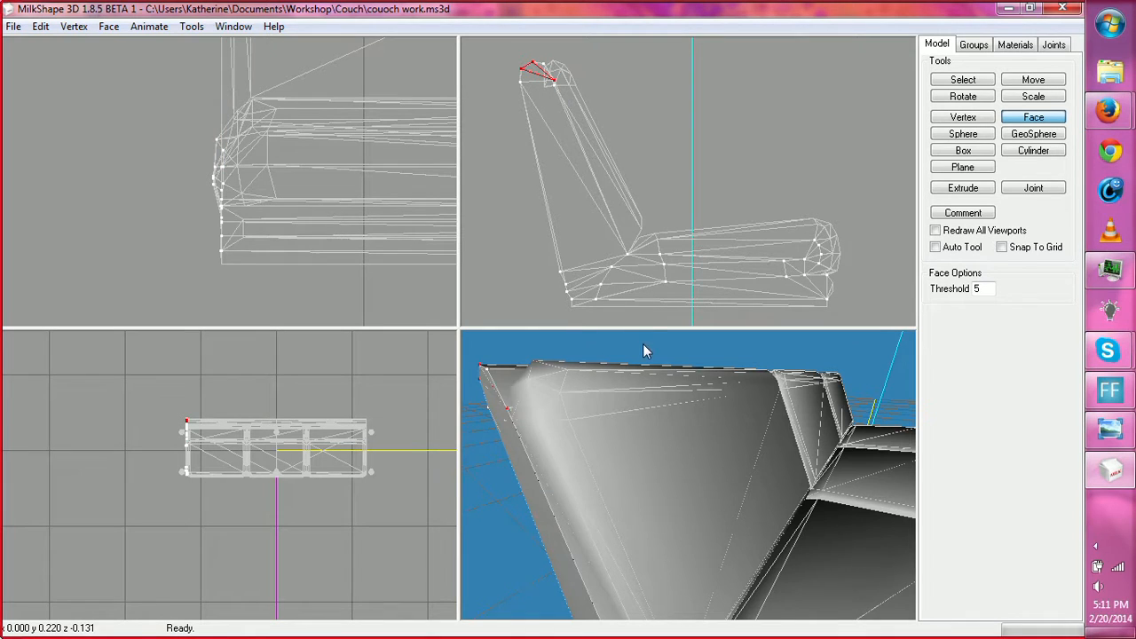
left_click_drag(642, 343, 730, 399)
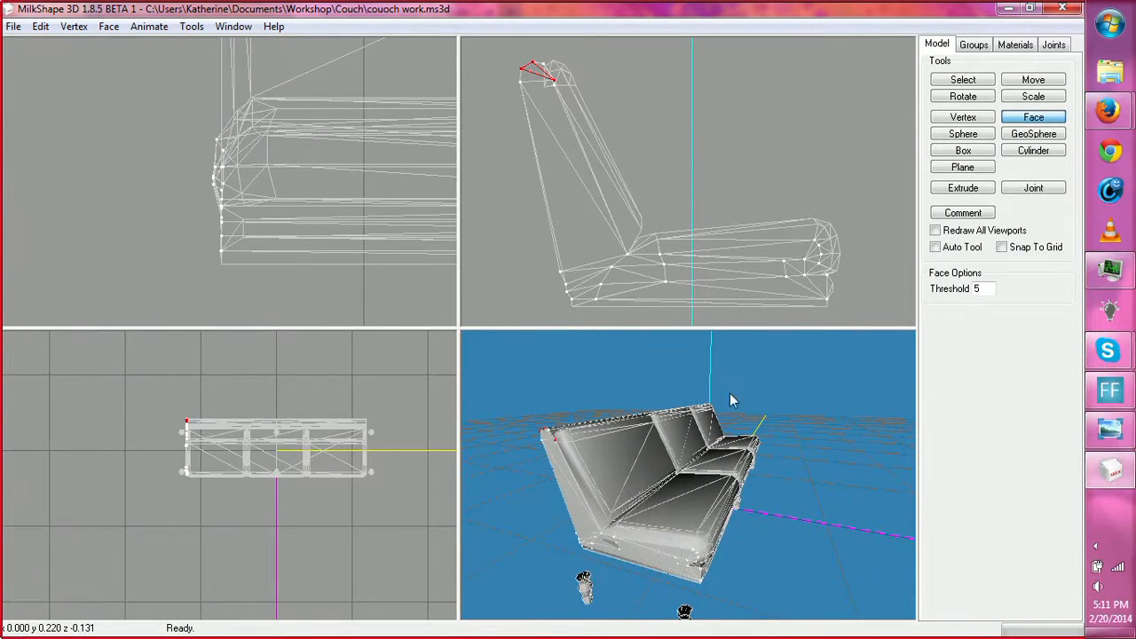
Step: Hide the Regroup01 group and show it again to restore all its vertices
left_click(974, 45)
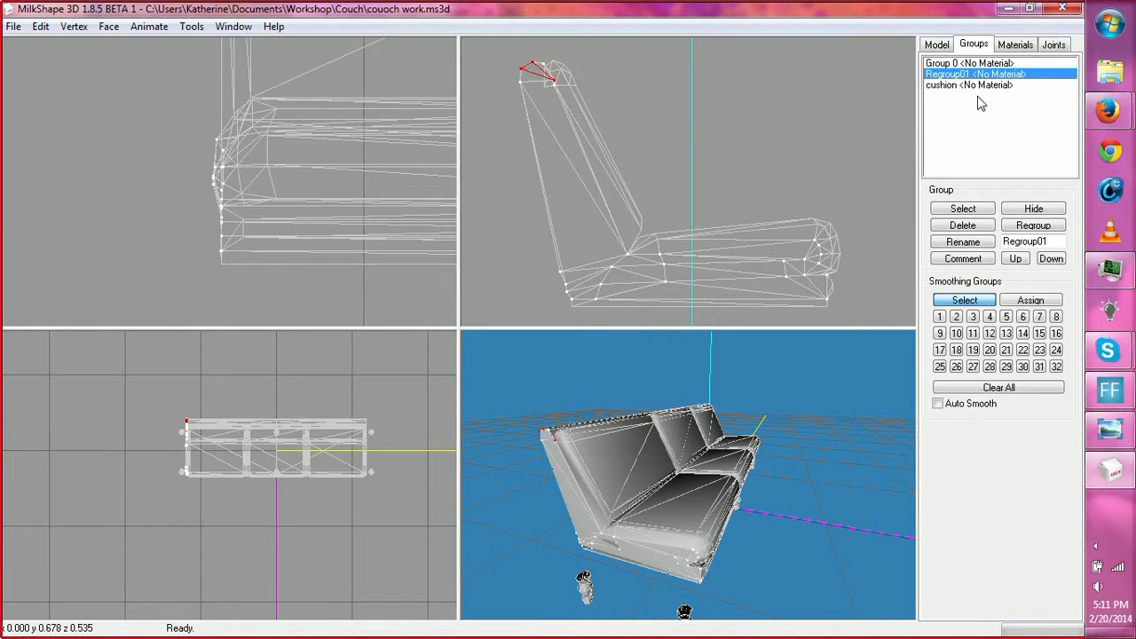
left_click(1027, 210)
left_click(1027, 210)
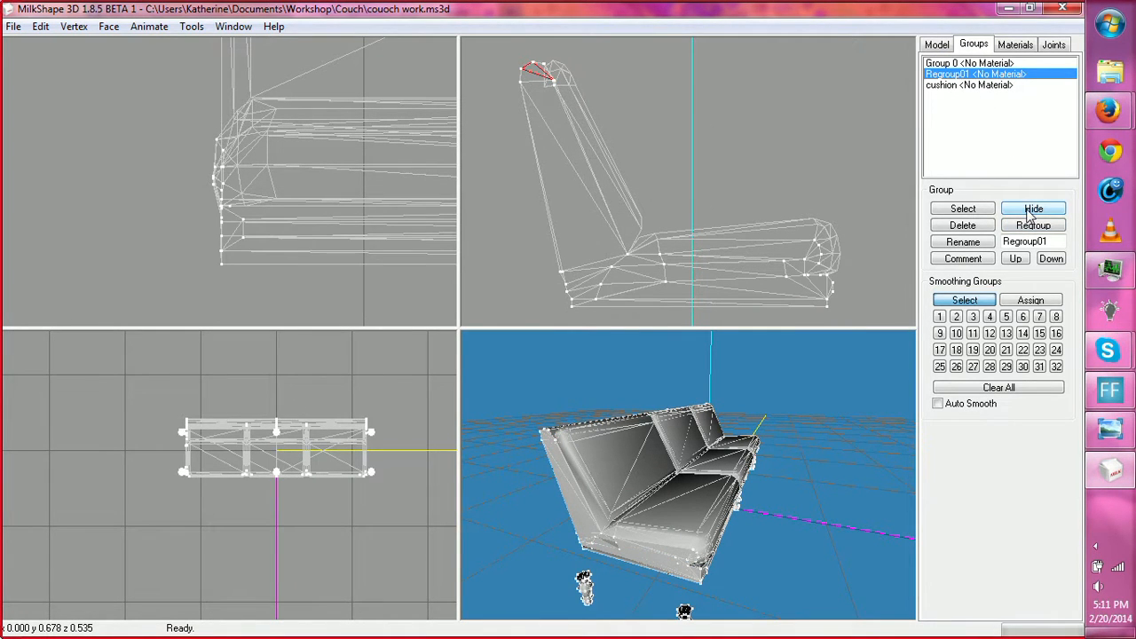
Step: Select the column of vertices at the seat's bottom rear corner and move it slightly forward in the side view
left_click(936, 45)
left_click(946, 79)
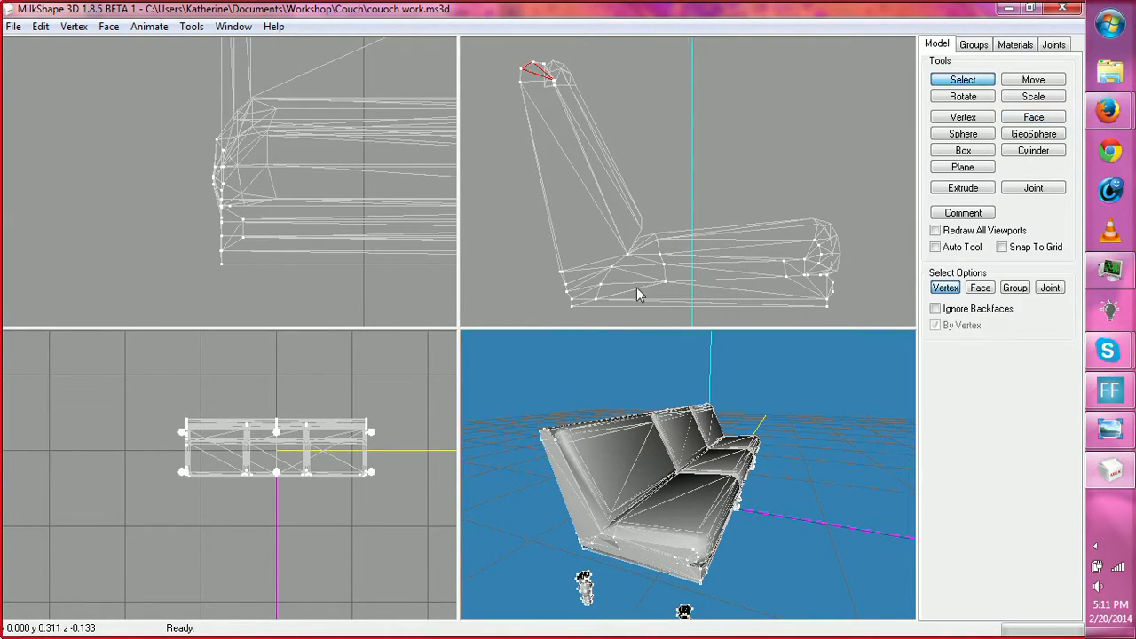
left_click_drag(596, 285, 582, 221, "ctrl")
left_click_drag(525, 191, 565, 245)
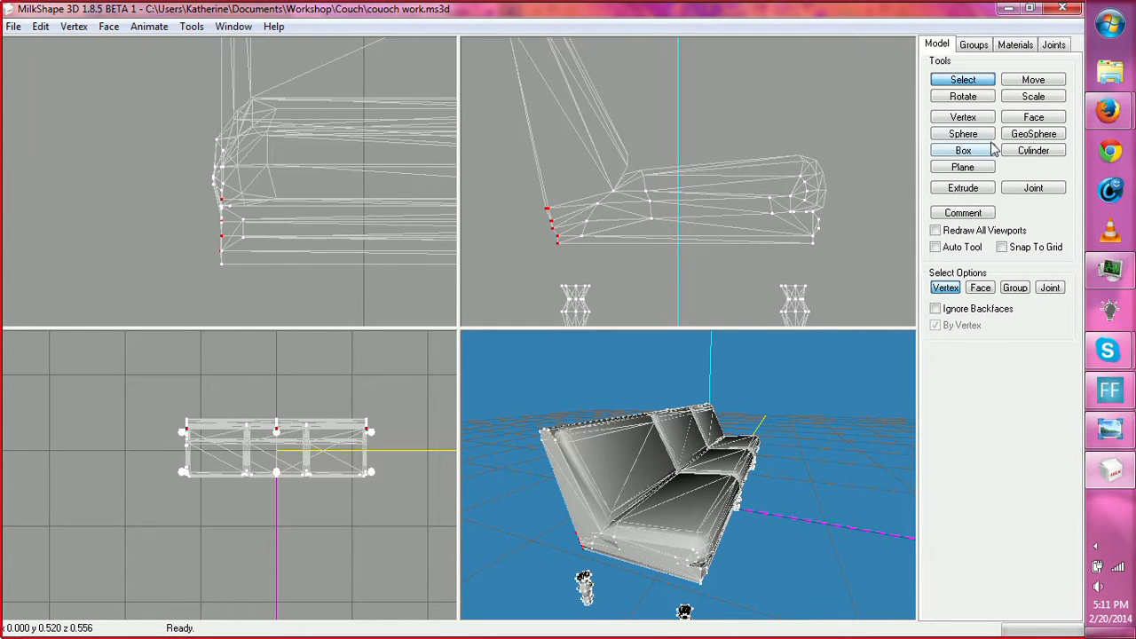
left_click(1033, 79)
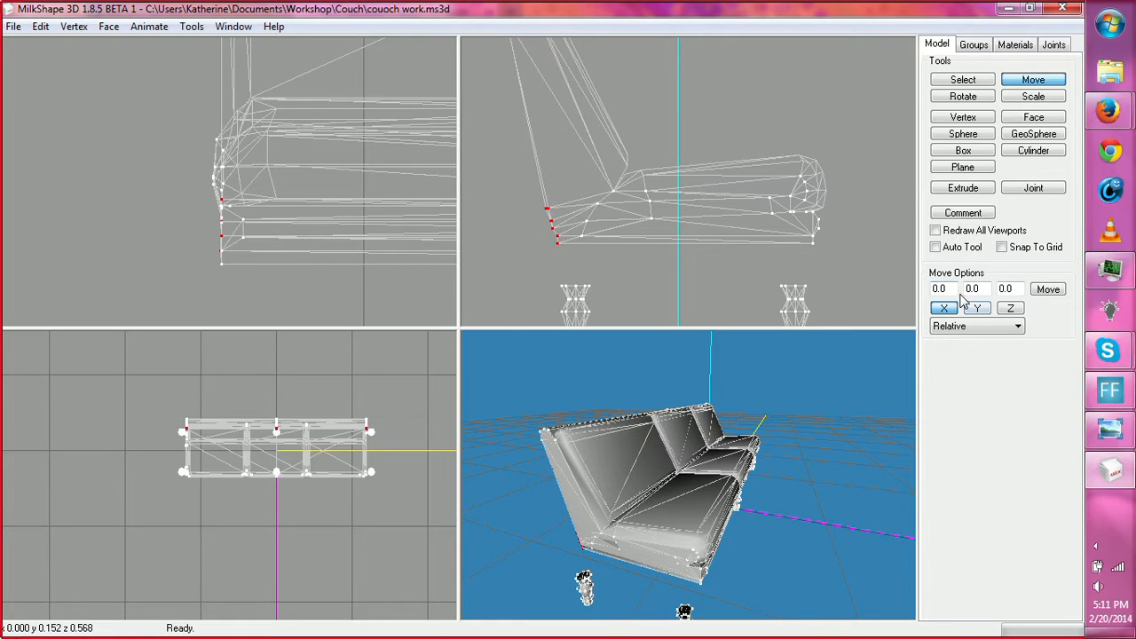
left_click_drag(526, 265, 540, 268)
Step: Move the three side vertices below the backrest joint forward so the upper one sits under the joint
left_click(963, 80)
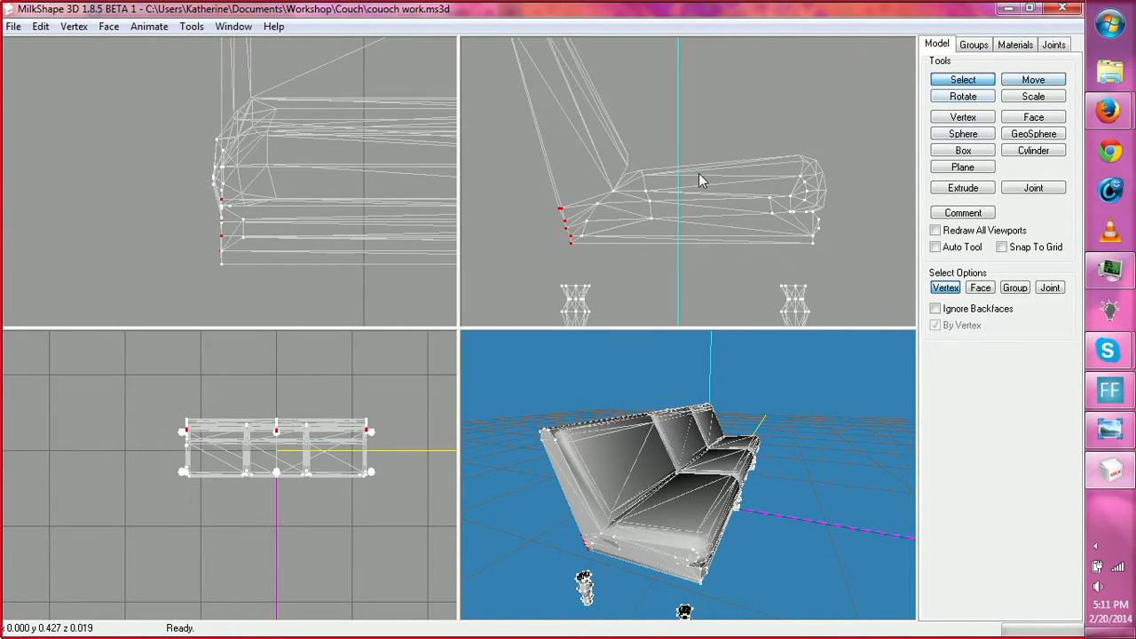
left_click_drag(579, 197, 616, 256)
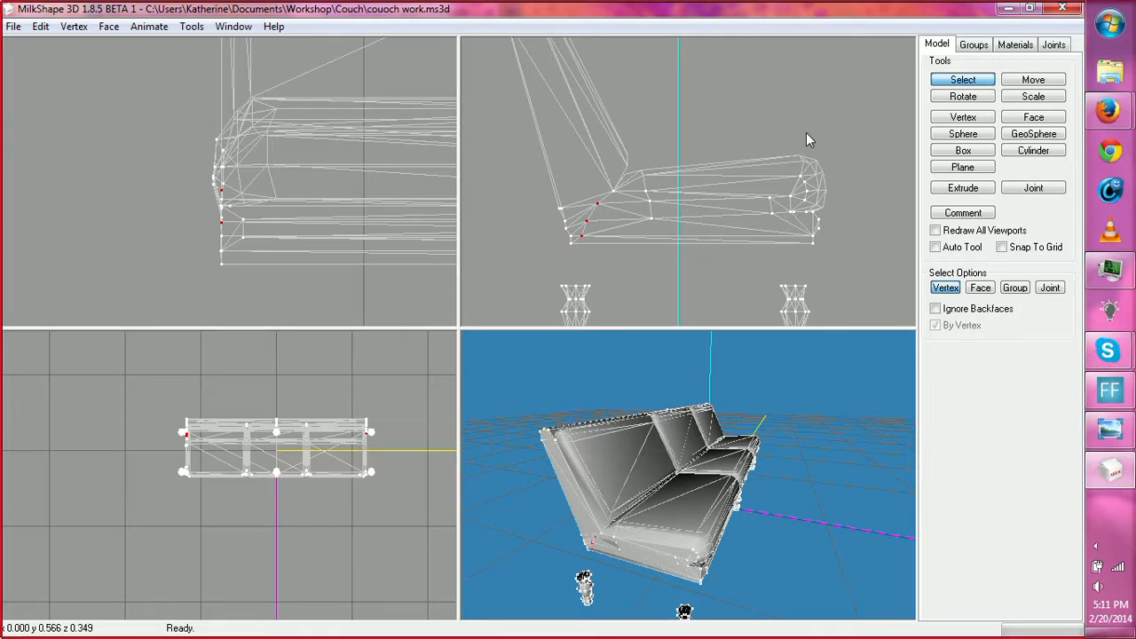
left_click(1033, 80)
left_click_drag(691, 277, 708, 288)
left_click_drag(694, 362, 694, 396)
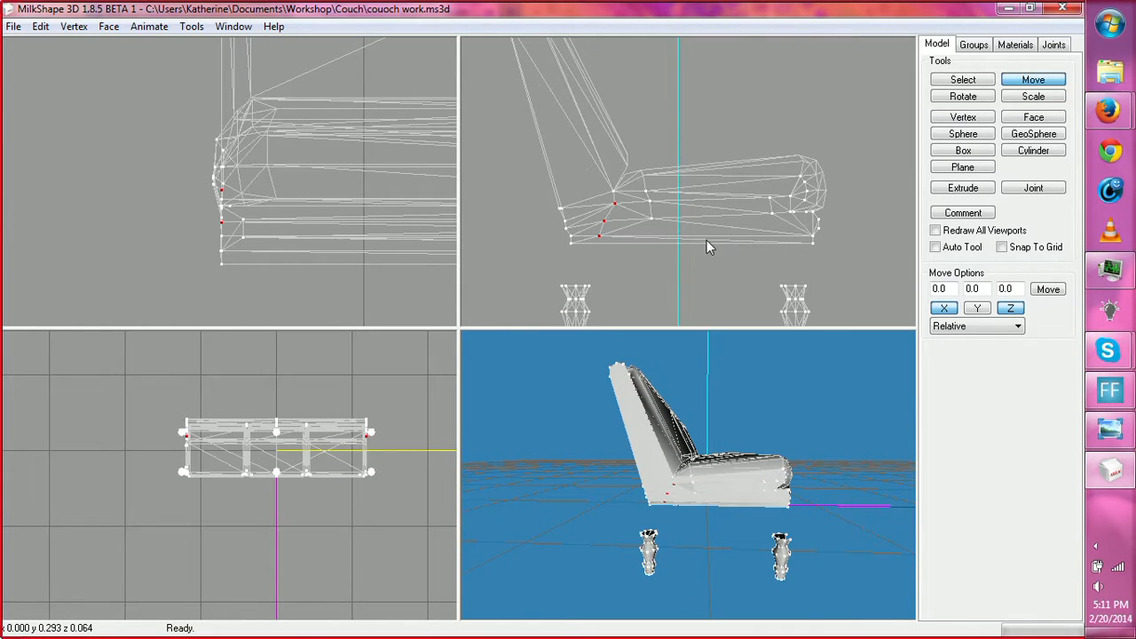
Step: Move the lower two of these side vertices forward to line them up vertically under the backrest joint
left_click(956, 82)
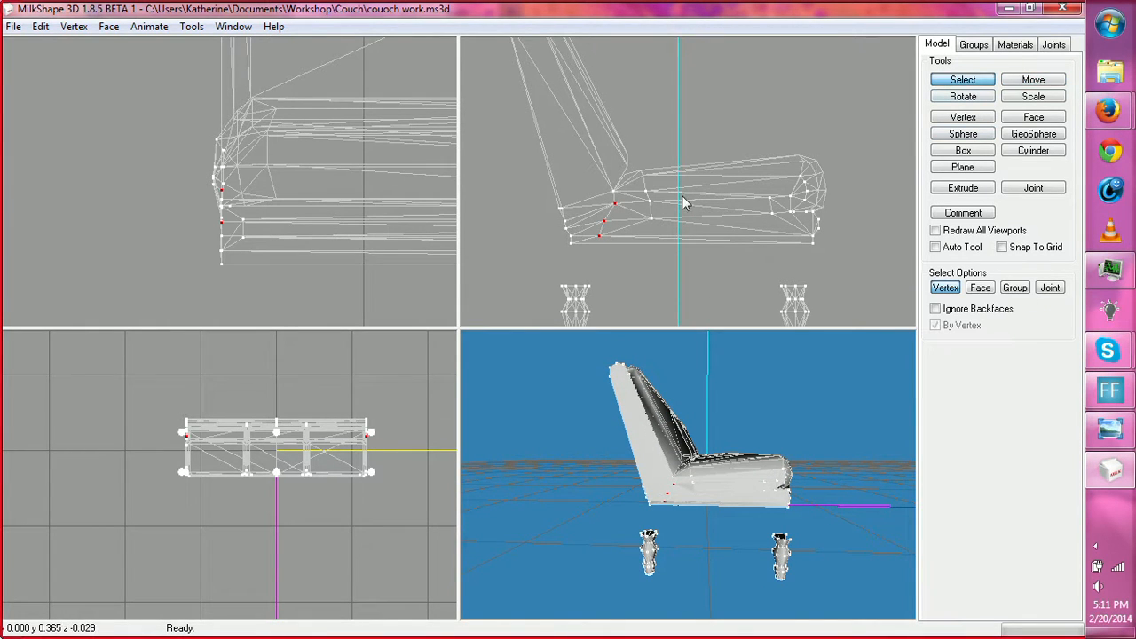
left_click(1034, 80)
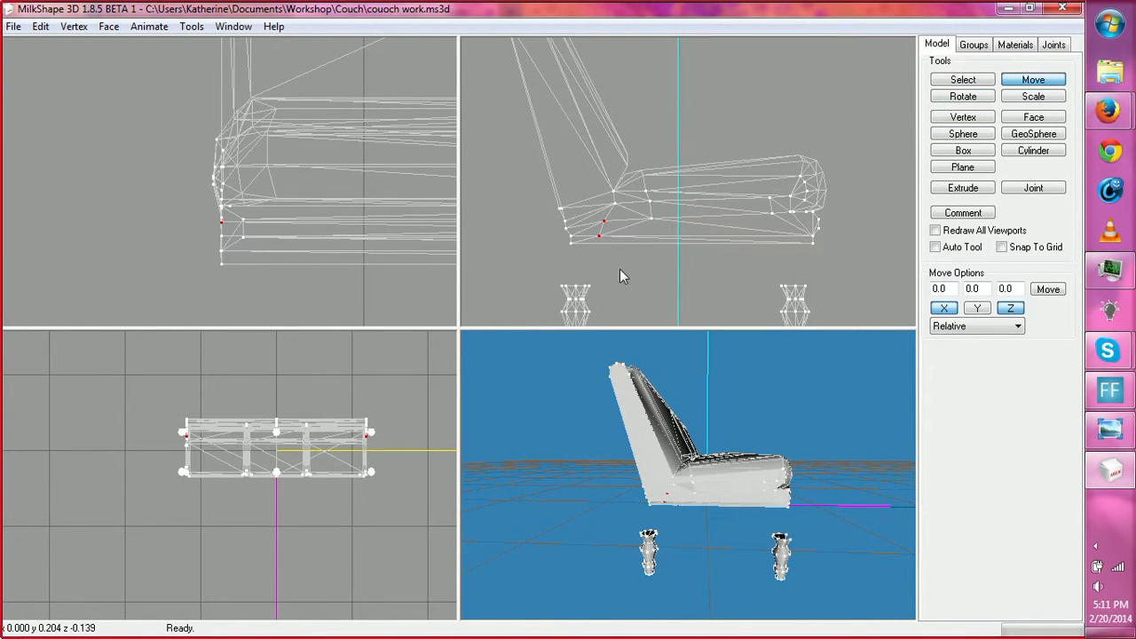
left_click_drag(619, 269, 644, 282)
left_click(958, 81)
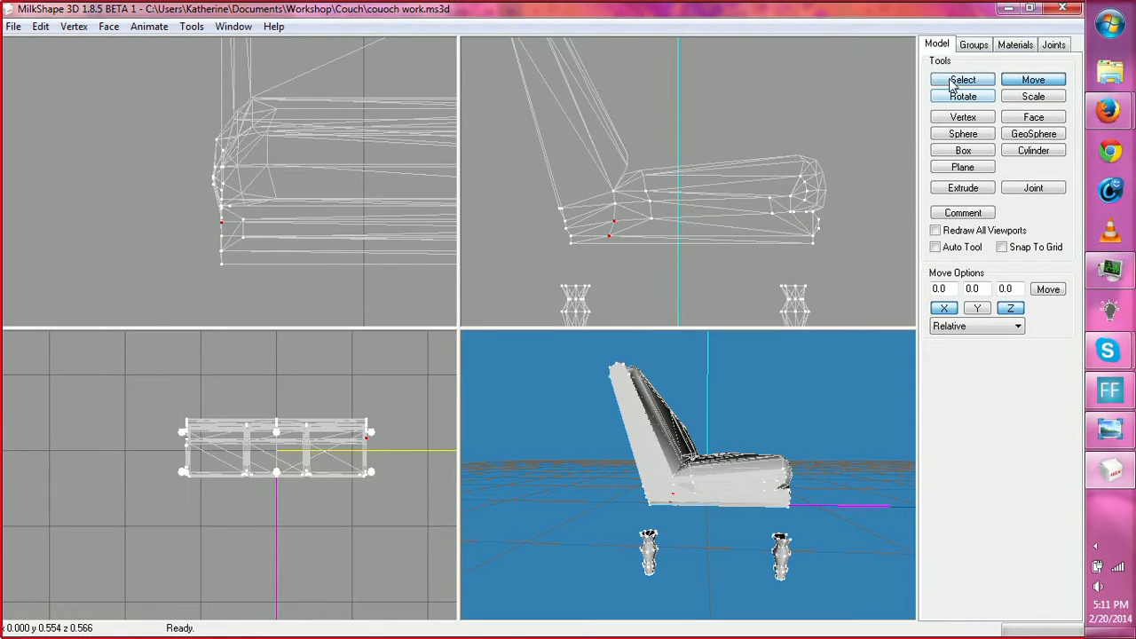
left_click(1034, 80)
left_click_drag(658, 280, 662, 281)
Step: Reselect the bottom rear corner vertices of the seat and move them a little further forward
left_click(966, 81)
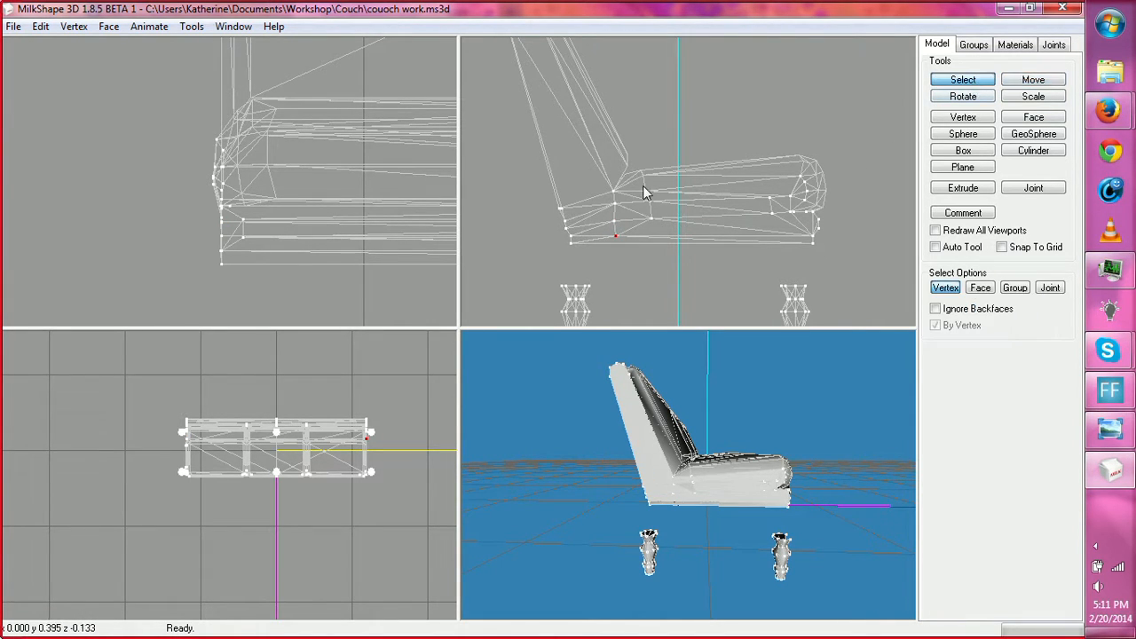
left_click_drag(572, 243, 606, 258)
left_click(1031, 80)
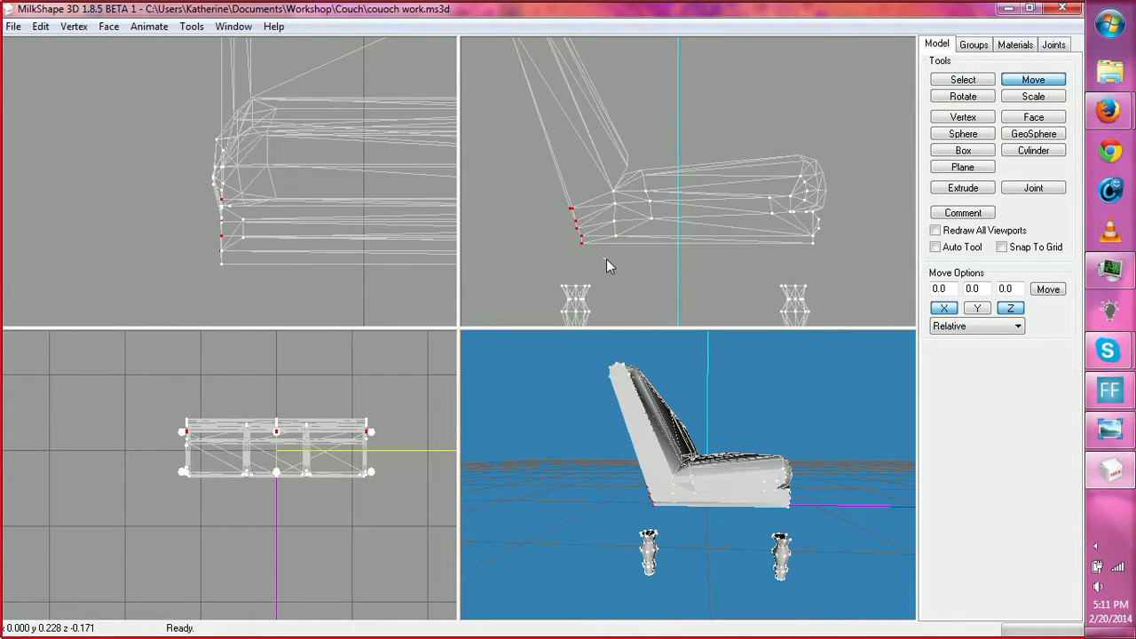
left_click_drag(613, 371, 612, 399)
mouse_move(585, 270)
left_mouse_down()
mouse_move(583, 250)
mouse_move(587, 269)
left_mouse_up()
left_click_drag(655, 400, 705, 374)
Step: Hide the cushion group and show it again to restore its vertices for editing
left_click_drag(790, 291, 676, 274, "ctrl")
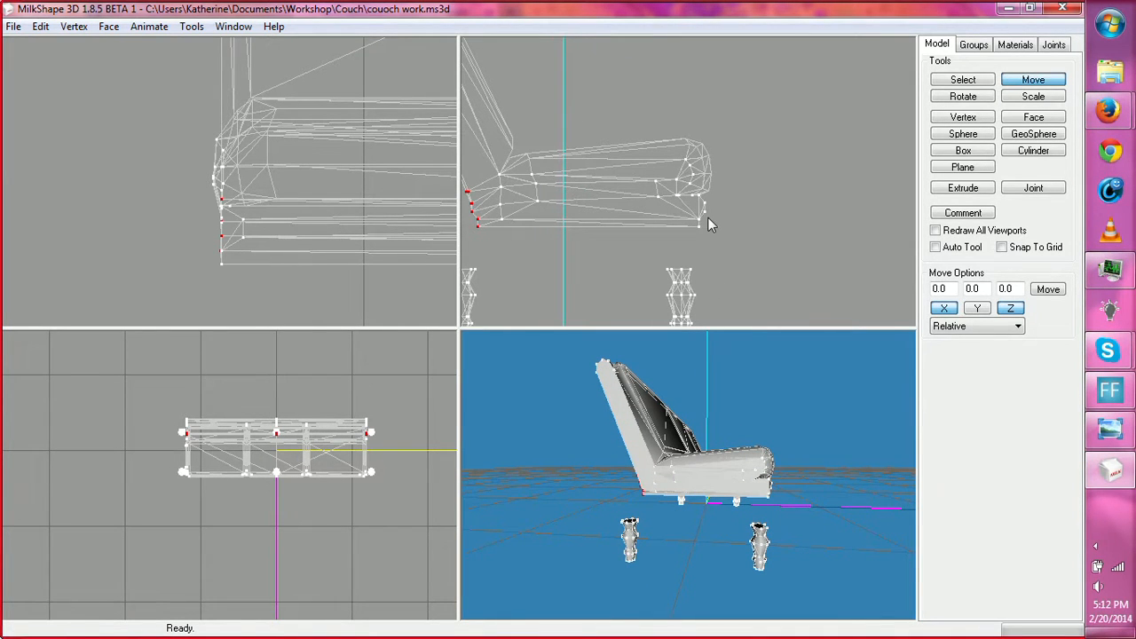
left_click(974, 99)
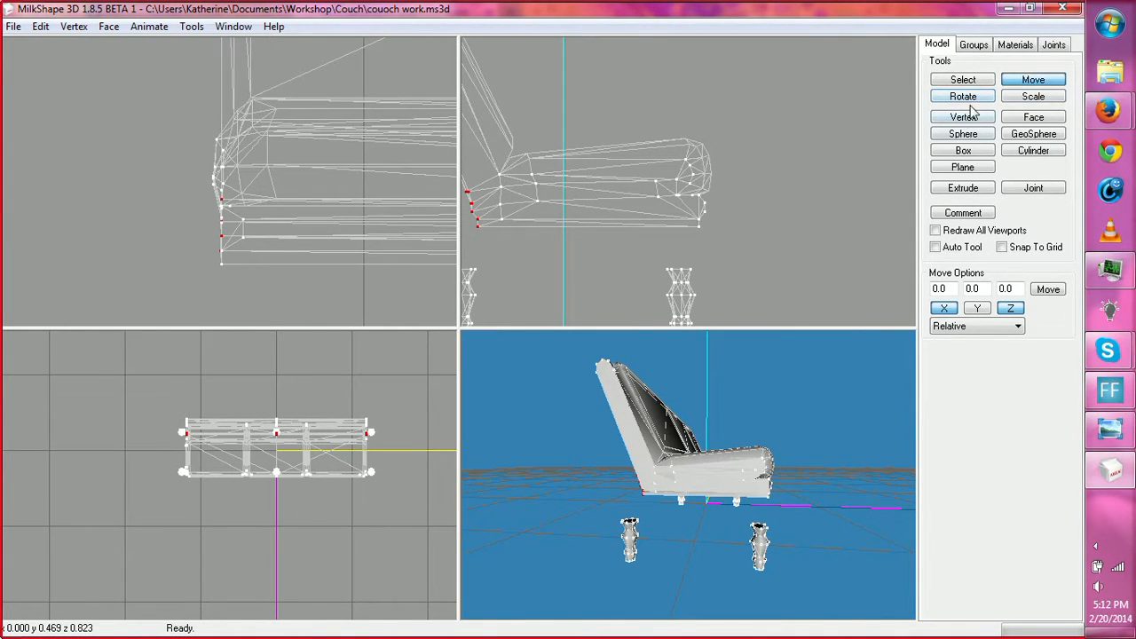
left_click(973, 44)
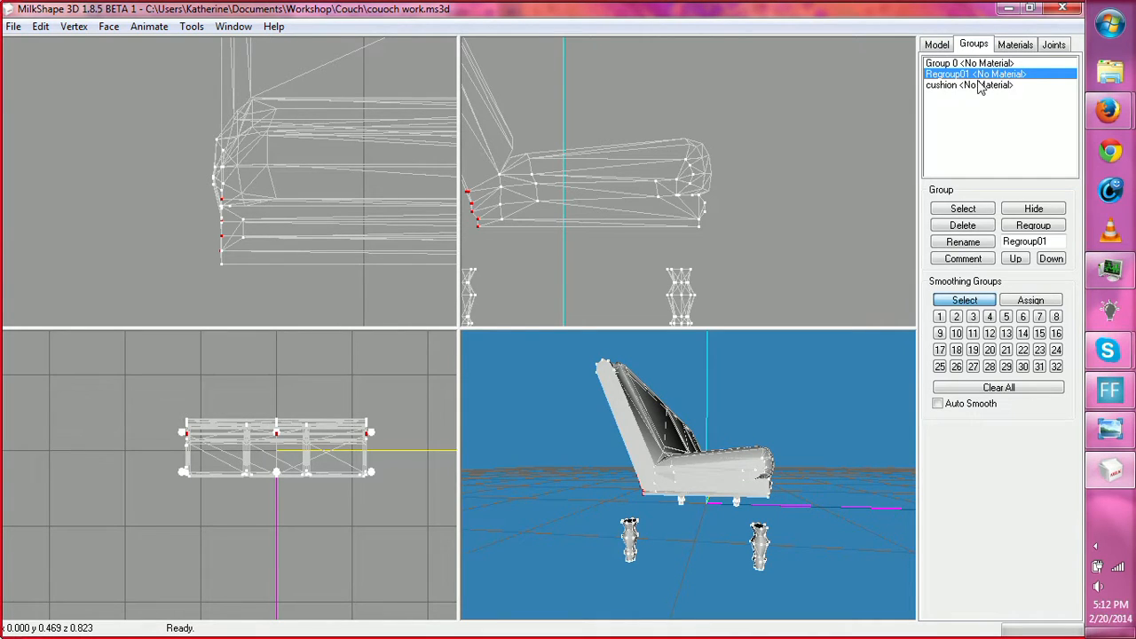
left_click(977, 86)
left_click(1039, 210)
left_click(1038, 210)
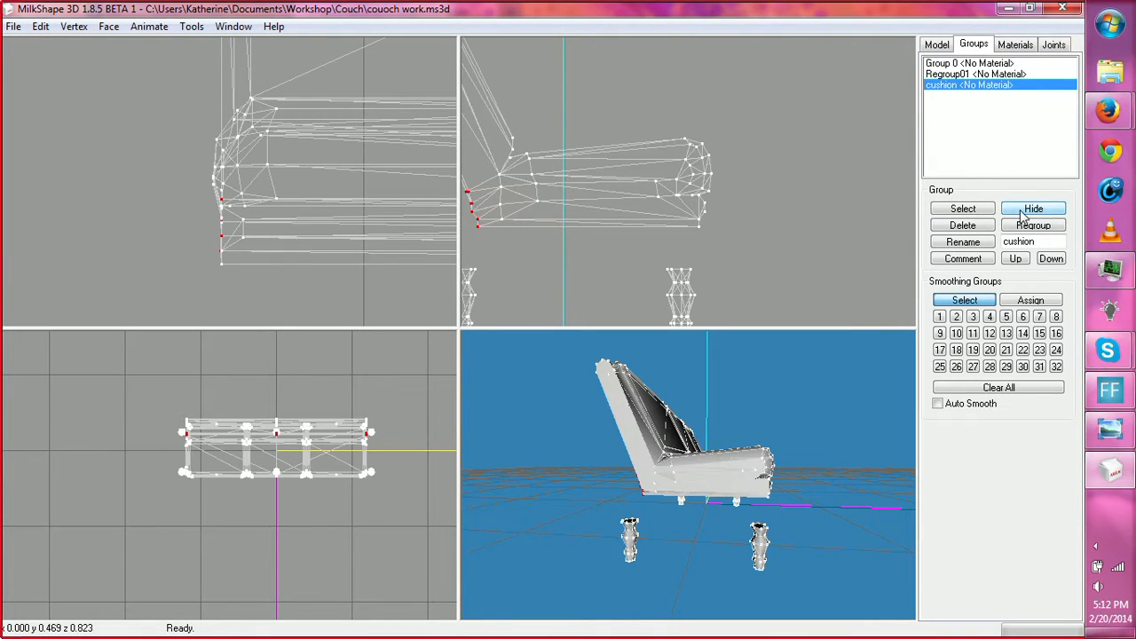
Step: Select the vertices at the seat cushions' rounded front ends and scale them repeatedly by .98 in Y about their center of mass
left_click(937, 44)
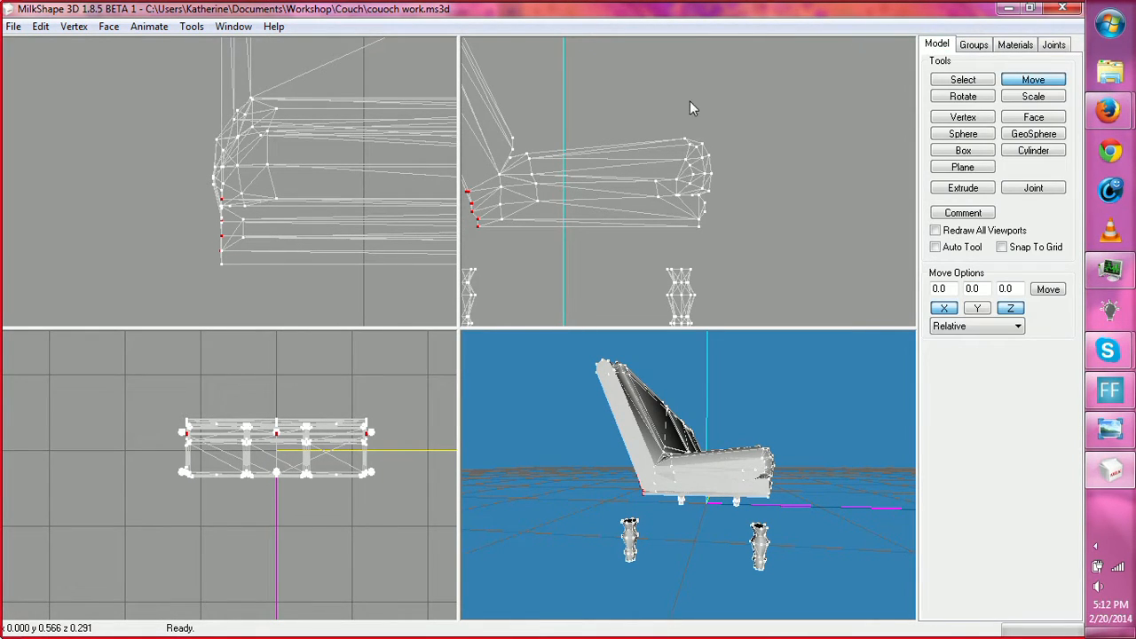
left_click(963, 80)
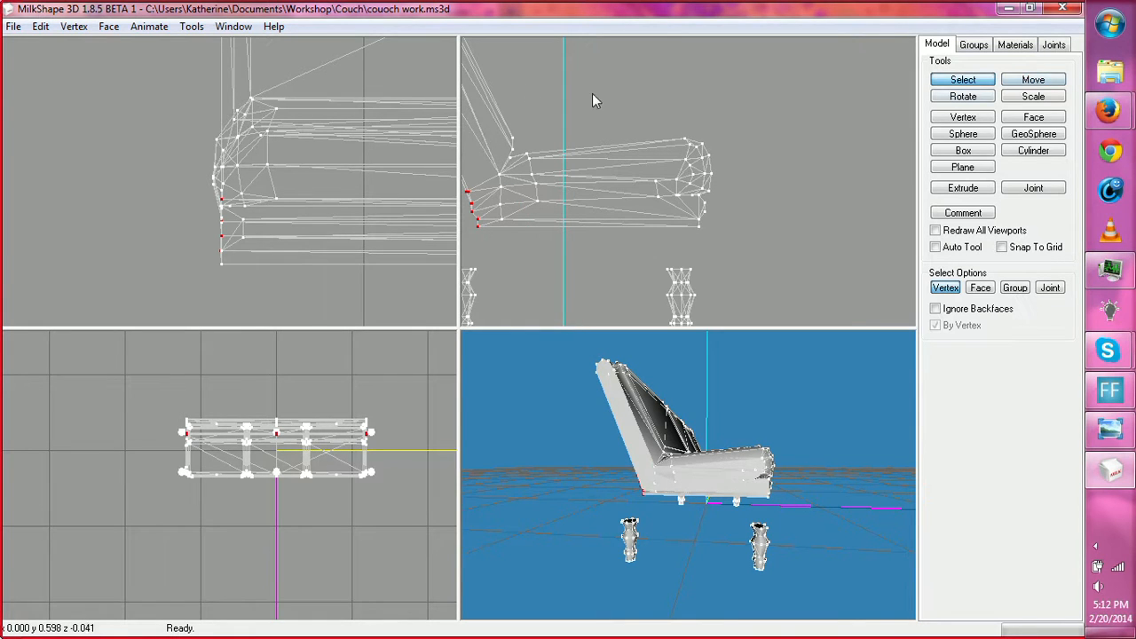
left_click_drag(712, 187, 712, 187)
left_click_drag(799, 426, 755, 410)
left_click_drag(671, 120, 732, 193)
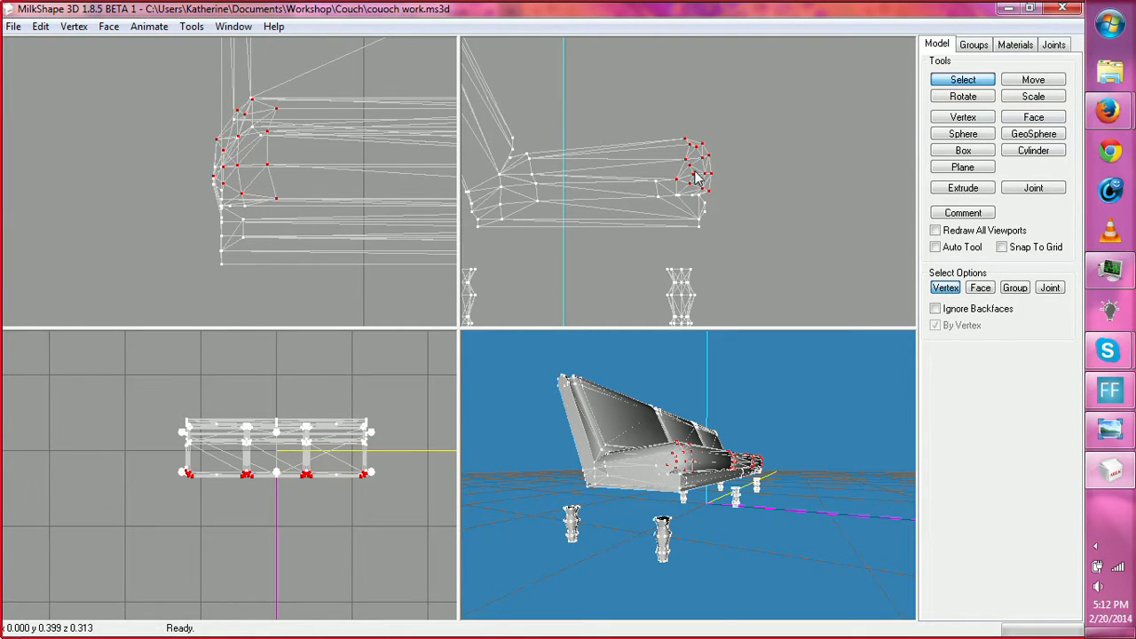
left_click_drag(682, 117, 724, 191)
left_click(1034, 97)
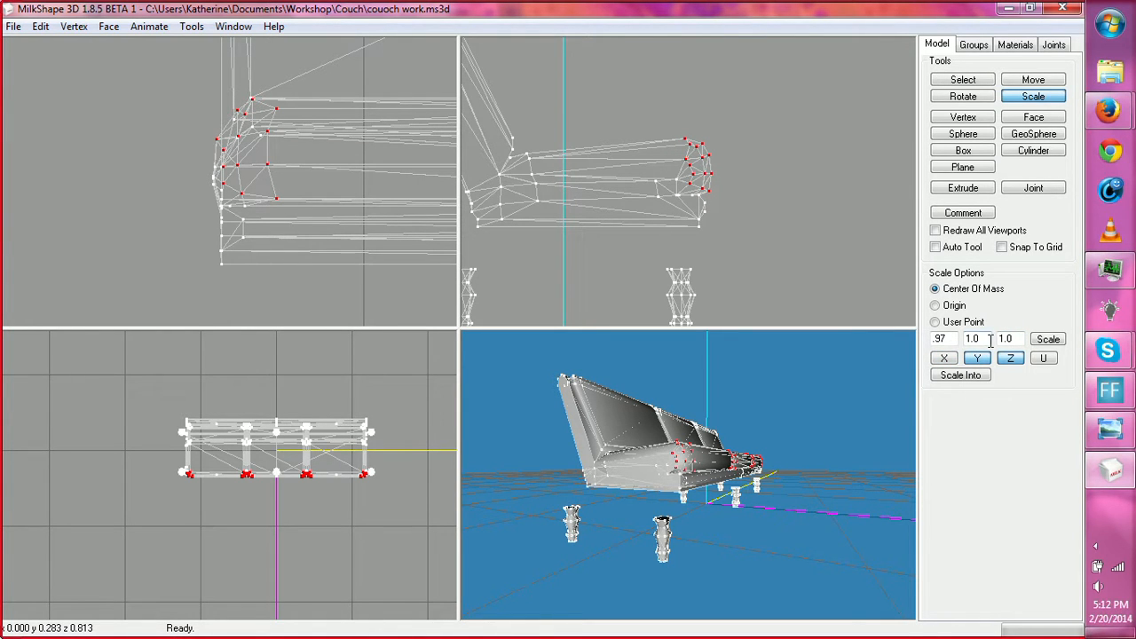
double_click(990, 342)
key("BackSpace")
left_click(1047, 340)
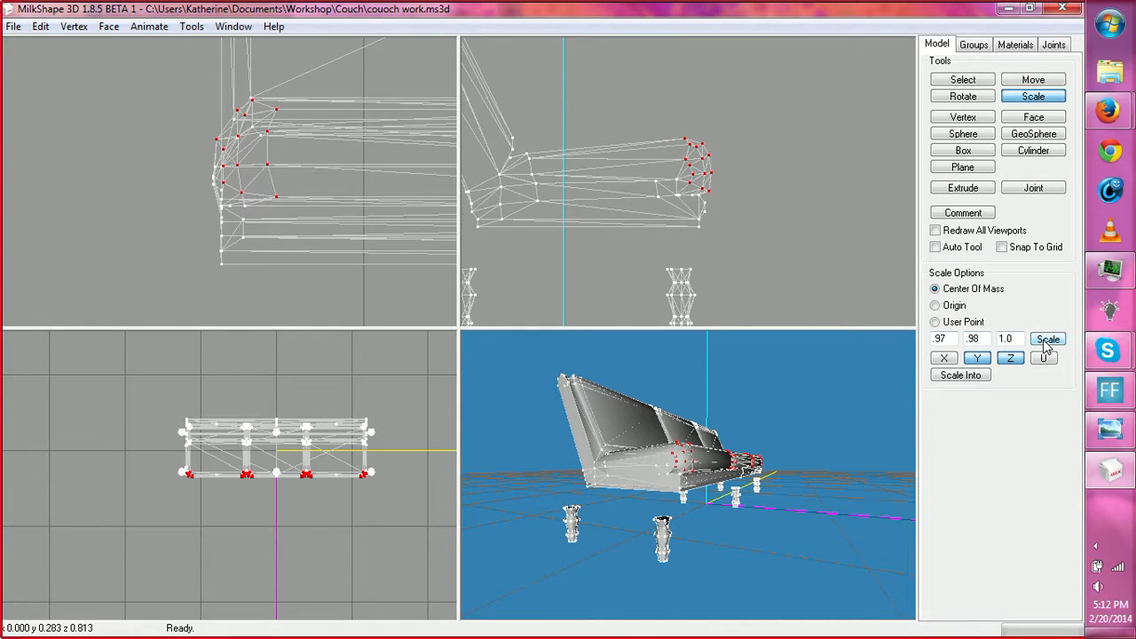
left_click(1047, 340)
left_click(1047, 339)
left_click(1047, 340)
left_click(1047, 340)
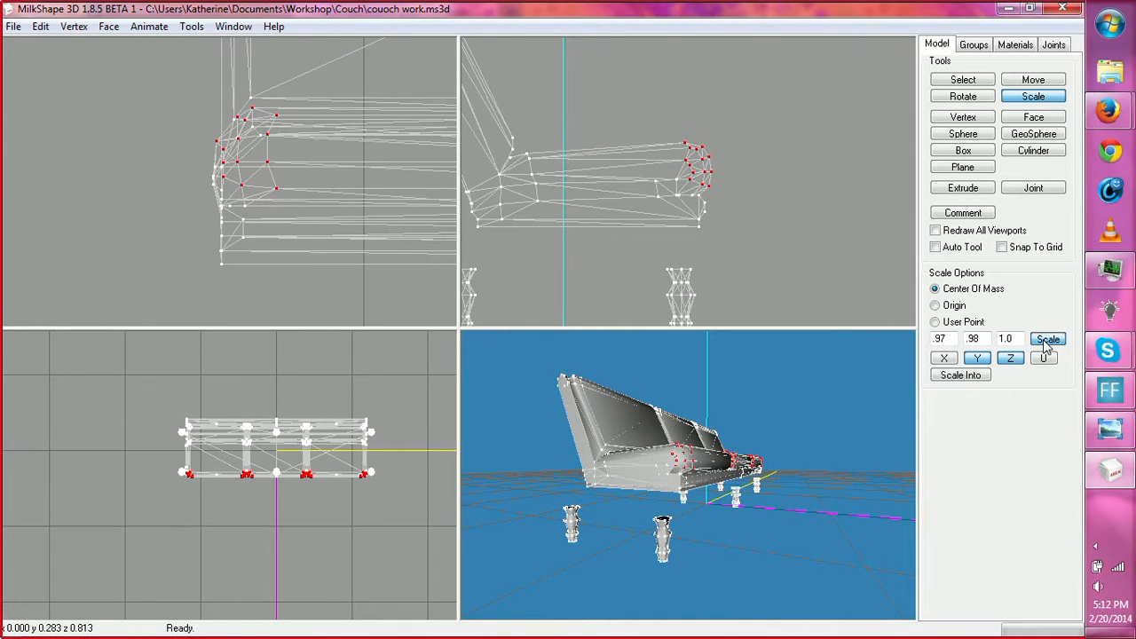
left_click(1048, 340)
left_click(1047, 340)
left_click(1047, 340)
left_click(1048, 340)
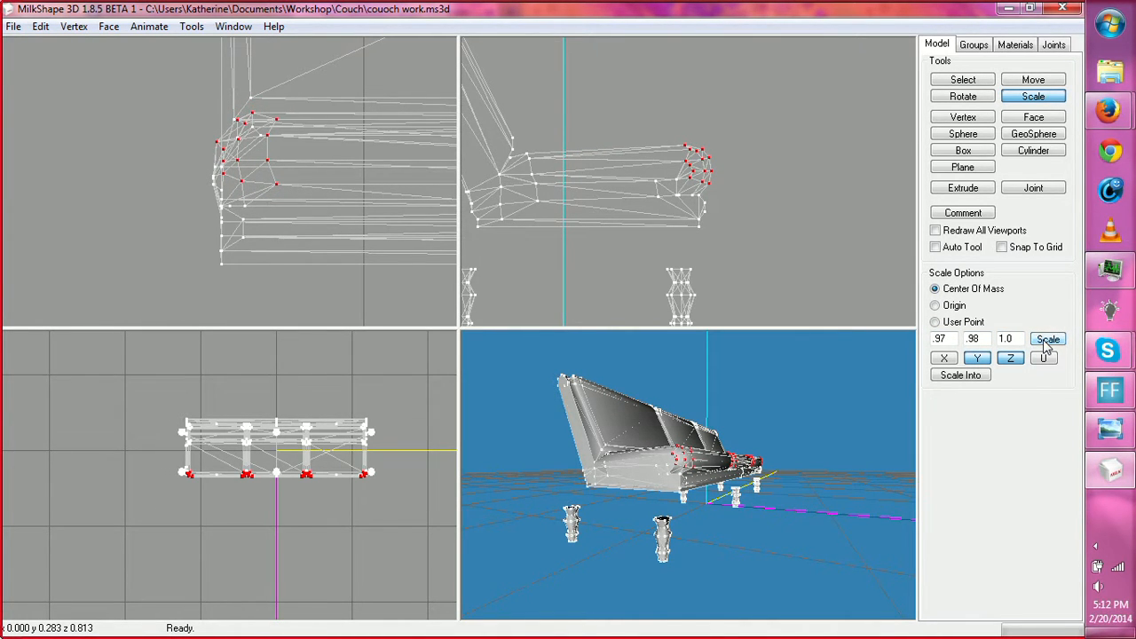
left_click(1048, 340)
left_click(1047, 340)
Step: Enable movement along Y, lock Z, and lower the selected cushion front vertices slightly
left_click(1035, 85)
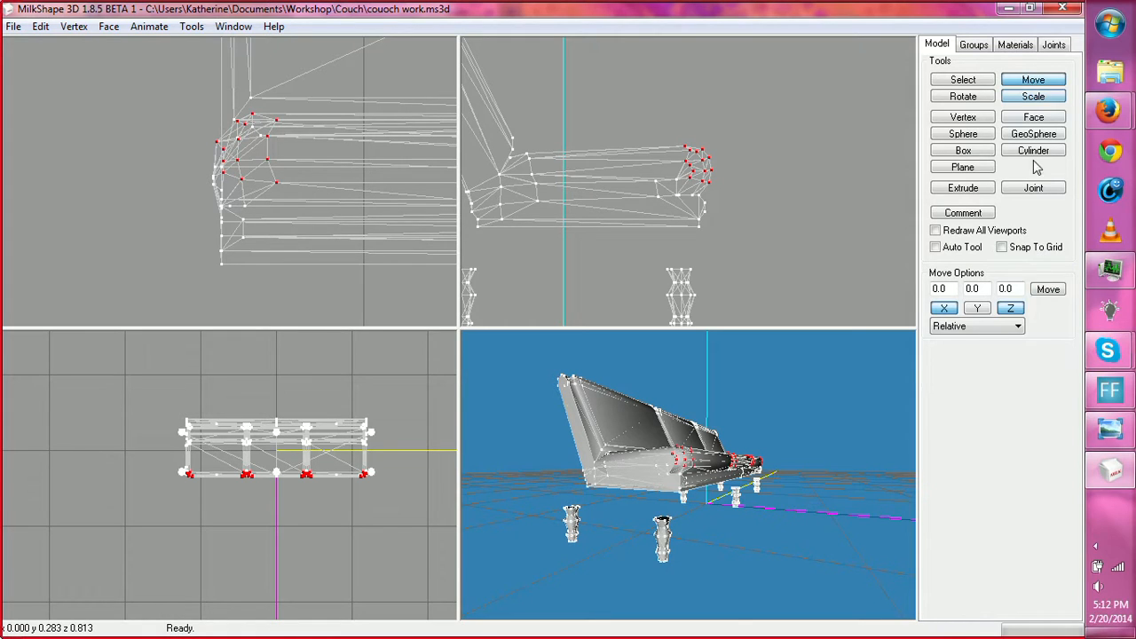
left_click(976, 311)
left_click(1010, 308)
left_click_drag(844, 134, 844, 140)
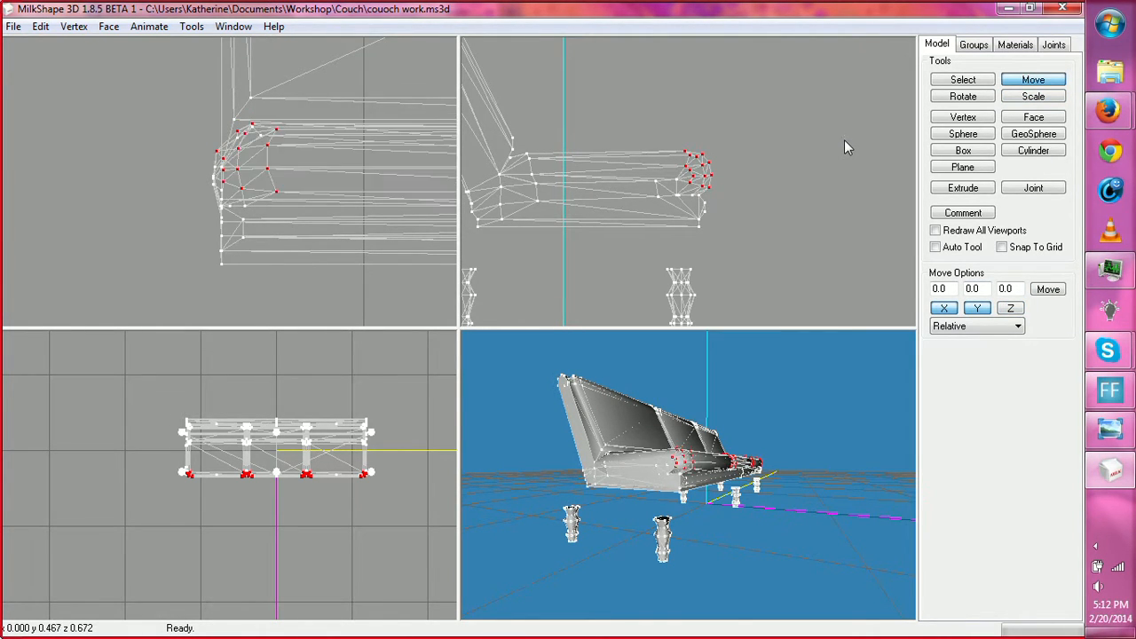
Step: Turn off the wireframe overlay in the 3D view and examine the couch's shaded side and cushions
left_click_drag(841, 444, 767, 441)
right_click(767, 441)
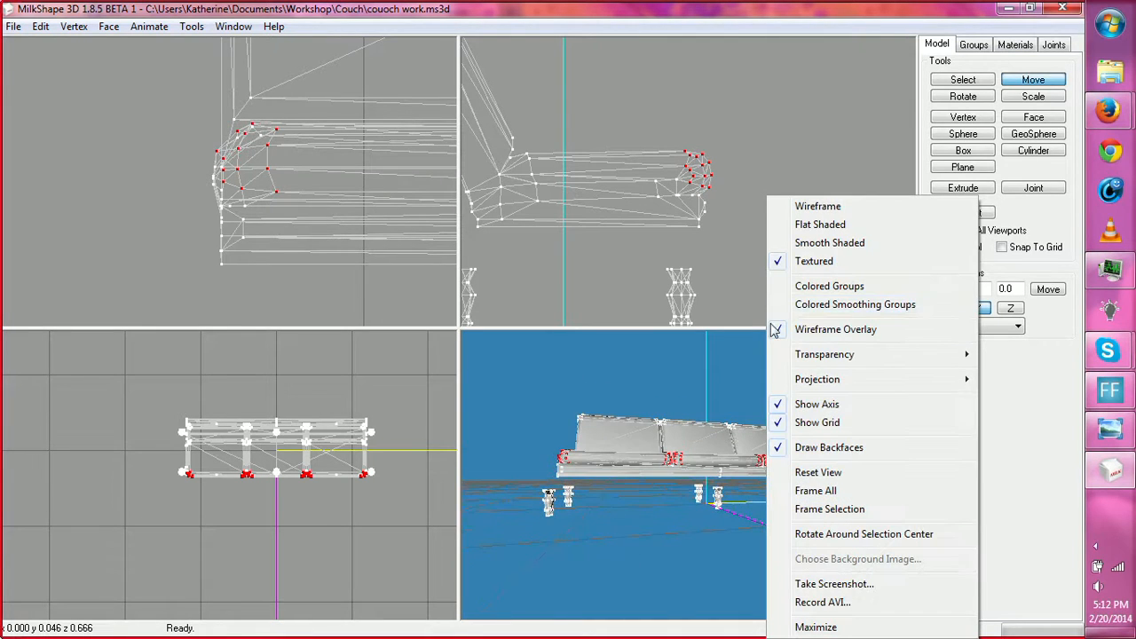
left_click(835, 330)
mouse_move(789, 363)
left_mouse_down()
mouse_move(755, 438)
mouse_move(767, 437)
mouse_move(730, 434)
mouse_move(852, 423)
mouse_move(782, 441)
mouse_move(672, 430)
mouse_move(761, 444)
mouse_move(859, 420)
mouse_move(805, 470)
mouse_move(785, 378)
left_mouse_up()
left_click(955, 80)
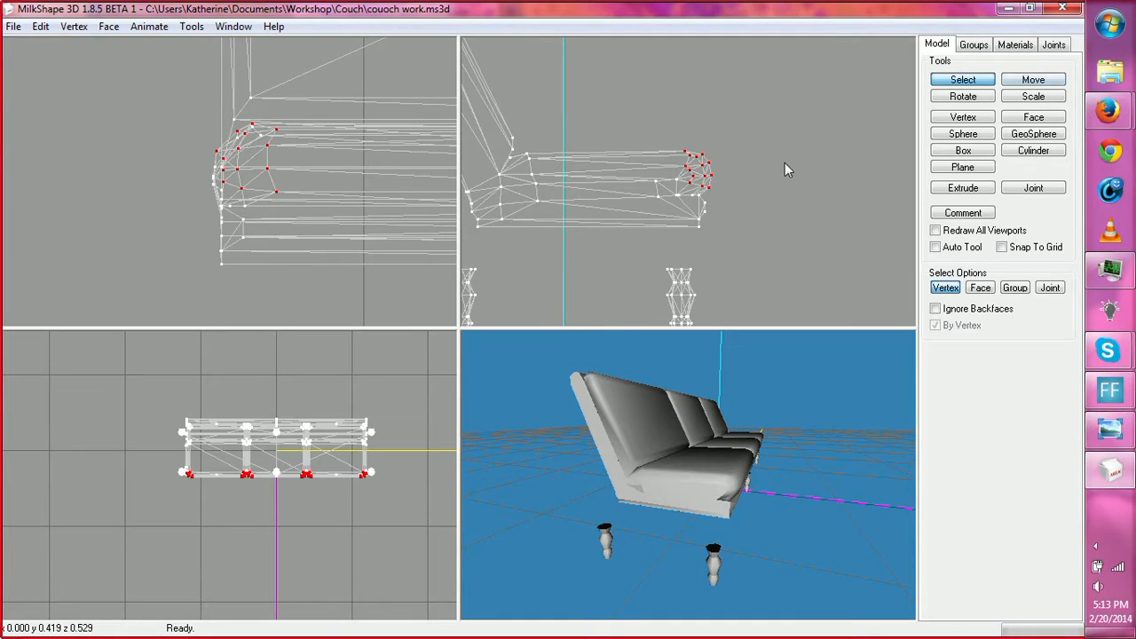
right_click_drag(785, 163, 834, 182)
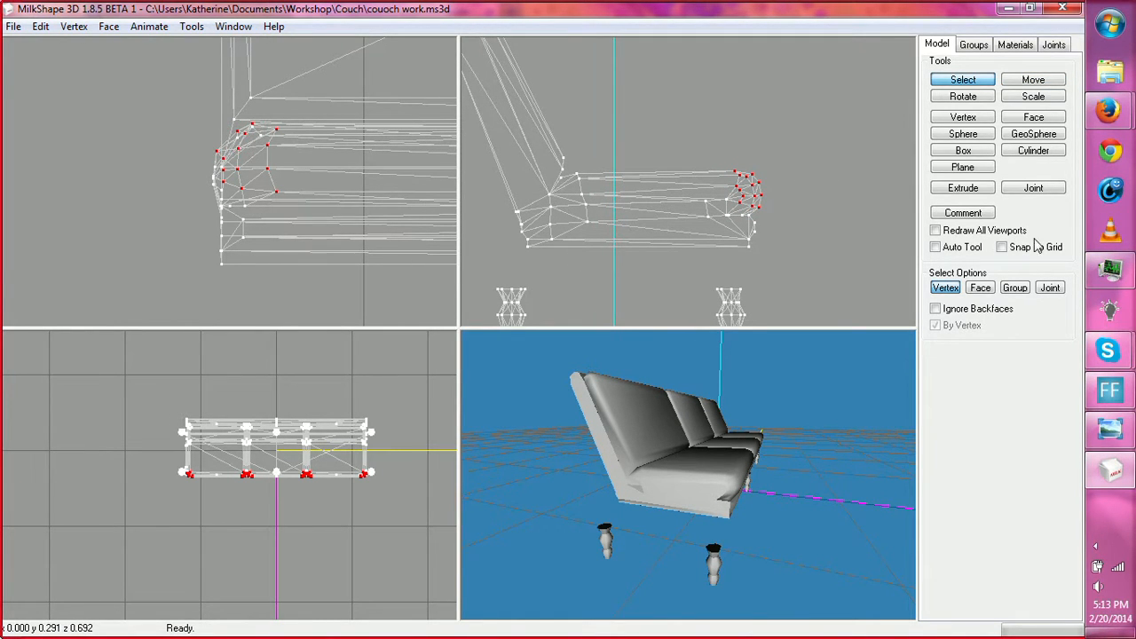
mouse_move(1107, 110)
left_click(985, 76)
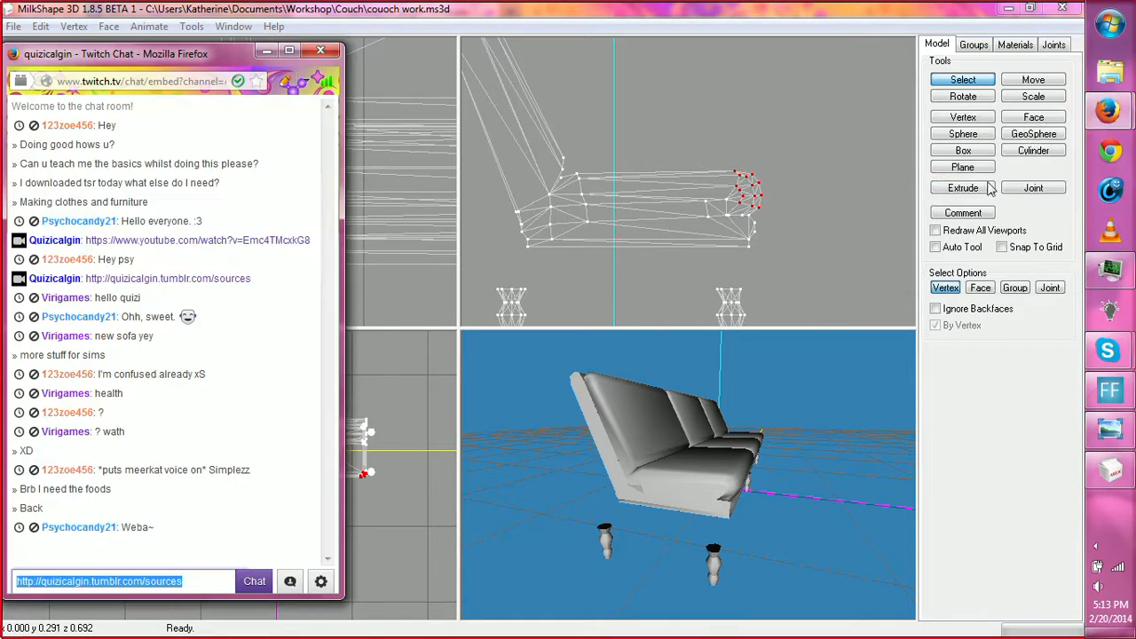
left_click(928, 492)
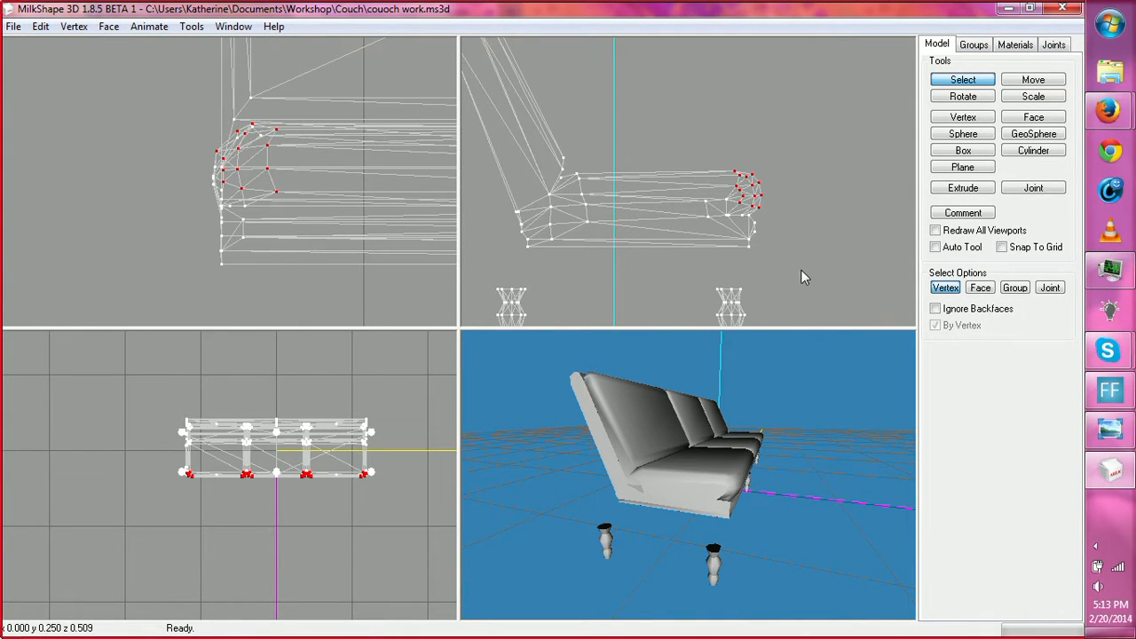
Step: Hide and reshow the cushion group, then the Regroup01 group, to examine which geometry belongs to each
left_click(974, 44)
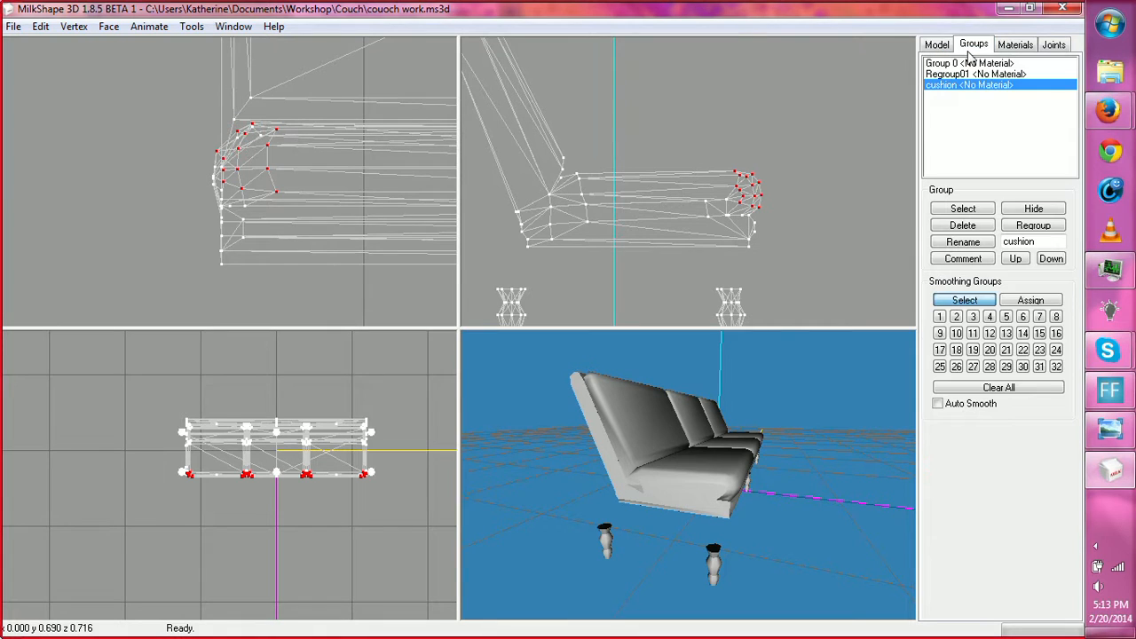
left_click(1022, 208)
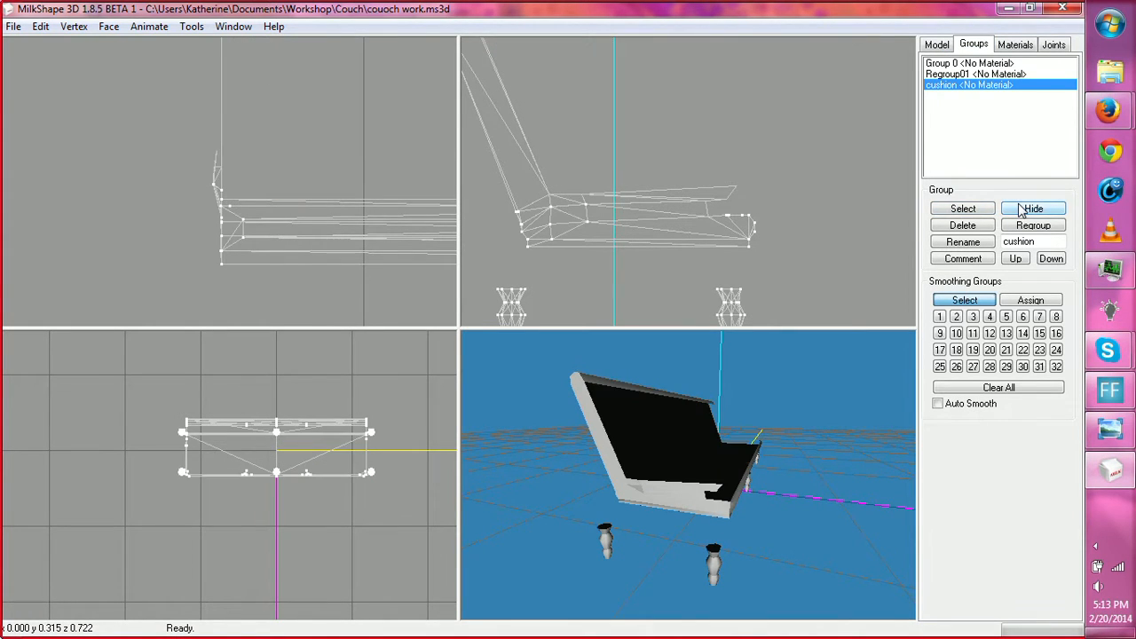
left_click(1022, 209)
left_click(1022, 209)
left_click(1023, 209)
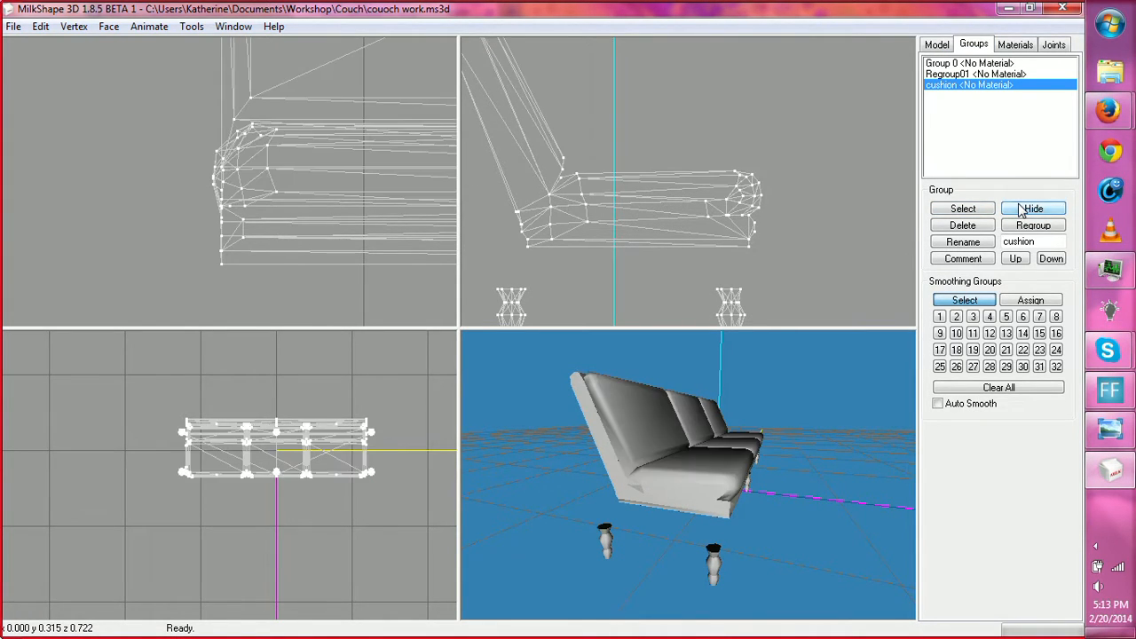
left_click(946, 74)
left_click(1032, 208)
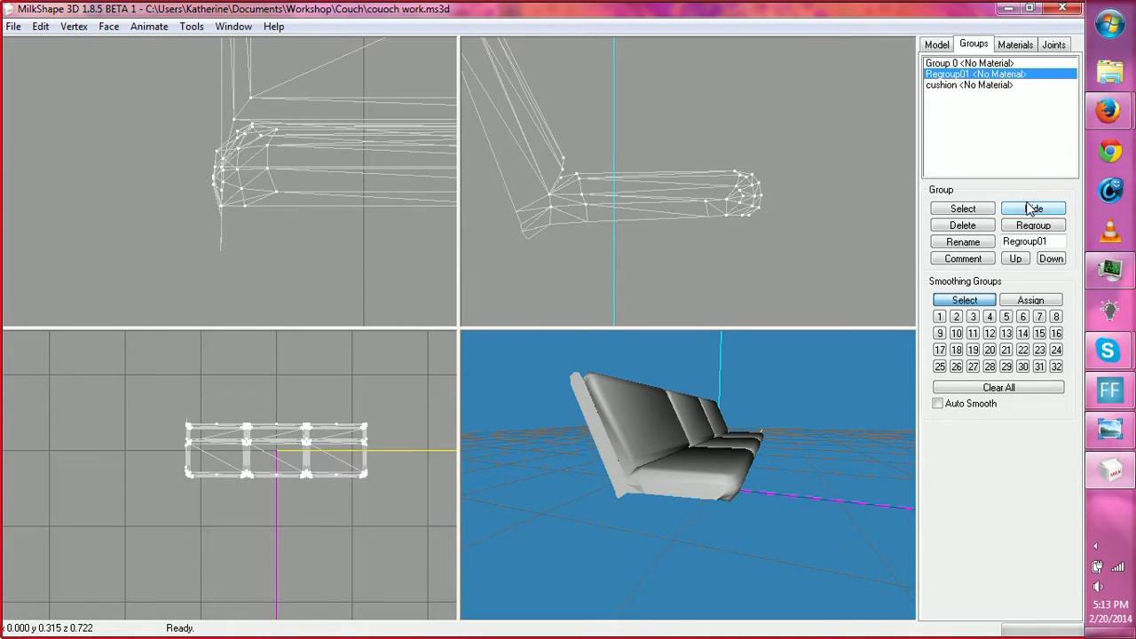
left_click(1032, 208)
Step: Select the legs and all couch vertices except those at the closed-off end, and hide the selection
left_click(942, 45)
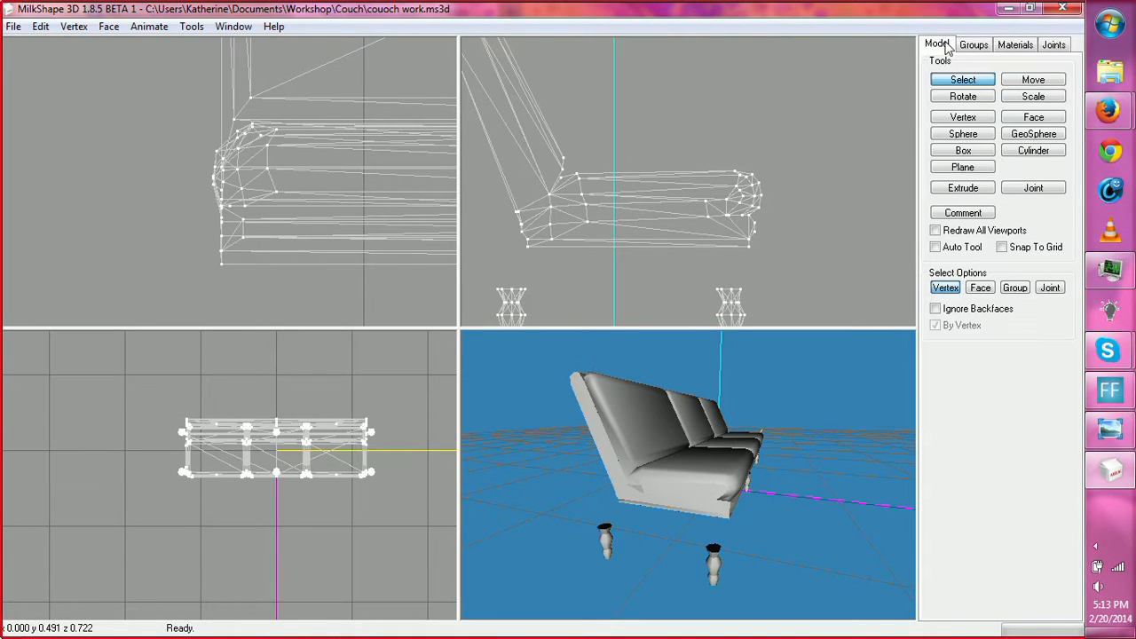
left_click_drag(806, 242, 804, 165, "ctrl")
left_click_drag(481, 135, 841, 271)
left_click_drag(213, 402, 435, 514)
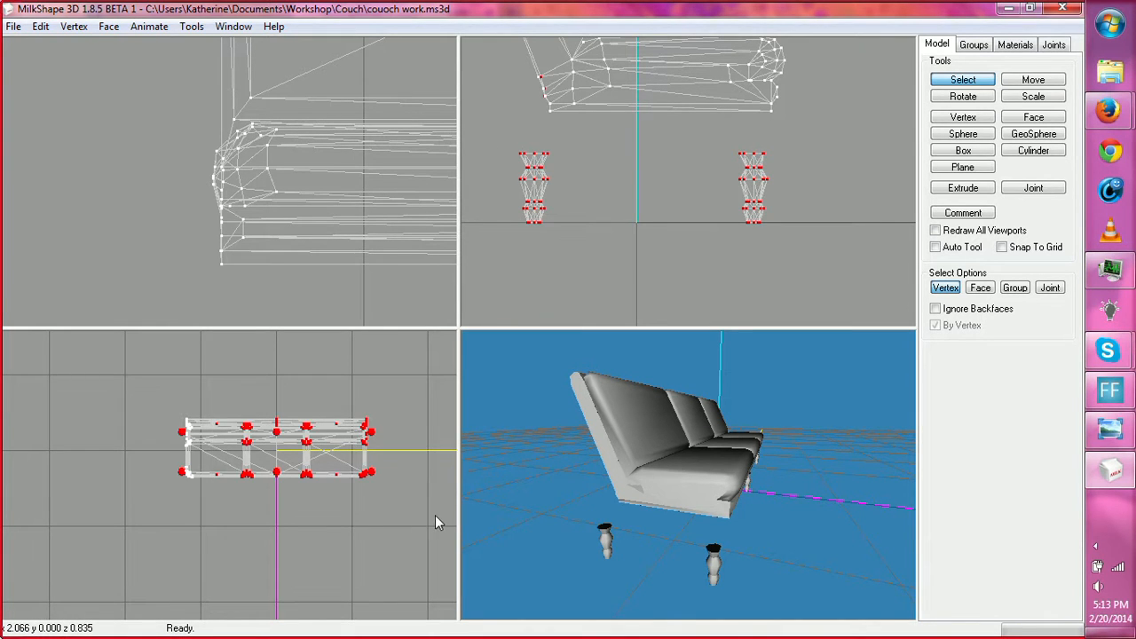
key("ctrl+h")
Step: Select the side panel's vertices at the seat front, the rear corner and the rear of the backrest's top
left_click_drag(585, 203, 605, 263, "ctrl")
left_click_drag(714, 127, 763, 183)
left_click_drag(748, 130, 784, 191)
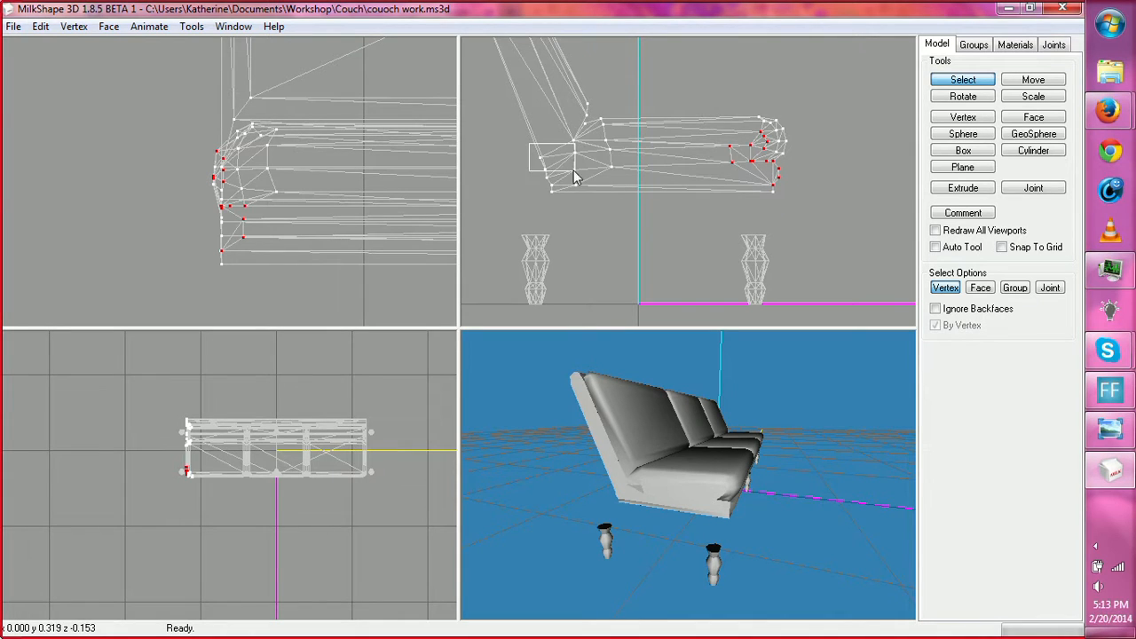
left_click_drag(573, 169, 604, 179)
left_click_drag(618, 187, 618, 188, "shift")
left_click_drag(593, 119, 619, 252, "ctrl")
left_click_drag(504, 69, 555, 104, "shift")
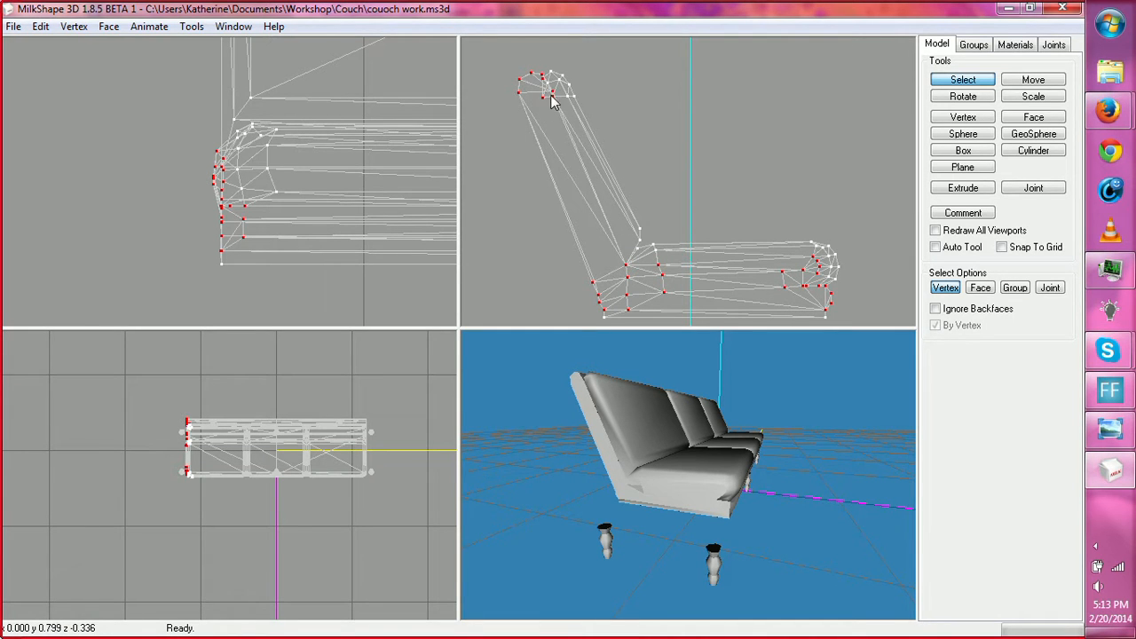
Step: Turn the wireframe overlay back on in the 3D view and align the normals of the selected side vertices
right_click(624, 405)
left_click(653, 330)
left_click_drag(640, 392, 647, 419)
left_click_drag(706, 470, 667, 467)
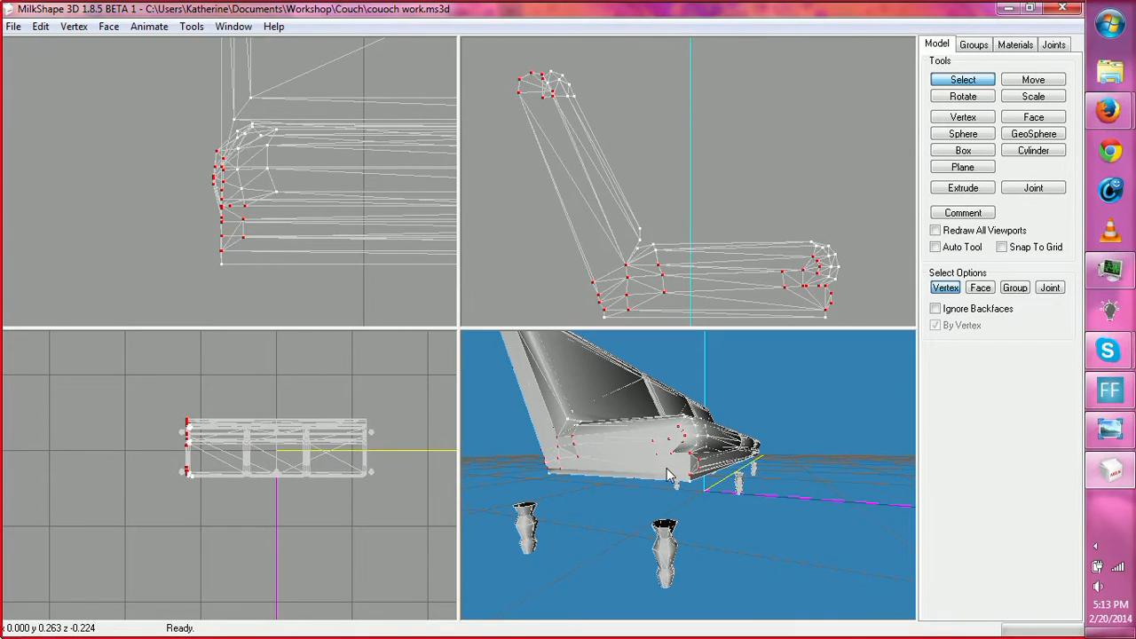
left_click(75, 27)
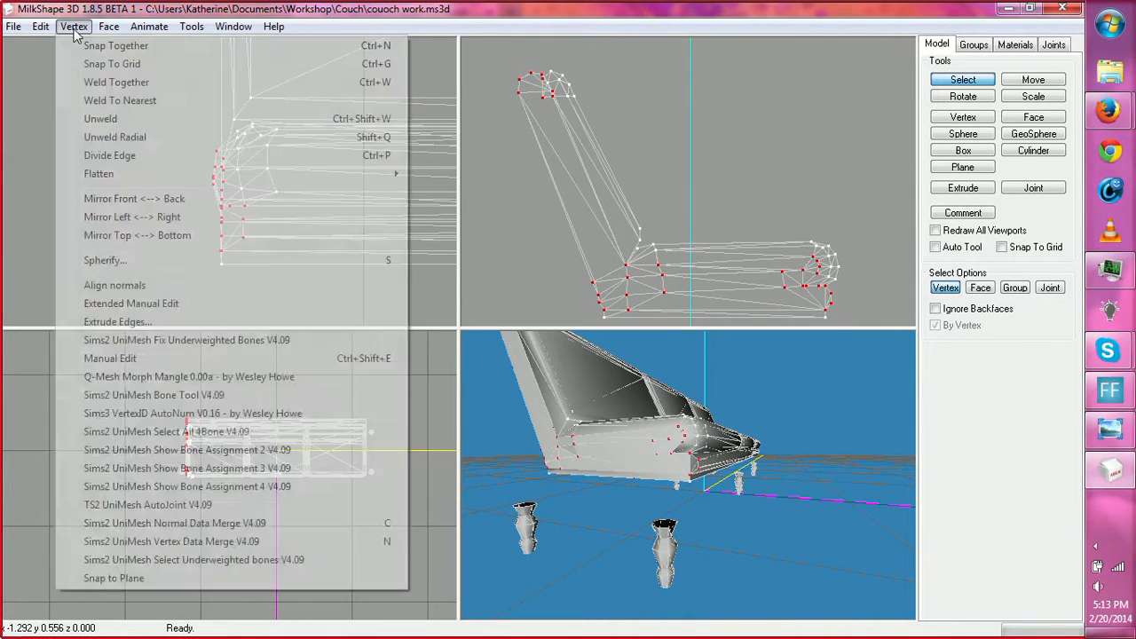
left_click(118, 285)
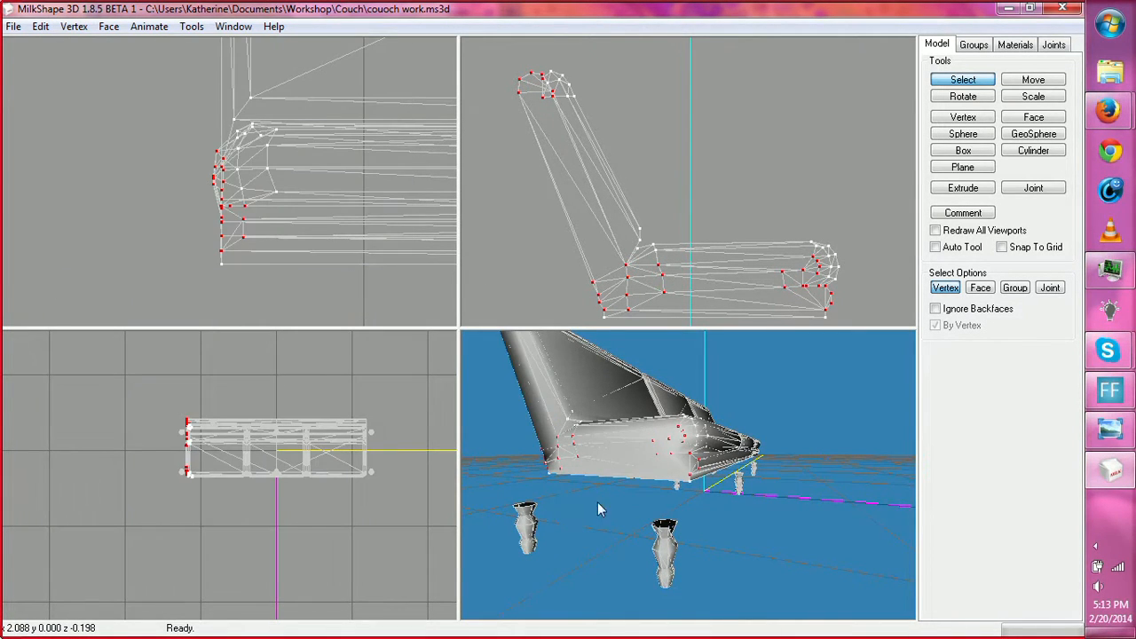
left_click_drag(597, 502, 666, 509)
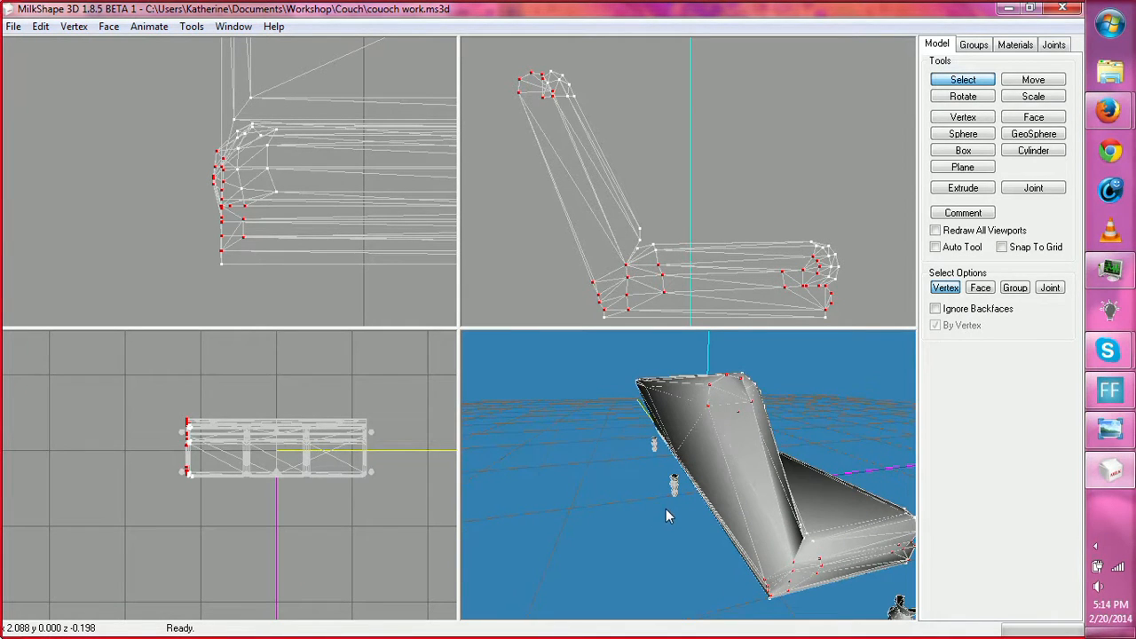
left_click(951, 82)
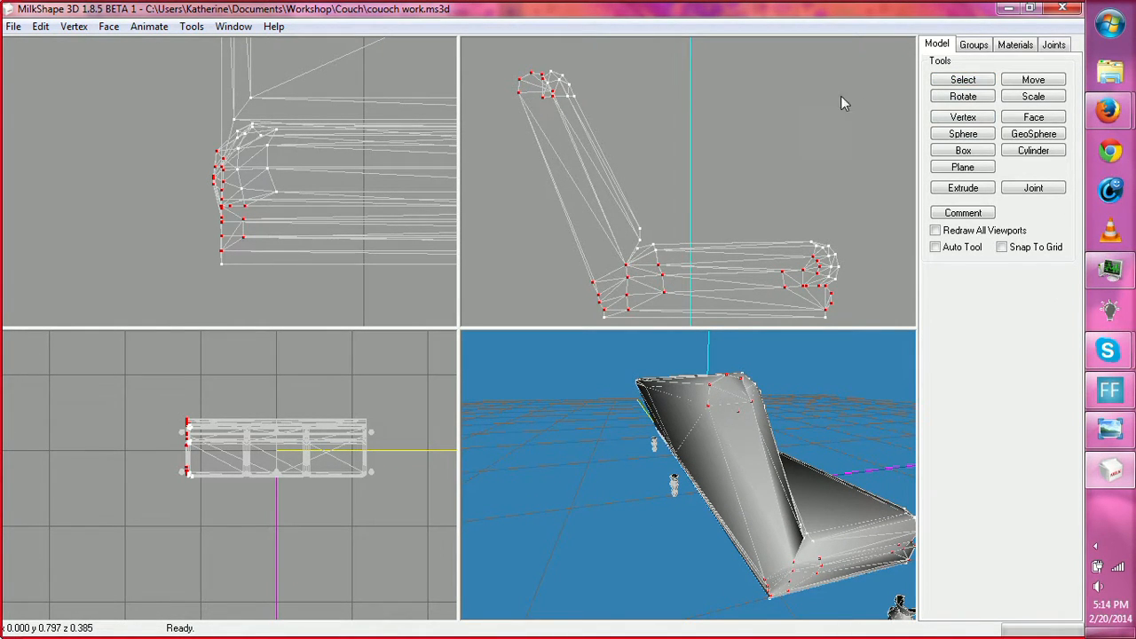
left_click(963, 80)
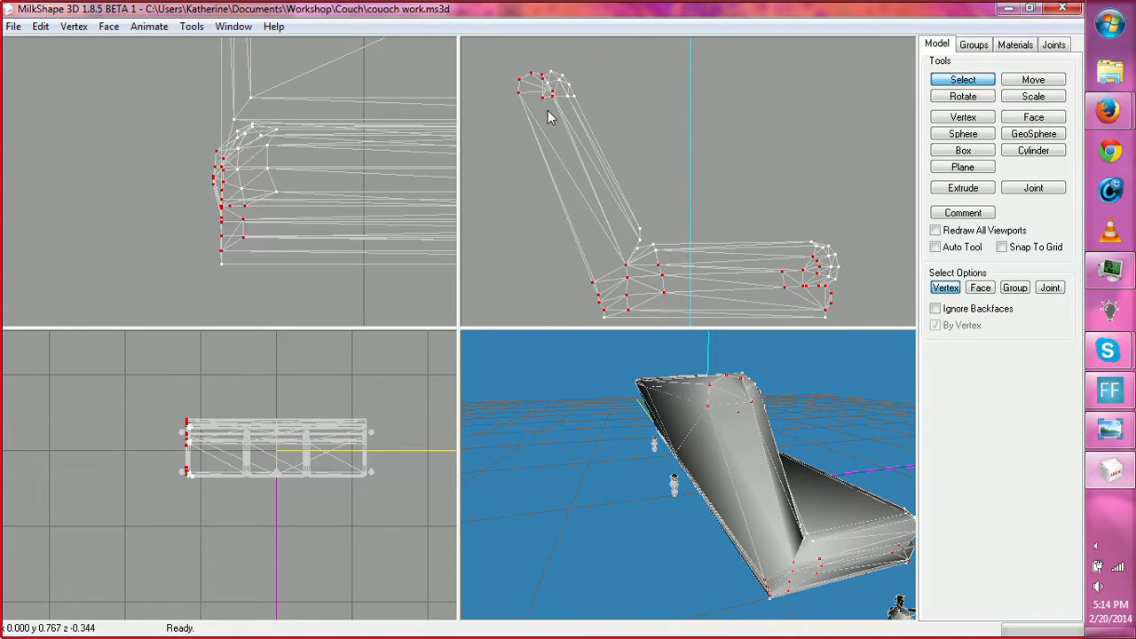
left_click_drag(537, 91, 546, 110)
left_click(1034, 82)
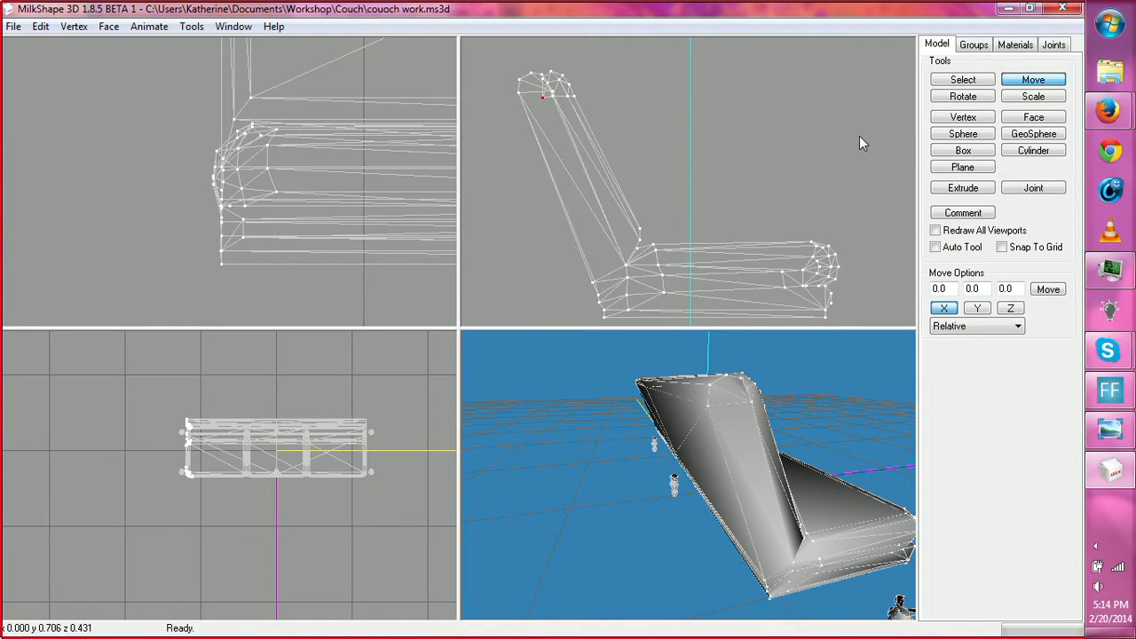
left_click(963, 80)
scroll(757, 157, "down", 3)
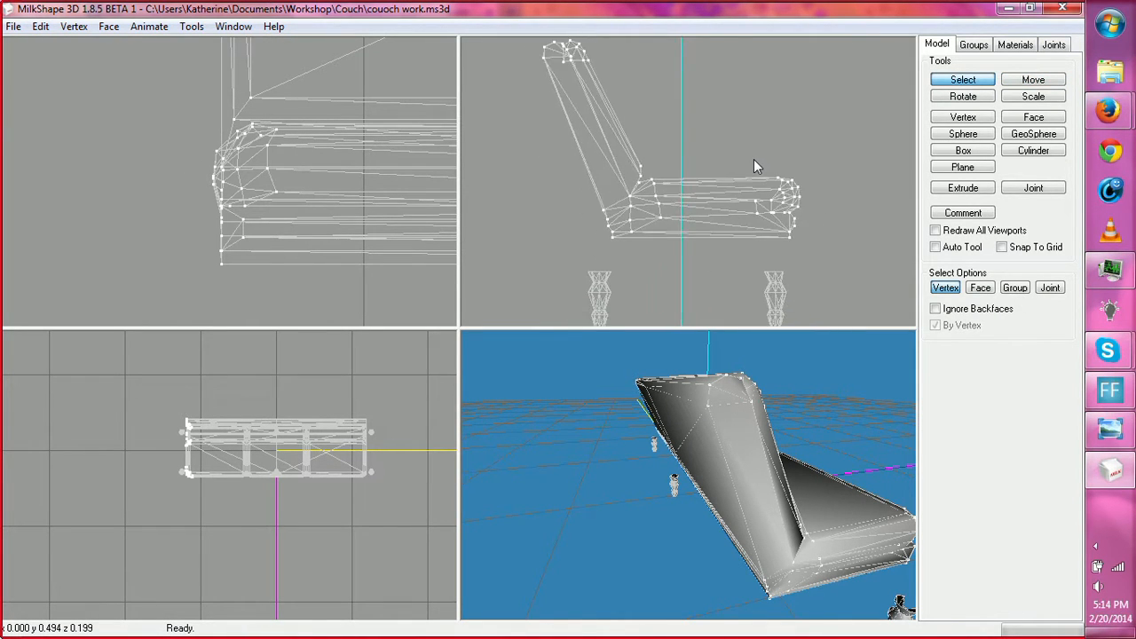
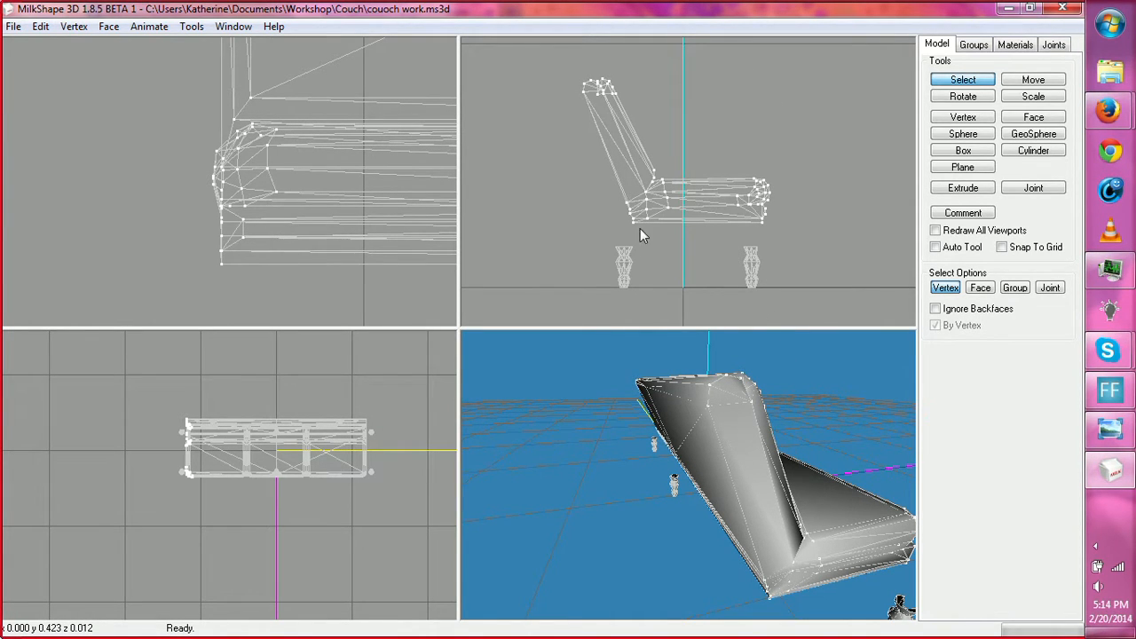
Step: Select the faces of the Regroup01, cushion and Group 0 groups so the whole couch is selected
left_click(978, 289)
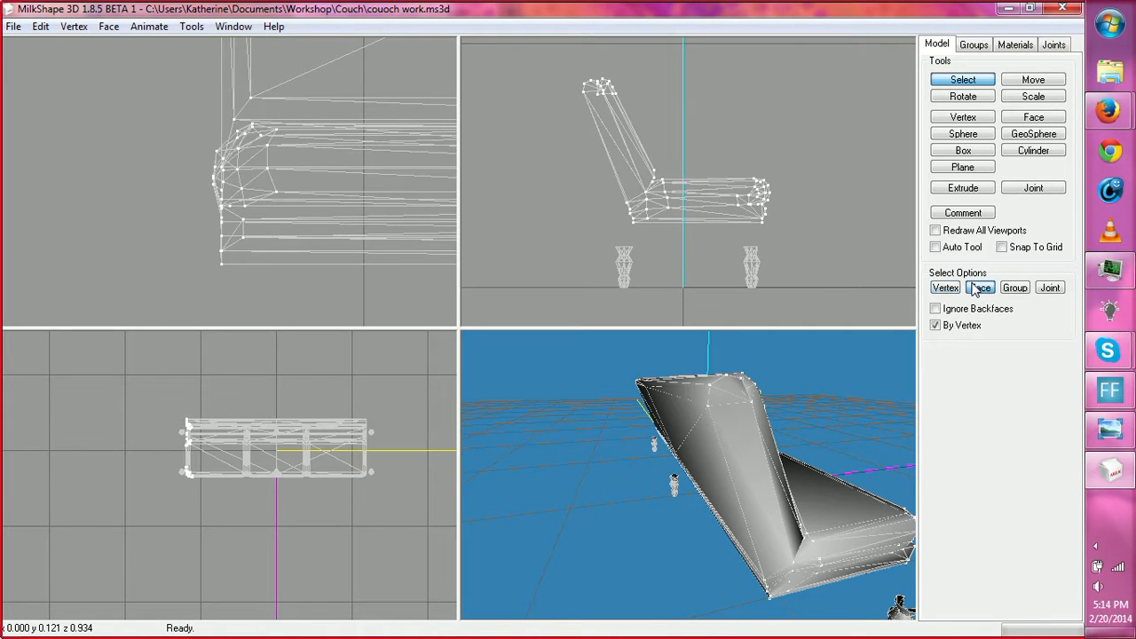
left_click(974, 45)
left_click(964, 209)
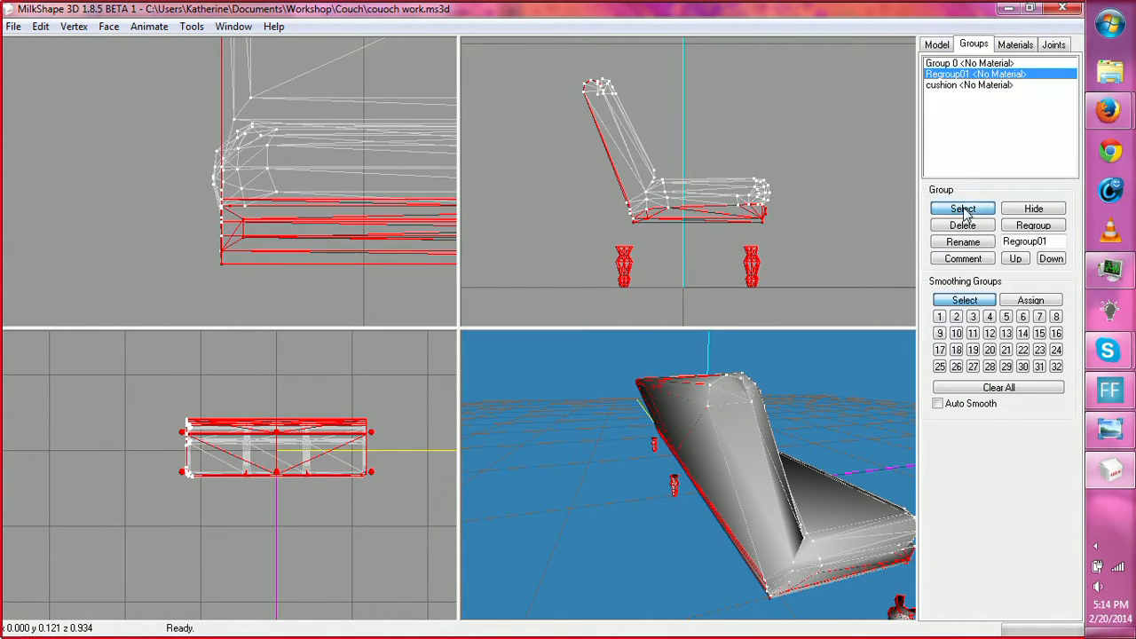
left_click(960, 85)
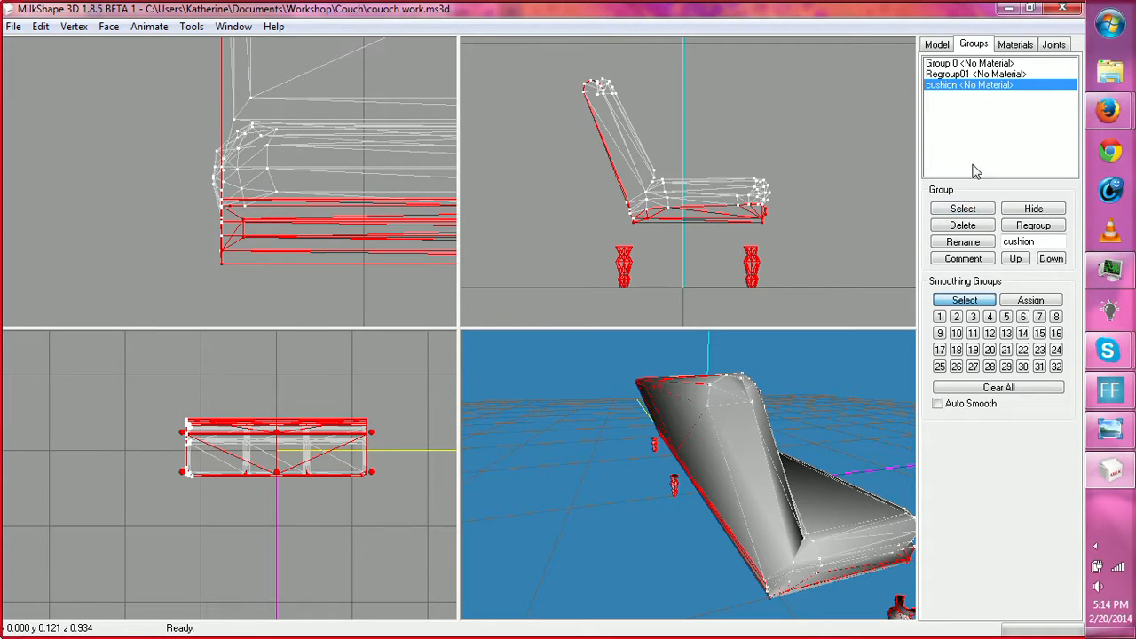
left_click(960, 209)
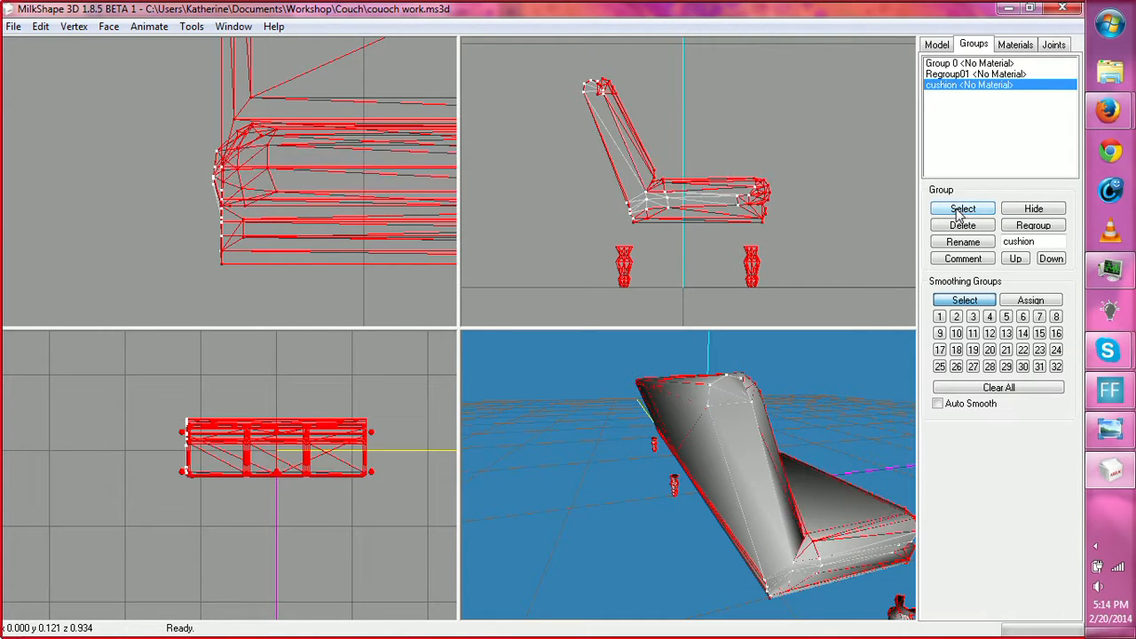
left_click(950, 64)
left_click(963, 210)
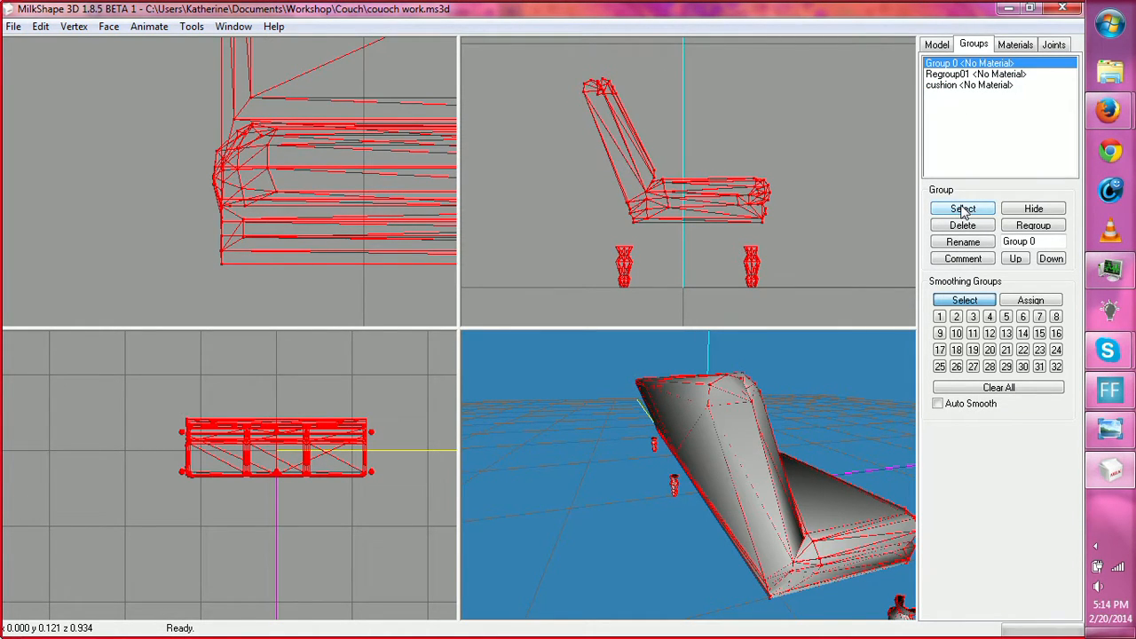
left_click(963, 210)
left_click(963, 209)
left_click(963, 210)
left_click(963, 209)
Step: Create a material using the templatecheckpattern texture from the Workshop folder's templates-patternsforuvmap subfolder, and assign it to the selected couch
left_click(1012, 45)
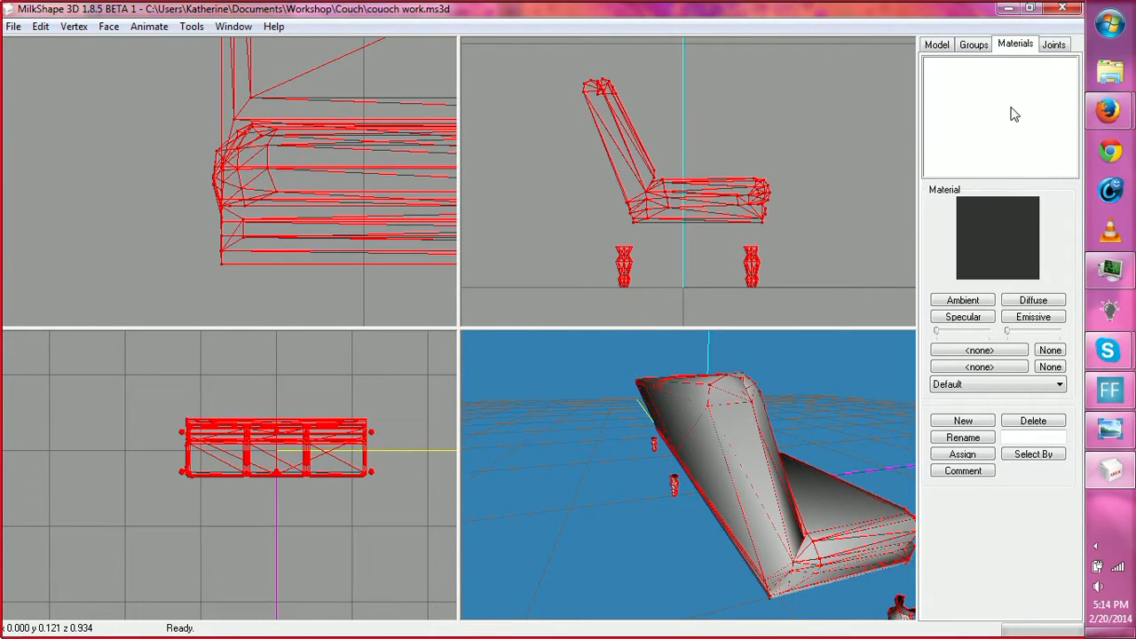
left_click(963, 421)
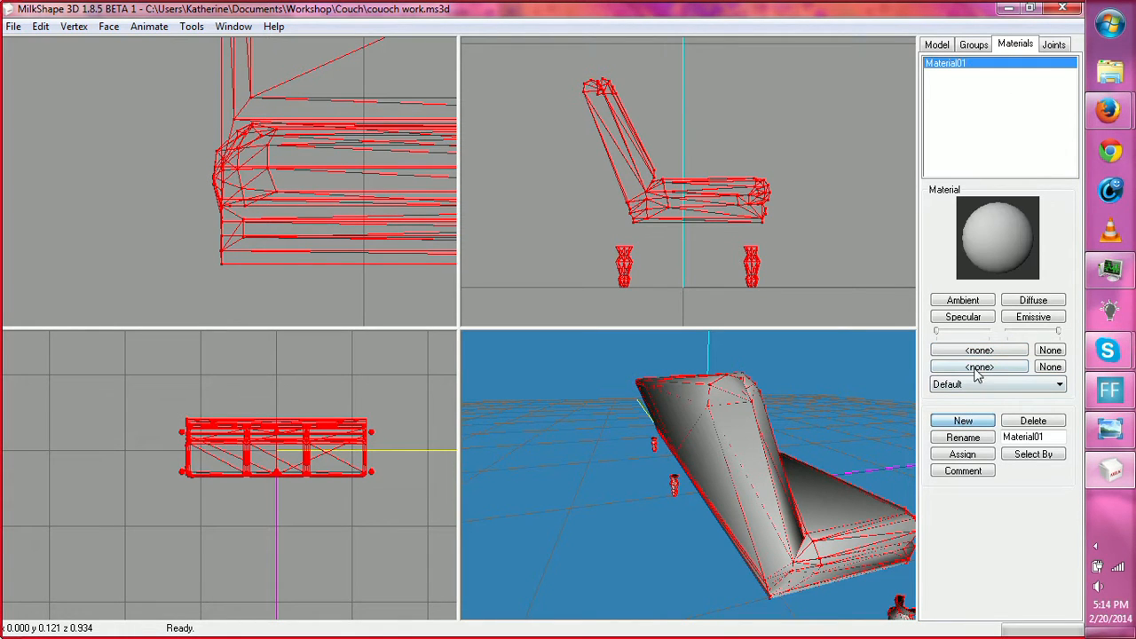
left_click(1024, 351)
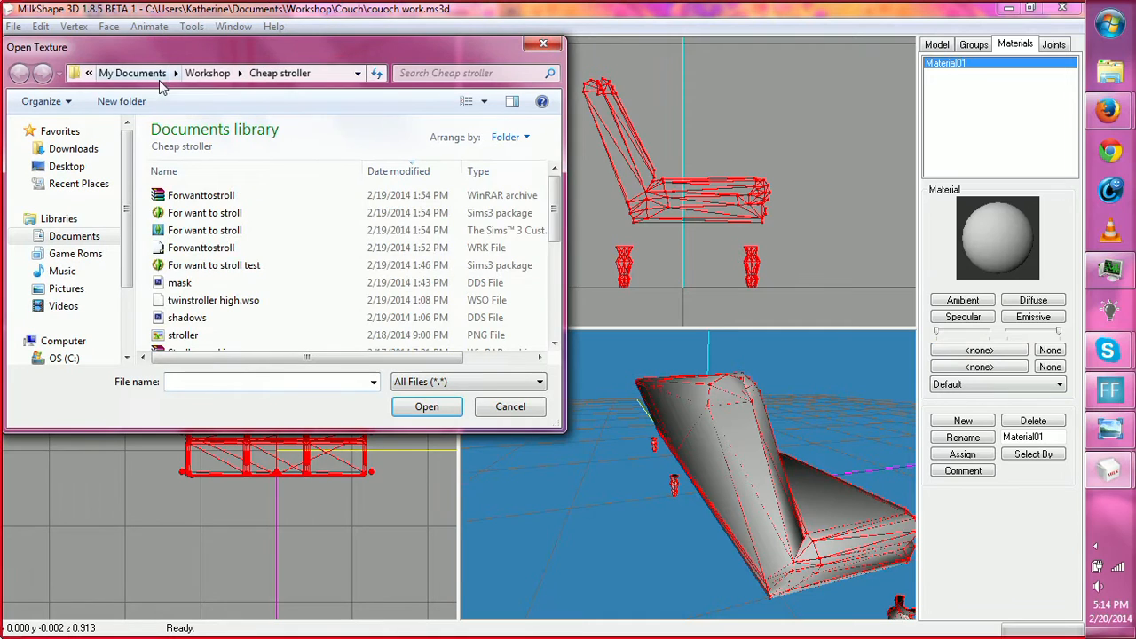
left_click(207, 72)
scroll(261, 255, "down", 10)
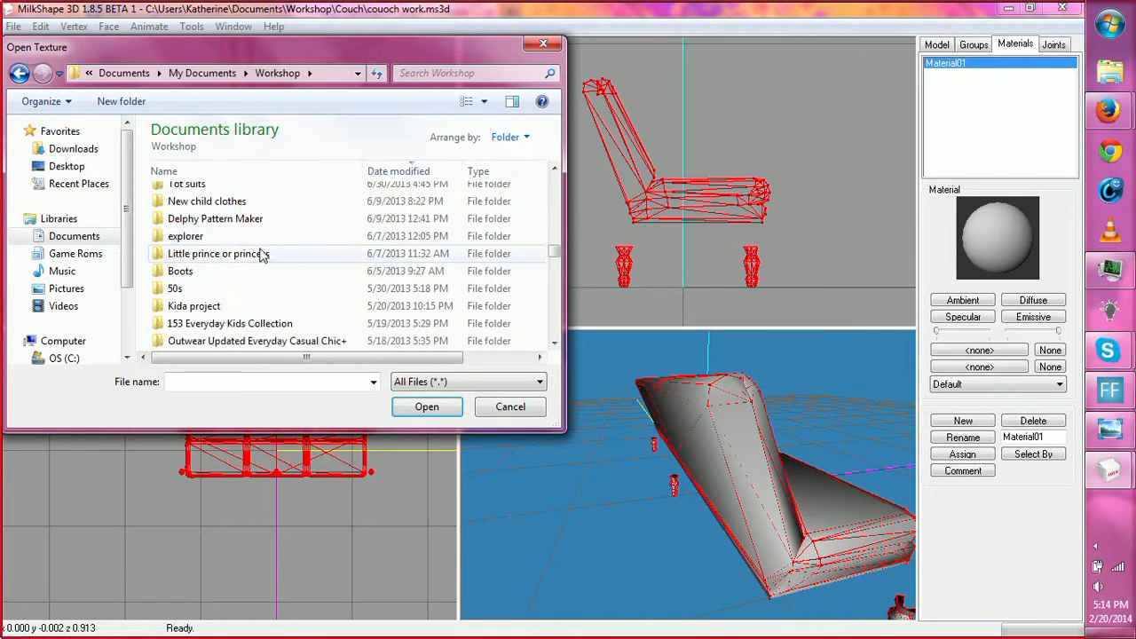
scroll(262, 255, "down", 10)
scroll(253, 261, "up", 5)
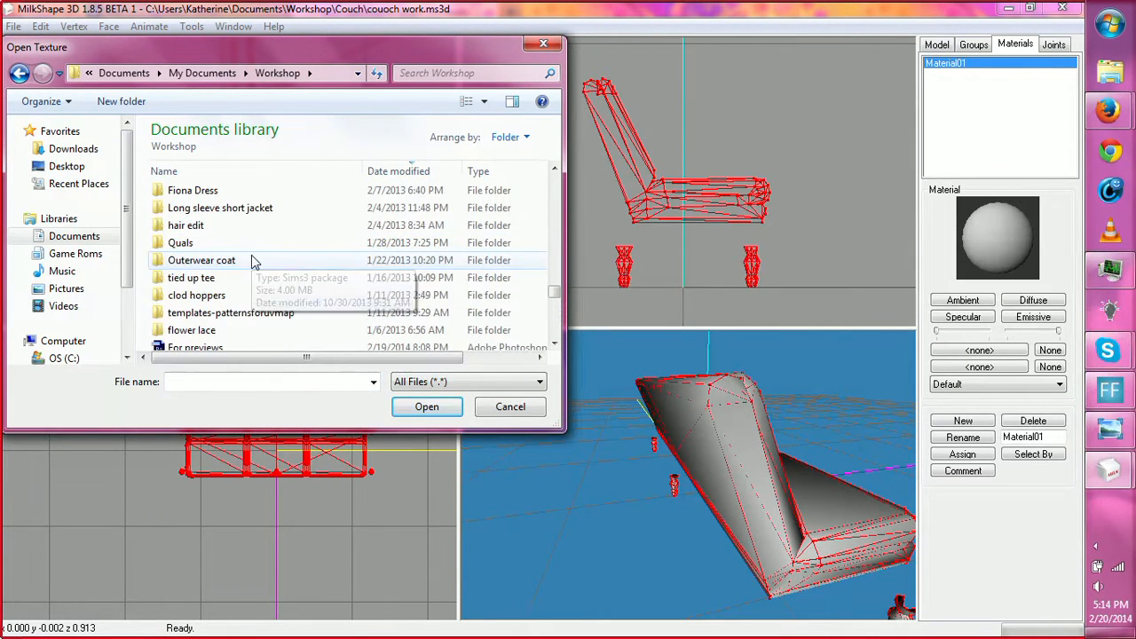
double_click(238, 313)
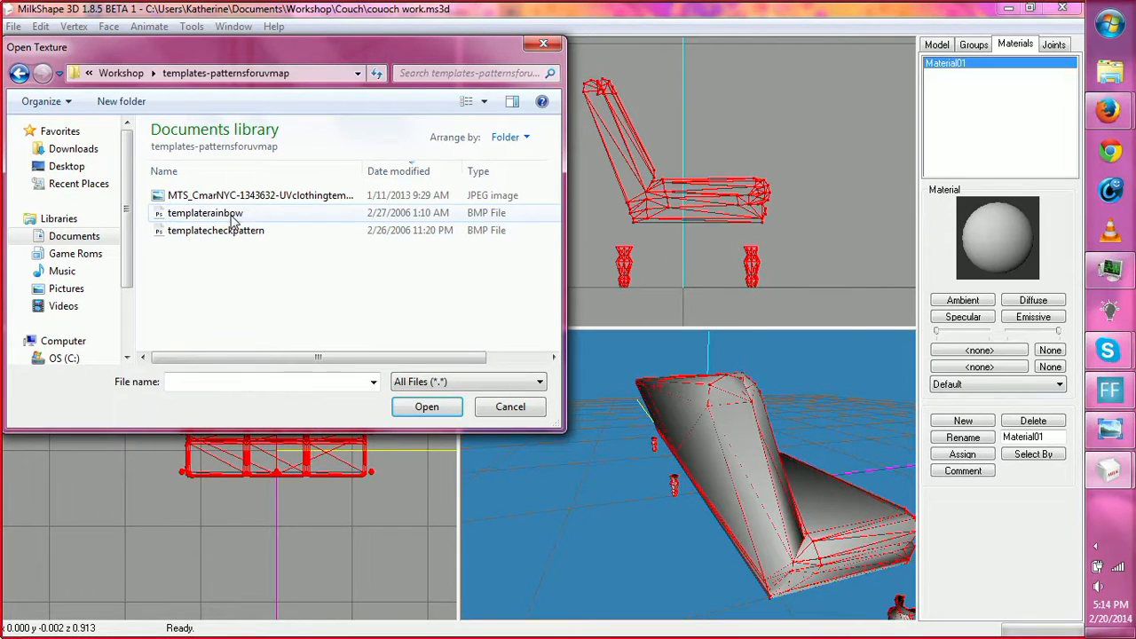
left_click(233, 215)
double_click(233, 231)
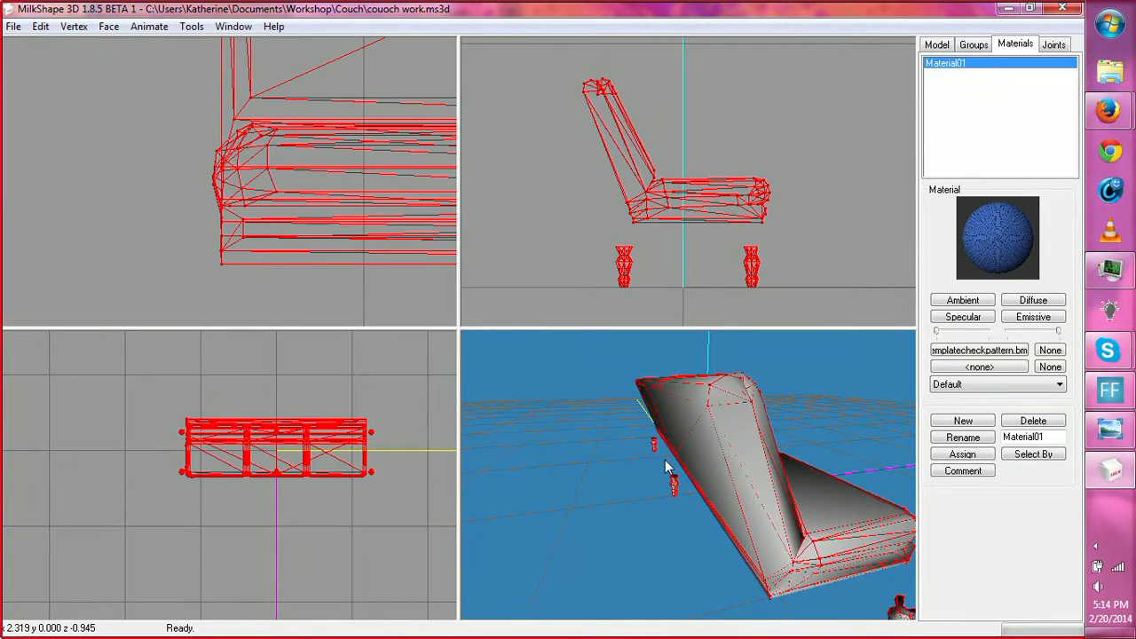
left_click(958, 454)
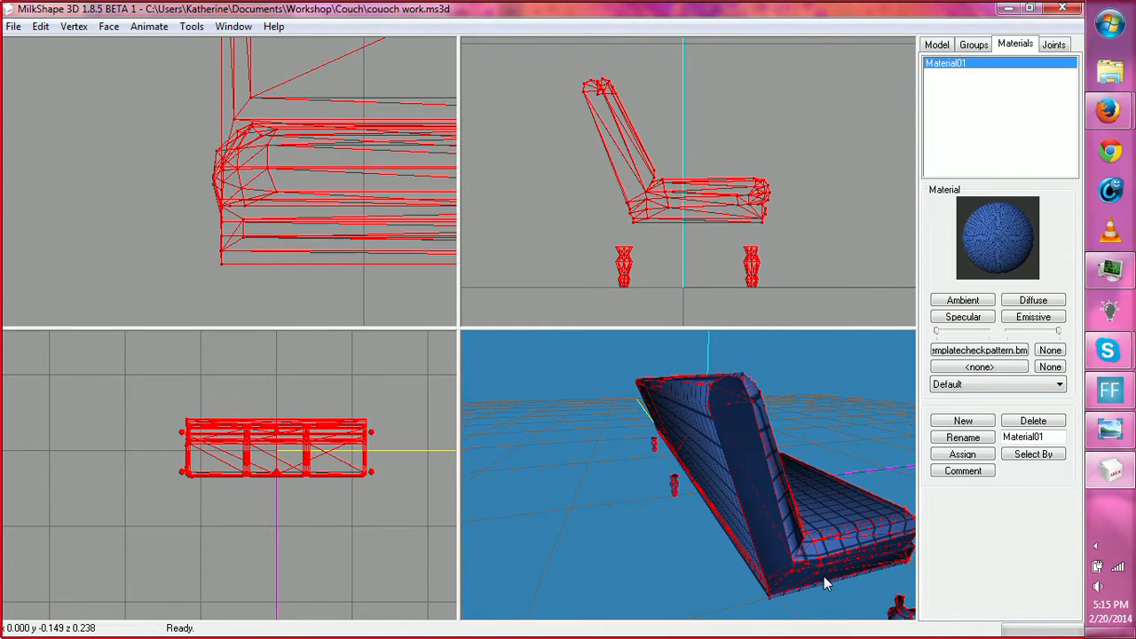
Step: Toggle the visibility of Group 0, cushion and Regroup01 so that all their faces are shown deselected
left_click_drag(883, 555, 751, 489)
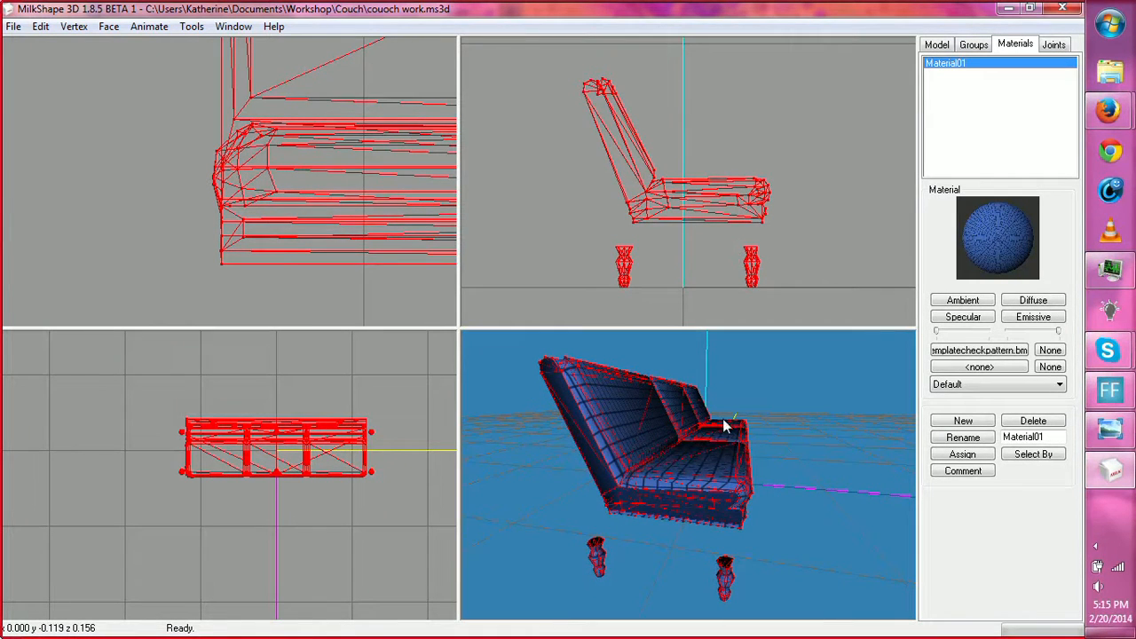
left_click(971, 45)
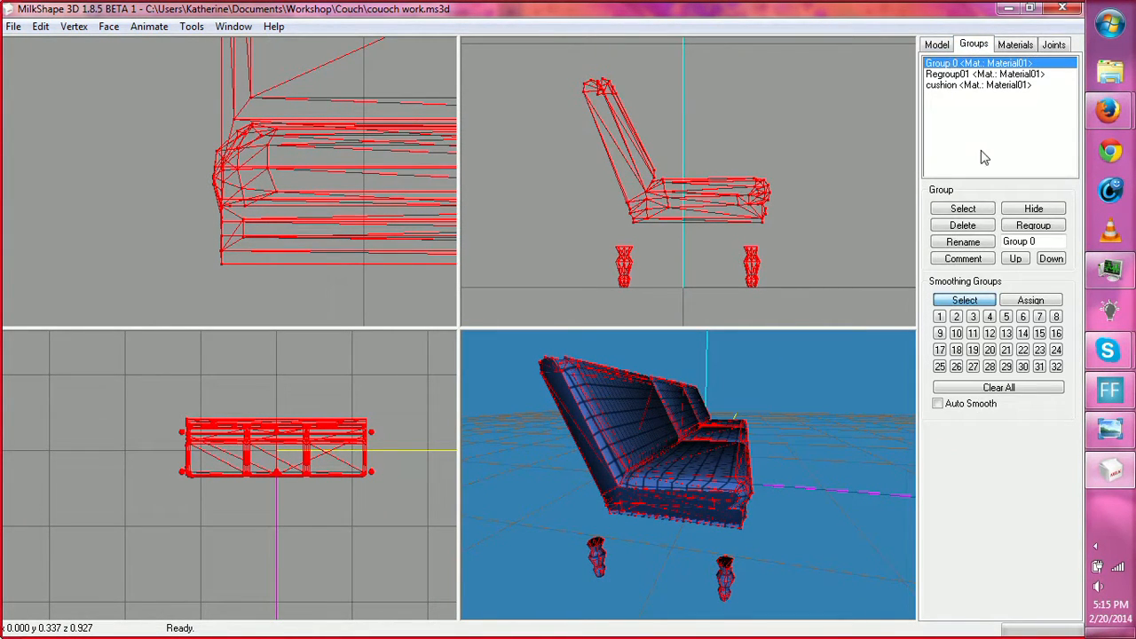
left_click(1027, 210)
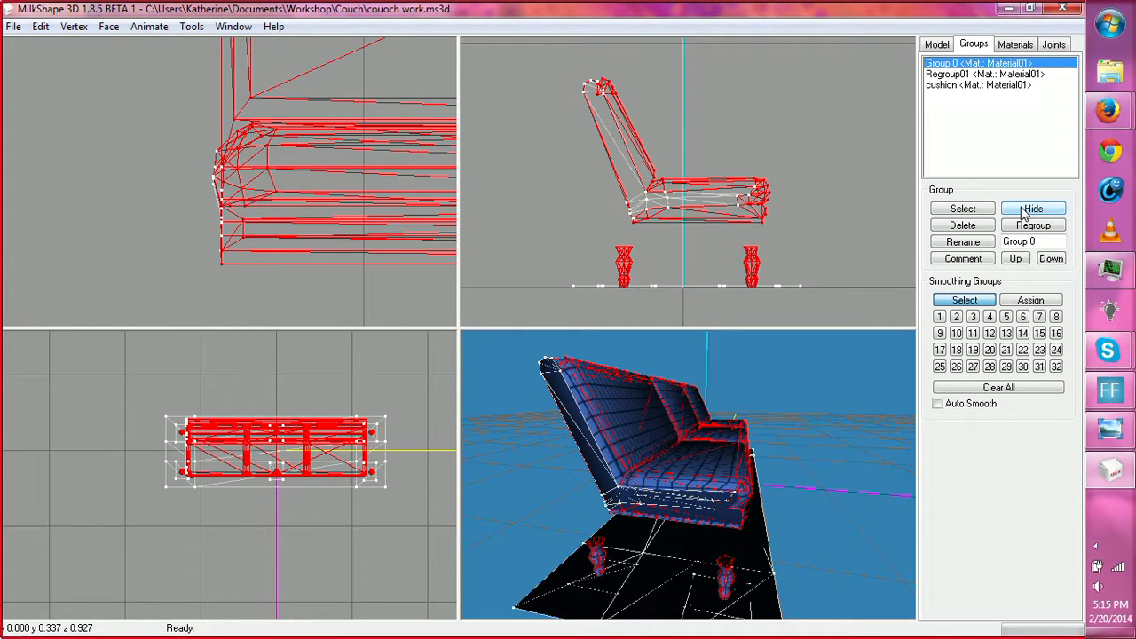
left_click(976, 86)
left_click(1033, 210)
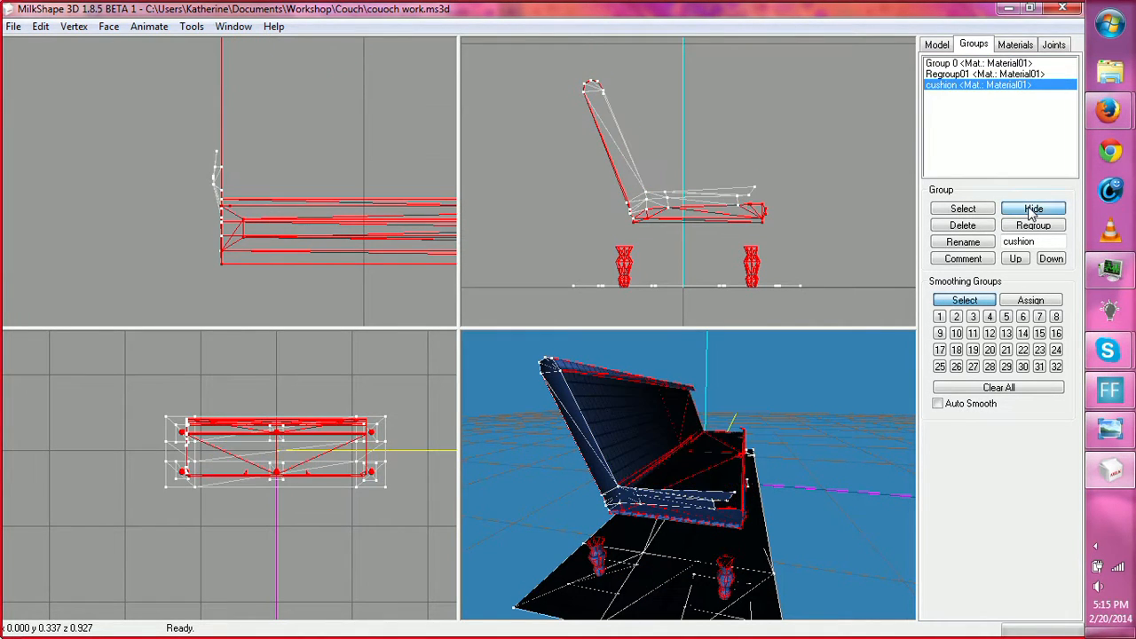
left_click(968, 64)
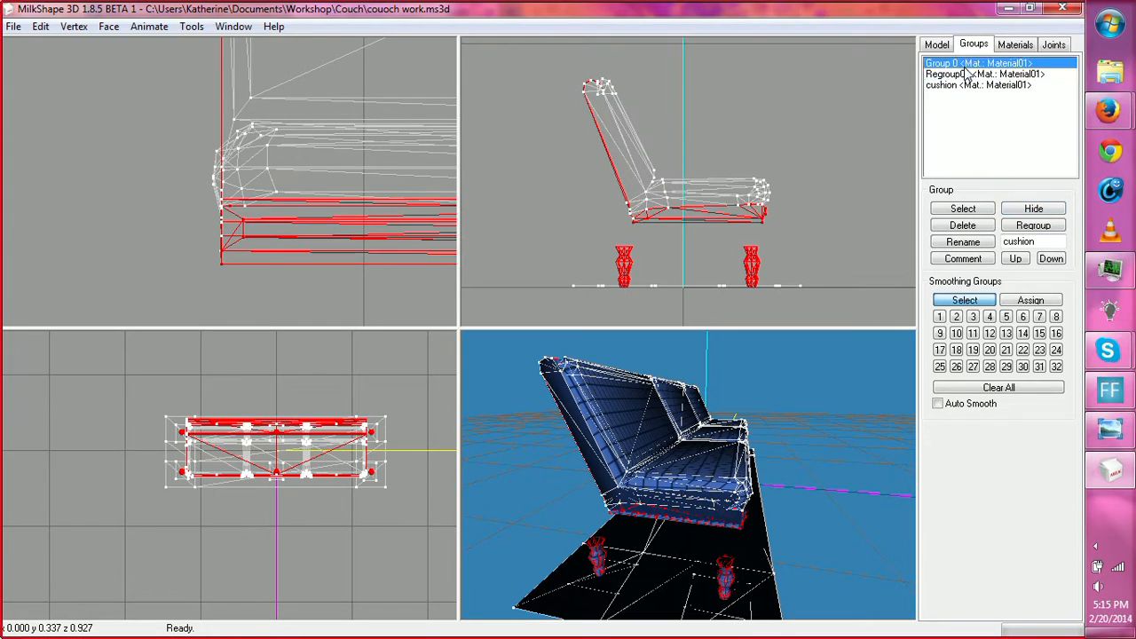
left_click(970, 74)
left_click(1033, 210)
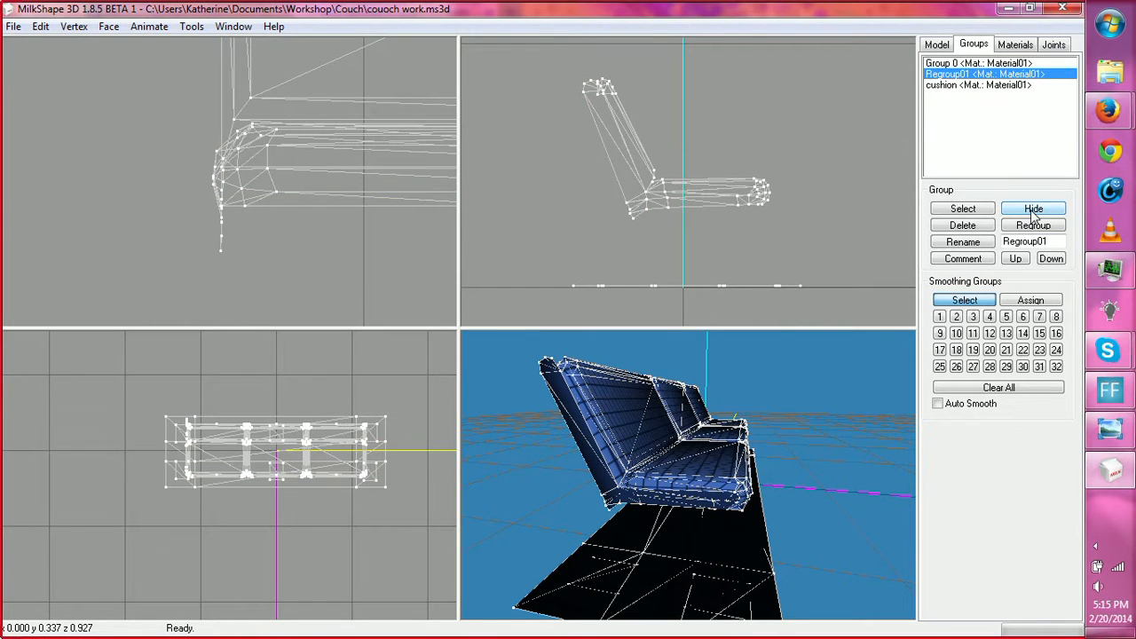
left_click(1033, 210)
Step: Hide the cushion group and select the end side panel's faces along the backrest, seat and lower front corner
left_click(978, 85)
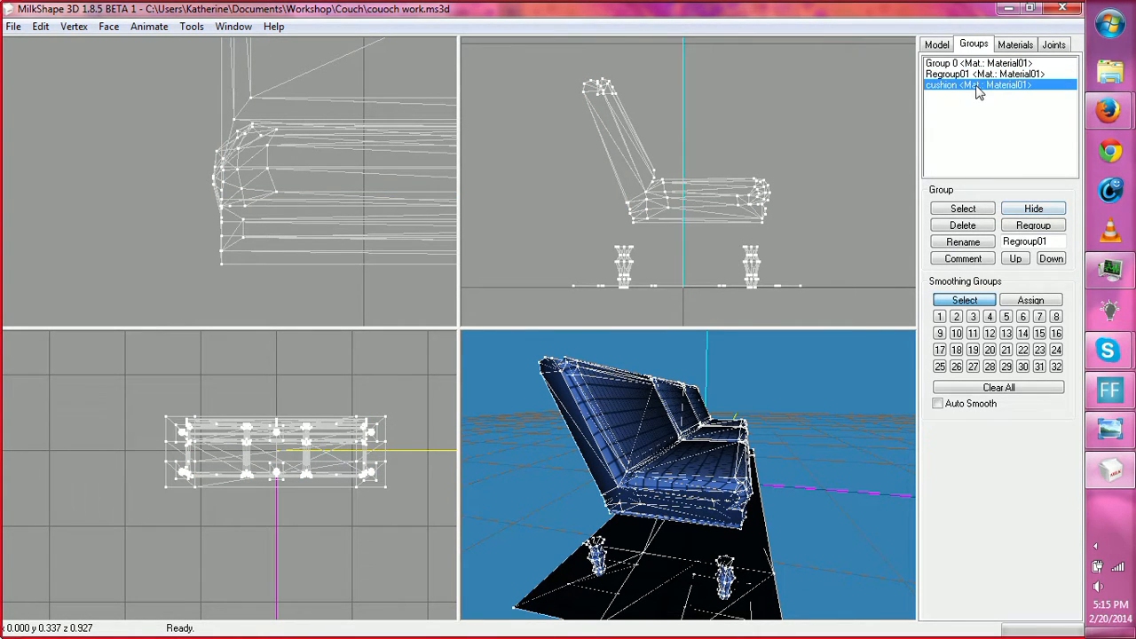
left_click(1027, 211)
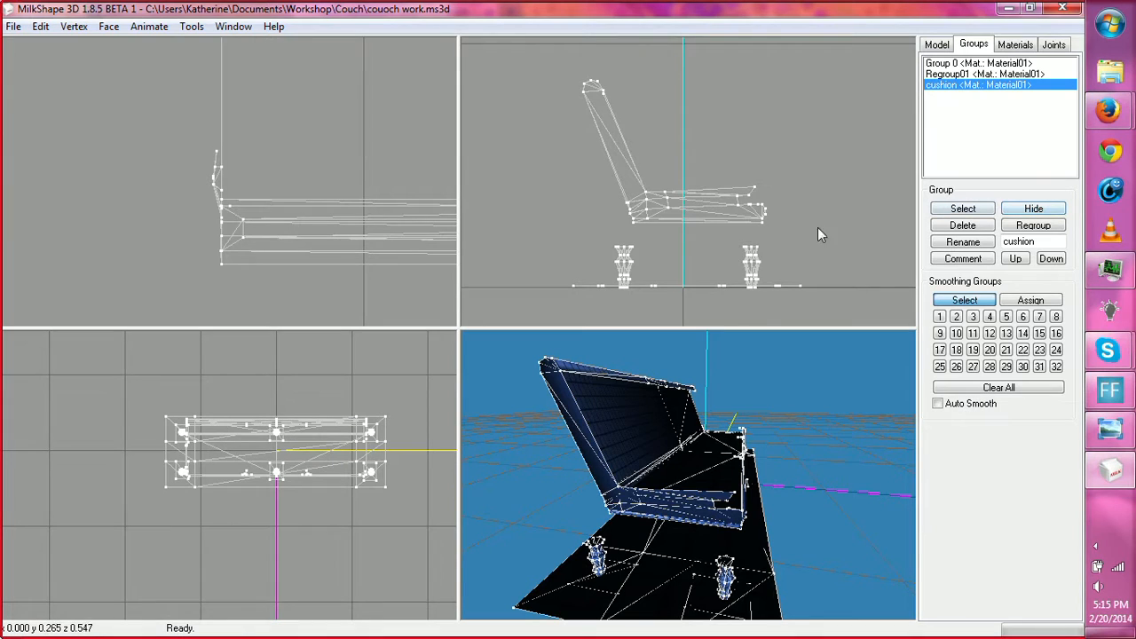
left_click(936, 47)
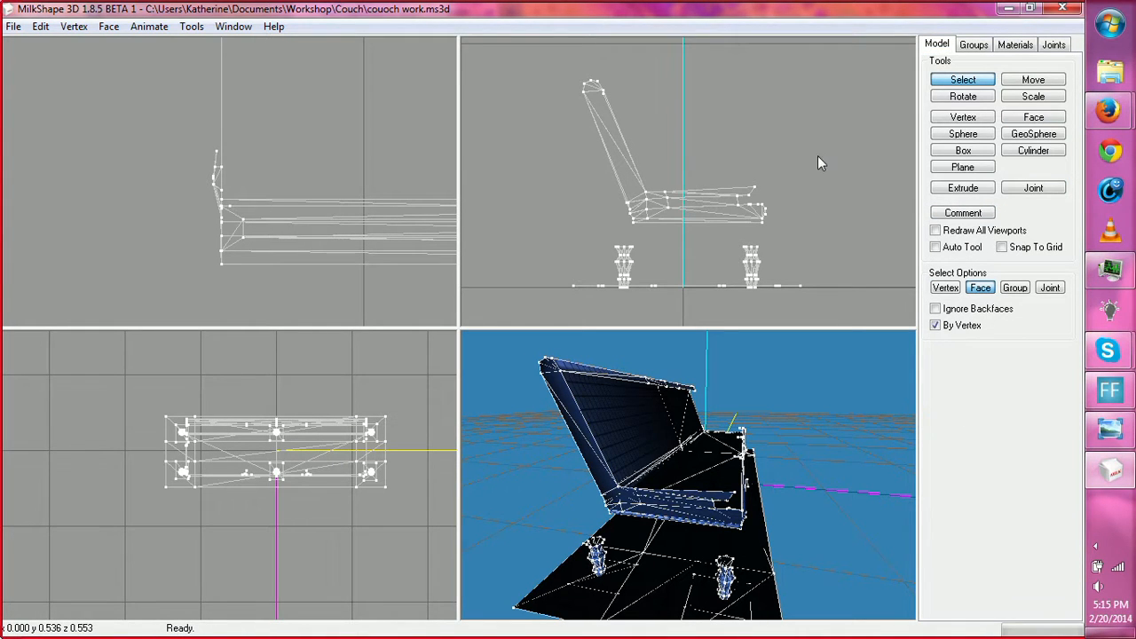
left_click_drag(638, 156, 746, 215)
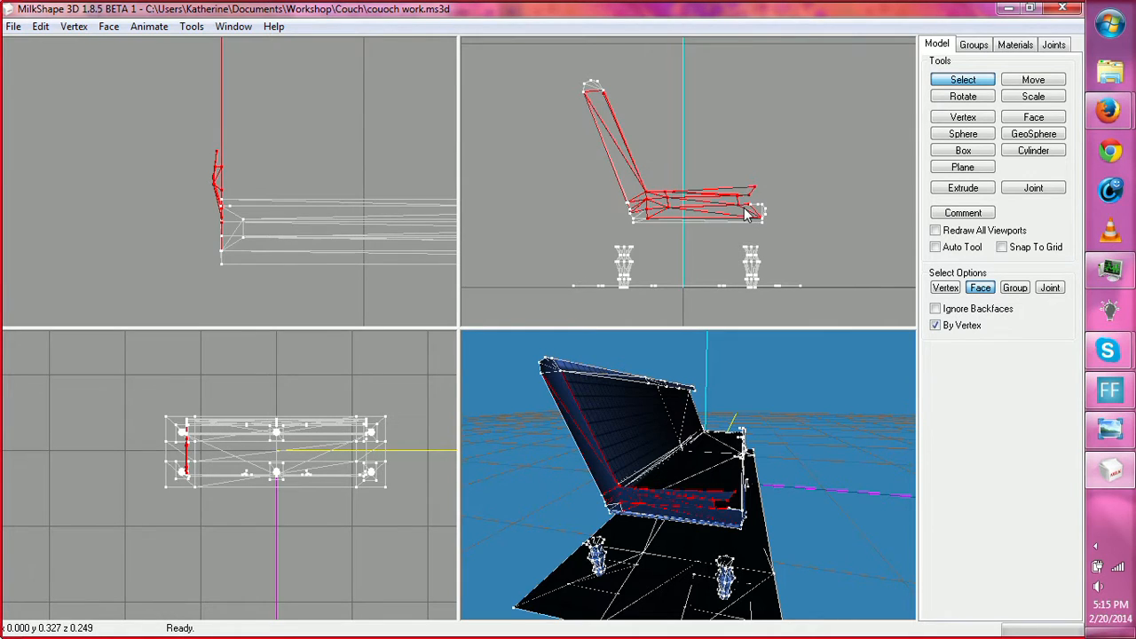
left_click_drag(681, 409, 588, 453)
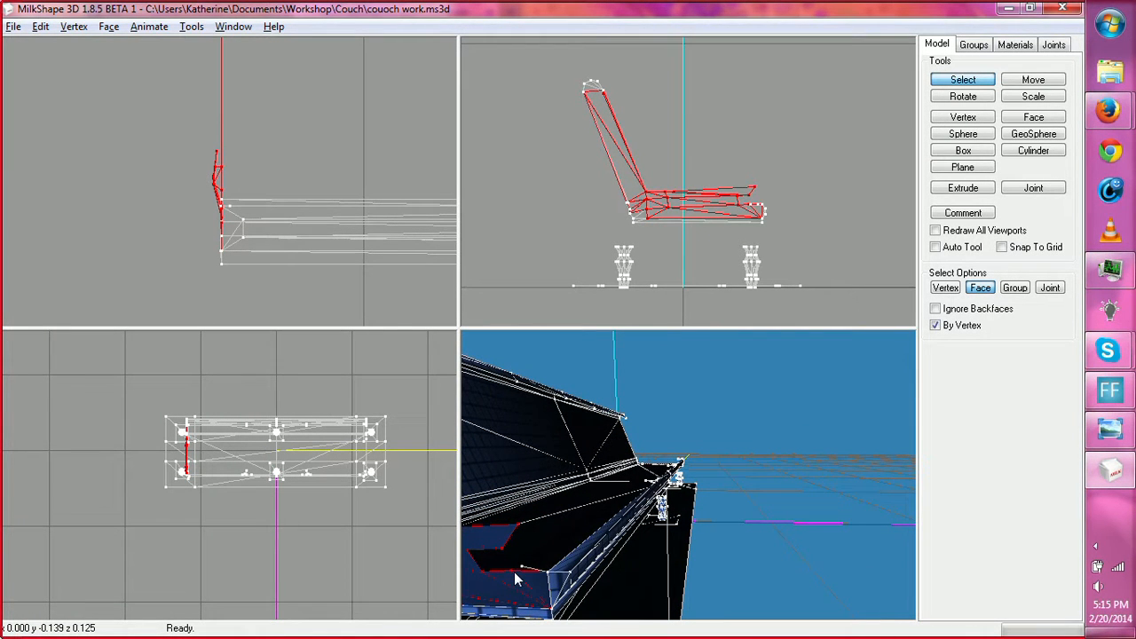
left_click_drag(747, 264, 792, 223, "ctrl")
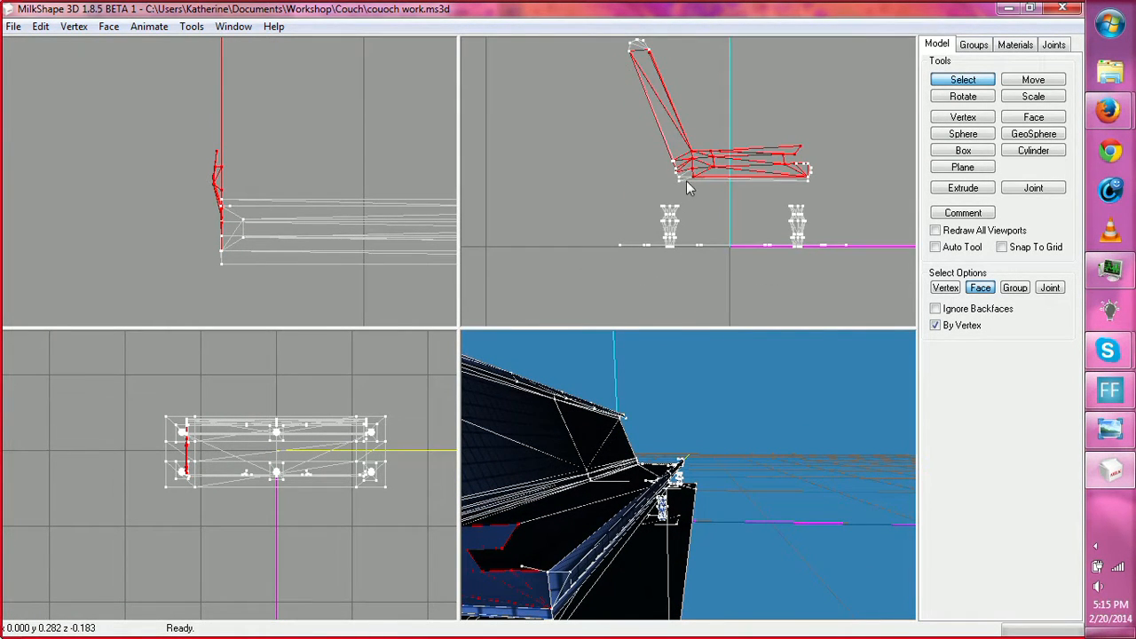
Step: Add the faces at the backrest's rounded top to the side panel selection and regroup the selection as a new group
left_click_drag(585, 501, 744, 456)
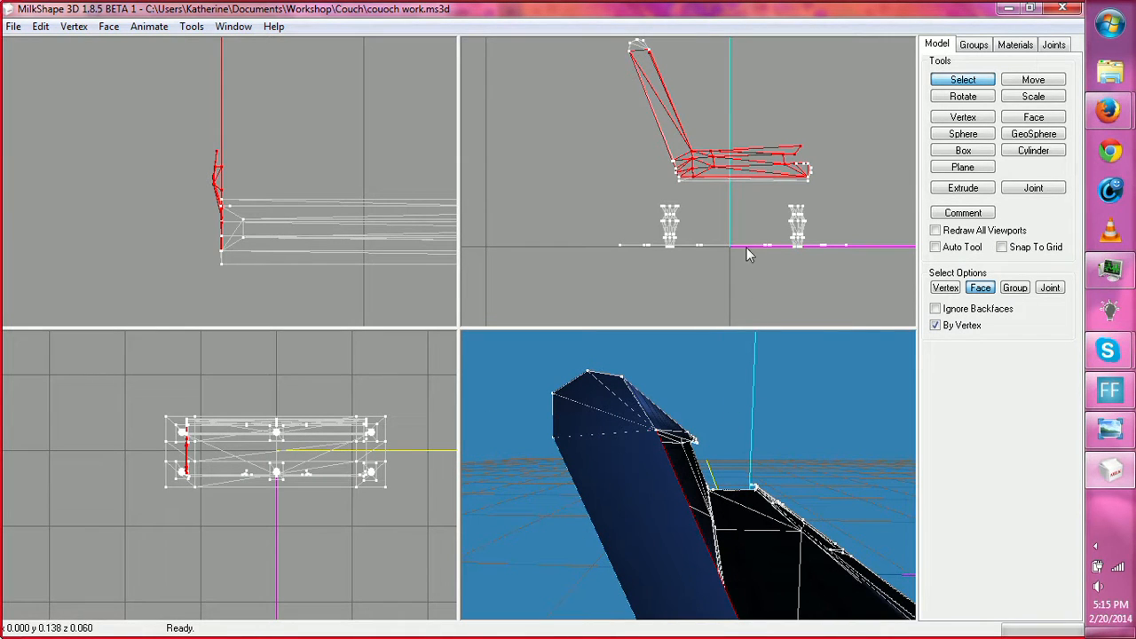
left_click_drag(323, 77, 310, 321, "ctrl")
left_click_drag(594, 147, 670, 298, "ctrl")
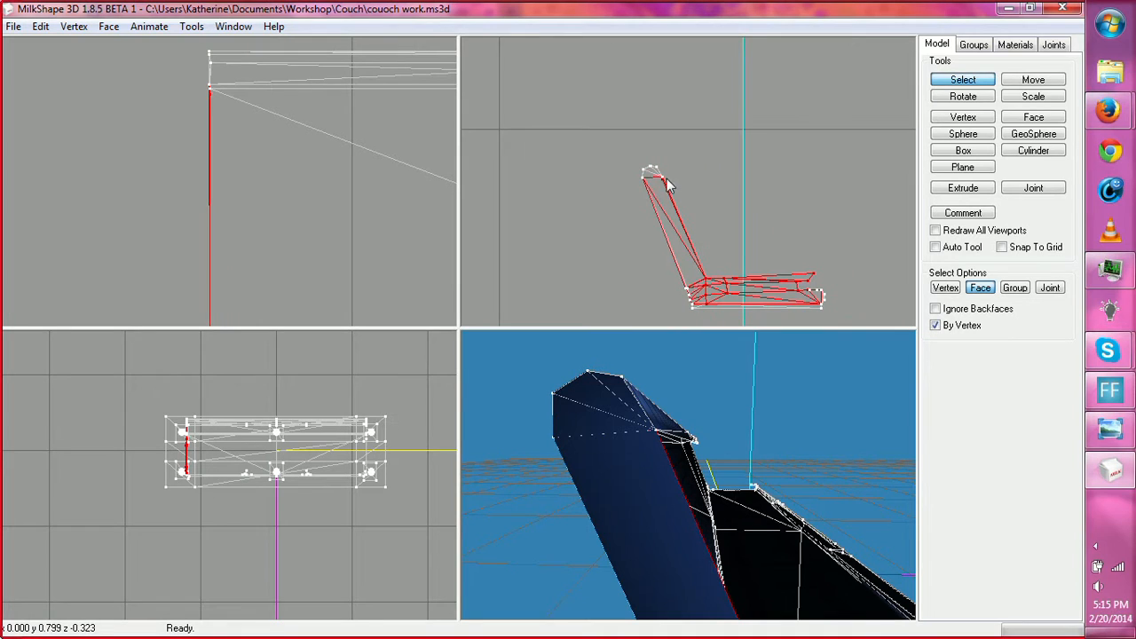
left_click_drag(667, 189, 667, 190)
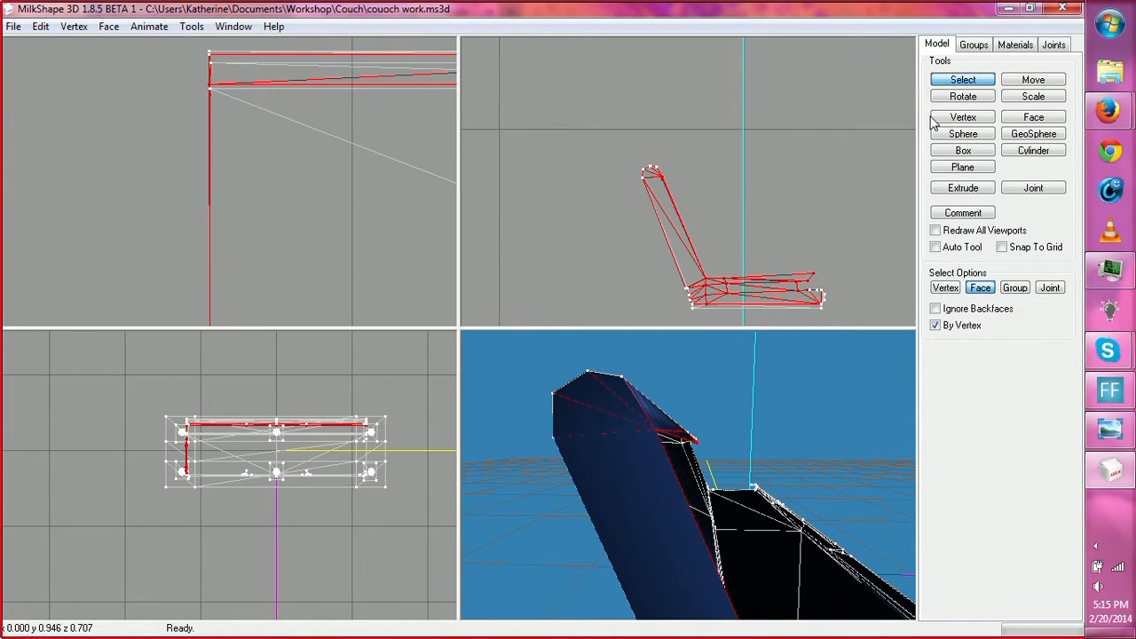
left_click(974, 46)
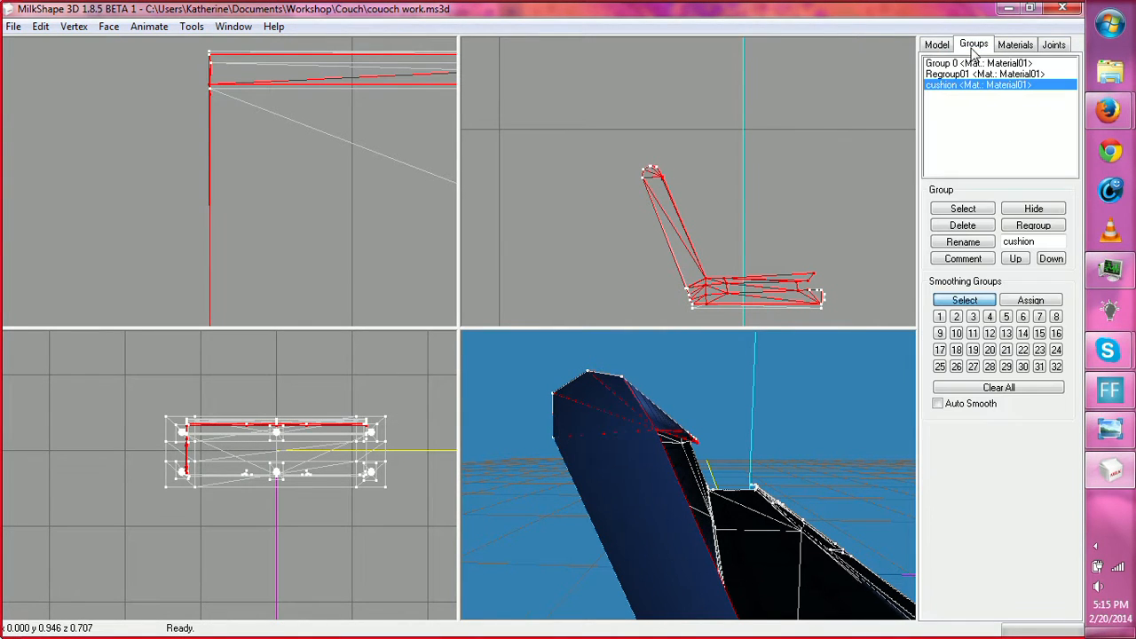
left_click(1035, 227)
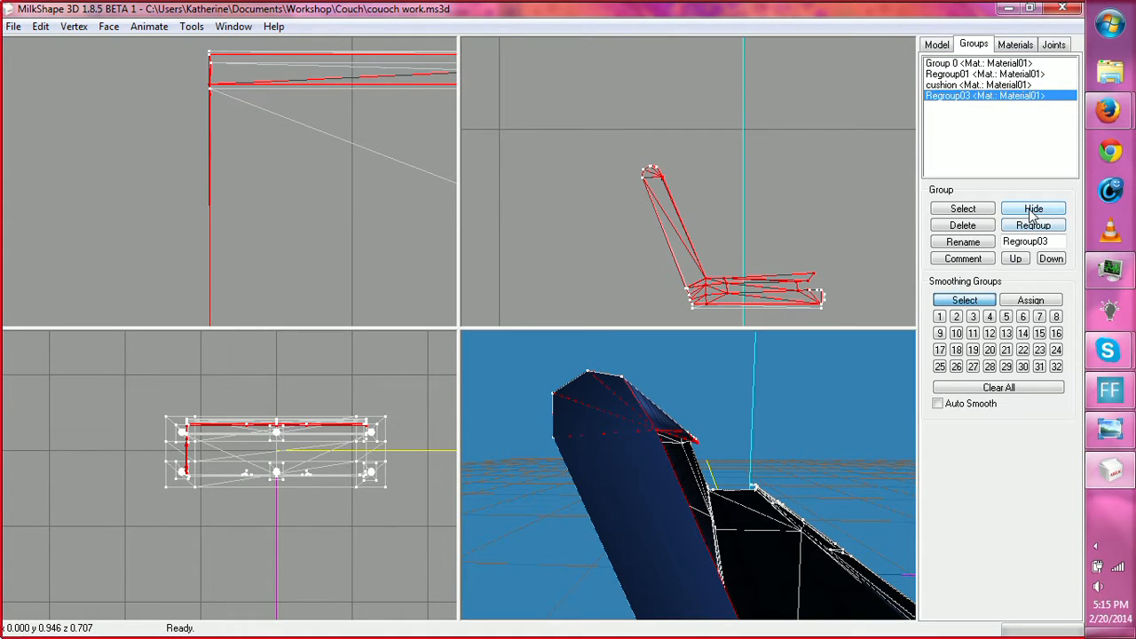
Step: Clear the selection, select the faces of Regroup01 and regroup them as a new group
left_click_drag(787, 475, 833, 339)
left_click(981, 77)
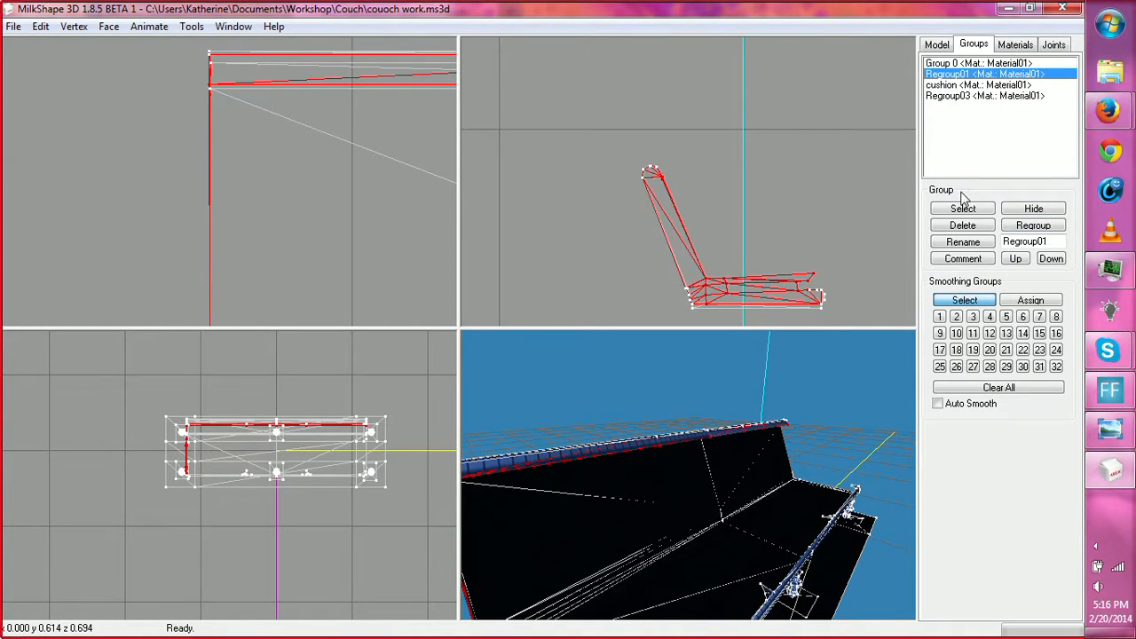
left_click(871, 190)
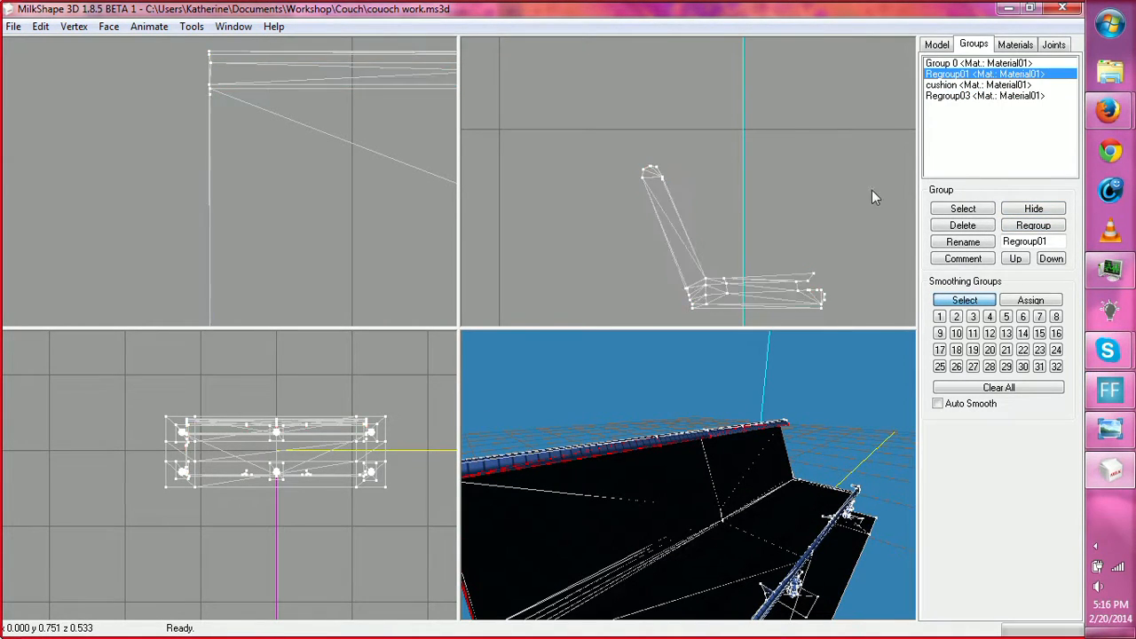
left_click(950, 208)
left_click_drag(711, 404, 624, 417)
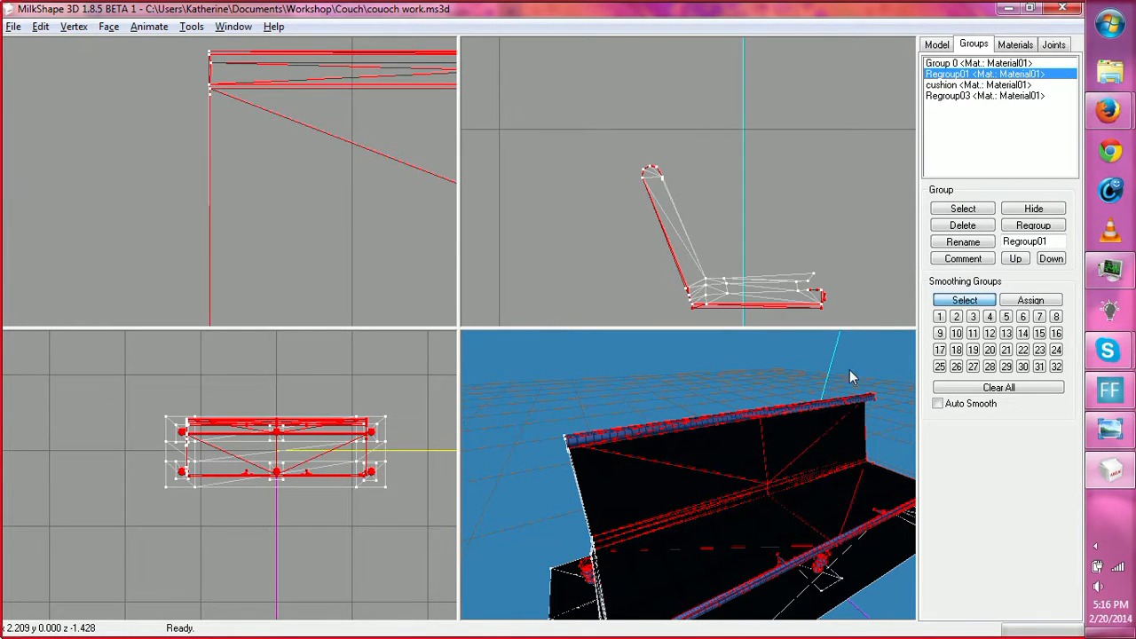
left_click(1019, 227)
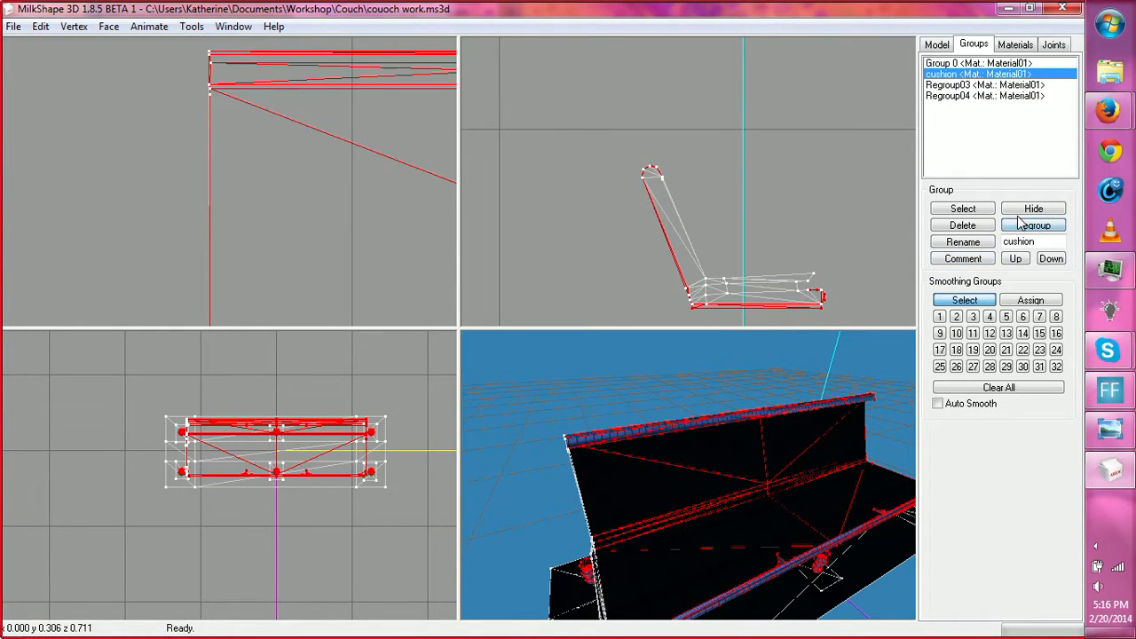
Step: Hide and redisplay the side panel group Regroup03 to check which faces it contains
left_click(951, 85)
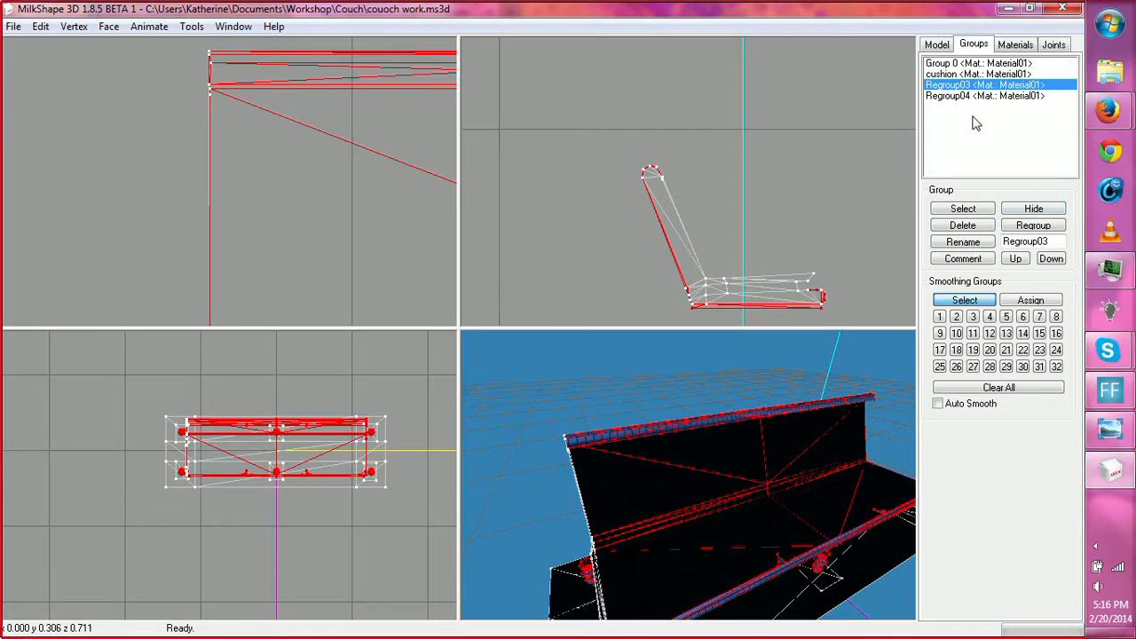
left_click(1035, 213)
left_click(1035, 213)
left_click(1035, 213)
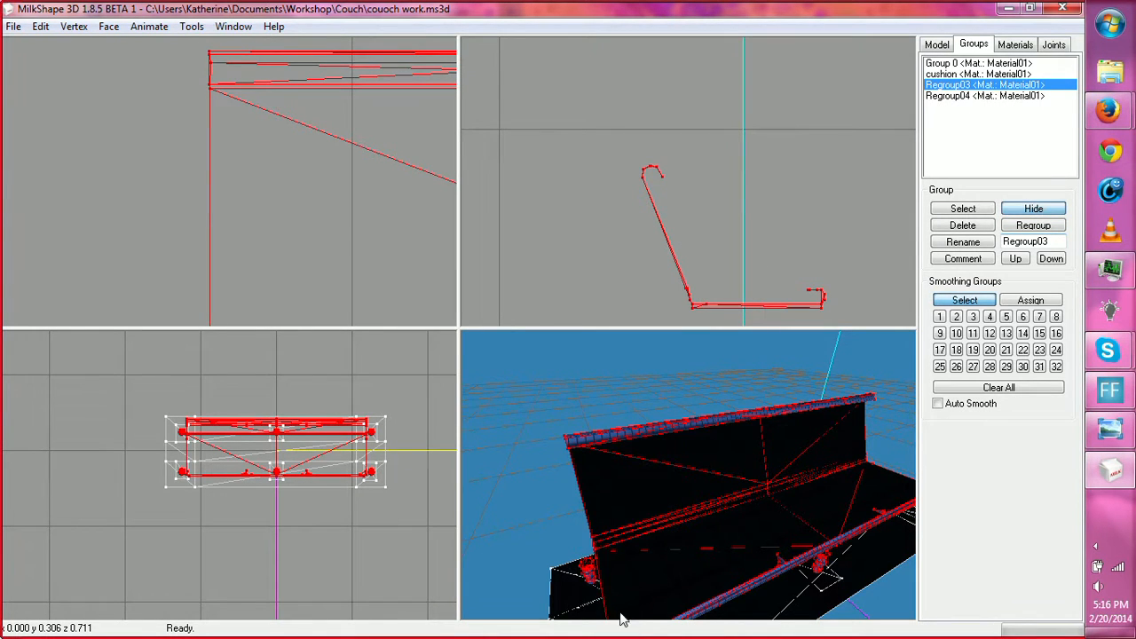
left_click_drag(622, 620, 767, 458)
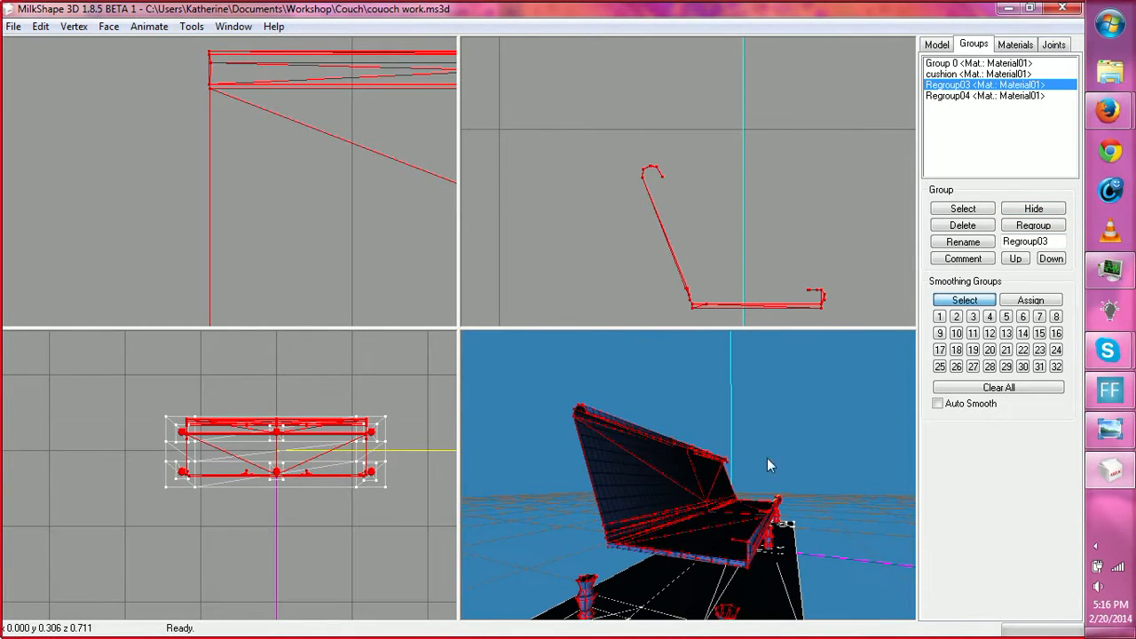
left_click(1032, 210)
left_click(1032, 210)
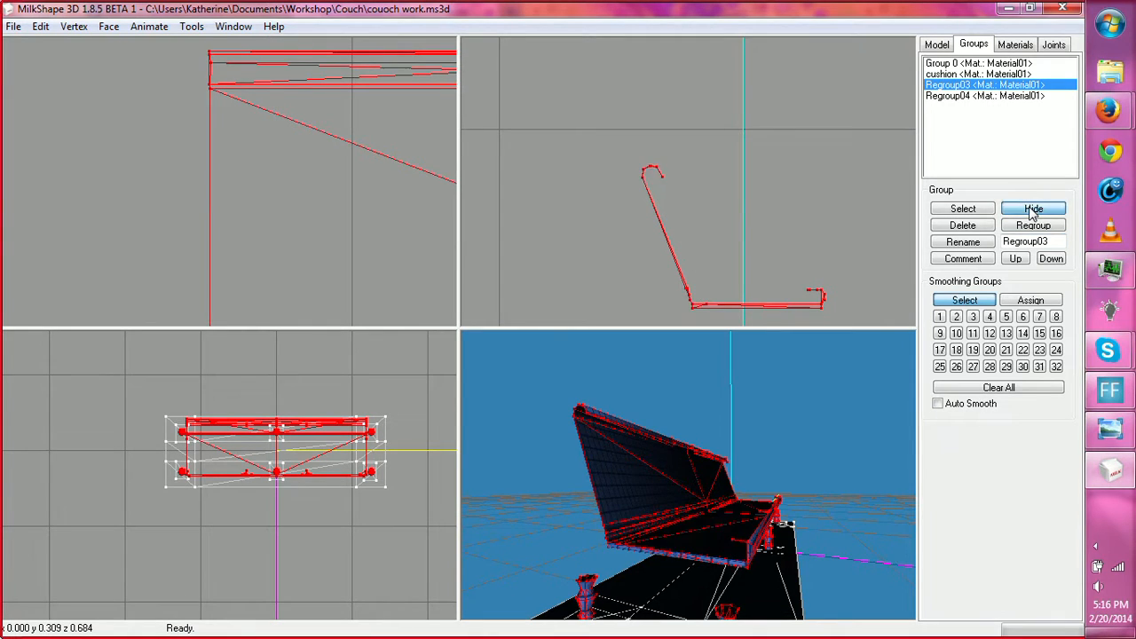
left_click(1033, 210)
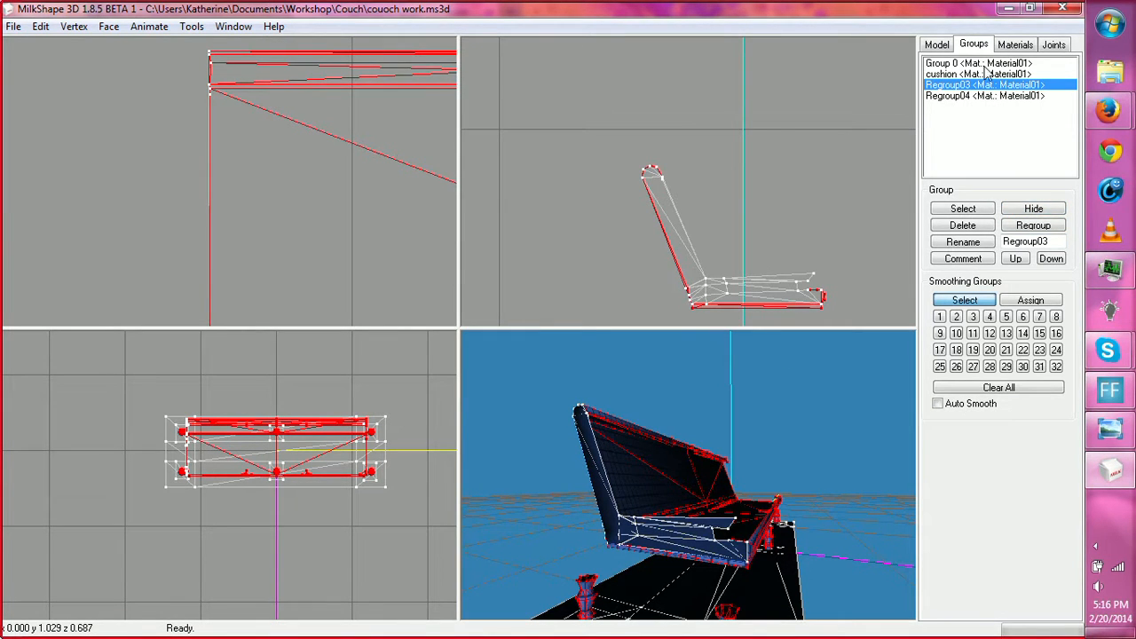
Step: Hide the couch frame group Regroup04 and show the cushion group again beside the side panel
left_click(991, 96)
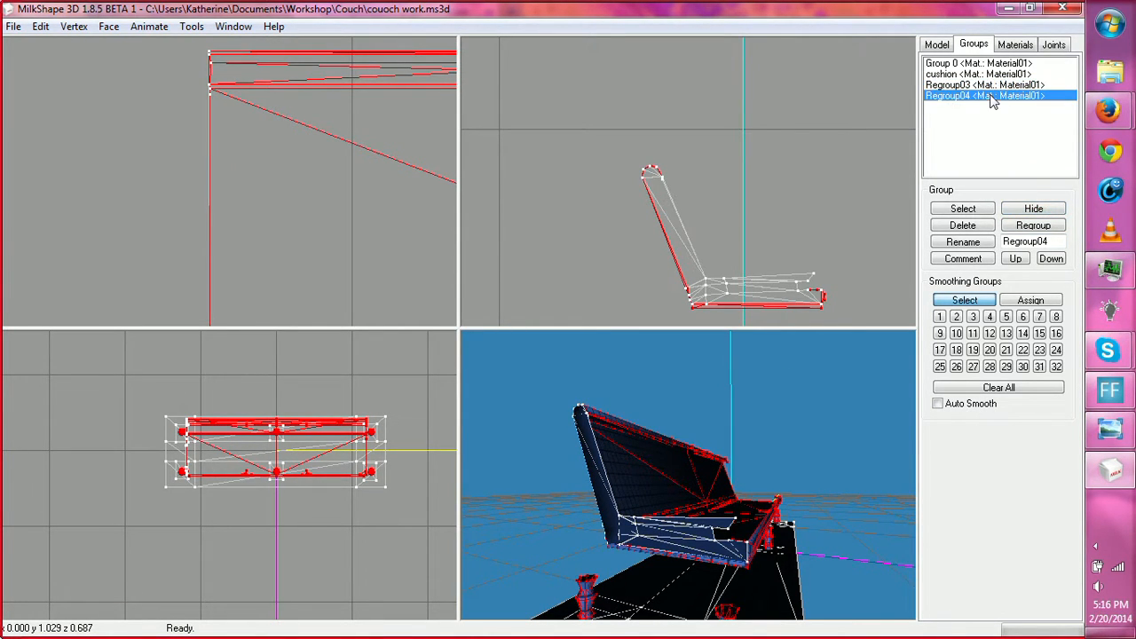
left_click(1039, 211)
left_click(976, 75)
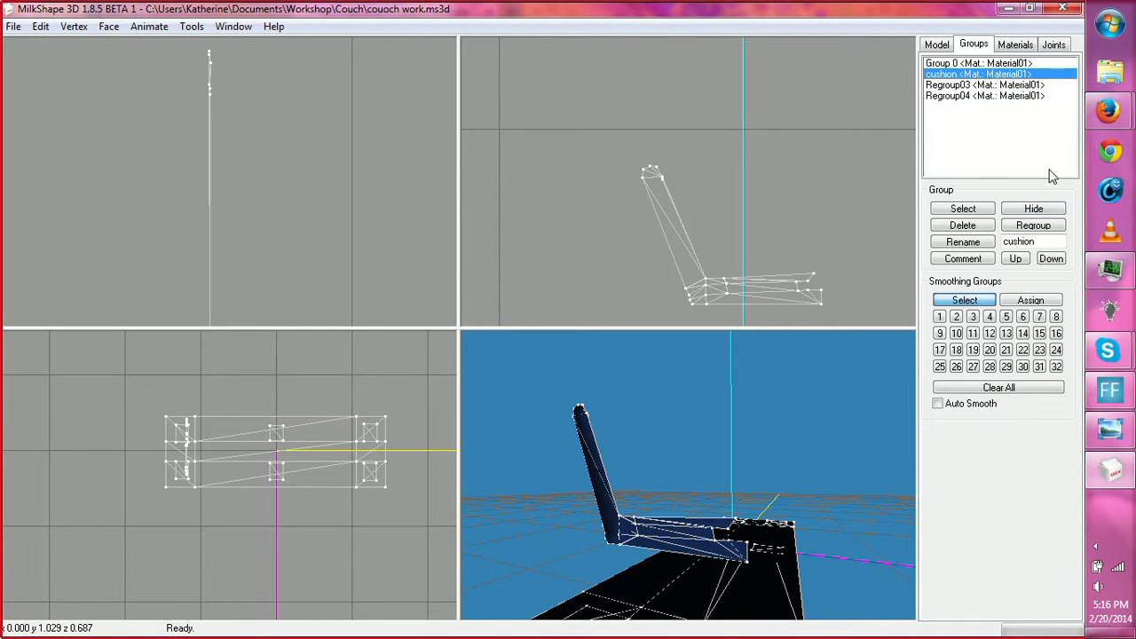
left_click(1043, 209)
left_click(1042, 210)
left_click(1043, 209)
left_click(1043, 209)
left_click(1044, 210)
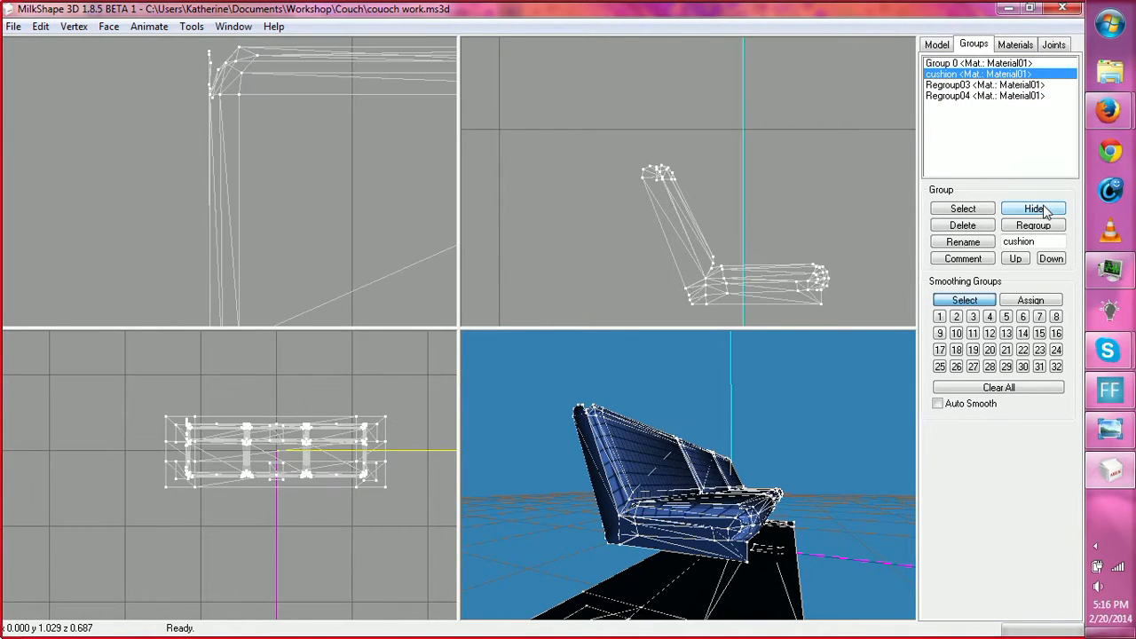
Step: Select the faces of Regroup03 and add the side faces at the seat's rounded front end to the selection
left_click(956, 85)
left_click(980, 211)
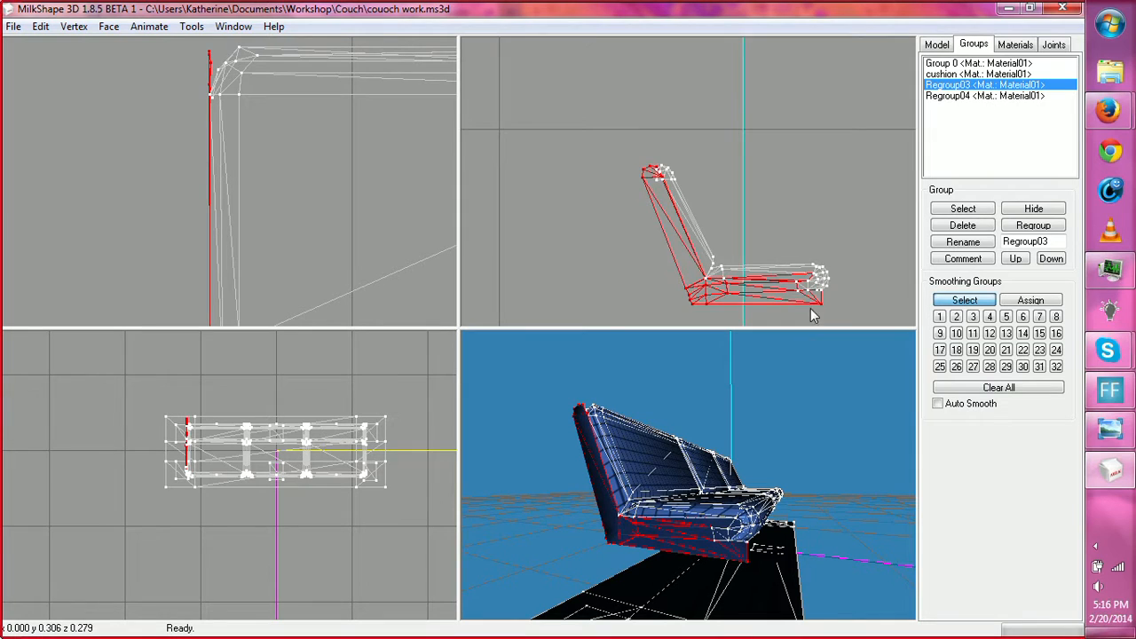
scroll(766, 258, "up", 5)
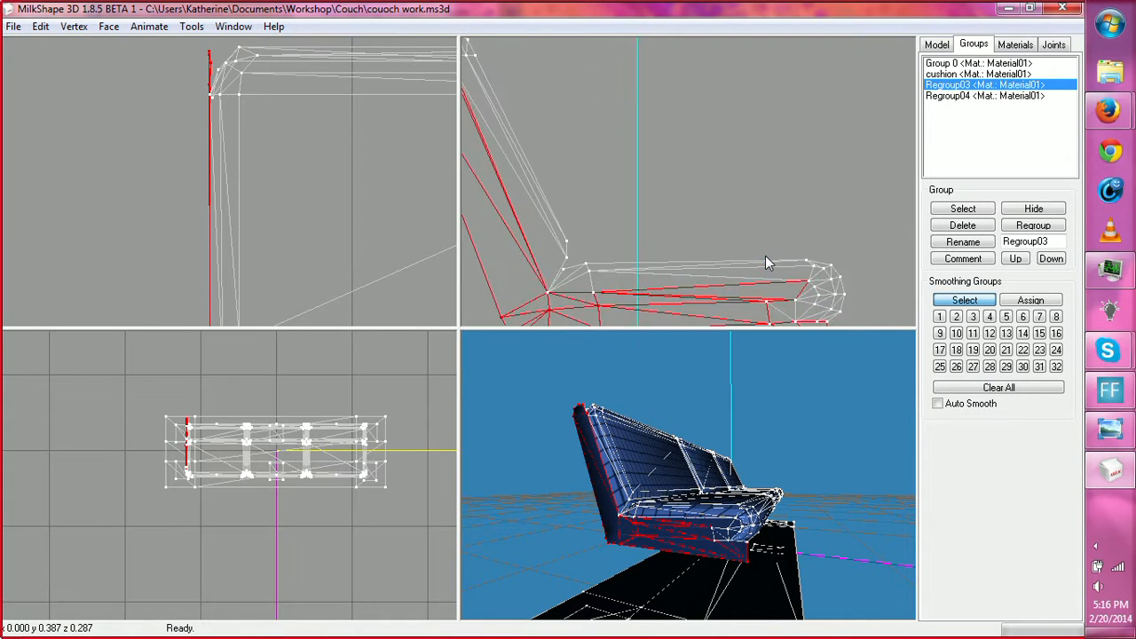
scroll(765, 258, "up", 4)
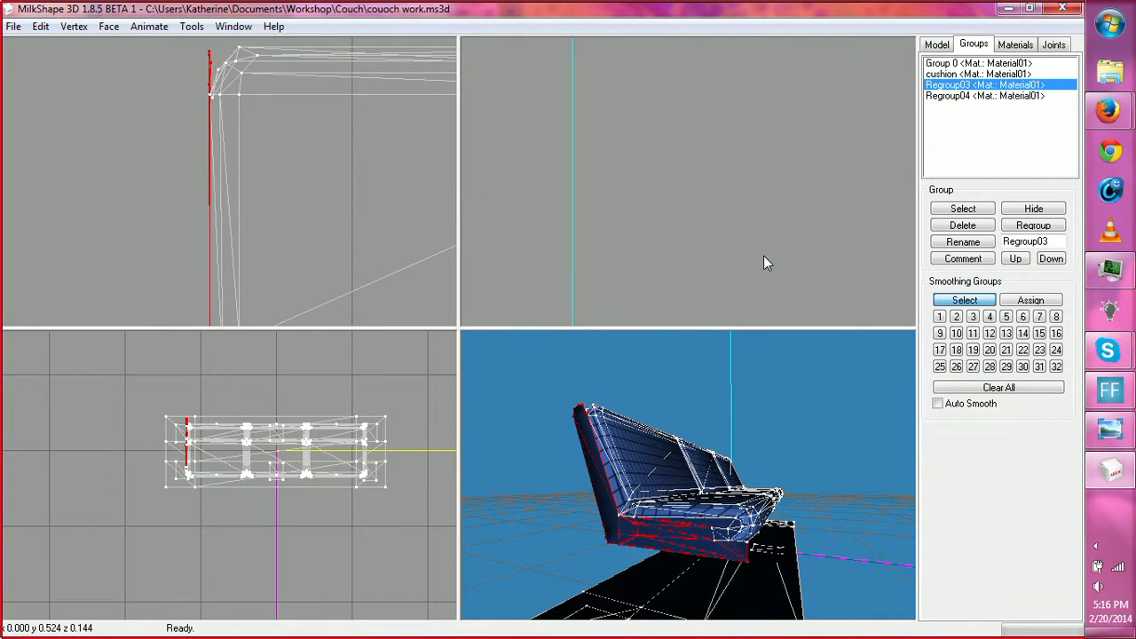
scroll(639, 148, "down", 3)
left_click_drag(662, 181, 743, 276)
left_click_drag(728, 181, 765, 211, "shift")
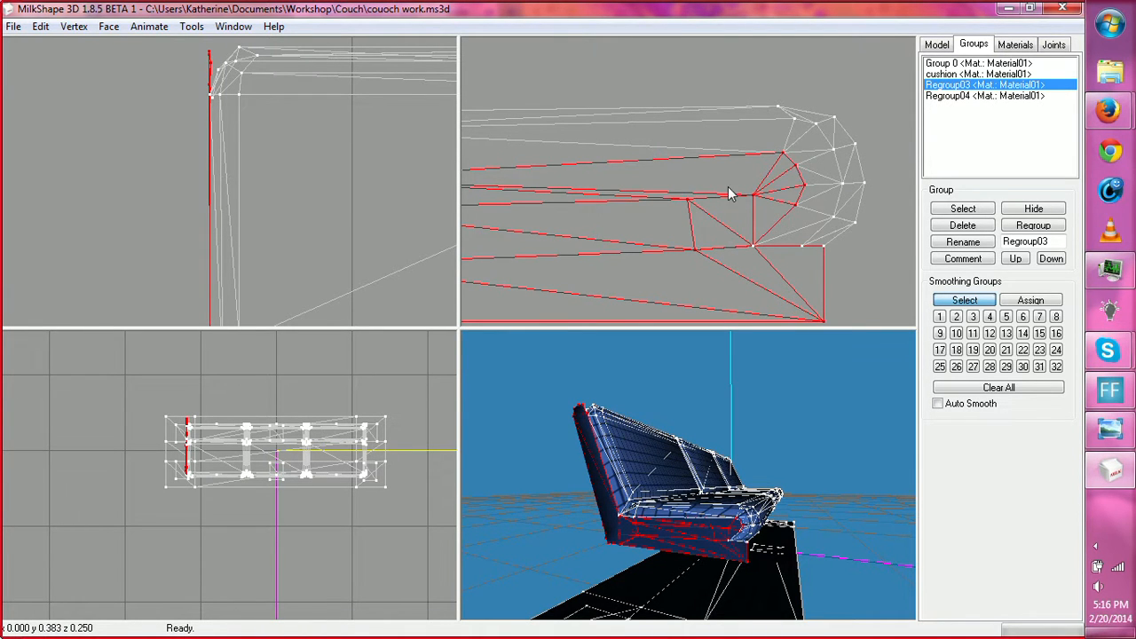
Step: Regroup the selected side panel and rounded seat-end faces as one new group and make it the current group
left_click_drag(715, 451, 762, 445)
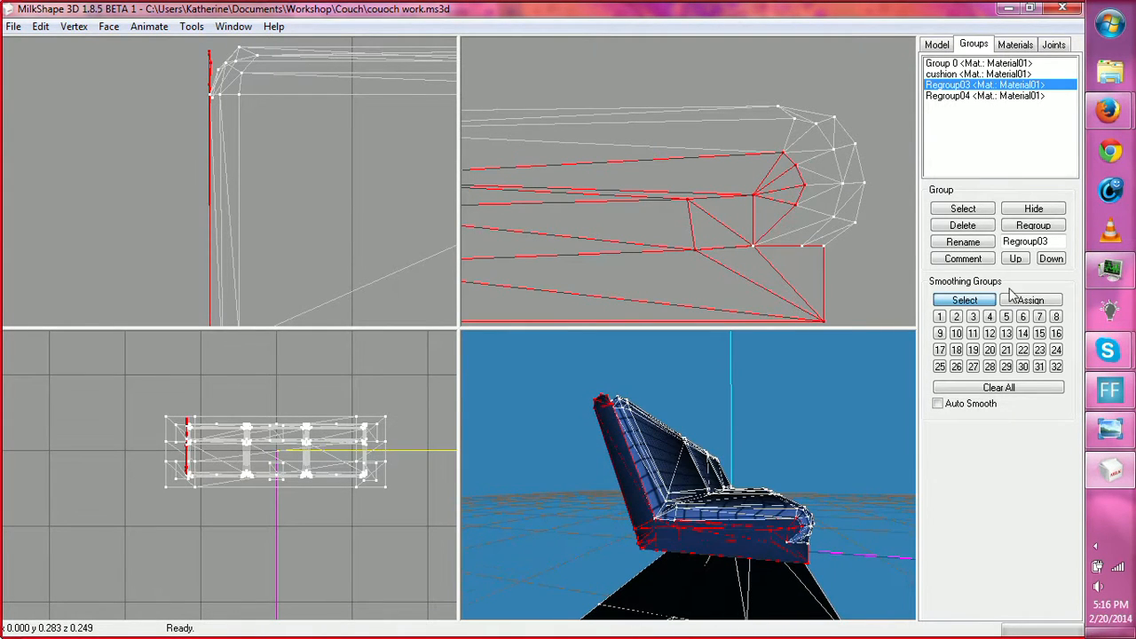
left_click(1033, 225)
left_click(976, 97)
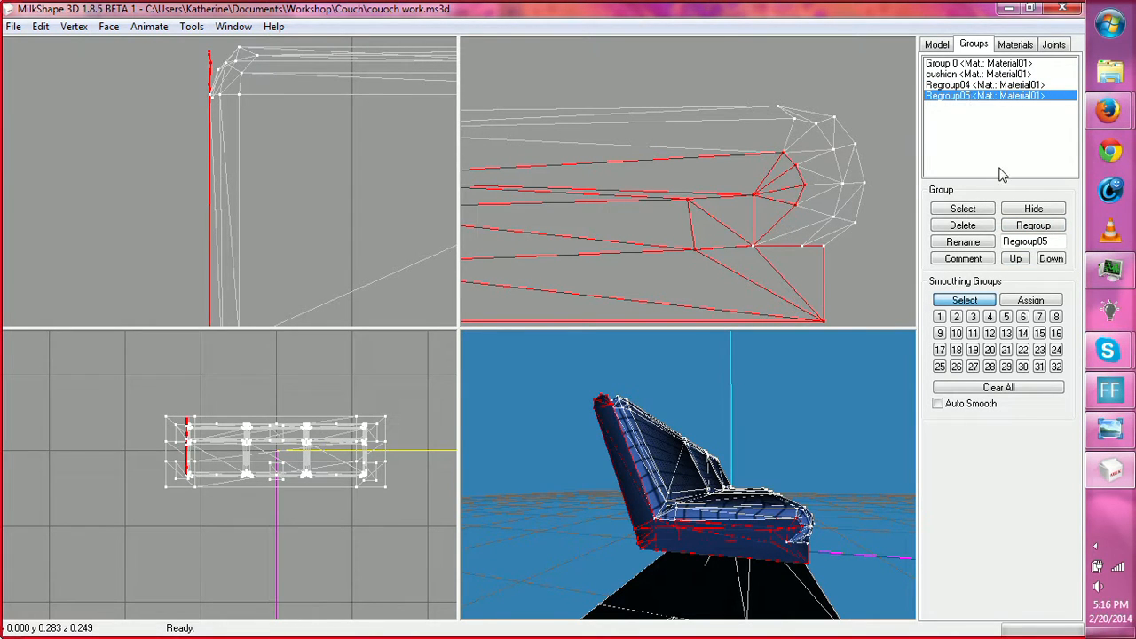
Step: Hide and redisplay the side panel group Regroup05 to check which faces it contains, leaving its faces selected
left_click(1019, 211)
left_click(1019, 212)
left_click(1018, 211)
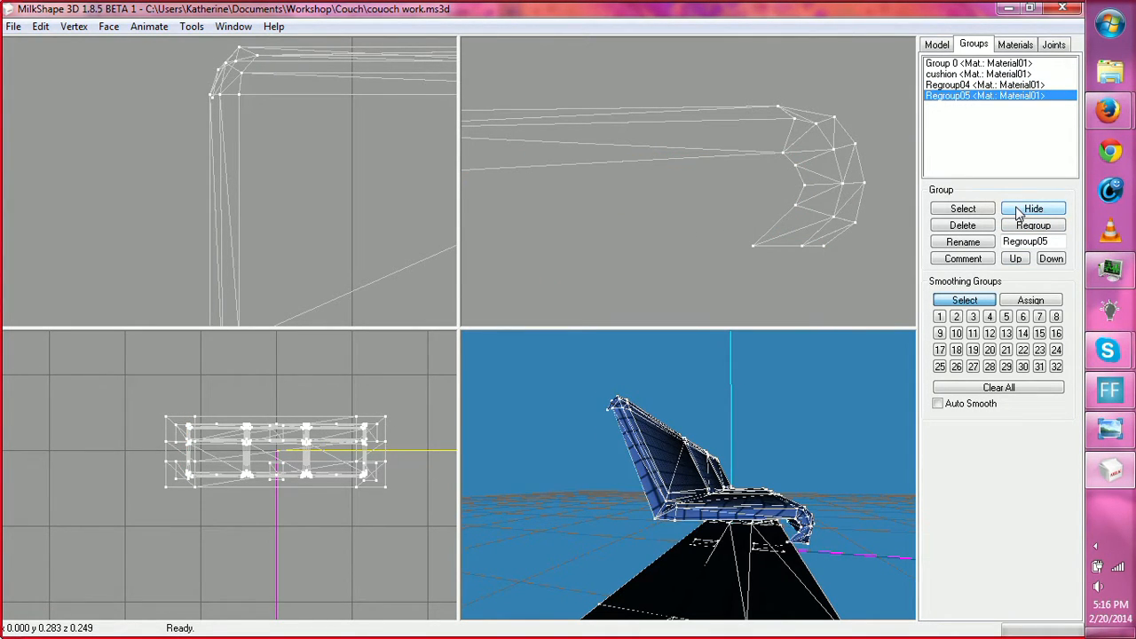
left_click(1019, 211)
left_click(963, 208)
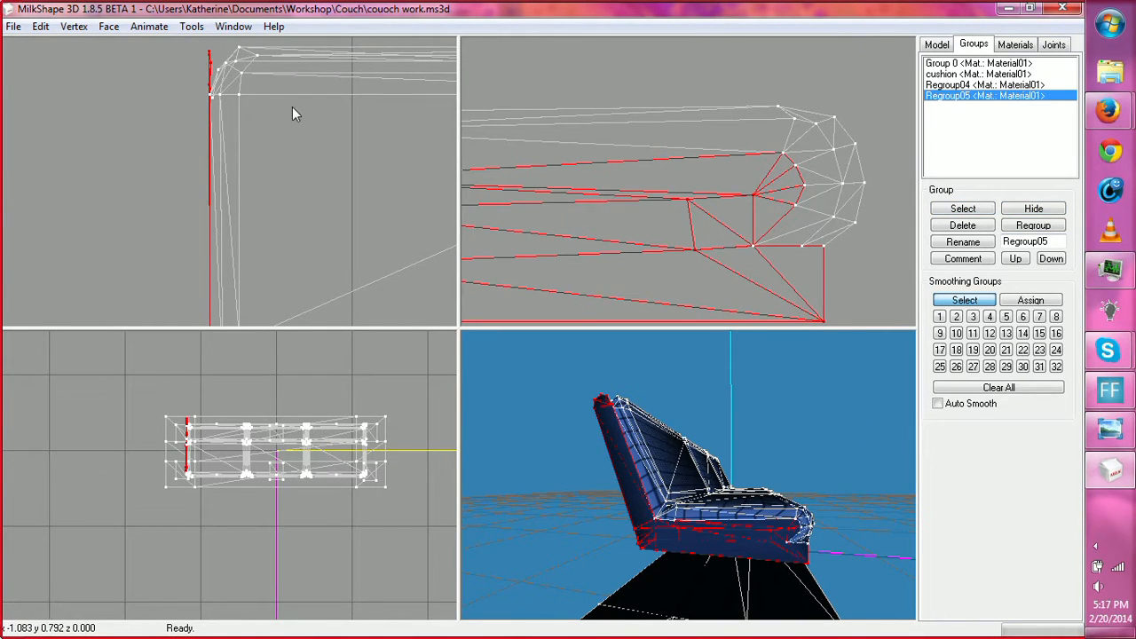
Step: Bring up the Texture Coordinate Editor and display the texture coordinates of Regroup05, with the texture's upper-left corner in view
left_click(239, 29)
left_click(363, 88)
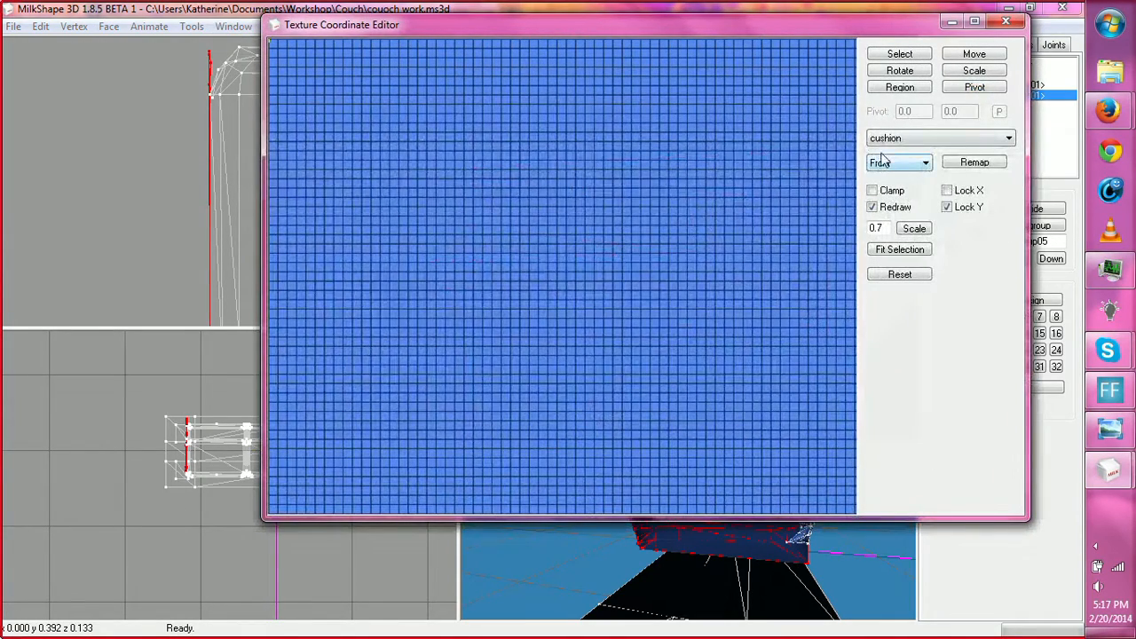
left_click(887, 139)
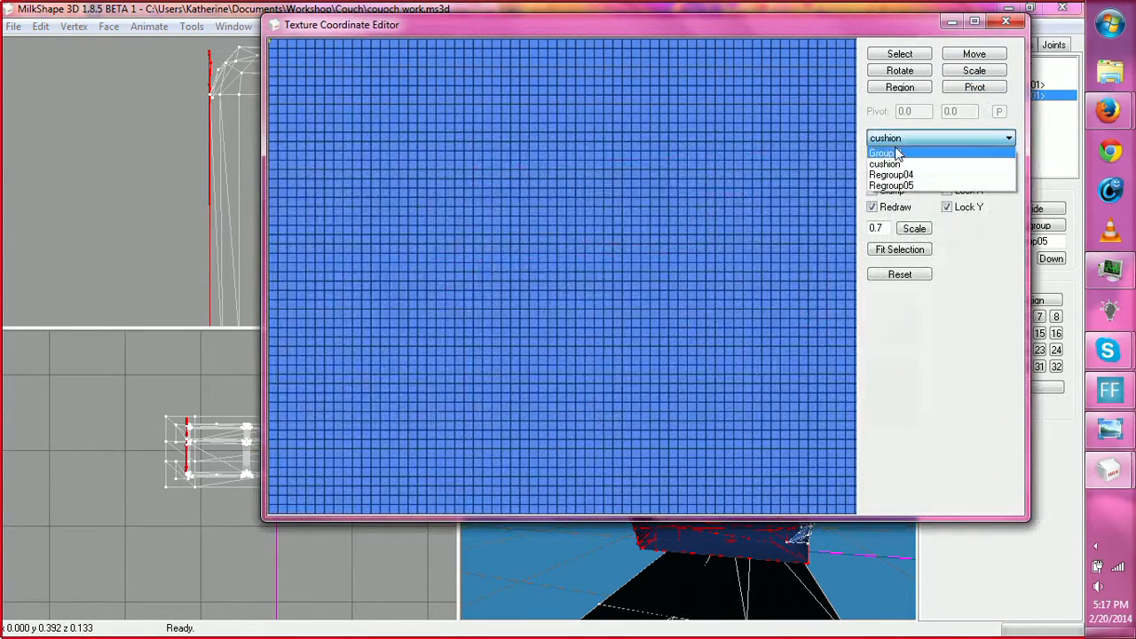
left_click(892, 185)
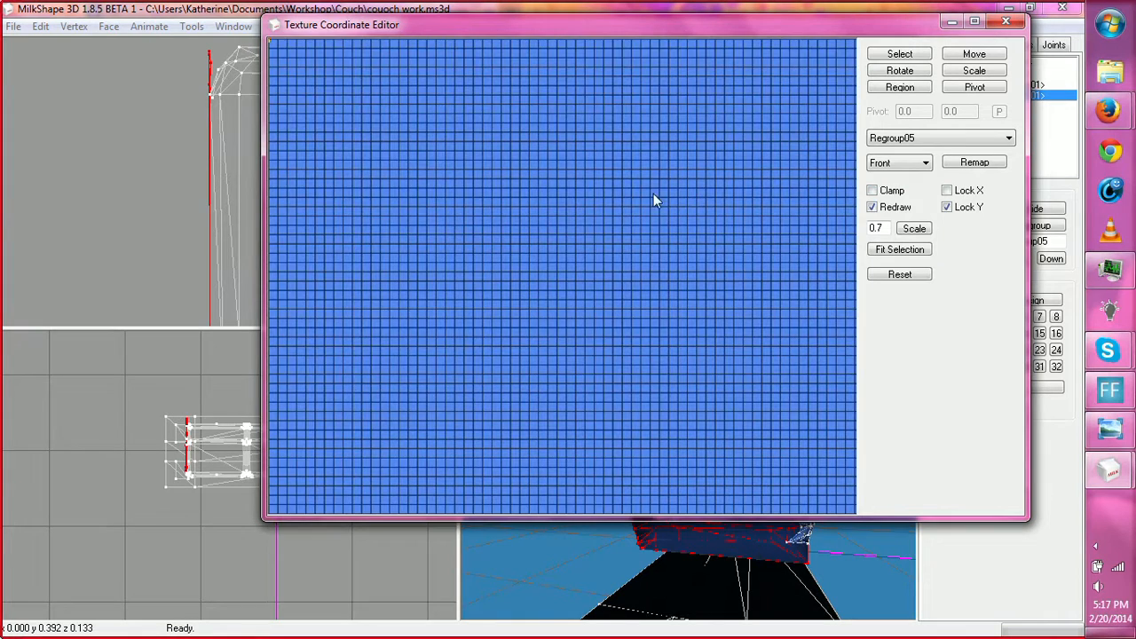
left_click_drag(654, 198, 857, 311)
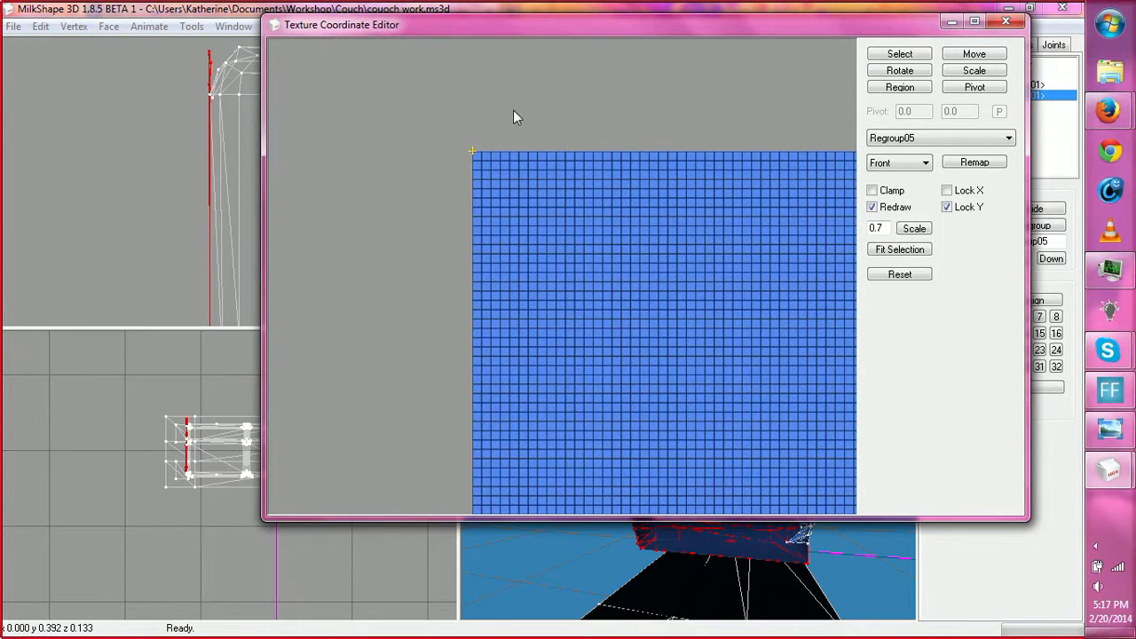
Step: Try to move the texture vertices collapsed at the texture's upper-left corner and enlarge the 3D view behind the editor
left_click(900, 56)
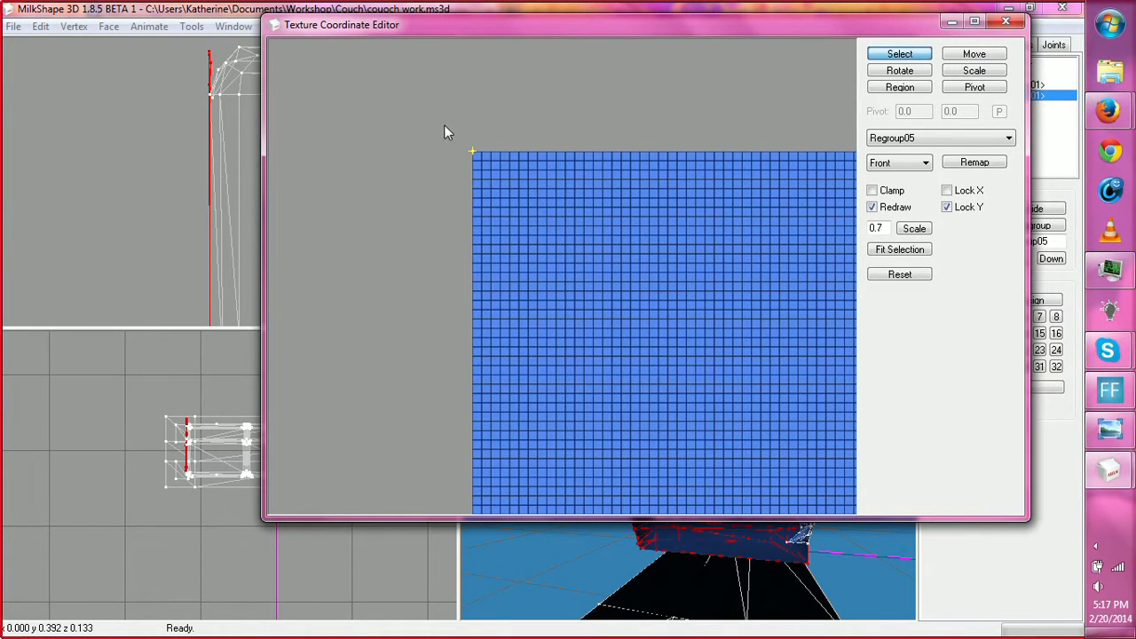
left_click_drag(446, 127, 536, 221)
left_click(973, 54)
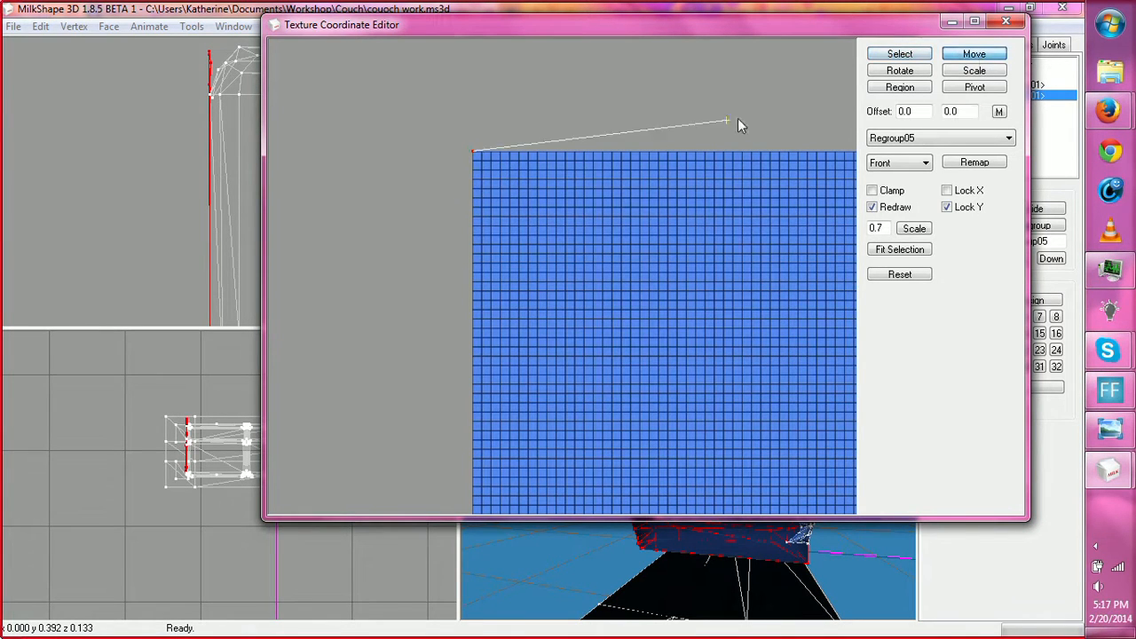
left_click(896, 56)
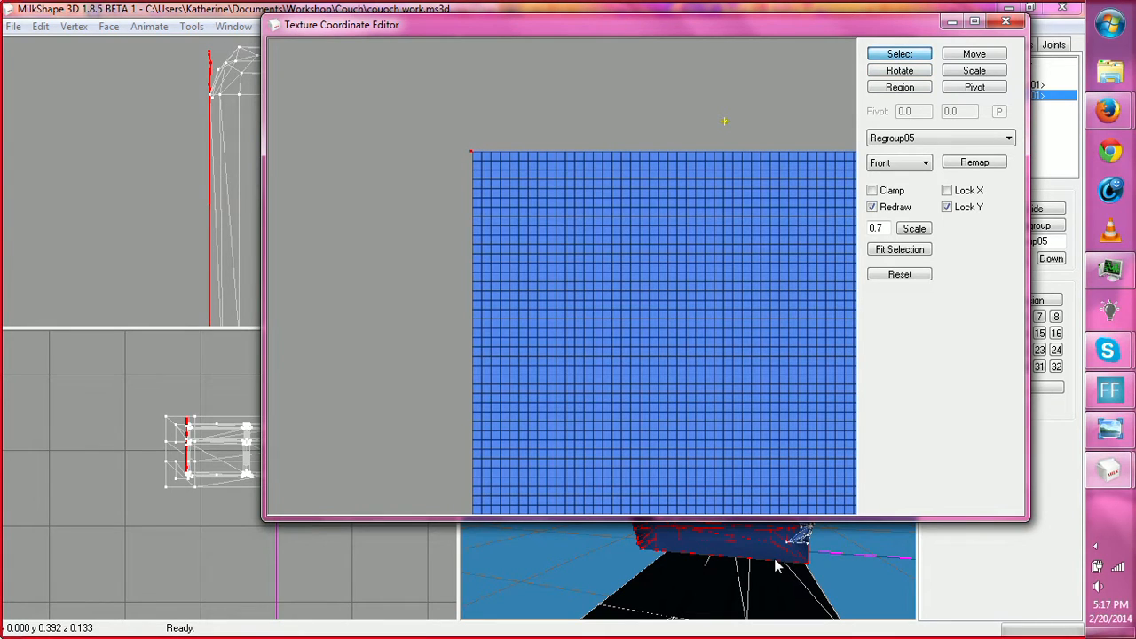
double_click(720, 565)
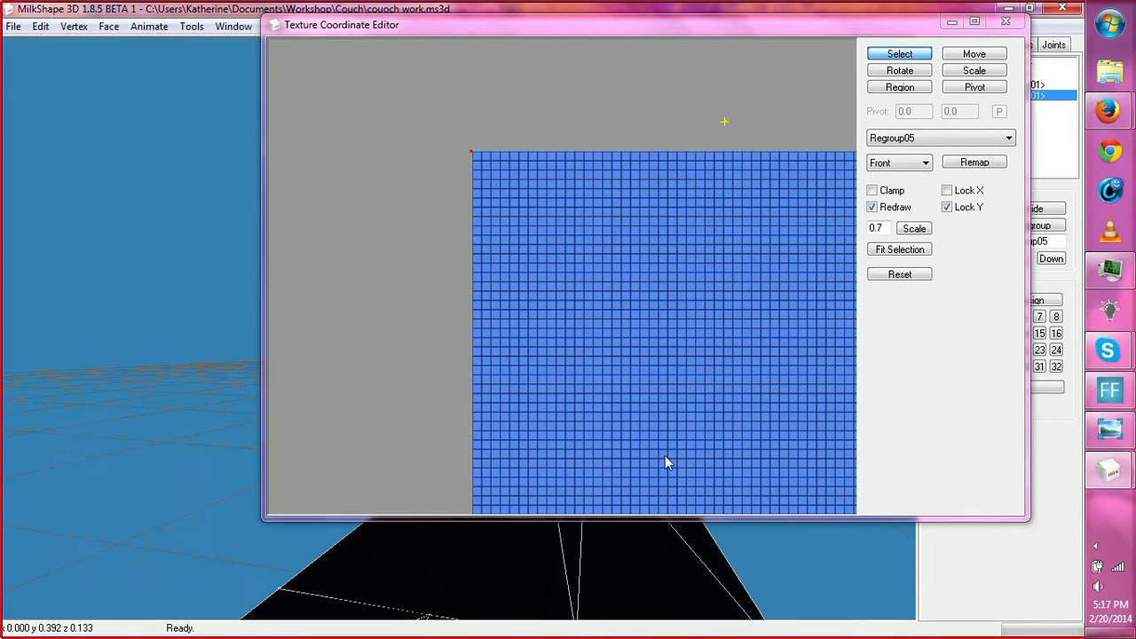
Step: Remap the couch's end panel group Regroup05 using the Right projection
left_click_drag(401, 25, 659, 72)
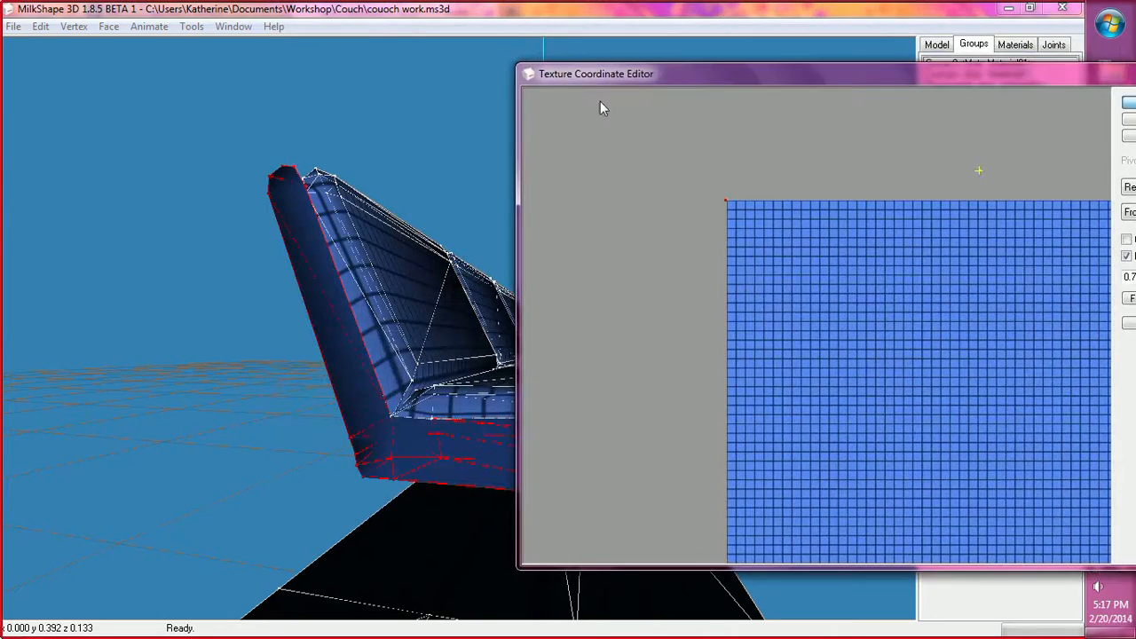
left_click_drag(417, 178, 395, 391)
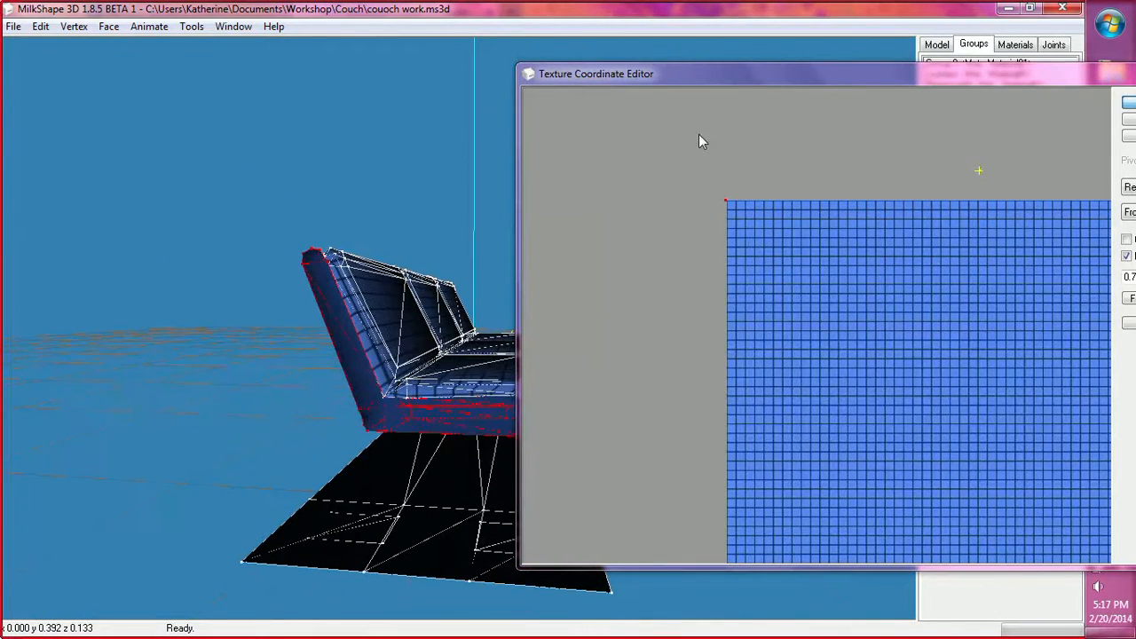
left_click_drag(787, 81, 684, 86)
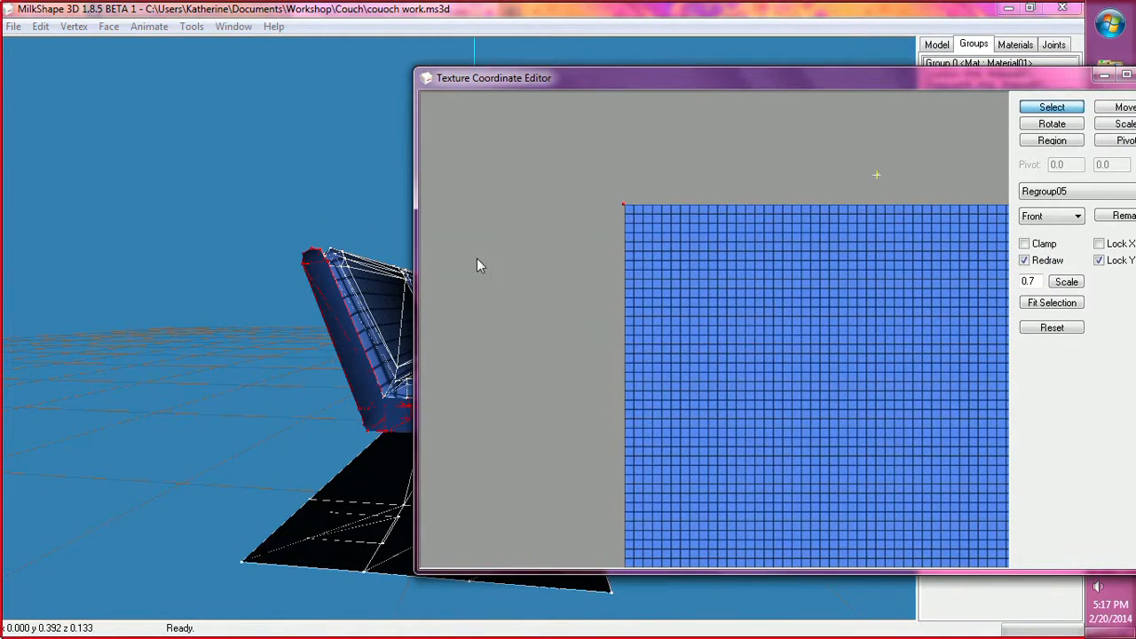
left_click_drag(417, 264, 562, 264)
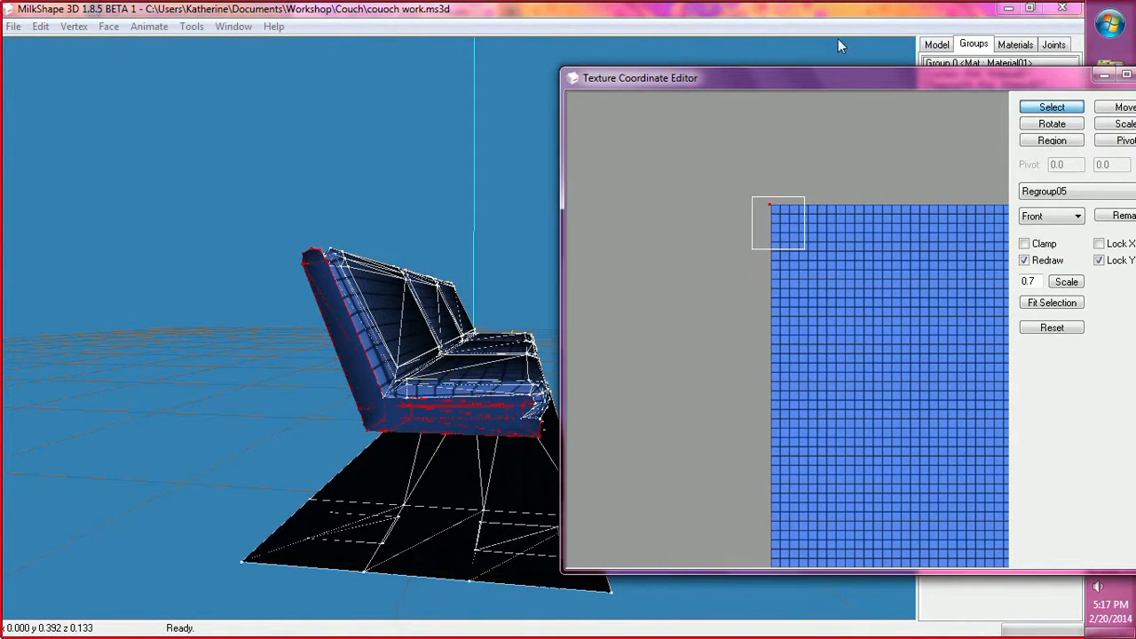
left_click_drag(845, 80, 721, 82)
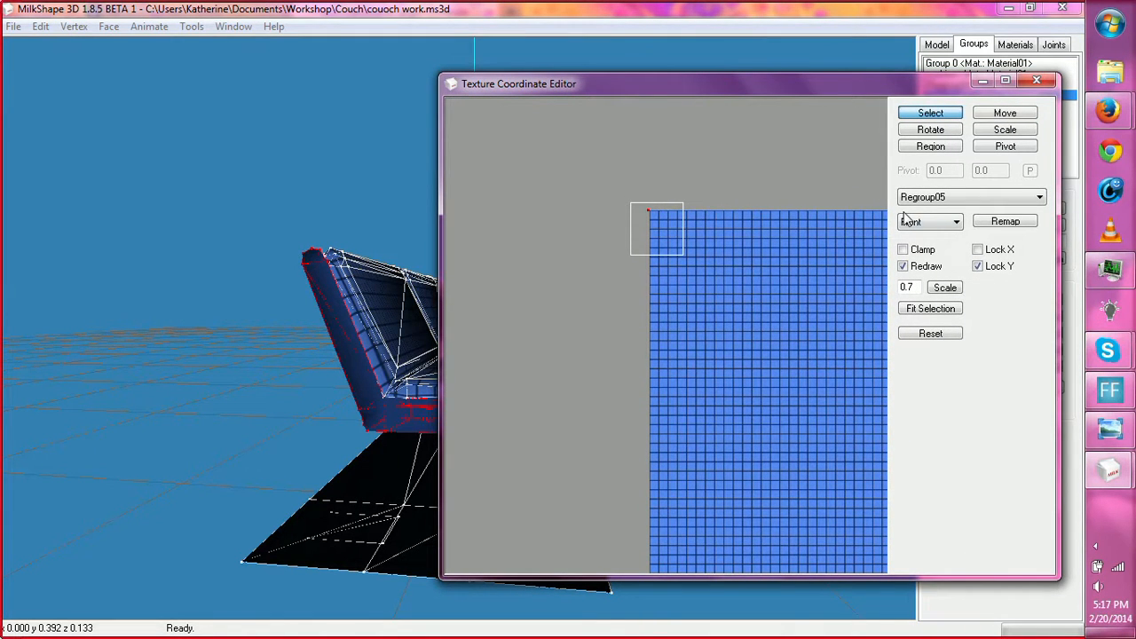
left_click(944, 223)
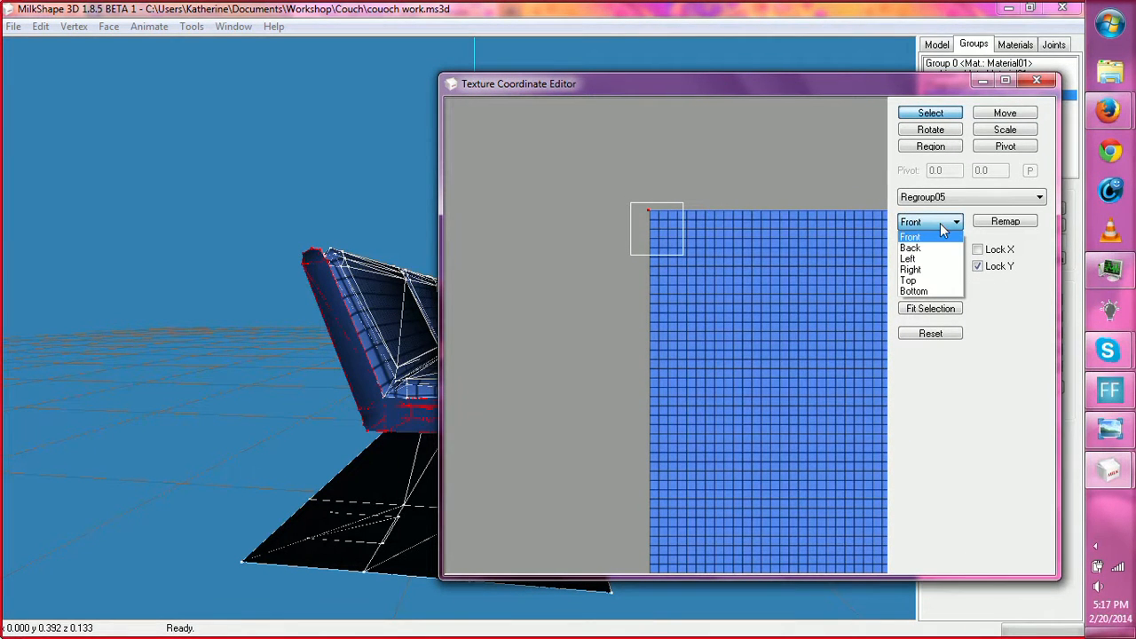
left_click(941, 270)
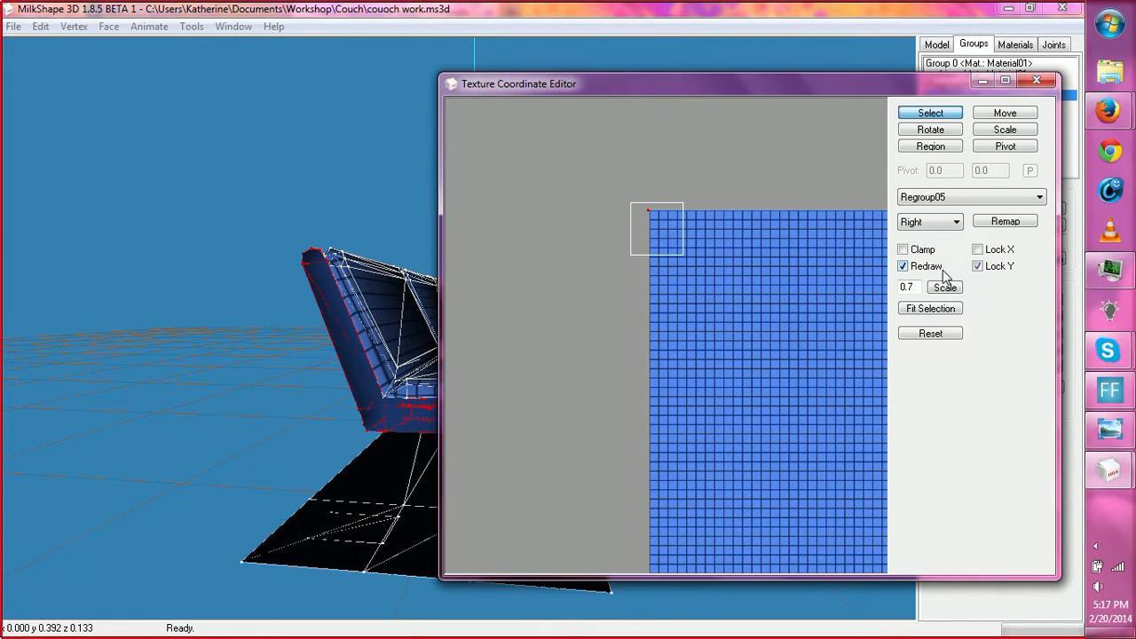
left_click(1010, 228)
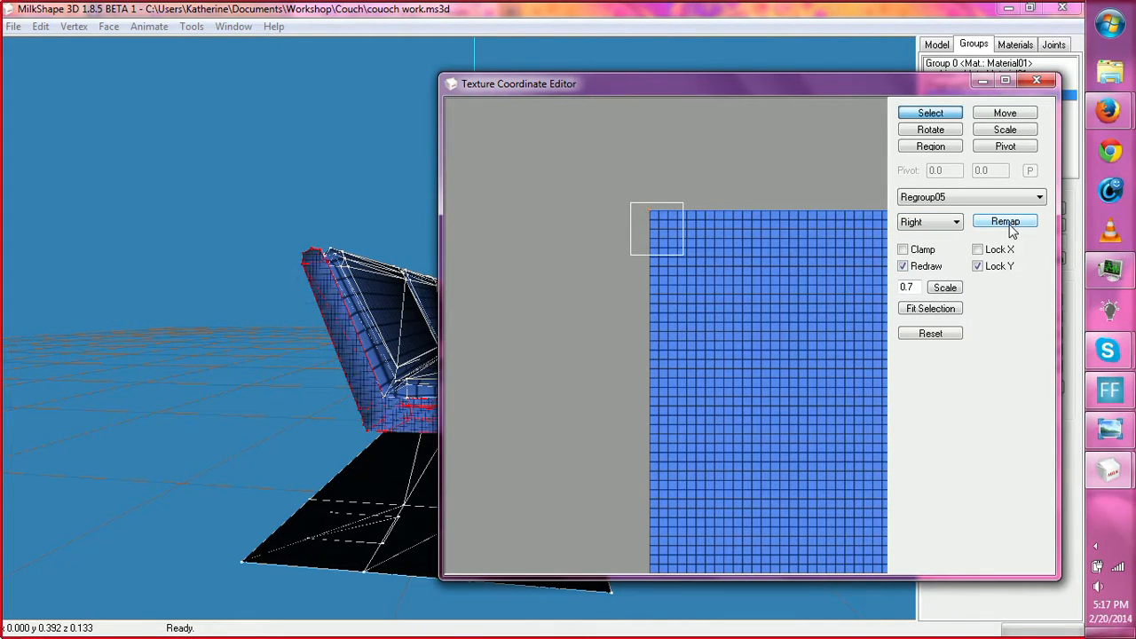
Step: Move the single mapping vertex just below the backrest's rounded top slightly outward from the panel's inner edge
left_click_drag(799, 338, 476, 126, "ctrl")
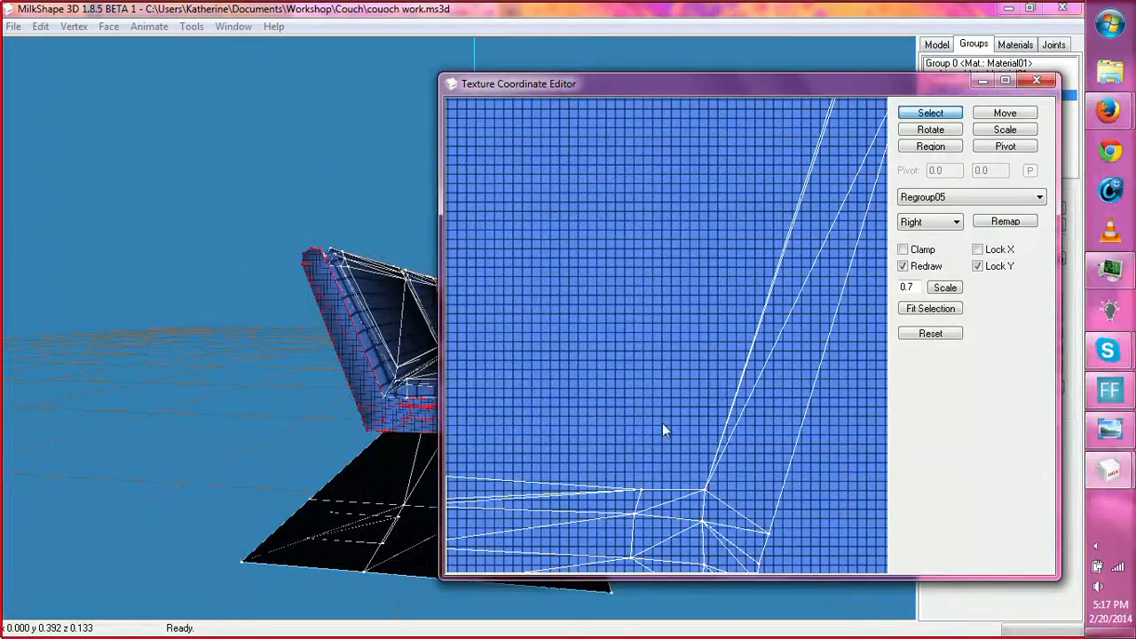
left_click_drag(664, 423, 866, 235, "ctrl")
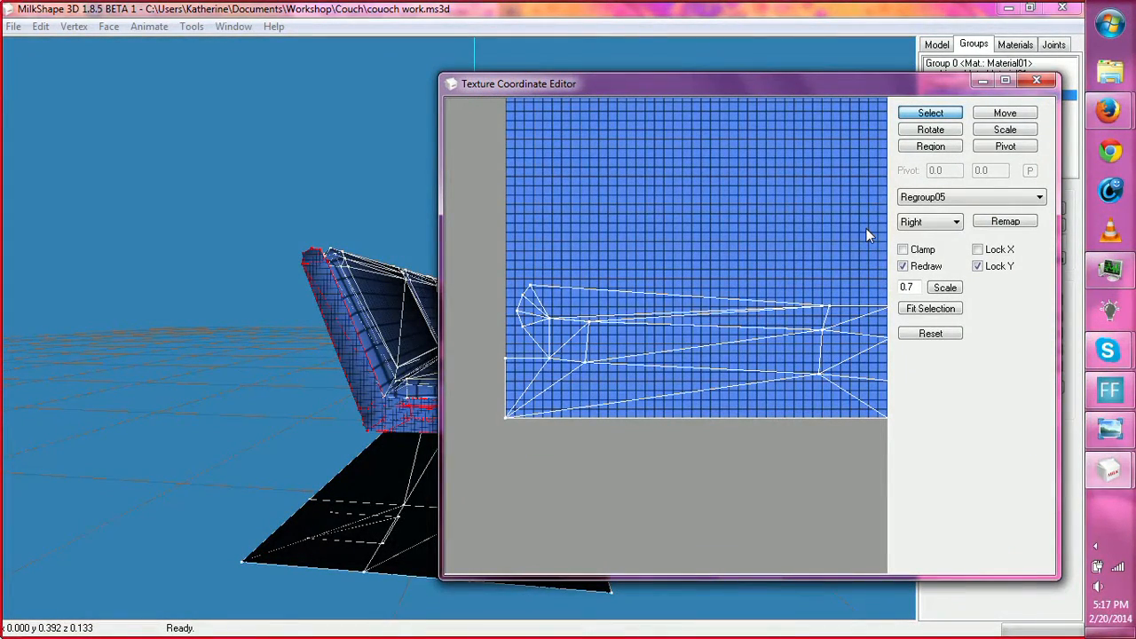
left_click_drag(866, 228, 836, 323, "shift")
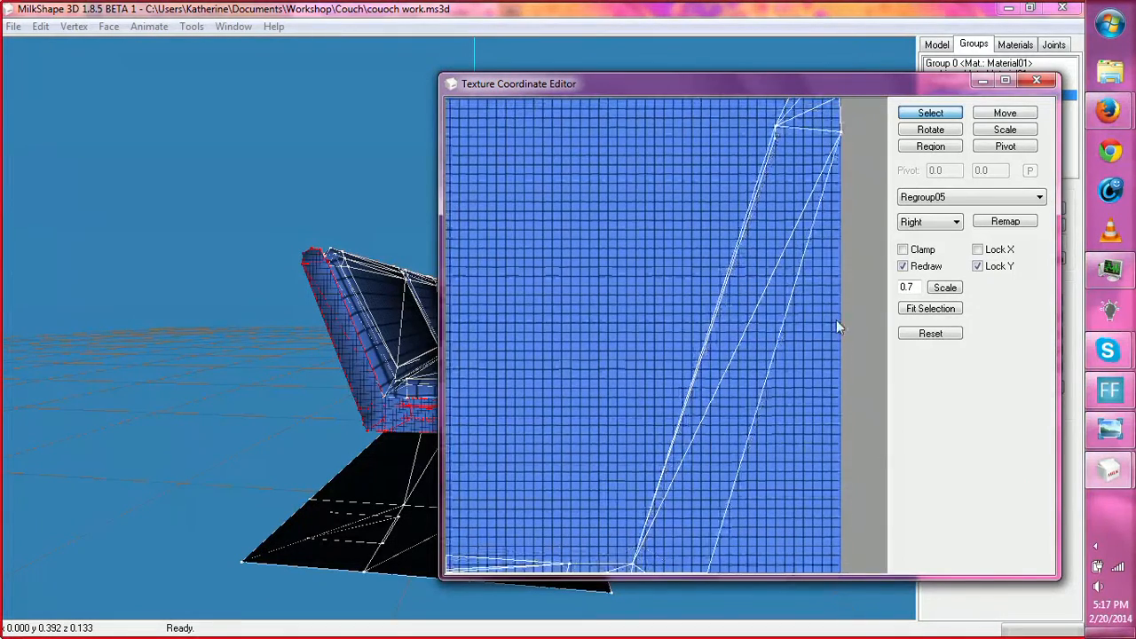
left_click(775, 138)
key("m")
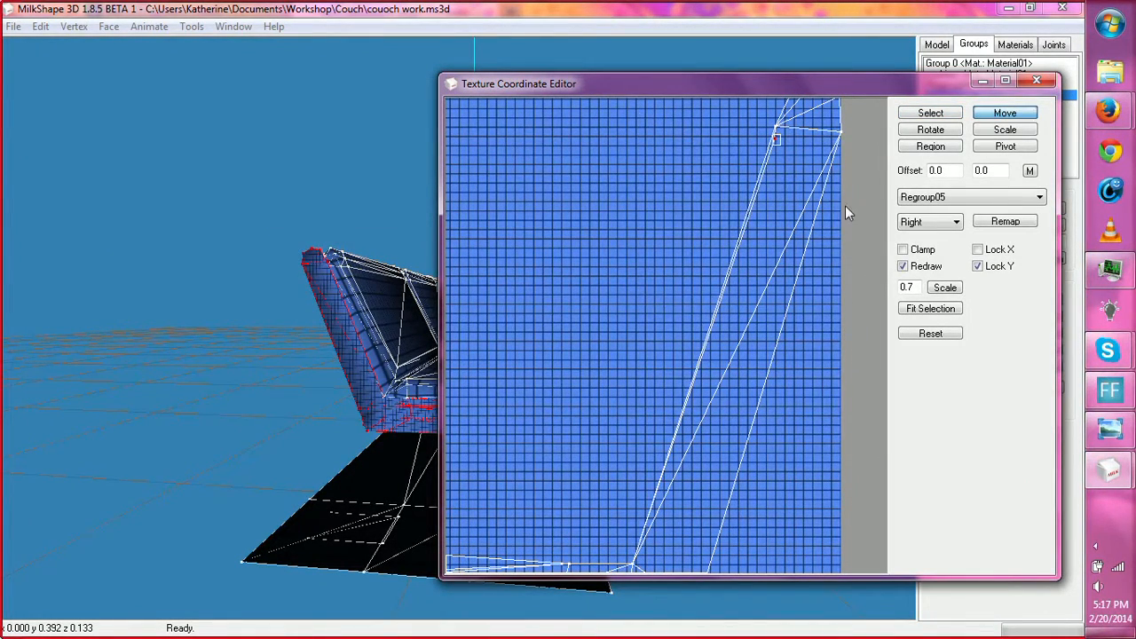
left_click_drag(846, 213, 828, 198)
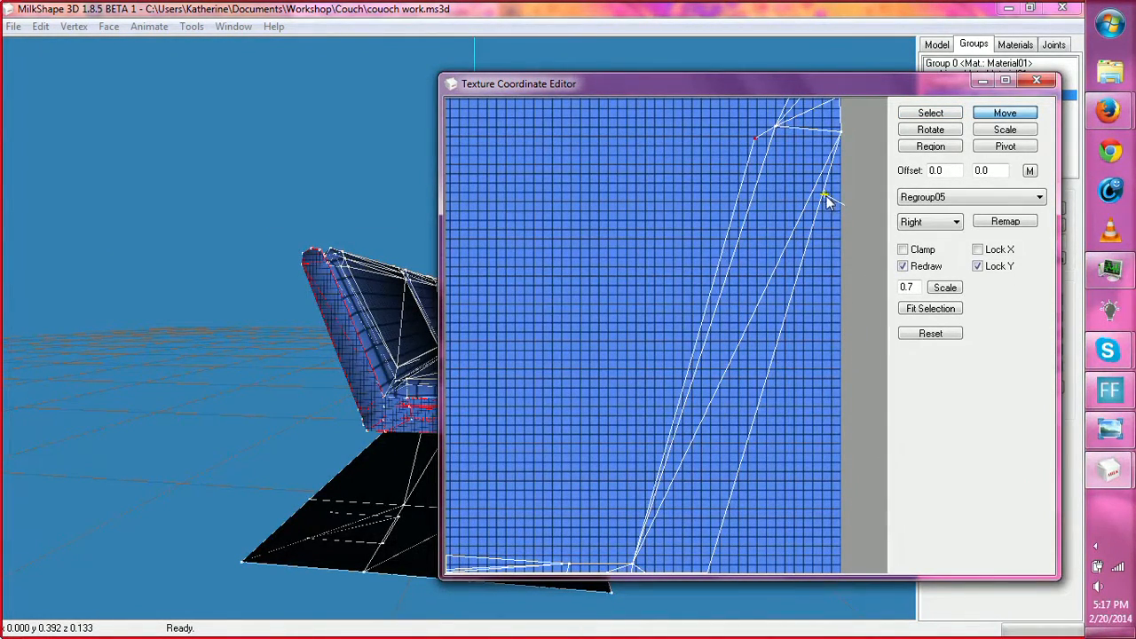
Step: Select all mapping vertices of the end panel, from the seat base up to the top of the backrest
left_click_drag(819, 310, 960, 148, "ctrl")
left_click_drag(698, 376, 831, 347, "ctrl")
left_click_drag(402, 430, 360, 416)
left_click_drag(808, 266, 722, 245, "ctrl")
left_click(929, 117)
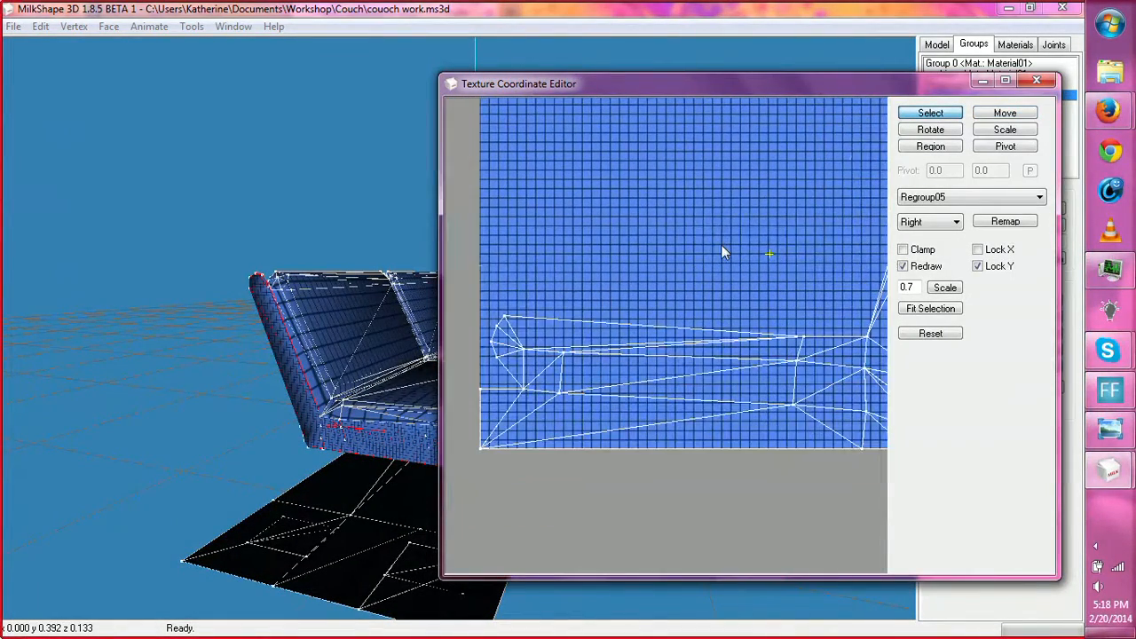
left_click_drag(494, 228, 772, 529)
left_click_drag(792, 273, 863, 477, "ctrl")
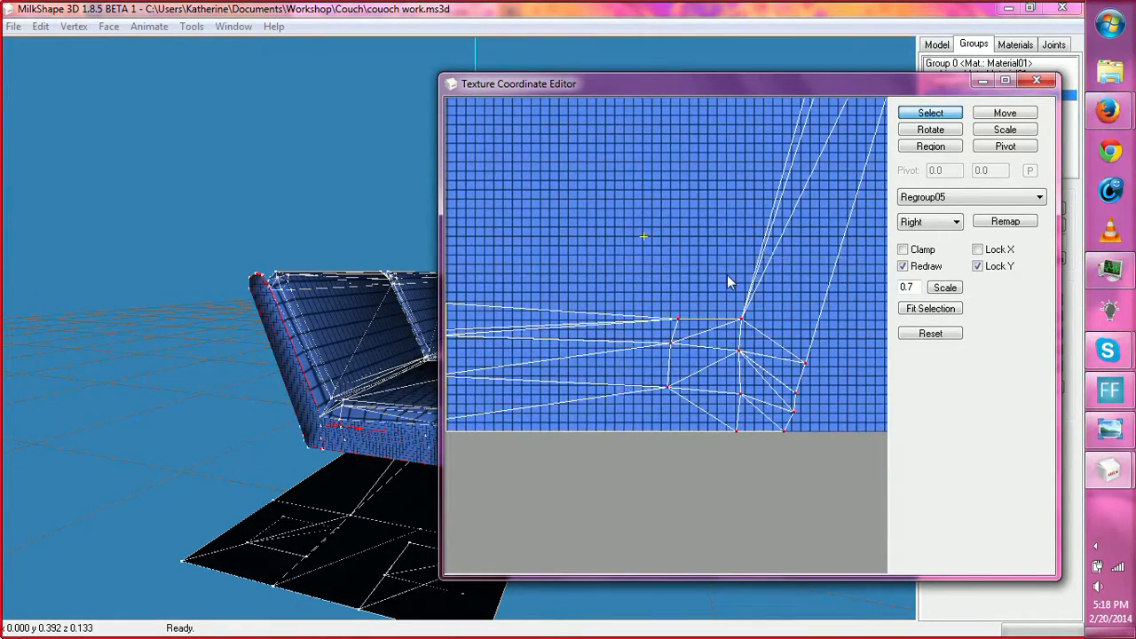
left_click_drag(727, 282, 661, 520, "ctrl")
scroll(660, 520, "down", 2)
left_click_drag(670, 153, 836, 339)
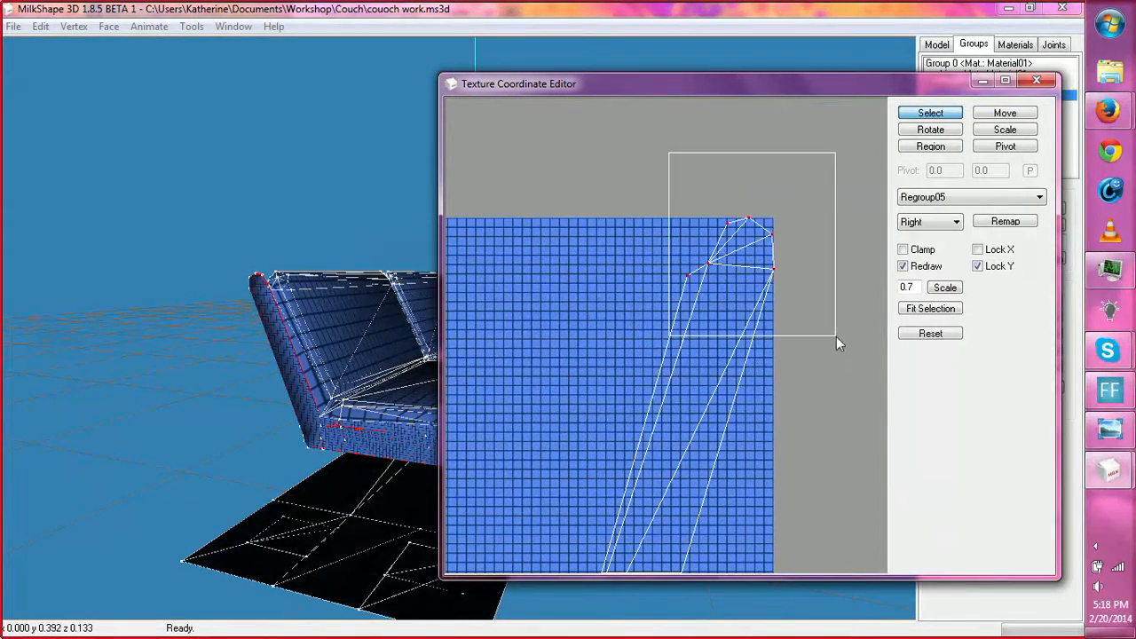
Step: Unlock the Y axis and scale the selected mapping down repeatedly by a factor of .70 on both axes
left_click(977, 267)
left_click(1001, 132)
left_click_drag(958, 171, 930, 174)
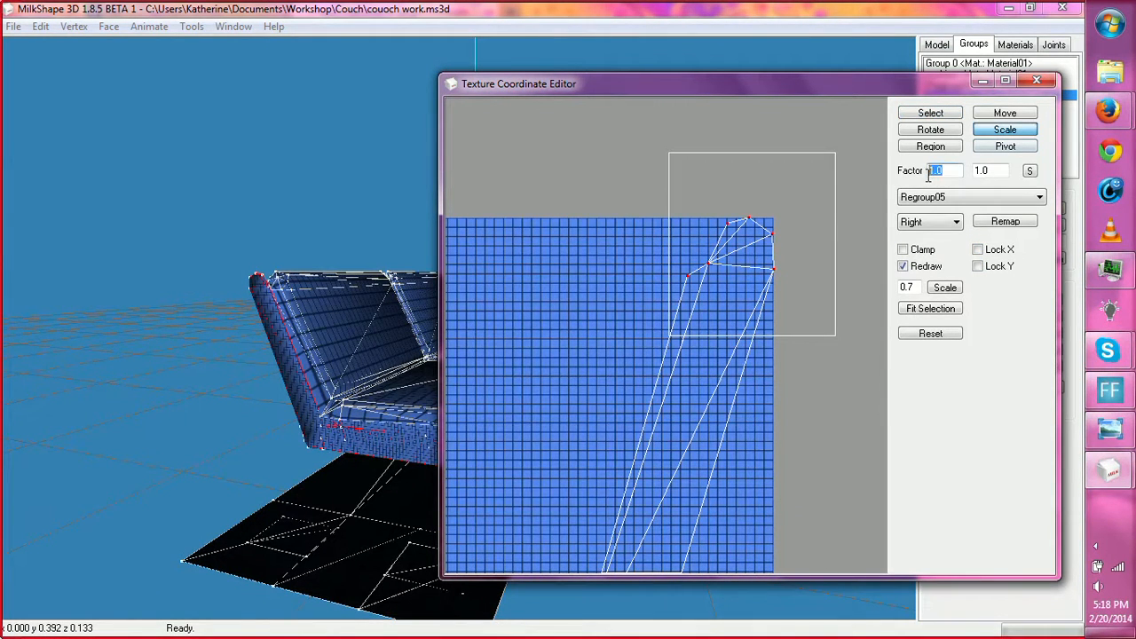
key("BackSpace")
left_click_drag(998, 171, 975, 173)
key("BackSpace")
type(".70")
left_click(1030, 171)
left_click(1030, 171)
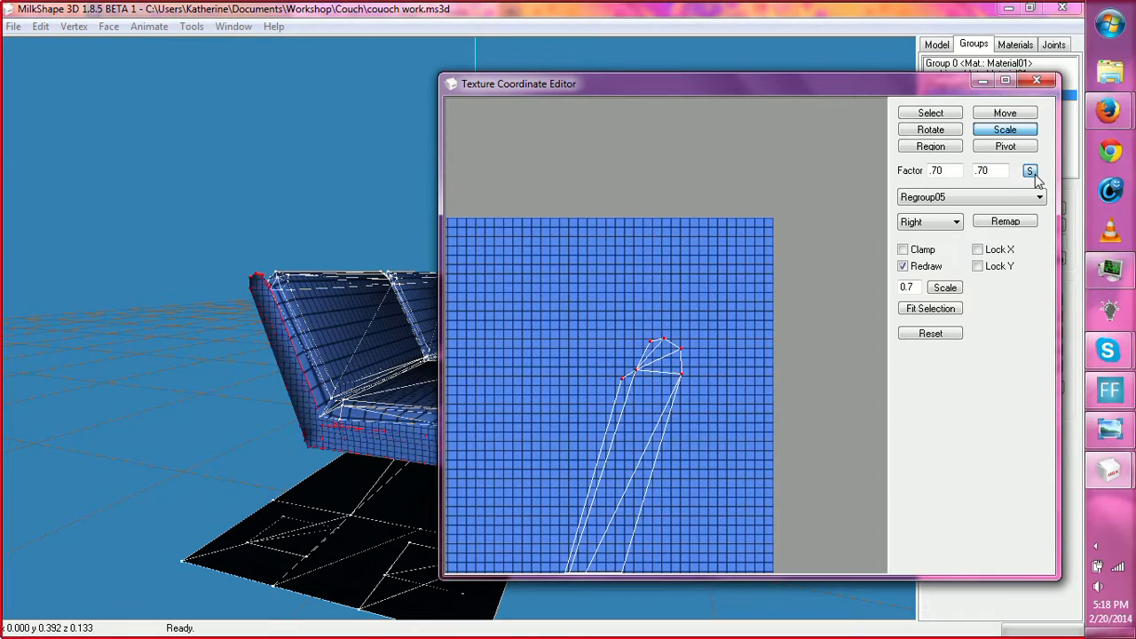
left_click(1034, 175)
left_click(1034, 175)
Step: Shrink the end panel's mapping further by a factor of .70 on both axes
left_click_drag(596, 497, 786, 251, "ctrl")
left_click_drag(811, 288, 712, 367, "ctrl")
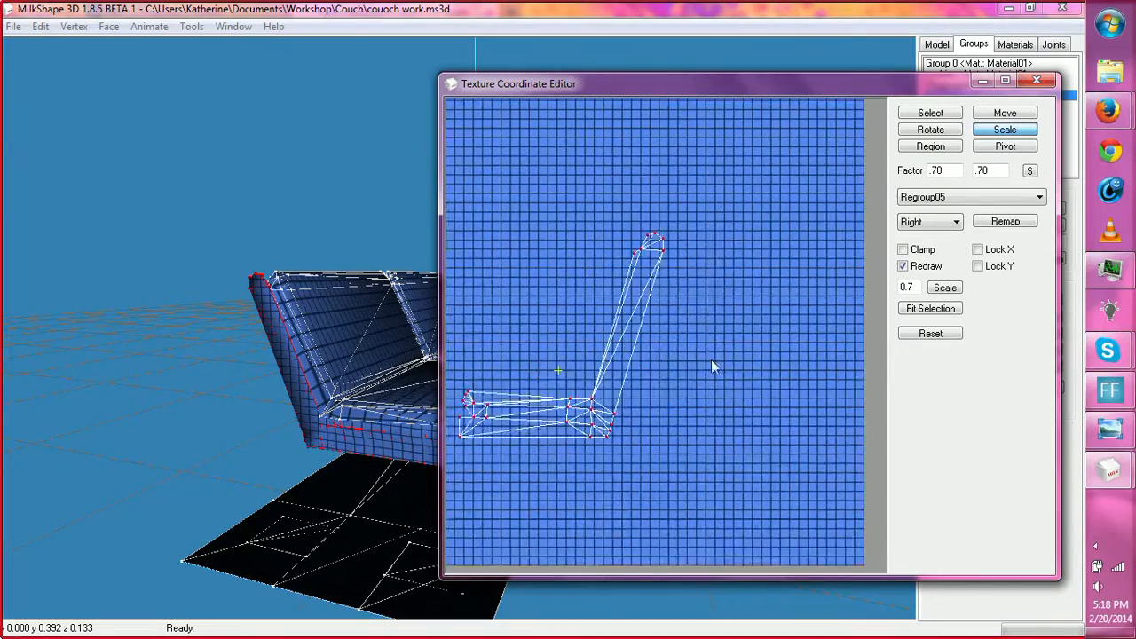
left_click(1005, 113)
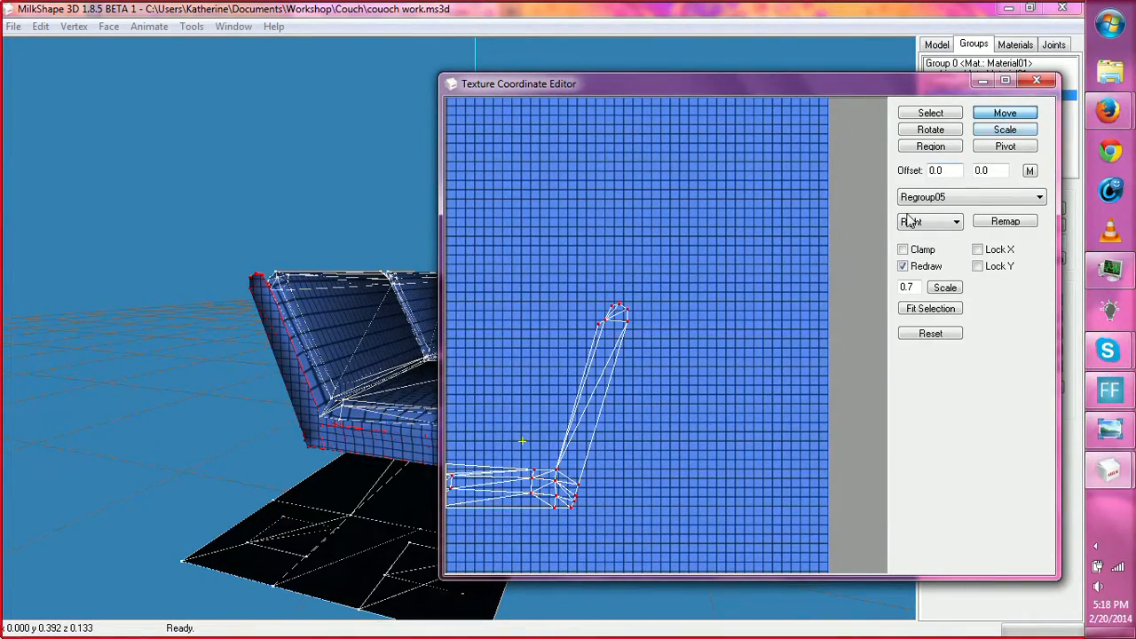
left_click_drag(797, 367, 833, 282, "ctrl")
left_click_drag(396, 364, 377, 320)
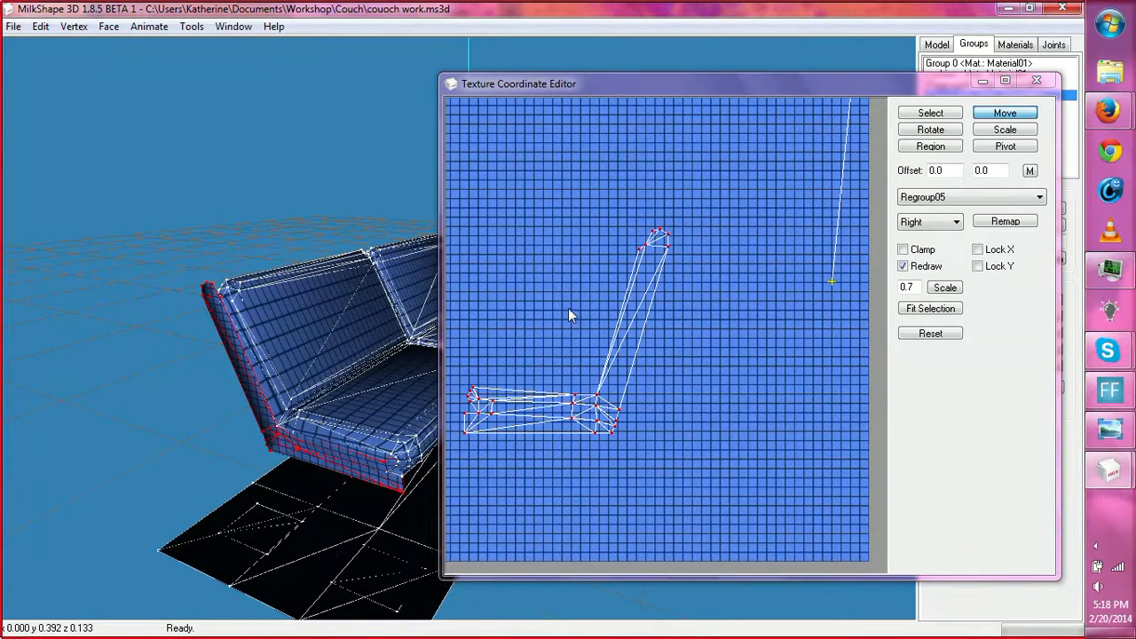
left_click(1005, 130)
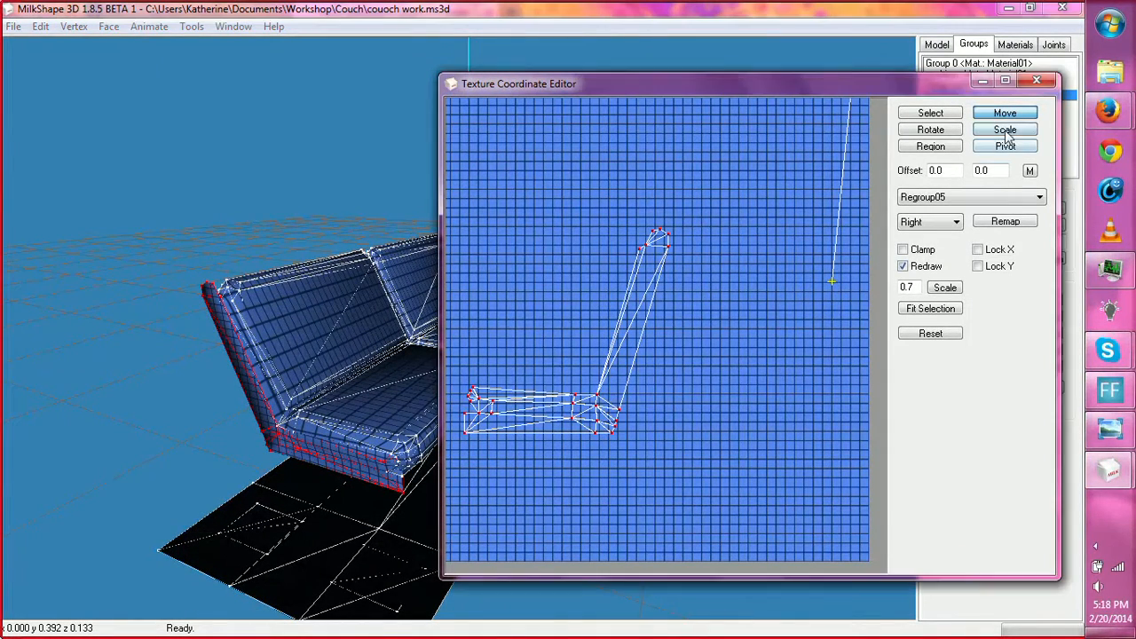
double_click(956, 171)
key("BackSpace")
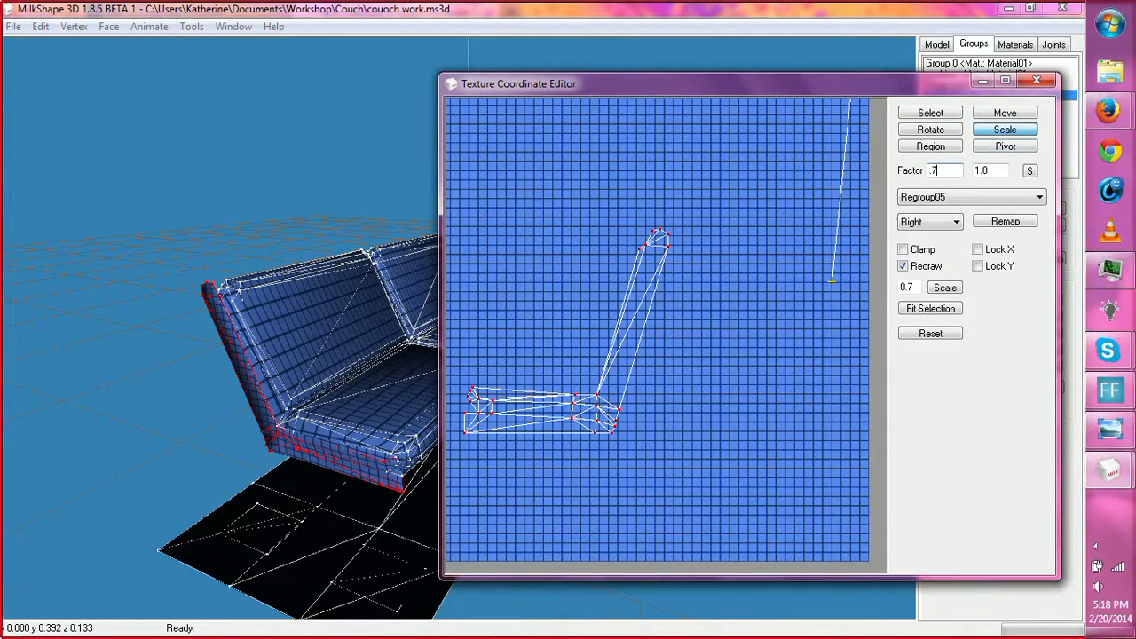
left_click_drag(994, 173, 965, 174)
type(".")
left_click(1030, 171)
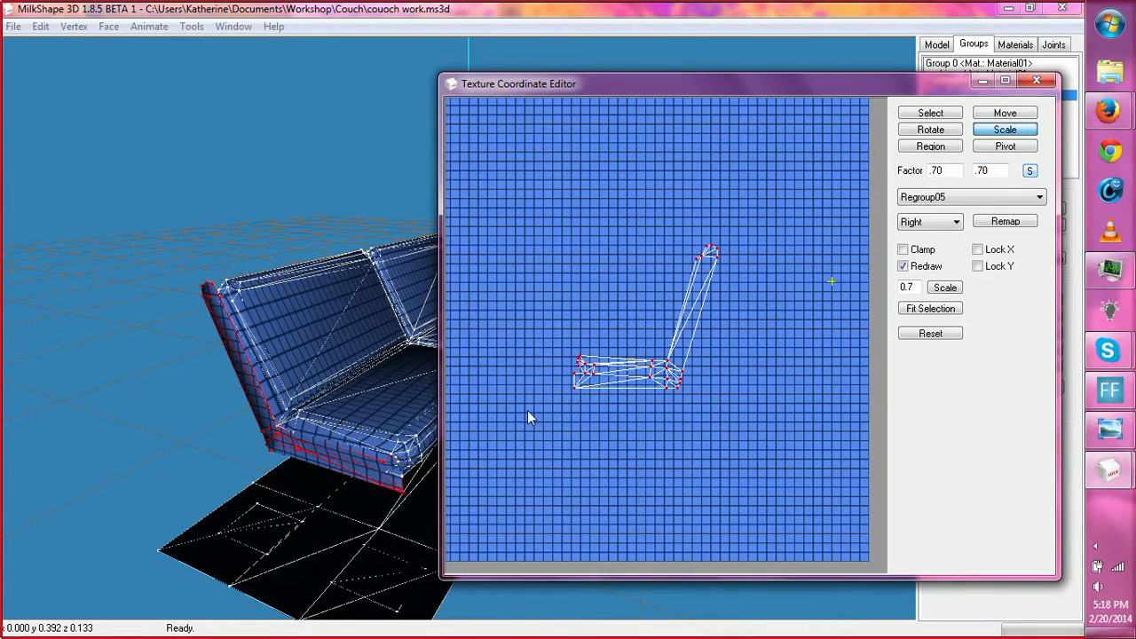
Step: Move the whole end panel mapping just beyond the texture's right edge and put the Texture Coordinate Editor away
left_click_drag(351, 435, 374, 419)
left_click(1001, 114)
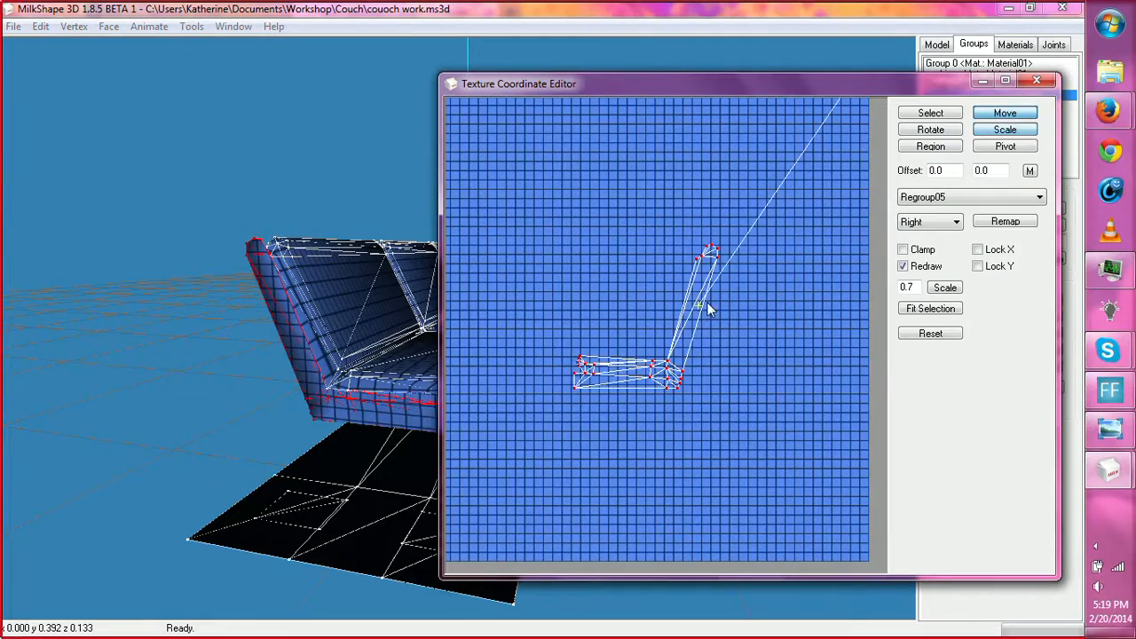
left_click_drag(706, 301, 822, 201)
left_click_drag(773, 237, 731, 229, "ctrl")
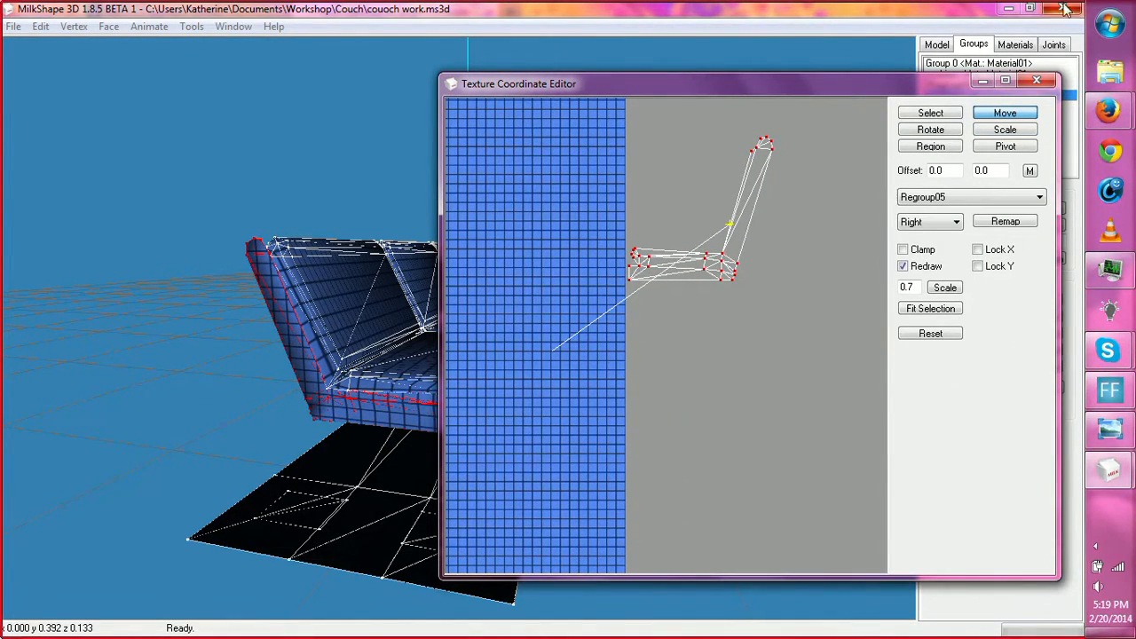
left_click(982, 80)
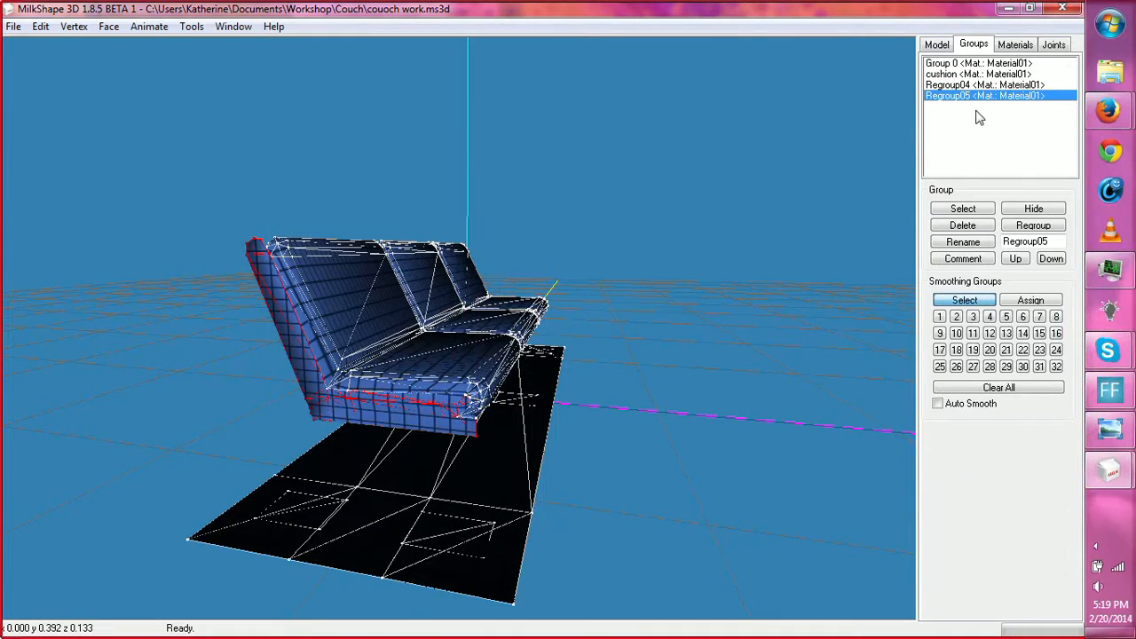
Step: Duplicate the end panel and mirror the copy left to right onto the opposite end of the couch
left_click_drag(239, 260, 387, 378)
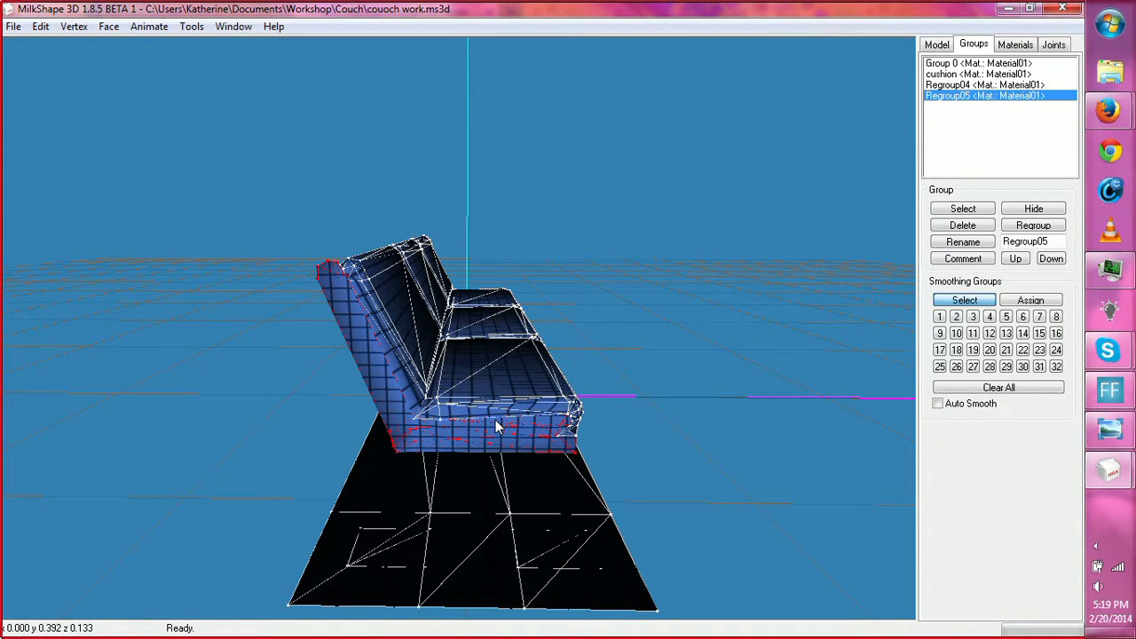
key("ctrl+d")
key("space")
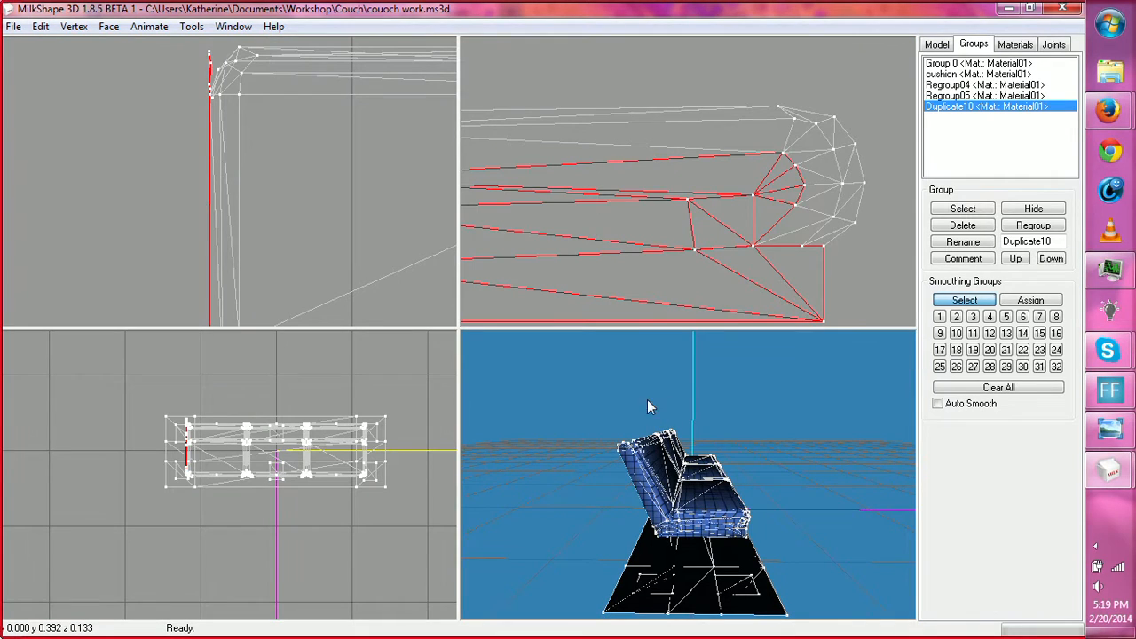
left_click(73, 26)
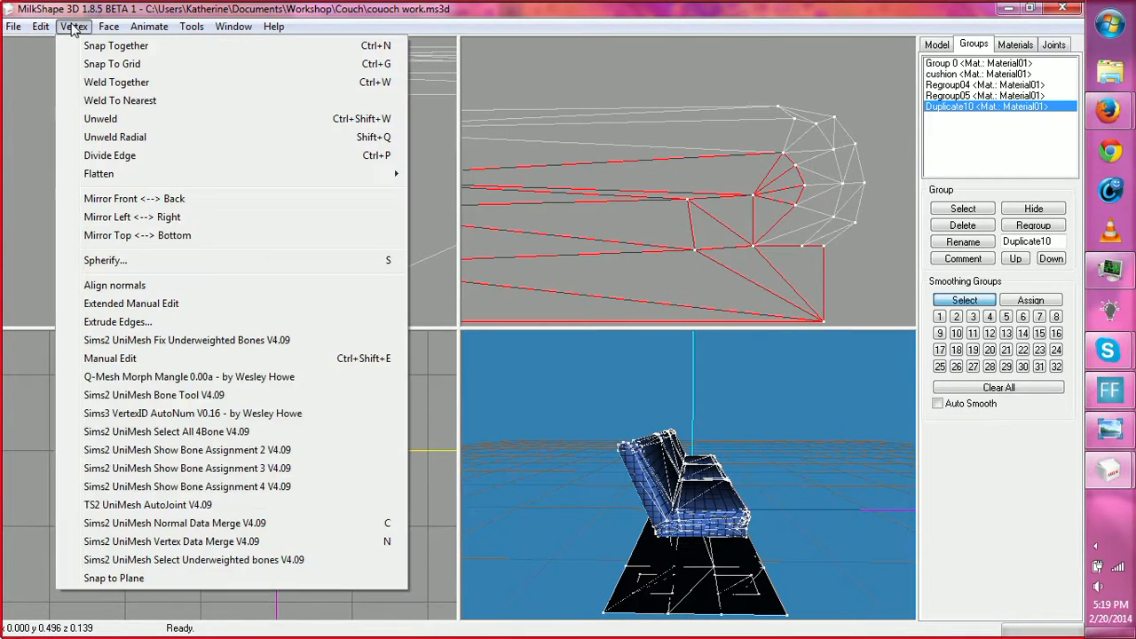
left_click(129, 224)
left_click_drag(524, 440, 426, 504)
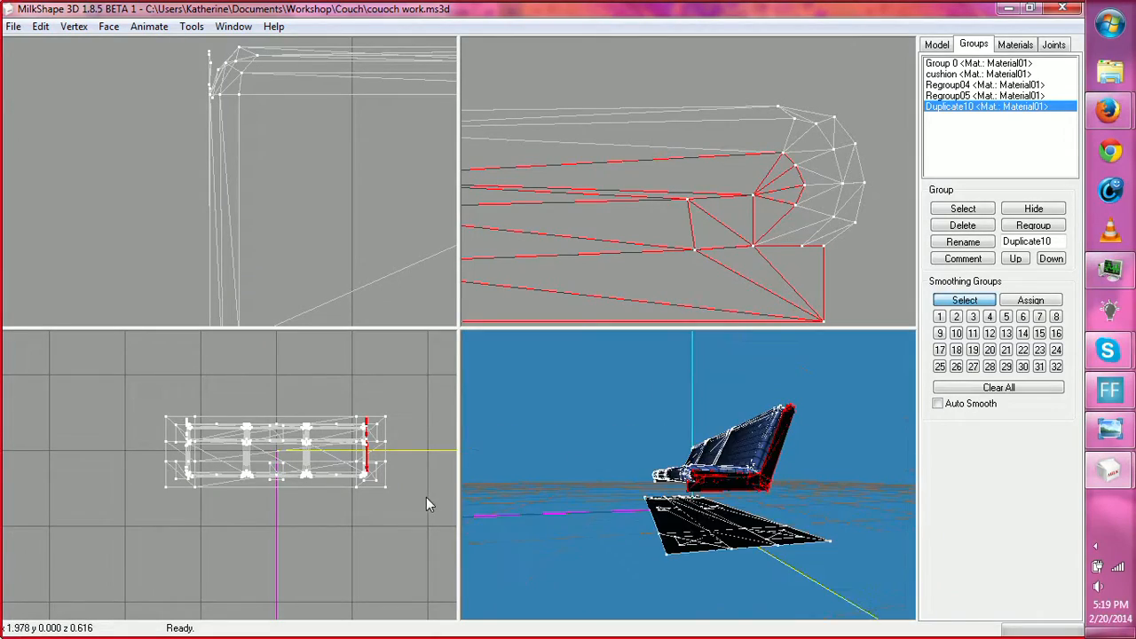
left_click_drag(621, 499, 568, 470)
Step: Reverse the vertex order of the mirrored end panel's faces
left_click(74, 27)
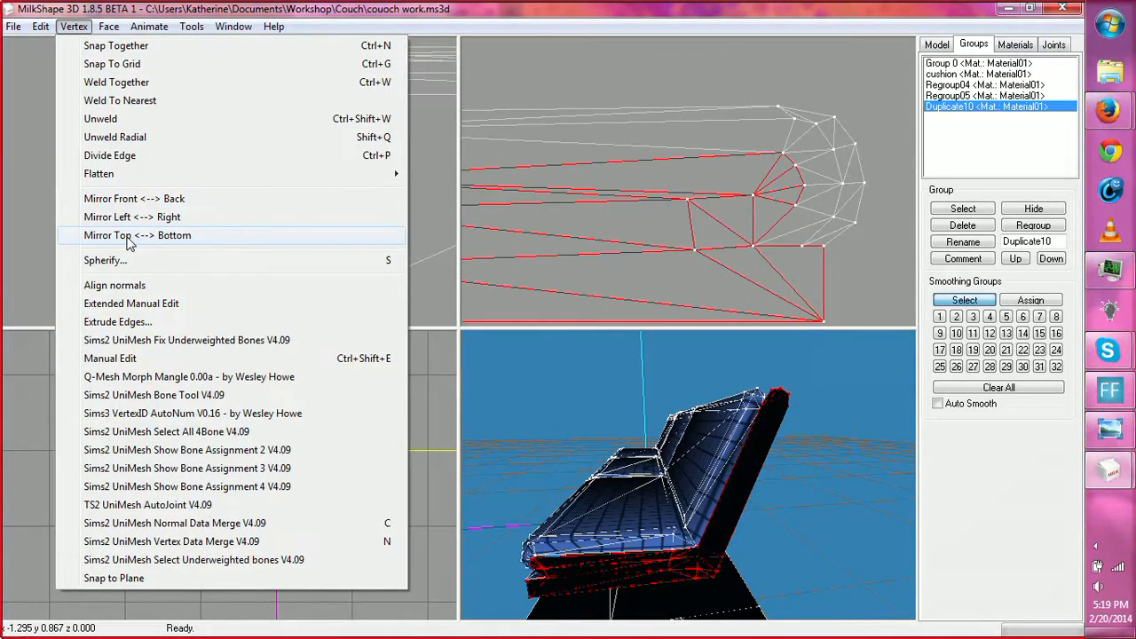
mouse_move(109, 27)
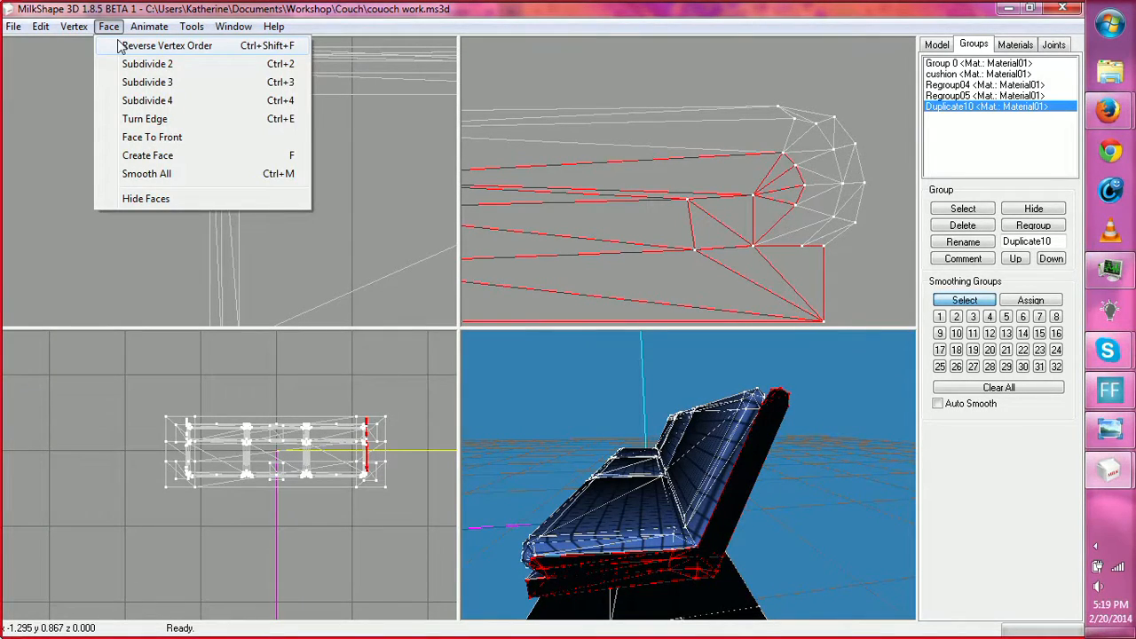
left_click(118, 43)
left_click_drag(621, 506, 500, 505)
Step: Align the normals of the mirrored end panel
right_click(510, 484)
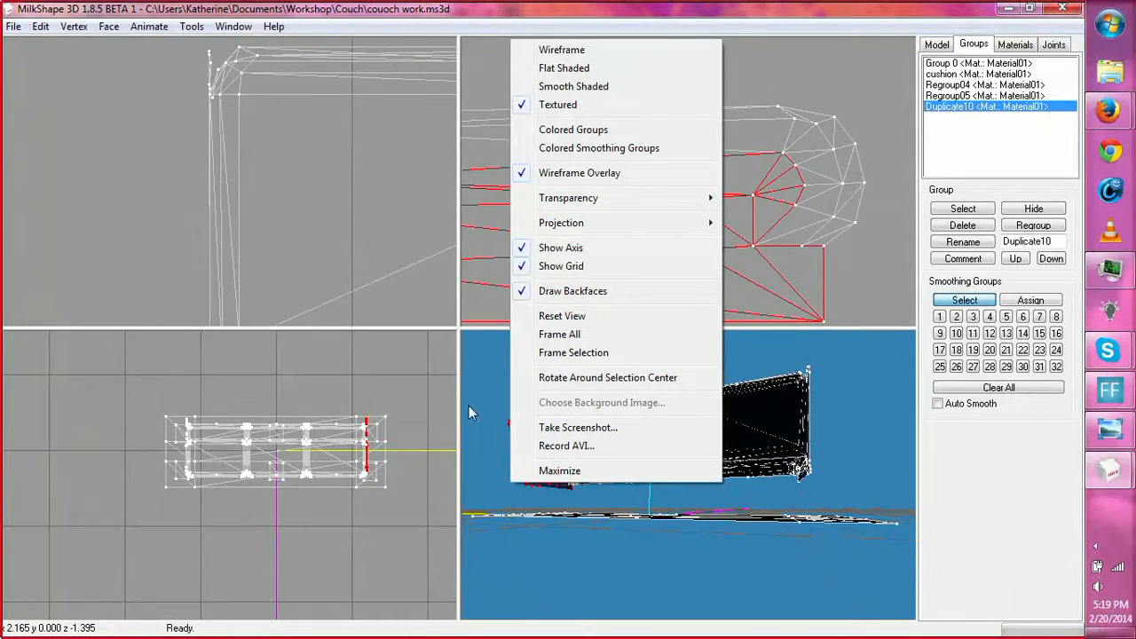
left_click(74, 27)
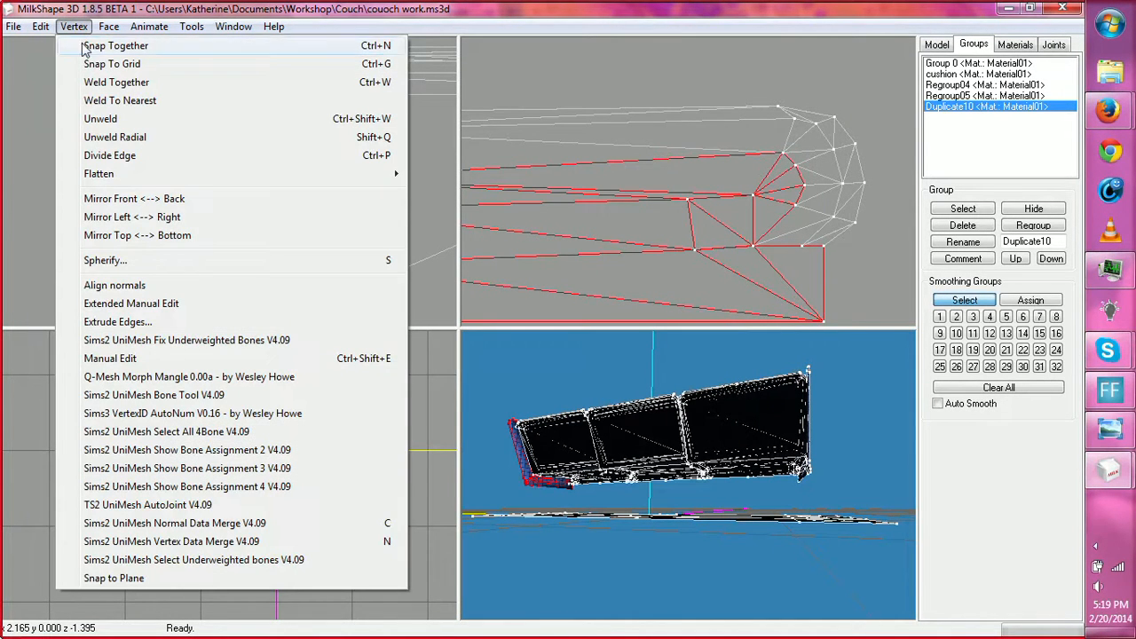
left_click(113, 286)
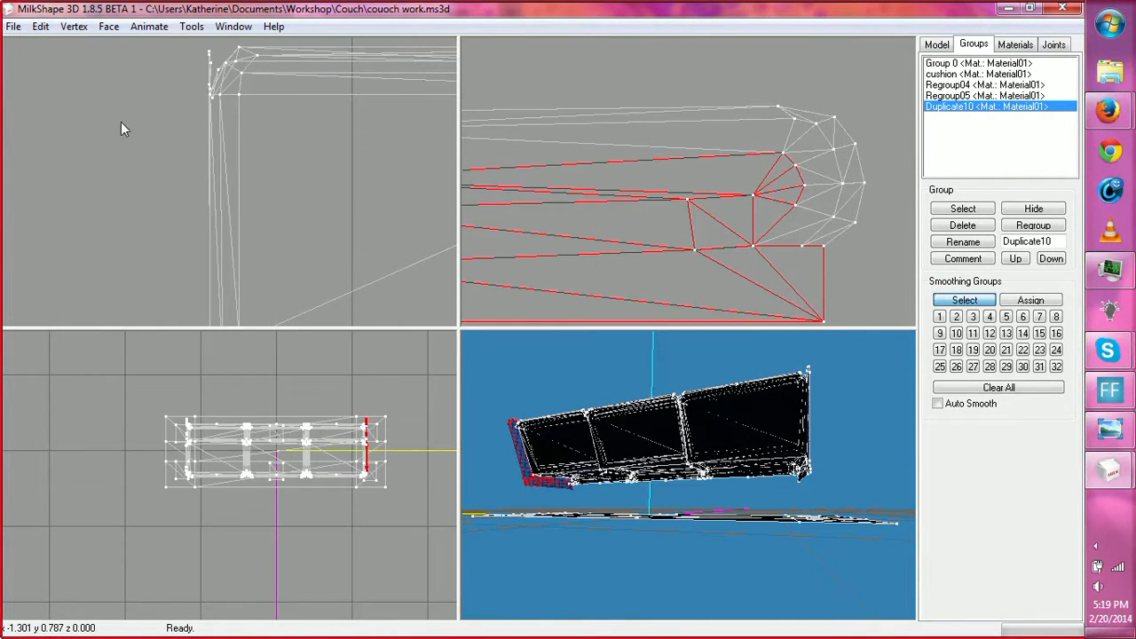
left_click(43, 27)
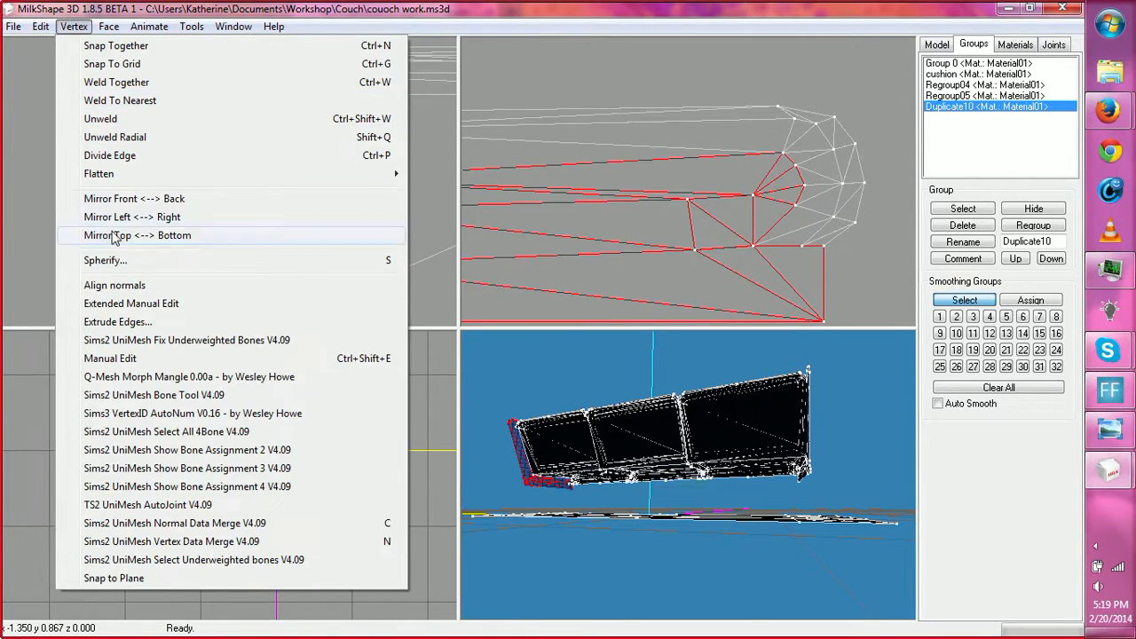
left_click(83, 263)
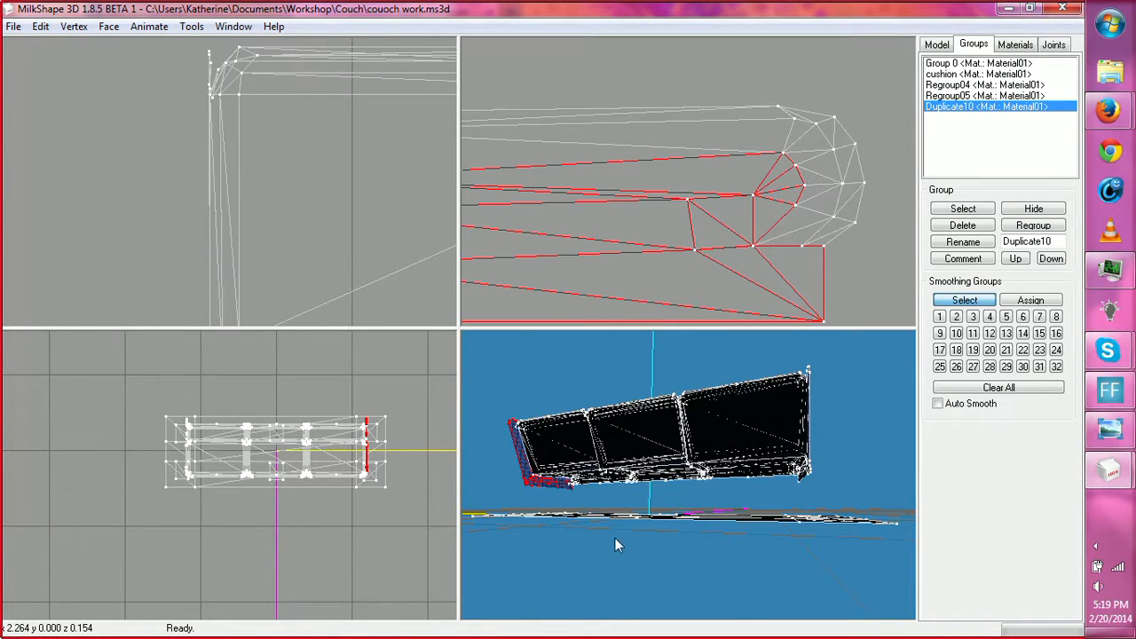
left_click_drag(615, 537, 801, 530)
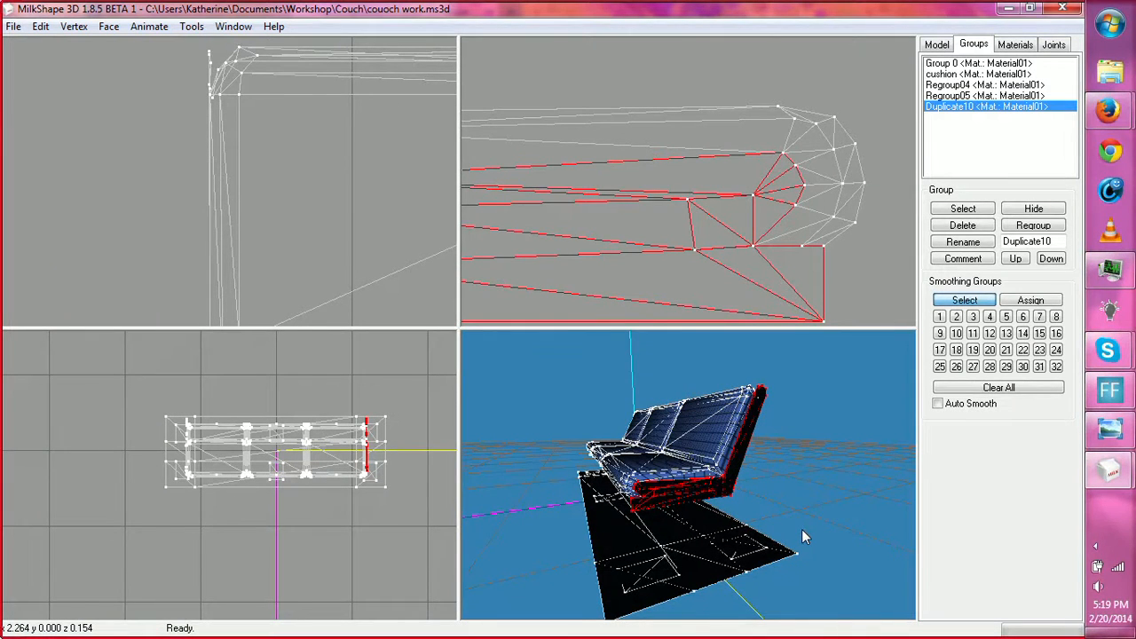
Step: Try to turn the edges of the mirrored end panel's faces
left_click(106, 28)
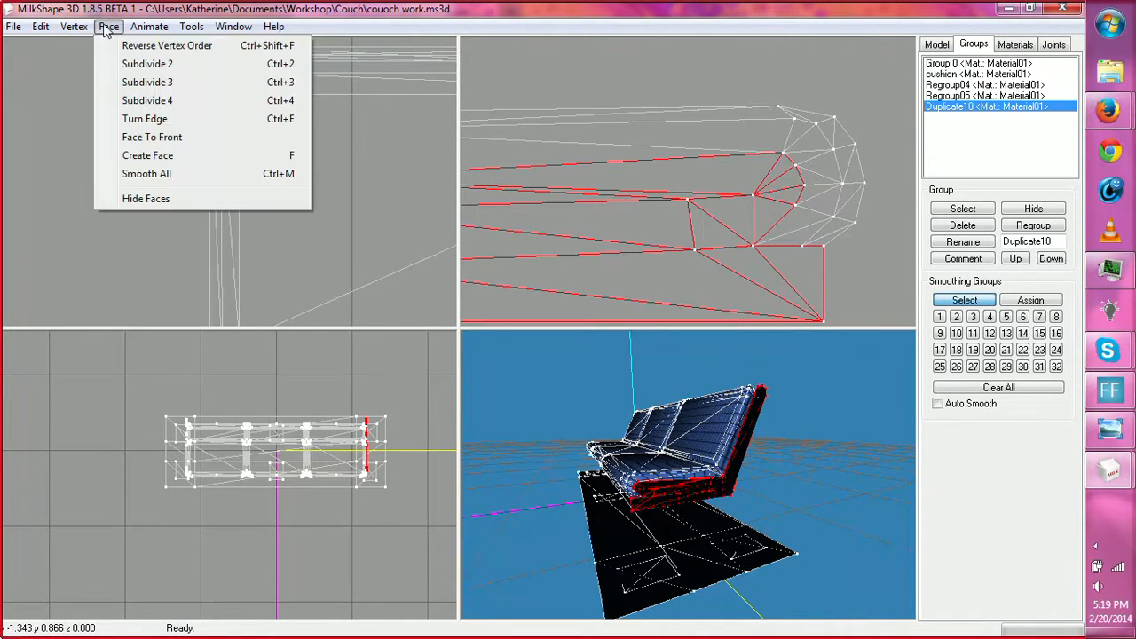
left_click(142, 118)
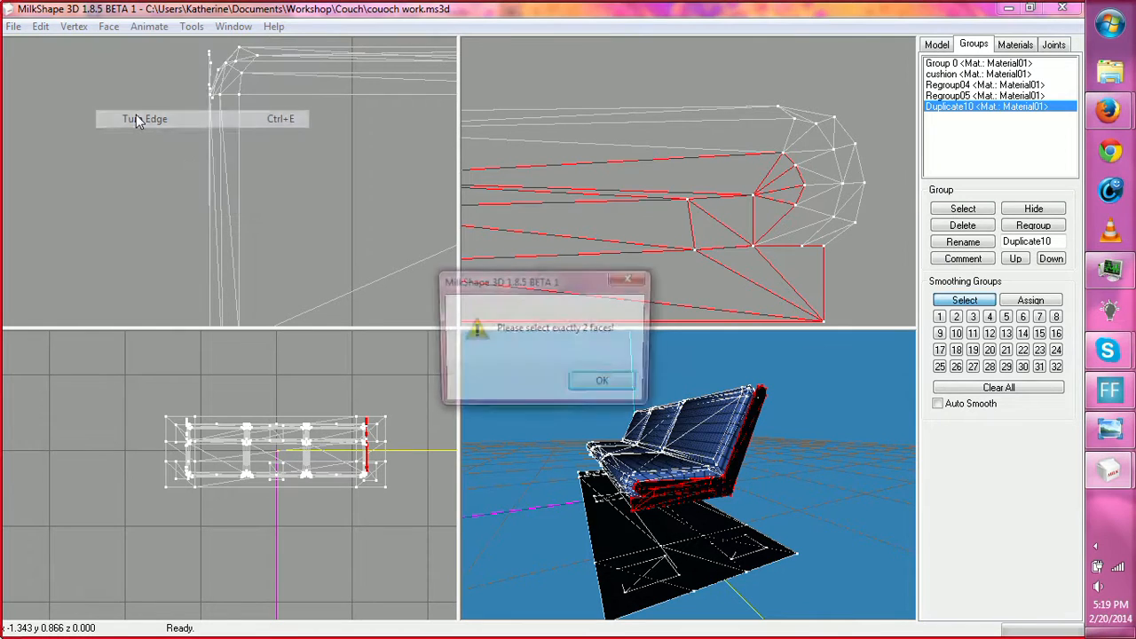
left_click(630, 279)
Step: Check the Twitch chat window in Firefox and return to the model in MilkShape 3D
left_click(73, 27)
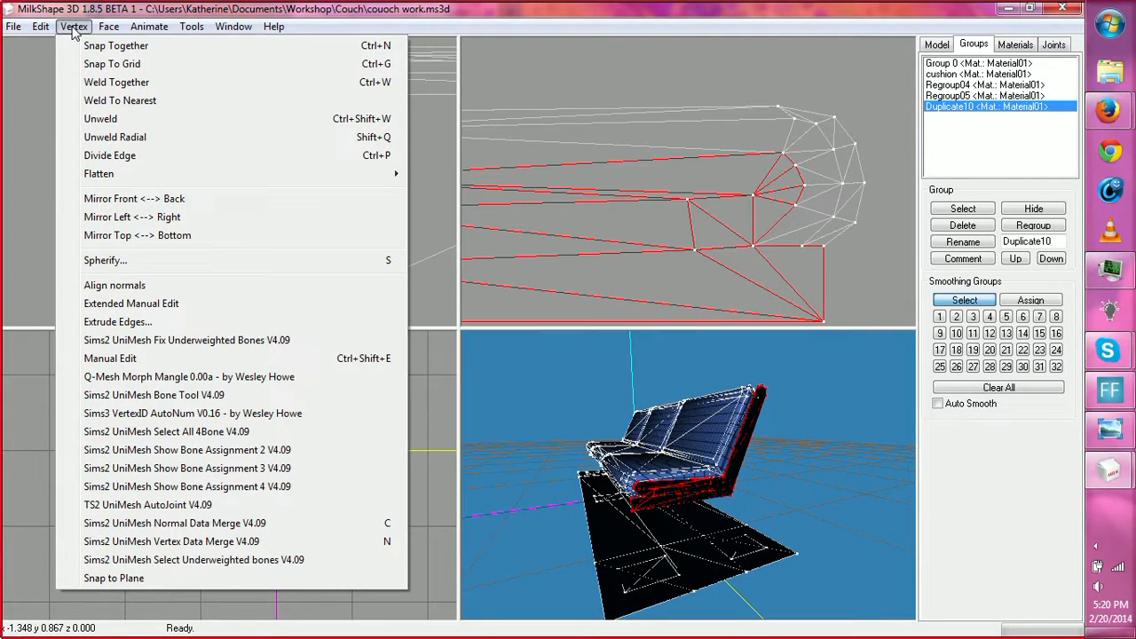
left_click(1107, 110)
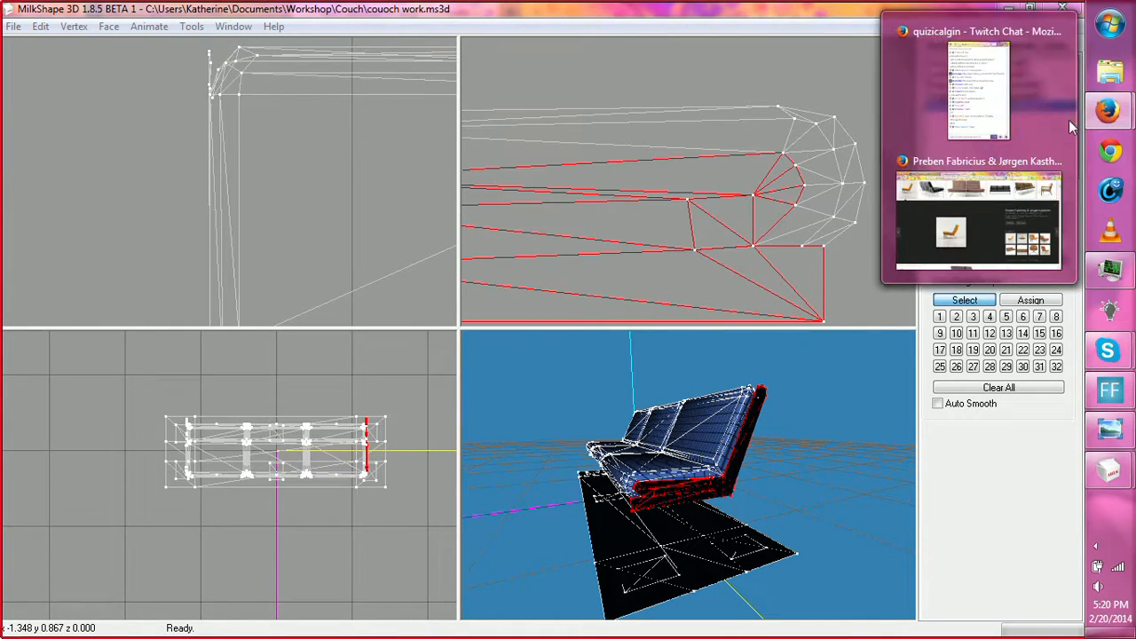
left_click(1021, 116)
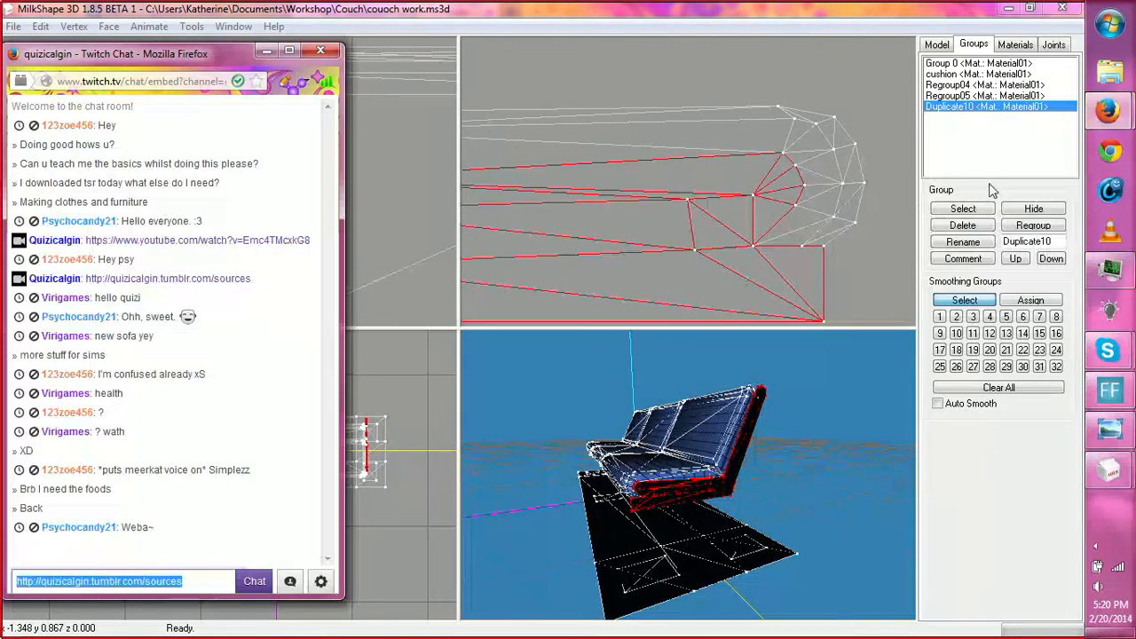
left_click(838, 482)
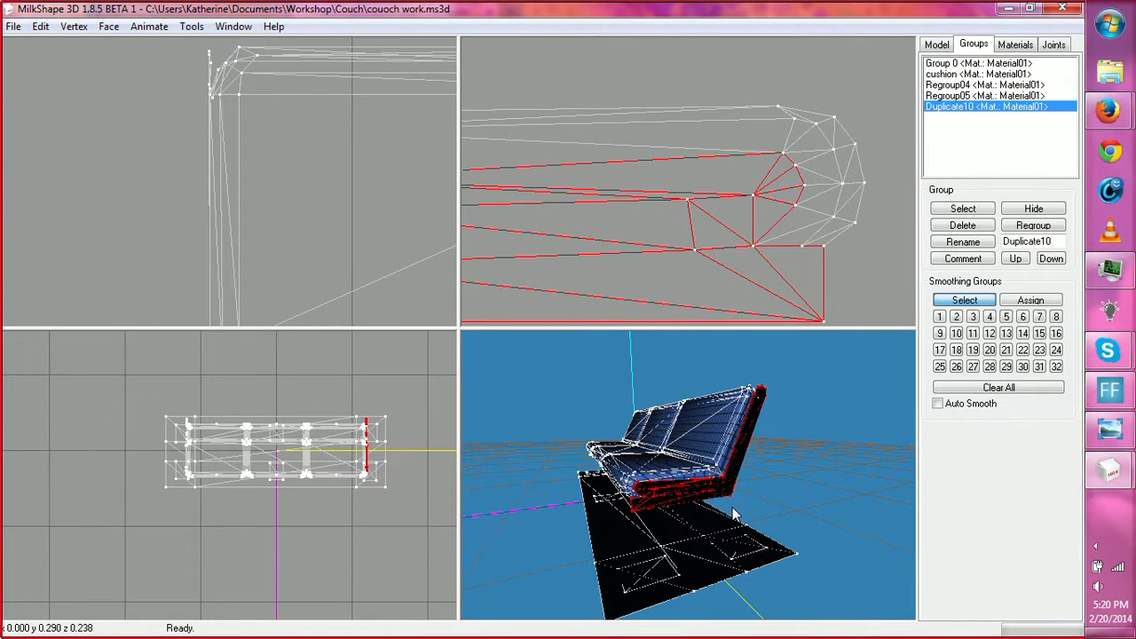
Step: Hide the Regroup05 end panel and its mirrored copy, and unhide every part of the model
left_click_drag(726, 515, 754, 513)
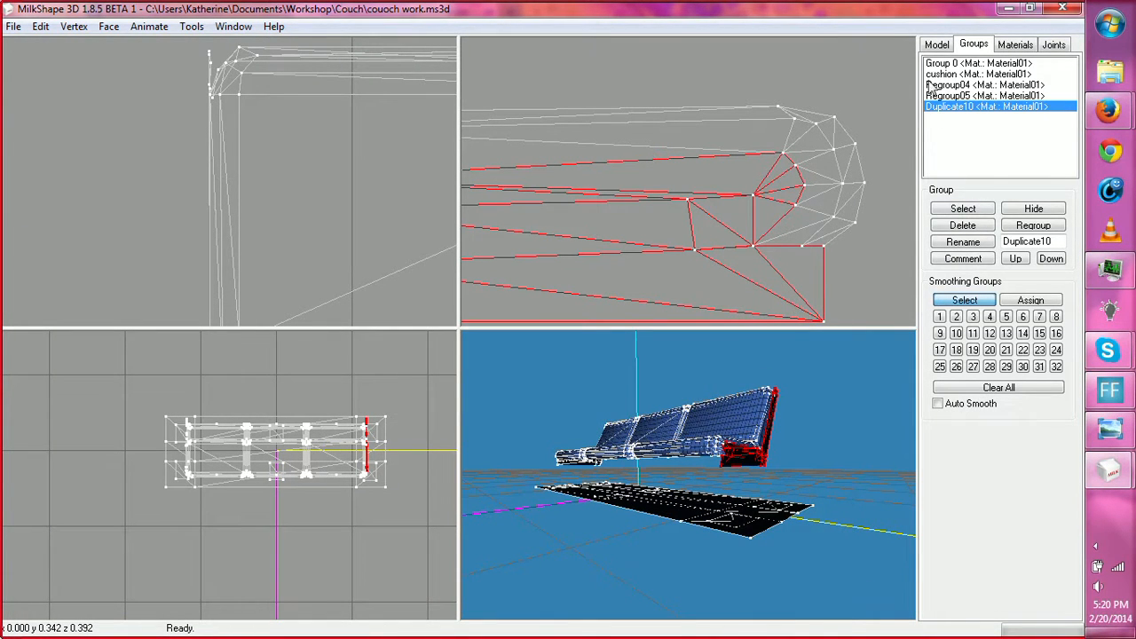
left_click(948, 41)
left_click(969, 48)
left_click(967, 95)
left_click(1030, 212)
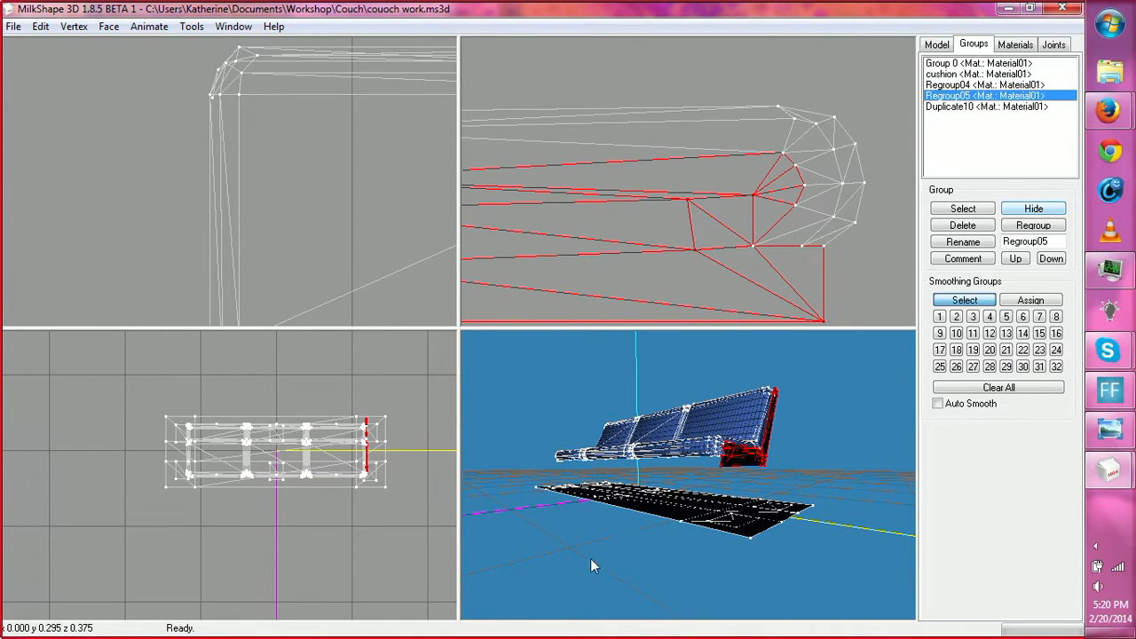
left_click_drag(590, 558, 797, 523)
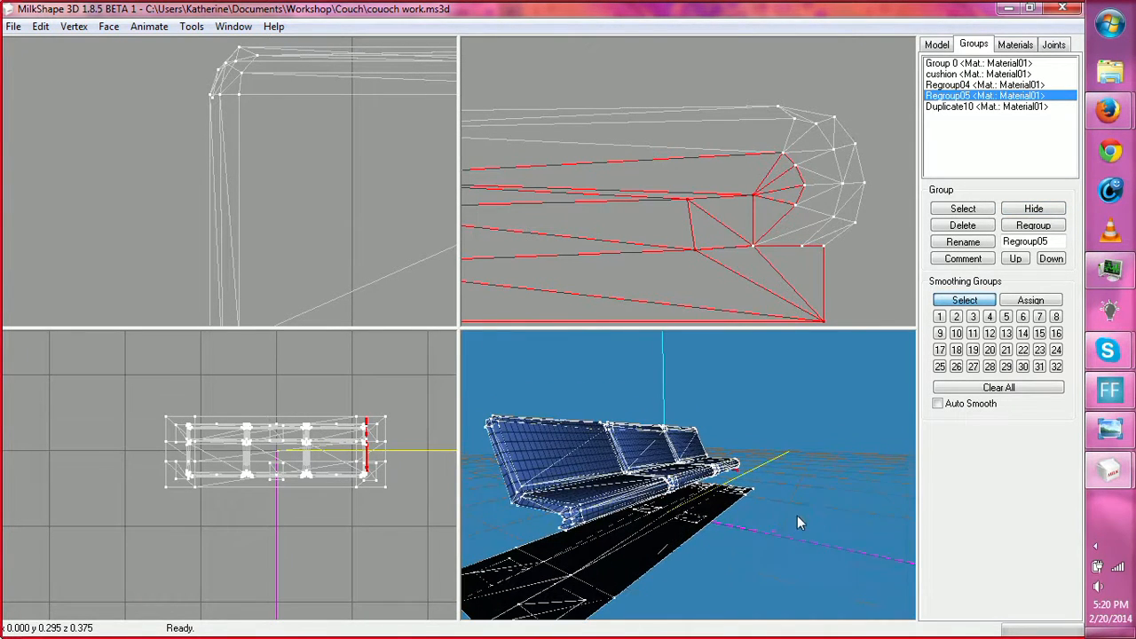
key("Delete")
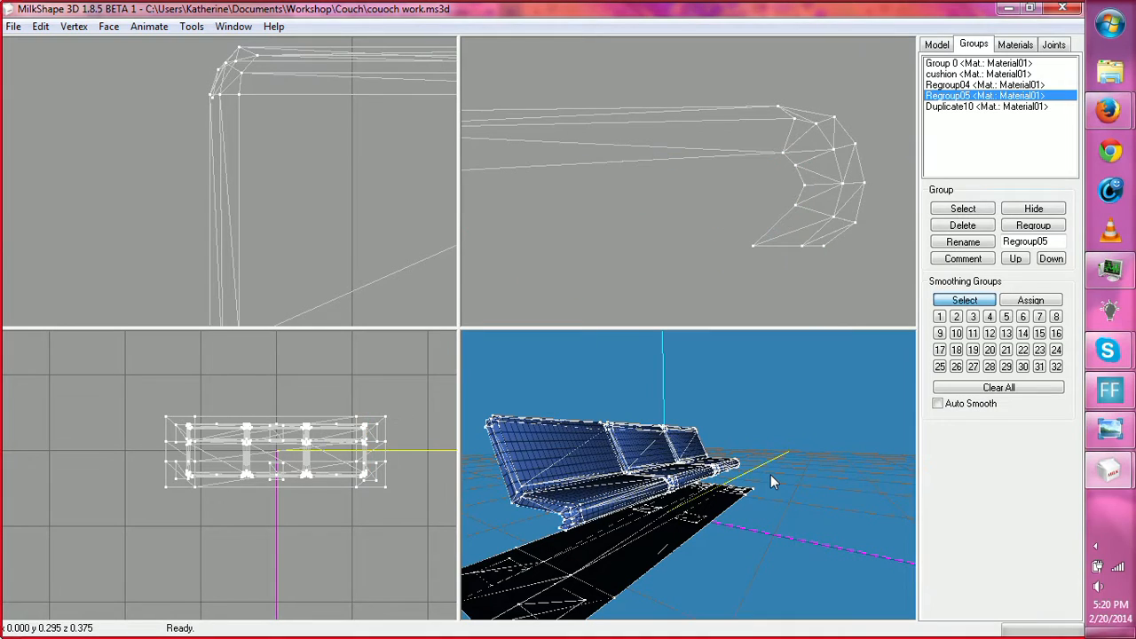
key("ctrl+z")
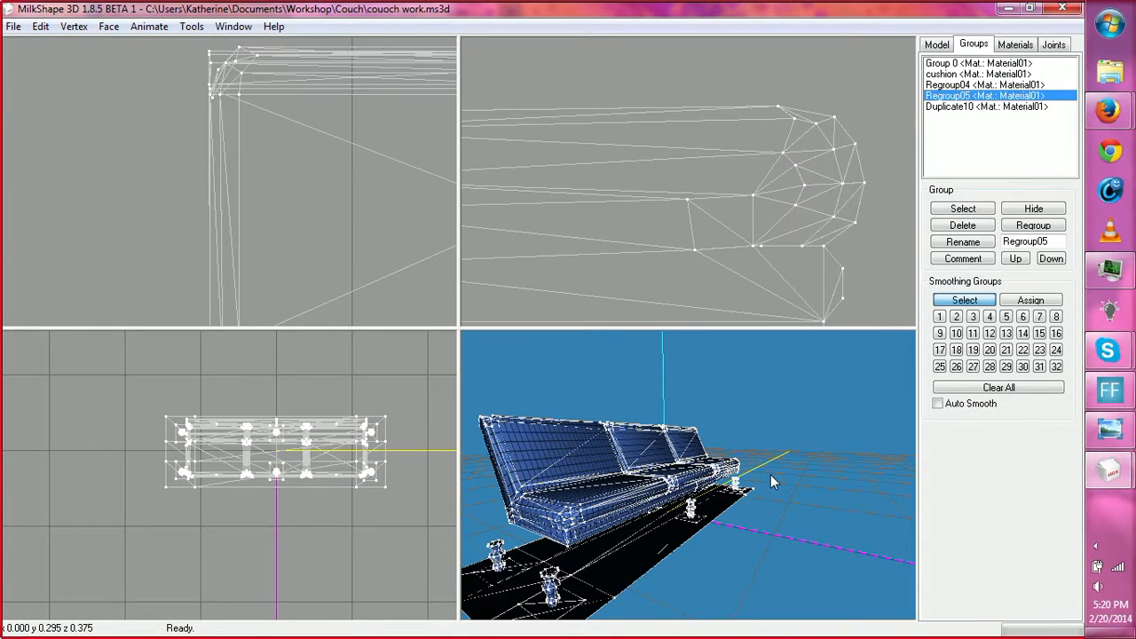
Step: Turn off the wireframe overlay in the 3D view and check the textured couch from several sides
left_click_drag(690, 538, 532, 513)
right_click(748, 467)
left_click(814, 158)
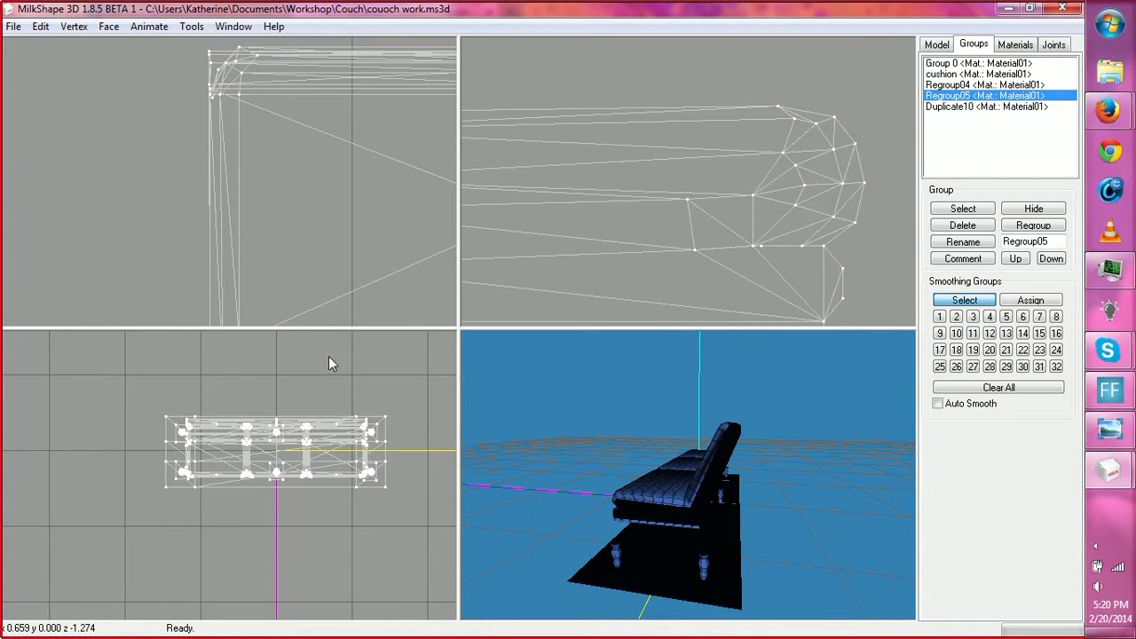
left_click_drag(699, 499, 751, 476)
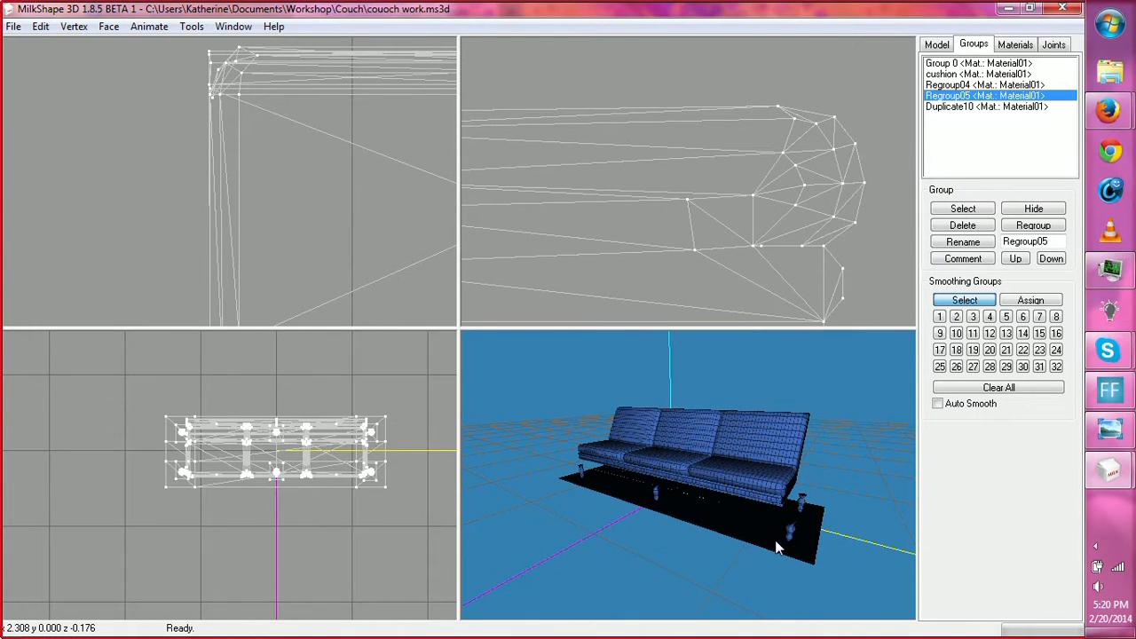
left_click_drag(775, 540, 731, 510)
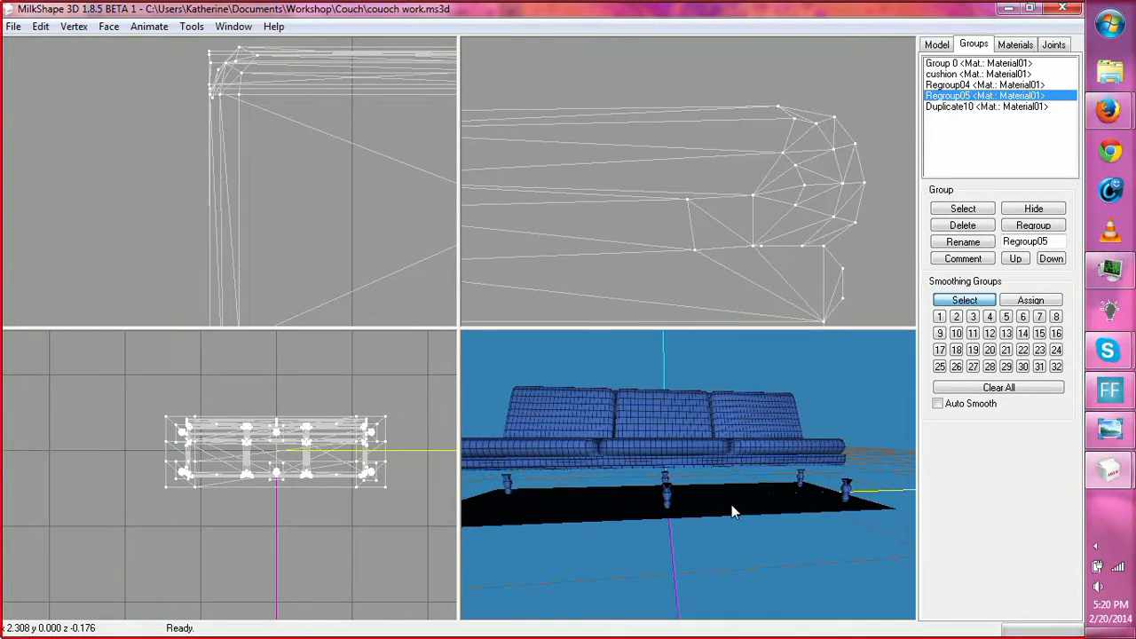
scroll(687, 284, "down", 5)
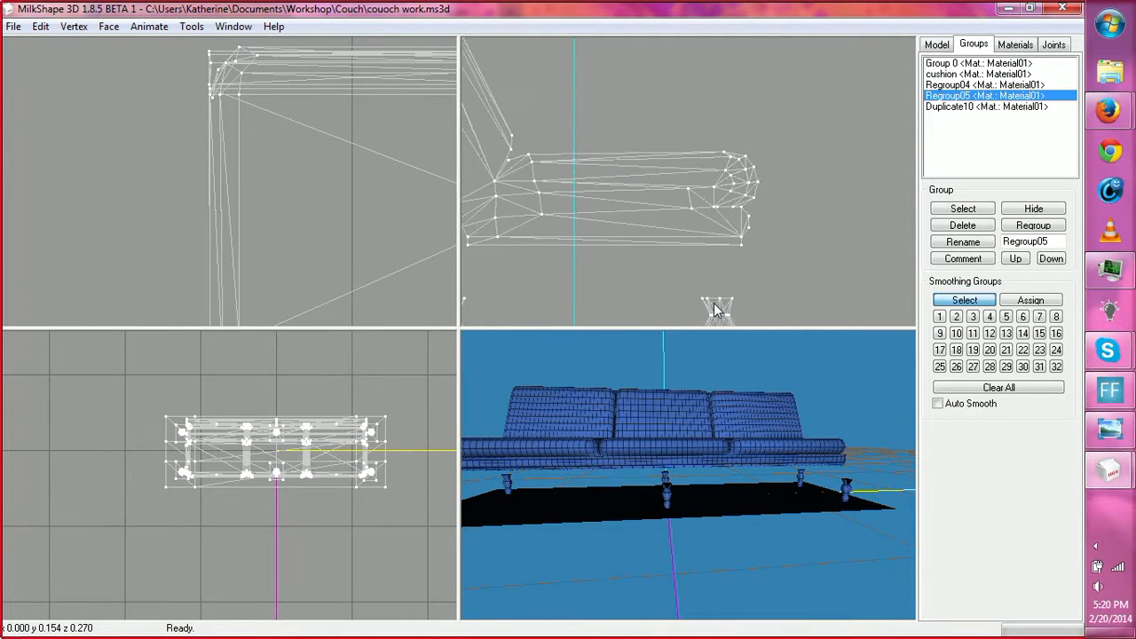
scroll(714, 304, "down", 3)
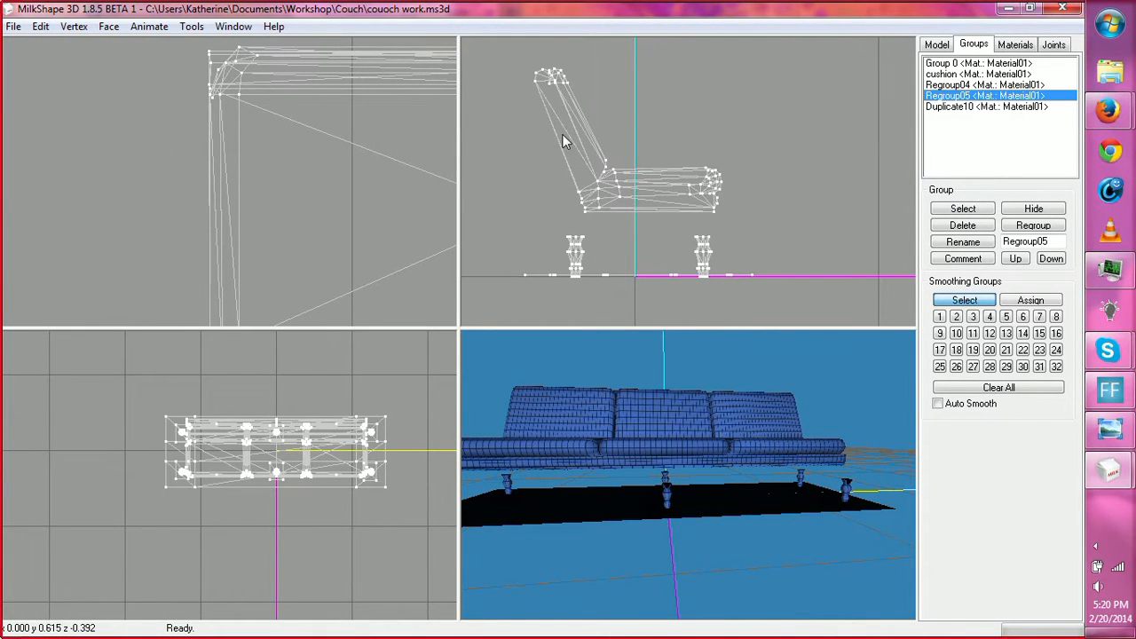
key("ctrl+a")
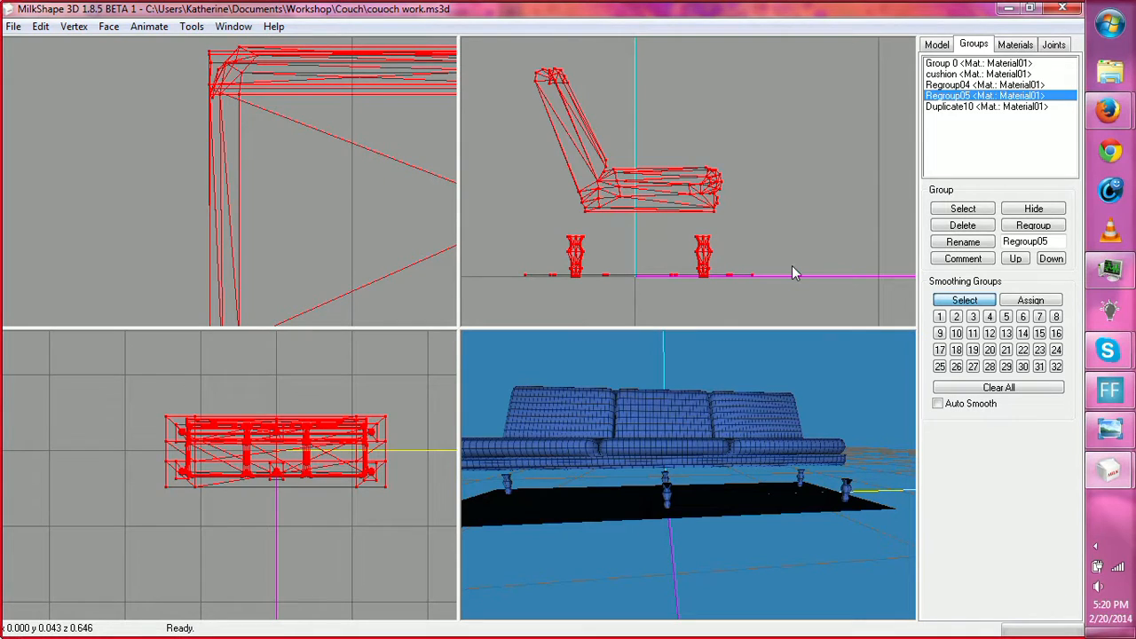
key("ctrl+h")
key("ctrl+z")
Step: Select all of the model's vertices in the side view with vertex selection and hide them
left_click(939, 45)
left_click(945, 288)
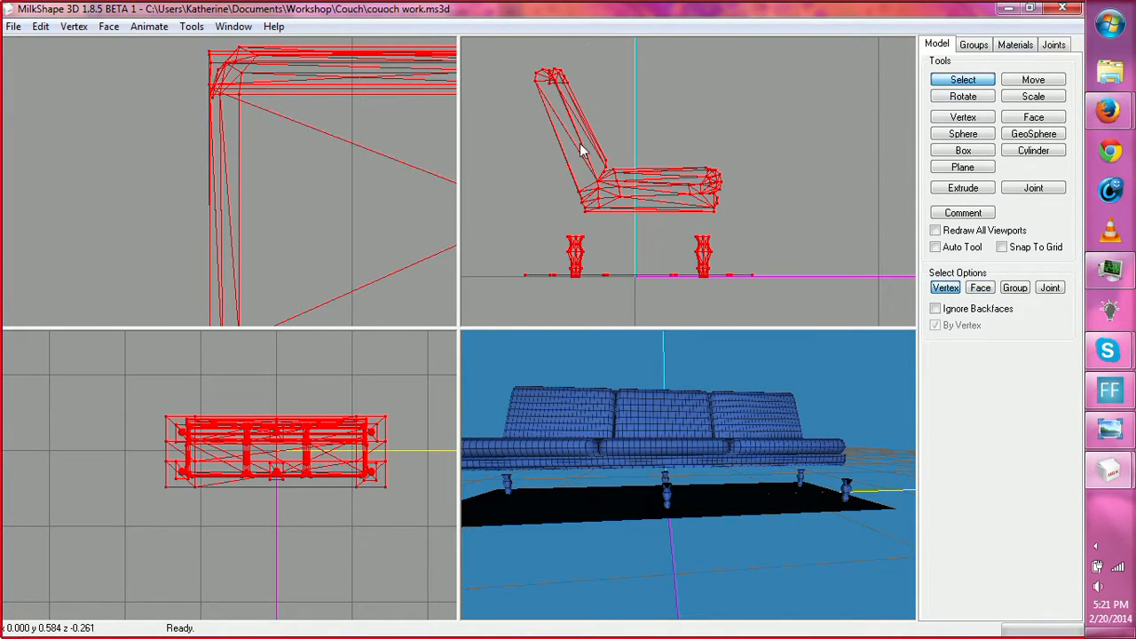
left_click_drag(501, 56, 803, 337)
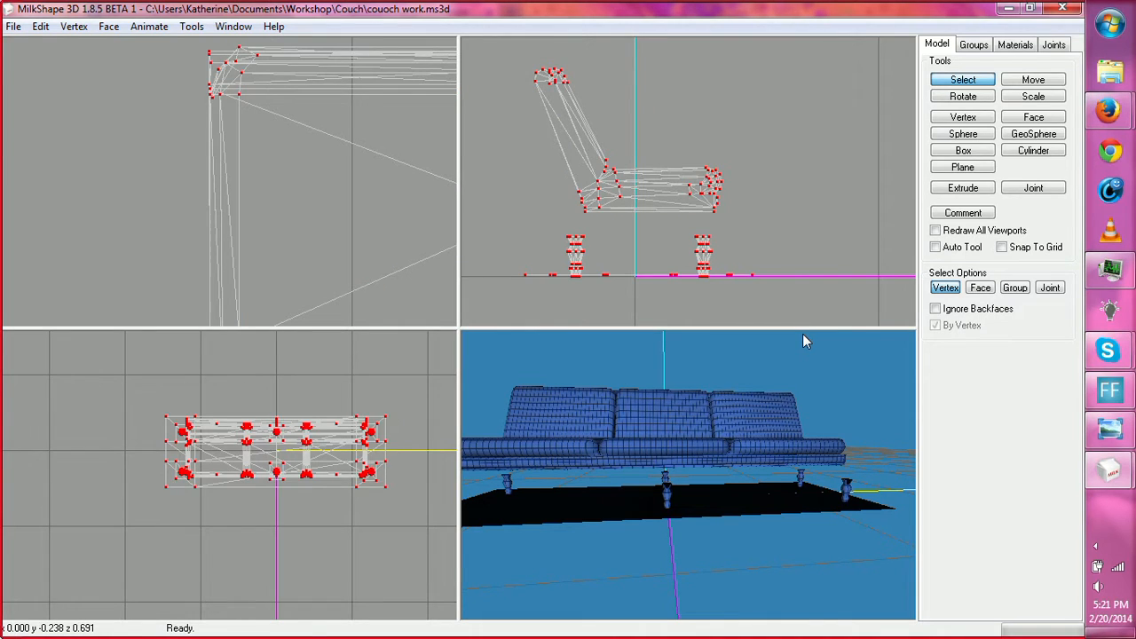
key("ctrl+shift+a")
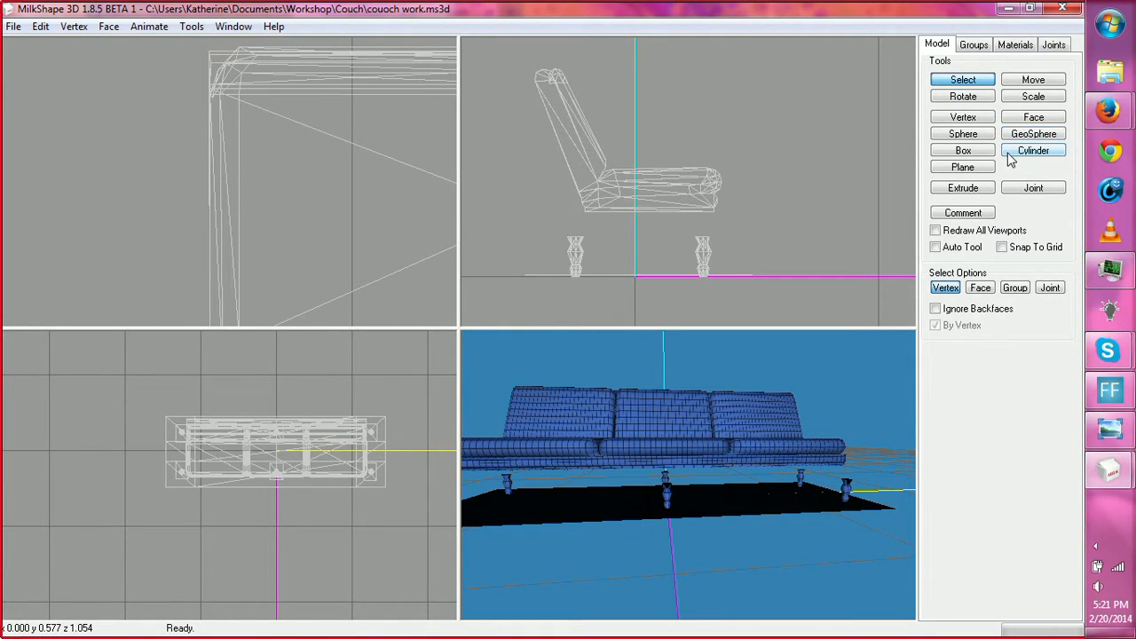
Step: Switch to the side-view reference image in Firefox and the couch photo in Windows Photo Viewer, and examine the shape and placement of the legs
mouse_move(1109, 111)
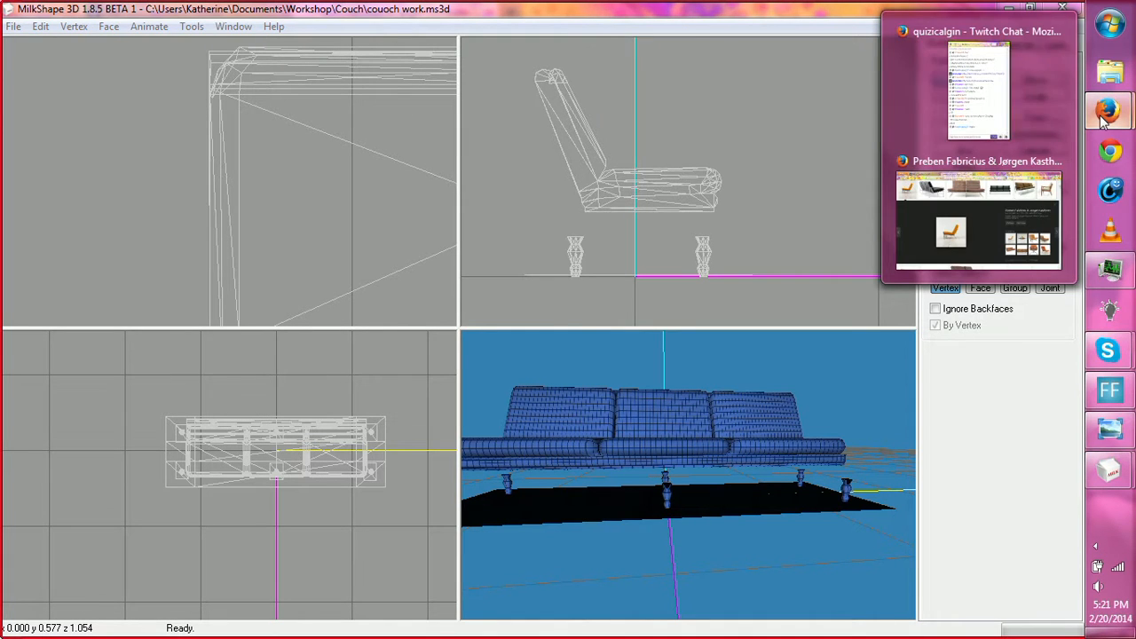
left_click(1013, 258)
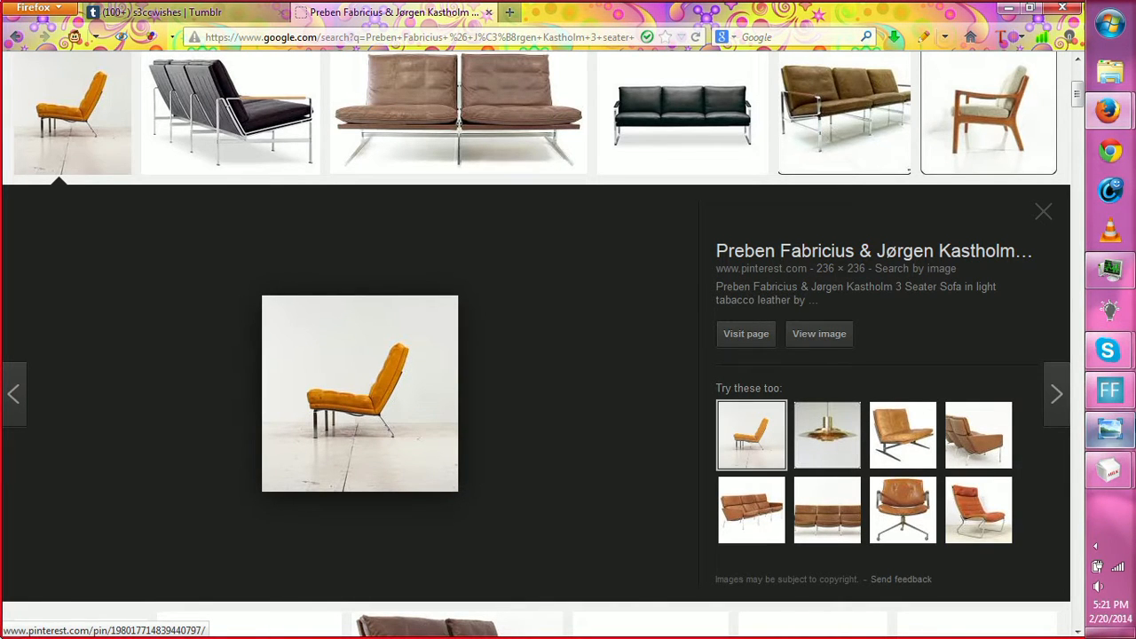
mouse_move(1112, 476)
left_click(1109, 430)
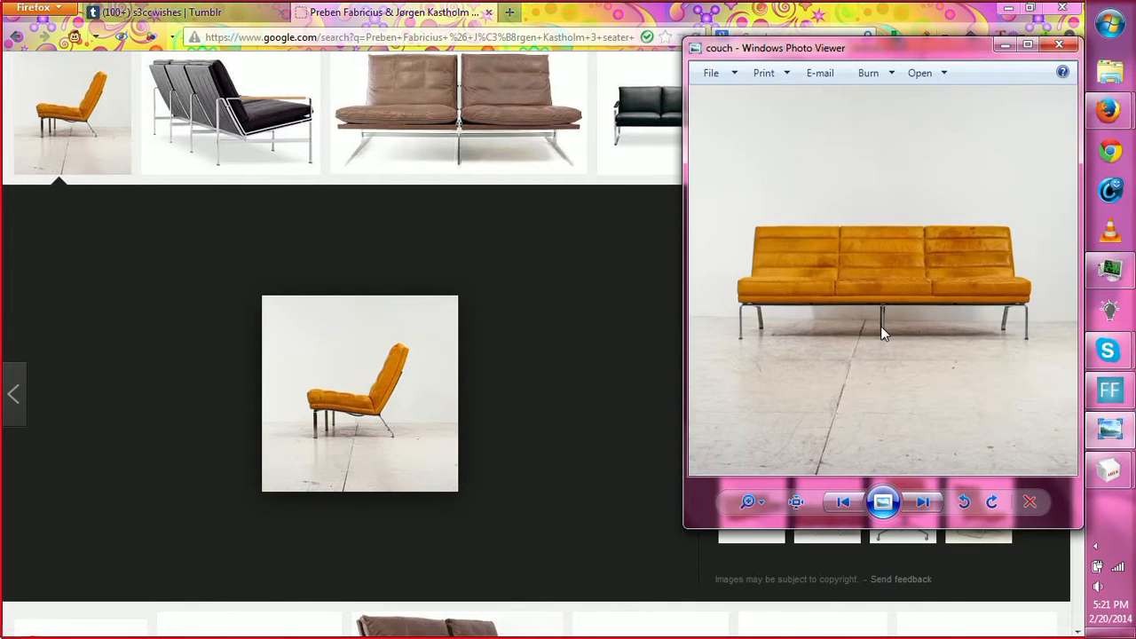
scroll(881, 333, "up", 5)
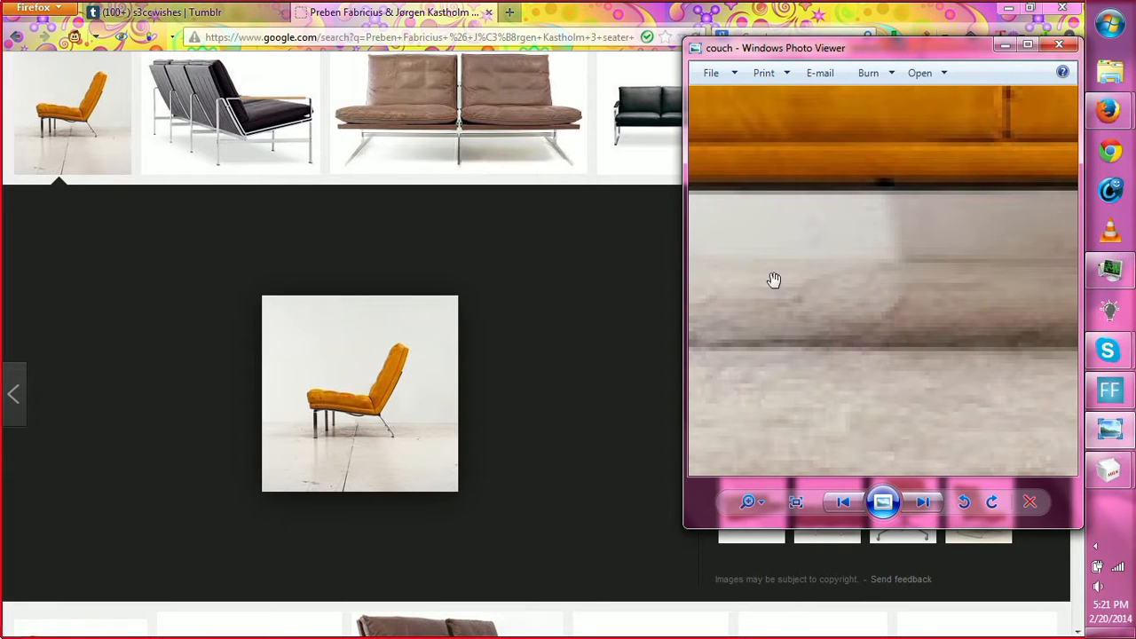
left_click_drag(682, 240, 236, 224)
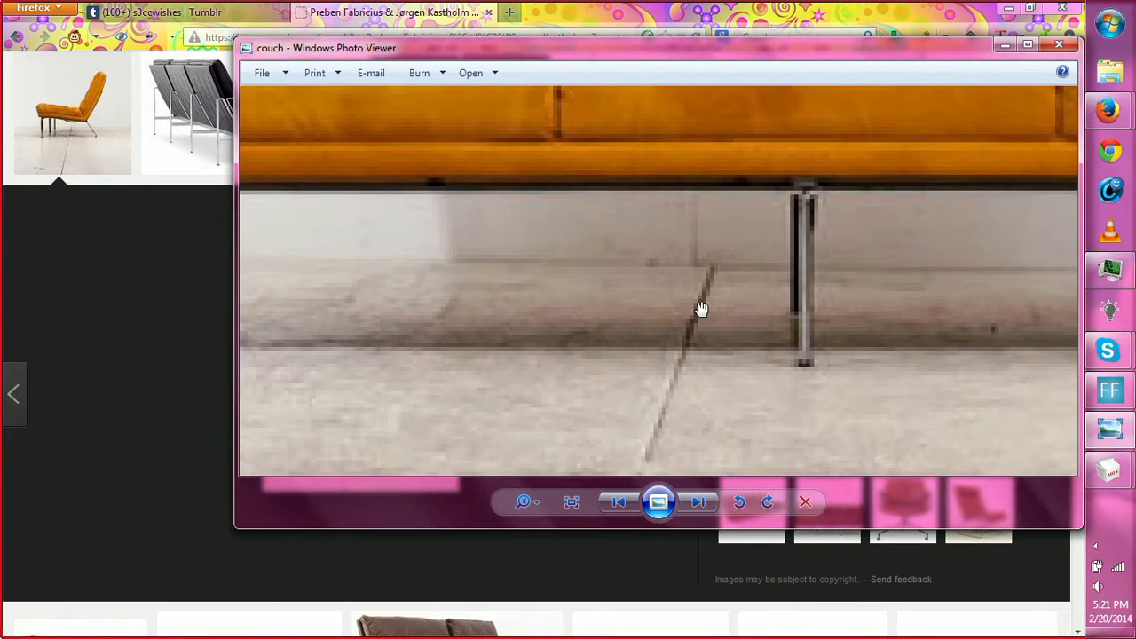
left_click_drag(701, 308, 776, 288)
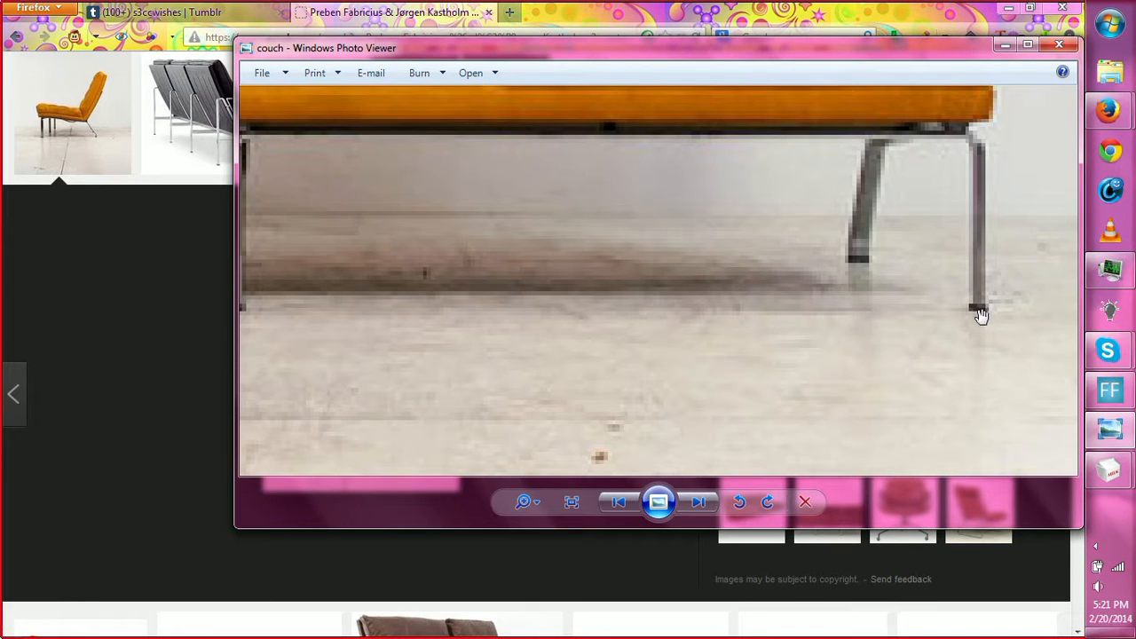
left_click_drag(1000, 161, 829, 338)
scroll(849, 360, "down", 1)
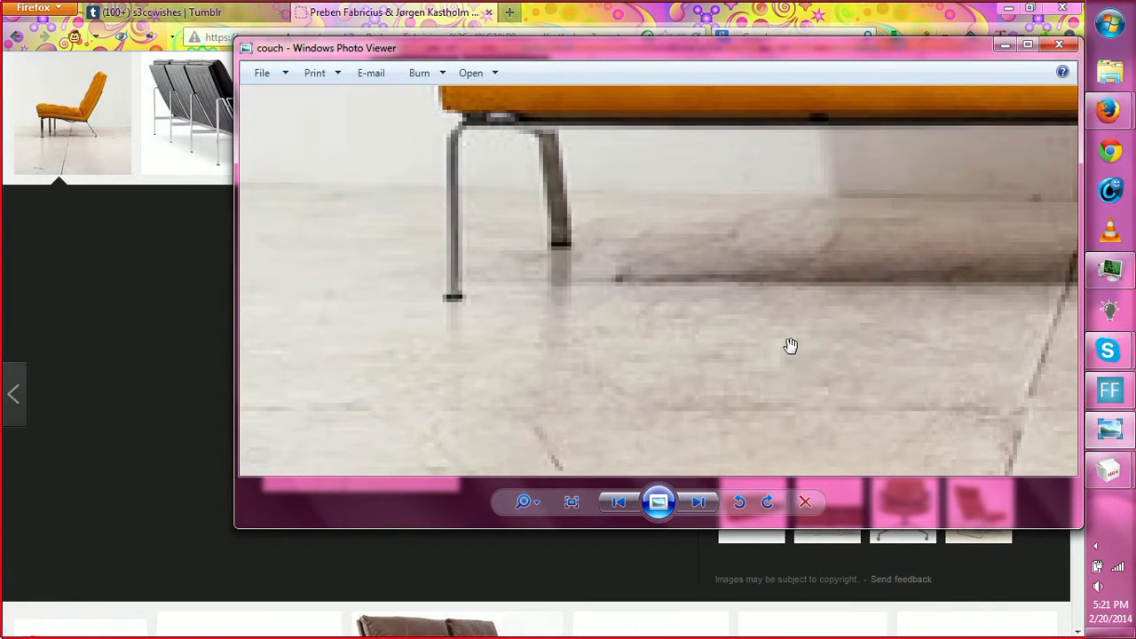
scroll(782, 335, "down", 1)
scroll(777, 340, "down", 3)
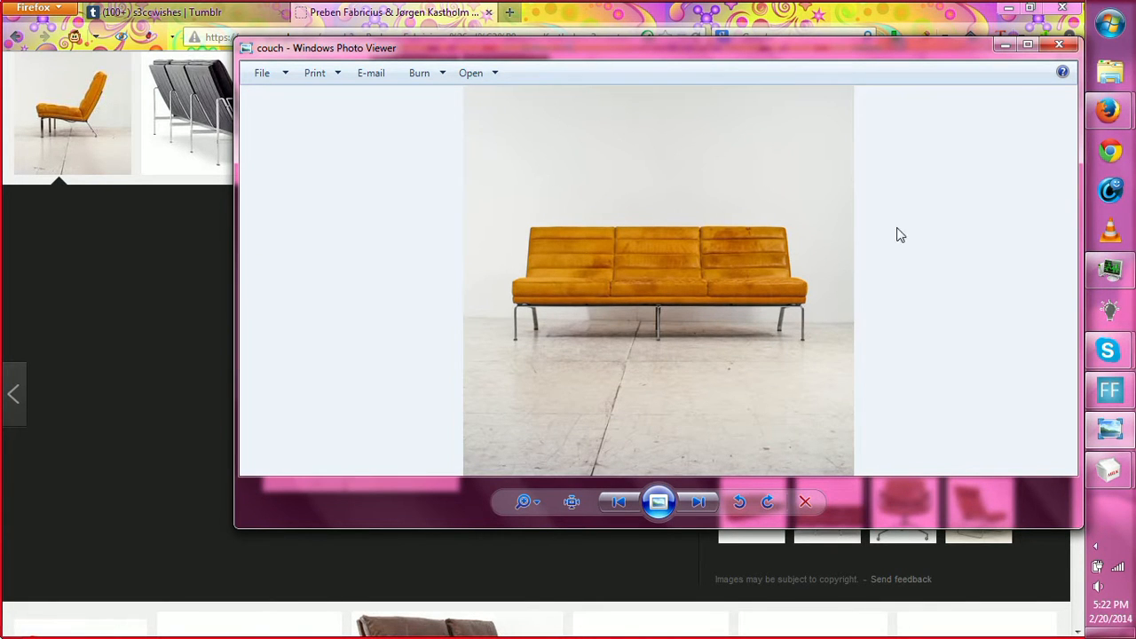
left_click(1003, 44)
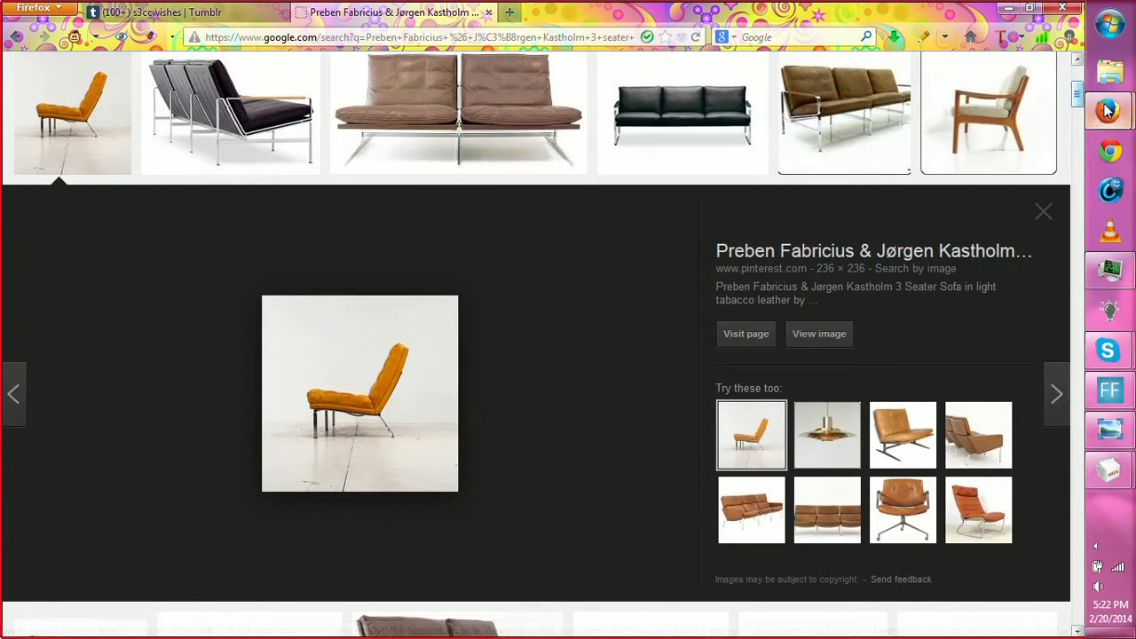
Step: Close the stray Firefox chat pop-up view and switch from the chair reference image back to MilkShape 3D
mouse_move(1107, 110)
left_click(1033, 115)
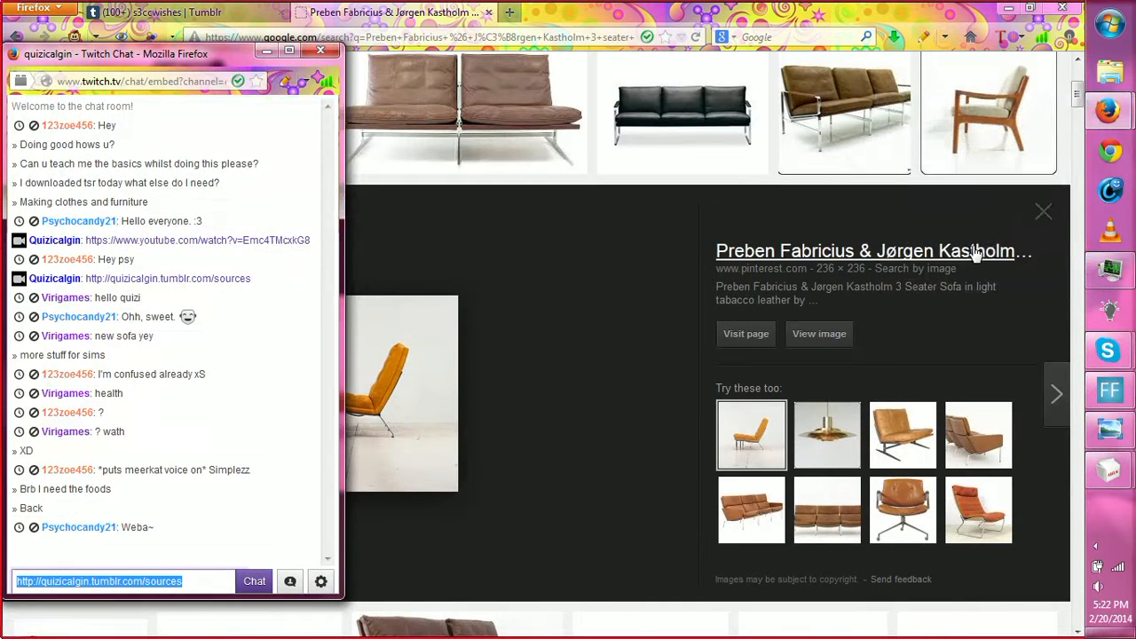
left_click(999, 213)
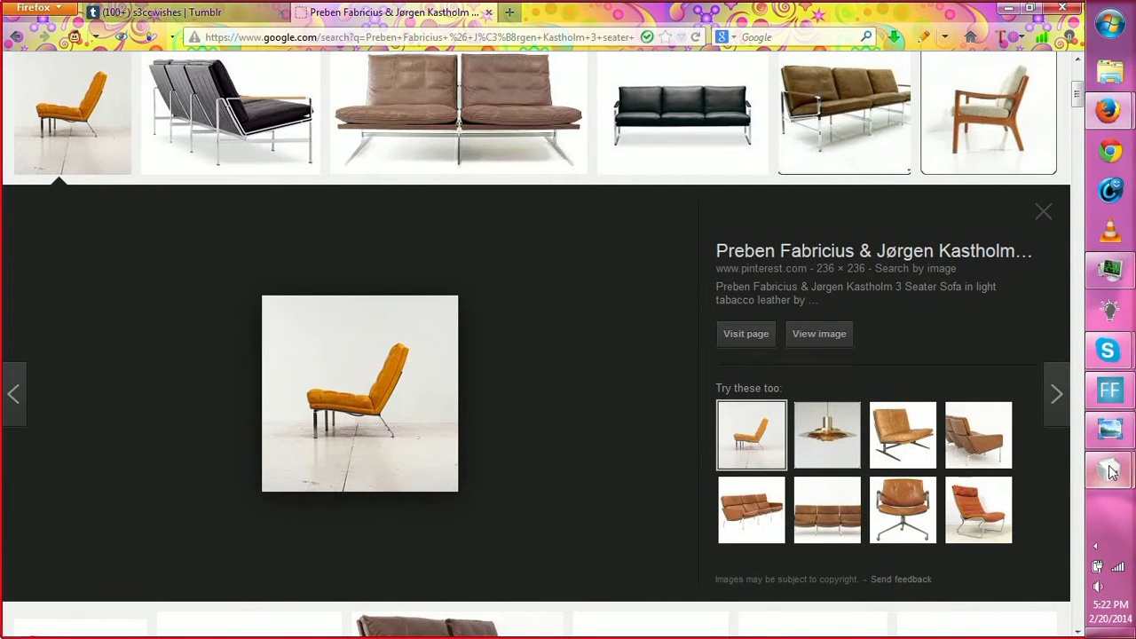
mouse_move(1090, 484)
left_click(972, 409)
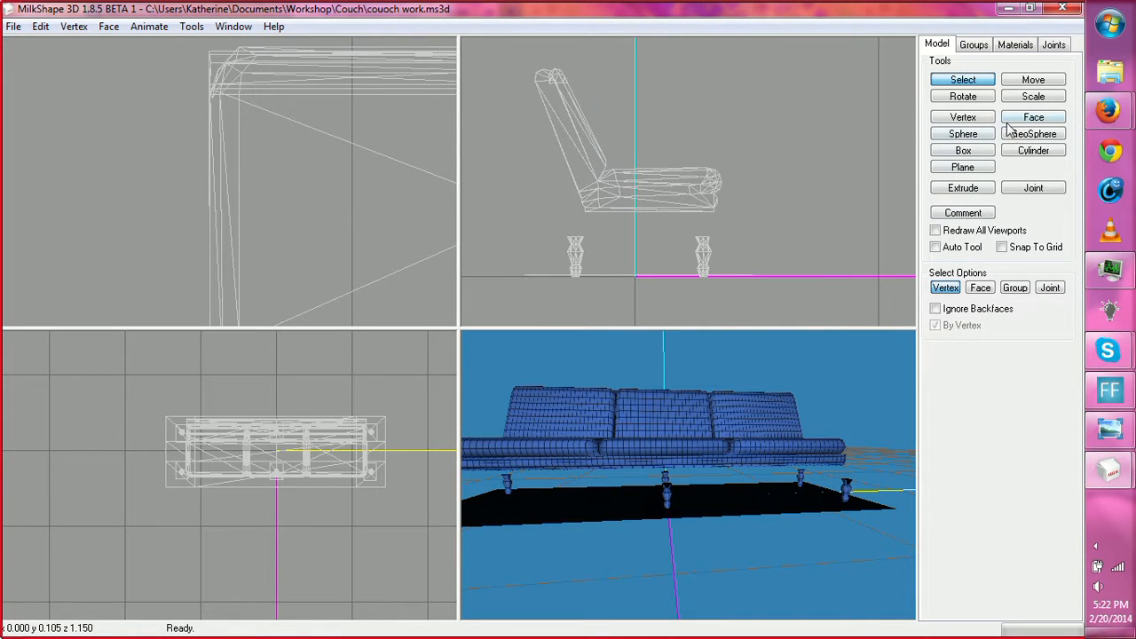
Step: Try a test cylinder with 6 stacks and 12 slices beside the couch in the side view, and delete it
left_click(1028, 152)
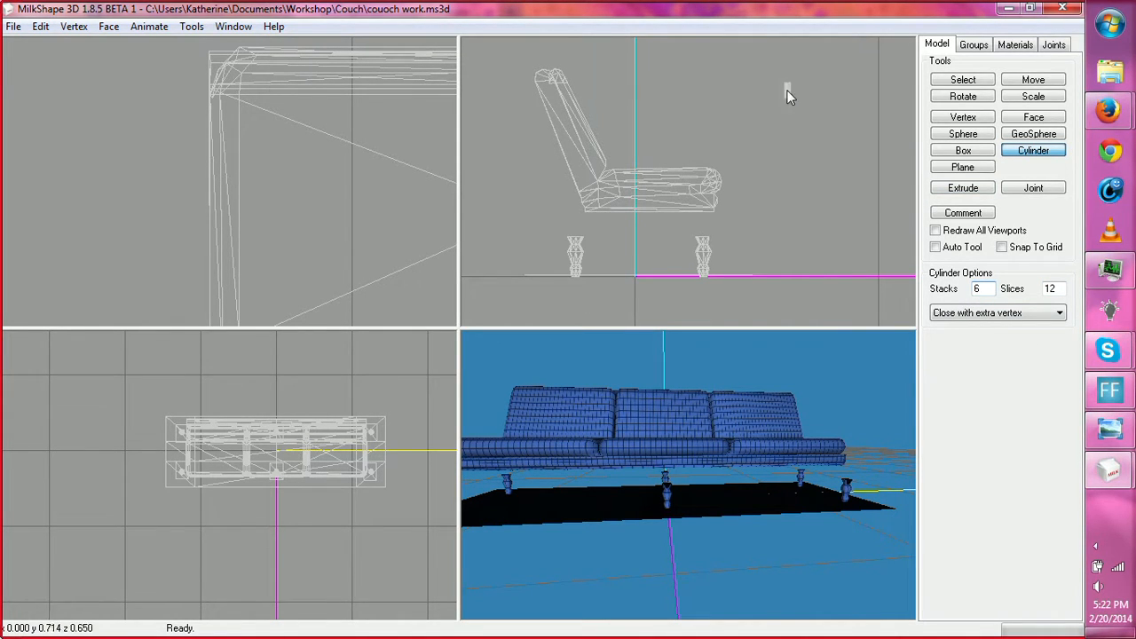
left_click_drag(785, 83, 818, 257)
left_click_drag(725, 390, 791, 413)
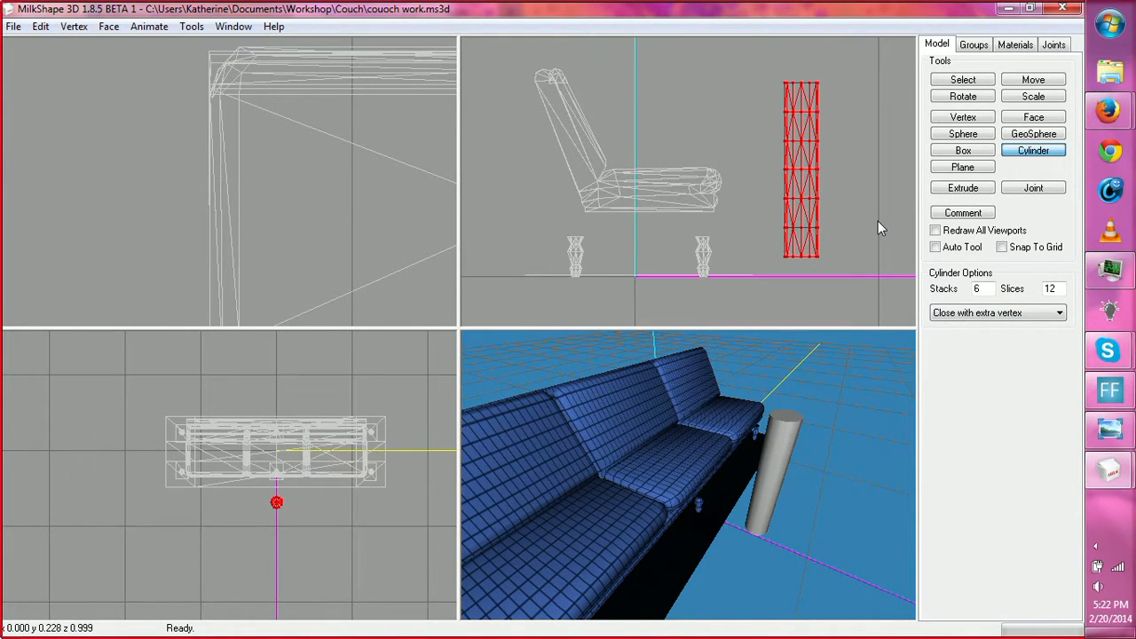
key("Delete")
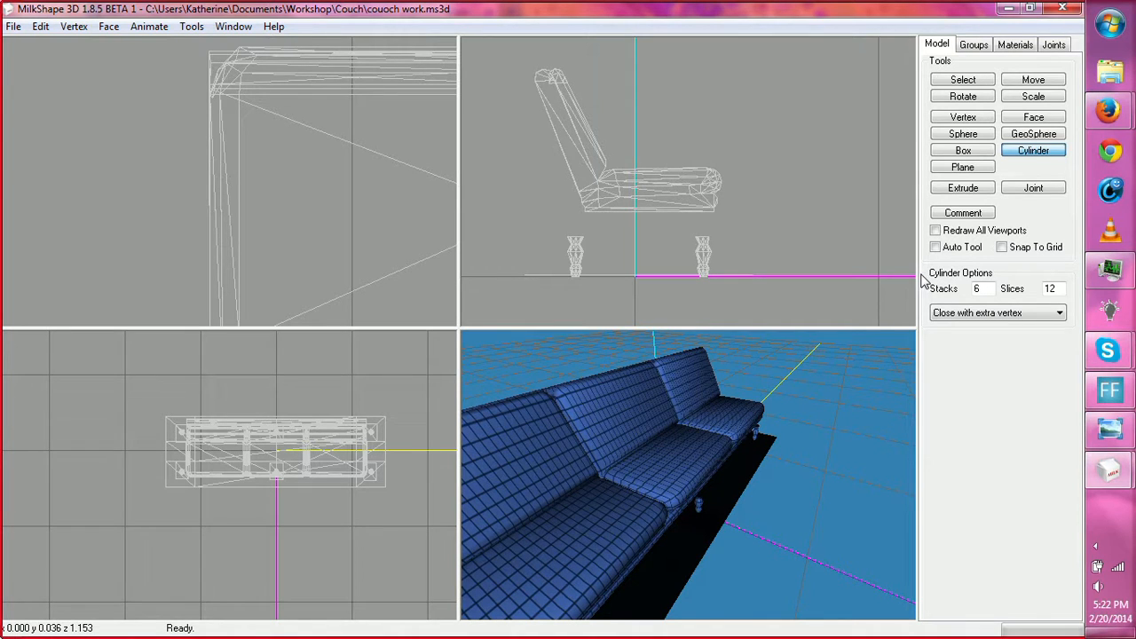
Step: Try a cylinder with 8 slices beside the couch, inspect its roundness in the 3D view, and delete it
double_click(1056, 288)
type("8")
left_click_drag(781, 106, 833, 254)
left_click_drag(812, 487, 830, 518)
key("Delete")
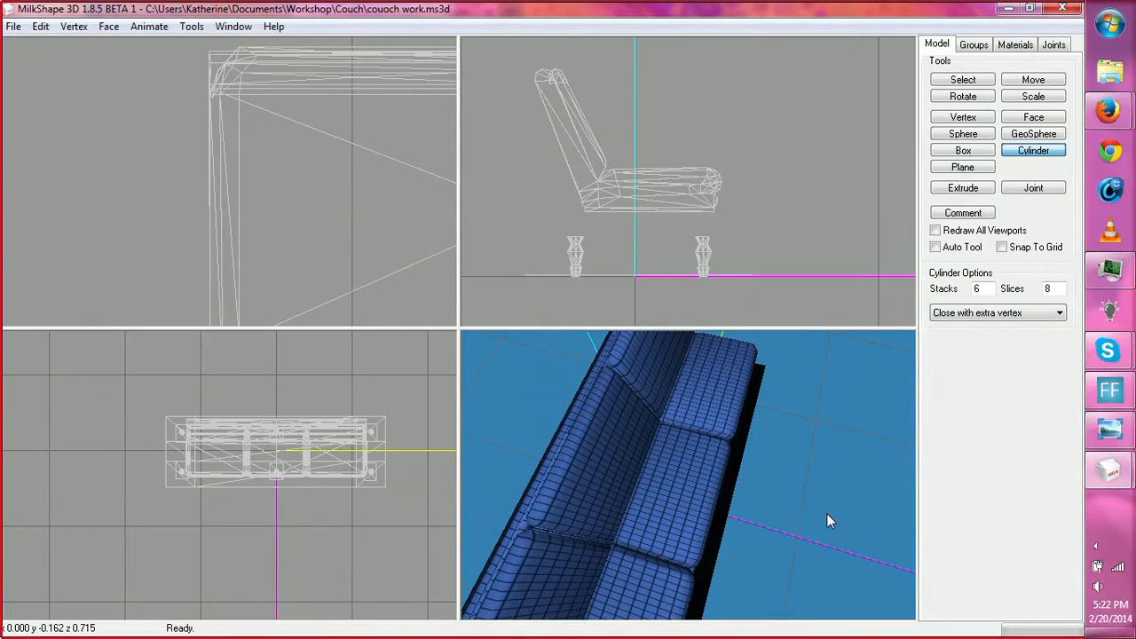
Step: Try a wider cylinder with 6 slices beside the couch, check it in the 3D view, and delete it
left_click_drag(806, 444, 680, 431)
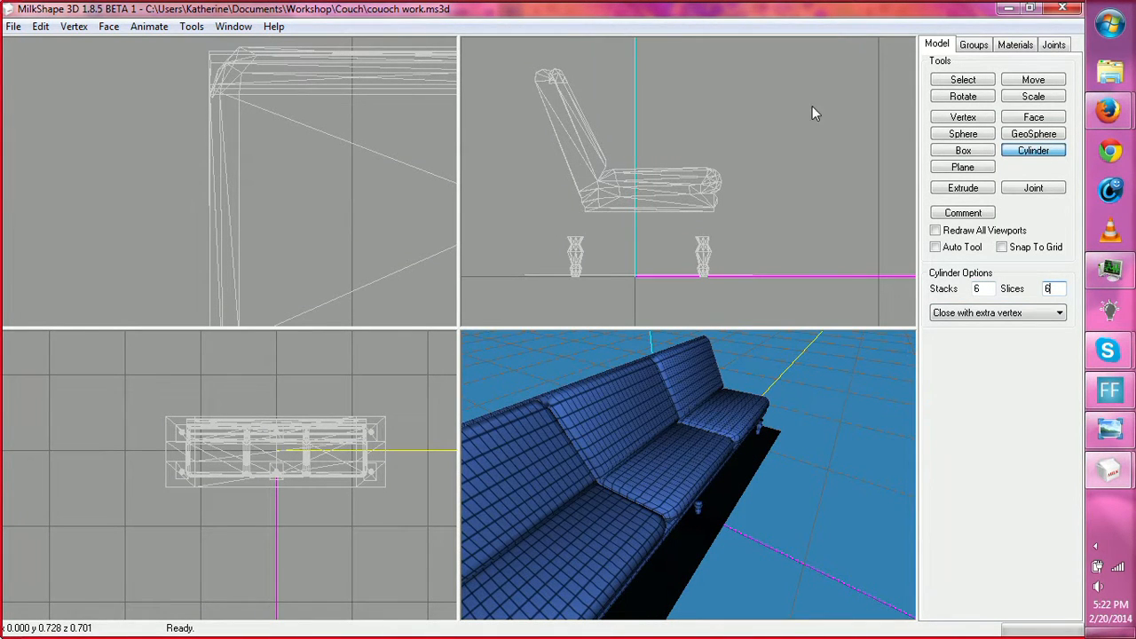
left_click_drag(805, 90, 857, 265)
left_click_drag(829, 390, 772, 480)
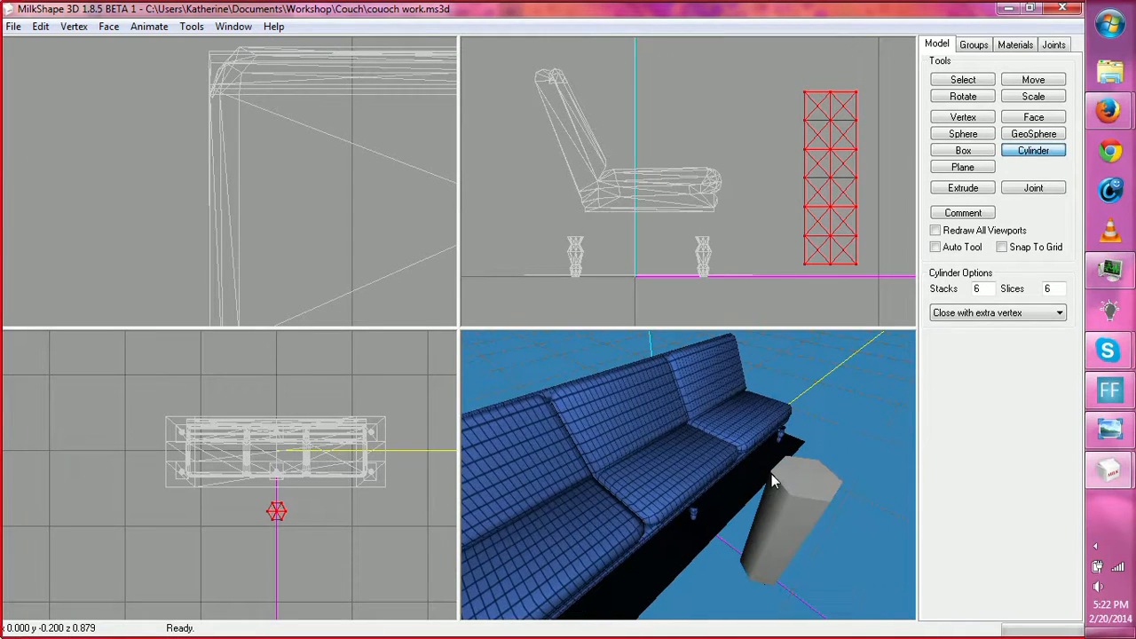
key("Delete")
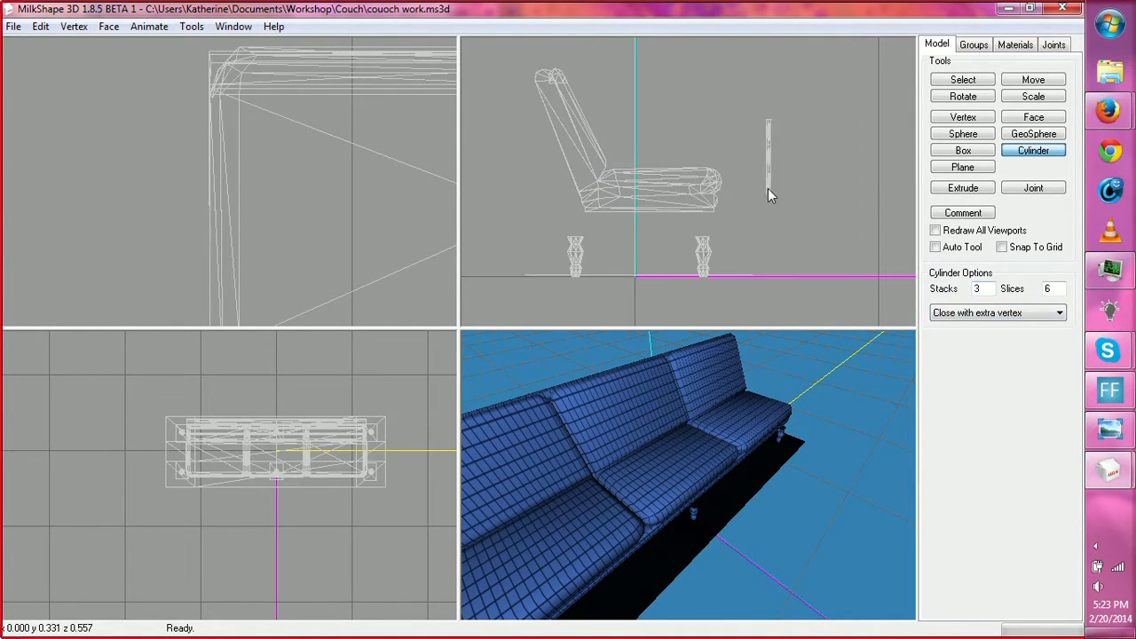
Step: Draw a thin upright cylinder with 3 stacks and 6 slices in front of the couch in the side view, and select its vertices
left_click_drag(767, 188, 782, 255)
left_click_drag(772, 480, 713, 481)
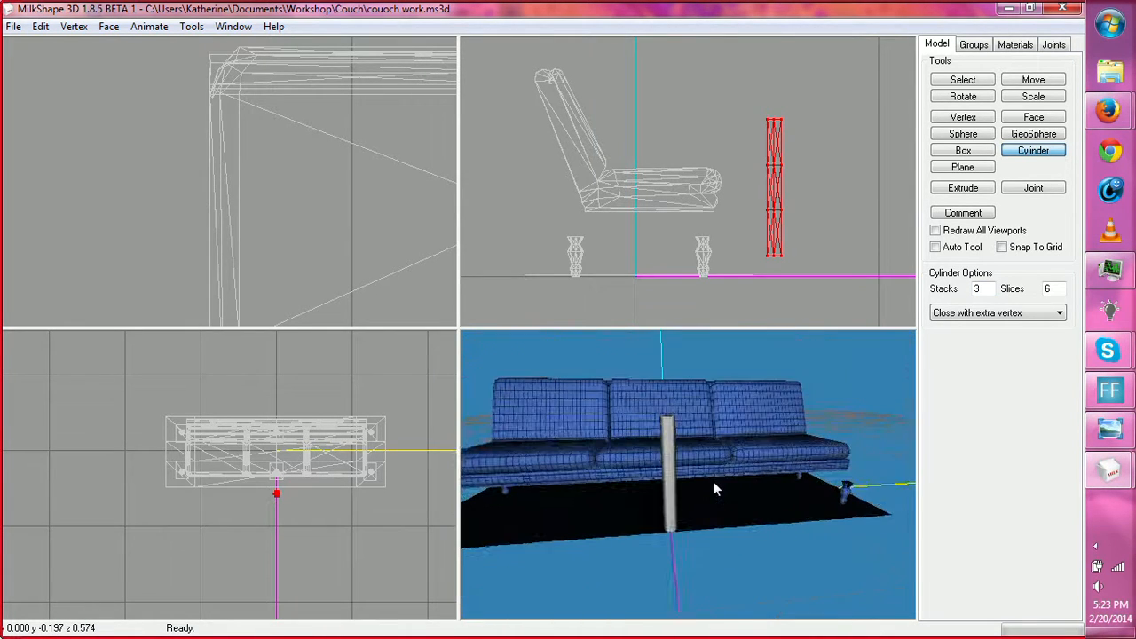
left_click(959, 81)
left_click_drag(746, 57, 804, 271)
Step: Set the X, Y and Z scale factors to .95 about the centre of mass, with scaling enabled for Y and Z
left_click(1026, 99)
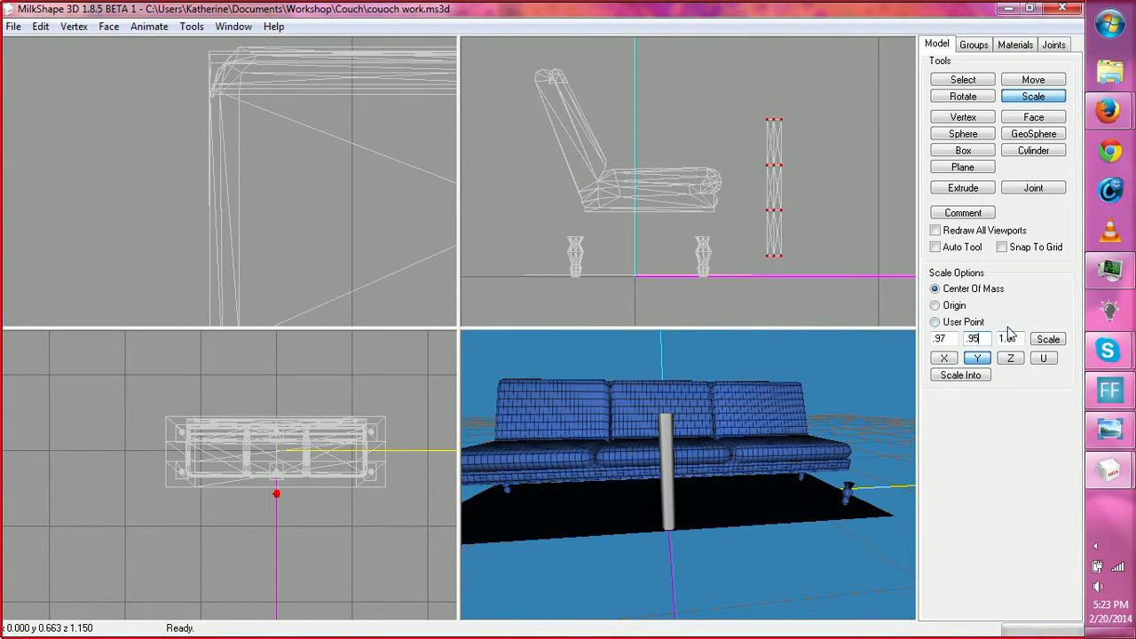
key("Tab")
type(".95")
key("Tab")
type(".95")
left_click(1010, 358)
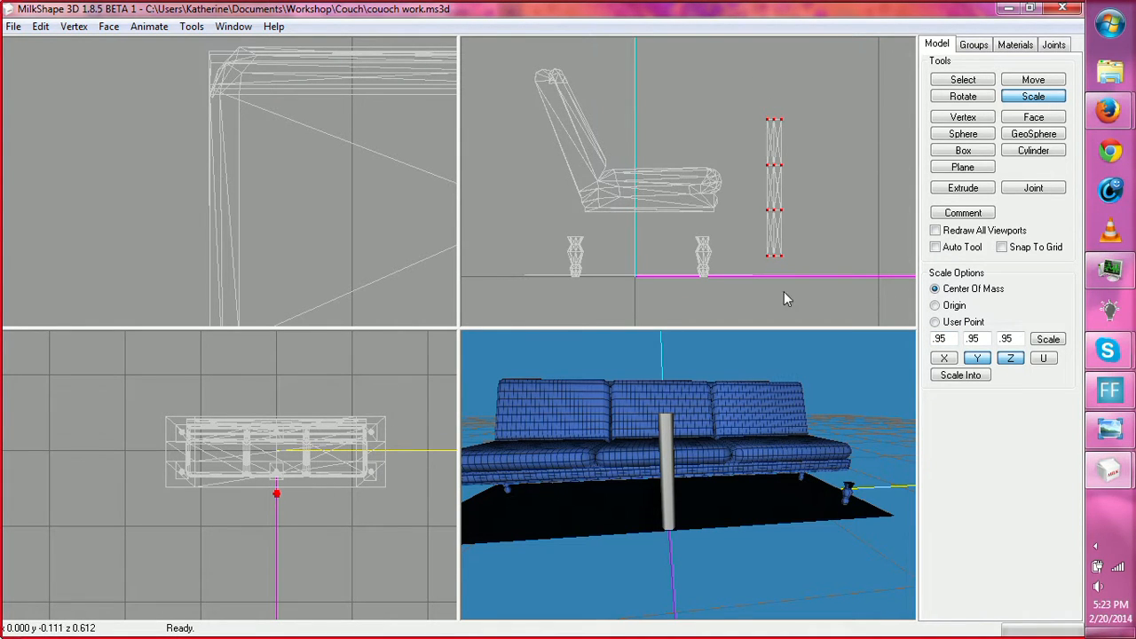
Step: Try shrinking the cylinder in Y and Z by .95 five times, and undo the scaling
left_click(1047, 340)
left_click(1047, 340)
left_click(1047, 340)
left_click(1047, 340)
left_click(1047, 340)
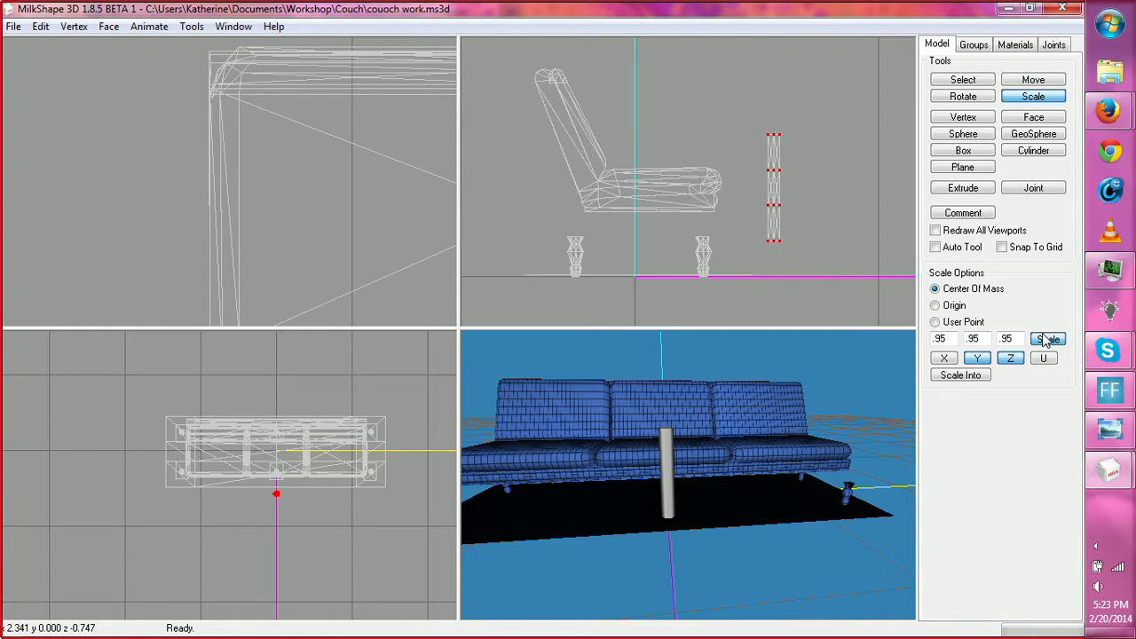
key("ctrl+z")
key("ctrl+z")
key("ctrl+z")
key("ctrl+z")
key("ctrl+z")
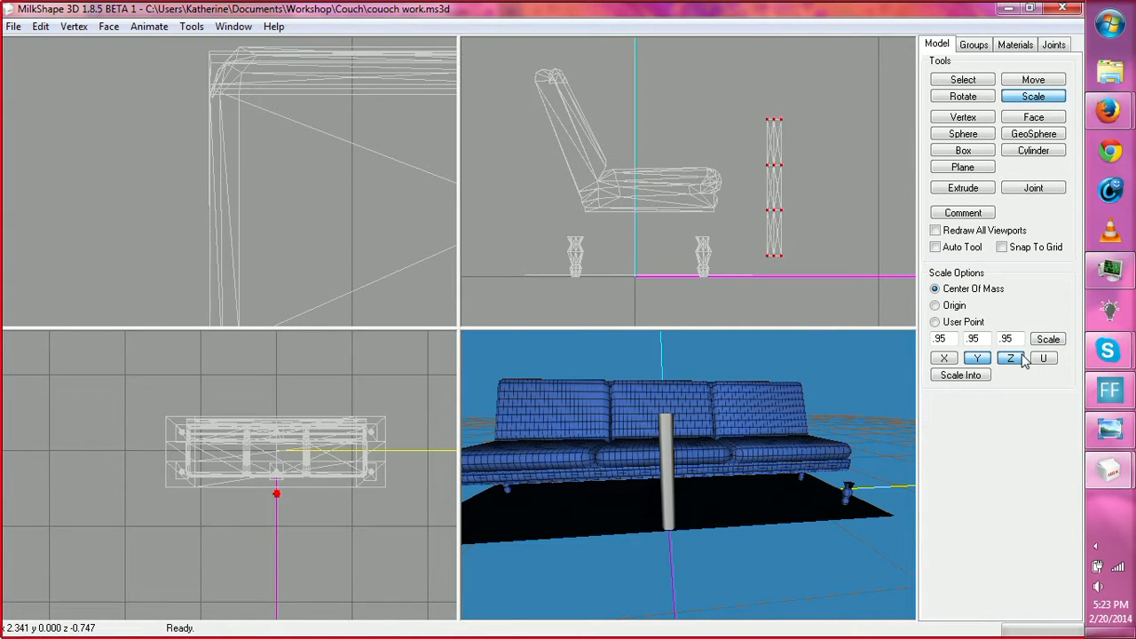
key("ctrl+y")
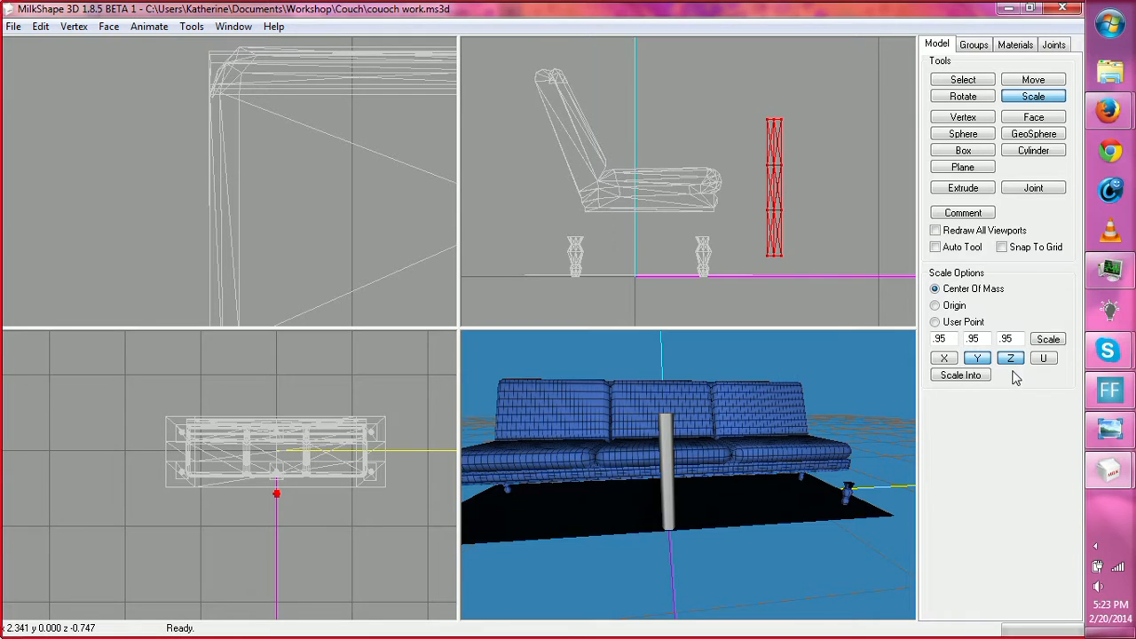
Step: Shorten the cylinder by scaling it only in Y by .95 seven times
left_click(1048, 341)
left_click(1048, 341)
left_click(1048, 341)
left_click(1048, 341)
left_click(1049, 341)
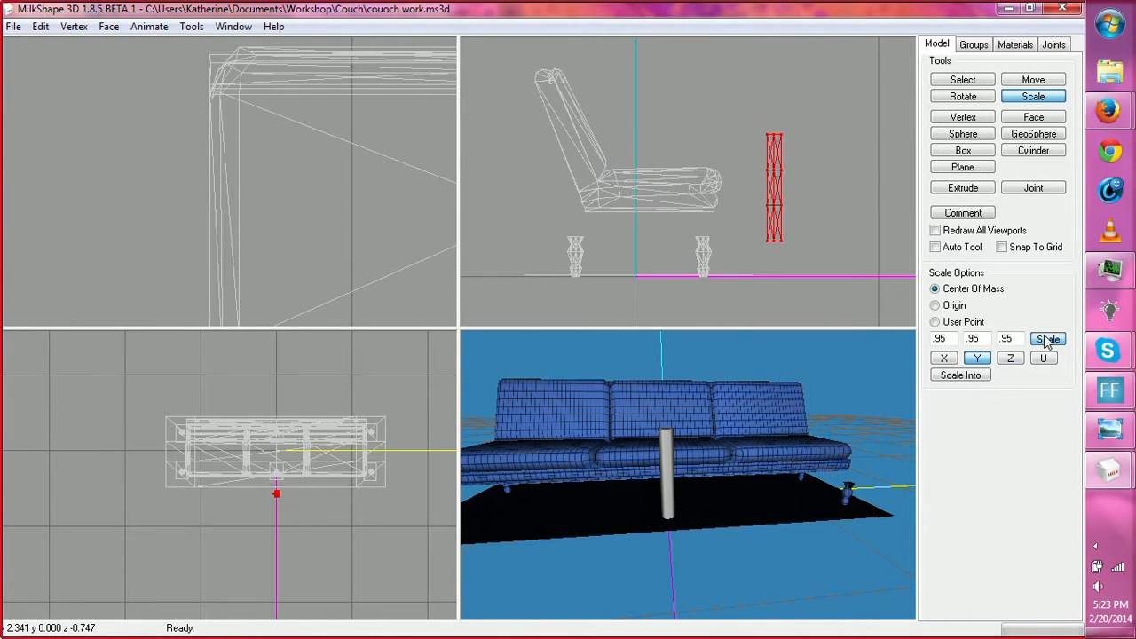
left_click(1048, 341)
left_click(1048, 341)
Step: Move the cylinder under the front edge of the seat over the old front leg, and check its ends against the seat and floor
left_click(1029, 81)
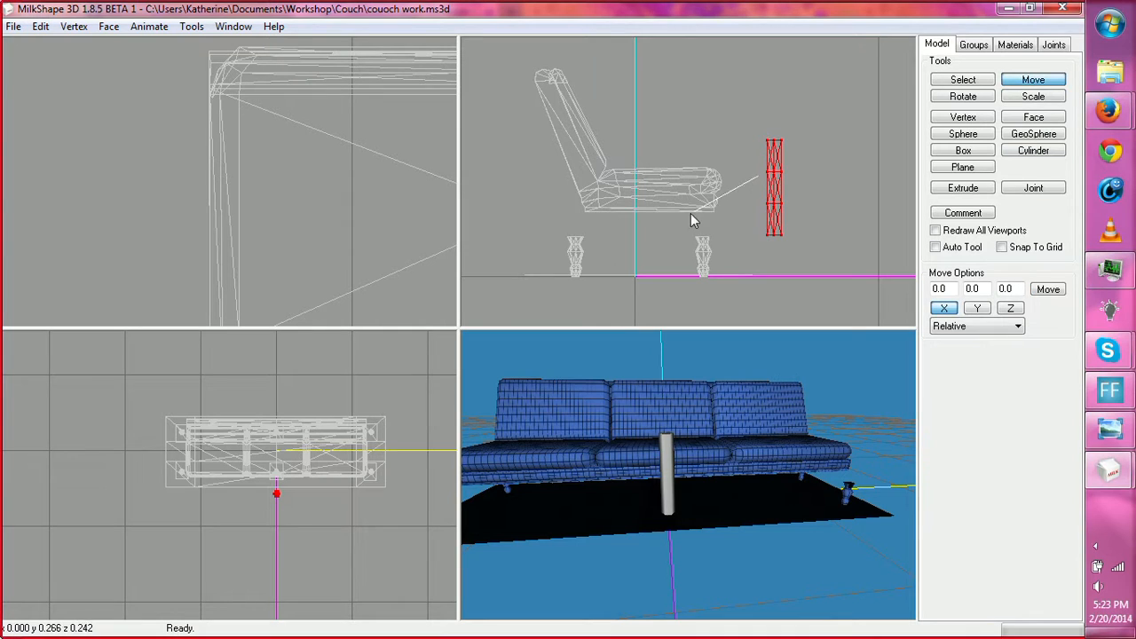
left_click(1009, 308)
left_click(977, 308)
left_click_drag(762, 176, 689, 219)
scroll(749, 294, "up", 5)
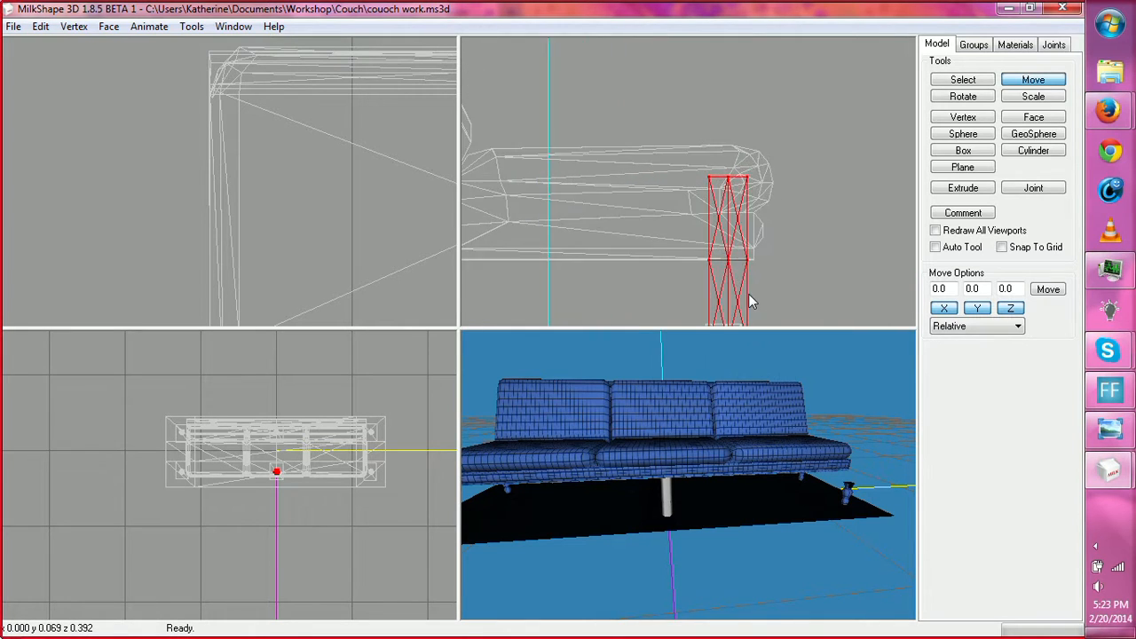
scroll(751, 304, "up", 3)
scroll(700, 56, "up", 3)
scroll(733, 111, "up", 2)
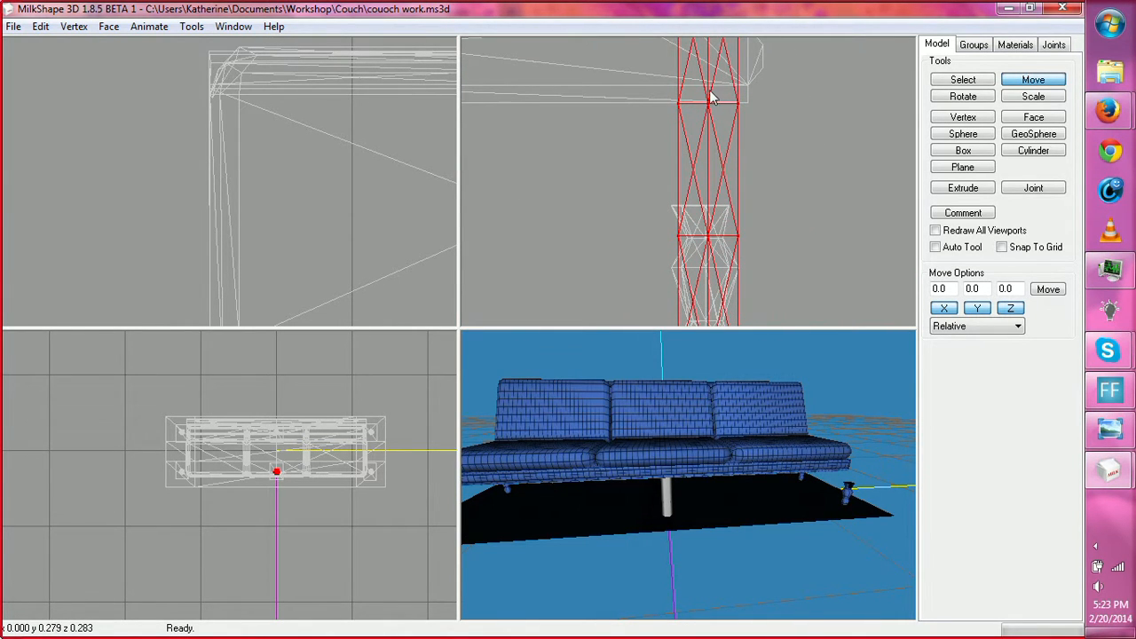
left_click_drag(727, 212, 703, 55, "ctrl")
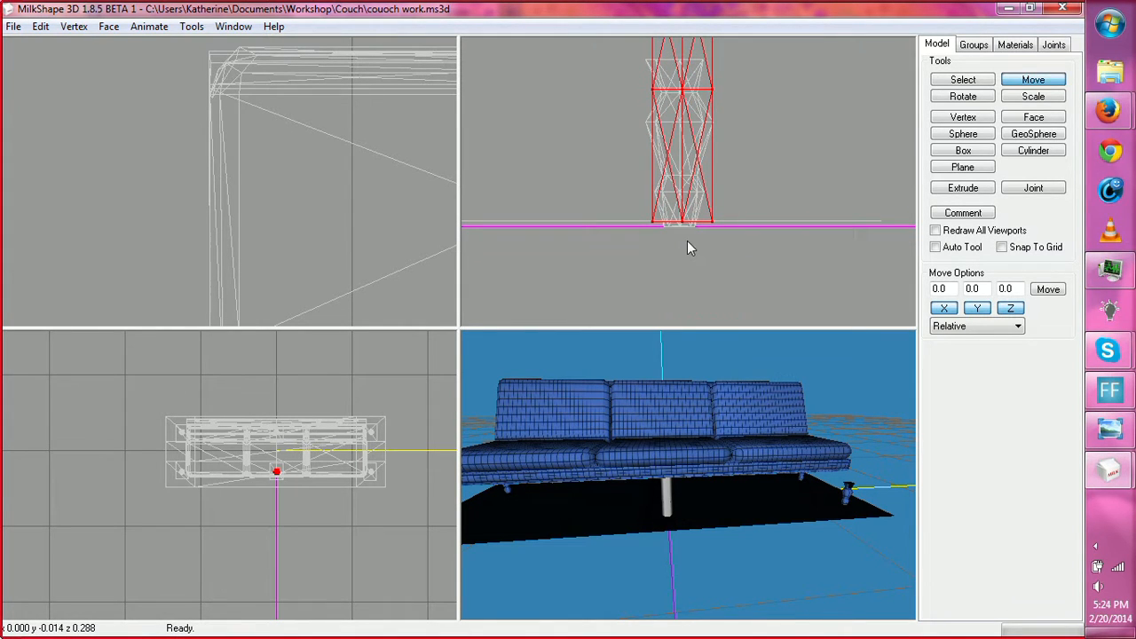
left_click_drag(687, 240, 668, 413)
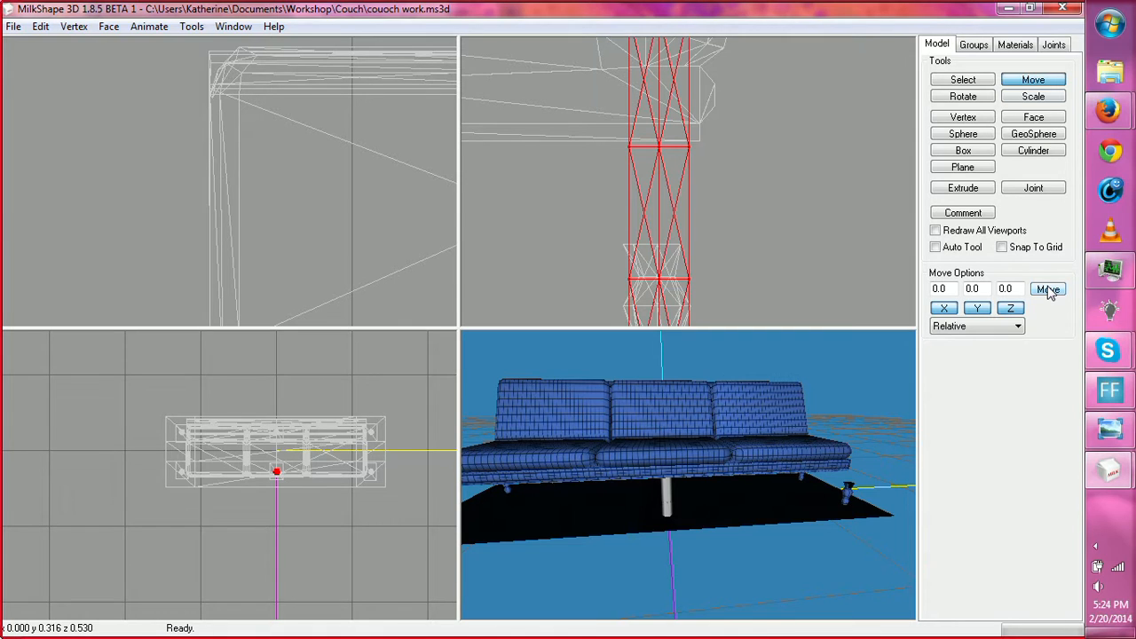
Step: Shorten the new leg cylinder further by scaling it in Y by .95 seven more times
left_click(1034, 95)
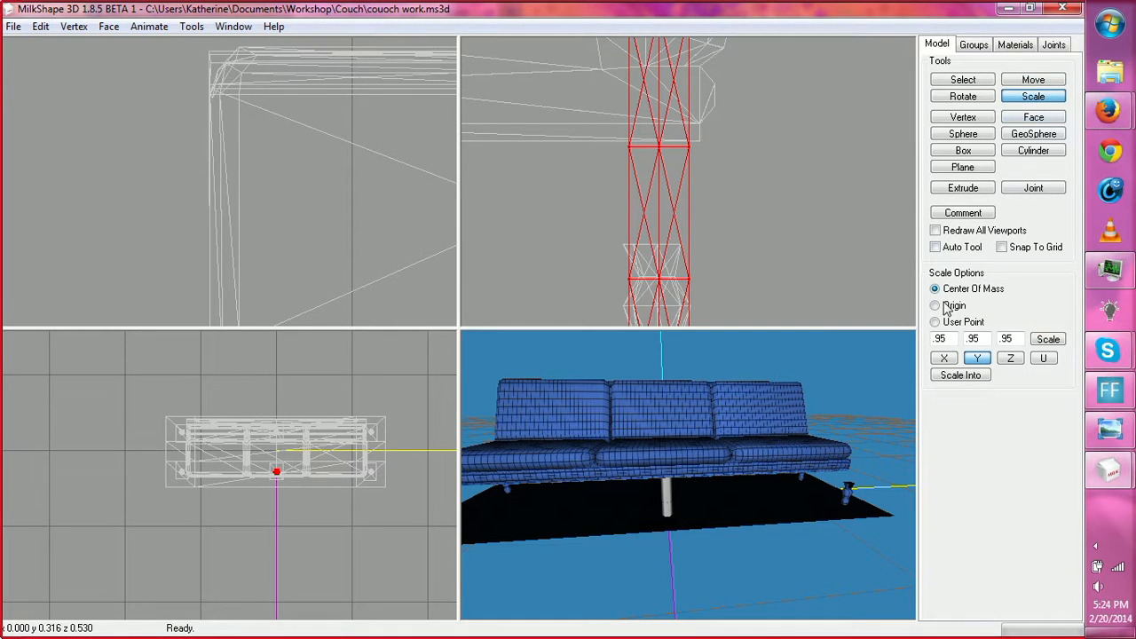
left_click(1044, 344)
left_click(1043, 344)
left_click(1044, 345)
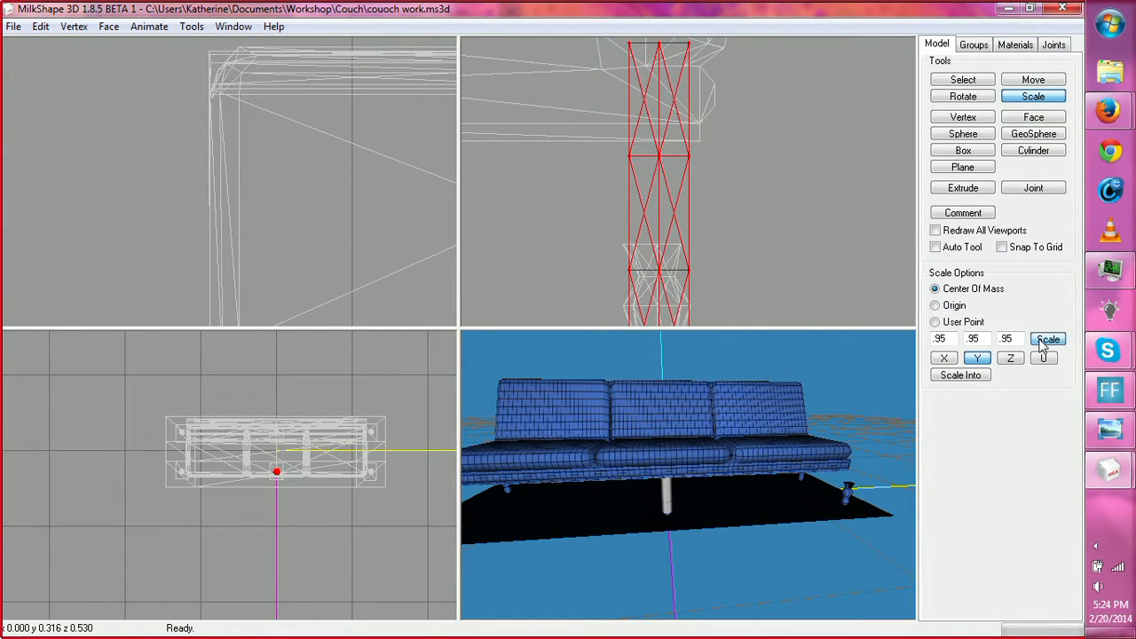
left_click(1044, 344)
left_click(1044, 344)
left_click(1043, 344)
left_click(1040, 340)
Step: Move the shortened cylinder down so it spans from the underside of the seat to the floor
left_click_drag(807, 264, 795, 204, "ctrl")
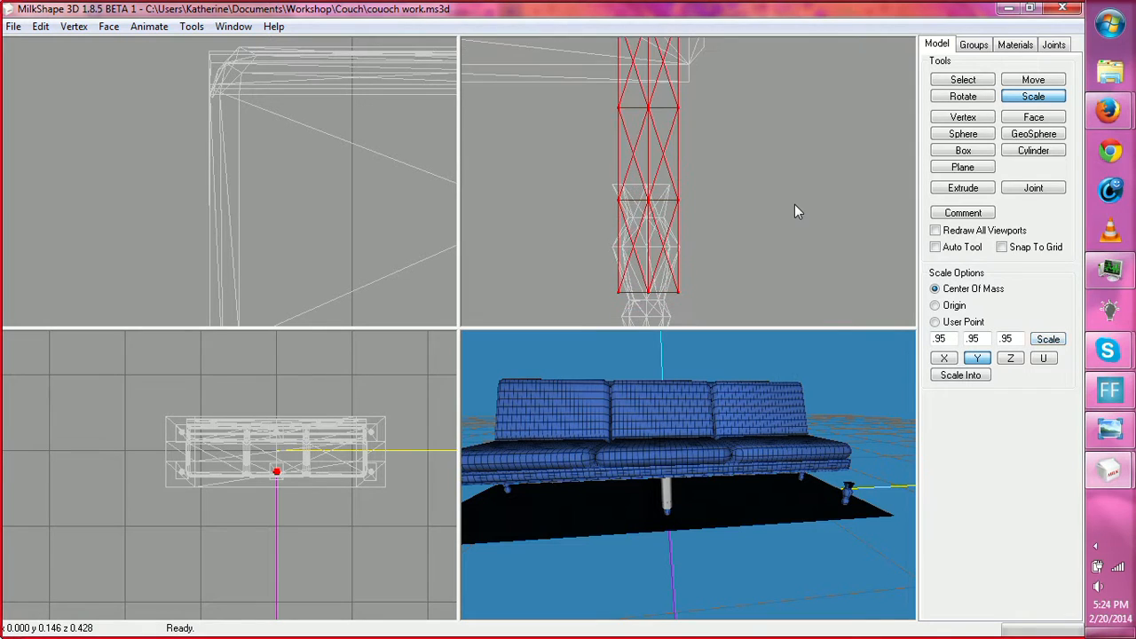
scroll(794, 204, "down", 3)
scroll(795, 211, "down", 3)
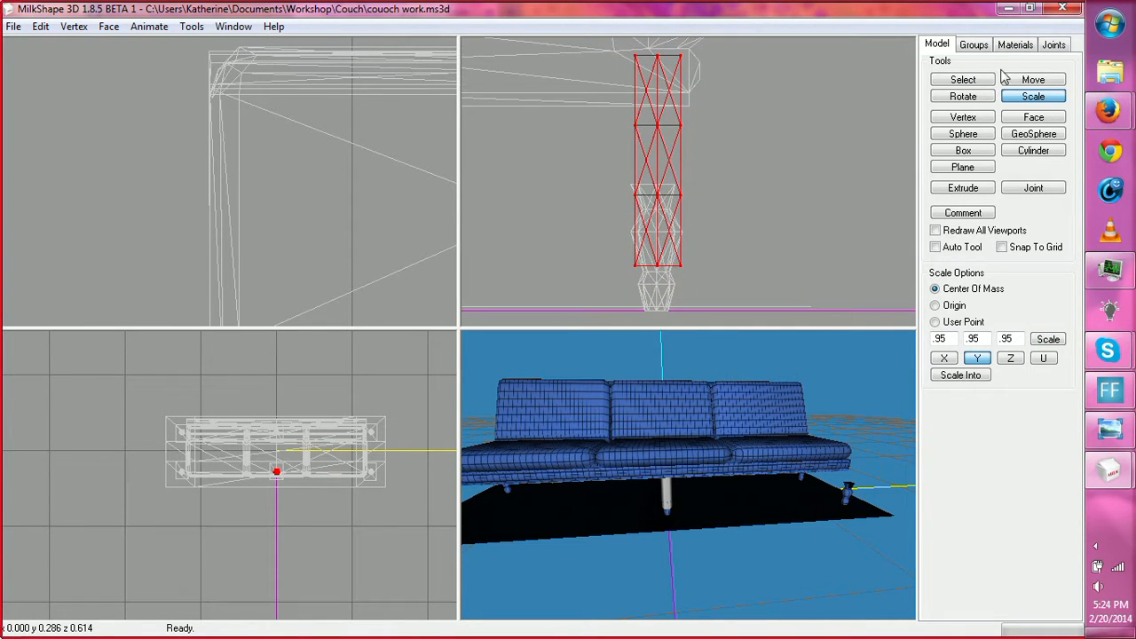
left_click(1033, 79)
left_click_drag(652, 146, 676, 179)
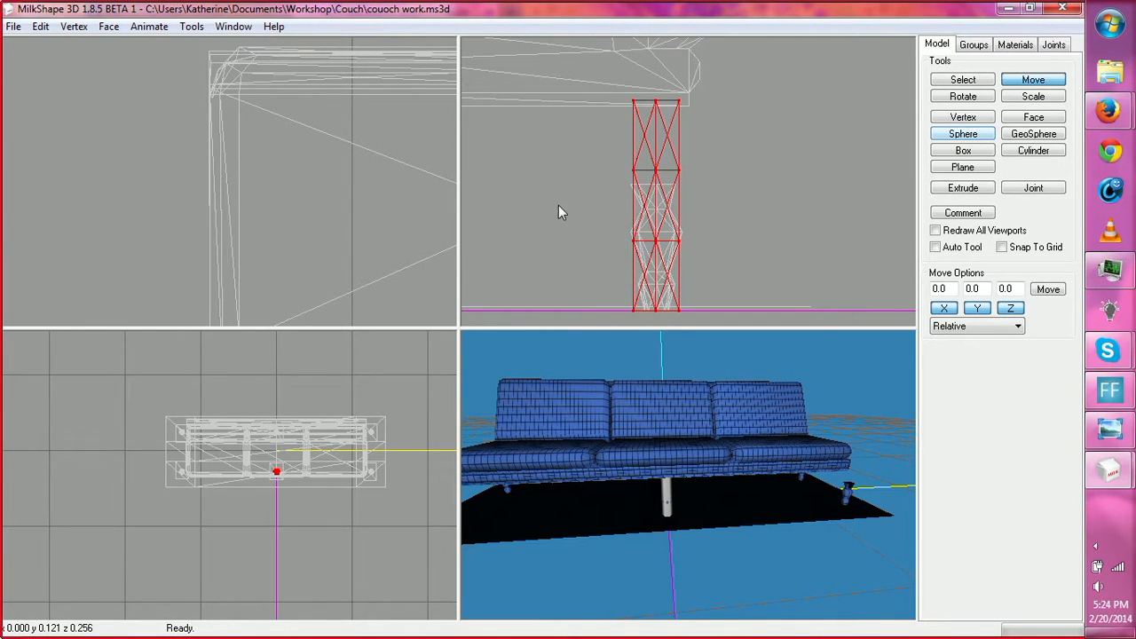
Step: Thin the leg cylinder by repeatedly scaling it by .95 in X and Z only, until it is a slender rod
left_click(1039, 97)
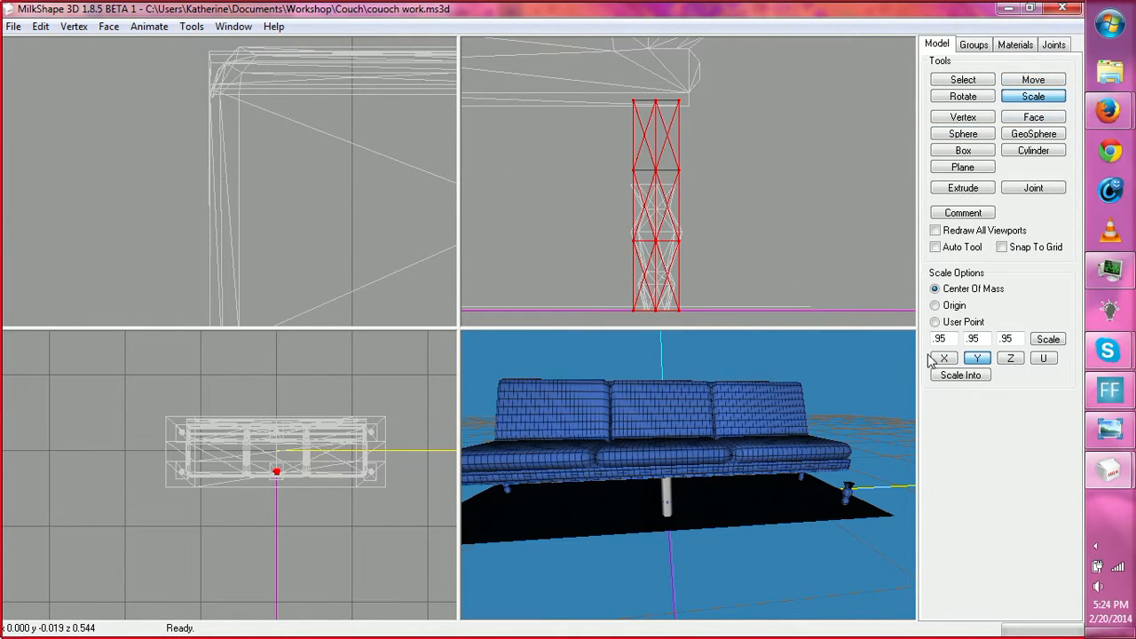
left_click_drag(686, 499, 644, 494)
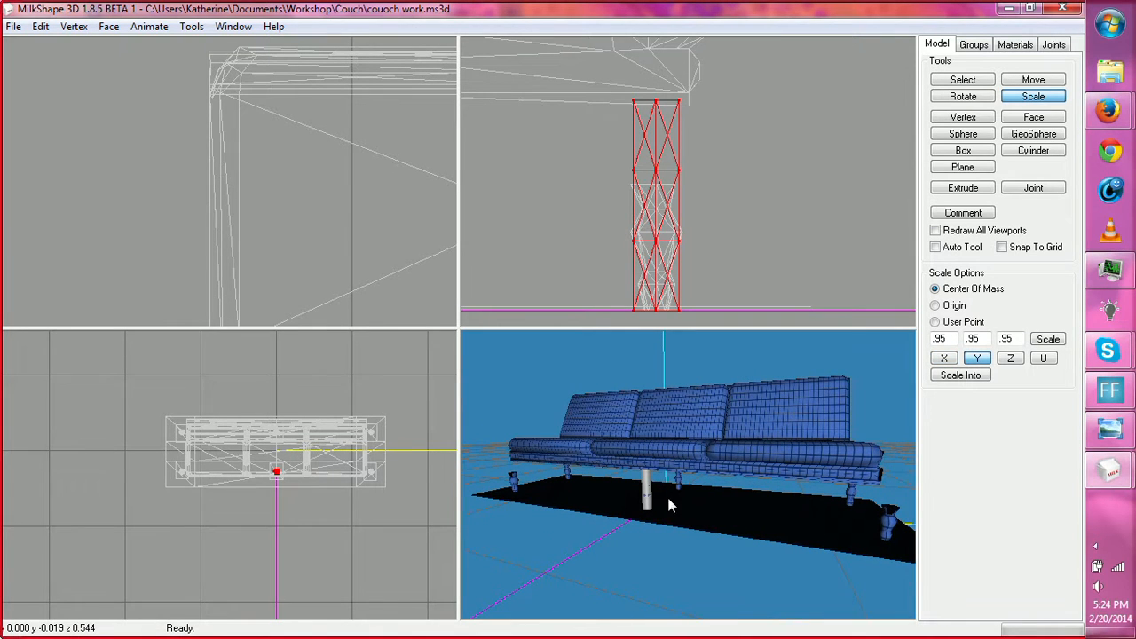
left_click(944, 358)
left_click(976, 359)
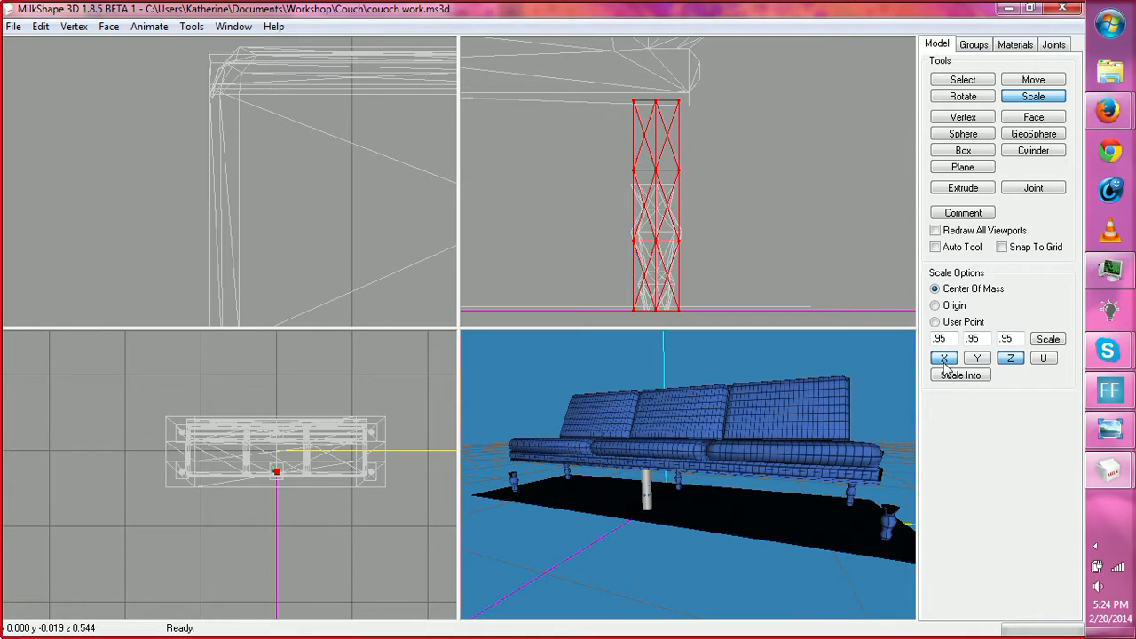
left_click(1048, 340)
left_click(1047, 339)
left_click(1048, 339)
left_click(1047, 339)
left_click(1047, 339)
left_click(1048, 339)
left_click(1047, 339)
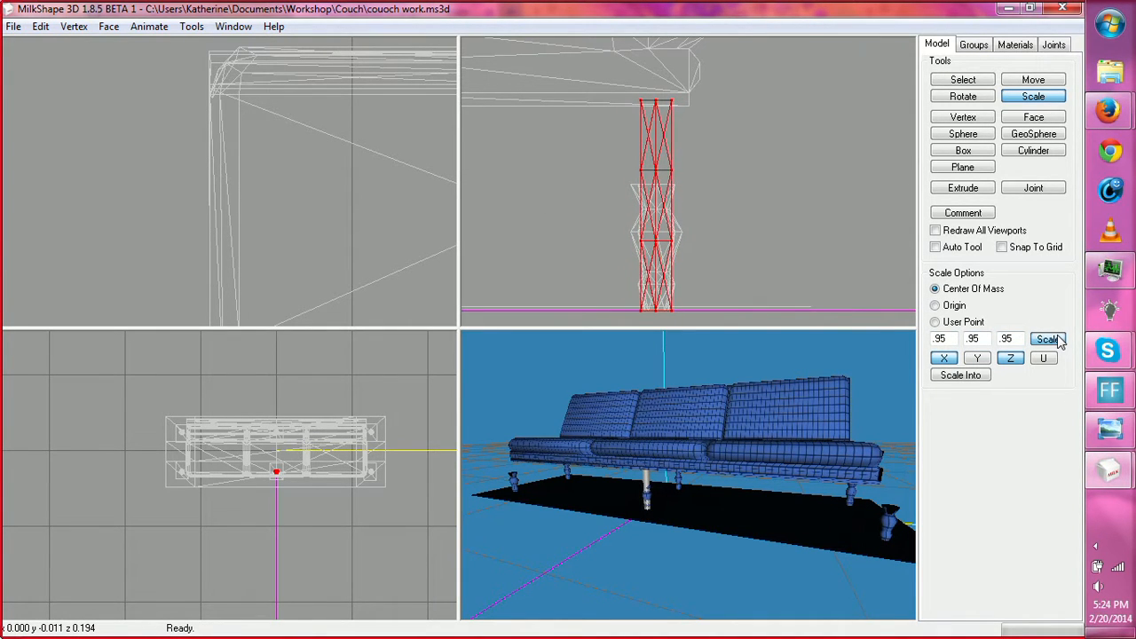
left_click(1047, 339)
left_click(1047, 339)
left_click(1047, 340)
left_click(1047, 339)
left_click(1047, 339)
left_click(1048, 339)
left_click(1047, 339)
left_click(1047, 339)
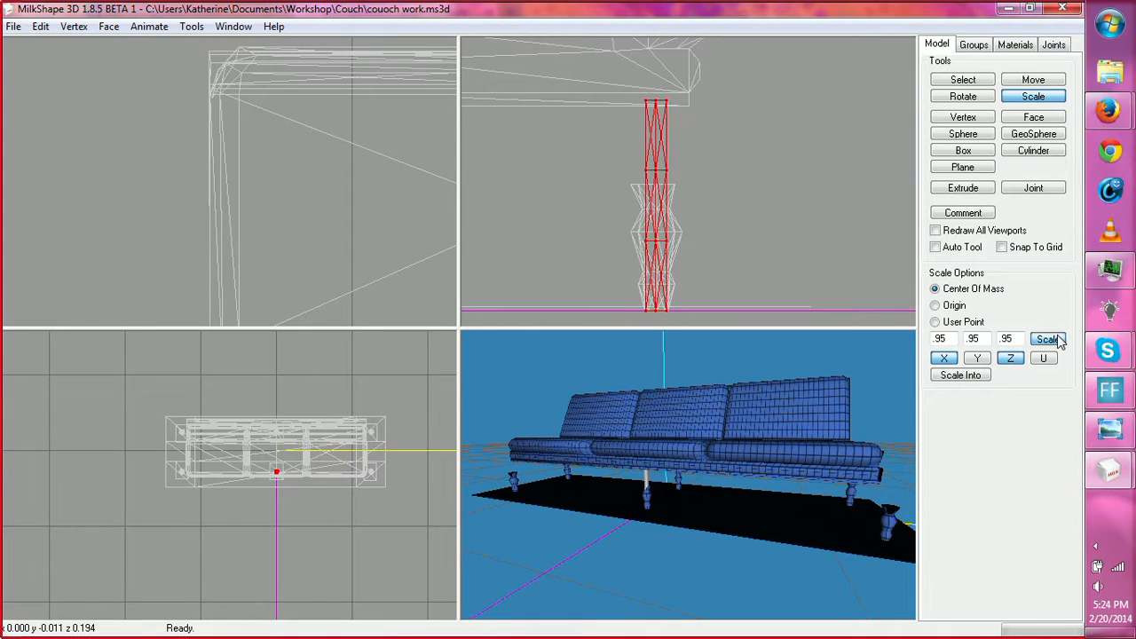
left_click(1056, 339)
left_click(1057, 339)
left_click(1057, 339)
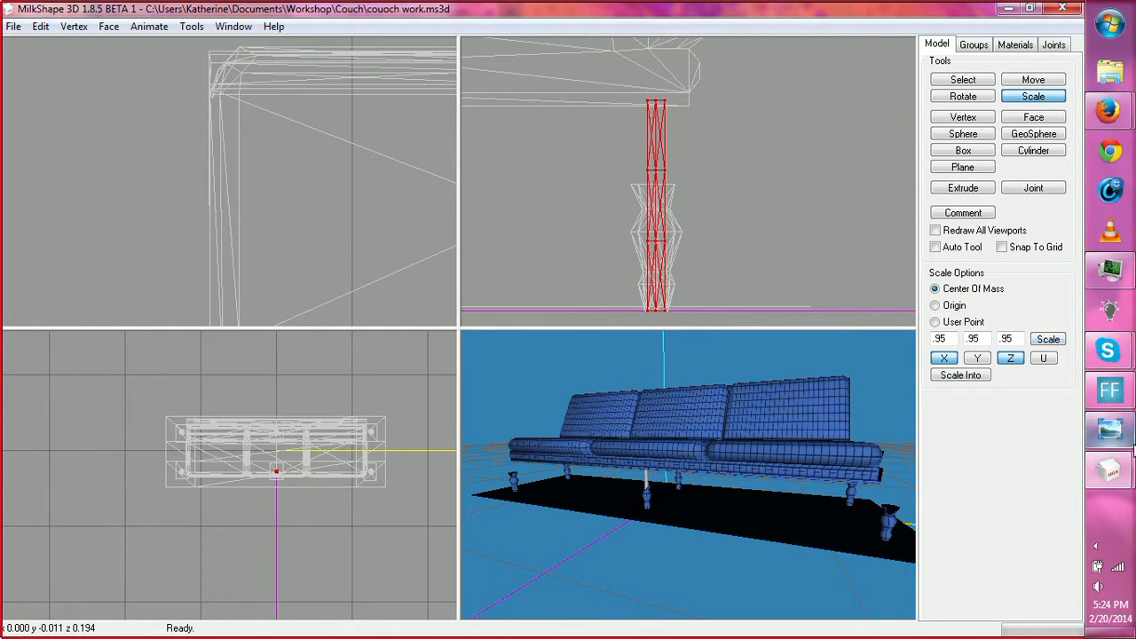
Step: Compare the leg's thickness with the couch photo in Windows Photo Viewer, and return to MilkShape 3D
left_click(1109, 429)
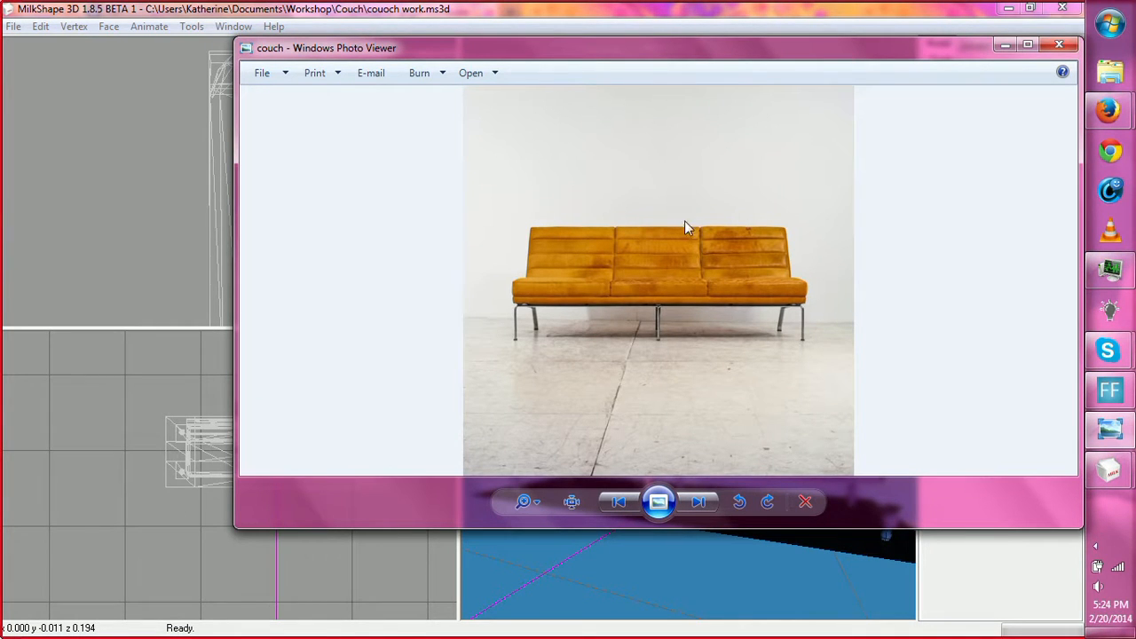
left_click(993, 577)
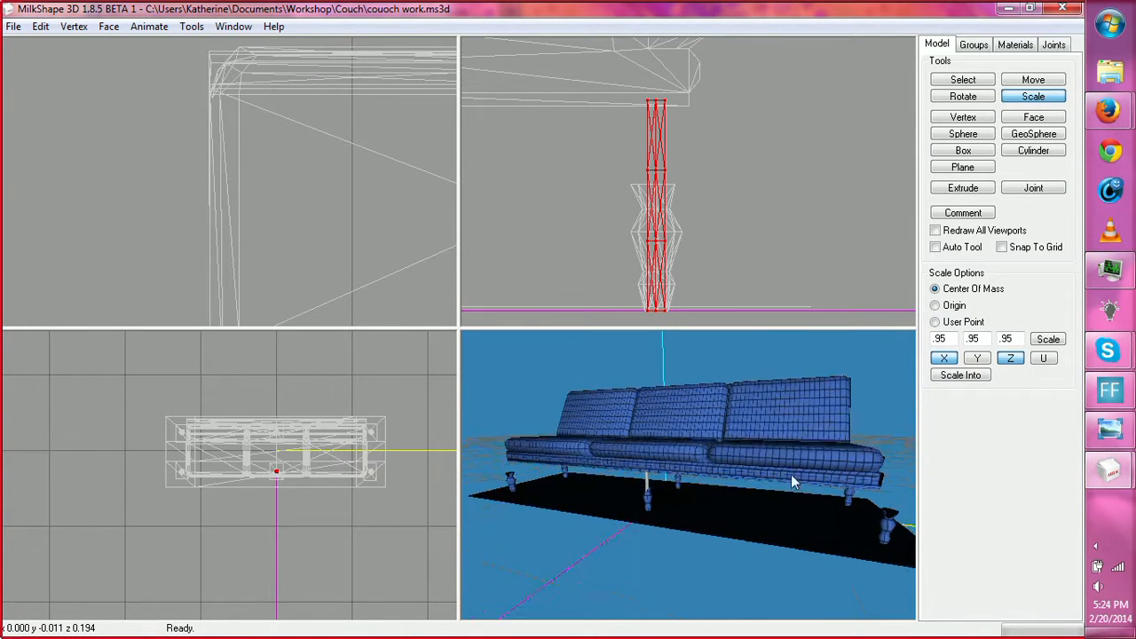
Step: View the couch model from a lower side angle, compare its legs with the couch photo in Windows Photo Viewer, and return to MilkShape 3D
left_click_drag(791, 475, 854, 481)
left_click_drag(834, 534, 732, 512, "shift")
left_click(1120, 432)
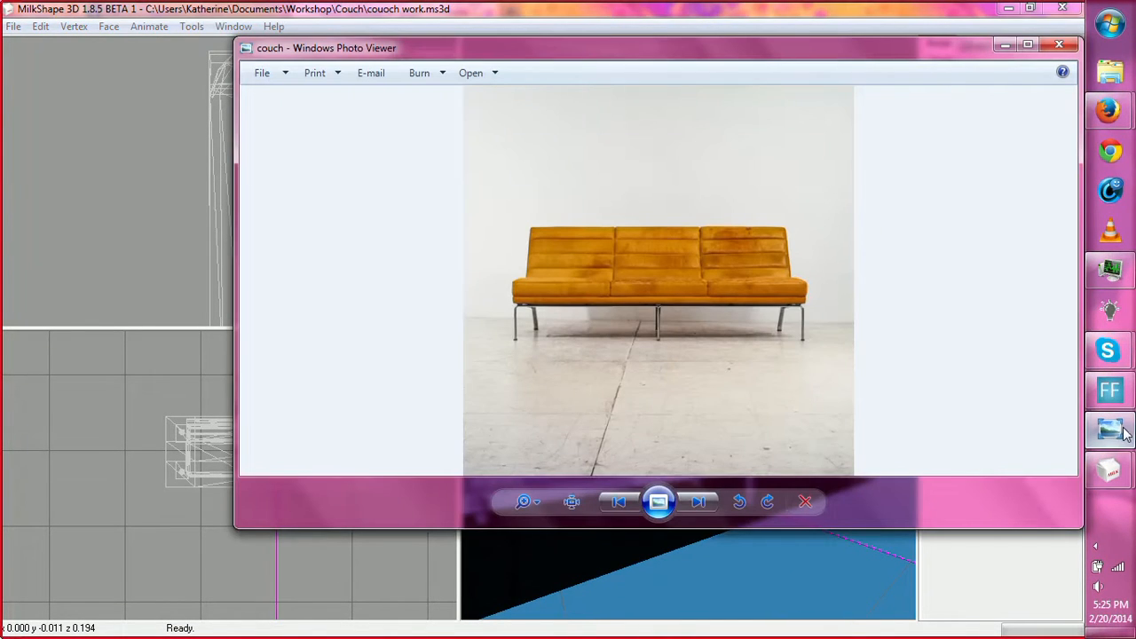
left_click(1014, 579)
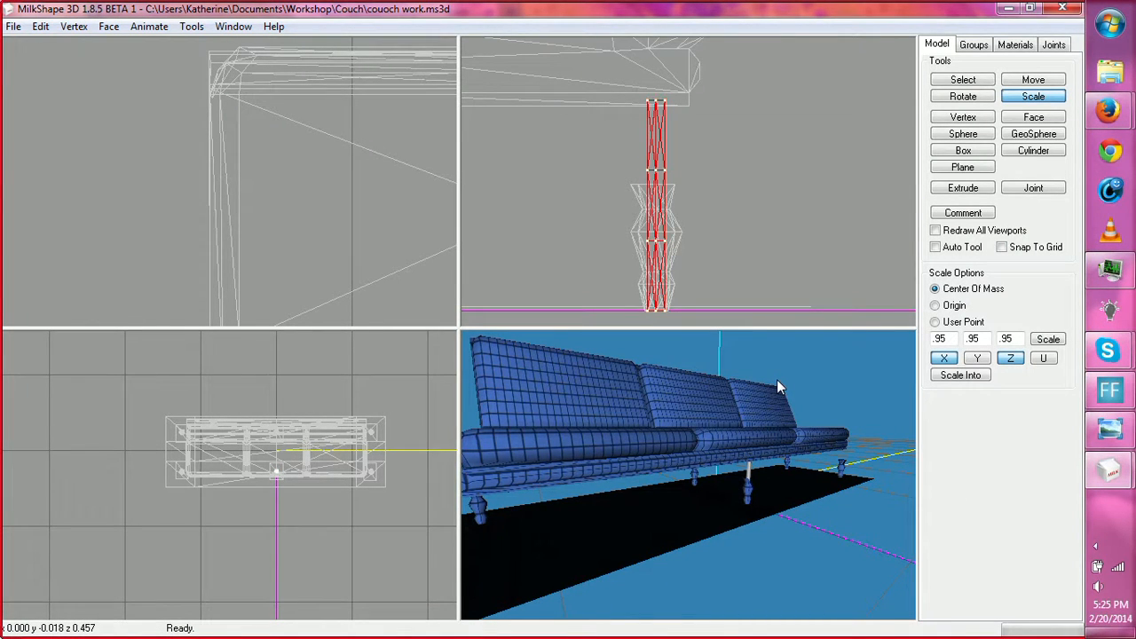
Step: Duplicate the slender leg cylinder and move the copy along X to beneath the seat's front corner, near the old turned leg
left_click(958, 80)
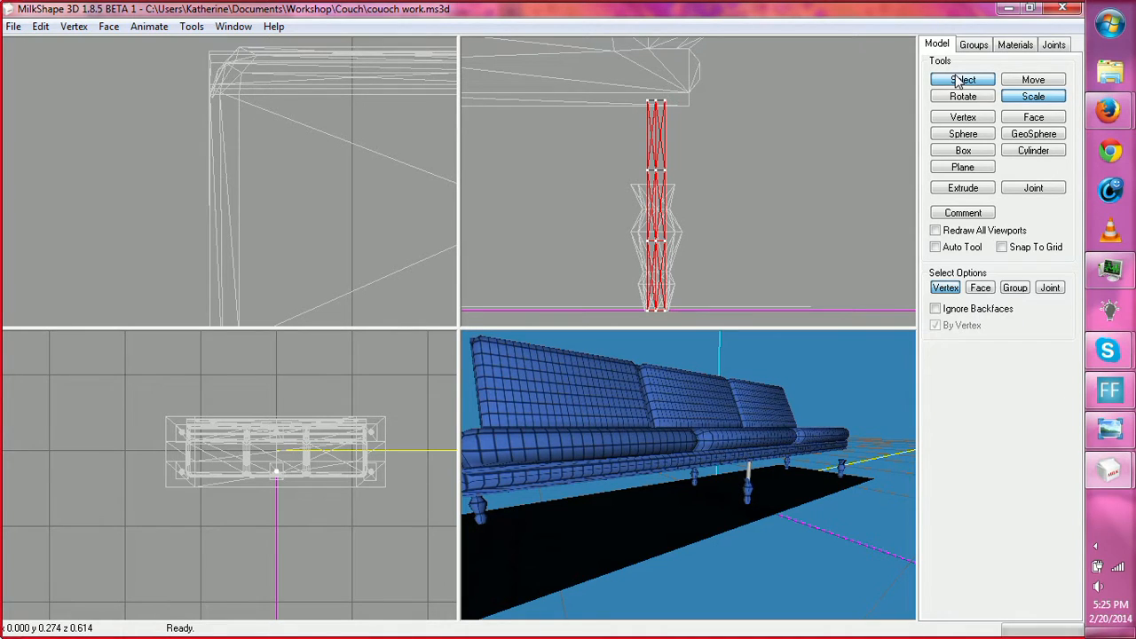
left_click_drag(337, 282, 308, 93, "ctrl")
left_click_drag(330, 259, 330, 233, "ctrl")
left_click(1034, 82)
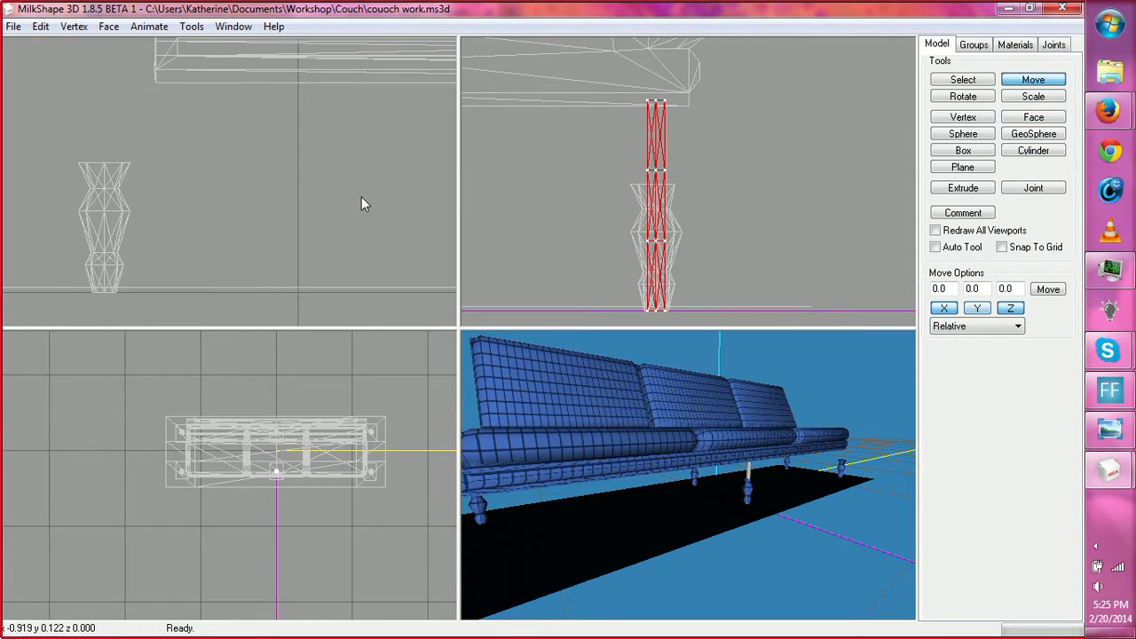
left_click_drag(369, 205, 205, 258)
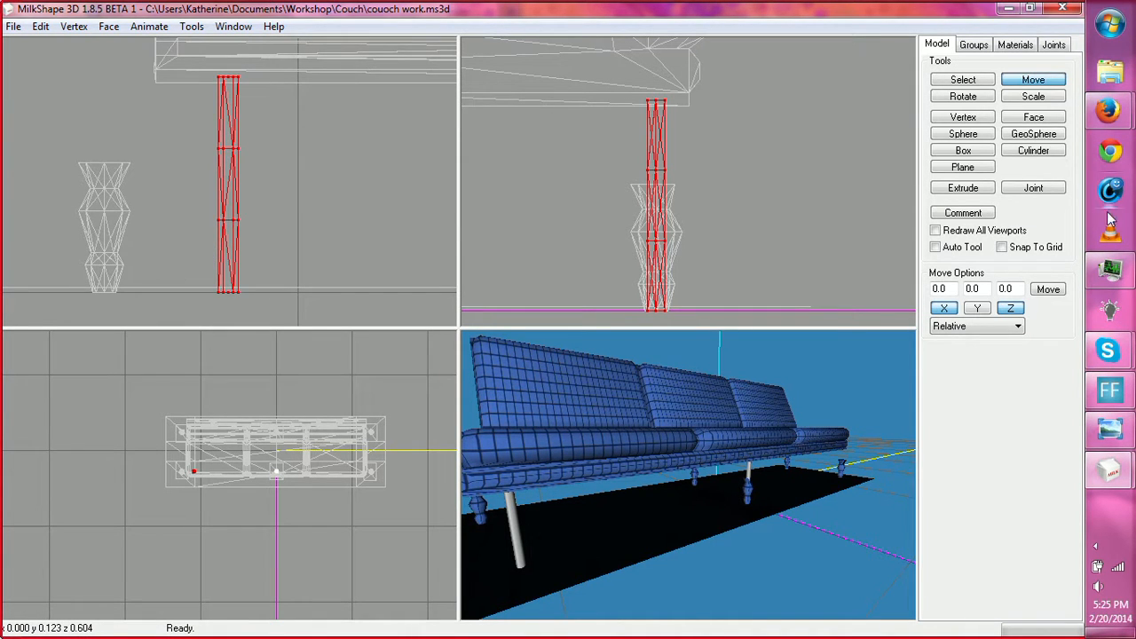
Step: Inspect the bent corner legs up close in the couch photo in Windows Photo Viewer, and return to MilkShape 3D
left_click(1110, 429)
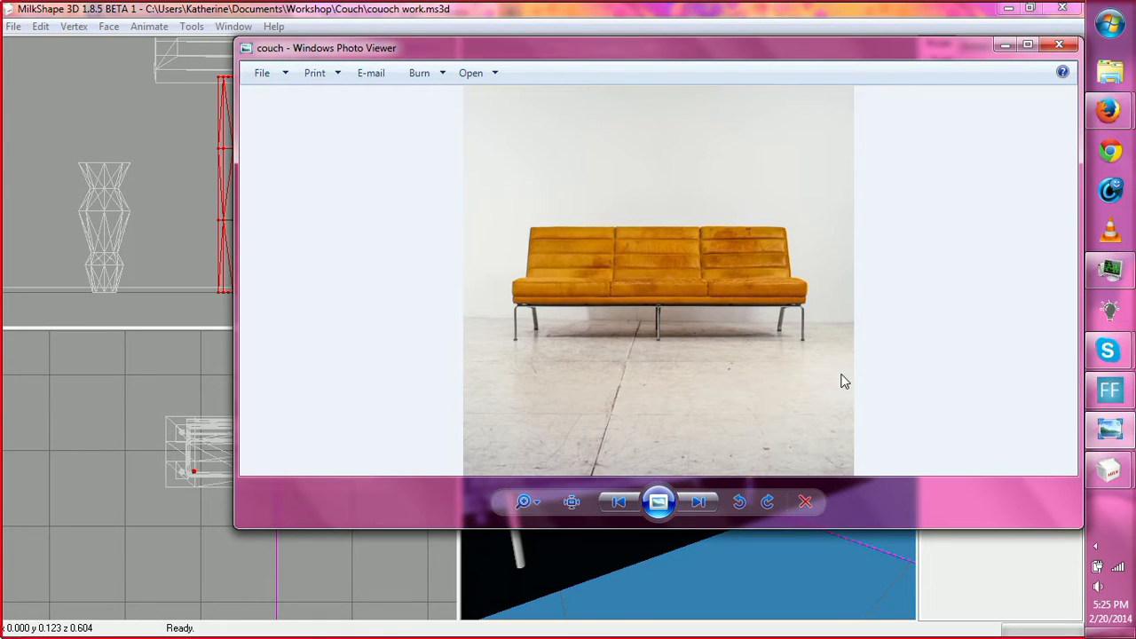
scroll(577, 333, "up", 5)
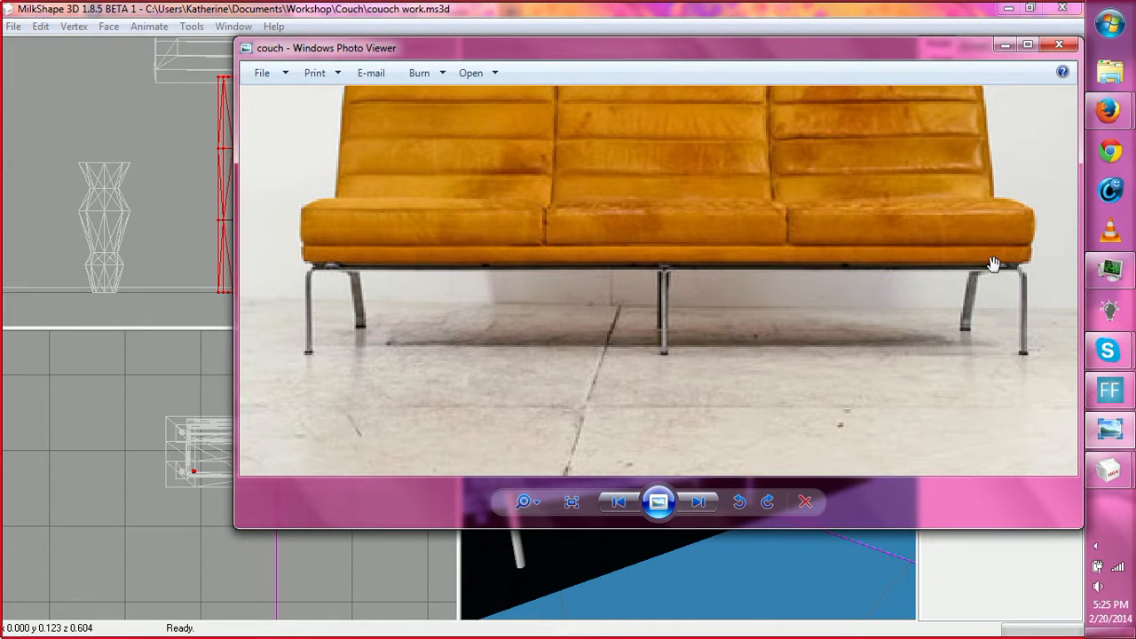
left_click(1019, 560)
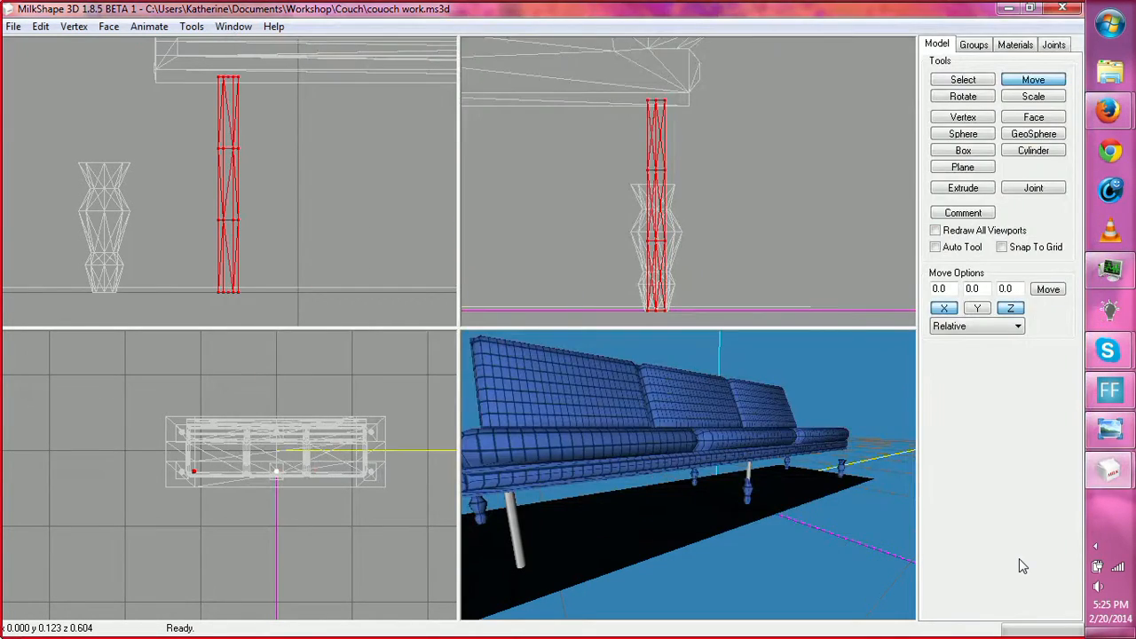
Step: Switch to Firefox, open the Pinterest page of the orange chair image from the Google results, and examine the sofa's legs there
left_click(1109, 430)
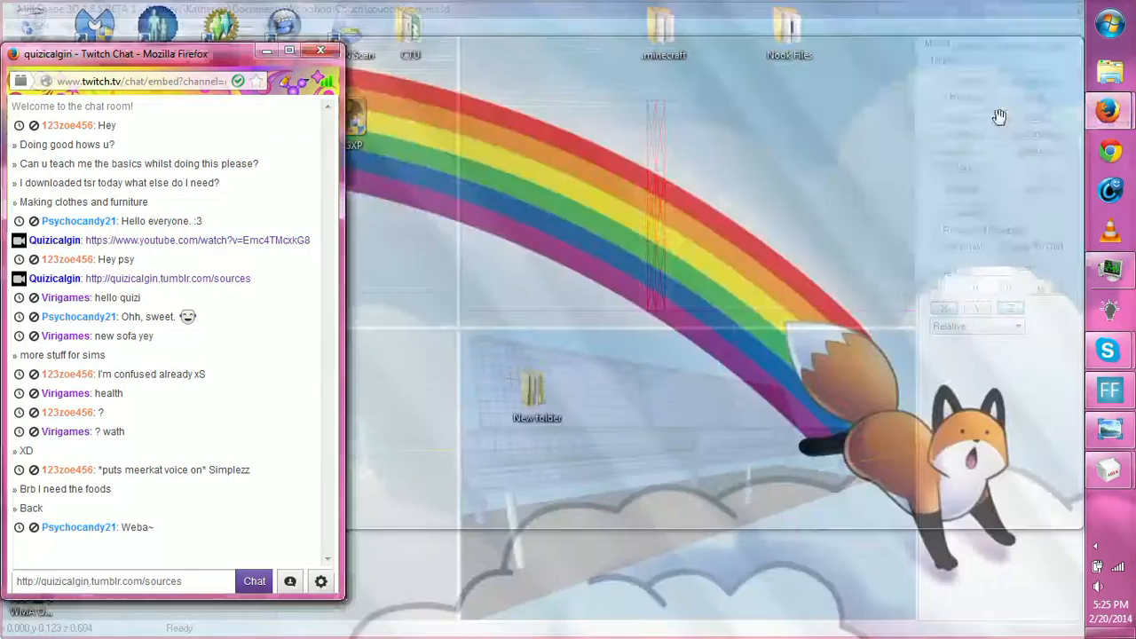
left_click(1005, 106)
mouse_move(1105, 115)
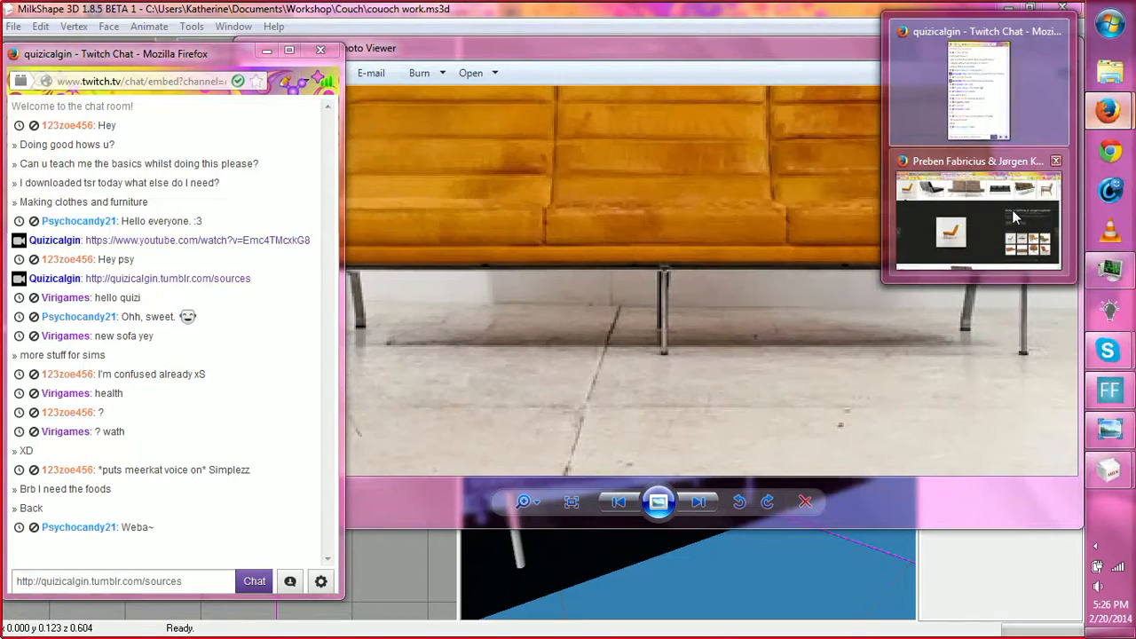
left_click(1012, 209)
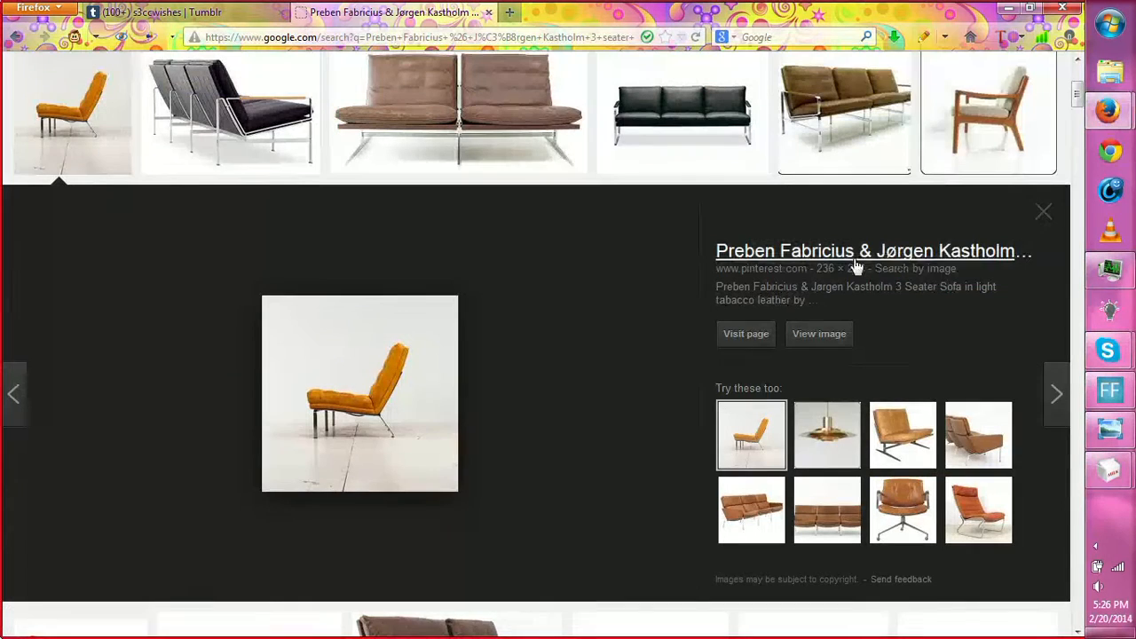
left_click(364, 404)
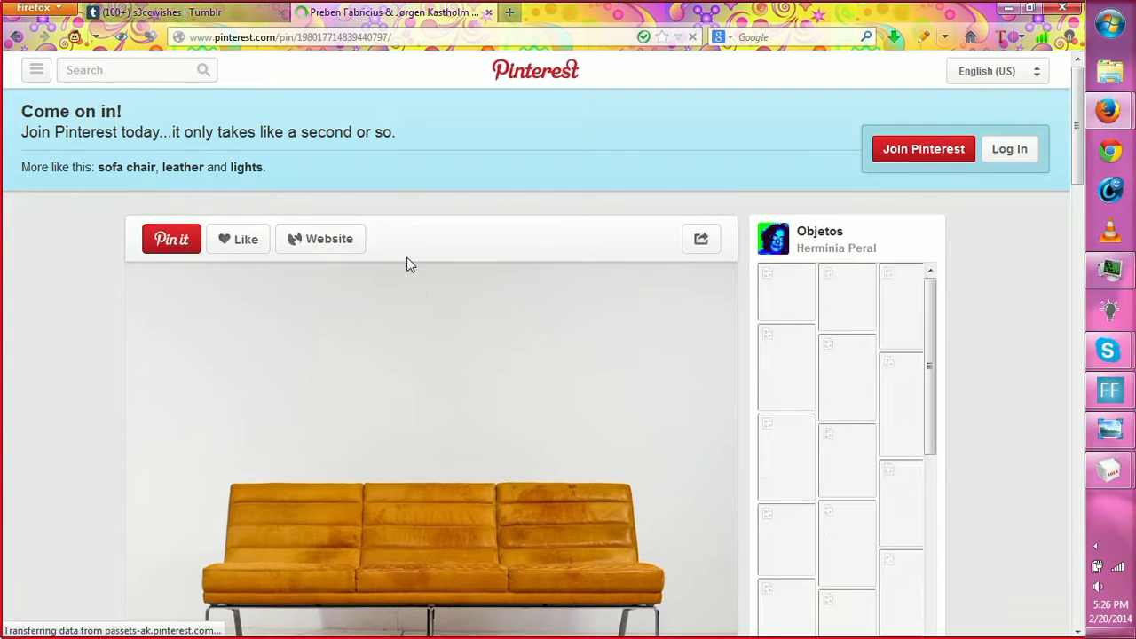
scroll(724, 204, "down", 5)
scroll(725, 204, "down", 6)
scroll(724, 204, "up", 5)
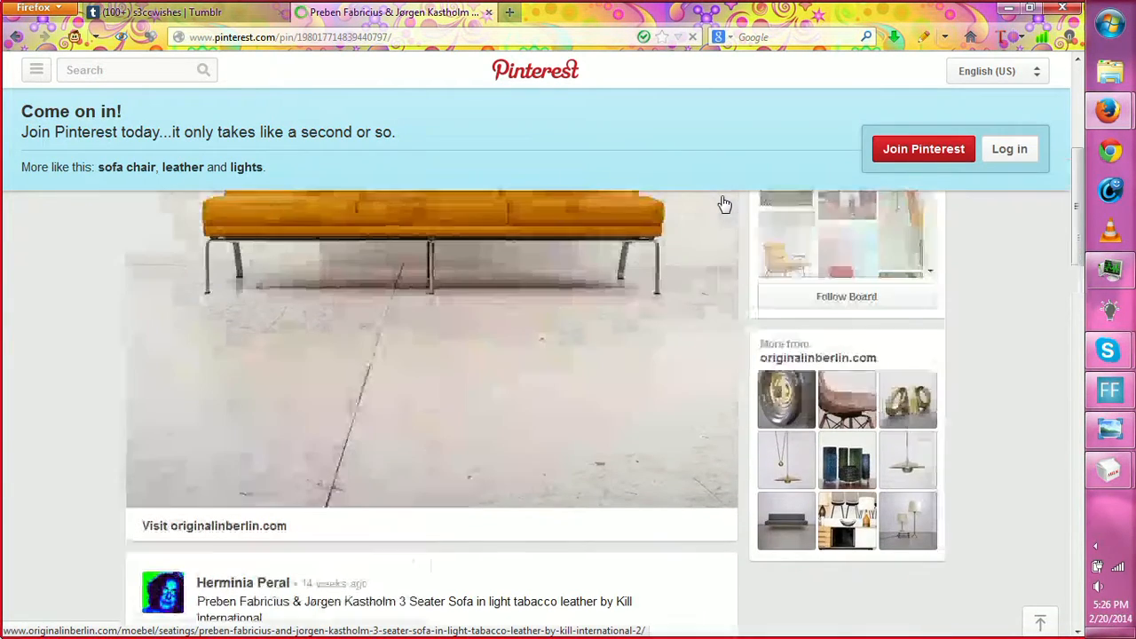
scroll(973, 226, "up", 5)
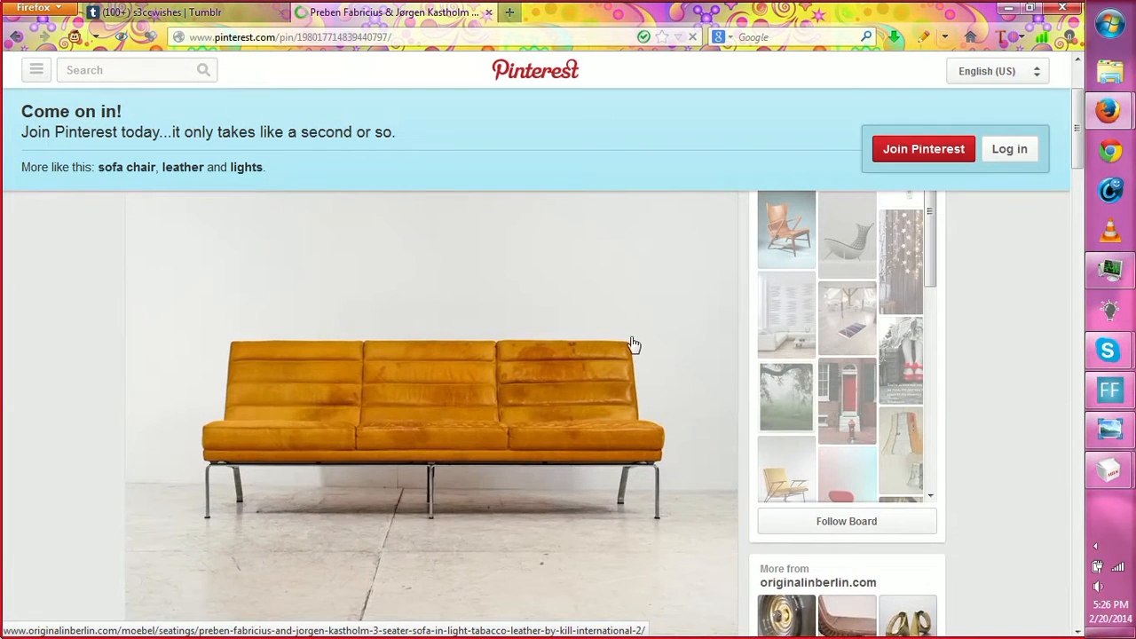
left_click(572, 417)
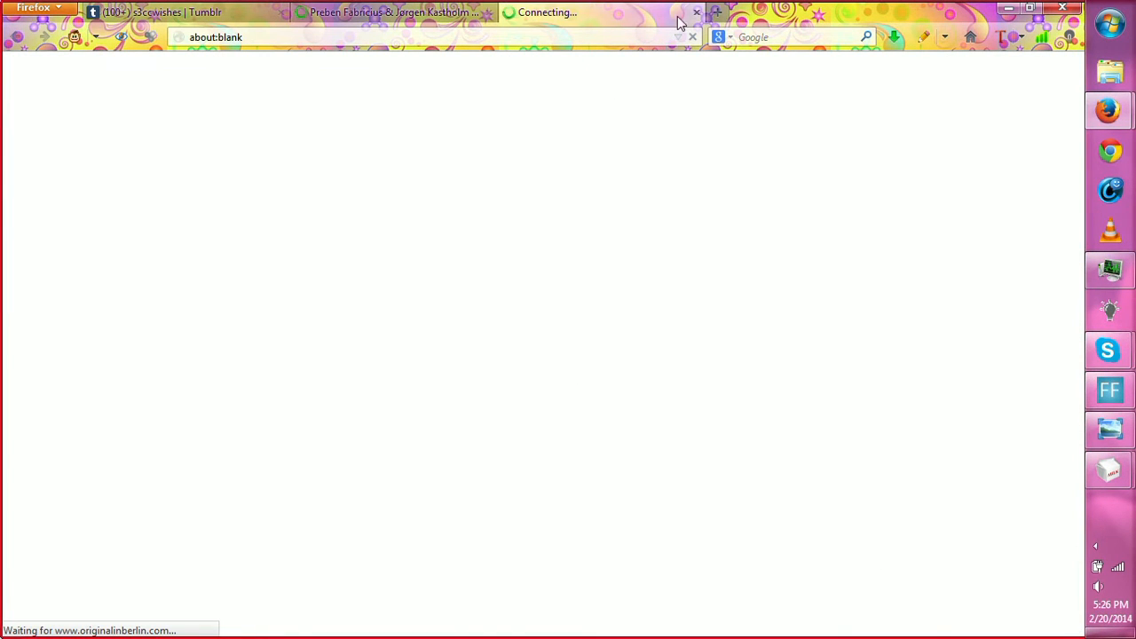
left_click(697, 12)
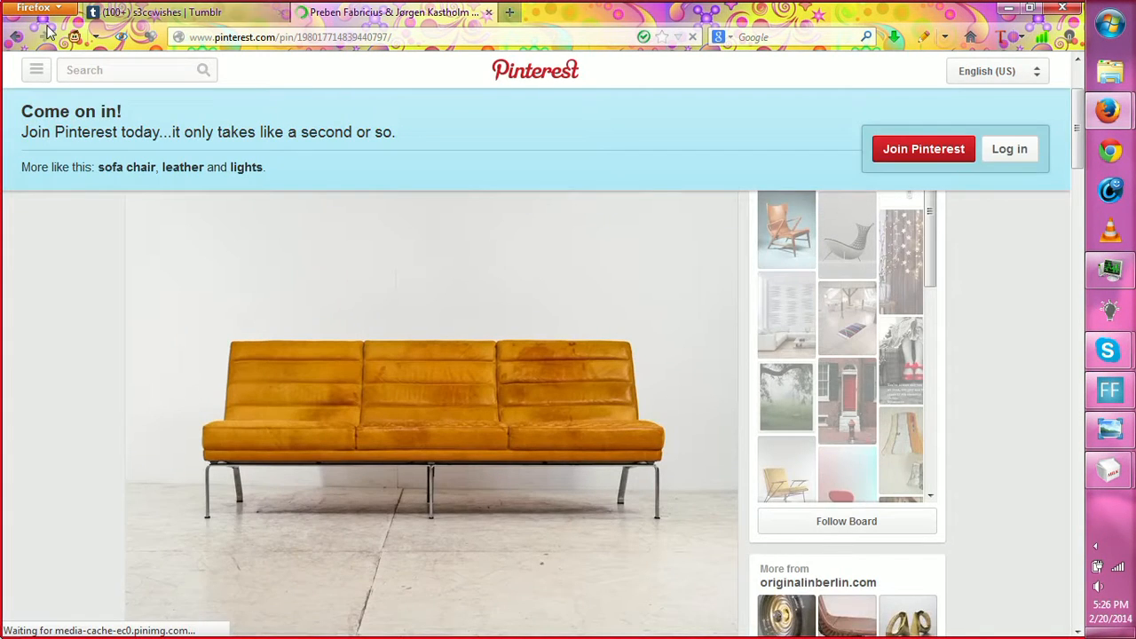
Step: Go back to the Google image results for the Fabricius & Kastholm sofa and browse them for other views of its metal legs
left_click(19, 38)
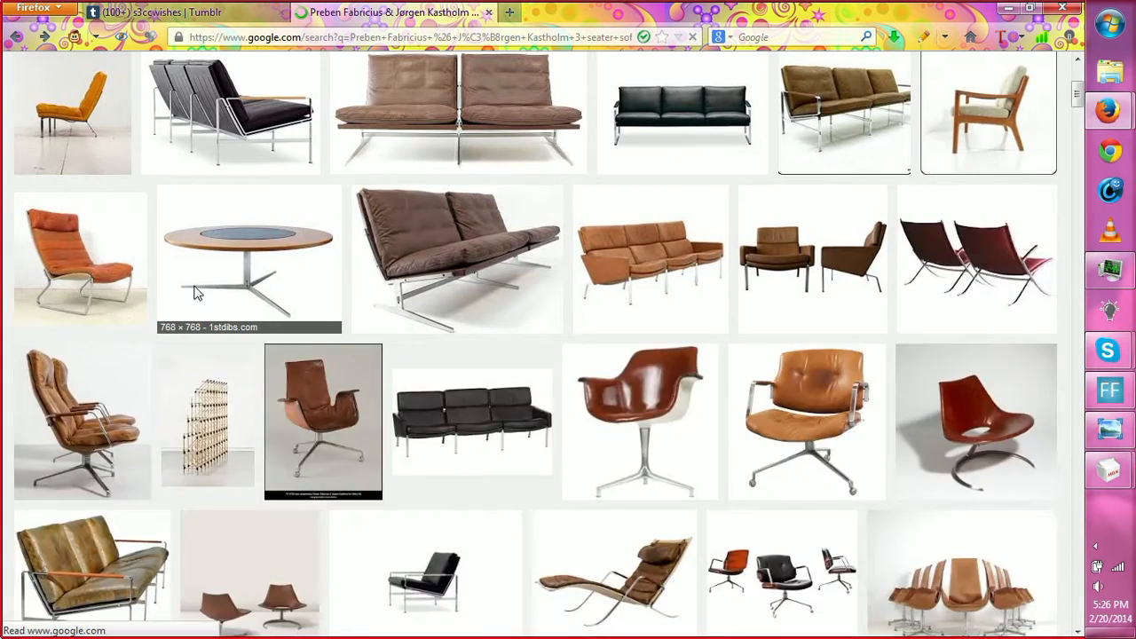
scroll(268, 258, "down", 5)
scroll(269, 258, "down", 5)
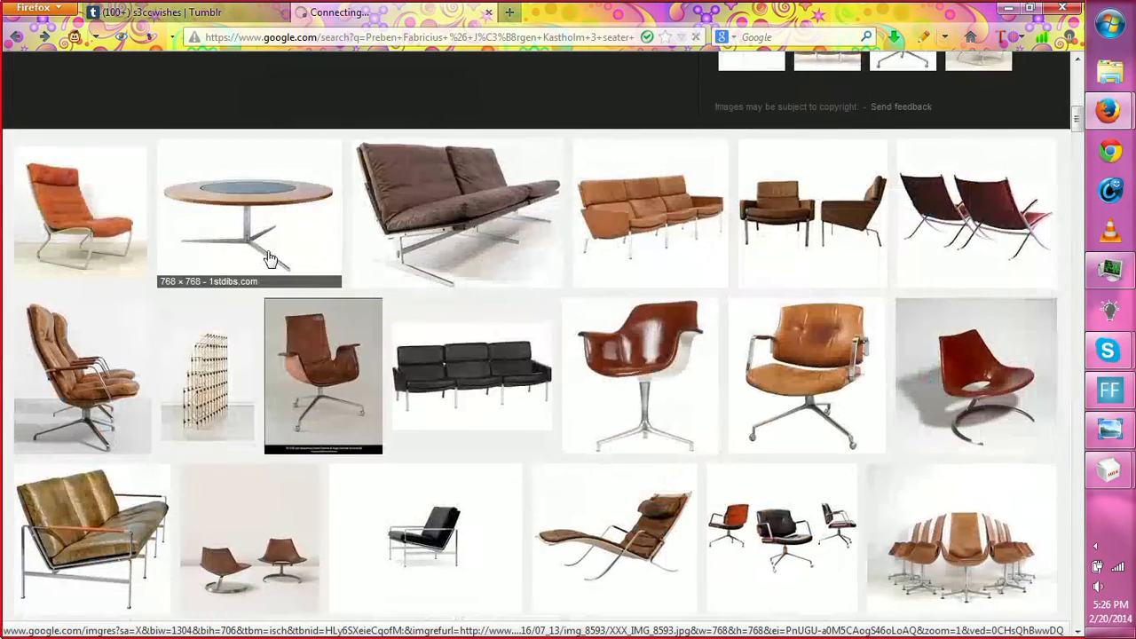
scroll(269, 258, "down", 6)
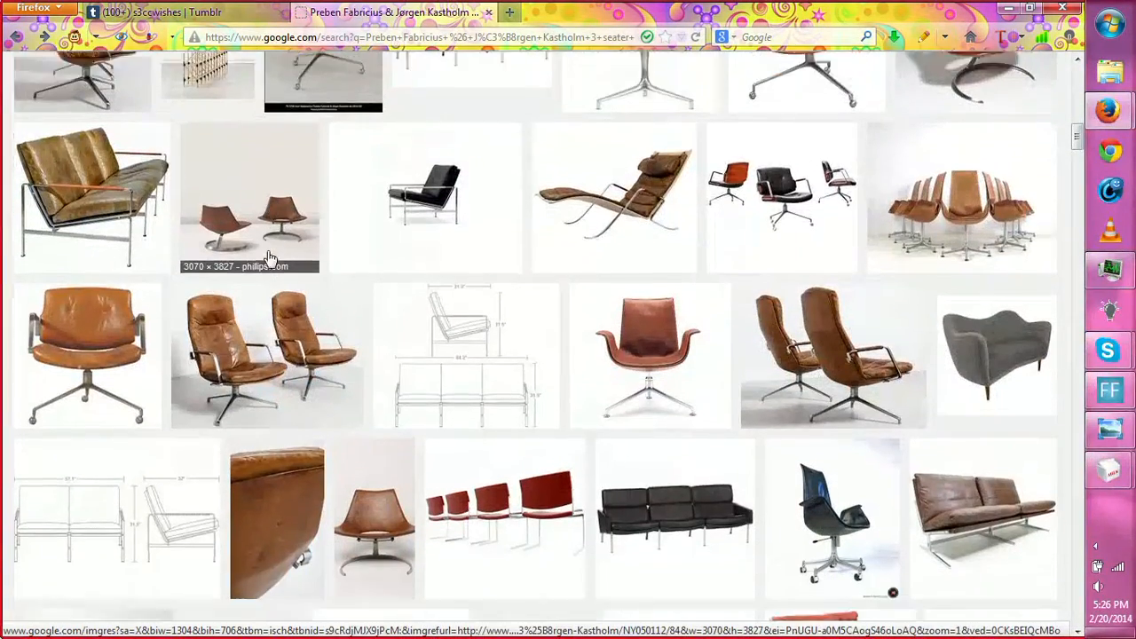
scroll(271, 258, "down", 1)
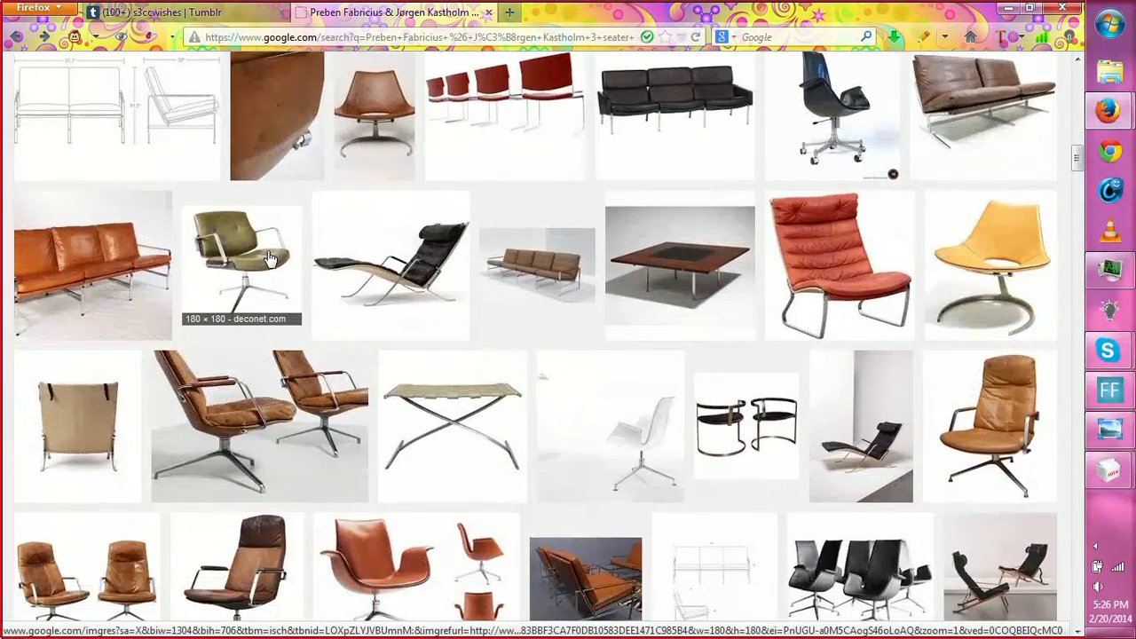
scroll(271, 258, "down", 3)
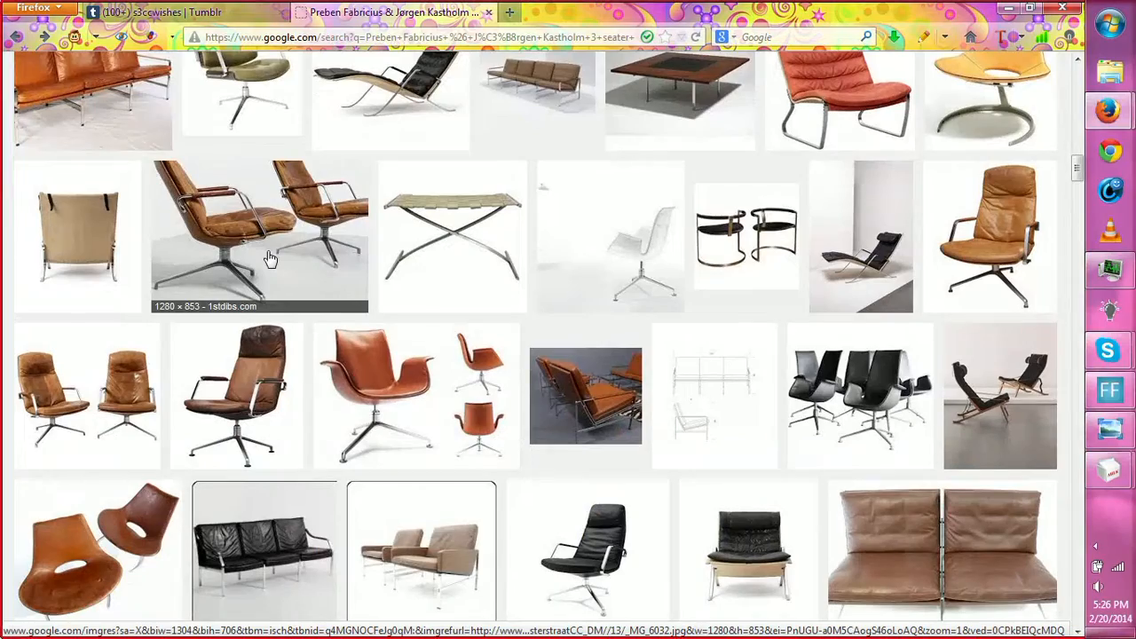
scroll(271, 259, "down", 5)
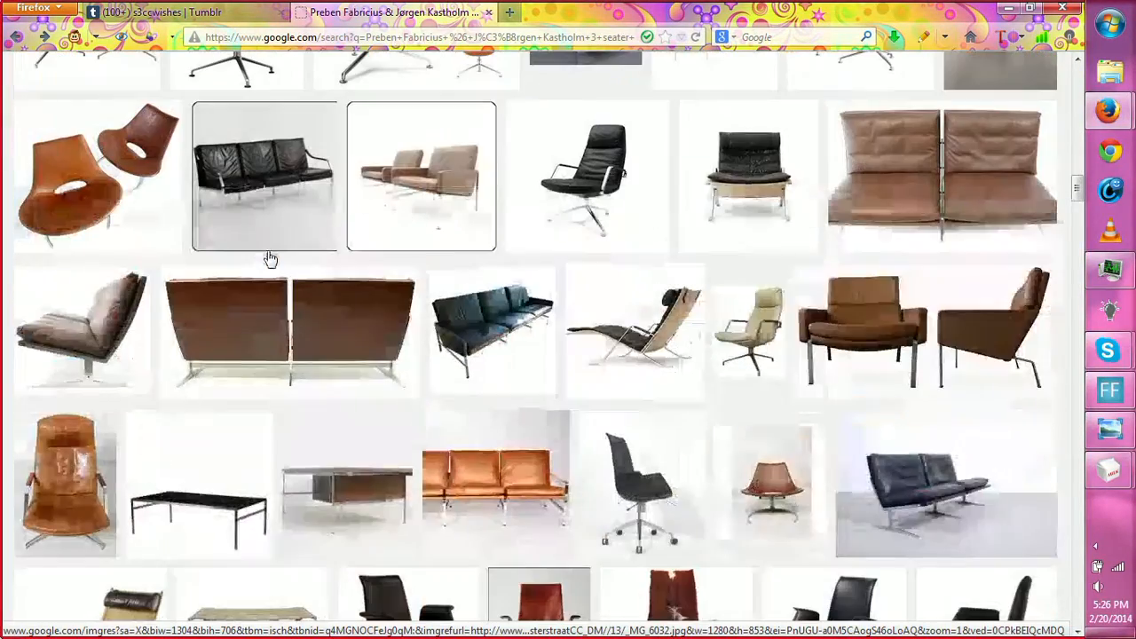
scroll(271, 259, "down", 1)
scroll(270, 259, "down", 5)
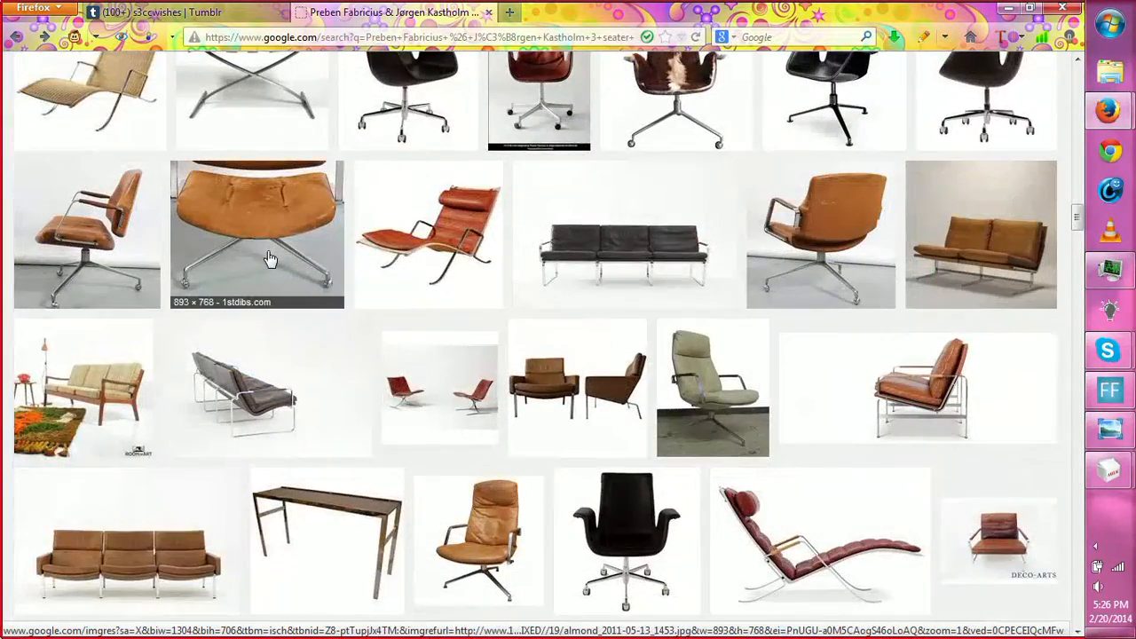
scroll(271, 258, "down", 7)
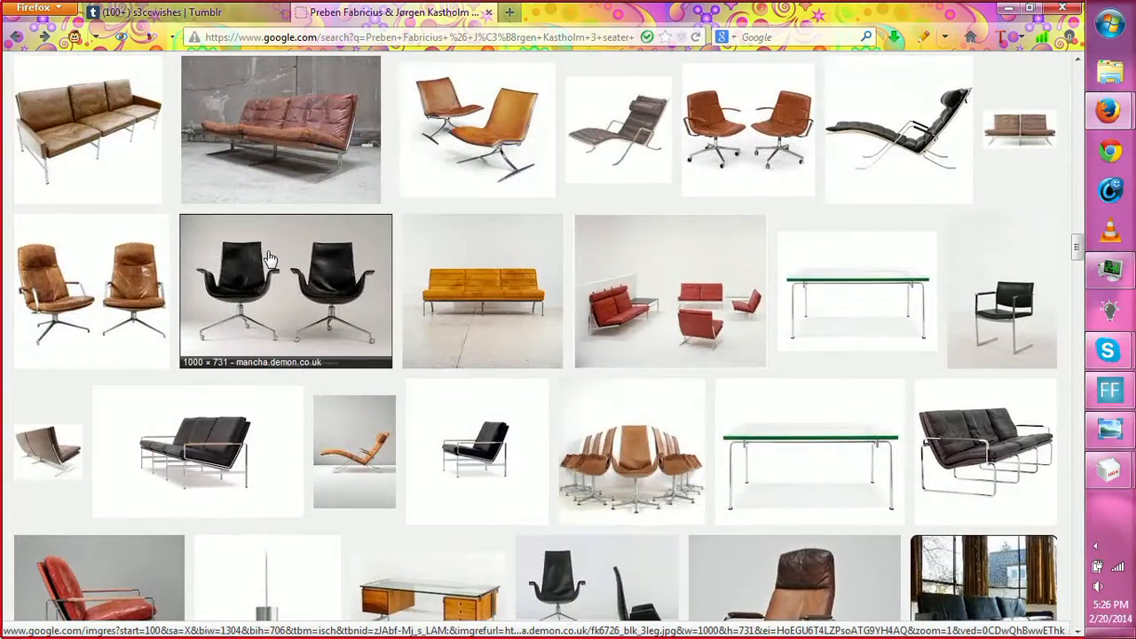
scroll(270, 258, "down", 6)
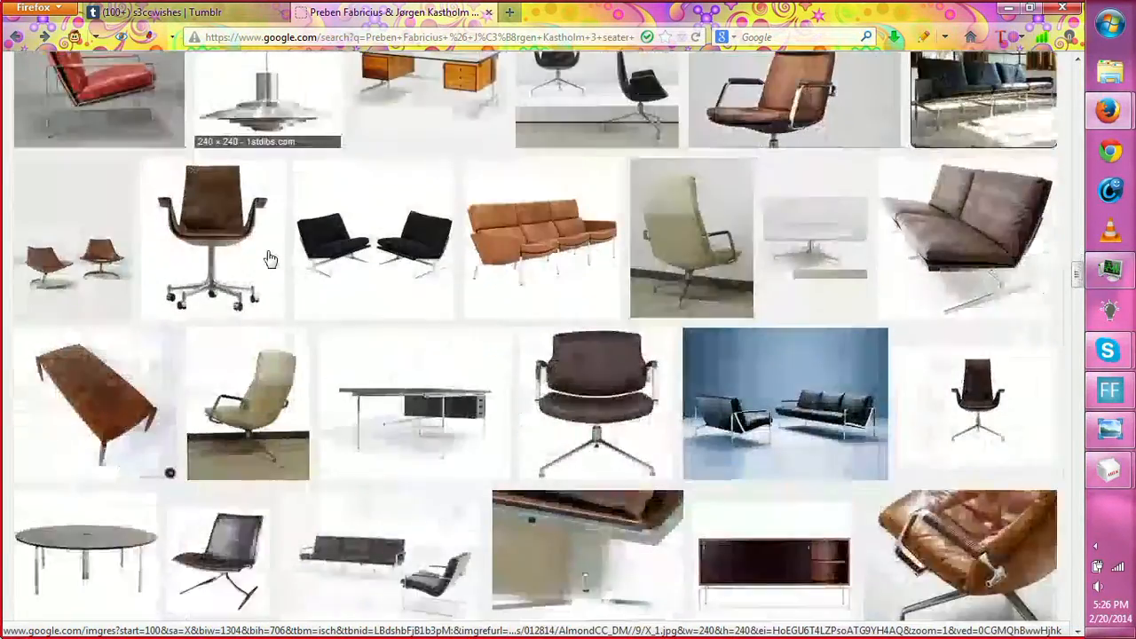
scroll(271, 258, "down", 5)
scroll(270, 258, "down", 5)
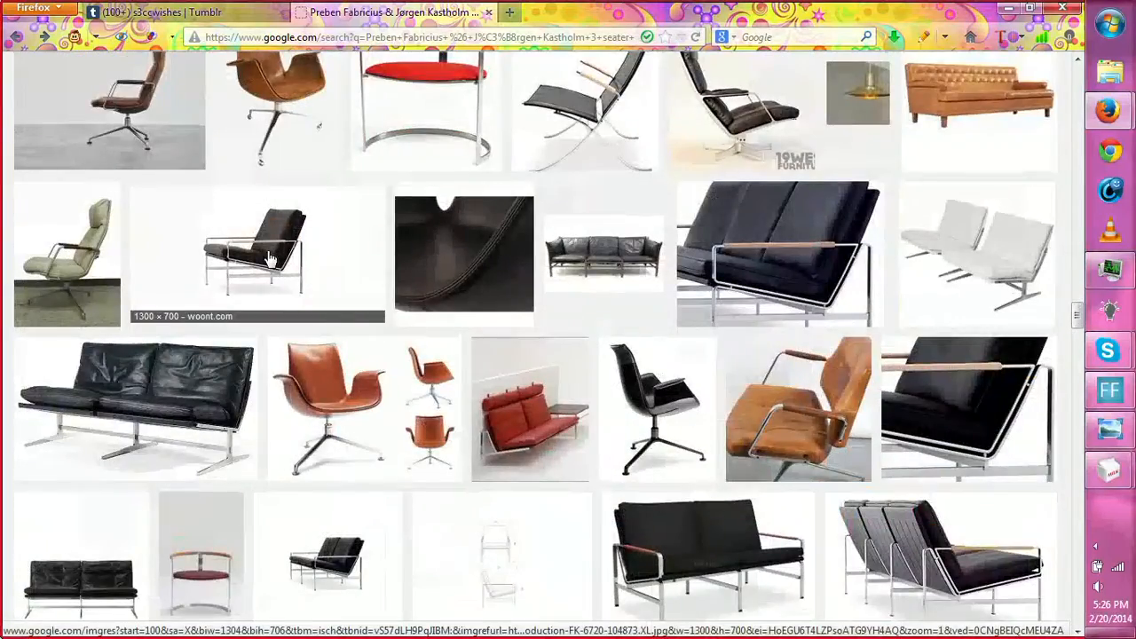
scroll(271, 258, "up", 2)
scroll(271, 258, "down", 1)
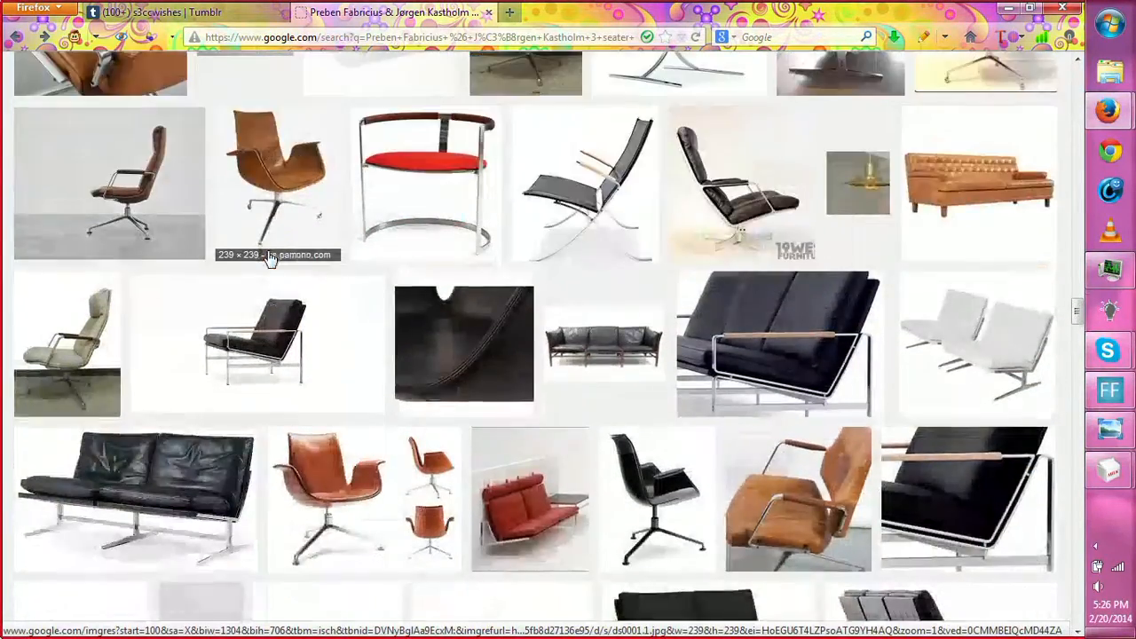
scroll(270, 258, "down", 10)
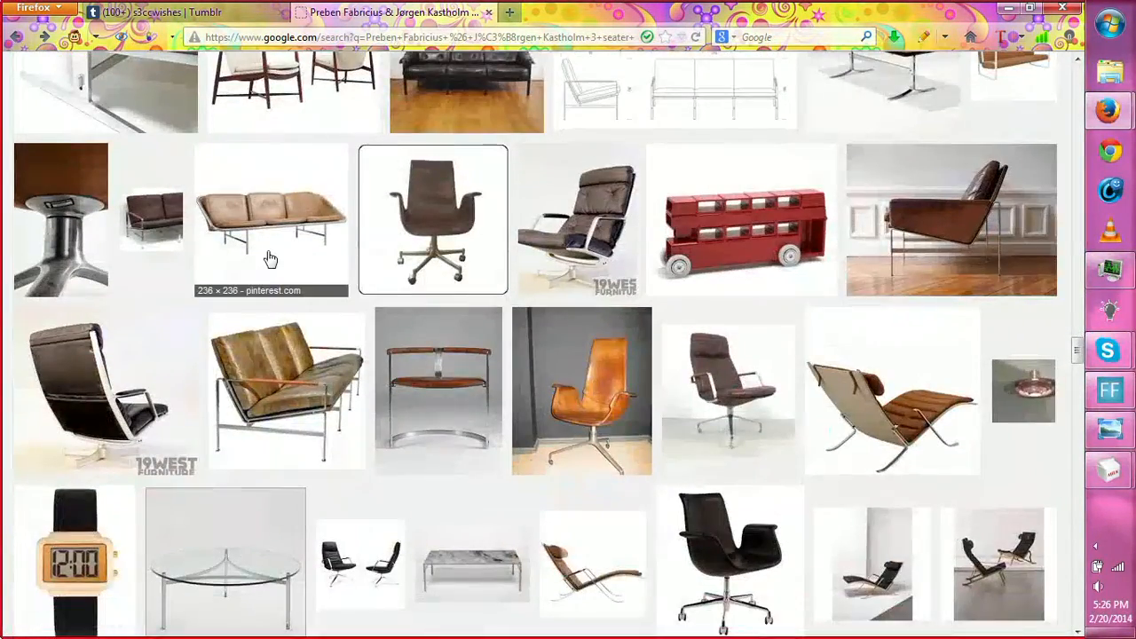
scroll(271, 258, "down", 2)
scroll(271, 258, "up", 1)
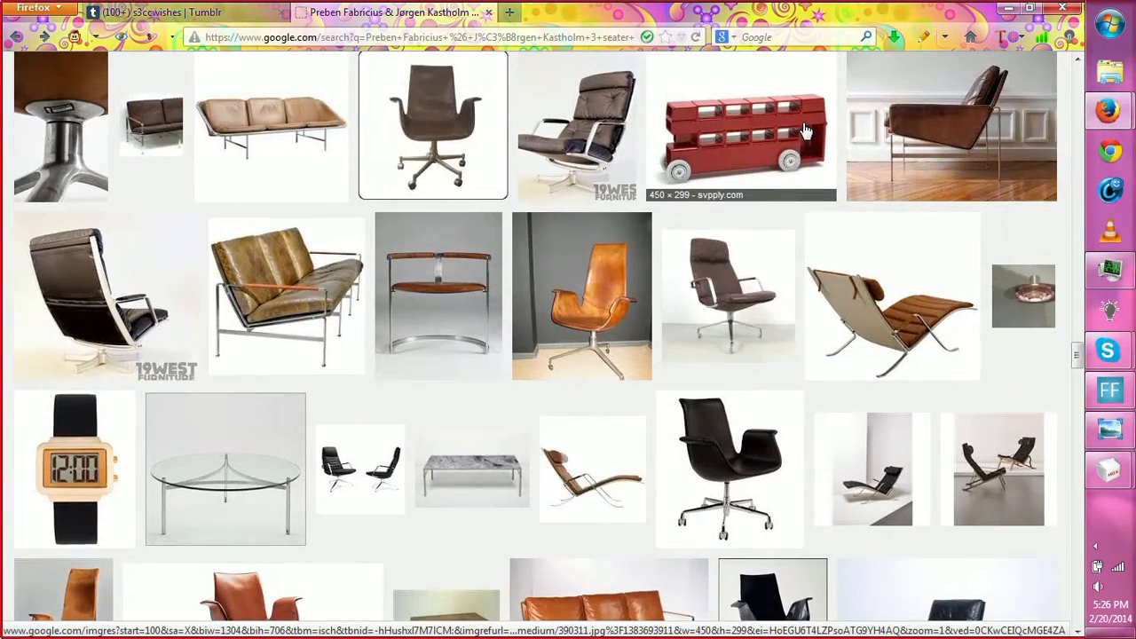
scroll(805, 131, "down", 6)
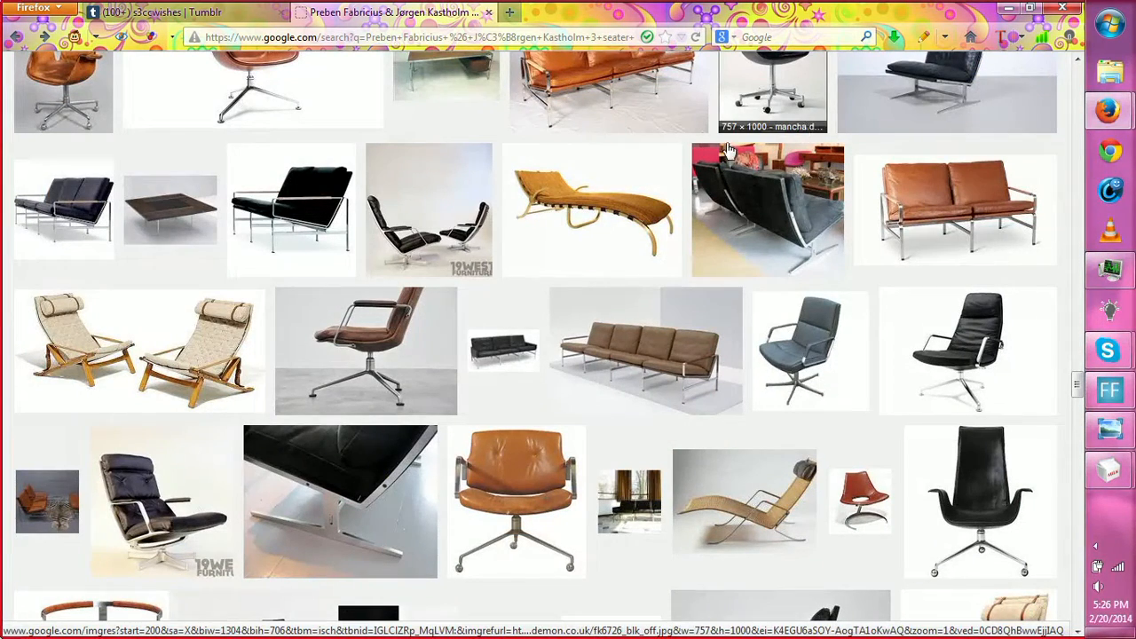
Step: Switch back to MilkShape 3D and examine the slender leg beneath the seat's front corner
mouse_move(1121, 471)
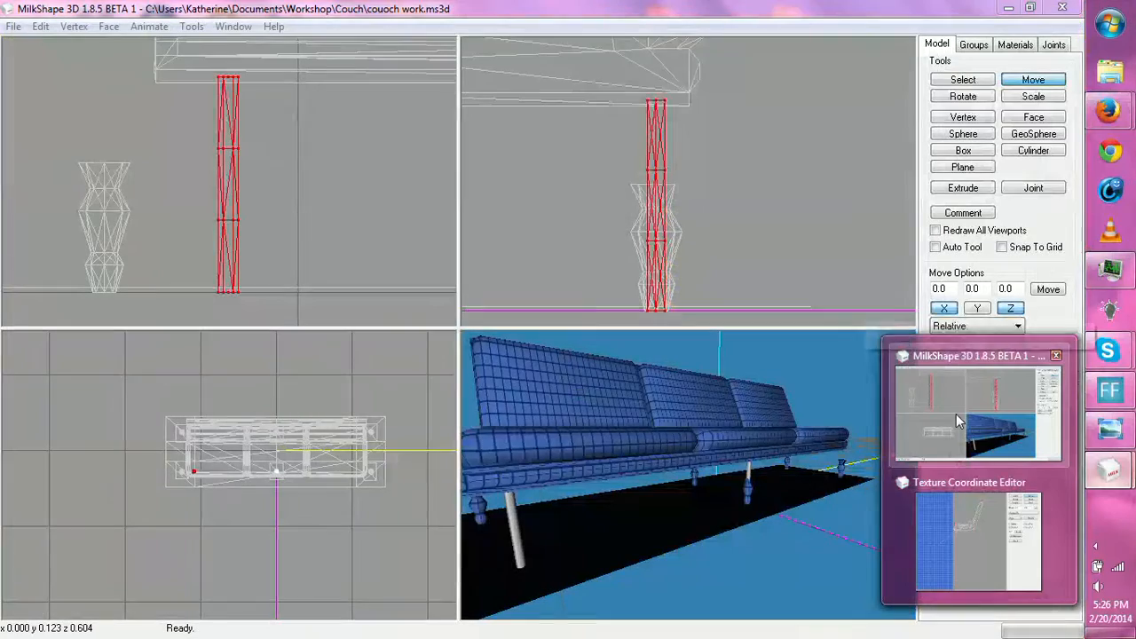
left_click(956, 413)
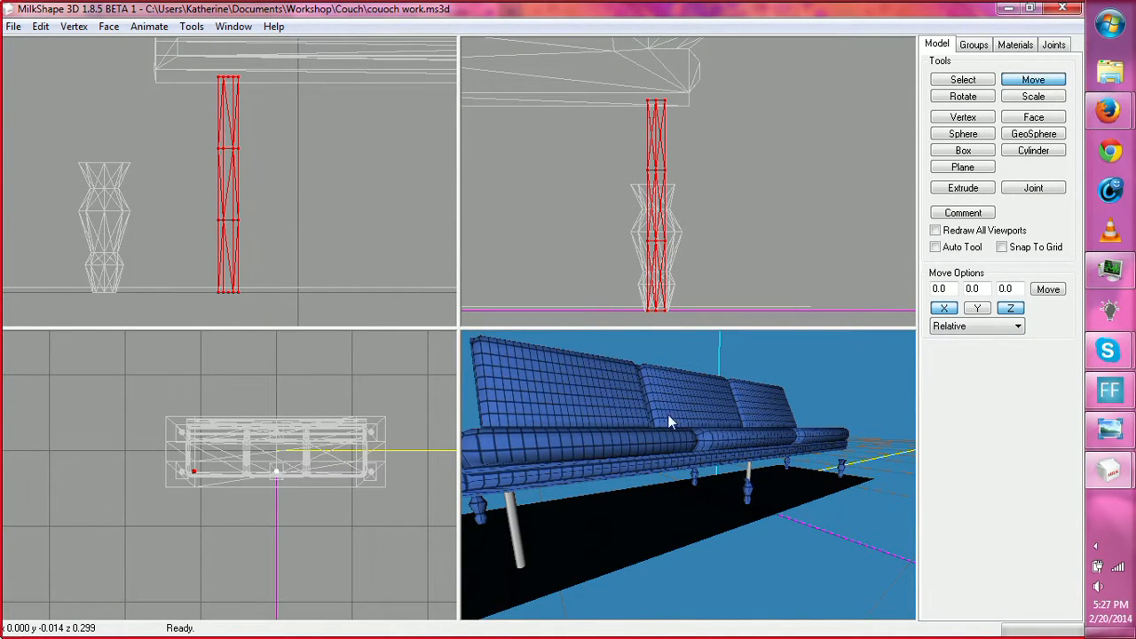
left_click_drag(672, 422, 833, 205)
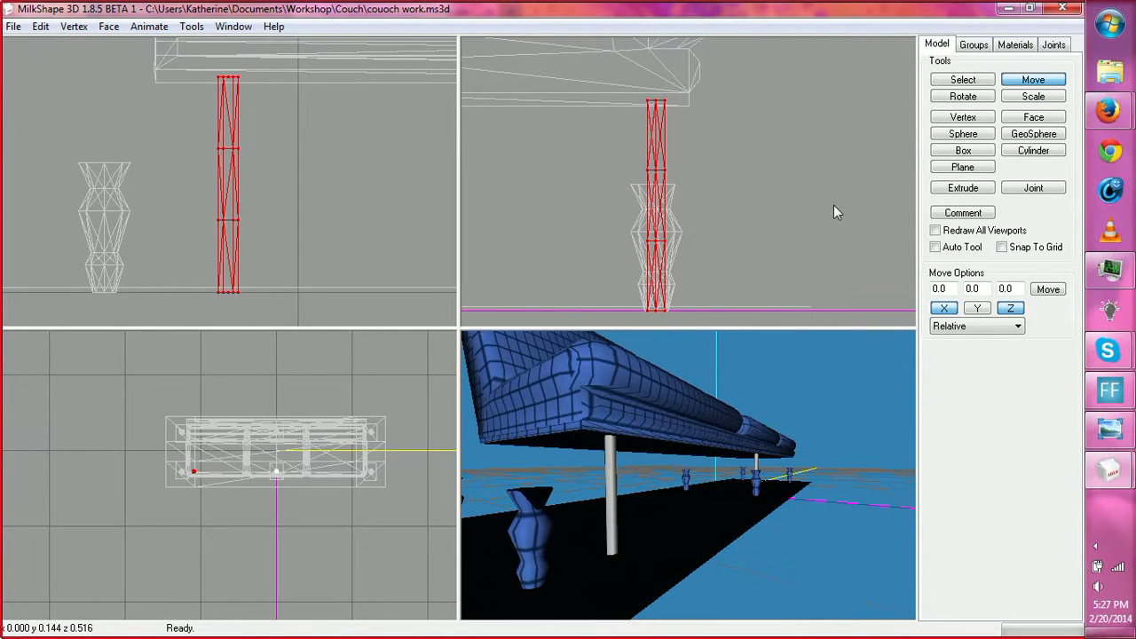
Step: Try rotating the slender legs' upper ring of vertices, testing the Center Of Mass, Origin and User Point options and the Local setting
left_click(962, 80)
left_click_drag(636, 156, 686, 205)
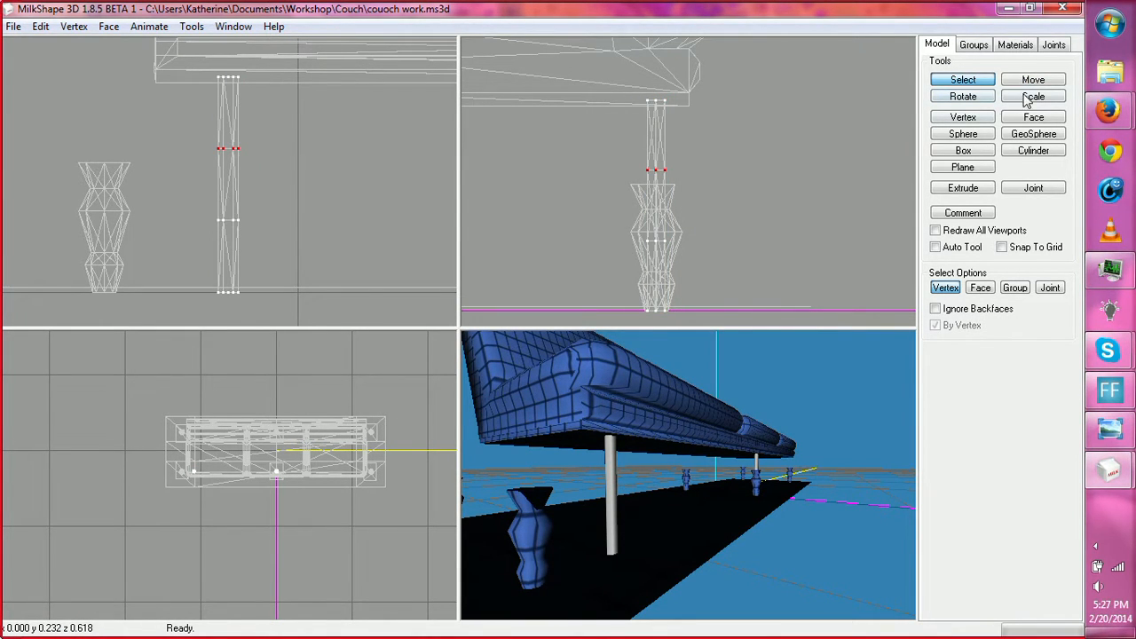
left_click(975, 98)
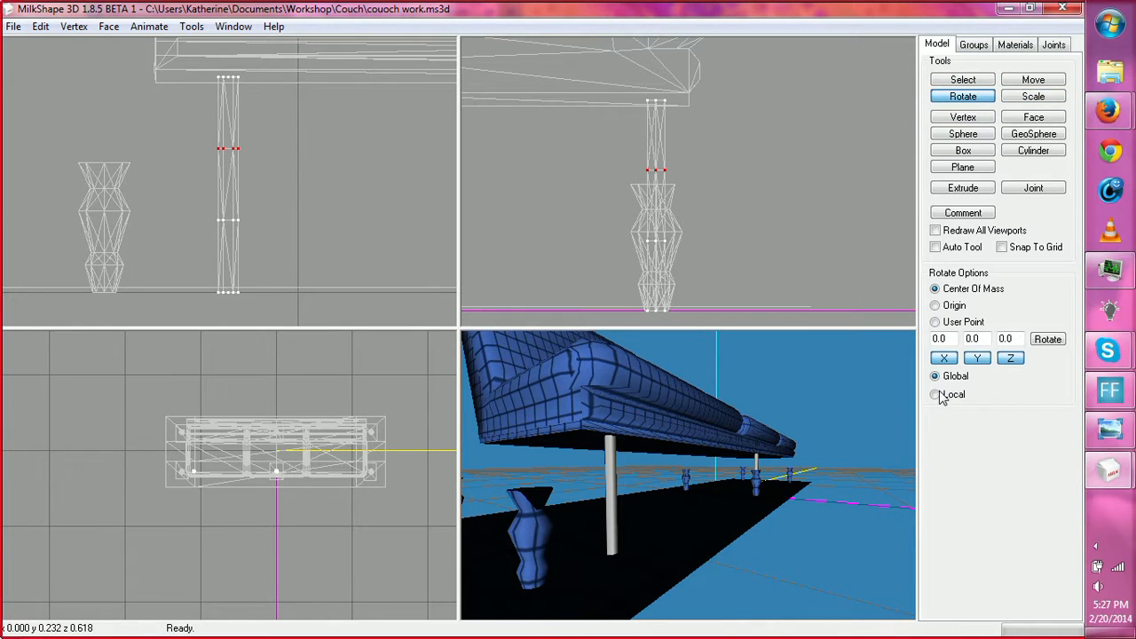
left_click_drag(829, 246, 829, 135)
left_click_drag(857, 279, 758, 257)
left_click(935, 306)
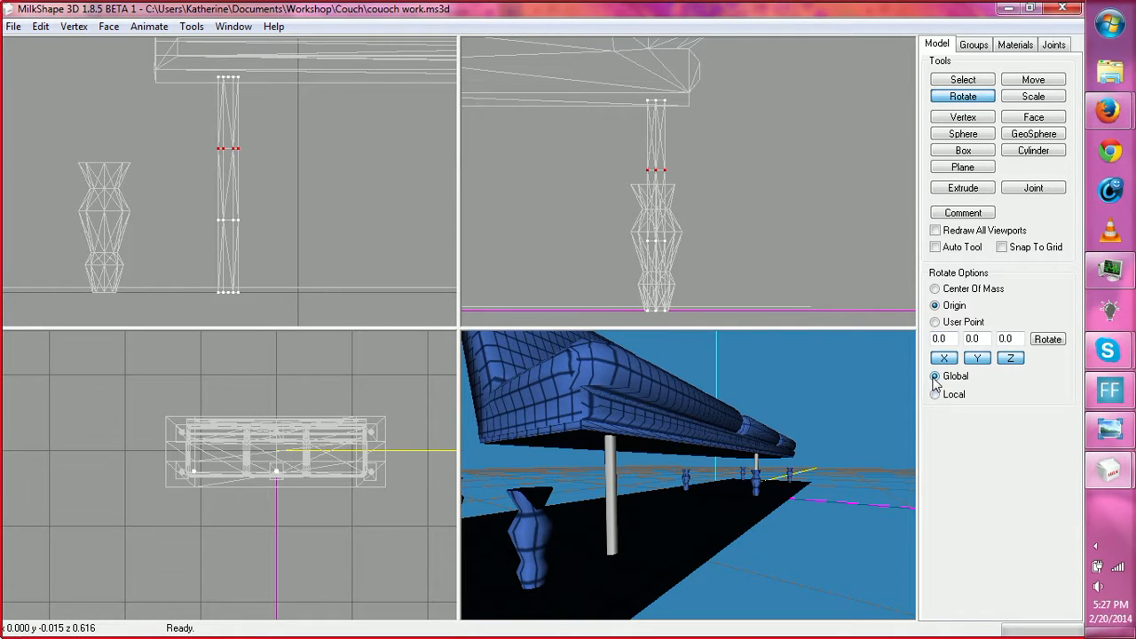
left_click(935, 321)
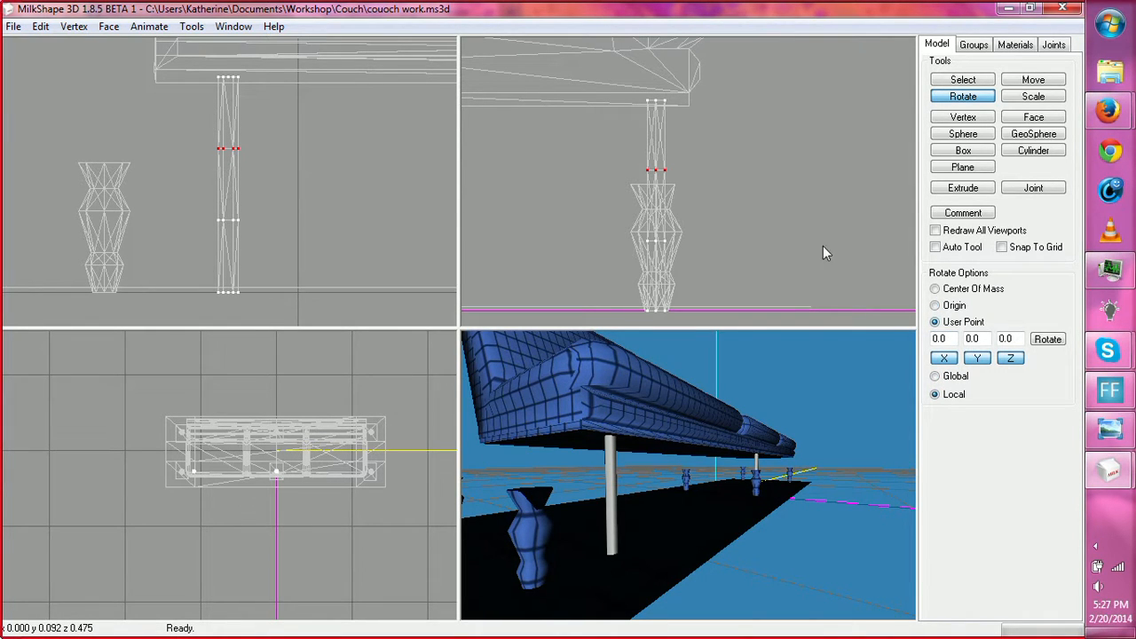
left_click_drag(823, 246, 805, 189)
Step: Try rotating the legs' three lower vertex rings together about their center of mass in Local and Global mode, undoing the attempts
left_click(963, 80)
left_click_drag(614, 204, 697, 326, "shift")
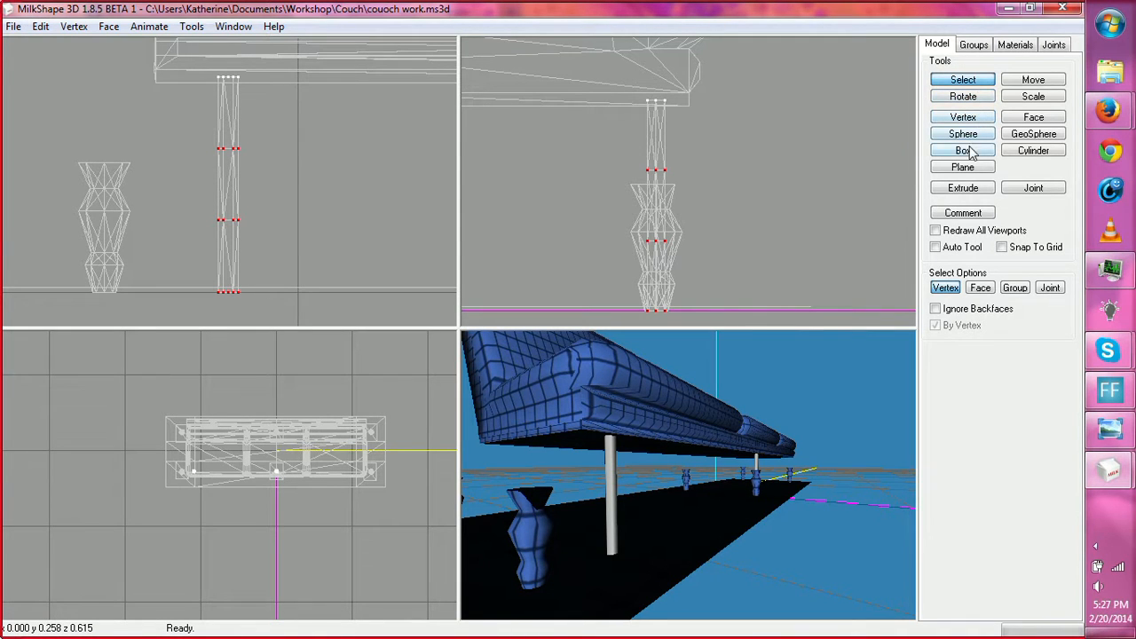
left_click(963, 95)
left_click_drag(865, 261, 787, 216)
key("ctrl+z")
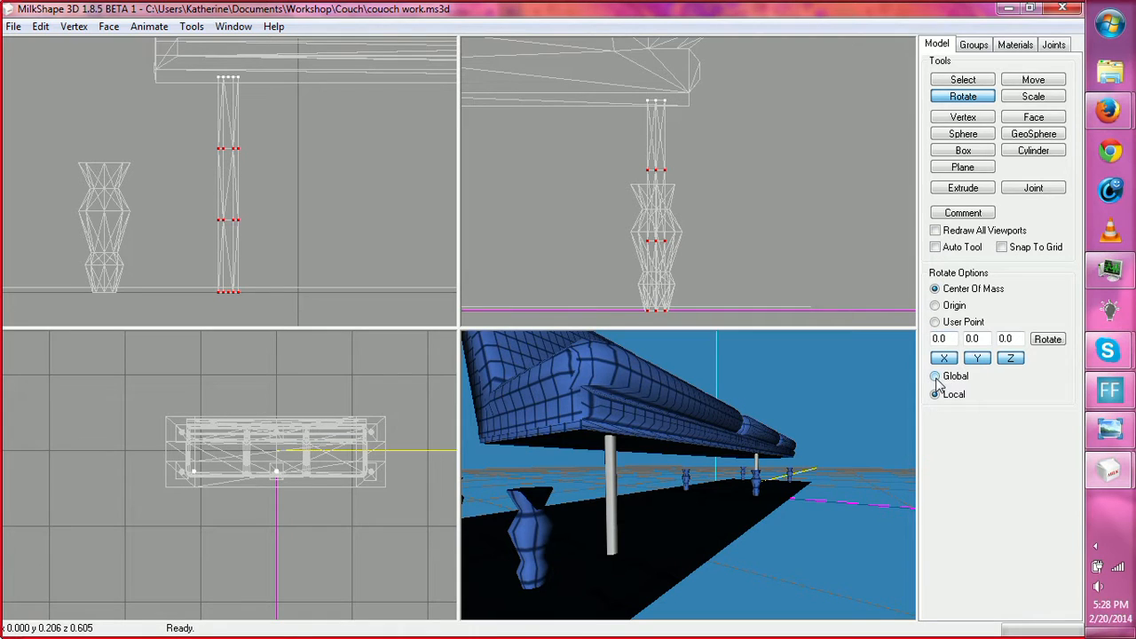
left_click_drag(645, 126, 754, 126)
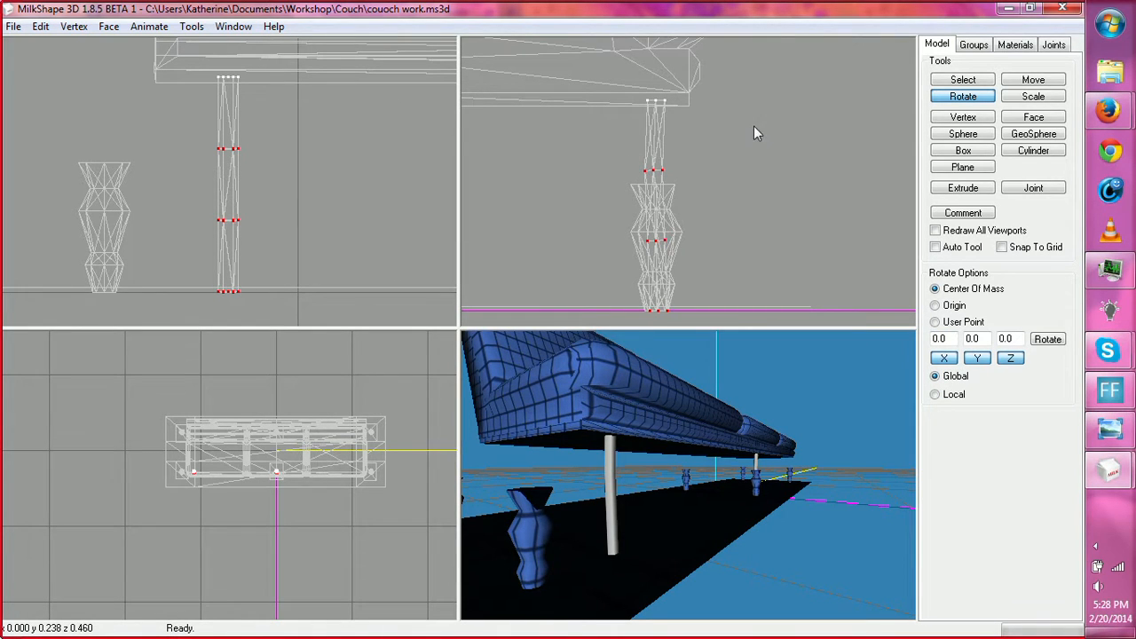
left_click_drag(837, 181, 802, 194)
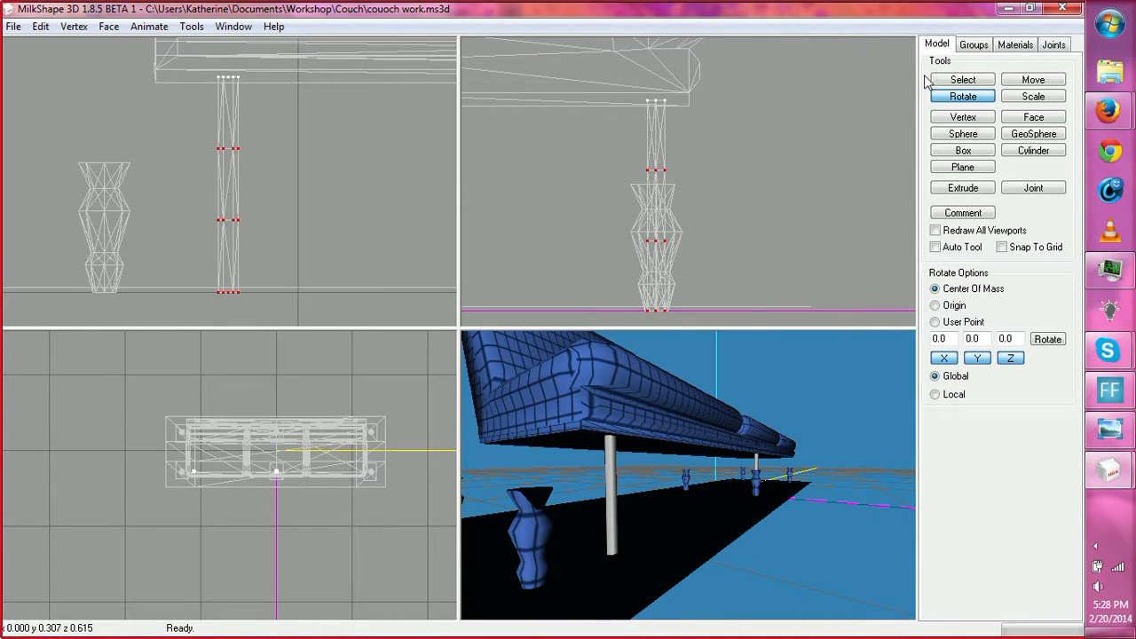
Step: Tilt only the legs' upper middle vertex ring in the side view and try moving it, then undo the move
left_click(962, 79)
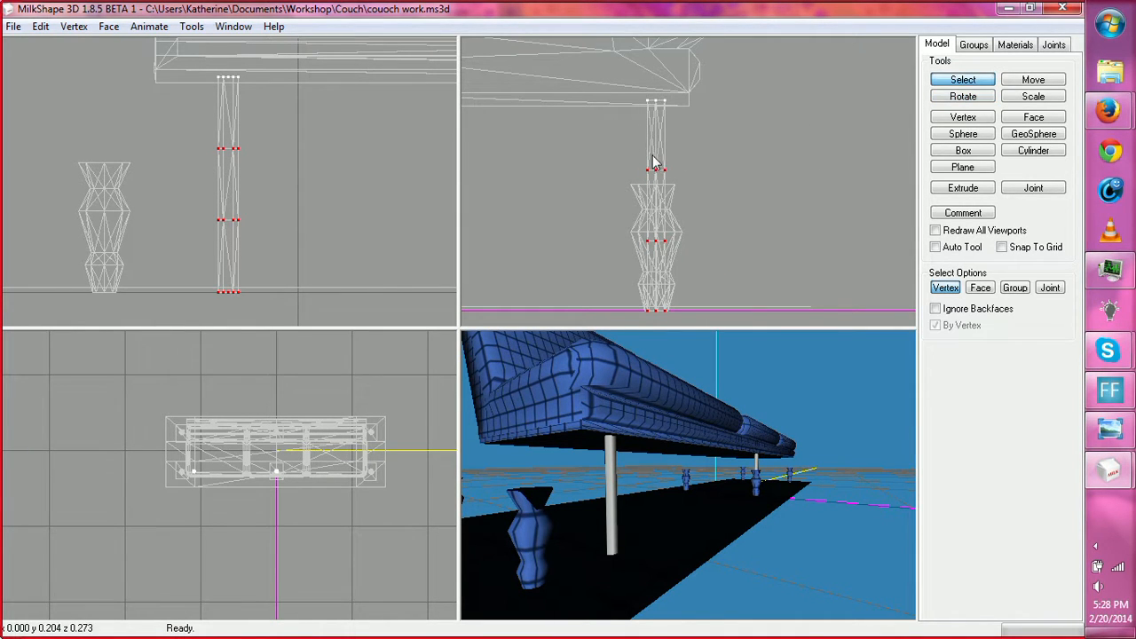
left_click(959, 97)
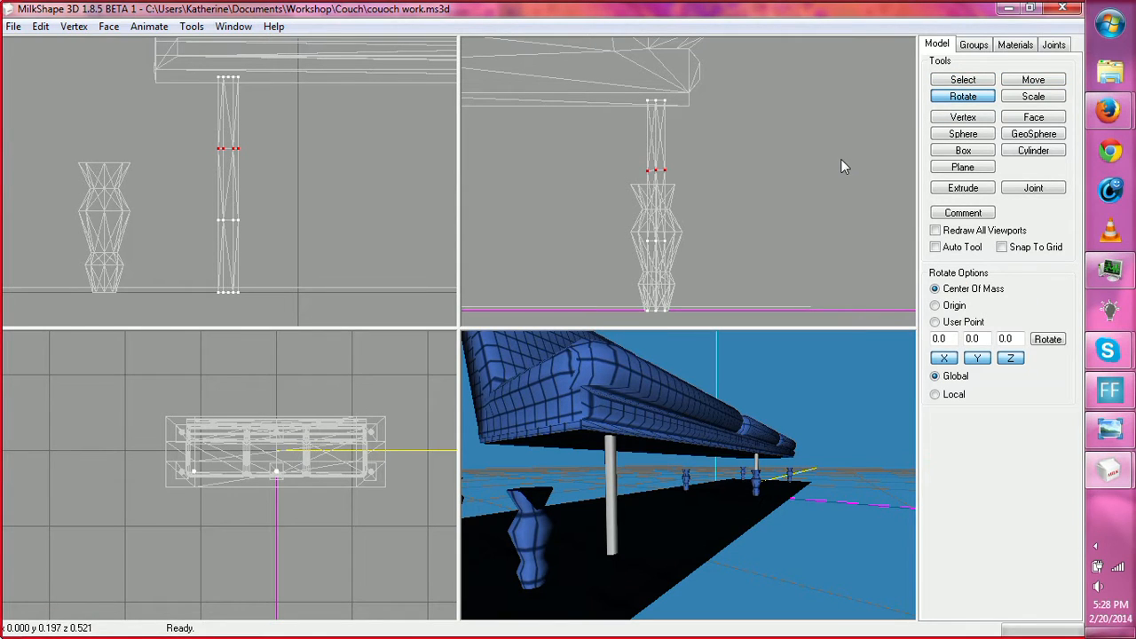
left_click_drag(841, 159, 857, 126)
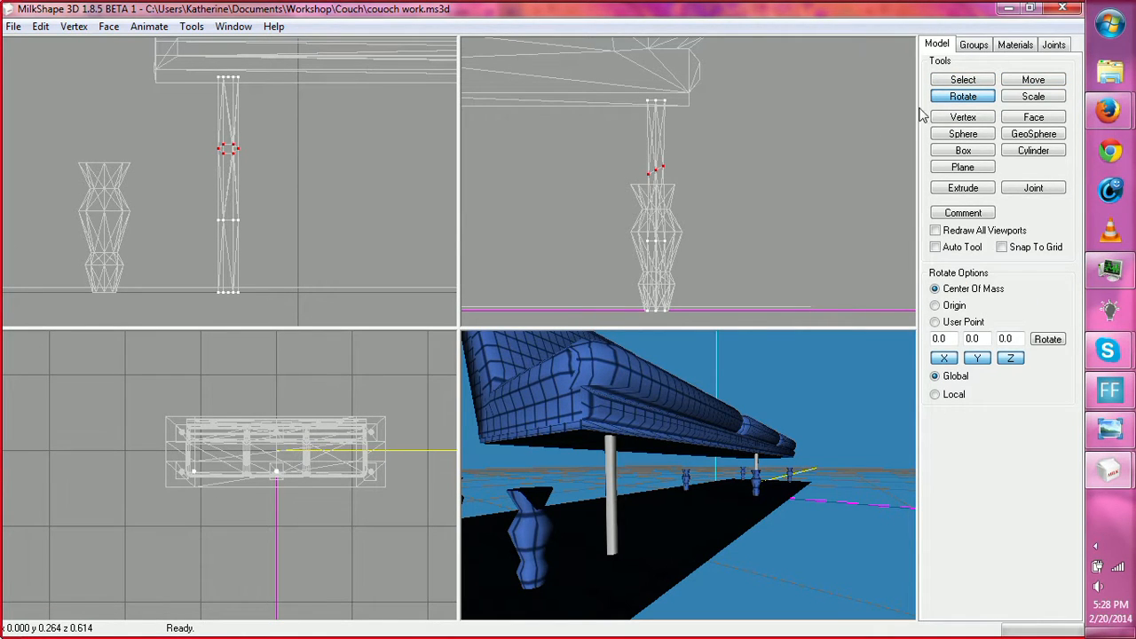
left_click(1033, 80)
left_click_drag(748, 192, 782, 176)
key("ctrl+z")
key("ctrl+z")
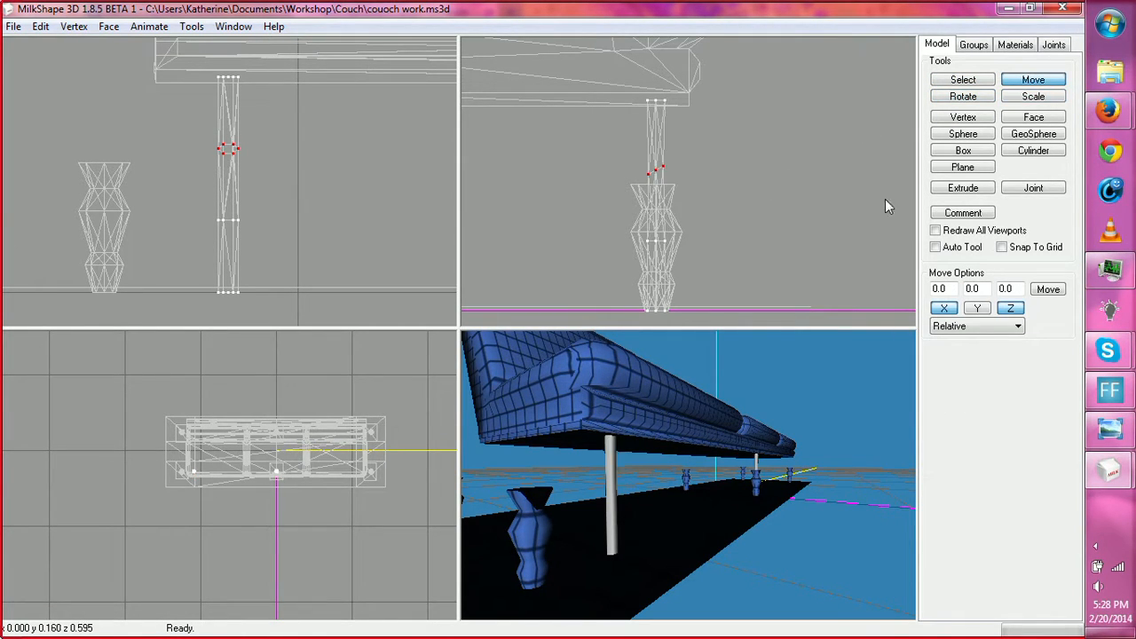
Step: Try bending both slender legs by moving their three lower vertex rings forward, and undo the bend
left_click(961, 85)
left_click_drag(620, 228, 698, 326)
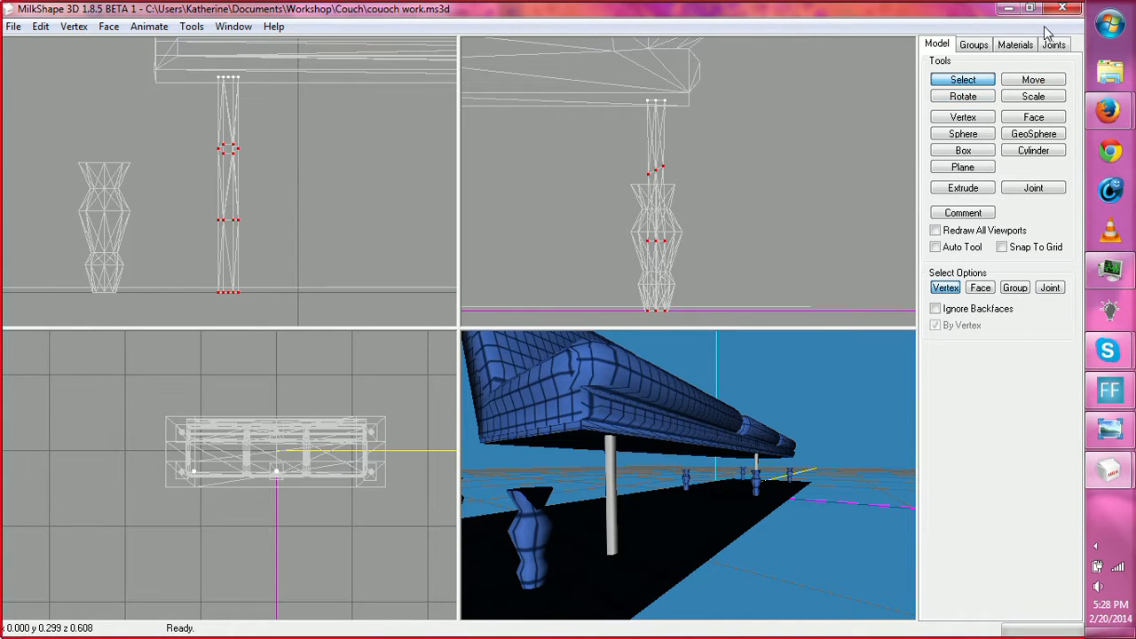
left_click(1034, 80)
left_click_drag(710, 200, 737, 236)
left_click_drag(669, 434, 696, 434)
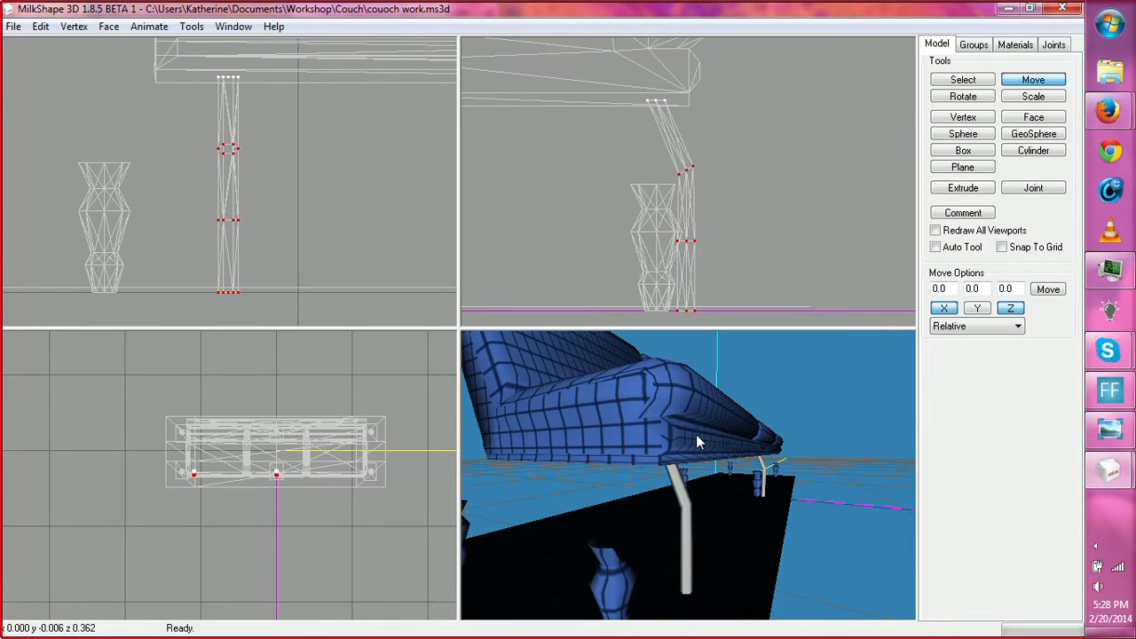
key("ctrl+z")
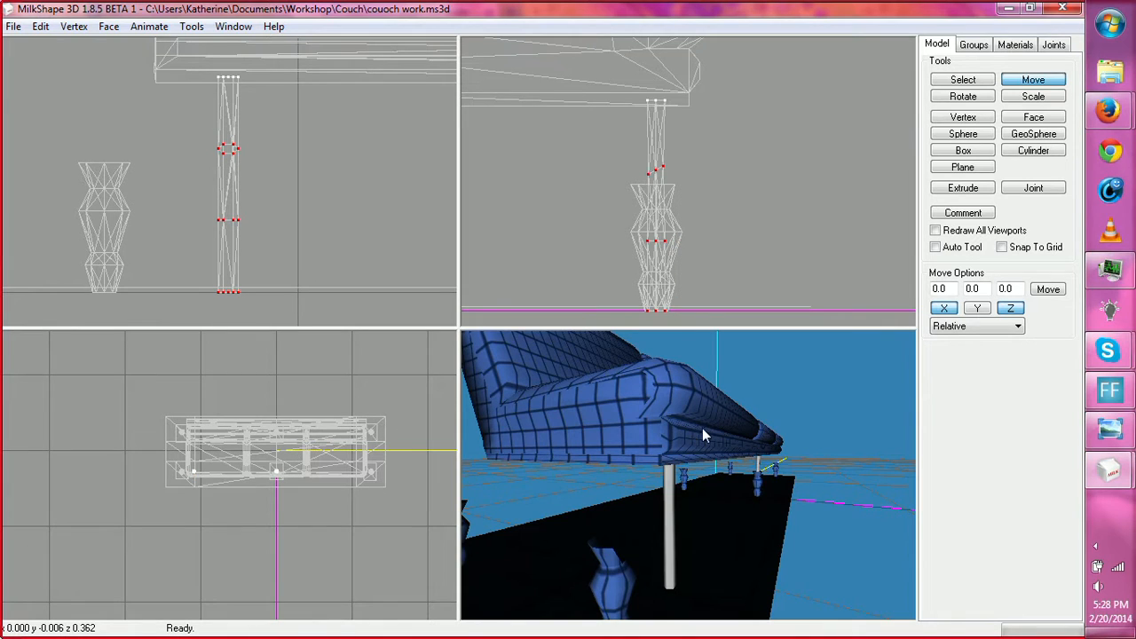
Step: Isolate the corner leg's upper middle vertex ring from the center leg's and tilt it diagonally in the side view
left_click(962, 80)
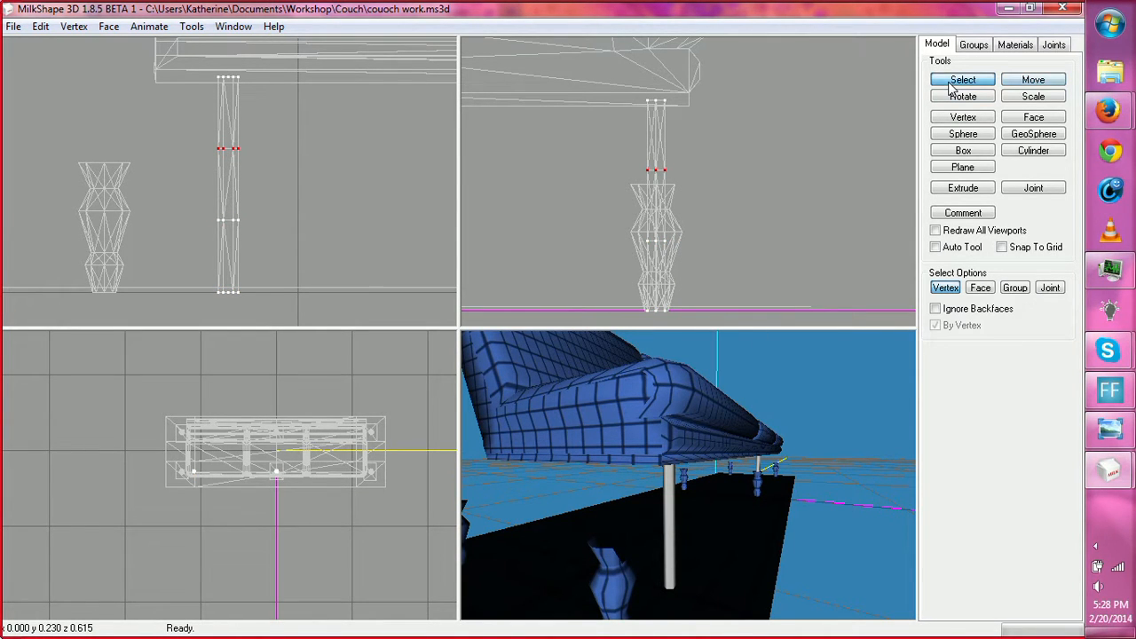
left_click_drag(260, 440, 301, 490)
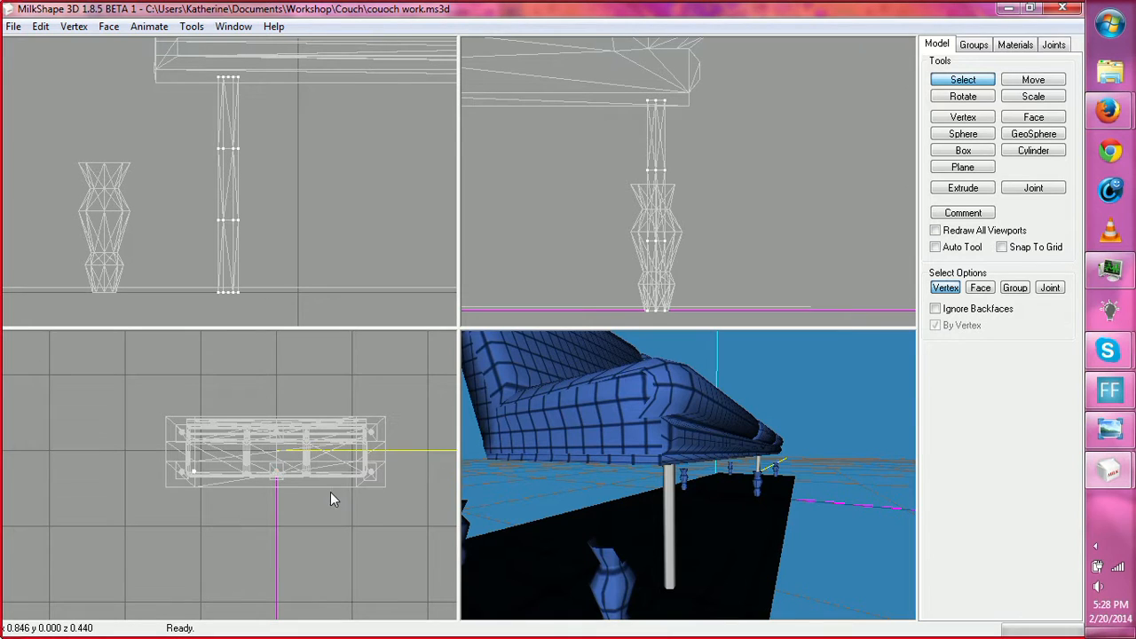
left_click_drag(650, 182, 655, 182)
left_click(962, 96)
left_click_drag(763, 187, 872, 127)
Step: Bend the corner leg by moving its three lower vertex rings forward beneath the seat's front edge
left_click(962, 79)
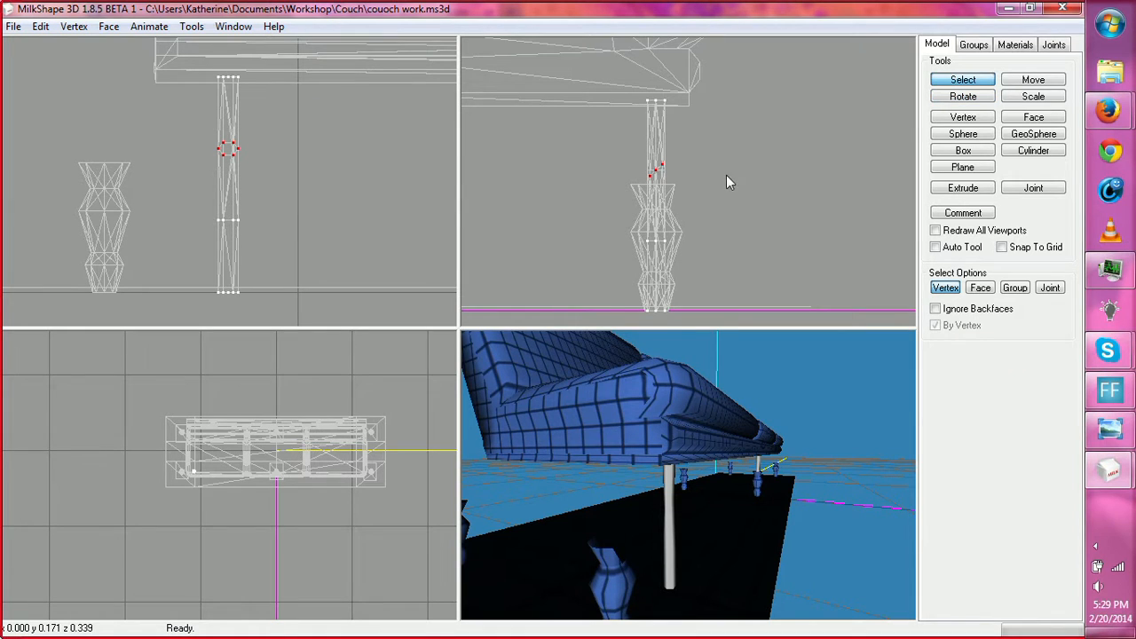
left_click_drag(609, 215, 673, 326, "shift")
left_click(1032, 81)
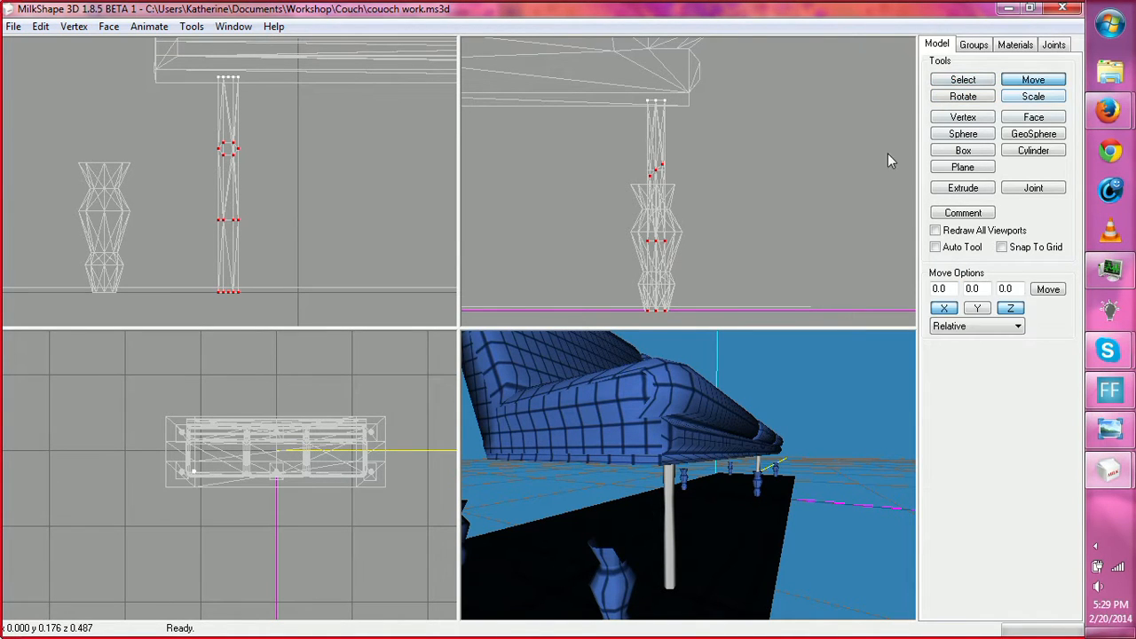
left_click_drag(706, 236, 735, 276)
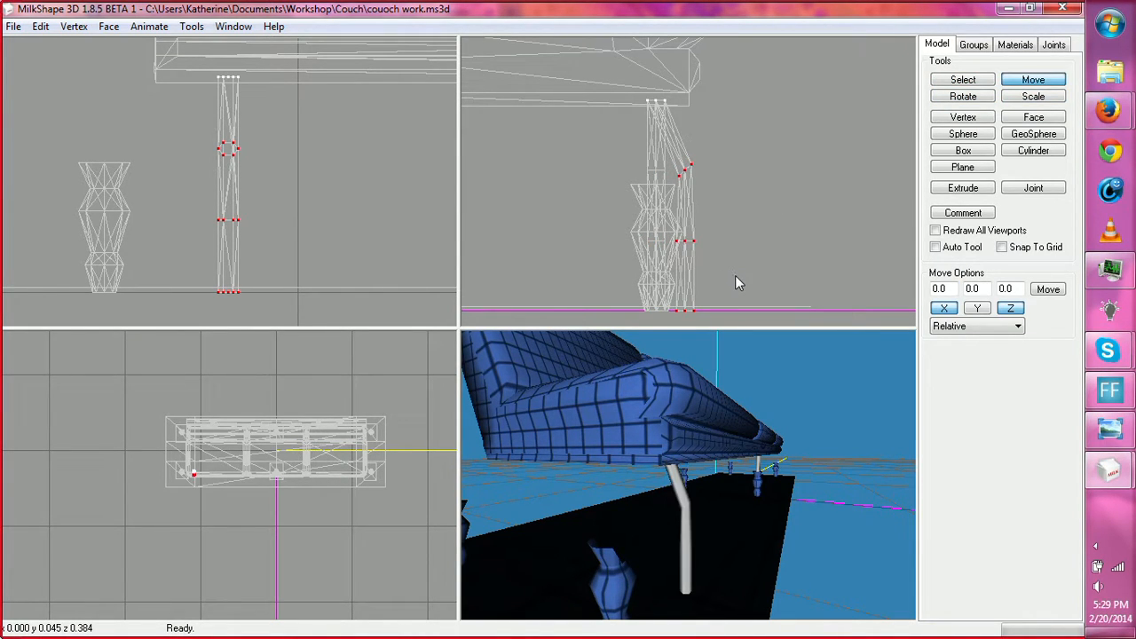
Step: Rotate the ring at the corner leg's bend back slightly to reduce its tilt
left_click(940, 80)
left_click_drag(646, 147, 723, 190)
left_click(958, 97)
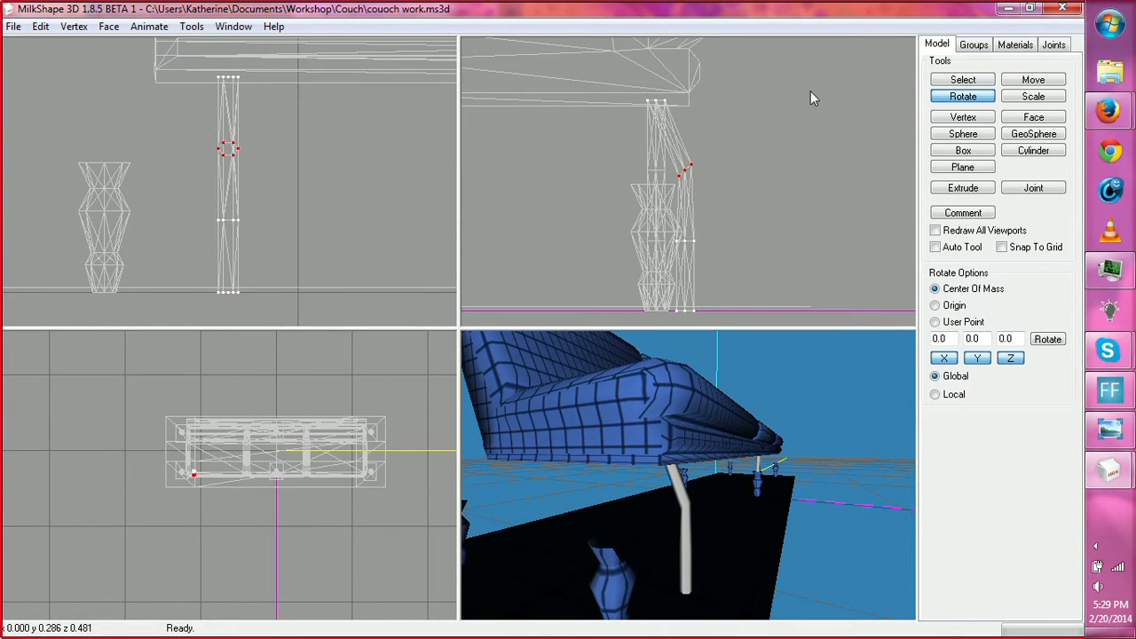
left_click_drag(810, 98, 801, 114)
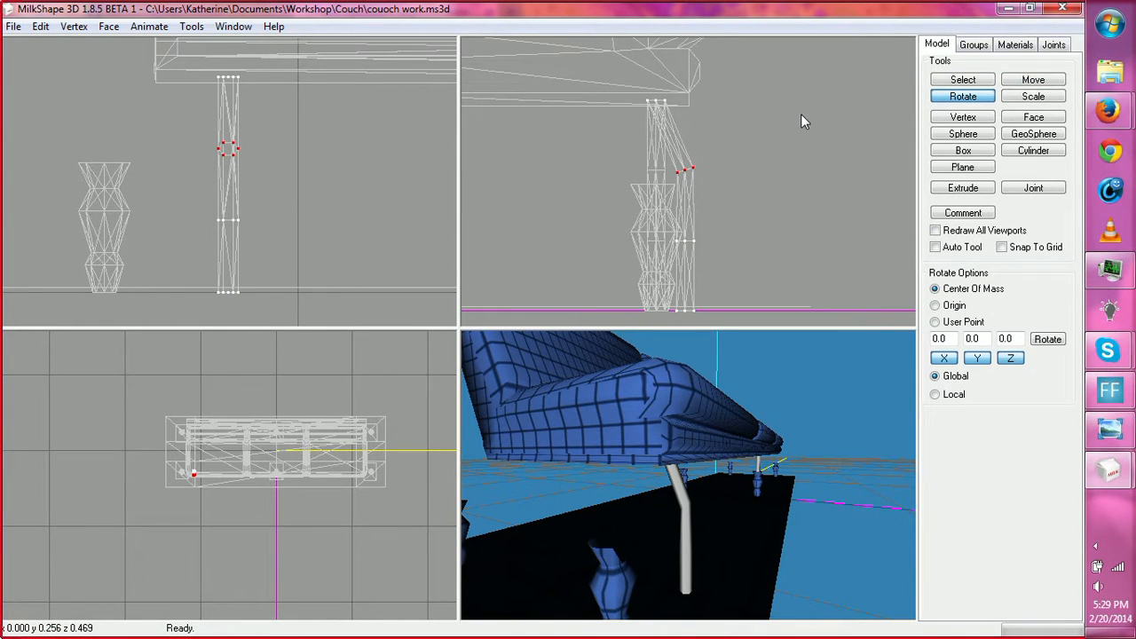
Step: Raise the corner leg's bend ring along Y and shift it slightly backward to soften the curve
left_click(1033, 81)
left_click(975, 308)
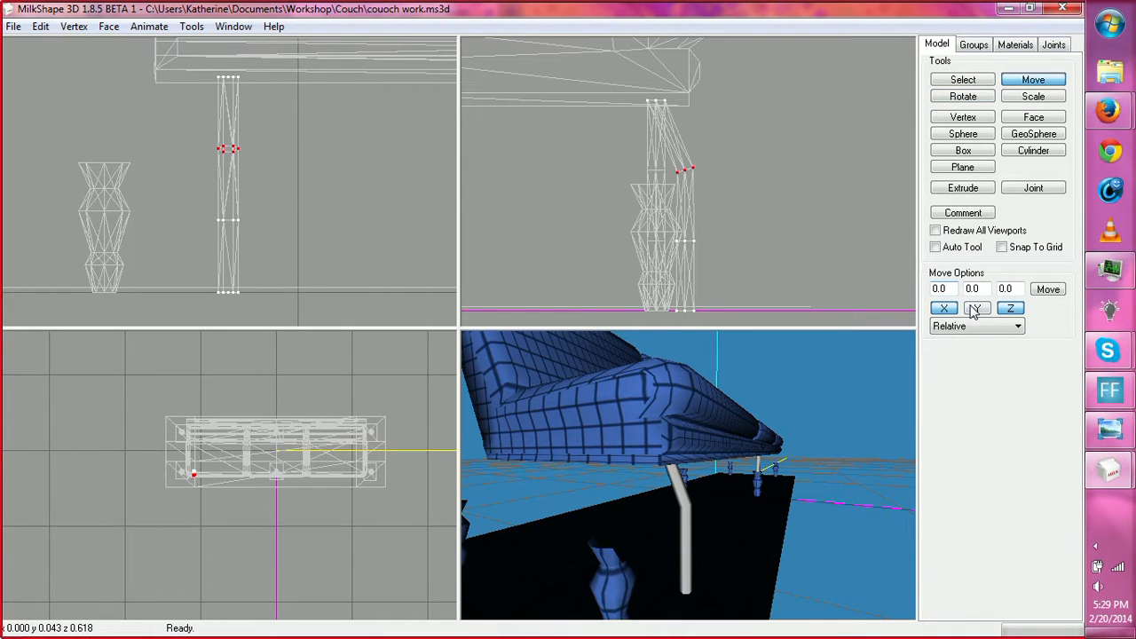
left_click_drag(670, 246, 671, 213)
left_click(1013, 310)
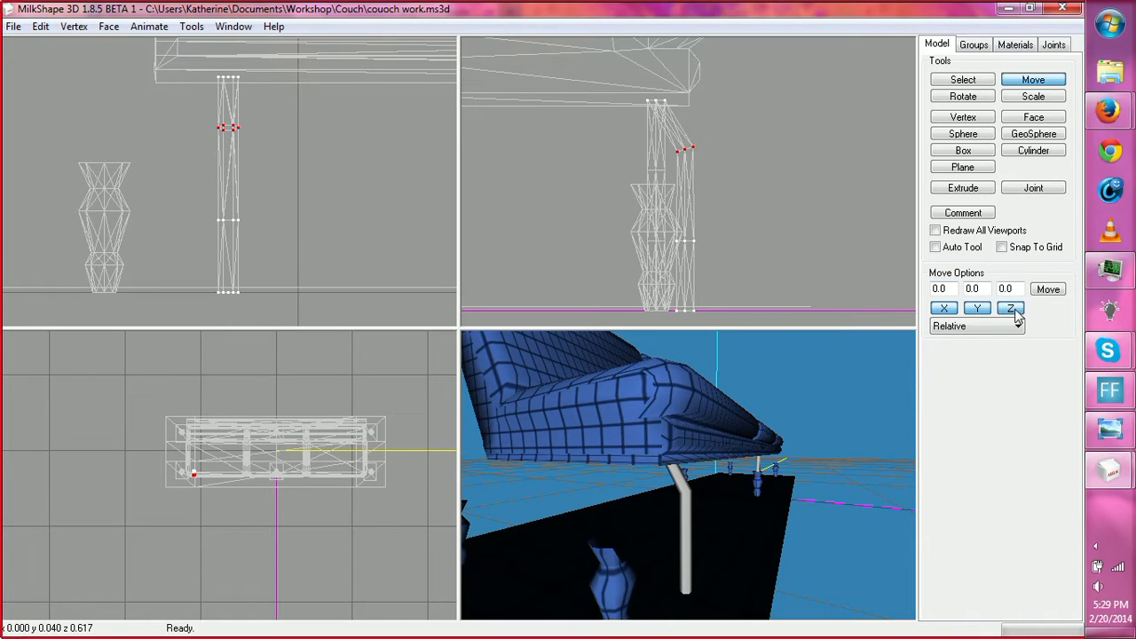
left_click(974, 308)
left_click_drag(768, 169, 758, 162)
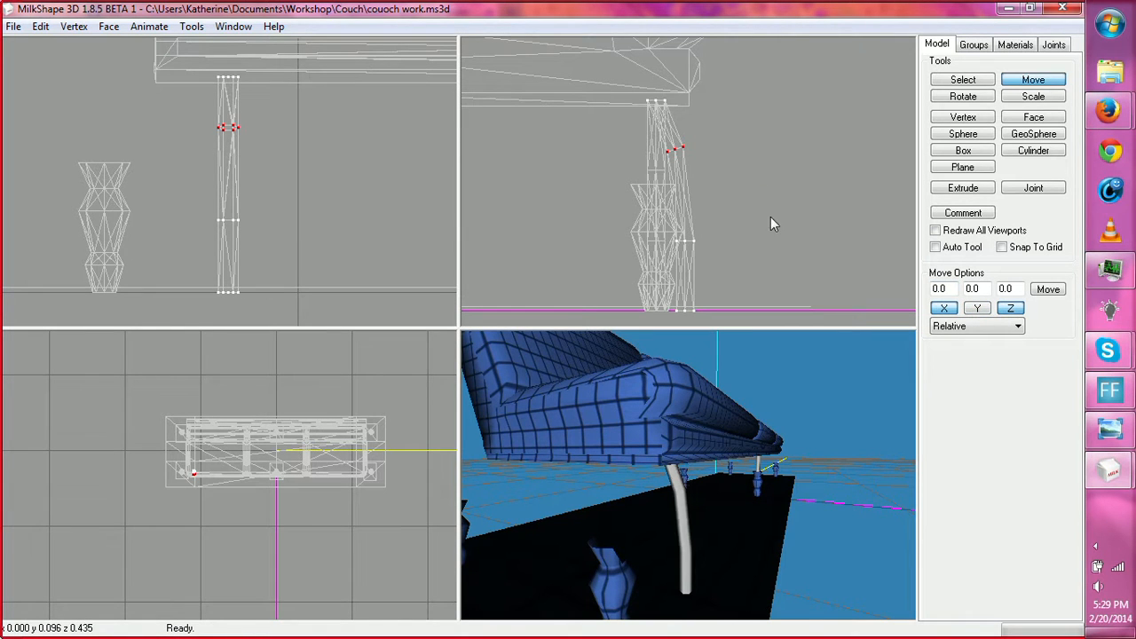
Step: Duplicate the bent corner leg group and mirror the copy left to right to the couch's opposite front corner
left_click_drag(716, 435, 748, 467)
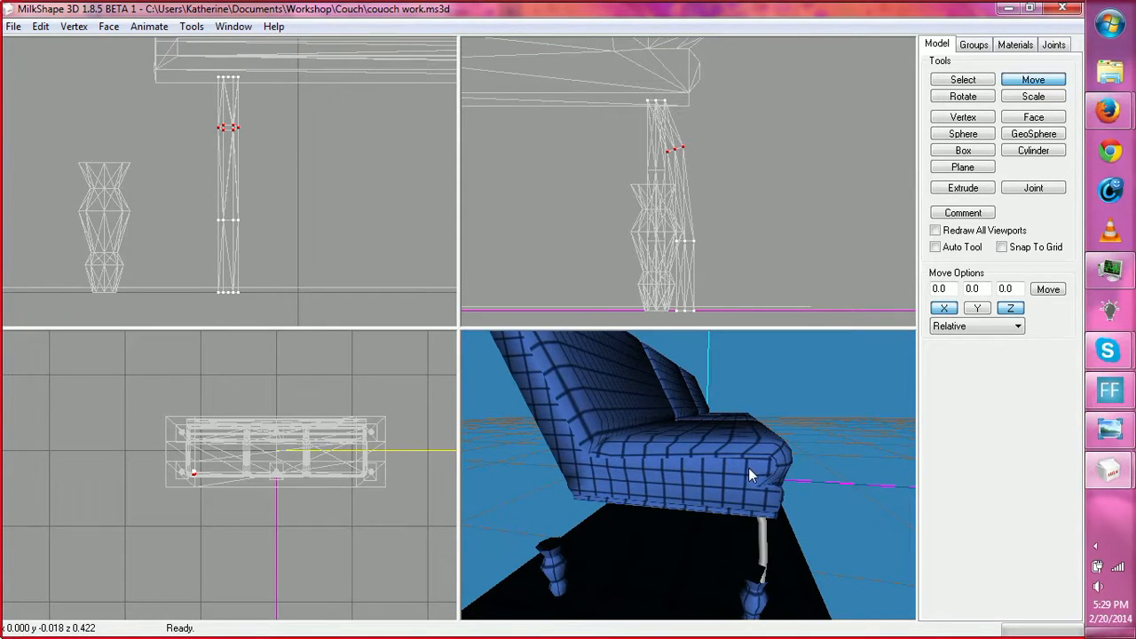
left_click(976, 46)
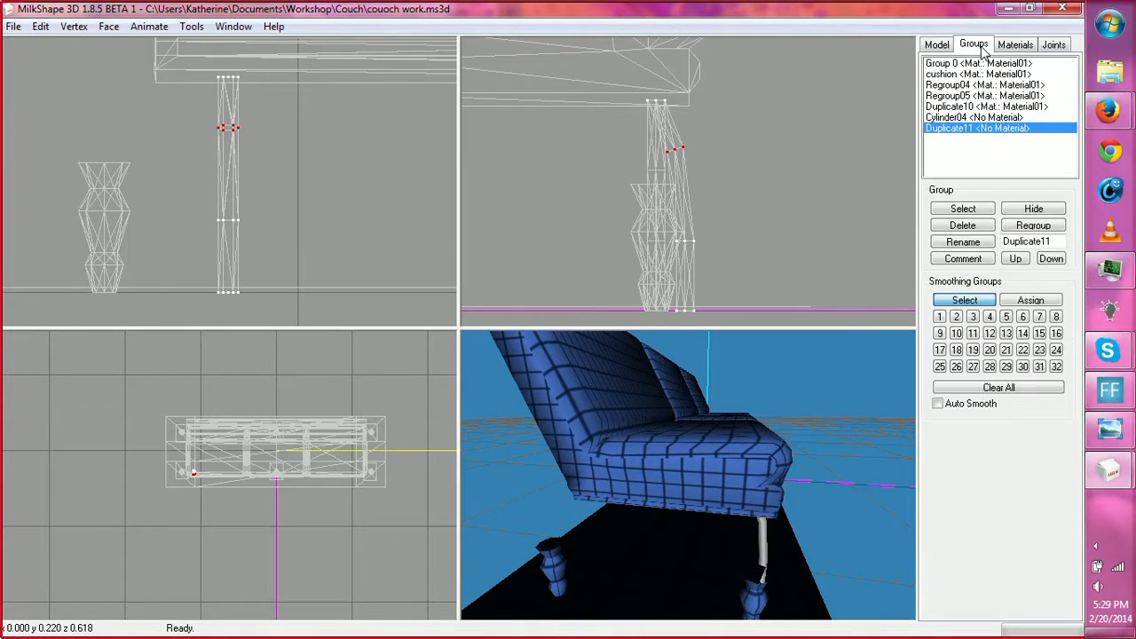
left_click(975, 209)
key("ctrl+d")
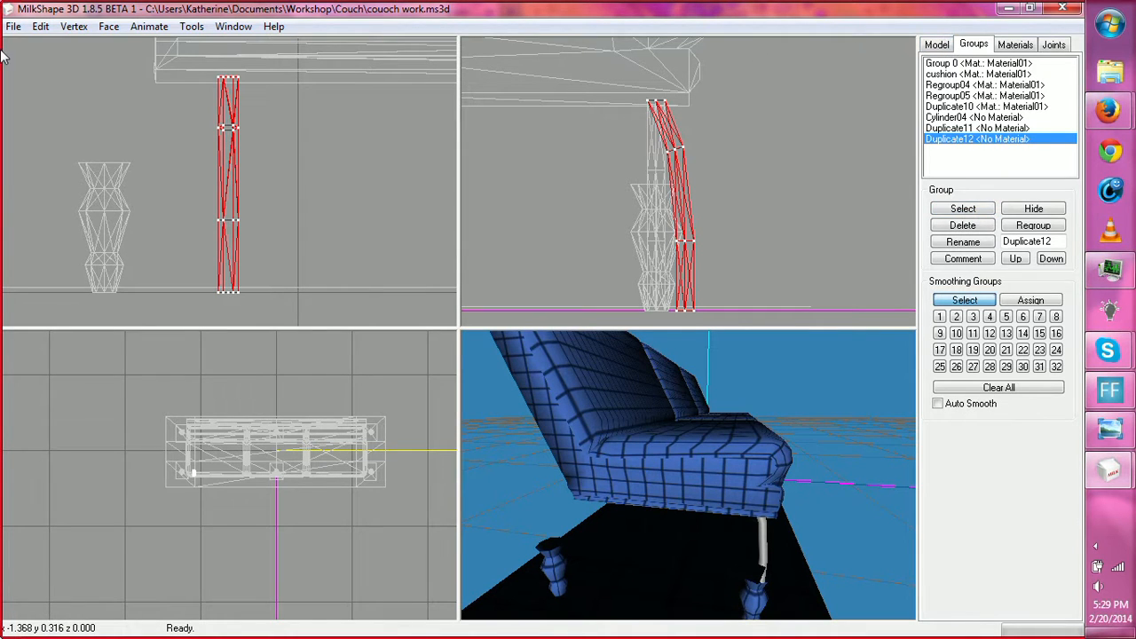
left_click(41, 27)
mouse_move(74, 26)
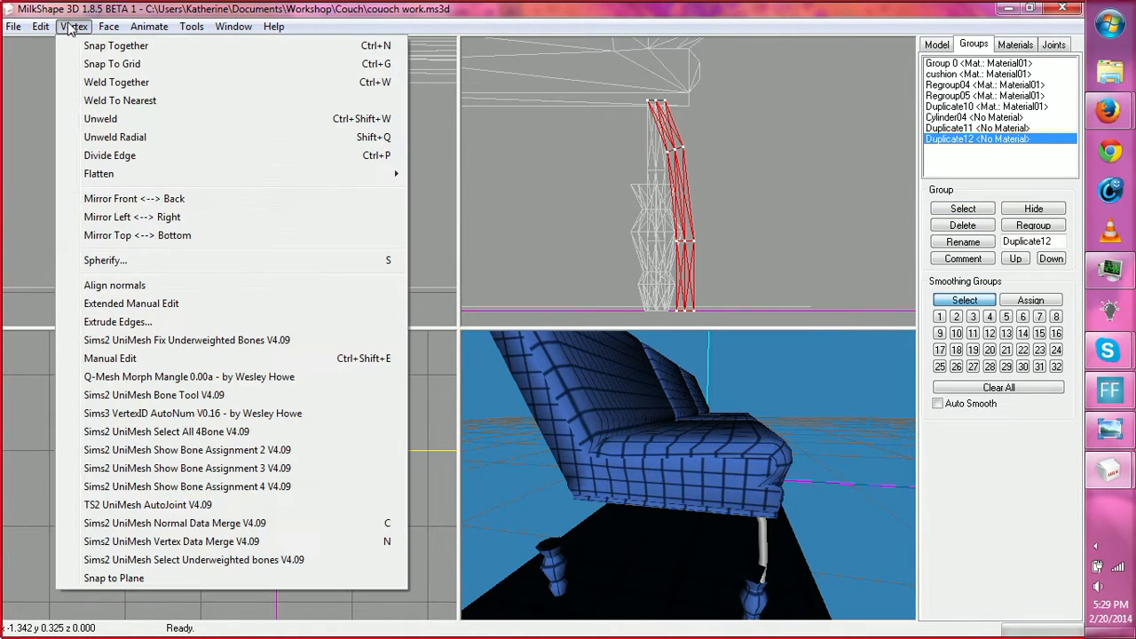
left_click(124, 217)
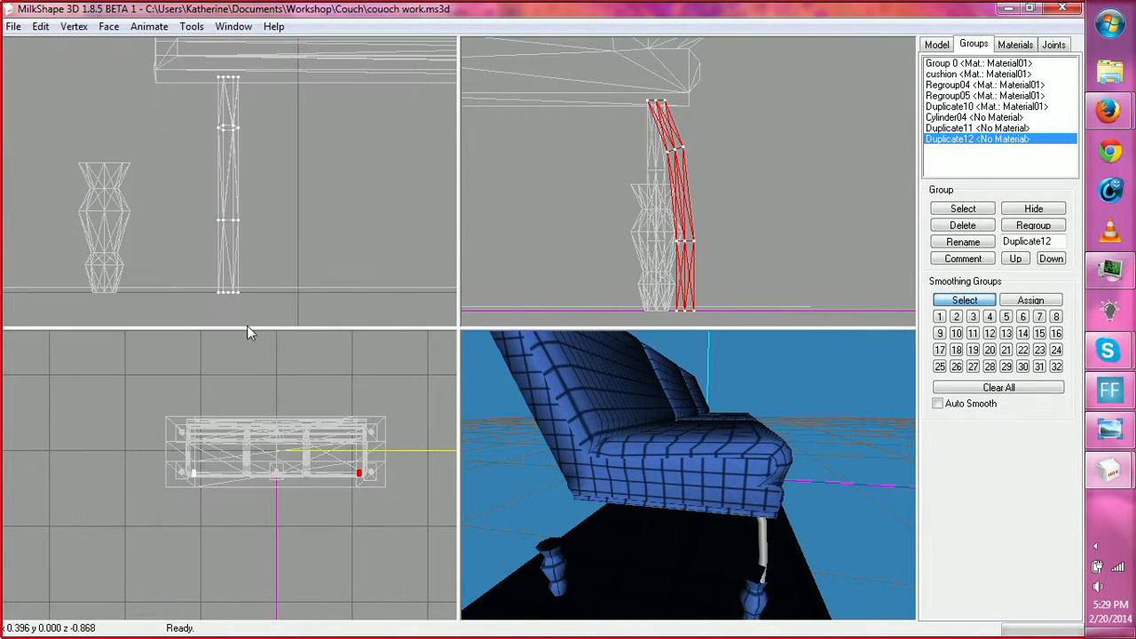
Step: Align the mirrored leg's normals to smooth its shading
left_click_drag(532, 497, 692, 381)
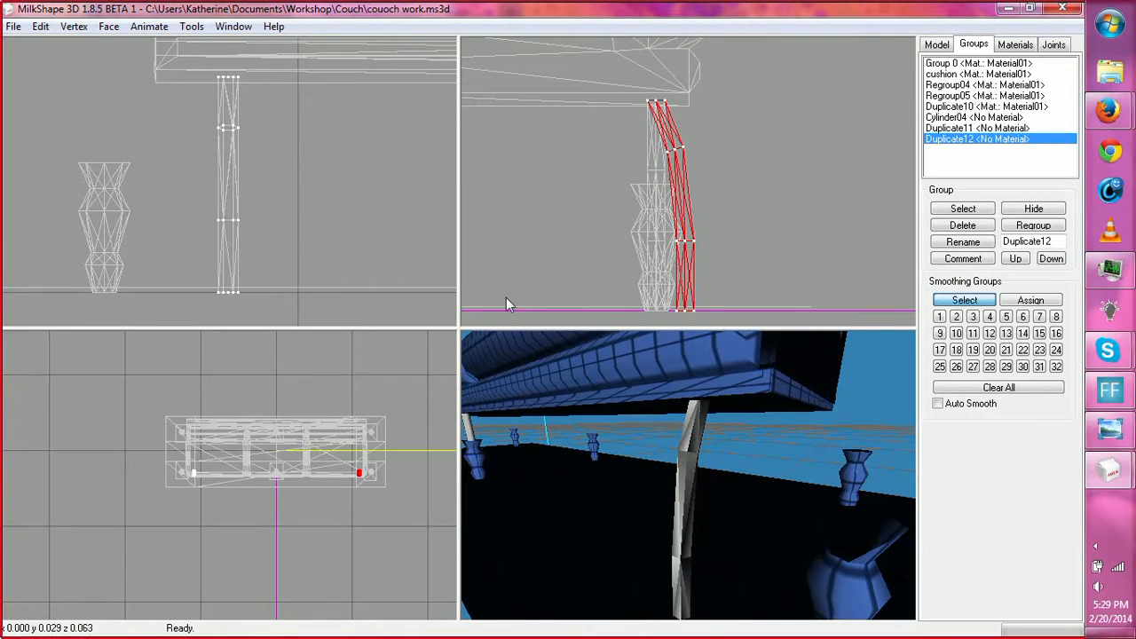
left_click(73, 27)
left_click(112, 285)
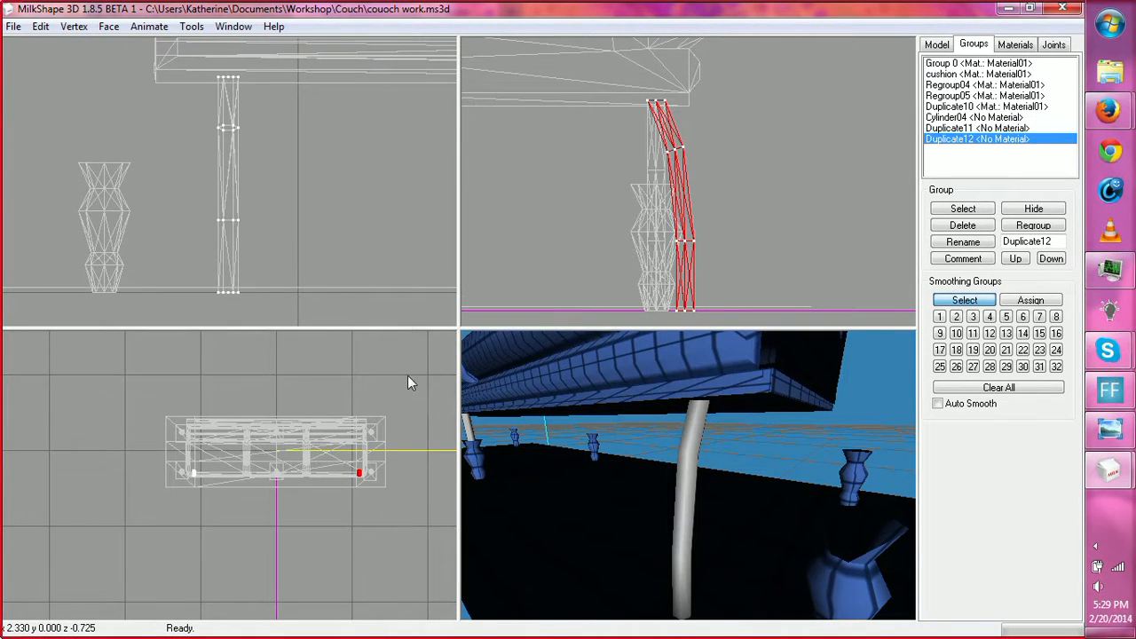
Step: Inspect the bent front legs and the underside of the couch from the front and the side
left_click_drag(568, 453, 646, 509)
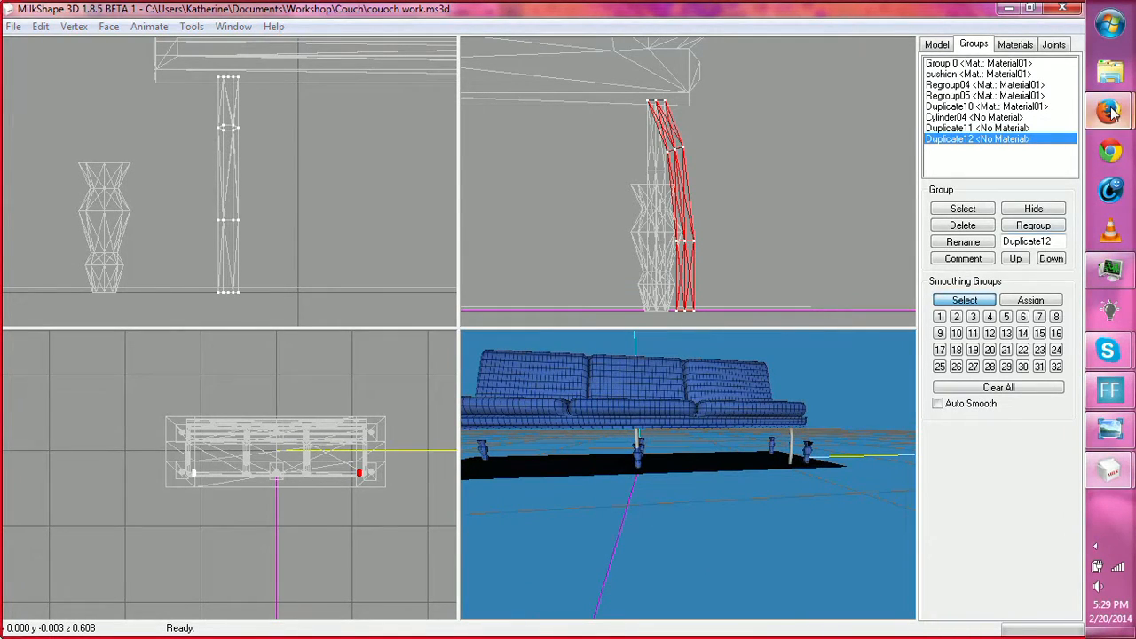
mouse_move(1108, 110)
left_click(1055, 120)
left_click(948, 468)
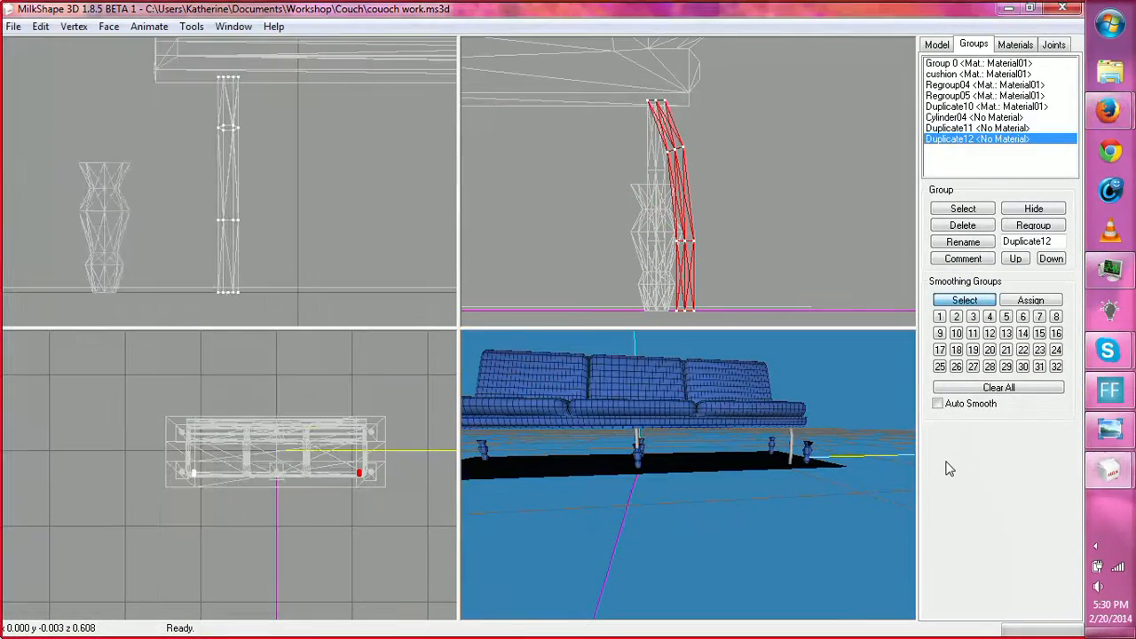
left_click_drag(860, 440, 735, 465)
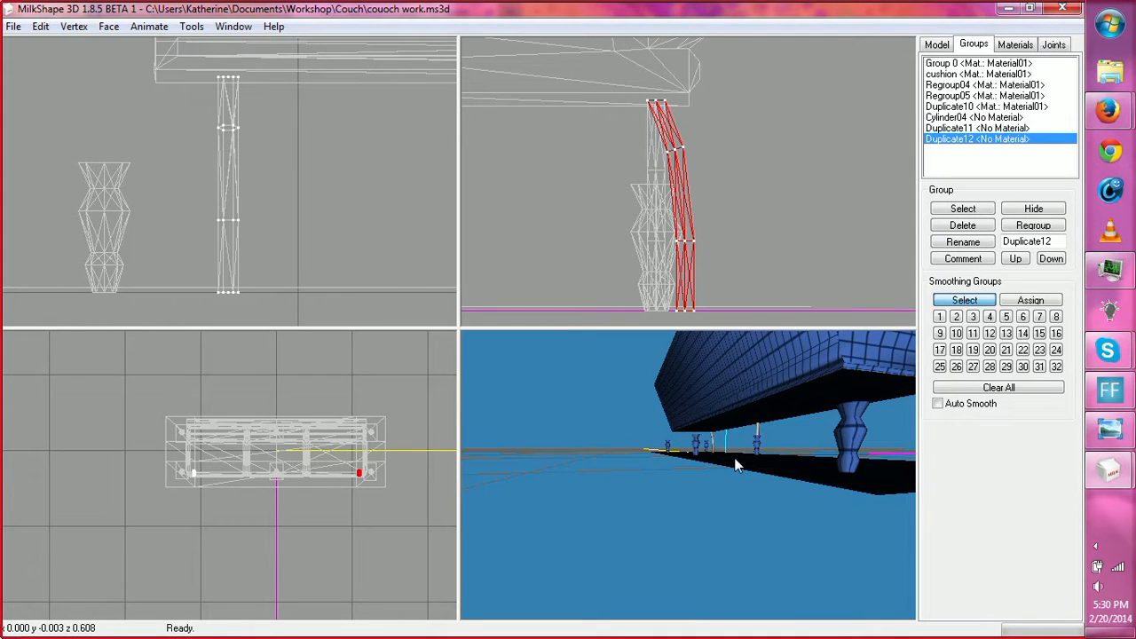
left_click_drag(734, 464, 695, 476)
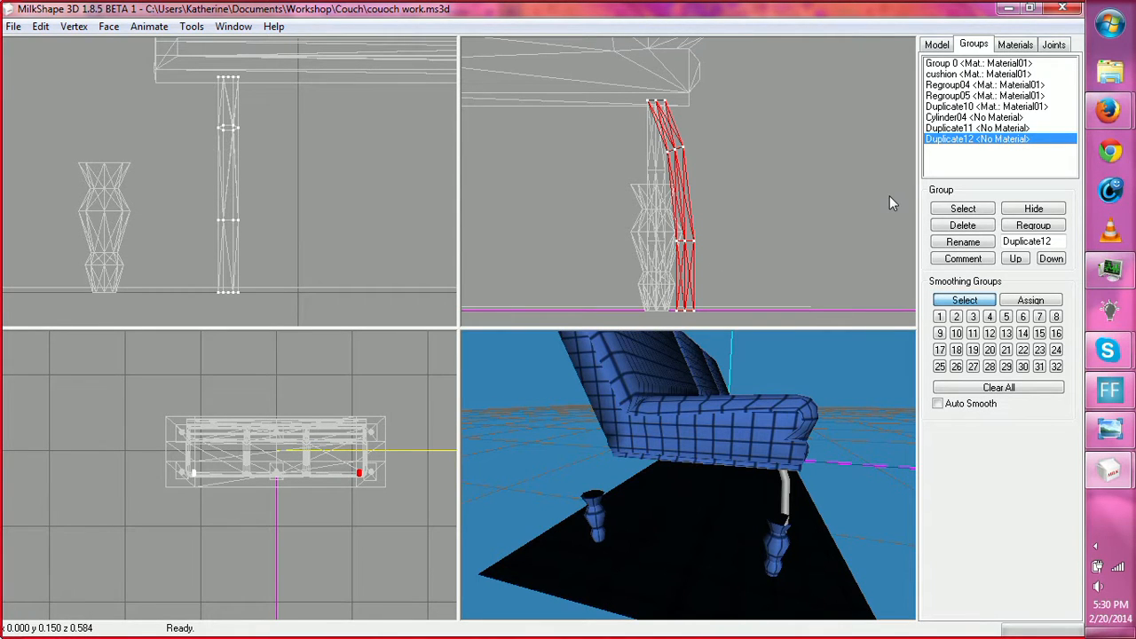
Step: Try to duplicate the straight middle leg group, Cylinder04, with the bent leg still selected
left_click(935, 44)
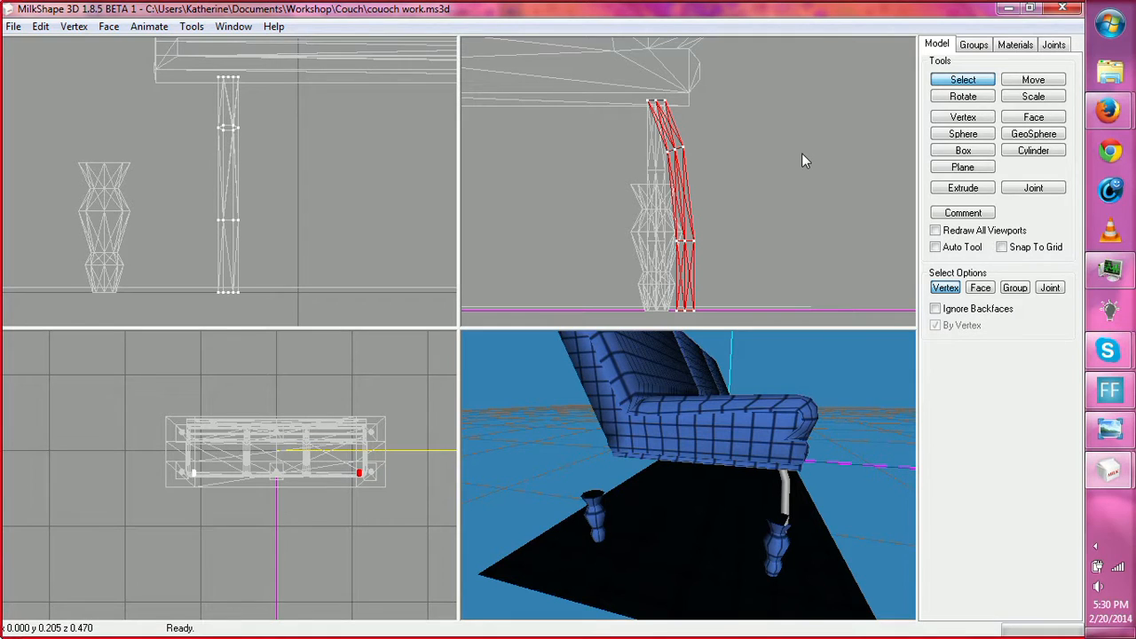
left_click(976, 46)
left_click(955, 107)
left_click(955, 117)
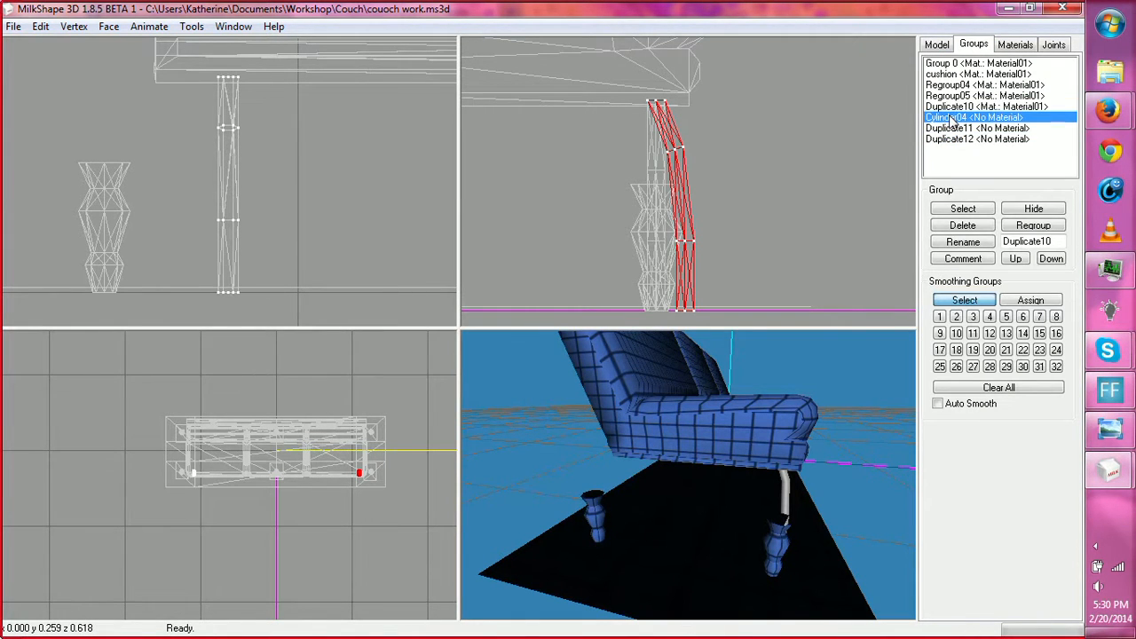
left_click(1030, 211)
left_click(1030, 211)
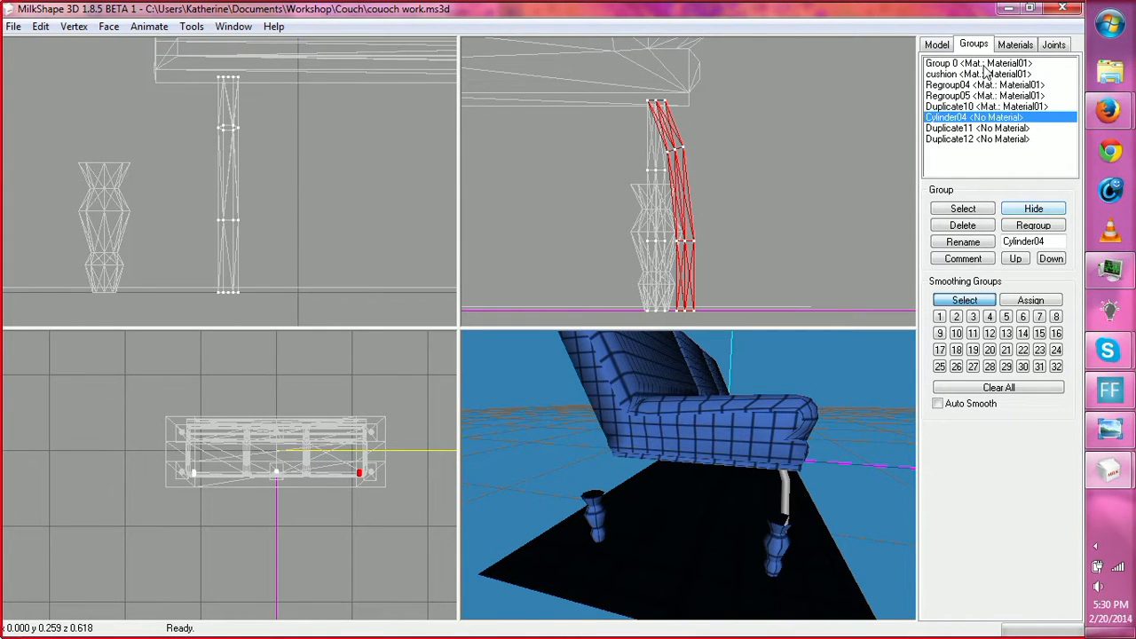
left_click(938, 45)
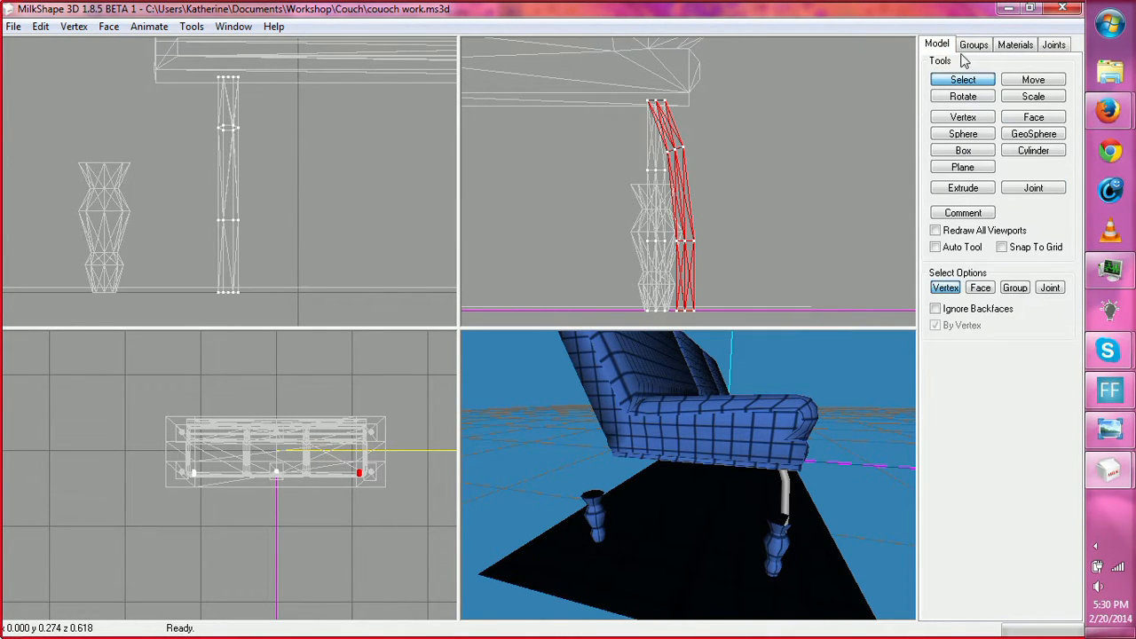
left_click(971, 45)
left_click(960, 210)
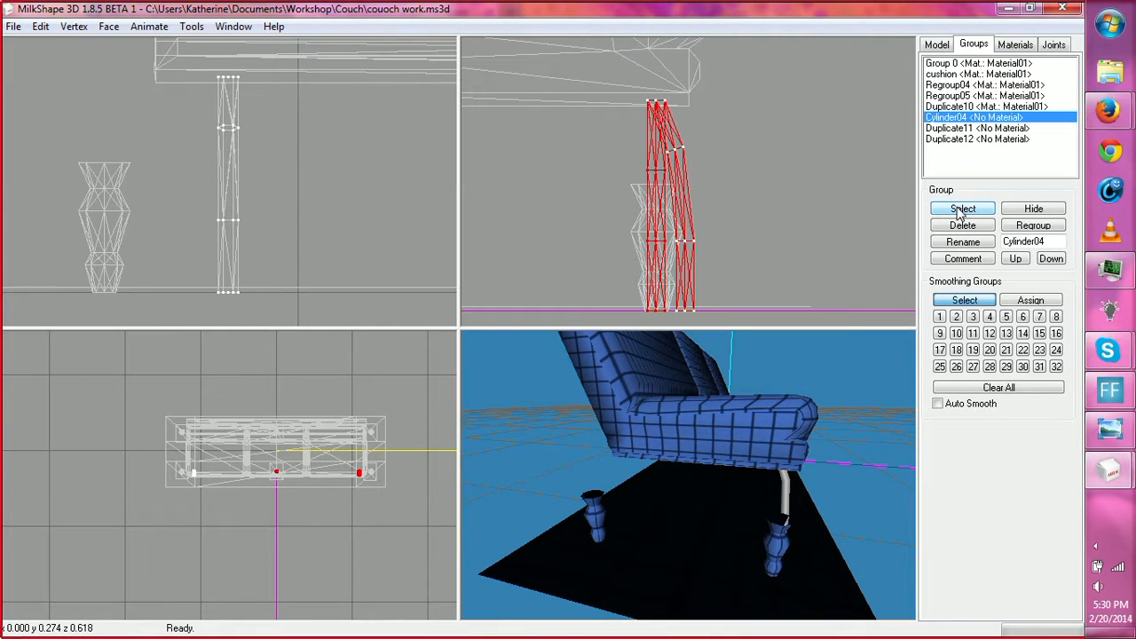
key("ctrl+d")
Step: Try to shift the duplicated legs toward the back of the couch and undo the move
left_click(937, 47)
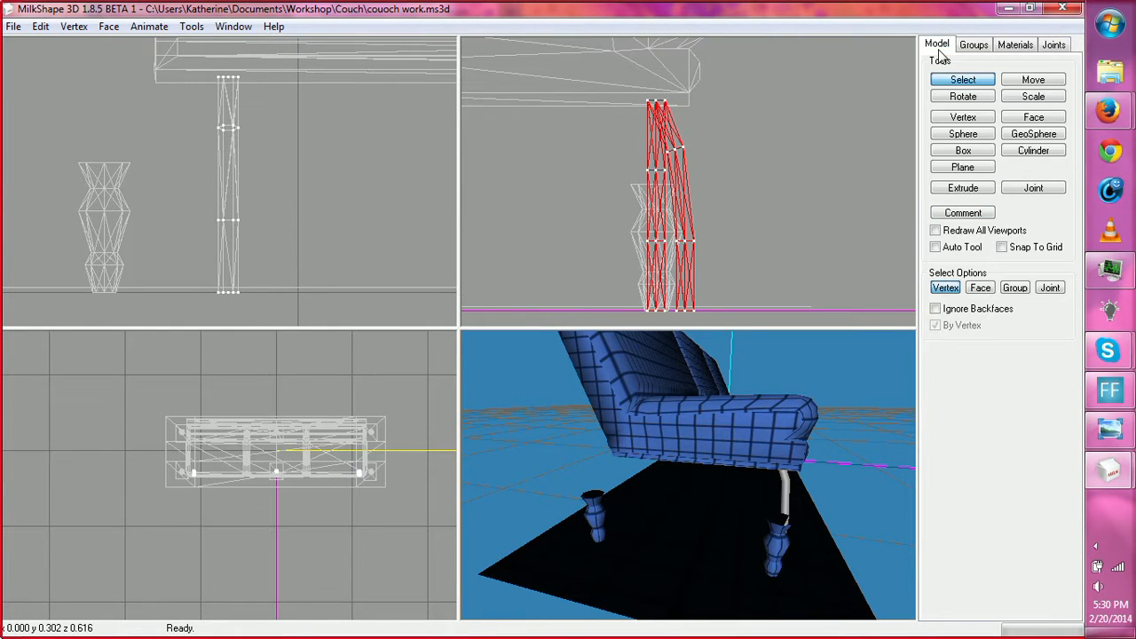
left_click(1019, 81)
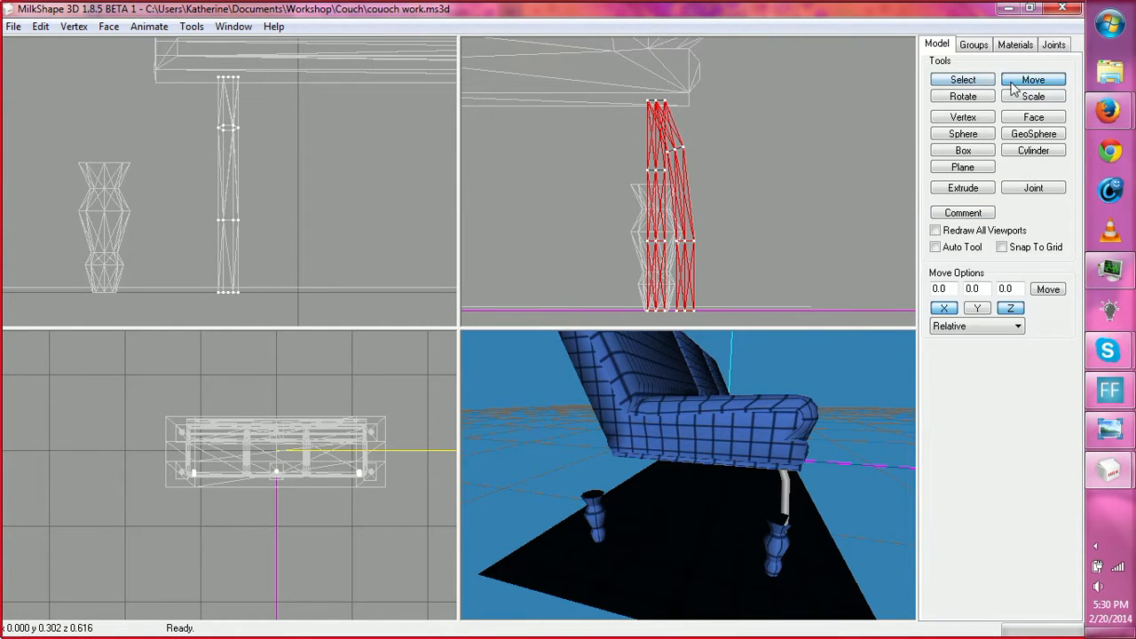
left_click(980, 311)
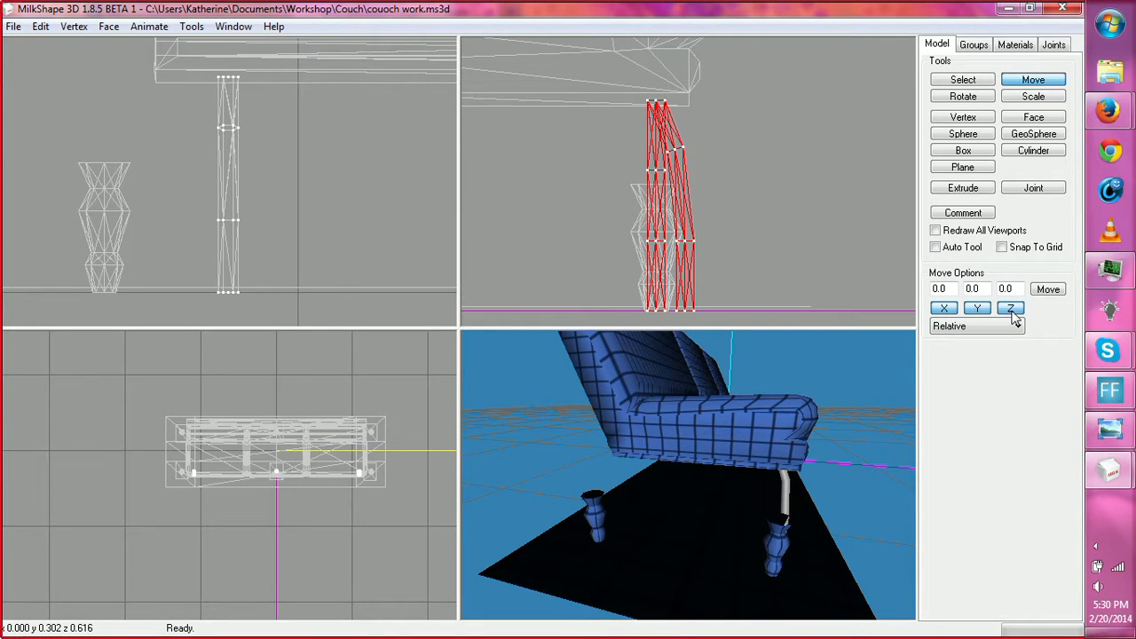
left_click(1011, 311)
left_click(977, 310)
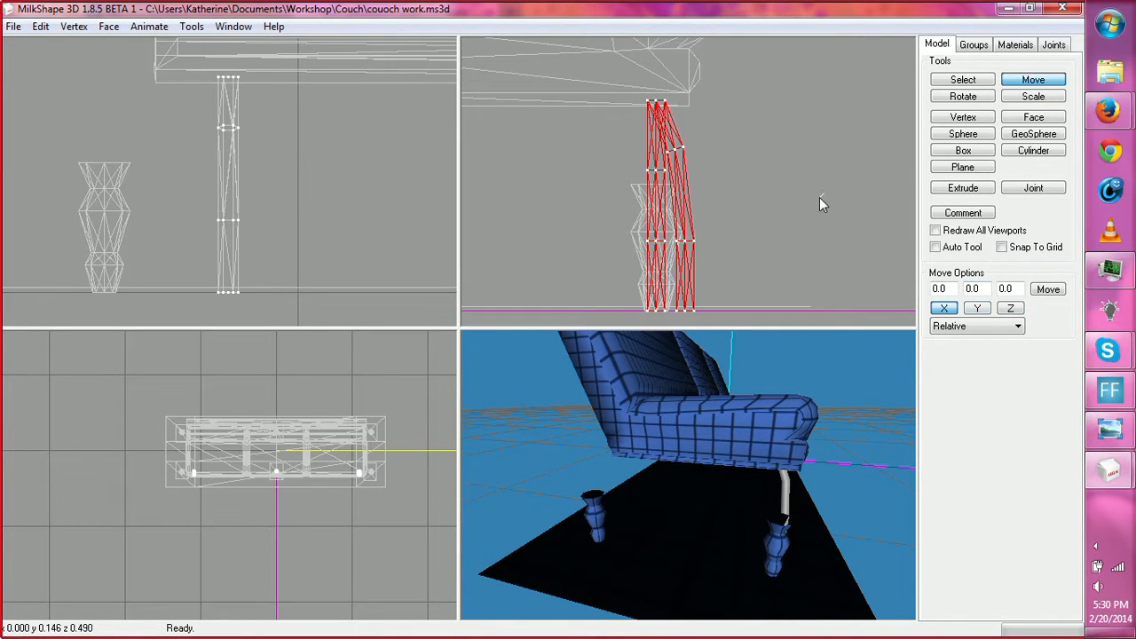
left_click(1010, 312)
left_click(963, 81)
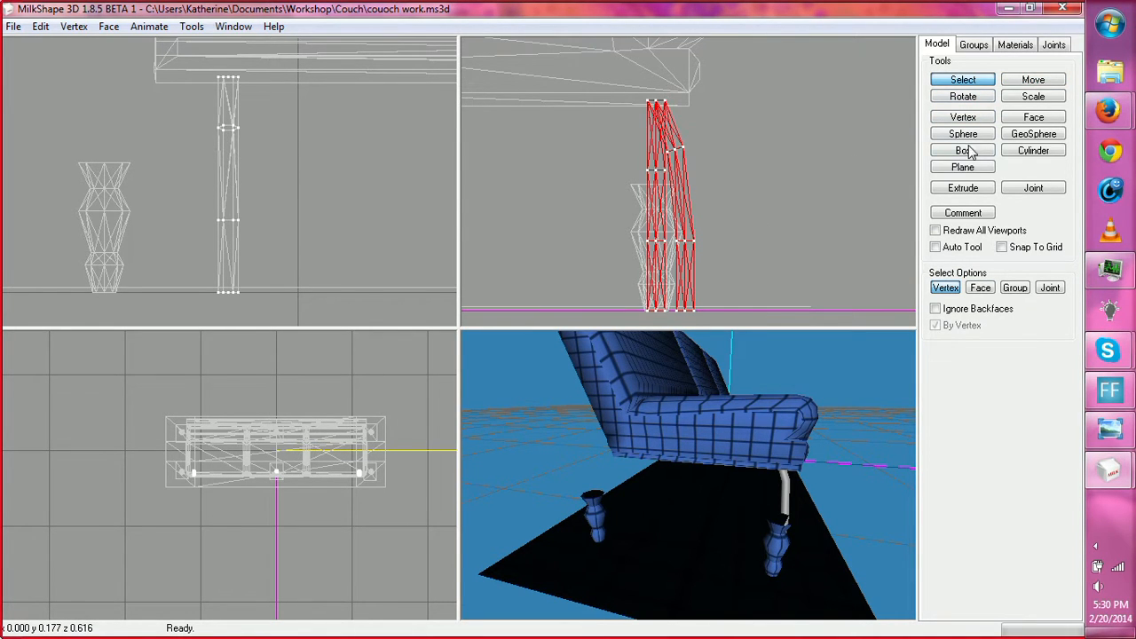
left_click(1033, 81)
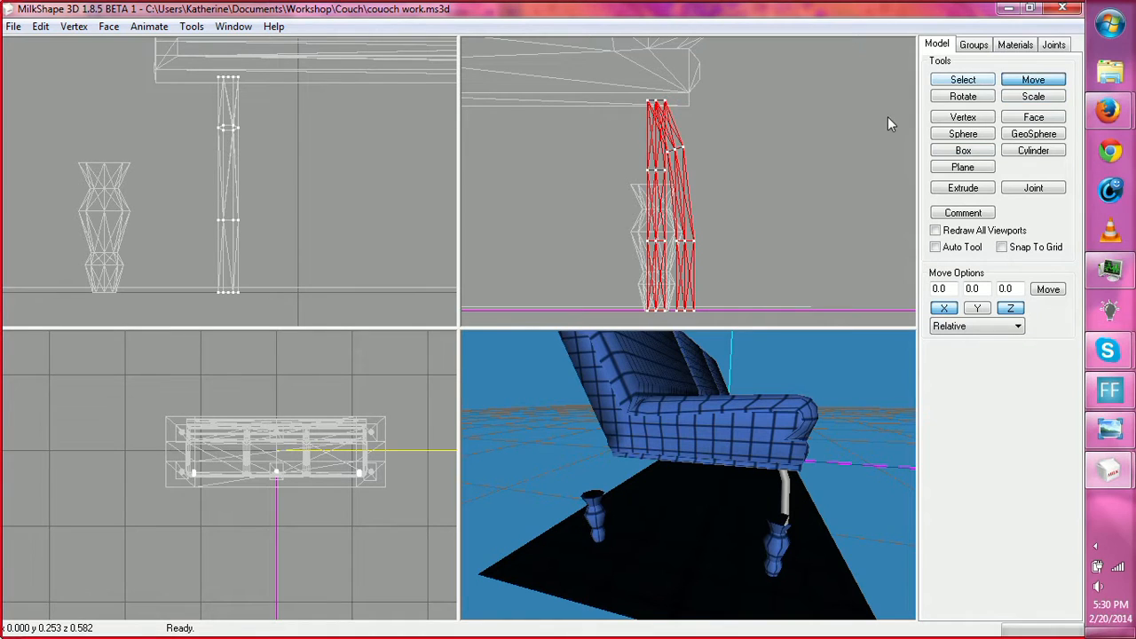
left_click_drag(887, 116, 835, 139)
key("ctrl+z")
Step: Remove the faulty duplicate that contains both the middle leg and the bent corner leg
left_click(974, 45)
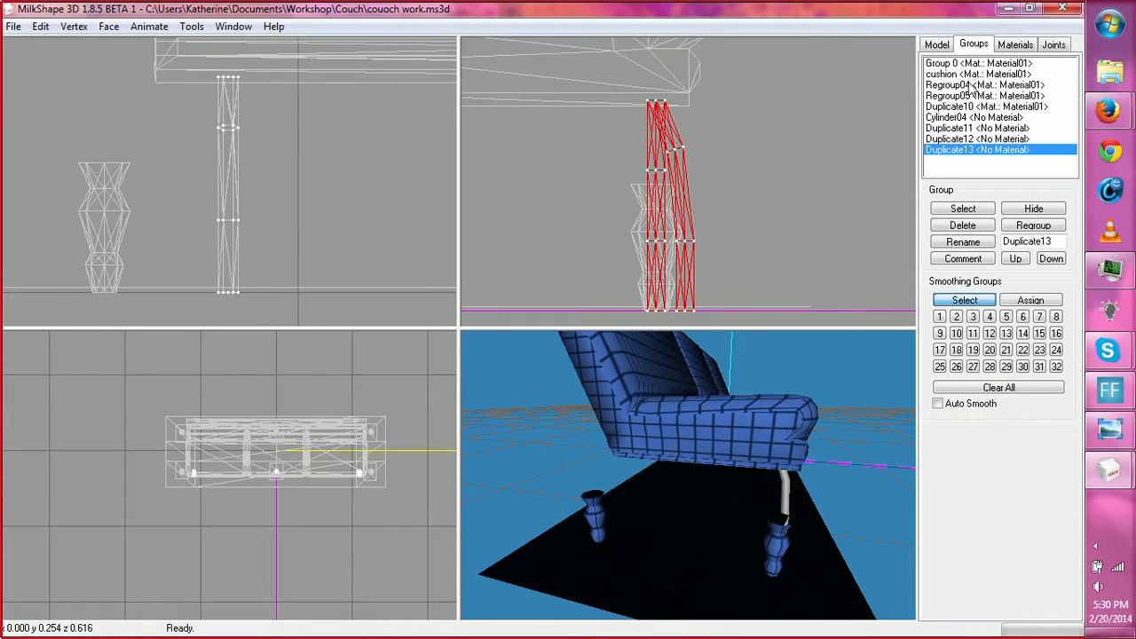
left_click(949, 156)
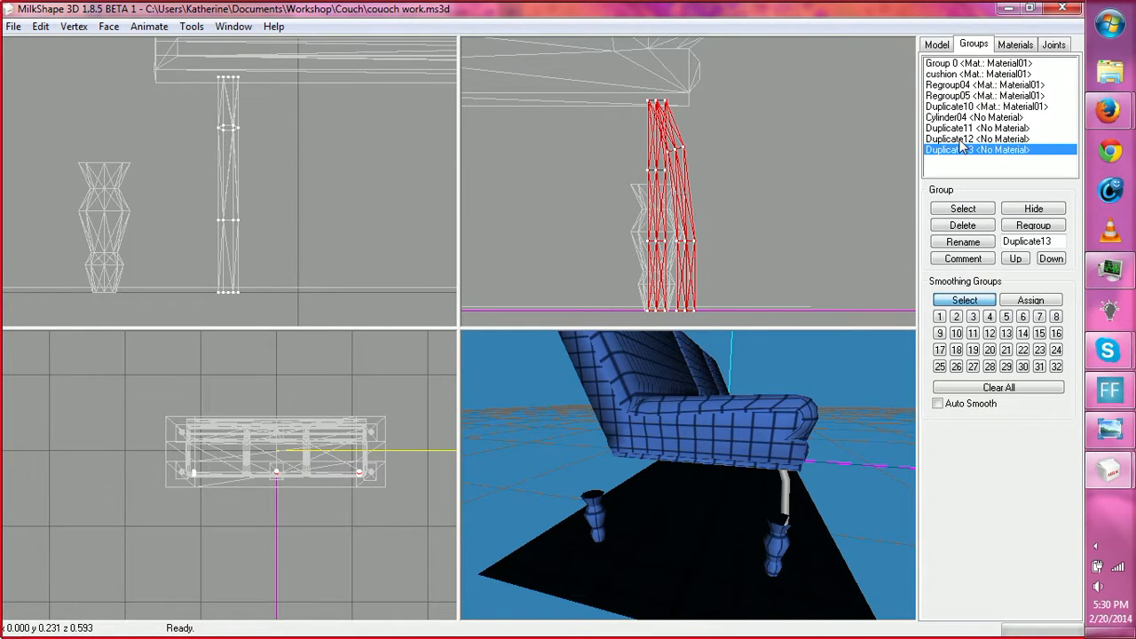
left_click(959, 141)
left_click(963, 209)
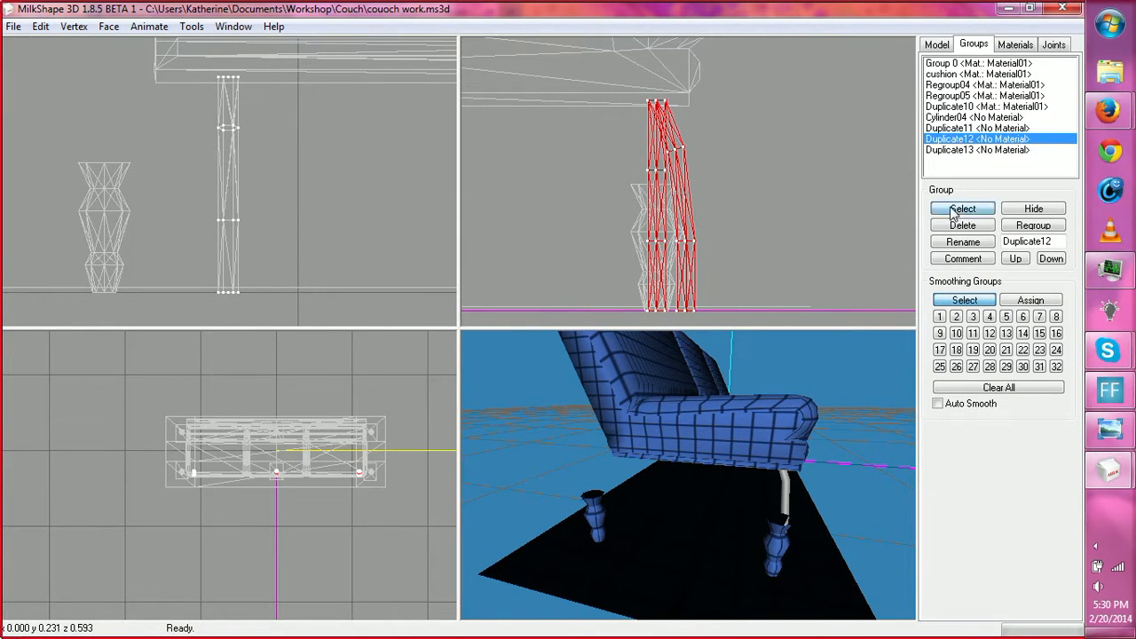
left_click(964, 130)
left_click(936, 45)
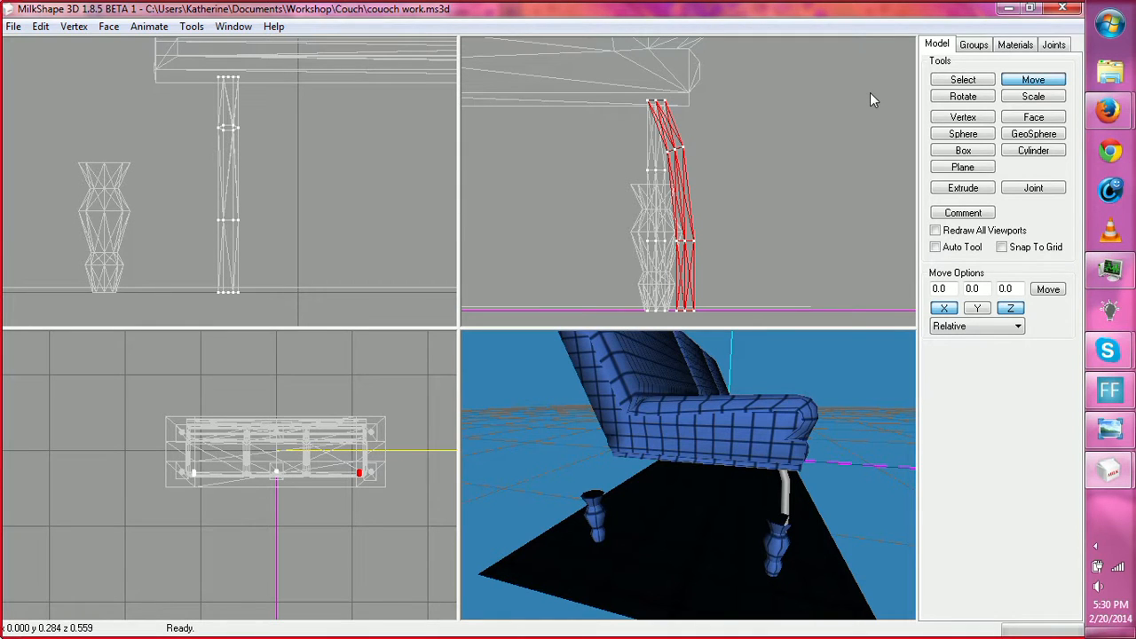
left_click(979, 47)
left_click(940, 50)
Step: Clear the leftover selection and duplicate only the straight middle leg group, Cylinder04
left_click(963, 79)
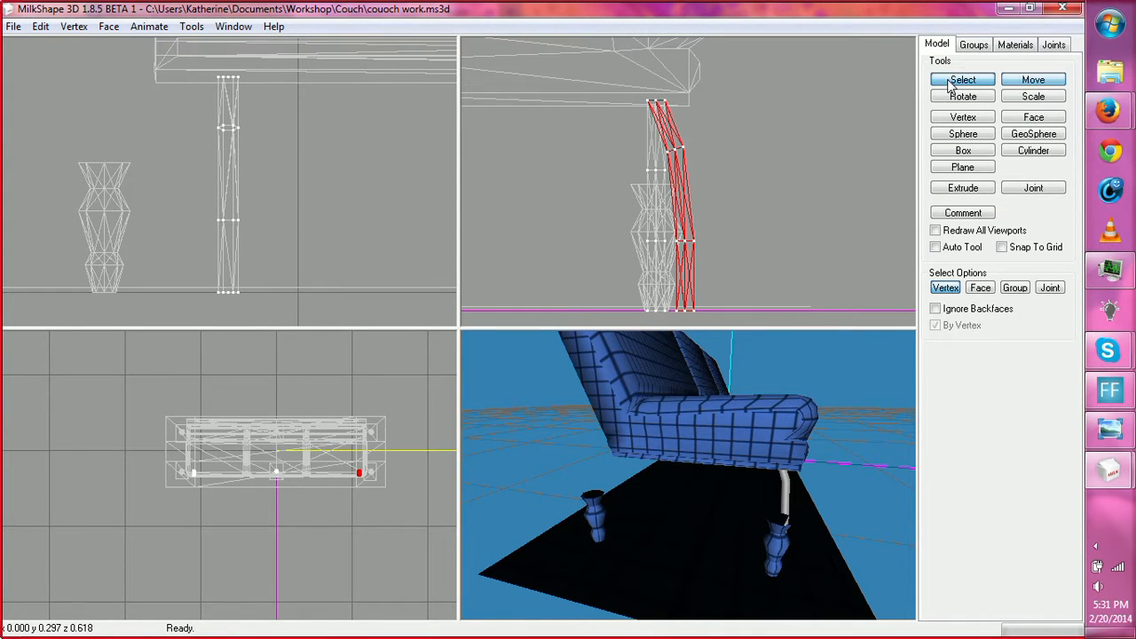
left_click(821, 171)
left_click(977, 46)
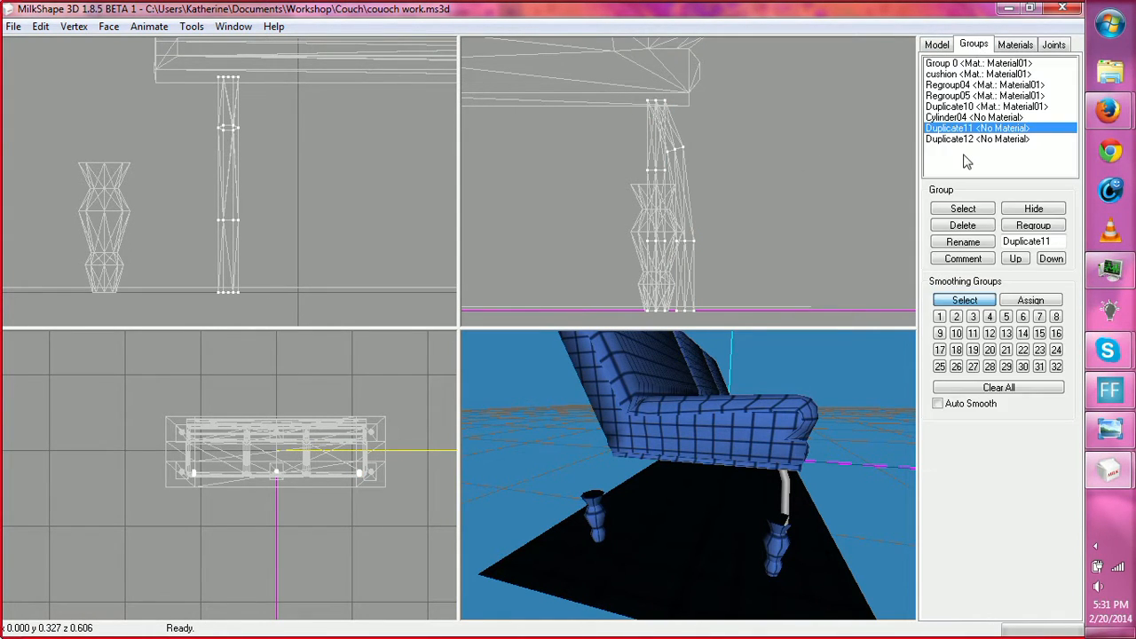
left_click(955, 139)
left_click(963, 209)
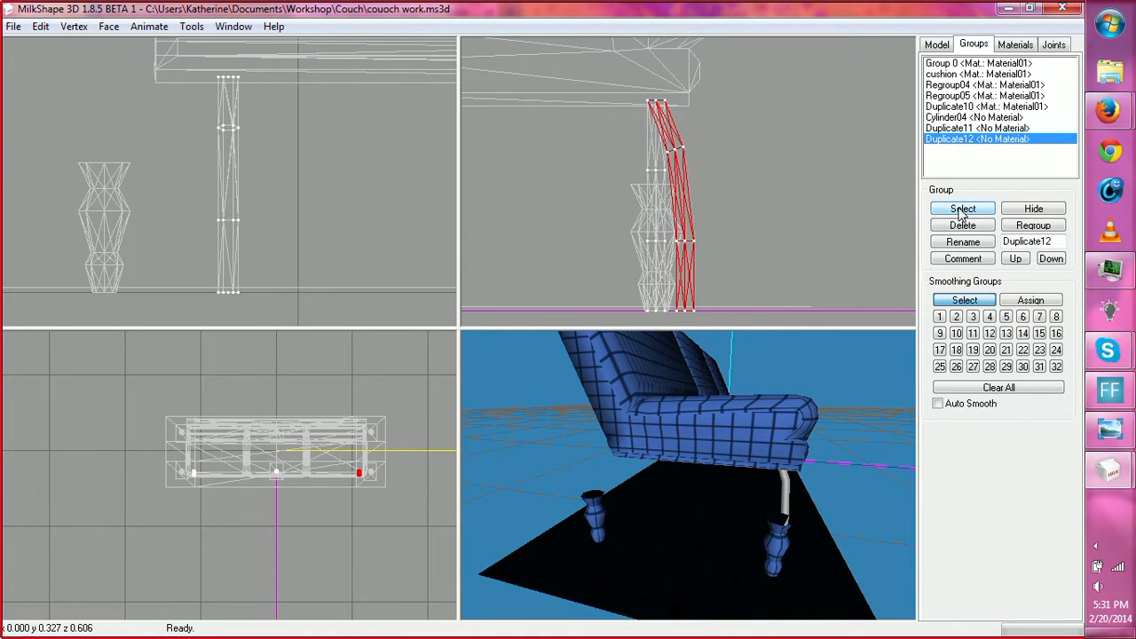
left_click(963, 210)
left_click(970, 128)
left_click(969, 118)
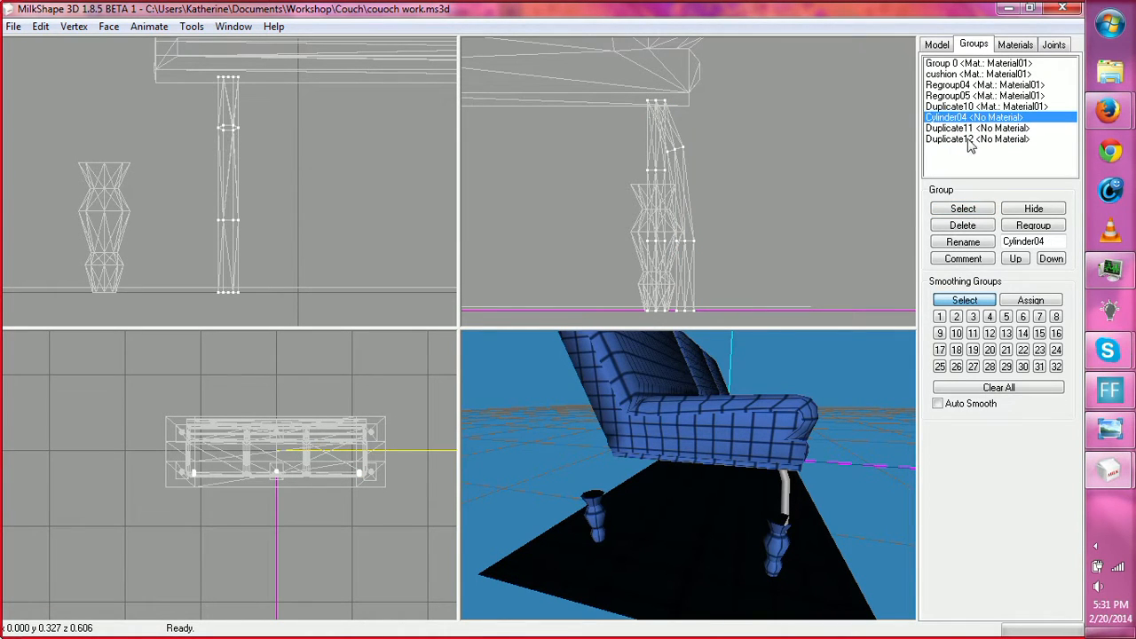
left_click(963, 209)
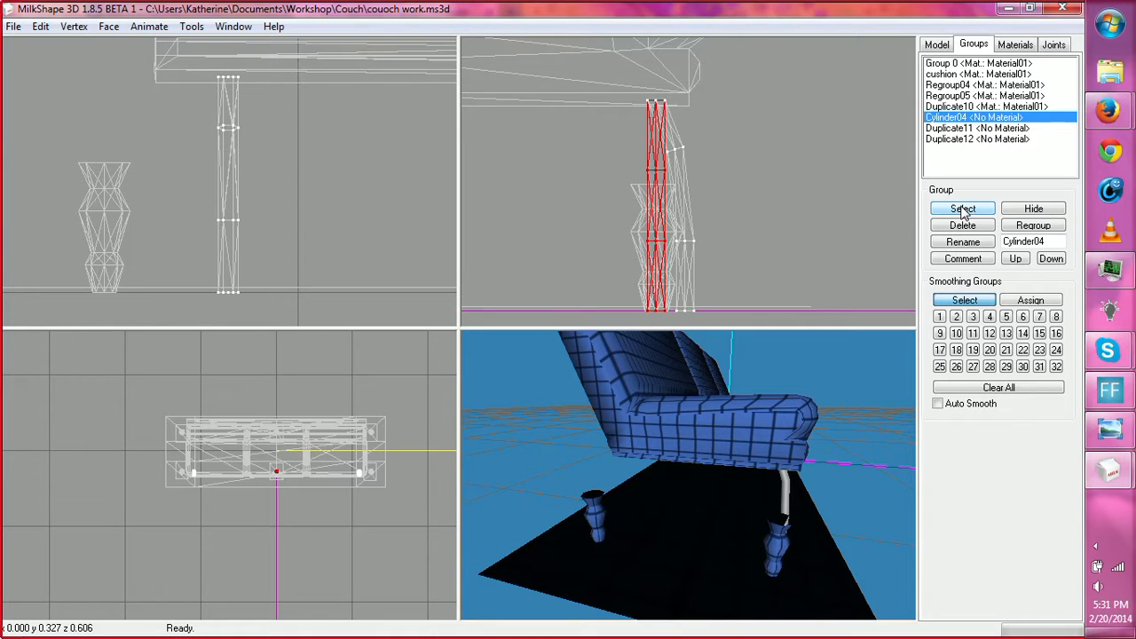
key("ctrl+d")
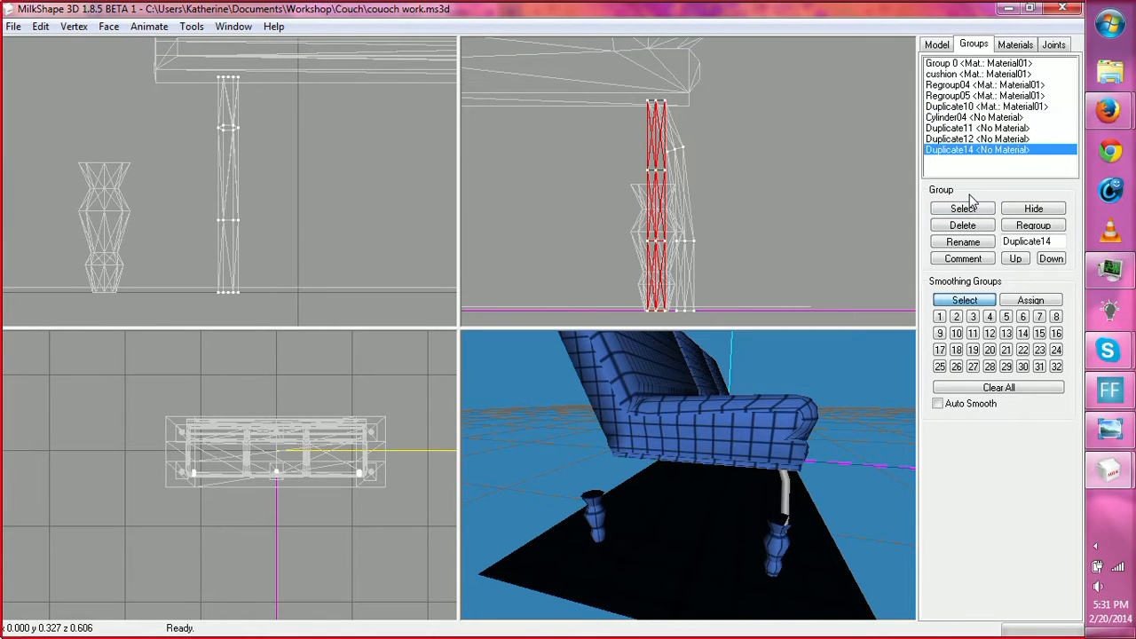
Step: Move the copied straight leg backward under the rear edge of the couch's base
left_click(937, 43)
left_click(1008, 79)
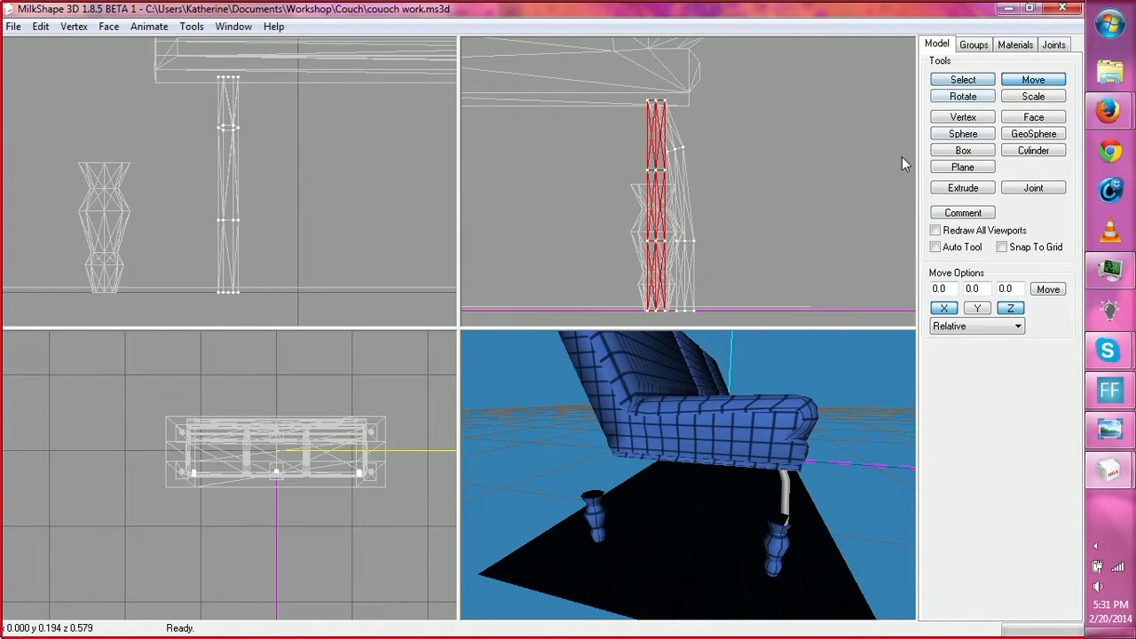
left_click_drag(825, 182, 707, 202)
left_click_drag(639, 234, 805, 239, "ctrl")
left_click_drag(805, 239, 682, 232)
left_click_drag(879, 245, 638, 245, "ctrl")
left_click_drag(604, 200, 812, 194, "ctrl")
left_click_drag(554, 190, 699, 200, "ctrl")
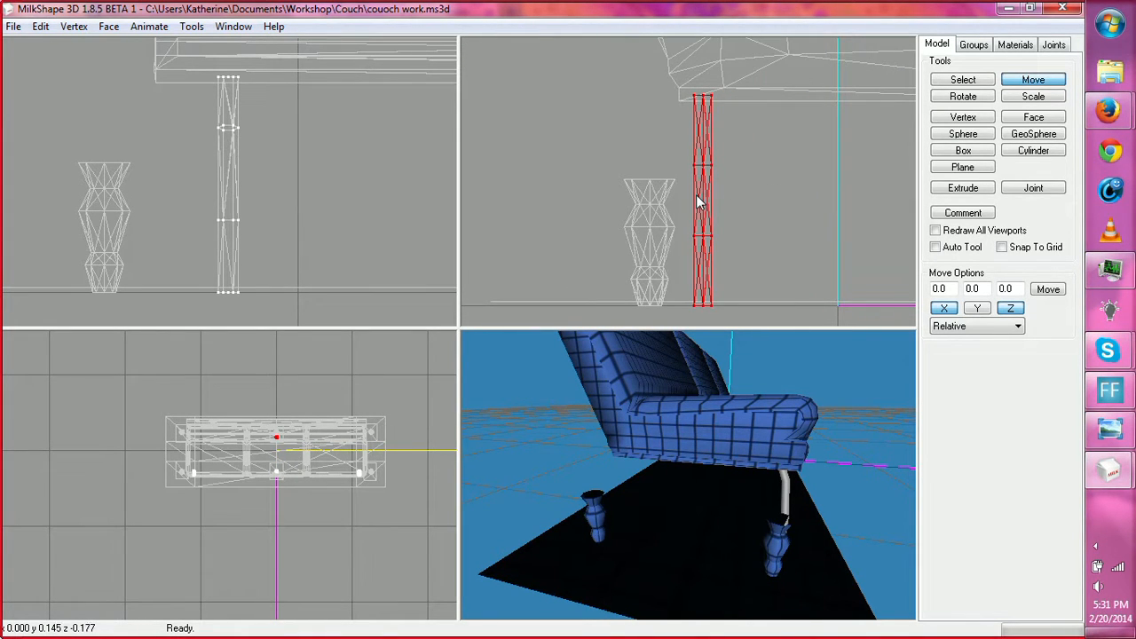
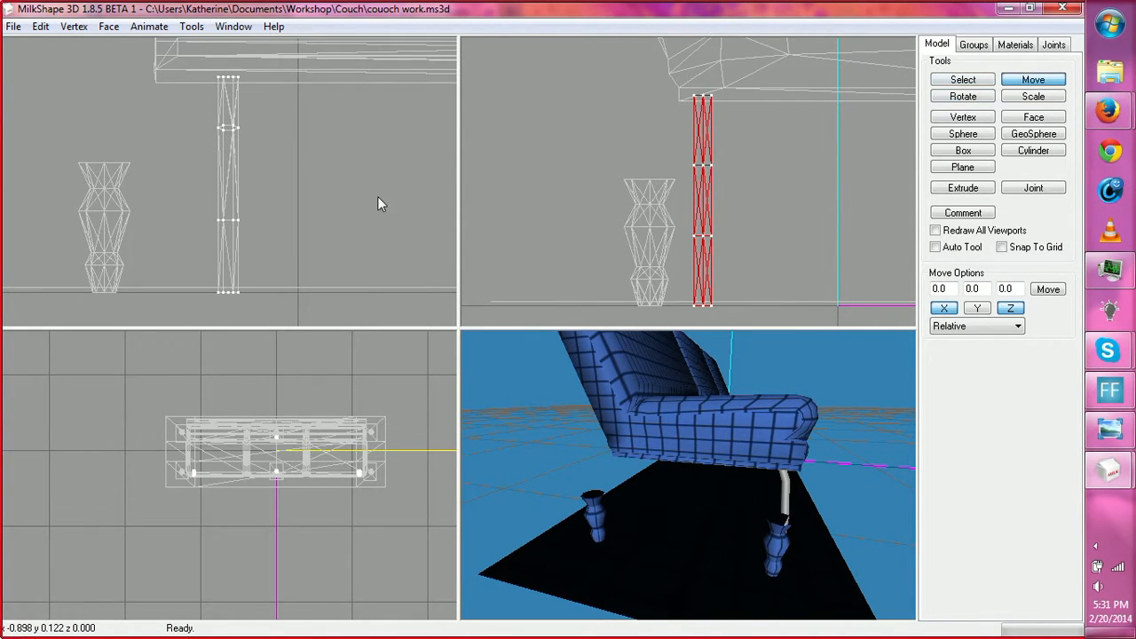
Step: Duplicate the back middle leg and move the copy sideways to the rear corner, in line with the bent front leg
left_click_drag(378, 196, 201, 184, "ctrl")
left_click_drag(261, 127, 258, 251)
left_click_drag(372, 194, 157, 178, "ctrl")
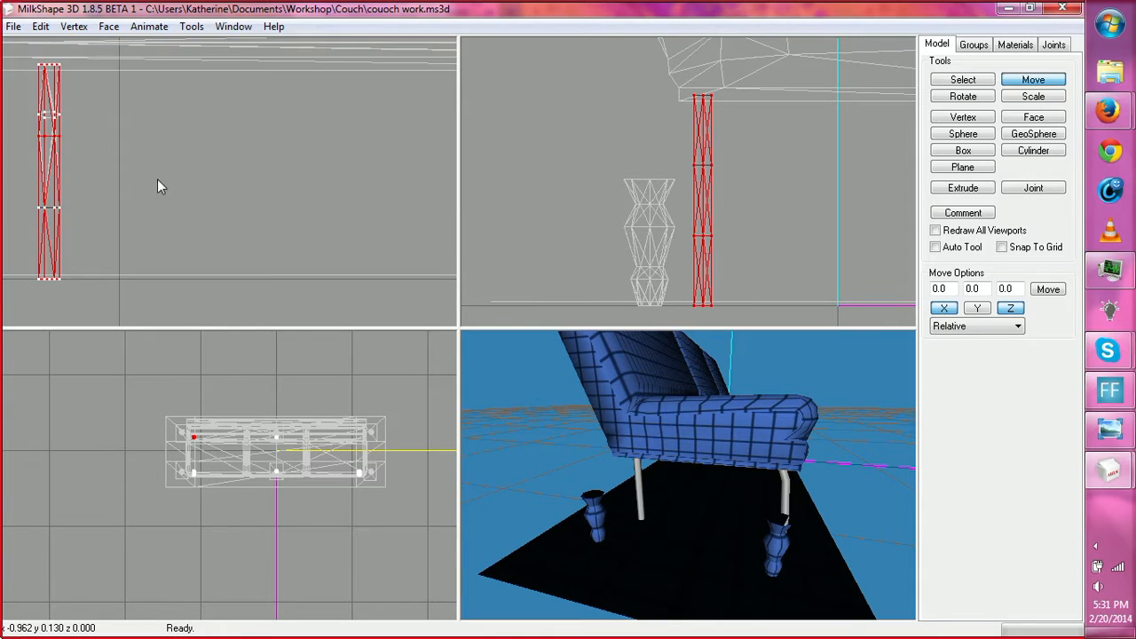
Step: Duplicate the rear corner leg and mirror the copy left to right to the opposite rear corner
left_click_drag(396, 133, 11, 152, "ctrl")
left_click_drag(390, 168, 466, 220, "ctrl")
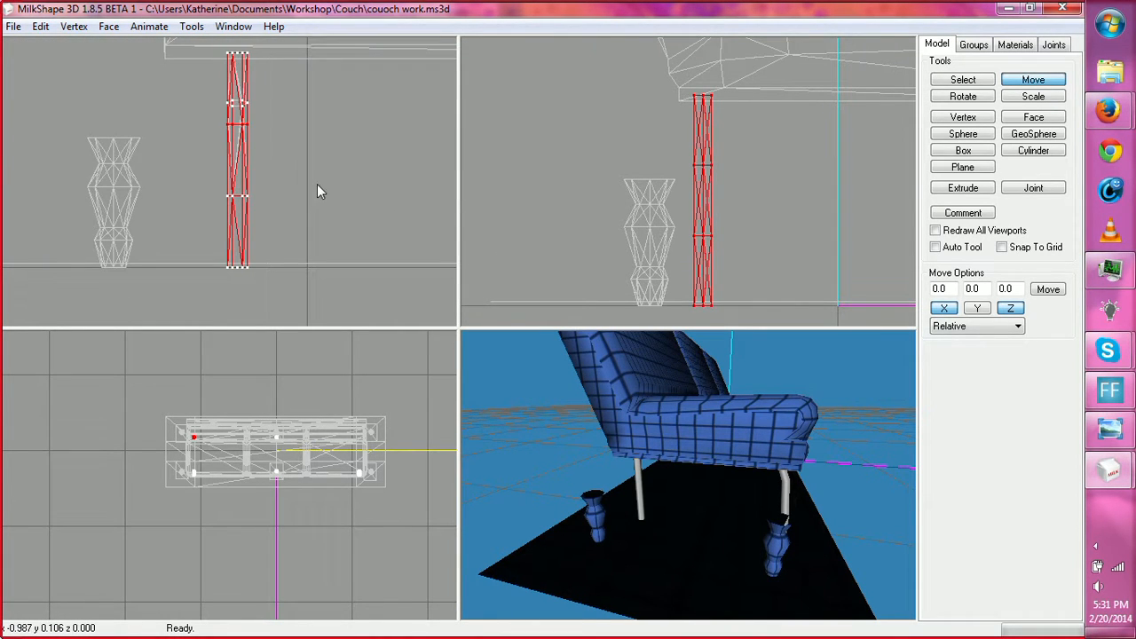
left_click(74, 26)
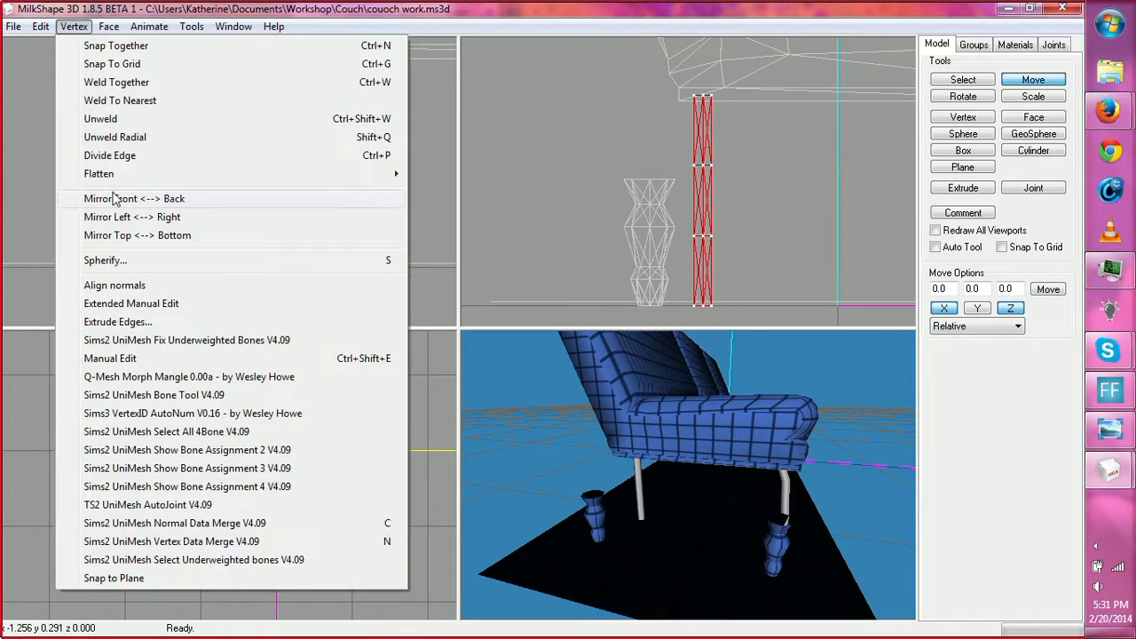
left_click(124, 217)
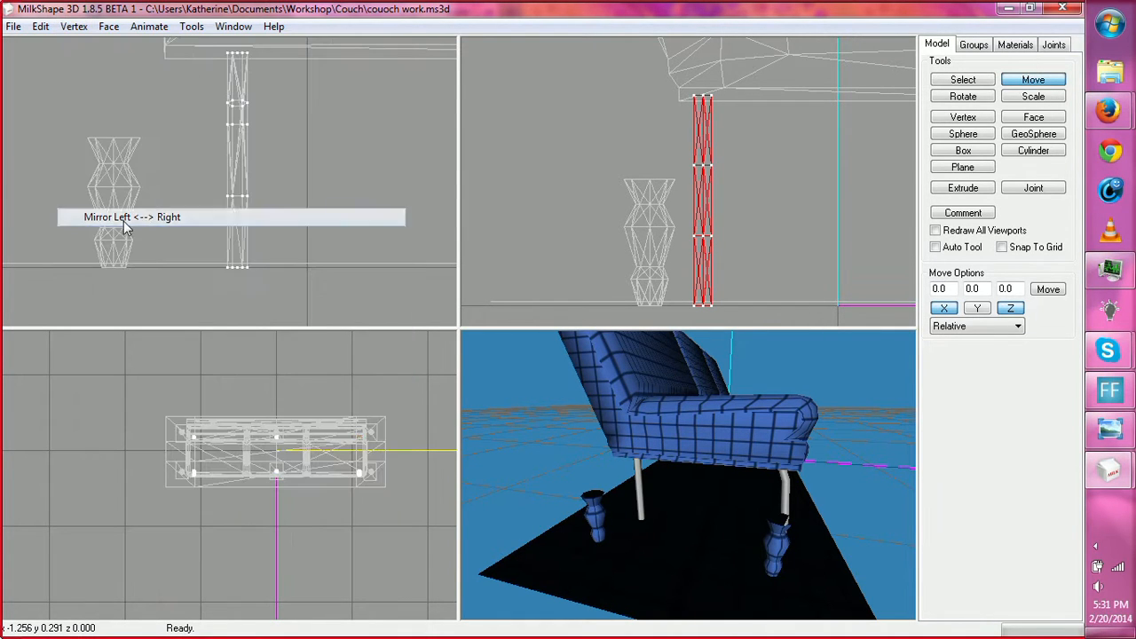
Step: Select all vertices of the three back legs and align their normals
left_click(963, 80)
left_click_drag(673, 78, 753, 309)
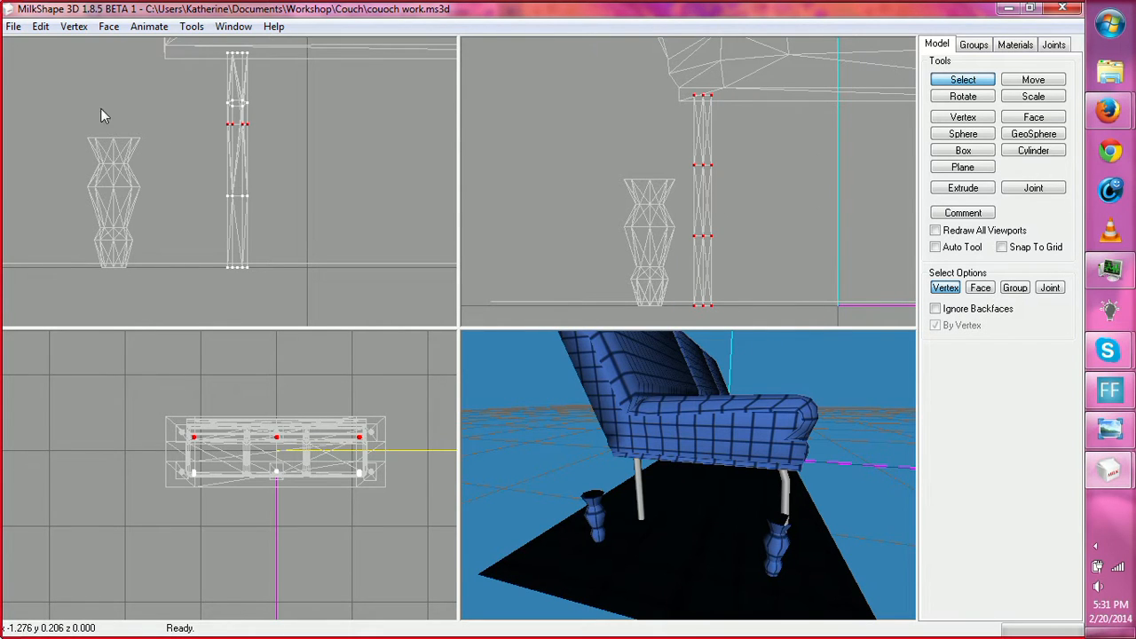
left_click(71, 27)
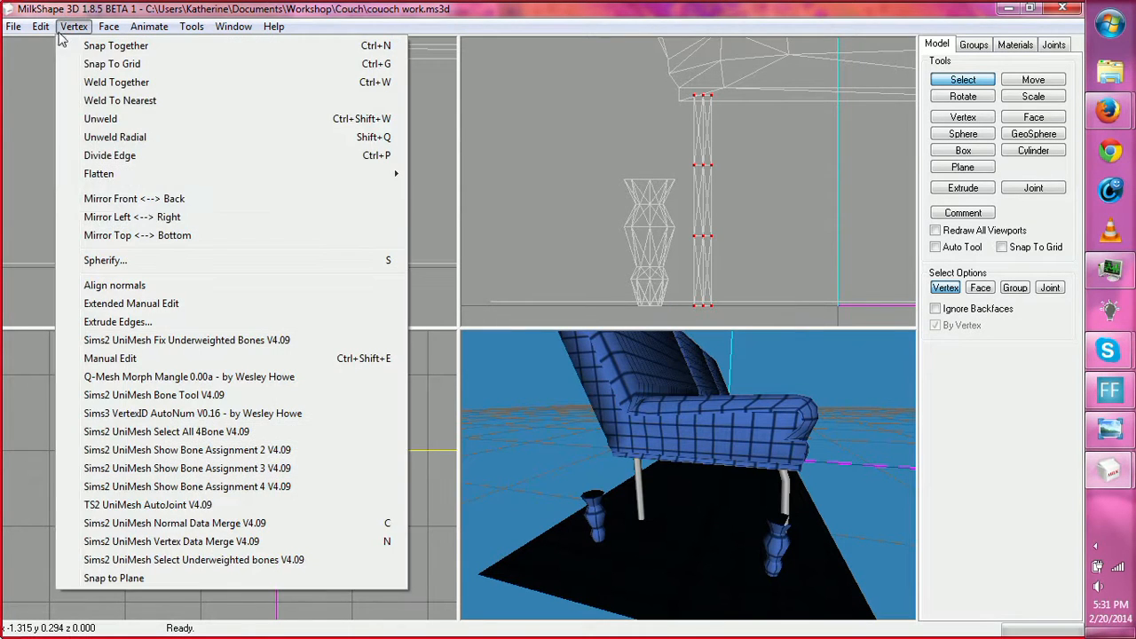
left_click(98, 284)
Step: Compare the placement and angle of the back legs with the couch reference photo in Windows Photo Viewer
mouse_move(608, 398)
left_mouse_down()
mouse_move(778, 402)
mouse_move(629, 400)
left_mouse_up()
left_click_drag(699, 373, 737, 410)
left_click(1109, 430)
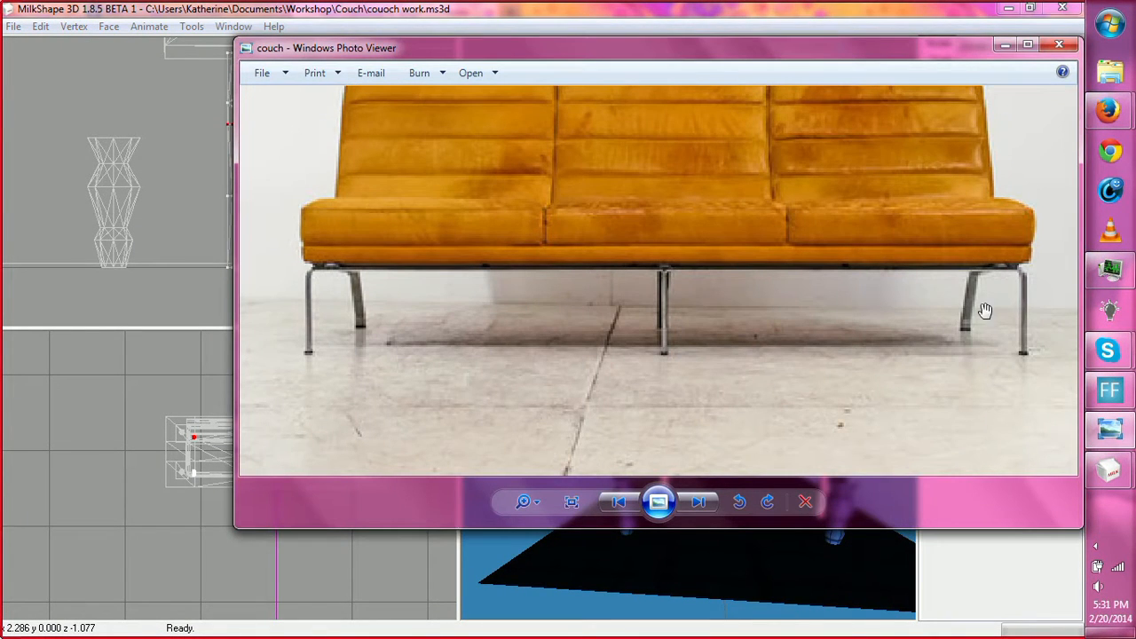
Step: Switch to the image results in Firefox and examine the side-view photo of the couch for the slant of its back legs
mouse_move(1107, 110)
left_click(954, 224)
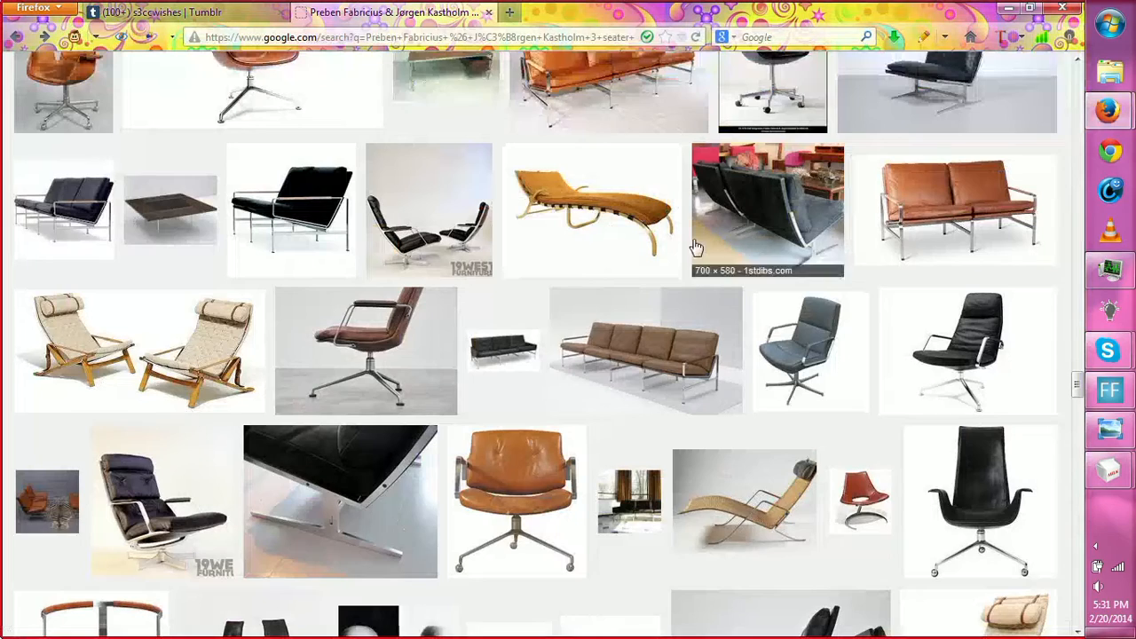
scroll(654, 267, "up", 5)
scroll(654, 271, "up", 10)
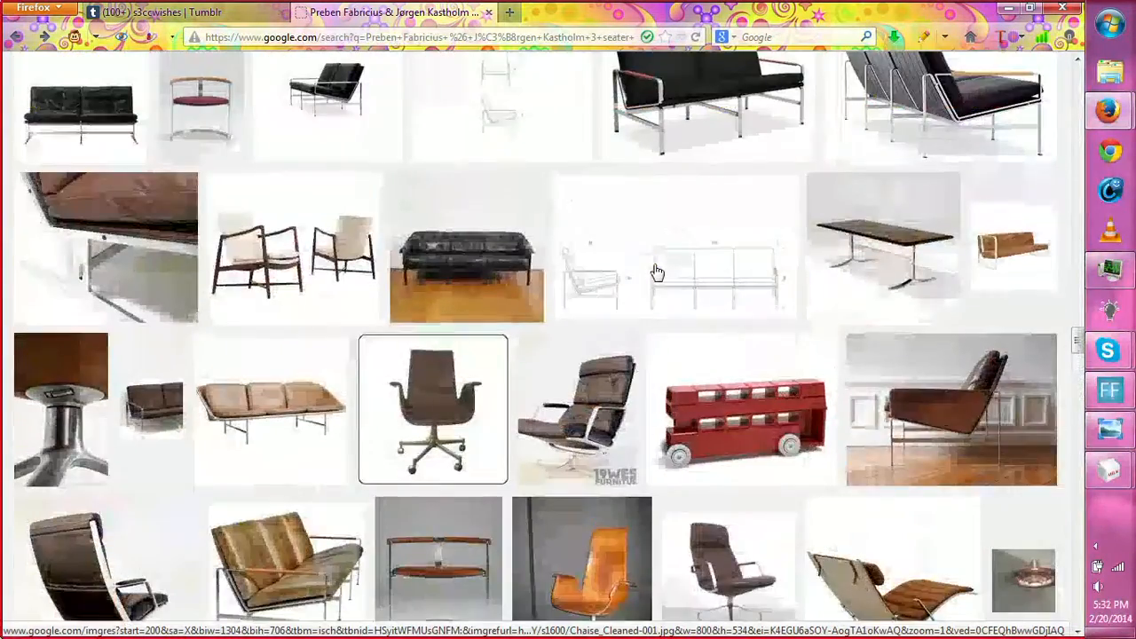
scroll(657, 272, "up", 10)
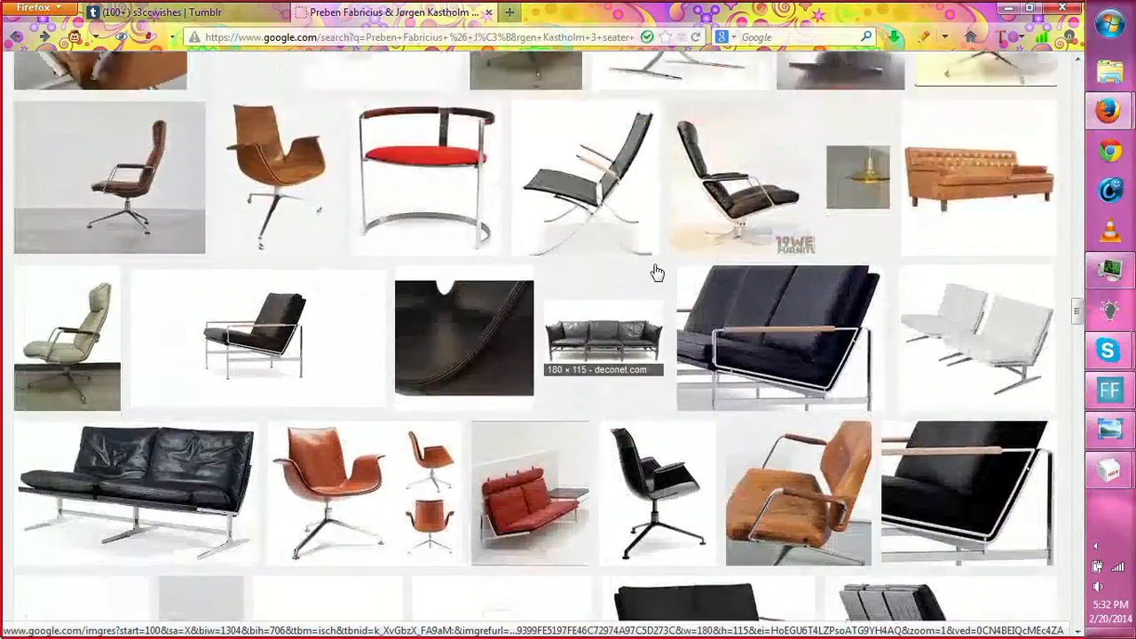
scroll(657, 273, "up", 10)
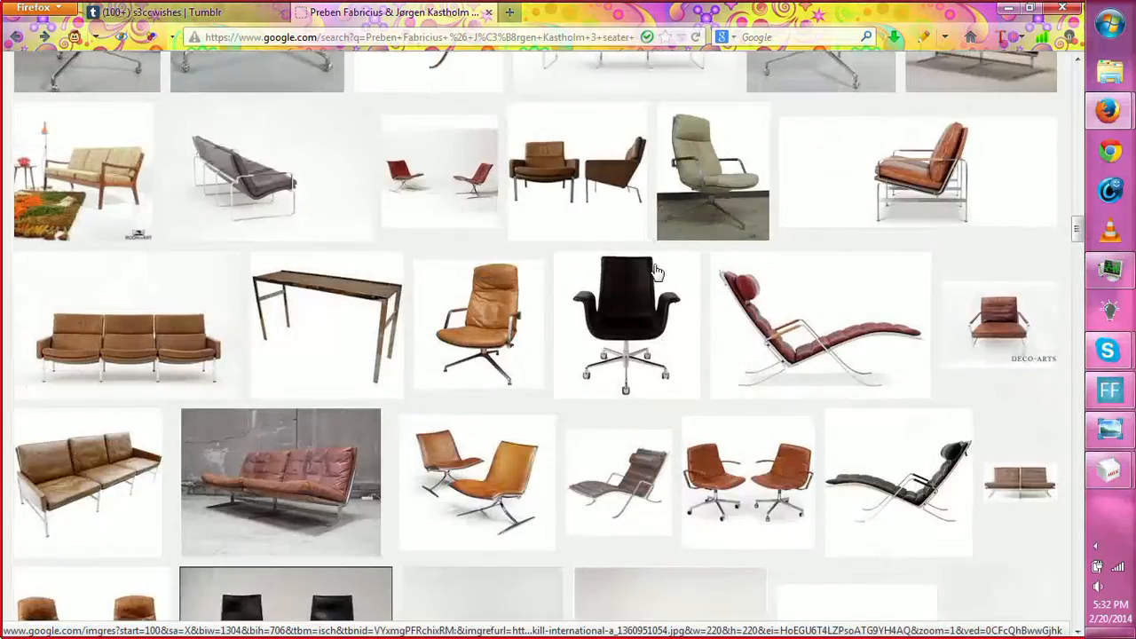
scroll(654, 271, "up", 10)
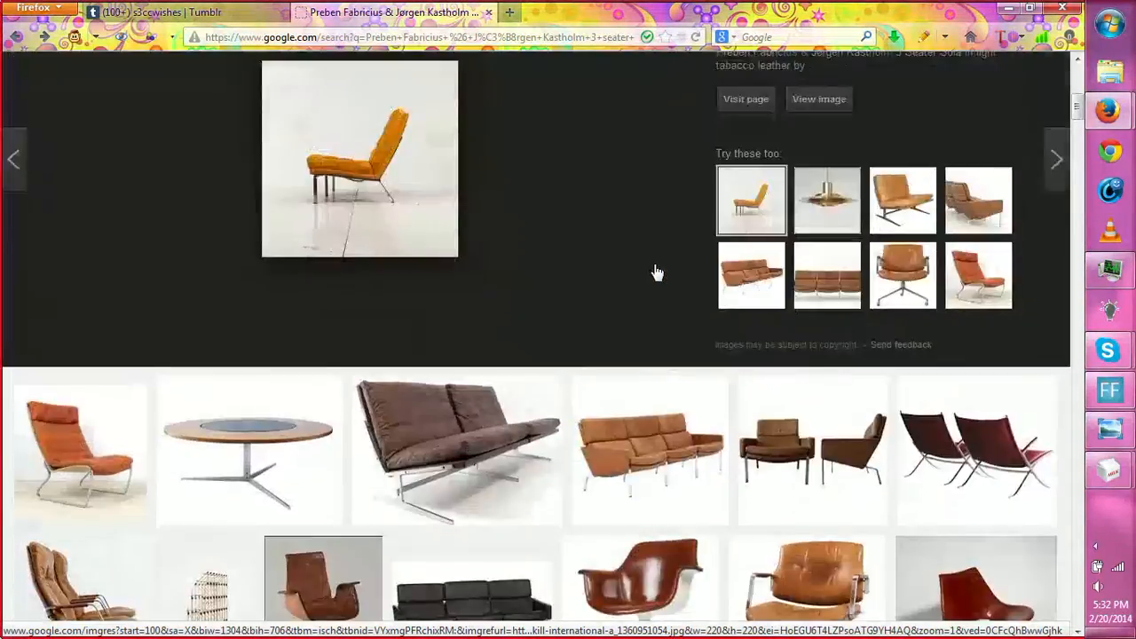
scroll(657, 273, "down", 4)
scroll(657, 273, "down", 2)
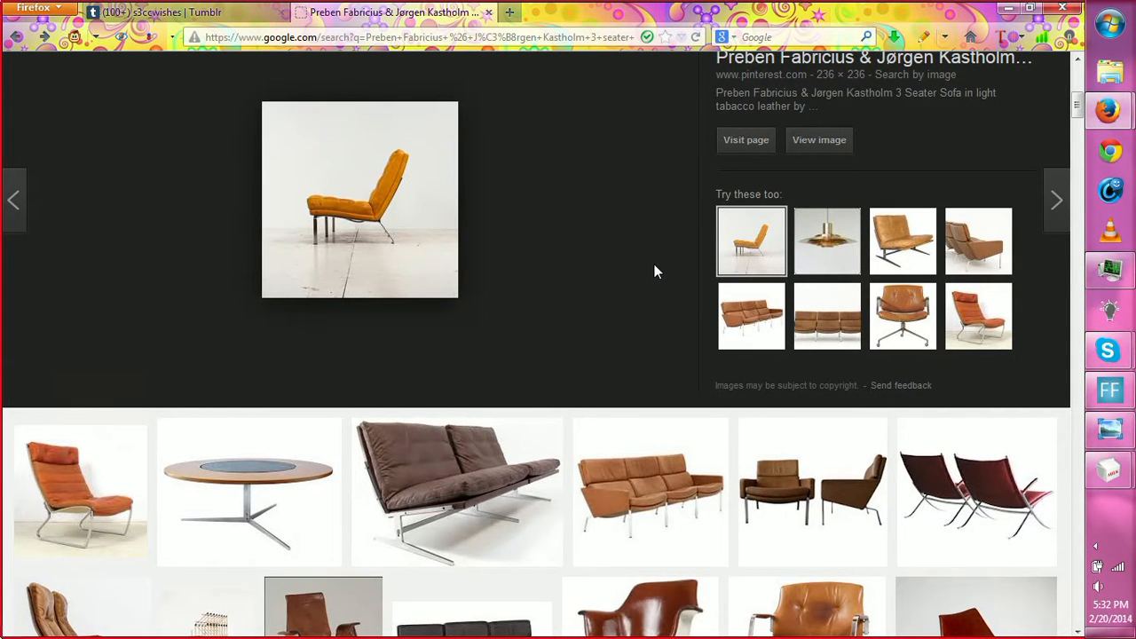
mouse_move(1108, 470)
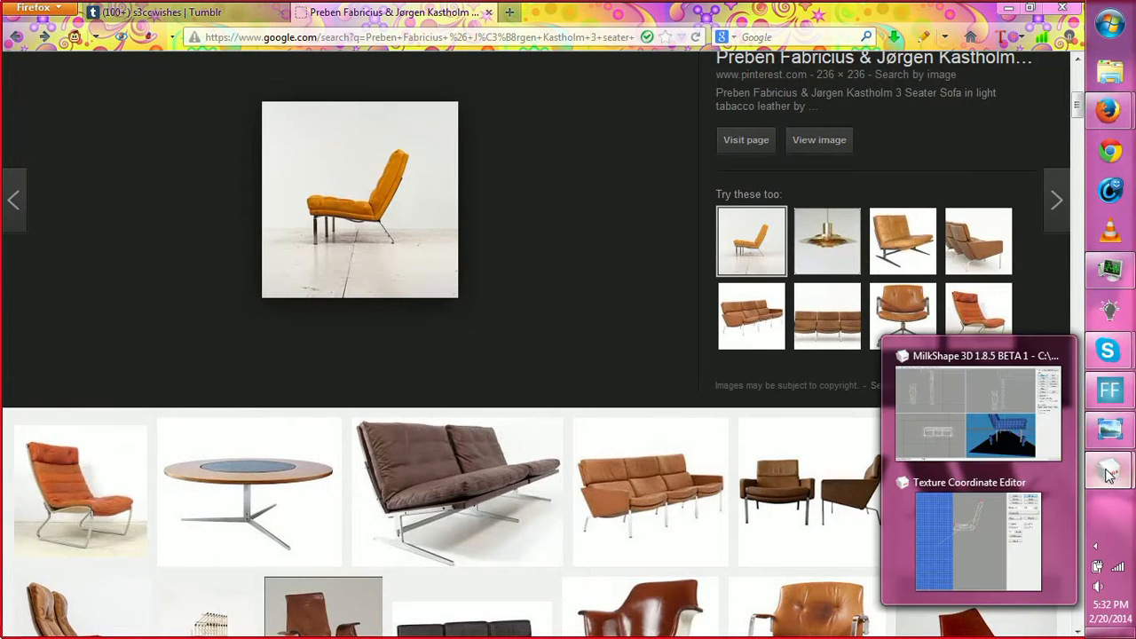
Step: Back in MilkShape 3D, select the bottom vertices of the three back legs and move them backward along the floor, away from the seat
left_click(1015, 412)
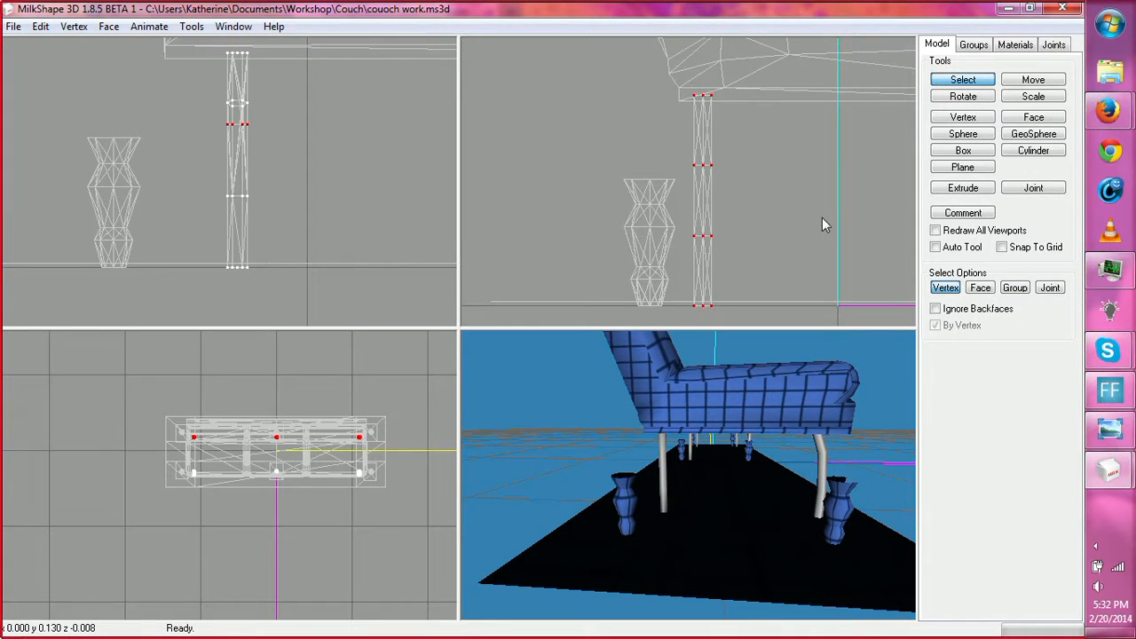
left_click_drag(659, 297, 732, 315)
left_click_drag(658, 207, 635, 242)
left_click(1034, 79)
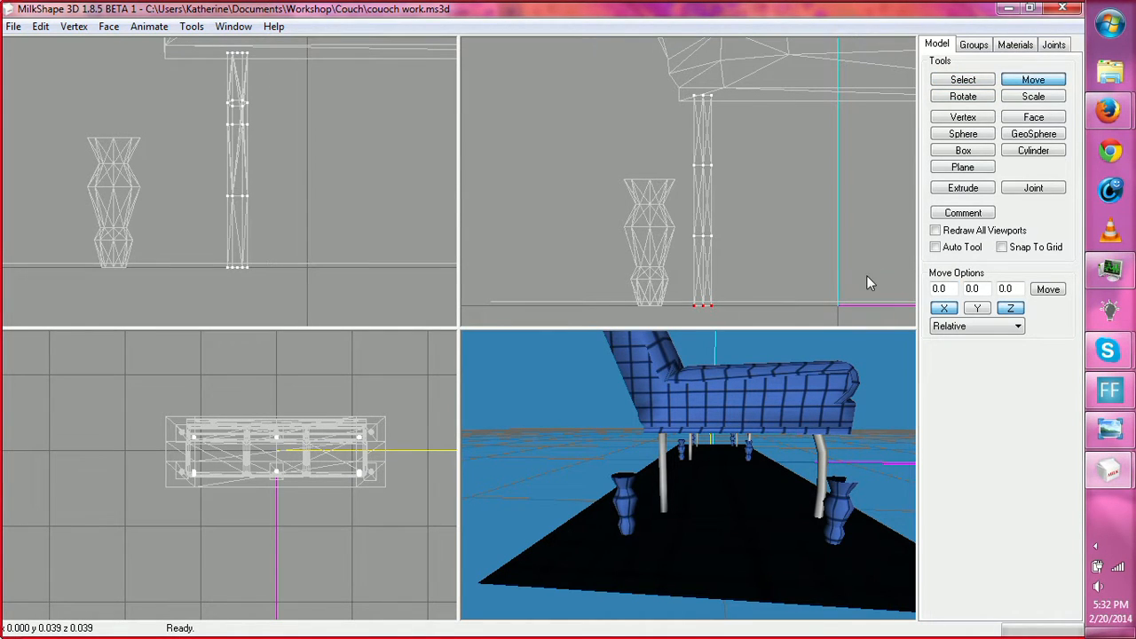
left_click_drag(867, 279, 721, 291)
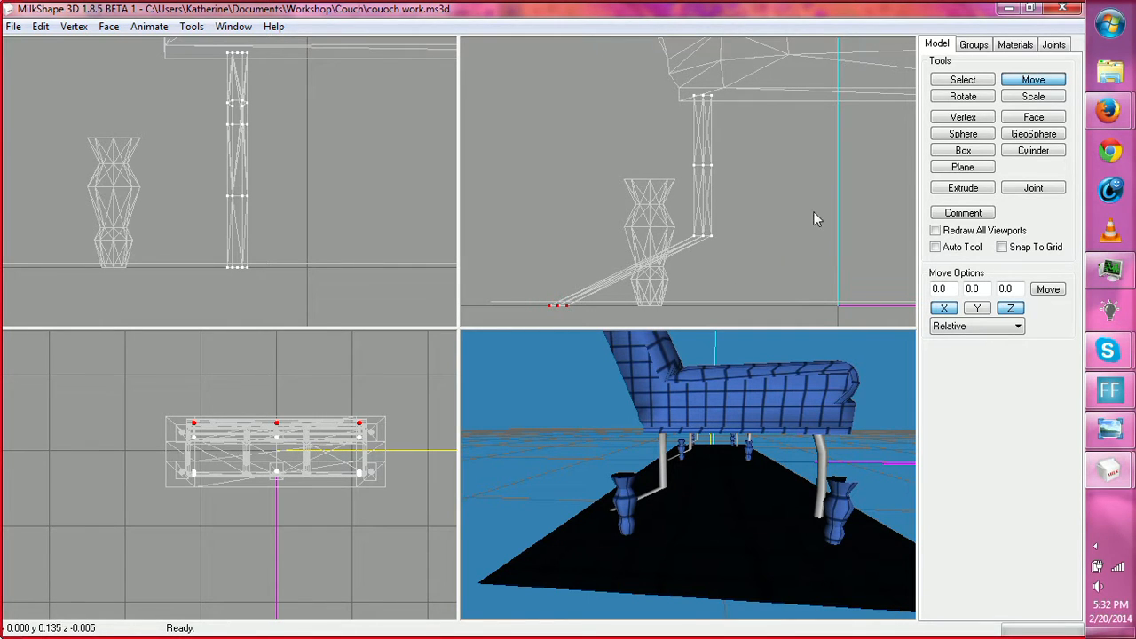
Step: Move and rotate the two middle vertex rings of the back legs so each leg slants straight from the seat to the floor
left_click(958, 82)
left_click_drag(673, 147, 765, 264)
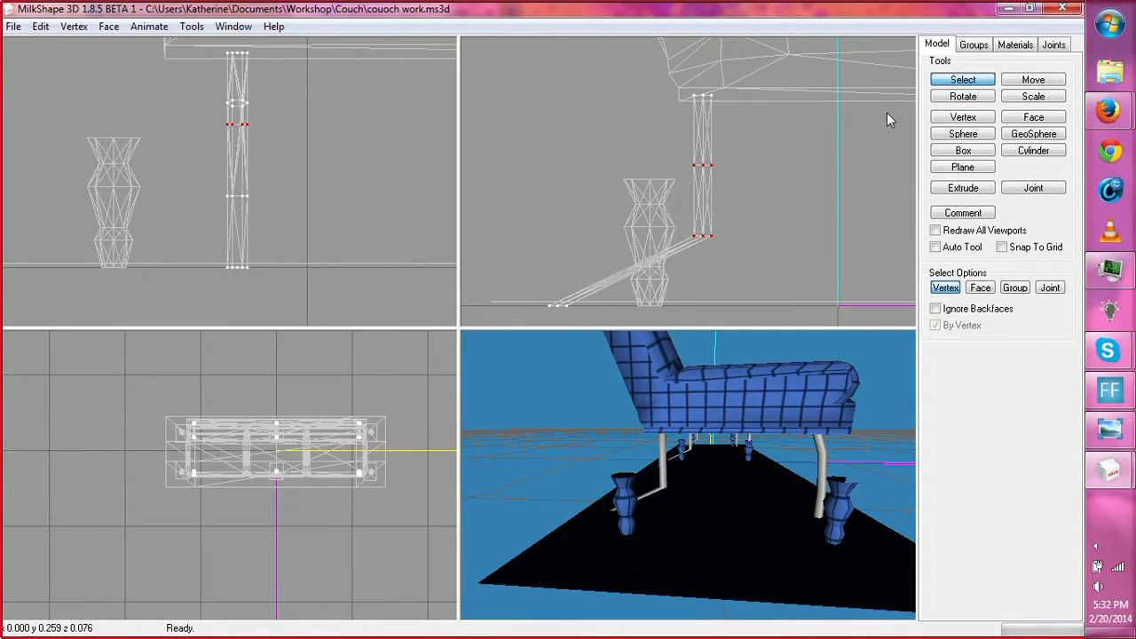
left_click(1022, 82)
left_click_drag(841, 229, 745, 232)
left_click(963, 96)
left_click_drag(825, 123, 802, 135)
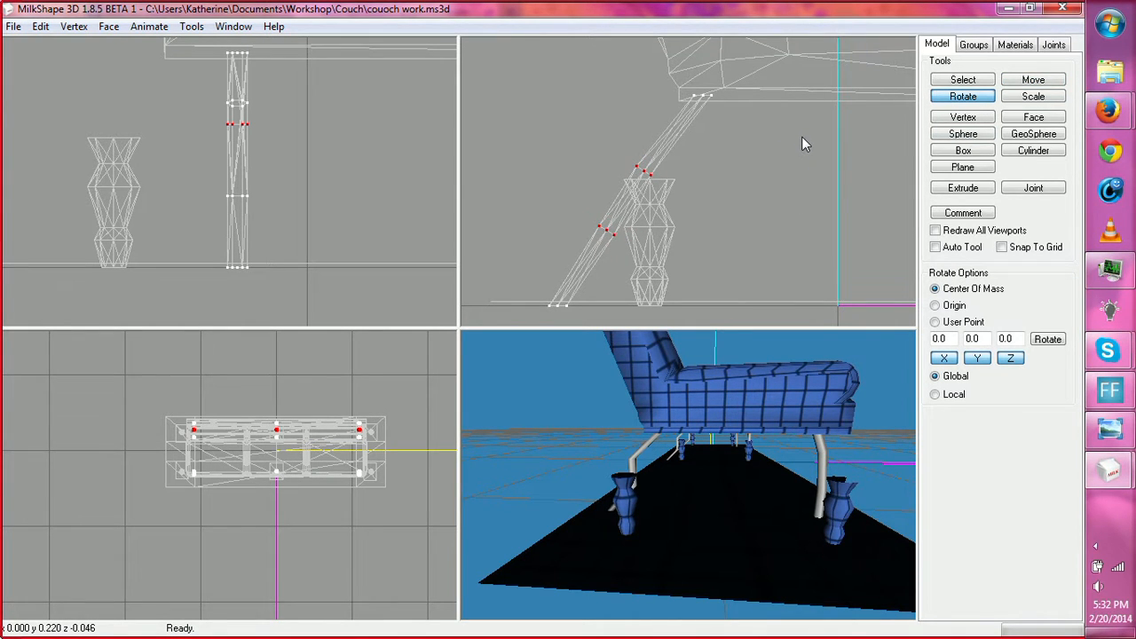
left_click(1033, 80)
left_click_drag(721, 231, 727, 236)
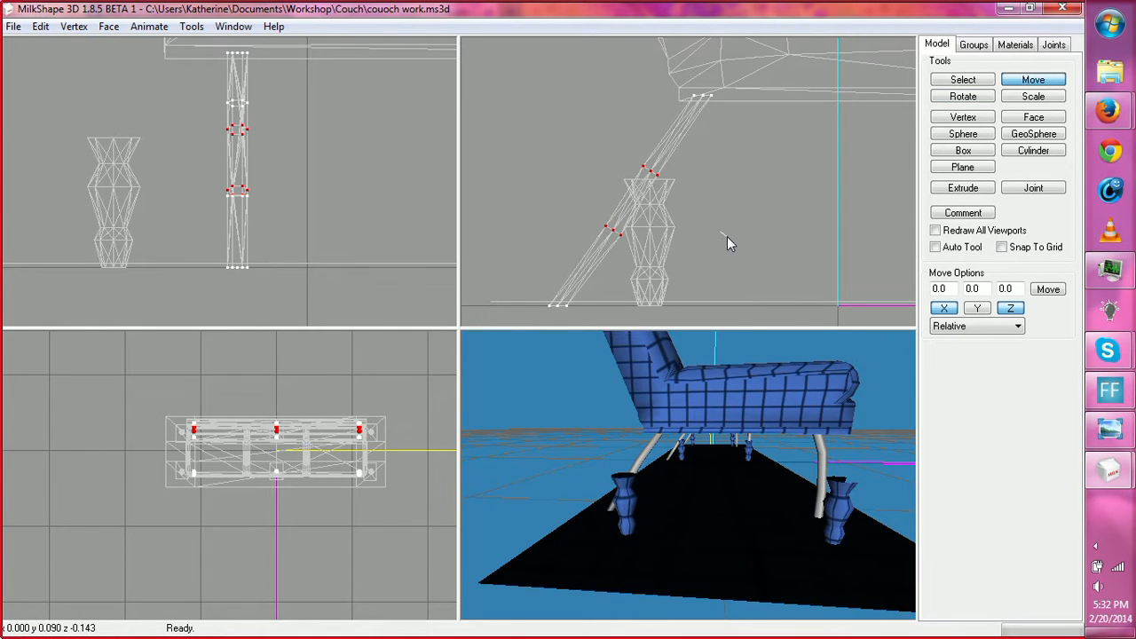
Step: Select the groups of all six slender legs, from Duplicate16 up to Cylinder04, and regroup them into one group
left_click_drag(672, 454, 756, 484)
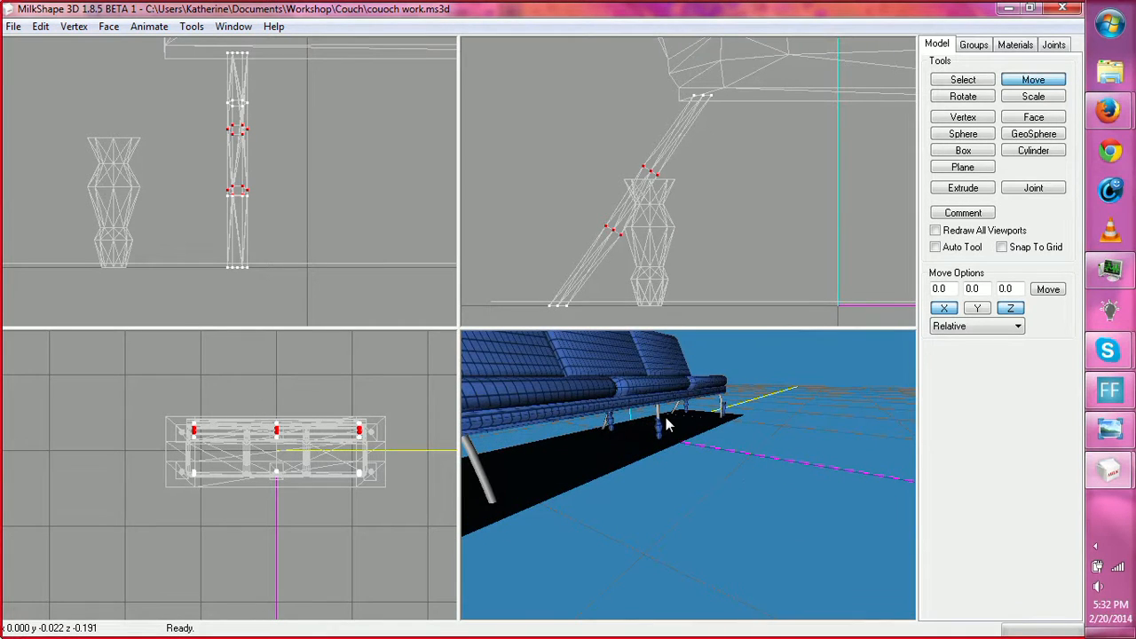
left_click(971, 46)
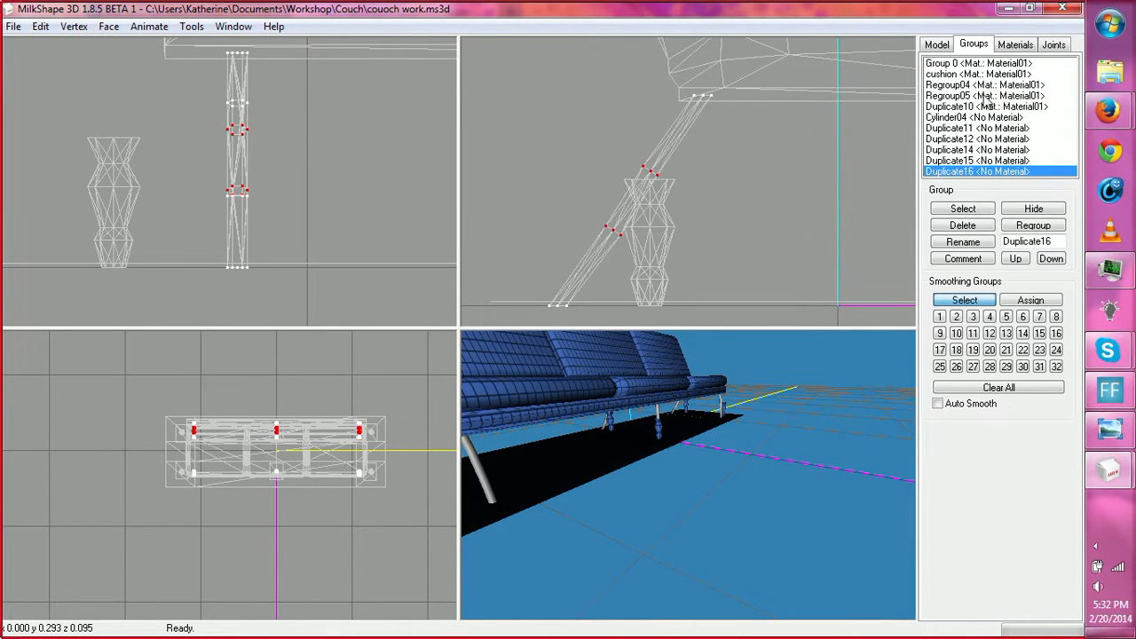
left_click(966, 210)
left_click(961, 161)
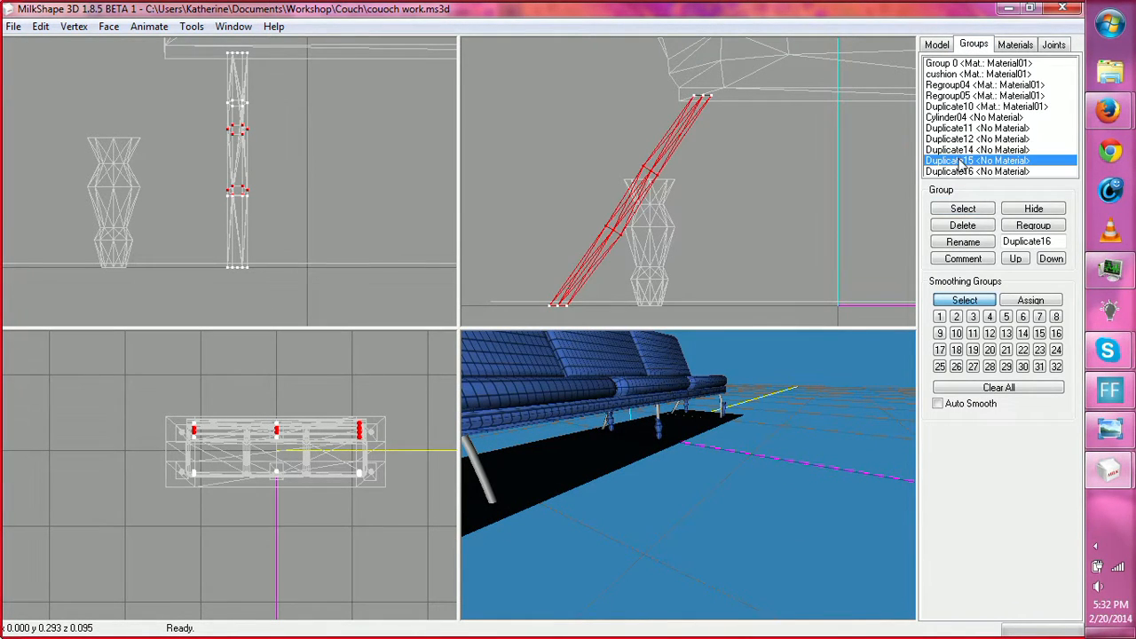
left_click(966, 210)
left_click(961, 151)
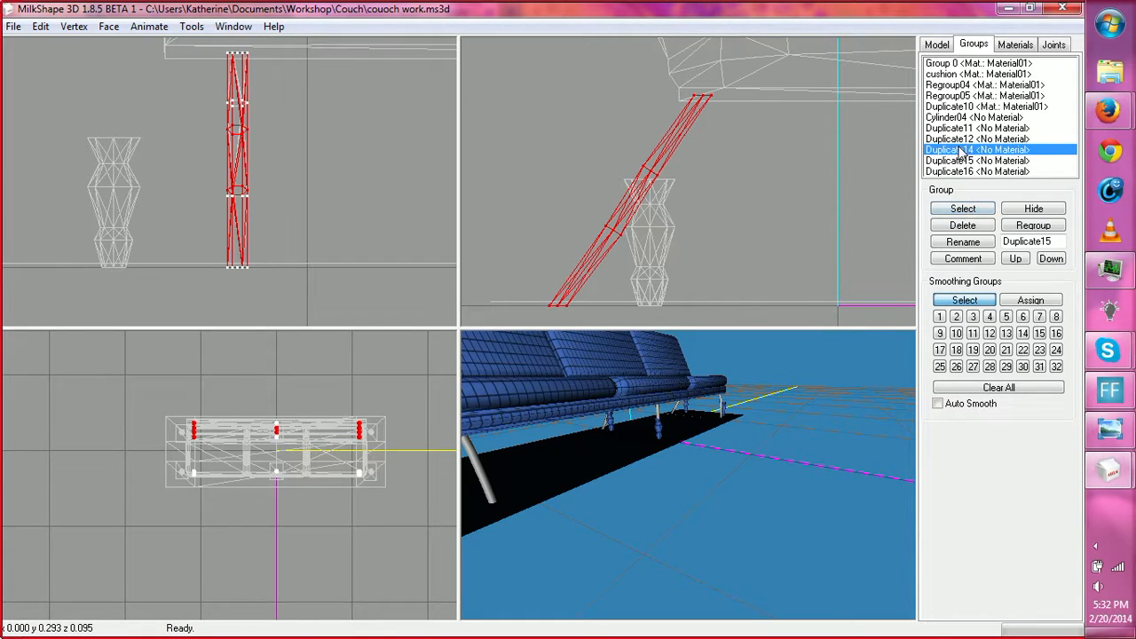
left_click(963, 209)
left_click(958, 142)
left_click(971, 208)
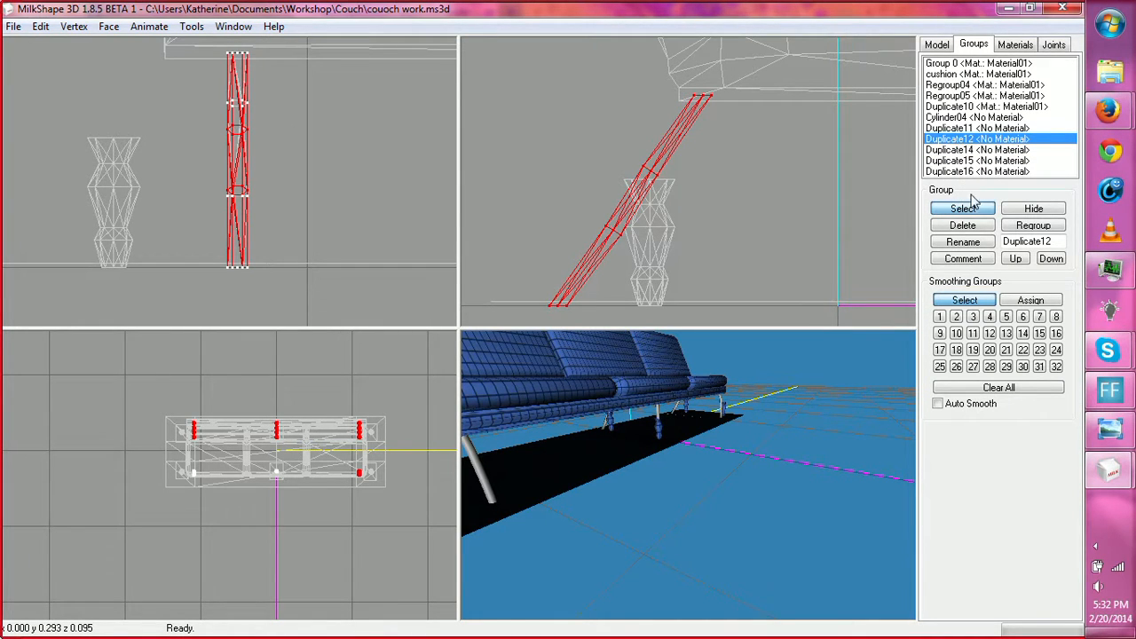
left_click(959, 129)
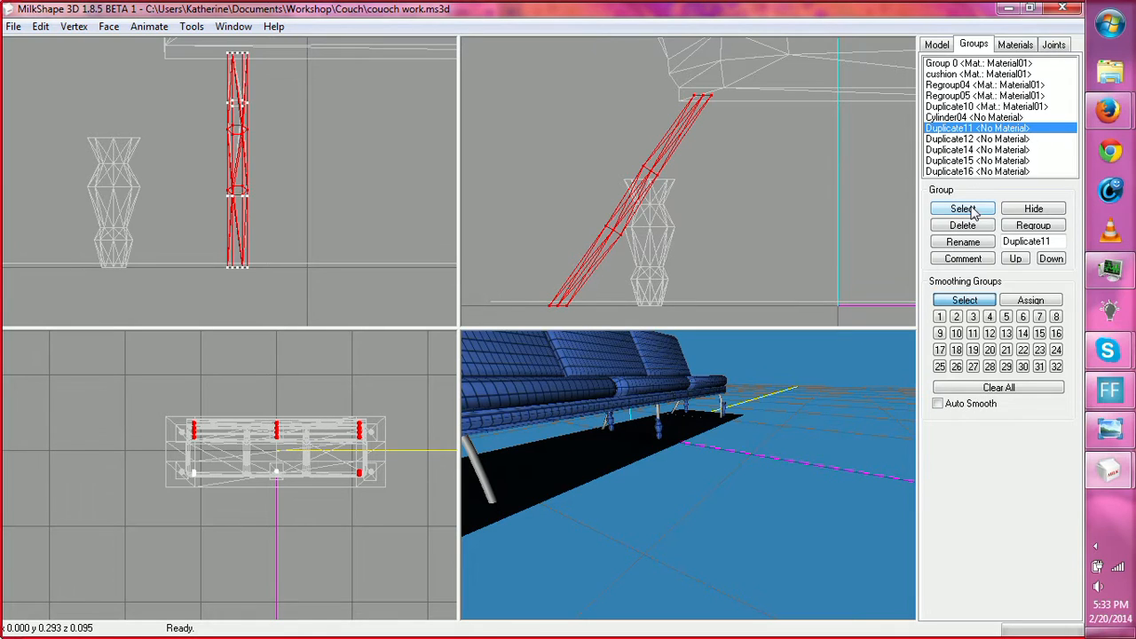
left_click(971, 210)
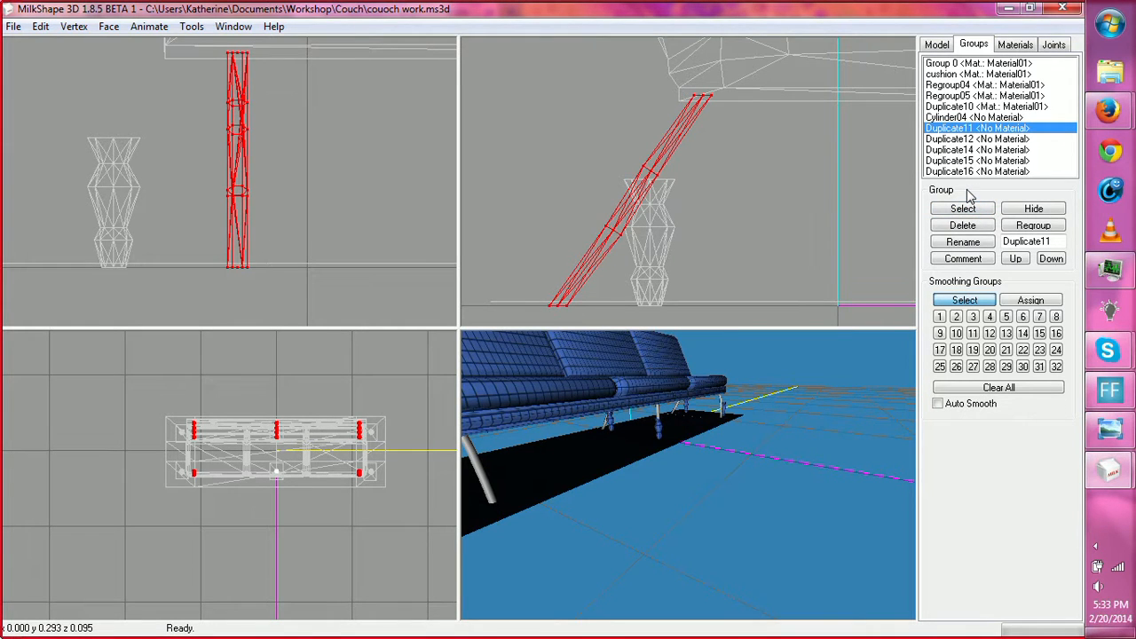
left_click(958, 118)
left_click(958, 210)
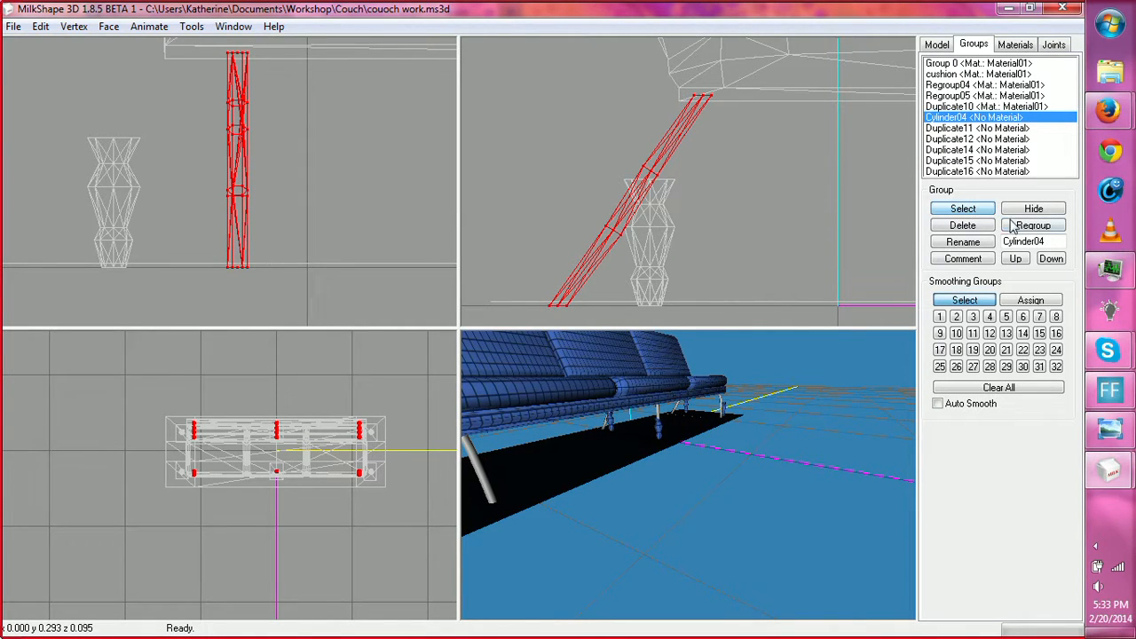
left_click(1023, 229)
Step: Rename the merged leg group as legs
left_click_drag(1049, 242, 1001, 247)
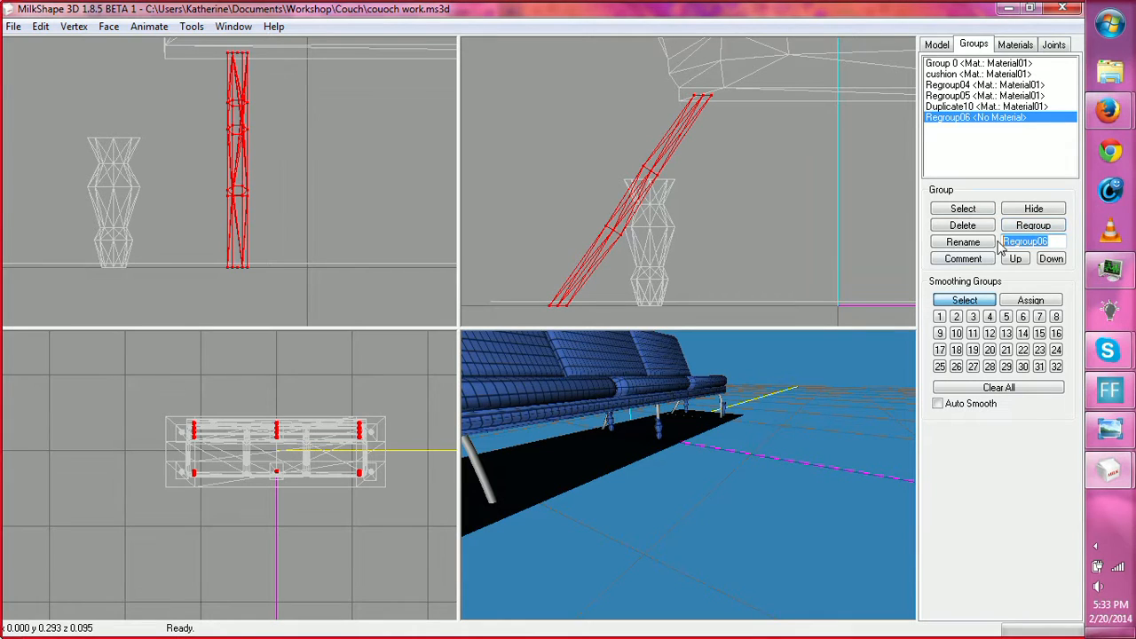
key("BackSpace")
left_click(962, 243)
left_click_drag(756, 401, 660, 503)
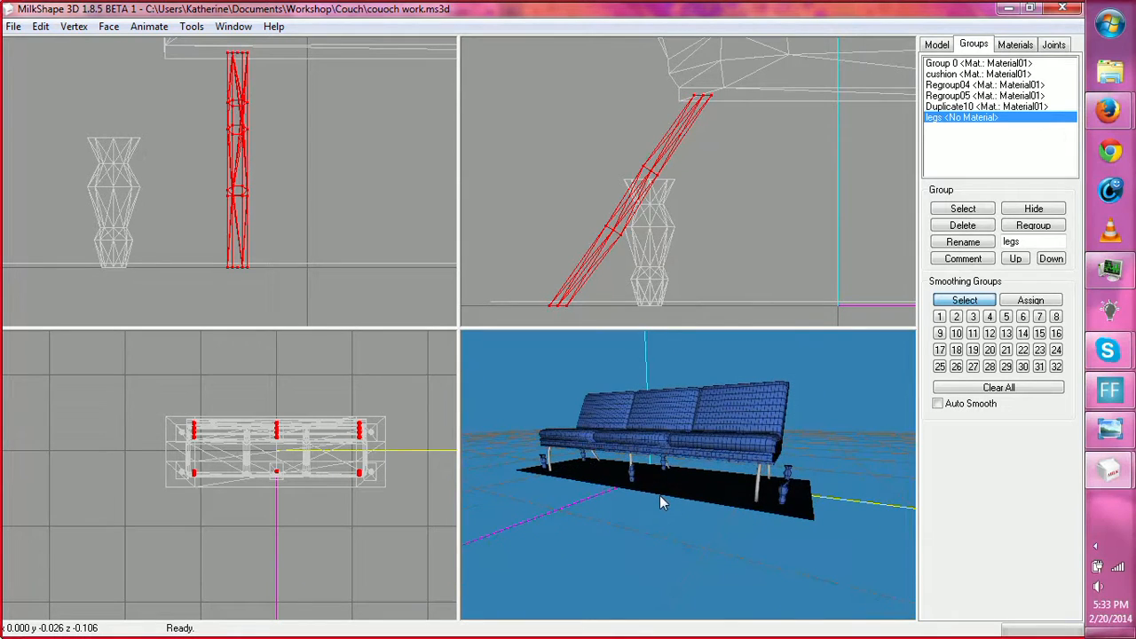
Step: Check the cushion and Regroup04 groups to identify which one contains the old vase-shaped legs
left_click(990, 85)
left_click(988, 75)
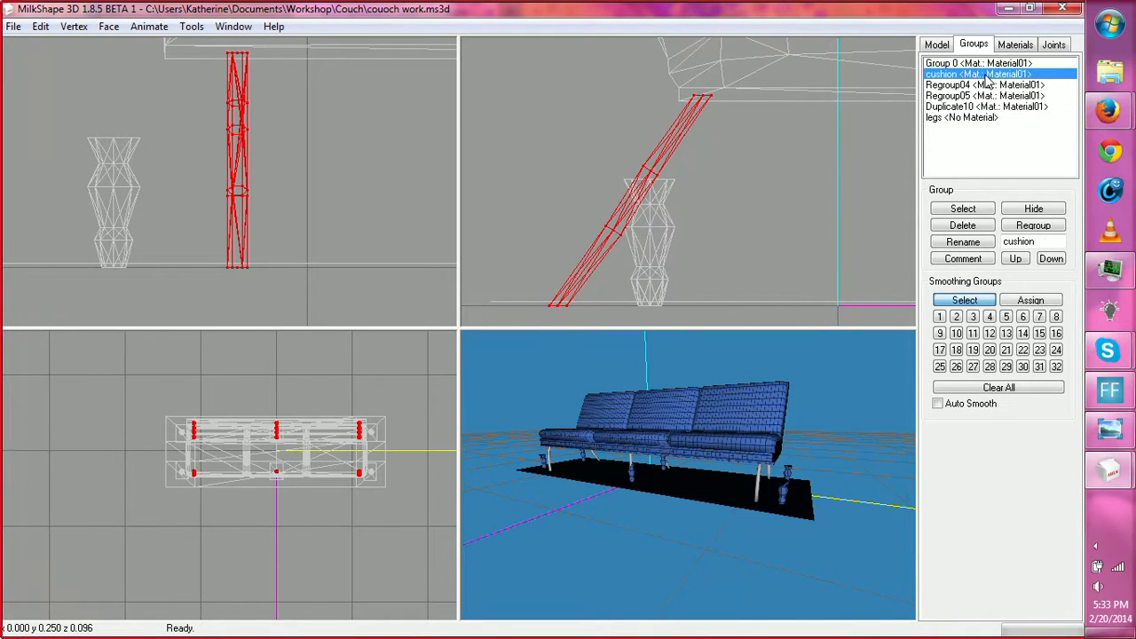
left_click(987, 211)
left_click(976, 209)
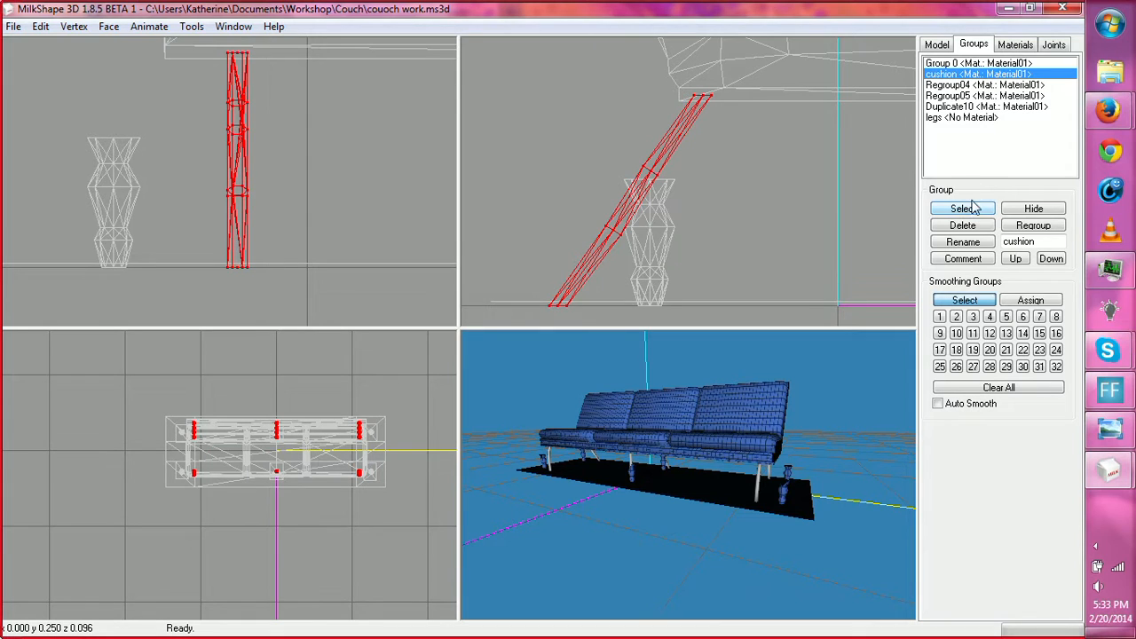
left_click(959, 86)
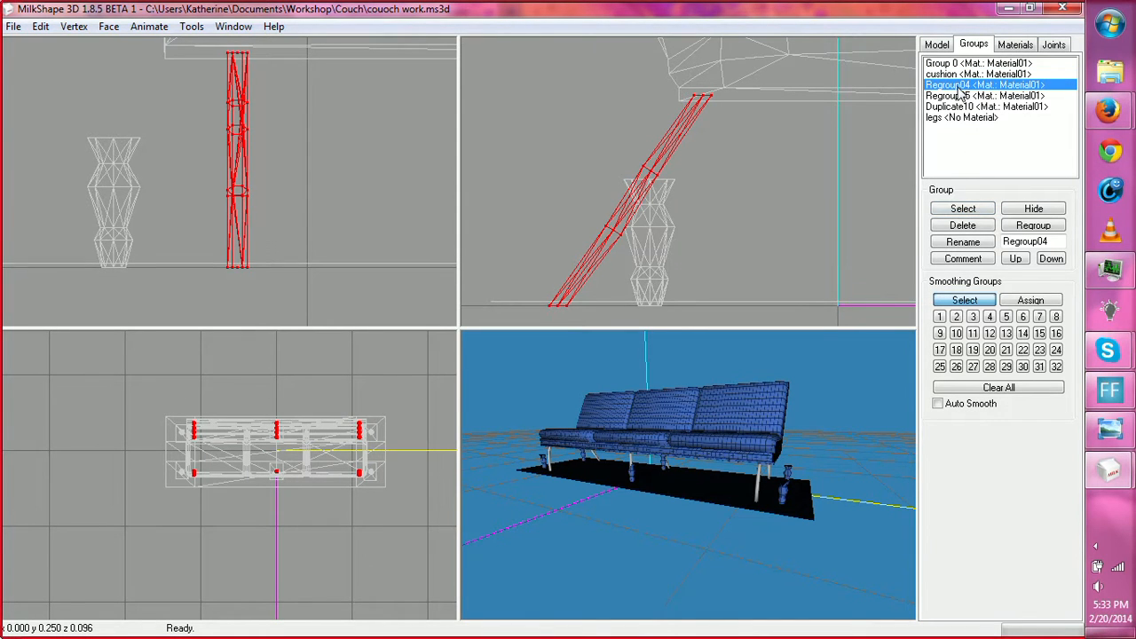
left_click(962, 209)
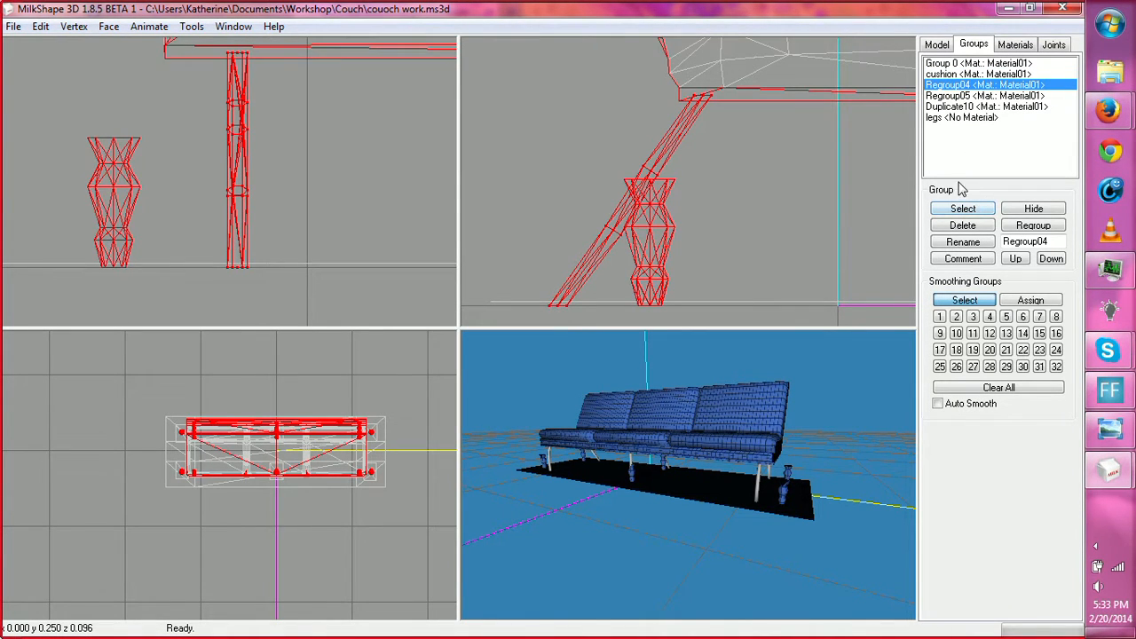
left_click(1021, 212)
left_click(1016, 211)
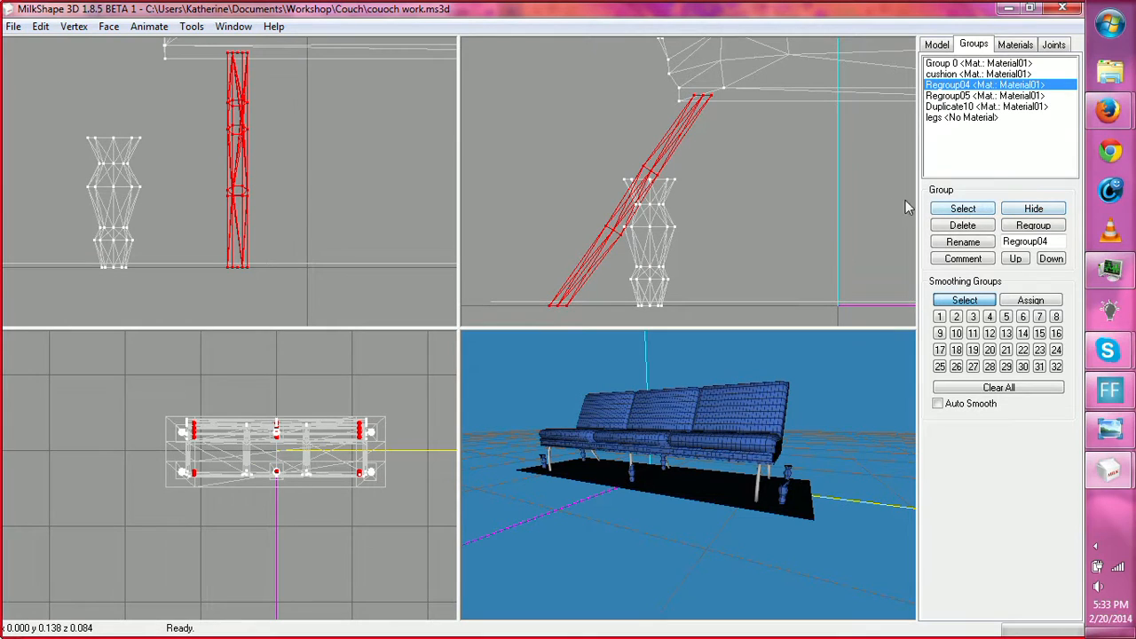
Step: Hide the legs group and delete all vertices of the old vase-shaped front and back legs
left_click(993, 118)
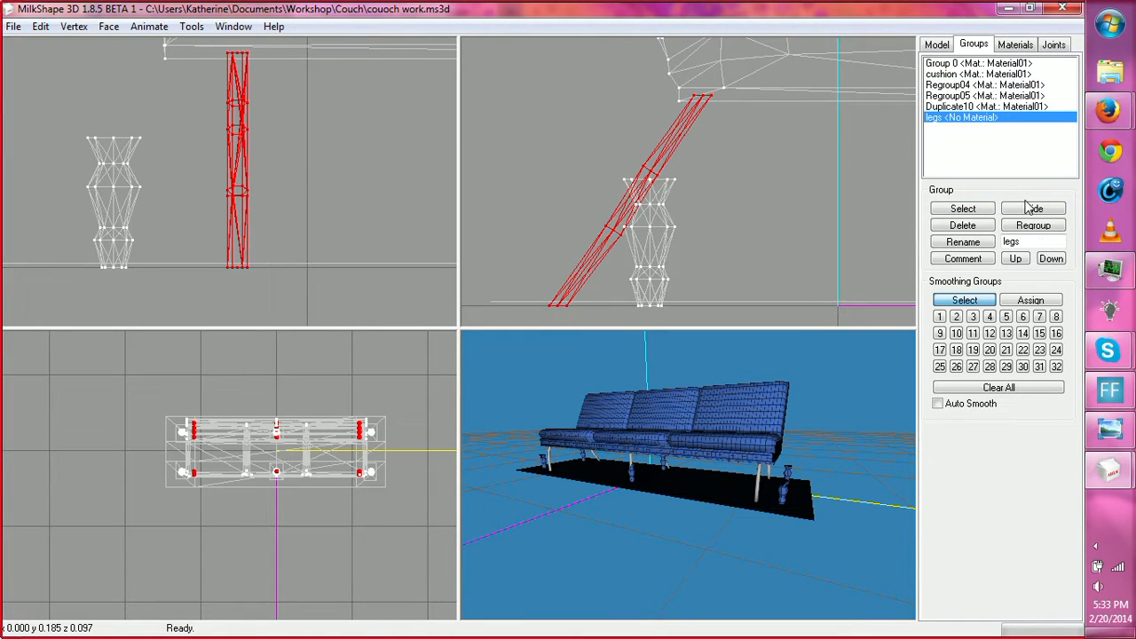
left_click(1030, 209)
left_click(951, 80)
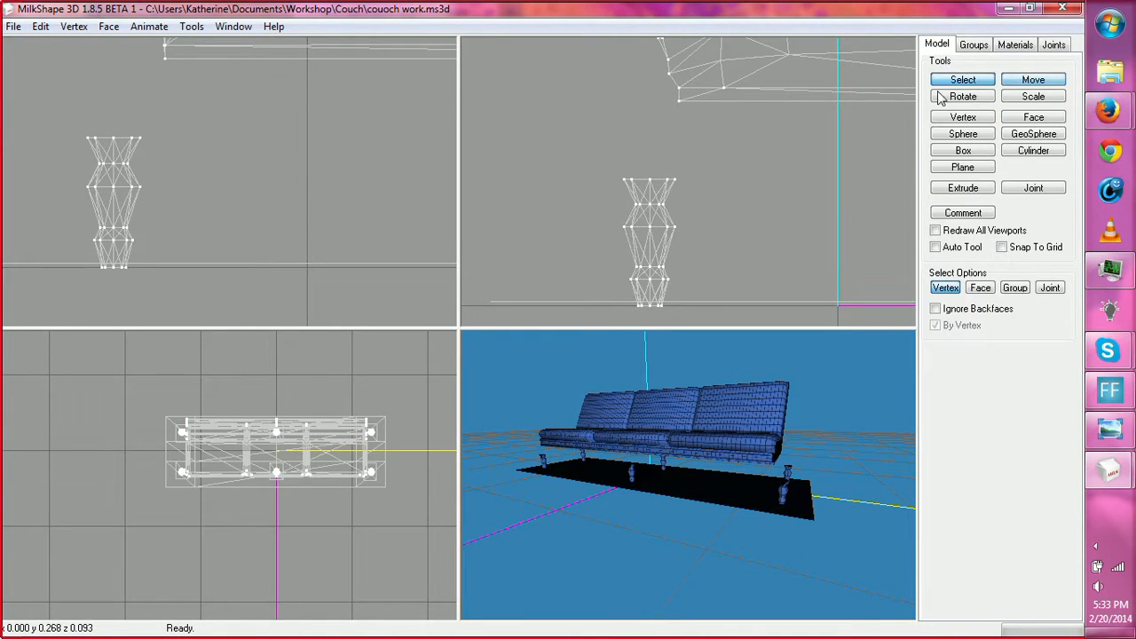
left_click_drag(551, 145, 701, 333)
left_click_drag(796, 275, 616, 267, "ctrl")
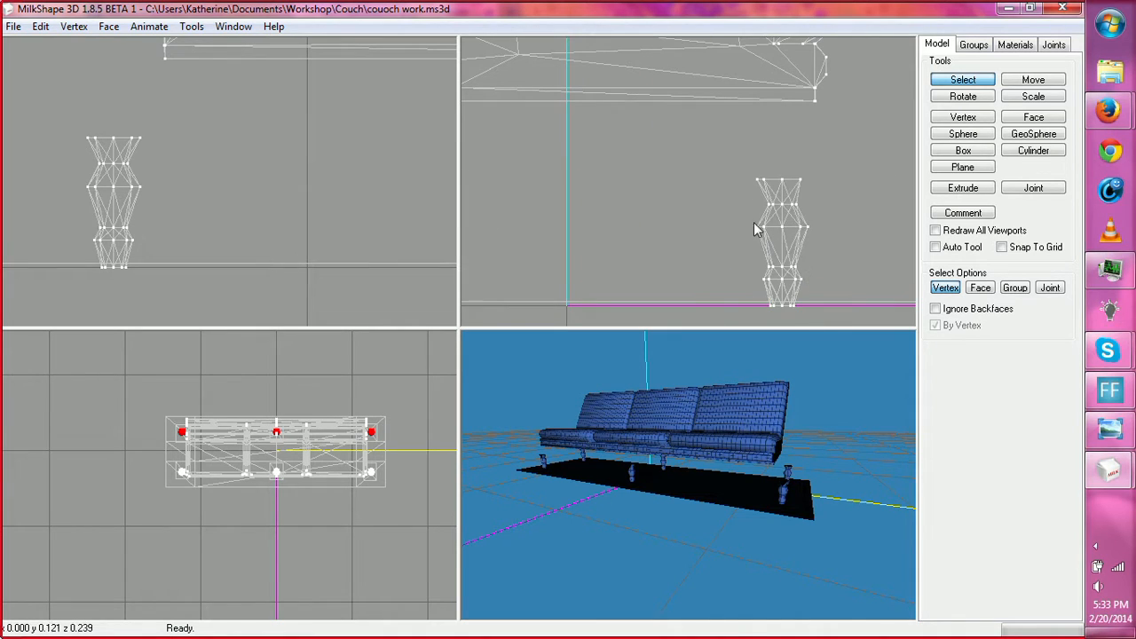
left_click_drag(722, 149, 826, 324, "shift")
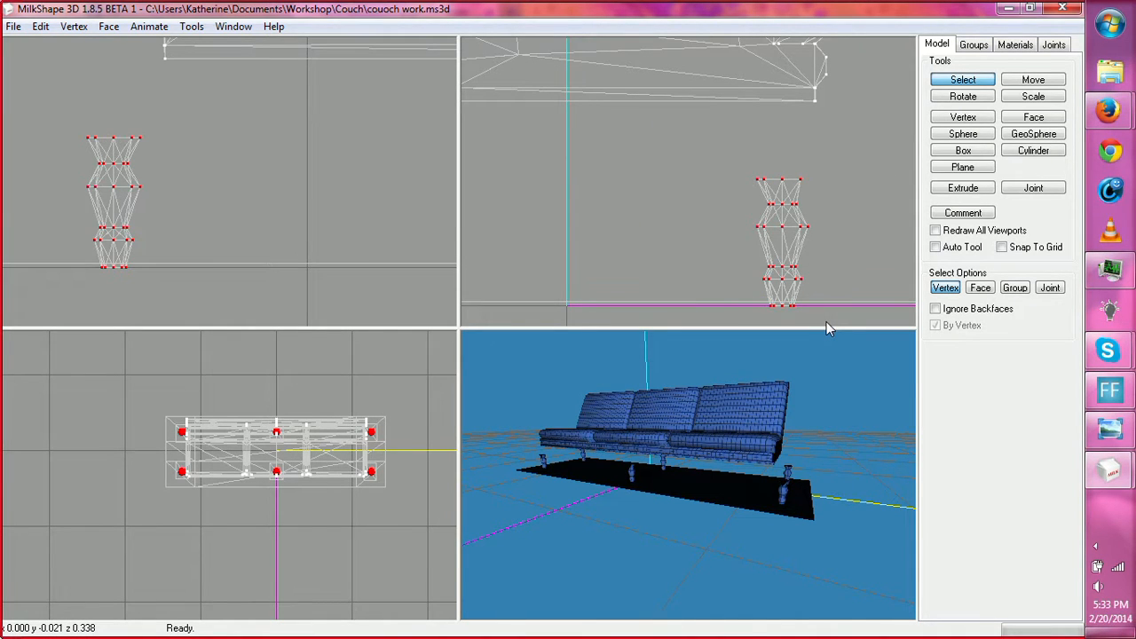
key("Delete")
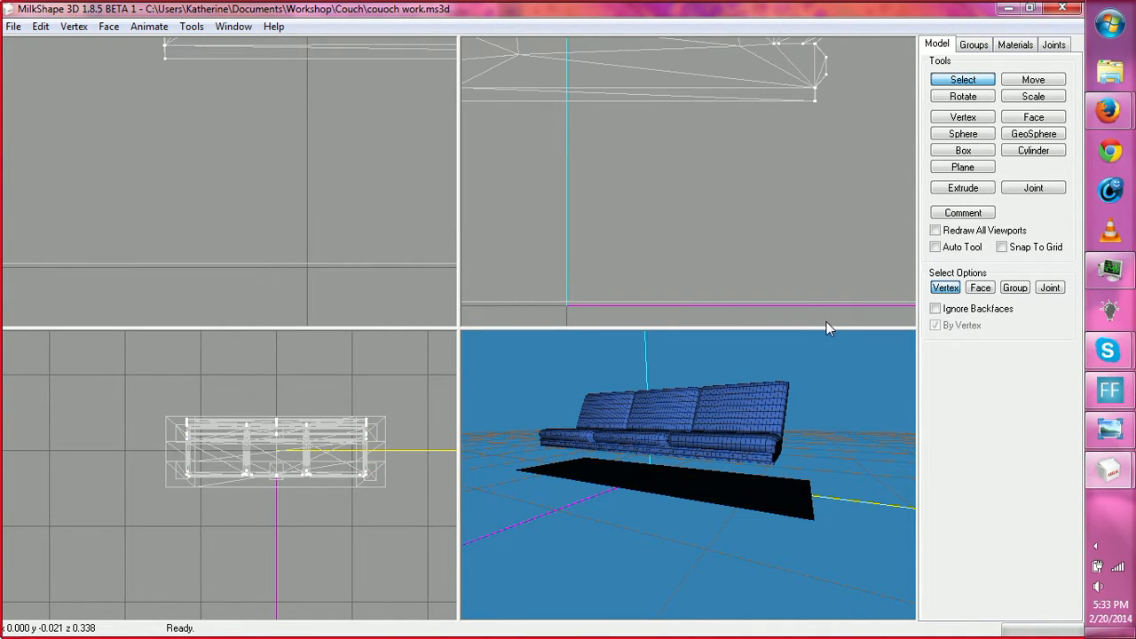
Step: Unhide the legs group under the couch
left_click_drag(665, 350, 684, 398)
left_click(968, 79)
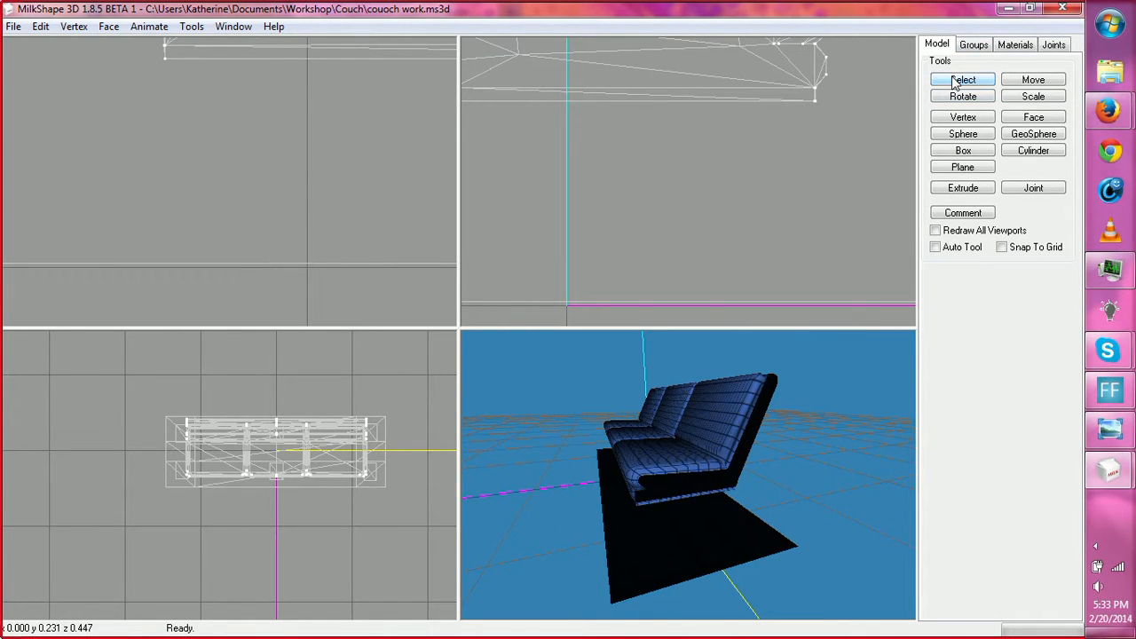
left_click(974, 45)
left_click(1034, 207)
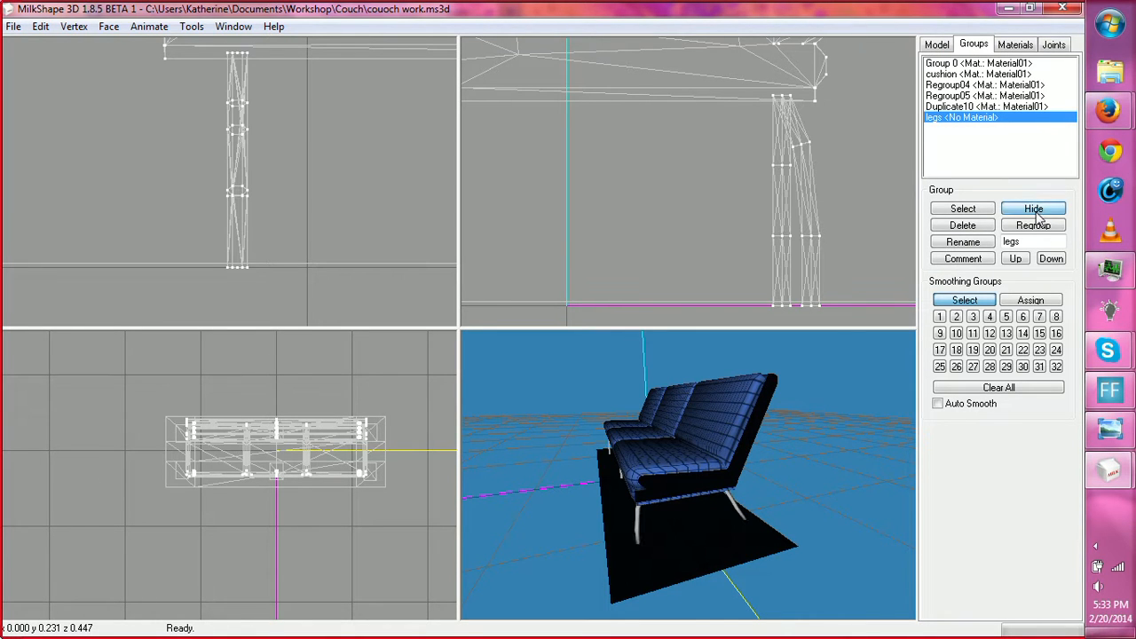
Step: Hide the vertices in view, and toggle Group 0 off and on to make only its ground shadow vertices selectable
left_click_drag(166, 389, 413, 526)
right_click_drag(413, 525, 330, 527)
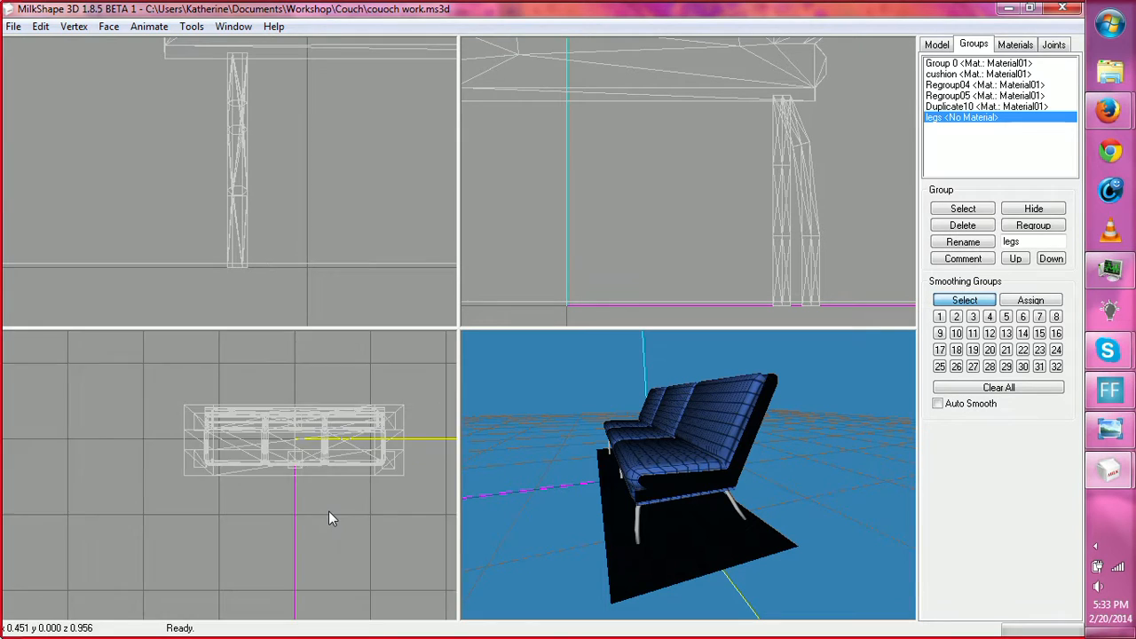
scroll(328, 511, "up", 4)
left_click(1026, 65)
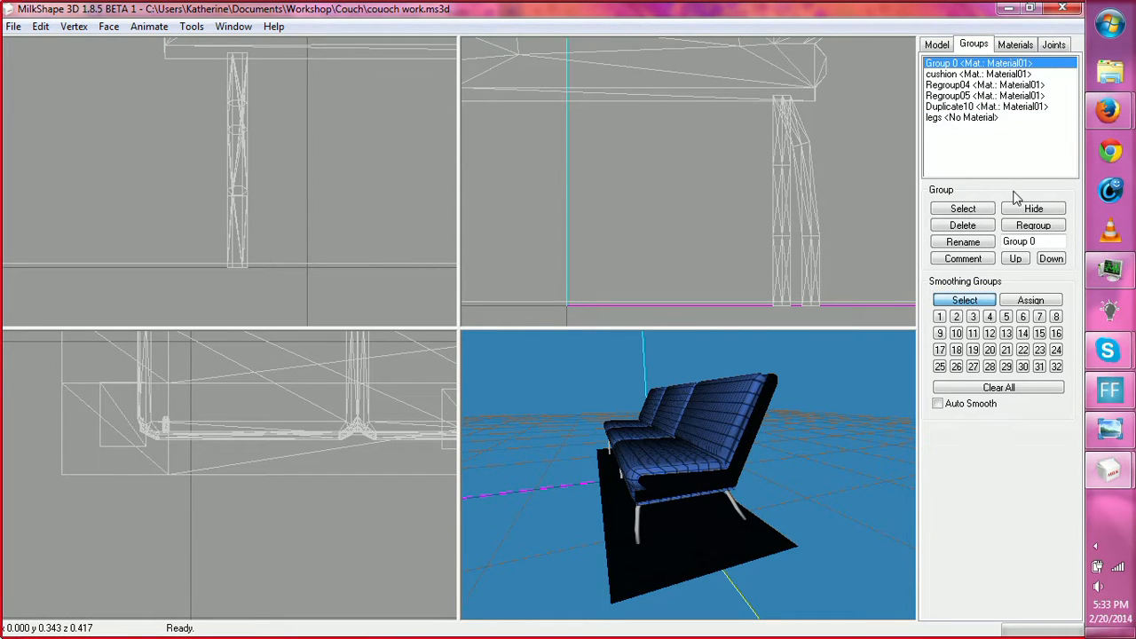
left_click(1021, 210)
left_click(1019, 213)
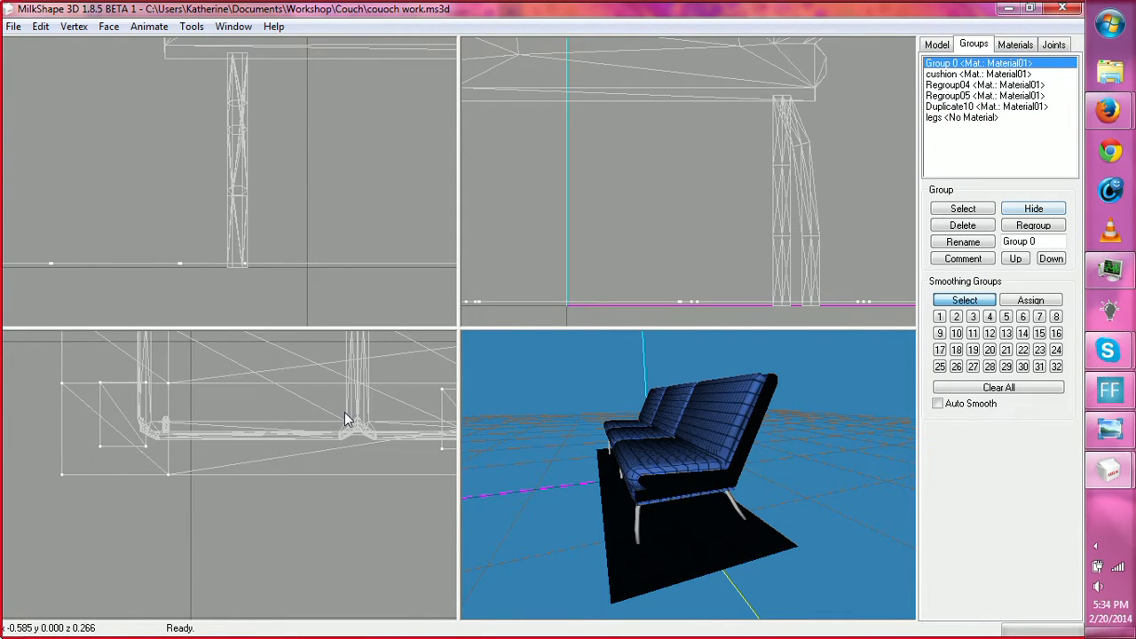
Step: Select and delete the six small shadow squares of the old front and back legs in Group 0
right_click_drag(346, 418, 333, 358)
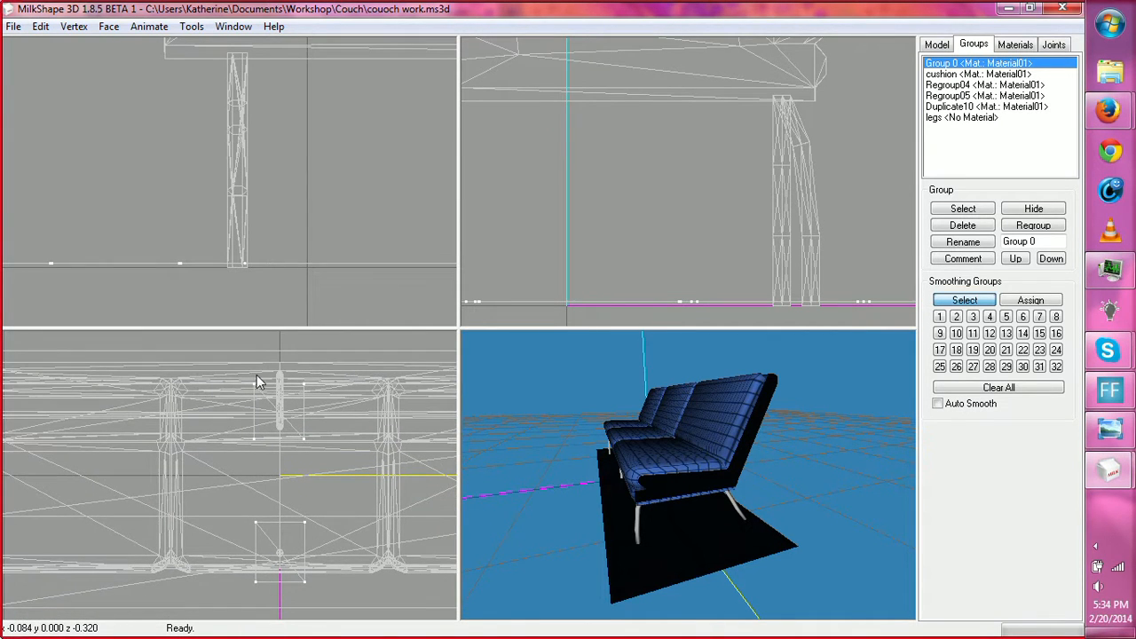
right_click_drag(257, 374, 284, 460)
left_click_drag(245, 441, 320, 533)
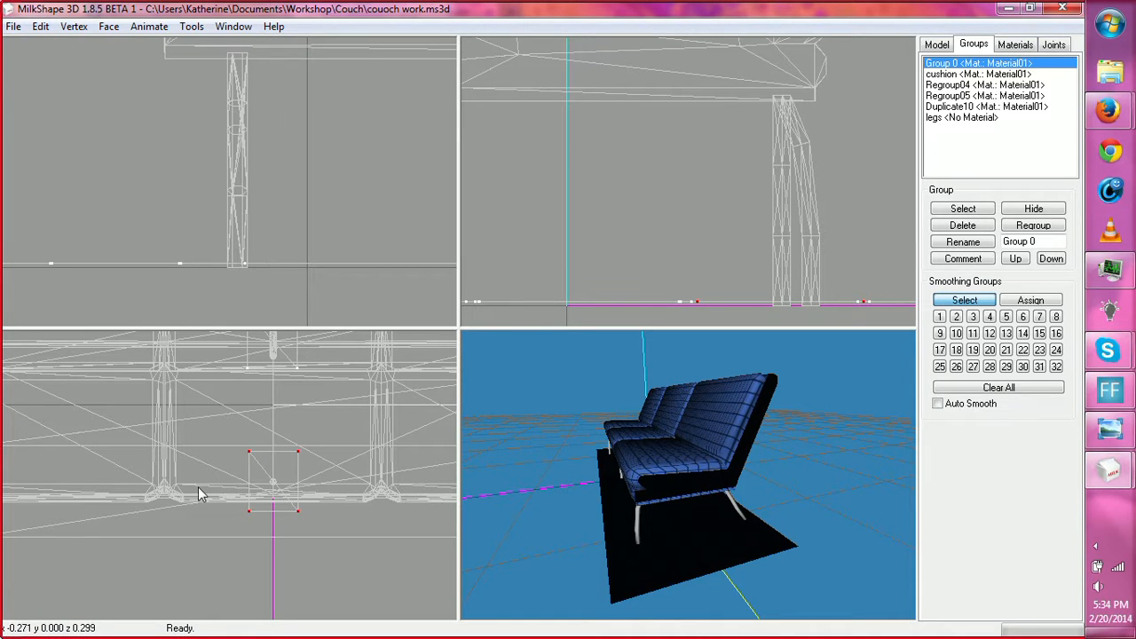
right_click_drag(214, 479, 405, 460)
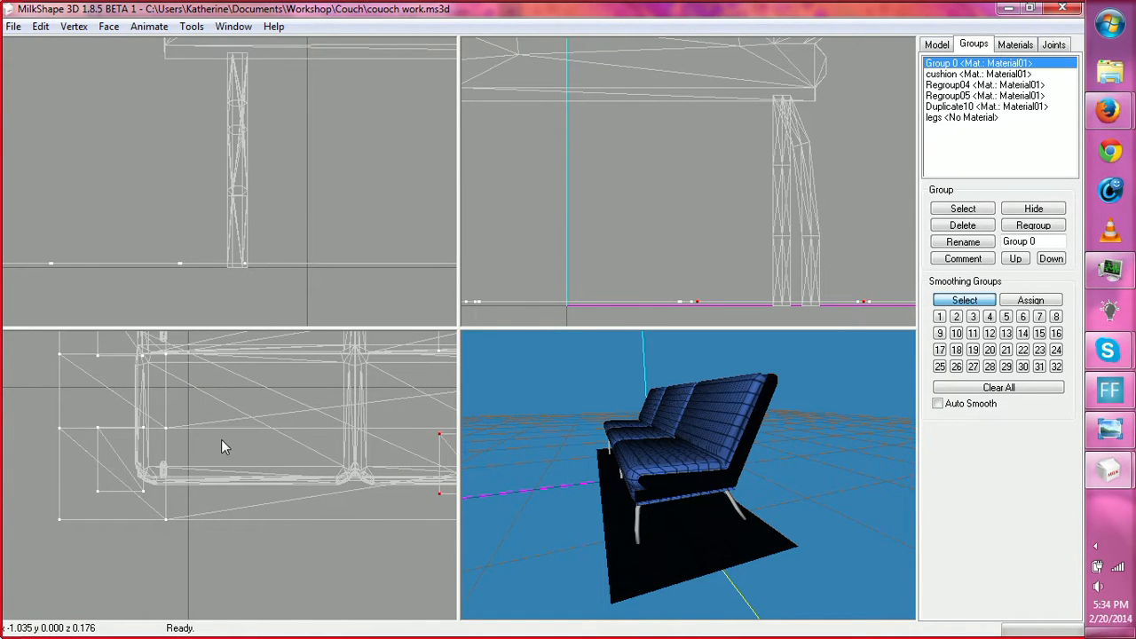
left_click_drag(103, 443, 151, 503)
right_click_drag(270, 435, 256, 468)
middle_click_drag(193, 460, 203, 509)
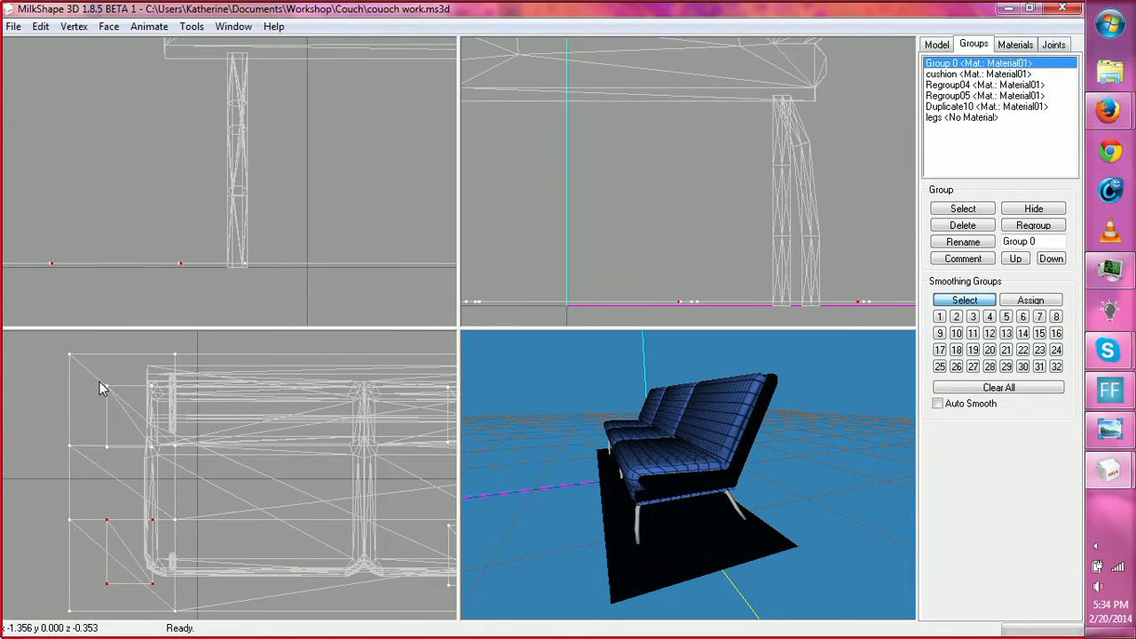
left_click_drag(100, 383, 171, 502, "shift")
right_click_drag(302, 497, 186, 450)
left_click_drag(244, 361, 335, 488, "shift")
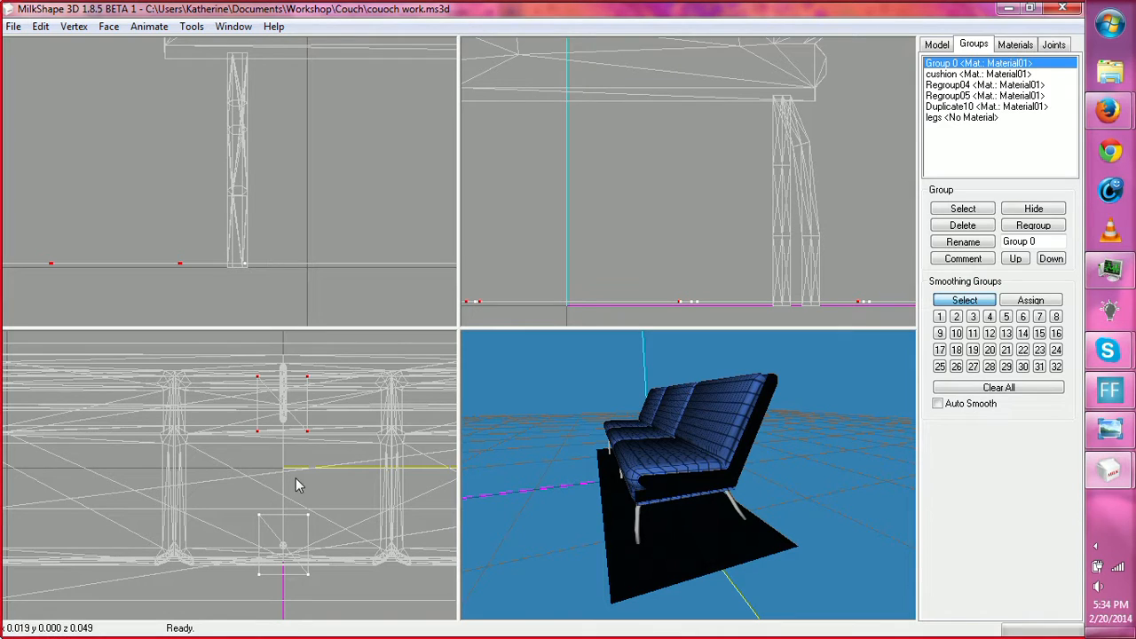
left_click_drag(242, 484, 322, 592, "shift")
right_click_drag(322, 592, 156, 530)
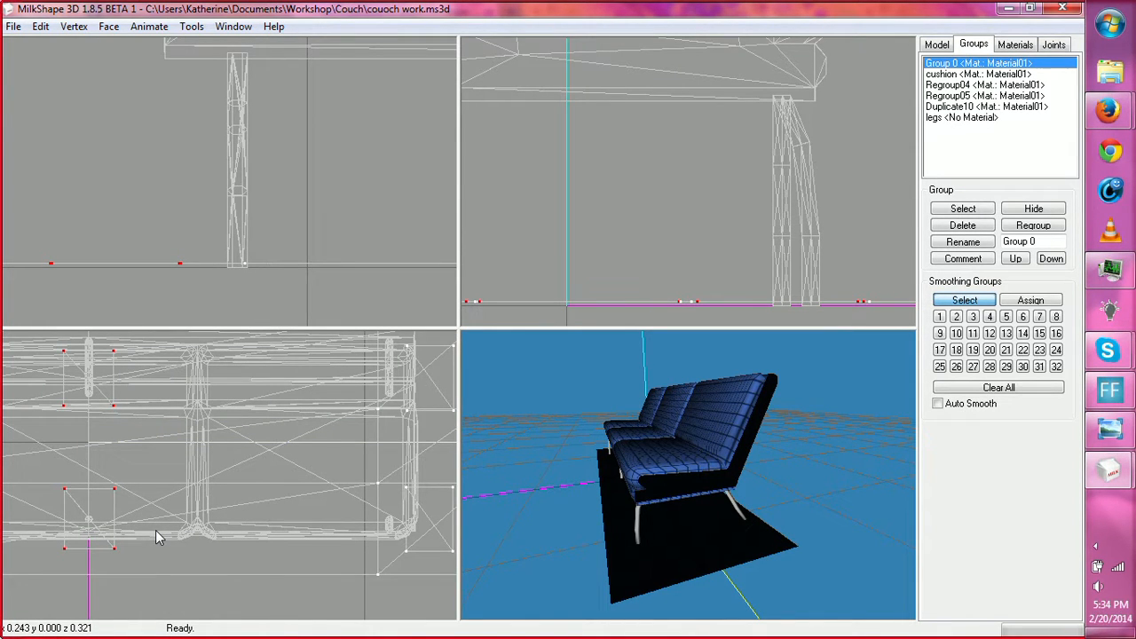
right_click_drag(323, 384, 263, 387)
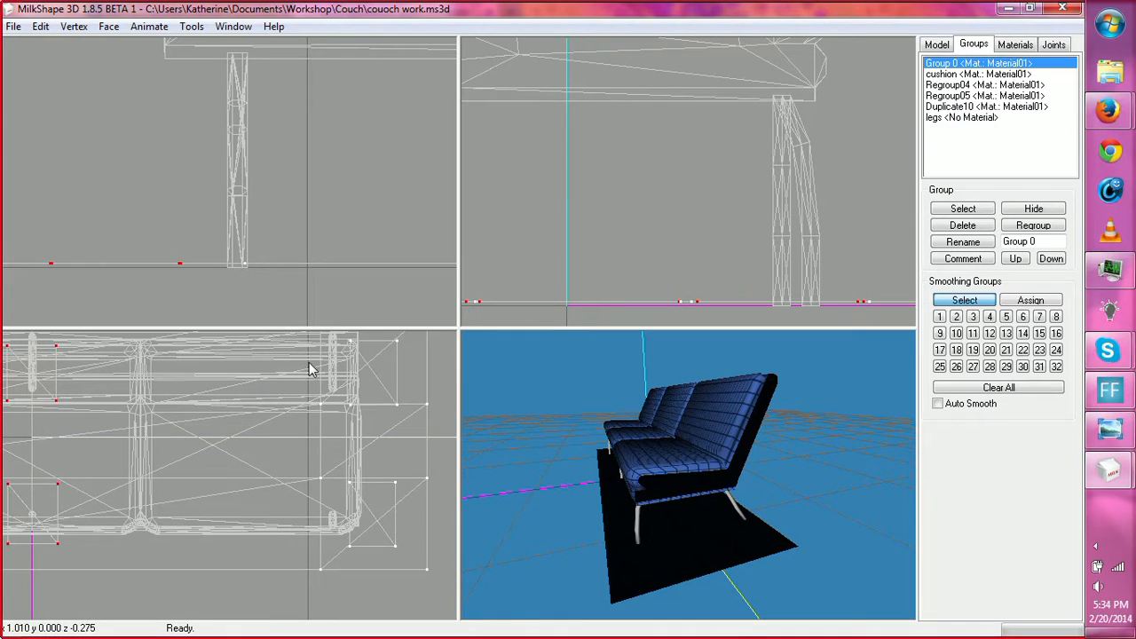
left_click_drag(333, 335, 419, 436, "shift")
left_click_drag(347, 464, 410, 556, "shift")
left_click(409, 555)
right_click_drag(229, 442, 400, 431)
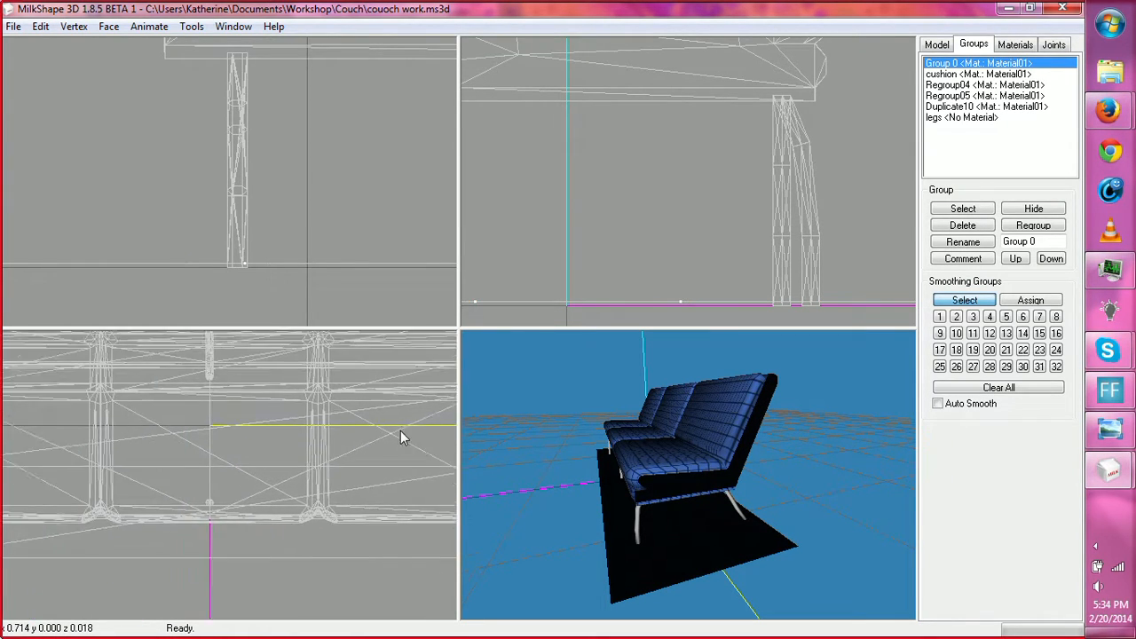
Step: Select all remaining shadow vertices under the couch and scale them twice by .95 along X and twice by .95 along Z
left_click_drag(400, 431, 581, 459, "ctrl")
left_click_drag(640, 489, 736, 482)
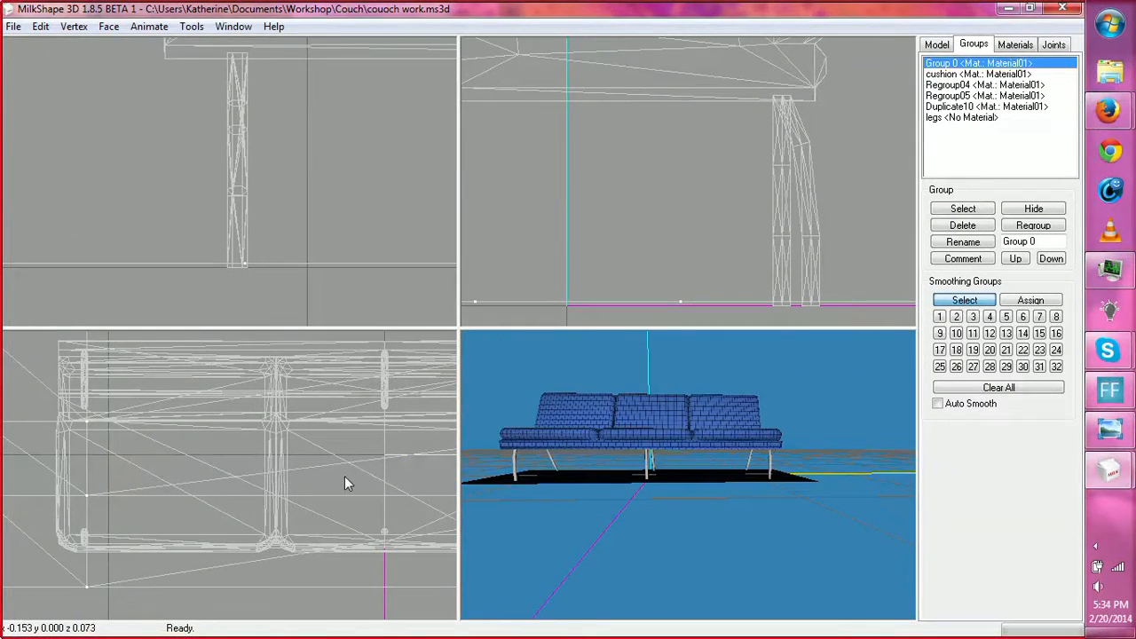
scroll(344, 476, "down", 5)
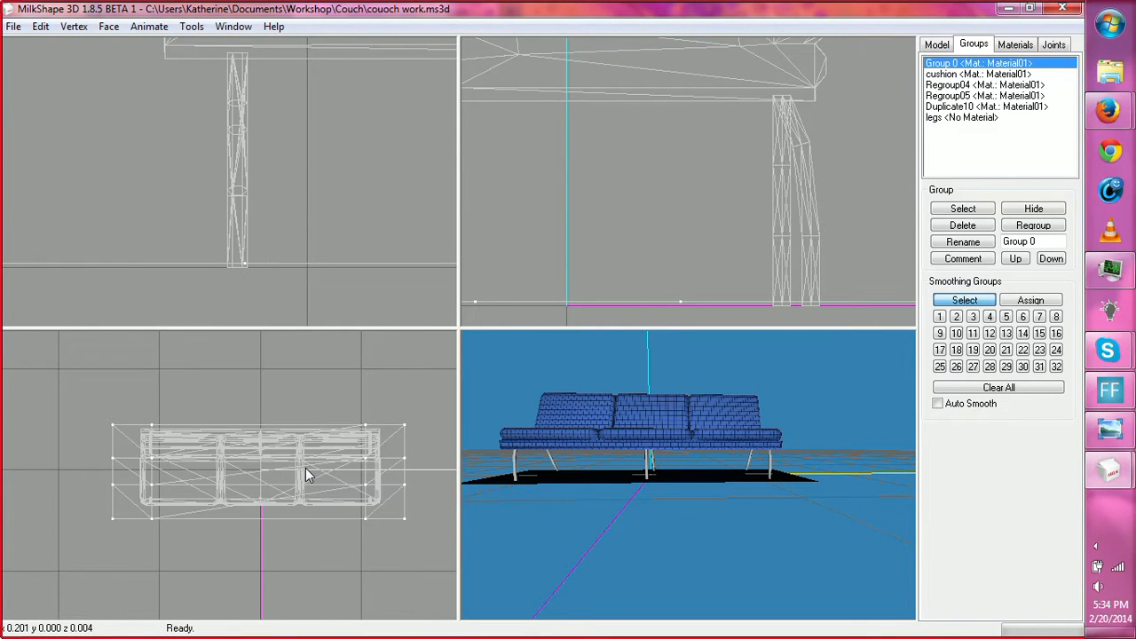
left_click(937, 44)
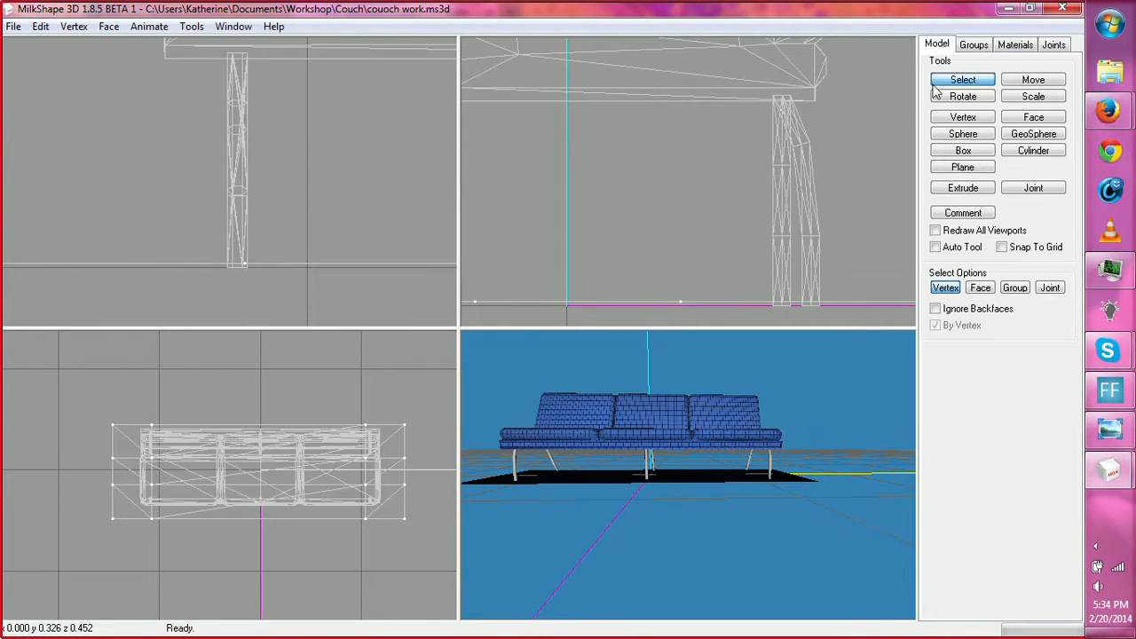
left_click_drag(87, 384, 446, 540)
left_click(1055, 98)
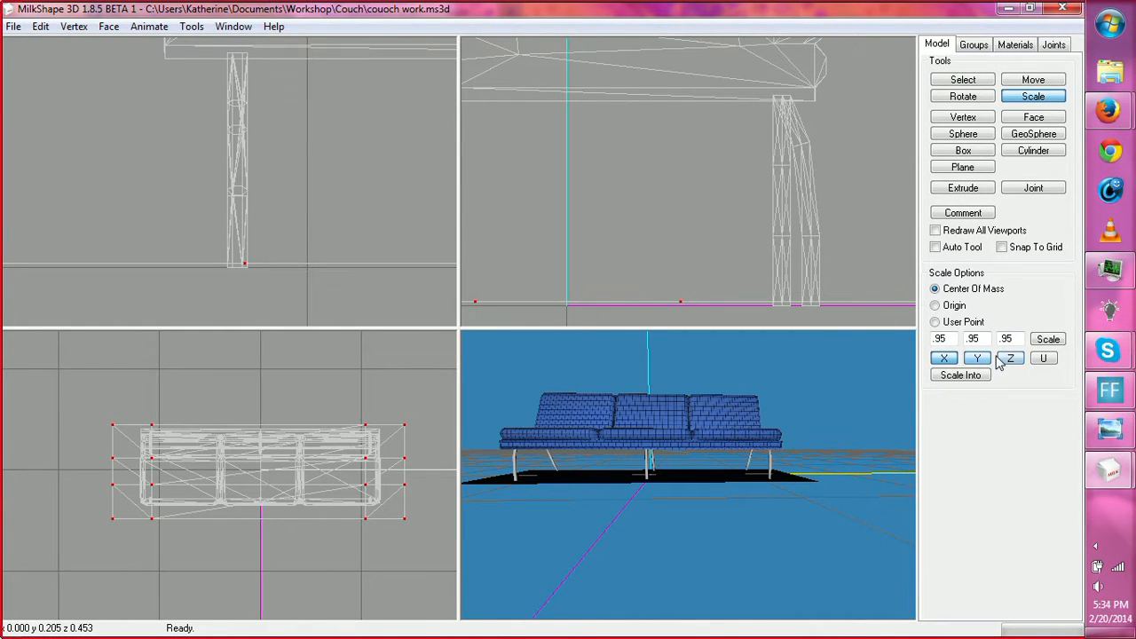
left_click(1042, 343)
left_click(1046, 347)
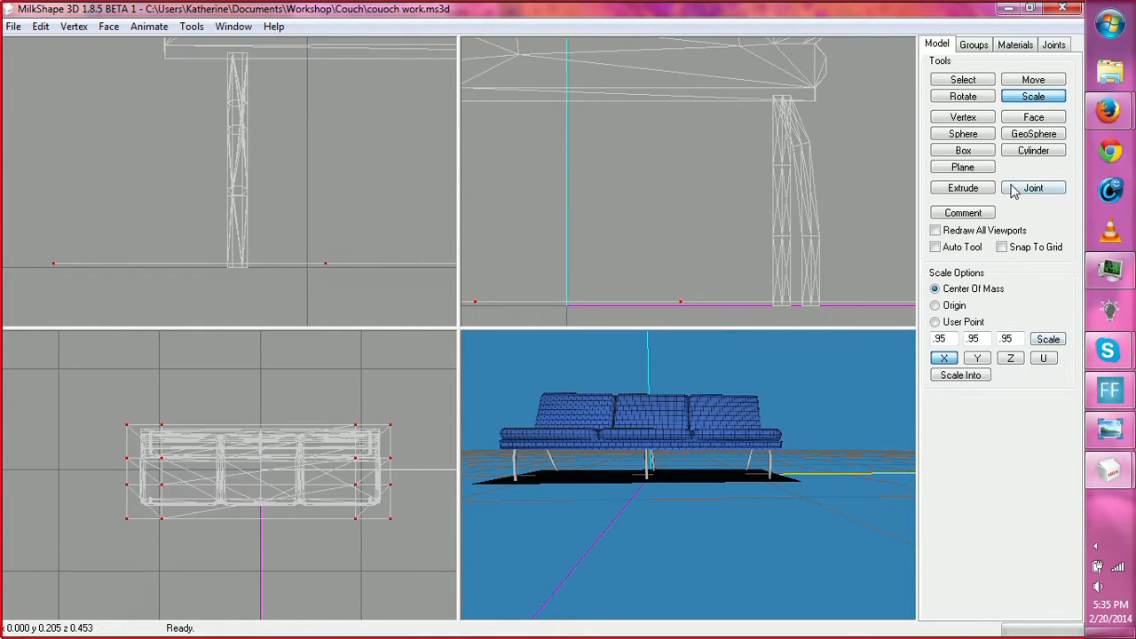
left_click(1010, 359)
left_click(1043, 343)
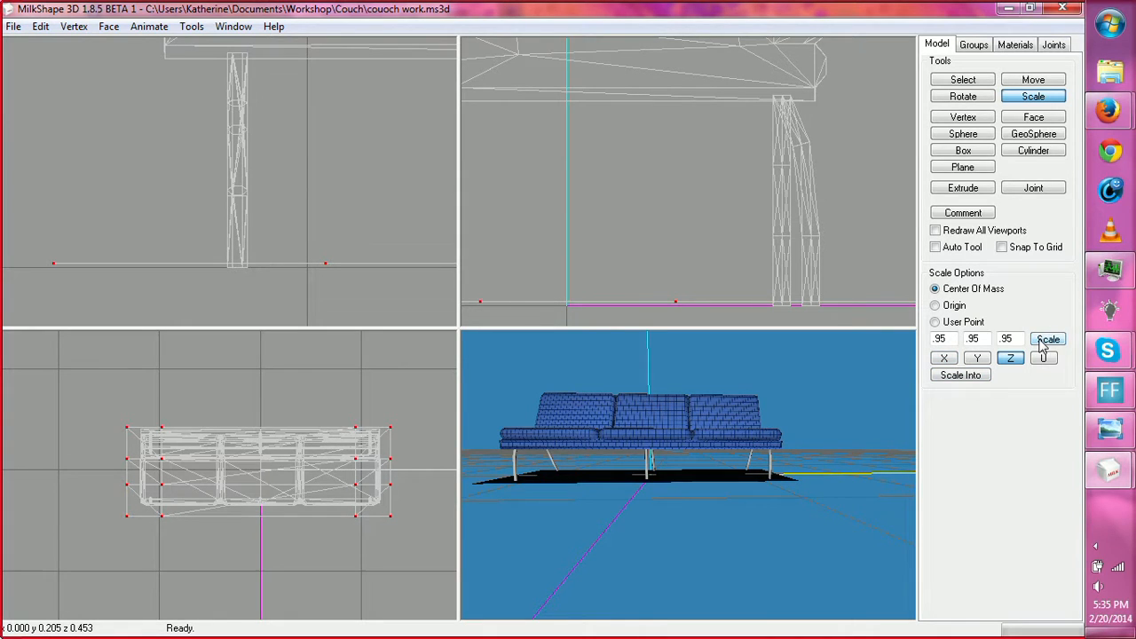
left_click(1045, 344)
Step: Move the scaled ground shadow slightly toward the back of the couch
left_click(1033, 80)
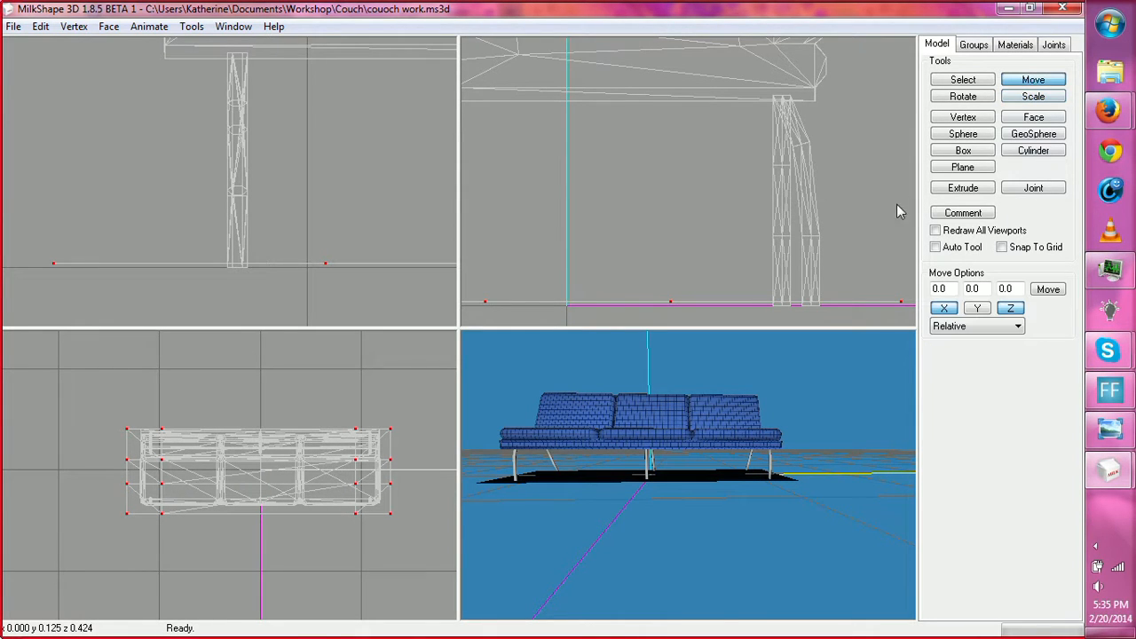
left_click_drag(850, 242, 853, 254)
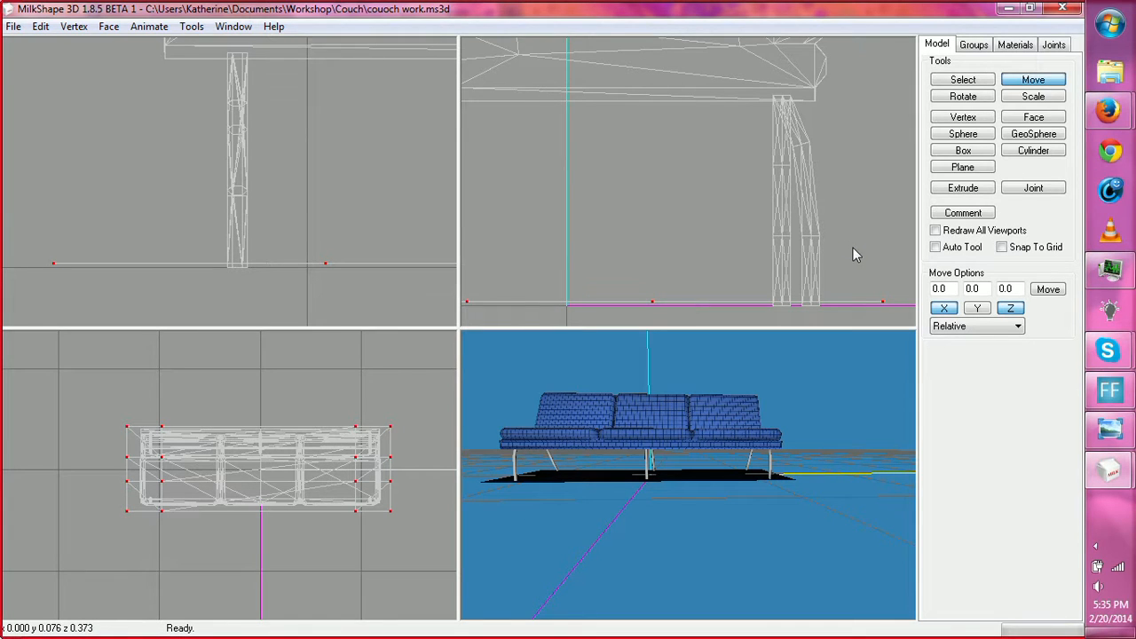
left_click(962, 85)
Step: Examine the couch's new legs and resized shadow from the back, front and side
left_click_drag(779, 489, 659, 513)
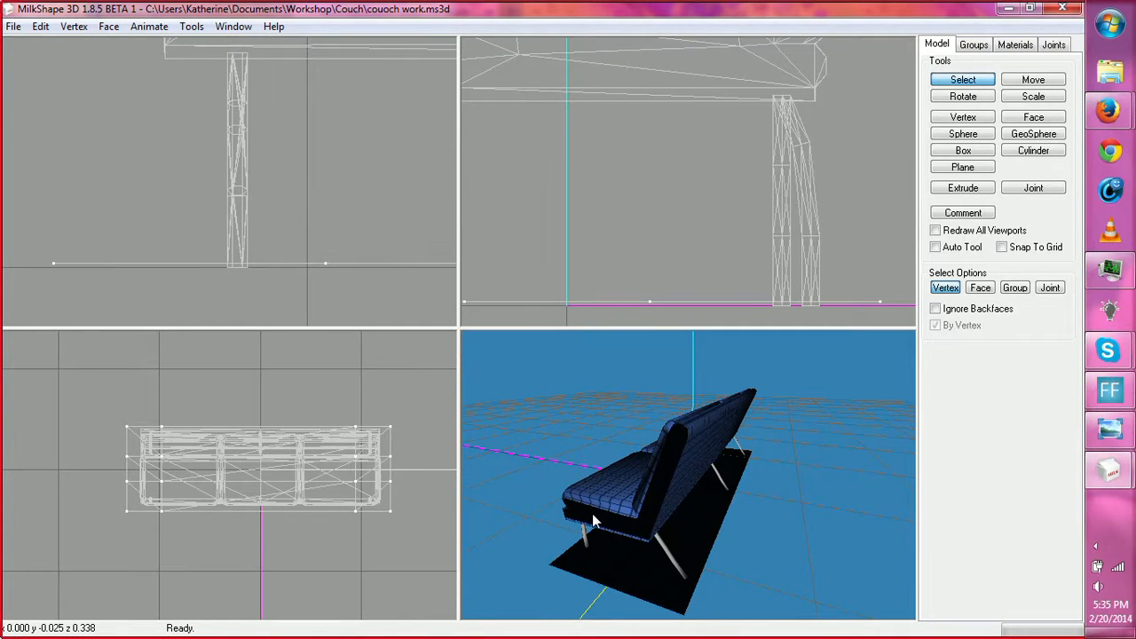
left_click_drag(573, 546, 743, 545)
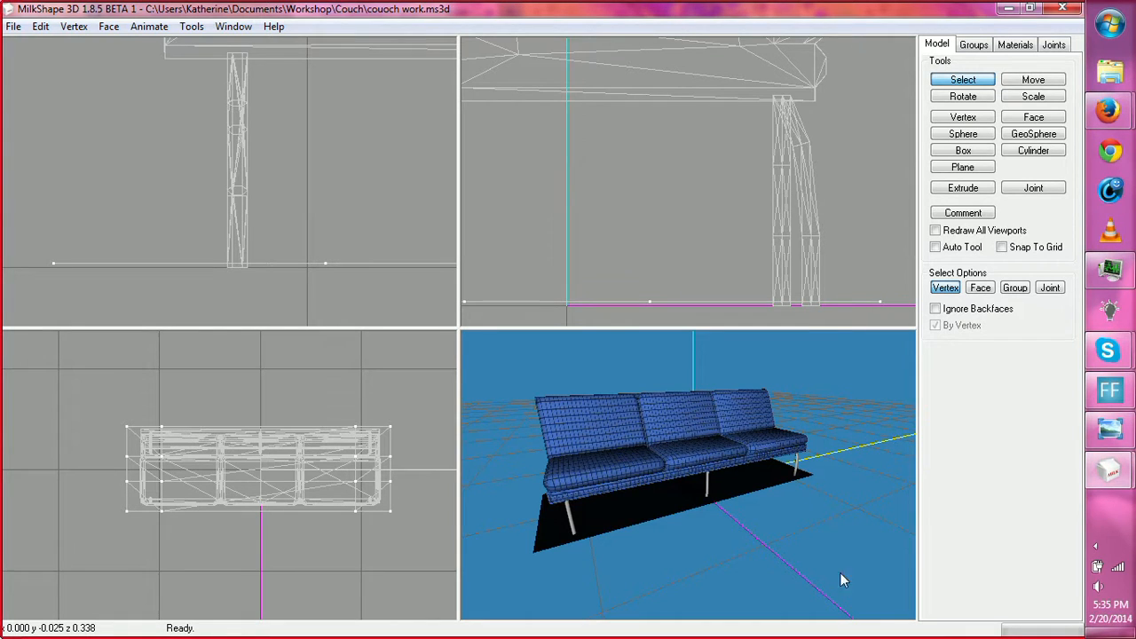
left_click_drag(814, 437, 714, 513)
mouse_move(1107, 110)
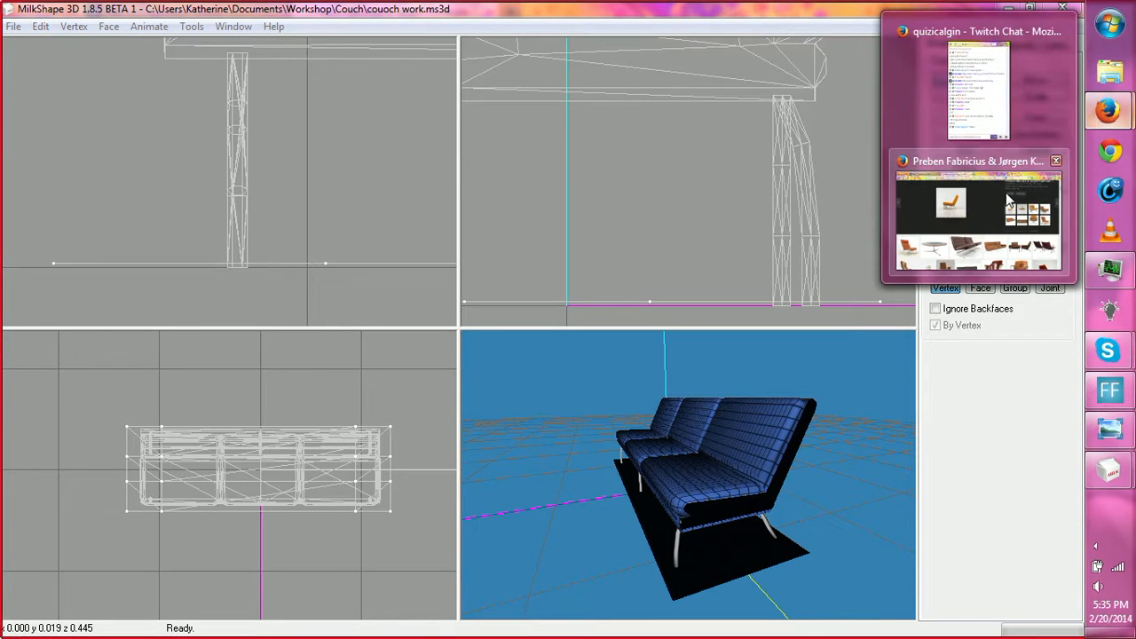
left_click(1042, 96)
left_click(813, 462)
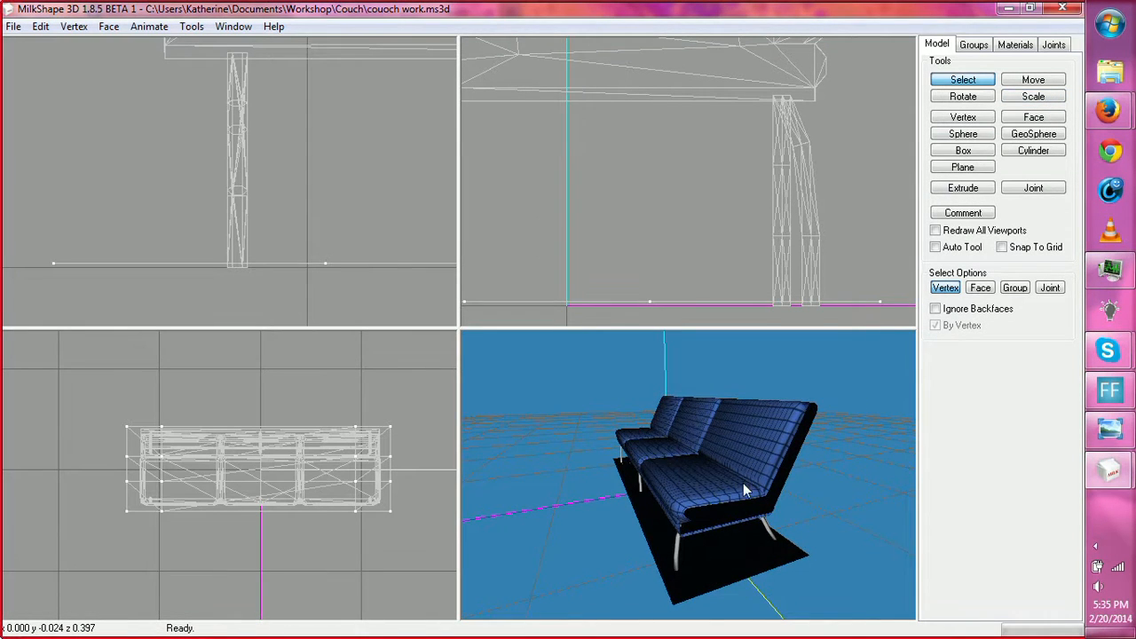
left_click_drag(743, 483, 683, 471)
Step: Hide and unhide the legs group to make its vertices selectable for editing the slanted back legs
right_click_drag(657, 271, 877, 289)
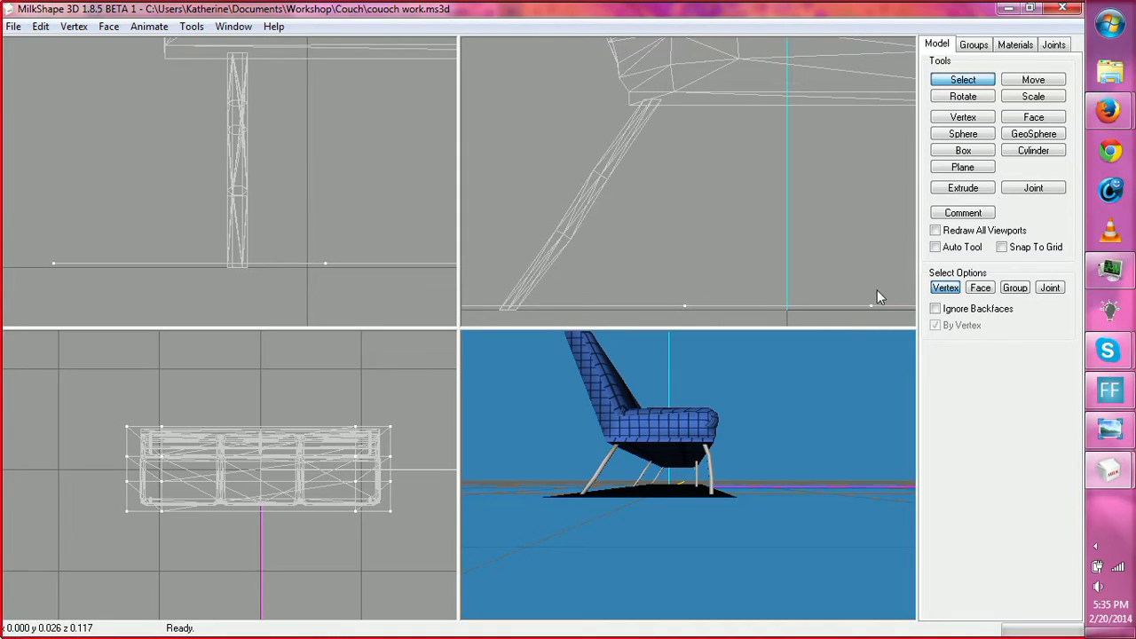
left_click(985, 49)
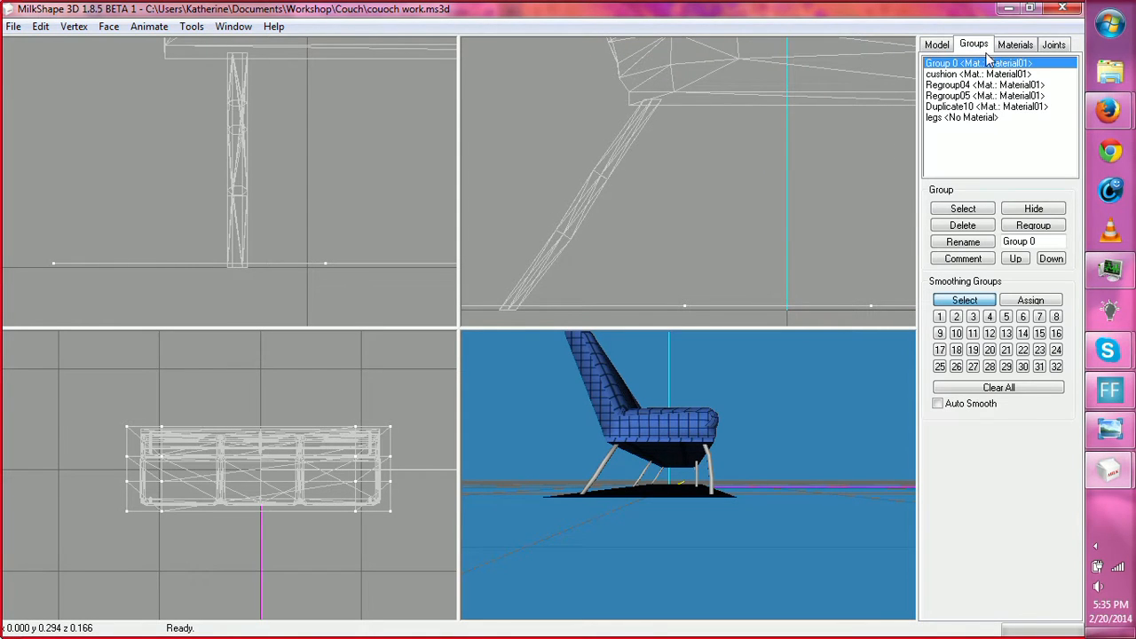
left_click(967, 118)
left_click(1034, 211)
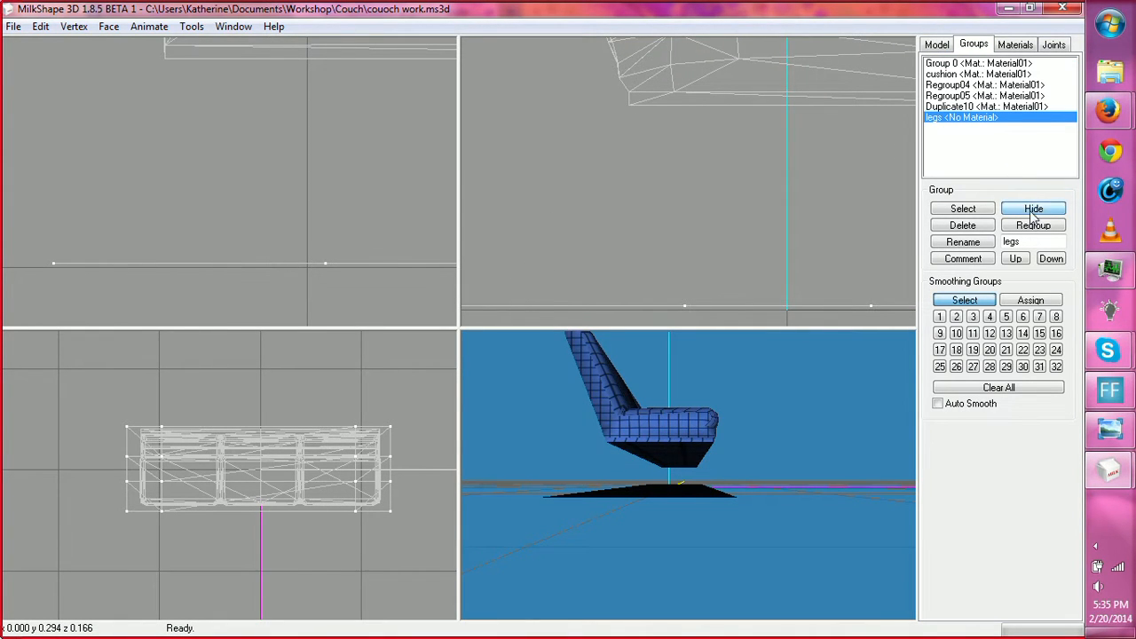
left_click(1034, 211)
left_click(934, 49)
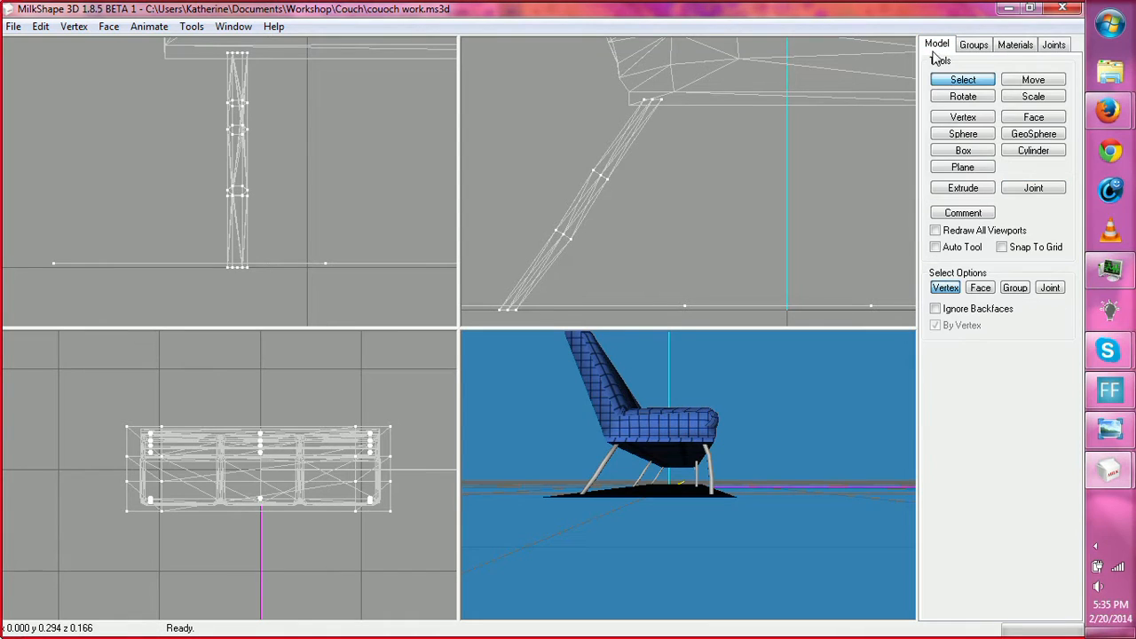
Step: Shift the lower middle vertex ring of the slanted back legs slightly outward and clear the selection
left_click_drag(526, 216, 602, 276)
left_click(1030, 81)
left_click_drag(819, 255, 814, 250)
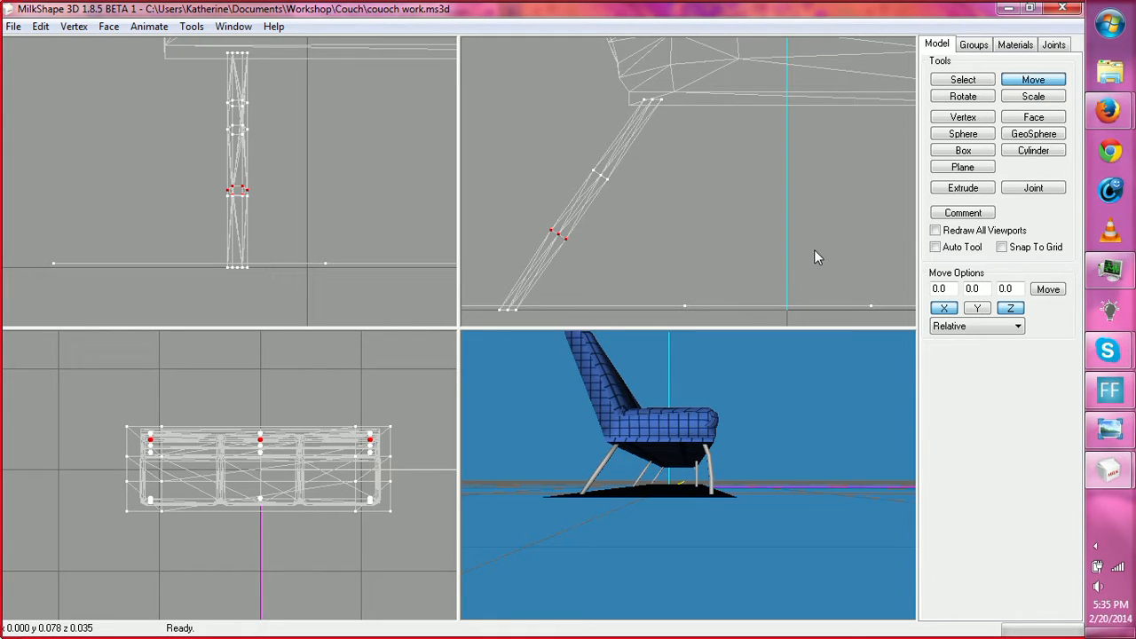
left_click_drag(710, 484, 726, 490)
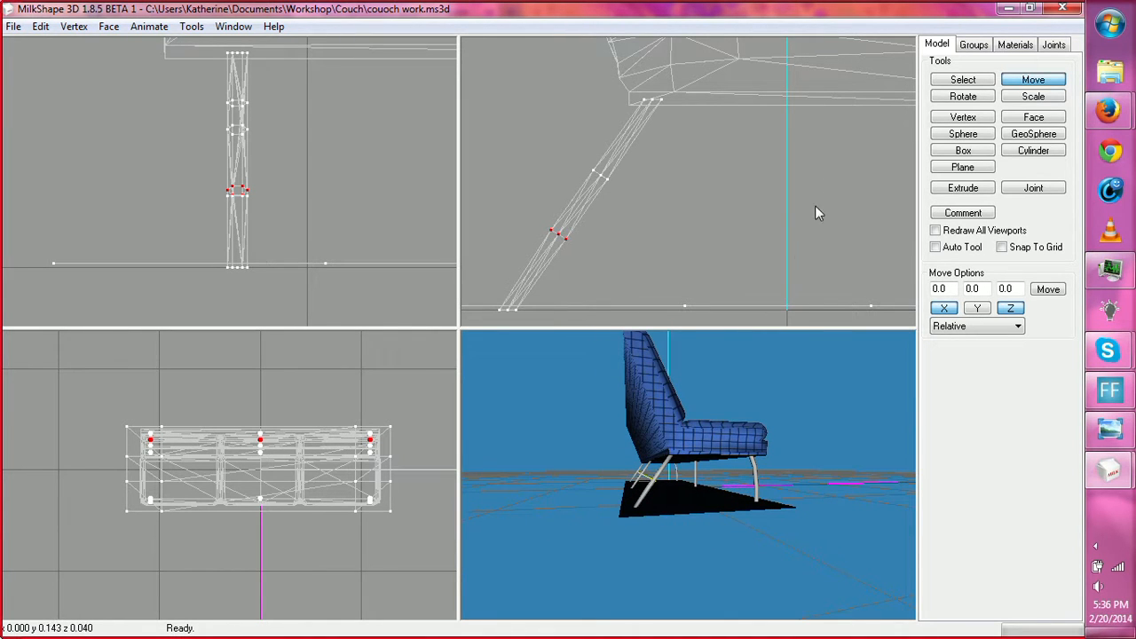
left_click(943, 80)
left_click(807, 166)
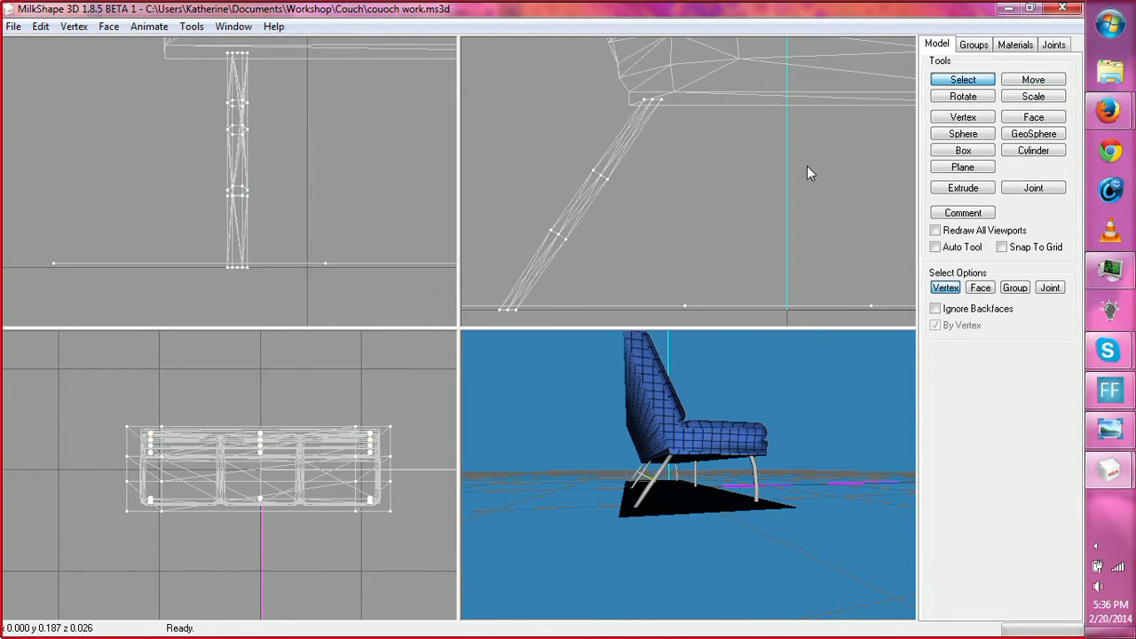
Step: Select the Duplicate10 group and examine which part of the couch it covers
left_click_drag(776, 425, 545, 450)
left_click(974, 44)
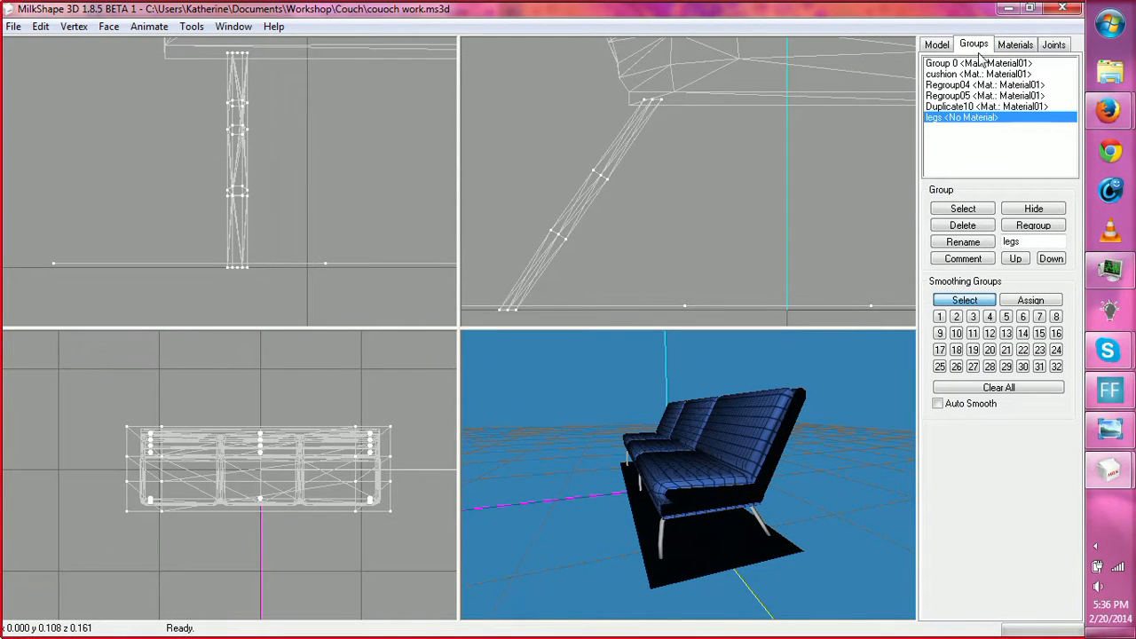
left_click(975, 95)
left_click(976, 106)
left_click(963, 209)
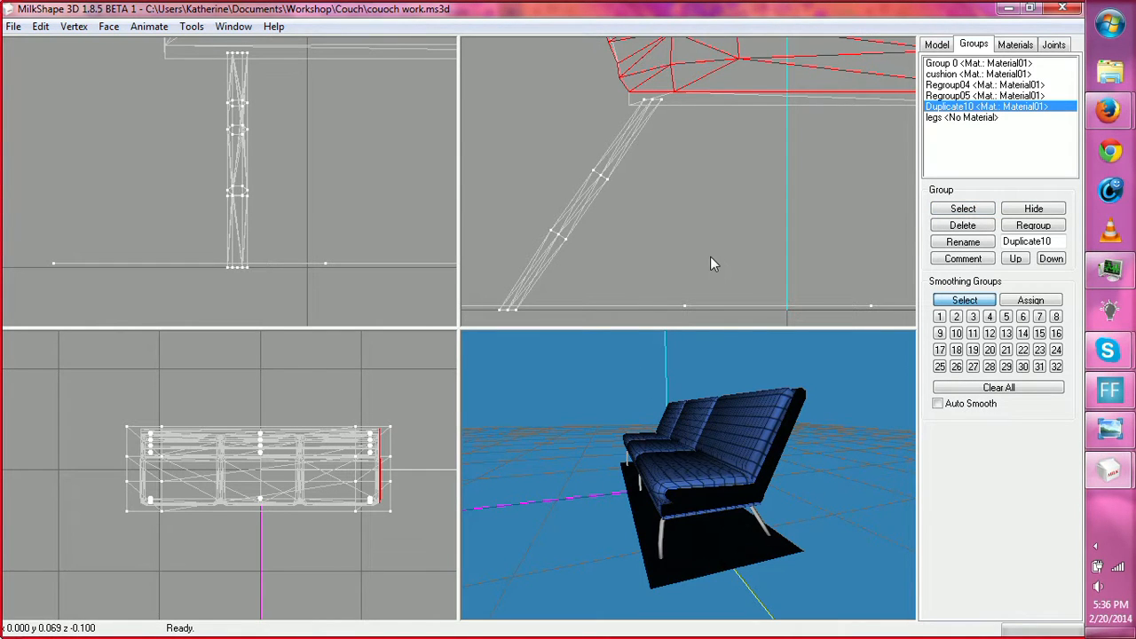
left_click_drag(835, 408, 753, 406)
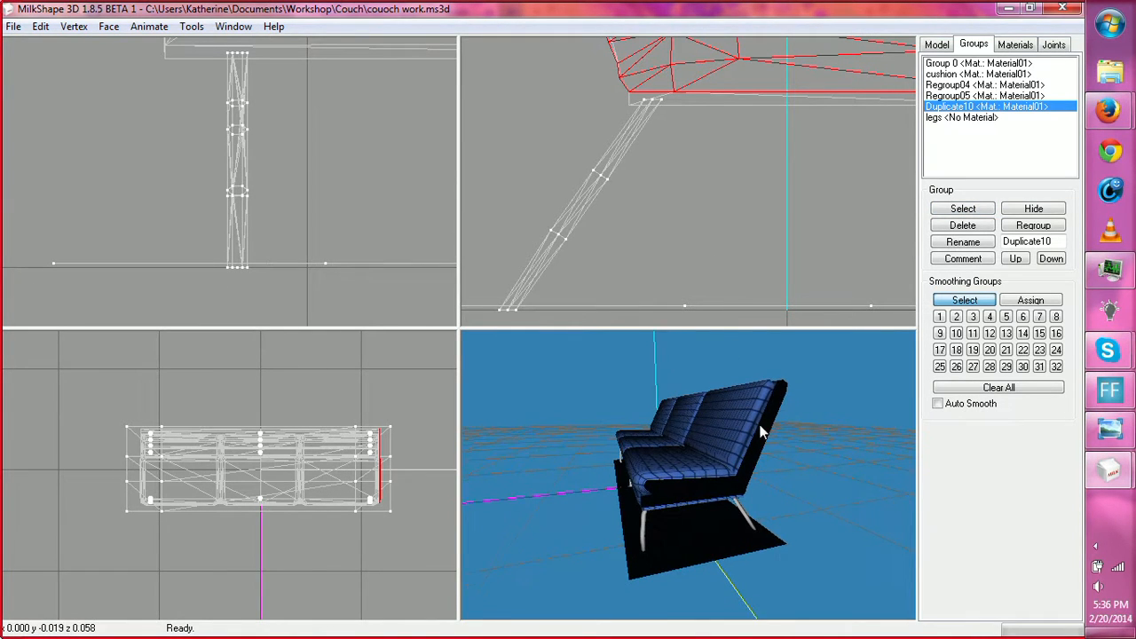
right_click(754, 406)
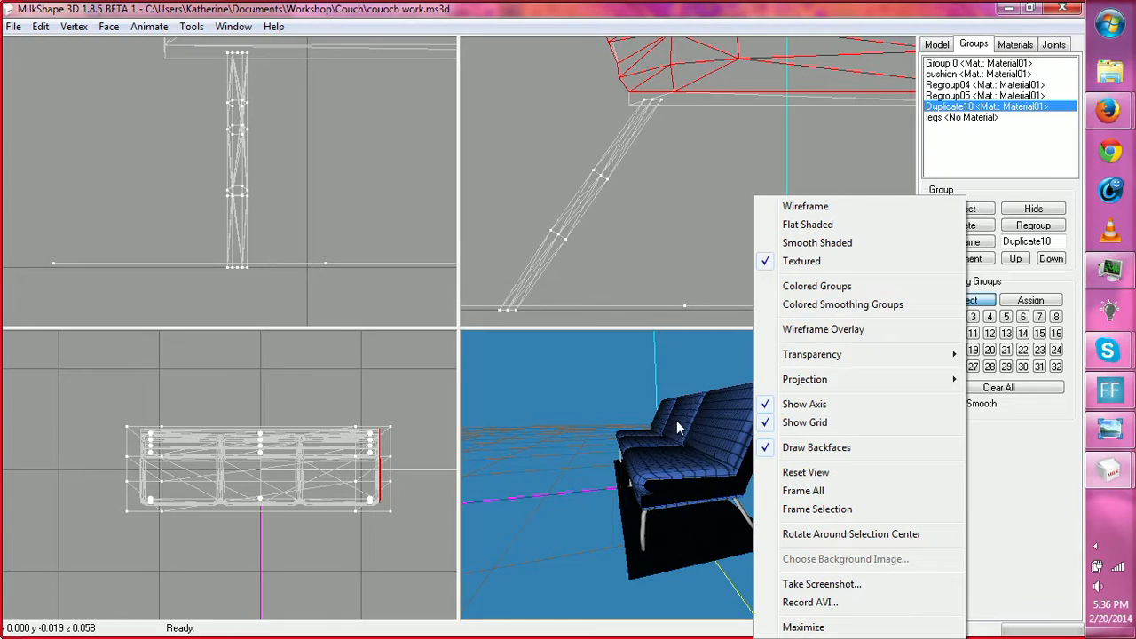
left_click(716, 358)
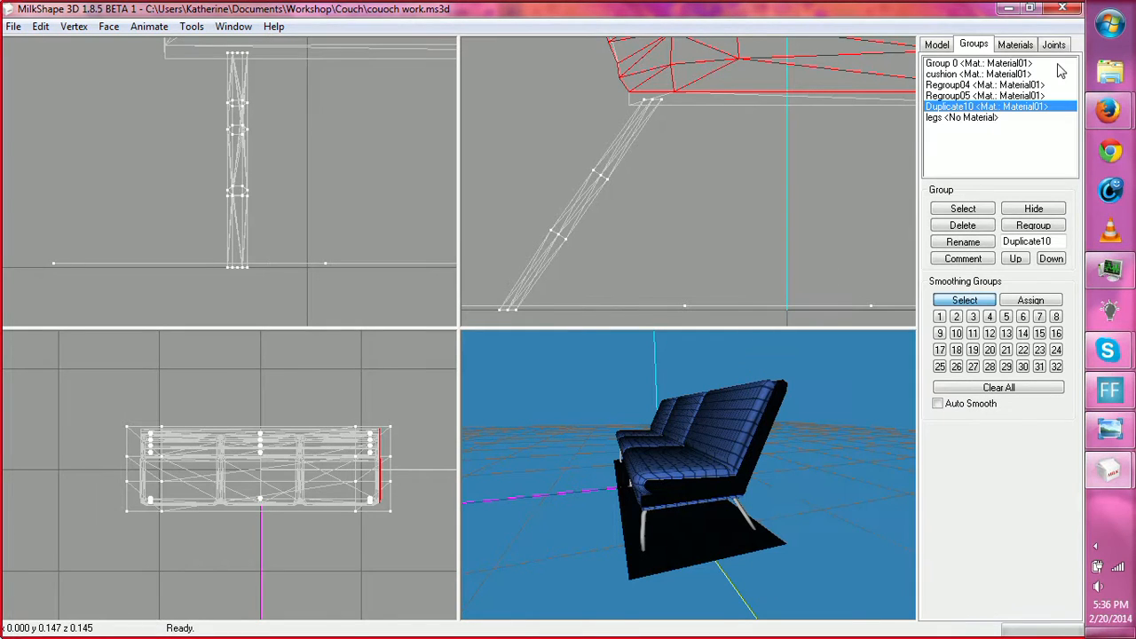
Step: Hide and unhide the Regroup05, Regroup04 and cushion groups to make their vertices selectable
left_click(970, 85)
left_click(974, 96)
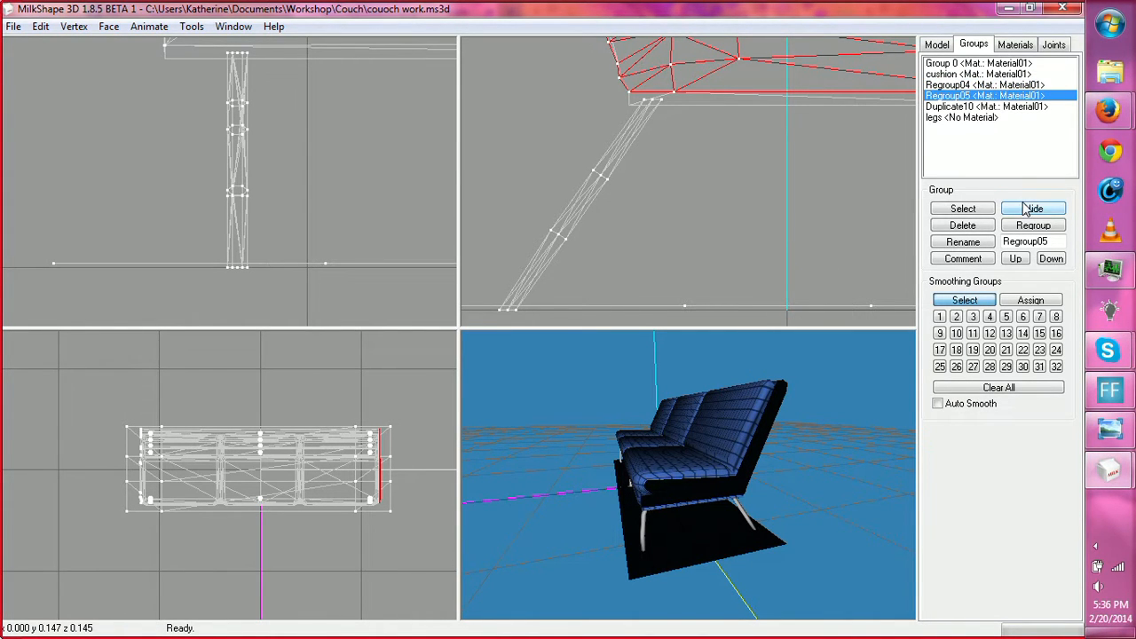
left_click(998, 84)
left_click(1027, 208)
left_click(1027, 207)
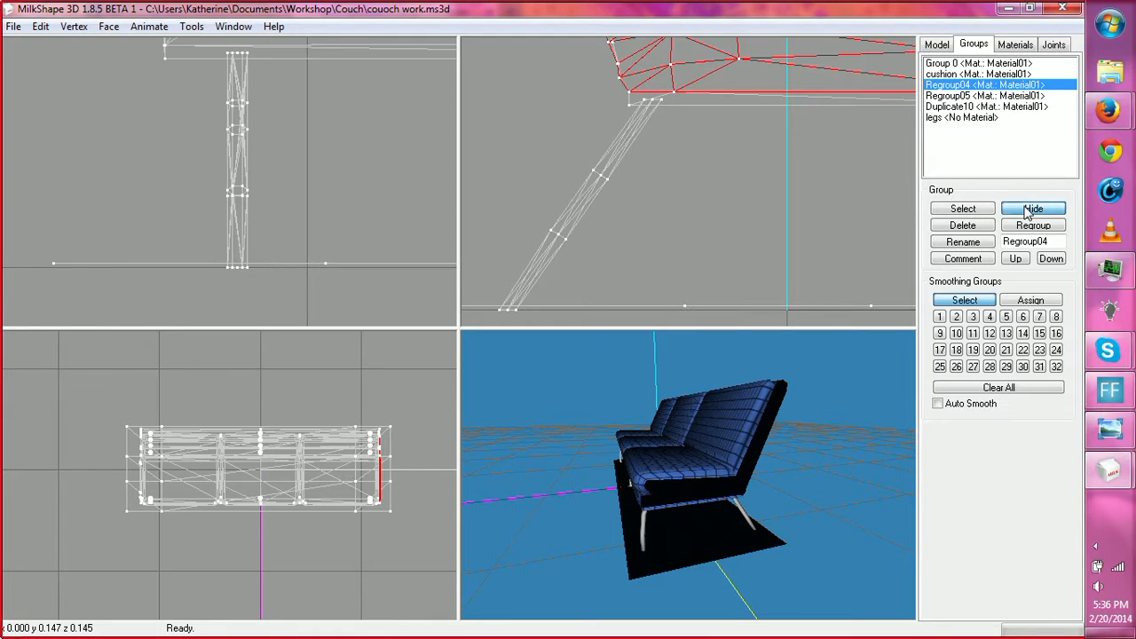
left_click(992, 75)
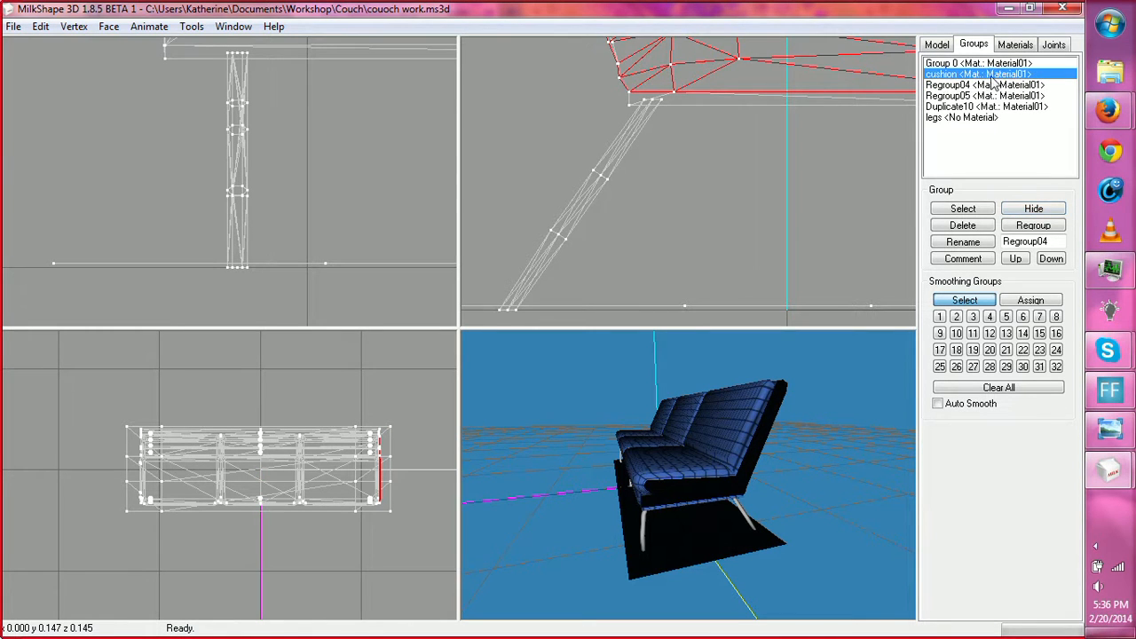
left_click(1033, 209)
left_click(1034, 208)
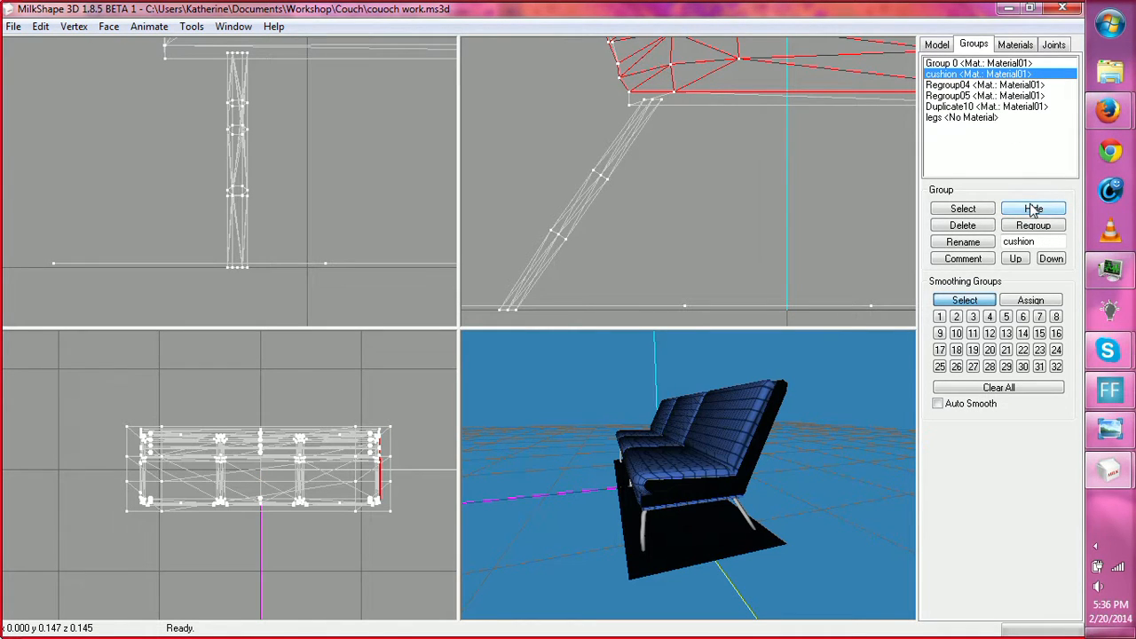
Step: Hide all vertices except those at the couch's right end and show the wireframe overlay in the 3D view
left_click(937, 44)
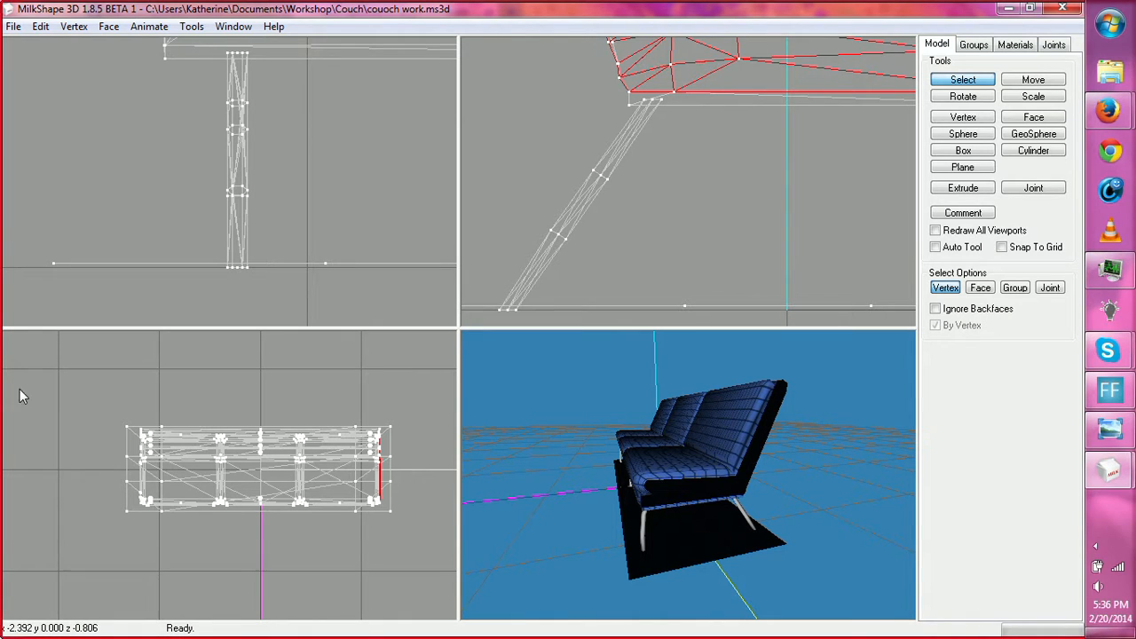
left_click_drag(20, 389, 363, 580)
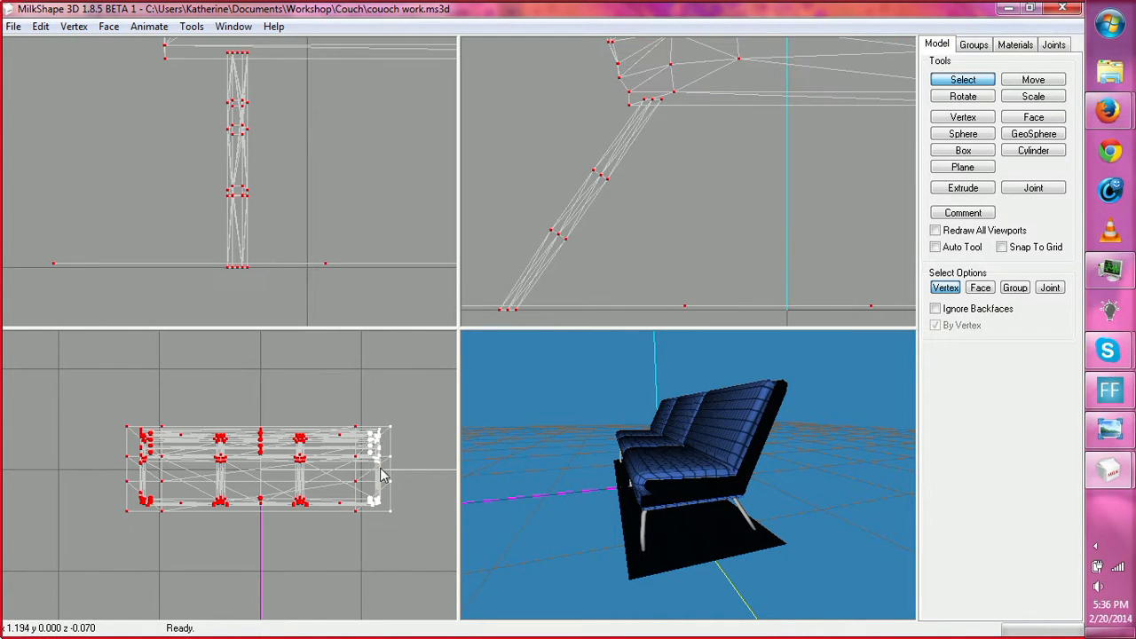
left_click_drag(388, 414, 410, 531, "shift")
left_click(427, 528)
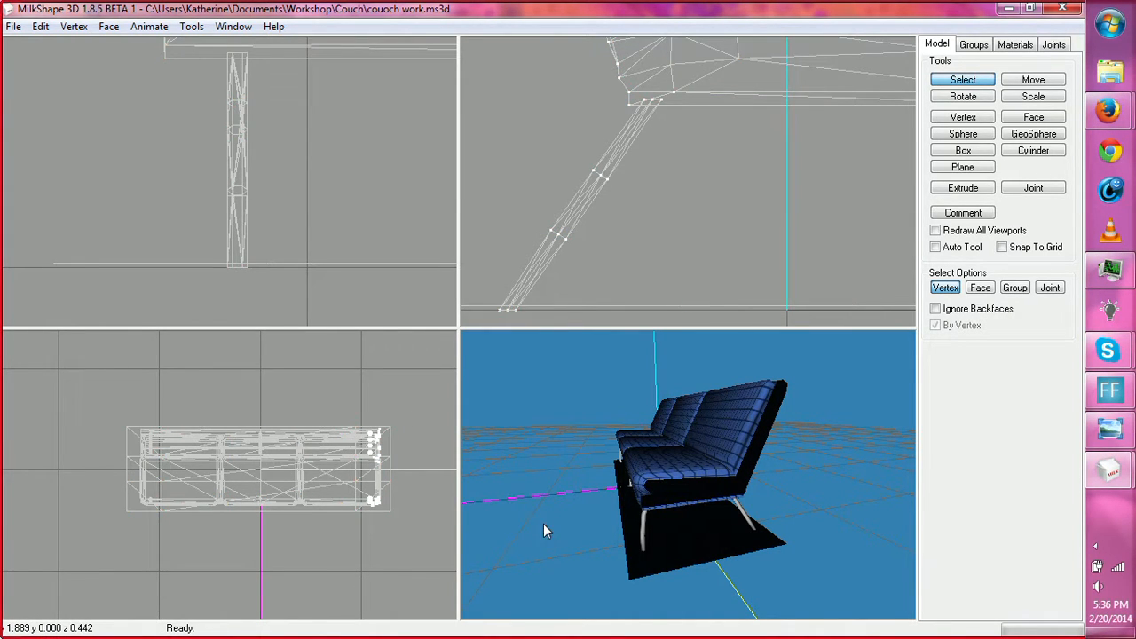
right_click(694, 451)
left_click(759, 144)
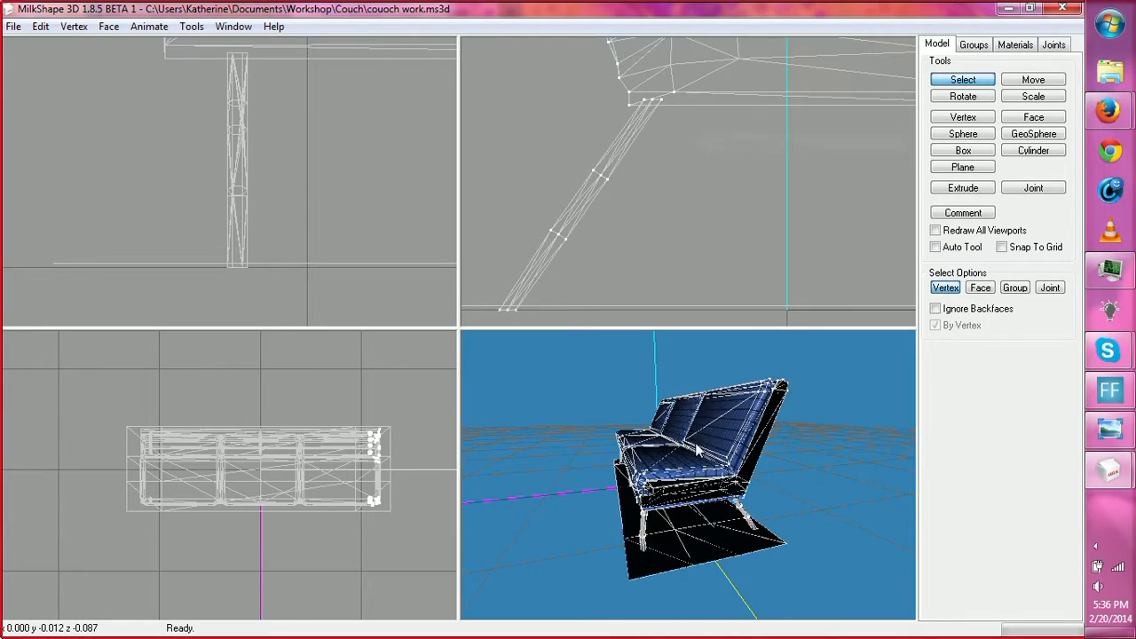
Step: Snap together the overlapping vertices at the upper front corner of the seat base's end panel
mouse_move(639, 417)
left_mouse_down()
mouse_move(695, 403)
mouse_move(689, 359)
left_mouse_up()
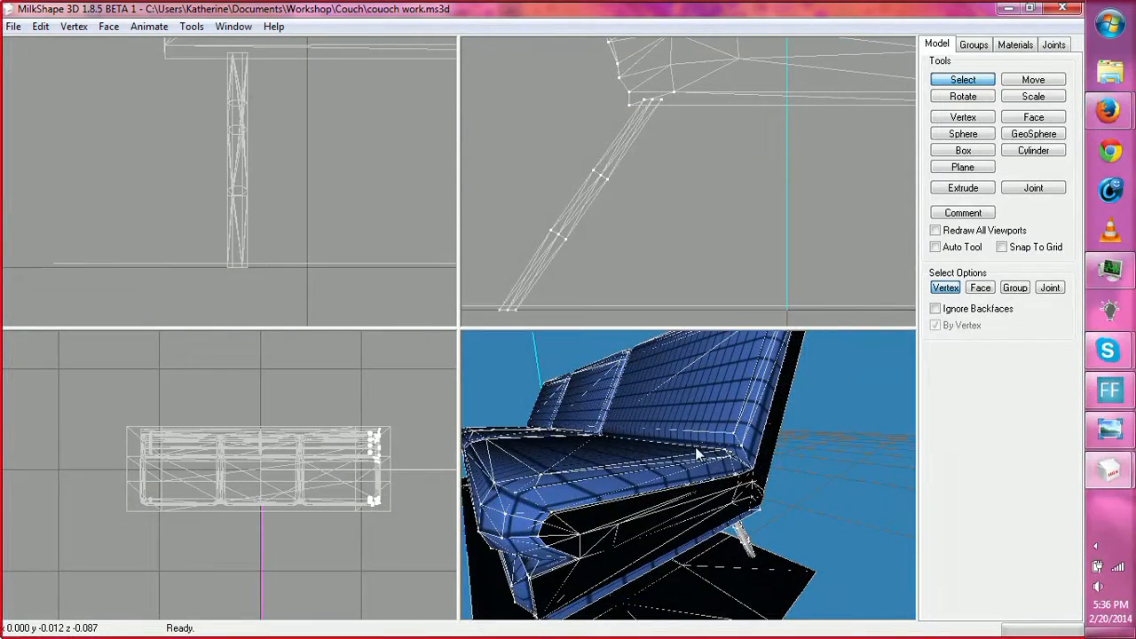
left_click_drag(714, 499, 716, 480, "ctrl")
left_click_drag(786, 138, 647, 292, "ctrl")
left_click_drag(685, 183, 608, 179, "ctrl")
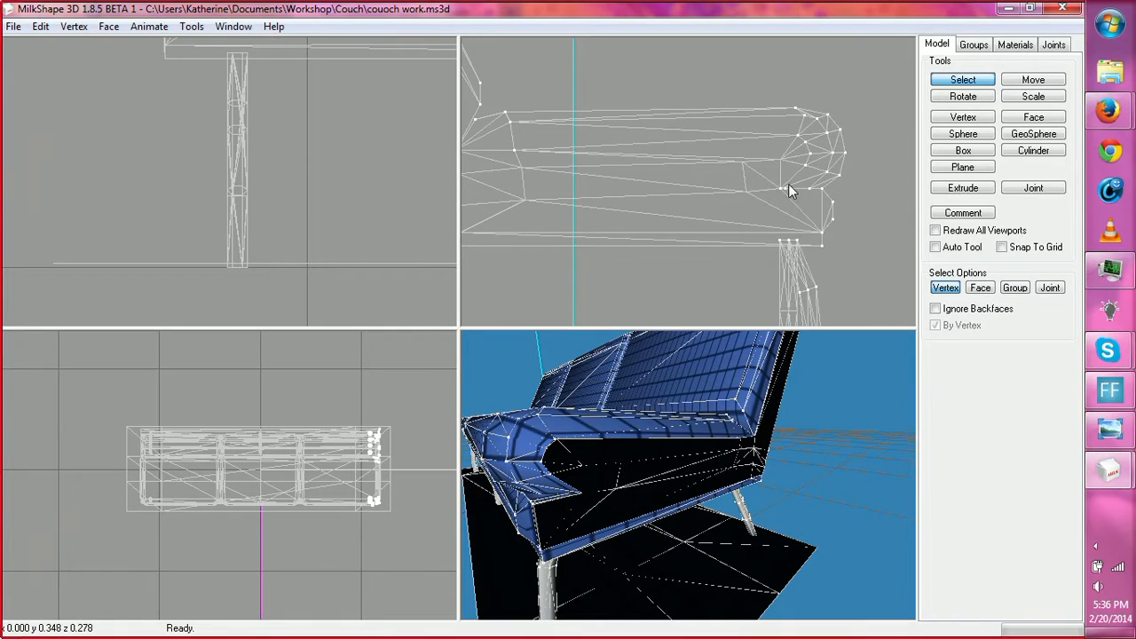
left_click_drag(782, 179, 817, 220)
left_click_drag(815, 186, 826, 208)
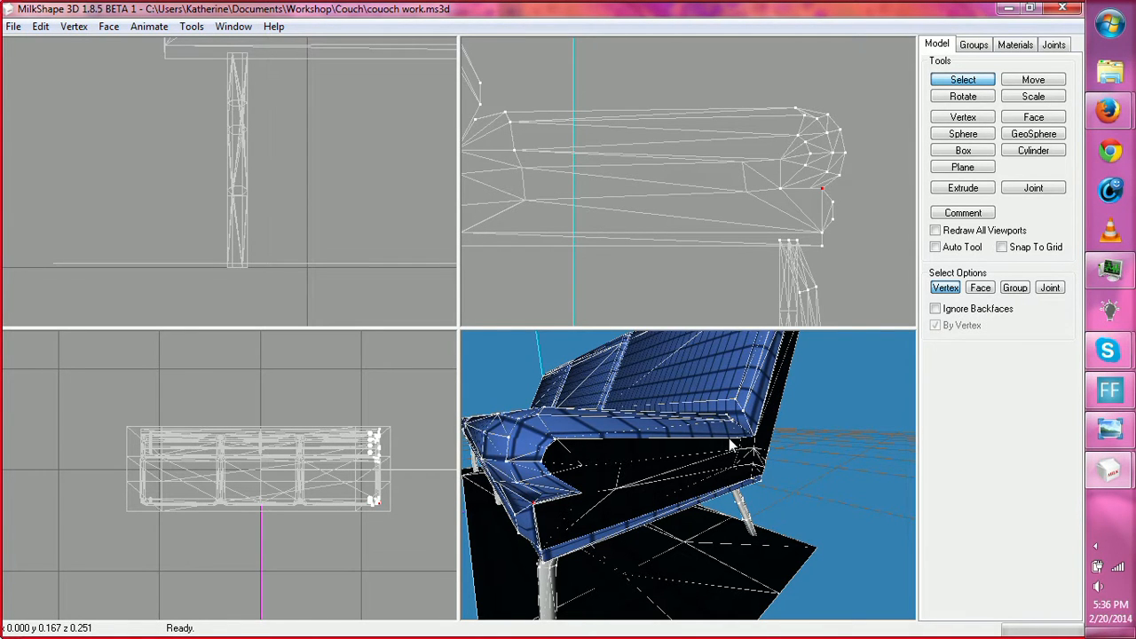
Step: Weld the vertices at the seat base's lower front corner and hide the two vertices of its front bulge
left_click_drag(721, 453, 658, 479)
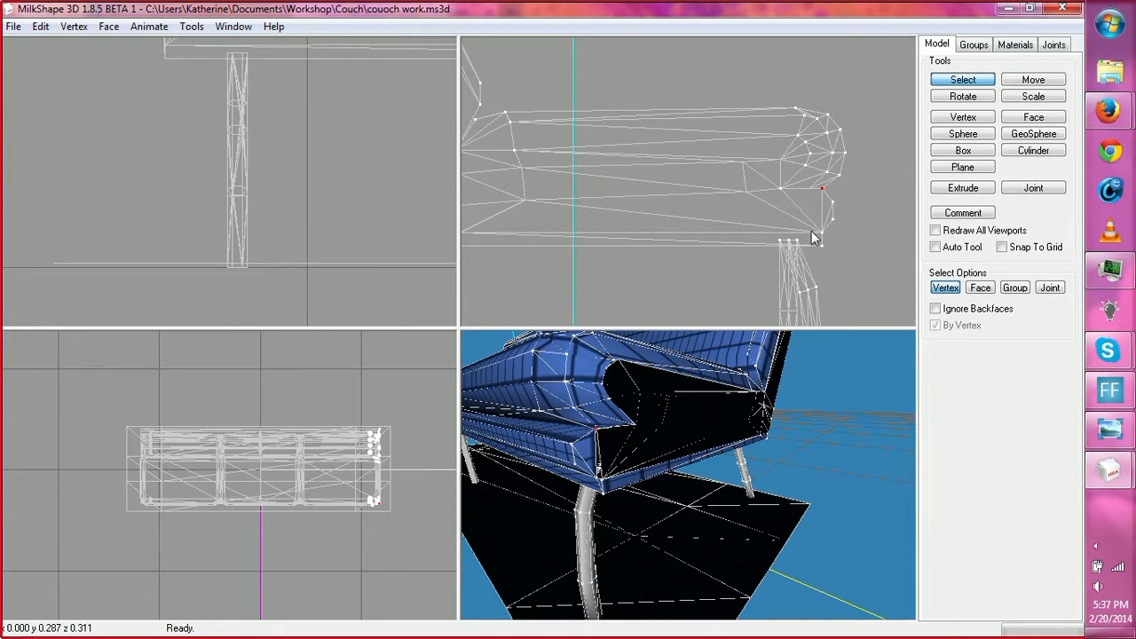
left_click_drag(810, 229, 823, 237)
key("ctrl+w")
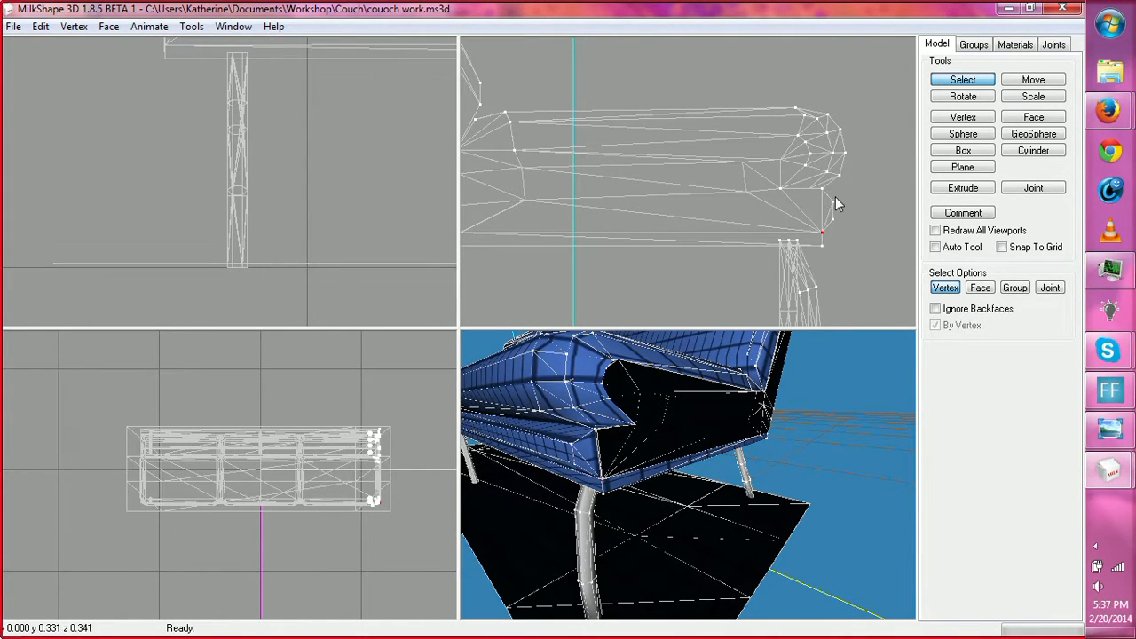
left_click_drag(829, 192, 849, 243)
left_click_drag(719, 417, 760, 428)
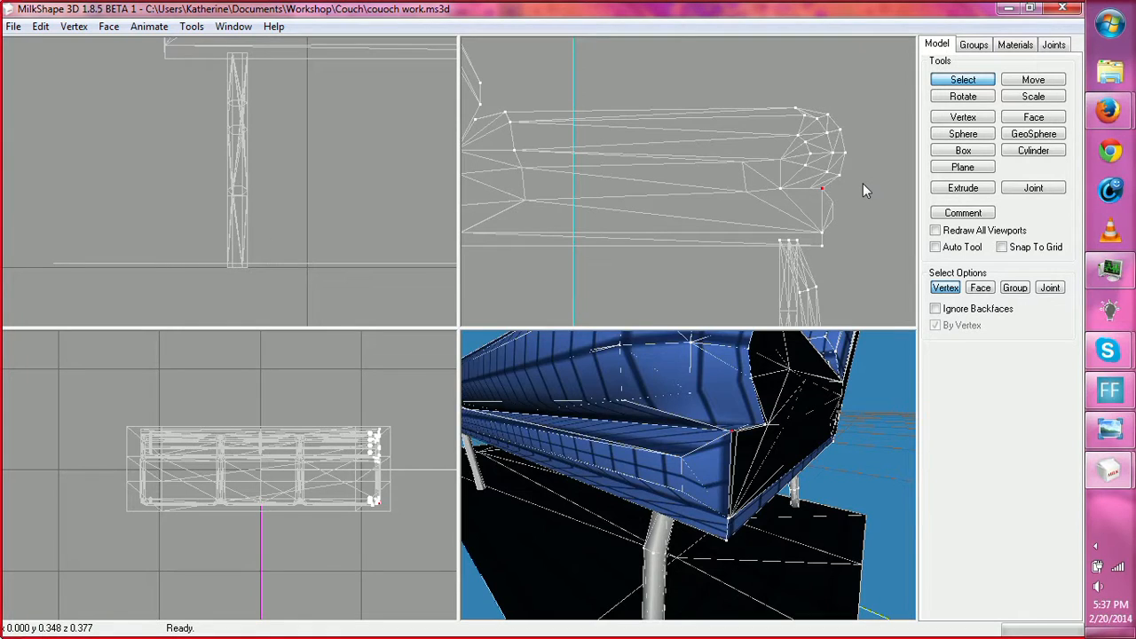
Step: Step back through the recent vertex edits at the seat base's front corner and restore them
key("ctrl+z")
key("ctrl+z")
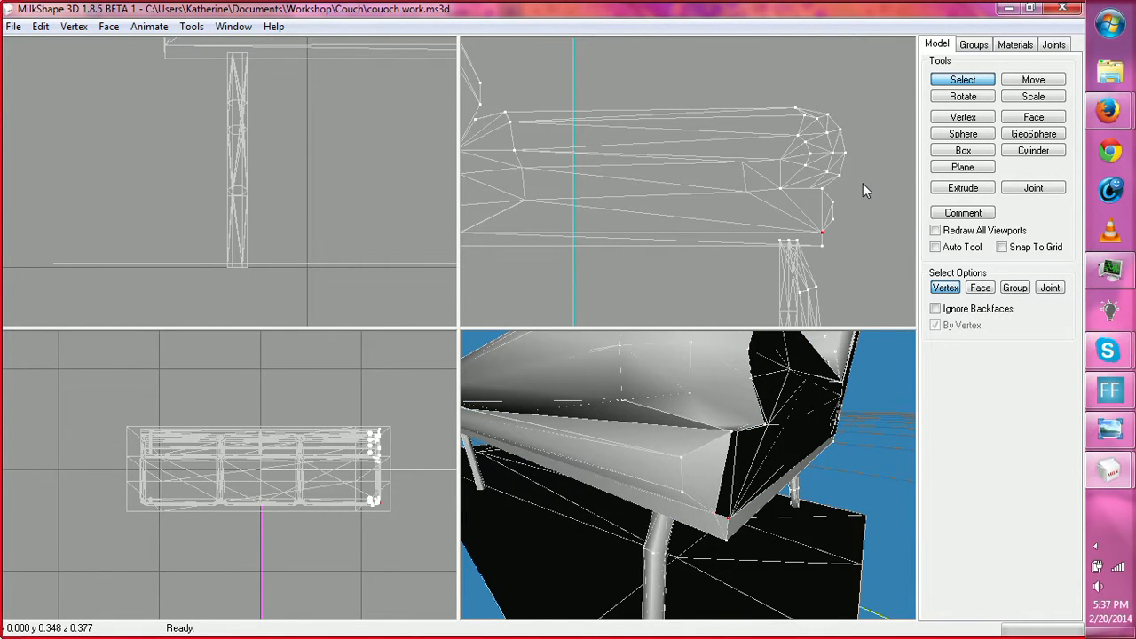
key("ctrl+z")
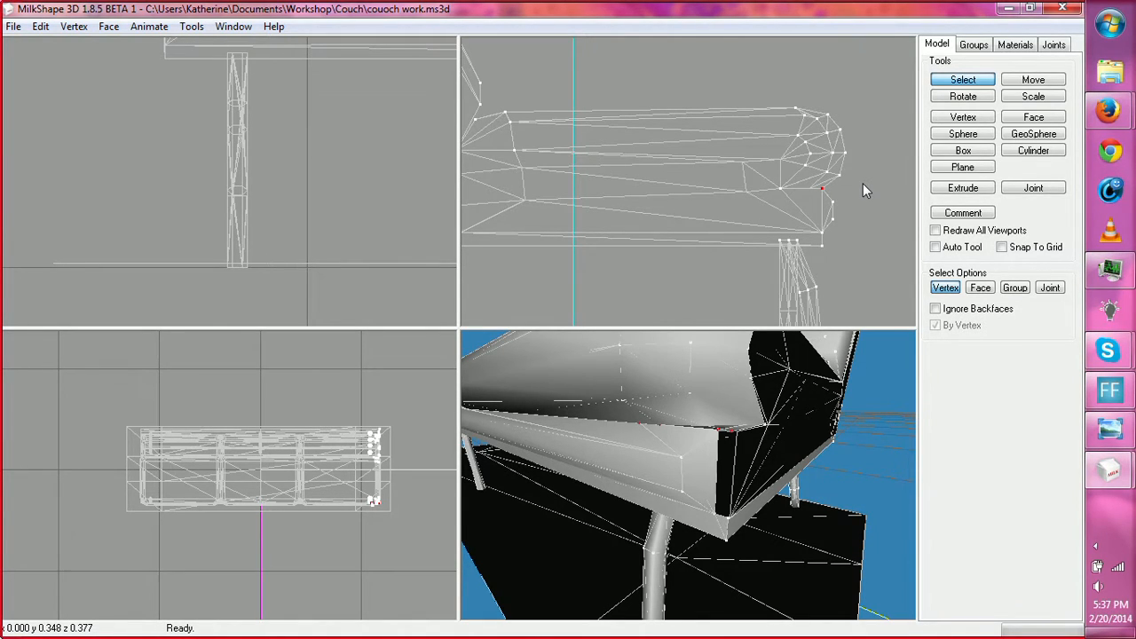
key("ctrl+z")
key("ctrl+z")
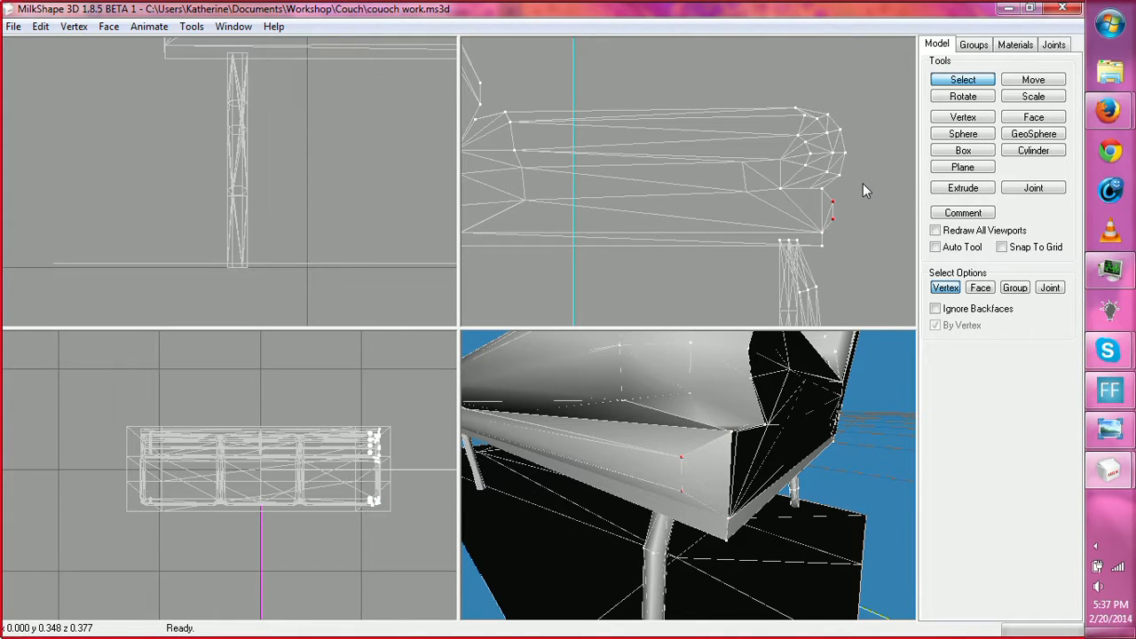
key("ctrl+z")
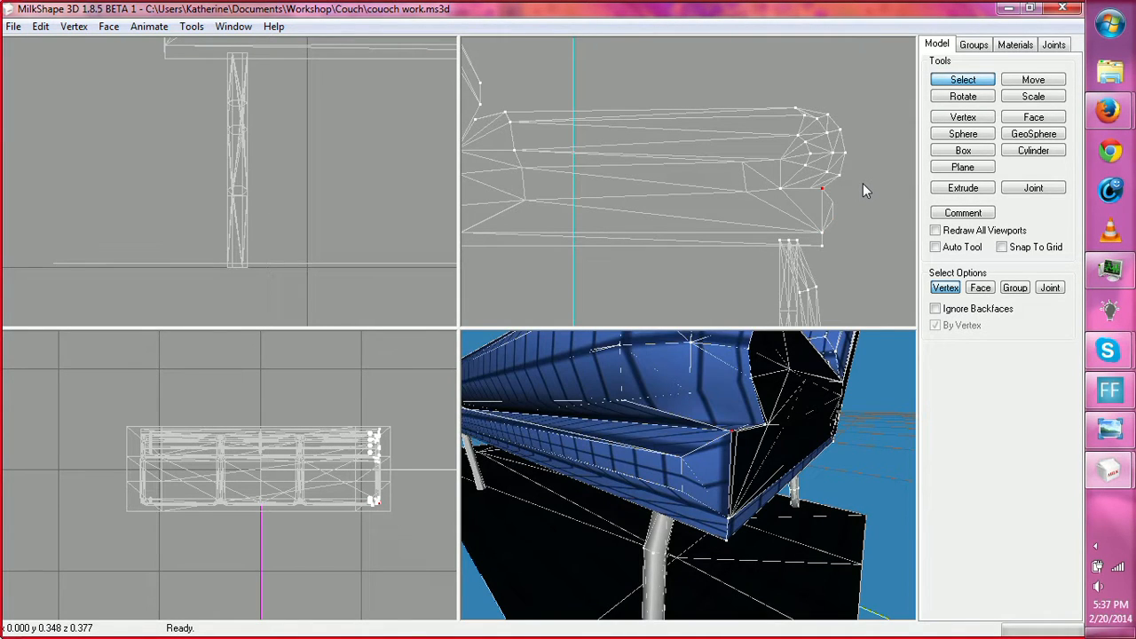
Step: Hide and unhide the Duplicate10 group to make the end panel's vertices selectable
left_click(973, 44)
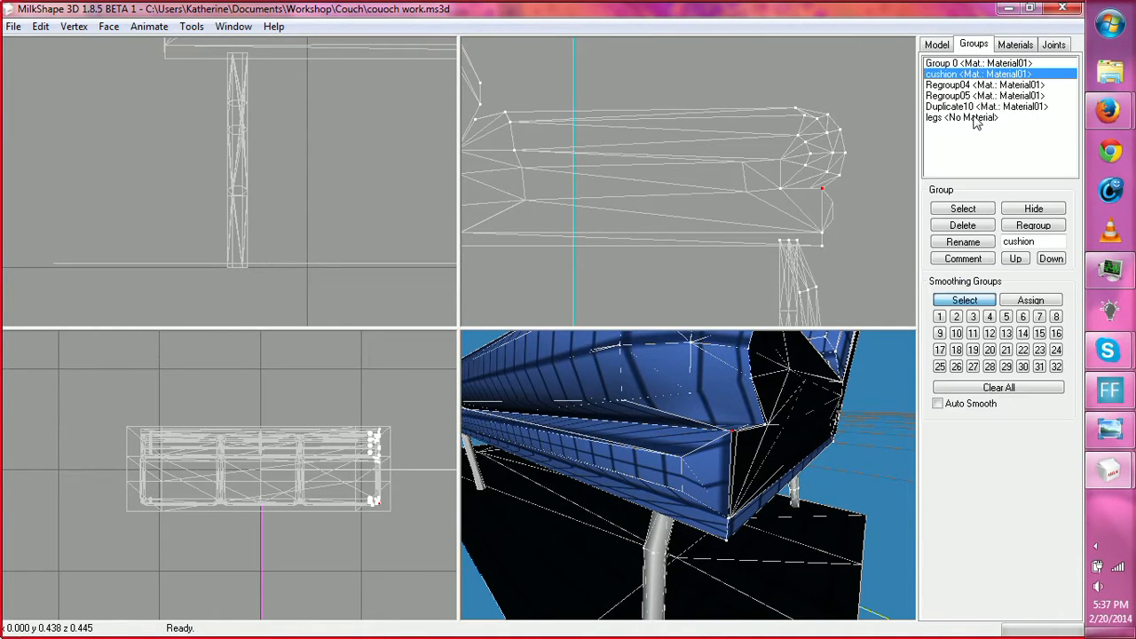
left_click(976, 107)
left_click(1045, 209)
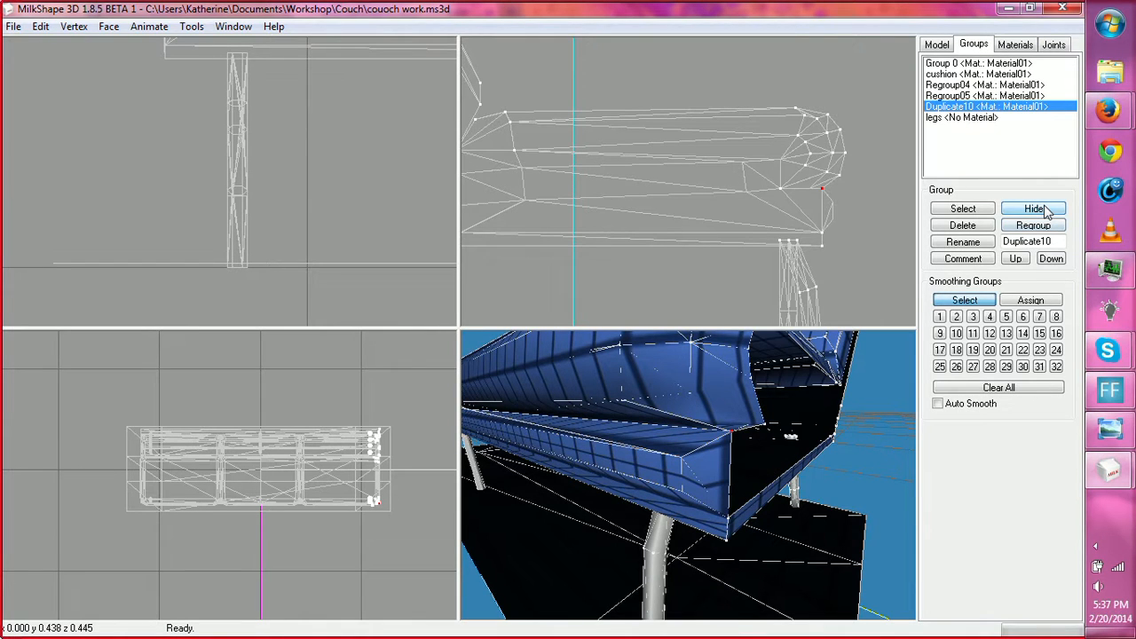
left_click(1046, 209)
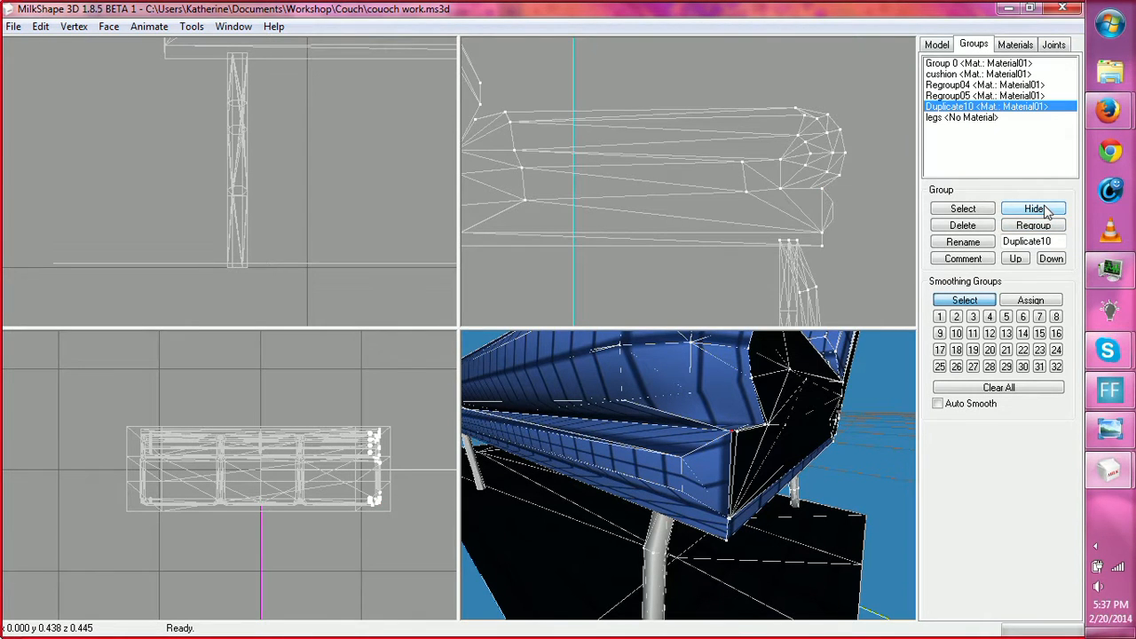
Step: Snap the end panel's vertices to the seat base's upper and lower front corners and to the point below the cushion's curve
left_click(937, 44)
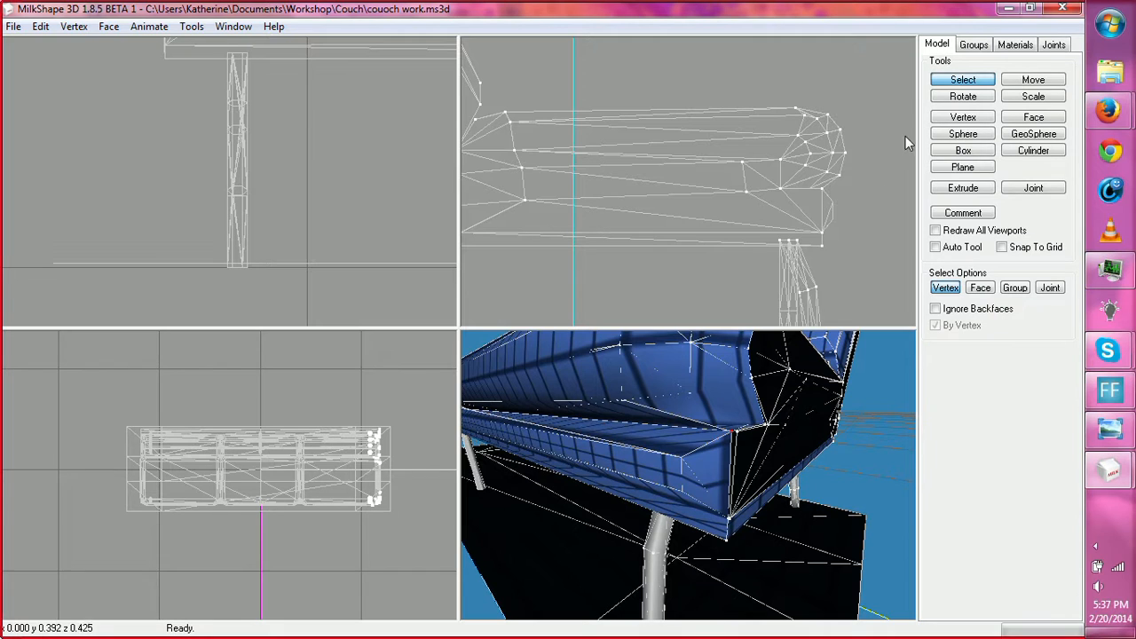
left_click_drag(813, 186, 833, 210)
left_click_drag(801, 224, 830, 238)
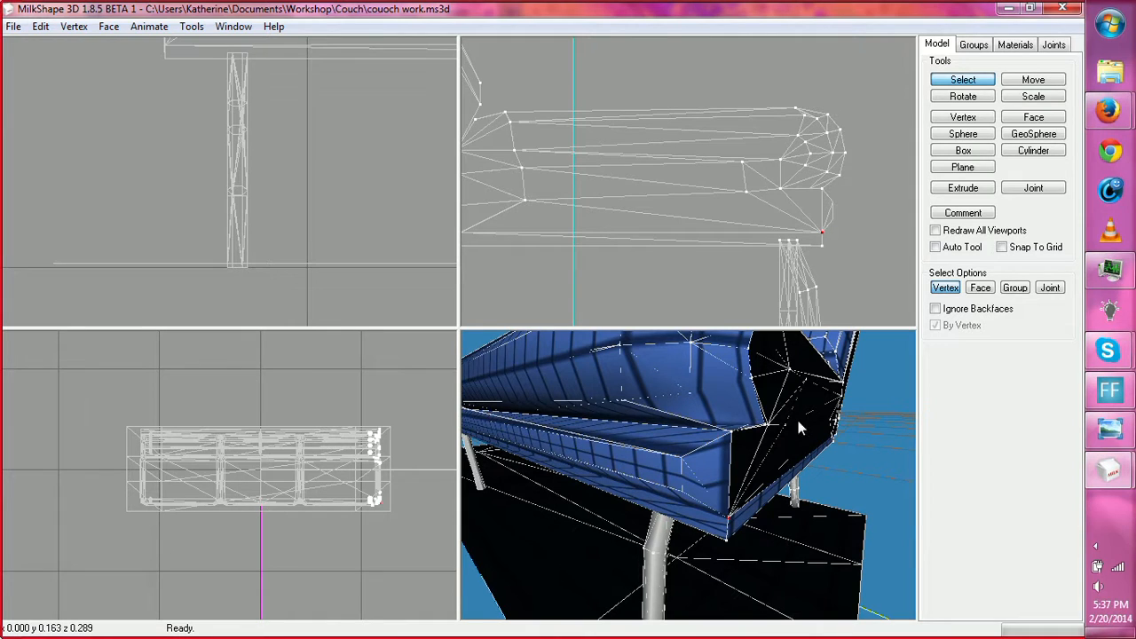
left_click_drag(761, 183, 799, 225)
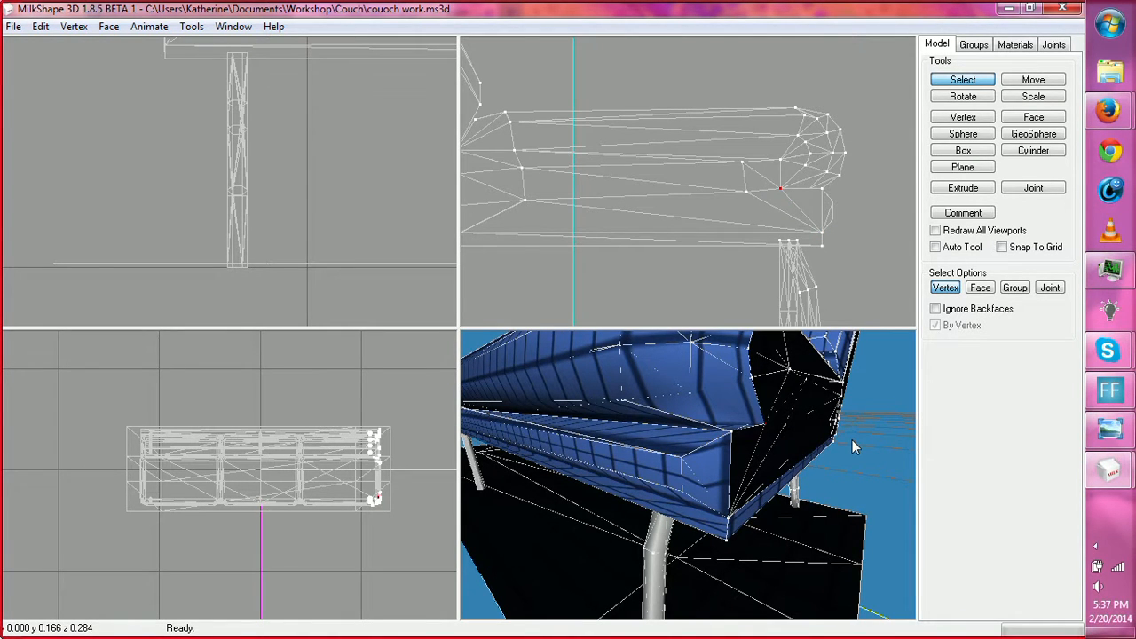
Step: Snap together the overlapping vertices along the inner side of the seat cushion's front curve and at its rear edge
left_click_drag(852, 439, 790, 471)
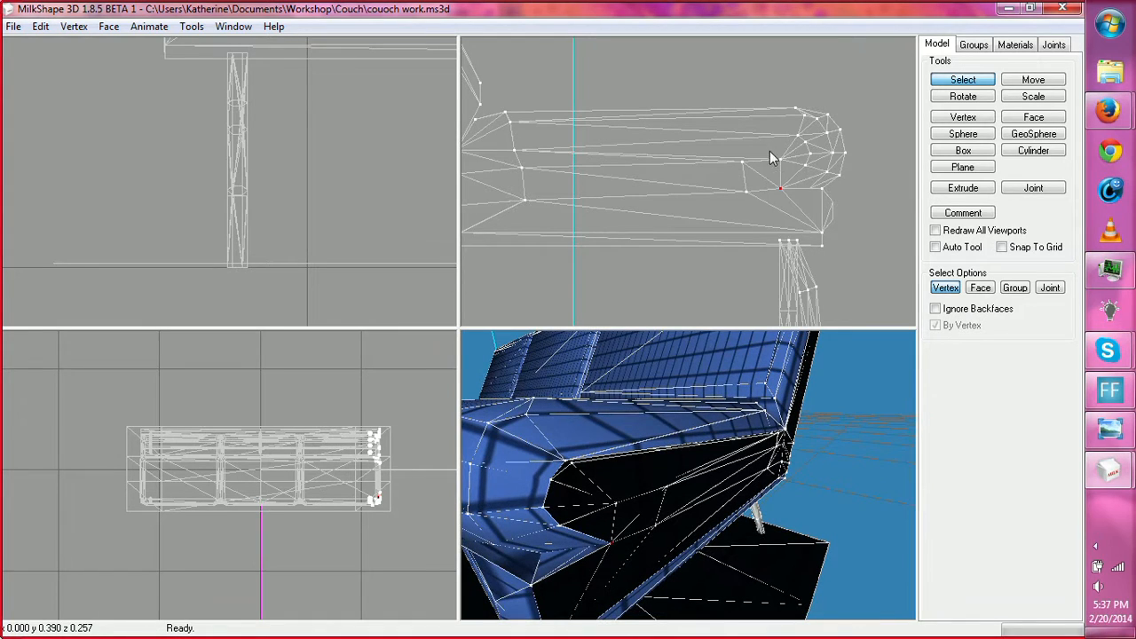
left_click_drag(799, 127, 799, 144)
key("ctrl+n")
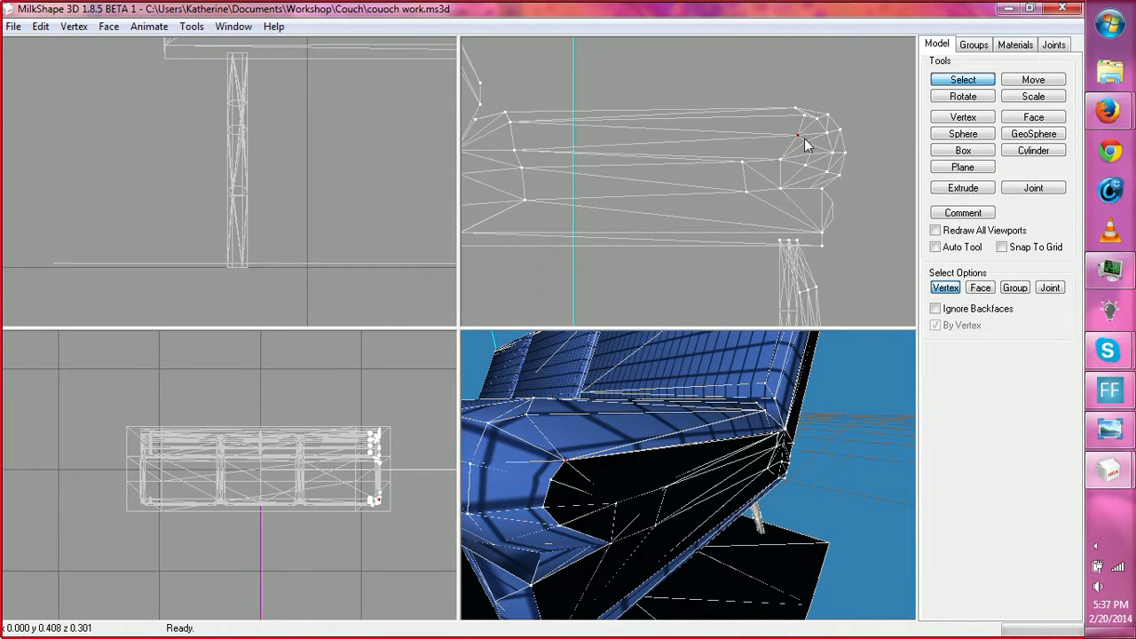
left_click_drag(802, 137, 814, 176)
left_click_drag(507, 144, 515, 155)
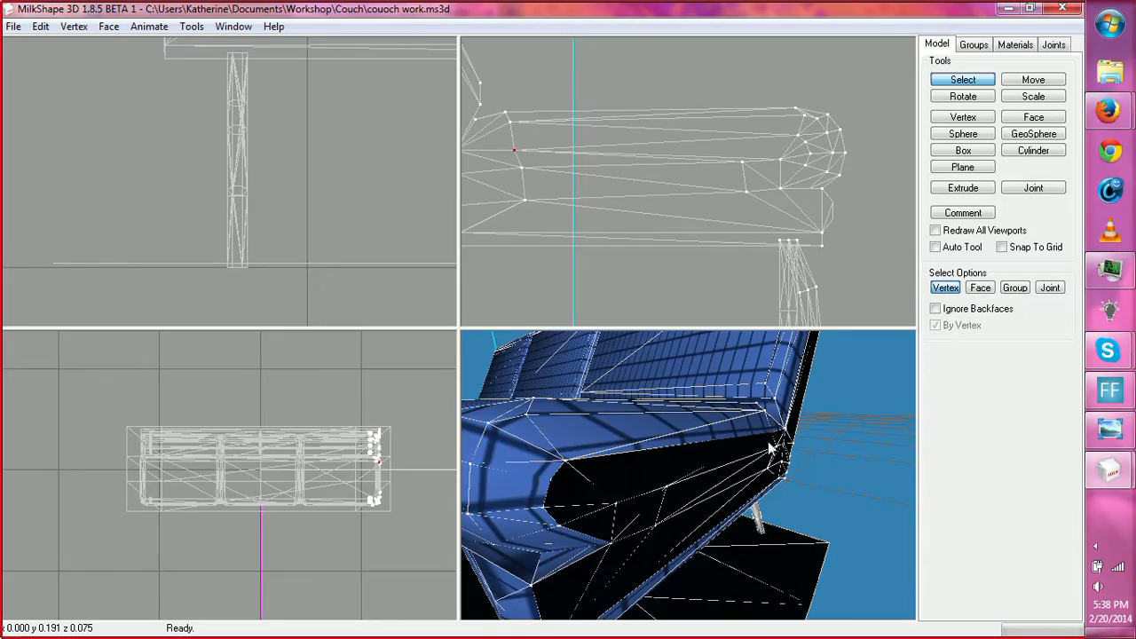
Step: Snap together the overlapping vertices where the backrest meets the rear of the seat
left_click_drag(812, 466, 682, 444)
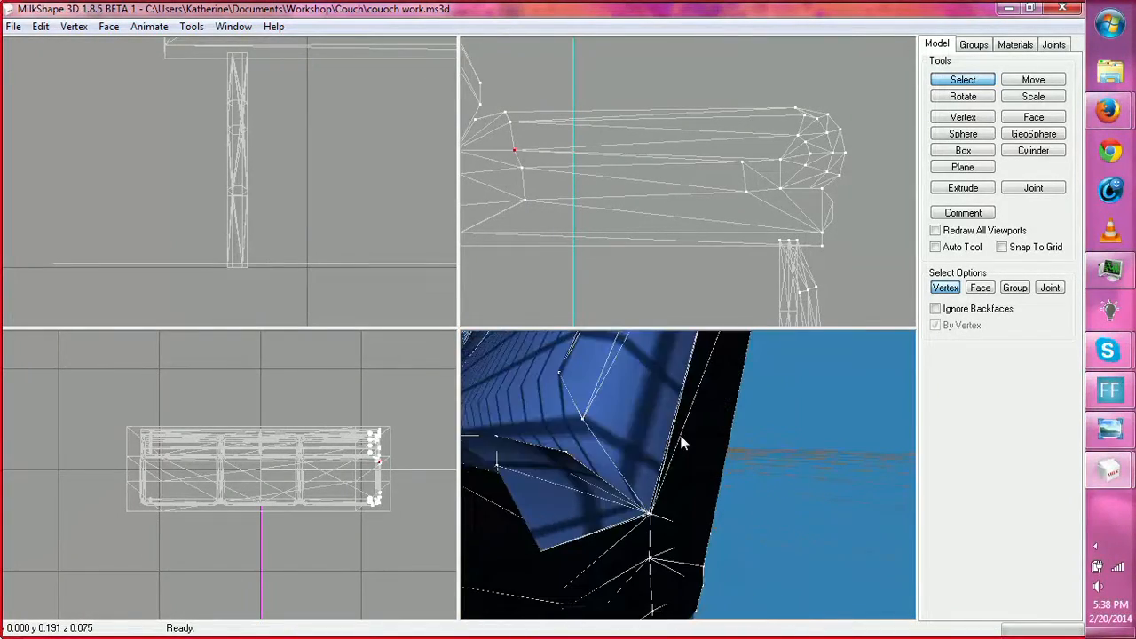
left_click_drag(550, 238, 640, 255, "ctrl")
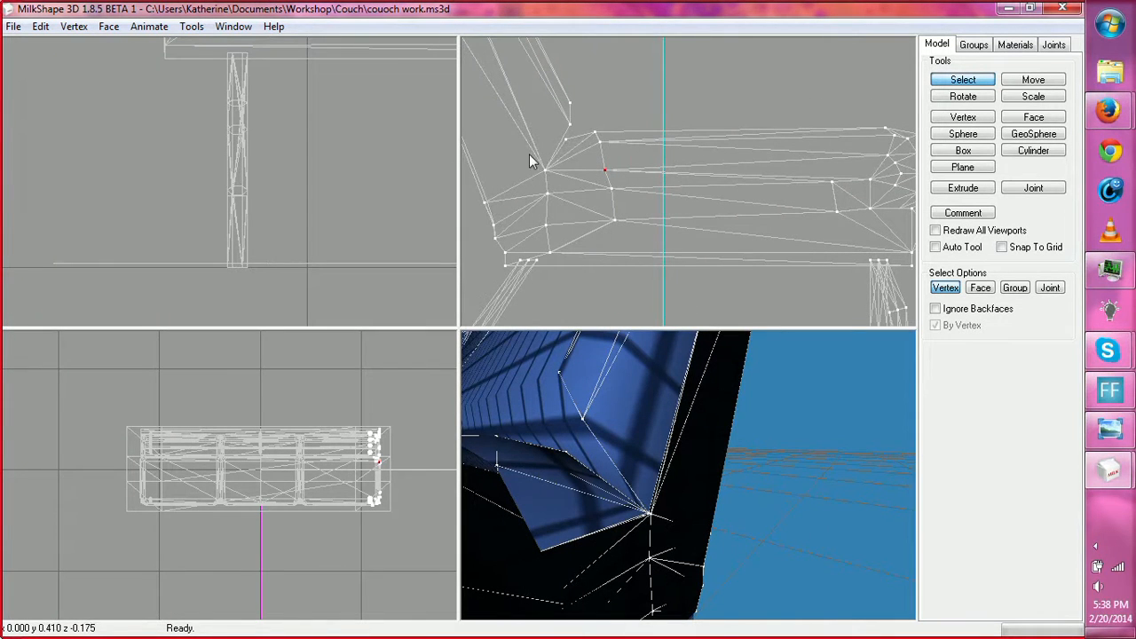
left_click_drag(530, 156, 556, 175)
left_click_drag(550, 236, 536, 221)
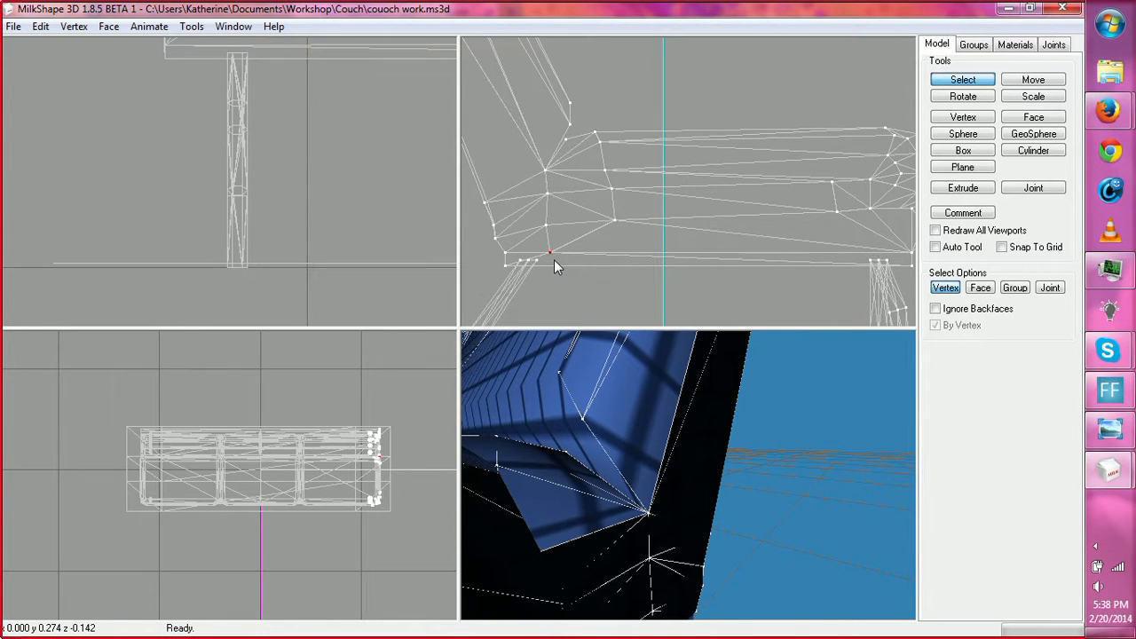
Step: Snap together the overlapping vertices at the lower rear and lower front corners of the end panel
left_click_drag(502, 250, 517, 263)
left_click_drag(691, 252, 643, 252, "ctrl")
left_click_drag(838, 238, 868, 260)
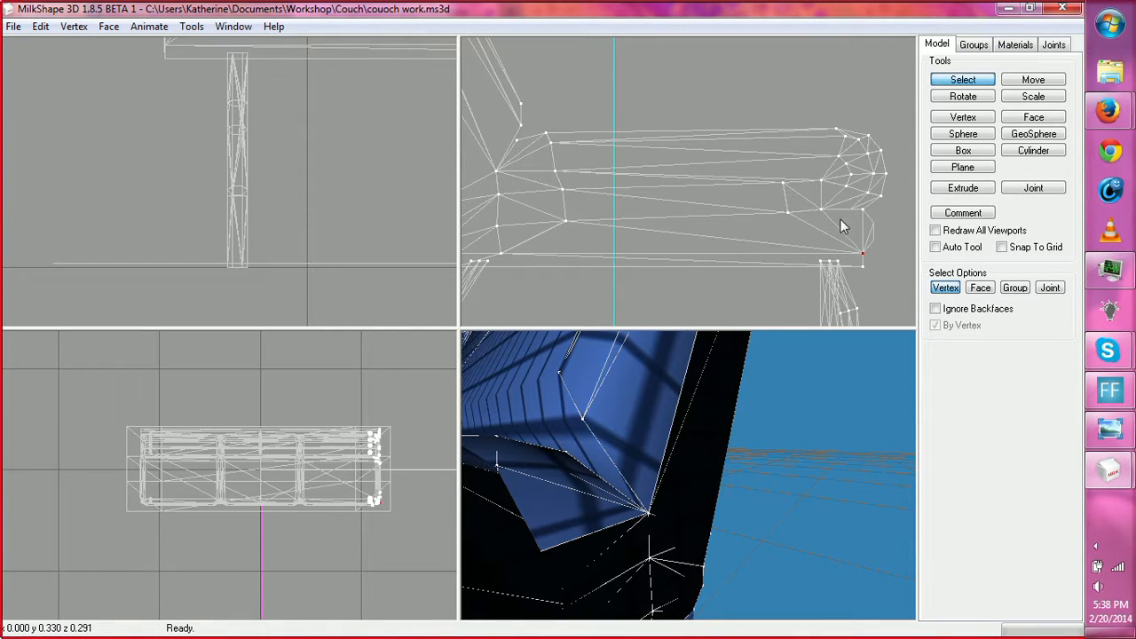
left_click_drag(580, 204, 725, 271, "ctrl")
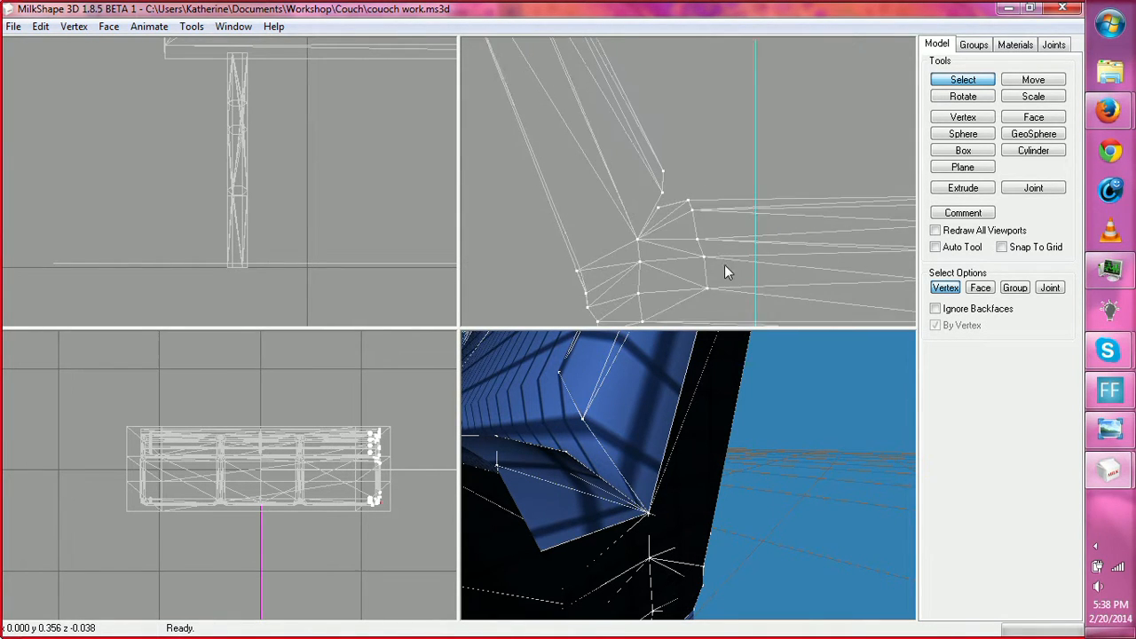
left_click_drag(552, 250, 618, 215)
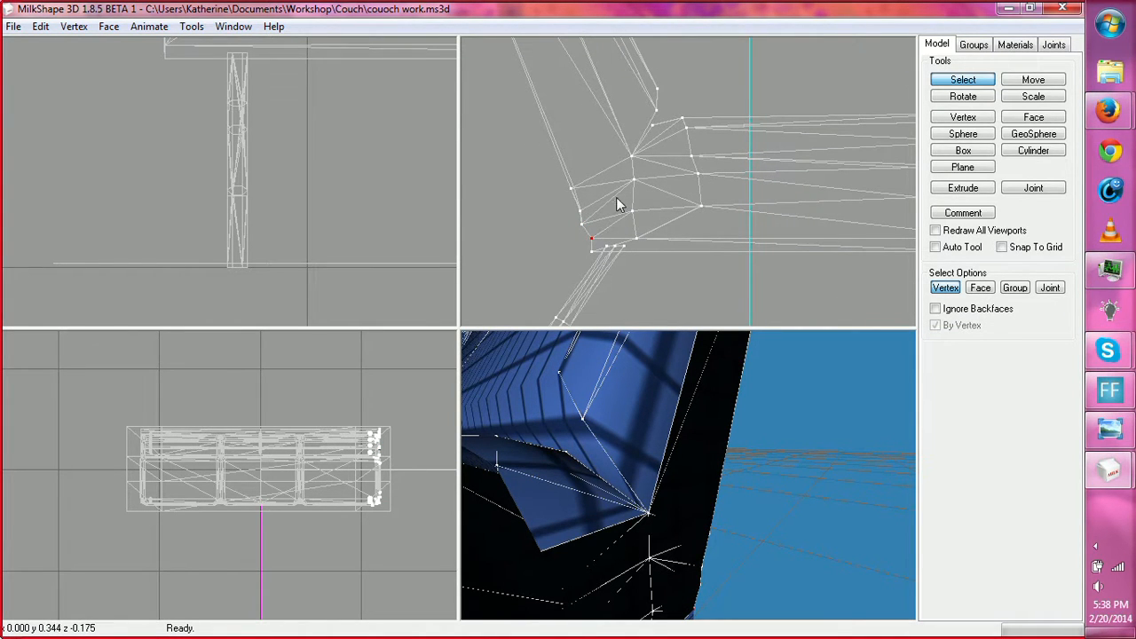
Step: Snap together the overlapping vertices where the end panel meets the top of the backrest
left_click_drag(603, 155, 680, 404, "ctrl")
left_click_drag(628, 207, 651, 261, "ctrl")
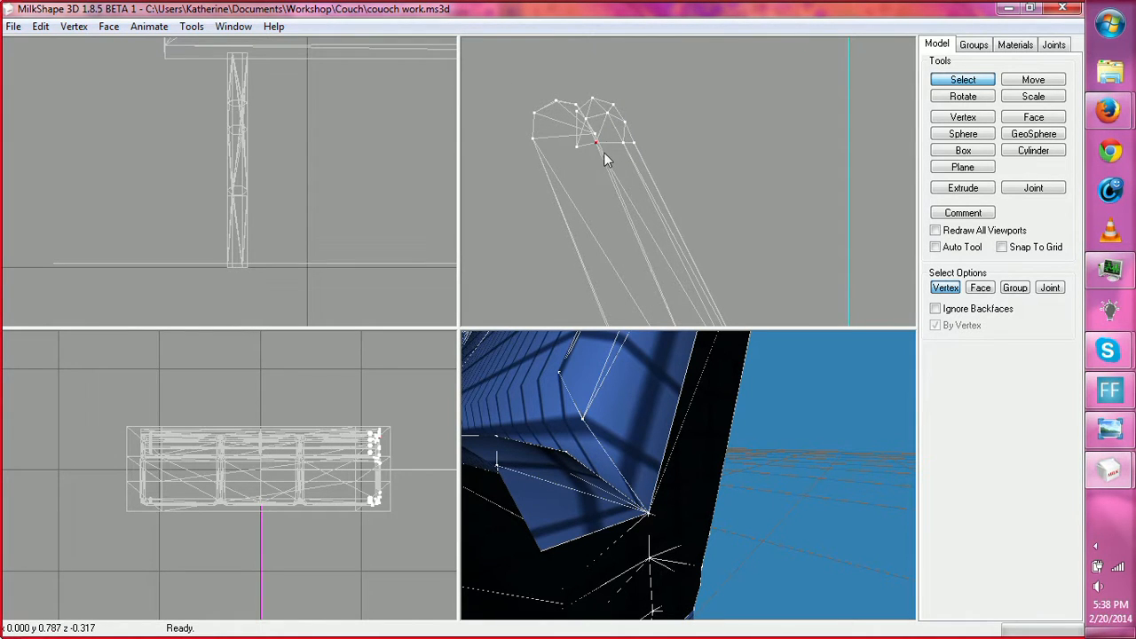
left_click_drag(592, 126, 601, 138)
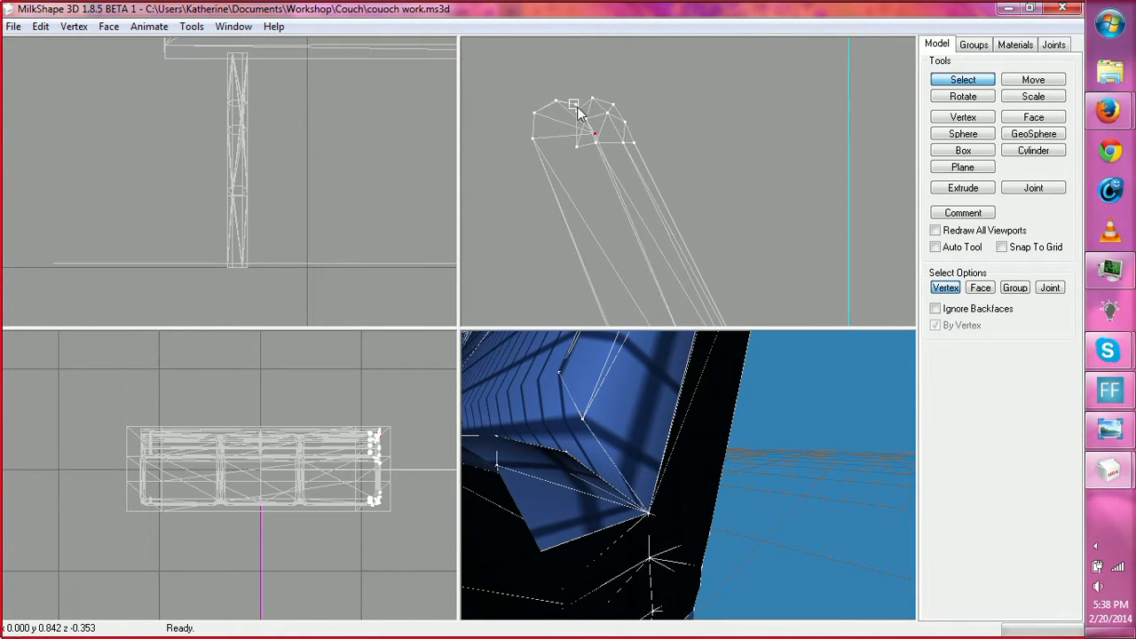
left_click_drag(547, 93, 537, 142)
left_click_drag(654, 406, 718, 404)
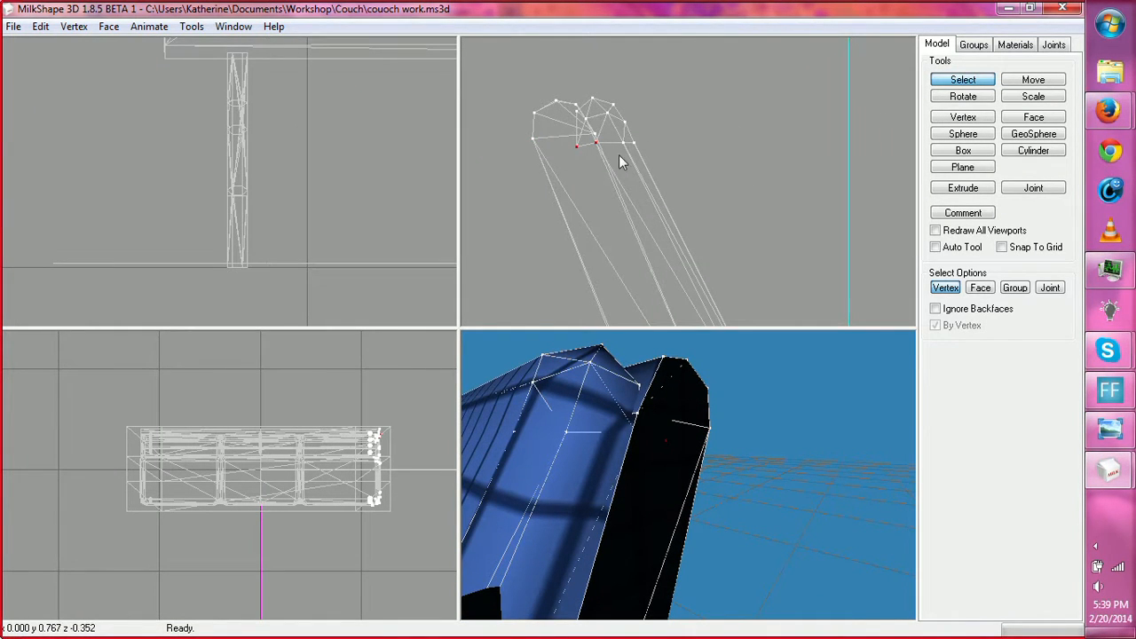
left_click(1040, 84)
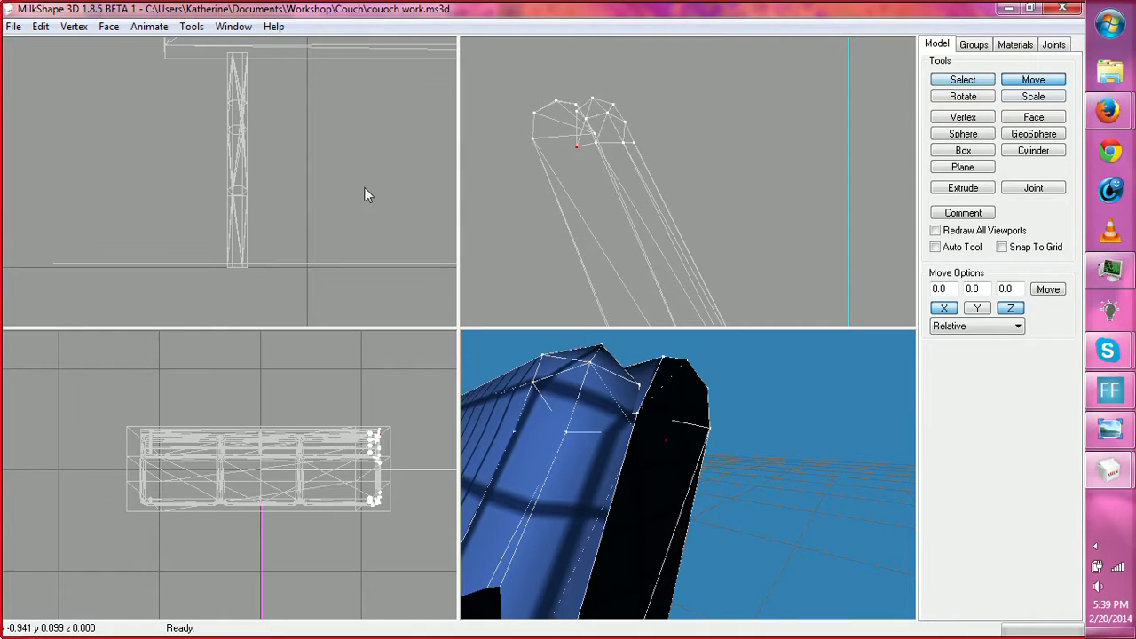
left_click_drag(533, 412, 639, 479)
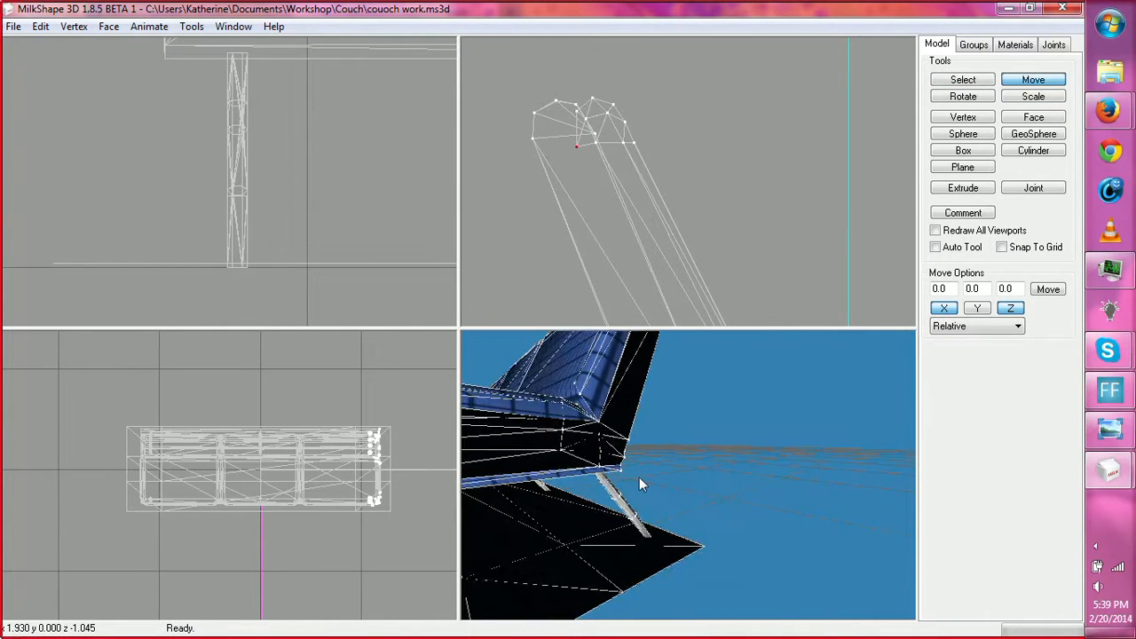
Step: Move the end panel's vertex on the upper edge near the seat's rear slightly outward along X
left_click_drag(807, 286, 696, 153, "ctrl")
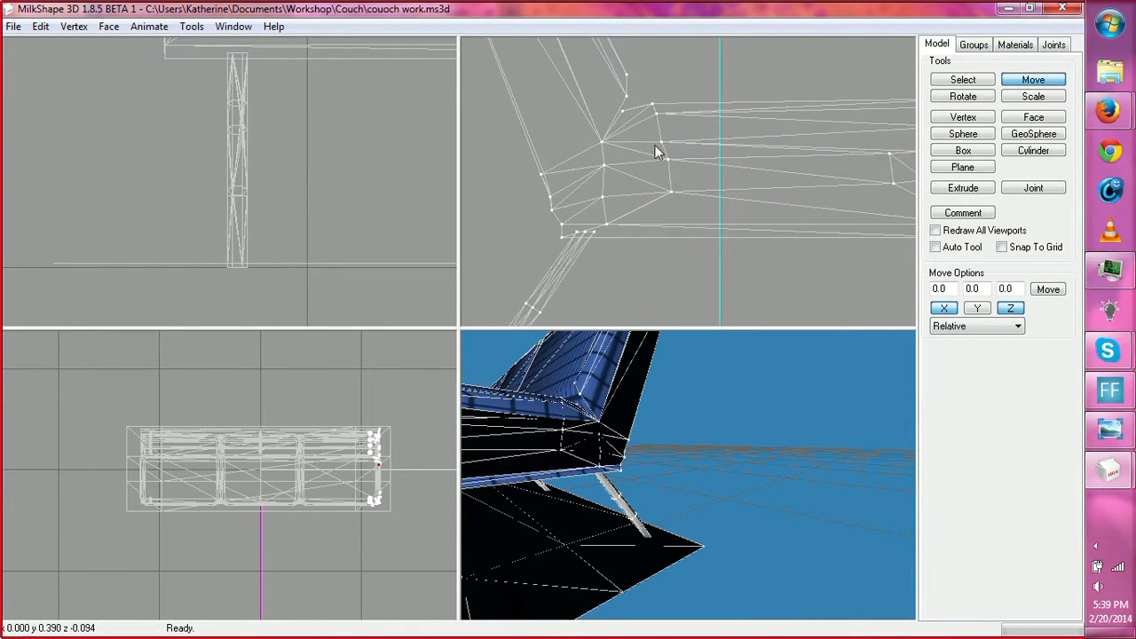
left_click(964, 81)
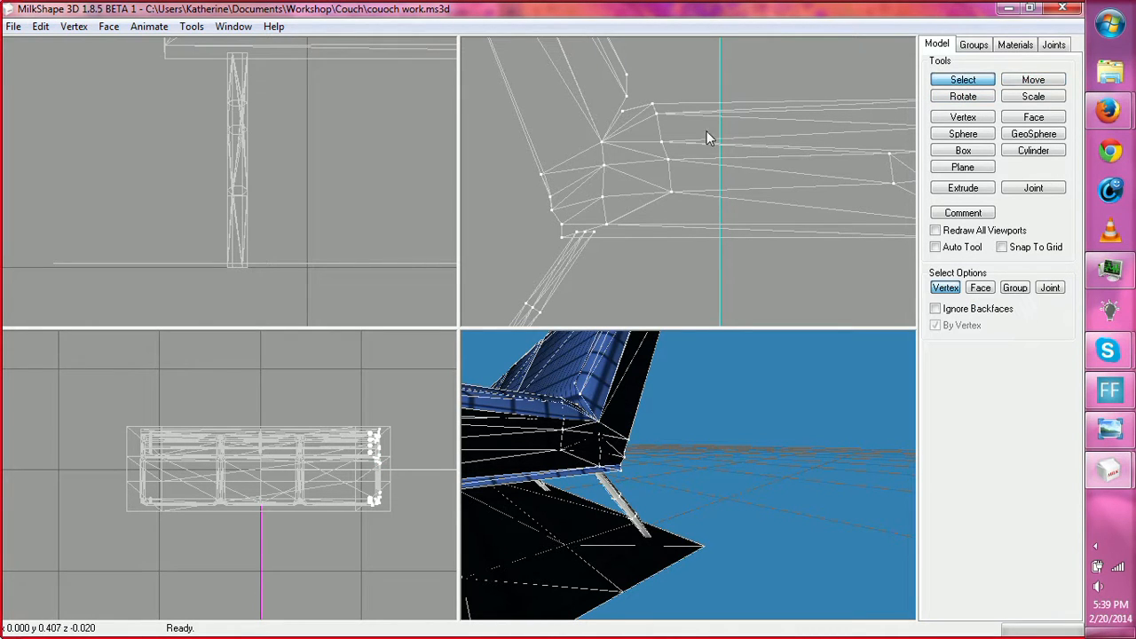
left_click_drag(653, 130, 693, 151)
left_click(1030, 80)
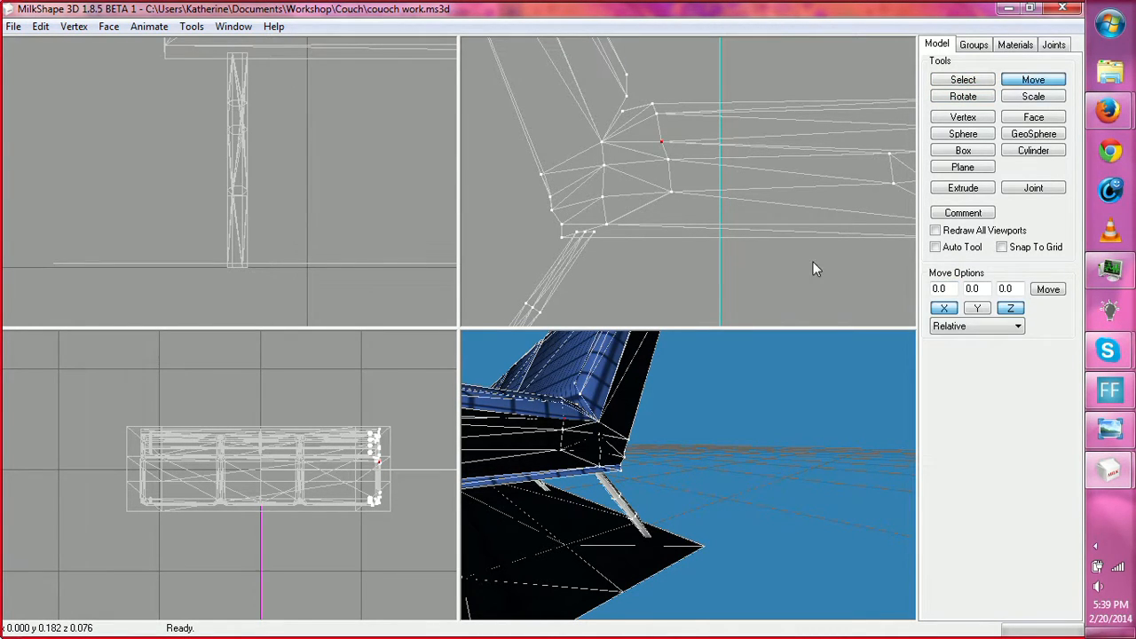
left_click_drag(625, 456, 725, 472)
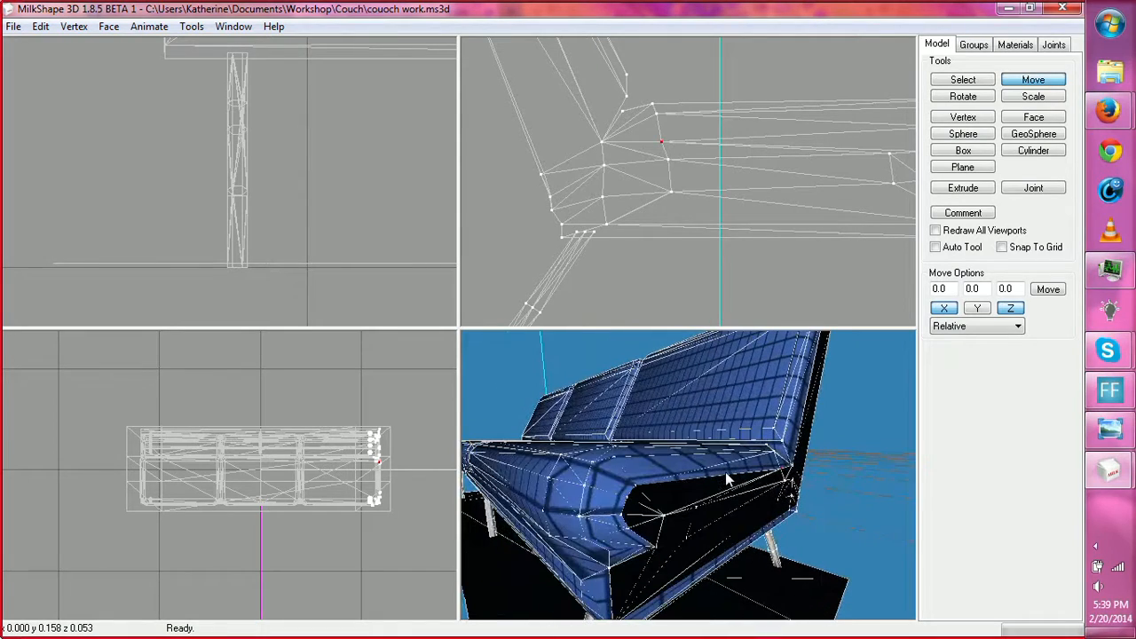
left_click(1034, 79)
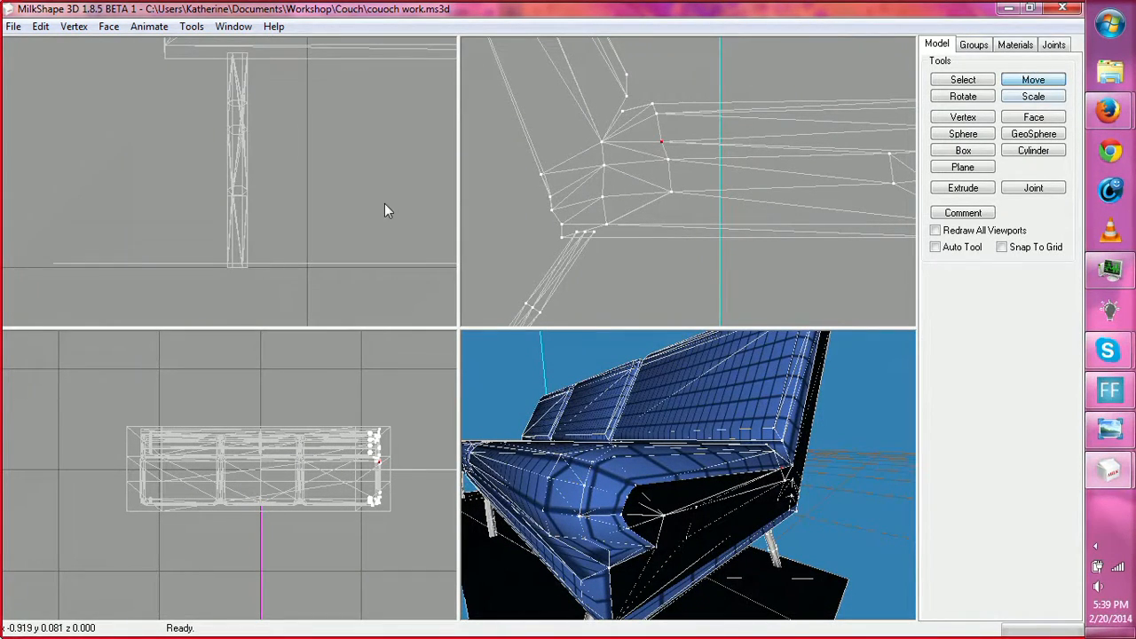
left_click_drag(334, 204, 3, 321, "ctrl")
left_click_drag(307, 153, 178, 206, "ctrl")
left_click_drag(340, 163, 36, 159, "ctrl")
left_click_drag(391, 153, 126, 150, "ctrl")
left_click_drag(300, 155, 85, 160, "ctrl")
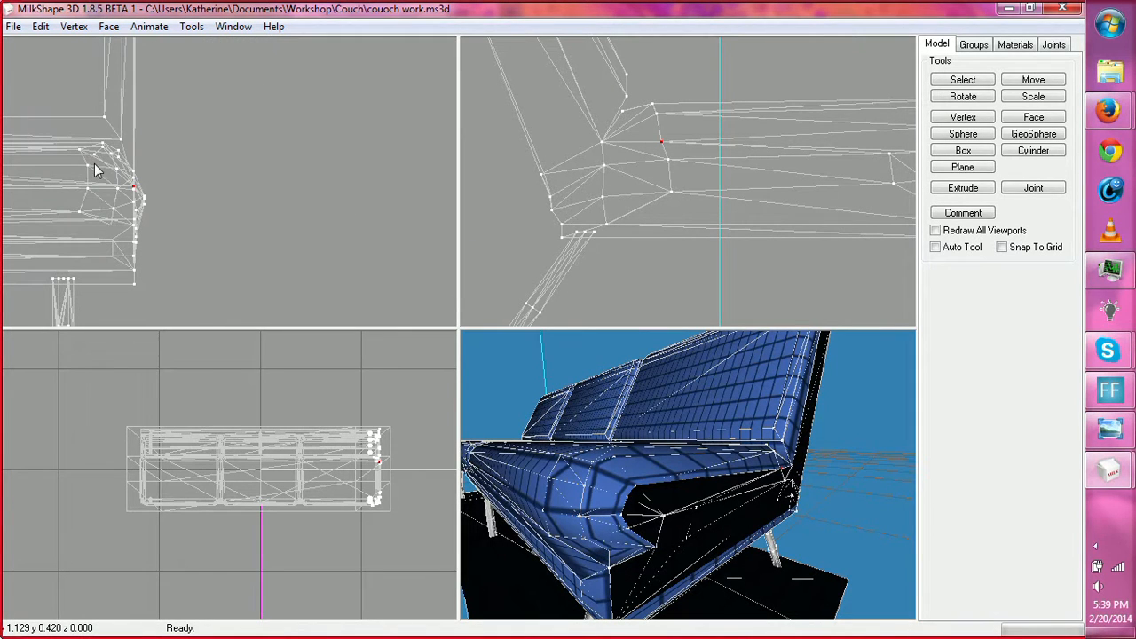
left_click(1033, 79)
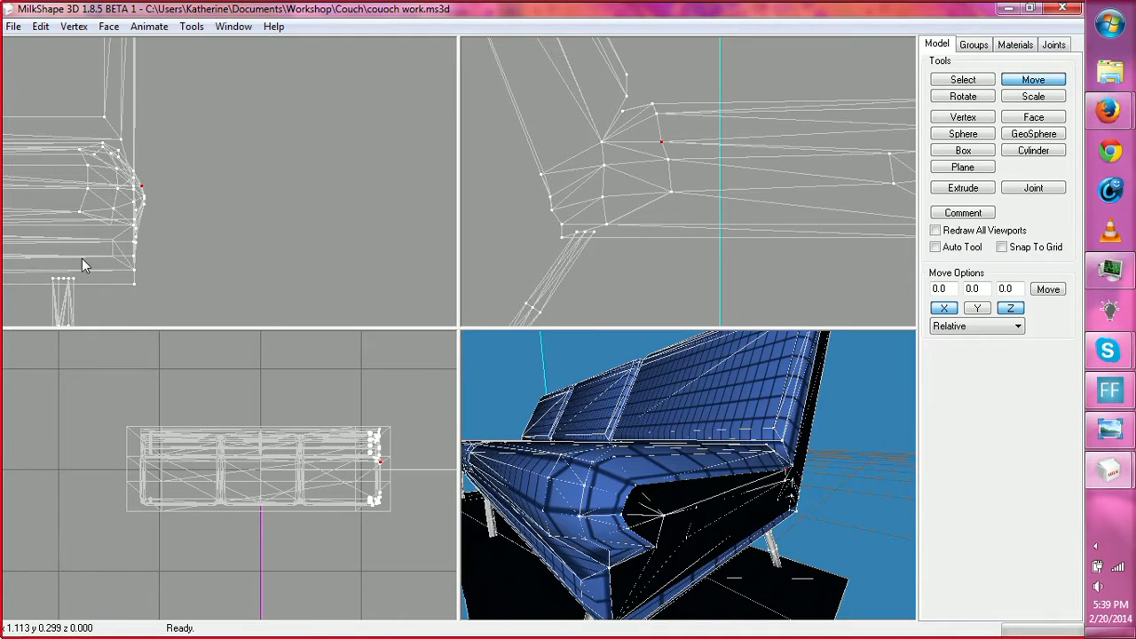
left_click_drag(718, 474, 748, 463)
scroll(748, 464, "down", 3)
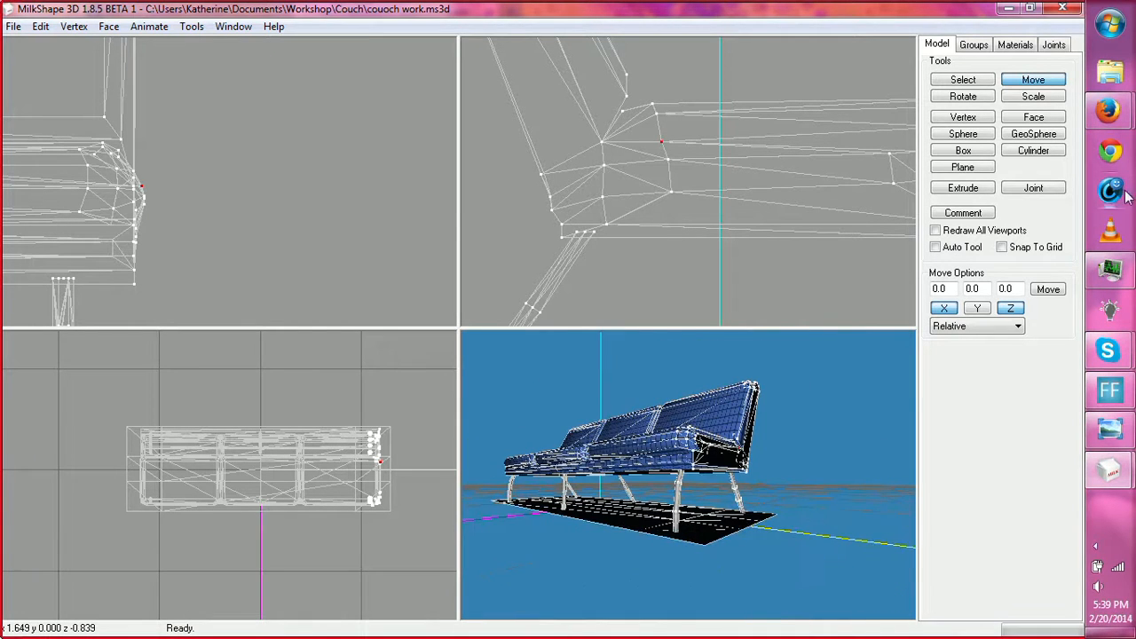
Step: Check the Twitch chat in Firefox and return to the couch model
mouse_move(1107, 110)
left_click(972, 71)
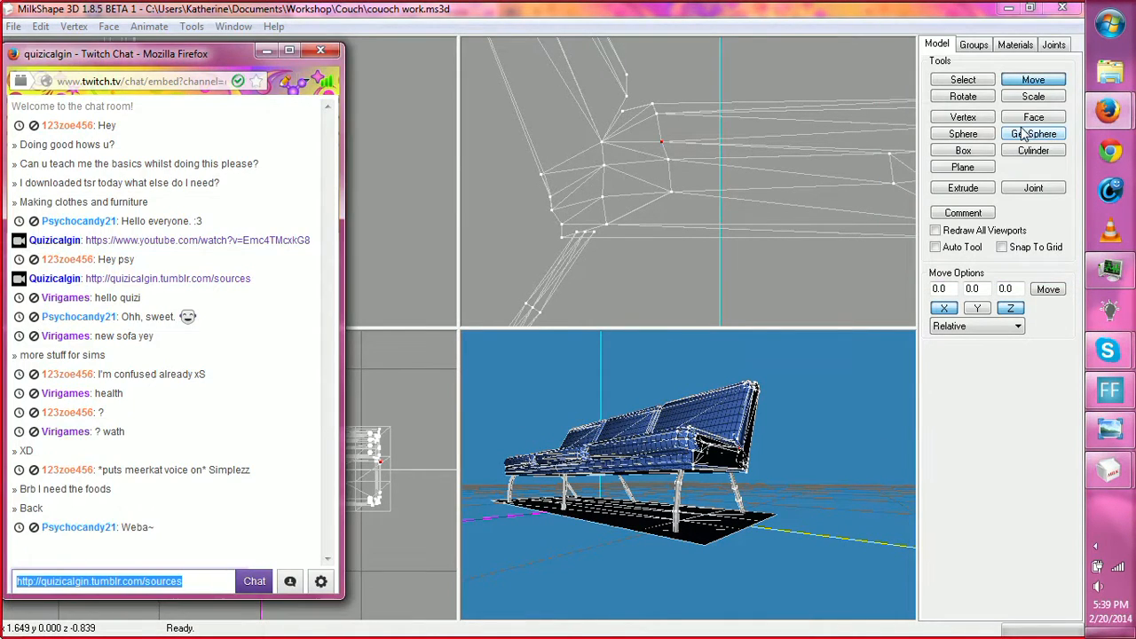
left_click(842, 488)
left_click_drag(820, 484, 767, 487)
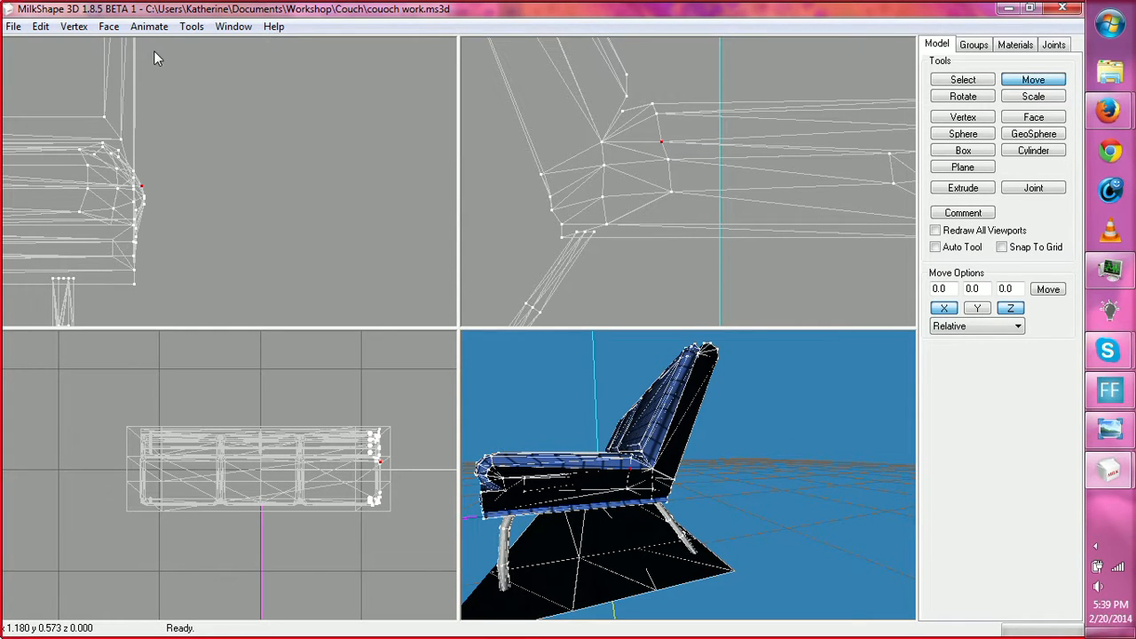
Step: Apply Smooth All to the couch model's faces
left_click(968, 81)
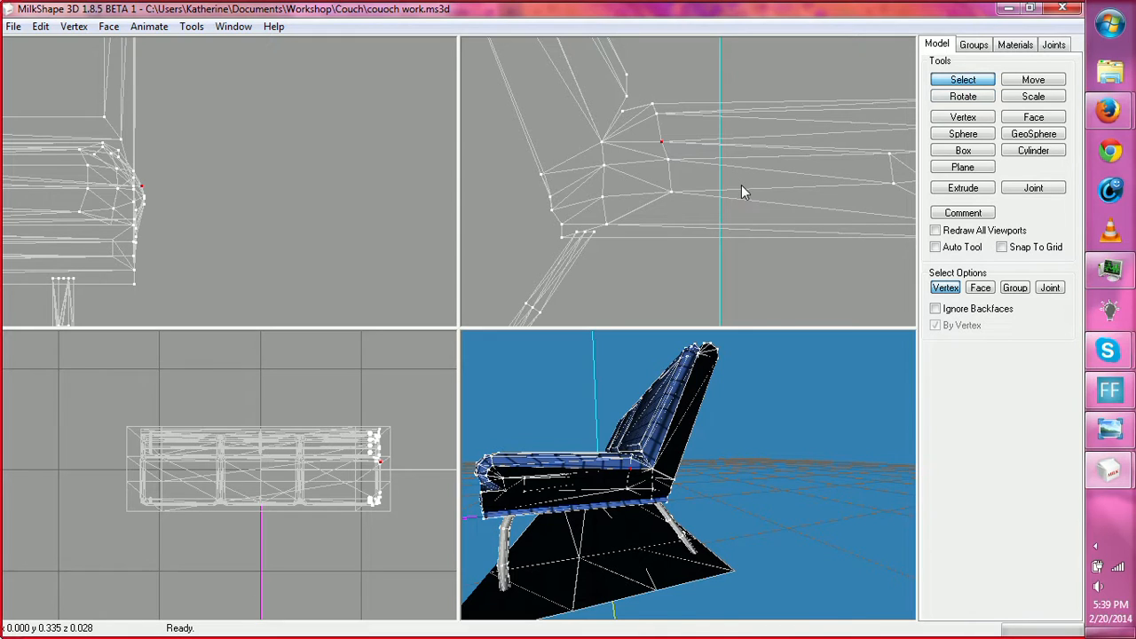
left_click(107, 27)
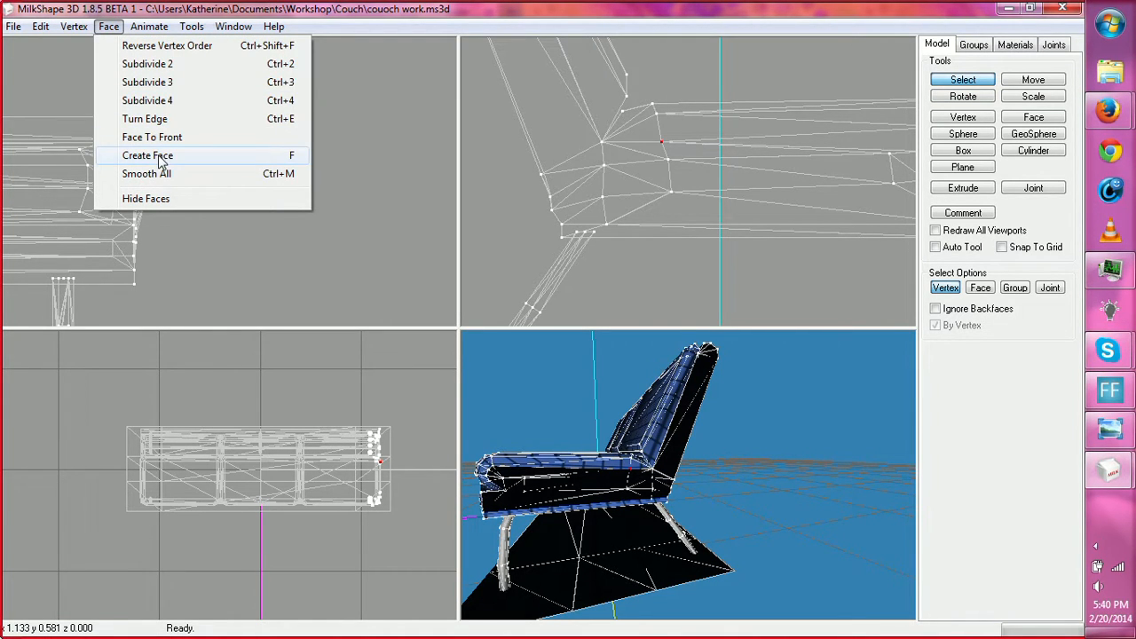
left_click(158, 176)
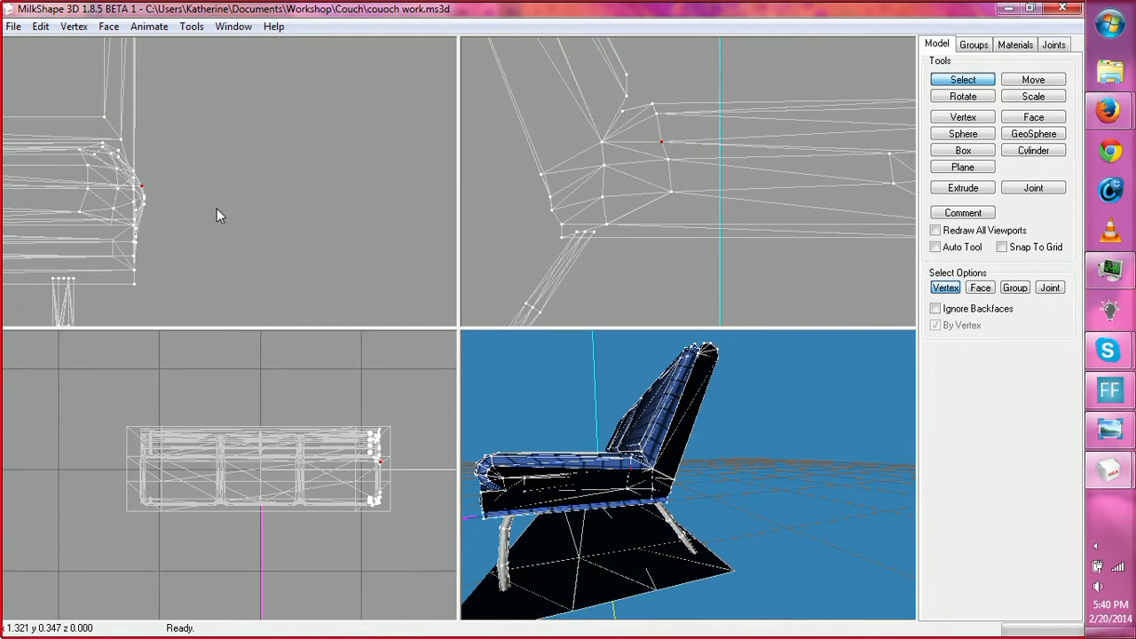
mouse_move(593, 428)
left_mouse_down()
mouse_move(744, 477)
mouse_move(645, 441)
mouse_move(676, 437)
mouse_move(649, 437)
left_mouse_up()
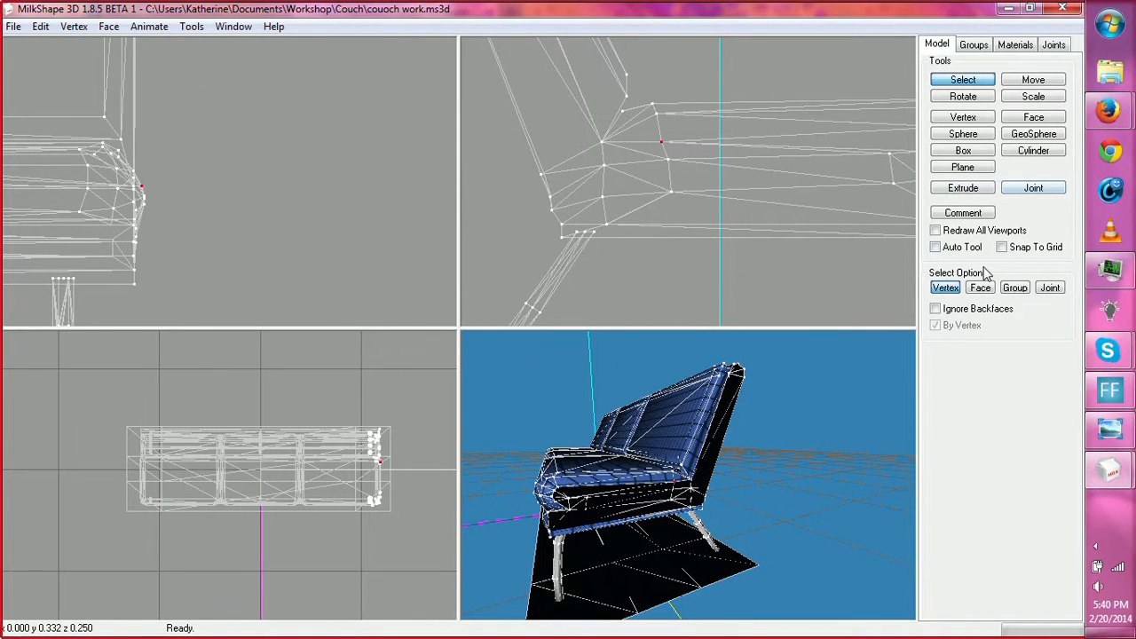
Step: Hide and reshow the Duplicate10 group to check which part of the couch it contains
left_click(977, 49)
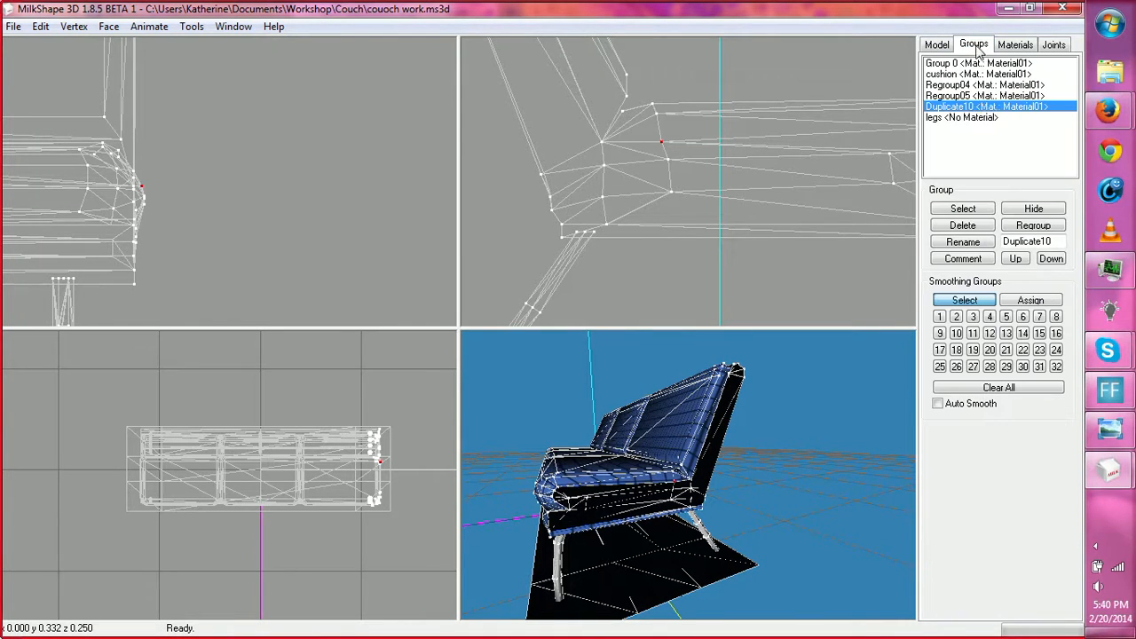
left_click(1032, 209)
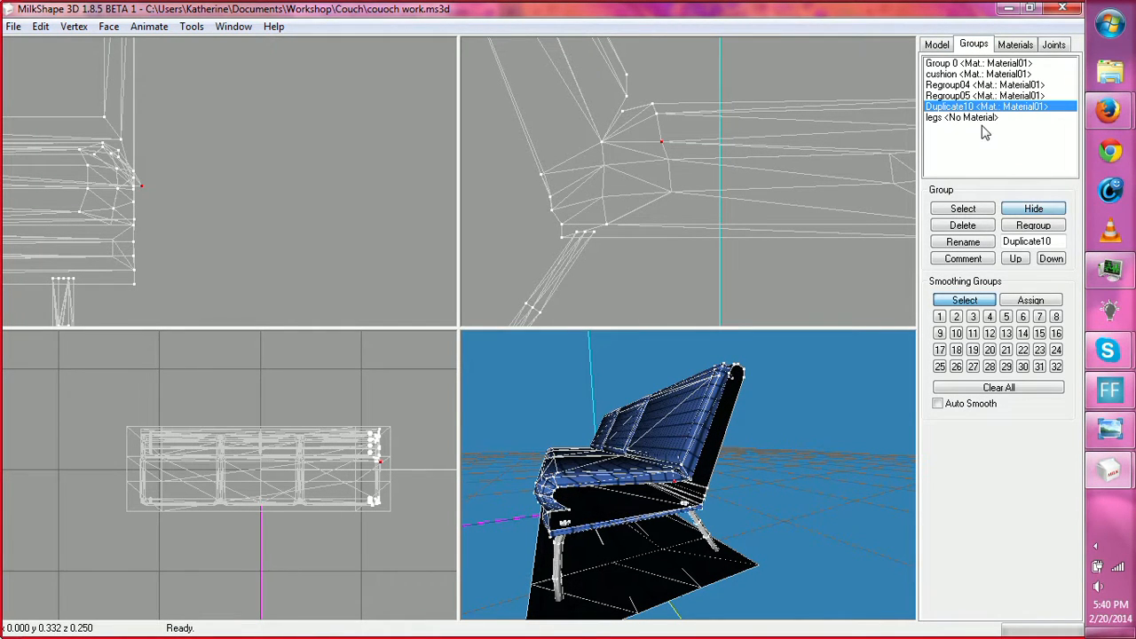
left_click(1030, 210)
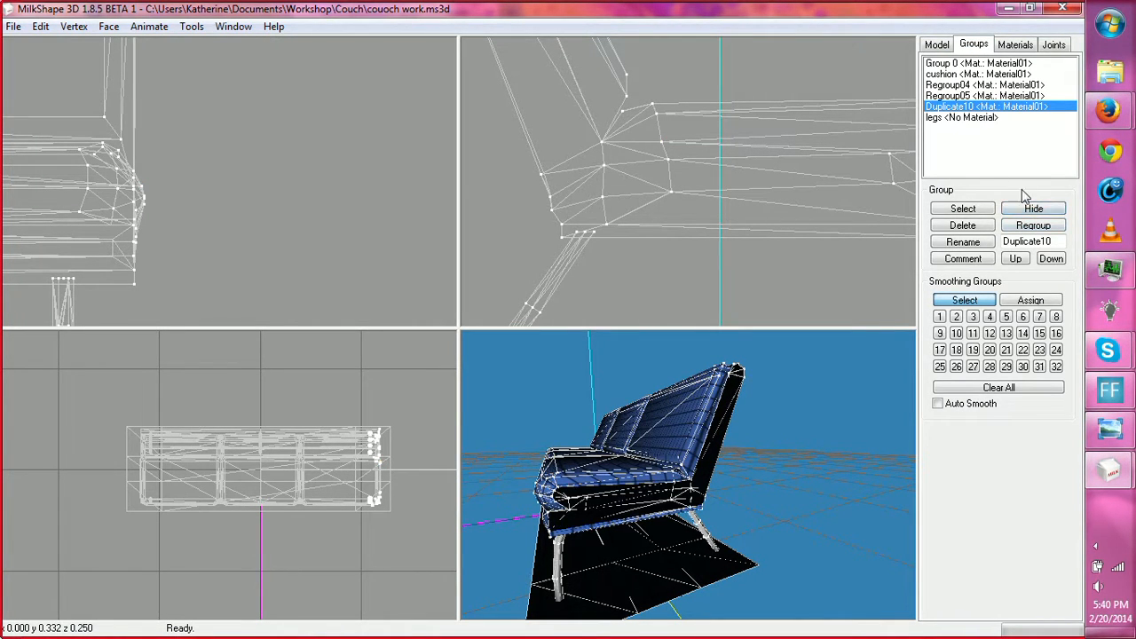
Step: Hide the legs, Regroup05, cushion, Regroup04 and Group 0 groups so only the end panel is shown
left_click(988, 121)
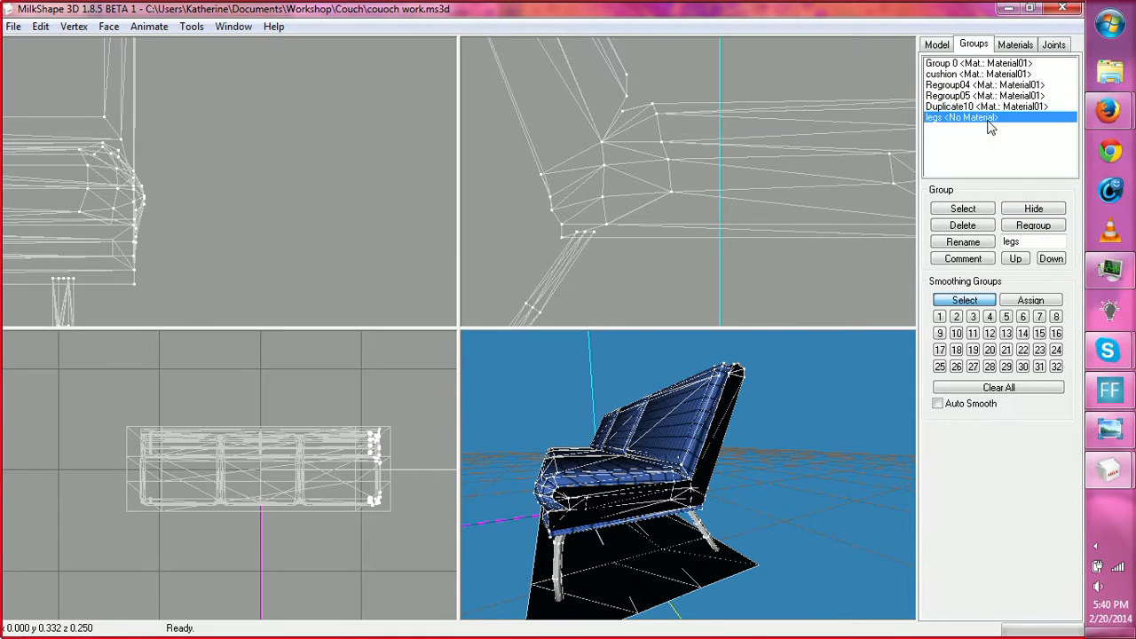
left_click(1034, 209)
left_click(972, 94)
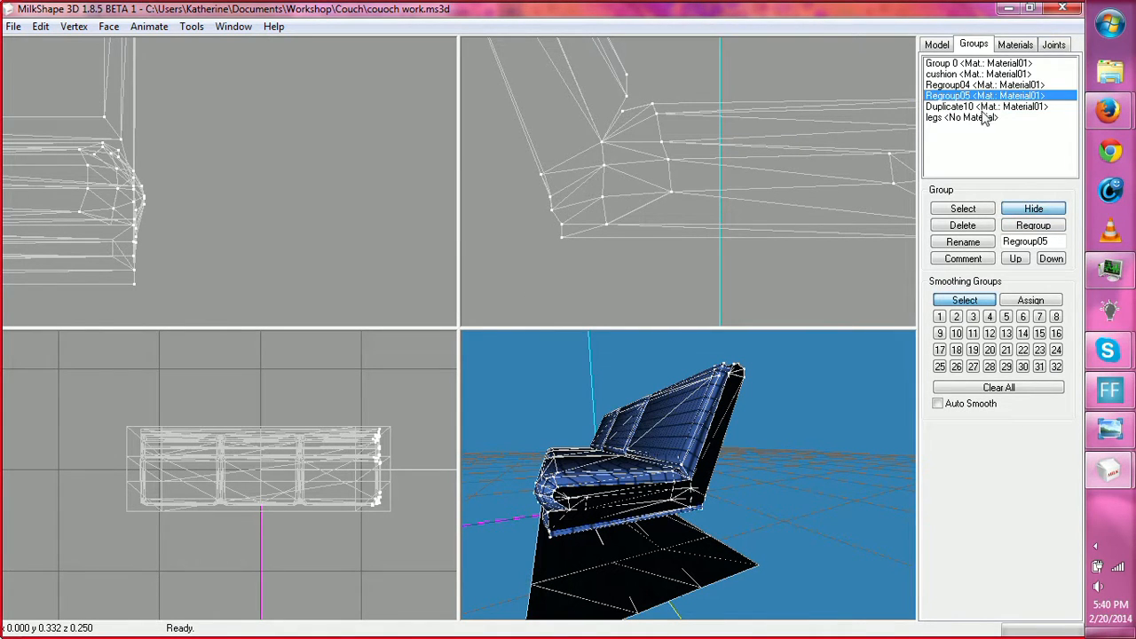
left_click(976, 74)
left_click(1034, 208)
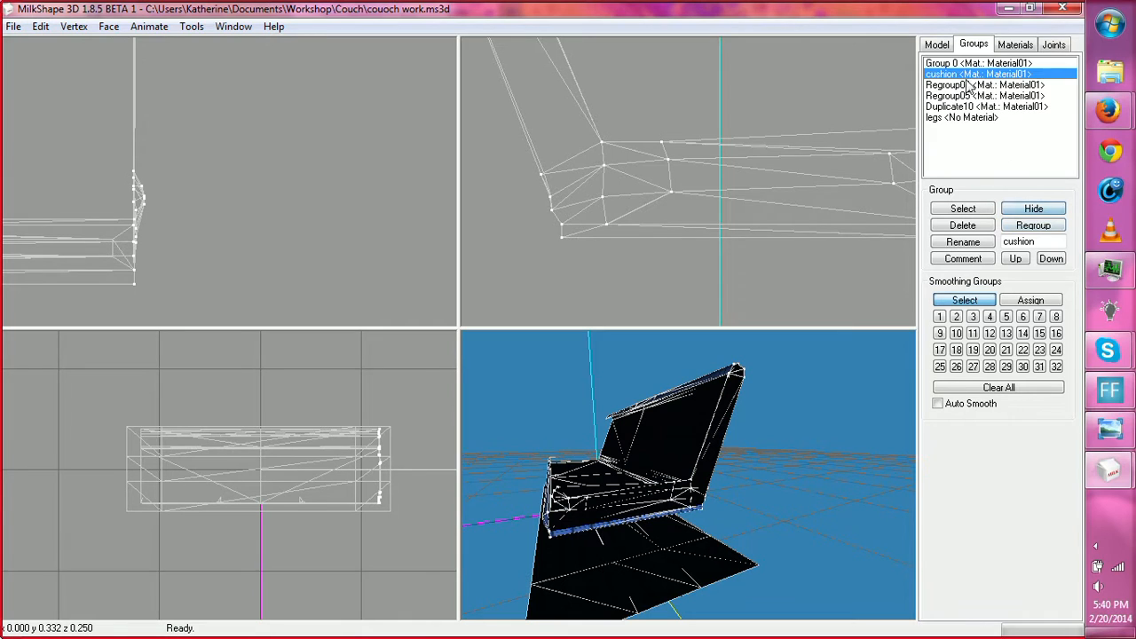
left_click(971, 86)
left_click(1027, 209)
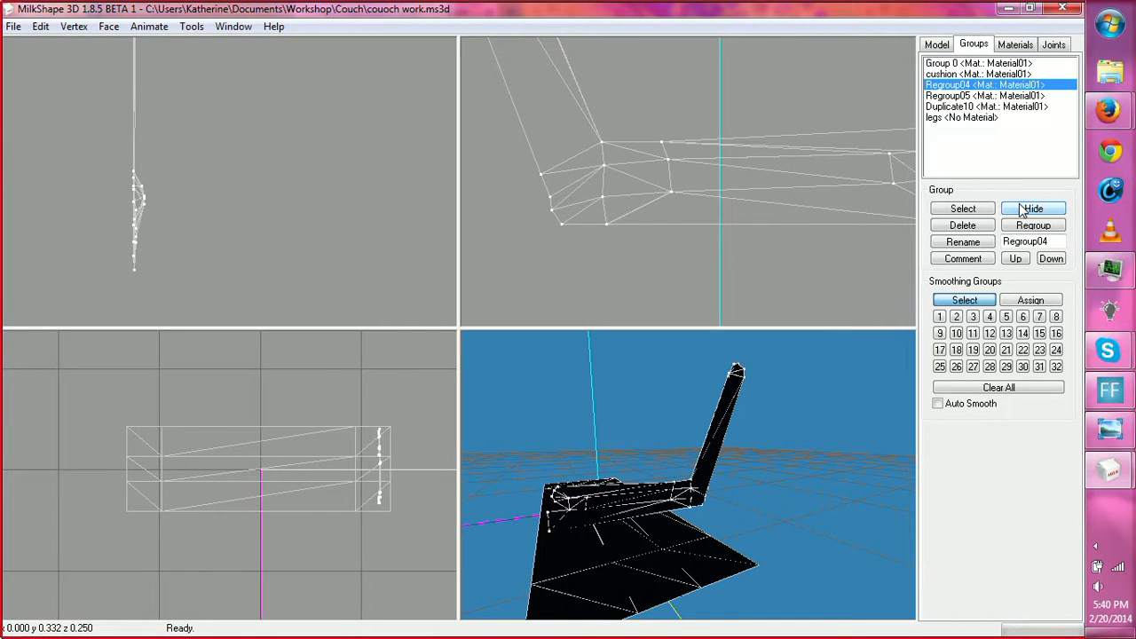
left_click_drag(823, 420, 840, 415)
left_click(965, 63)
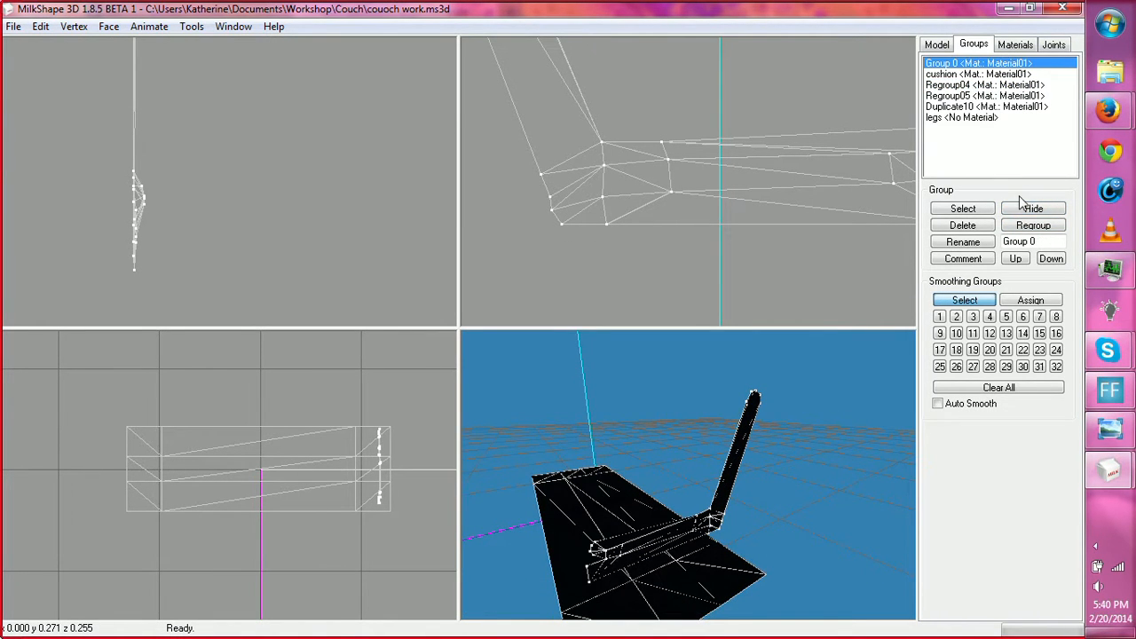
left_click(1033, 209)
left_click_drag(792, 381, 779, 382)
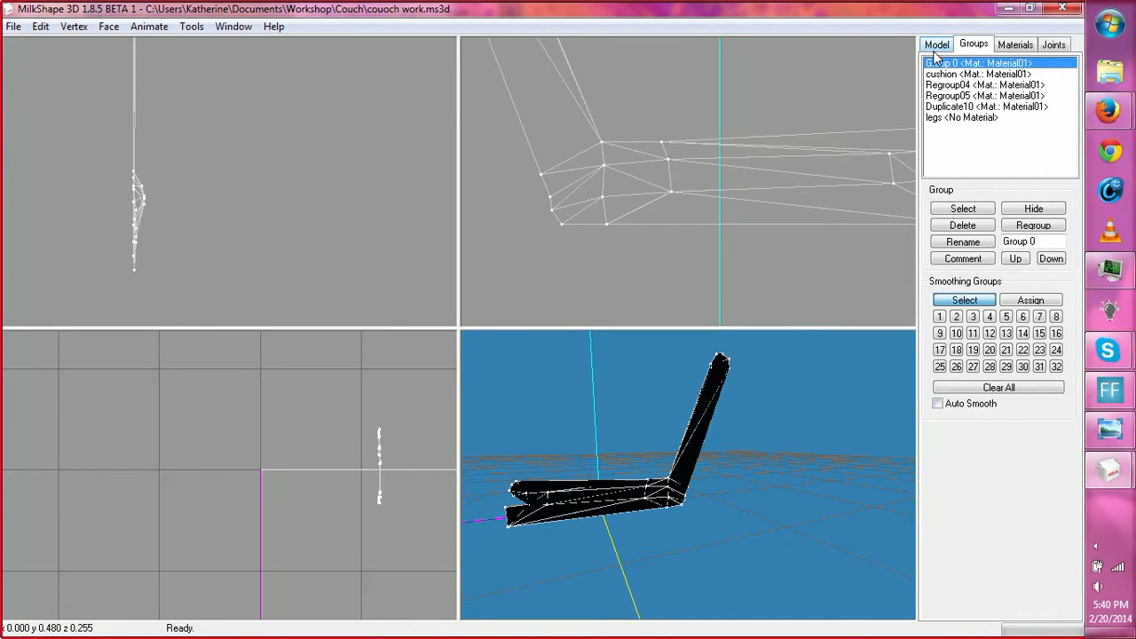
Step: Apply Face To Front to the end panel's backrest faces and reverse their vertex order
left_click_drag(589, 142, 635, 174, "ctrl")
scroll(657, 161, "down", 2)
scroll(671, 155, "down", 3)
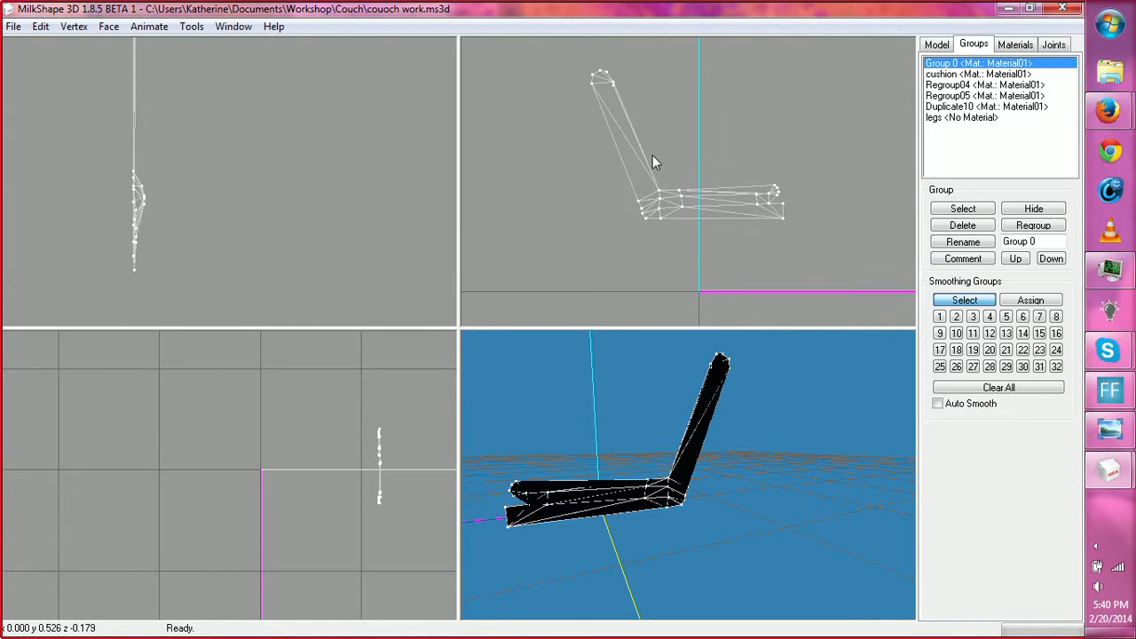
left_click(932, 46)
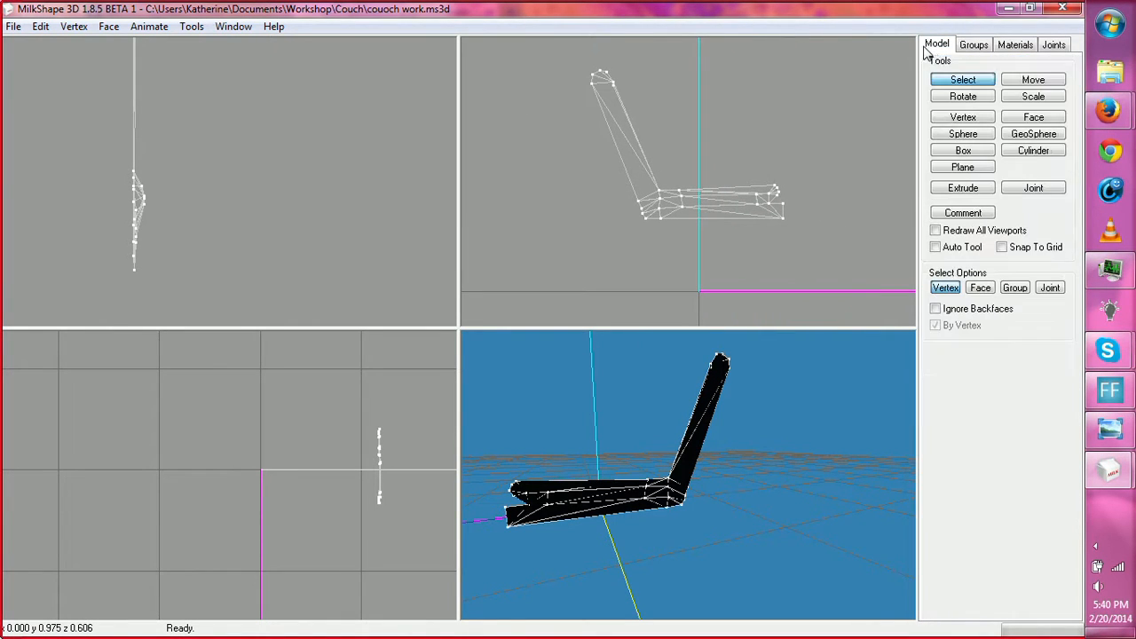
left_click(980, 287)
left_click_drag(573, 51, 608, 120)
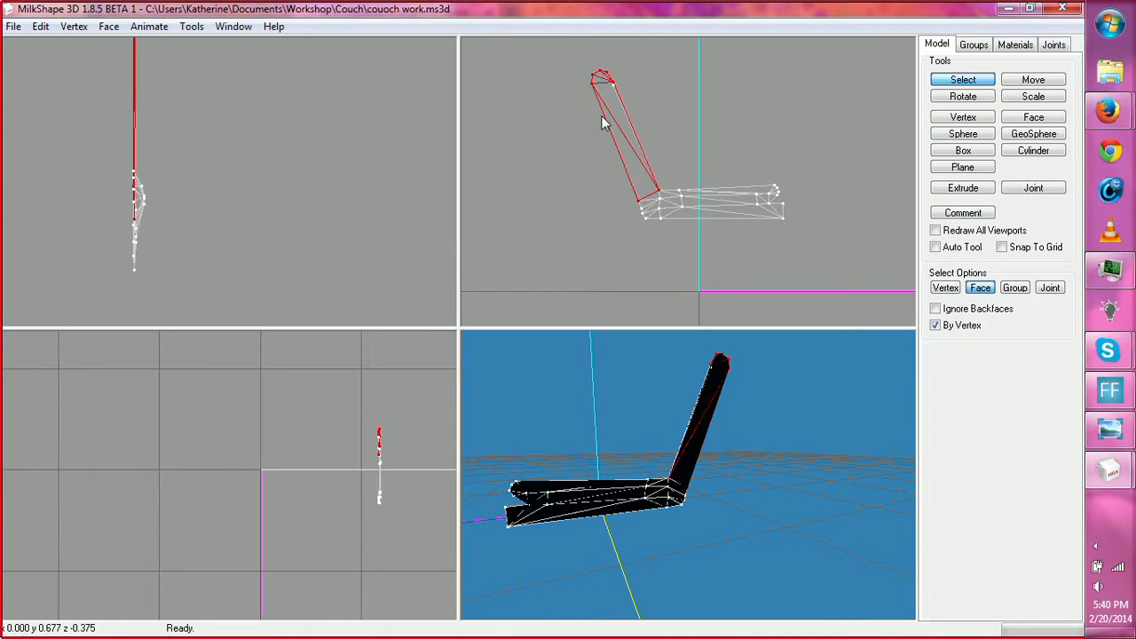
left_click(74, 27)
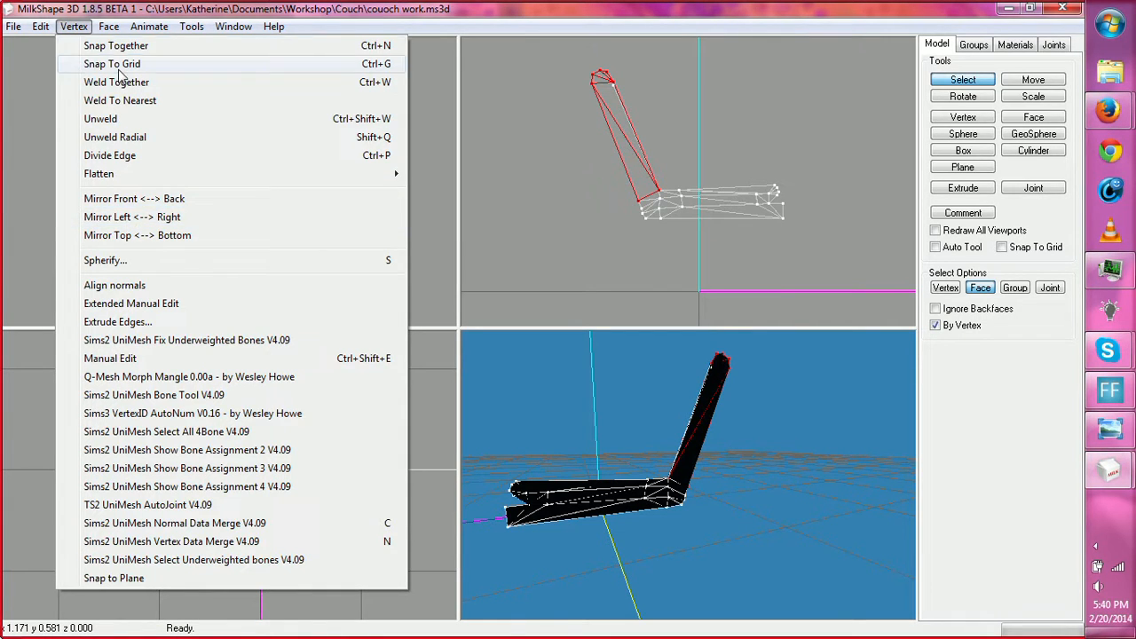
mouse_move(109, 26)
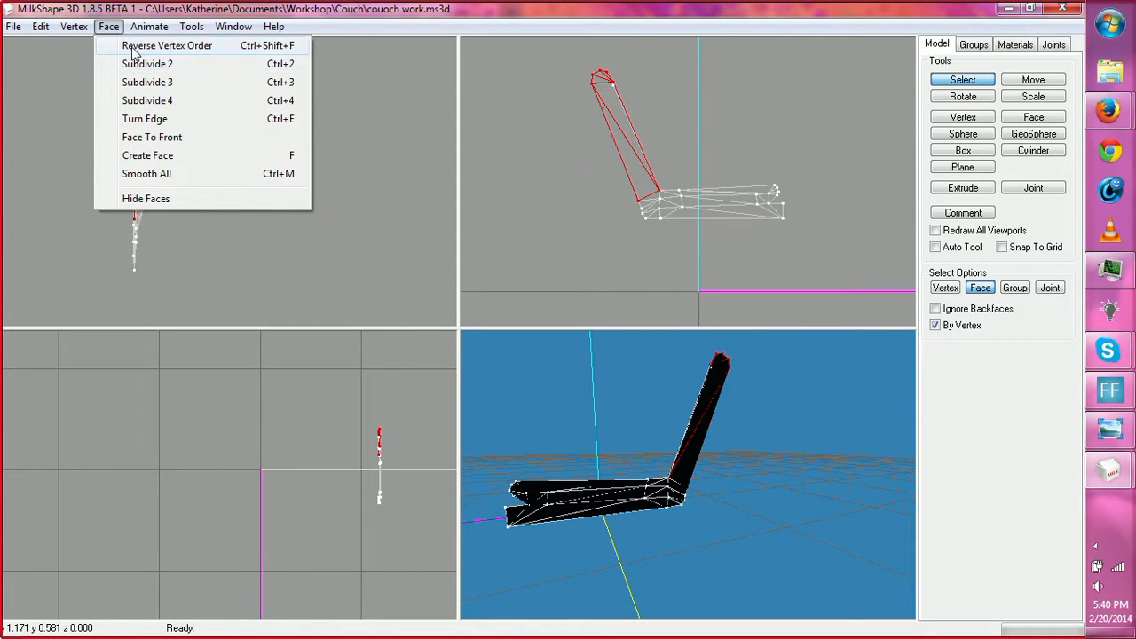
left_click(148, 138)
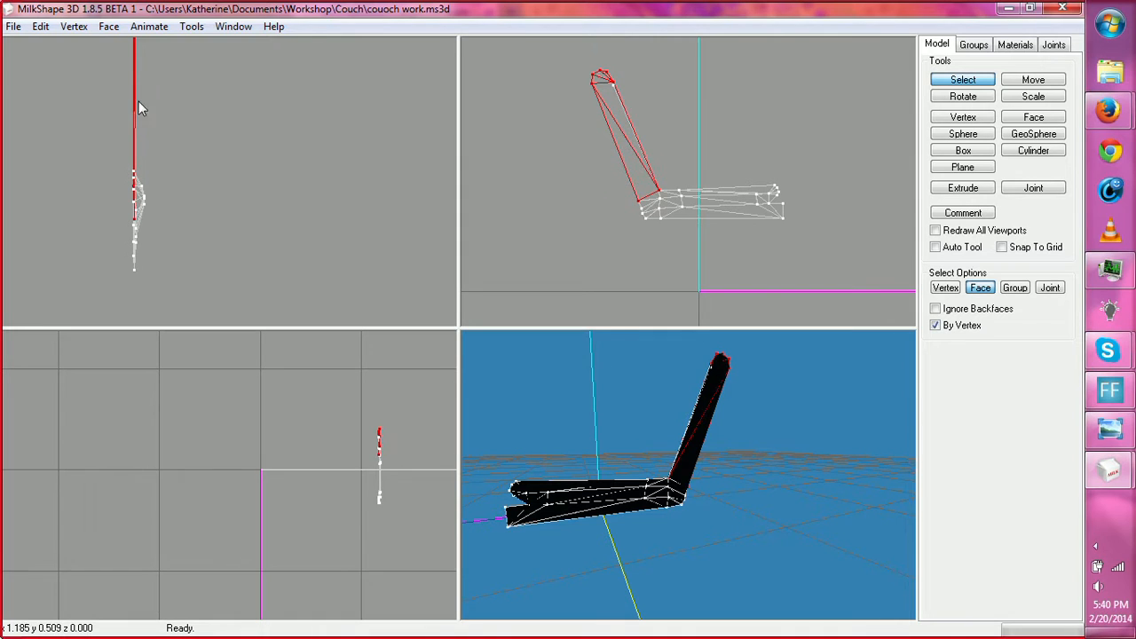
left_click(108, 26)
left_click(115, 49)
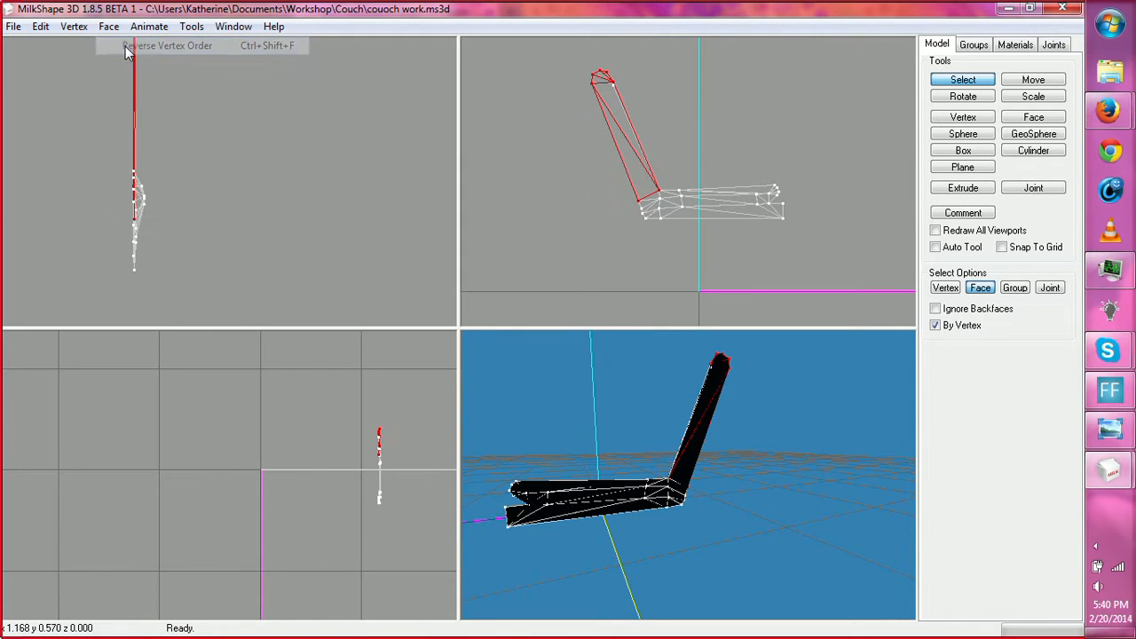
scroll(777, 482, "up", 10)
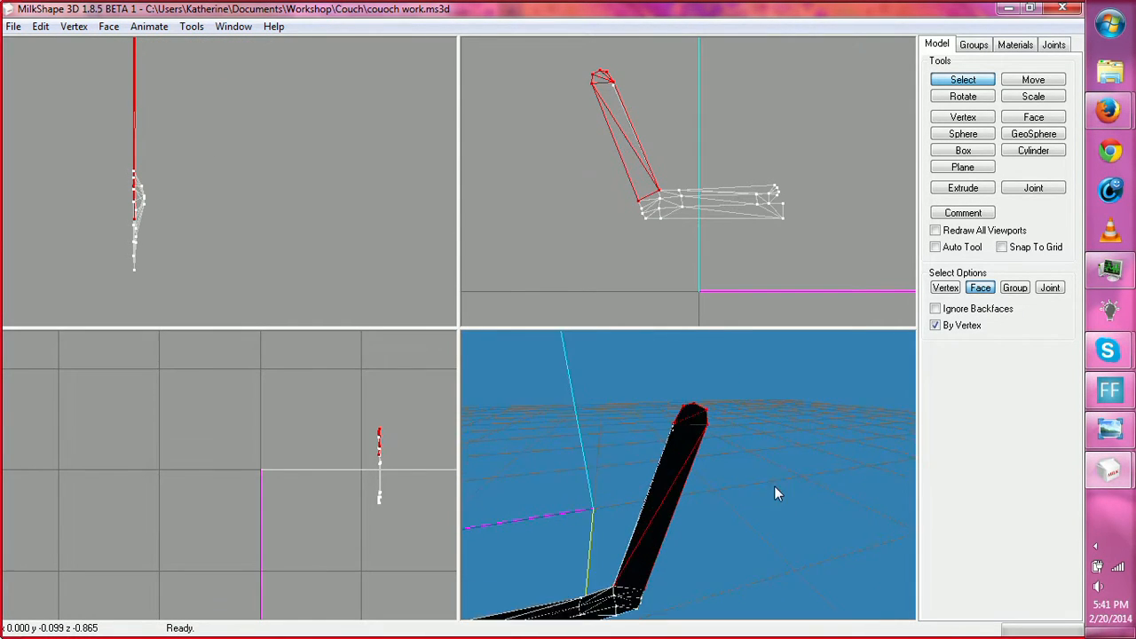
scroll(765, 440, "down", 10)
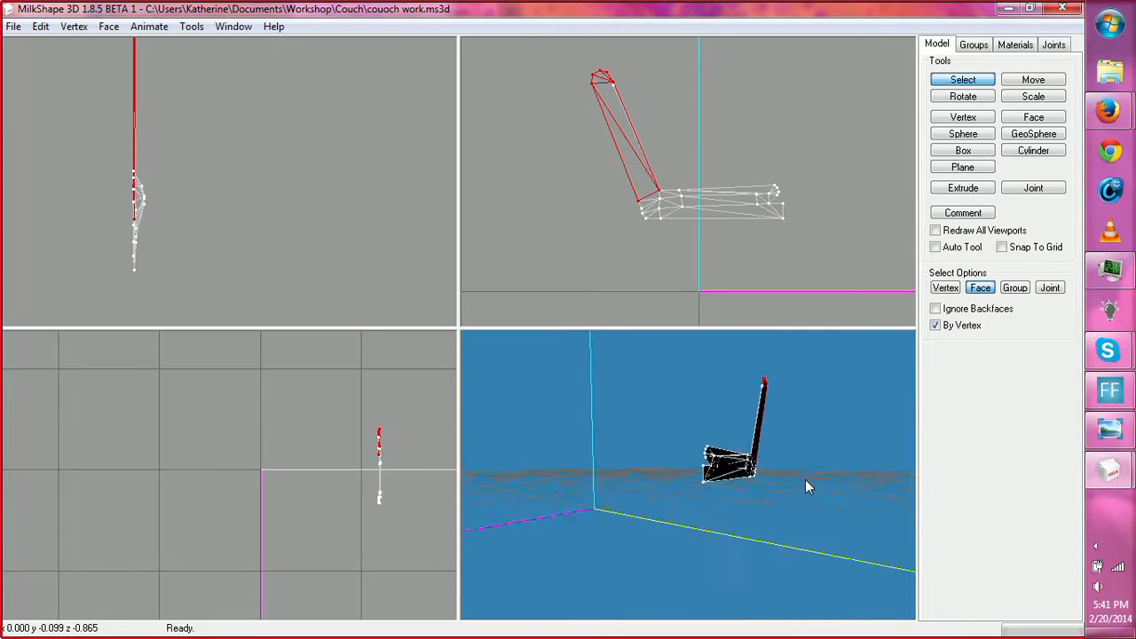
left_click_drag(800, 469, 588, 467)
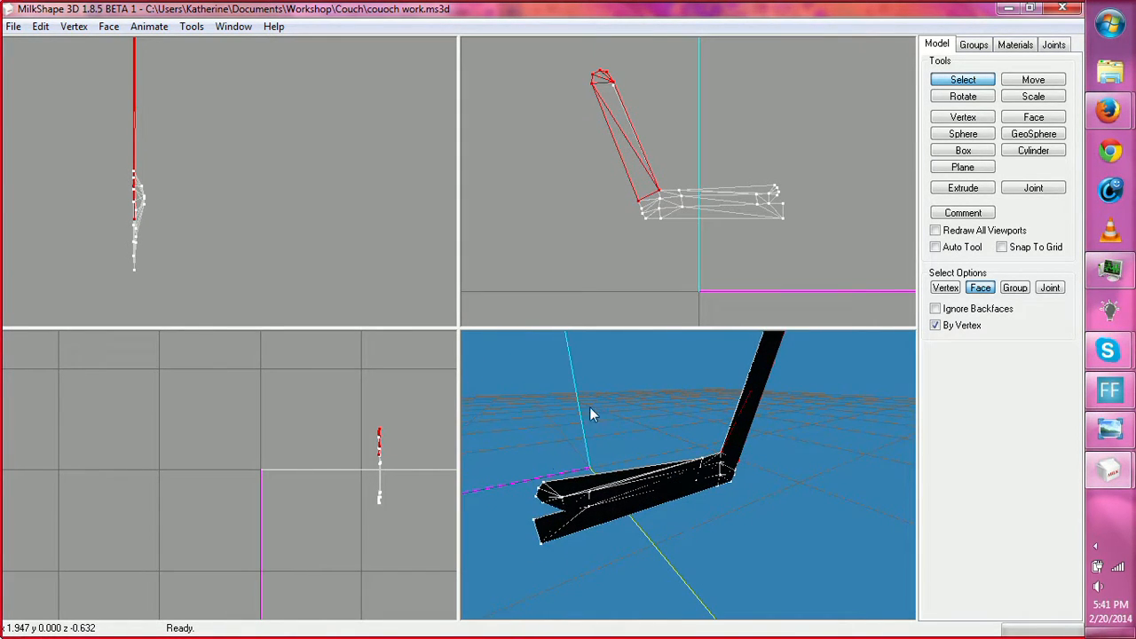
Step: Switch to Firefox and run a Google web search for "milkshap 3d how to reverse vertex order"
mouse_move(1110, 110)
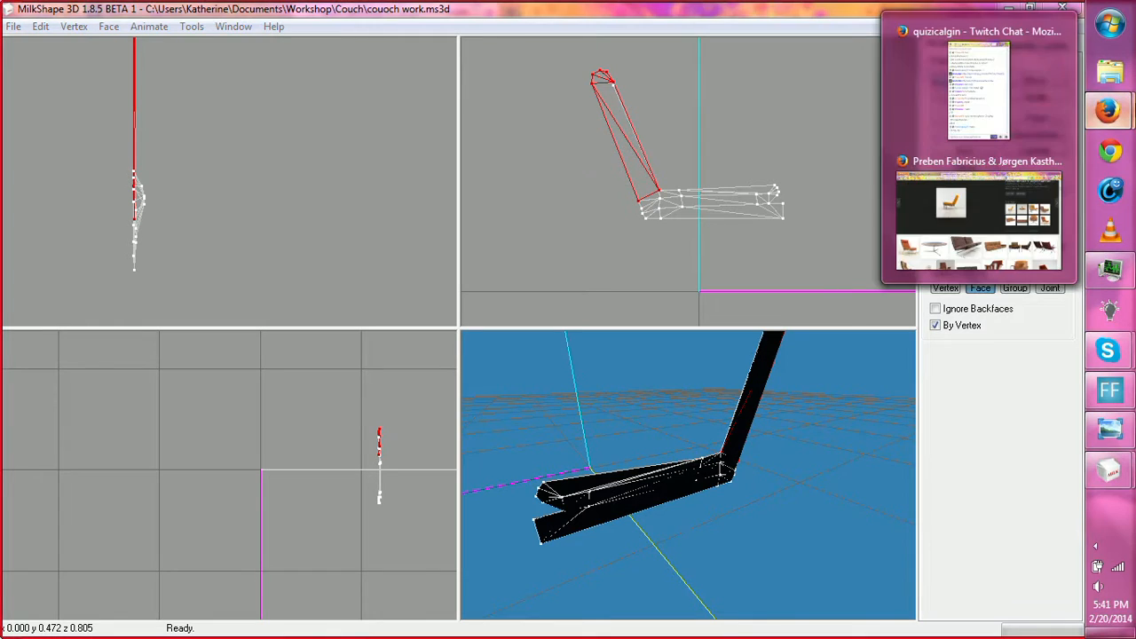
left_click(1018, 222)
scroll(514, 142, "up", 5)
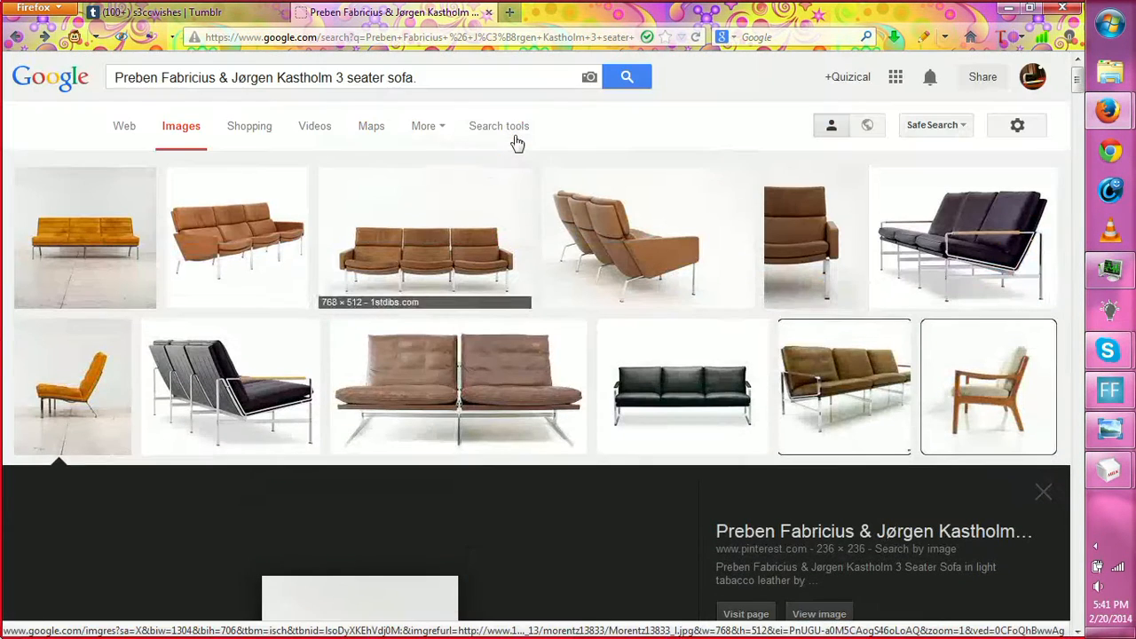
left_click_drag(436, 70, 95, 93)
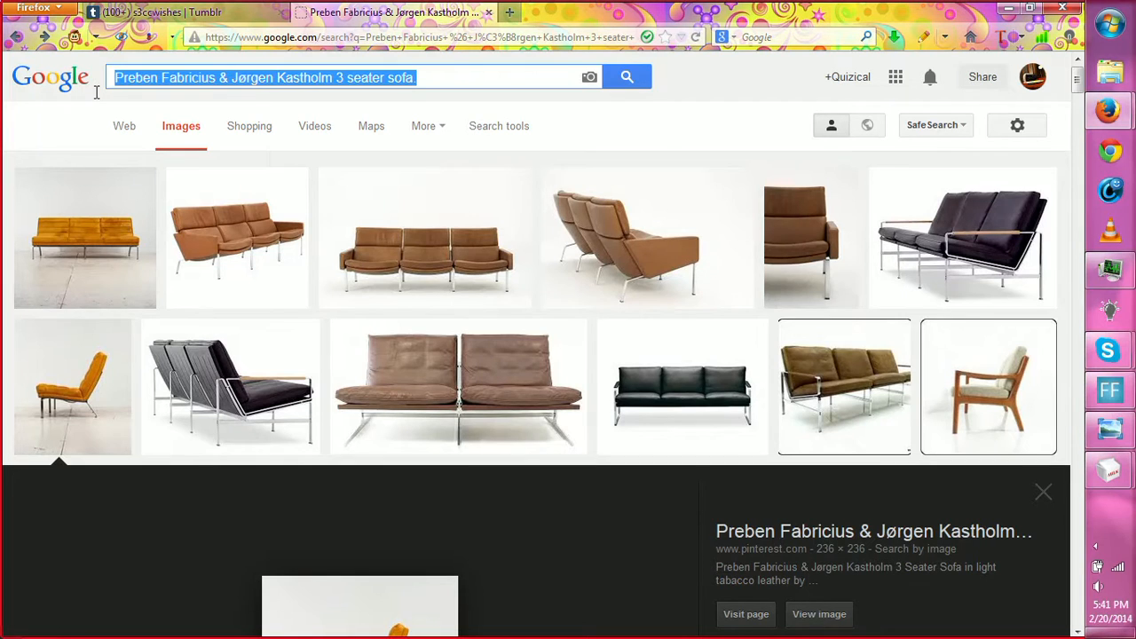
type("milkshap ")
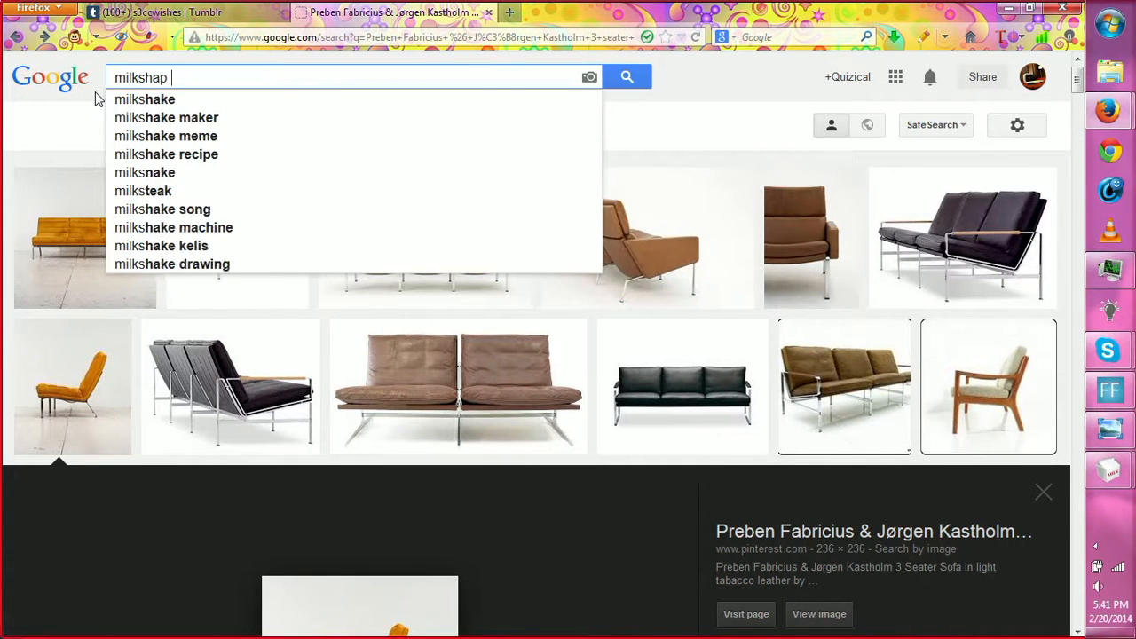
type("3d how t")
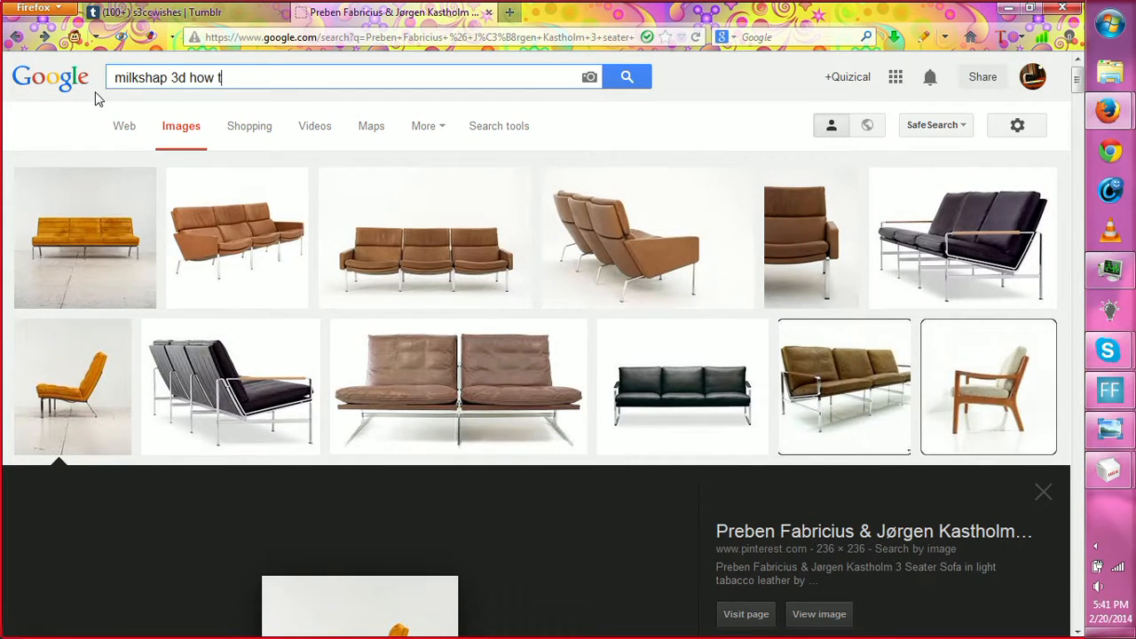
type("o reverse vertex order")
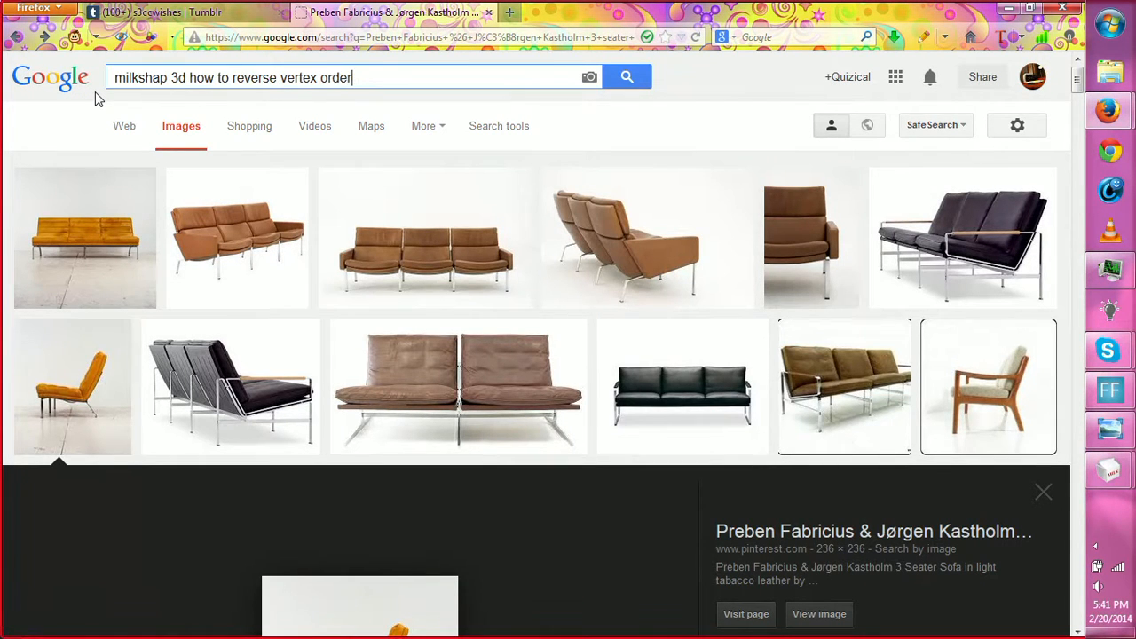
key("Return")
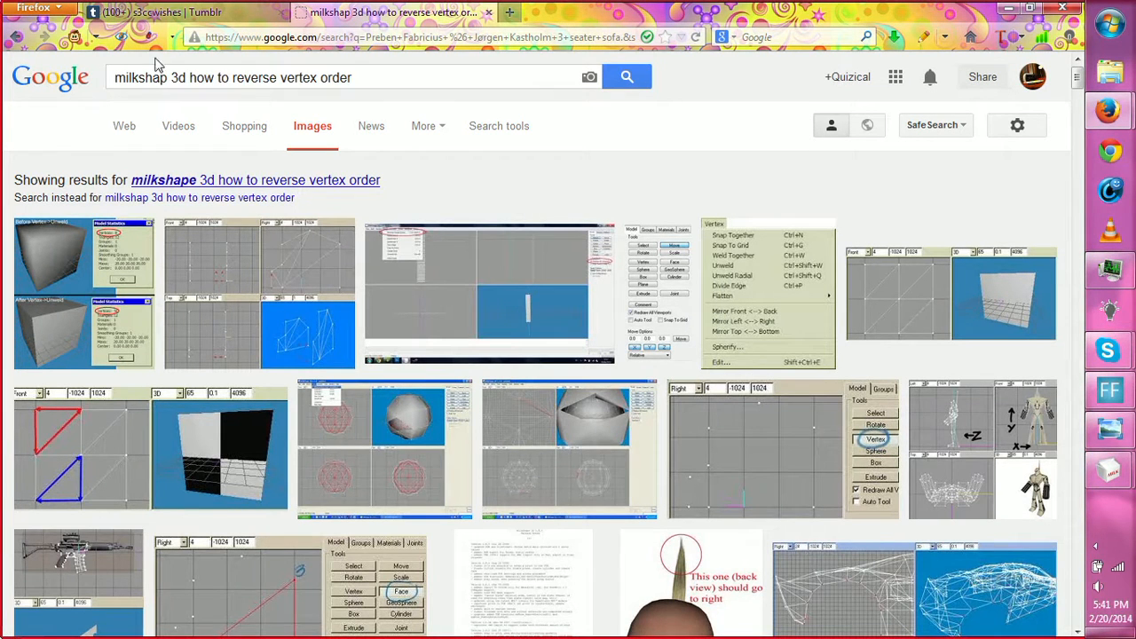
left_click(126, 126)
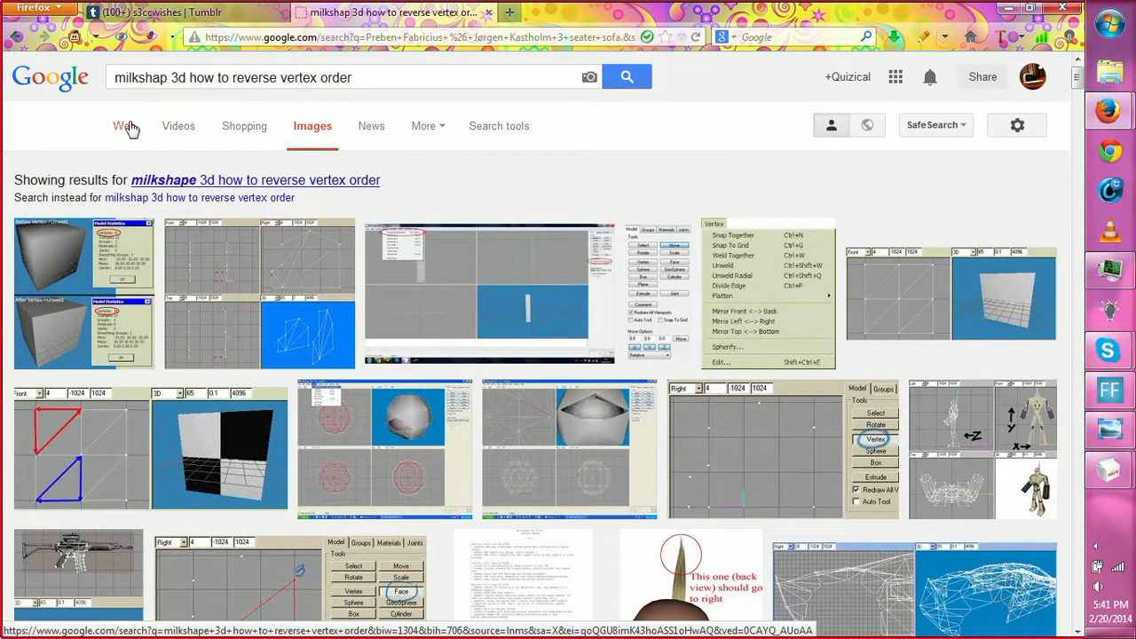
Step: Open the Reverse Vertex Order help page in a new tab and read its explanation of face direction
scroll(162, 119, "down", 2)
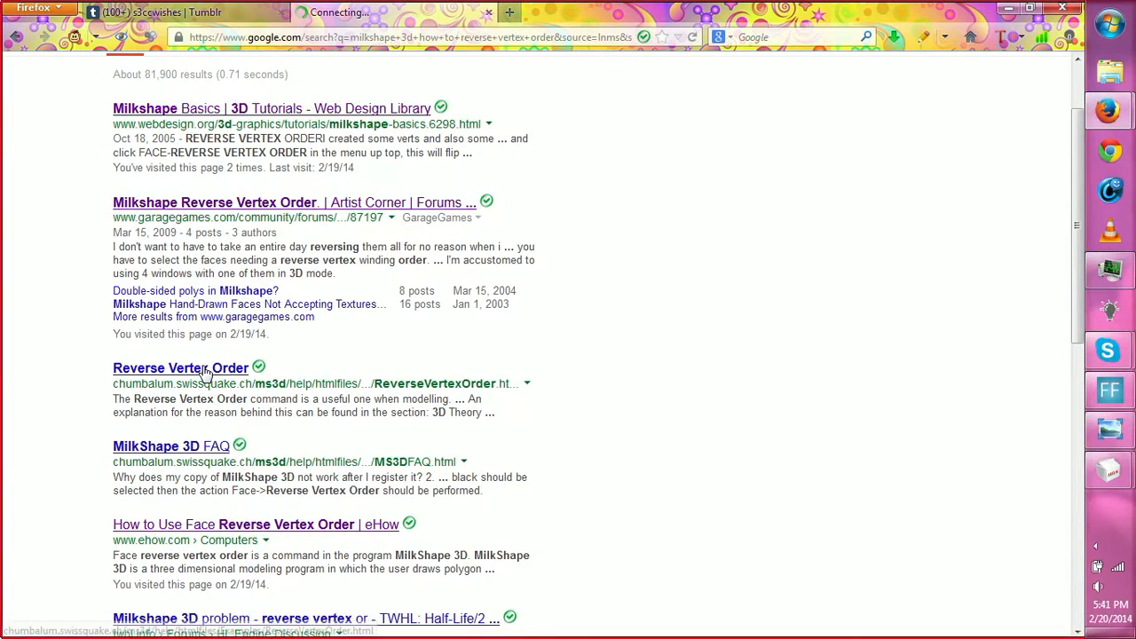
right_click(202, 372)
left_click(257, 385)
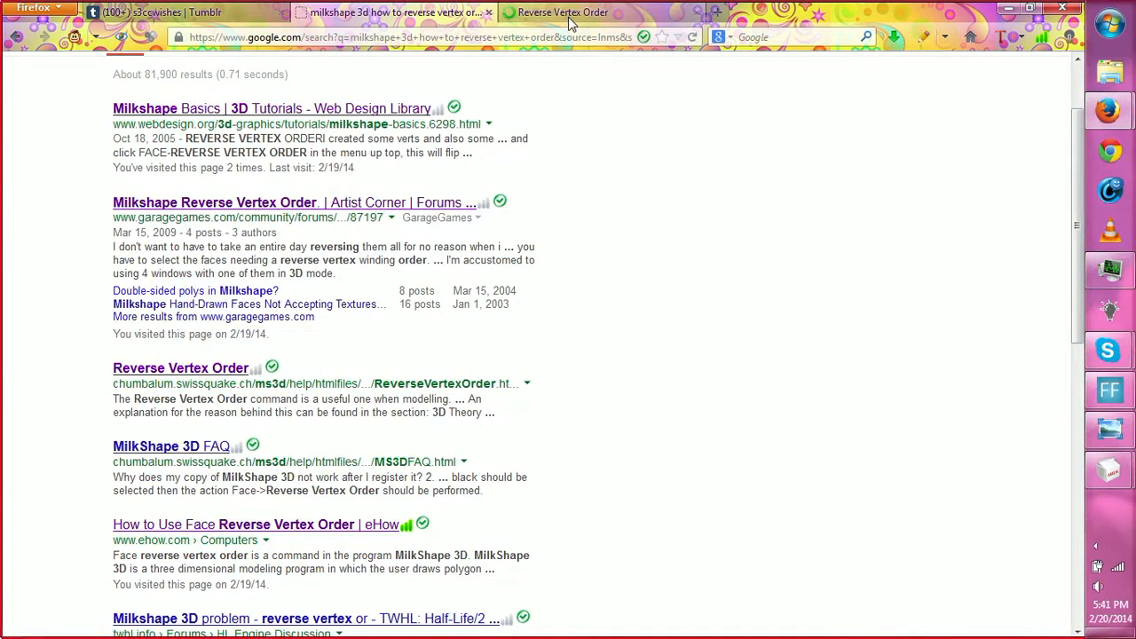
left_click(565, 14)
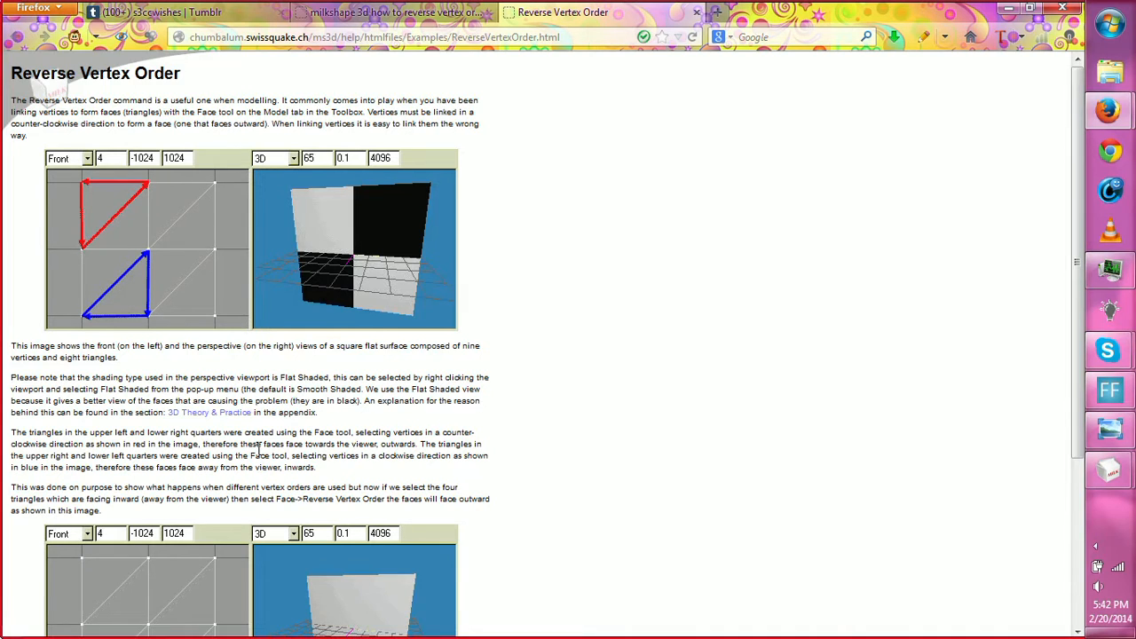
scroll(258, 451, "down", 2)
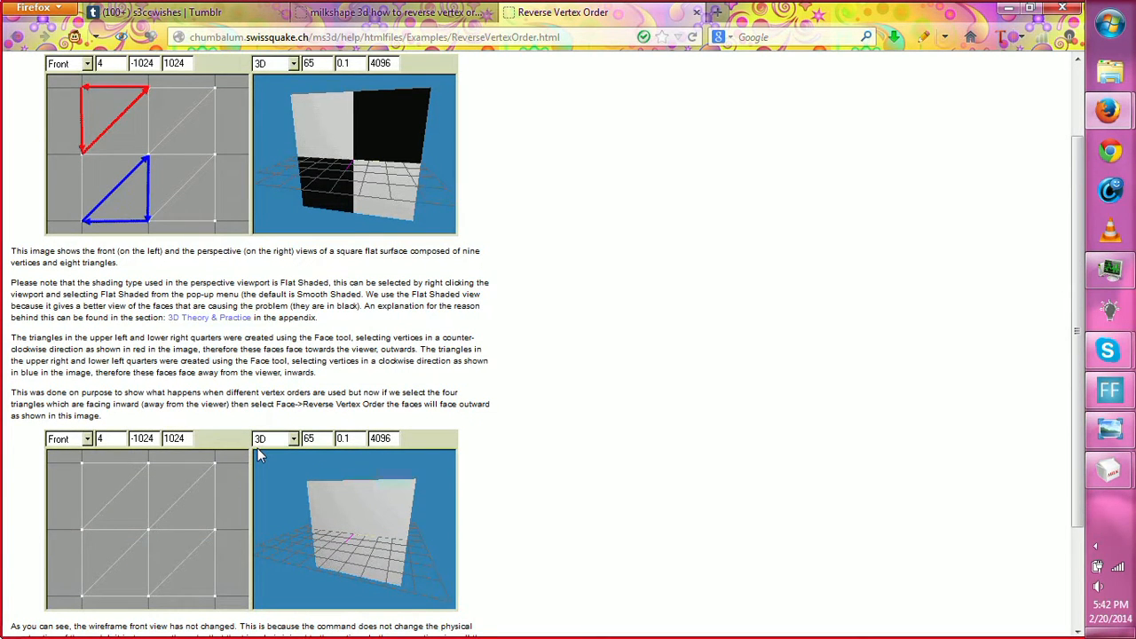
scroll(257, 453, "down", 3)
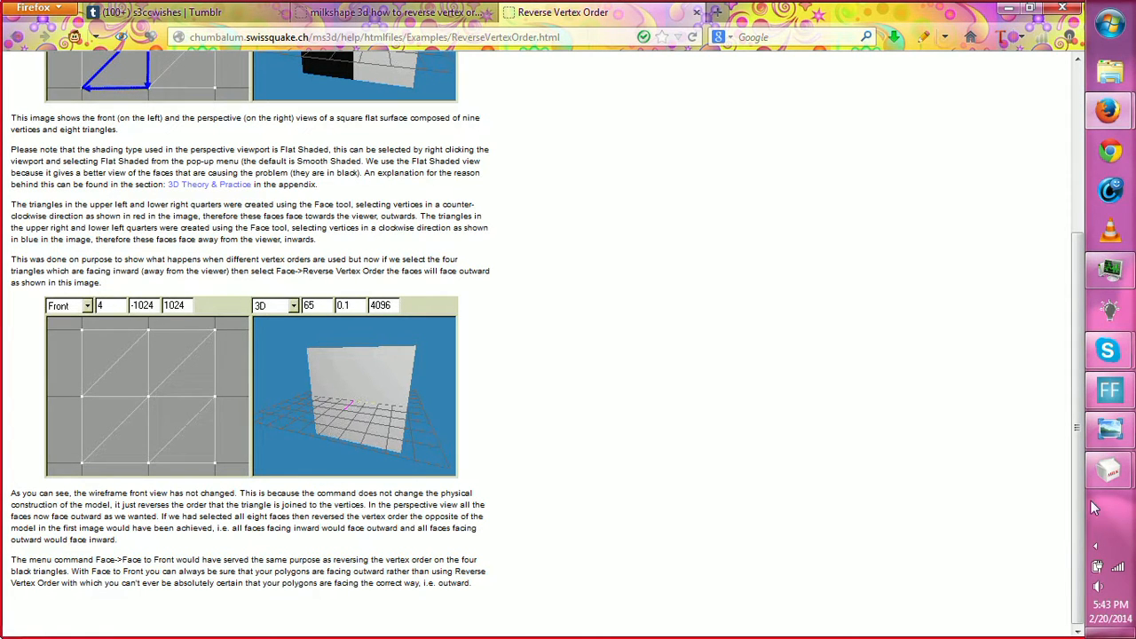
Step: Switch back to MilkShape 3D, select all of the end panel's faces, apply Face To Front and try Turn Edge on them
mouse_move(1106, 480)
left_click(1021, 433)
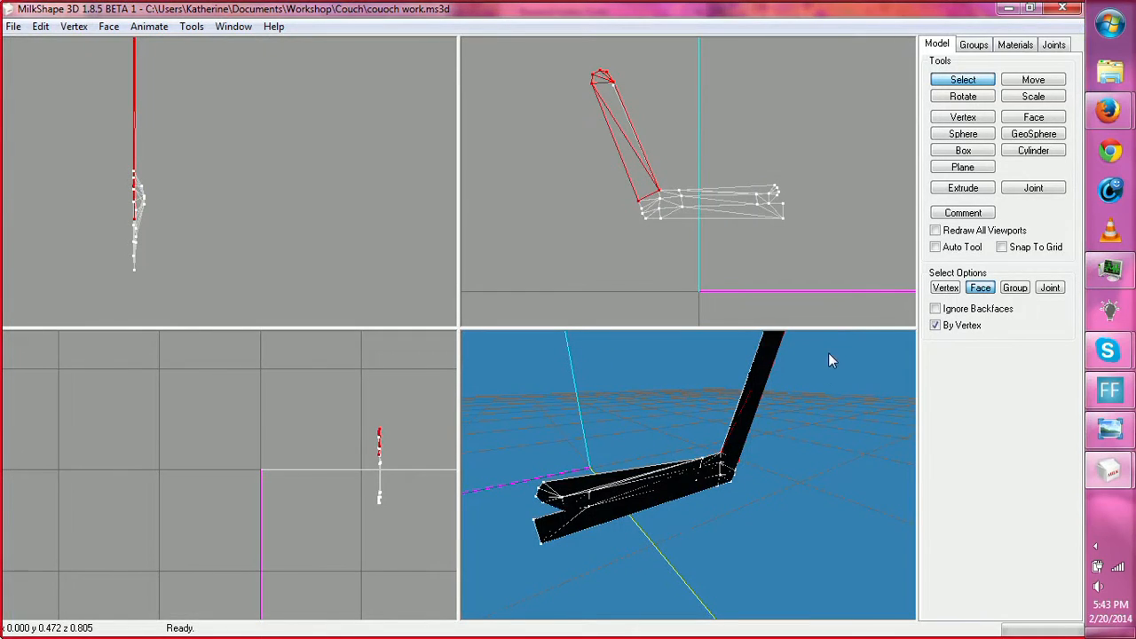
left_click_drag(673, 366, 692, 480)
left_click_drag(585, 90, 825, 271)
left_click(108, 26)
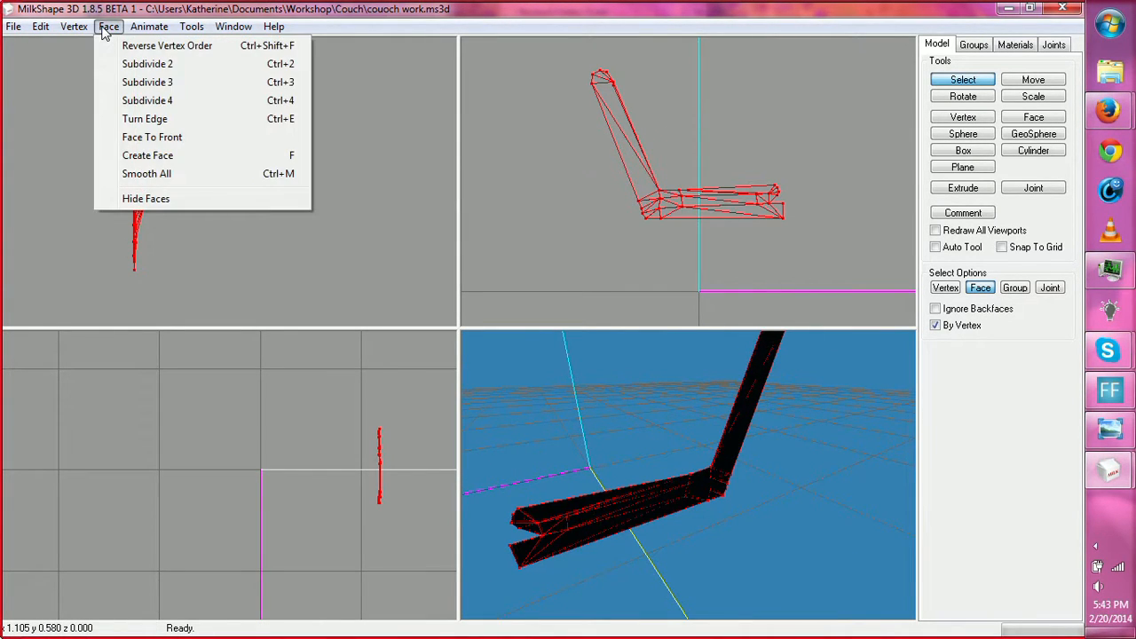
left_click(169, 137)
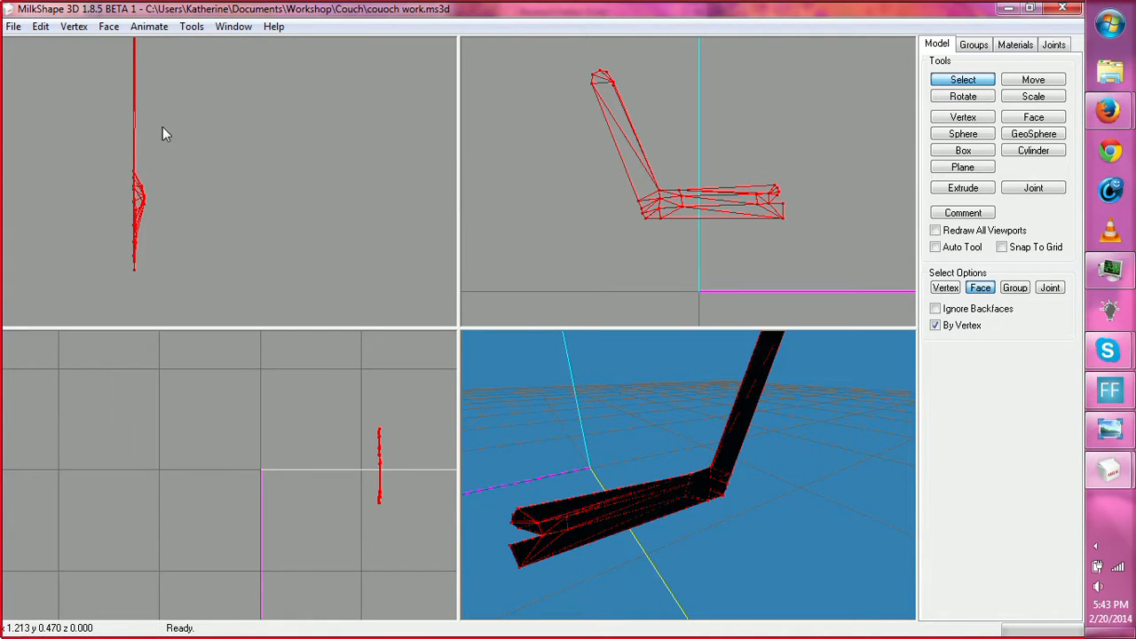
left_click(108, 30)
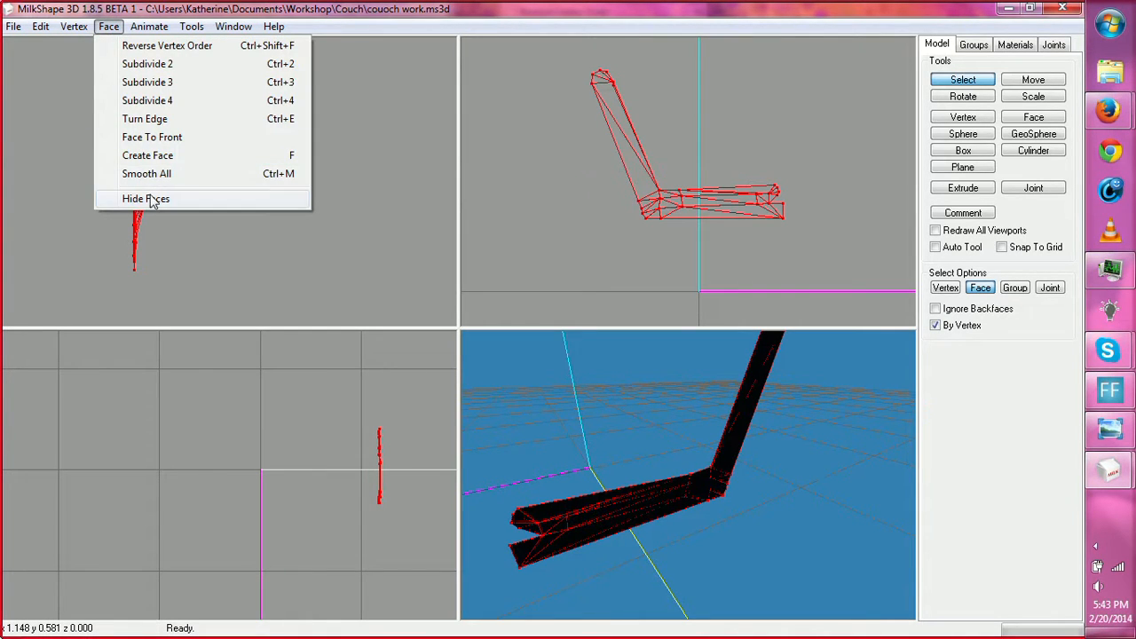
left_click(149, 125)
left_click(601, 382)
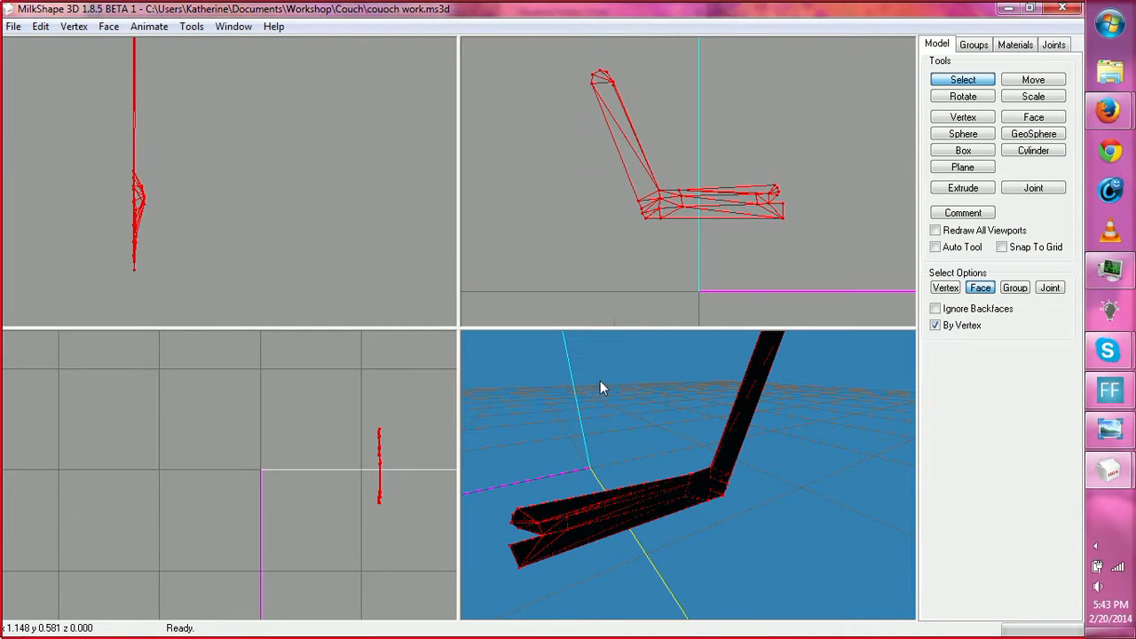
Step: Apply Turn Edge to only the faces at the top tip of the end panel's backrest
left_click(610, 247)
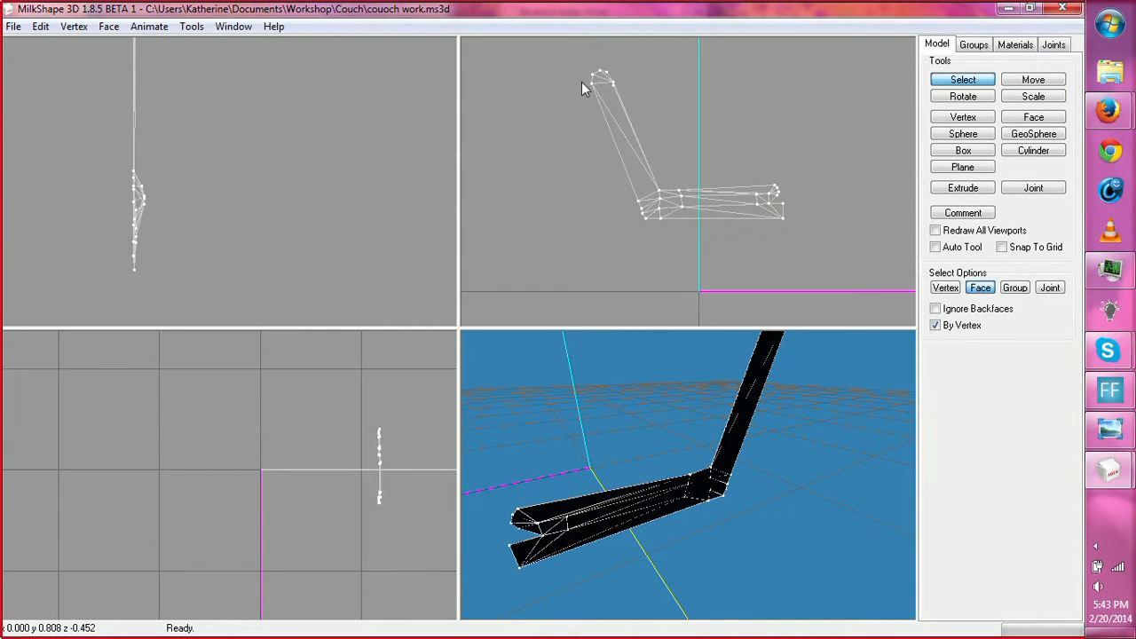
left_click_drag(586, 67, 616, 87)
left_click(74, 26)
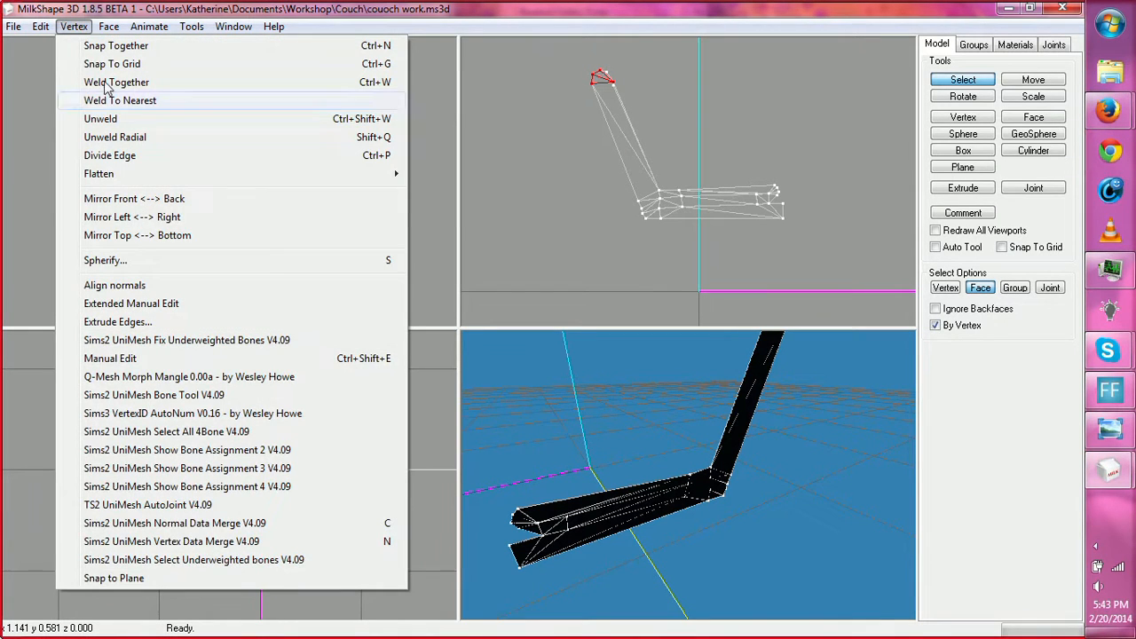
mouse_move(108, 26)
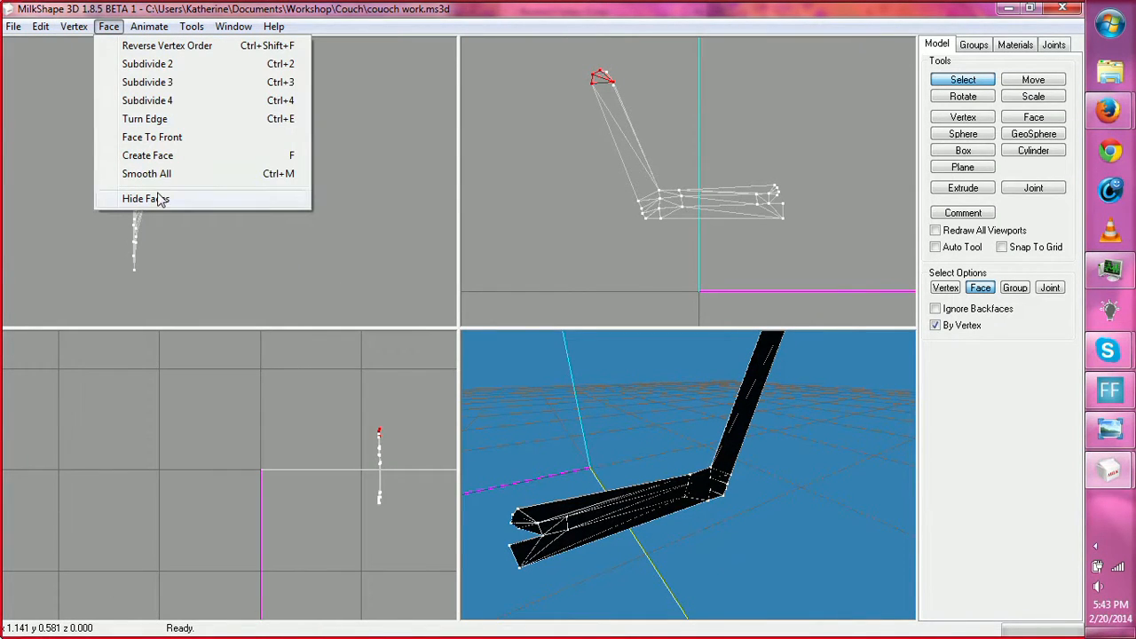
left_click(149, 119)
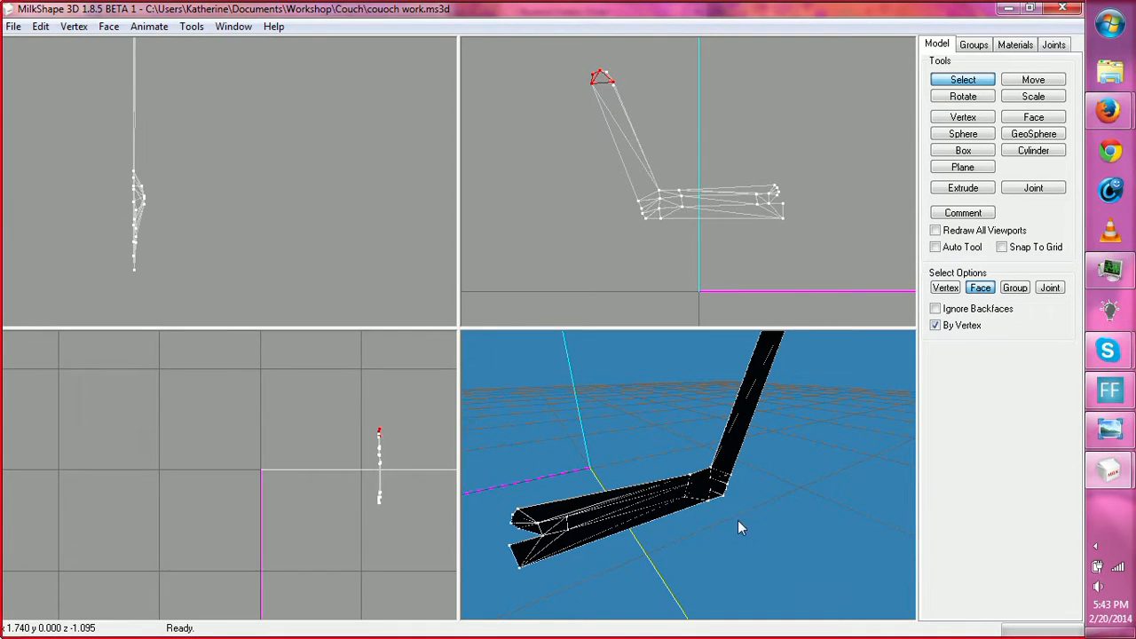
left_click_drag(799, 490, 721, 566, "ctrl")
left_click_drag(721, 540, 734, 428)
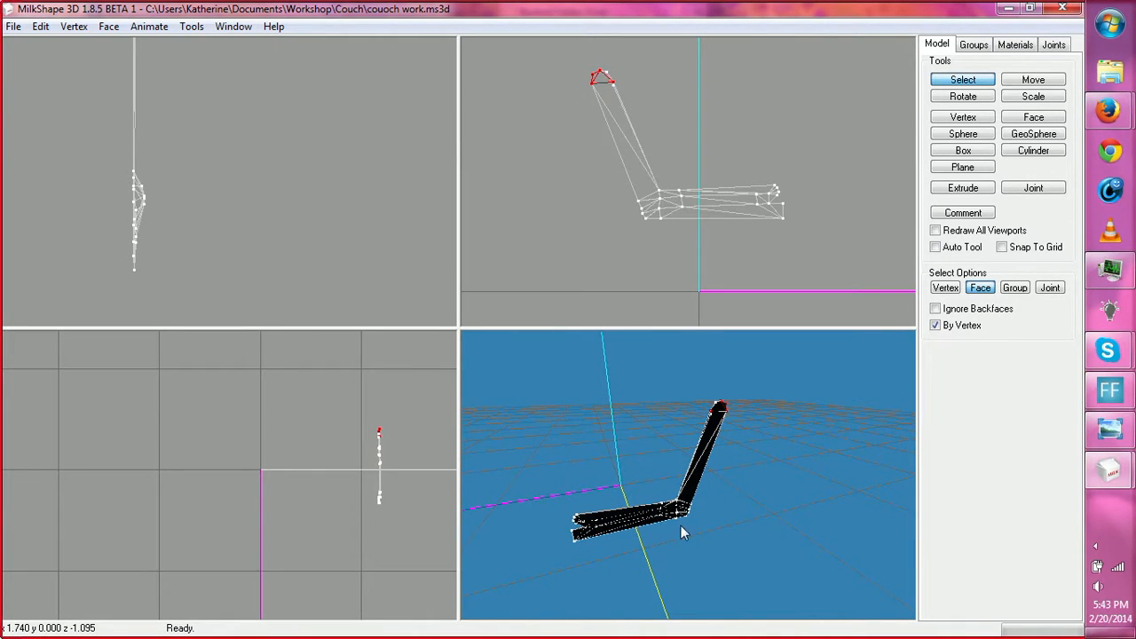
Step: Turn off By Vertex for face selection and select a single long triangle in the end panel's seat section
left_click(936, 97)
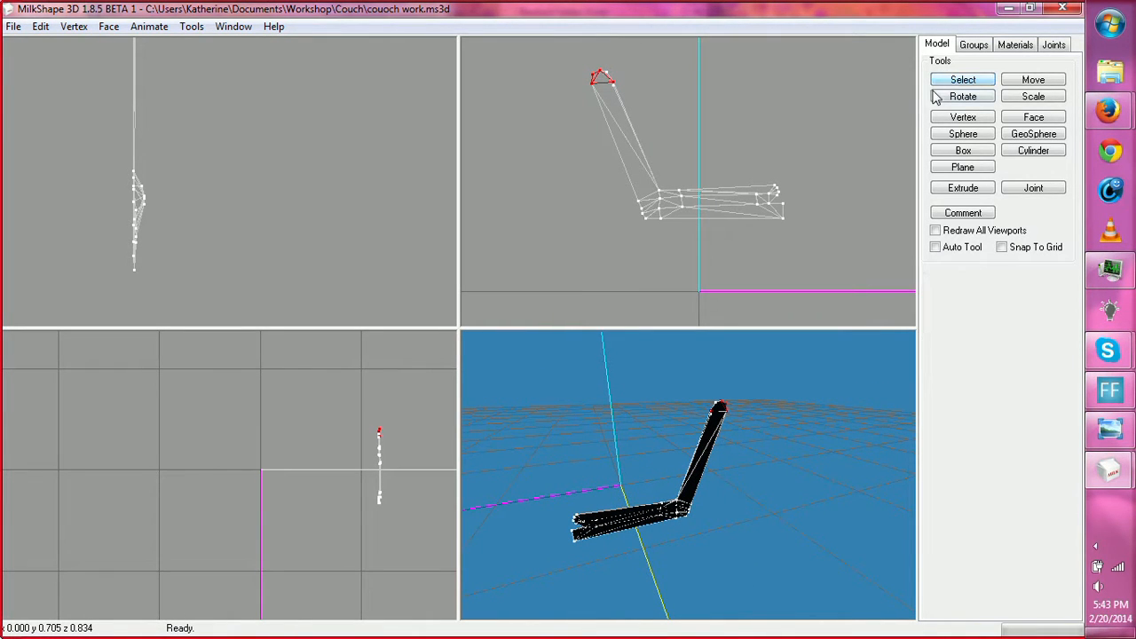
left_click(951, 82)
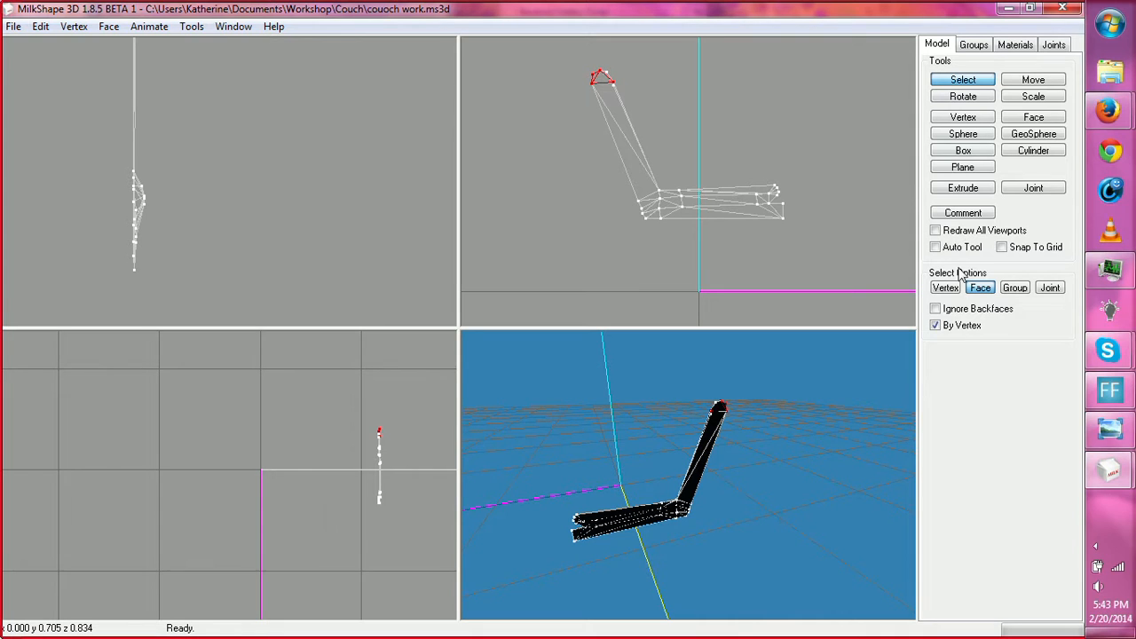
left_click(935, 326)
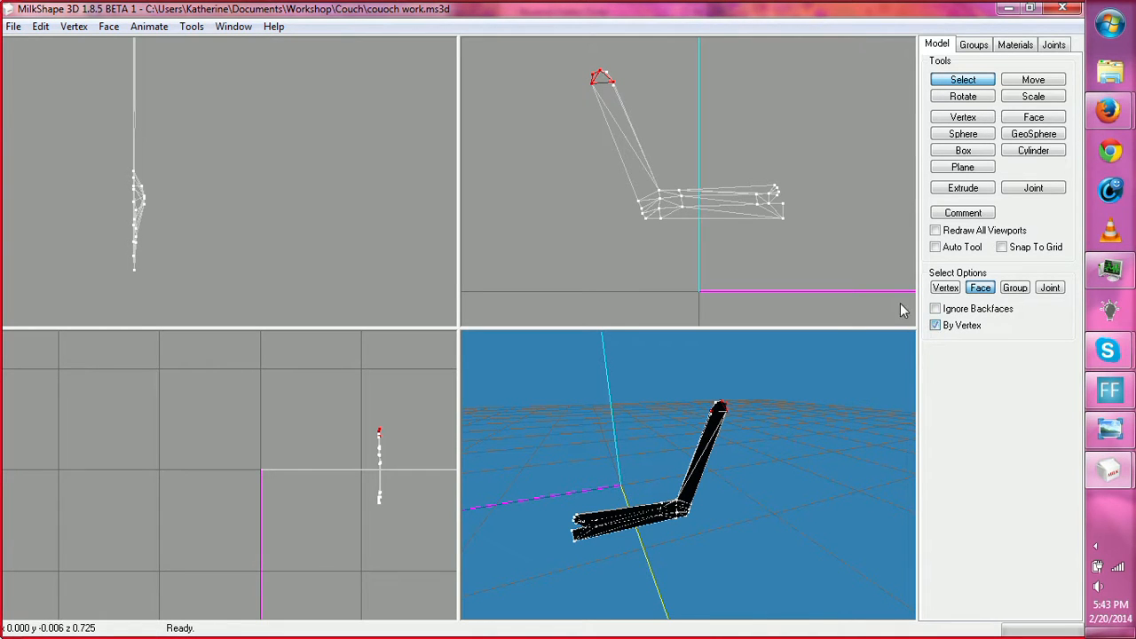
left_click(748, 207)
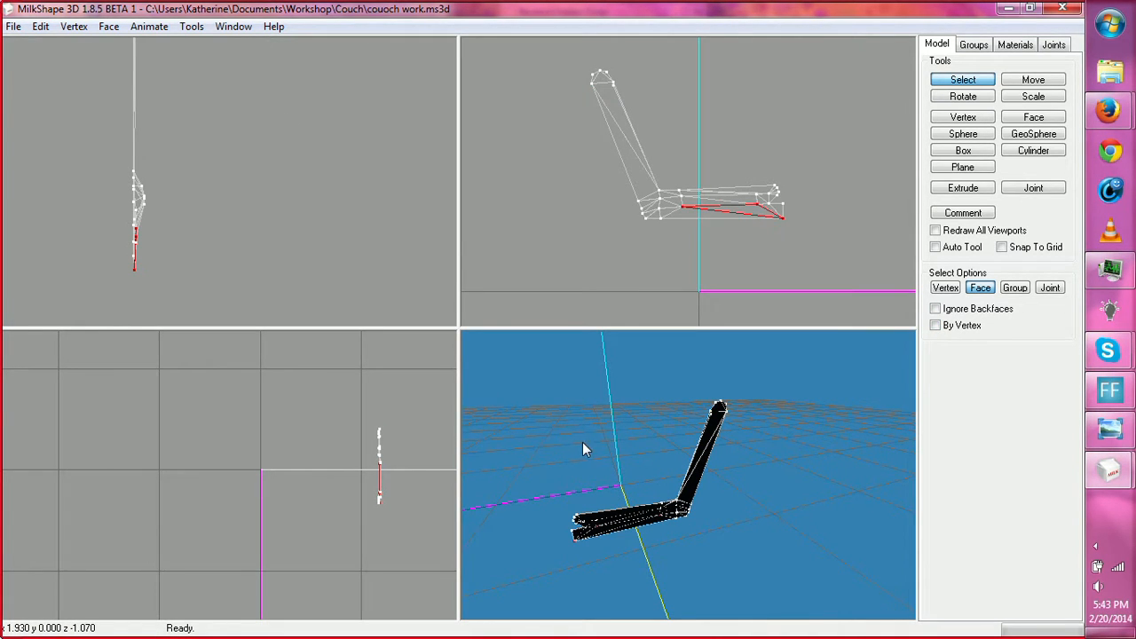
left_click_drag(626, 465, 656, 427)
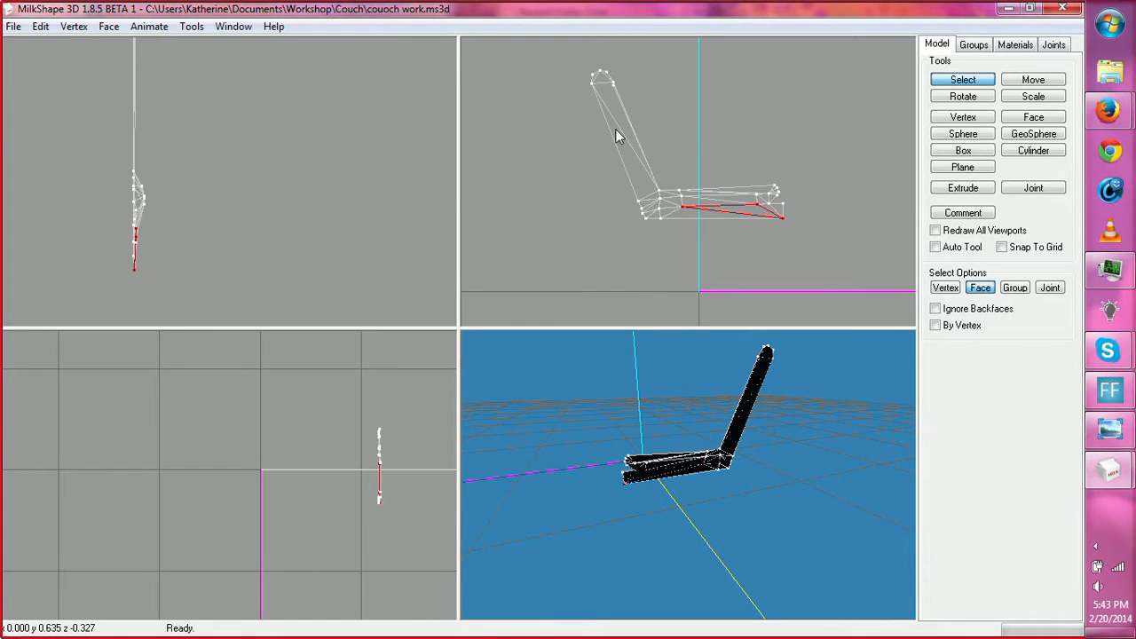
Step: Select the long upper triangle of the end panel's backrest and reverse its vertex order
left_click(646, 169)
left_click_drag(674, 475, 775, 333)
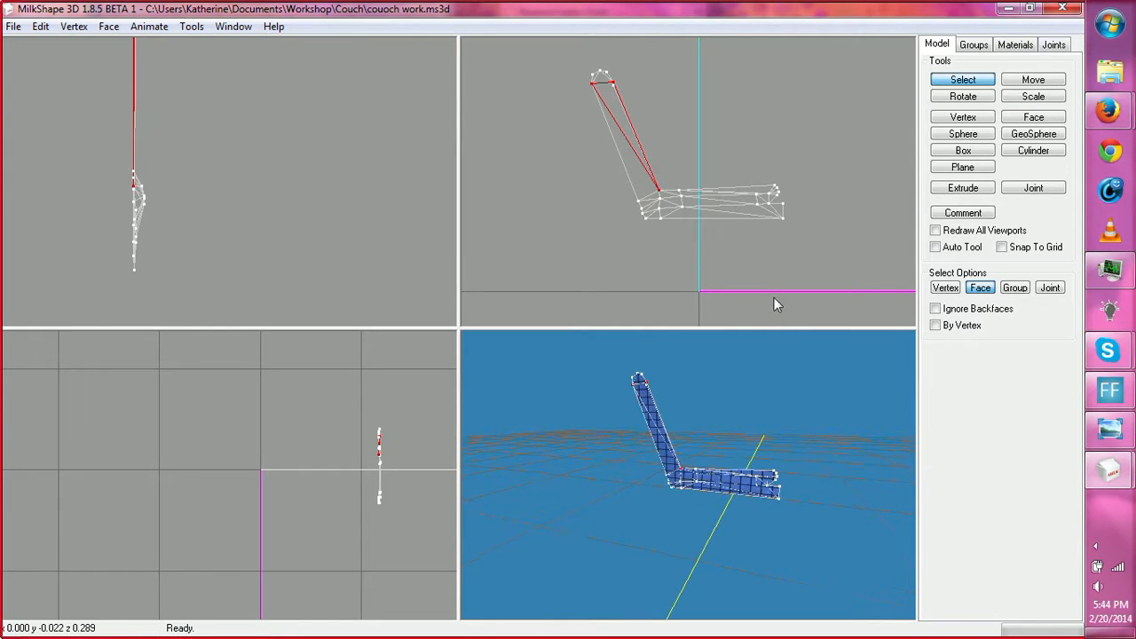
left_click(74, 26)
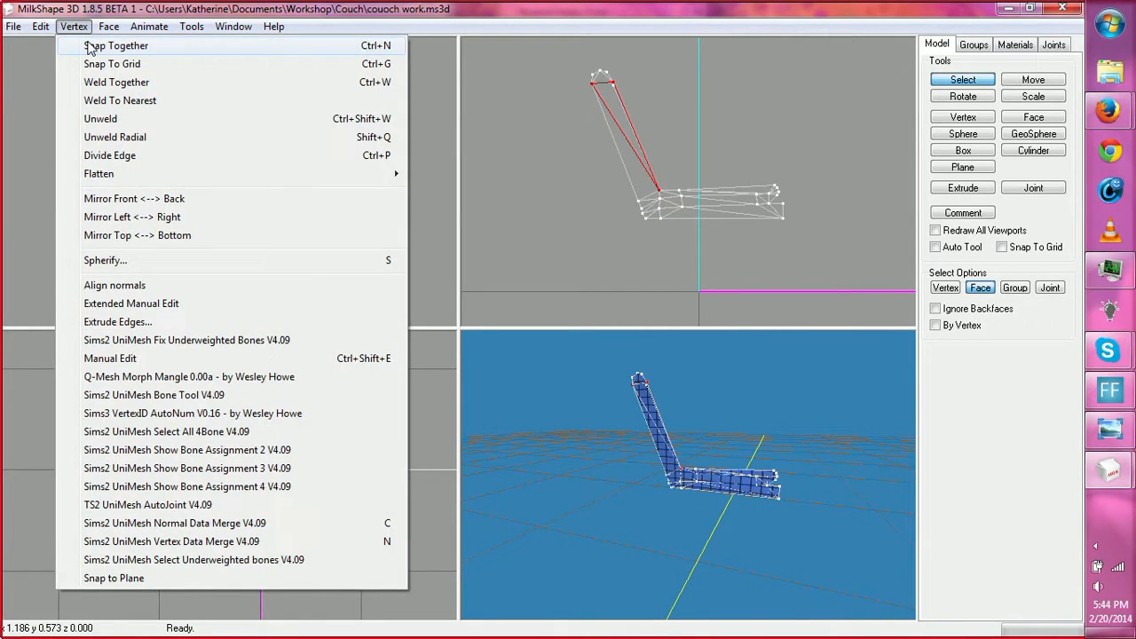
mouse_move(102, 29)
left_click(138, 47)
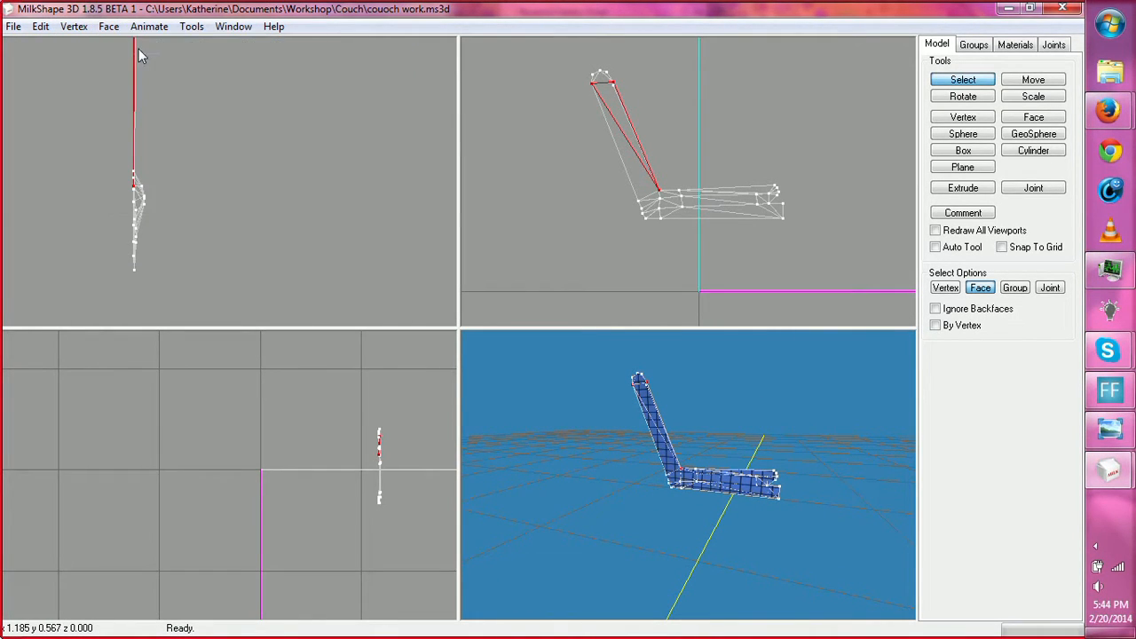
Step: Reset the 3D view and bring the end panel's textured side back into sight
left_click_drag(627, 399, 635, 415)
right_click(635, 415)
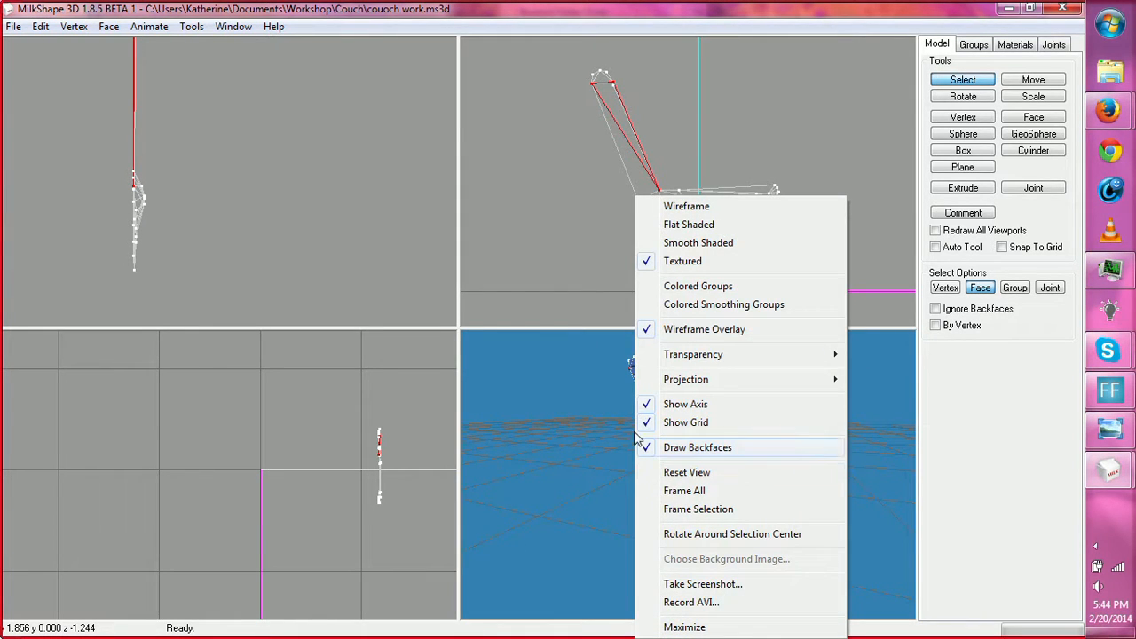
left_click(648, 473)
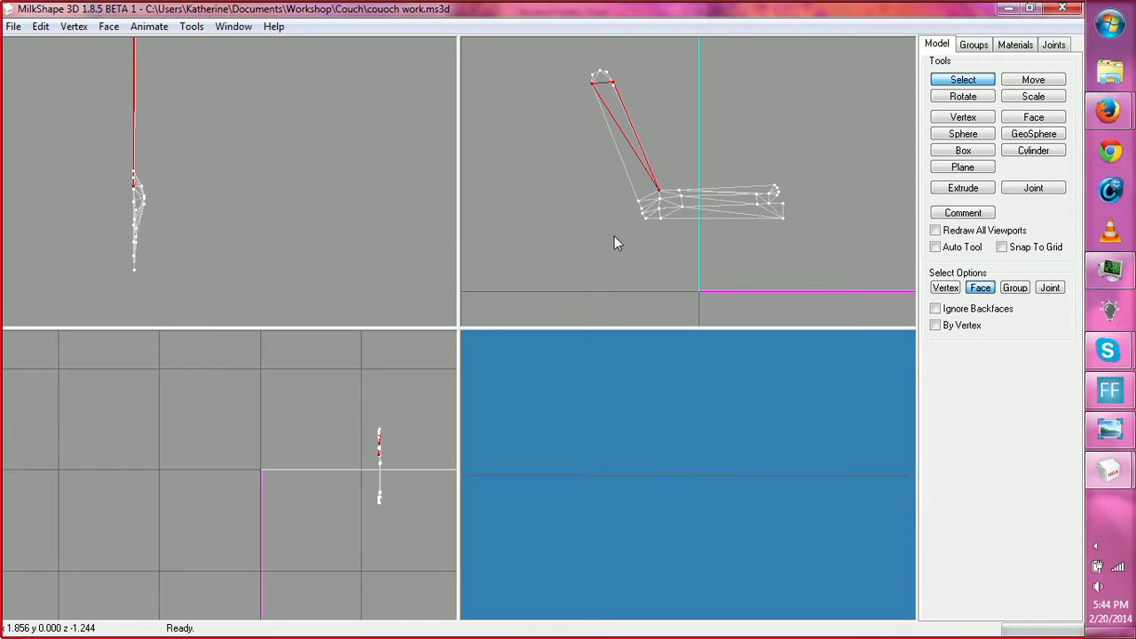
left_click_drag(620, 426, 679, 351)
left_click_drag(683, 463, 647, 418)
Step: Apply Face To Front to the selected backrest triangle and check the end panel's black side
left_click(71, 27)
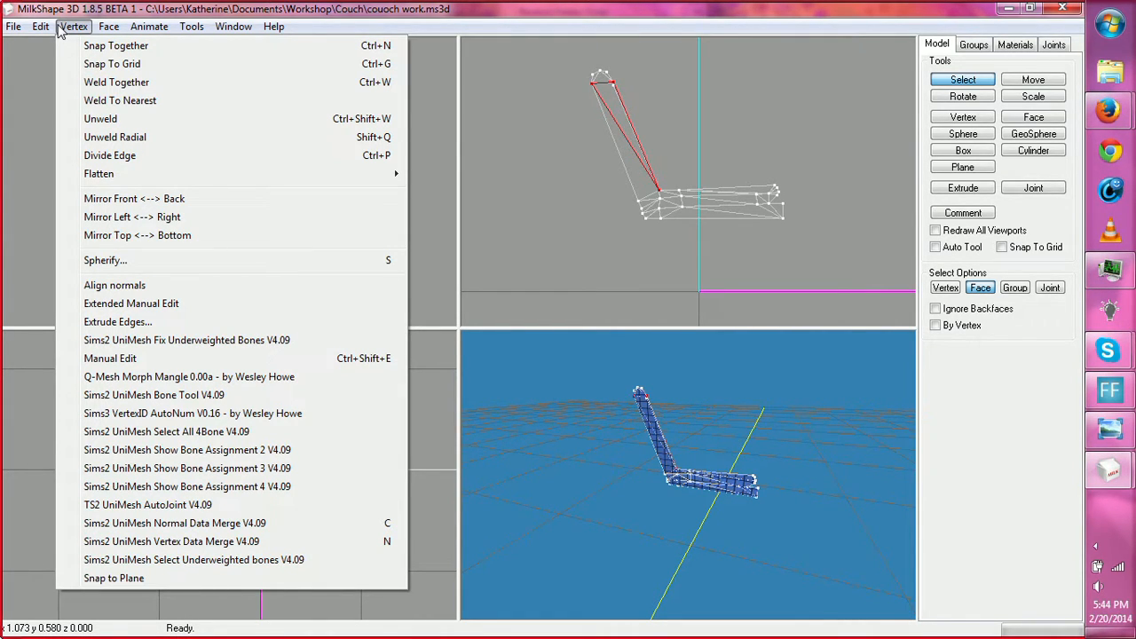
mouse_move(104, 33)
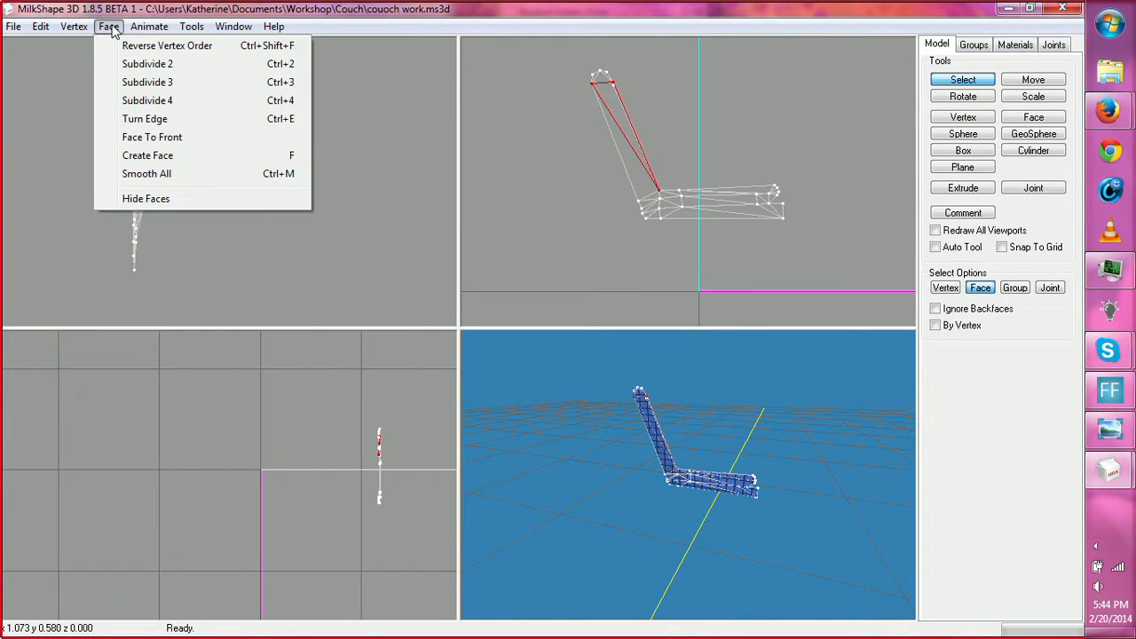
left_click(170, 141)
left_click(109, 30)
left_click(559, 475)
left_click_drag(559, 475, 602, 556)
left_click_drag(606, 516, 688, 486)
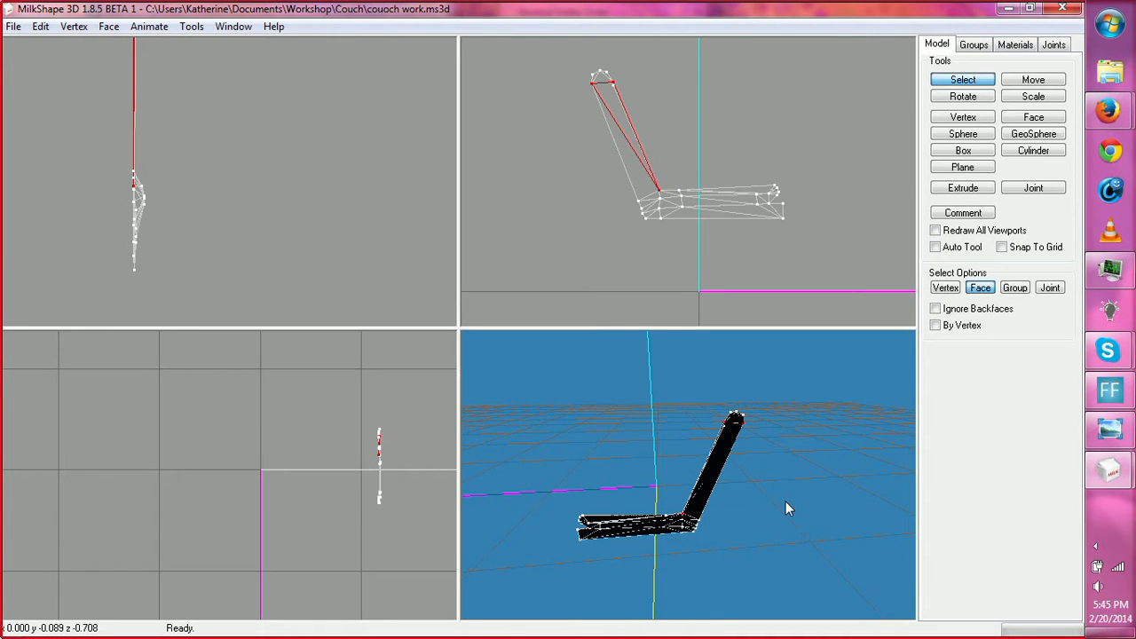
left_click_drag(761, 569, 763, 535)
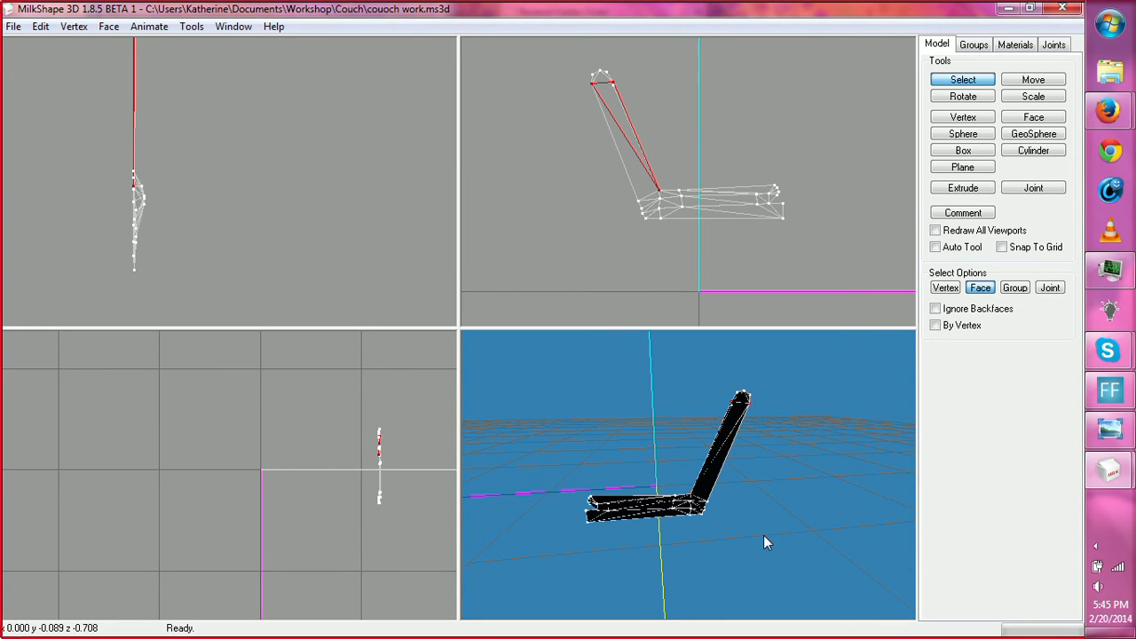